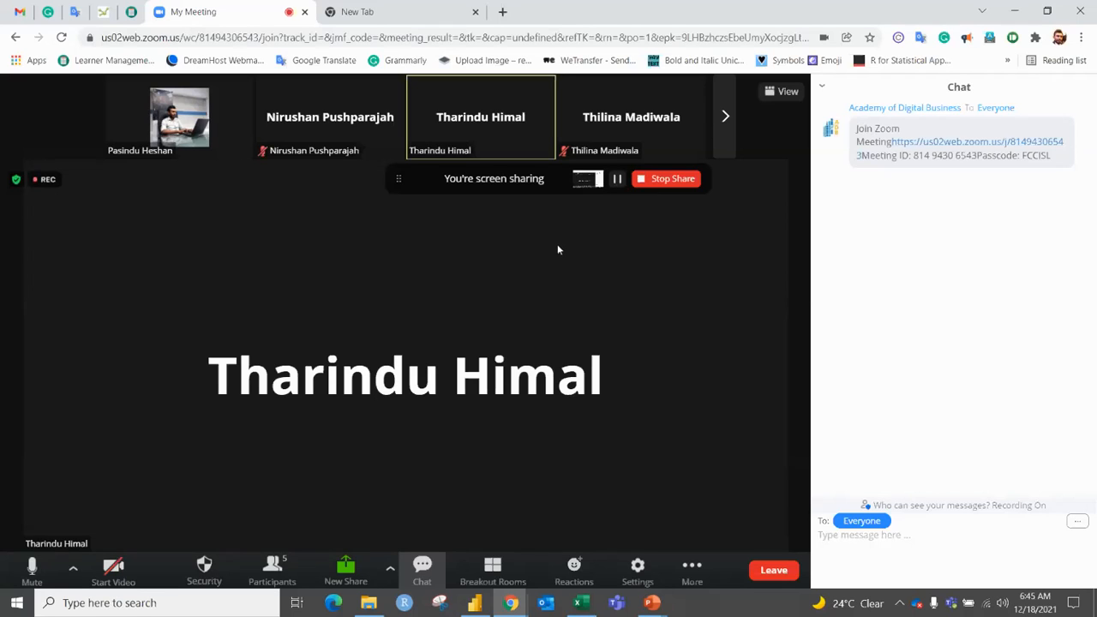
{"action": "left_click", "coordinate": [724, 116]}
{"action": "left_click", "coordinate": [88, 117]}
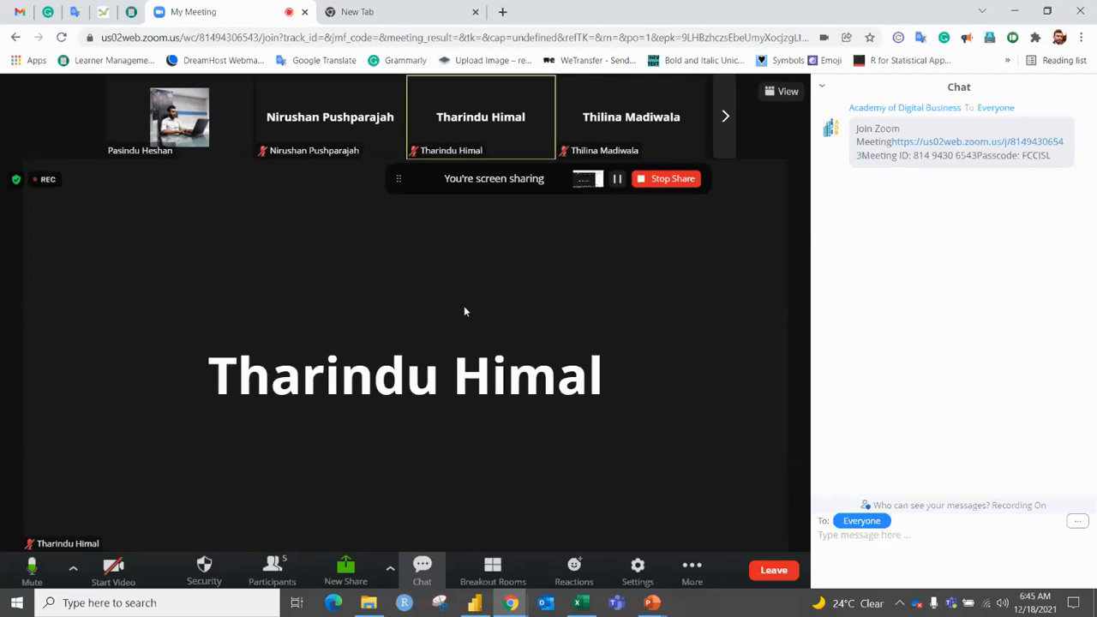
{"action": "left_click", "coordinate": [724, 116]}
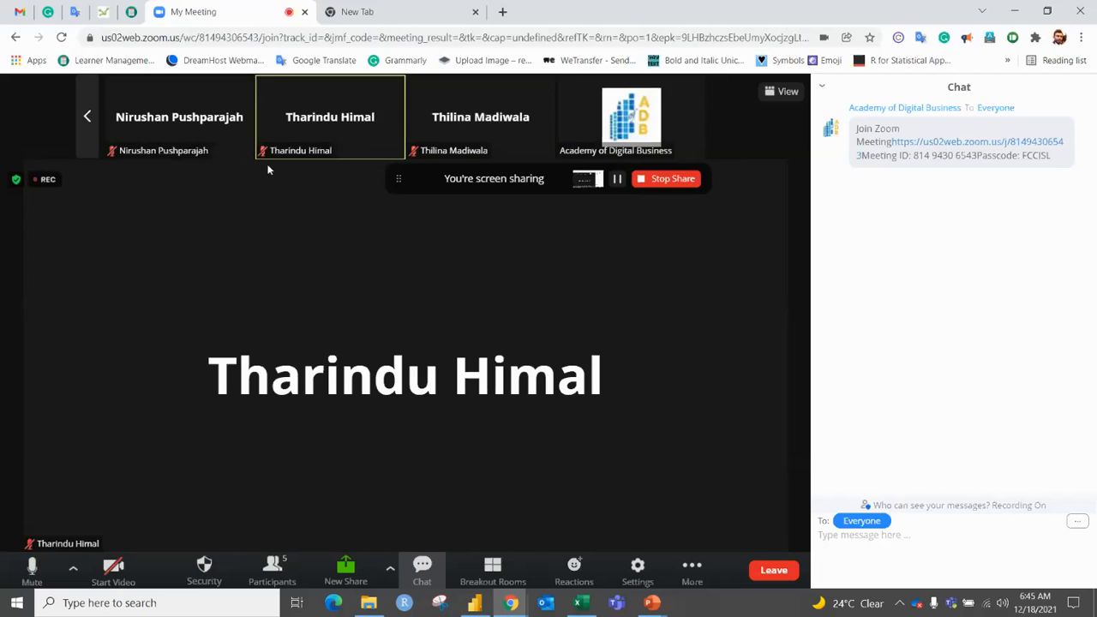
{"action": "left_click", "coordinate": [87, 117]}
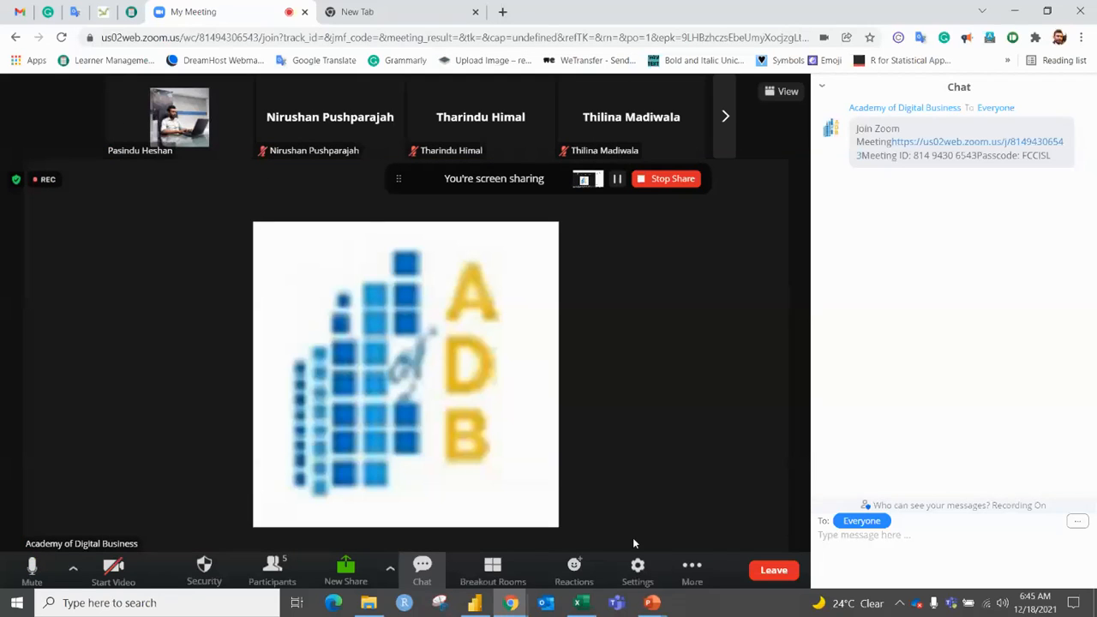
{"action": "left_click", "coordinate": [683, 579]}
{"action": "left_click", "coordinate": [699, 483]}
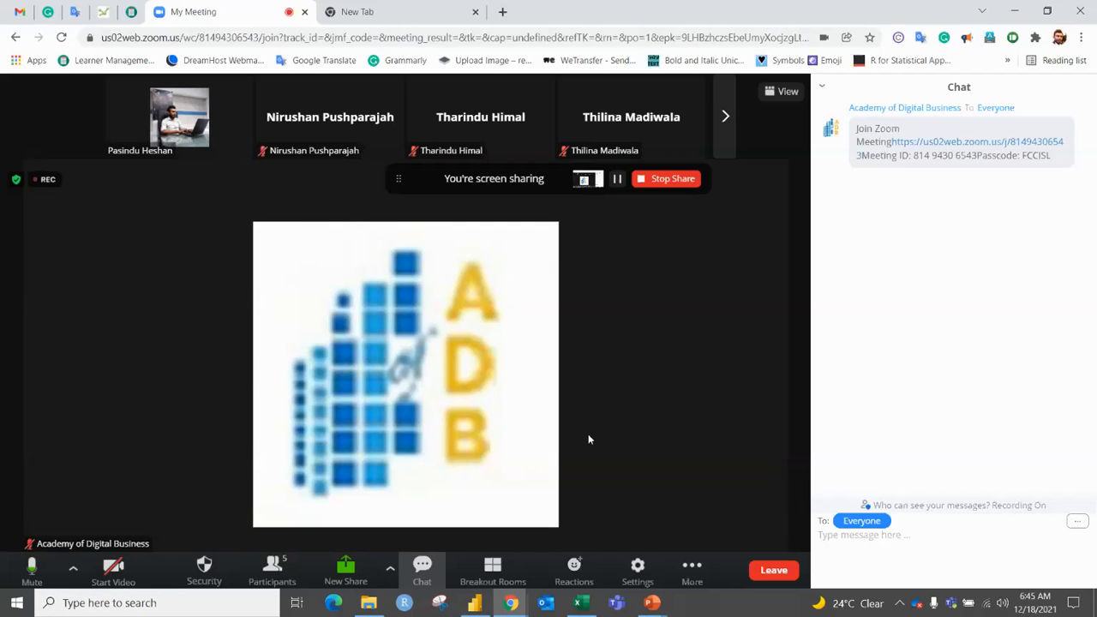
Step: Switch to the Day_02 Power BI report, add a card showing the earliest Date, and shrink it
{"action": "key", "text": "alt+Tab"}
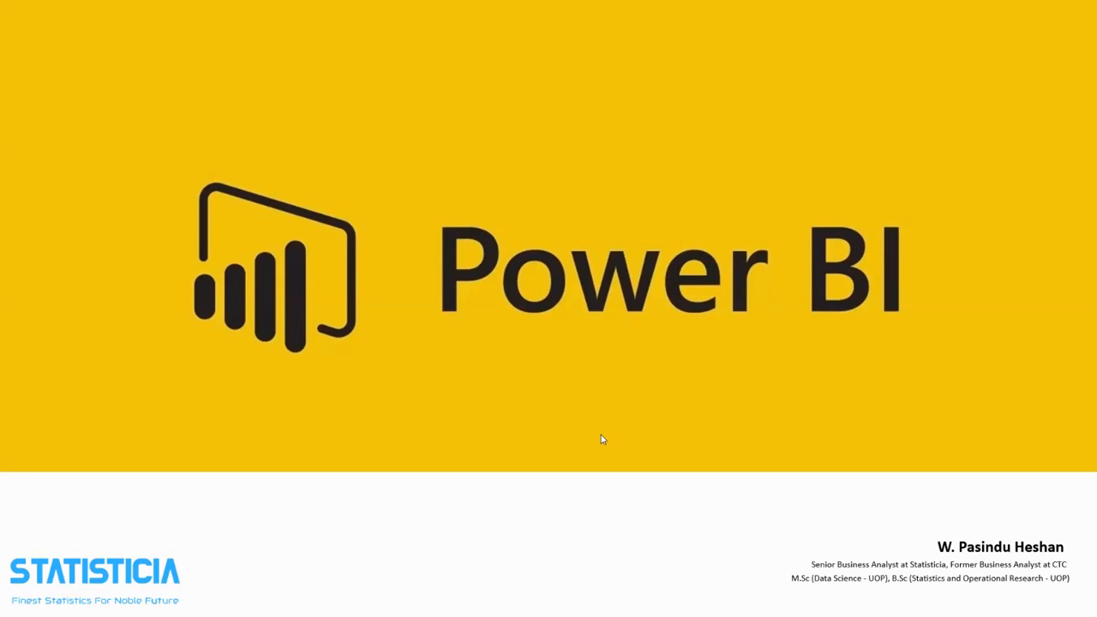
{"action": "key", "text": "alt+Tab"}
{"action": "key", "text": "alt+Tab"}
{"action": "key", "text": "alt+Tab"}
{"action": "key", "text": "alt+Tab"}
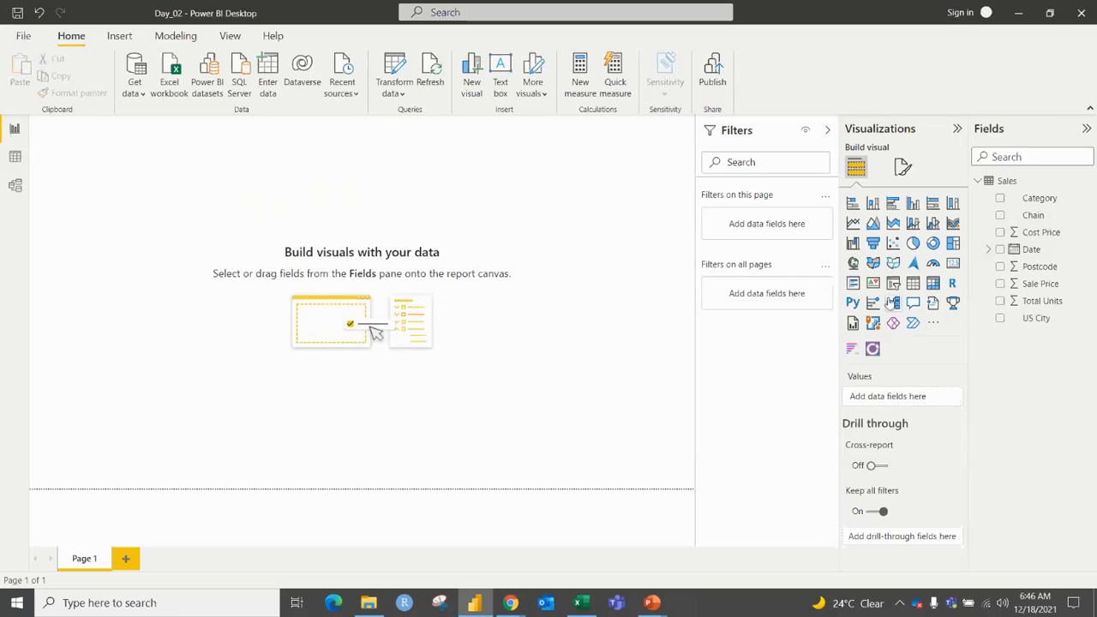
{"action": "left_click", "coordinate": [954, 266]}
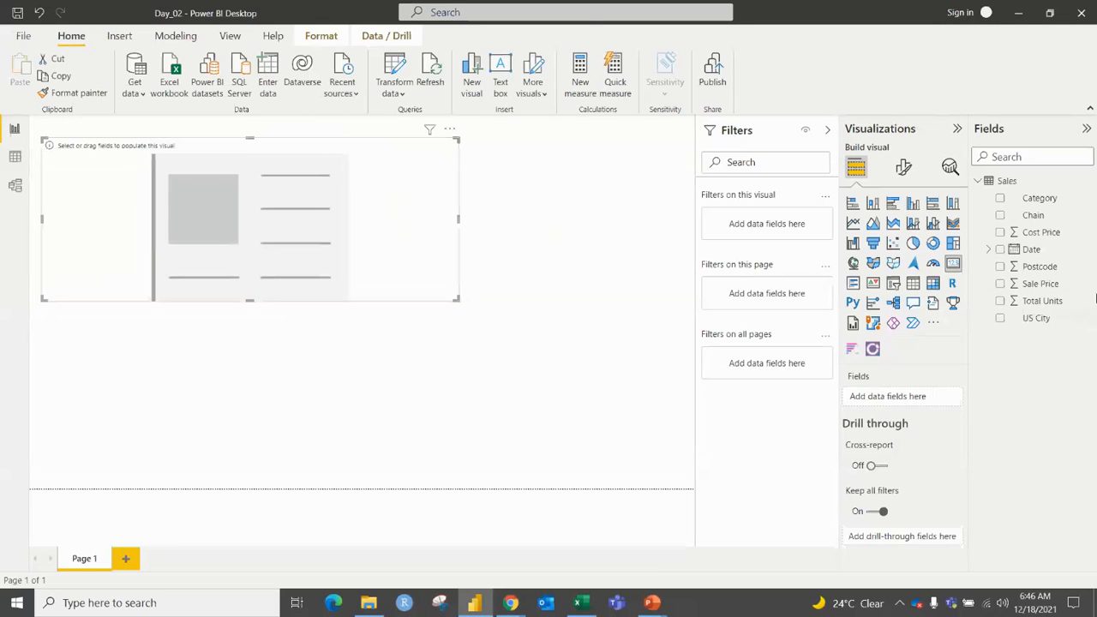
{"action": "left_click_drag", "start_coordinate": [1042, 256], "coordinate": [926, 399]}
{"action": "left_click_drag", "start_coordinate": [460, 302], "coordinate": [399, 242]}
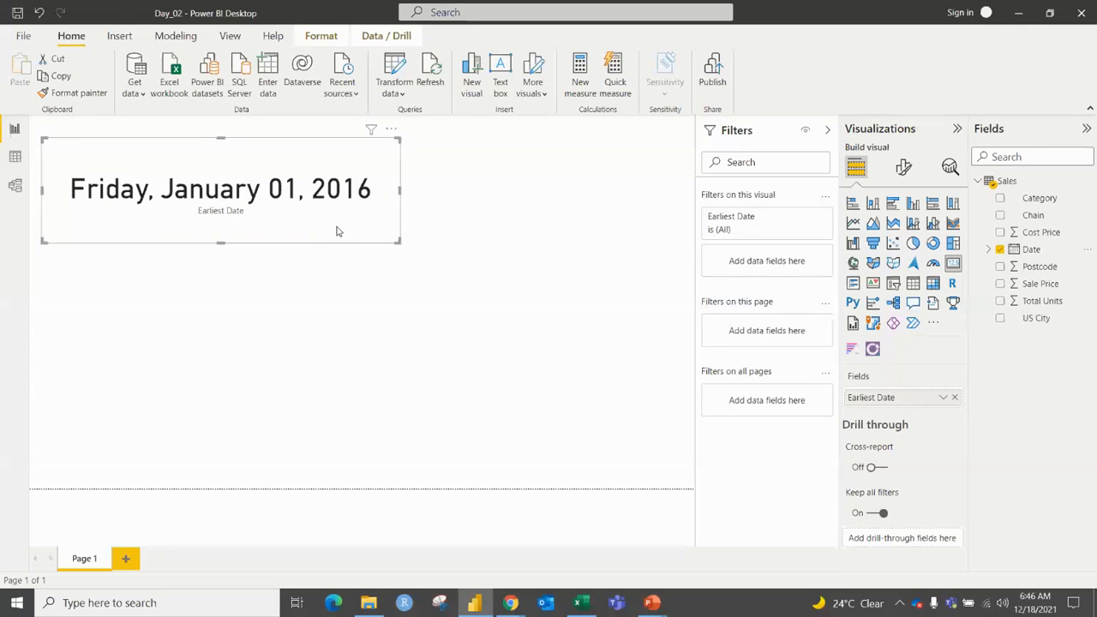
Step: Duplicate the Earliest Date card twice and stack the copies below the original
{"action": "key", "text": "ctrl+c"}
{"action": "left_click", "coordinate": [309, 287]}
{"action": "key", "text": "ctrl+v"}
{"action": "left_click_drag", "start_coordinate": [311, 287], "coordinate": [310, 312]}
{"action": "left_click", "coordinate": [277, 373]}
{"action": "key", "text": "ctrl+v"}
{"action": "left_click_drag", "start_coordinate": [309, 234], "coordinate": [303, 446]}
{"action": "left_click", "coordinate": [477, 280]}
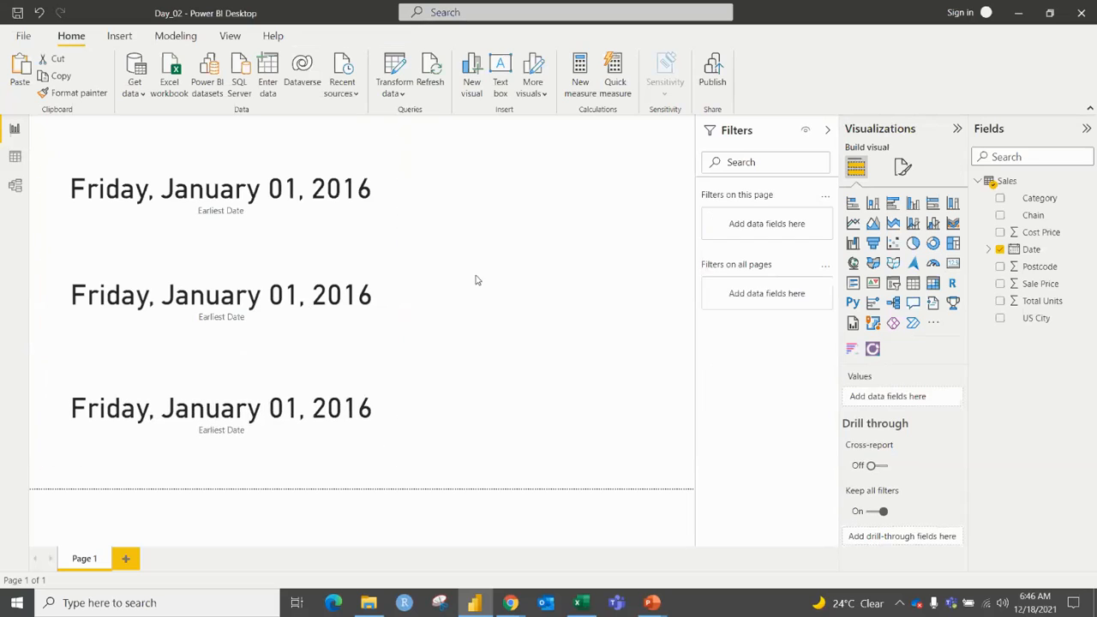
Step: Add a table beside the date cards containing the Date hierarchy, Sale Price and Total Units
{"action": "left_click", "coordinate": [913, 283]}
{"action": "left_click_drag", "start_coordinate": [553, 248], "coordinate": [550, 362]}
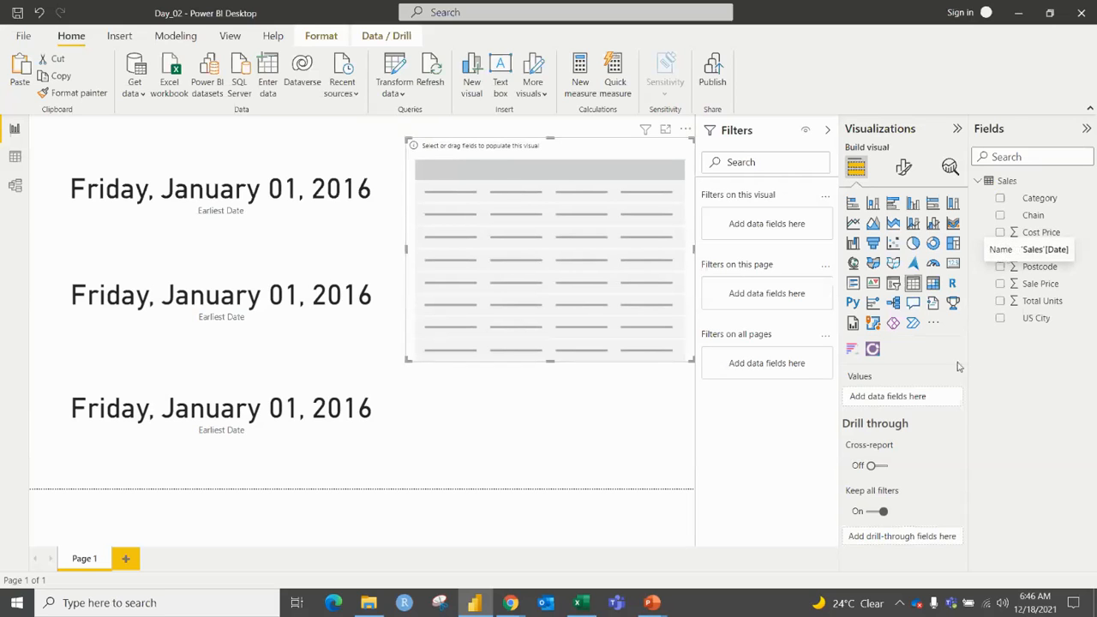
{"action": "left_click", "coordinate": [1001, 250]}
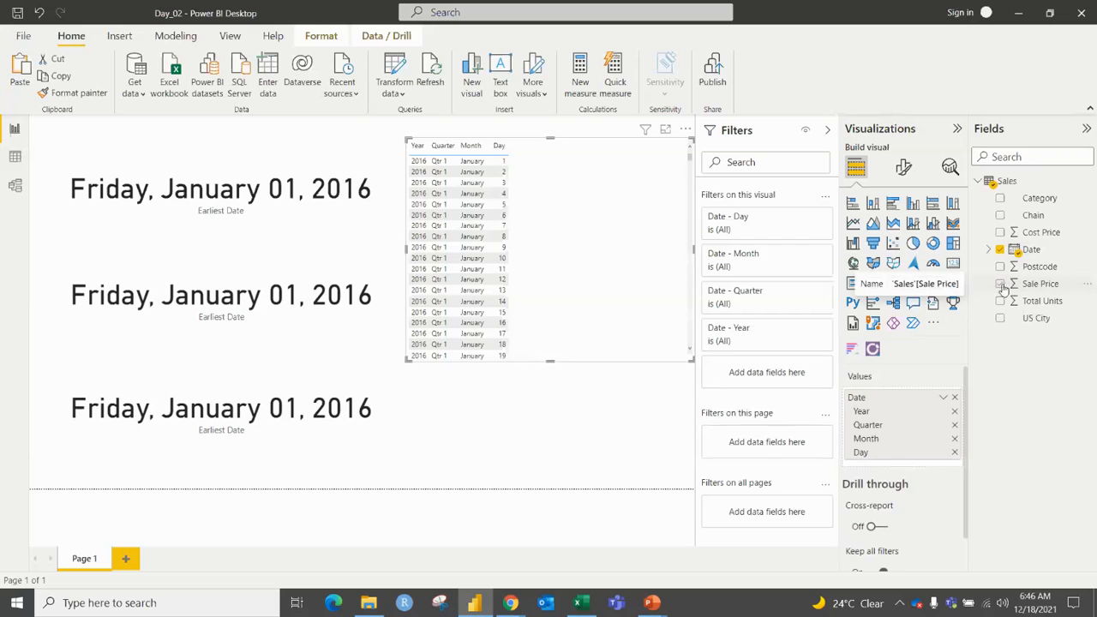
{"action": "left_click", "coordinate": [1000, 283]}
{"action": "left_click", "coordinate": [1000, 301]}
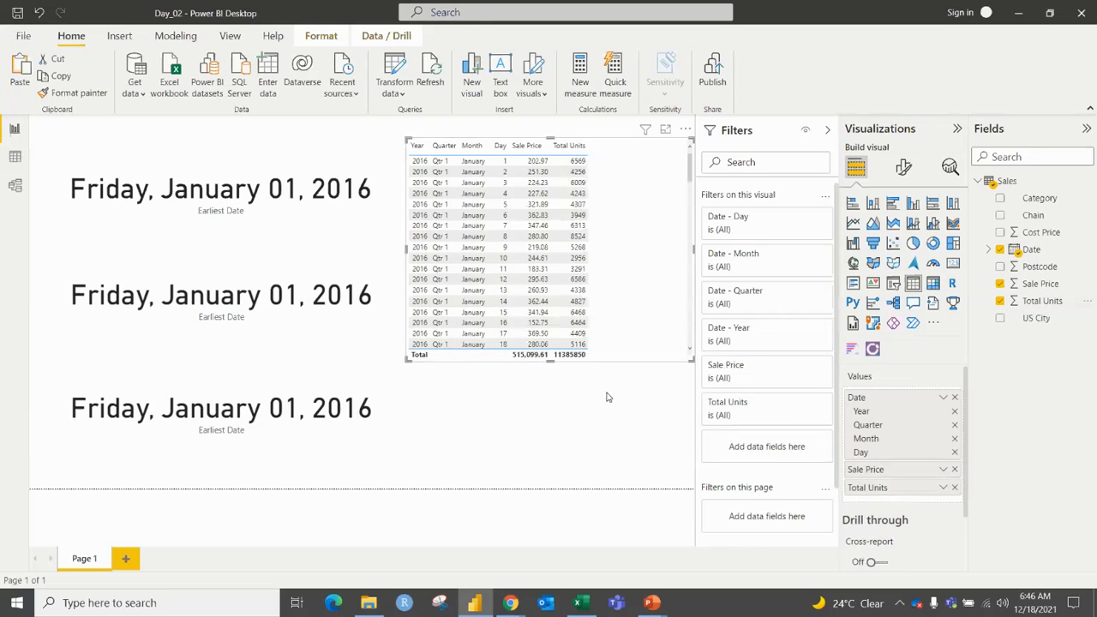
{"action": "left_click", "coordinate": [606, 397]}
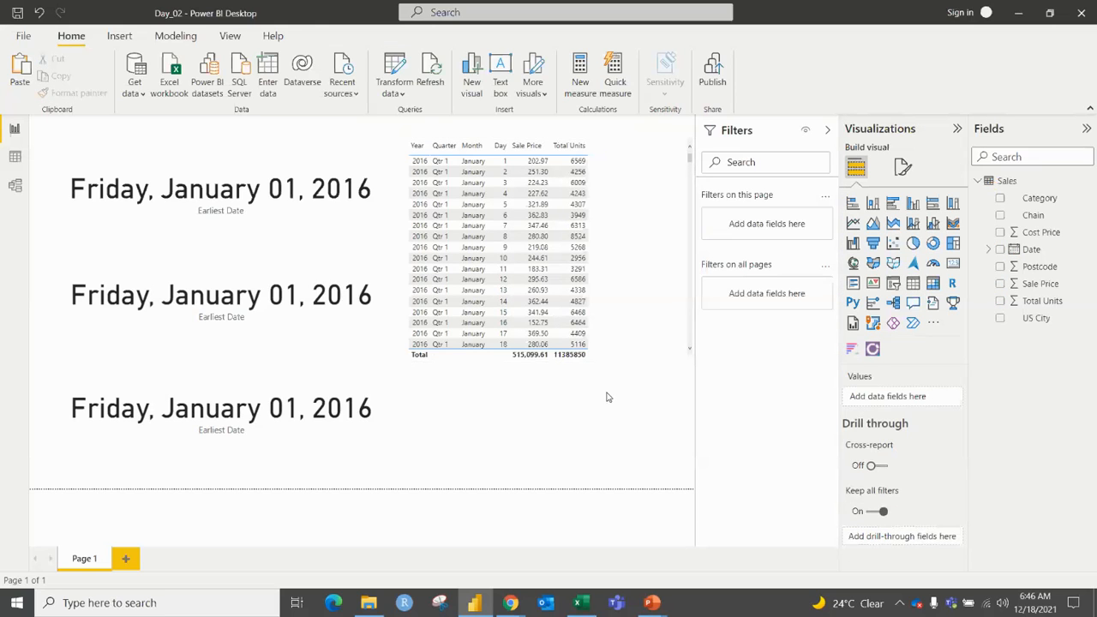
Step: Review the three date questions in the Excel_data workbook against the date cards in the Power BI report
{"action": "key", "text": "alt+Tab"}
{"action": "key", "text": "alt+Tab"}
{"action": "key", "text": "alt+Tab"}
{"action": "key", "text": "alt+Tab"}
{"action": "key", "text": "alt+Tab"}
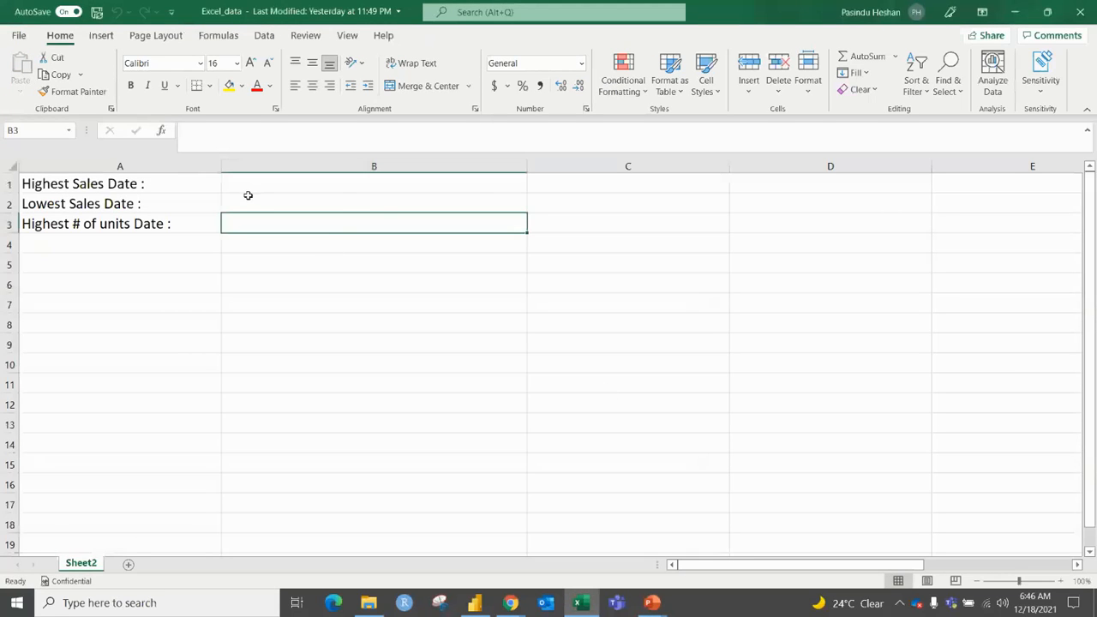
{"action": "key", "text": "alt+Tab"}
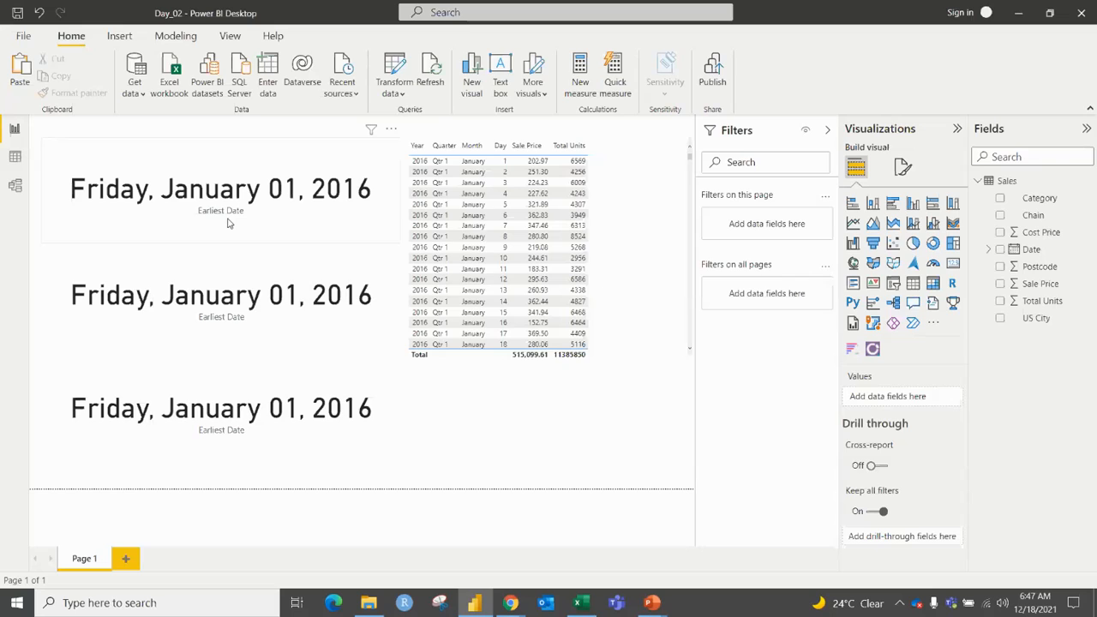
{"action": "key", "text": "alt+Tab"}
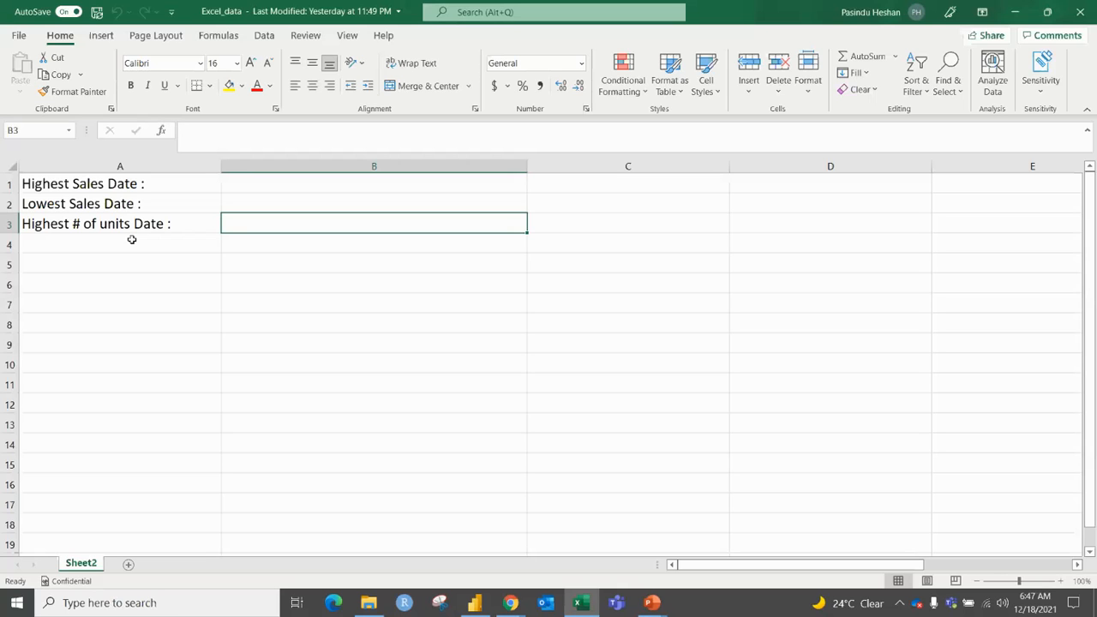
{"action": "key", "text": "alt+Tab"}
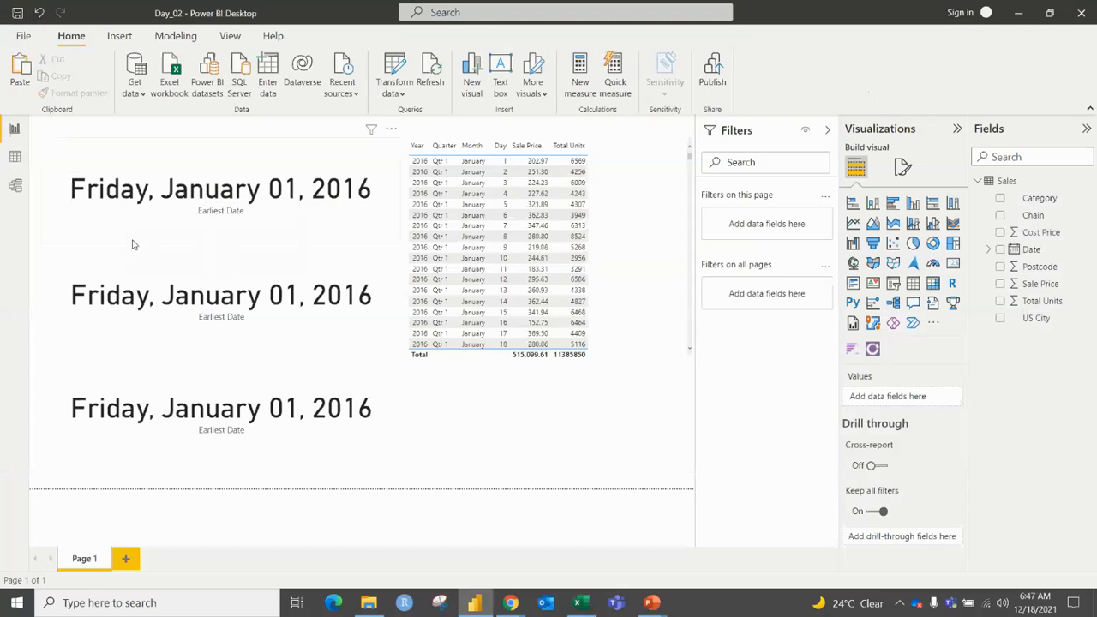
{"action": "left_click", "coordinate": [218, 169]}
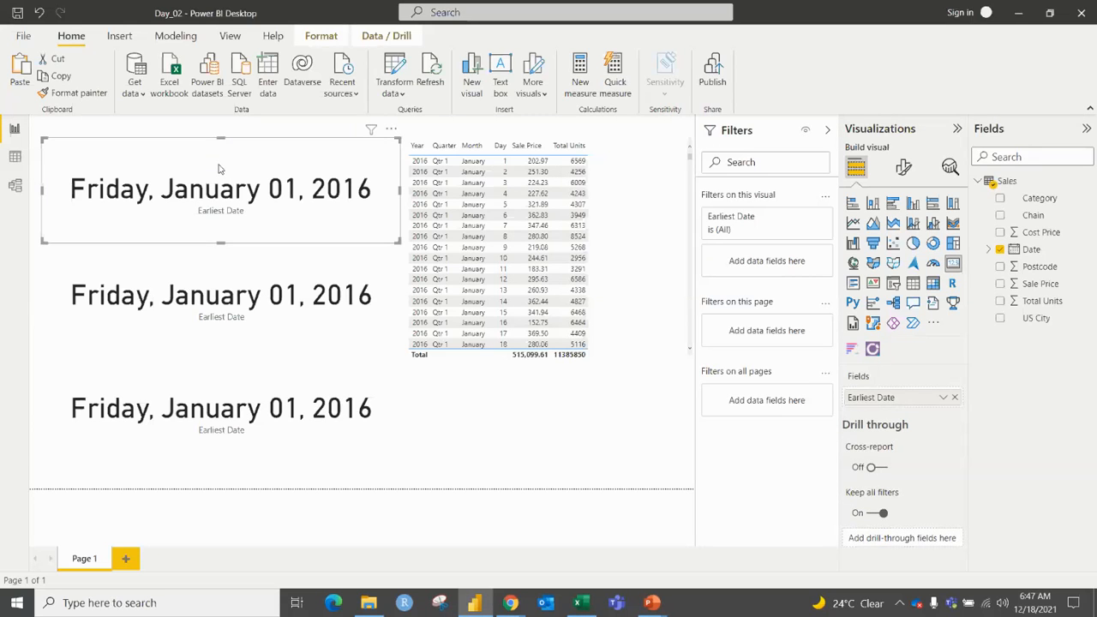
{"action": "key", "text": "alt+Tab"}
{"action": "left_click", "coordinate": [237, 184]}
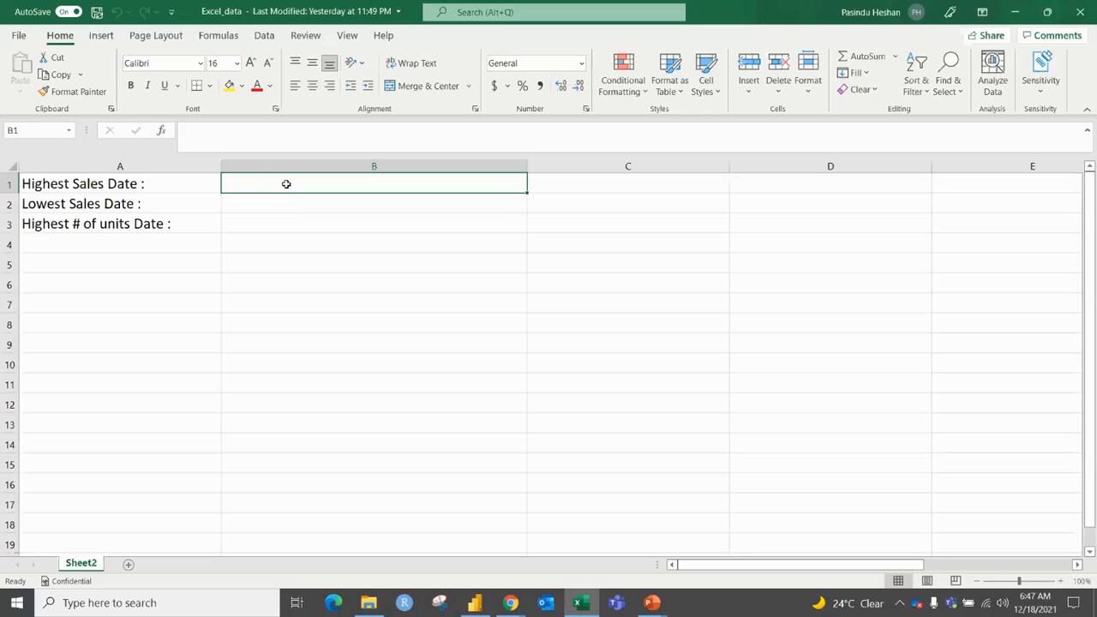
{"action": "left_click_drag", "start_coordinate": [286, 184], "coordinate": [277, 225]}
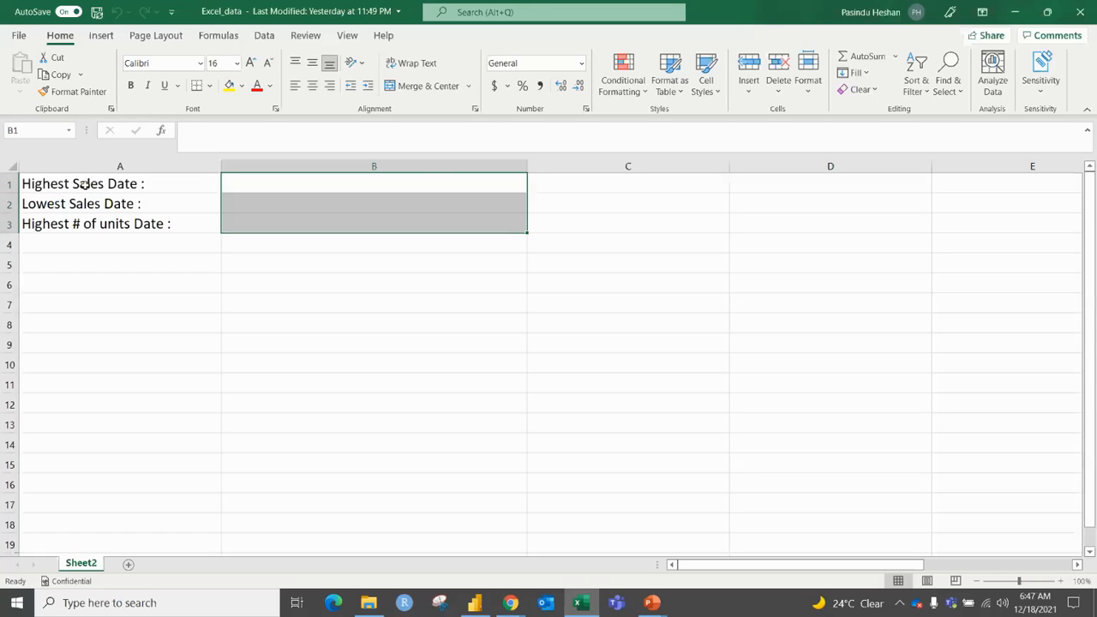
{"action": "left_click", "coordinate": [136, 183]}
Step: Sort the Power BI table by Sale Price descending and enter 2020-Jan-17 as the Highest Sales Date in Excel cell B1
{"action": "key", "text": "alt+Tab"}
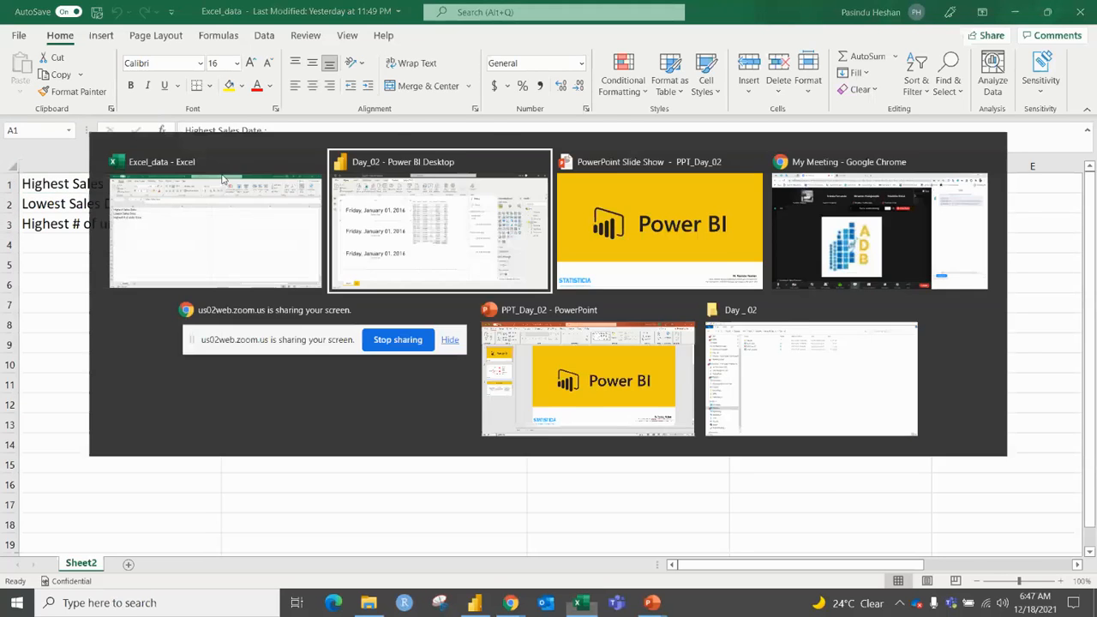
{"action": "left_click", "coordinate": [572, 391]}
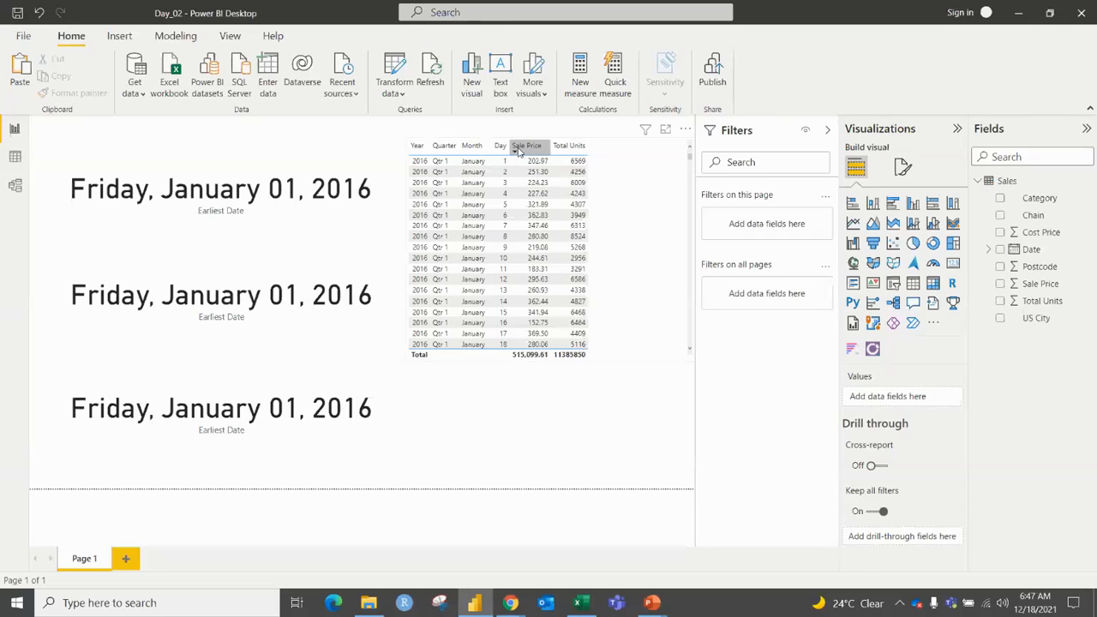
{"action": "left_click", "coordinate": [522, 149]}
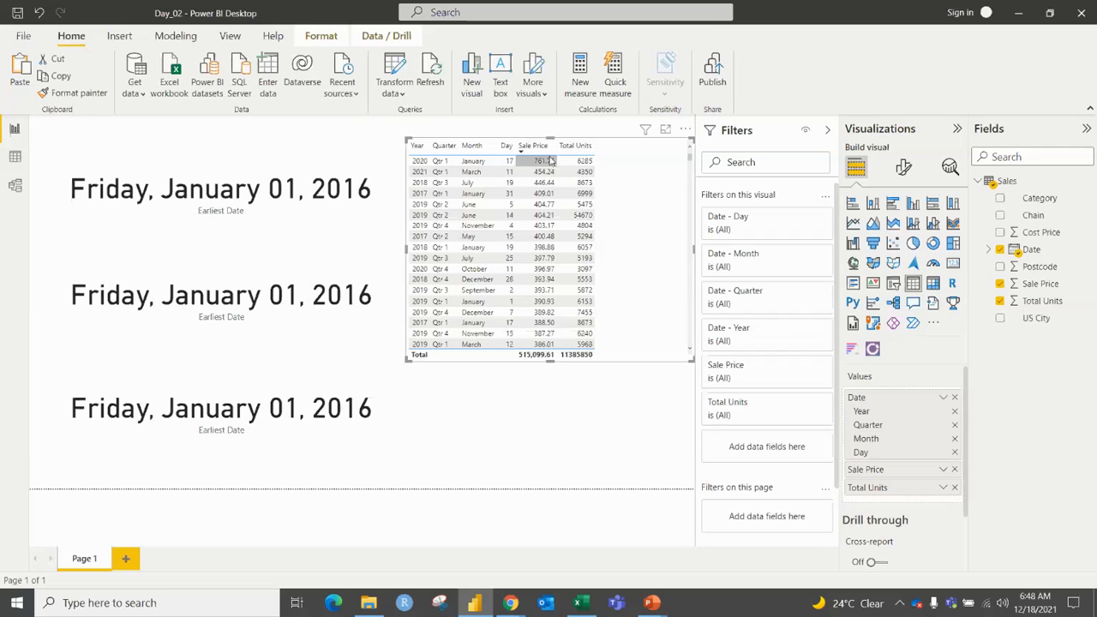
{"action": "key", "text": "alt+Tab"}
{"action": "left_click", "coordinate": [269, 180]}
{"action": "type", "text": "2020-Jan-17"}
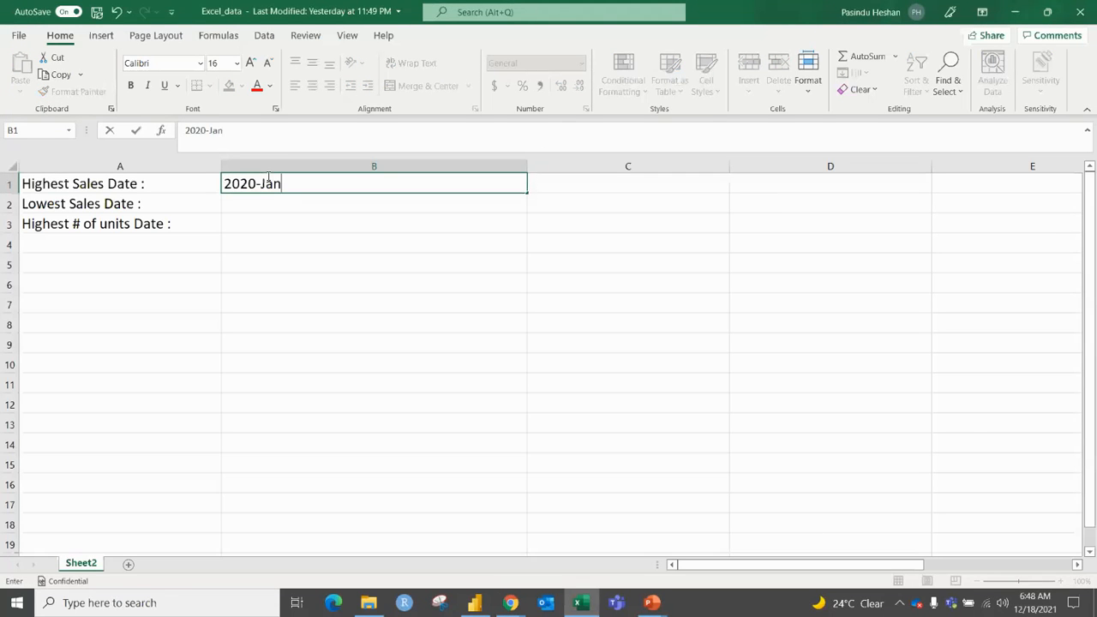
{"action": "key", "text": "Return"}
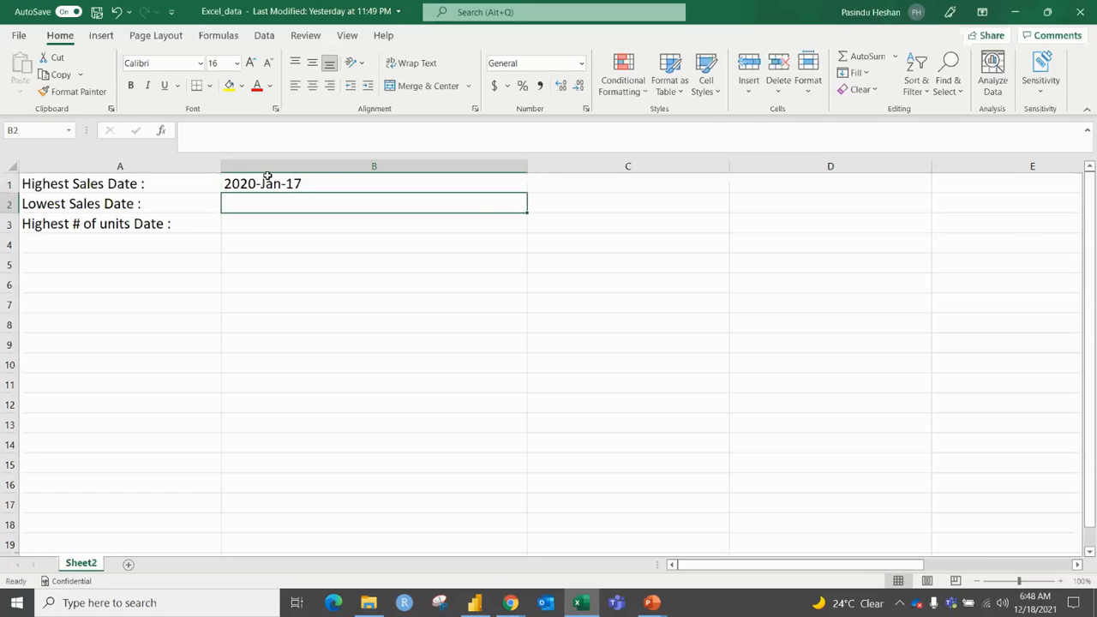
Step: Sort the Power BI table by Sale Price ascending and enter 2016-Nov-11 as the Lowest Sales Date in Excel cell B2
{"action": "key", "text": "alt+Tab"}
{"action": "key", "text": "alt+Tab"}
{"action": "key", "text": "alt+Tab"}
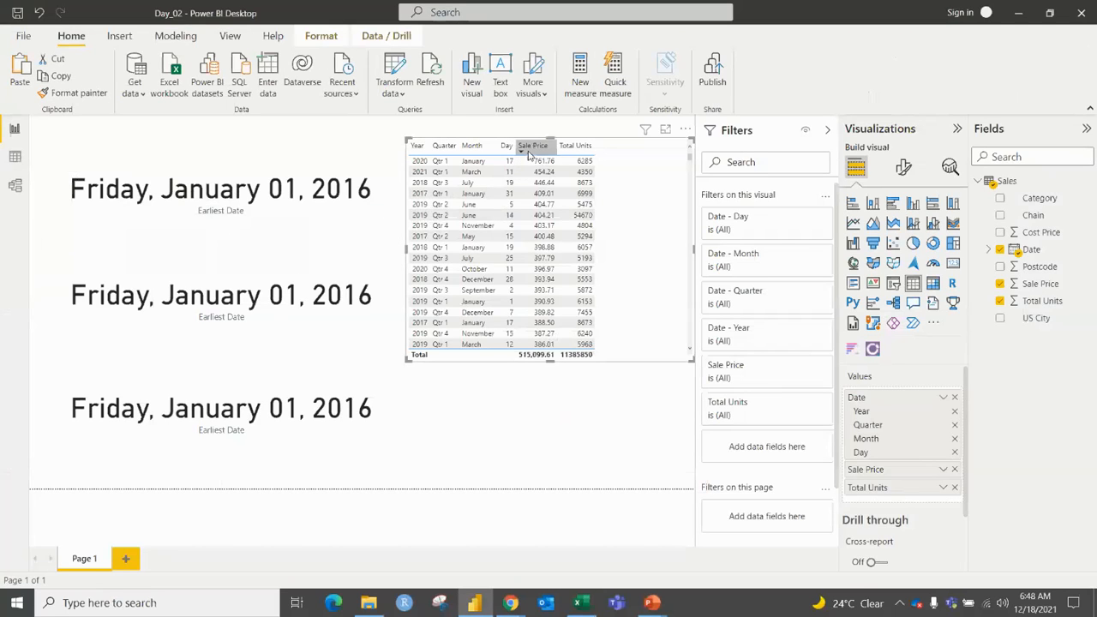
{"action": "left_click", "coordinate": [531, 148]}
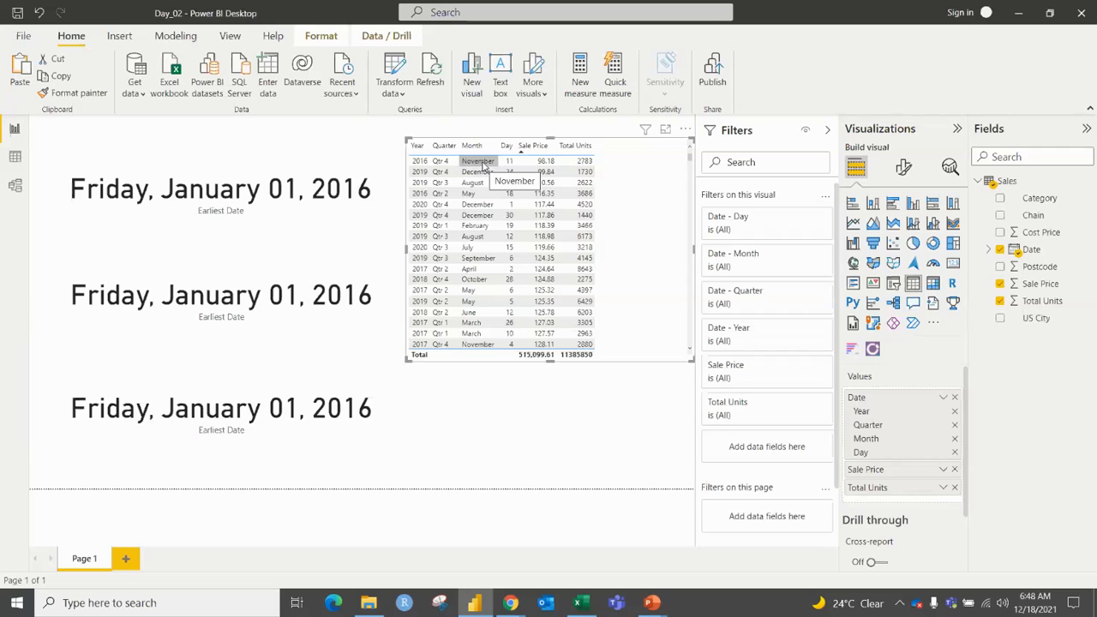
{"action": "key", "text": "alt+Tab"}
{"action": "type", "text": "2016-Nov-11"}
{"action": "key", "text": "Return"}
Step: Sort the Power BI table by Total Units descending and enter 2017-Jan-4 as the Highest # of units Date in Excel cell B3
{"action": "key", "text": "alt+Tab"}
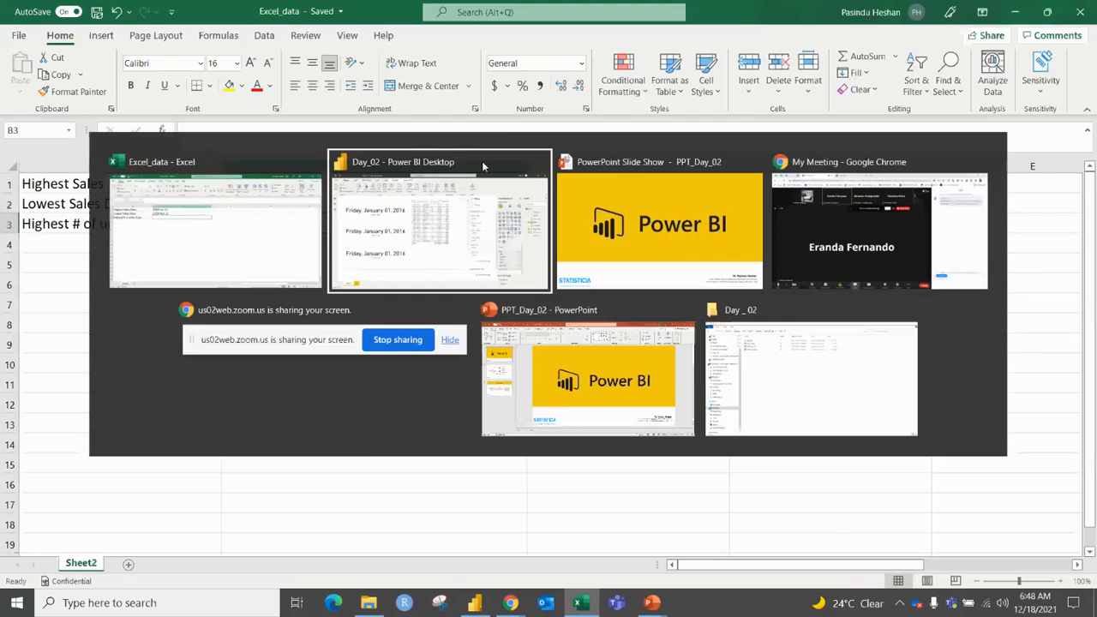
{"action": "key", "text": "alt+Tab"}
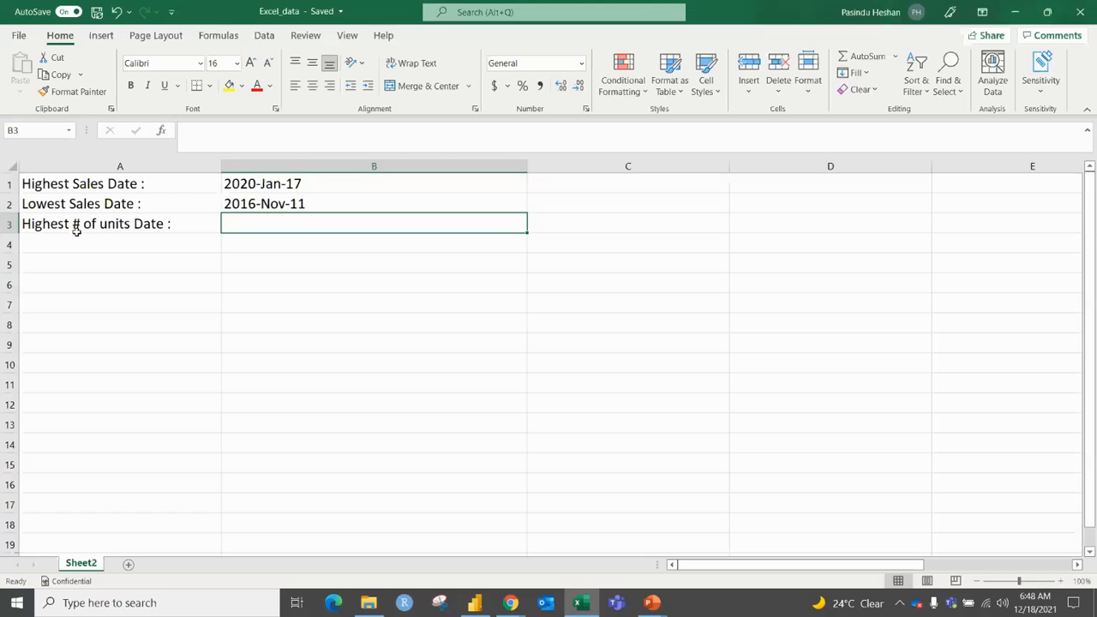
{"action": "key", "text": "alt+Tab"}
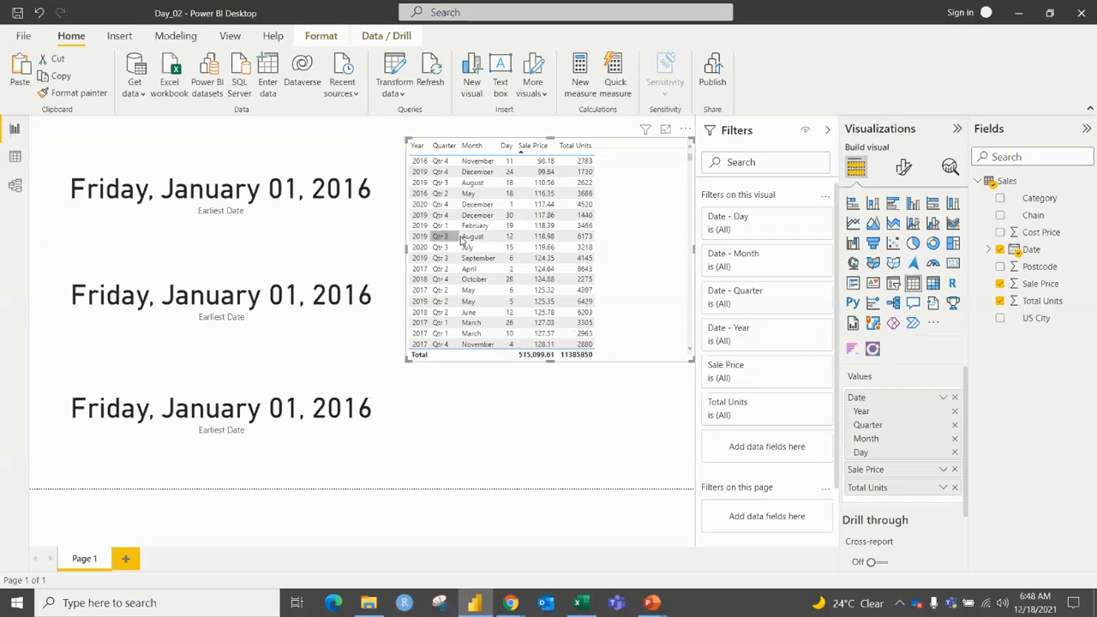
{"action": "left_click", "coordinate": [572, 147]}
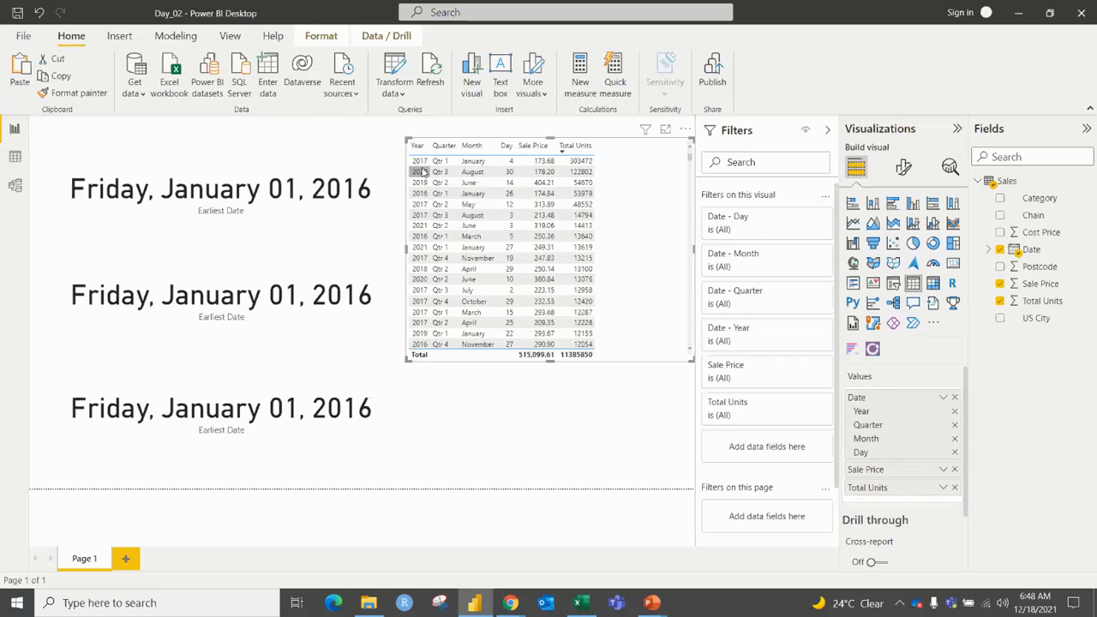
{"action": "key", "text": "alt+Tab"}
{"action": "type", "text": "2017-Jan-4"}
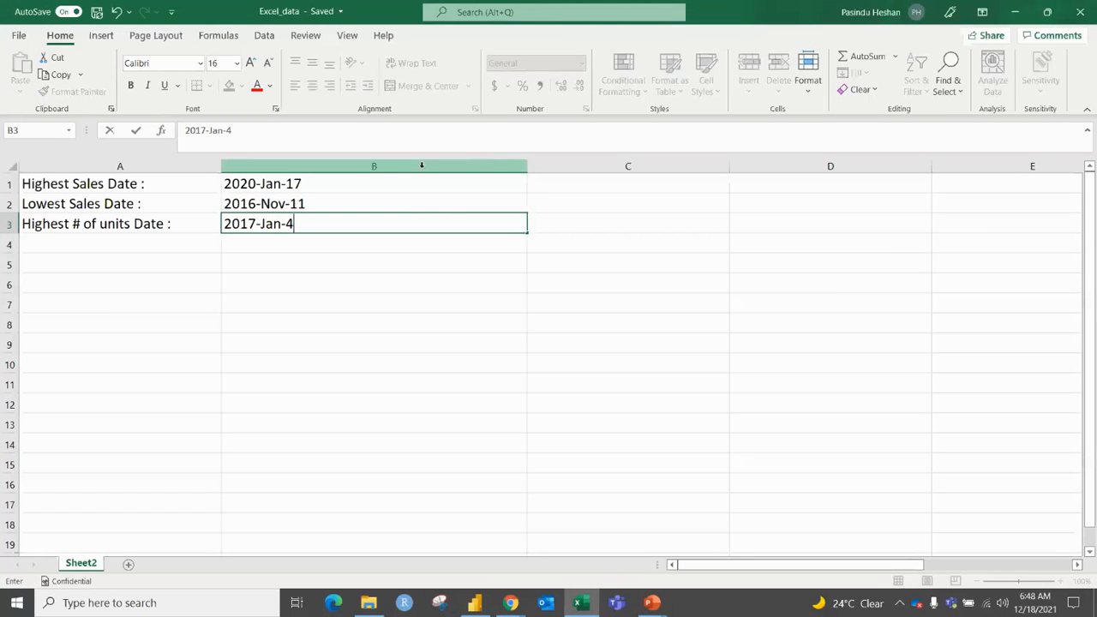
{"action": "key", "text": "Return"}
Step: In Power BI, add Date as a visual-level filter on the uppermost date card and set its filter type to Top N
{"action": "key", "text": "alt+Tab"}
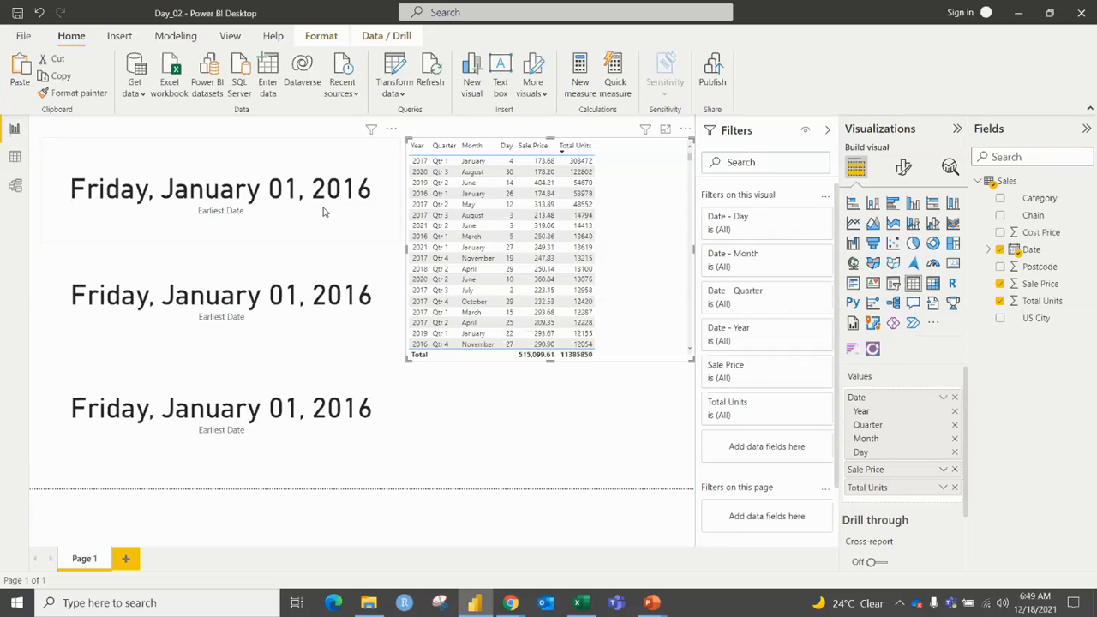
{"action": "key", "text": "alt+Tab"}
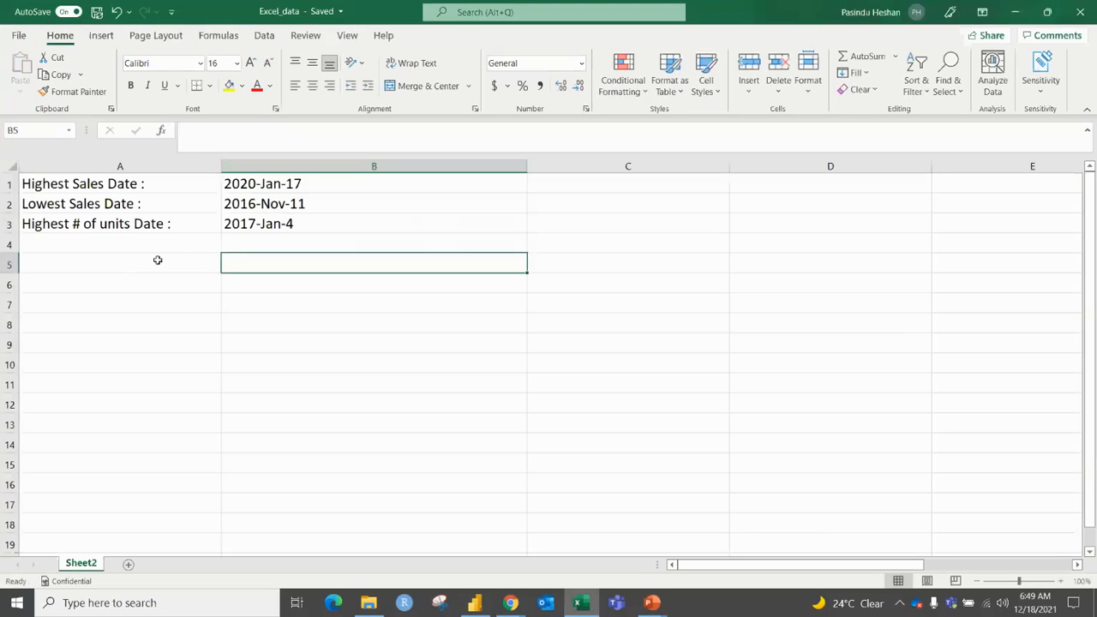
{"action": "key", "text": "alt+Tab"}
{"action": "left_click", "coordinate": [210, 225]}
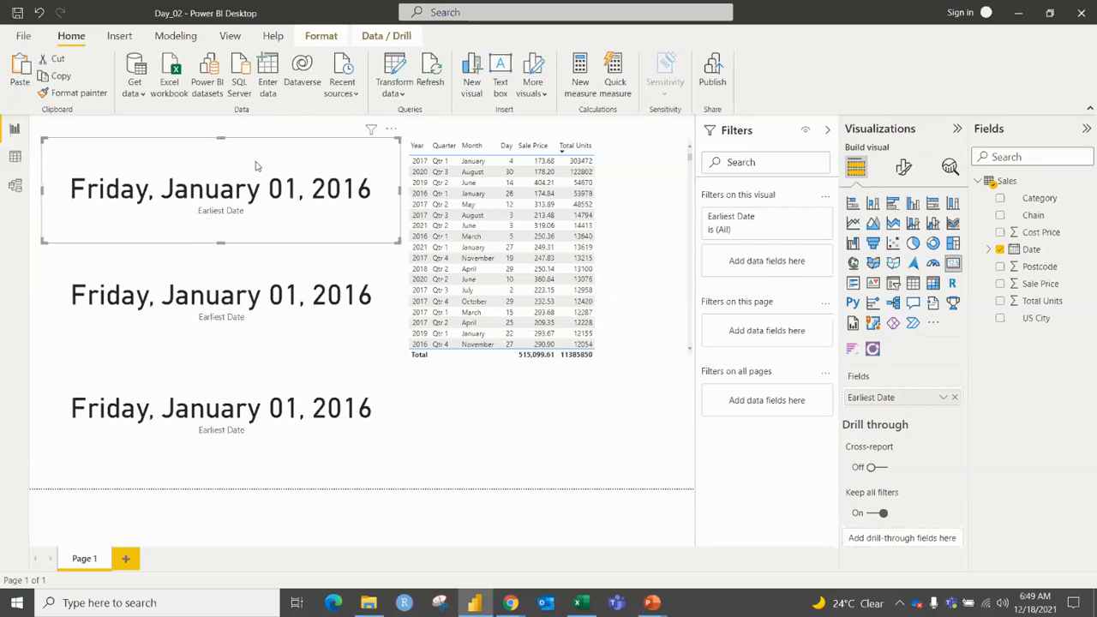
{"action": "left_click_drag", "start_coordinate": [1041, 256], "coordinate": [766, 259]}
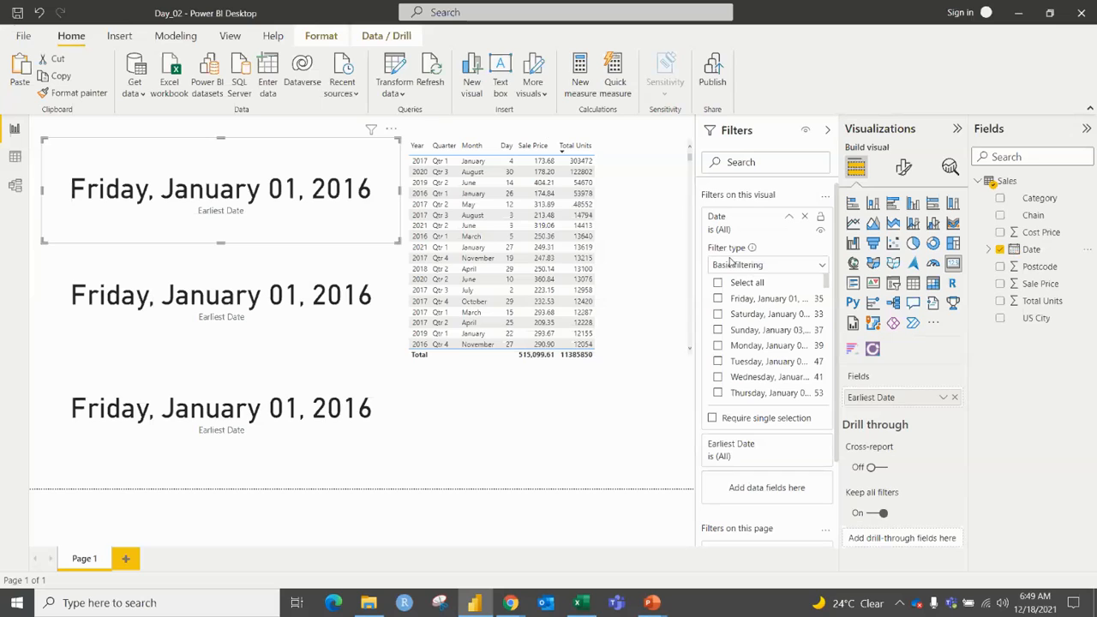
{"action": "left_click", "coordinate": [728, 265]}
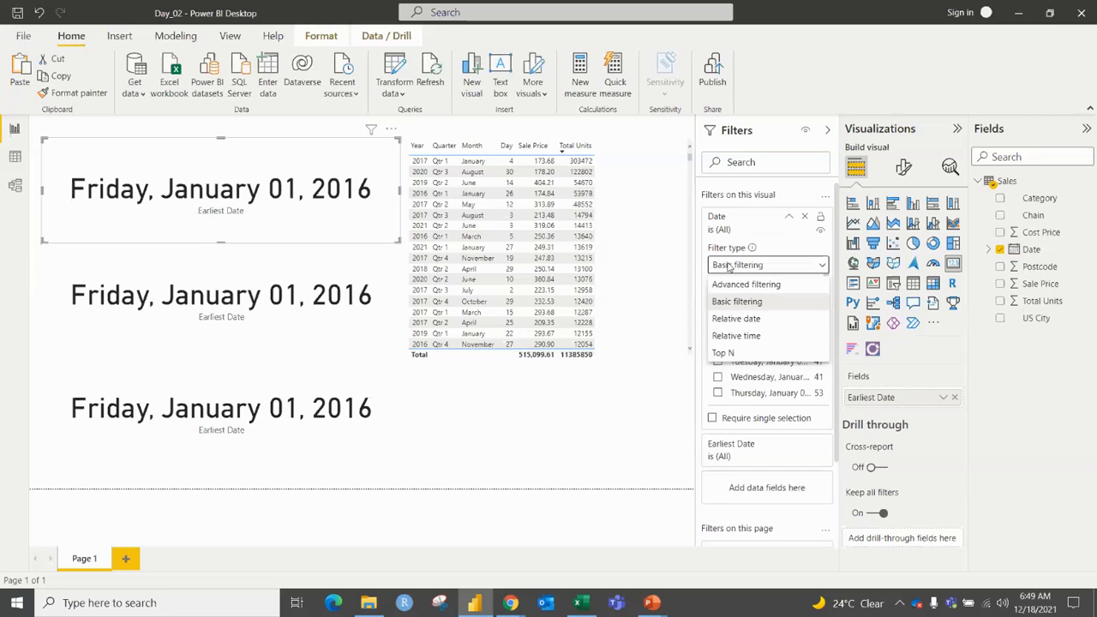
{"action": "left_click", "coordinate": [724, 354]}
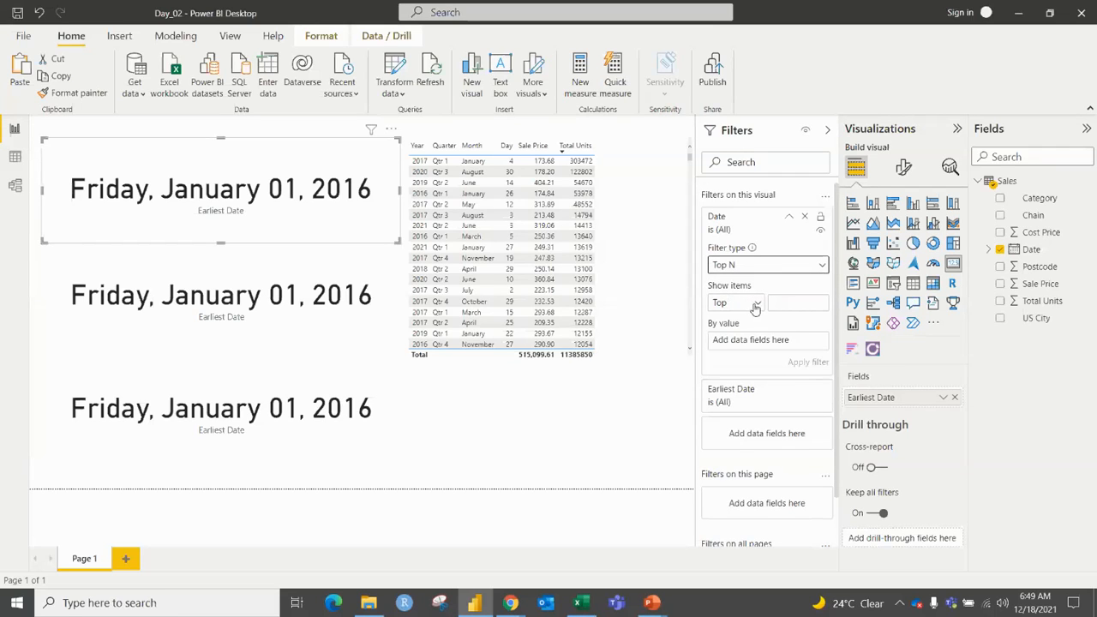
Step: Set the uppermost card's Date filter to show the Top 1 item by Sale Price and apply it
{"action": "left_click", "coordinate": [756, 305]}
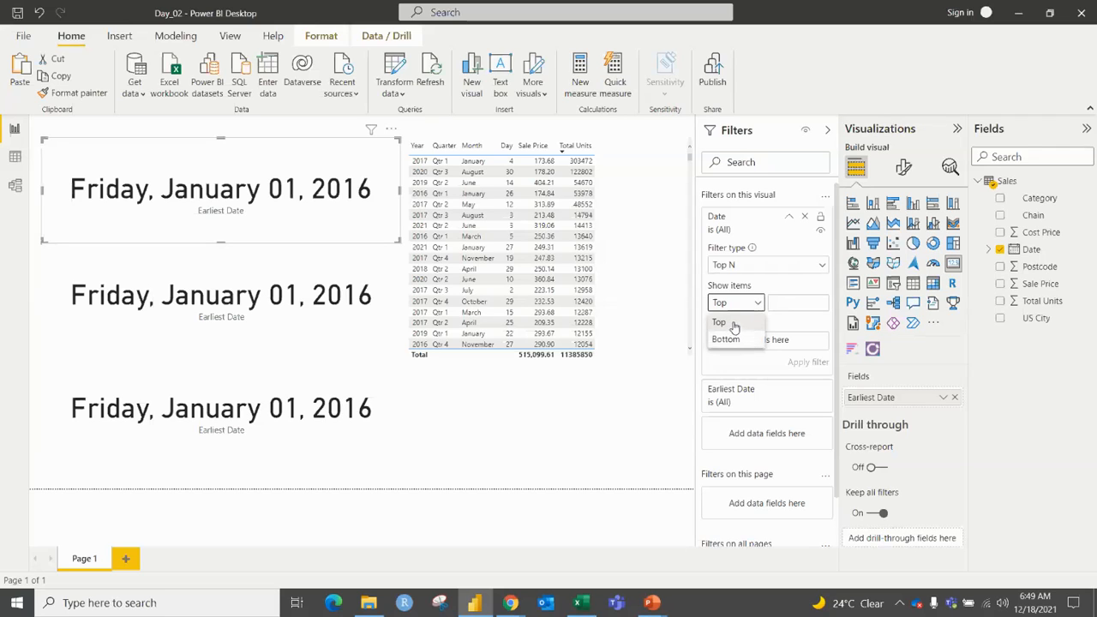
{"action": "left_click", "coordinate": [734, 323]}
{"action": "left_click", "coordinate": [792, 298]}
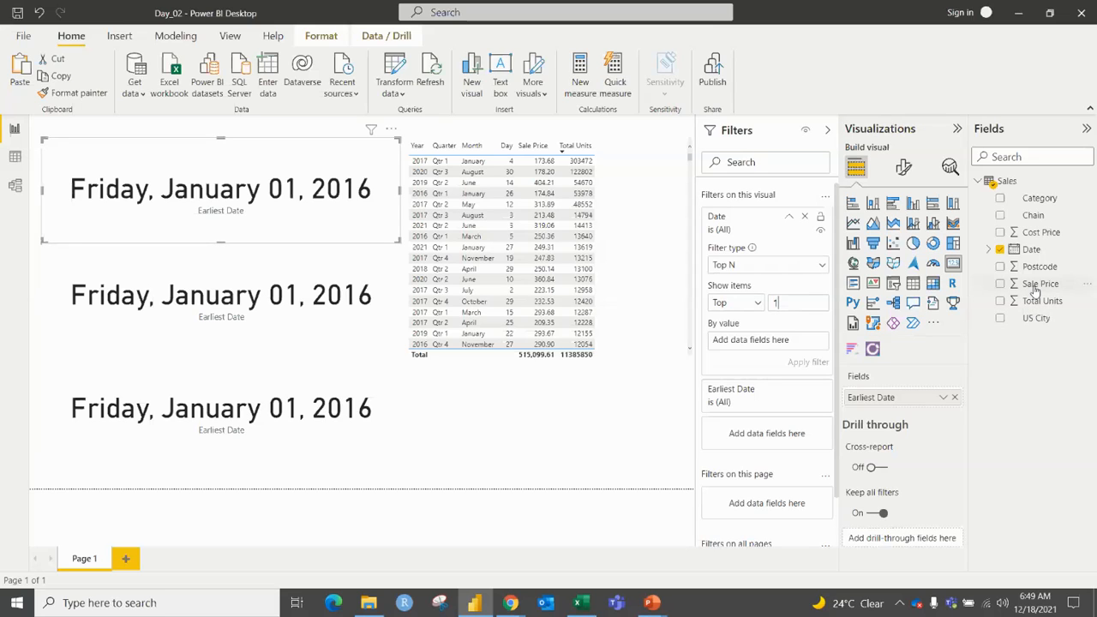
{"action": "left_click_drag", "start_coordinate": [1035, 291], "coordinate": [767, 345]}
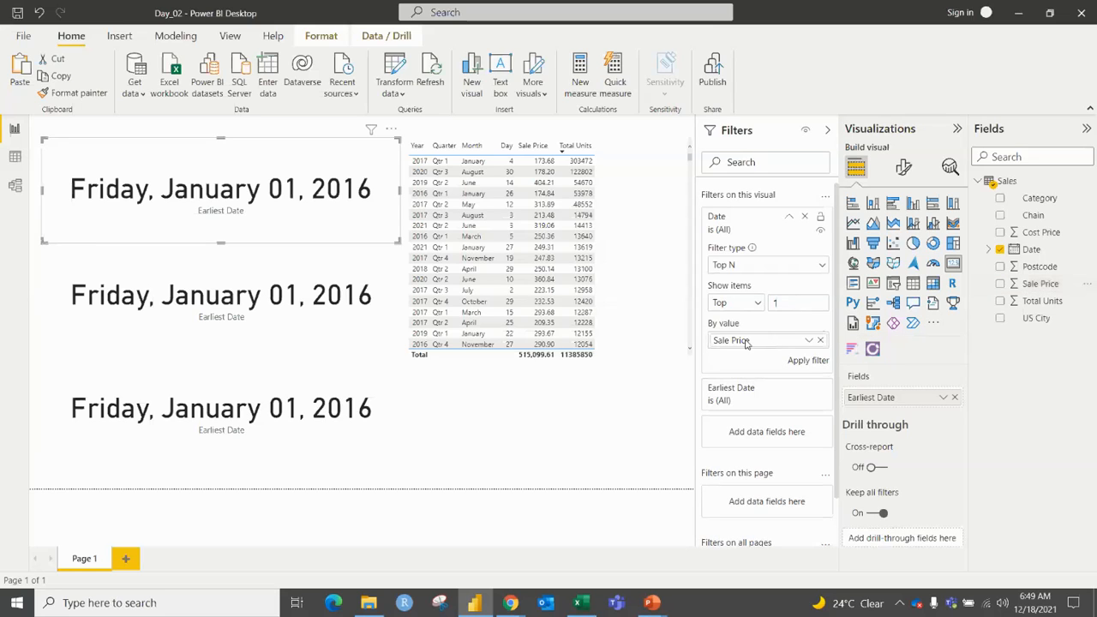
{"action": "left_click", "coordinate": [809, 360]}
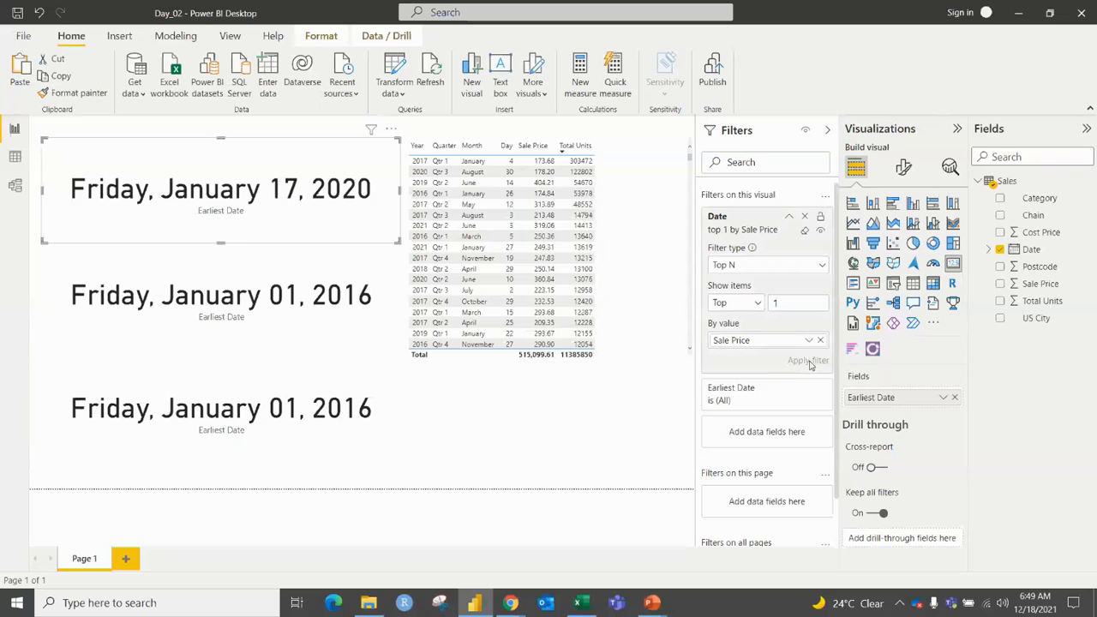
Step: Switch to Excel and fill the Highest Sales Date answer in cell B1 with green
{"action": "key", "text": "alt+Tab"}
{"action": "left_click", "coordinate": [291, 183]}
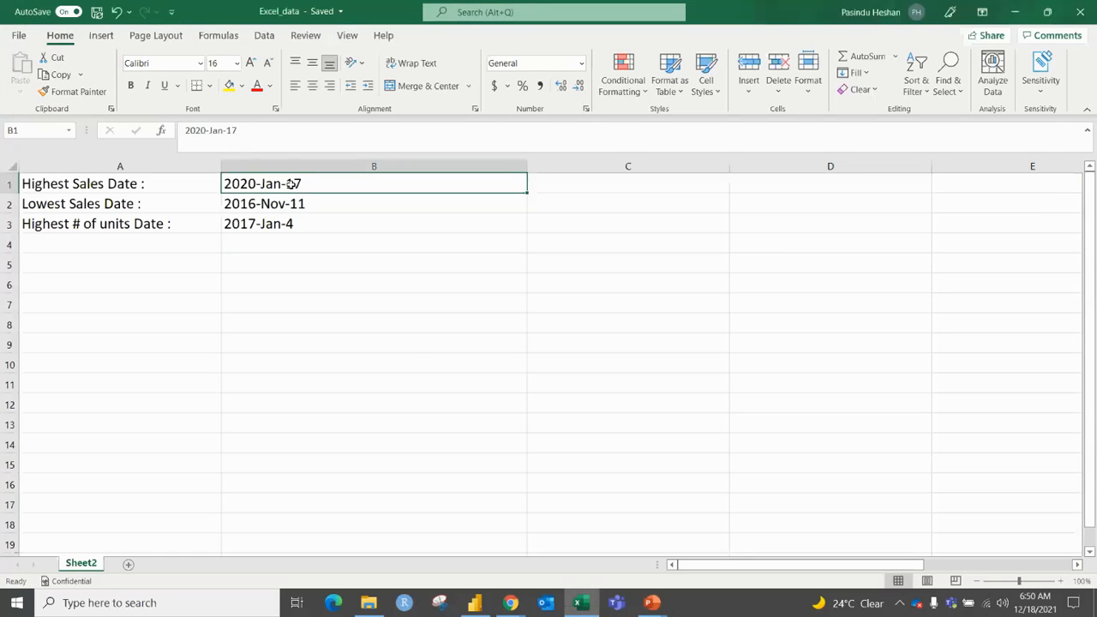
{"action": "left_click", "coordinate": [242, 85]}
{"action": "left_click", "coordinate": [285, 218]}
{"action": "left_click", "coordinate": [286, 245]}
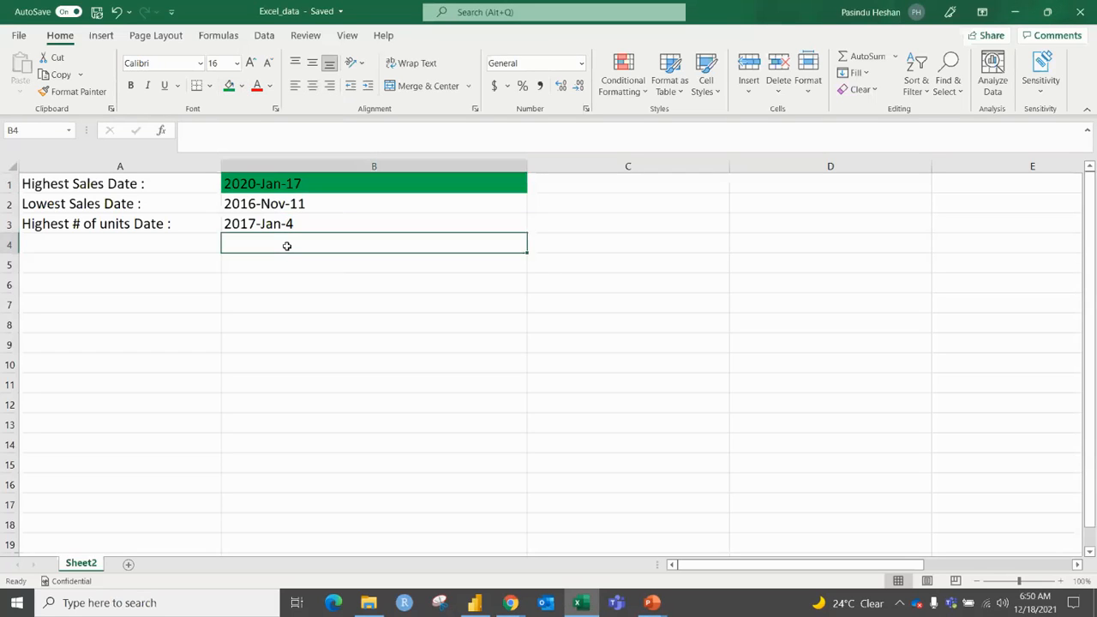
{"action": "left_click", "coordinate": [286, 259]}
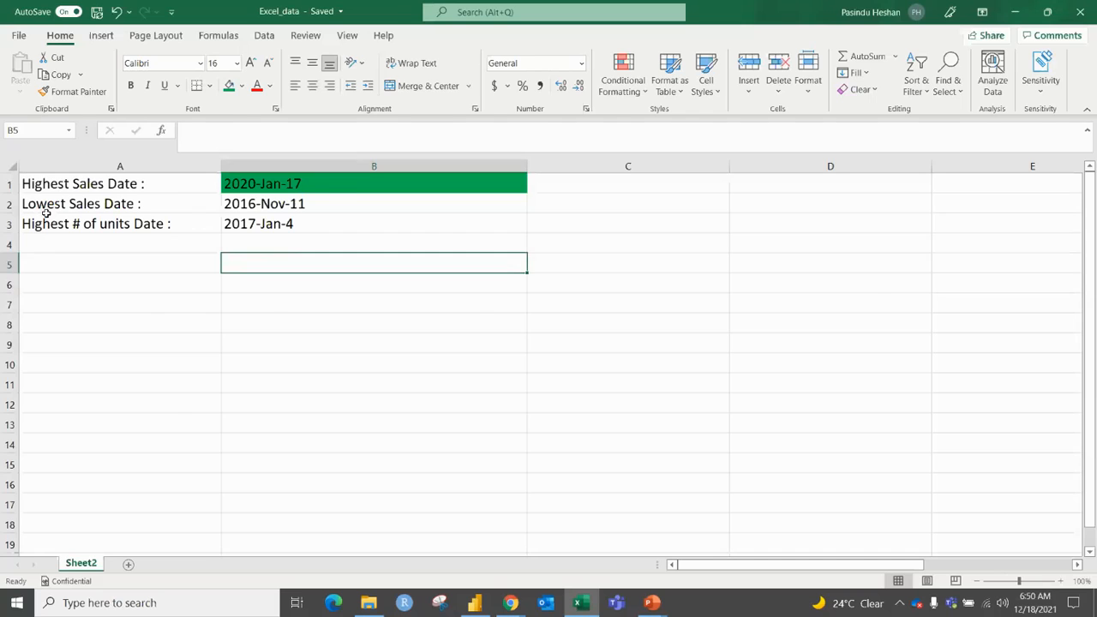
Step: Return to Power BI, add Date as a visual-level filter on the middle date card and set its filter type to Top N
{"action": "key", "text": "alt+Tab"}
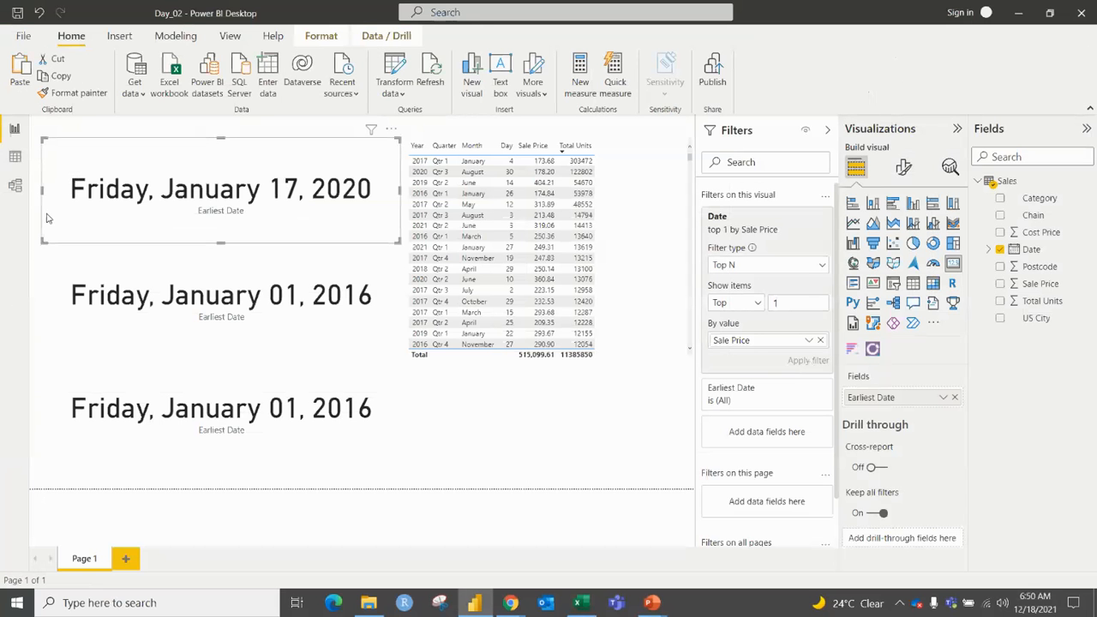
{"action": "left_click", "coordinate": [233, 277]}
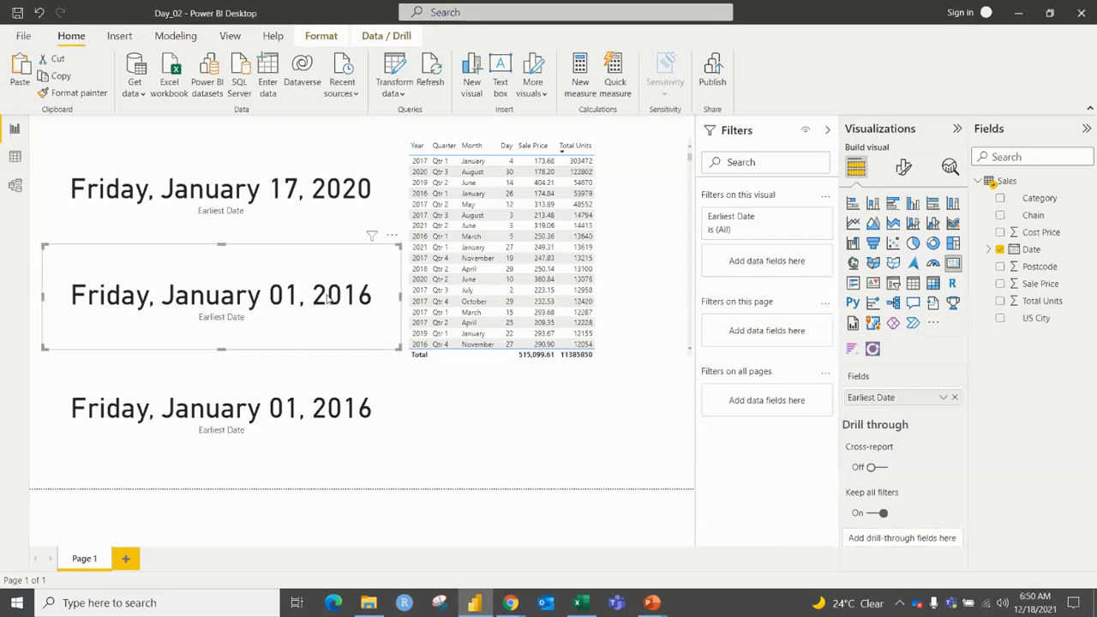
{"action": "left_click_drag", "start_coordinate": [1013, 250], "coordinate": [759, 260]}
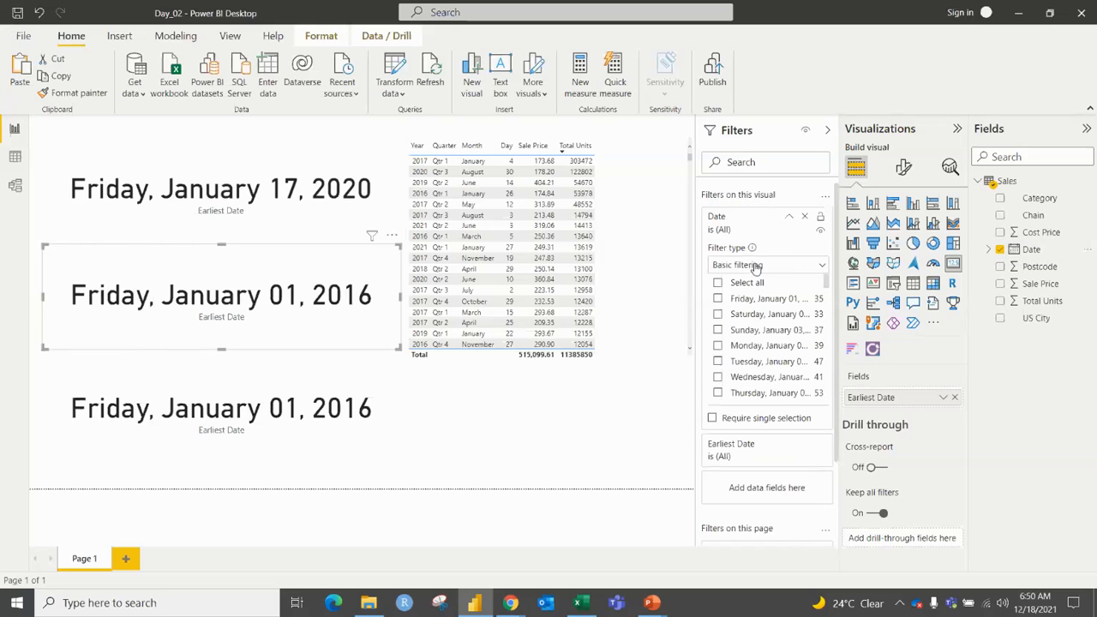
{"action": "left_click", "coordinate": [756, 266]}
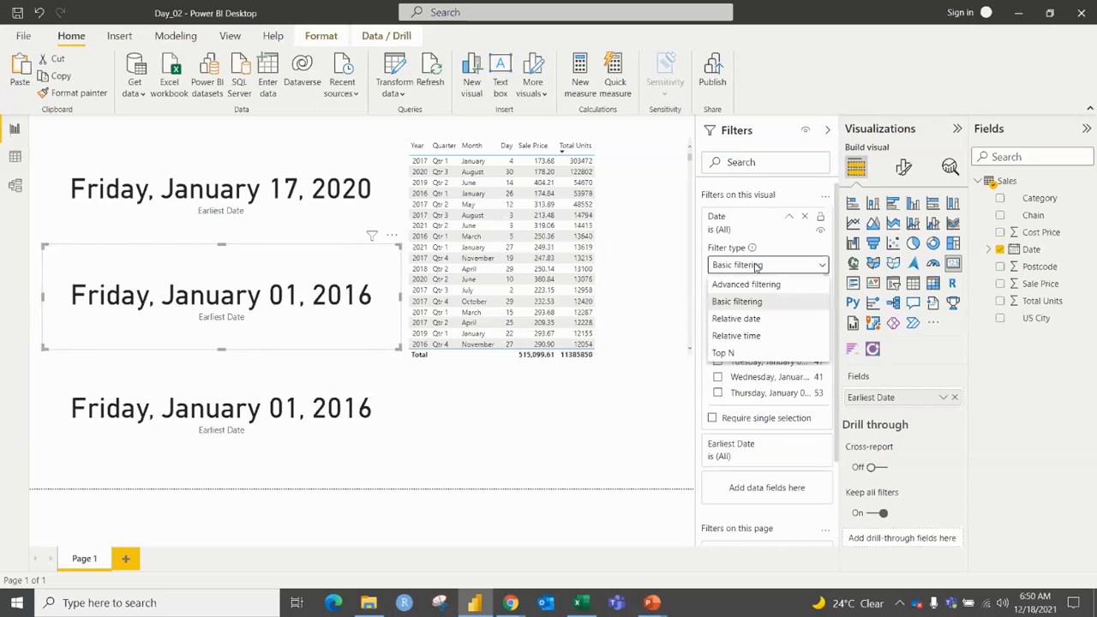
{"action": "left_click", "coordinate": [749, 353]}
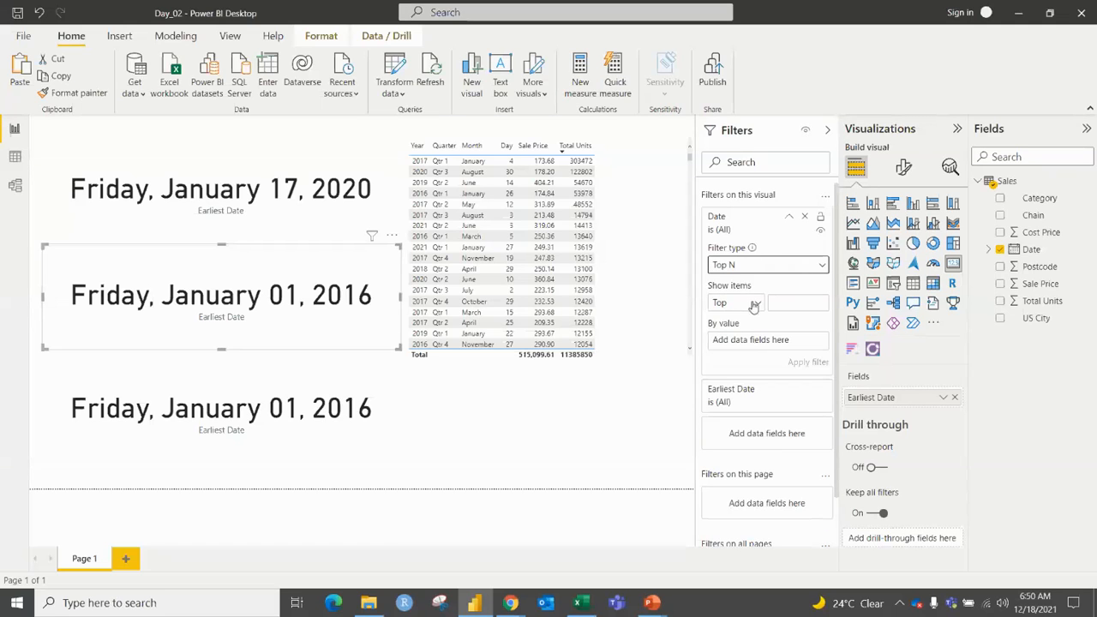
Step: Set the middle card's Date filter to show the Bottom 1 item by Sale Price and apply it
{"action": "left_click", "coordinate": [754, 304]}
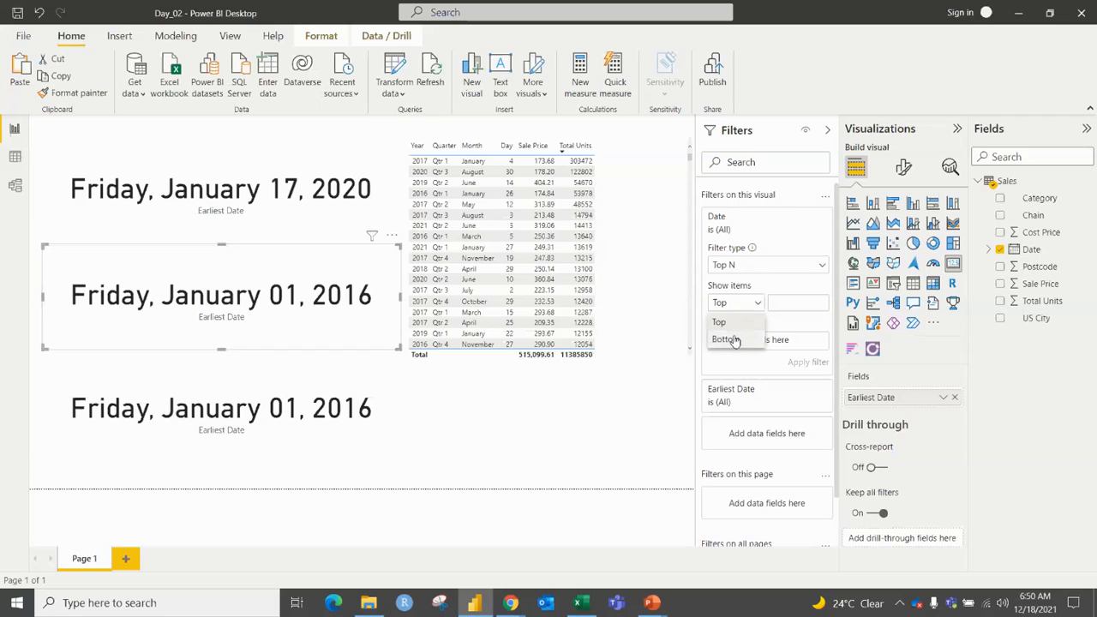
{"action": "left_click", "coordinate": [735, 340]}
{"action": "left_click", "coordinate": [777, 303]}
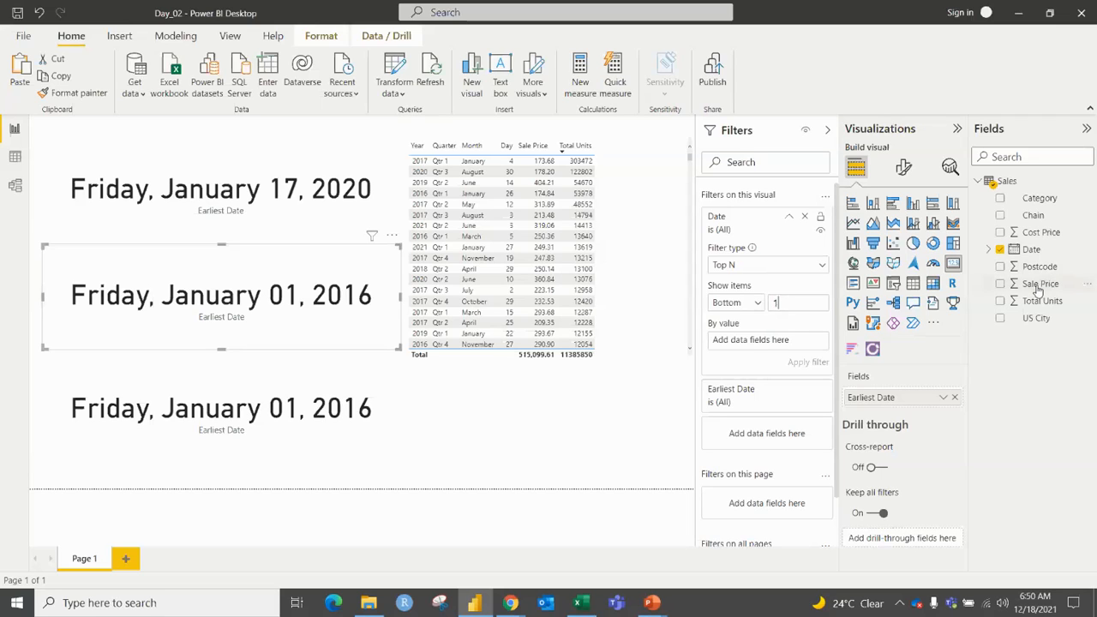
{"action": "left_click_drag", "start_coordinate": [1038, 291], "coordinate": [744, 340]}
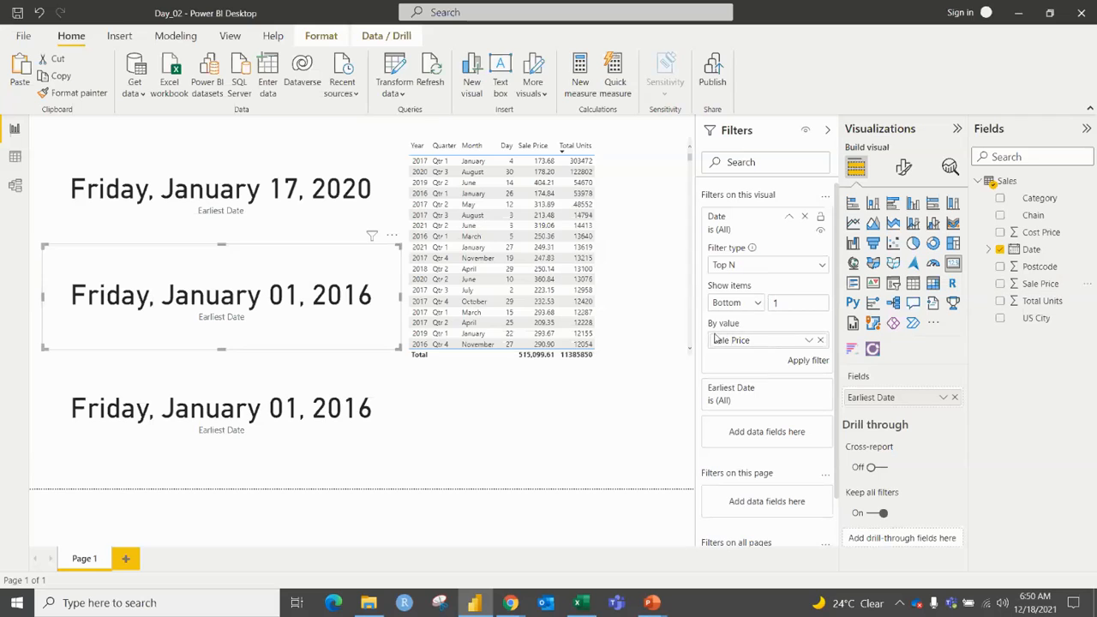
{"action": "left_click", "coordinate": [801, 361]}
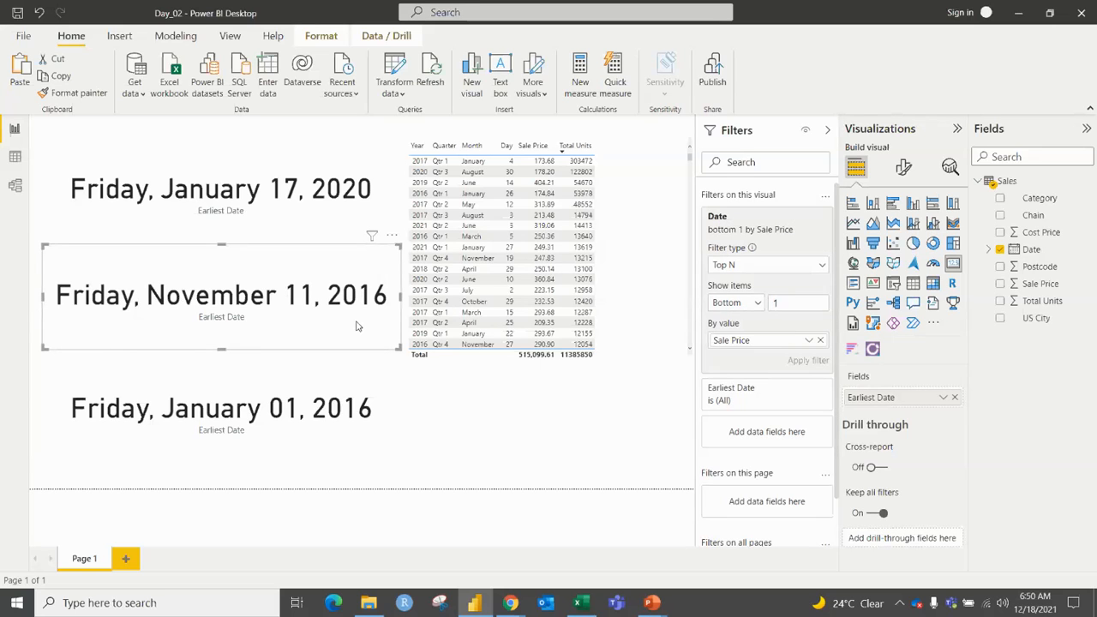
Step: Switch to Excel and fill the Lowest Sales Date answer in cell B2 with green
{"action": "key", "text": "alt+Tab"}
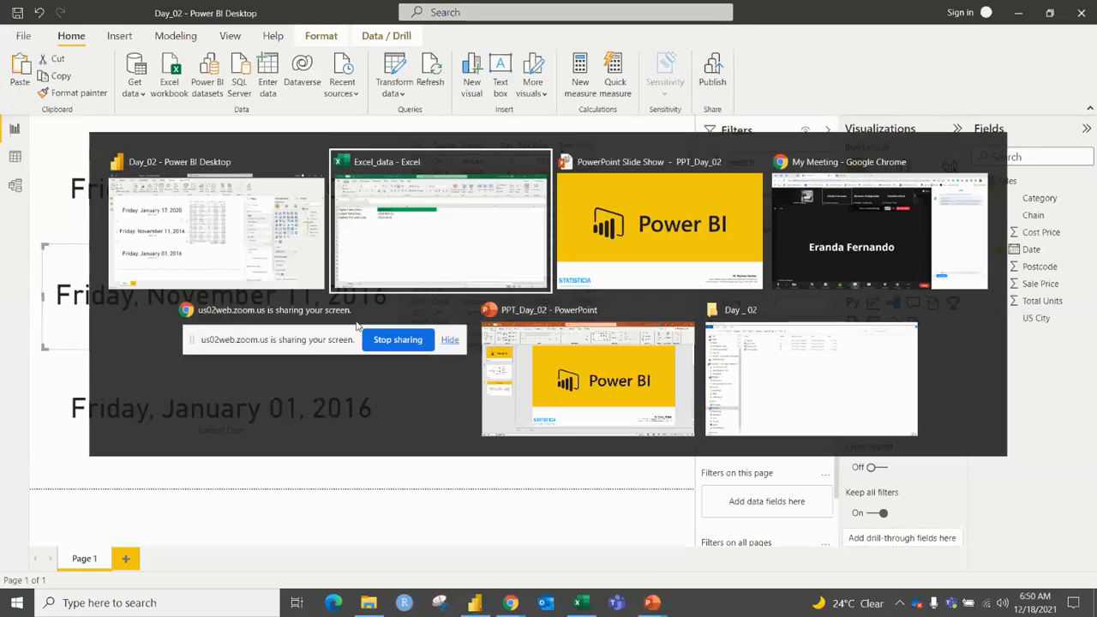
{"action": "left_click", "coordinate": [246, 204]}
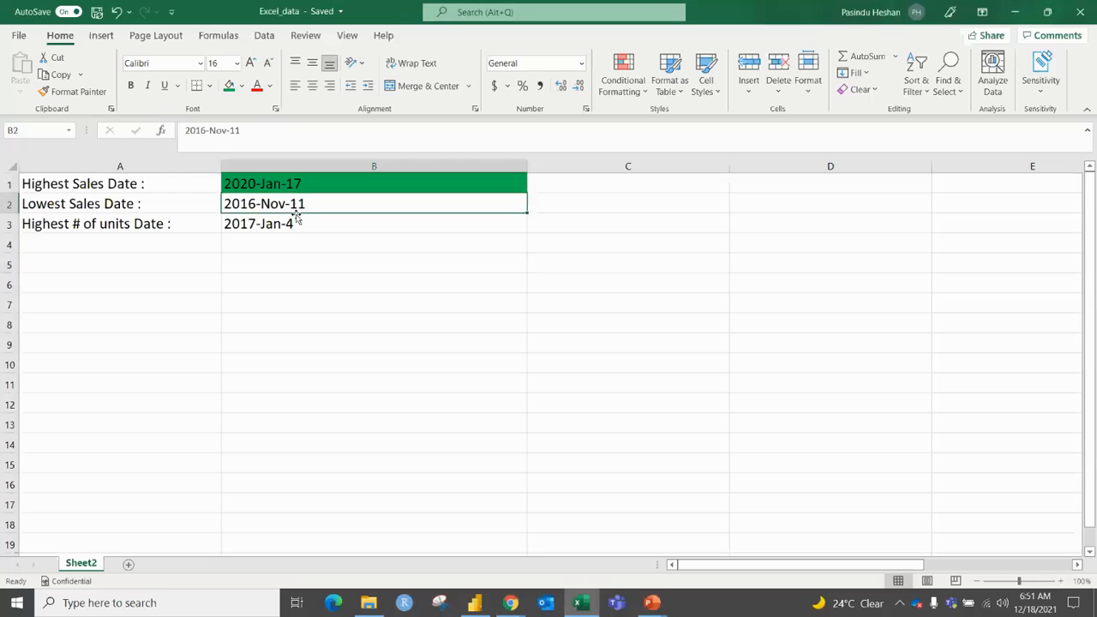
{"action": "left_click", "coordinate": [228, 86]}
{"action": "left_click", "coordinate": [300, 251]}
Step: Back in Power BI, add Date as a visual-level filter on the lowest date card and set its filter type to Top N
{"action": "key", "text": "alt+Tab"}
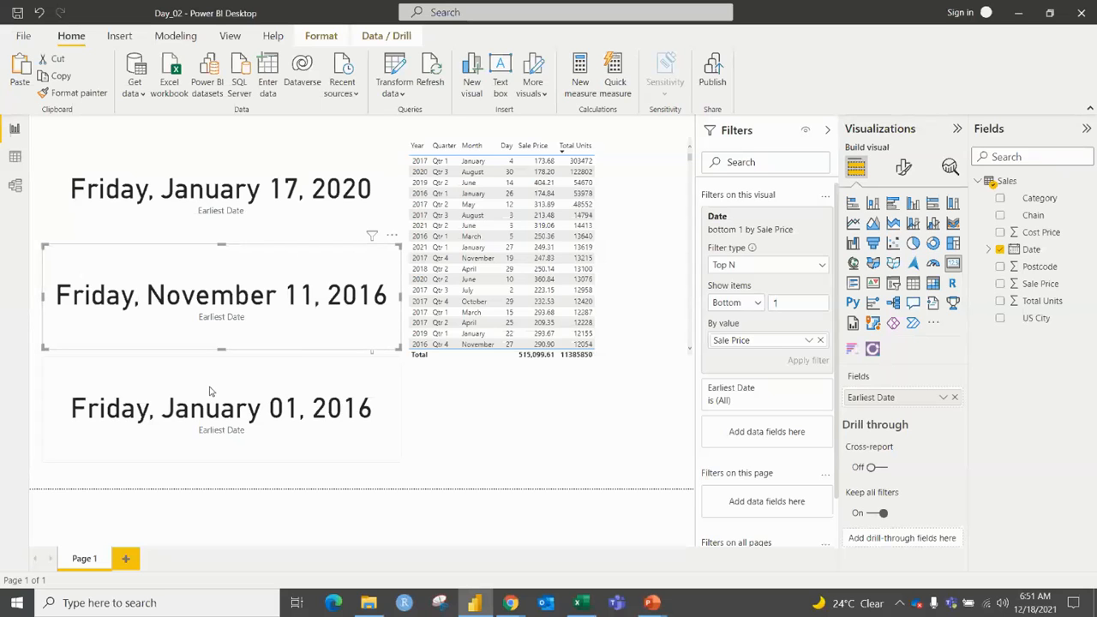
{"action": "key", "text": "alt+Tab"}
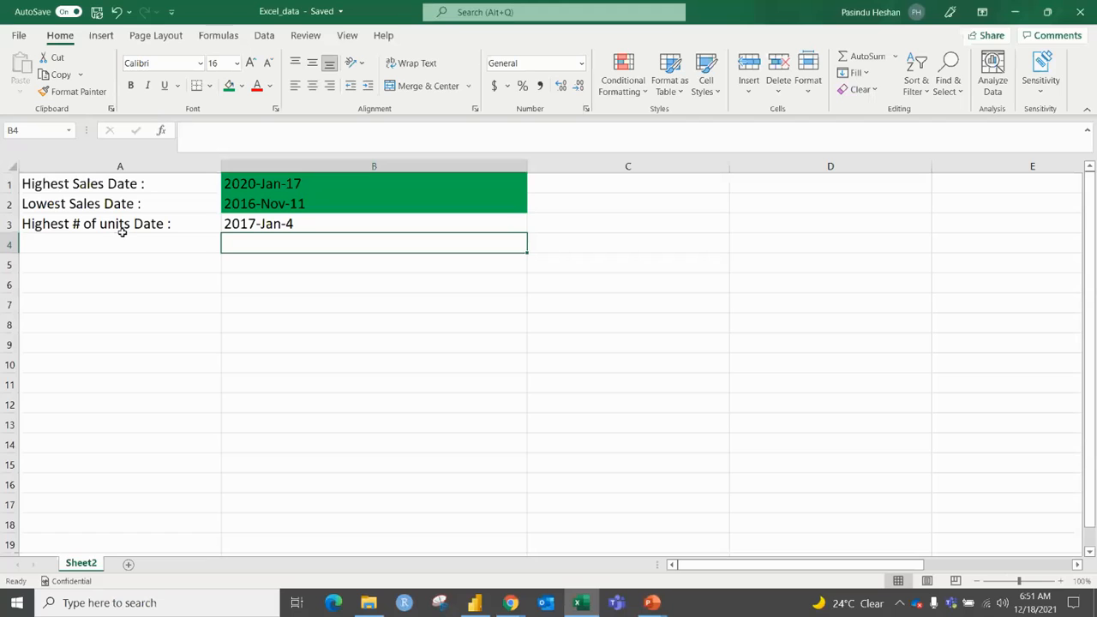
{"action": "key", "text": "alt+Tab"}
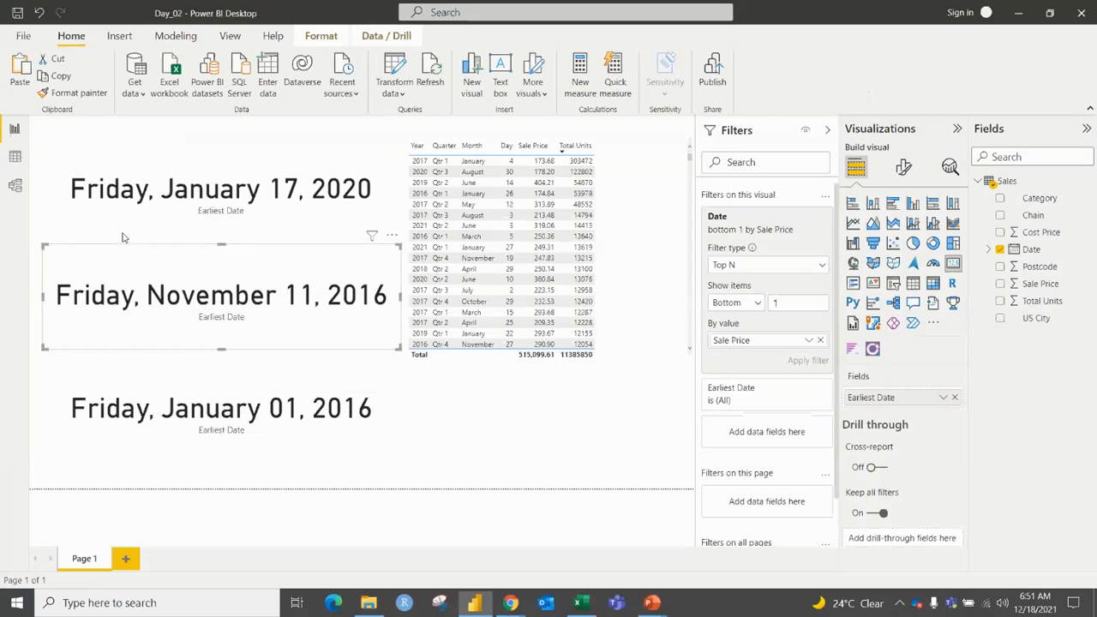
{"action": "left_click", "coordinate": [226, 387]}
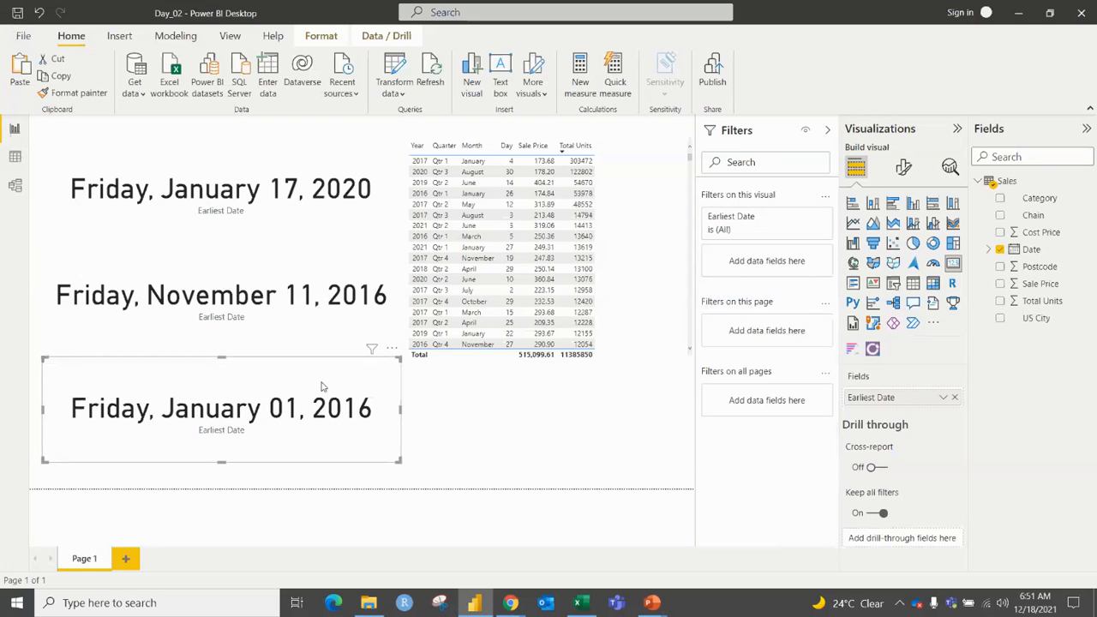
{"action": "left_click_drag", "start_coordinate": [1016, 250], "coordinate": [766, 260]}
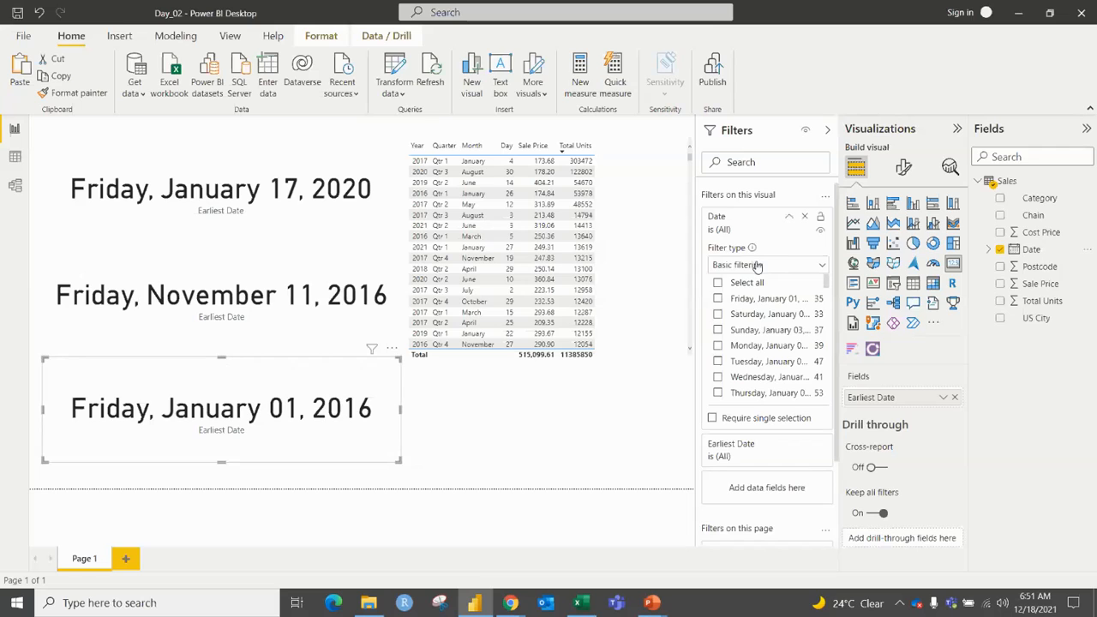
{"action": "left_click", "coordinate": [758, 266]}
{"action": "left_click", "coordinate": [733, 352]}
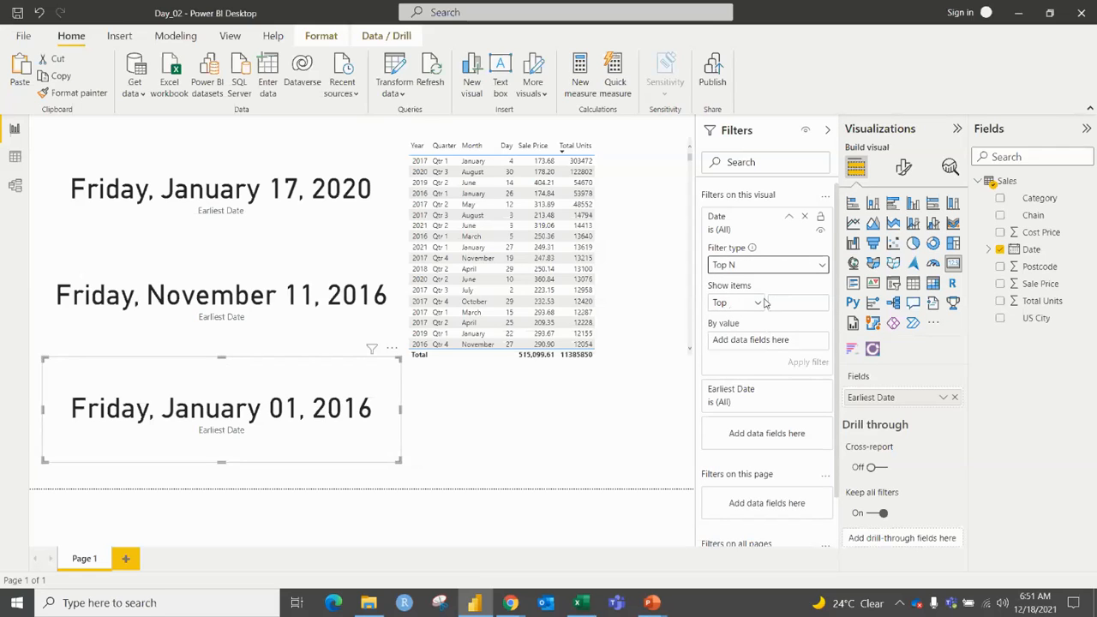
Step: Apply a Top 1 by Total Units condition to the lowest card's Date filter and widen the card to fit its date on one line
{"action": "left_click", "coordinate": [773, 300]}
{"action": "type", "text": "1"}
{"action": "left_click_drag", "start_coordinate": [1043, 305], "coordinate": [770, 345]}
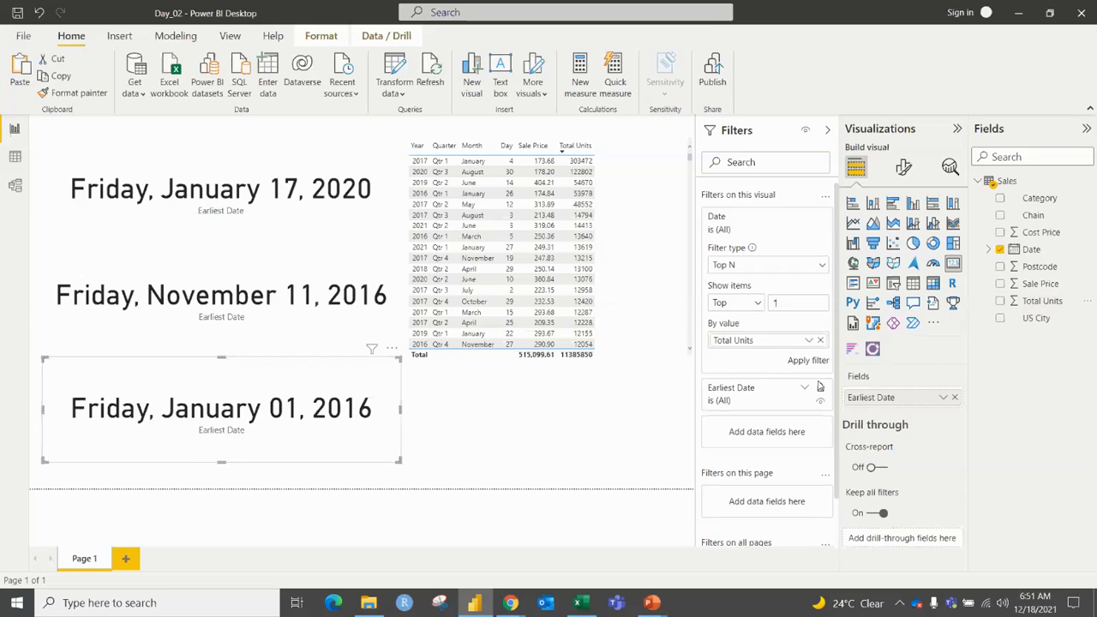
{"action": "left_click", "coordinate": [808, 361]}
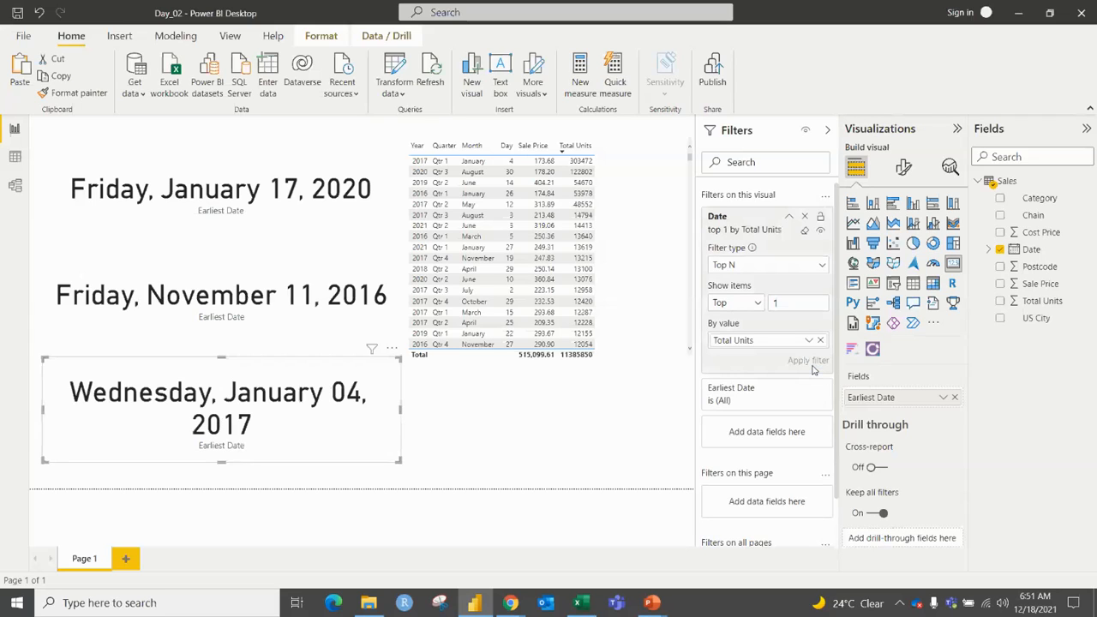
{"action": "left_click_drag", "start_coordinate": [401, 411], "coordinate": [454, 406]}
{"action": "left_click", "coordinate": [537, 396]}
Step: Fill the Highest # of units Date answer in Excel cell B3 with green and return to the Power BI report
{"action": "key", "text": "alt+Tab"}
{"action": "left_click", "coordinate": [235, 225]}
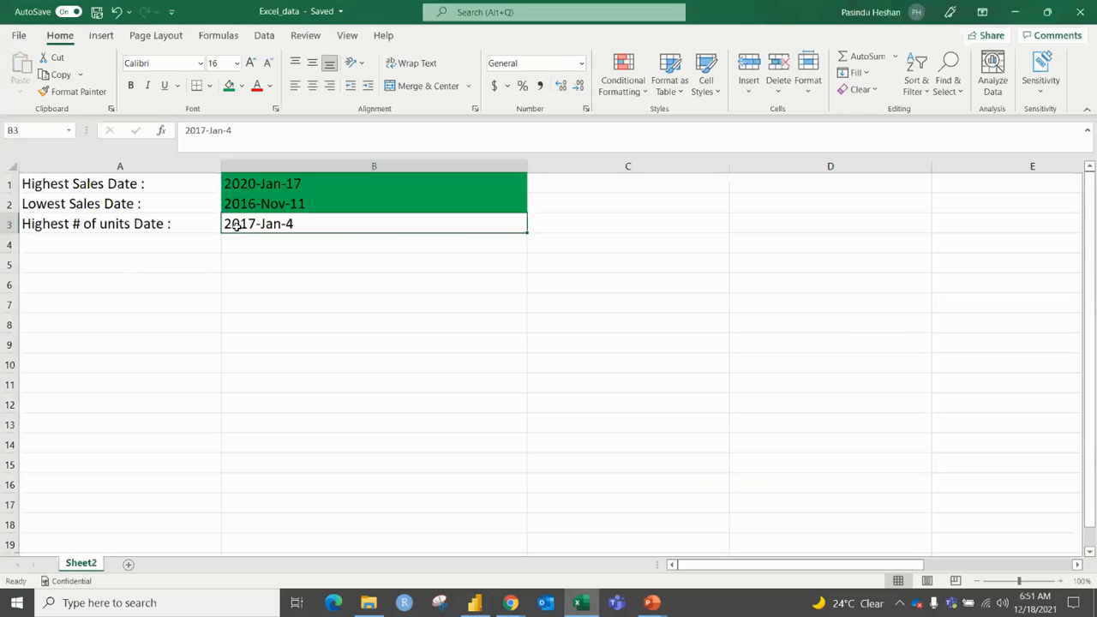
{"action": "left_click", "coordinate": [230, 87]}
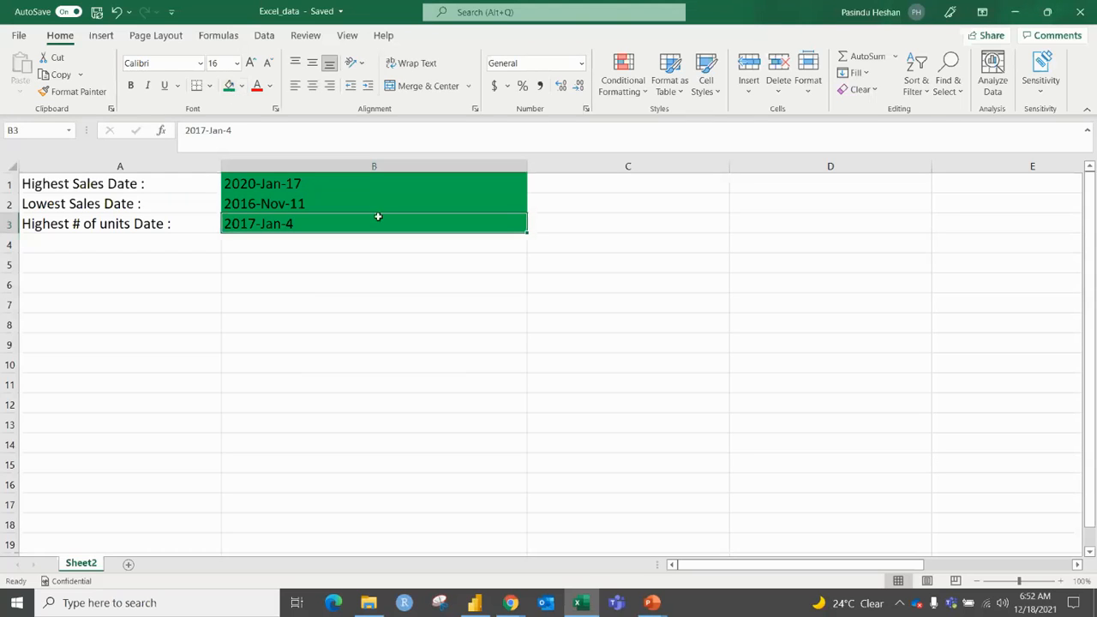
{"action": "left_click", "coordinate": [379, 261]}
{"action": "left_click", "coordinate": [475, 603]}
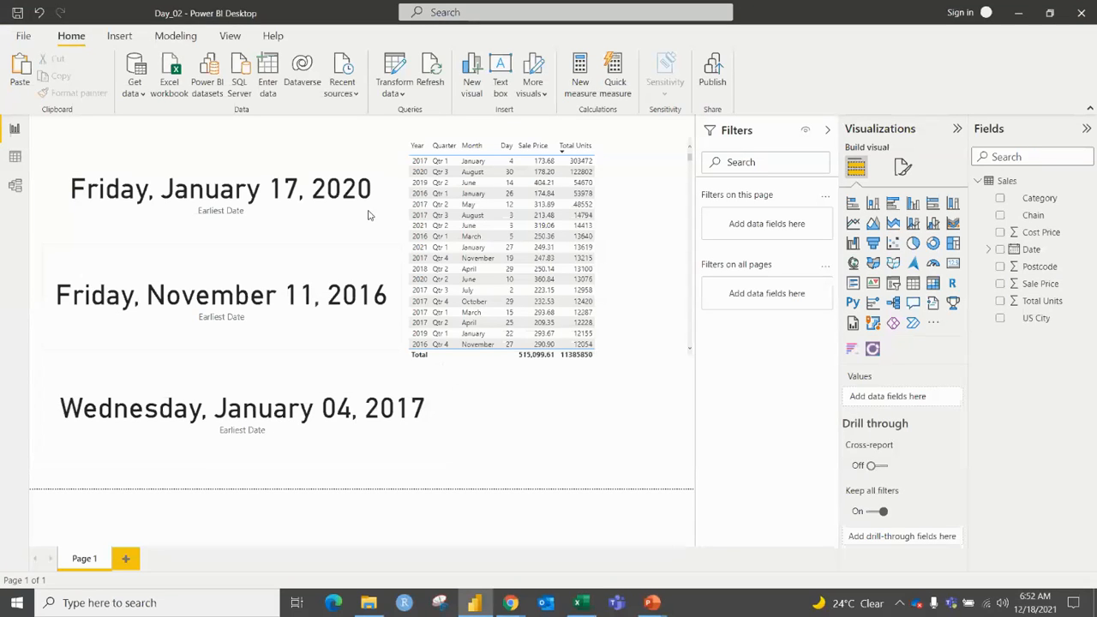
Step: Add a second report page with a card showing the earliest Date and shrink the card to a shorter box
{"action": "left_click", "coordinate": [120, 561]}
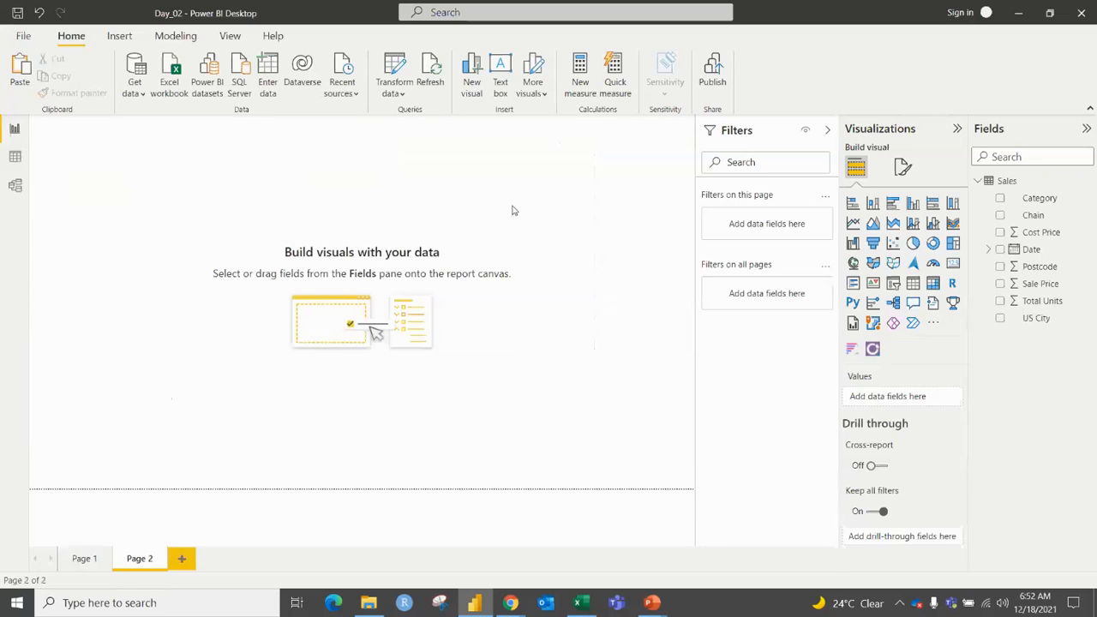
{"action": "left_click", "coordinate": [953, 263]}
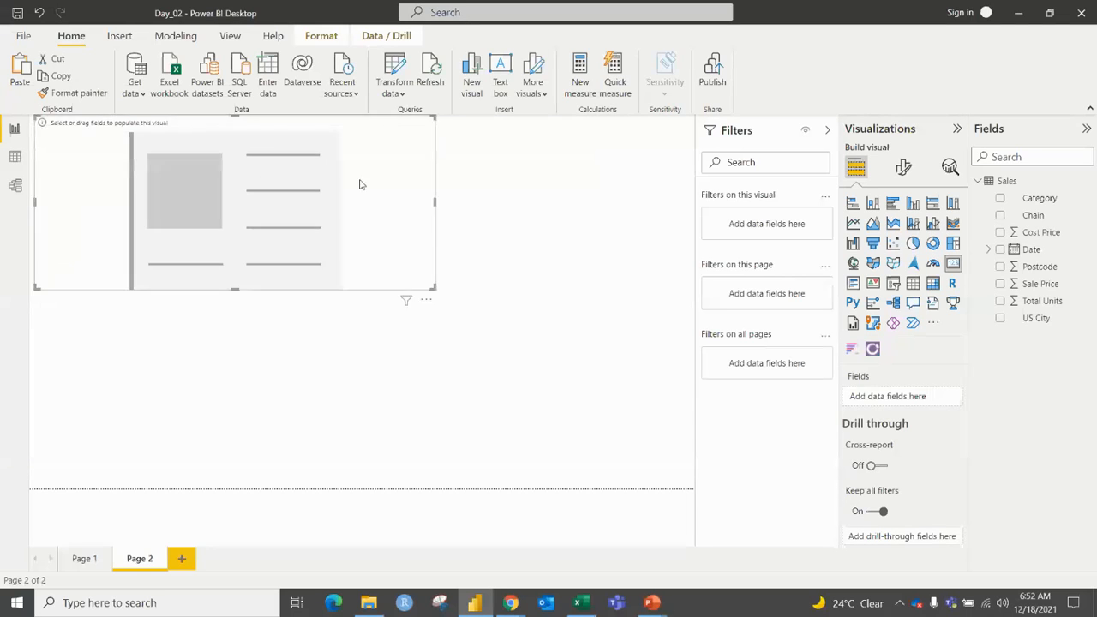
{"action": "left_click_drag", "start_coordinate": [1034, 257], "coordinate": [930, 397]}
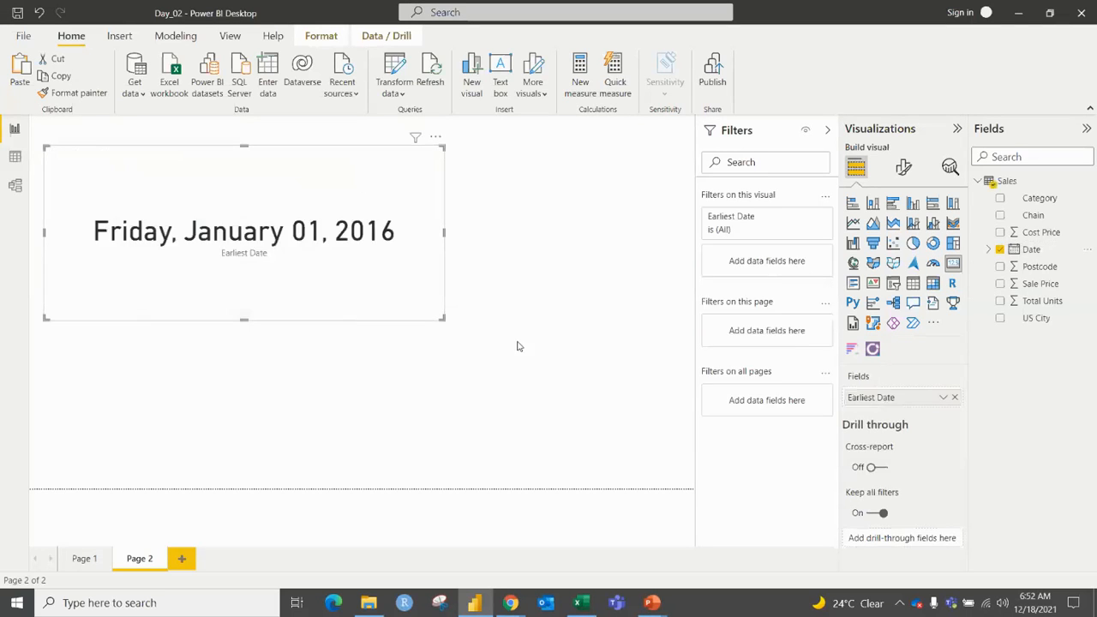
{"action": "left_click_drag", "start_coordinate": [439, 318], "coordinate": [425, 265]}
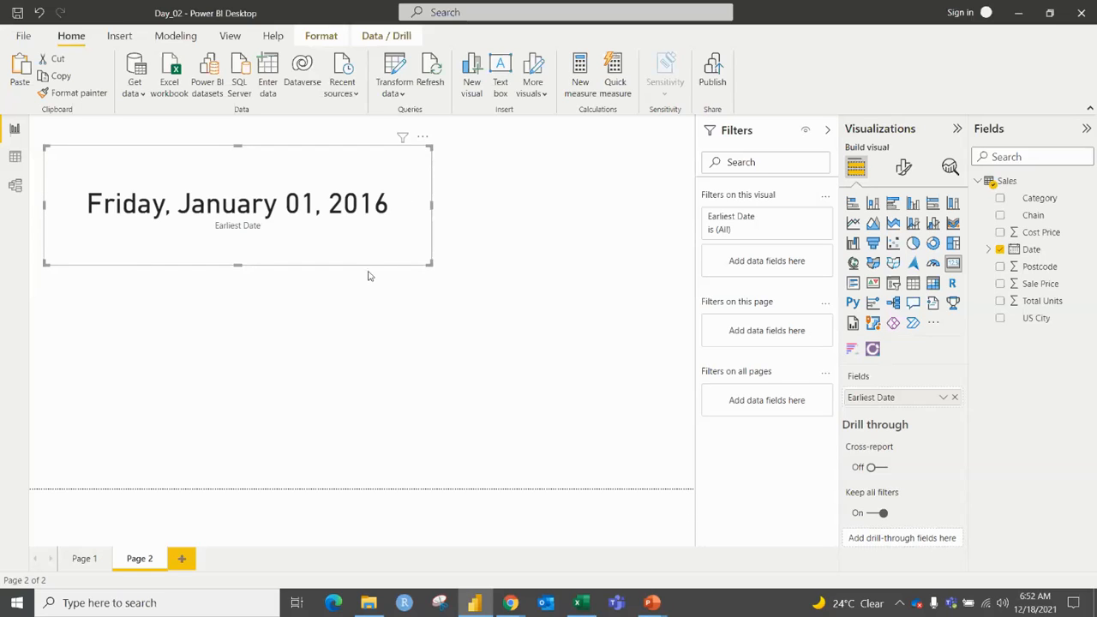
{"action": "left_click", "coordinate": [367, 316]}
{"action": "left_click", "coordinate": [379, 244]}
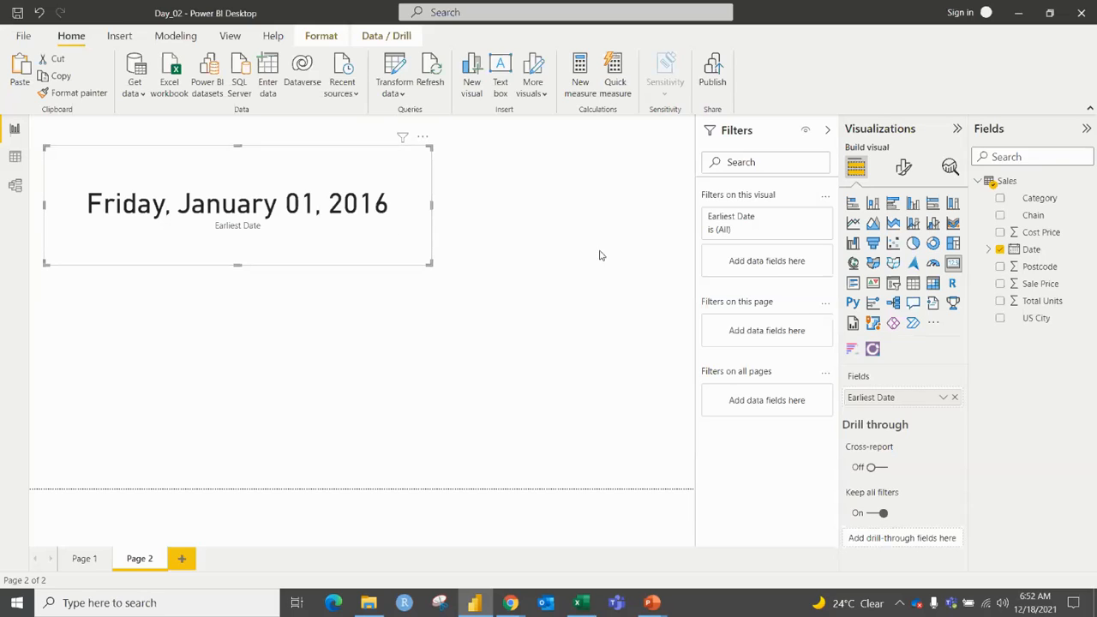
Step: Add Date as a visual-level filter on the card and set its filter type to Relative date
{"action": "left_click_drag", "start_coordinate": [1041, 256], "coordinate": [771, 272]}
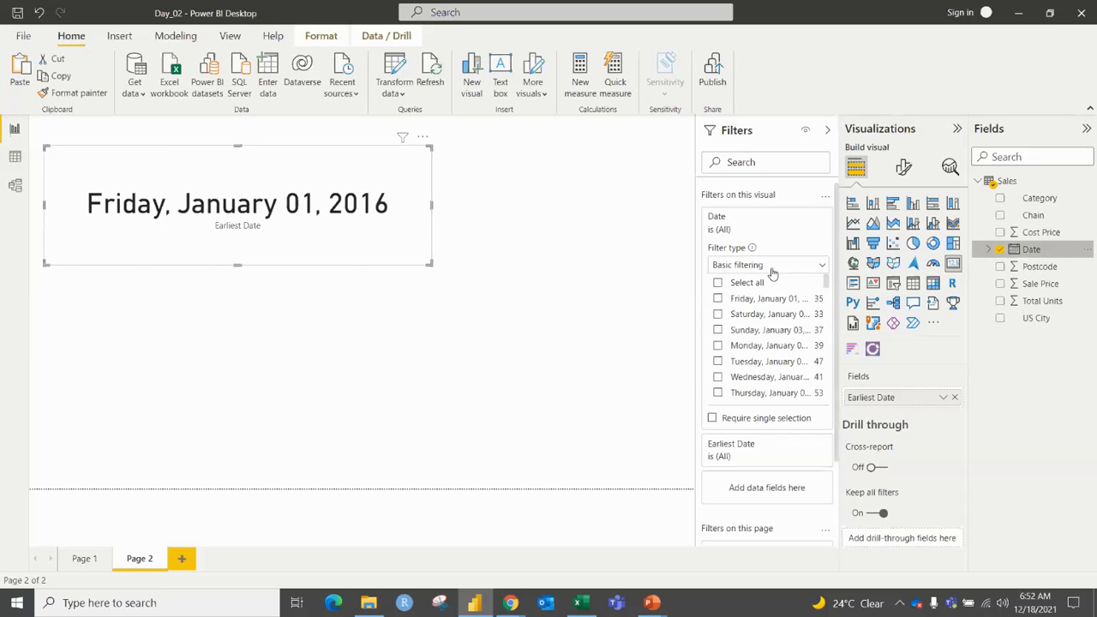
{"action": "left_click", "coordinate": [772, 273]}
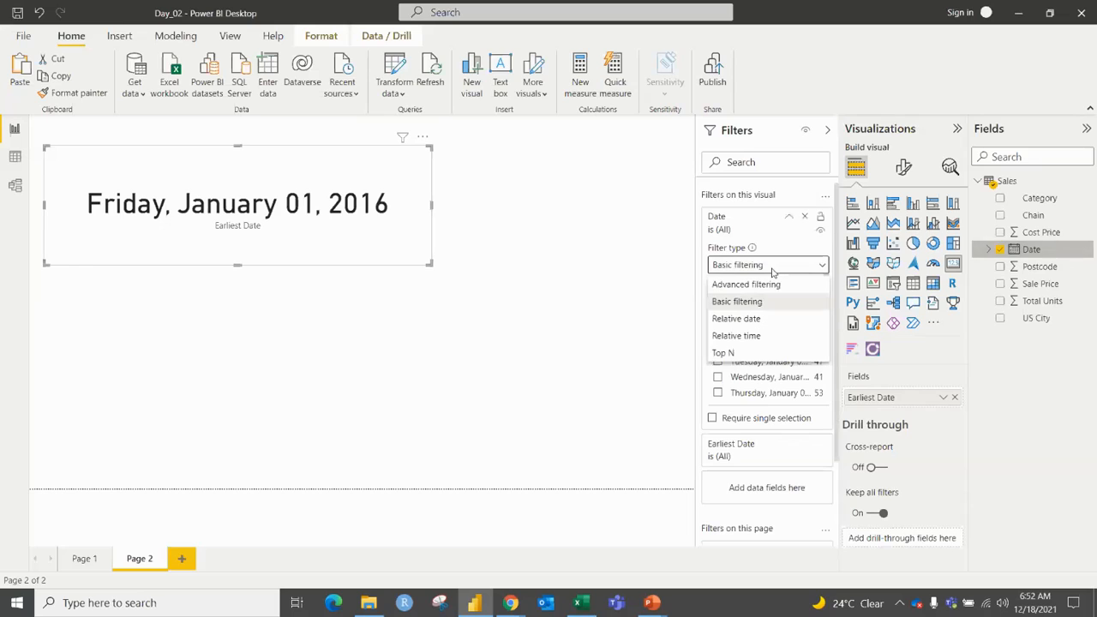
{"action": "left_click", "coordinate": [750, 318]}
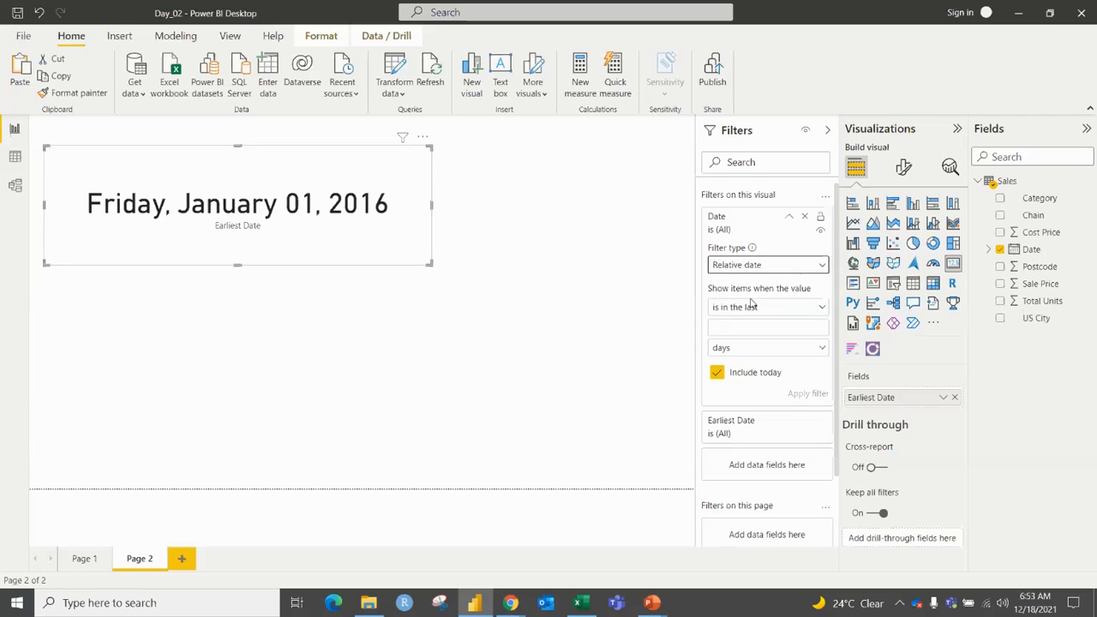
Step: Apply the relative date condition "is in the last 2 years" including today, and widen the card to fit its date on one line
{"action": "left_click", "coordinate": [735, 327]}
{"action": "type", "text": "2"}
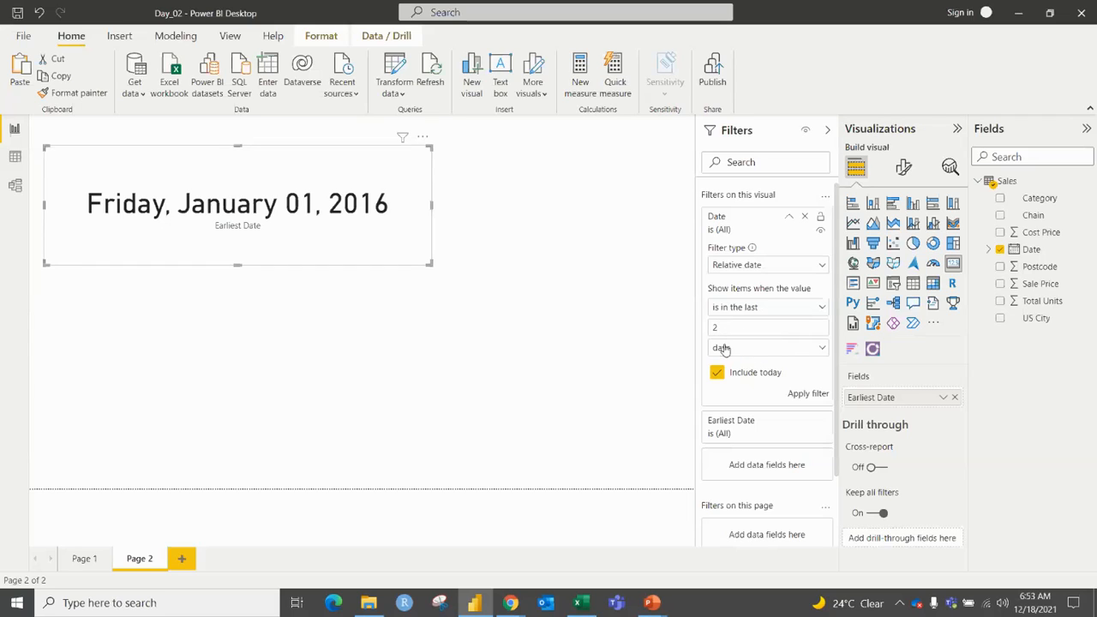
{"action": "left_click", "coordinate": [725, 348]}
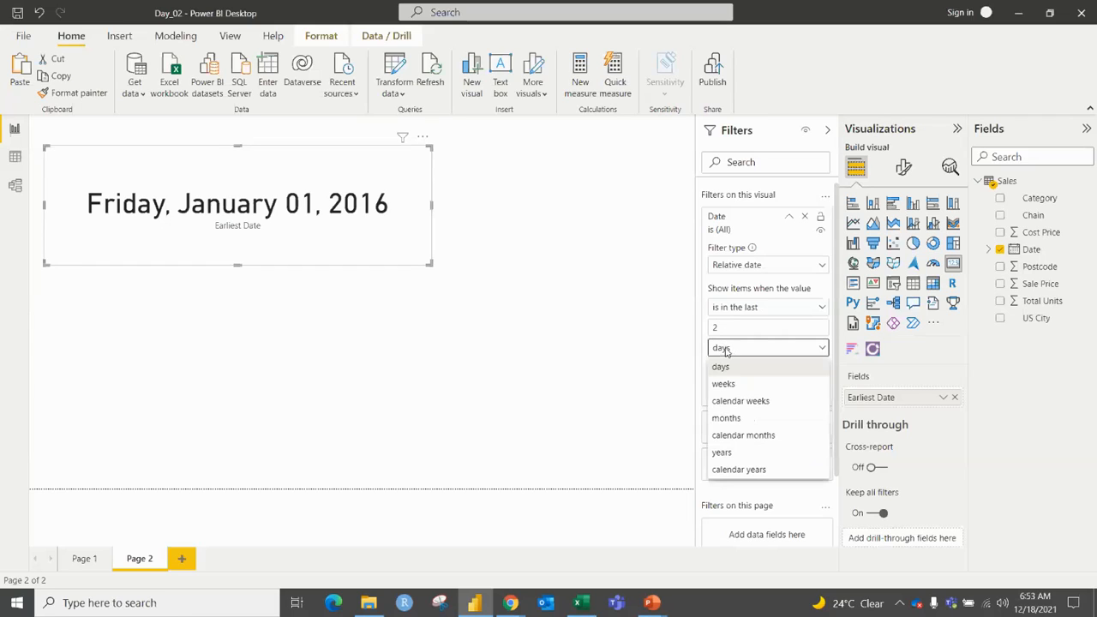
{"action": "left_click", "coordinate": [726, 452]}
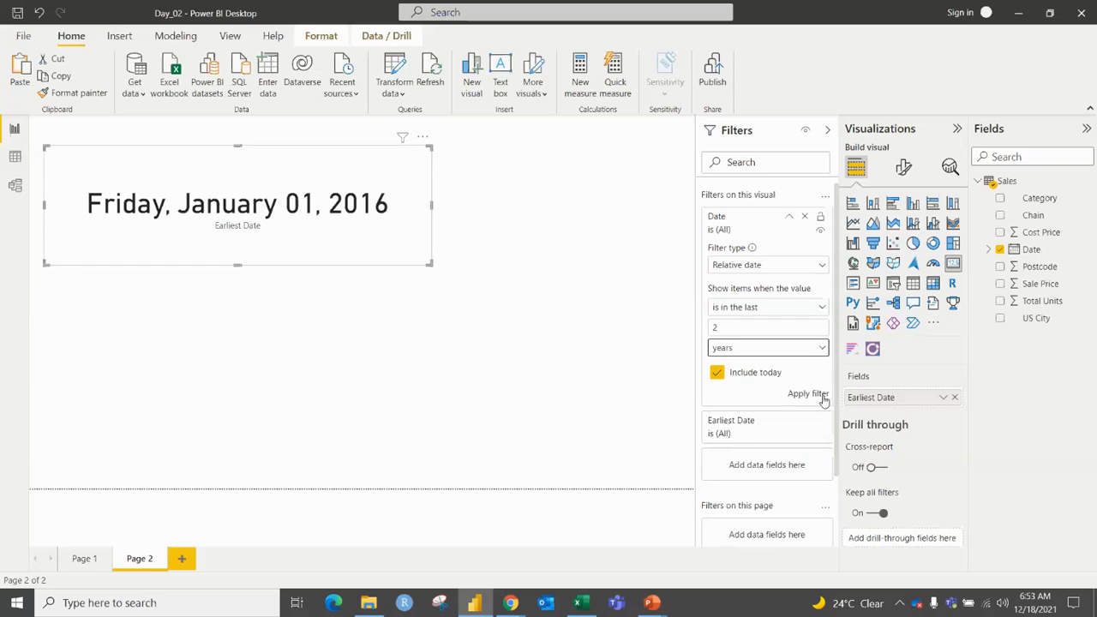
{"action": "left_click", "coordinate": [821, 395]}
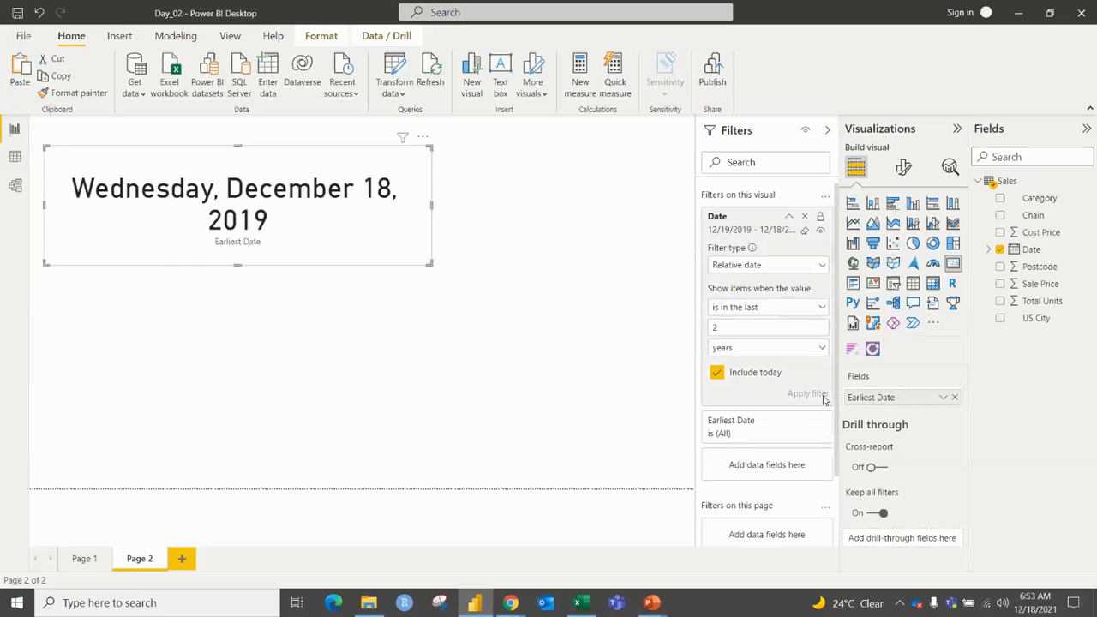
{"action": "left_click_drag", "start_coordinate": [427, 262], "coordinate": [493, 250]}
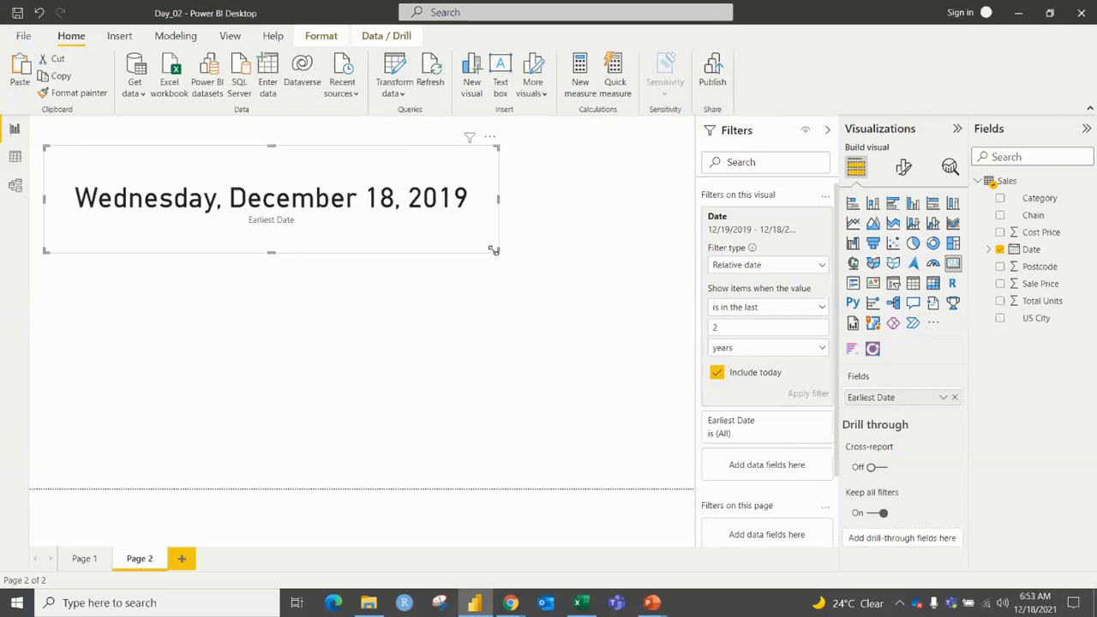
{"action": "left_click", "coordinate": [750, 268]}
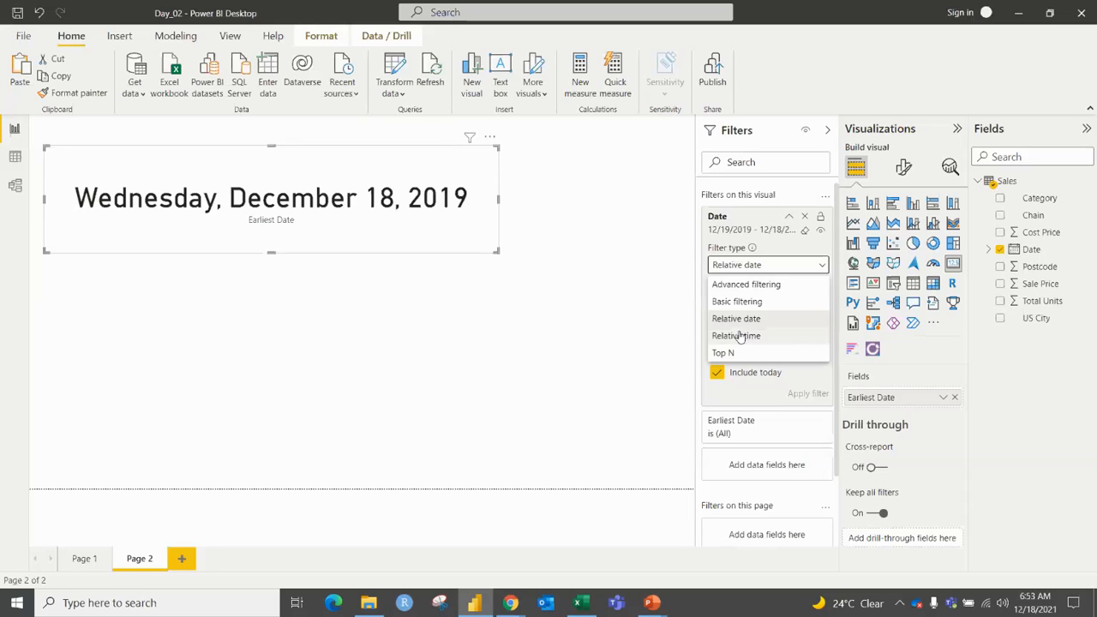
{"action": "left_click", "coordinate": [580, 335]}
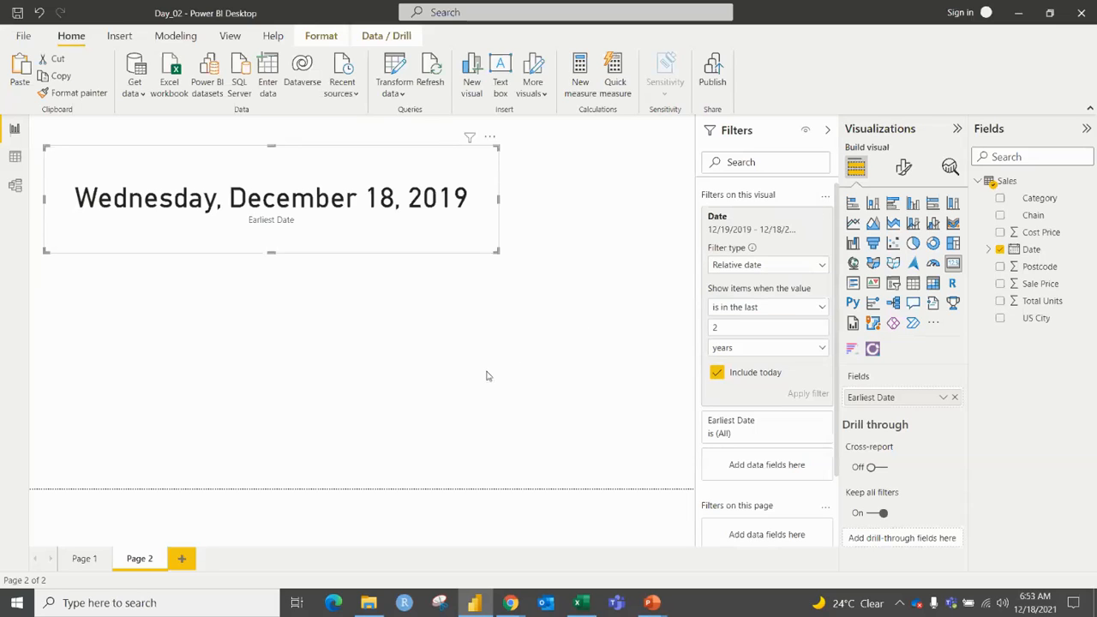
Step: Add a third report page with an enlarged multi-row card listing Category and Sale Price
{"action": "left_click", "coordinate": [180, 558]}
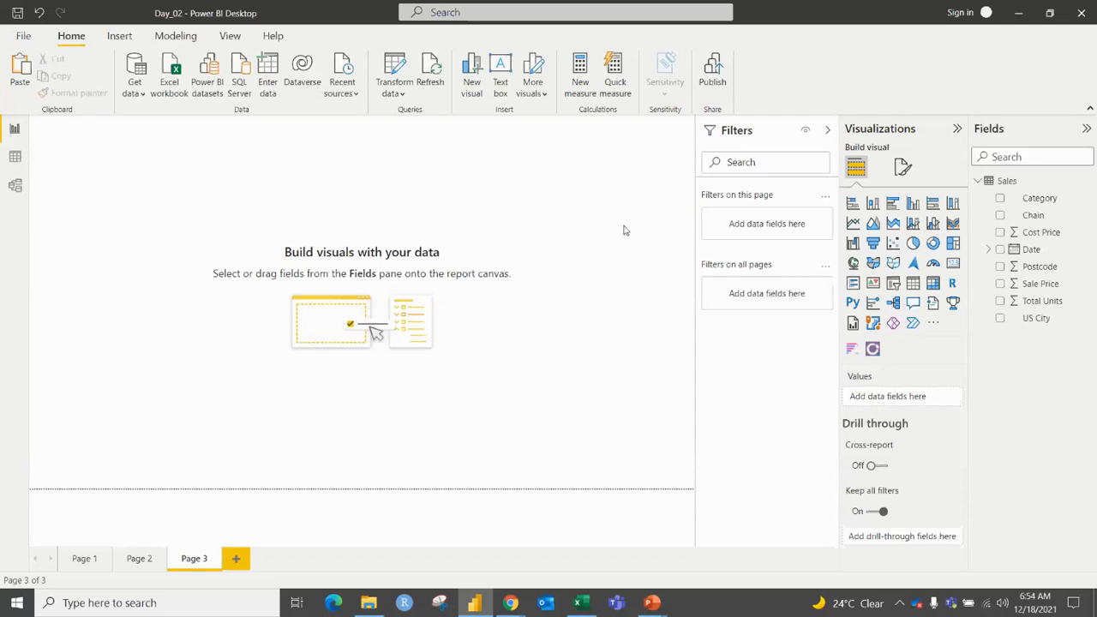
{"action": "left_click", "coordinate": [853, 287]}
{"action": "left_click_drag", "start_coordinate": [179, 257], "coordinate": [396, 417]}
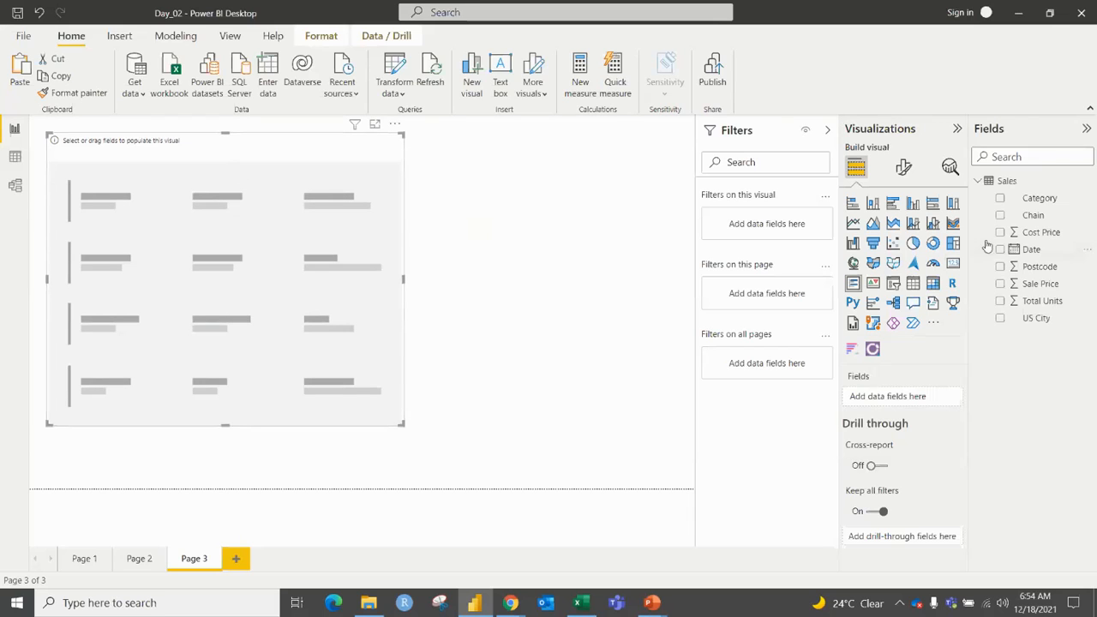
{"action": "left_click", "coordinate": [1000, 198]}
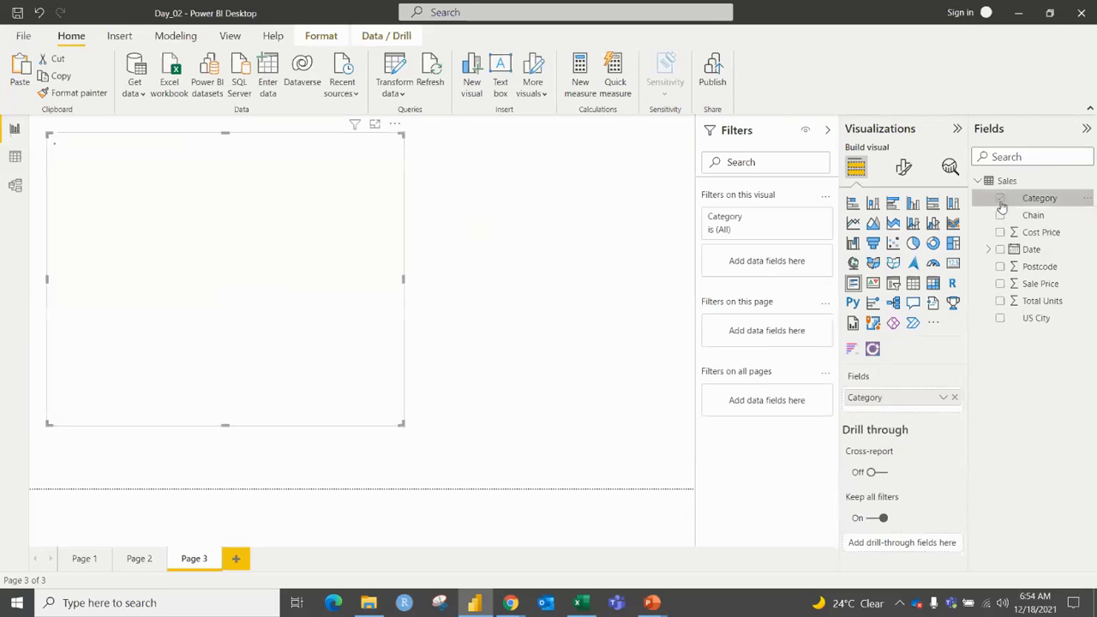
{"action": "left_click", "coordinate": [1000, 284]}
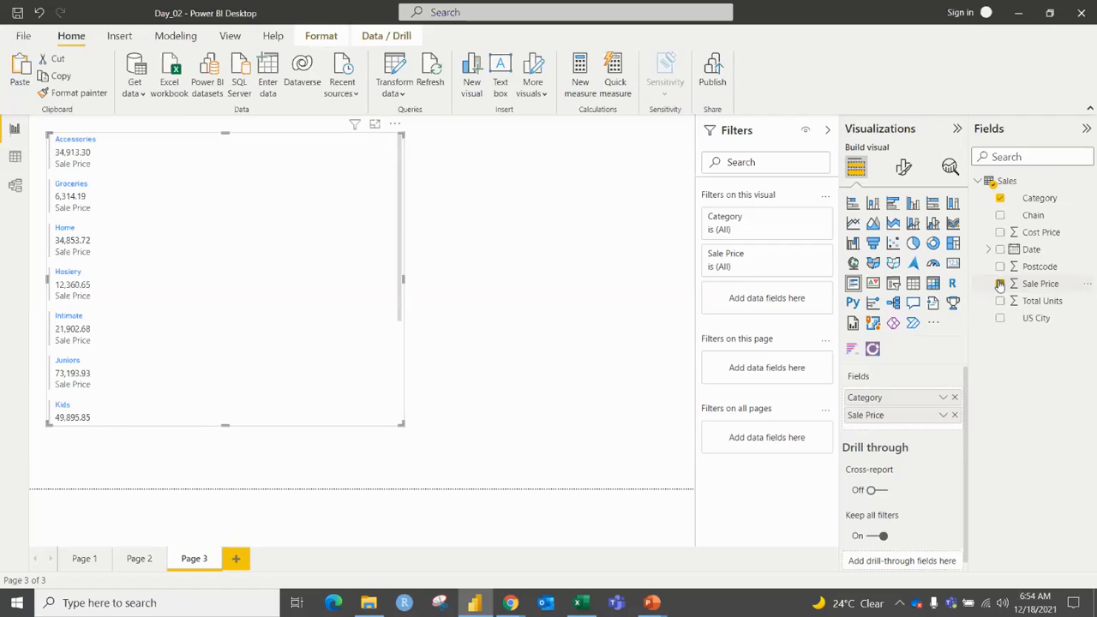
{"action": "left_click", "coordinate": [1001, 284]}
Step: Add Category as another visual-level filter on the multi-row card and apply a Top N condition of Top 3 by Sale Price
{"action": "left_click_drag", "start_coordinate": [1029, 199], "coordinate": [771, 300]}
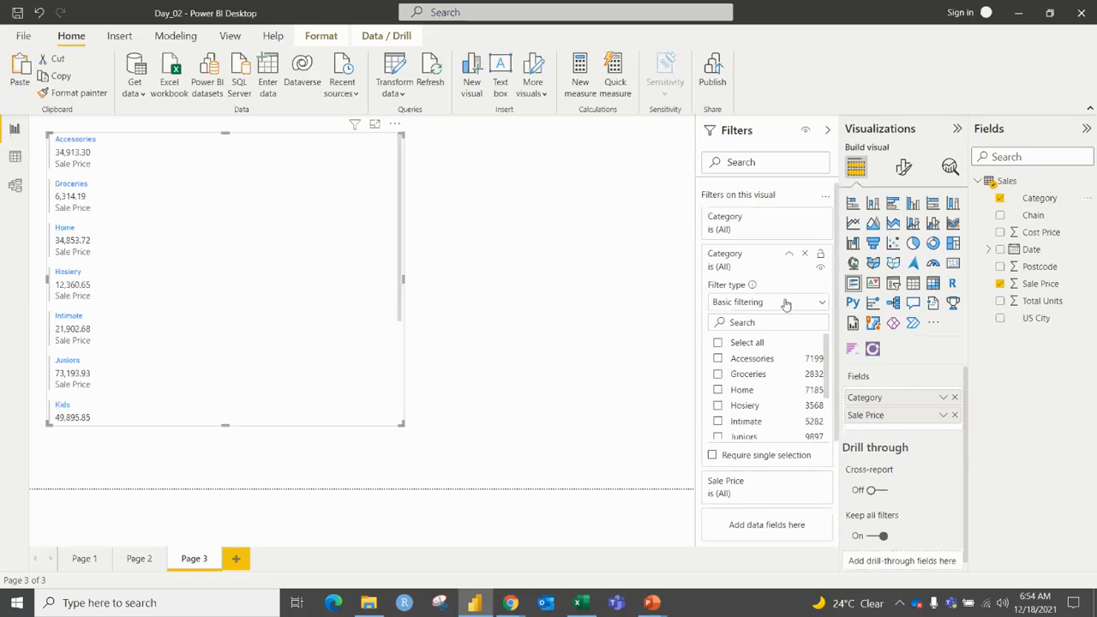
{"action": "left_click", "coordinate": [785, 302]}
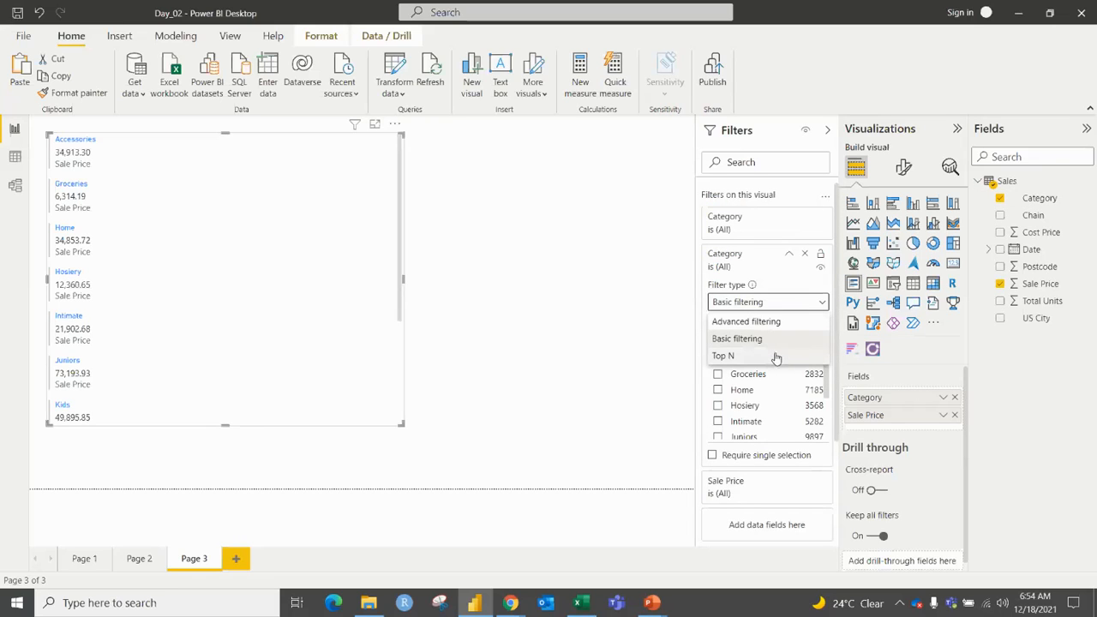
{"action": "left_click", "coordinate": [741, 357]}
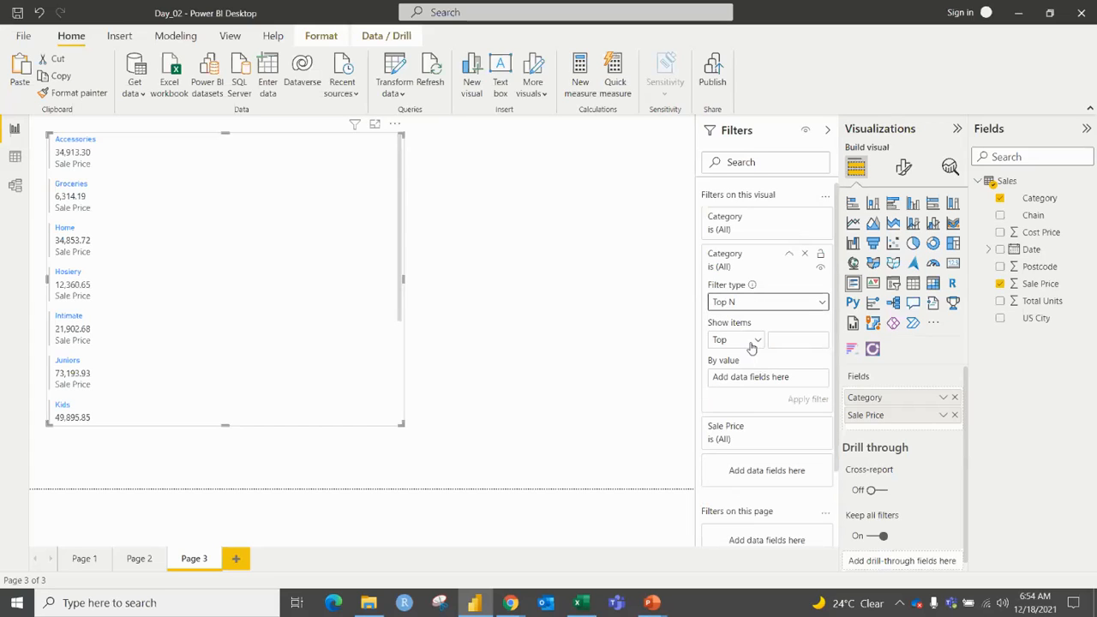
{"action": "left_click", "coordinate": [774, 341]}
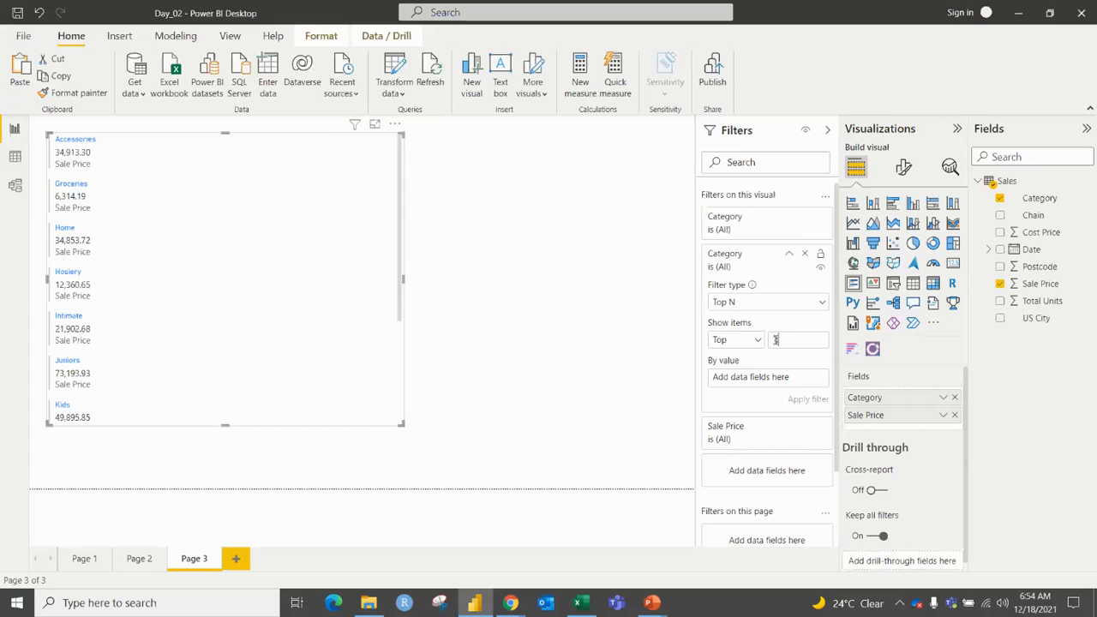
{"action": "double_click", "coordinate": [781, 340]}
{"action": "left_click", "coordinate": [782, 340]}
{"action": "left_click_drag", "start_coordinate": [1028, 288], "coordinate": [780, 385]}
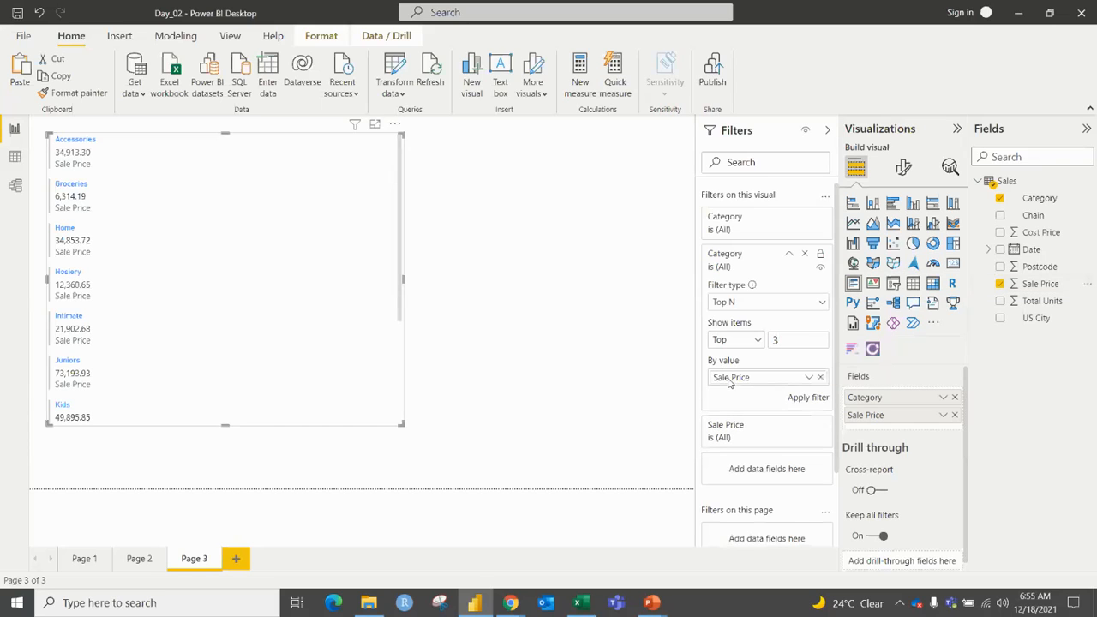
{"action": "left_click", "coordinate": [798, 401]}
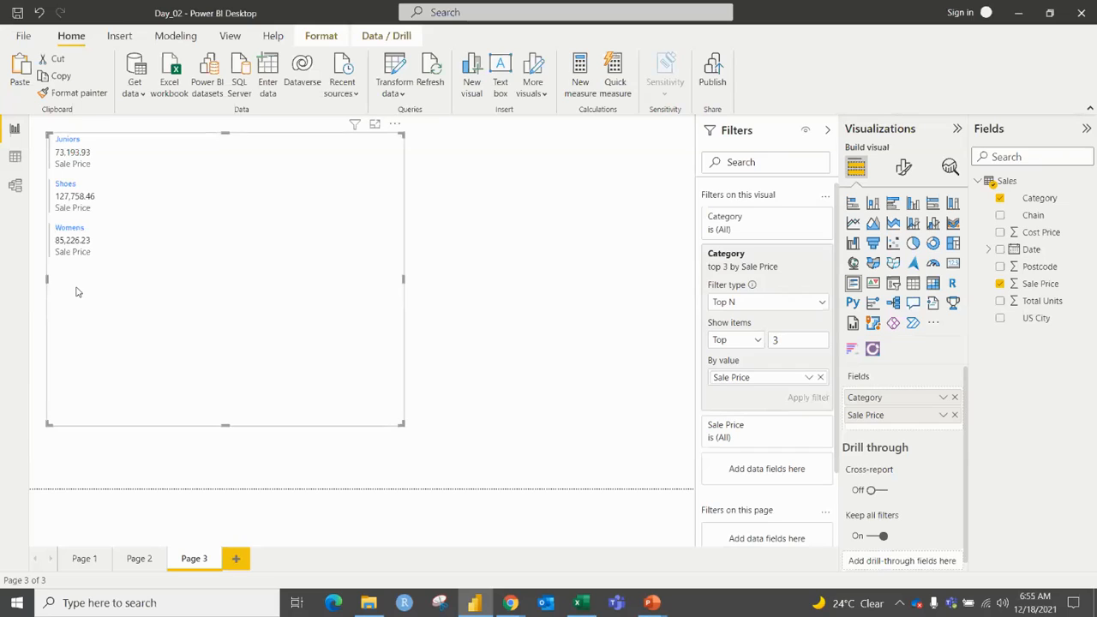
Step: Sort the multi-row card by Sale Price in descending order and shrink it around its three entries
{"action": "left_click", "coordinate": [395, 126]}
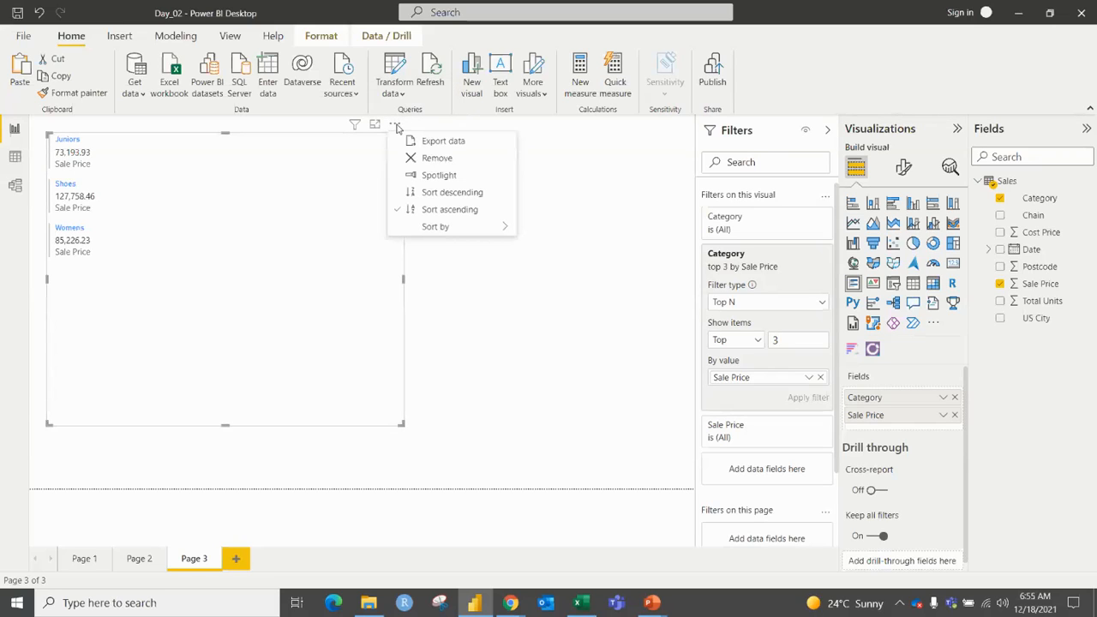
{"action": "mouse_move", "coordinate": [413, 229]}
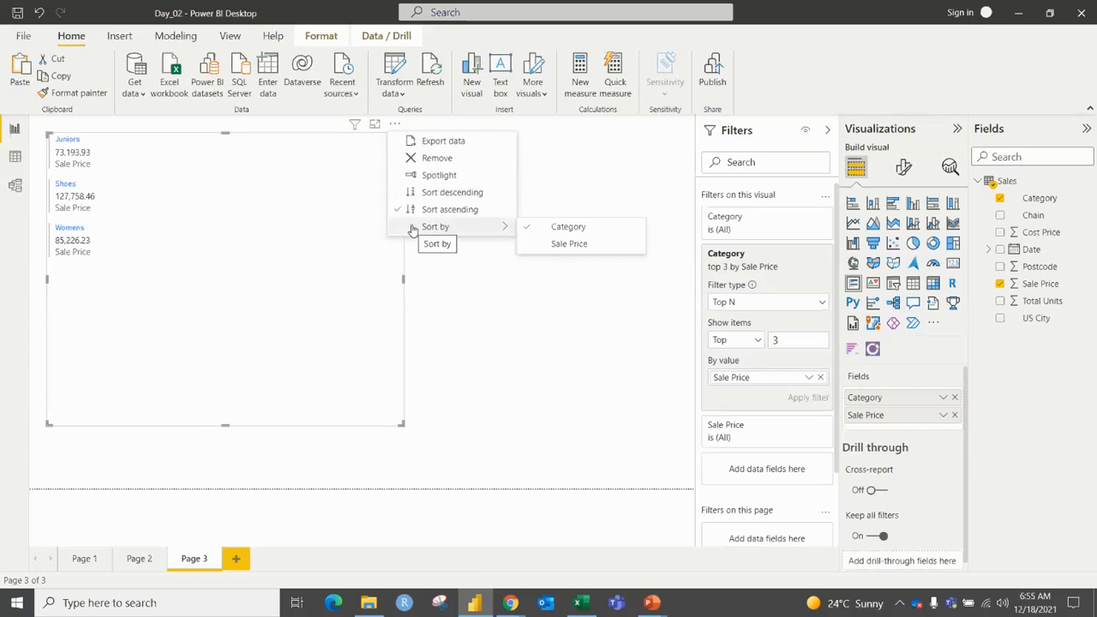
{"action": "left_click", "coordinate": [555, 246]}
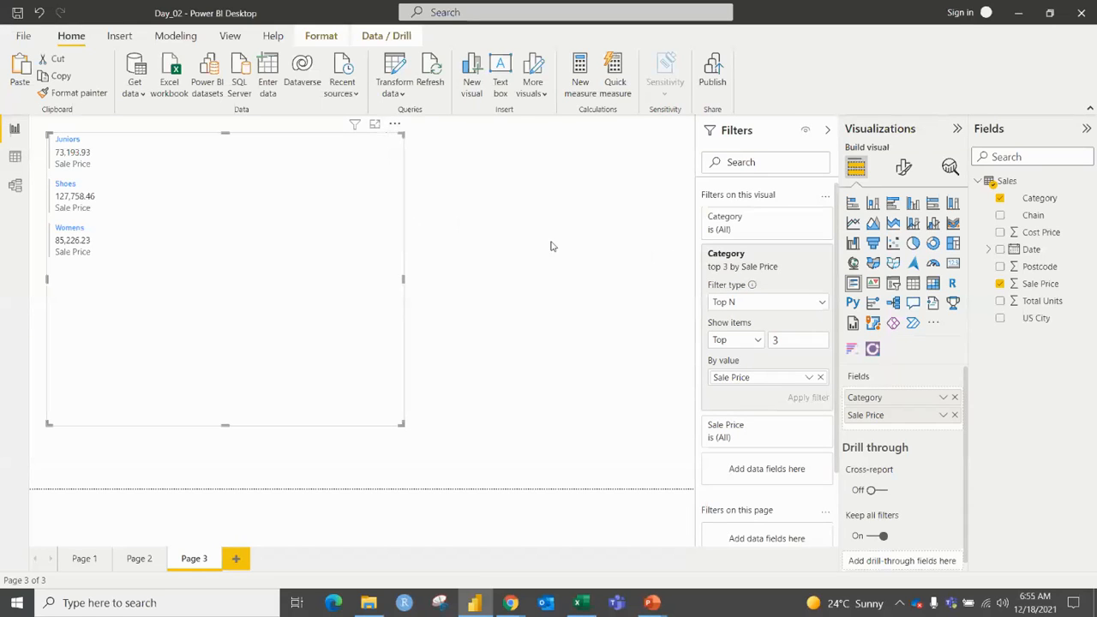
{"action": "left_click", "coordinate": [395, 126]}
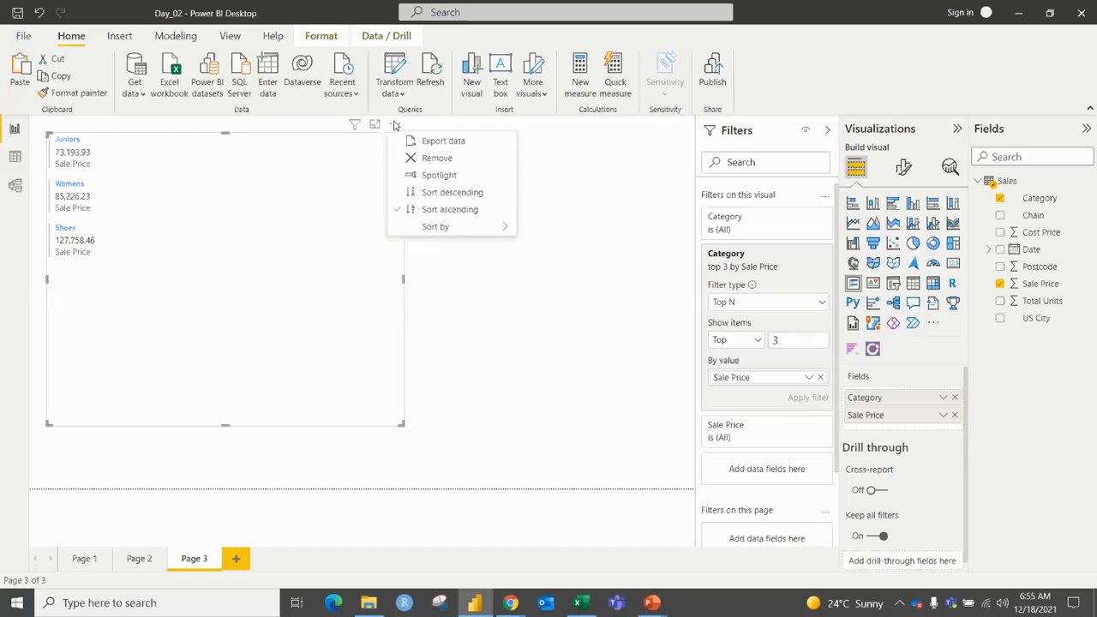
{"action": "left_click", "coordinate": [411, 195]}
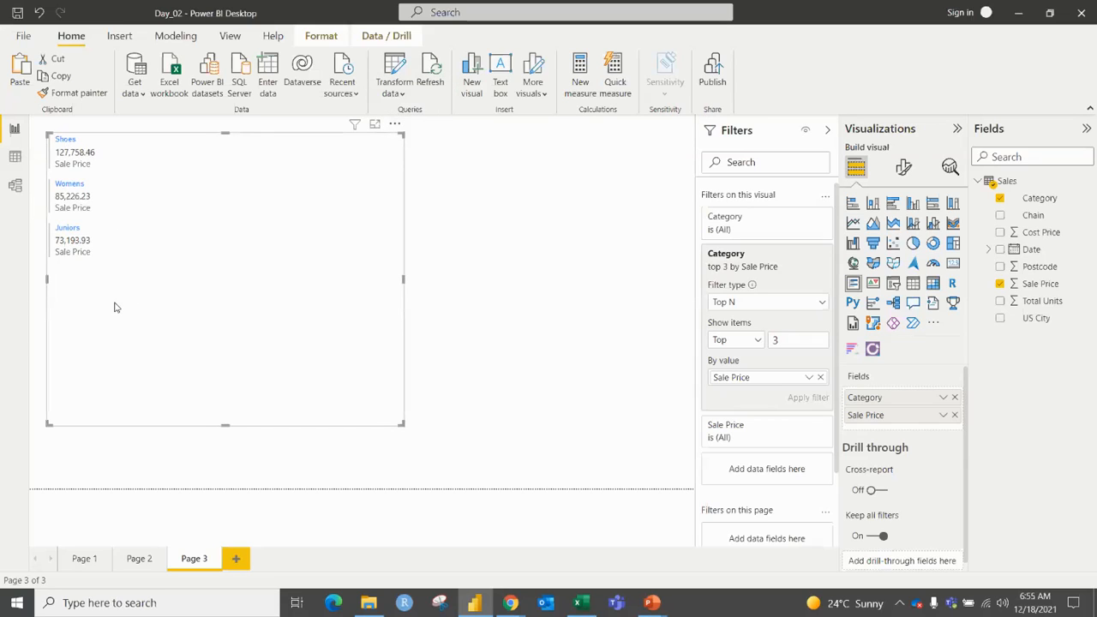
{"action": "left_click_drag", "start_coordinate": [403, 423], "coordinate": [254, 265]}
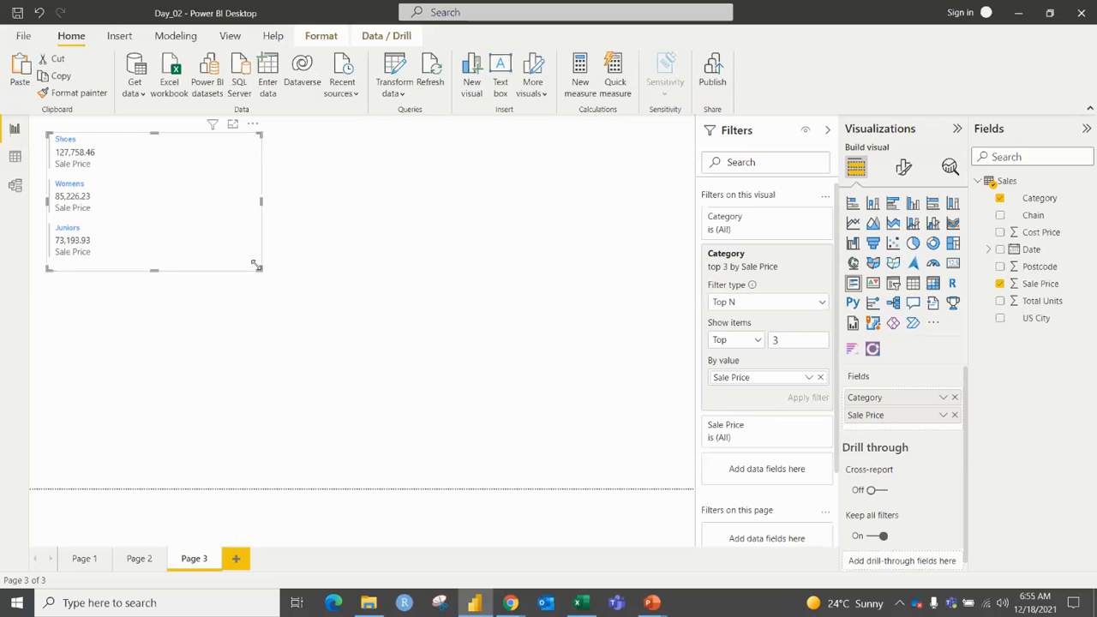
Step: Add a fourth report page, place an enlarged empty slicer on it and insert an empty stacked bar chart below
{"action": "left_click", "coordinate": [235, 558]}
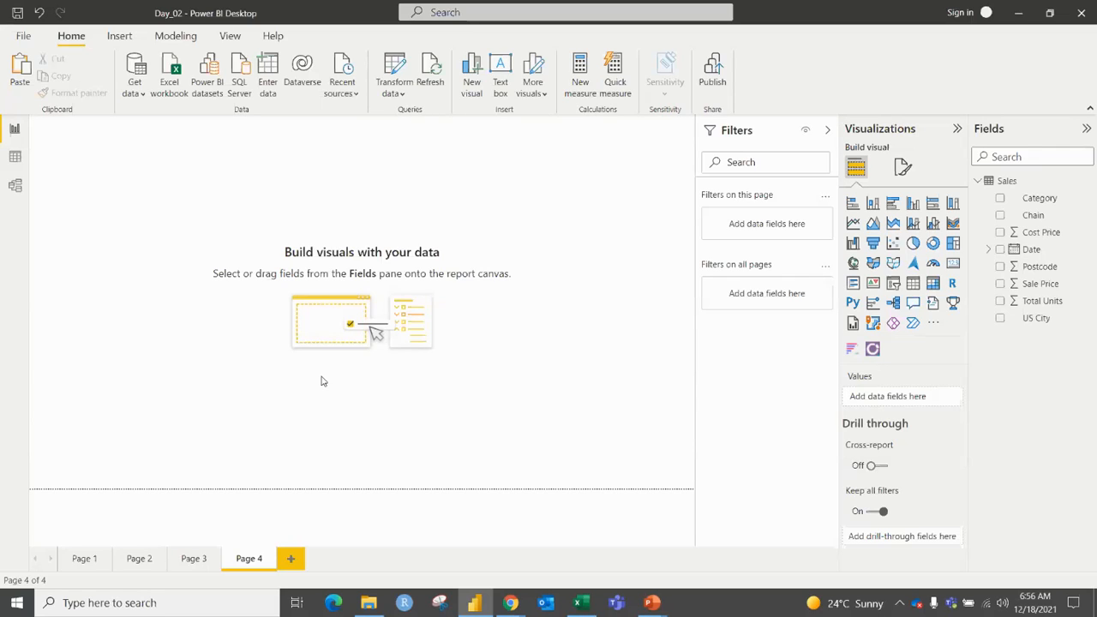
{"action": "left_click", "coordinate": [892, 284]}
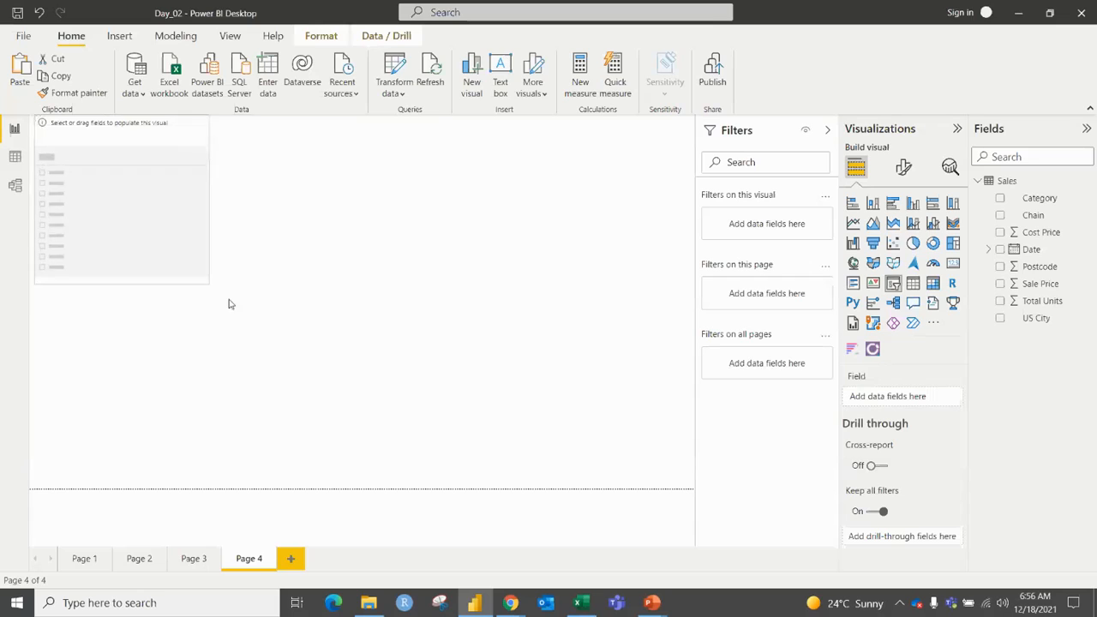
{"action": "left_click_drag", "start_coordinate": [220, 144], "coordinate": [227, 164]}
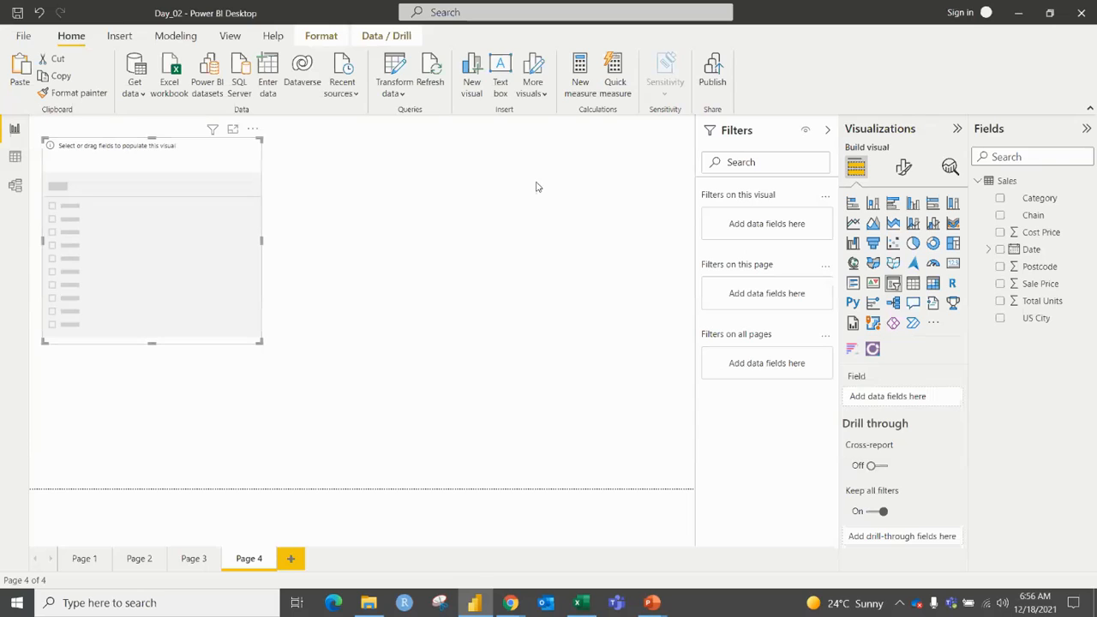
{"action": "left_click", "coordinate": [517, 223]}
{"action": "left_click", "coordinate": [853, 203]}
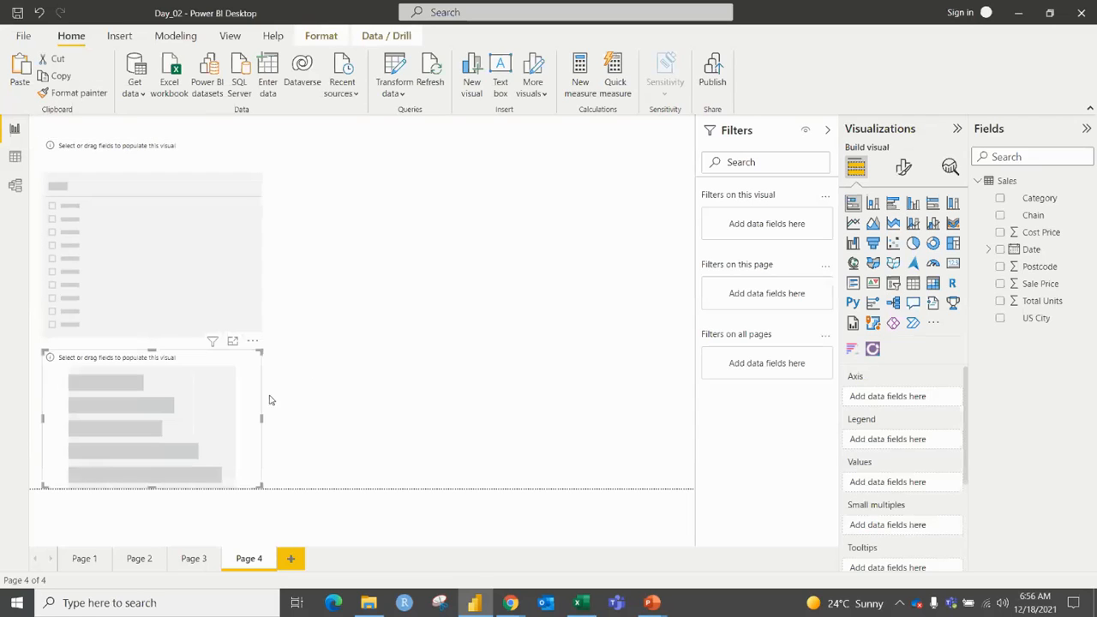
Step: Move the empty bar chart beside the slicer, enlarge it, and fill it with Sale Price by Category
{"action": "left_click_drag", "start_coordinate": [304, 336], "coordinate": [625, 183]}
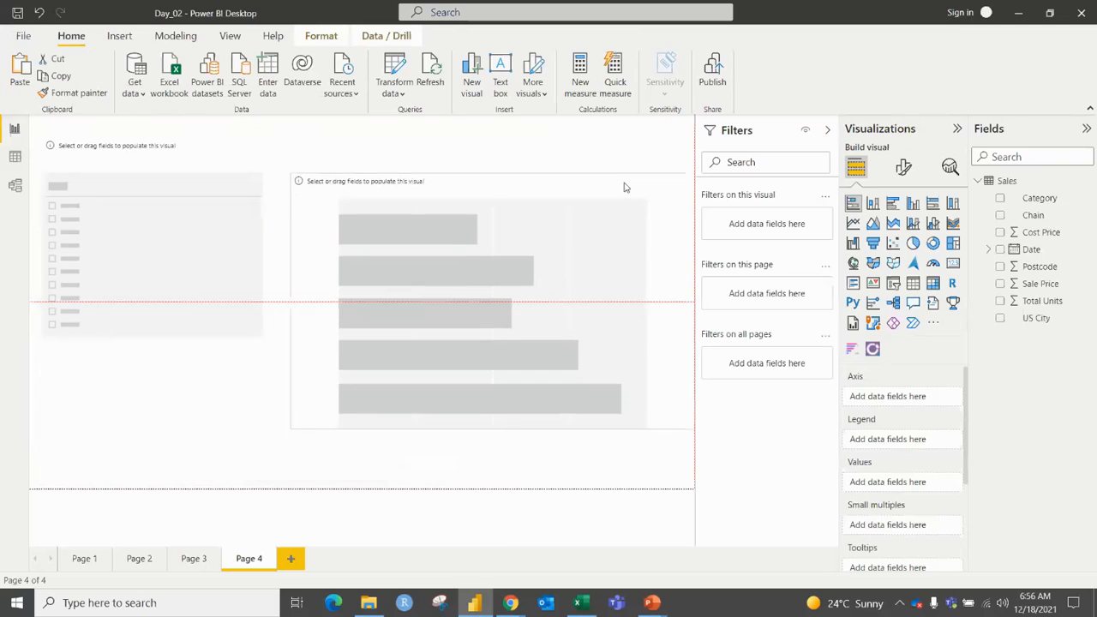
{"action": "left_click", "coordinate": [999, 198]}
{"action": "left_click", "coordinate": [1000, 284]}
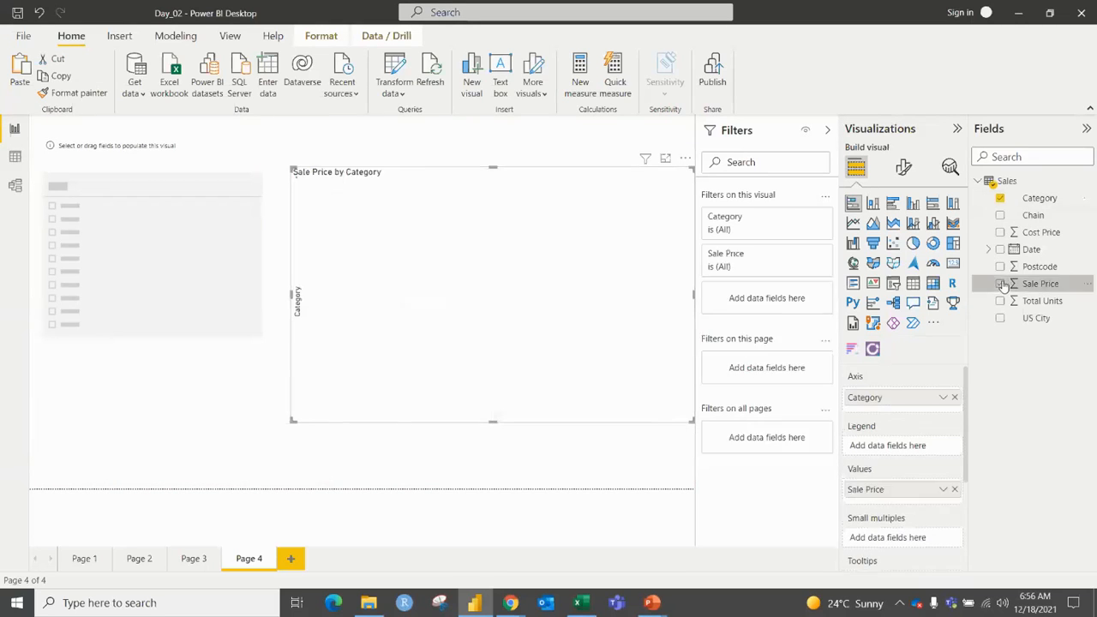
Step: Add the Category field to the empty slicer and deselect the visual
{"action": "left_click", "coordinate": [116, 229]}
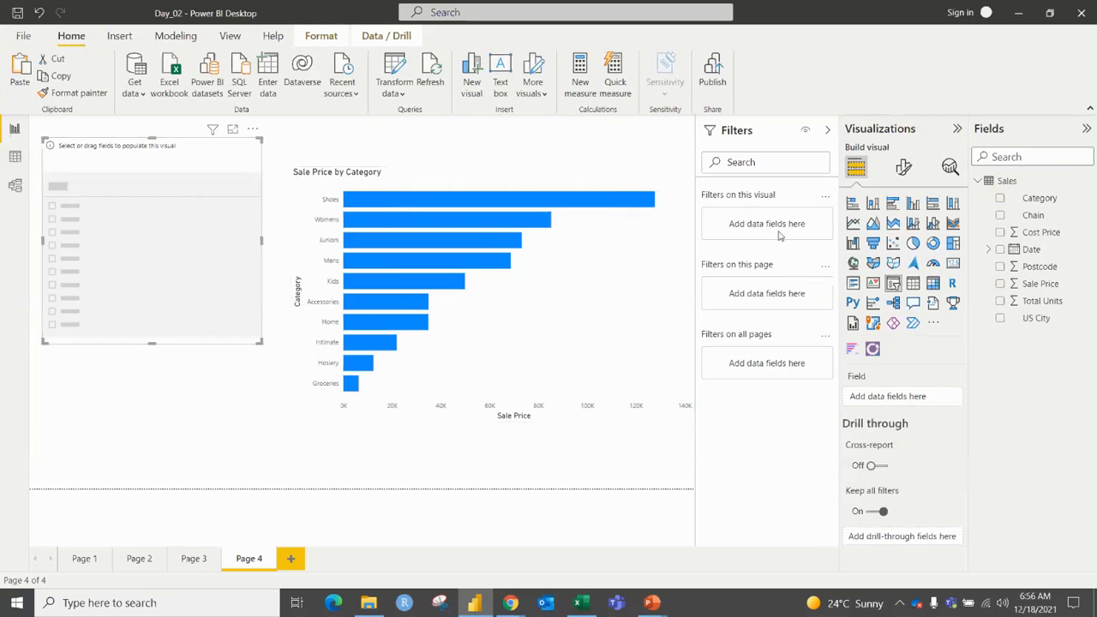
{"action": "left_click", "coordinate": [1000, 199]}
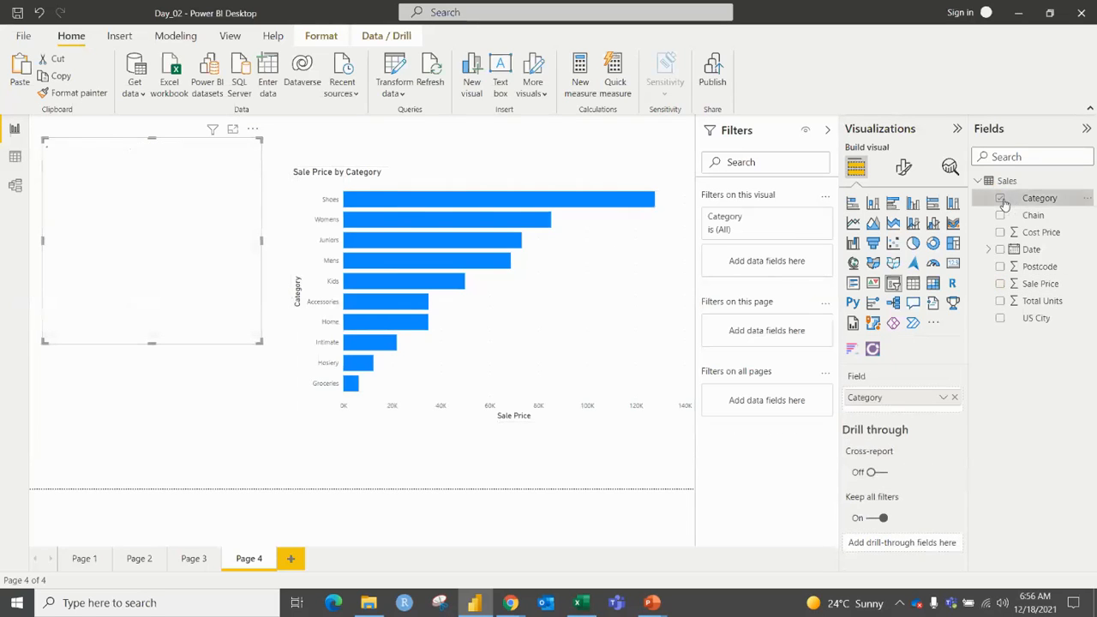
{"action": "left_click", "coordinate": [180, 396]}
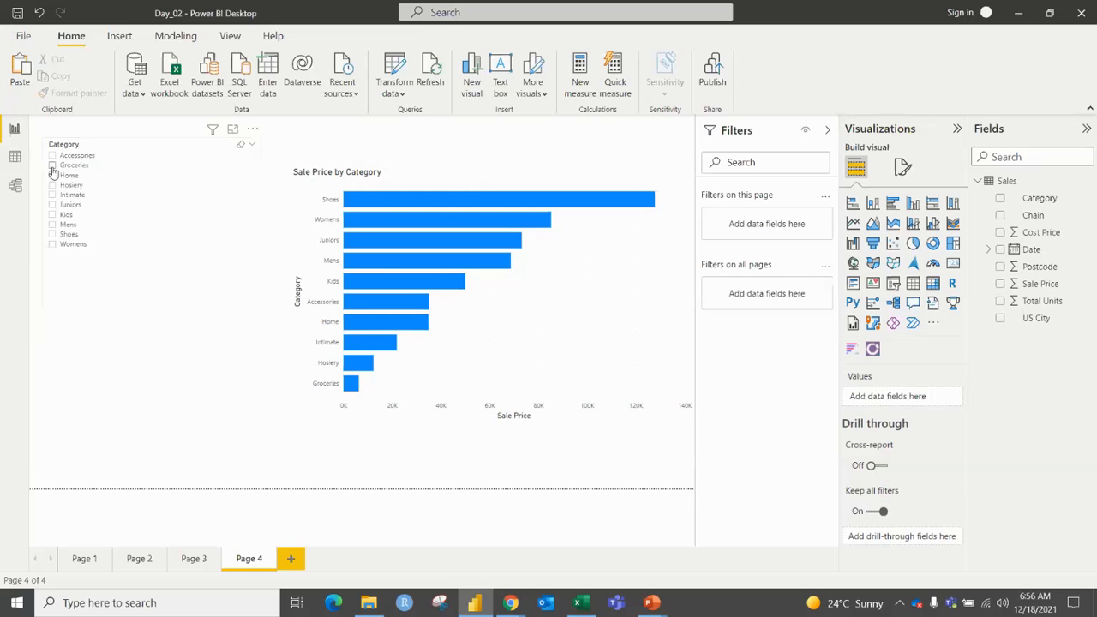
Step: Filter the chart through the slicer by Groceries and then Intimate, and clear the selection
{"action": "left_click", "coordinate": [52, 166]}
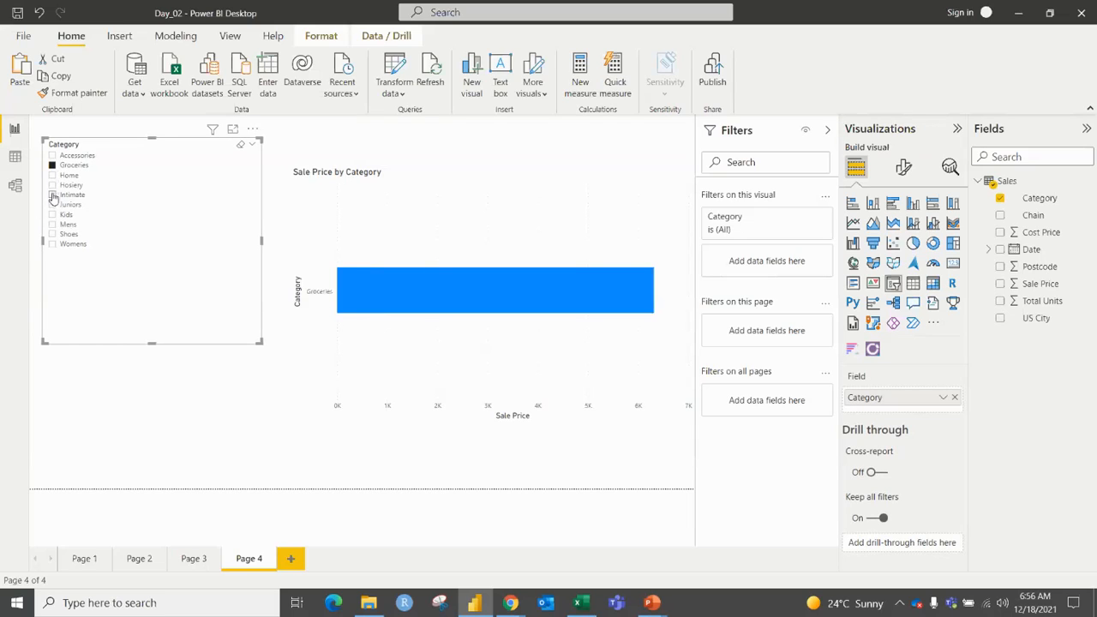
{"action": "left_click", "coordinate": [53, 196]}
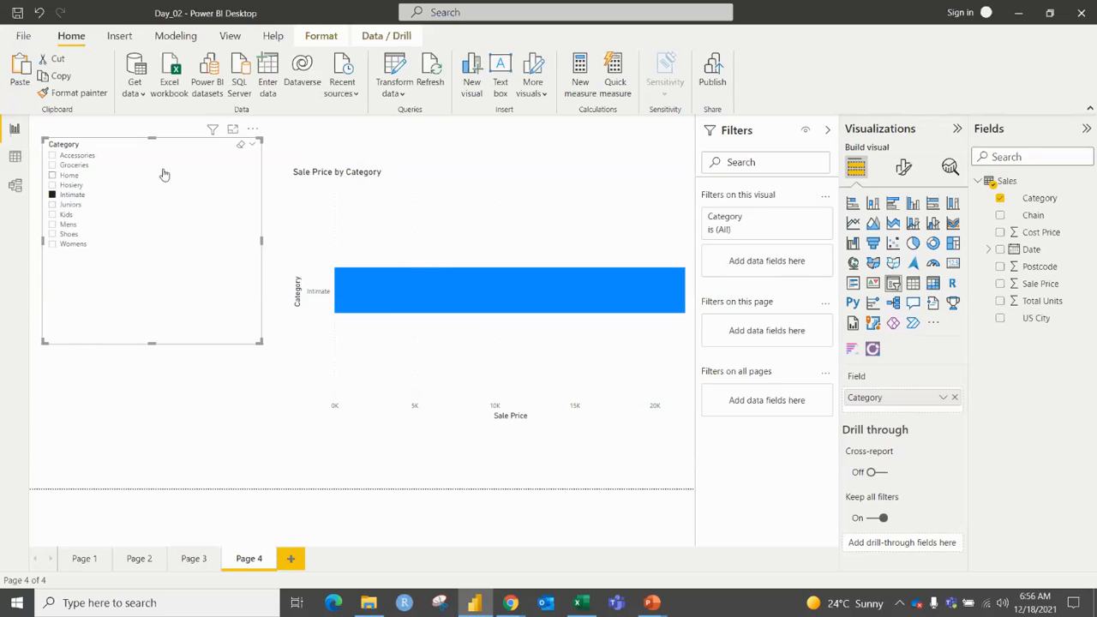
{"action": "left_click", "coordinate": [242, 147]}
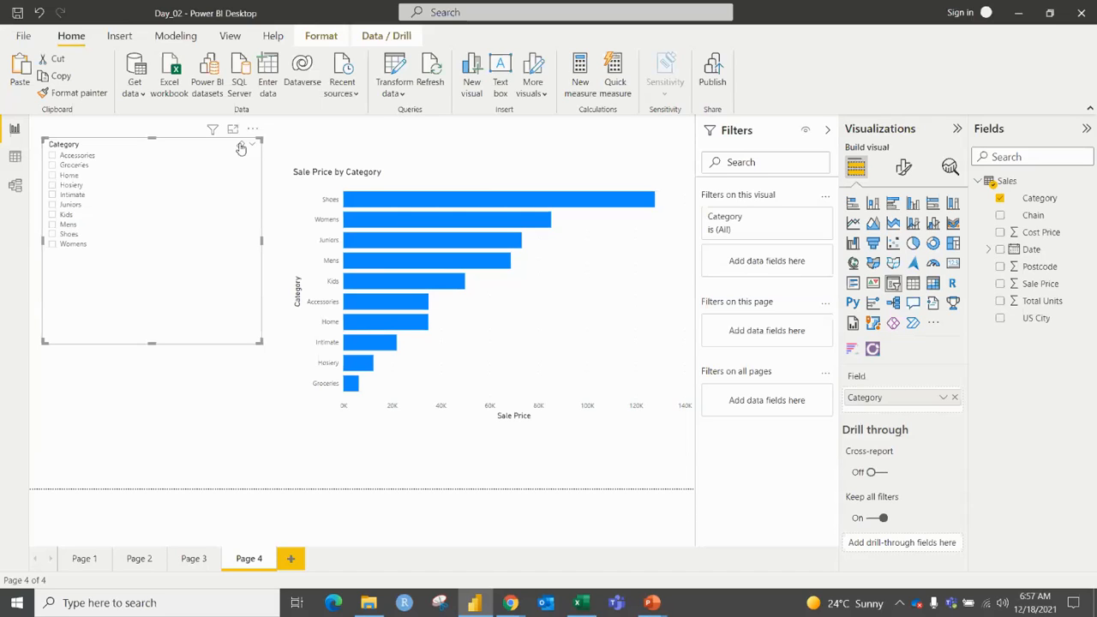
Step: Select Groceries, Hosiery and Kids together in the Category slicer to filter the chart
{"action": "left_click", "coordinate": [54, 166]}
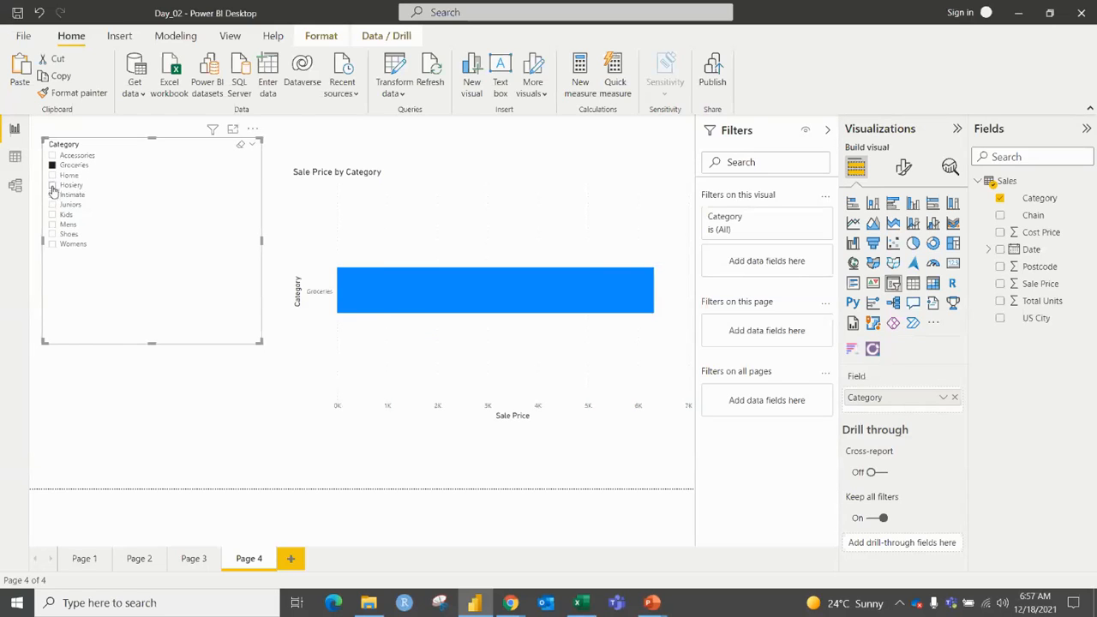
{"action": "left_click", "coordinate": [52, 185]}
{"action": "left_click", "coordinate": [52, 214]}
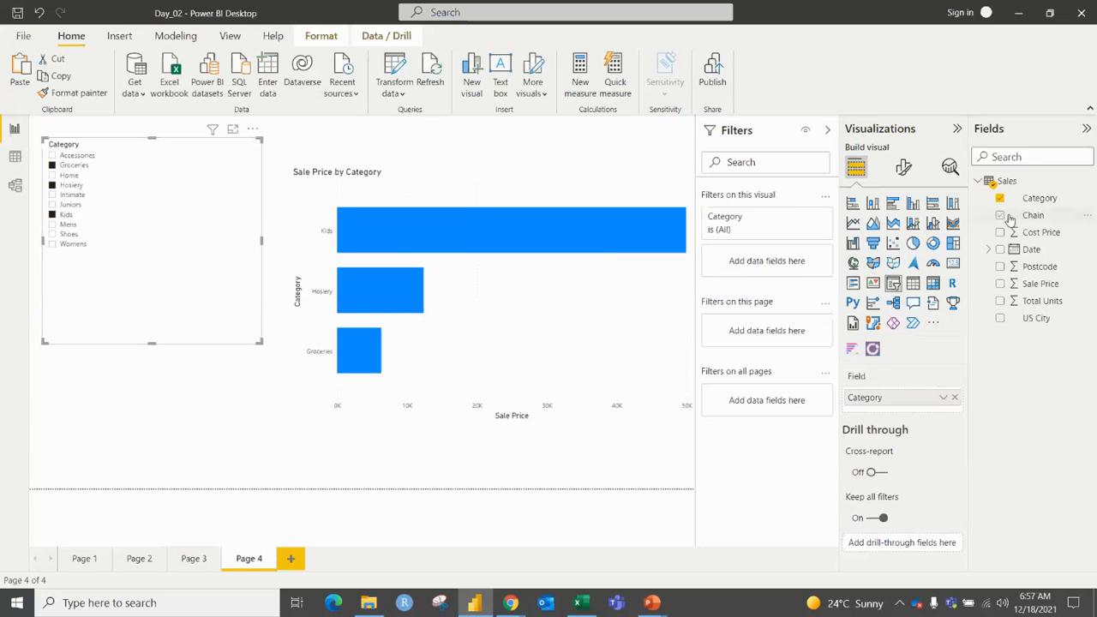
Step: Add Chain below Category in the slicer and test the hierarchy by expanding and selecting Accessories, leaving it collapsed and unselected
{"action": "left_click_drag", "start_coordinate": [1012, 219], "coordinate": [905, 406]}
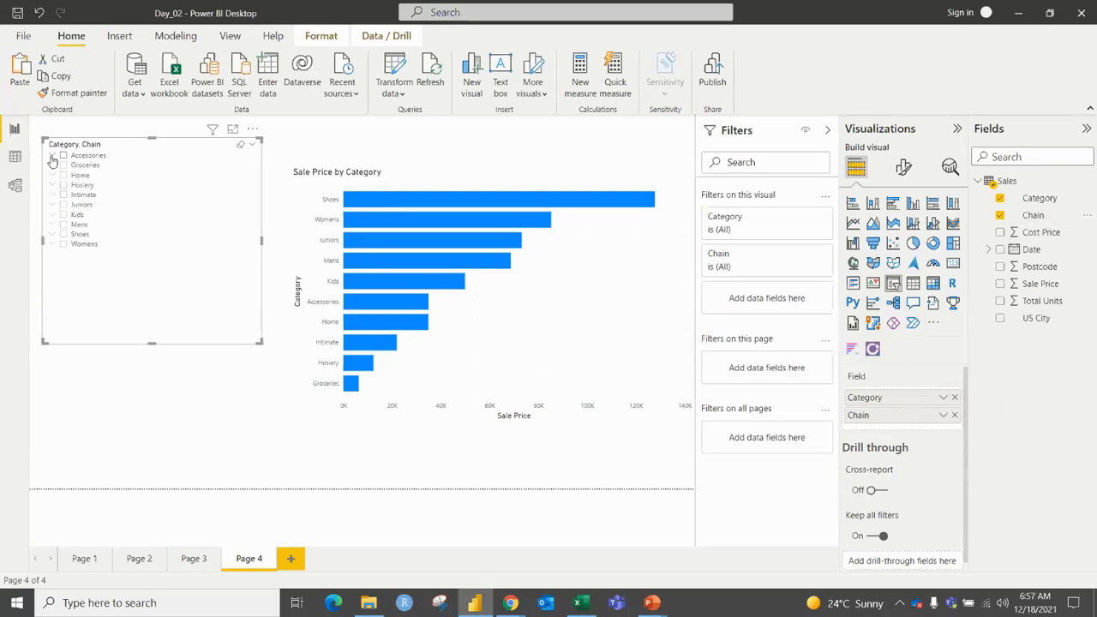
{"action": "left_click", "coordinate": [53, 158]}
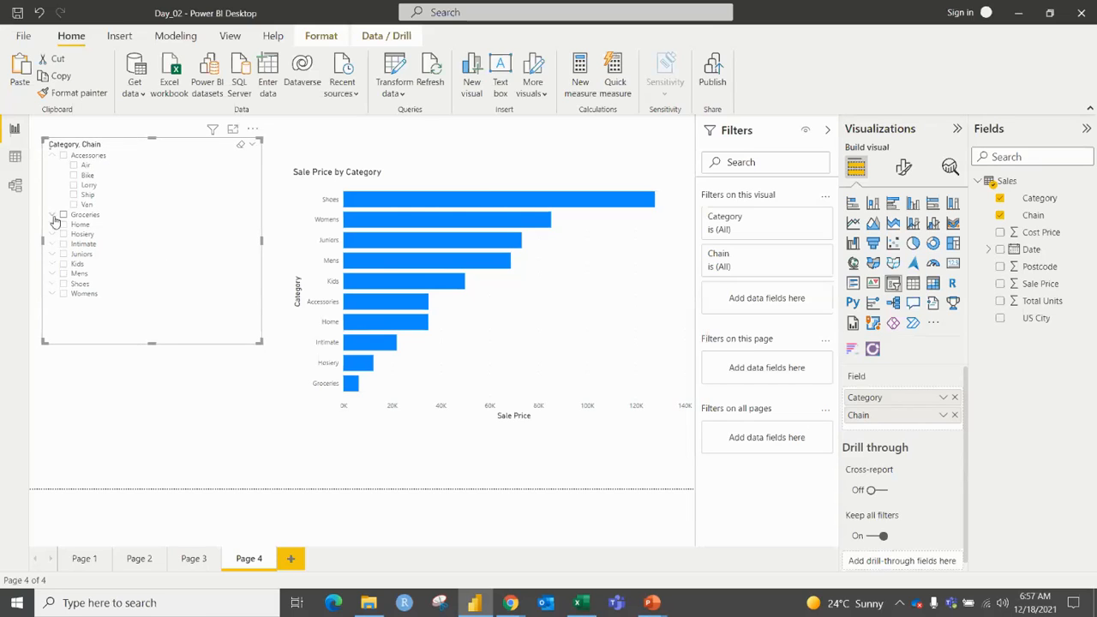
{"action": "left_click", "coordinate": [63, 155]}
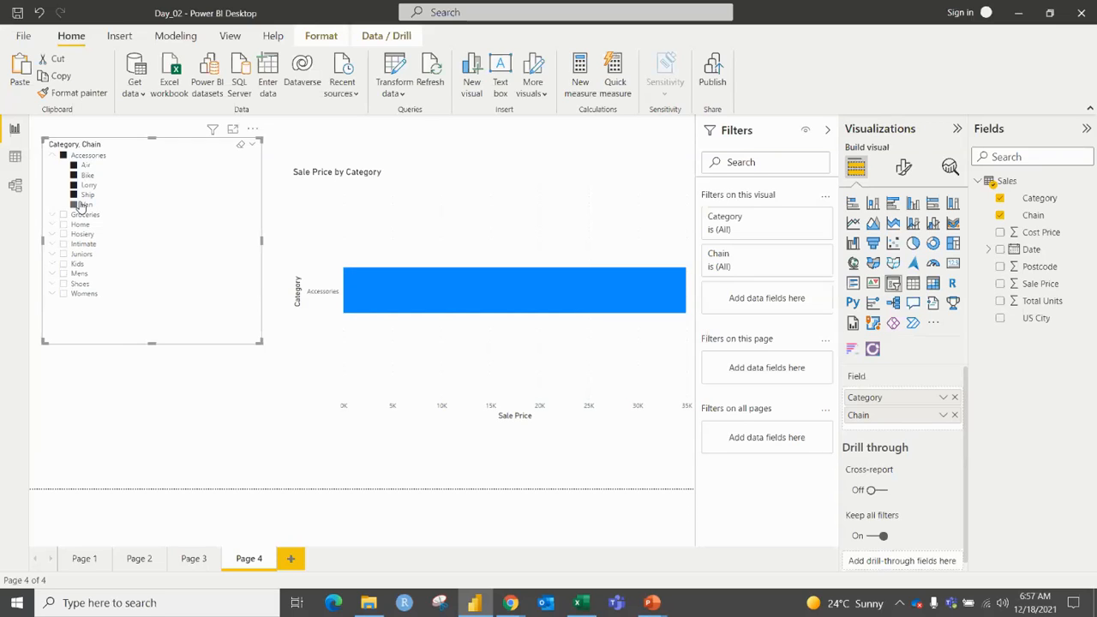
{"action": "left_click", "coordinate": [55, 156]}
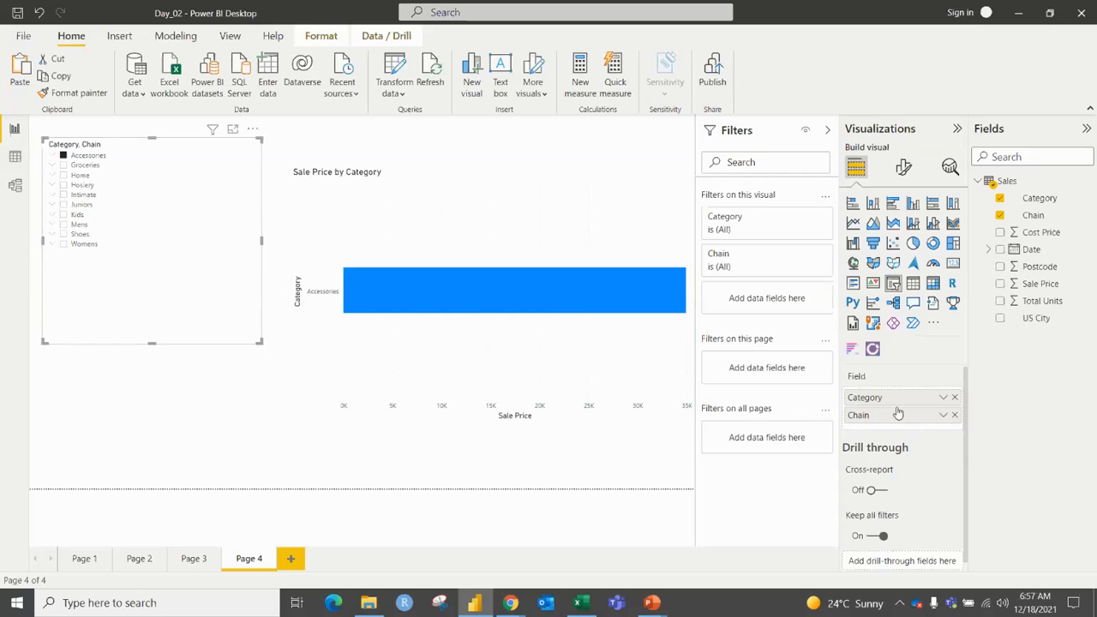
{"action": "left_click", "coordinate": [63, 155]}
Step: Try US City as a third slicer level by expanding Accessories and its Air branch, and remove US City again
{"action": "left_click_drag", "start_coordinate": [1020, 320], "coordinate": [925, 429]}
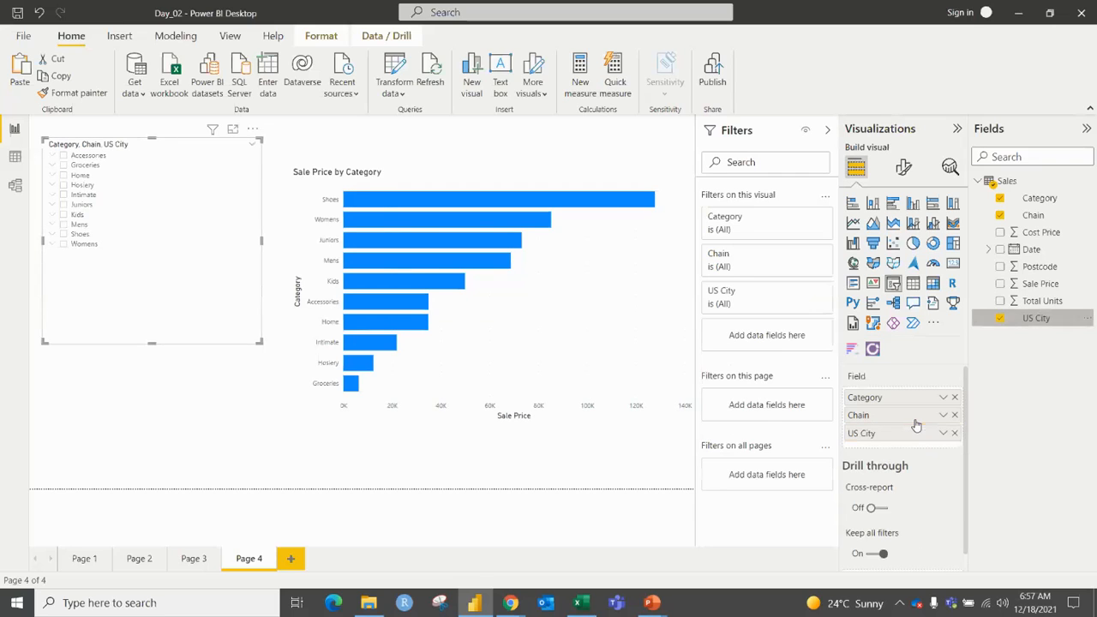
{"action": "left_click", "coordinate": [52, 155]}
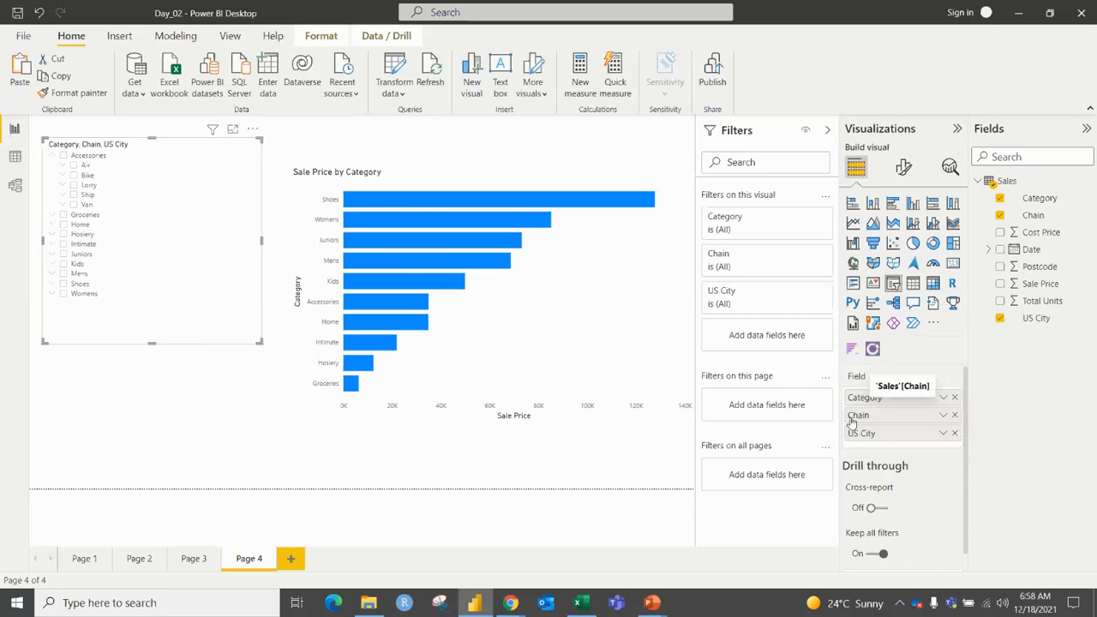
{"action": "left_click", "coordinate": [64, 166]}
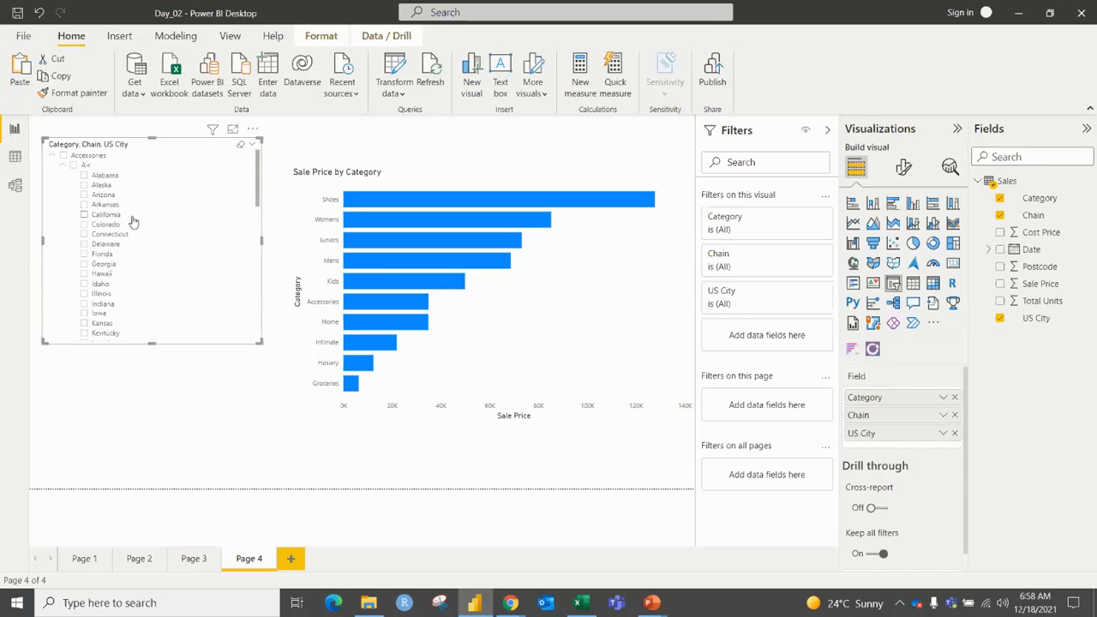
{"action": "left_click", "coordinate": [62, 165]}
{"action": "left_click", "coordinate": [53, 159]}
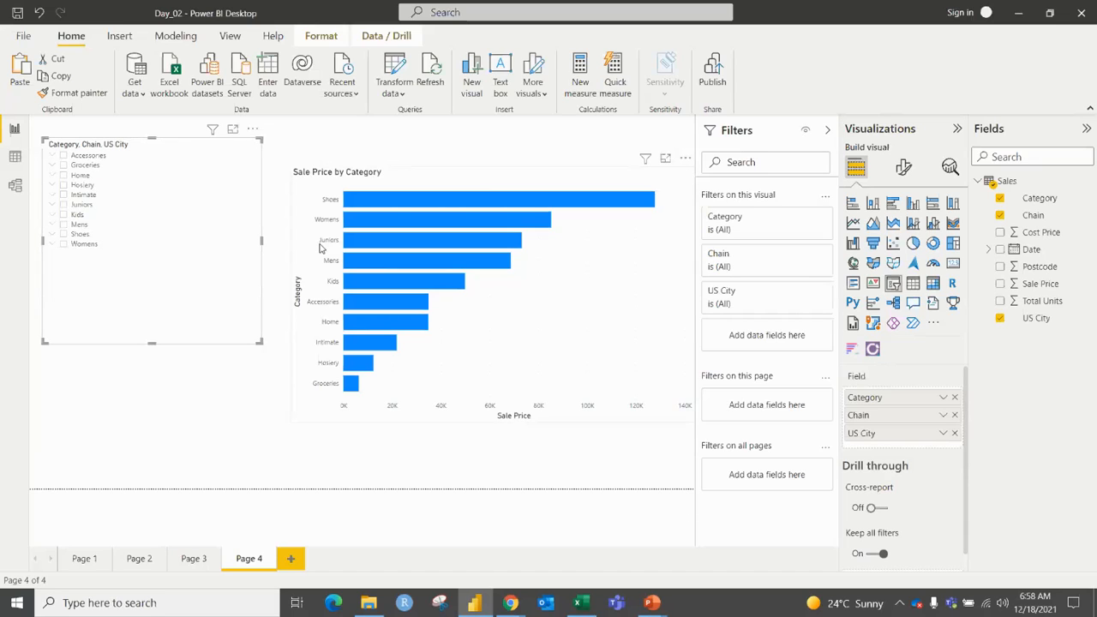
{"action": "left_click", "coordinate": [954, 433]}
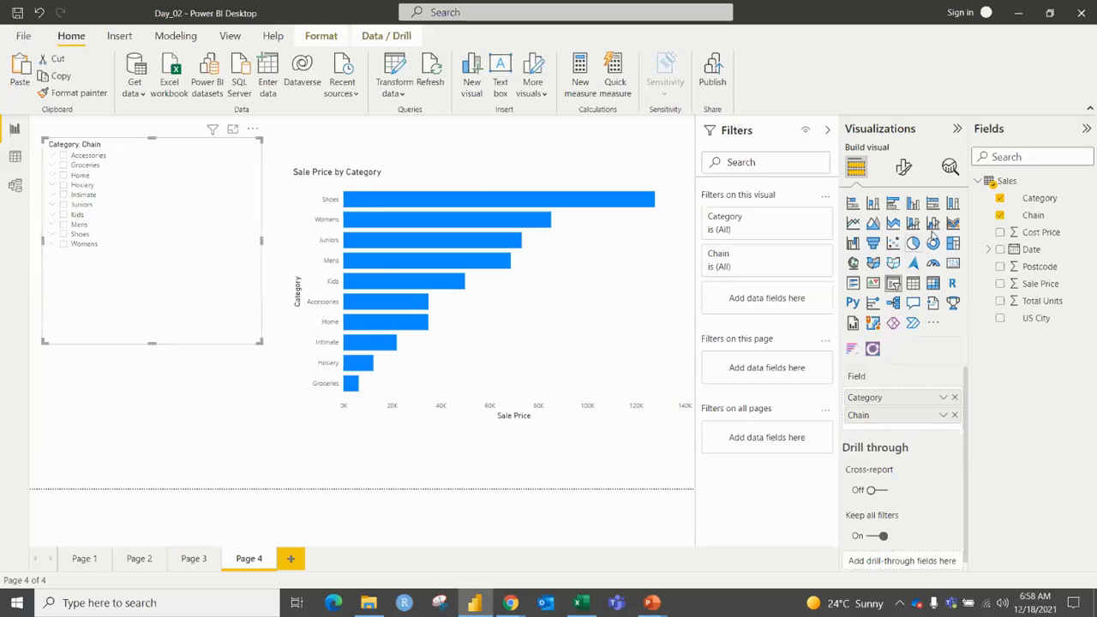
Step: Turn off the Multi-select with CTRL option in the slicer's selection settings
{"action": "left_click", "coordinate": [903, 168]}
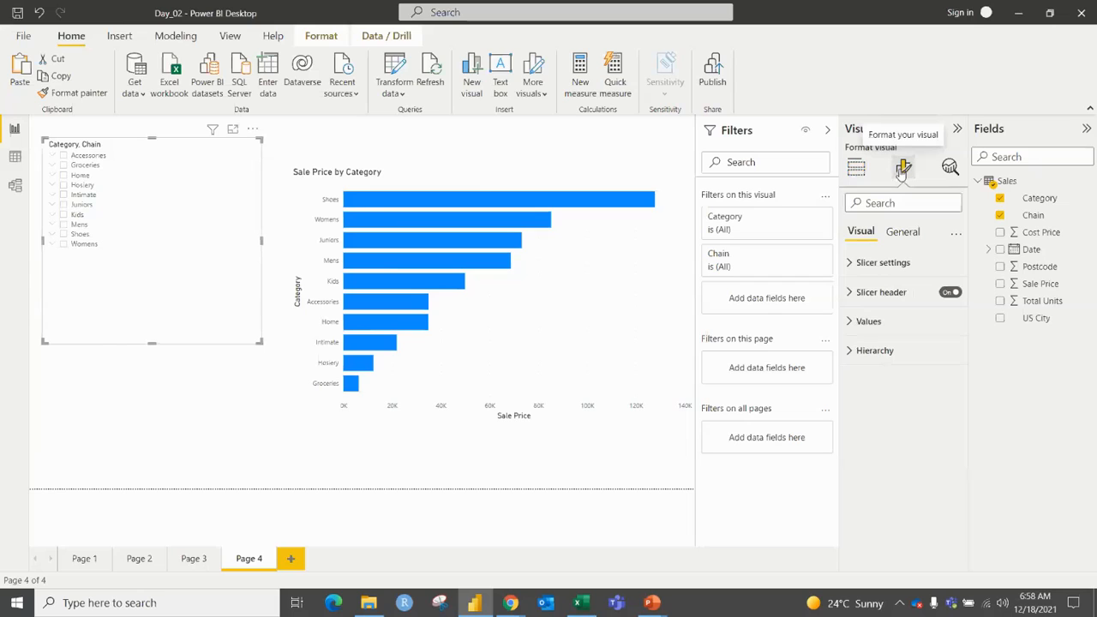
{"action": "left_click", "coordinate": [883, 263]}
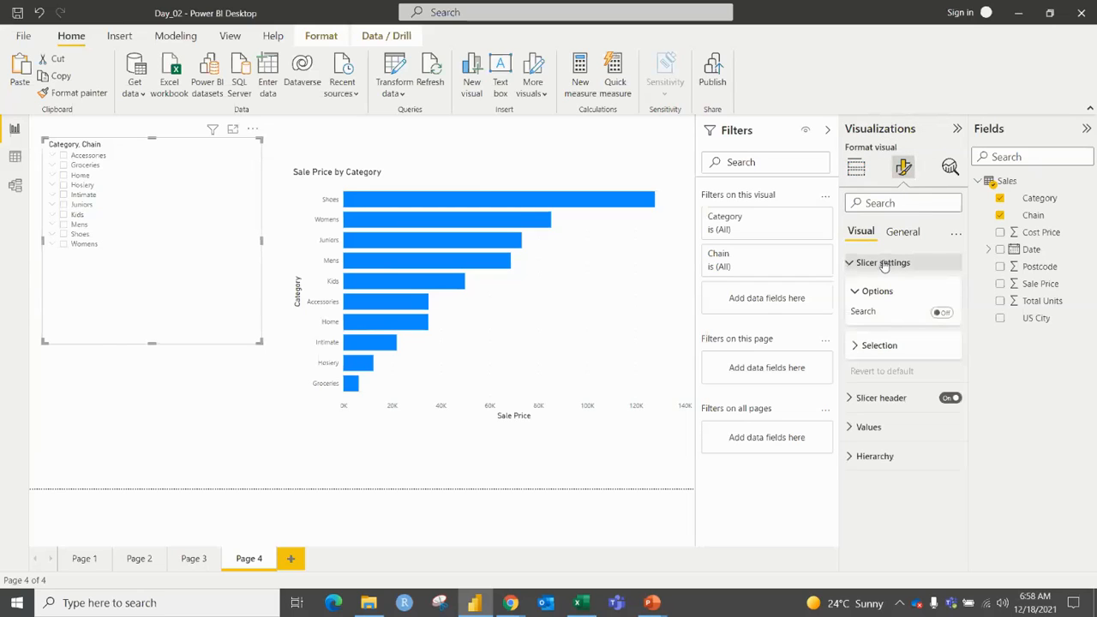
{"action": "left_click", "coordinate": [889, 345]}
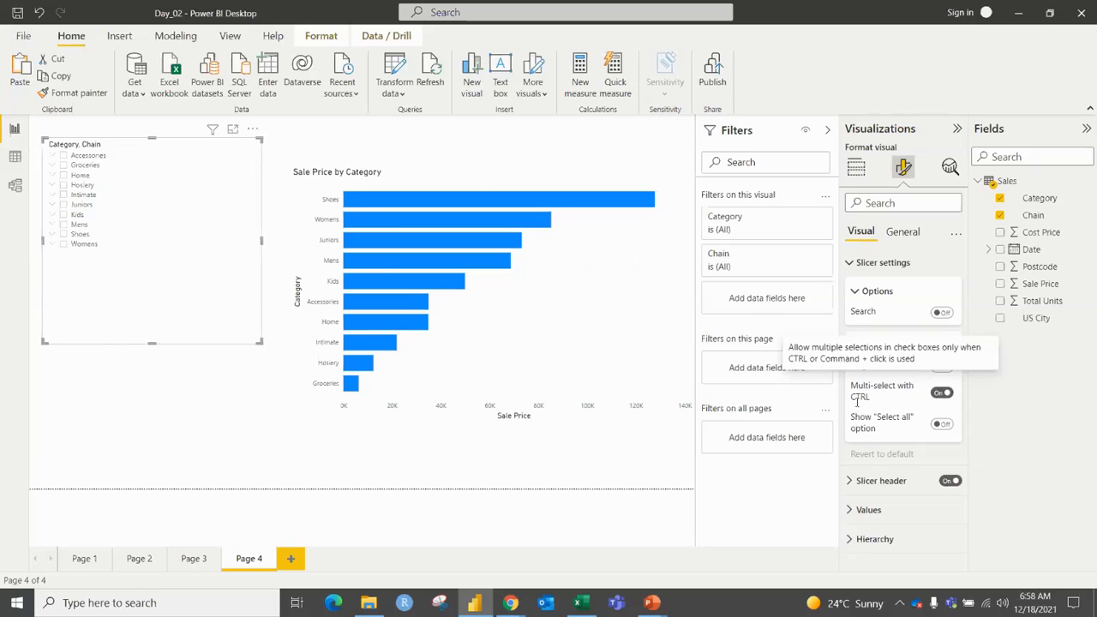
{"action": "left_click", "coordinate": [942, 393]}
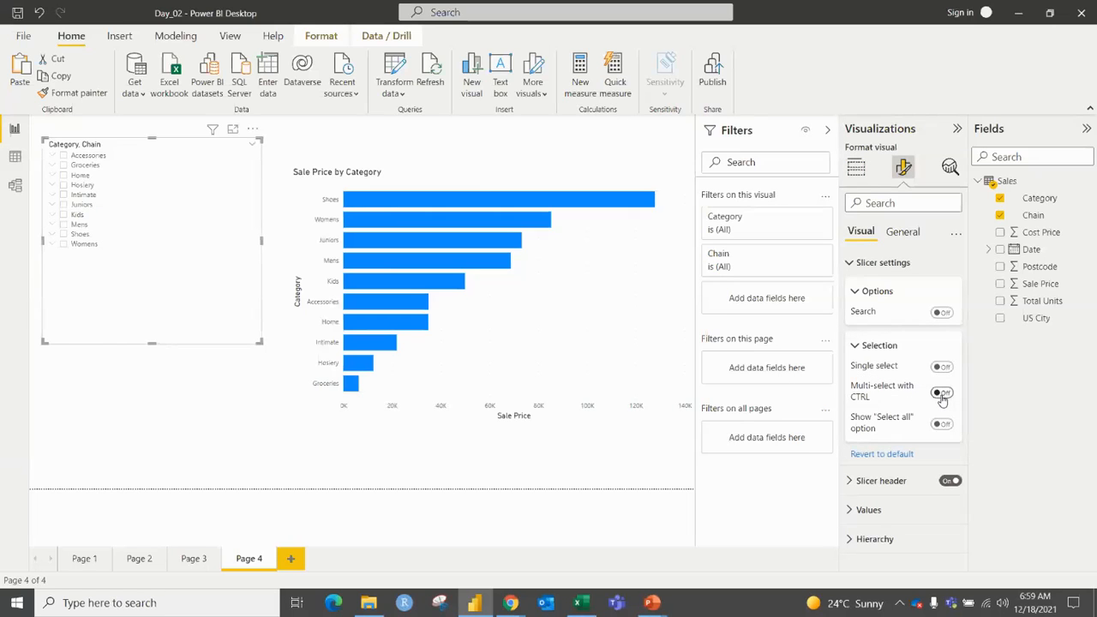
Step: Test the multiple selection with Groceries, Hosiery, Juniors and Mens in the slicer, and clear all selections
{"action": "left_click", "coordinate": [63, 165]}
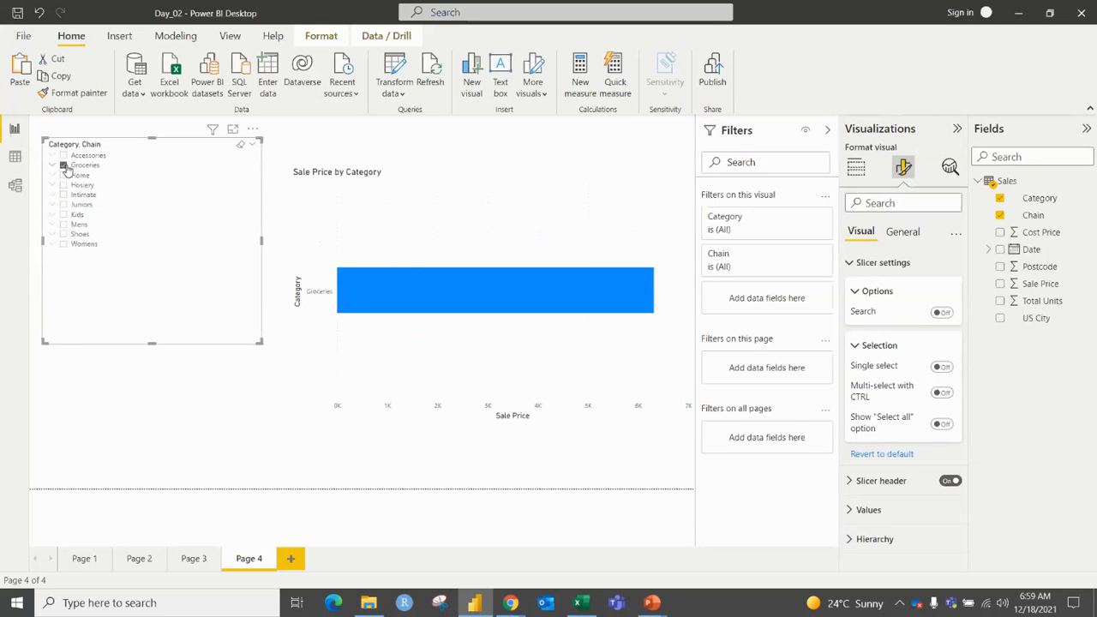
{"action": "left_click", "coordinate": [63, 185]}
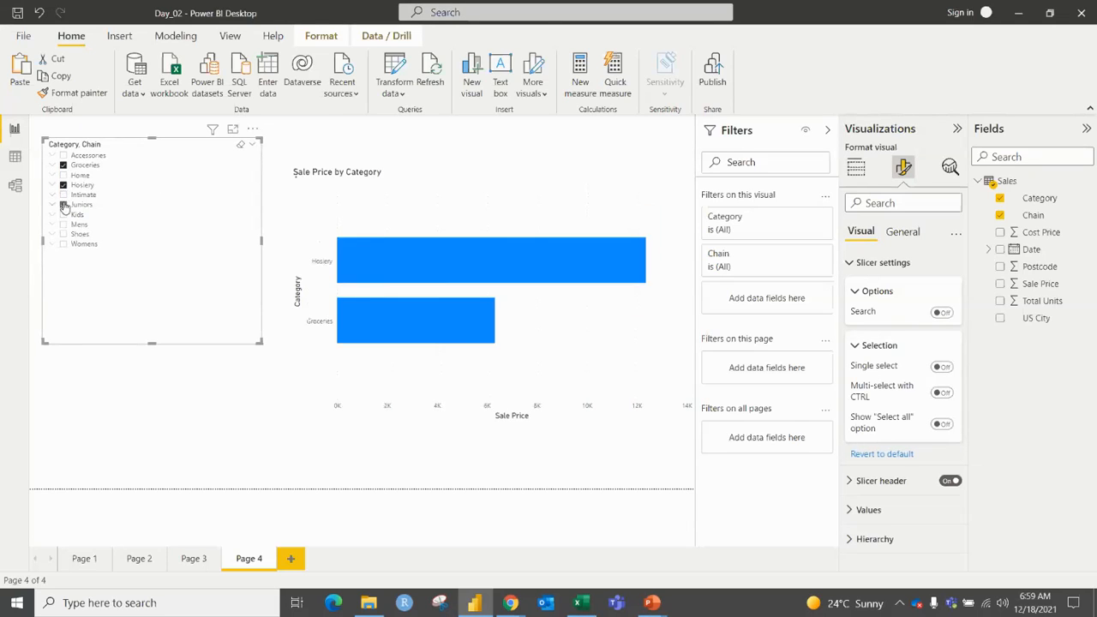
{"action": "left_click", "coordinate": [63, 205]}
{"action": "left_click", "coordinate": [64, 226]}
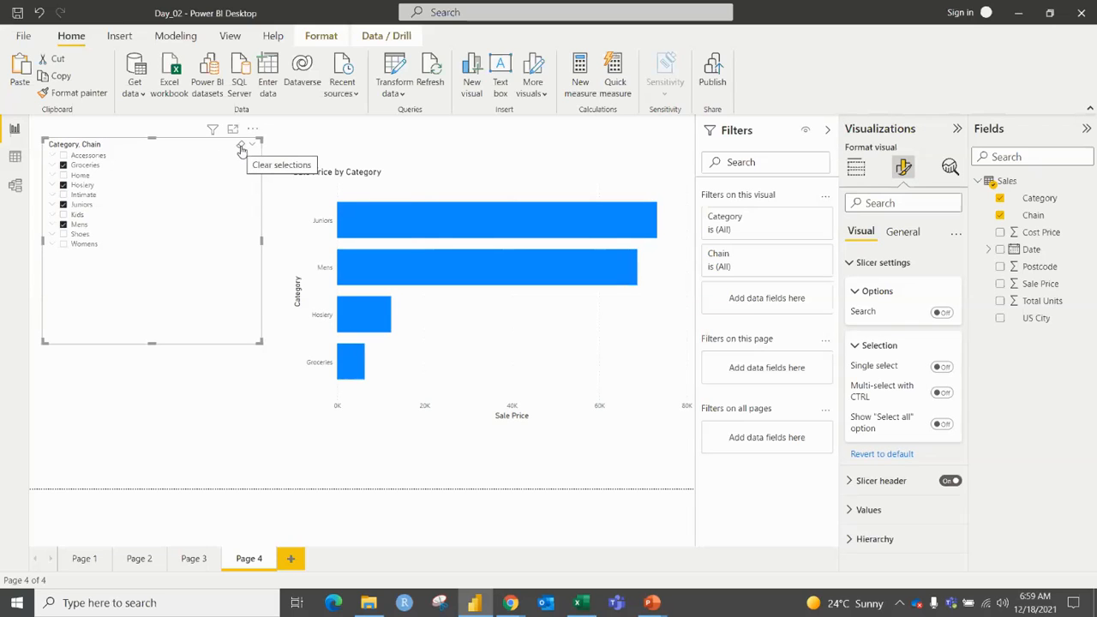
{"action": "left_click", "coordinate": [242, 150]}
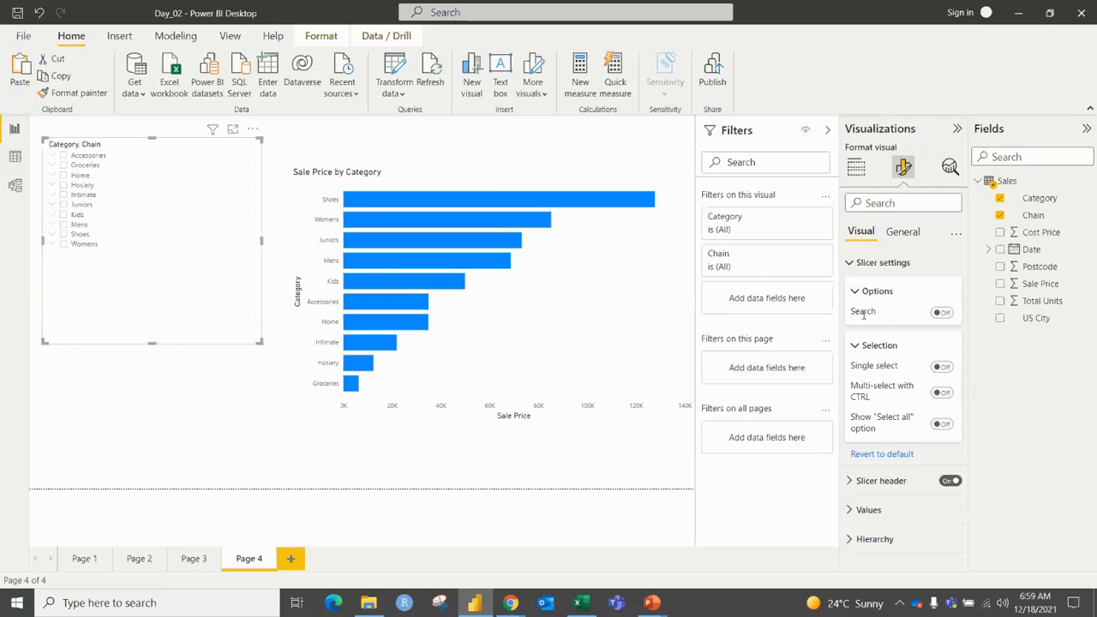
Step: Enable the slicer's search option, try it with "home", and leave the search and category selection cleared
{"action": "left_click", "coordinate": [942, 314]}
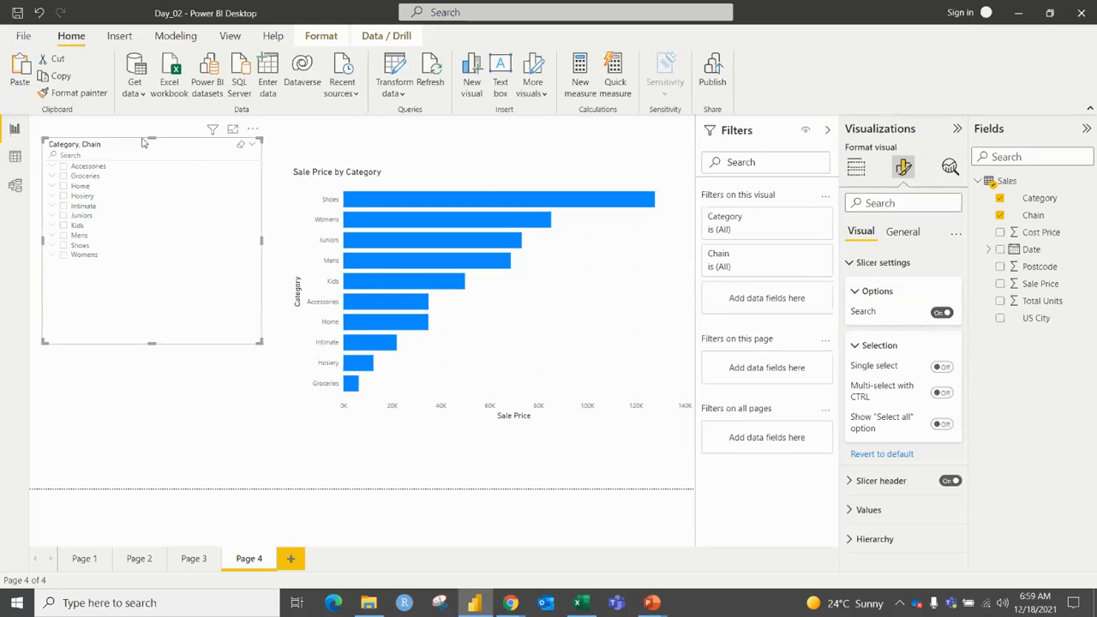
{"action": "left_click", "coordinate": [76, 153]}
{"action": "type", "text": "H"}
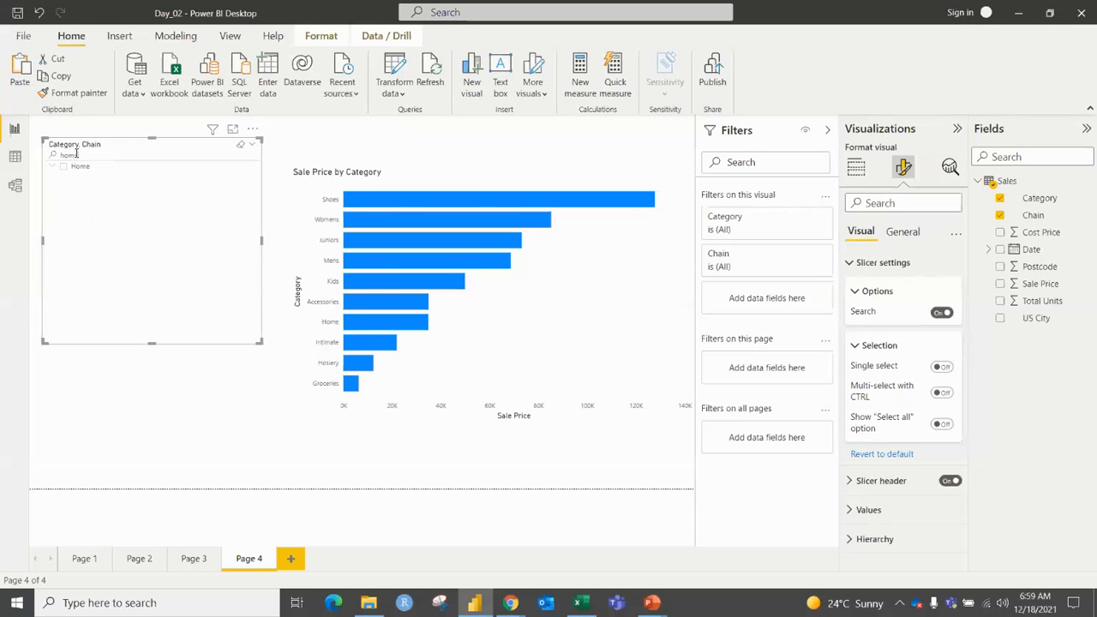
{"action": "left_click_drag", "start_coordinate": [78, 153], "coordinate": [45, 157]}
{"action": "key", "text": "BackSpace"}
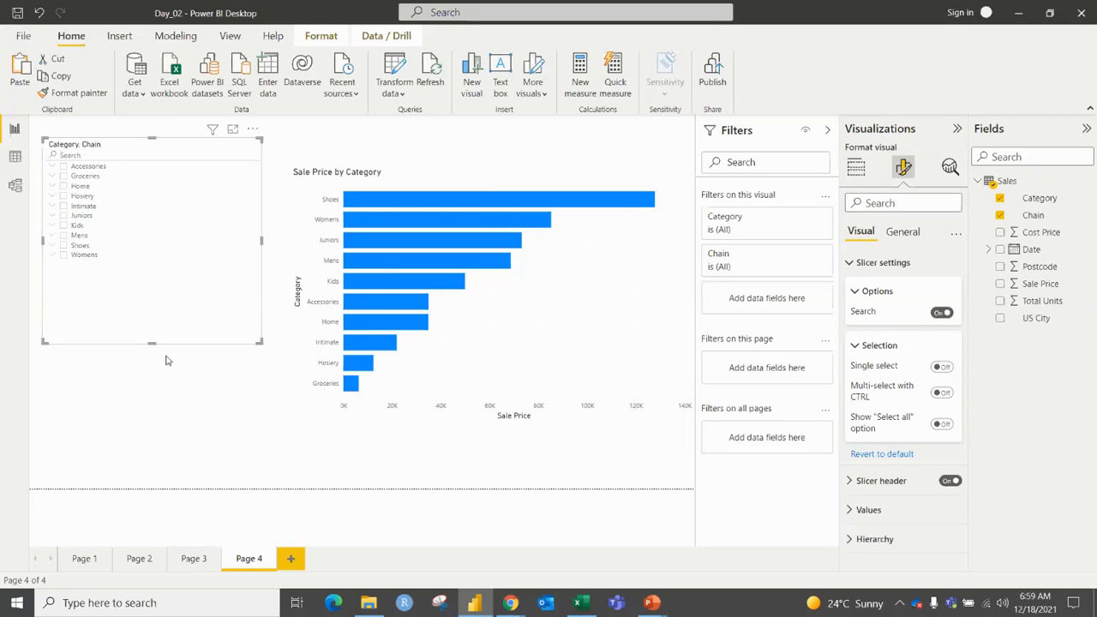
{"action": "left_click", "coordinate": [152, 255]}
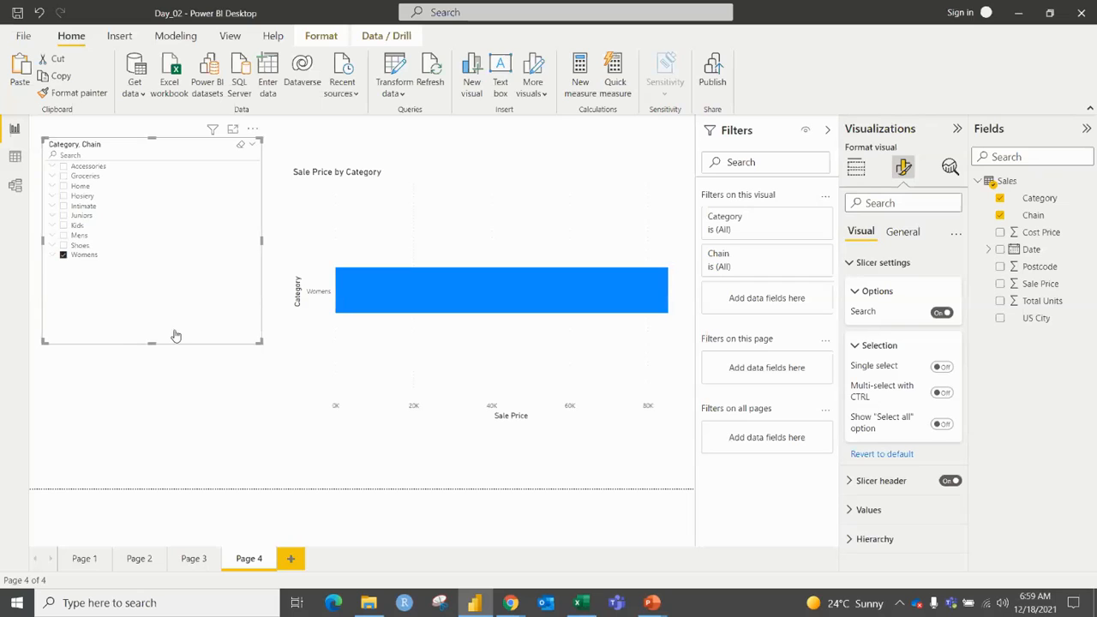
{"action": "left_click", "coordinate": [75, 258]}
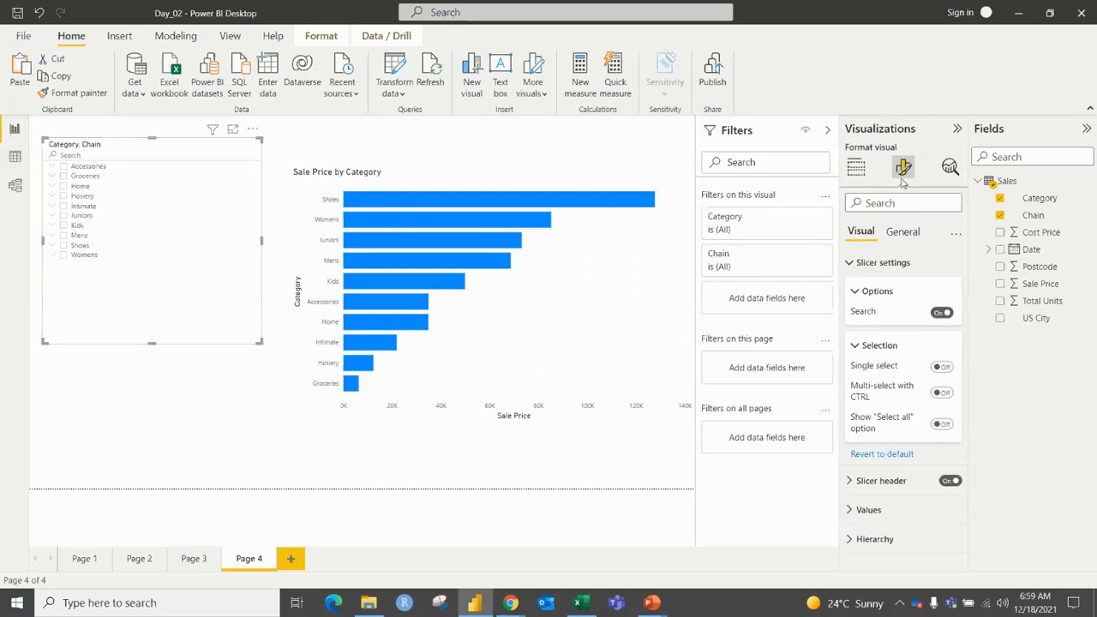
Step: Format the slicer's values with the Segoe UI Bold font at 13 pt and bold style
{"action": "left_click", "coordinate": [853, 266]}
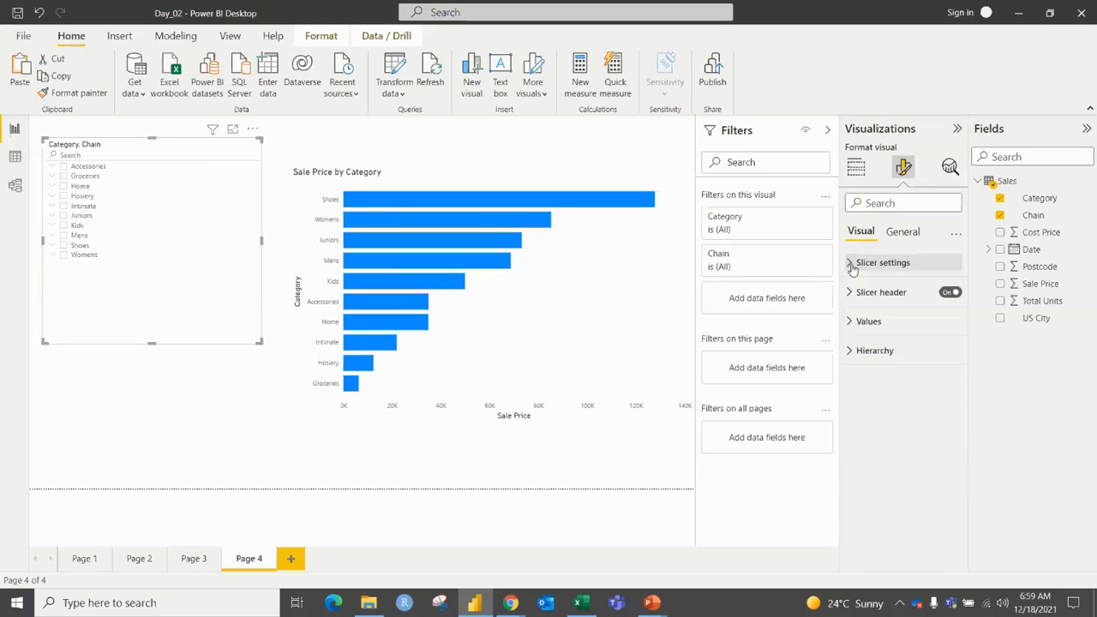
{"action": "left_click", "coordinate": [854, 321]}
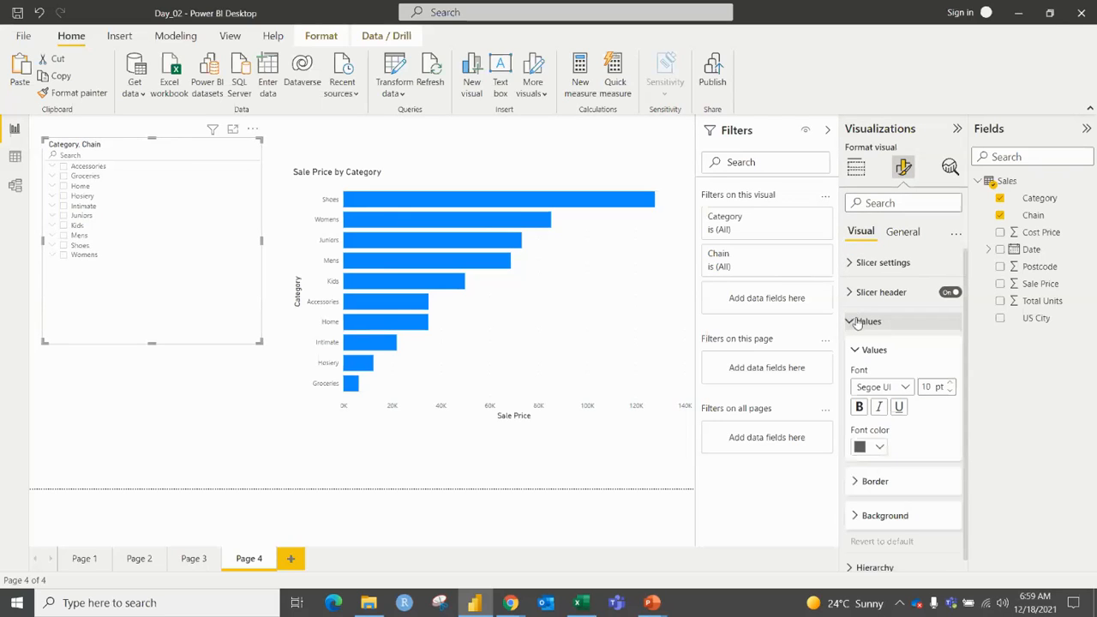
{"action": "scroll", "coordinate": [857, 322], "scroll_direction": "down", "scroll_amount": 1}
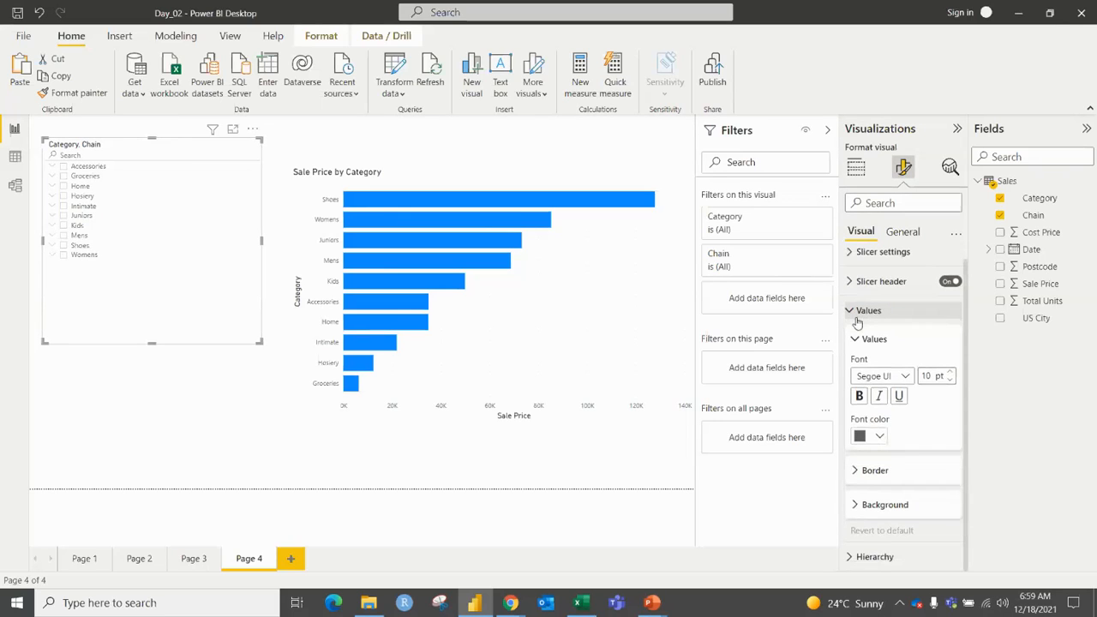
{"action": "left_click", "coordinate": [906, 377]}
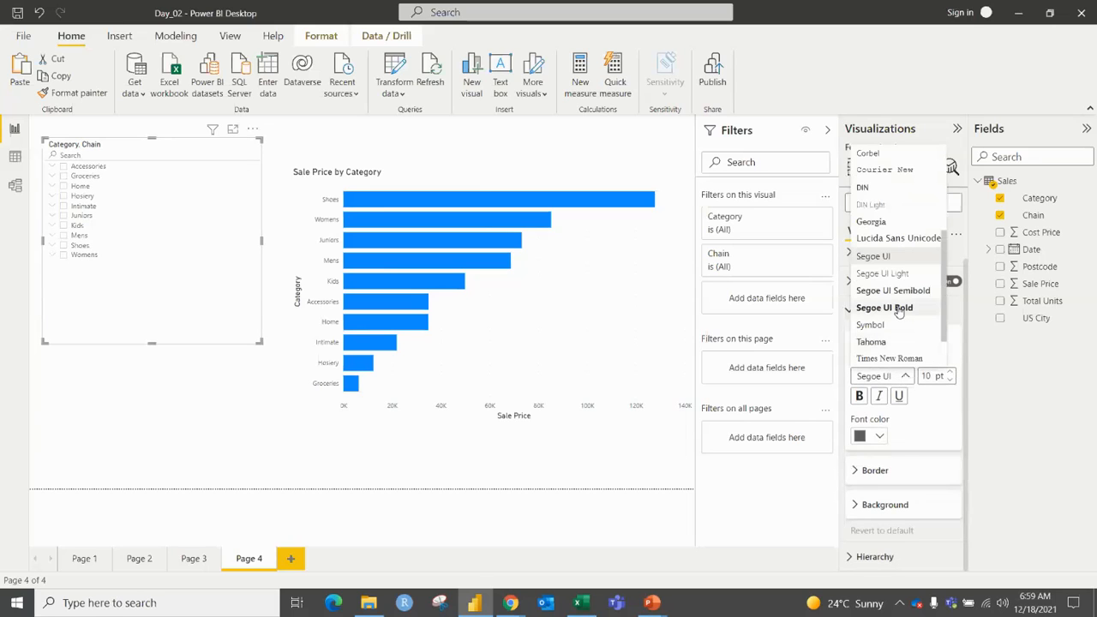
{"action": "left_click", "coordinate": [899, 313]}
{"action": "left_click", "coordinate": [951, 374]}
{"action": "left_click", "coordinate": [952, 374]}
{"action": "left_click", "coordinate": [952, 374]}
{"action": "left_click", "coordinate": [859, 397]}
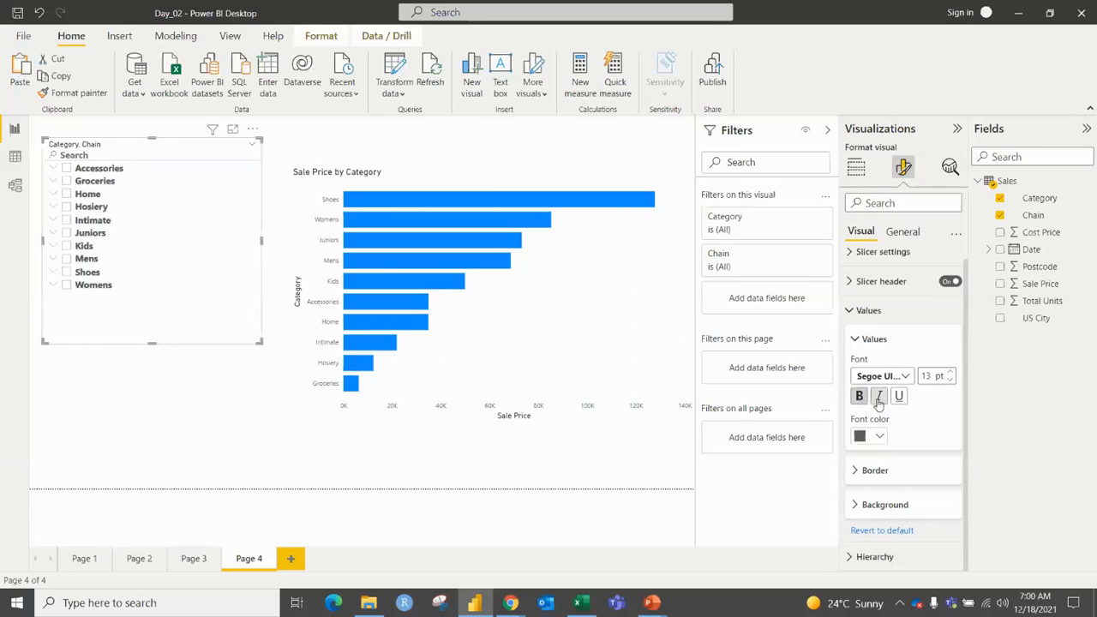
Step: Try italic and underline on the slicer's values, leave both off, and set their font color to blue
{"action": "left_click", "coordinate": [880, 396]}
{"action": "left_click", "coordinate": [881, 397]}
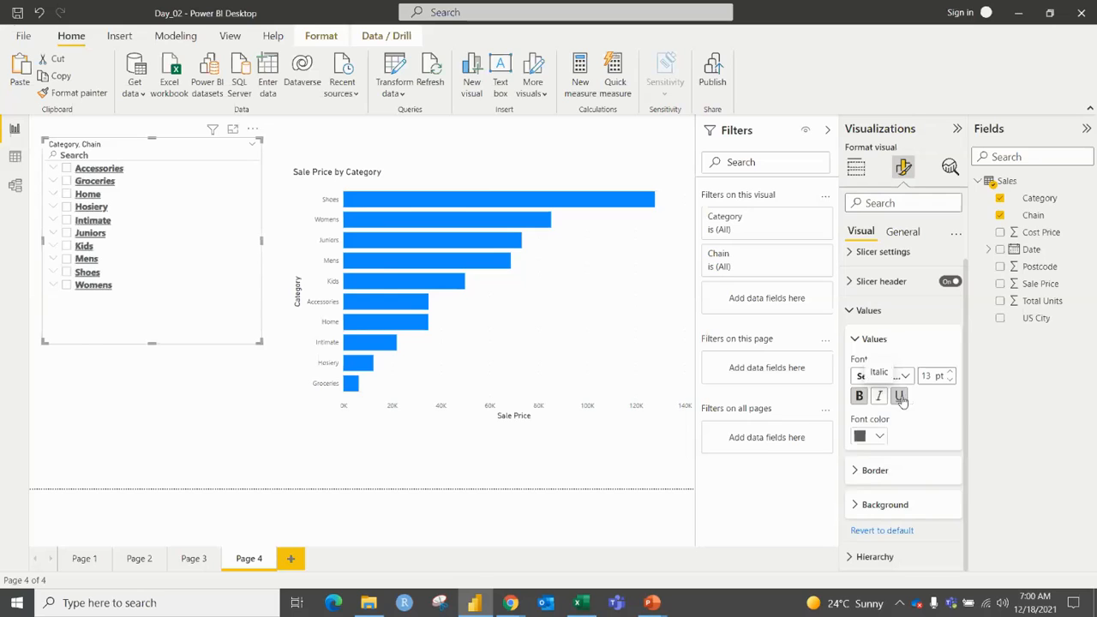
{"action": "left_click", "coordinate": [879, 437]}
{"action": "left_click", "coordinate": [909, 373]}
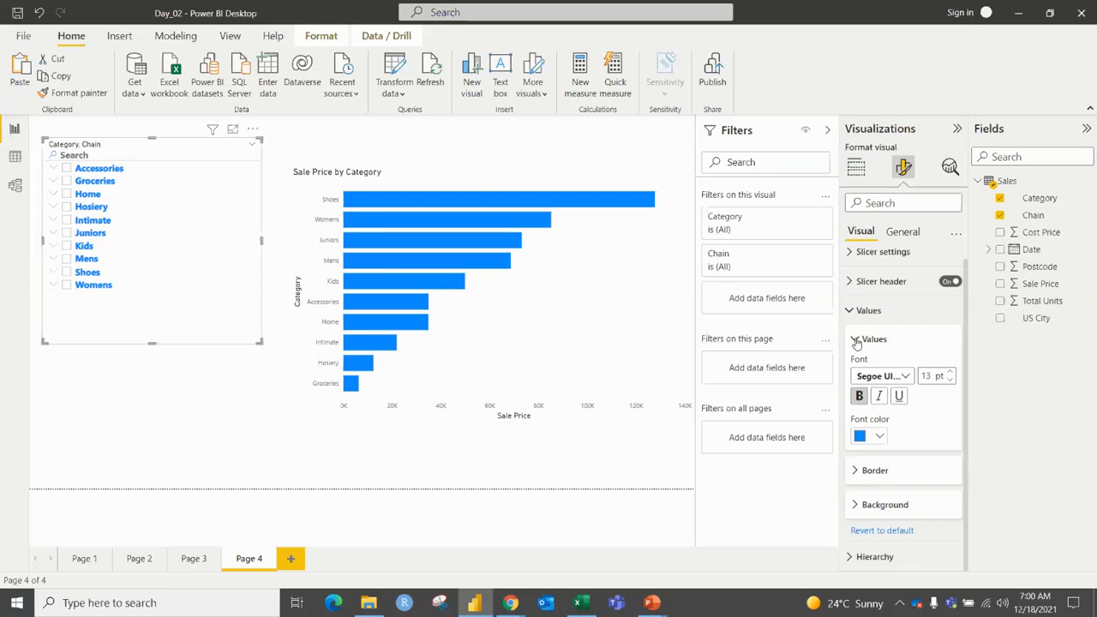
{"action": "left_click", "coordinate": [856, 340]}
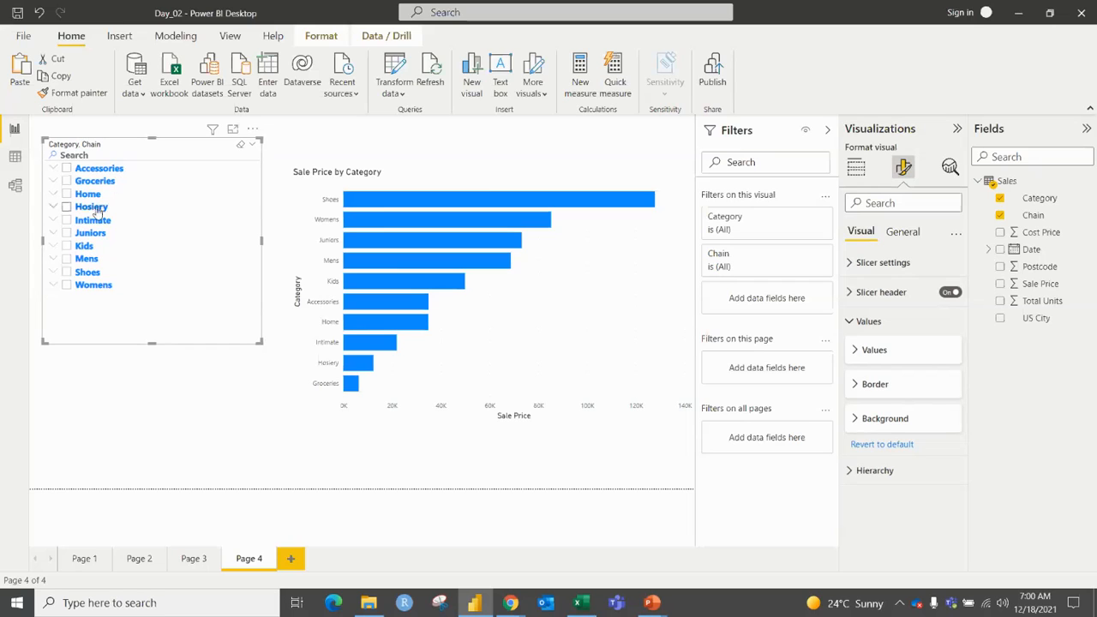
Step: Set the slicer hierarchy's expand/collapse icon to Plus/minus and test it by expanding and collapsing Accessories
{"action": "left_click", "coordinate": [890, 474]}
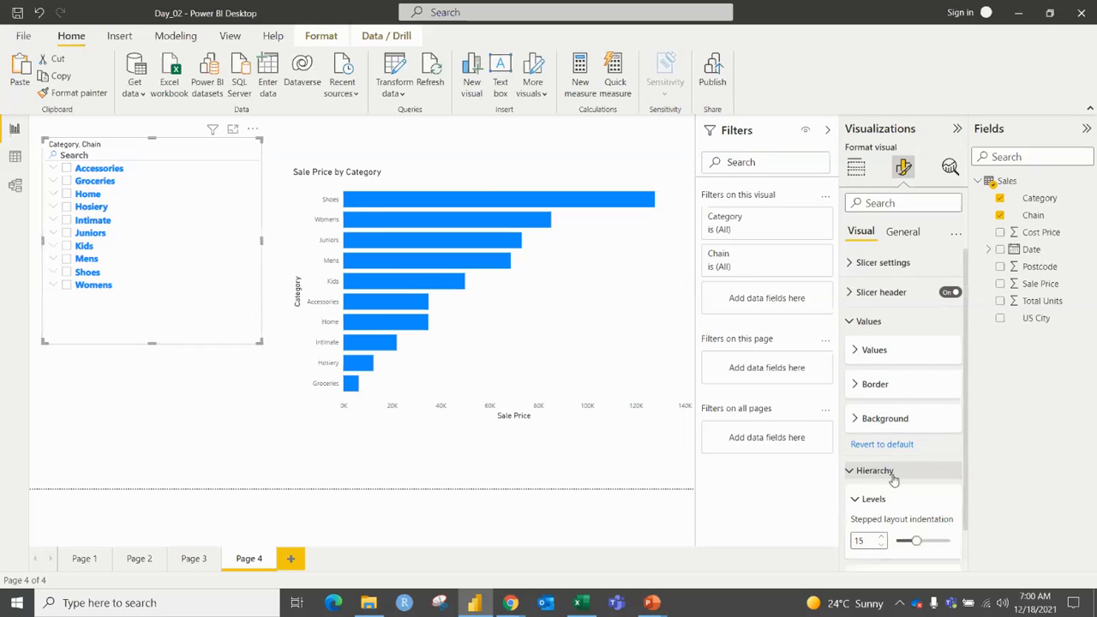
{"action": "scroll", "coordinate": [891, 480], "scroll_direction": "down", "scroll_amount": 1}
{"action": "left_click", "coordinate": [861, 282]}
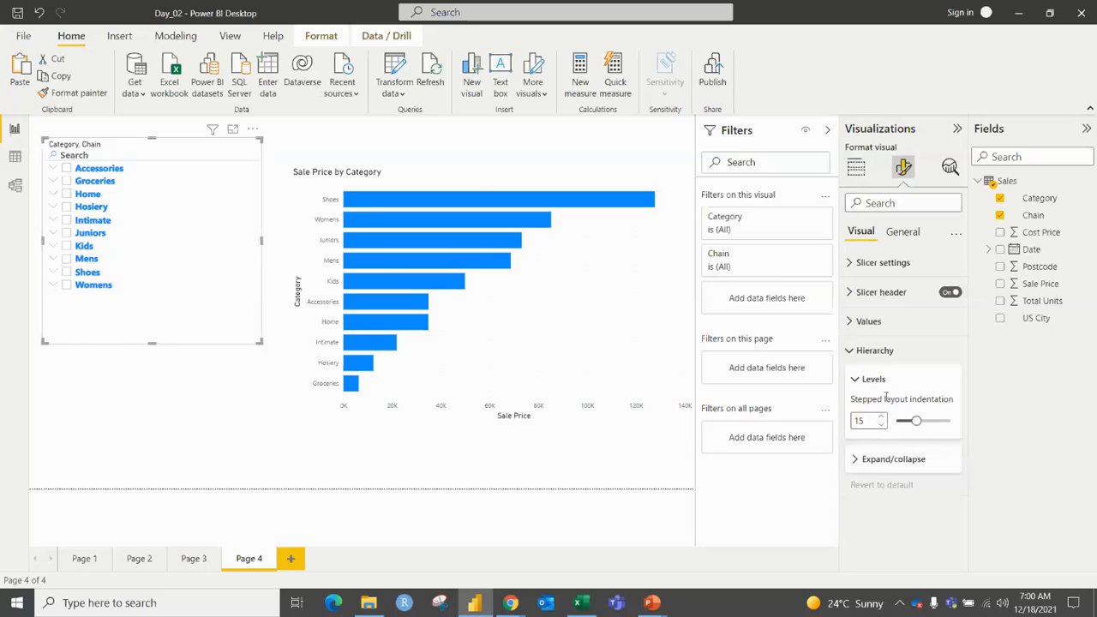
{"action": "left_click", "coordinate": [872, 462]}
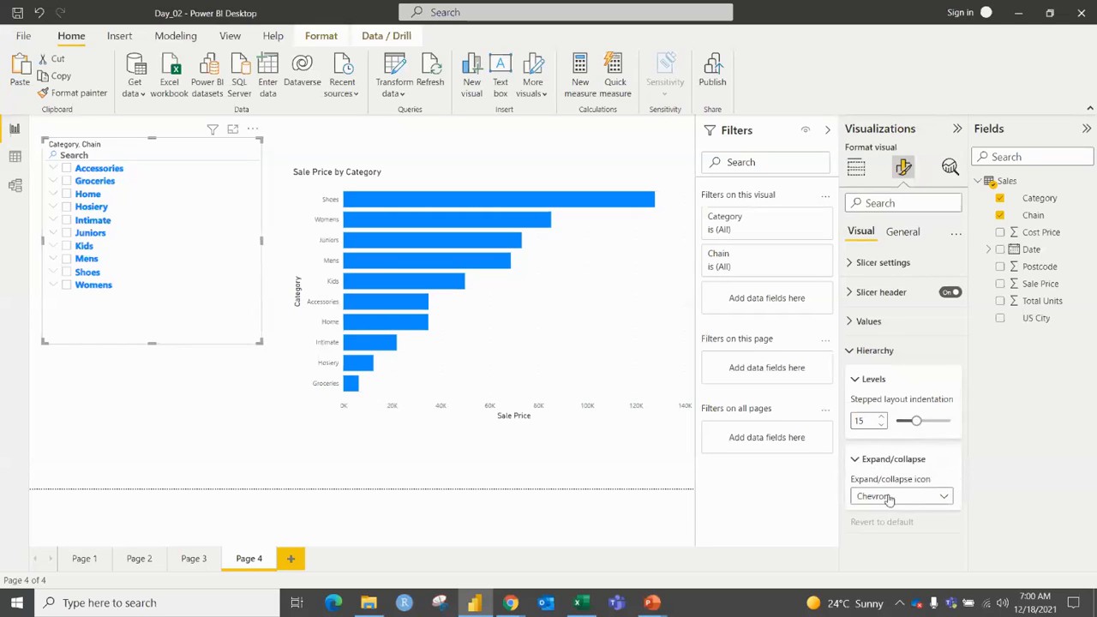
{"action": "left_click", "coordinate": [889, 498]}
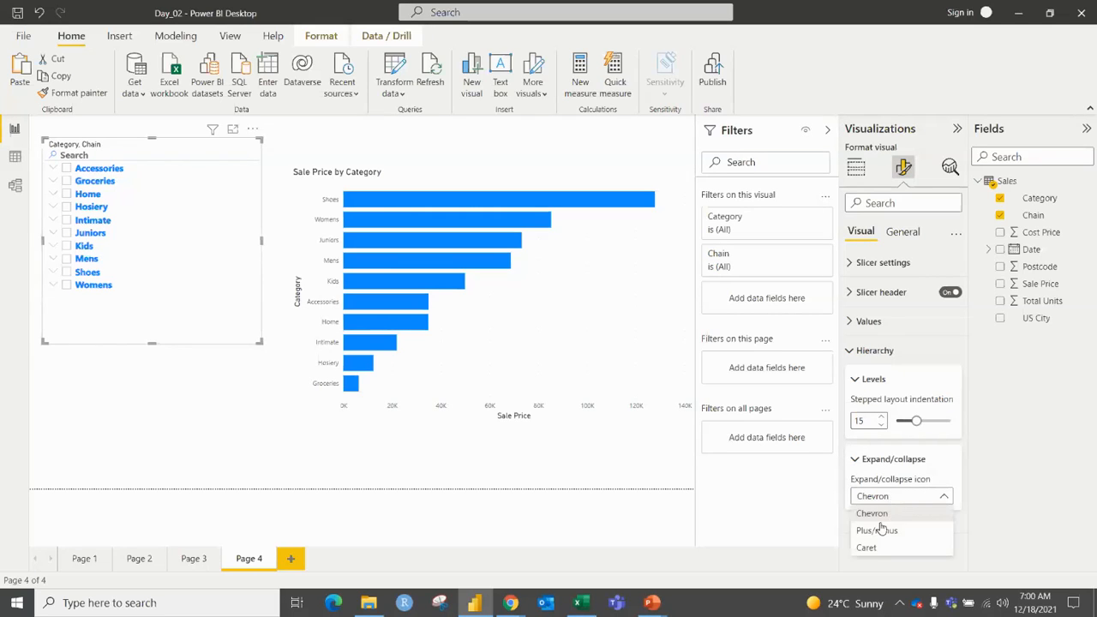
{"action": "left_click", "coordinate": [874, 531]}
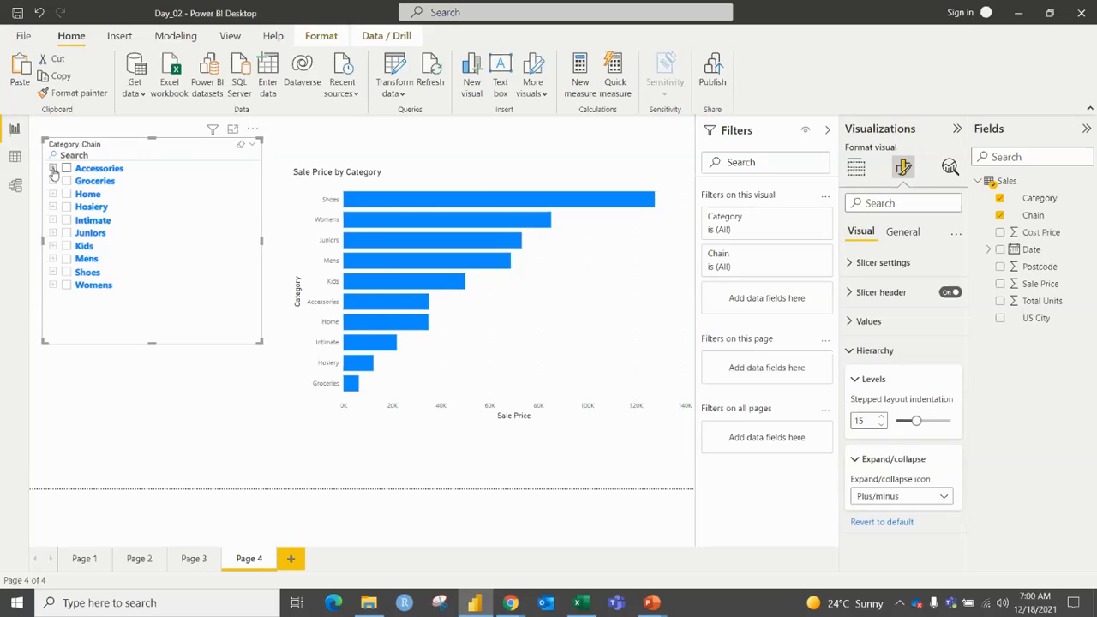
{"action": "left_click", "coordinate": [53, 169]}
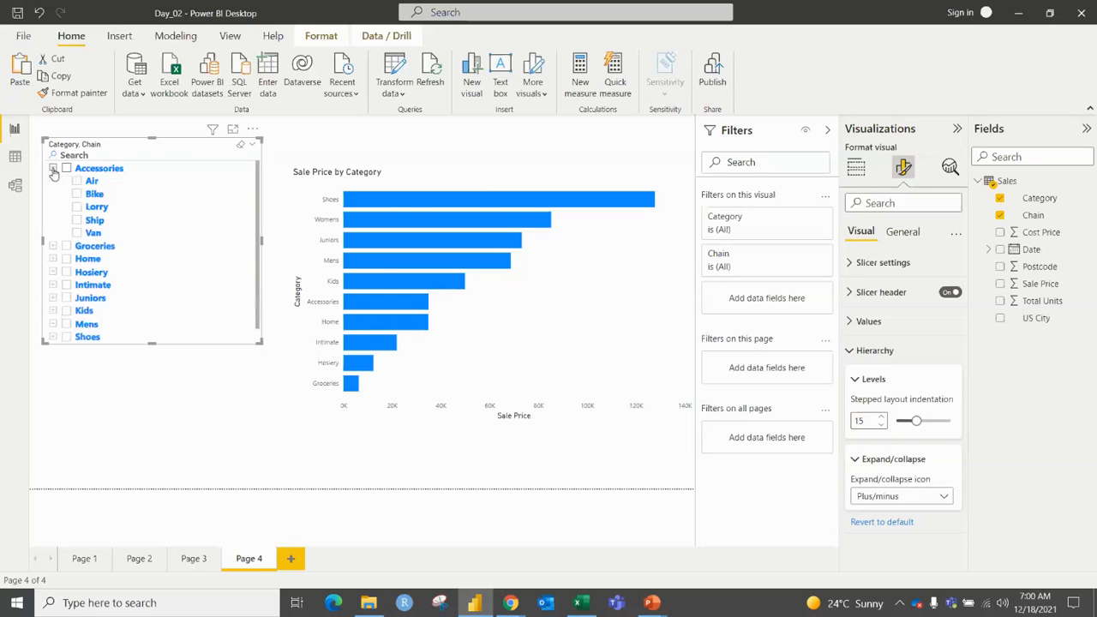
{"action": "left_click", "coordinate": [53, 169]}
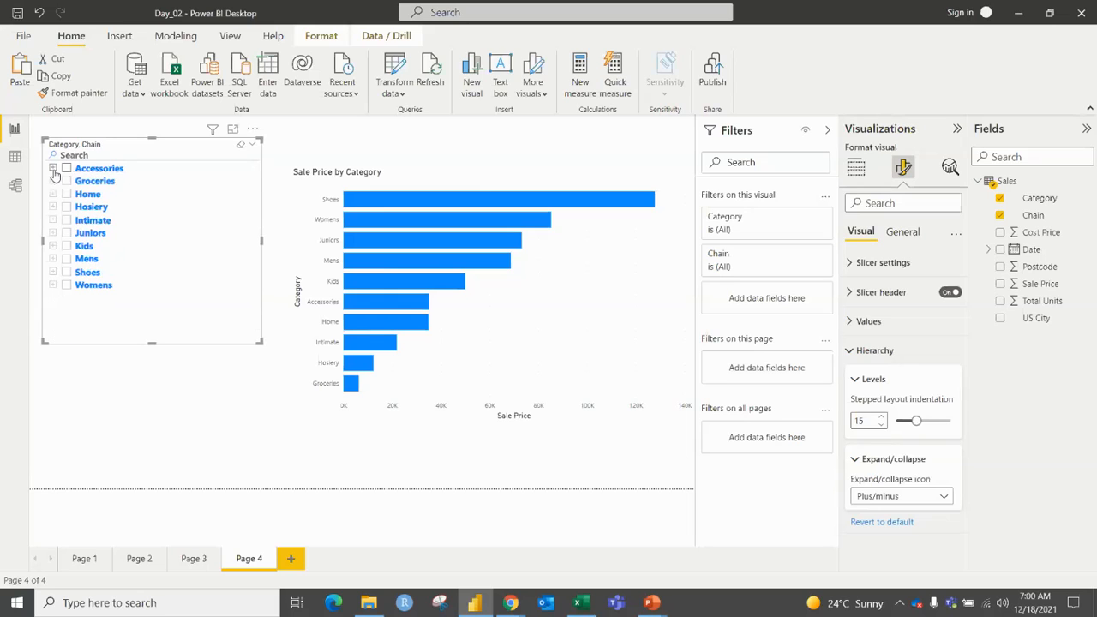
Step: Try the Caret expand/collapse icon by expanding and collapsing Accessories, and return the icon to Plus/minus
{"action": "left_click", "coordinate": [900, 496]}
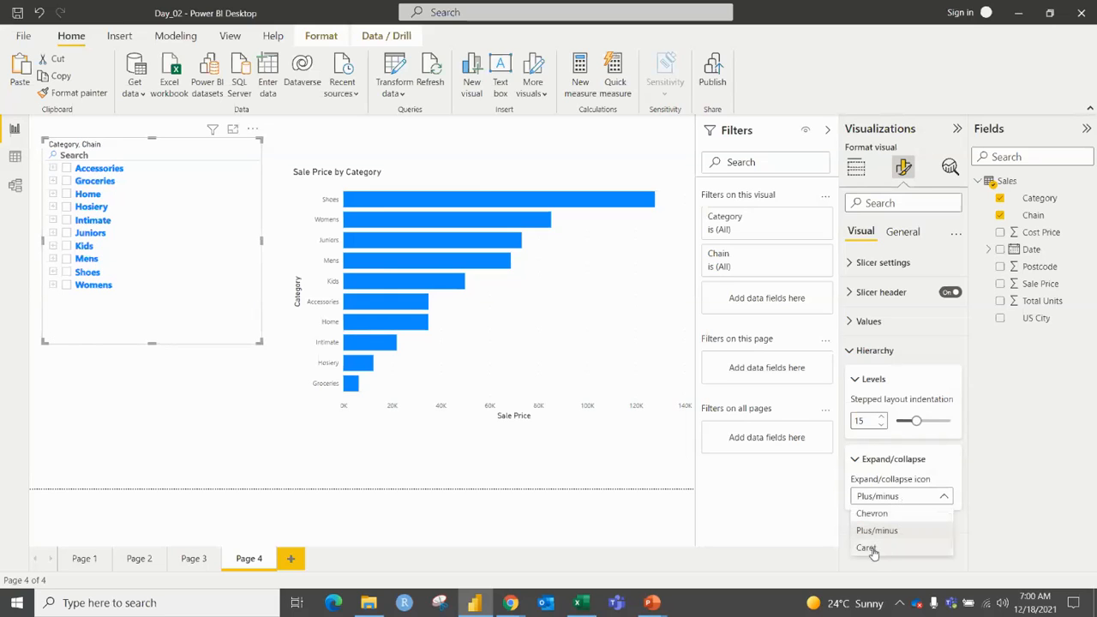
{"action": "left_click", "coordinate": [867, 548]}
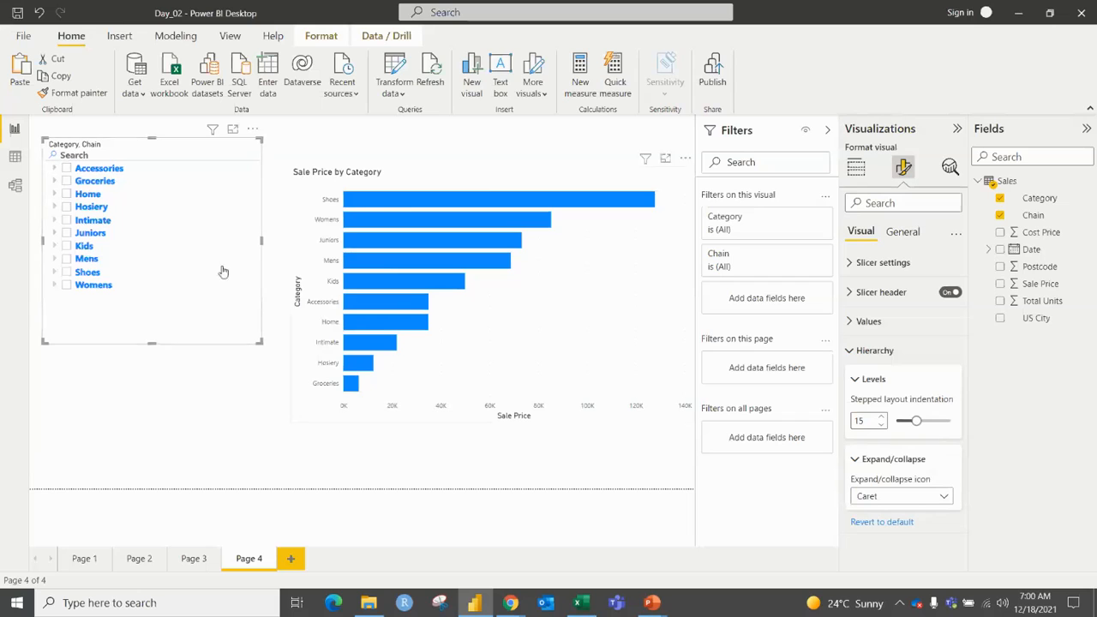
{"action": "left_click", "coordinate": [54, 169]}
{"action": "left_click", "coordinate": [54, 170]}
{"action": "left_click", "coordinate": [935, 497]}
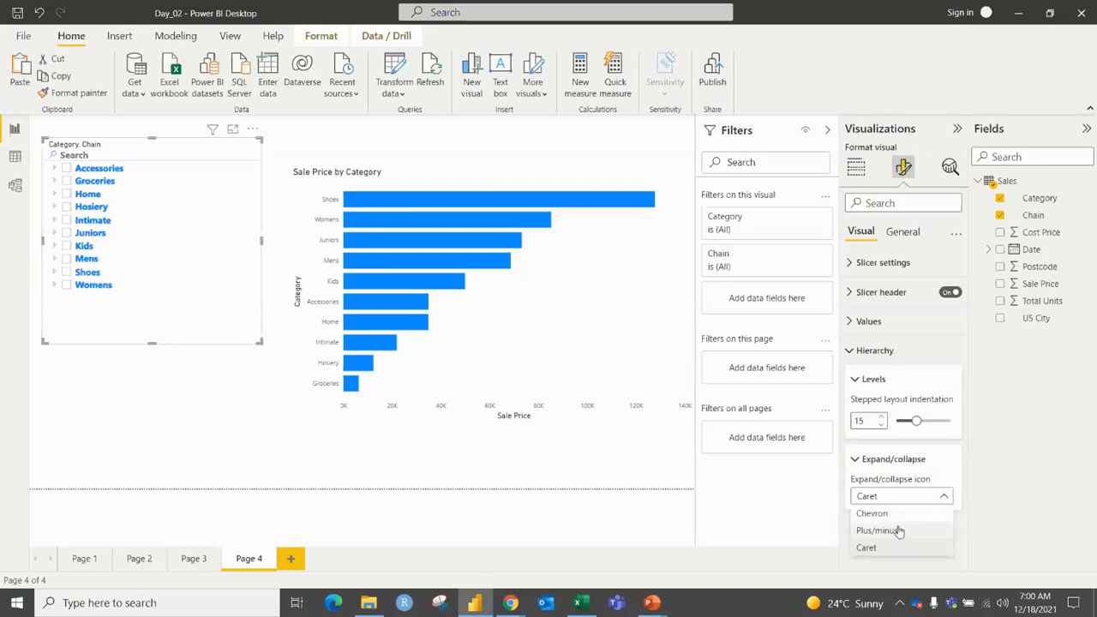
{"action": "left_click", "coordinate": [900, 526]}
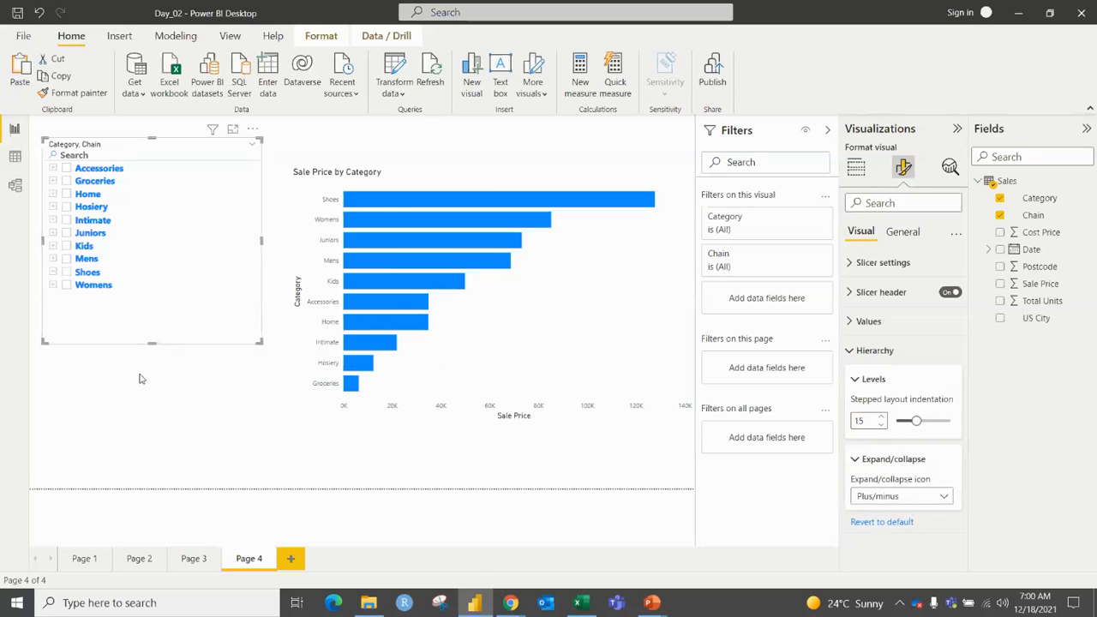
Step: Add a new report page with a Date slicer in the canvas's upper-left corner, and reduce the slicer's height
{"action": "left_click", "coordinate": [160, 394]}
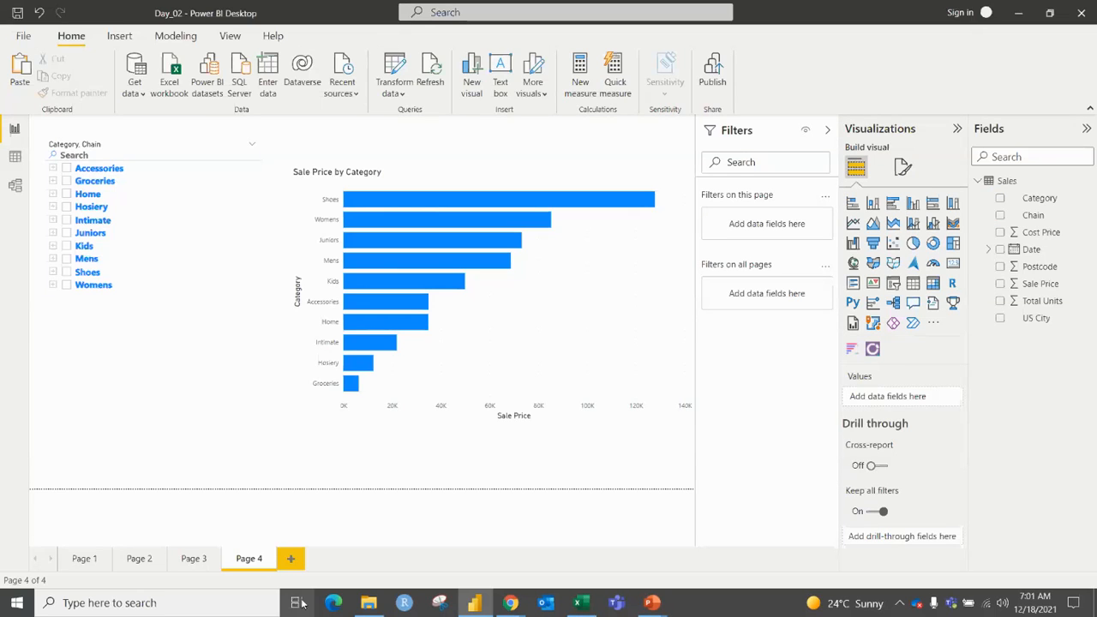
{"action": "left_click", "coordinate": [292, 559]}
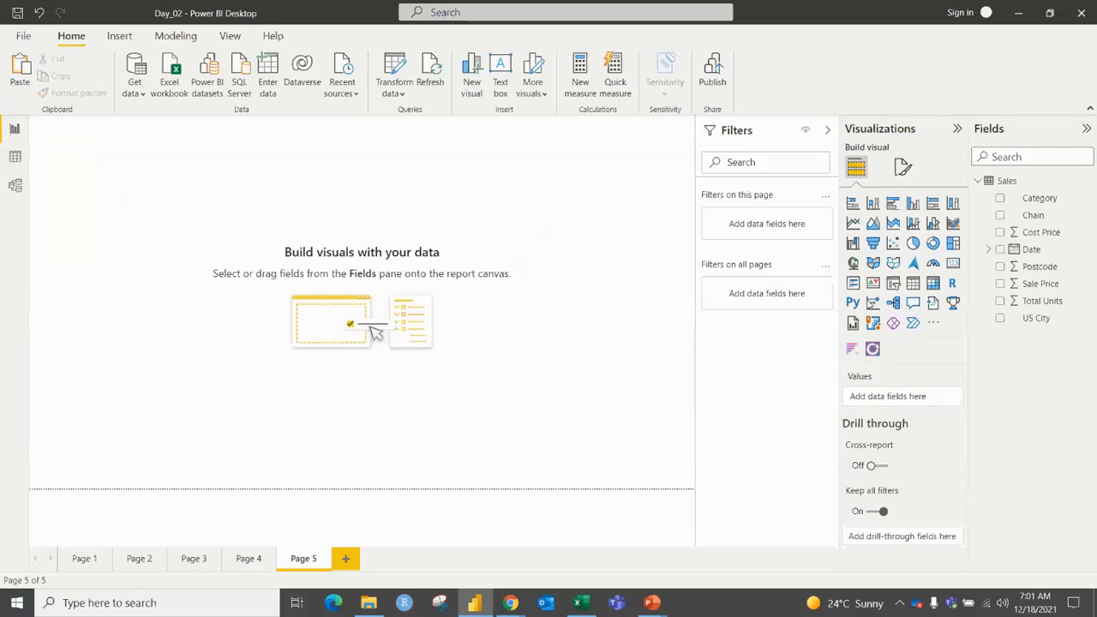
{"action": "left_click", "coordinate": [893, 283]}
{"action": "left_click_drag", "start_coordinate": [179, 257], "coordinate": [264, 314]}
{"action": "left_click_drag", "start_coordinate": [239, 160], "coordinate": [248, 175]}
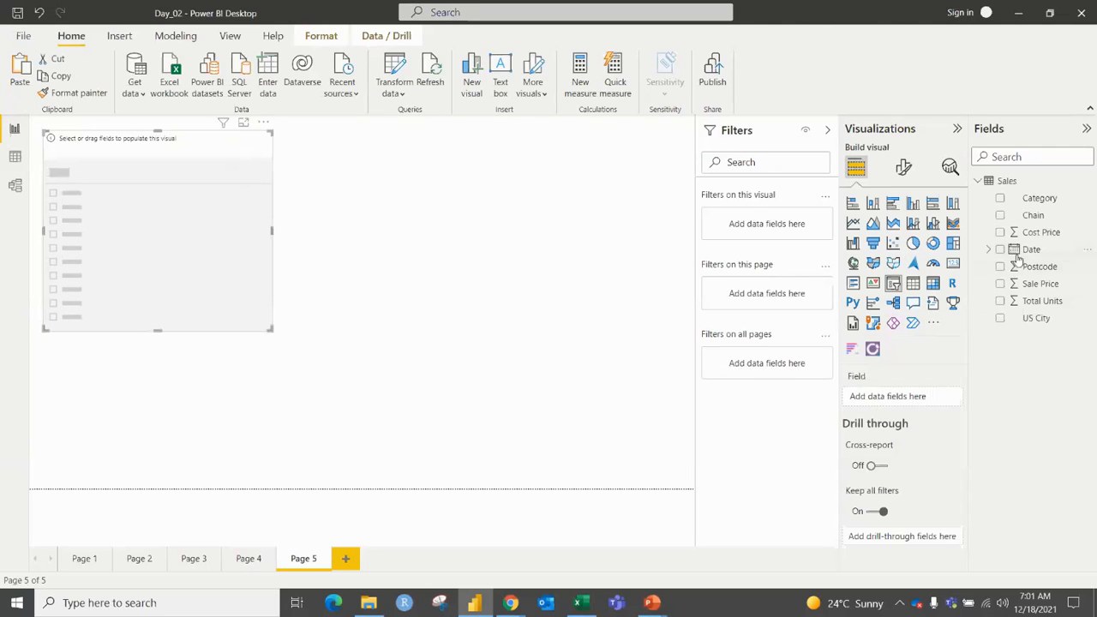
{"action": "left_click_drag", "start_coordinate": [1024, 252], "coordinate": [884, 403]}
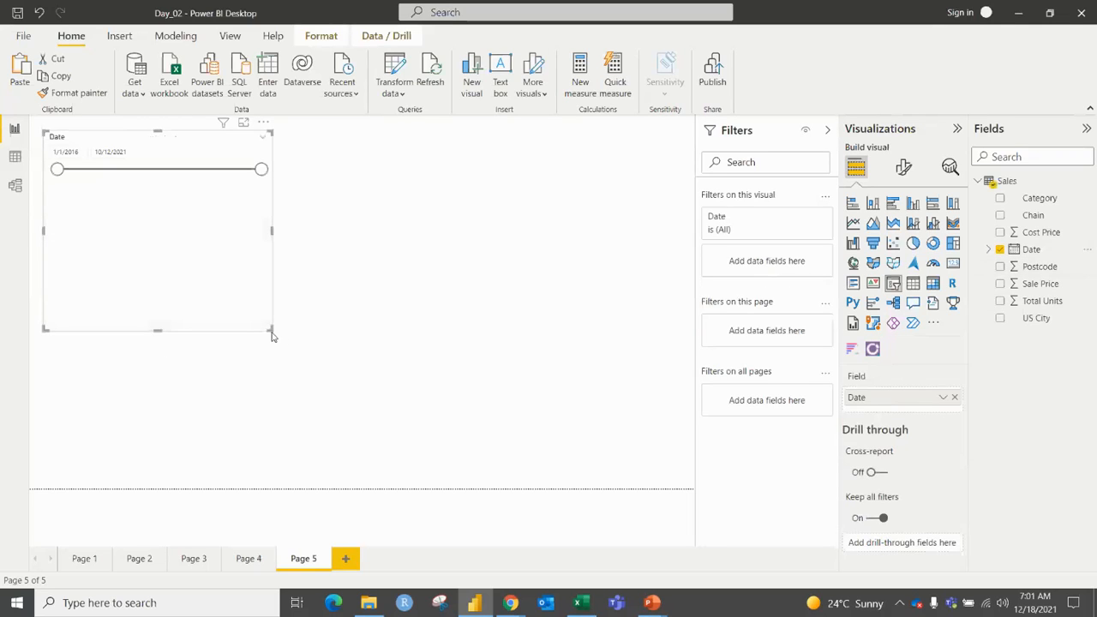
{"action": "left_click_drag", "start_coordinate": [270, 330], "coordinate": [274, 250]}
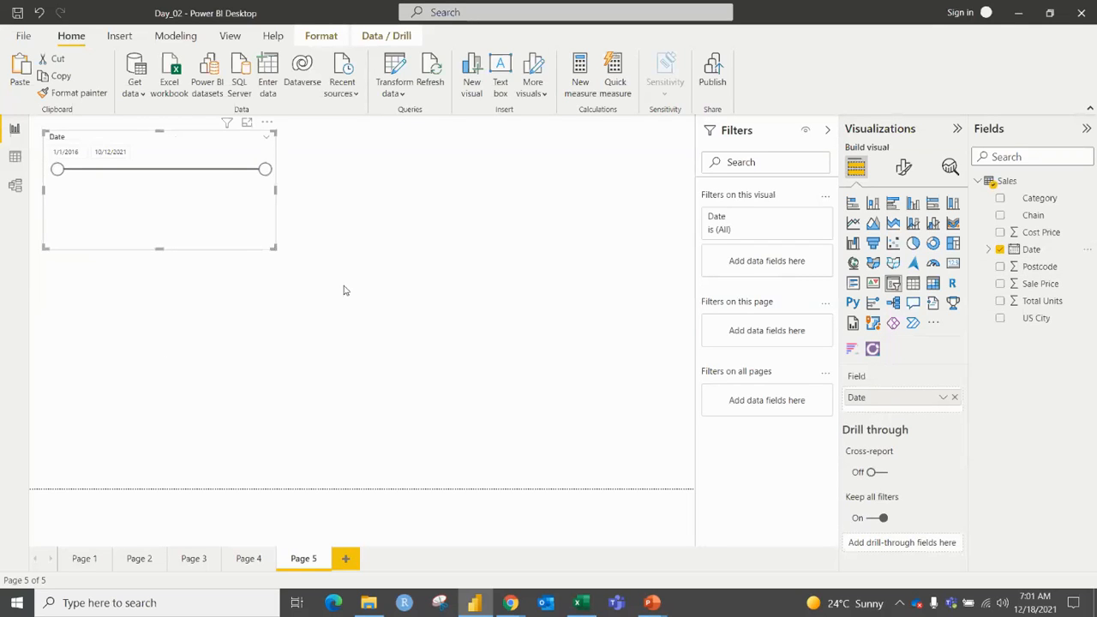
Step: Add an enlarged table beside the slicer showing the Date hierarchy, Sale Price and Total Units
{"action": "left_click", "coordinate": [448, 232]}
{"action": "left_click", "coordinate": [913, 284]}
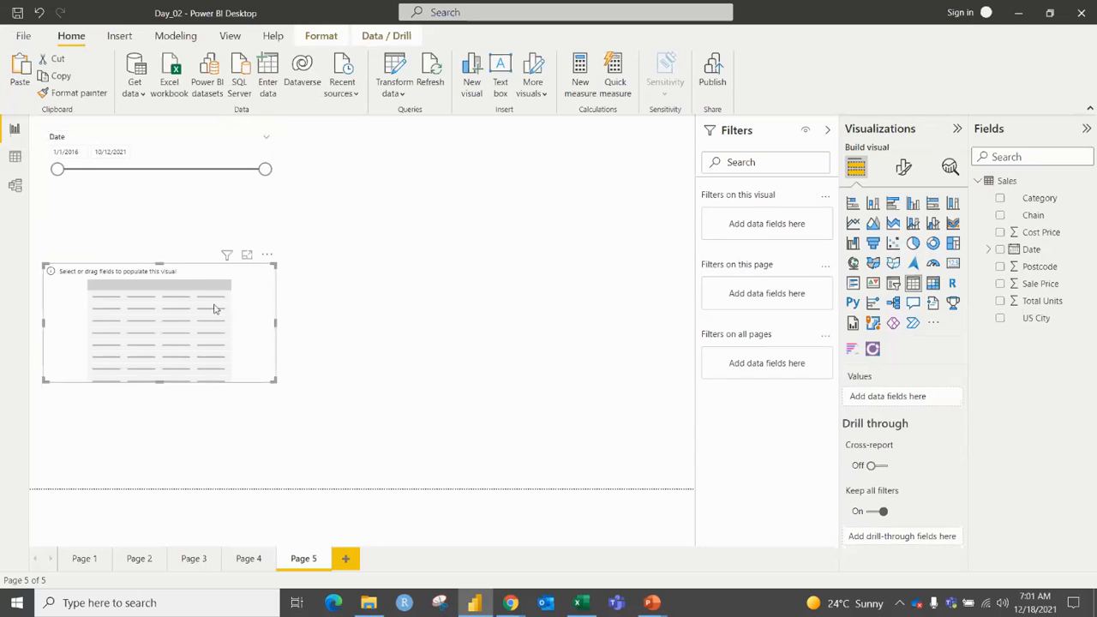
{"action": "left_click_drag", "start_coordinate": [273, 265], "coordinate": [626, 156]}
{"action": "left_click", "coordinate": [999, 250]}
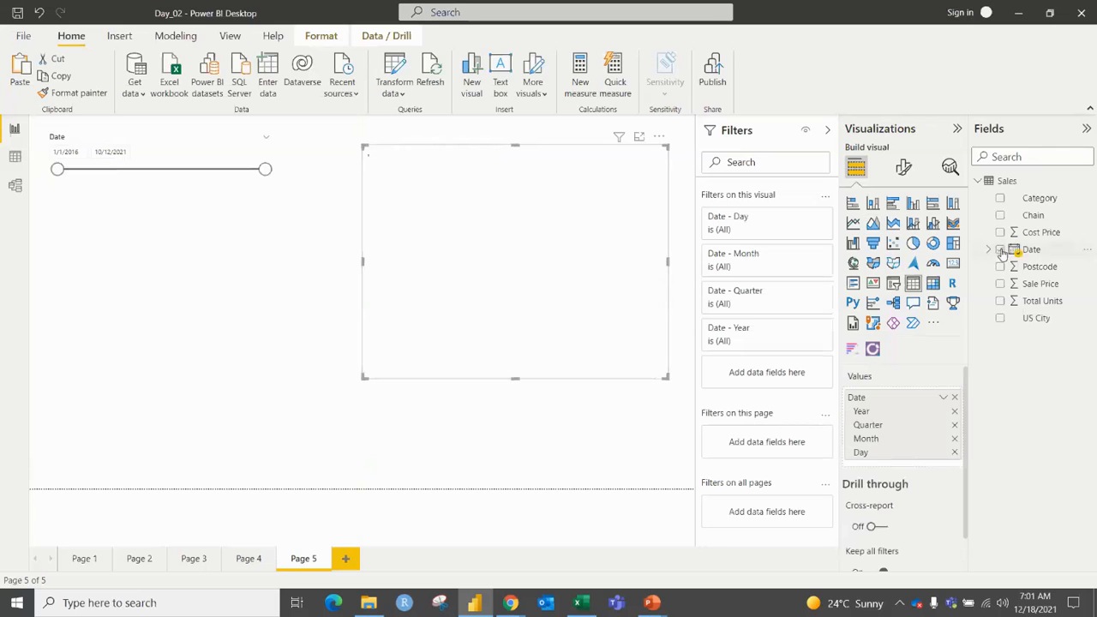
{"action": "left_click", "coordinate": [999, 284]}
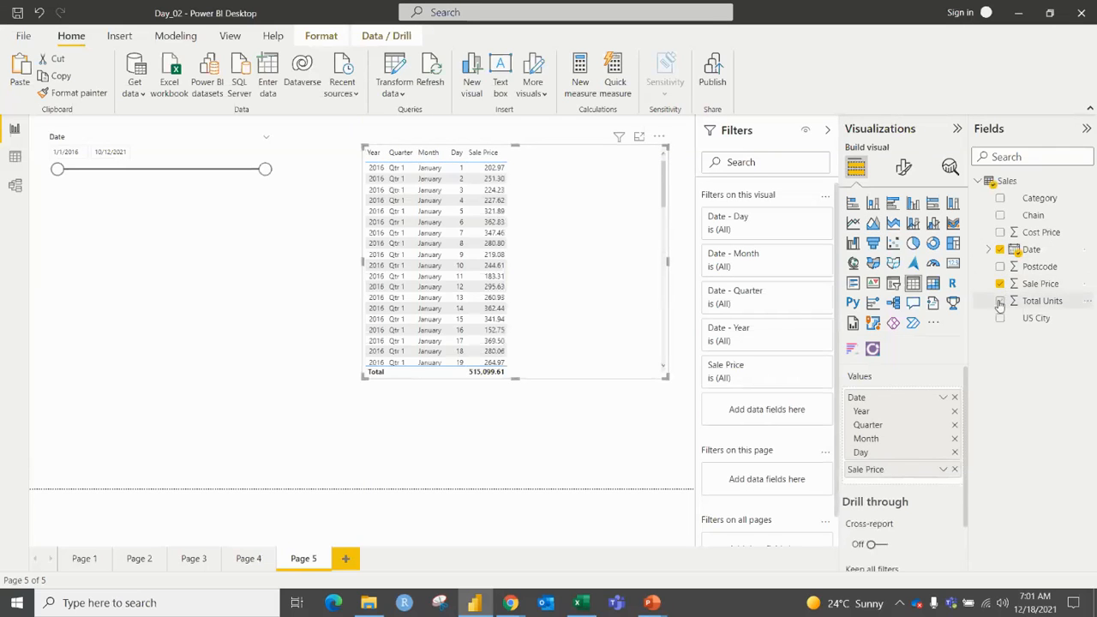
{"action": "left_click", "coordinate": [999, 301]}
{"action": "left_click_drag", "start_coordinate": [364, 378], "coordinate": [337, 386]}
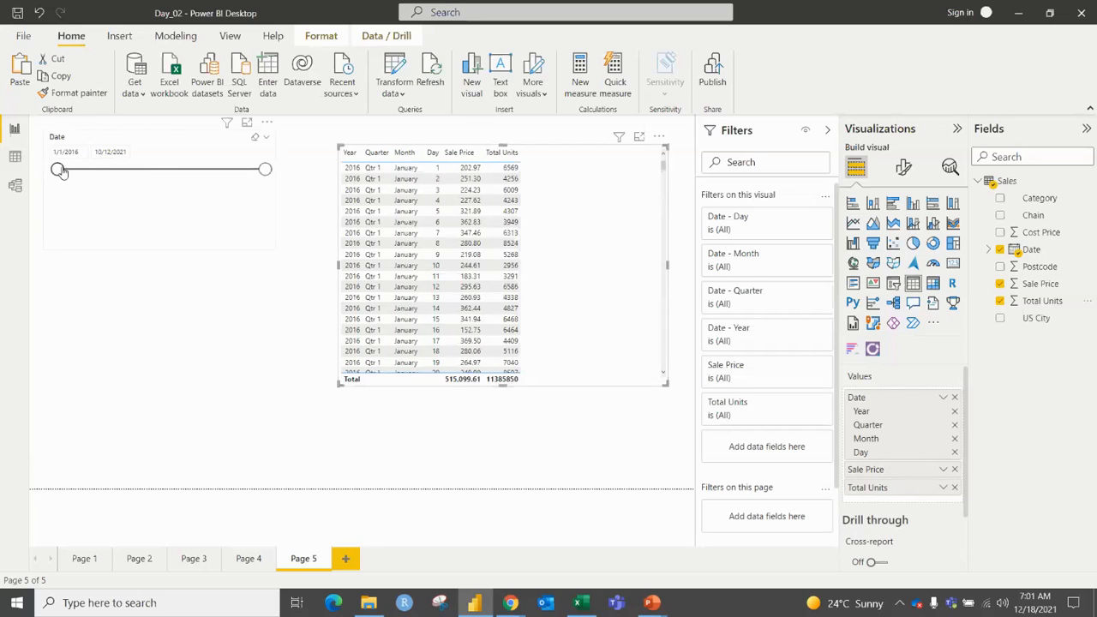
Step: Test the Date slicer with a start of 11/15/2016 and ends of 9/18/2019 and 5/14/2020, and clear the selection
{"action": "left_click_drag", "start_coordinate": [58, 170], "coordinate": [90, 170]}
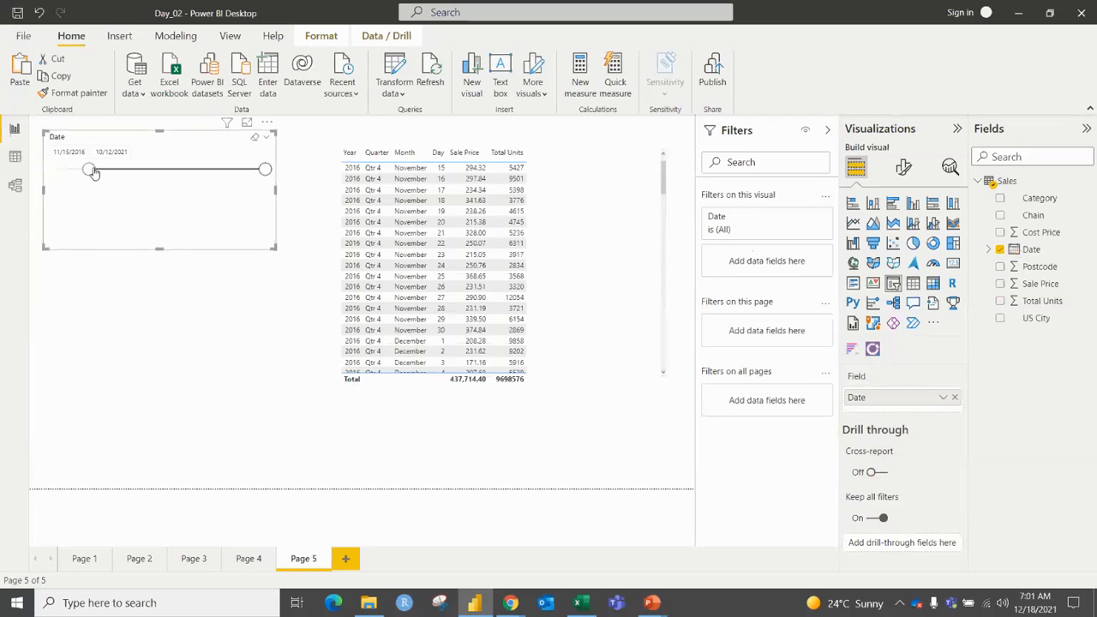
{"action": "left_click_drag", "start_coordinate": [263, 170], "coordinate": [191, 172]}
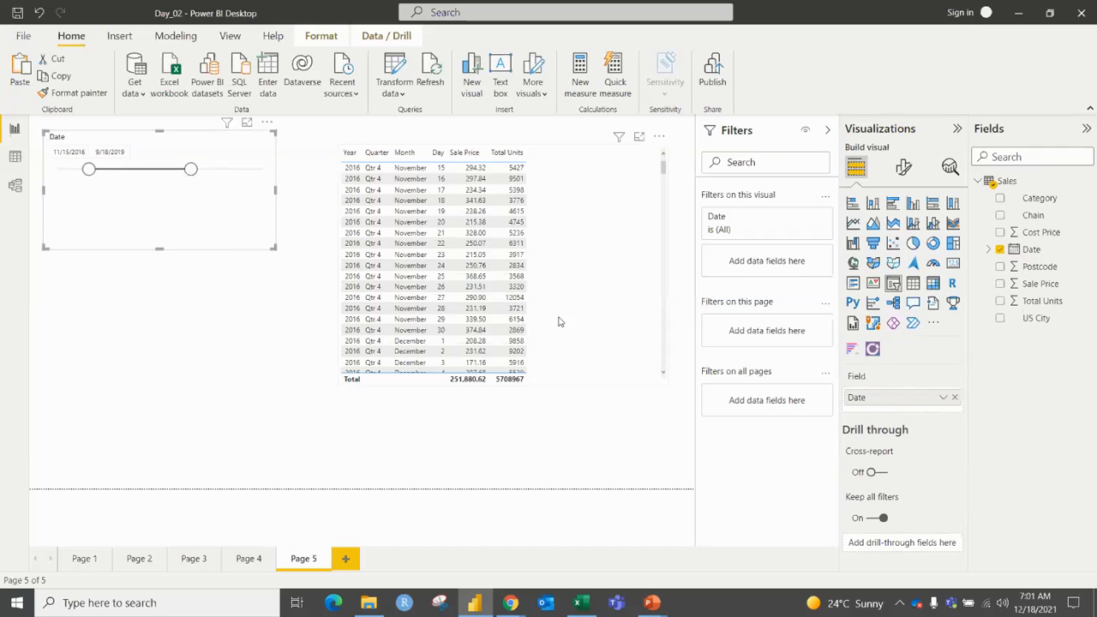
{"action": "left_click_drag", "start_coordinate": [190, 168], "coordinate": [214, 170]}
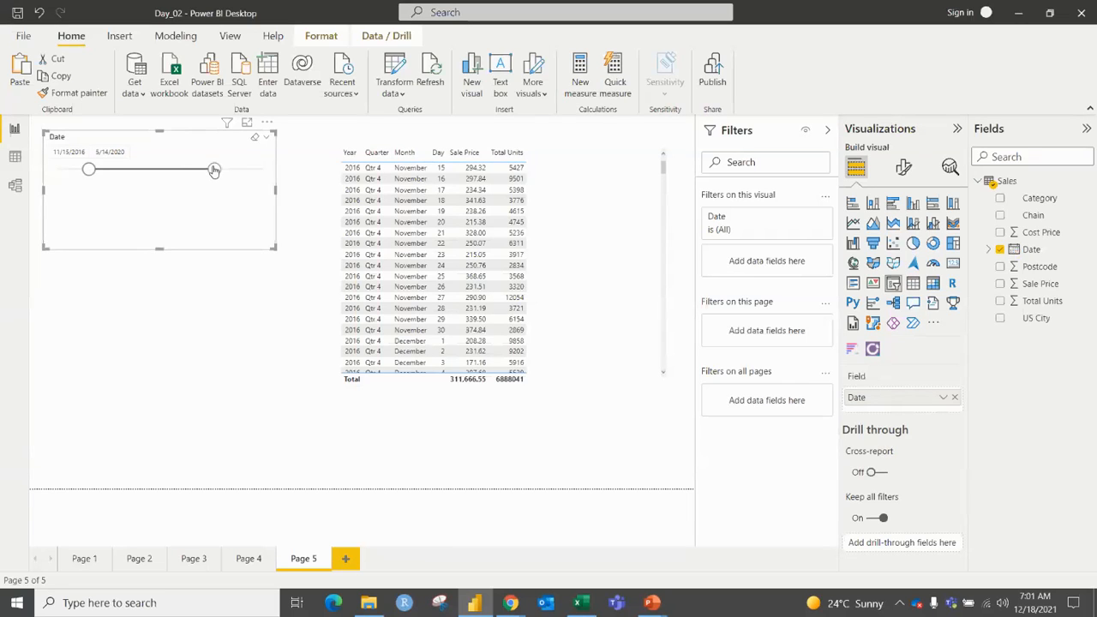
{"action": "left_click", "coordinate": [254, 139]}
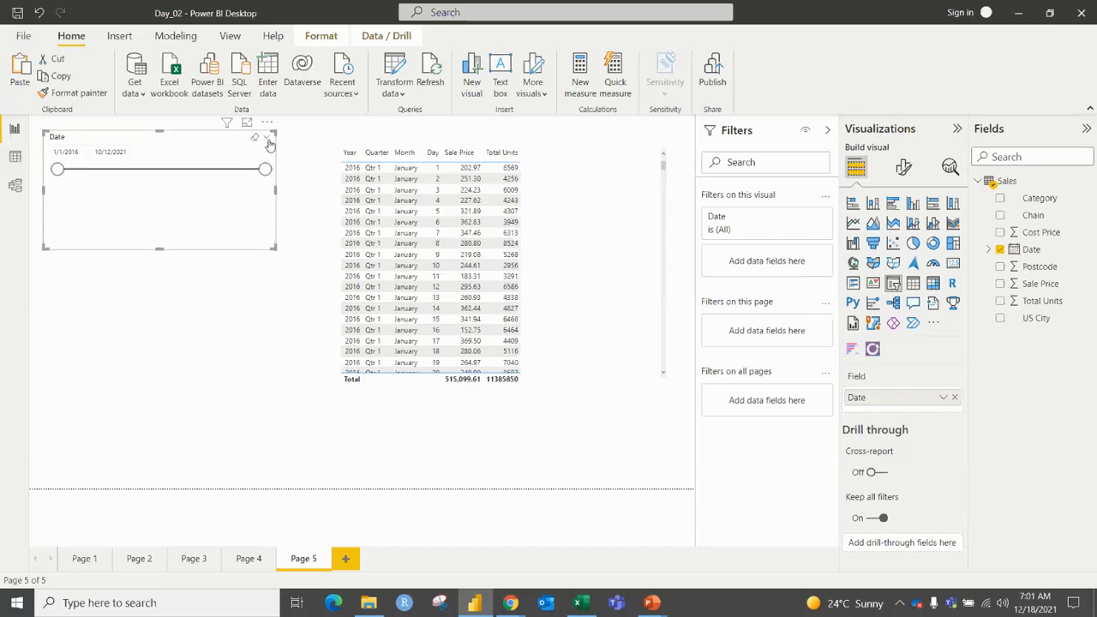
Step: Switch the Date slicer to the Before style and move its end date back to the middle of the range
{"action": "left_click", "coordinate": [269, 139]}
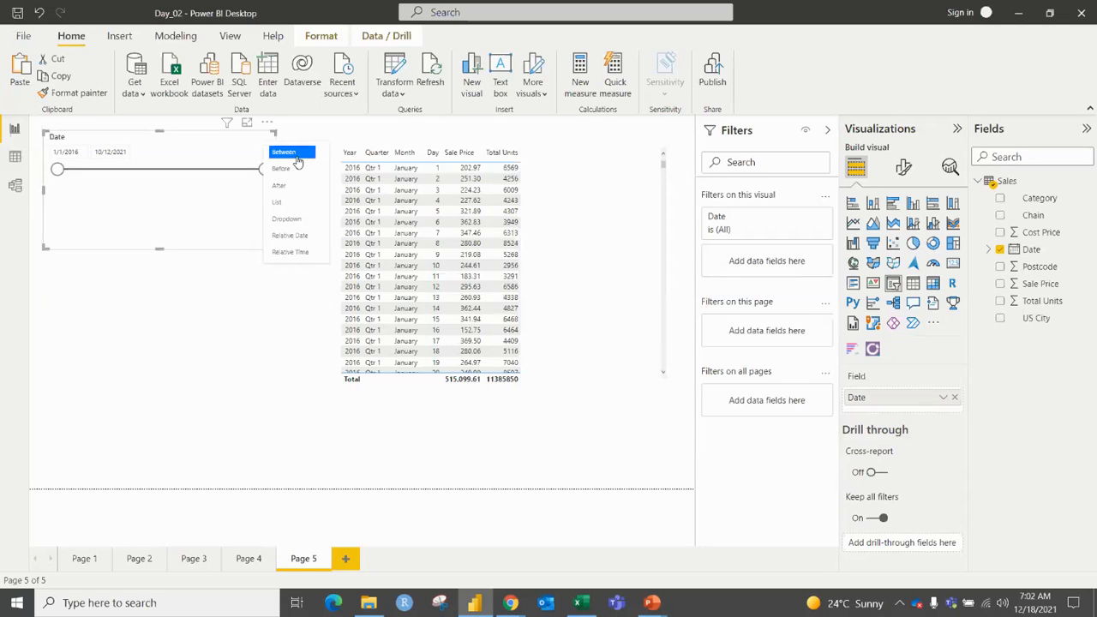
{"action": "left_click", "coordinate": [204, 198]}
{"action": "mouse_move", "coordinate": [263, 170]}
{"action": "left_mouse_down"}
{"action": "mouse_move", "coordinate": [227, 170]}
{"action": "mouse_move", "coordinate": [274, 171]}
{"action": "left_mouse_up"}
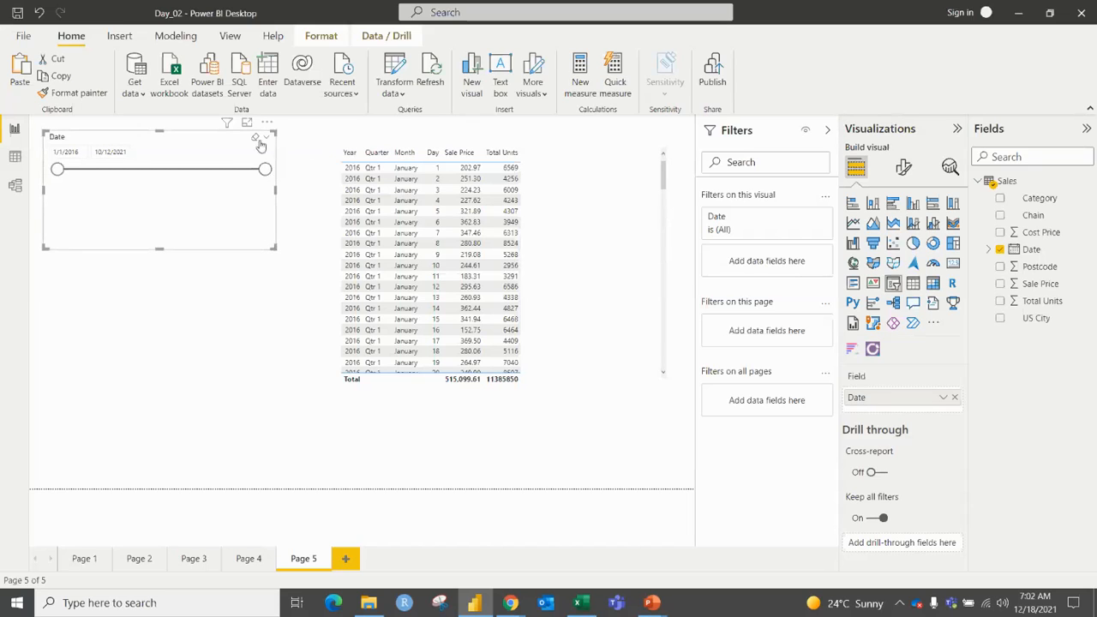
{"action": "left_click", "coordinate": [266, 137]}
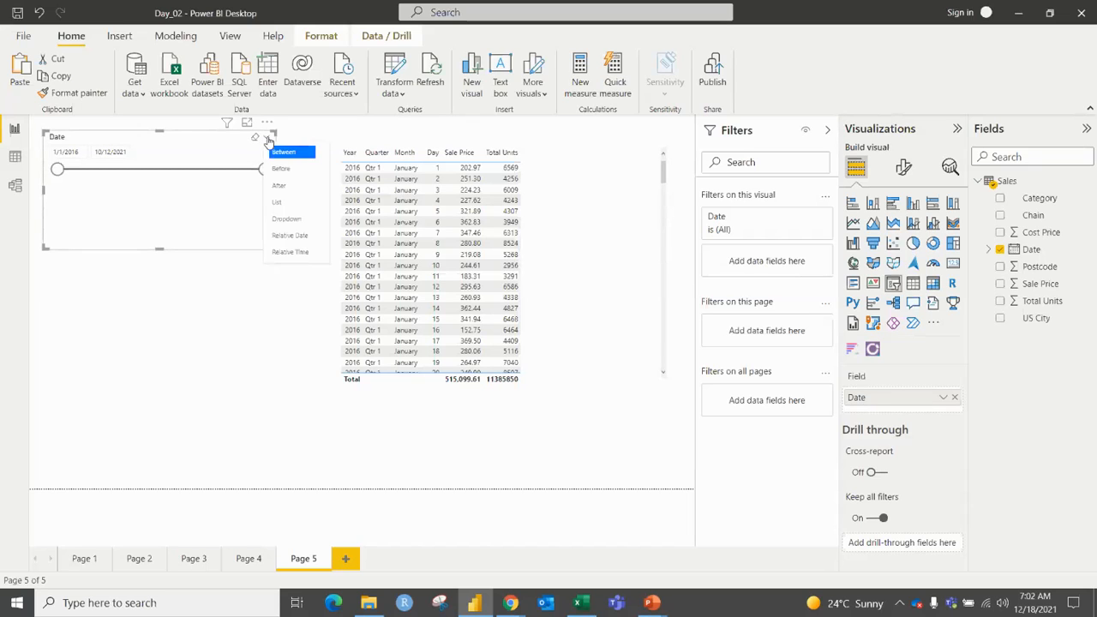
{"action": "left_click", "coordinate": [289, 175]}
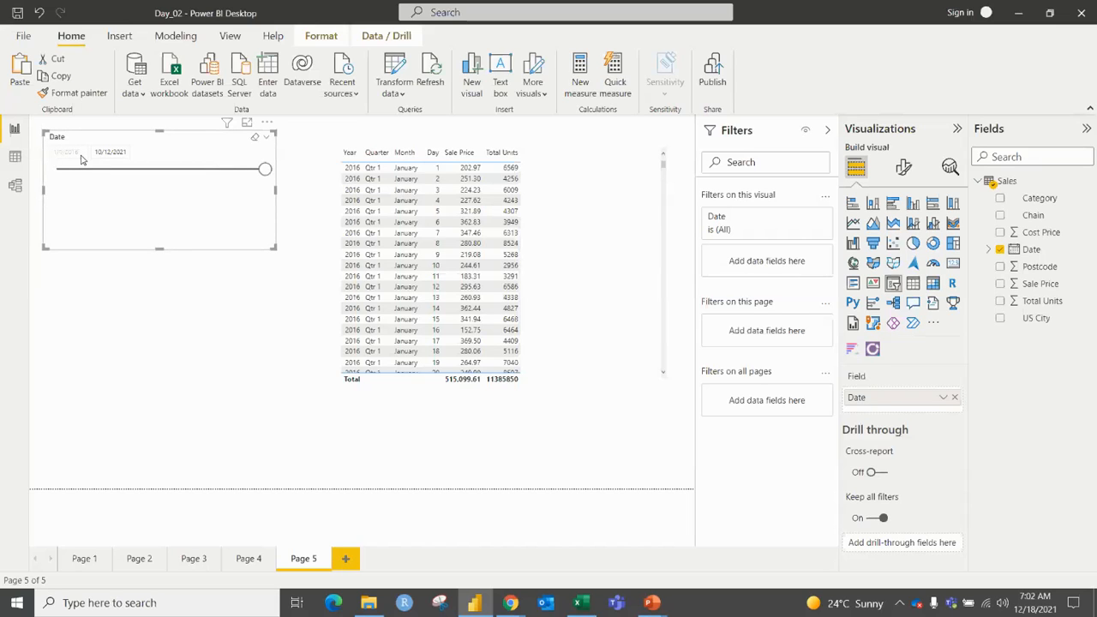
{"action": "left_click_drag", "start_coordinate": [264, 169], "coordinate": [142, 169]}
Step: Switch the Date slicer to the After style and set its start date to 1/19/2017
{"action": "left_click", "coordinate": [267, 137]}
{"action": "left_click", "coordinate": [280, 185]}
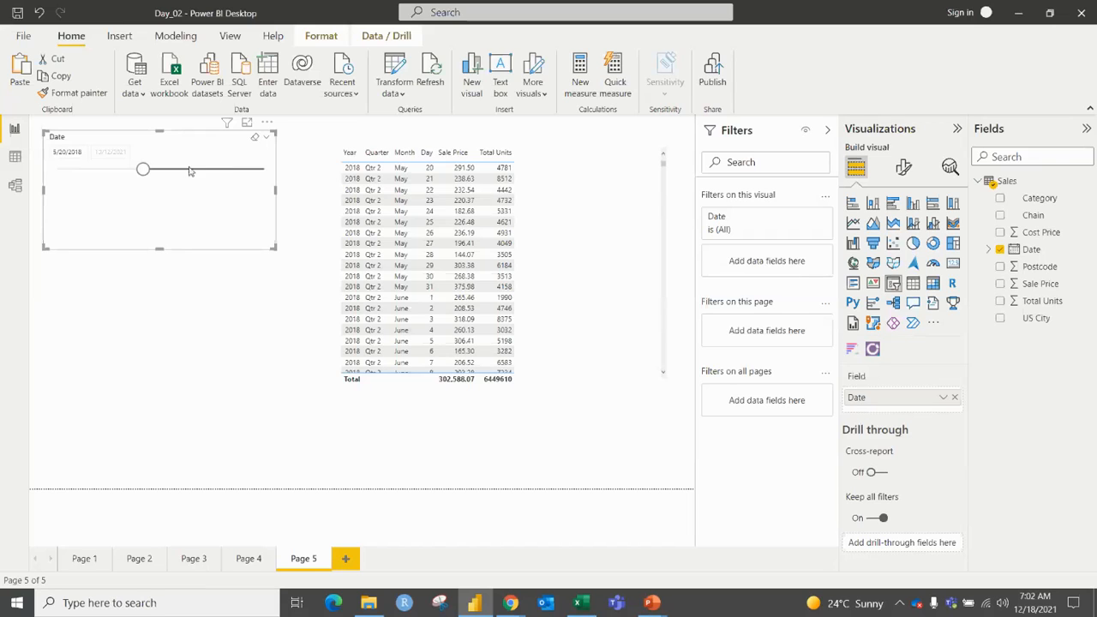
{"action": "left_click_drag", "start_coordinate": [146, 171], "coordinate": [95, 172]}
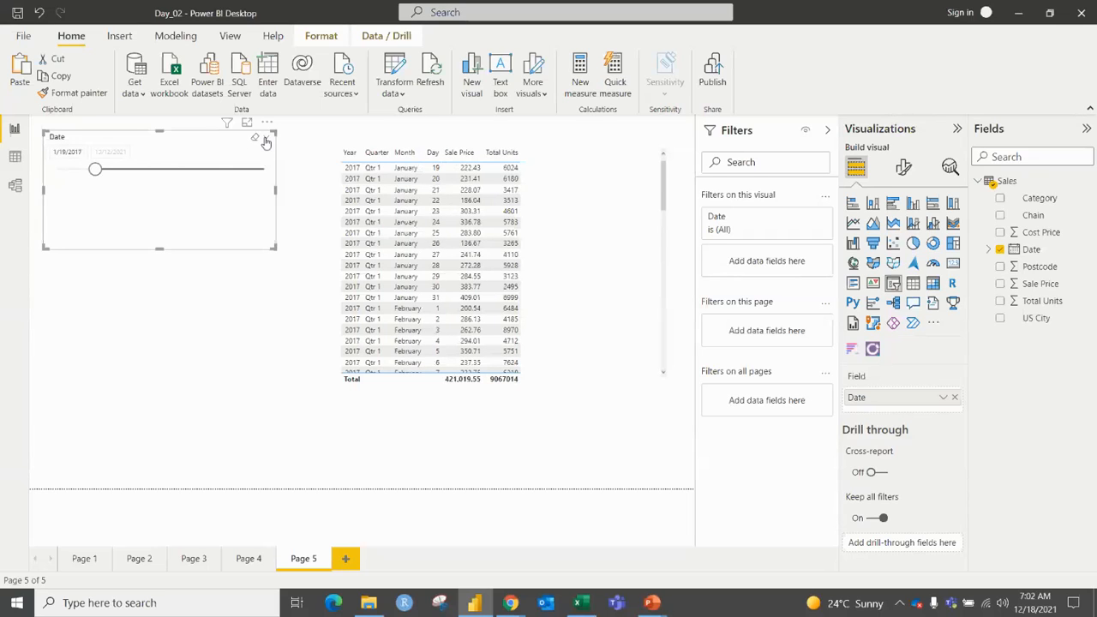
Step: Try the List and Dropdown styles on the Date slicer, browsing the dates in the dropdown
{"action": "left_click", "coordinate": [267, 140]}
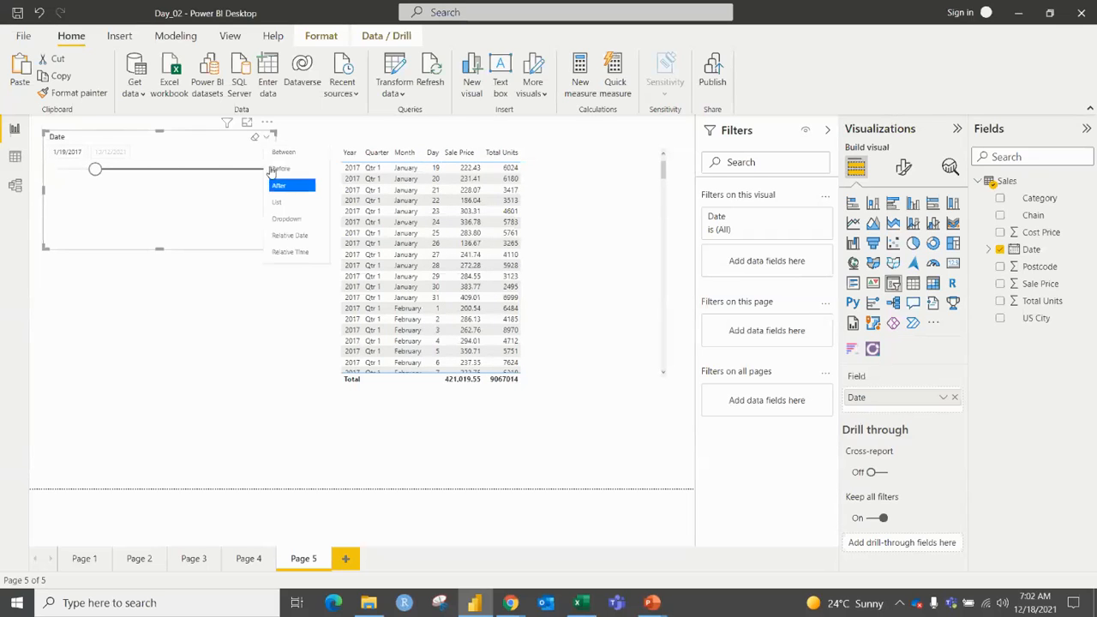
{"action": "left_click", "coordinate": [275, 206]}
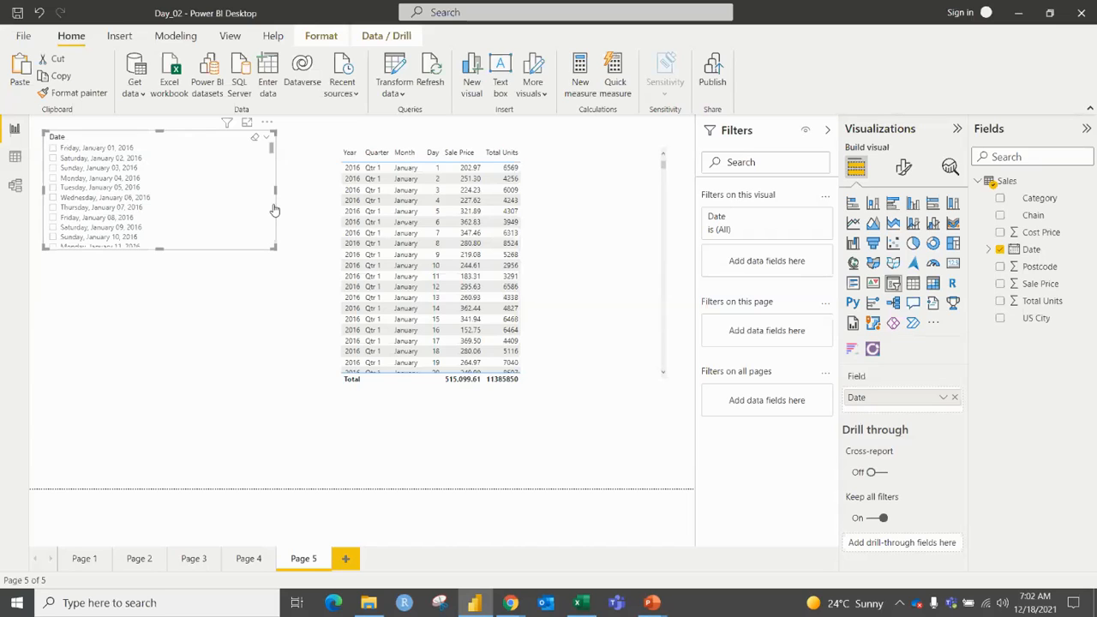
{"action": "left_click", "coordinate": [265, 143]}
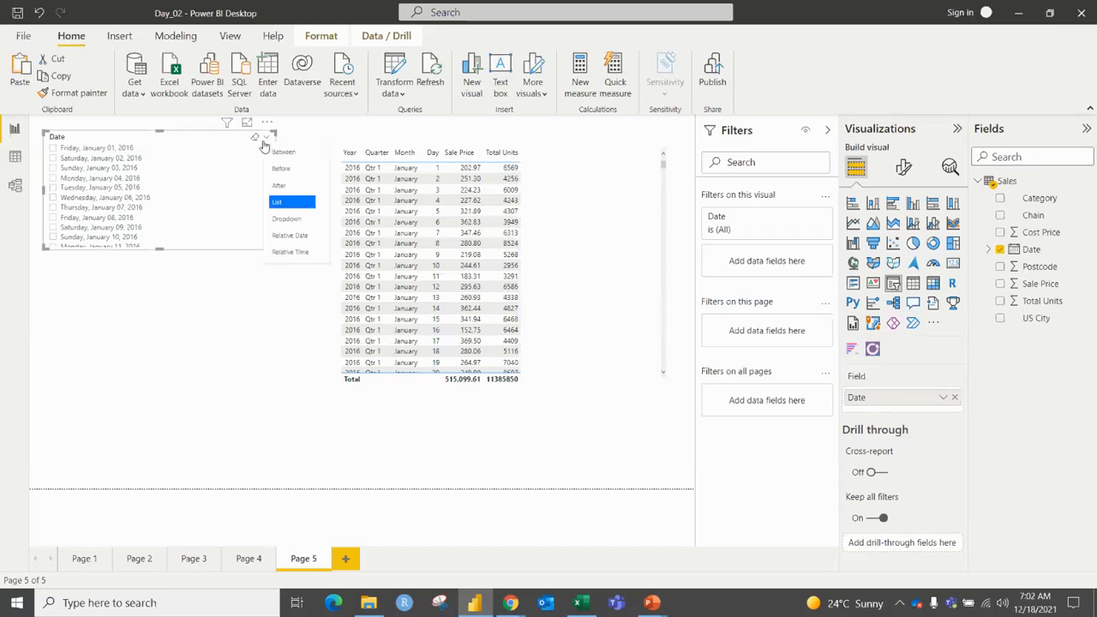
{"action": "left_click", "coordinate": [278, 221]}
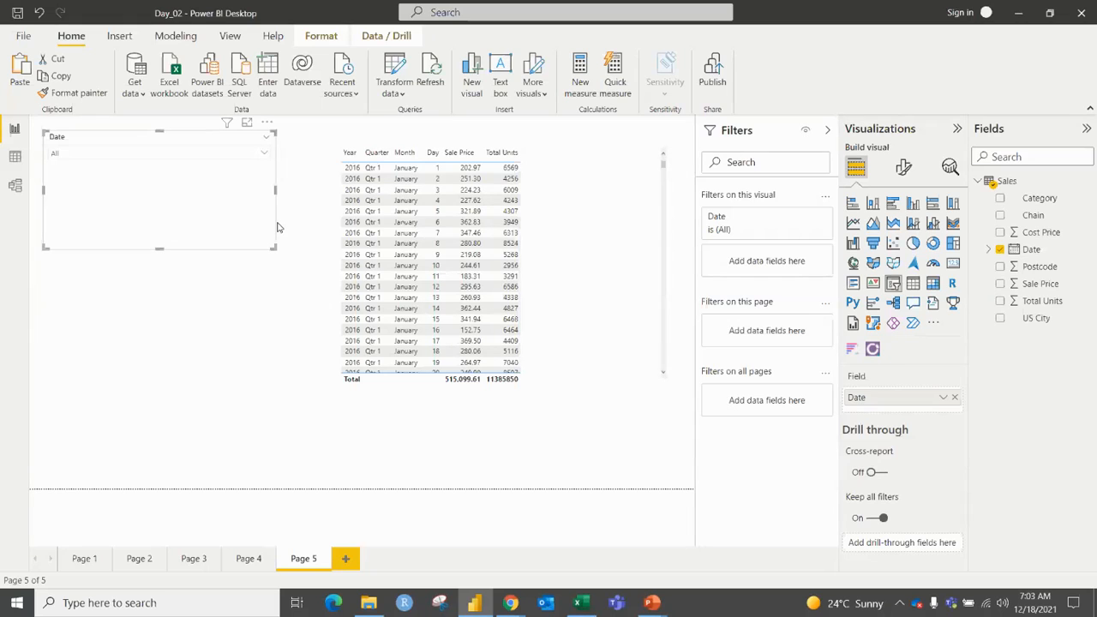
{"action": "left_click", "coordinate": [264, 153]}
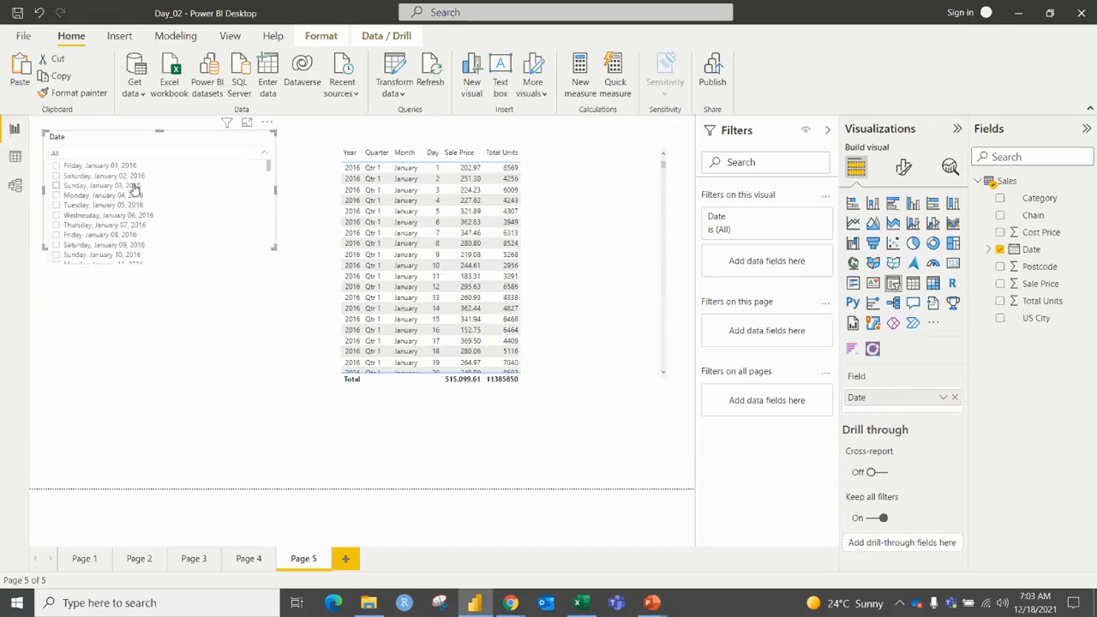
{"action": "scroll", "coordinate": [135, 189], "scroll_direction": "down", "scroll_amount": 5}
{"action": "scroll", "coordinate": [135, 189], "scroll_direction": "up", "scroll_amount": 5}
Step: Switch the Date slicer to Relative Date and filter the table to the last 1 Years
{"action": "left_click", "coordinate": [266, 140]}
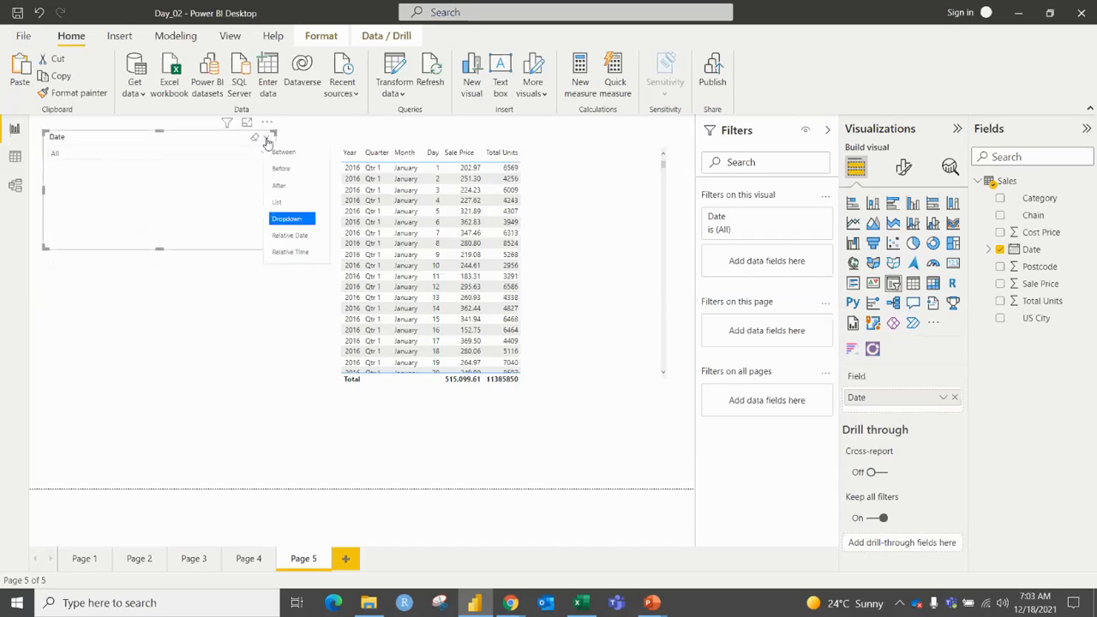
{"action": "left_click", "coordinate": [281, 236]}
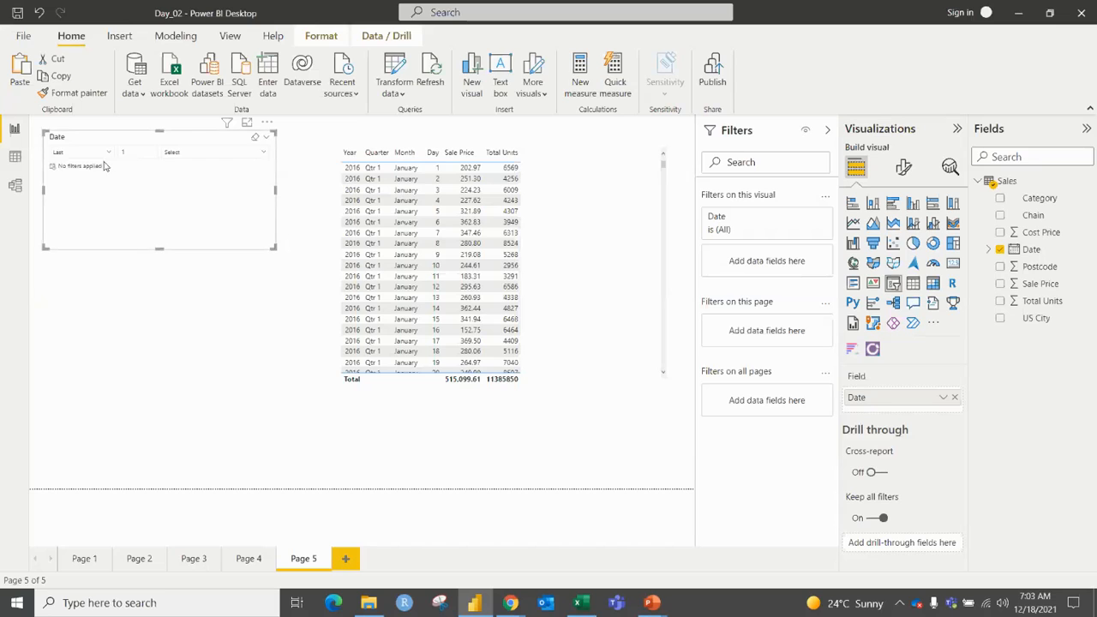
{"action": "left_click", "coordinate": [129, 152]}
{"action": "left_click", "coordinate": [174, 153]}
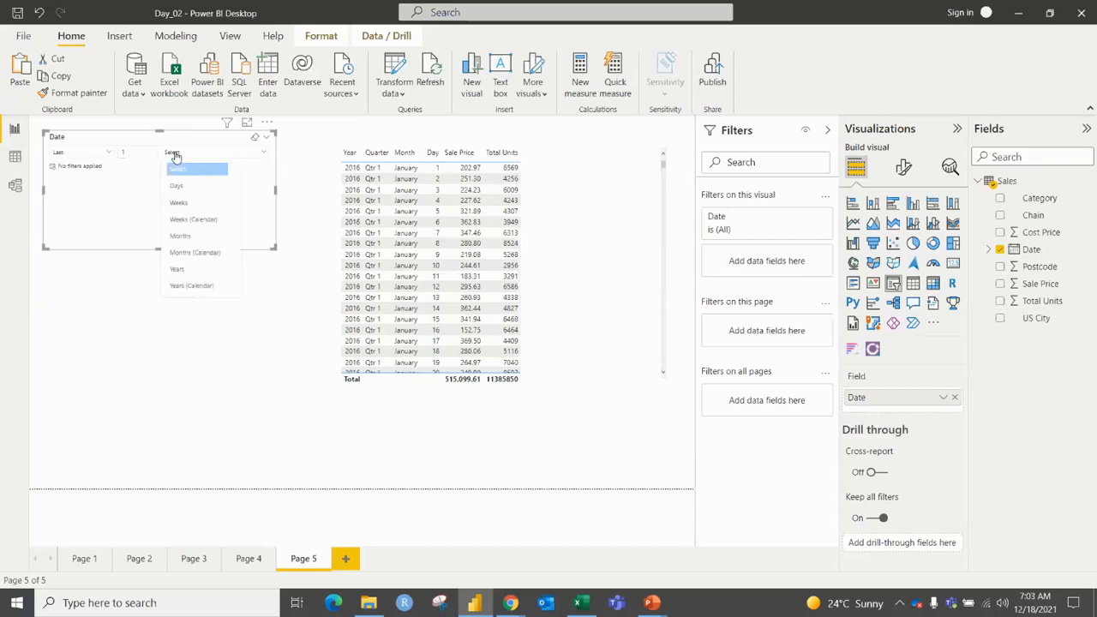
{"action": "left_click", "coordinate": [190, 257]}
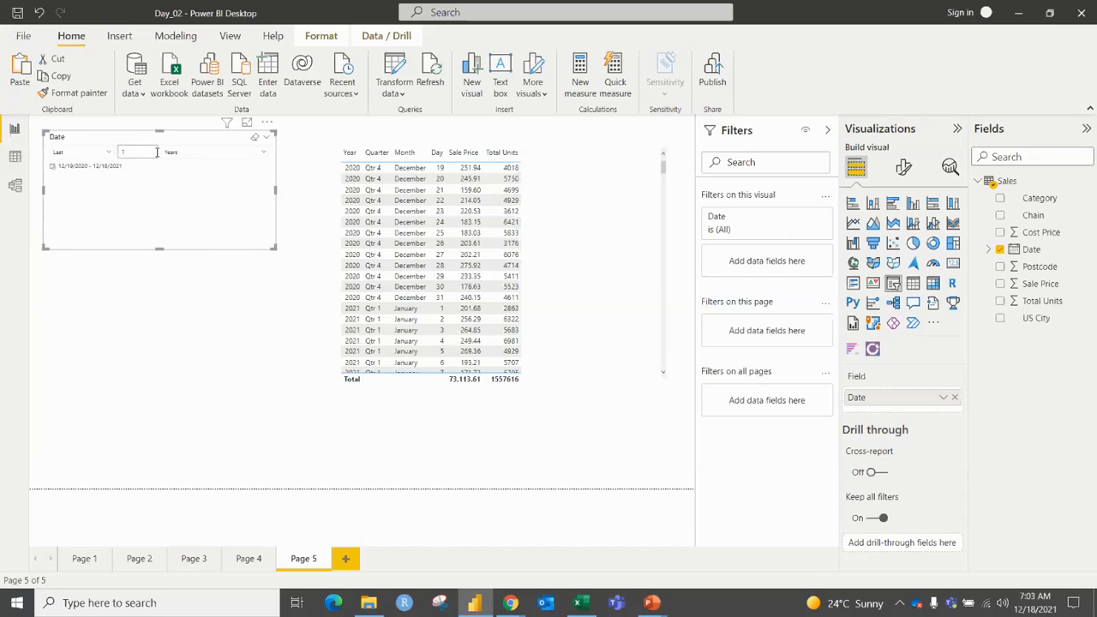
Step: Change the relative date filter to the last 20 Years and to the last 20 Months
{"action": "left_click_drag", "start_coordinate": [150, 152], "coordinate": [122, 151]}
{"action": "type", "text": "20"}
{"action": "left_click", "coordinate": [173, 153]}
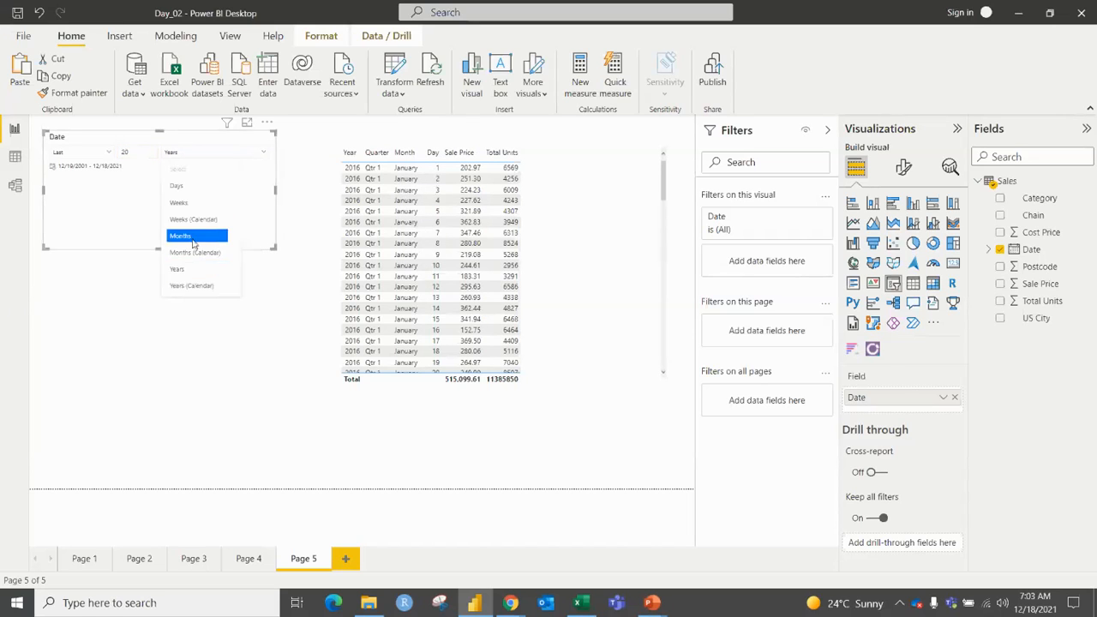
{"action": "left_click", "coordinate": [191, 237]}
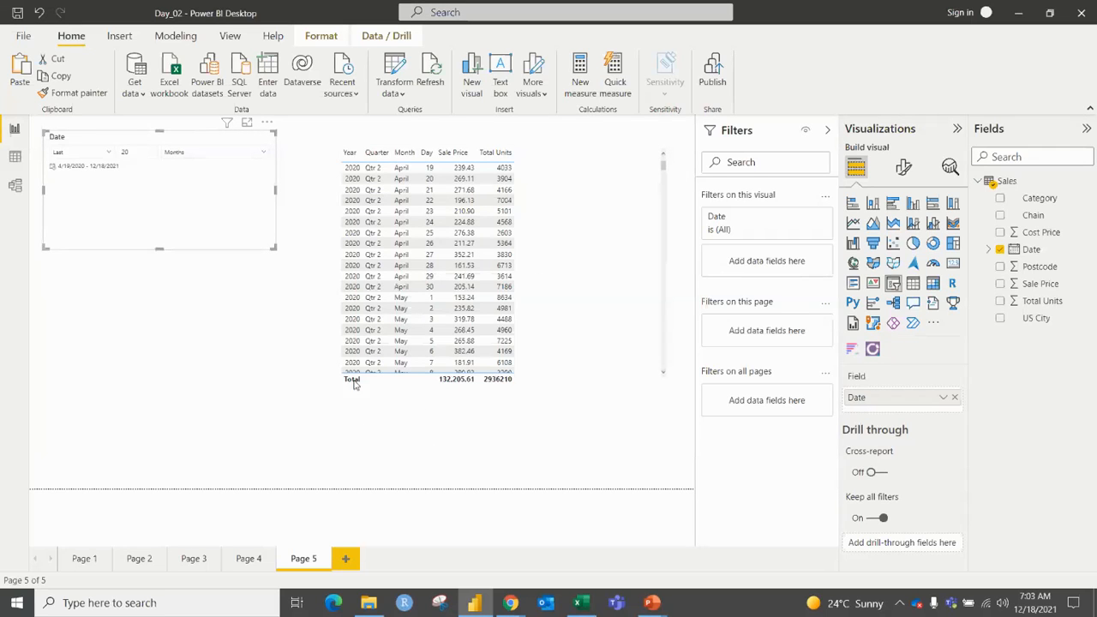
{"action": "left_click", "coordinate": [265, 350]}
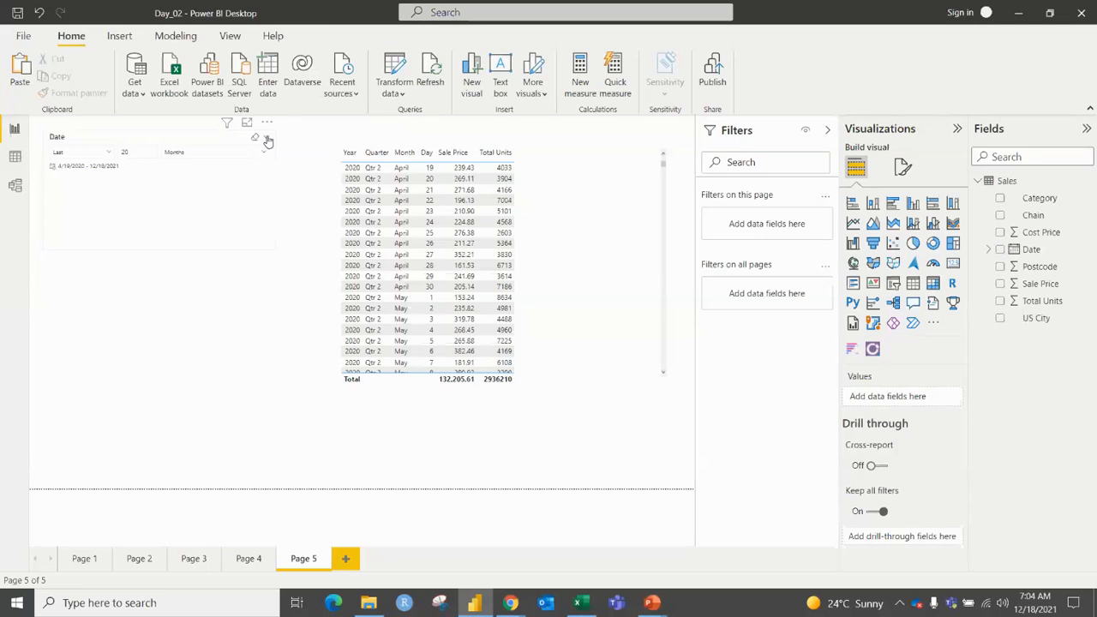
Step: Try the Relative Time style on the Date slicer, and return the slicer to Between
{"action": "left_click", "coordinate": [268, 142]}
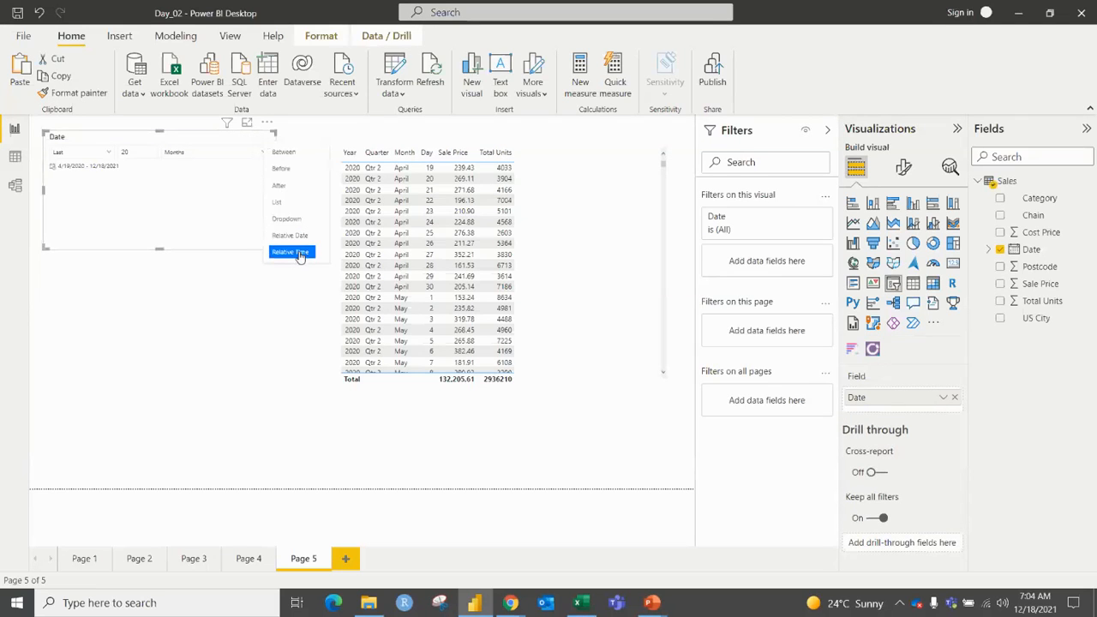
{"action": "left_click", "coordinate": [300, 252]}
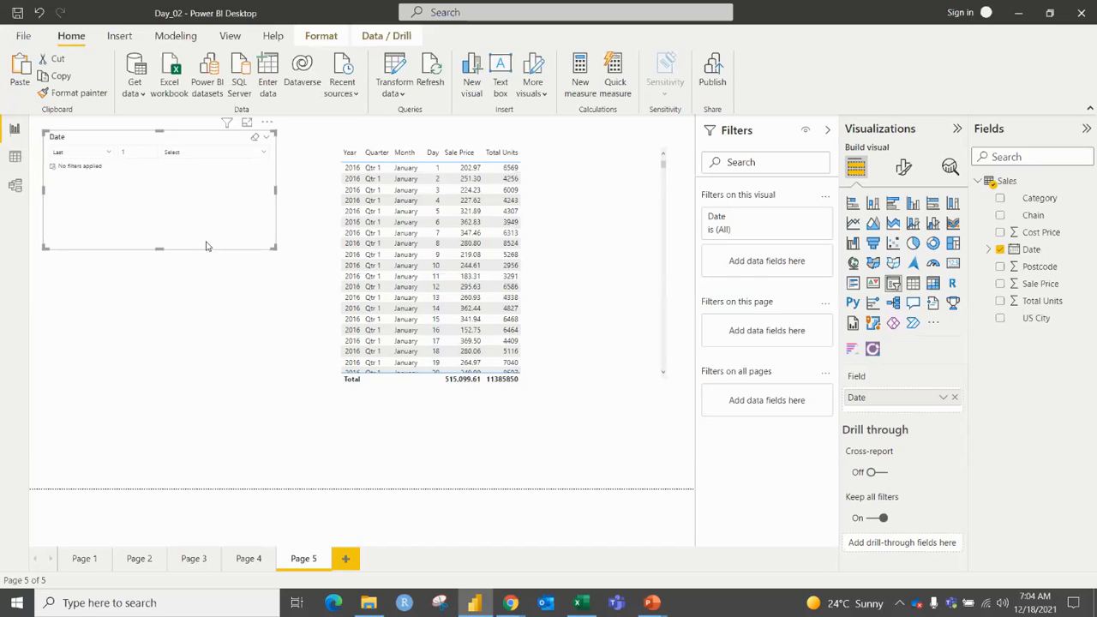
{"action": "left_click", "coordinate": [265, 143]}
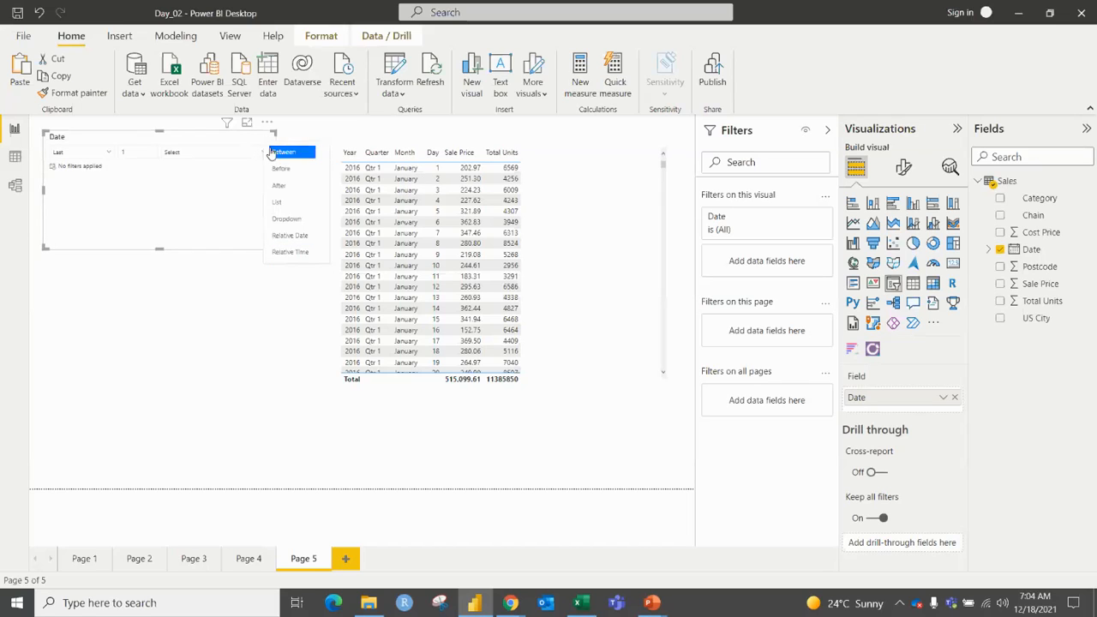
{"action": "left_click", "coordinate": [272, 152]}
{"action": "left_click", "coordinate": [267, 142]}
{"action": "left_click", "coordinate": [283, 156]}
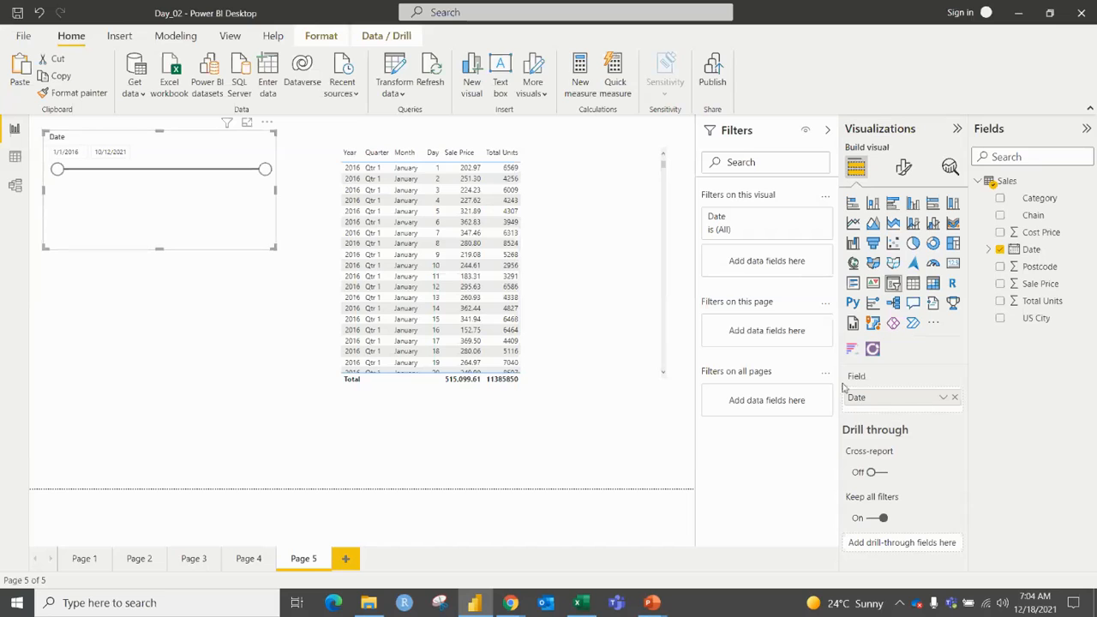
Step: Change the slicer's Date field to Date Hierarchy
{"action": "left_click", "coordinate": [944, 399]}
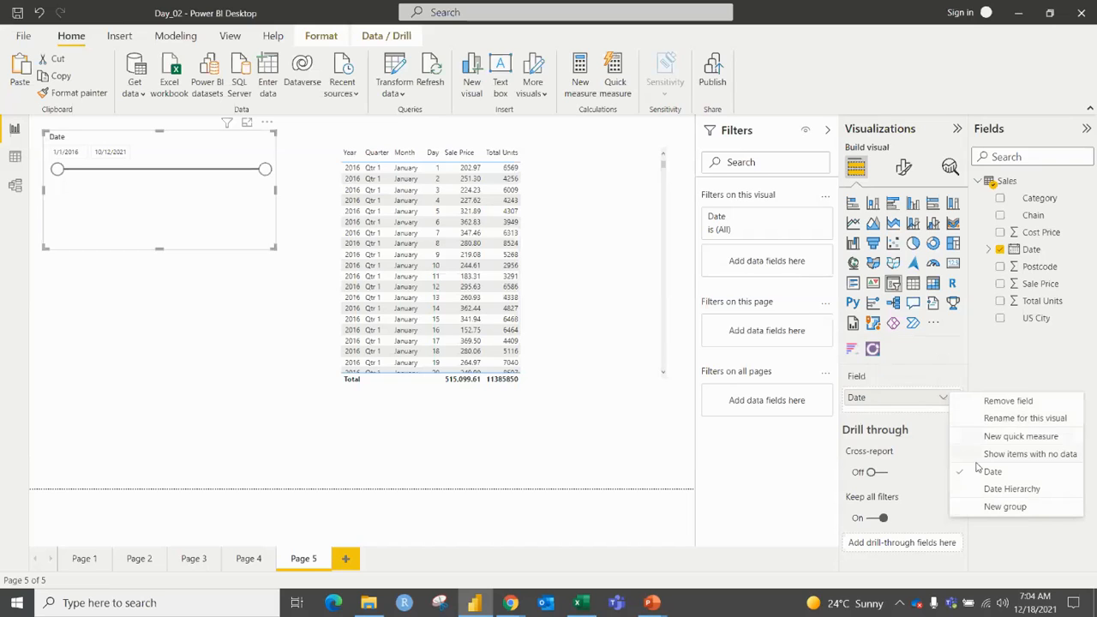
{"action": "left_click", "coordinate": [982, 494]}
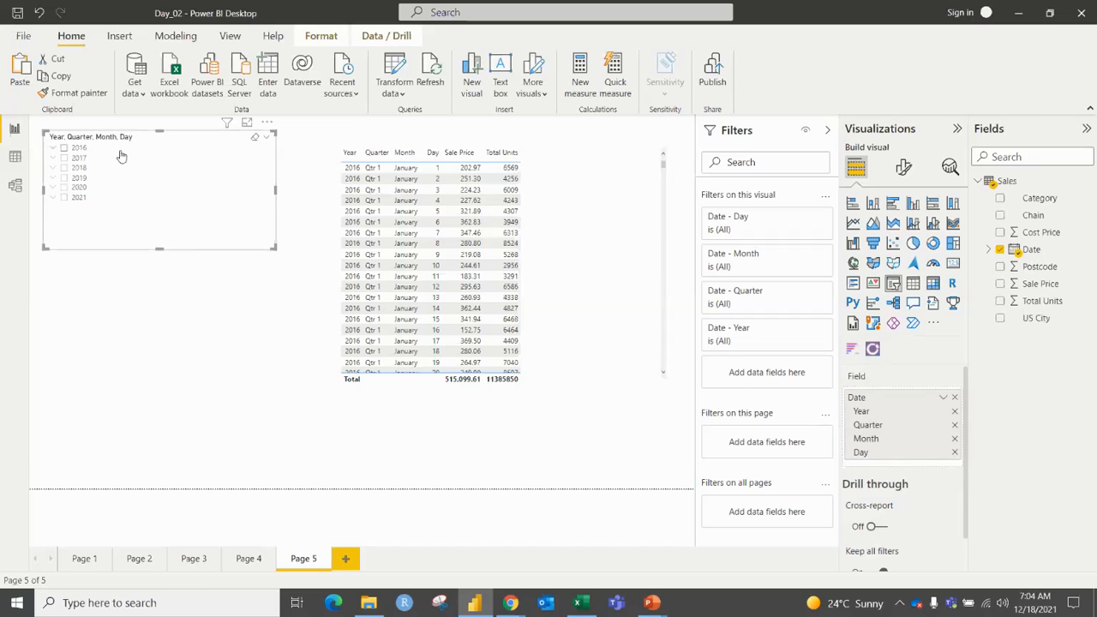
Step: Test the hierarchy slicer by expanding and collapsing the levels under 2016 and filtering the table by 2017
{"action": "left_click", "coordinate": [53, 150]}
{"action": "left_click", "coordinate": [62, 162]}
{"action": "left_click", "coordinate": [74, 168]}
{"action": "left_click", "coordinate": [74, 168]}
{"action": "left_click", "coordinate": [63, 158]}
{"action": "left_click", "coordinate": [53, 148]}
{"action": "left_click", "coordinate": [63, 158]}
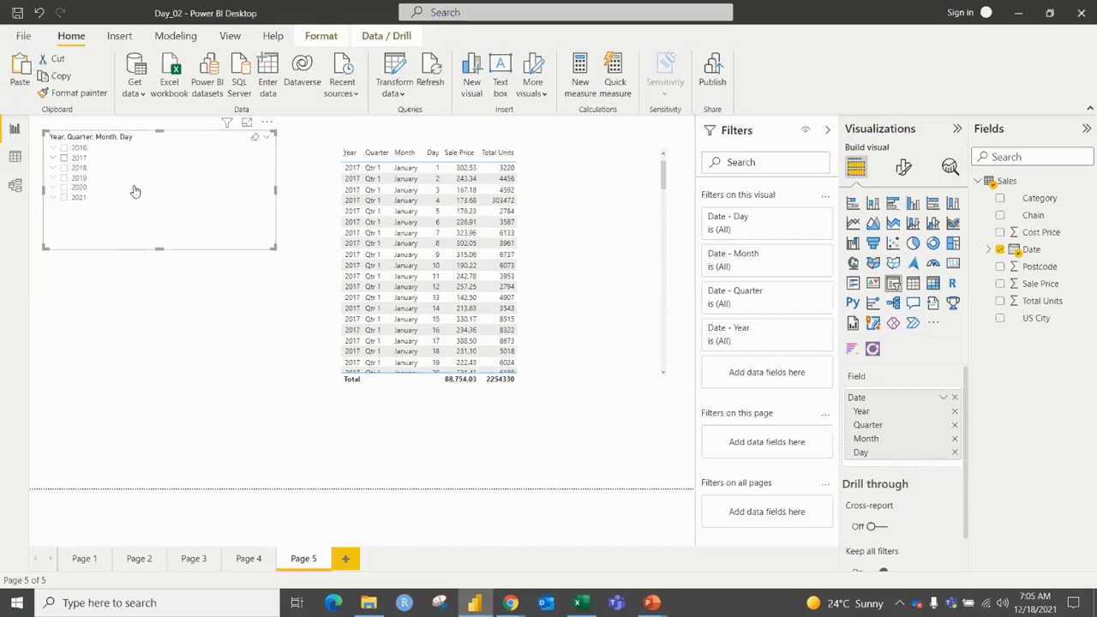
{"action": "left_click", "coordinate": [904, 167]}
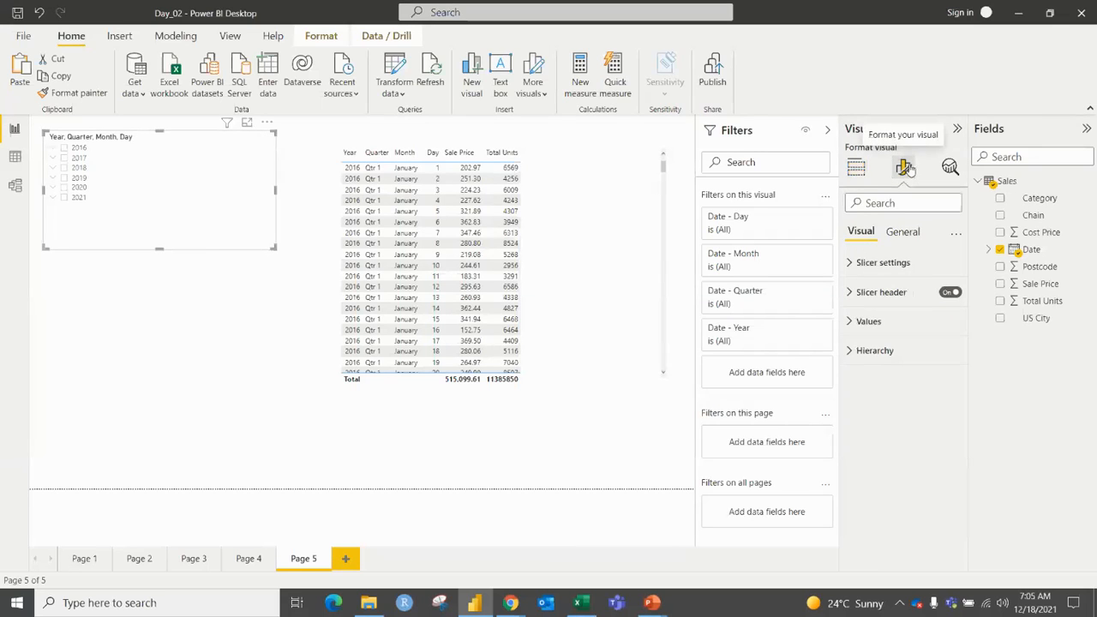
{"action": "left_click", "coordinate": [867, 266]}
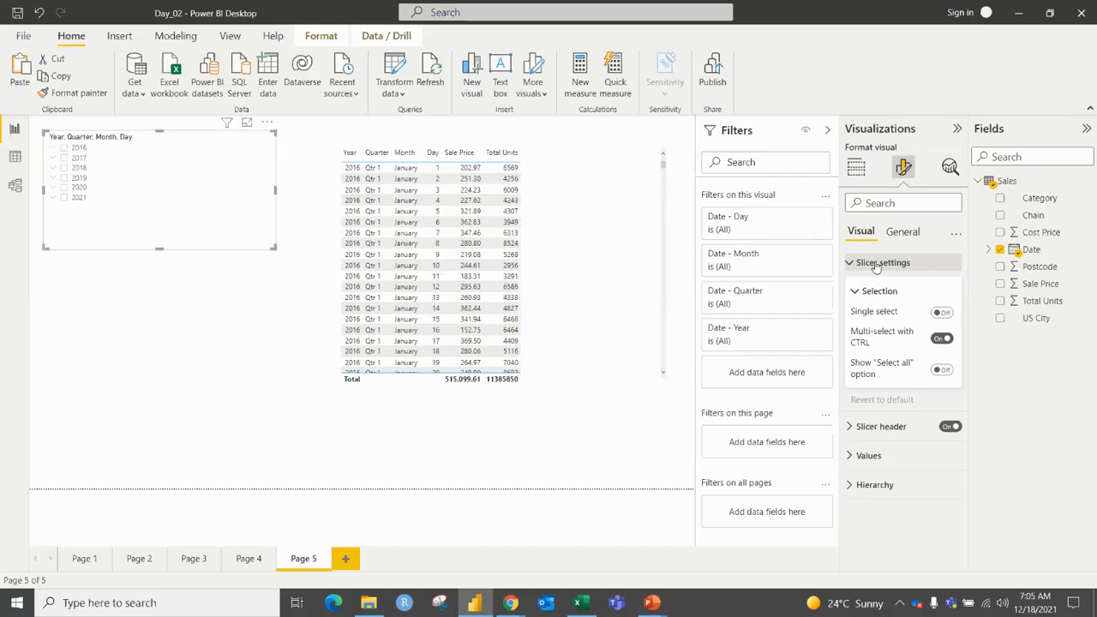
{"action": "left_click", "coordinate": [857, 169]}
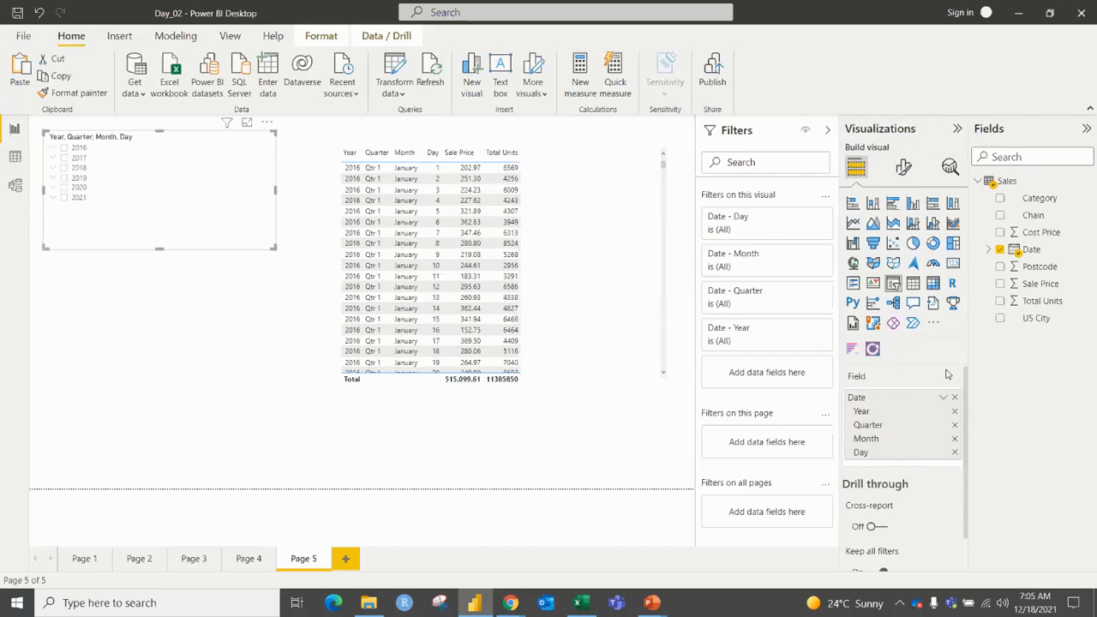
Step: Remove the Day, Month and Quarter levels from the slicer, keeping only Year
{"action": "left_click", "coordinate": [955, 453]}
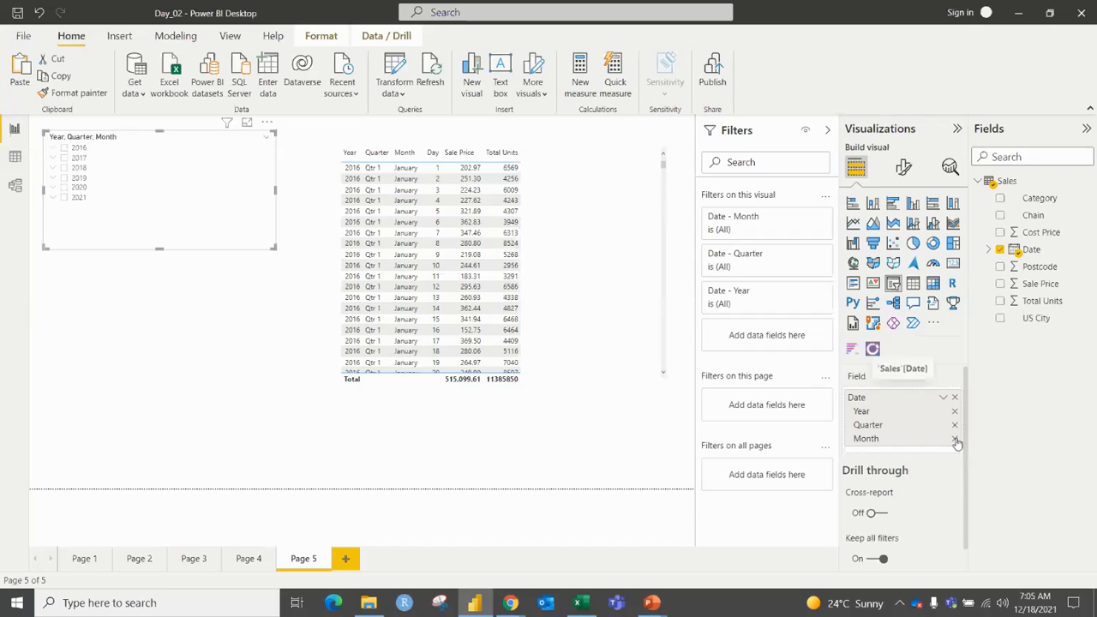
{"action": "left_click", "coordinate": [955, 439]}
{"action": "left_click", "coordinate": [955, 425]}
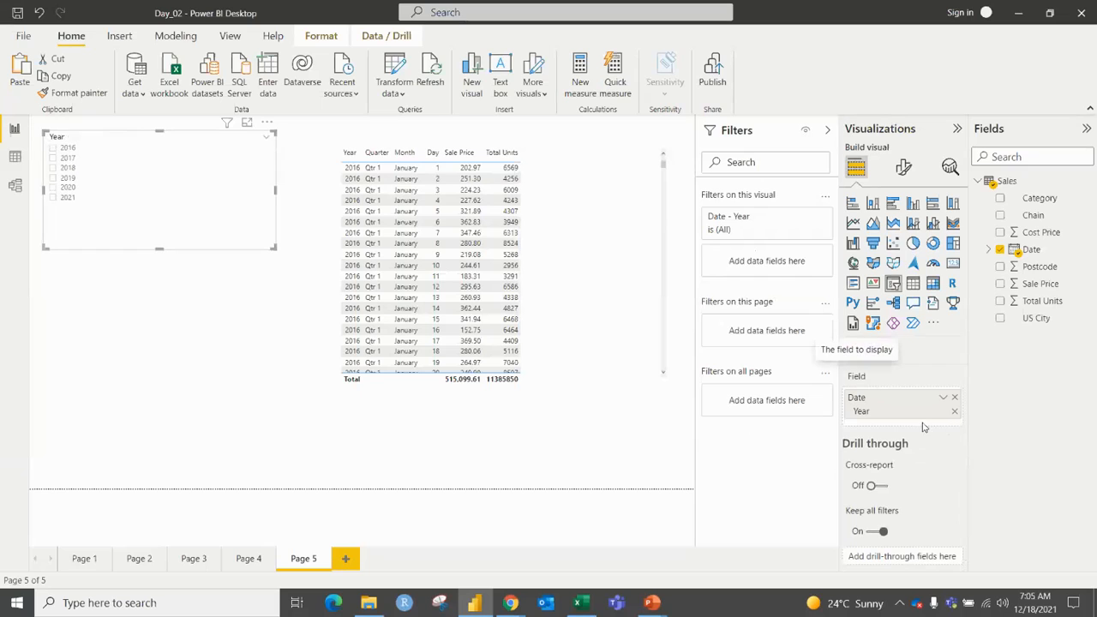
Step: Set the Year slicer's orientation to Horizontal, and reshape it into one wide, low row of year tiles
{"action": "left_click", "coordinate": [904, 166]}
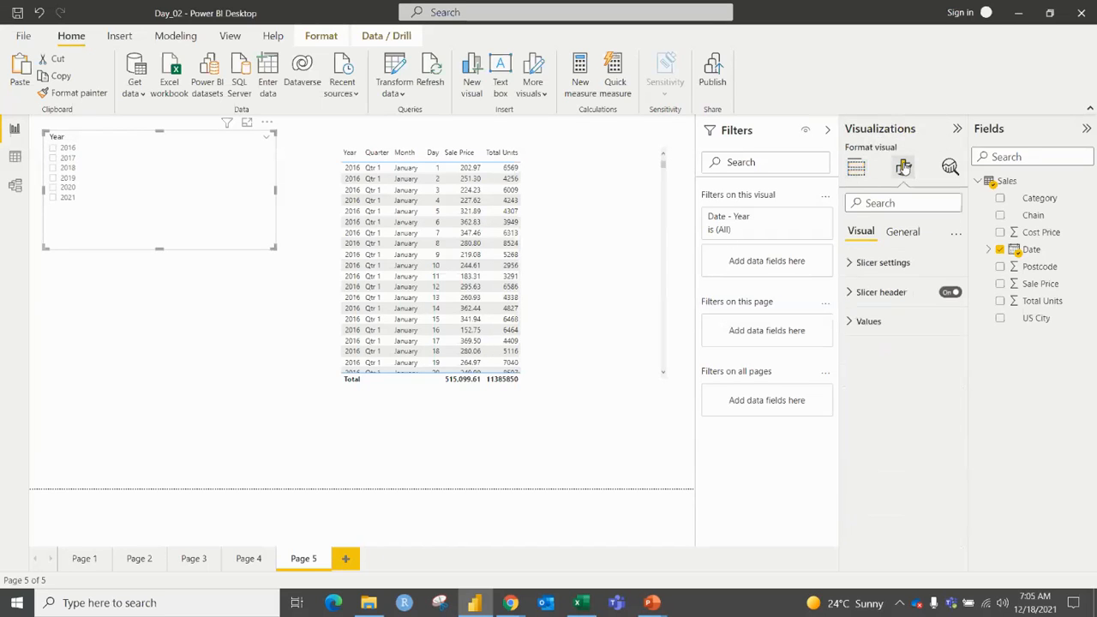
{"action": "left_click", "coordinate": [871, 265]}
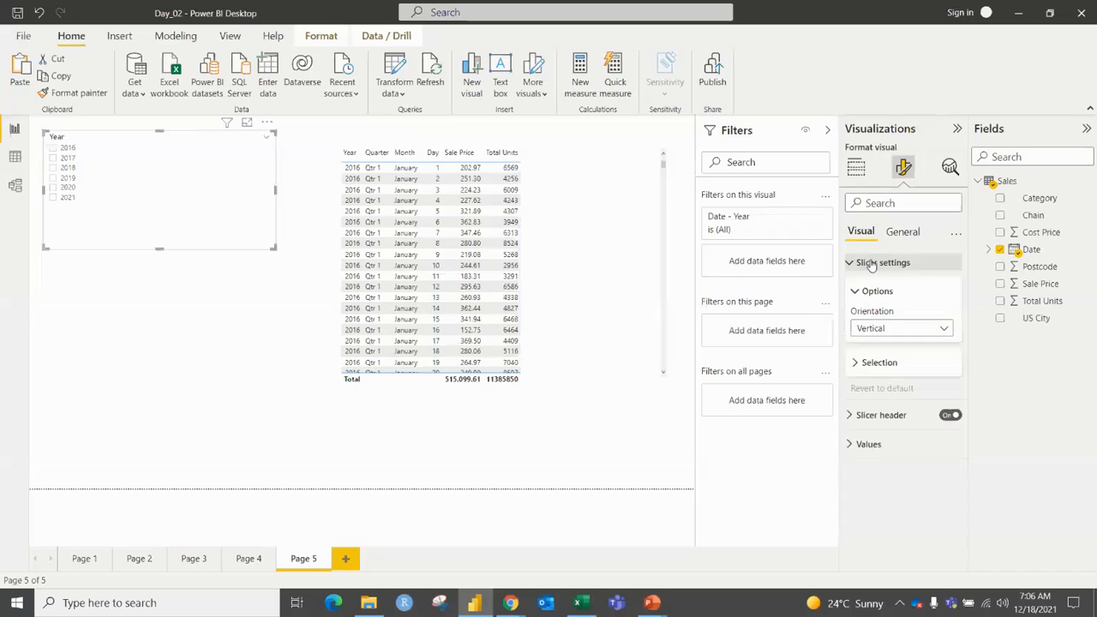
{"action": "left_click", "coordinate": [876, 330]}
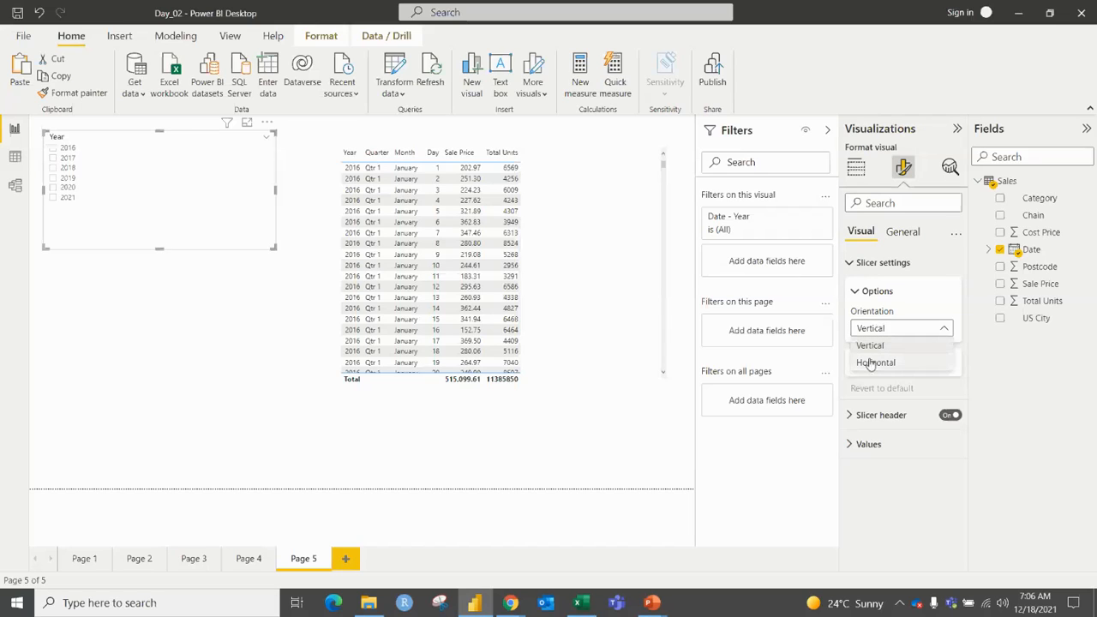
{"action": "left_click", "coordinate": [870, 363]}
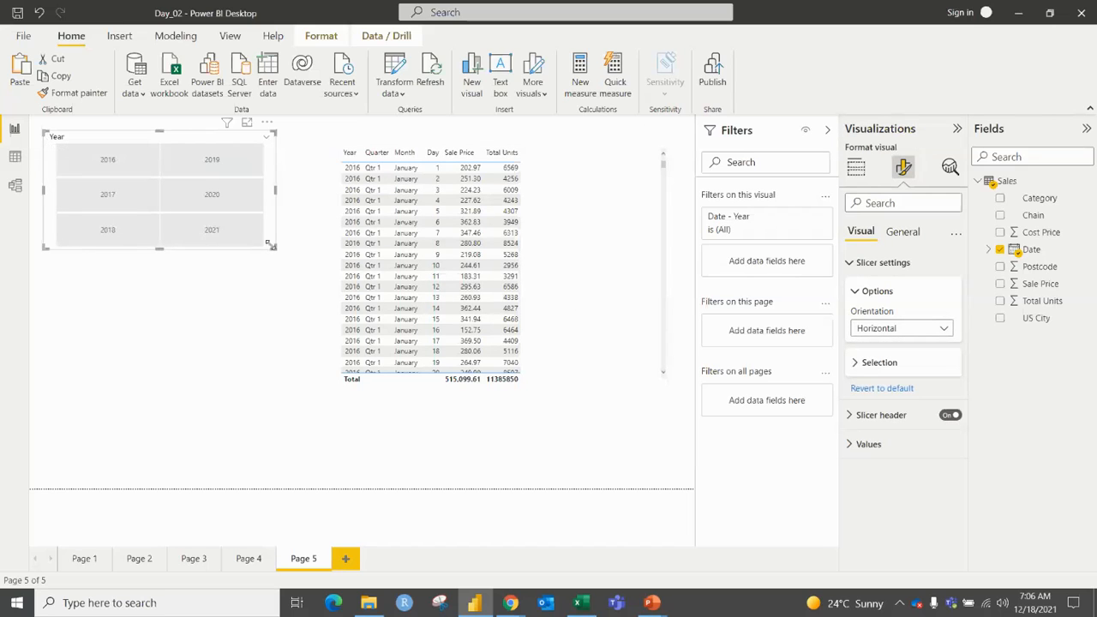
{"action": "left_click_drag", "start_coordinate": [280, 248], "coordinate": [386, 169]}
{"action": "left_click_drag", "start_coordinate": [202, 135], "coordinate": [199, 149]}
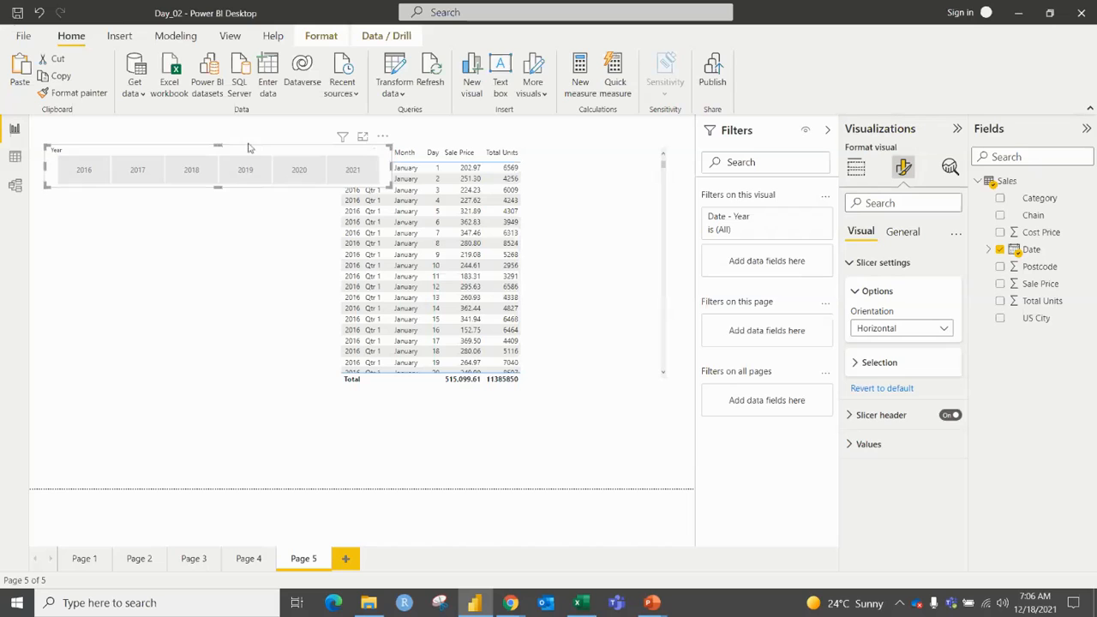
Step: Move the Year slicer up the page and test it by filtering the sales table by 2018, 2020, 2017 and 2019
{"action": "left_click_drag", "start_coordinate": [240, 150], "coordinate": [235, 130]}
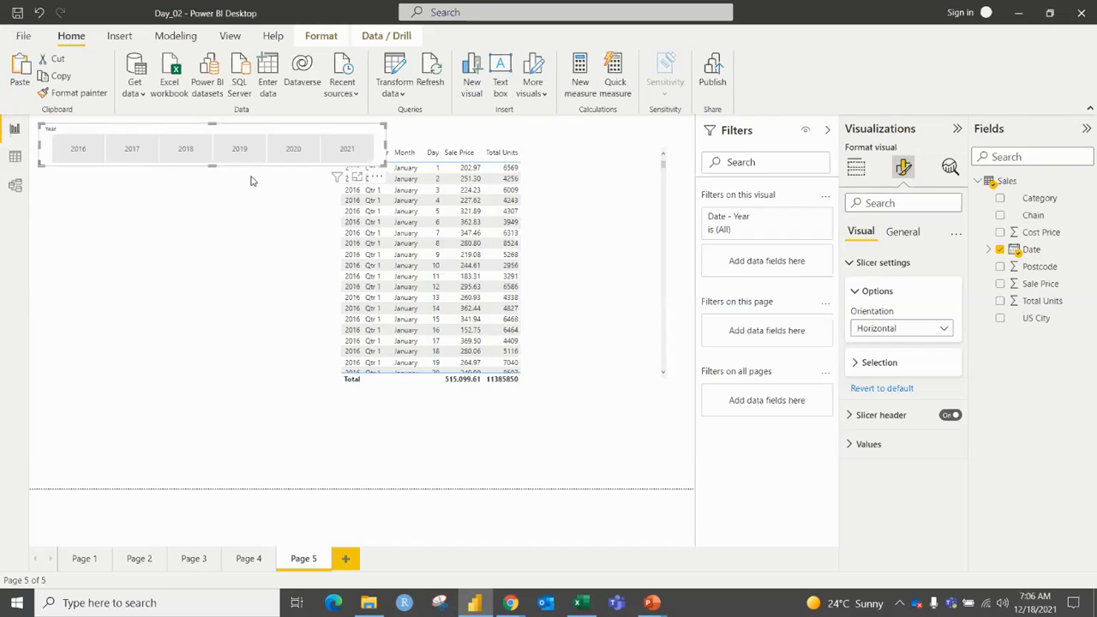
{"action": "left_click", "coordinate": [167, 151]}
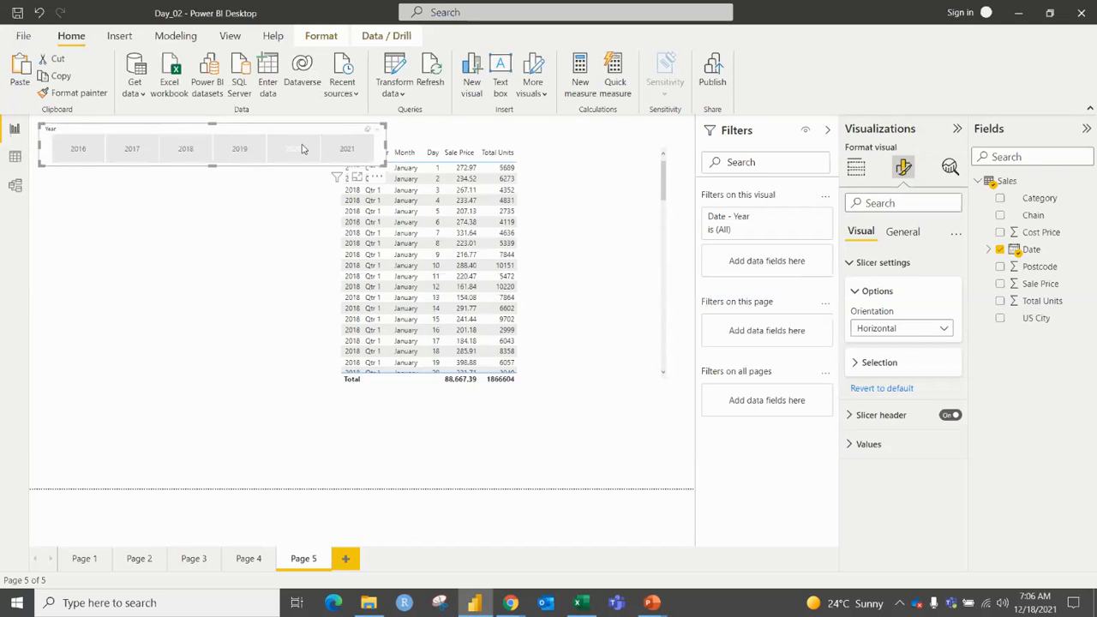
{"action": "left_click", "coordinate": [302, 149]}
{"action": "left_click", "coordinate": [138, 151]}
{"action": "left_click", "coordinate": [134, 150]}
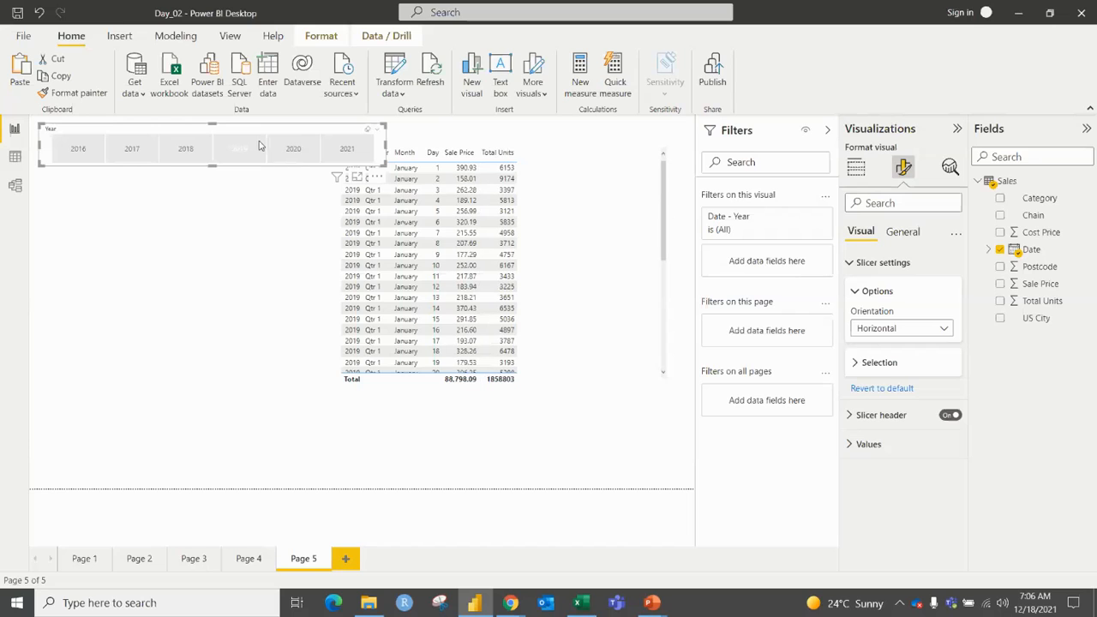
{"action": "left_click", "coordinate": [244, 152]}
{"action": "left_click", "coordinate": [224, 156]}
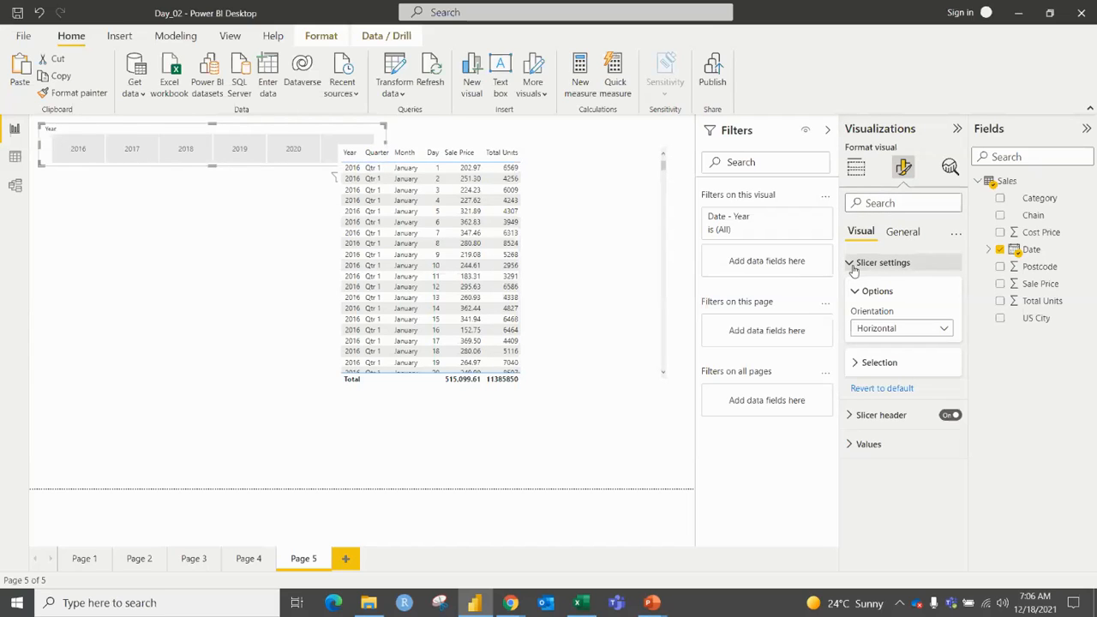
Step: Add the "Select all" option to the Year slicer, and test it by selecting and clearing all years
{"action": "left_click", "coordinate": [864, 365]}
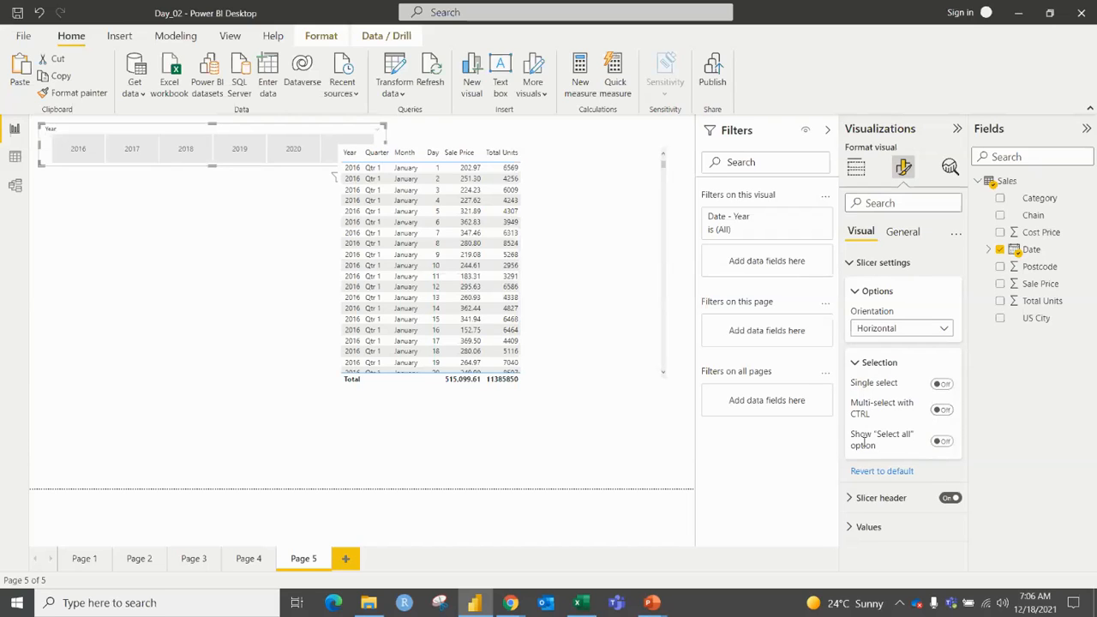
{"action": "left_click", "coordinate": [941, 441]}
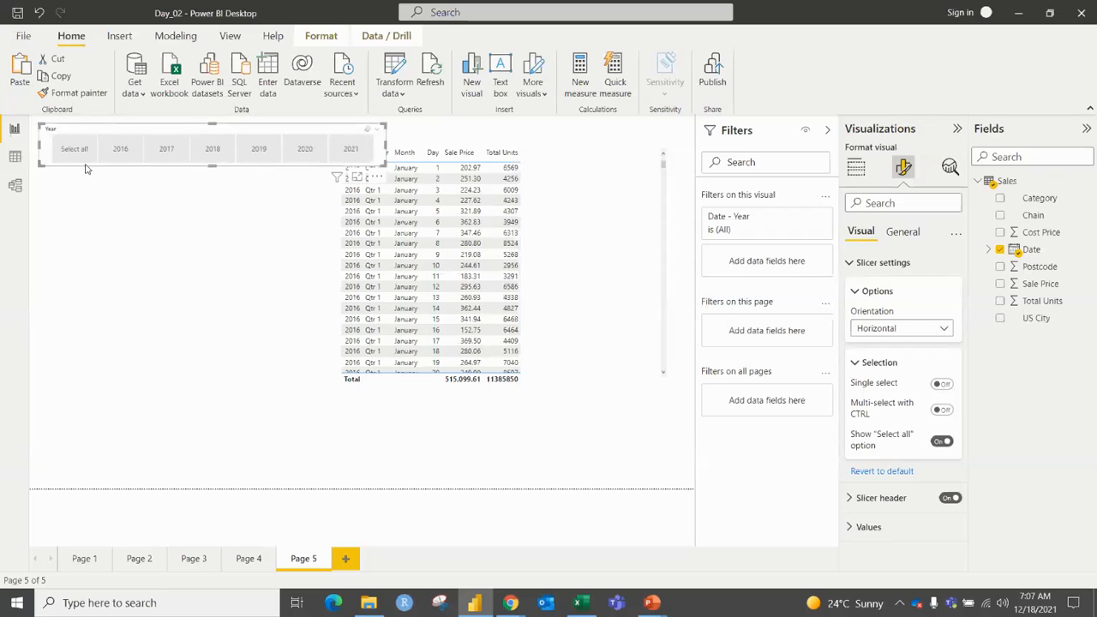
{"action": "left_click", "coordinate": [75, 154]}
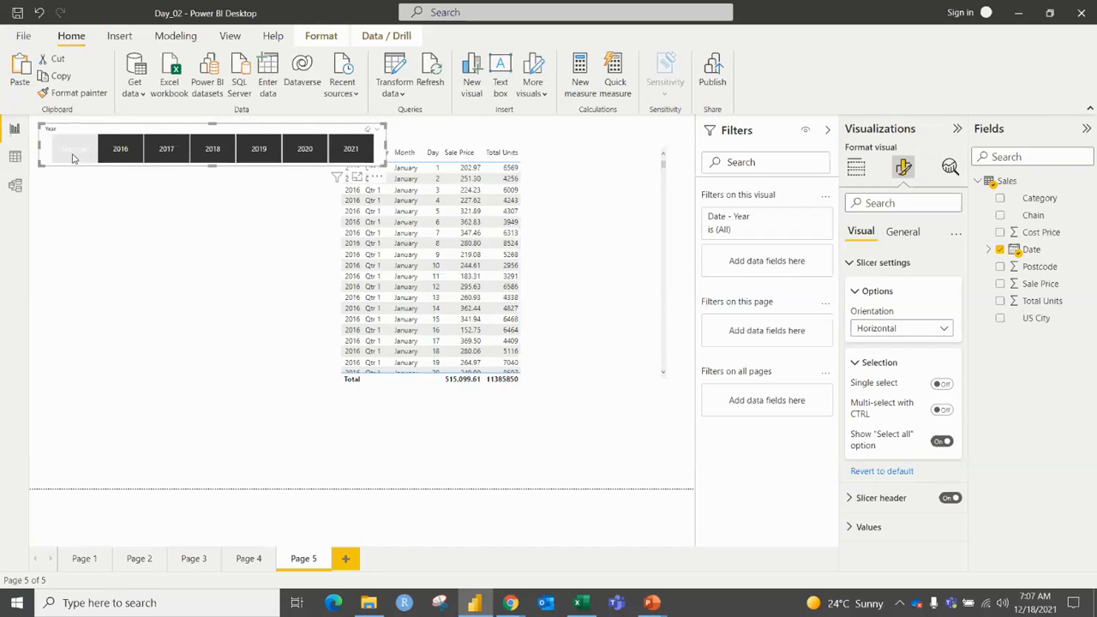
{"action": "left_click", "coordinate": [74, 155]}
{"action": "left_click", "coordinate": [84, 200]}
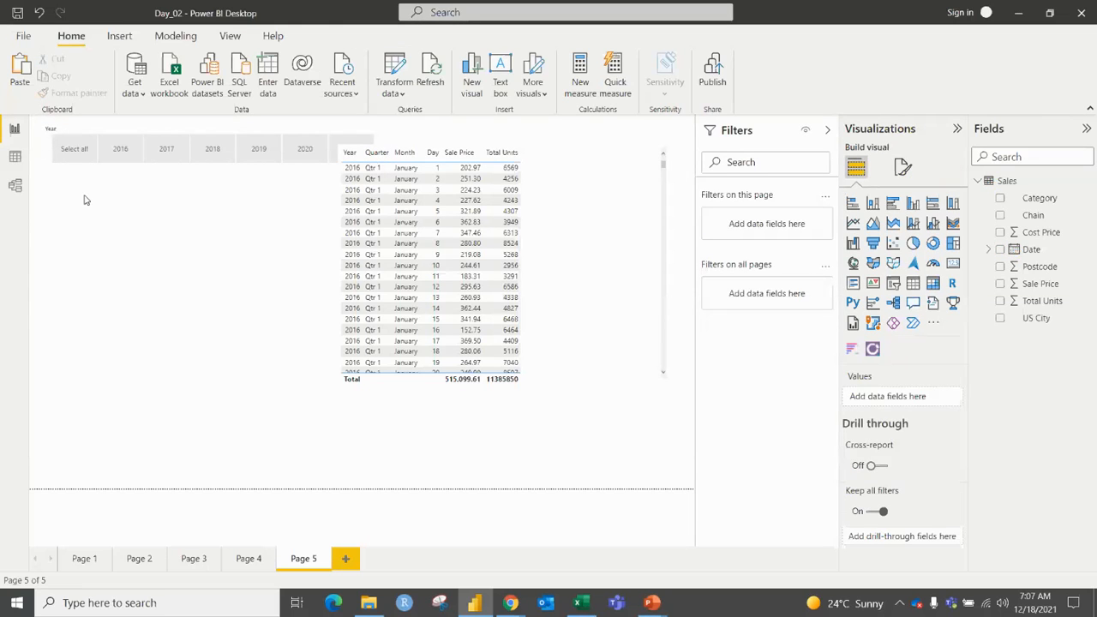
Step: Sort the sales table by Day, narrow it, and move it clear of the slightly lowered Year slicer
{"action": "left_click", "coordinate": [180, 135]}
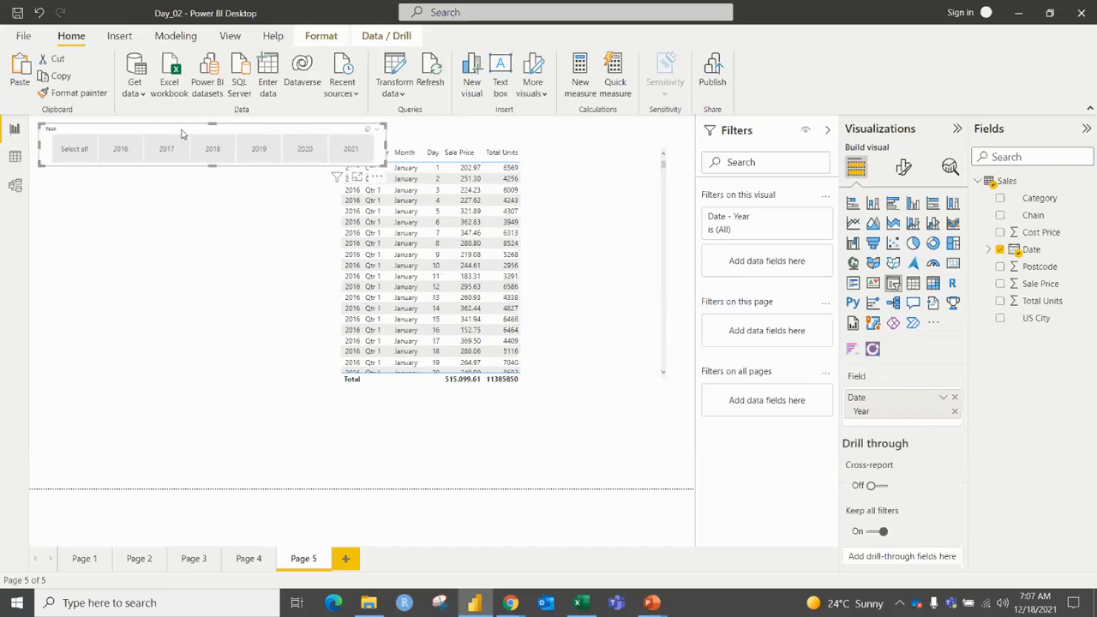
{"action": "left_click_drag", "start_coordinate": [181, 135], "coordinate": [180, 167]}
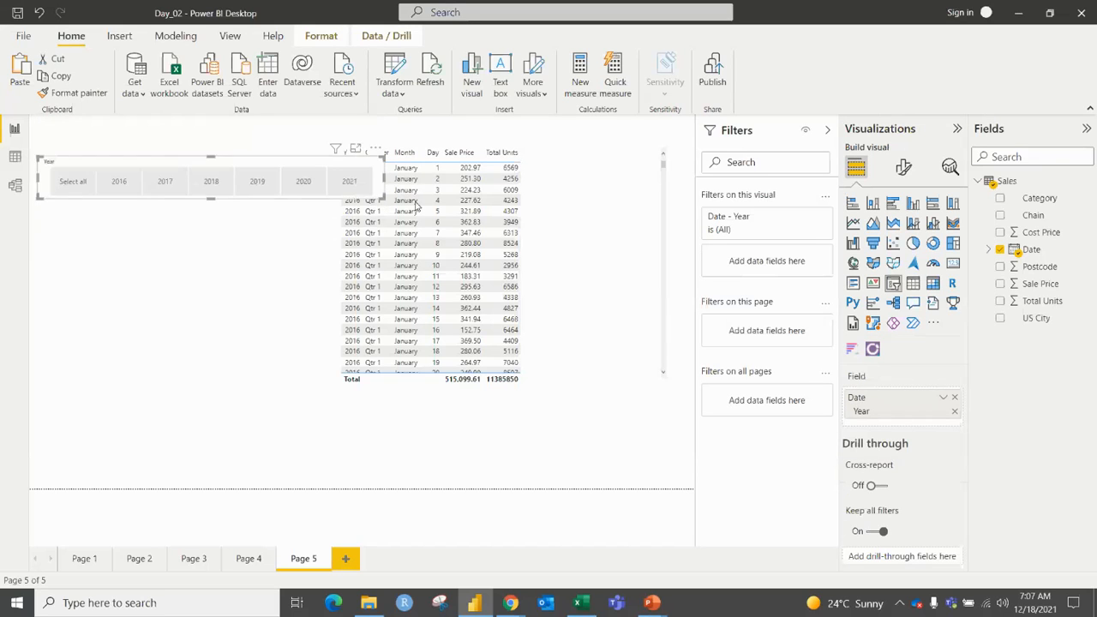
{"action": "left_click", "coordinate": [433, 154]}
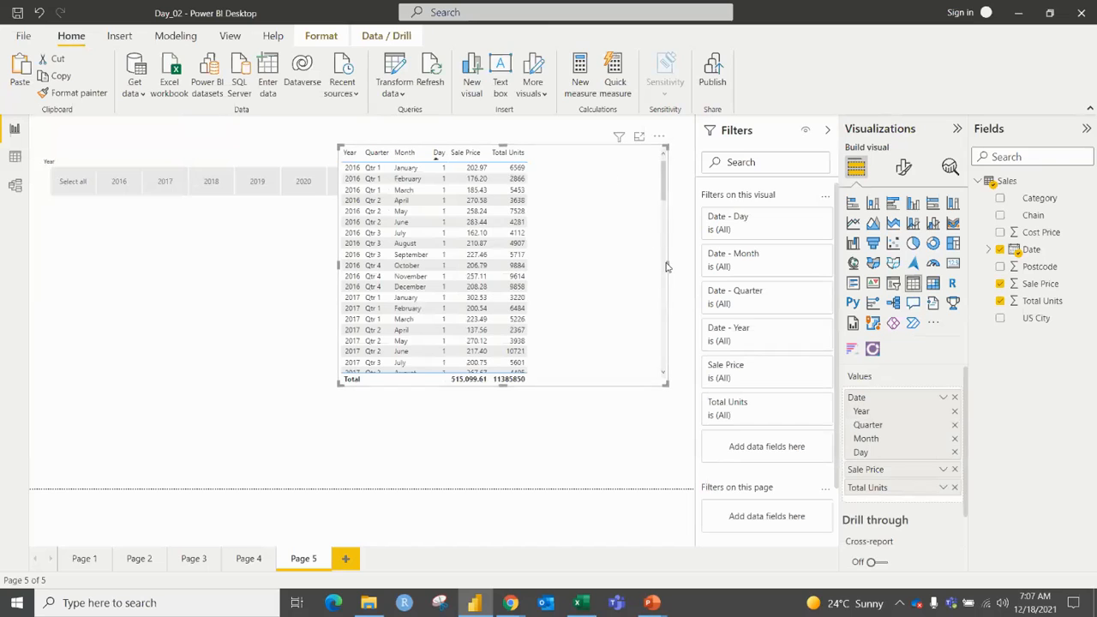
{"action": "left_click_drag", "start_coordinate": [666, 266], "coordinate": [558, 265]}
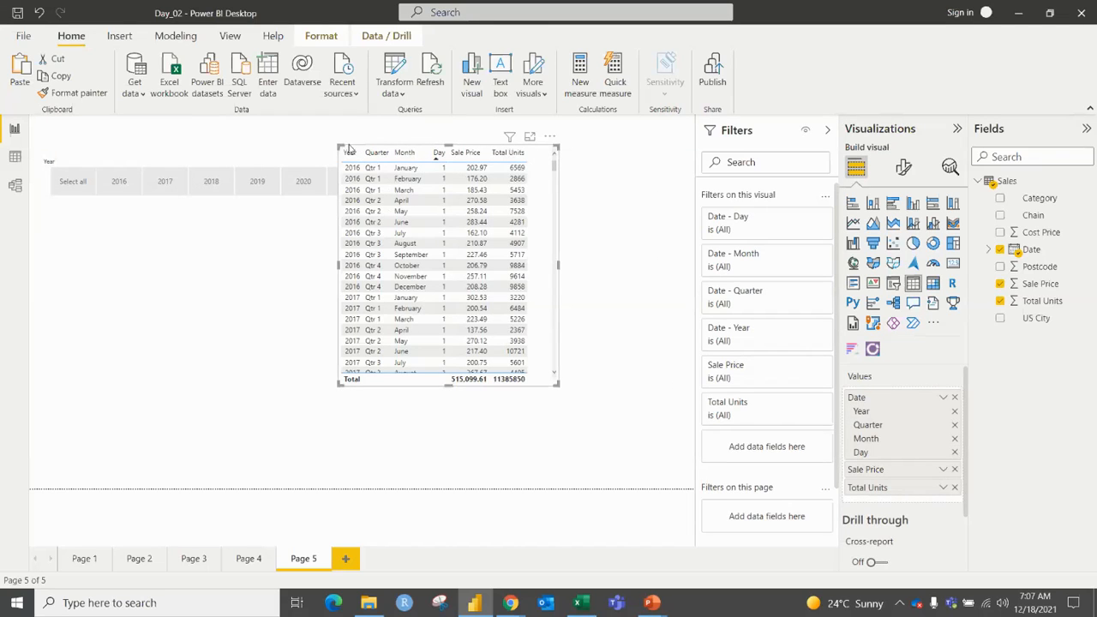
{"action": "left_click_drag", "start_coordinate": [349, 149], "coordinate": [485, 161]}
{"action": "left_click", "coordinate": [127, 155]}
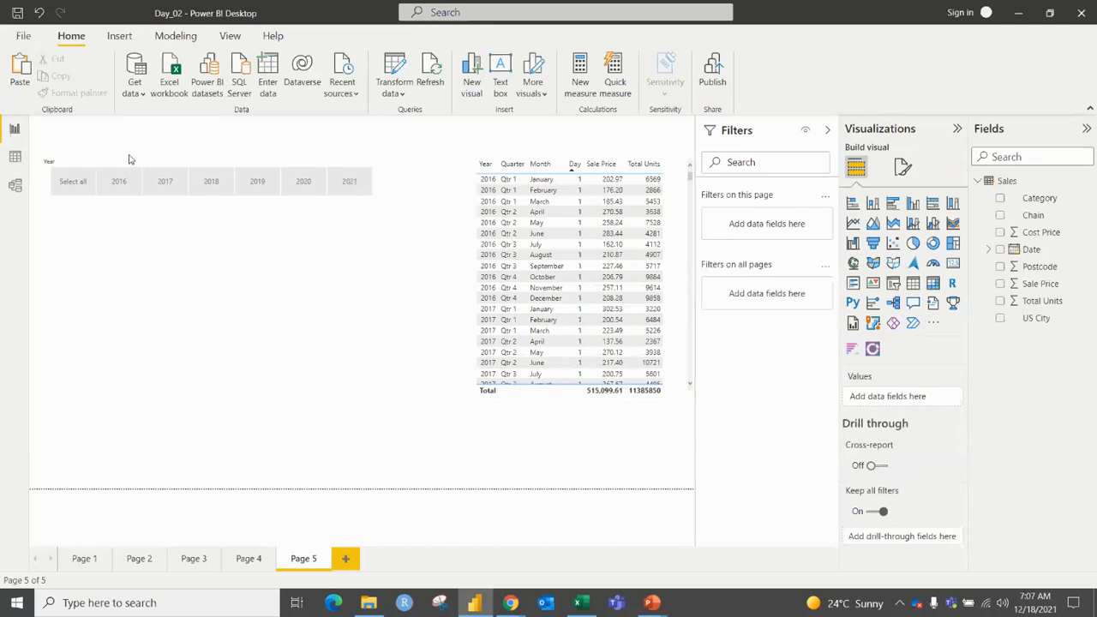
Step: Give the Year slicer a bright blue background with 30% transparency
{"action": "left_click", "coordinate": [163, 163]}
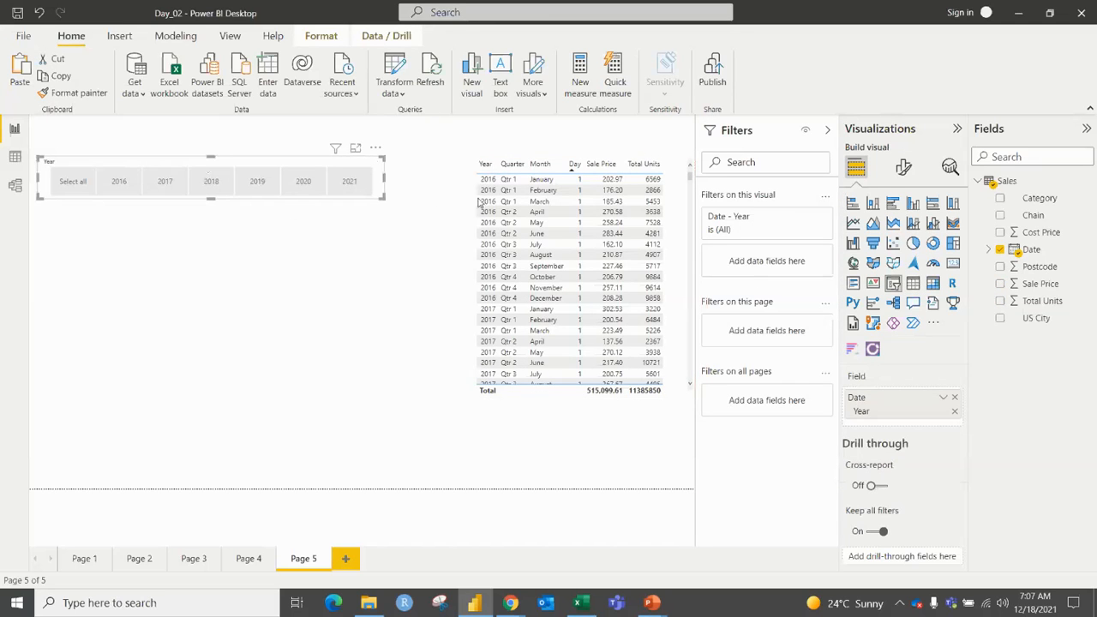
{"action": "left_click", "coordinate": [903, 167]}
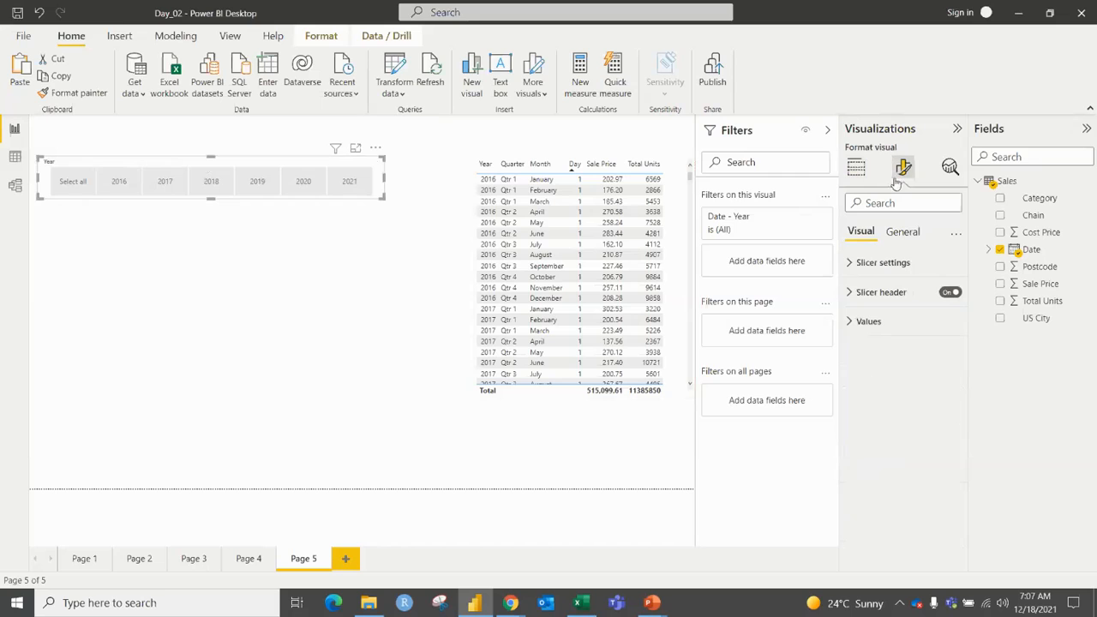
{"action": "left_click", "coordinate": [900, 234]}
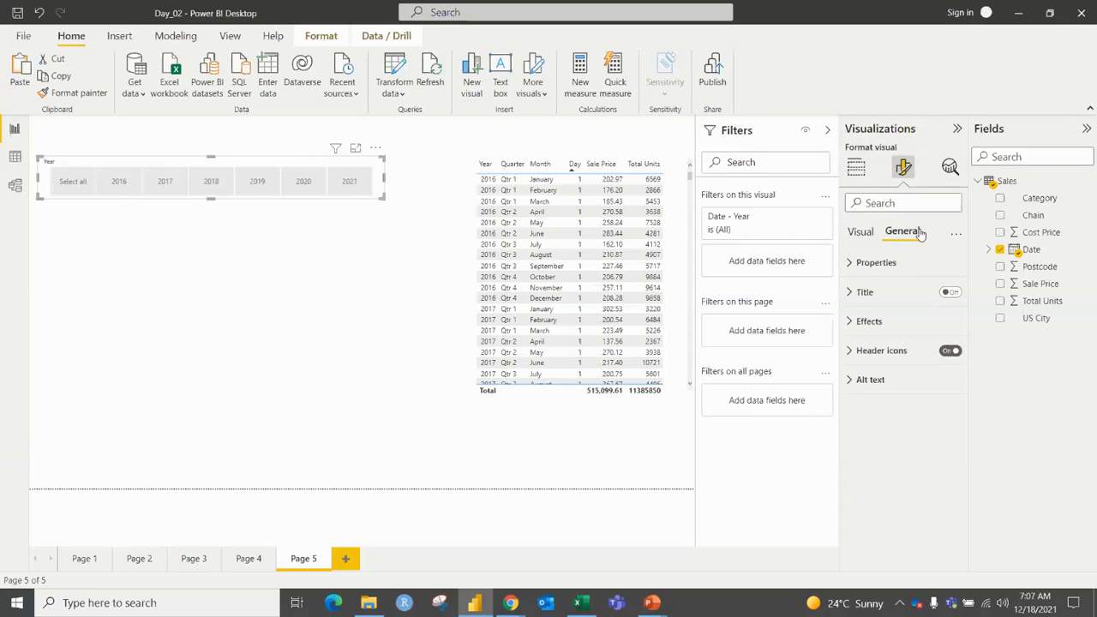
{"action": "left_click", "coordinate": [871, 321]}
{"action": "scroll", "coordinate": [879, 335], "scroll_direction": "down", "scroll_amount": 1}
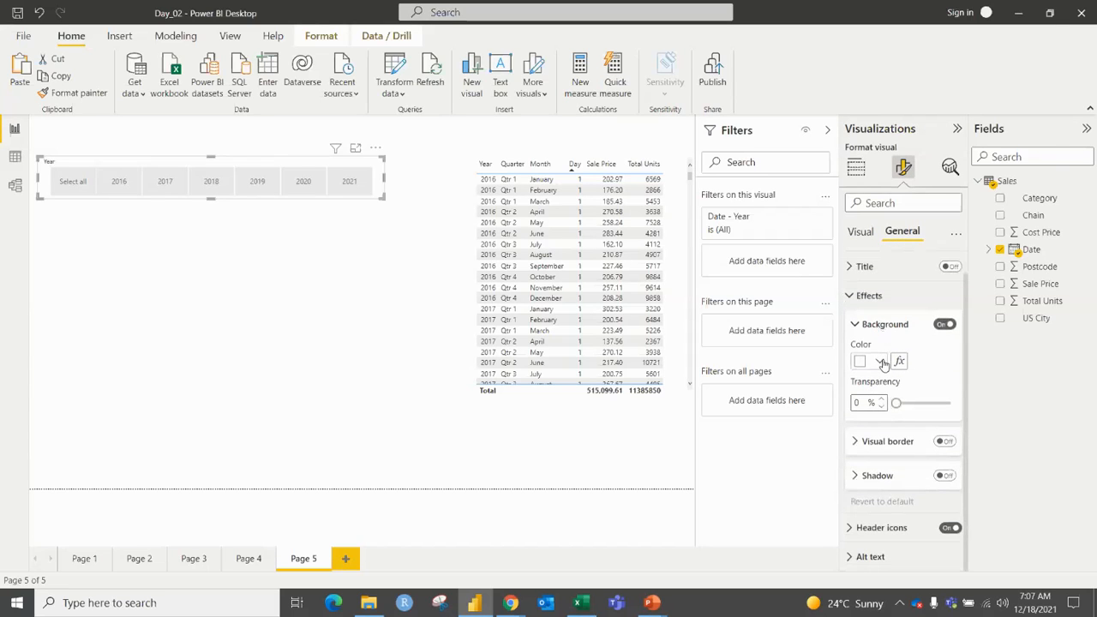
{"action": "left_click", "coordinate": [881, 362]}
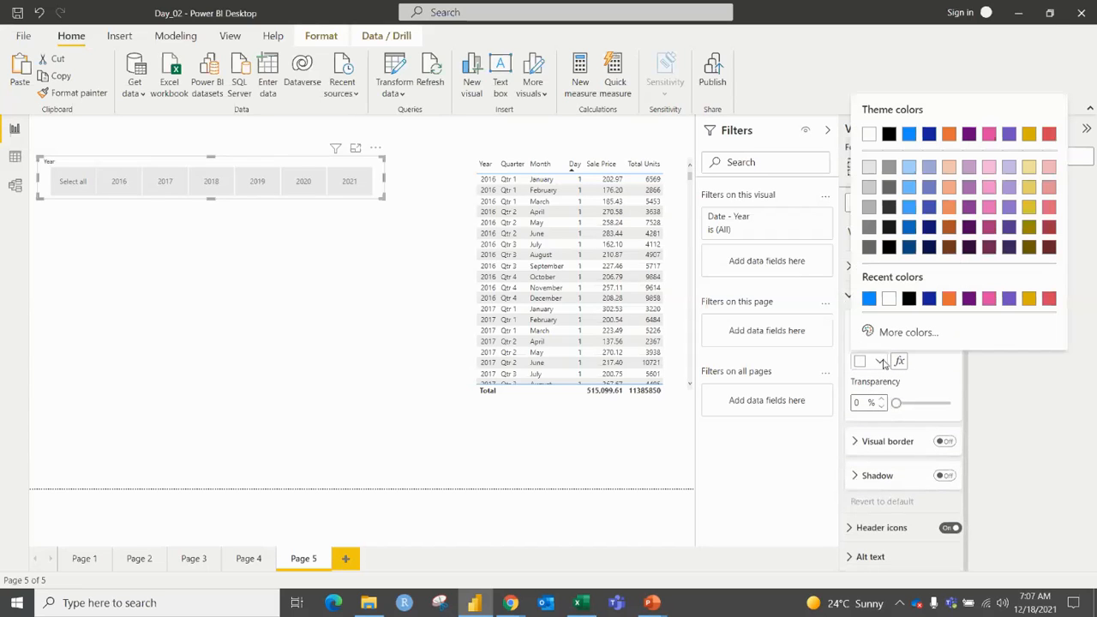
{"action": "left_click", "coordinate": [869, 298]}
{"action": "mouse_move", "coordinate": [896, 403]}
{"action": "left_mouse_down"}
{"action": "mouse_move", "coordinate": [939, 404]}
{"action": "mouse_move", "coordinate": [900, 403]}
{"action": "left_mouse_up"}
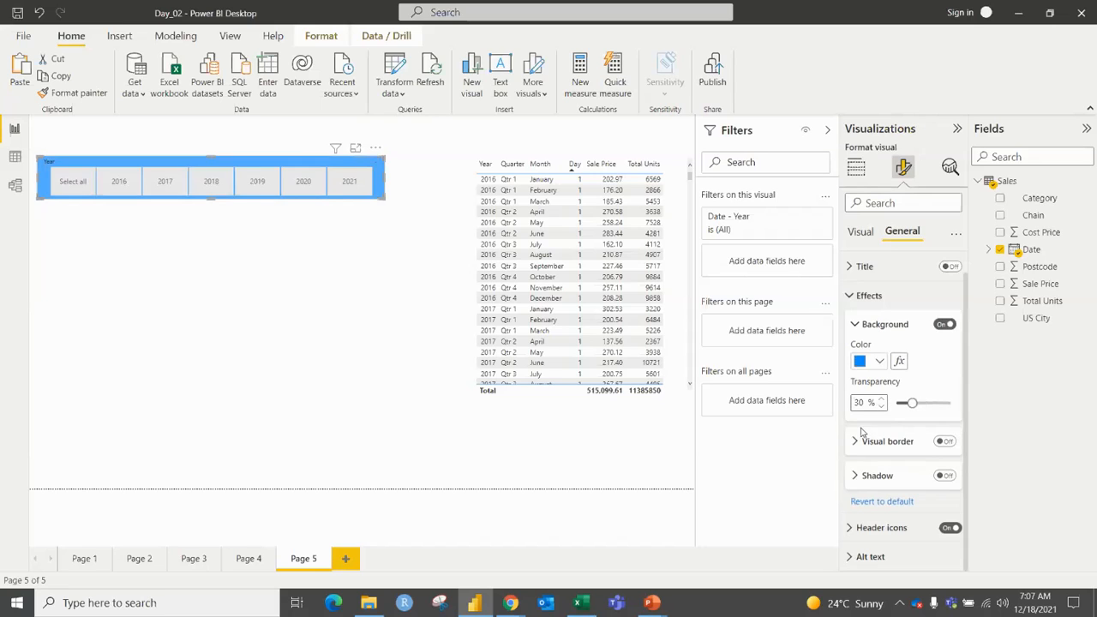
{"action": "left_click", "coordinate": [855, 324]}
Step: Turn on a red visual border for the Year slicer, with rounded corners of about 26 px
{"action": "left_click", "coordinate": [863, 388]}
{"action": "scroll", "coordinate": [865, 386], "scroll_direction": "down", "scroll_amount": 1}
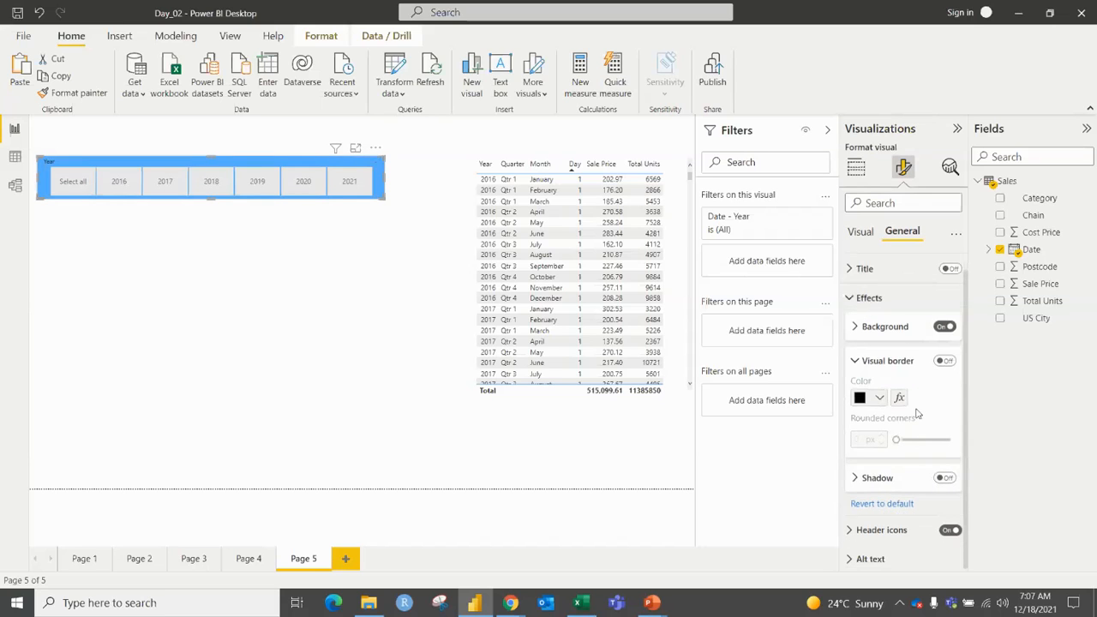
{"action": "left_click", "coordinate": [944, 359]}
{"action": "left_click", "coordinate": [880, 395]}
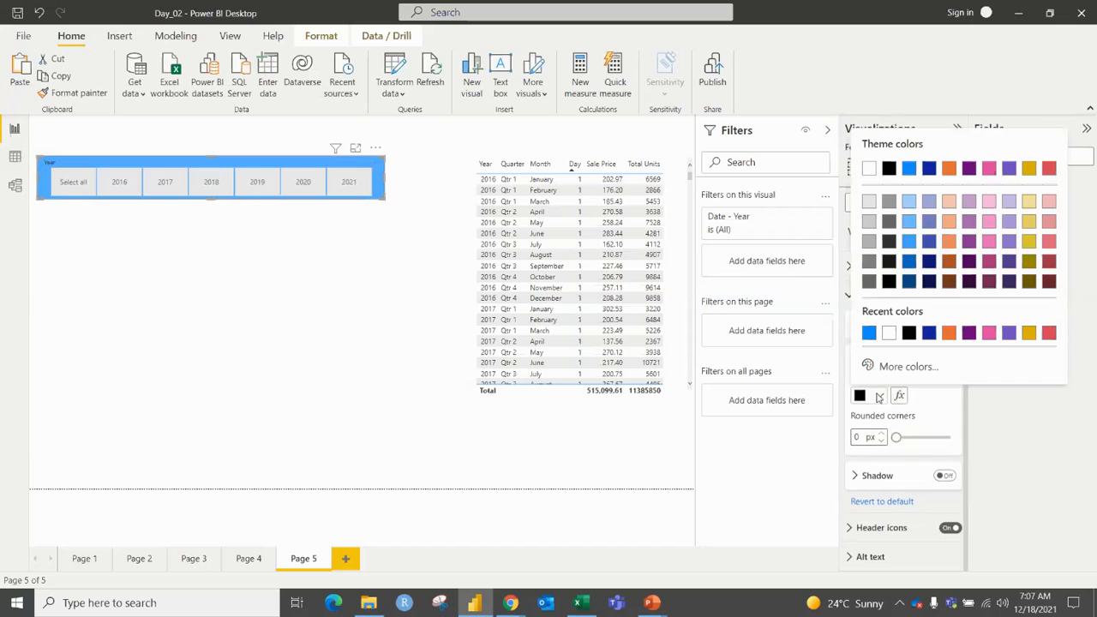
{"action": "left_click", "coordinate": [903, 369]}
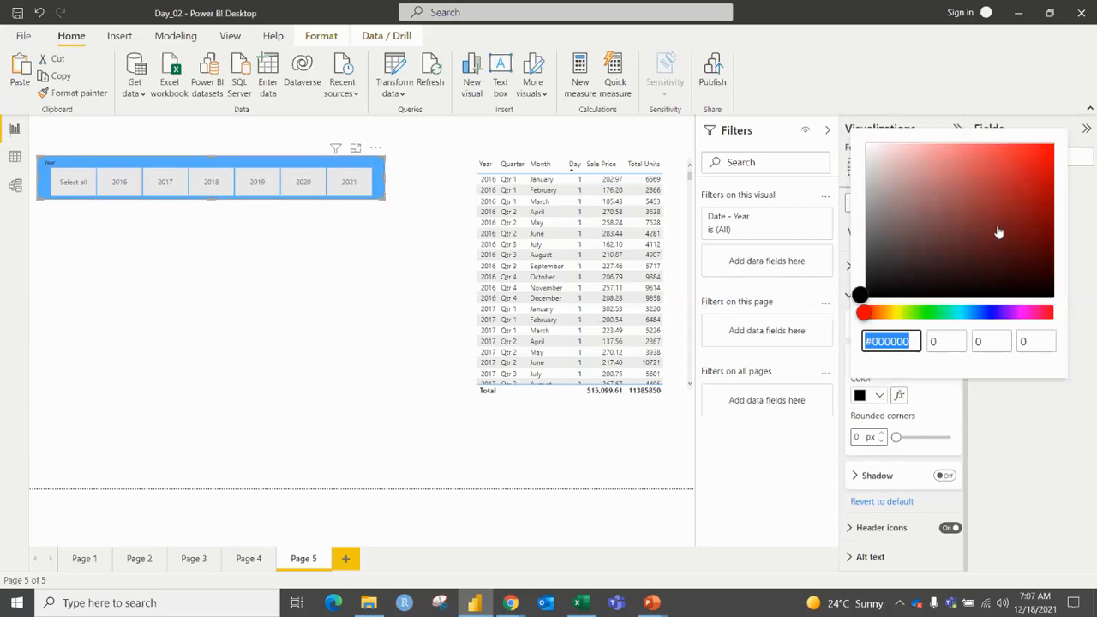
{"action": "left_click", "coordinate": [1039, 154]}
{"action": "left_click", "coordinate": [917, 438]}
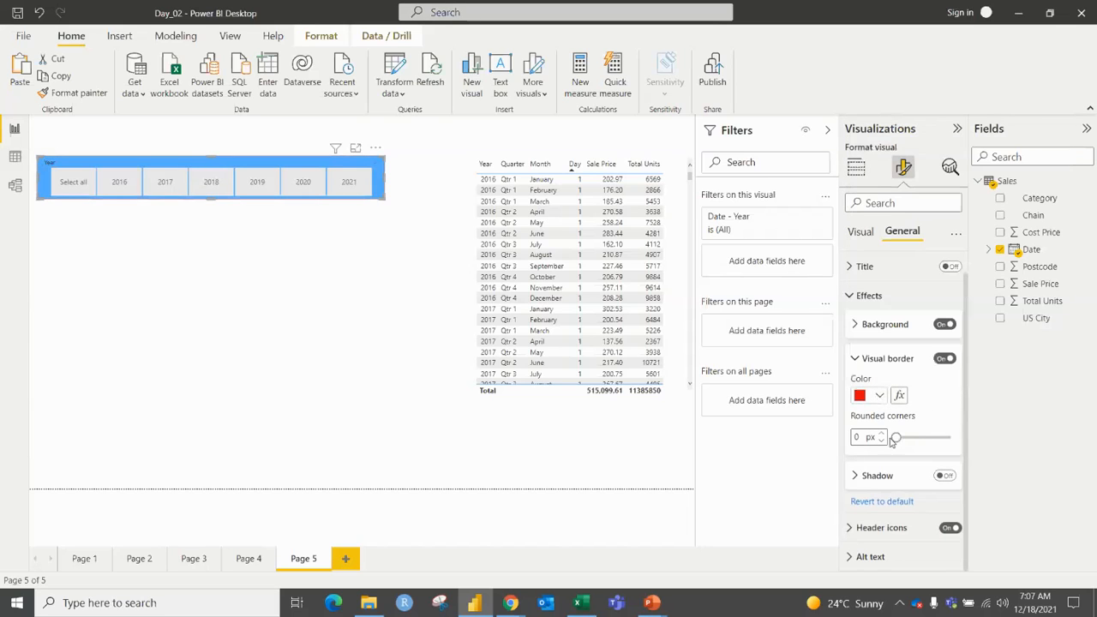
{"action": "left_click_drag", "start_coordinate": [895, 436], "coordinate": [943, 438]}
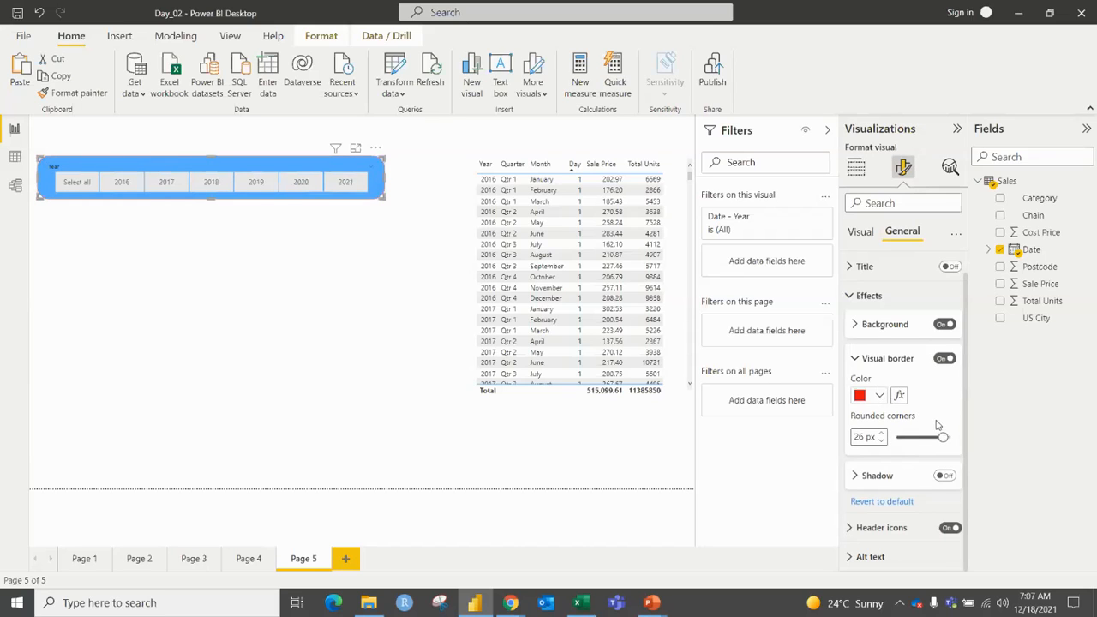
{"action": "left_click_drag", "start_coordinate": [943, 438], "coordinate": [946, 438]}
{"action": "left_click", "coordinate": [855, 359]}
Step: Turn on the Year slicer's shadow and set its color to a custom bright green
{"action": "left_click", "coordinate": [857, 418]}
{"action": "left_click", "coordinate": [944, 418]}
{"action": "left_click", "coordinate": [879, 455]}
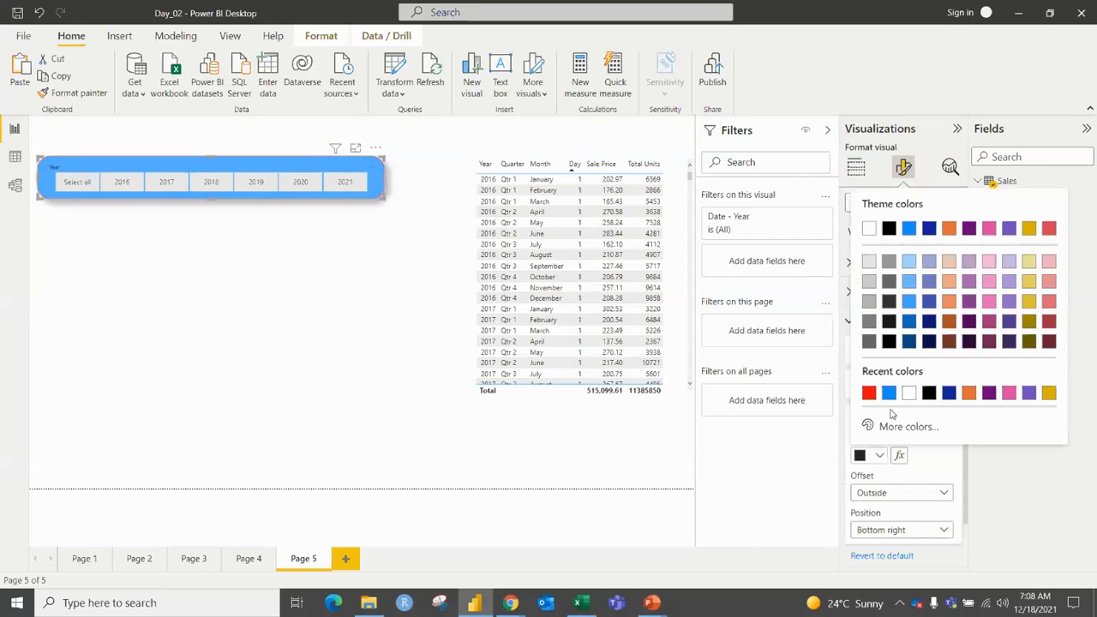
{"action": "left_click", "coordinate": [895, 426]}
{"action": "left_click", "coordinate": [919, 372]}
{"action": "left_click", "coordinate": [1031, 221]}
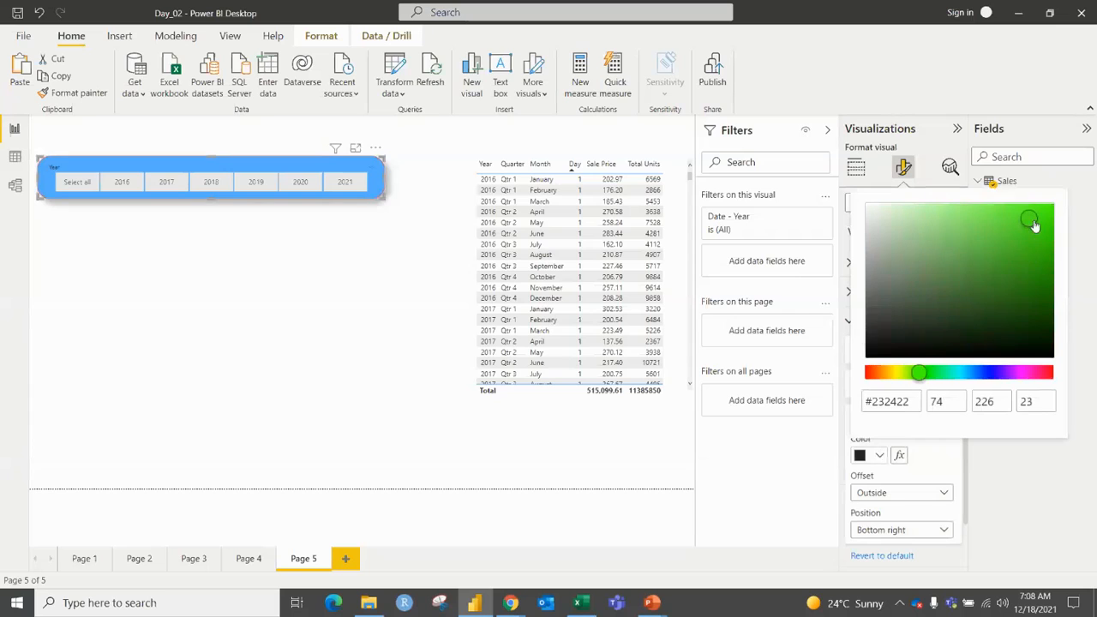
{"action": "left_click", "coordinate": [921, 453]}
{"action": "left_click", "coordinate": [860, 419]}
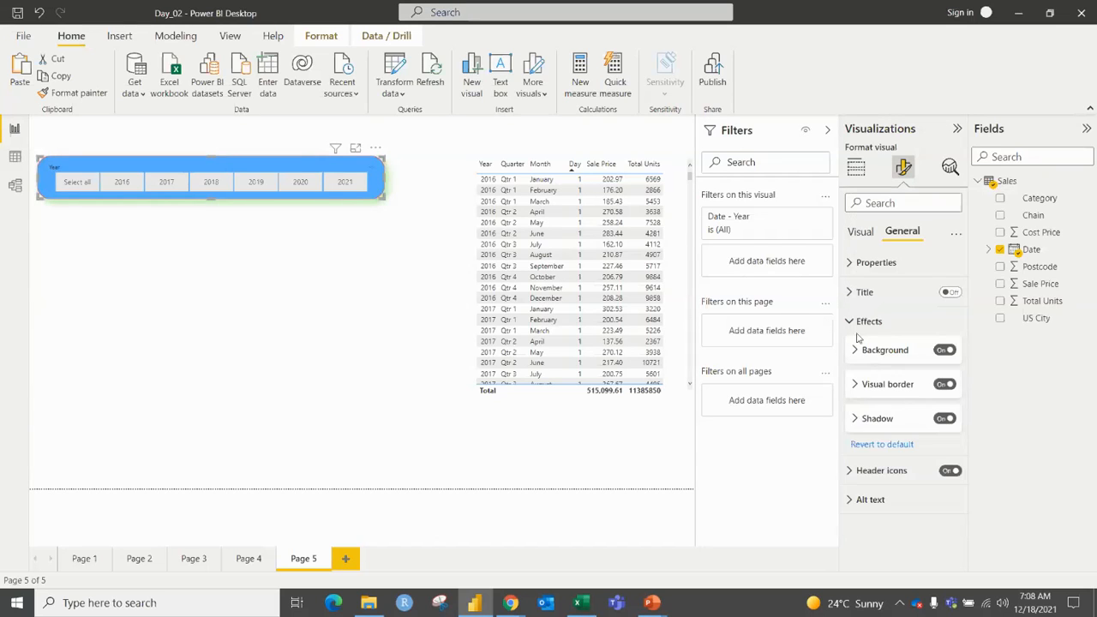
{"action": "left_click", "coordinate": [852, 320]}
{"action": "left_click", "coordinate": [120, 283]}
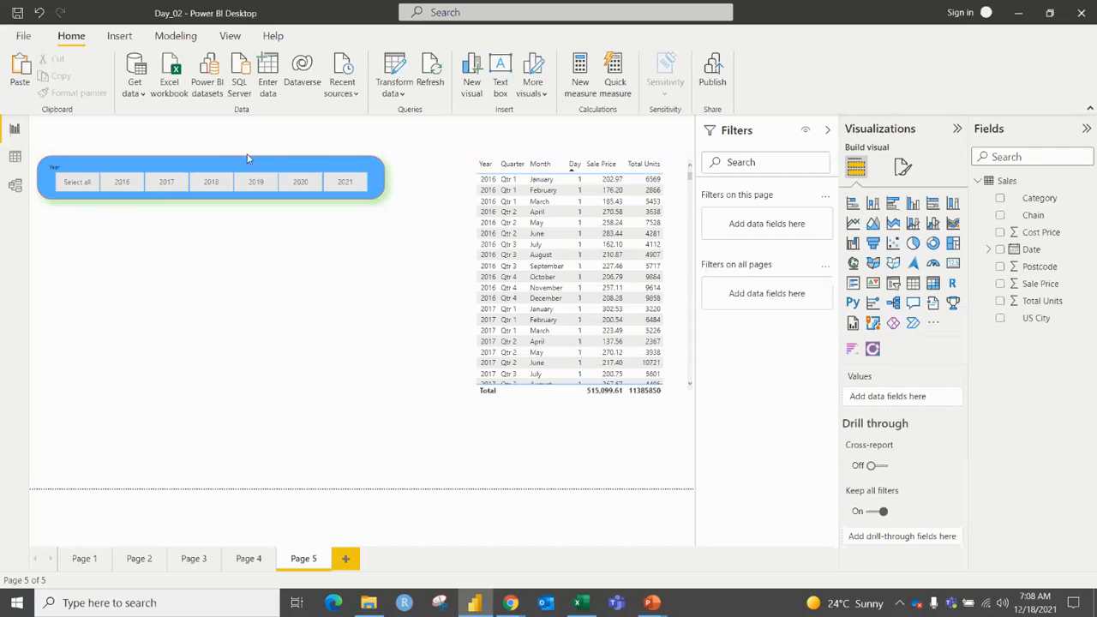
Step: Enlarge the Year slicer slightly in width, leaving it as one low row of tiles
{"action": "left_click", "coordinate": [299, 155]}
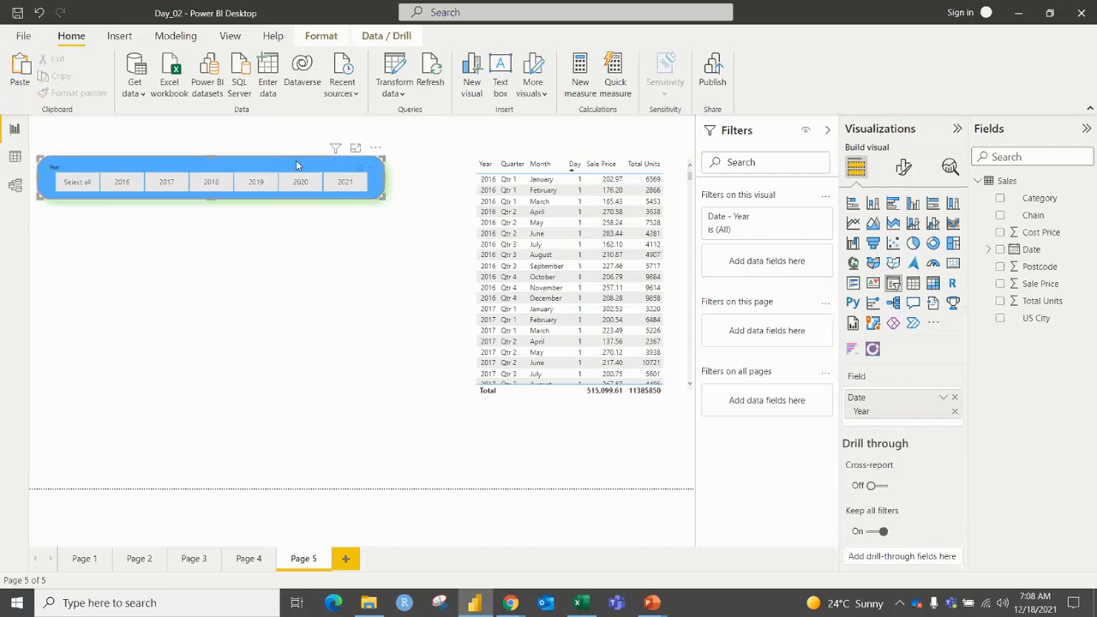
{"action": "left_click_drag", "start_coordinate": [390, 210], "coordinate": [405, 217]}
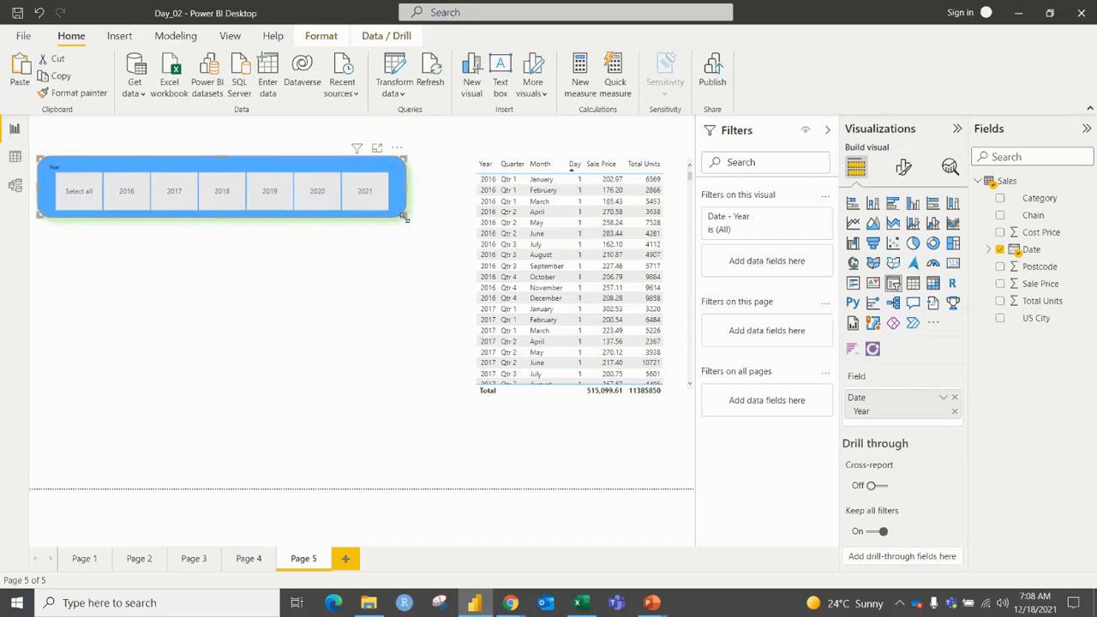
{"action": "left_click_drag", "start_coordinate": [406, 217], "coordinate": [403, 201]}
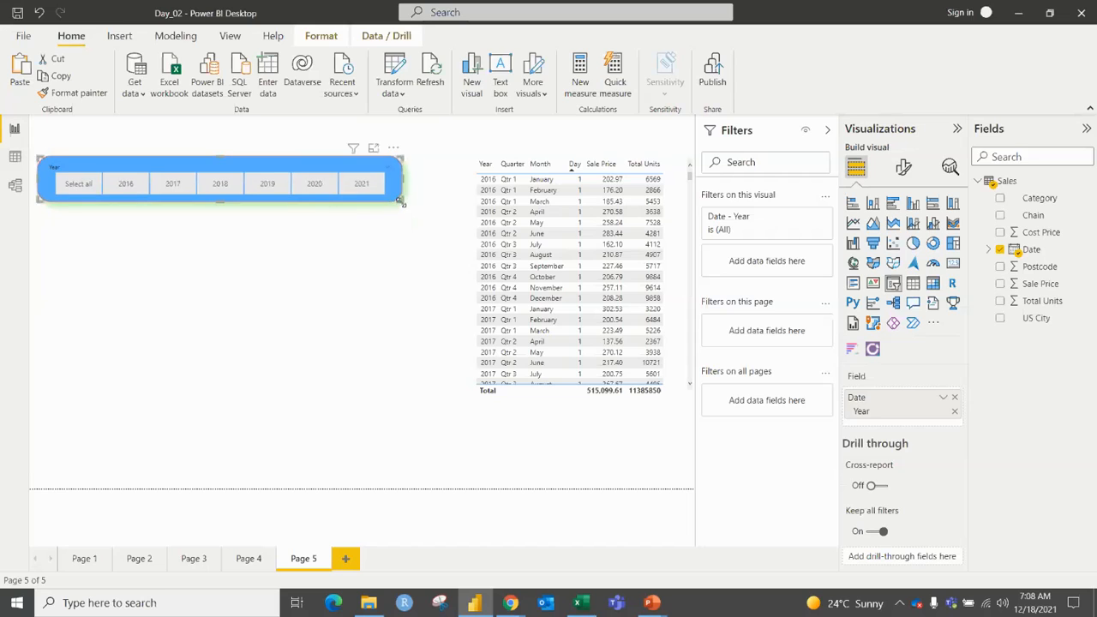
Step: Set the Year slicer's value text to a bold Segoe UI font at 16 pt, and widen the slicer to fit the larger tiles
{"action": "left_click", "coordinate": [902, 167]}
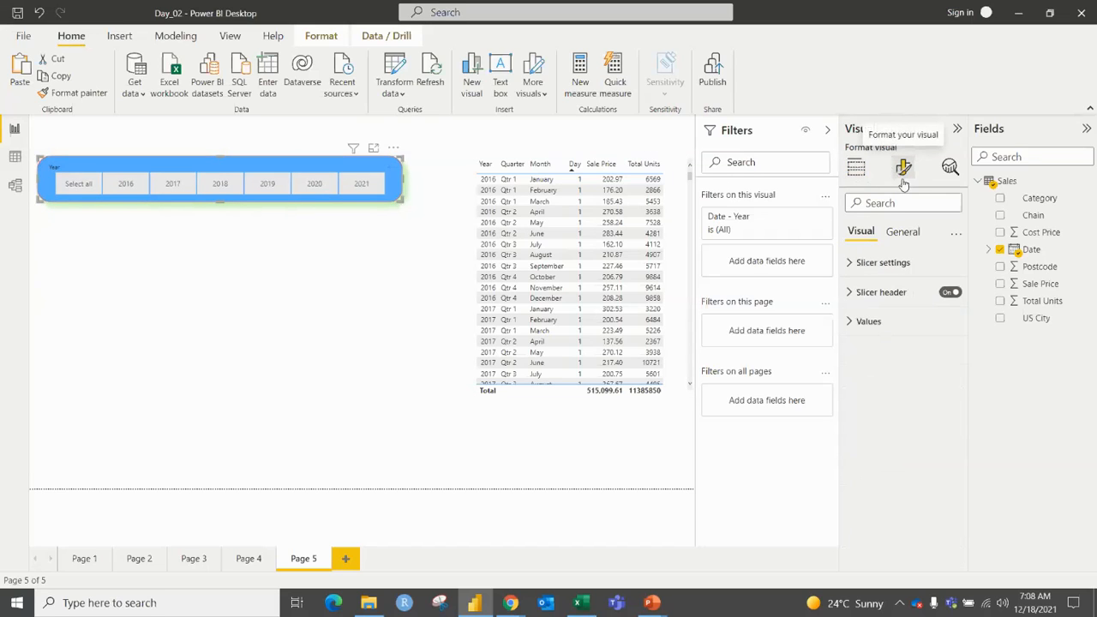
{"action": "left_click", "coordinate": [877, 329]}
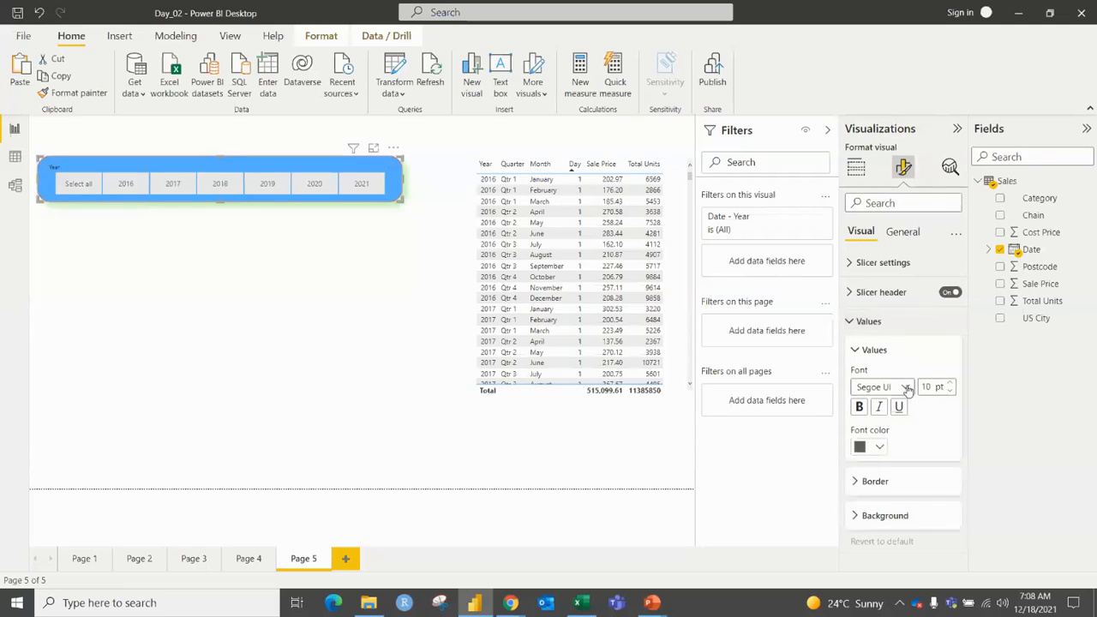
{"action": "left_click", "coordinate": [903, 386]}
{"action": "left_click", "coordinate": [903, 323]}
{"action": "left_click", "coordinate": [950, 383]}
{"action": "left_click", "coordinate": [949, 383]}
{"action": "left_click", "coordinate": [950, 384]}
{"action": "left_click", "coordinate": [950, 383]}
{"action": "left_click", "coordinate": [950, 383]}
{"action": "left_click", "coordinate": [950, 384]}
{"action": "left_click_drag", "start_coordinate": [401, 199], "coordinate": [520, 200]}
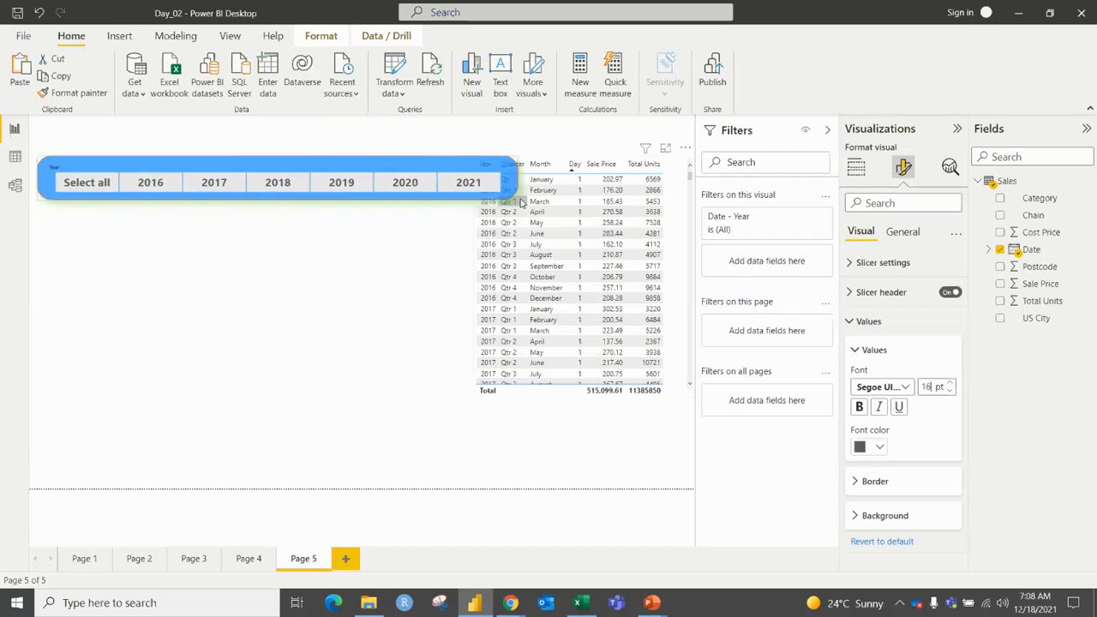
Step: Make the Year slicer's value text bold, italic and underlined, with a red font color
{"action": "left_click", "coordinate": [880, 409]}
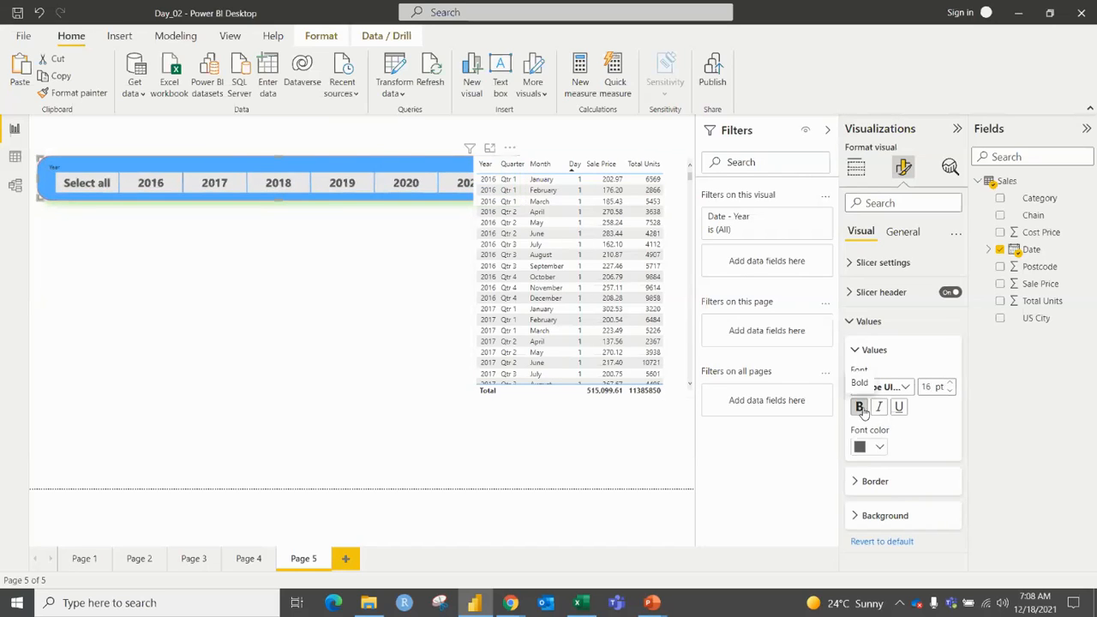
{"action": "left_click", "coordinate": [897, 409]}
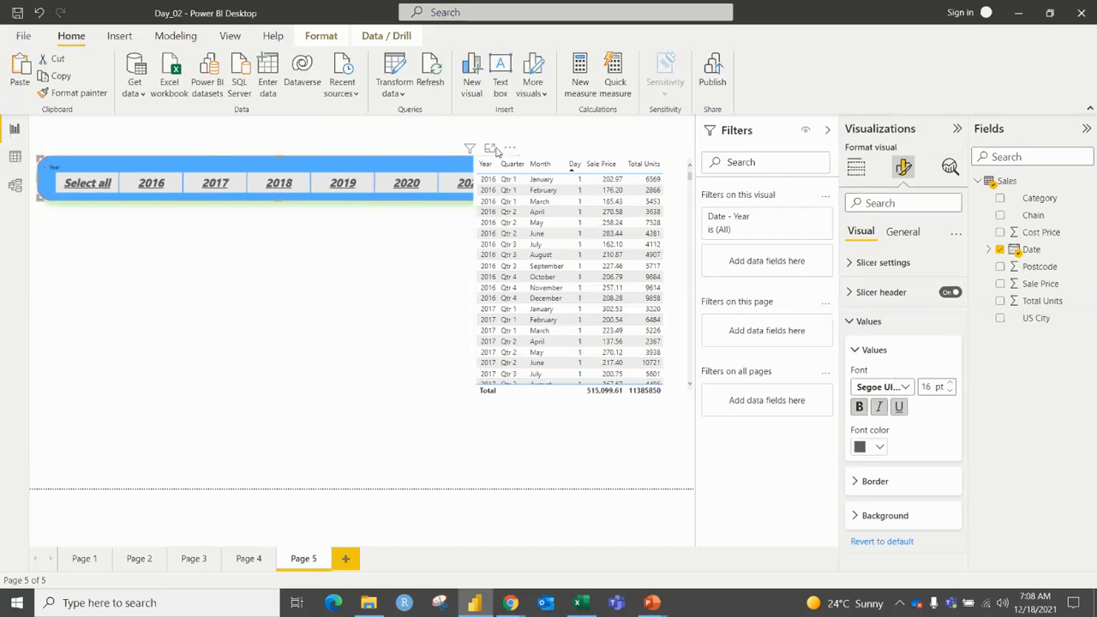
{"action": "left_click", "coordinate": [880, 448]}
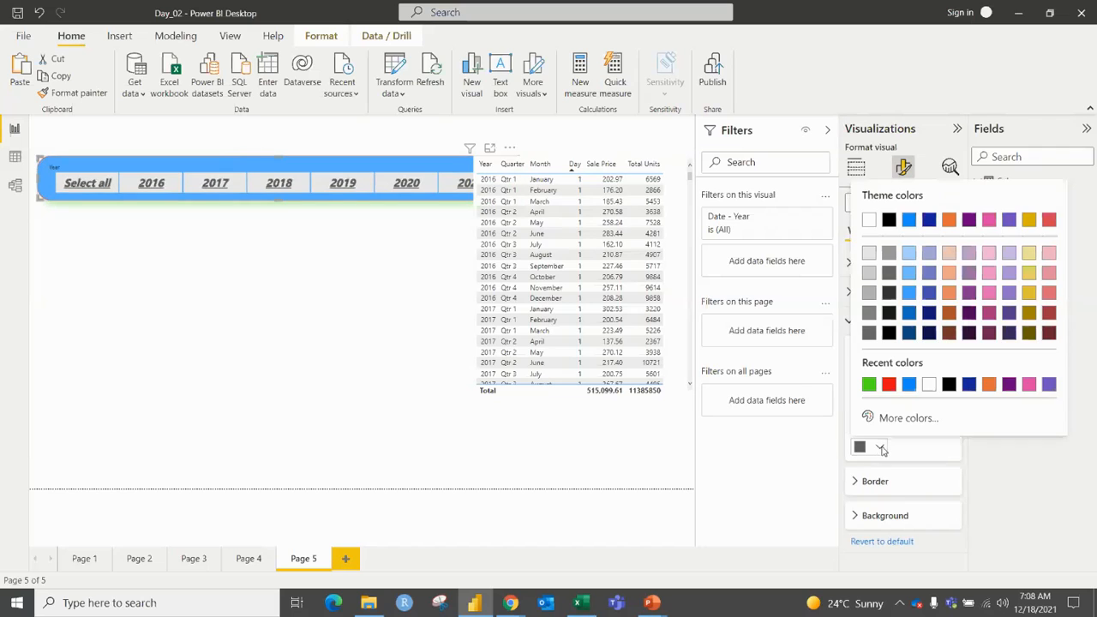
{"action": "left_click", "coordinate": [889, 384]}
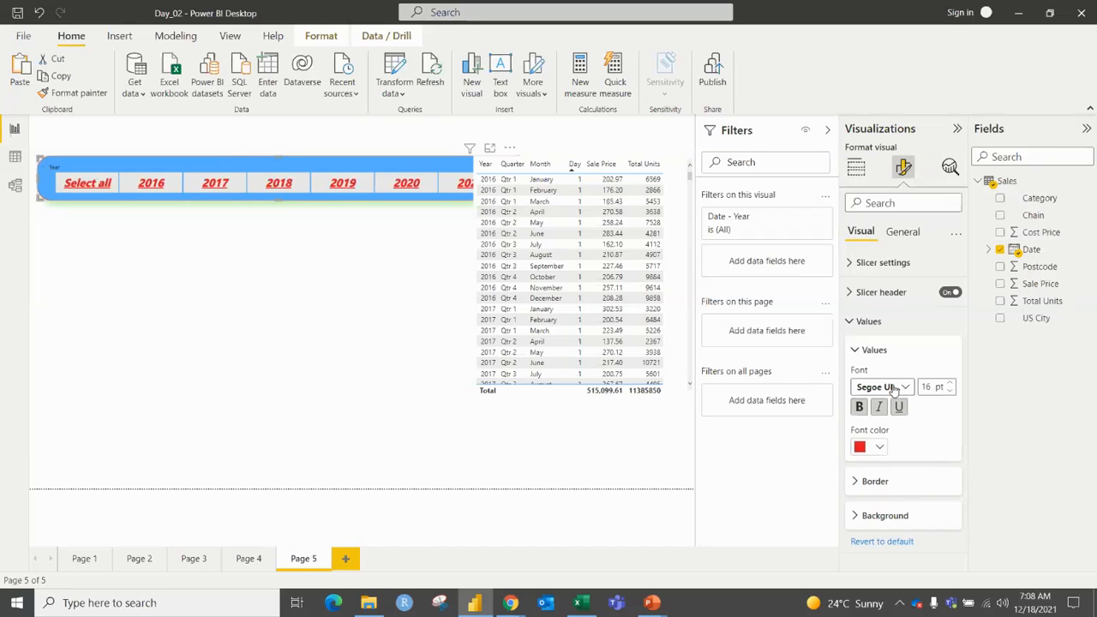
{"action": "left_click", "coordinate": [855, 350]}
{"action": "left_click", "coordinate": [856, 329]}
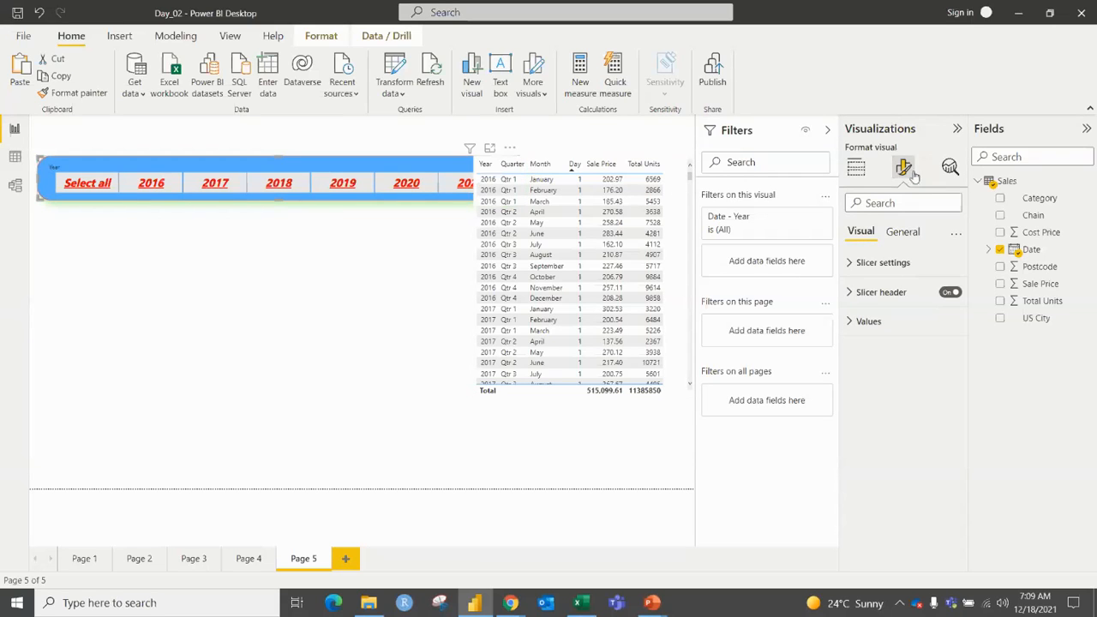
Step: Turn on the Year slicer's title with the text "Please select your date range.." in bold 16 pt
{"action": "left_click", "coordinate": [908, 234]}
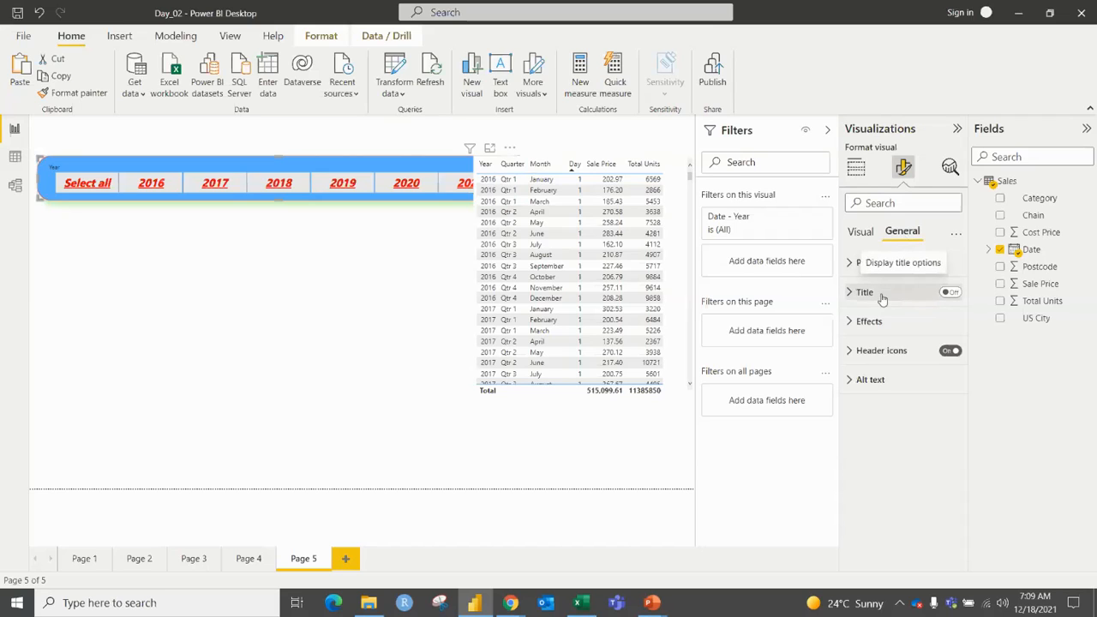
{"action": "left_click", "coordinate": [946, 292]}
{"action": "left_click", "coordinate": [911, 297]}
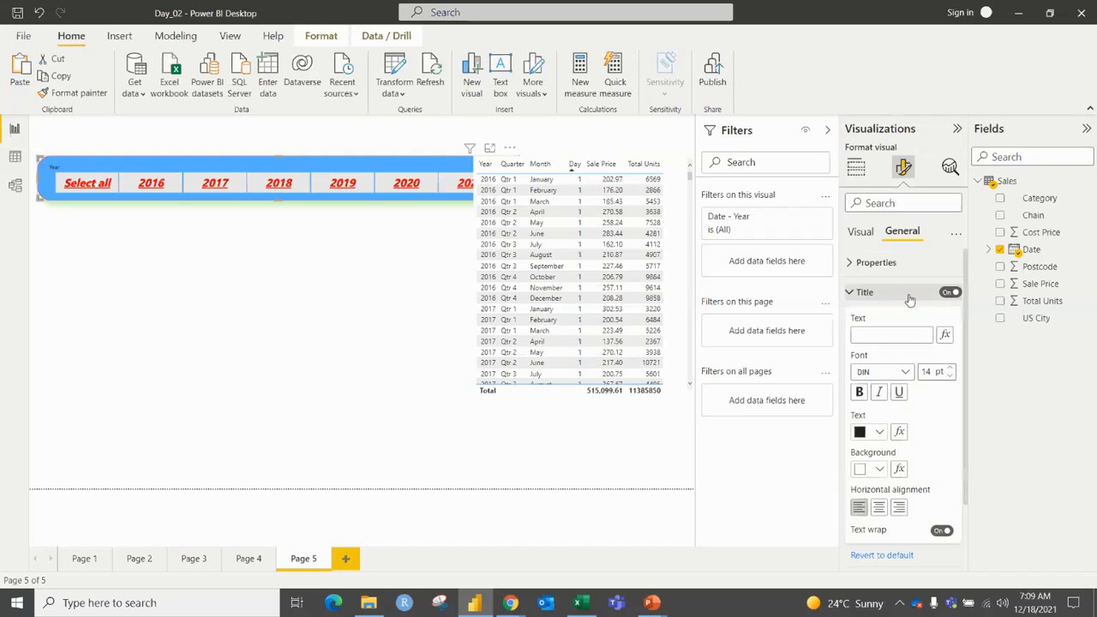
{"action": "left_click", "coordinate": [873, 337]}
{"action": "type", "text": "Please select your date range..."}
Step: Color the Year slicer's title text the darkest yellow-brown theme shade and center it horizontally
{"action": "left_click", "coordinate": [879, 431]}
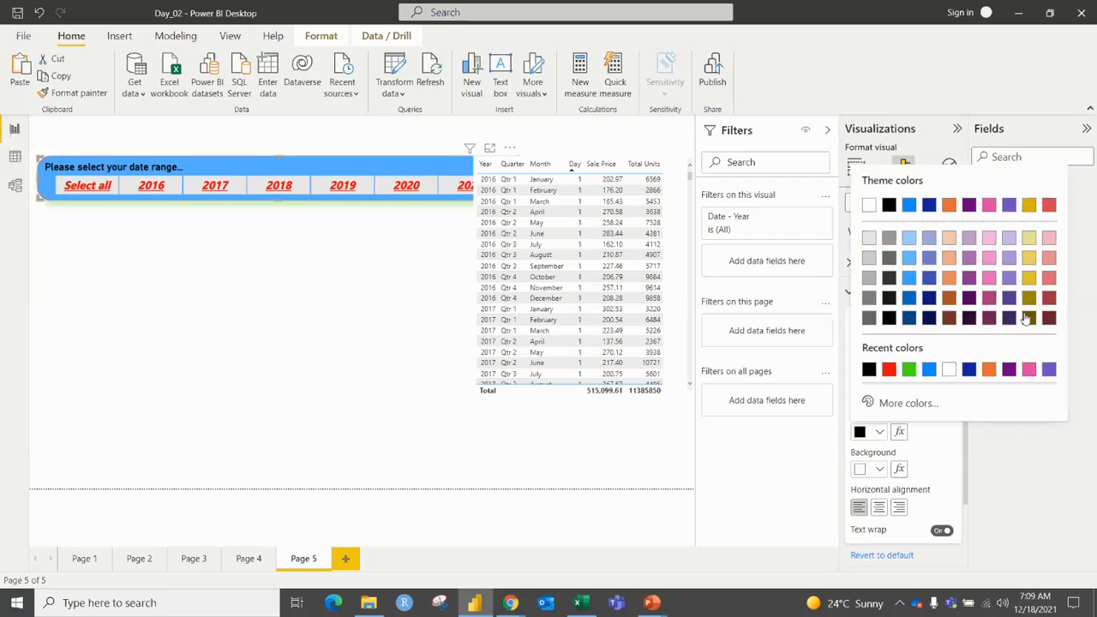
{"action": "left_click", "coordinate": [1026, 318]}
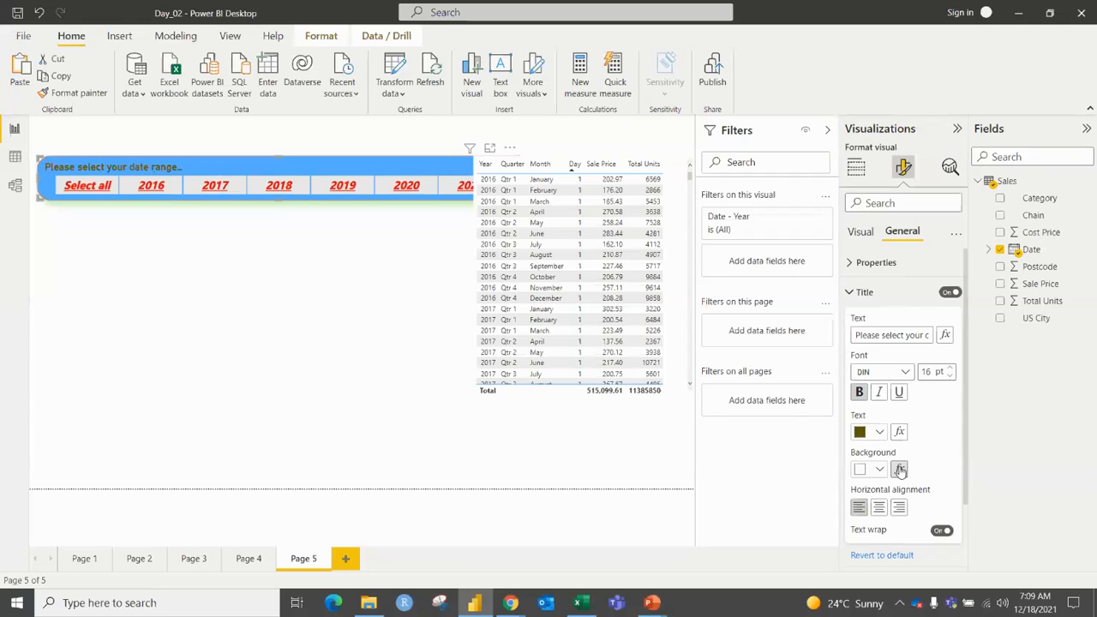
{"action": "left_click", "coordinate": [880, 508]}
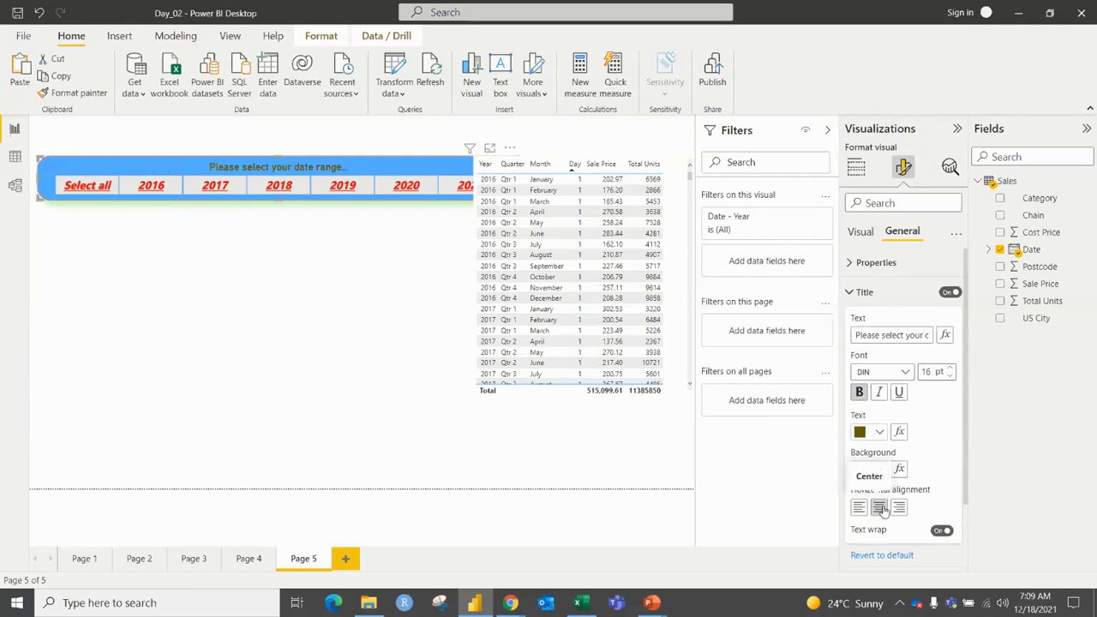
Step: Enlarge the Year slicer slightly in width and height
{"action": "left_click", "coordinate": [351, 283]}
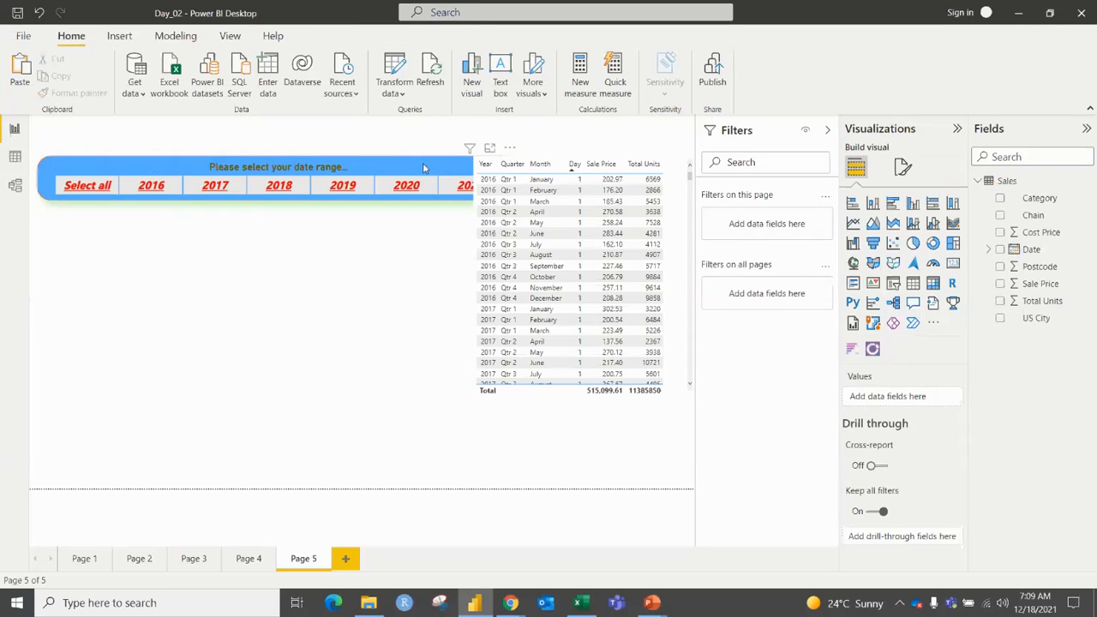
{"action": "left_click", "coordinate": [423, 167]}
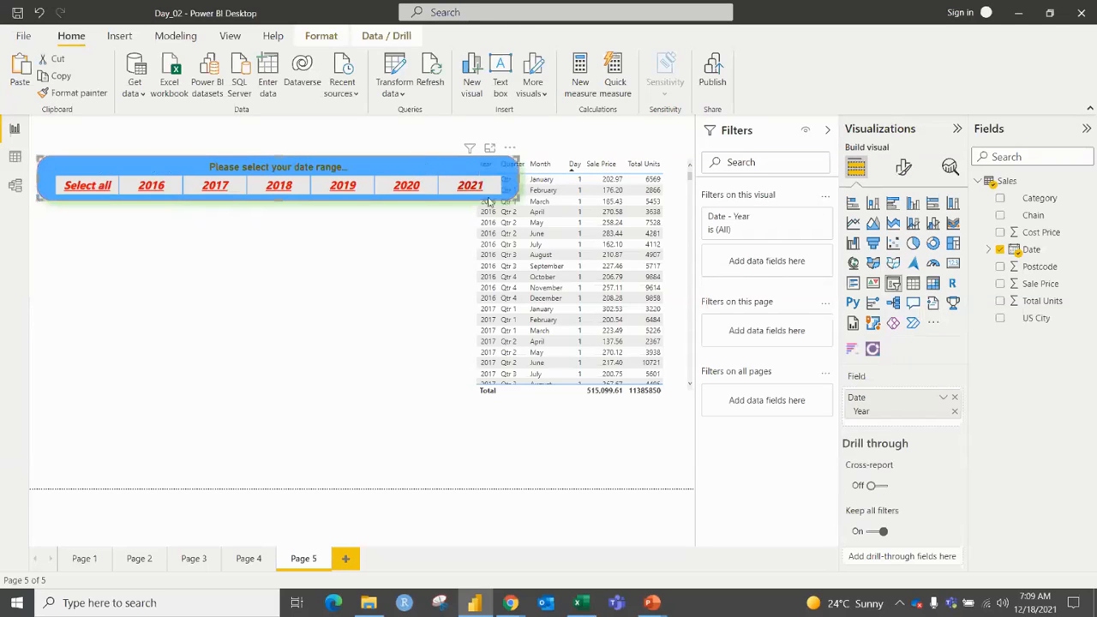
{"action": "left_click", "coordinate": [384, 254]}
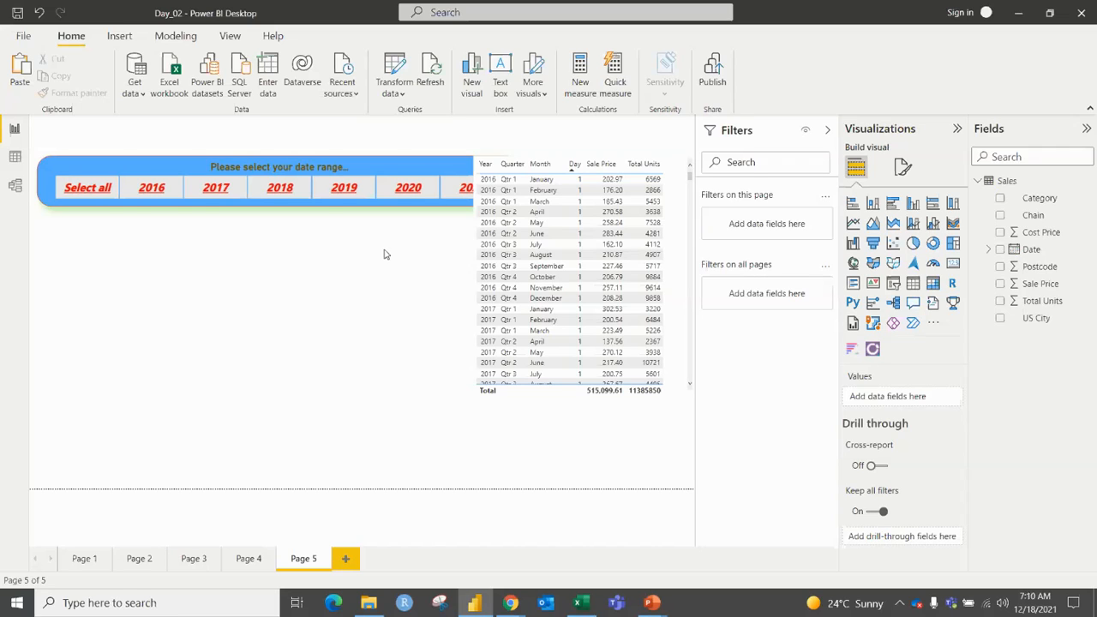
Step: Add a sixth report page, and open the gallery of additional visuals by signing in with the existing work account
{"action": "left_click", "coordinate": [344, 559]}
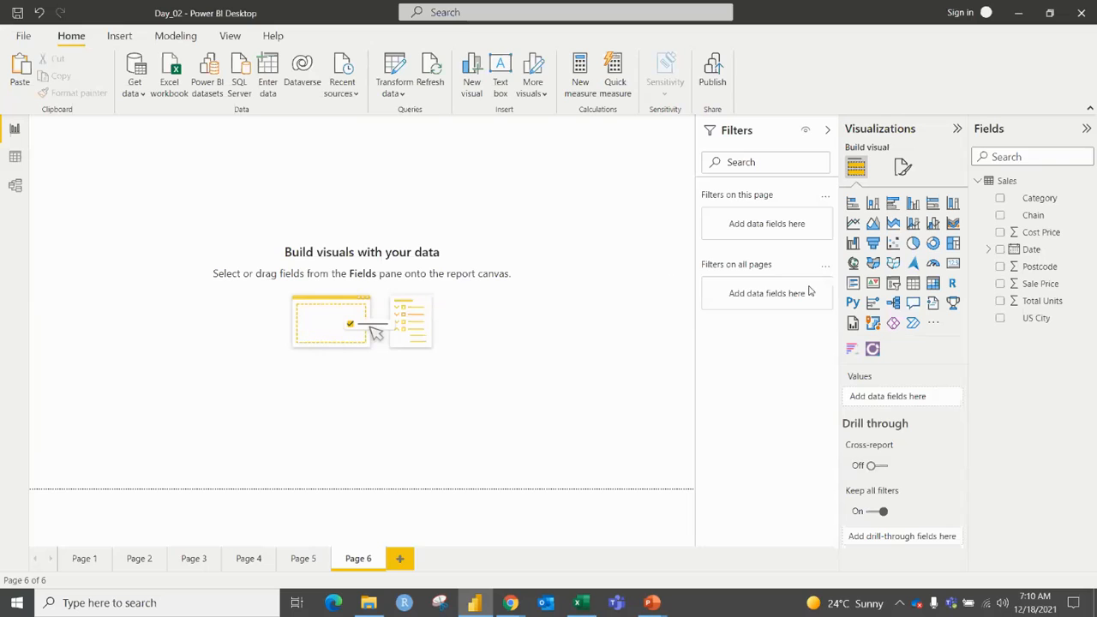
{"action": "left_click", "coordinate": [934, 332]}
{"action": "left_click", "coordinate": [969, 340]}
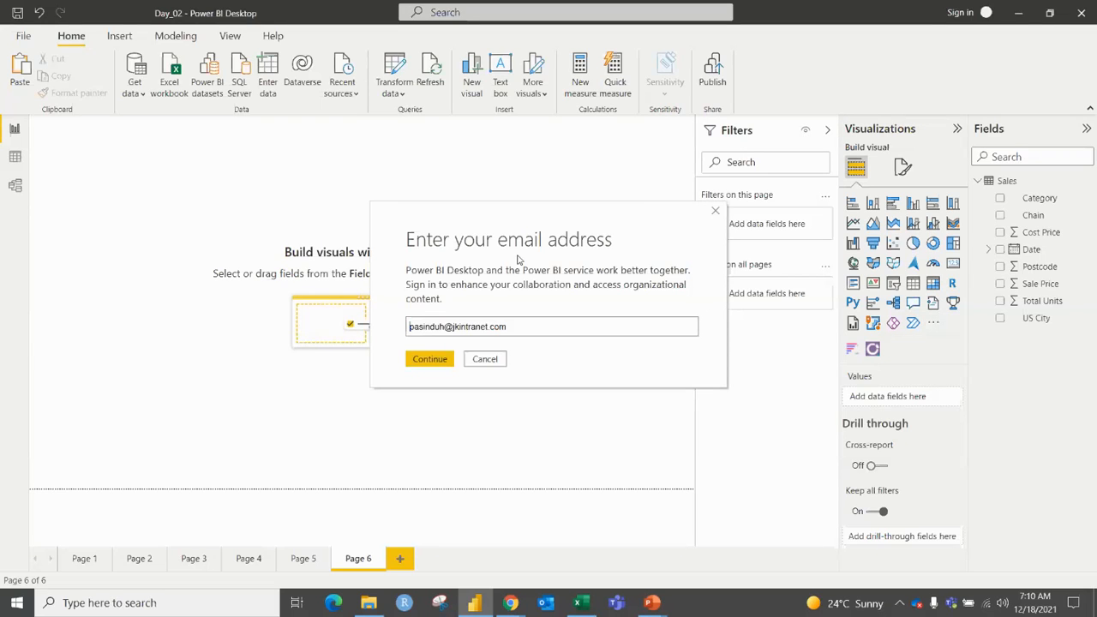
{"action": "left_click", "coordinate": [439, 362]}
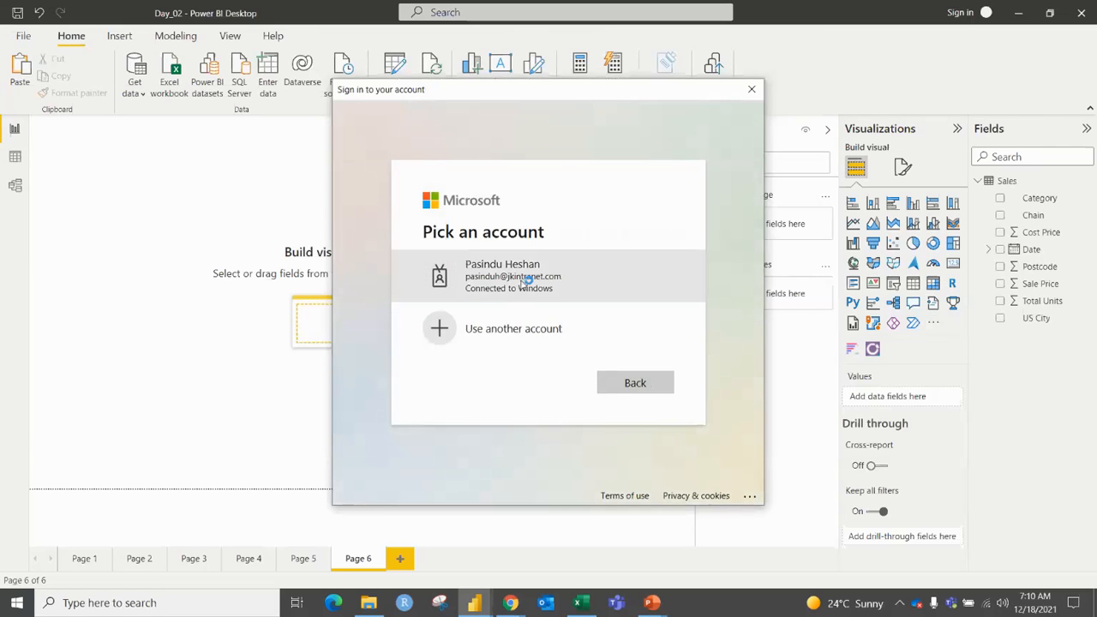
{"action": "left_click", "coordinate": [521, 283]}
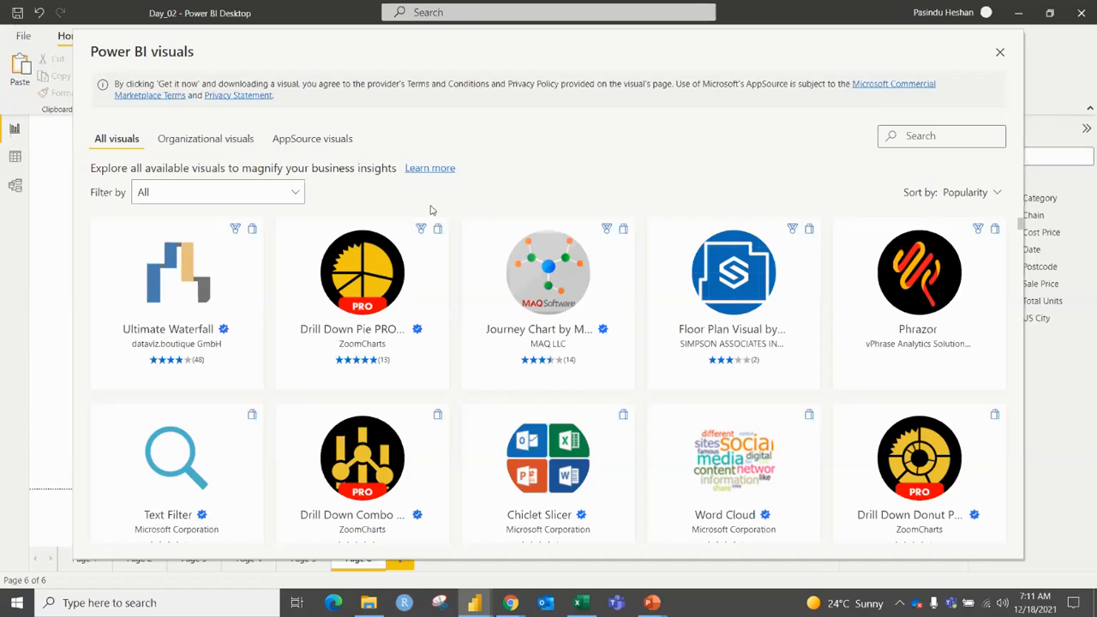
Step: Browse the available visuals by the Analytics, KPI and Maps categories, and return the filter to All
{"action": "left_click", "coordinate": [175, 194]}
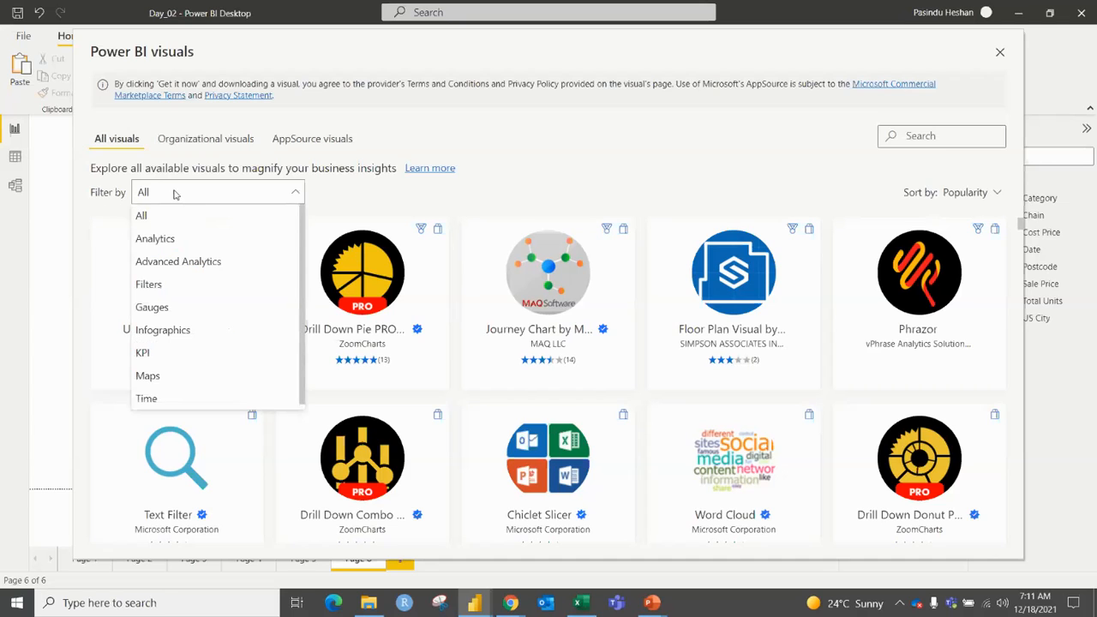
{"action": "left_click", "coordinate": [167, 240]}
{"action": "left_click", "coordinate": [220, 190]}
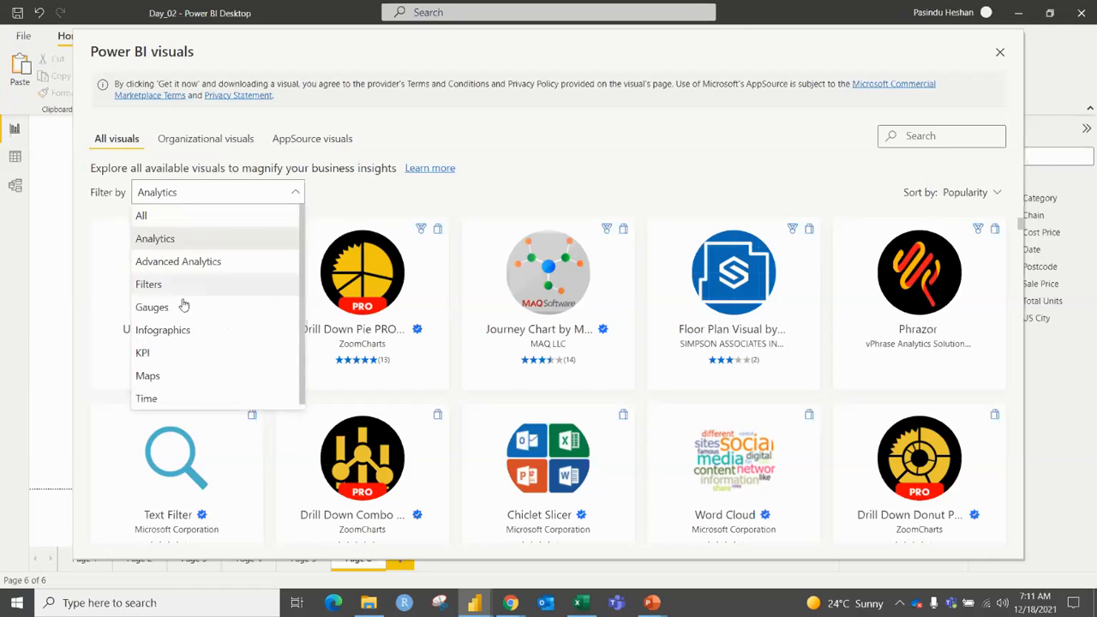
{"action": "left_click", "coordinate": [143, 353]}
{"action": "left_click", "coordinate": [275, 195]}
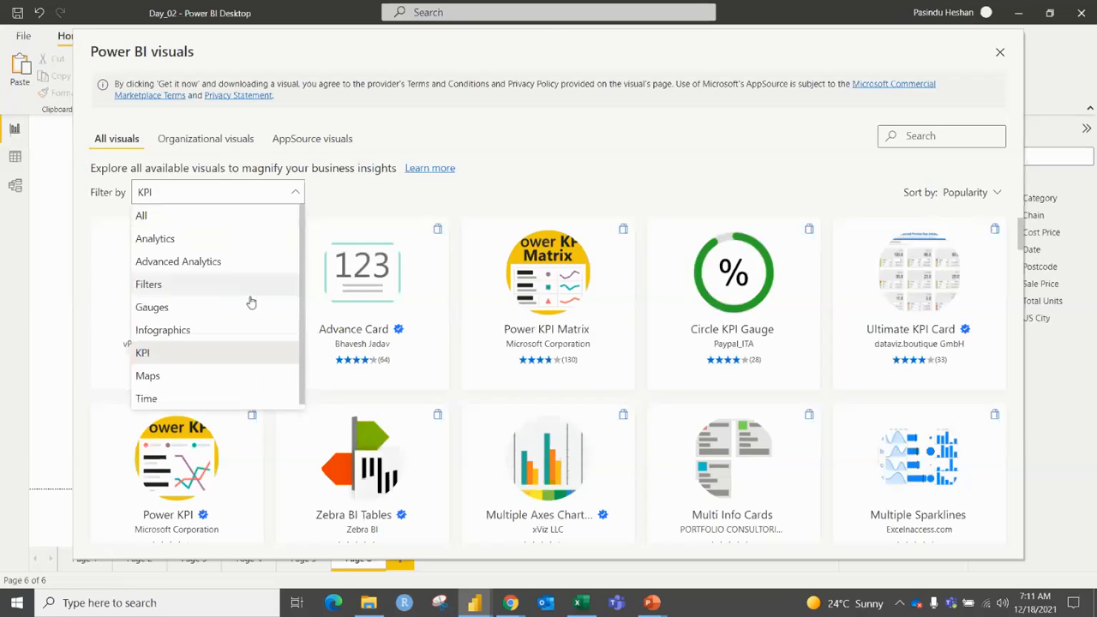
{"action": "left_click", "coordinate": [148, 377]}
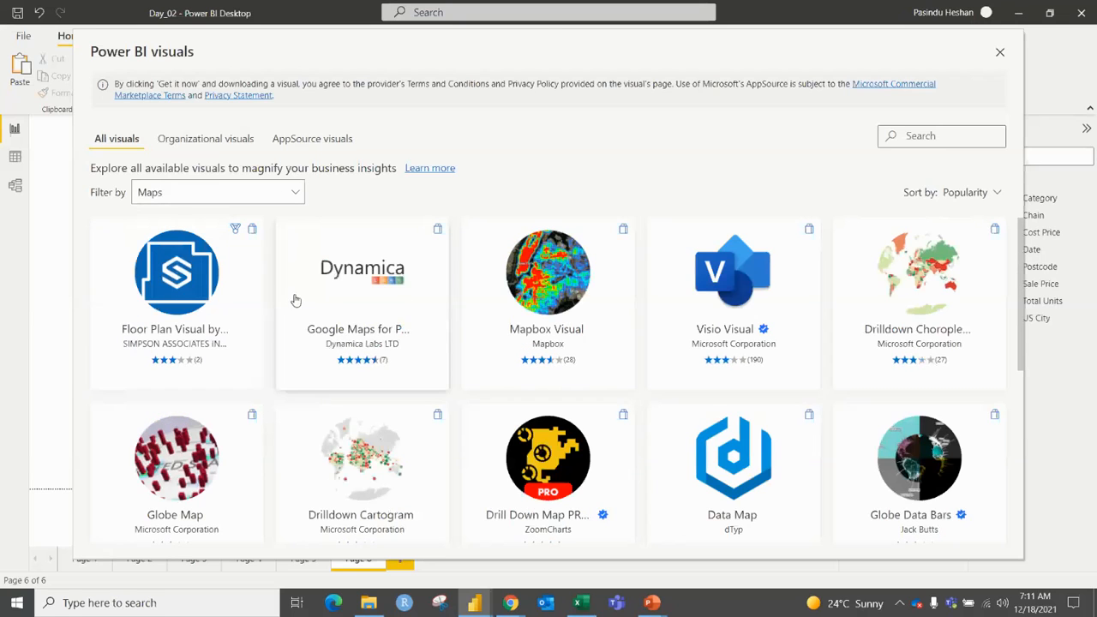
{"action": "left_click", "coordinate": [296, 192]}
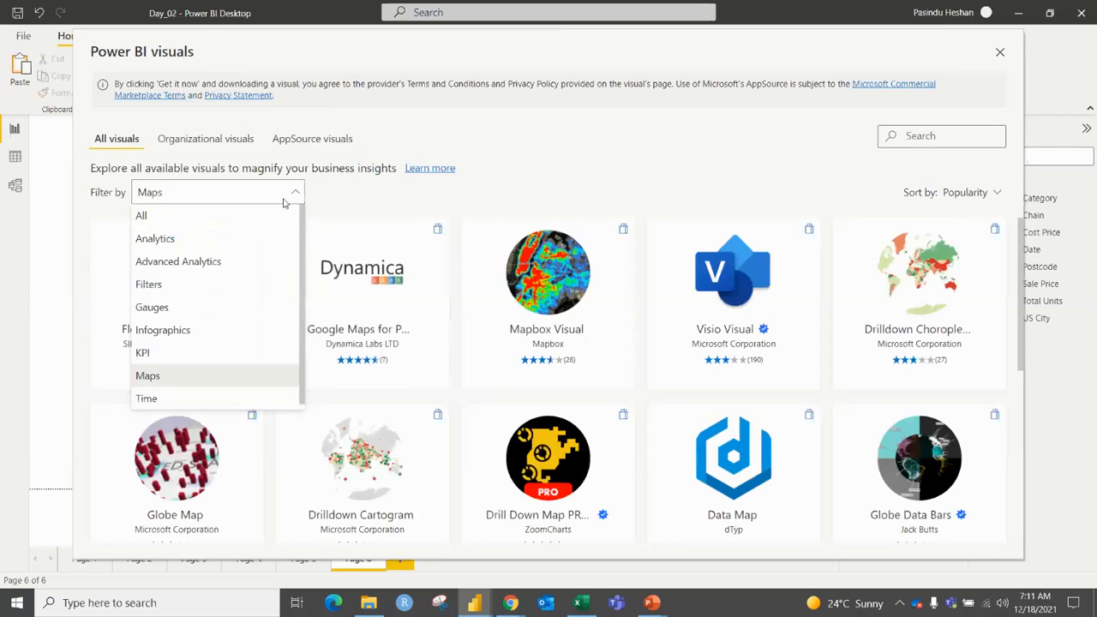
{"action": "left_click", "coordinate": [216, 218]}
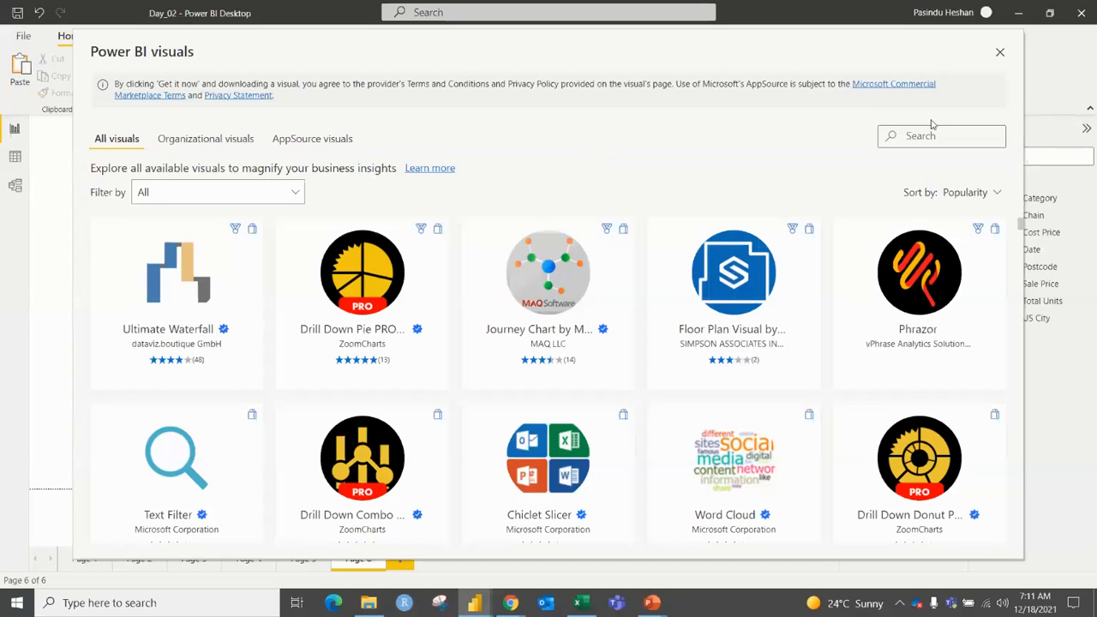
Step: Try searching the available visuals for "advanced ba", and clear the search text
{"action": "type", "text": "advand"}
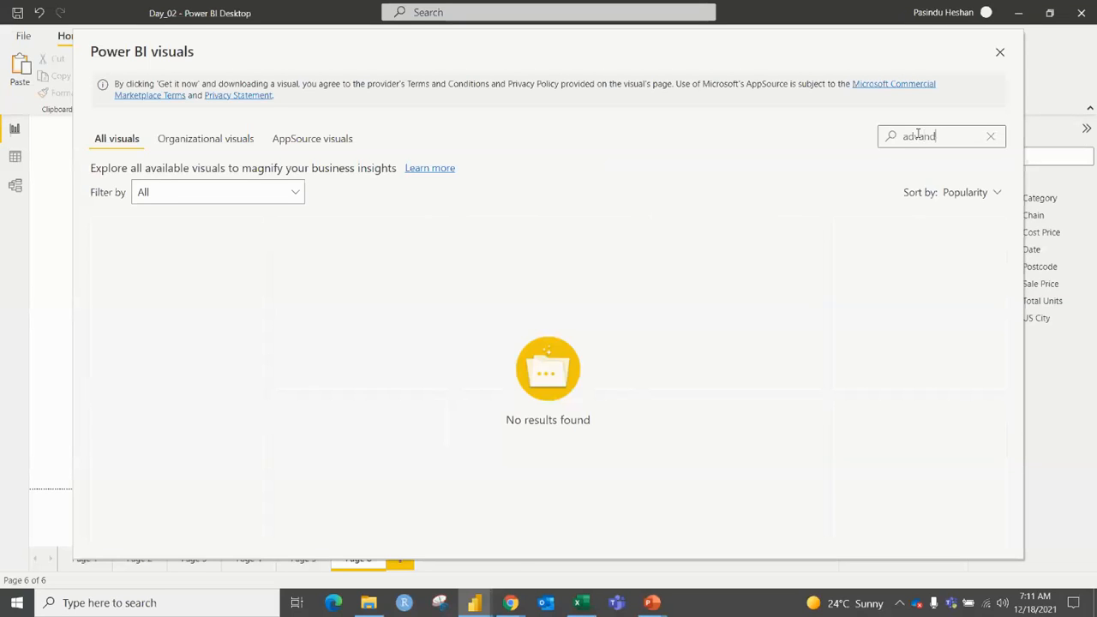
{"action": "key", "text": "BackSpace"}
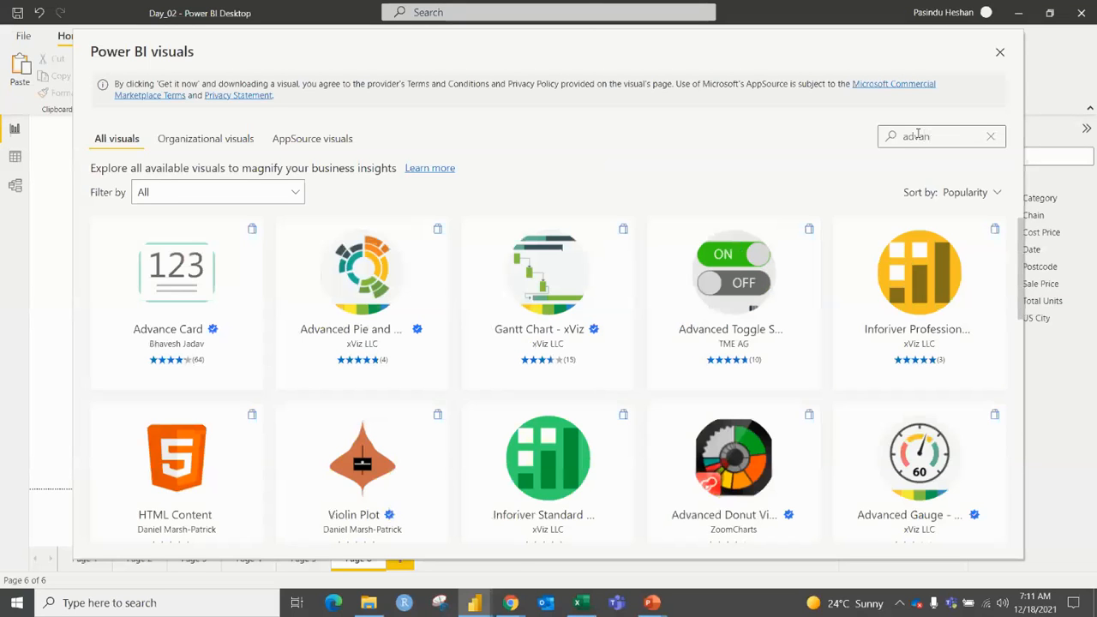
{"action": "type", "text": "ced"}
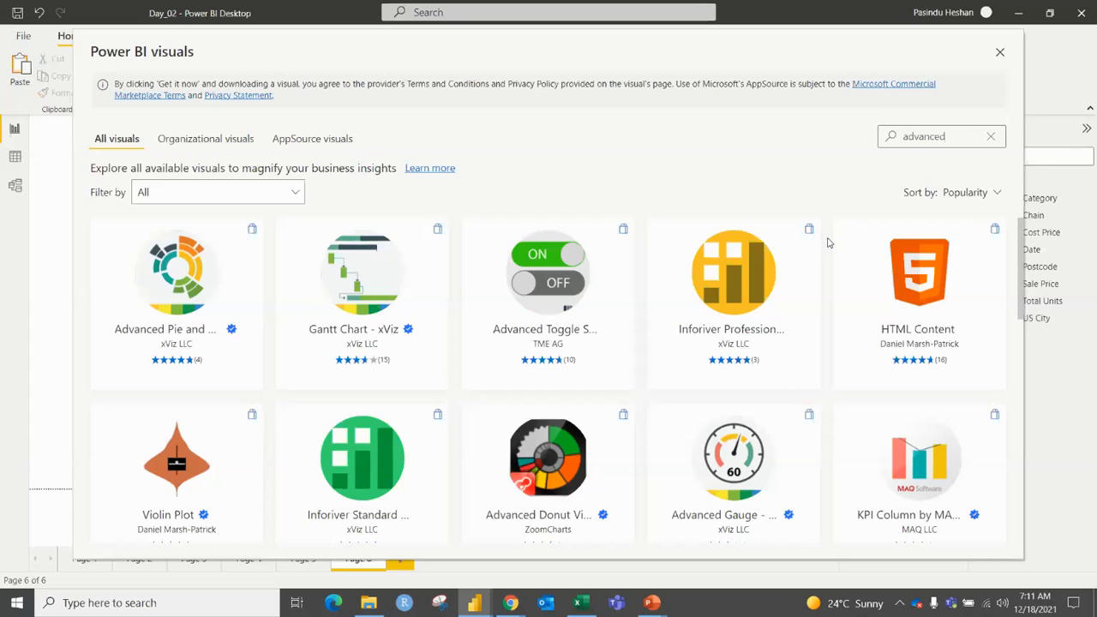
{"action": "type", "text": "ba"}
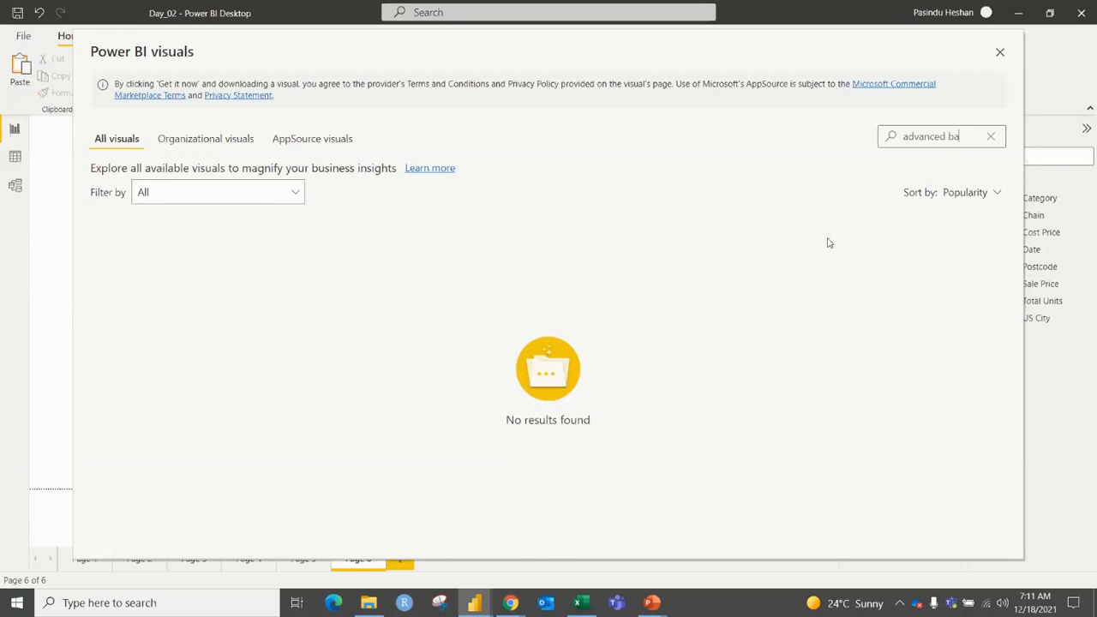
{"action": "key", "text": "BackSpace"}
{"action": "key", "text": "BackSpace"}
{"action": "key", "text": "BackSpace"}
{"action": "key", "text": "BackSpace"}
{"action": "key", "text": "BackSpace"}
{"action": "key", "text": "BackSpace"}
{"action": "key", "text": "BackSpace"}
{"action": "key", "text": "BackSpace"}
{"action": "key", "text": "BackSpace"}
{"action": "key", "text": "BackSpace"}
{"action": "key", "text": "BackSpace"}
Step: Search the visuals for "animated" and add the Animated Bar Chart Race visual by Wishyoulization to the report
{"action": "type", "text": "animated"}
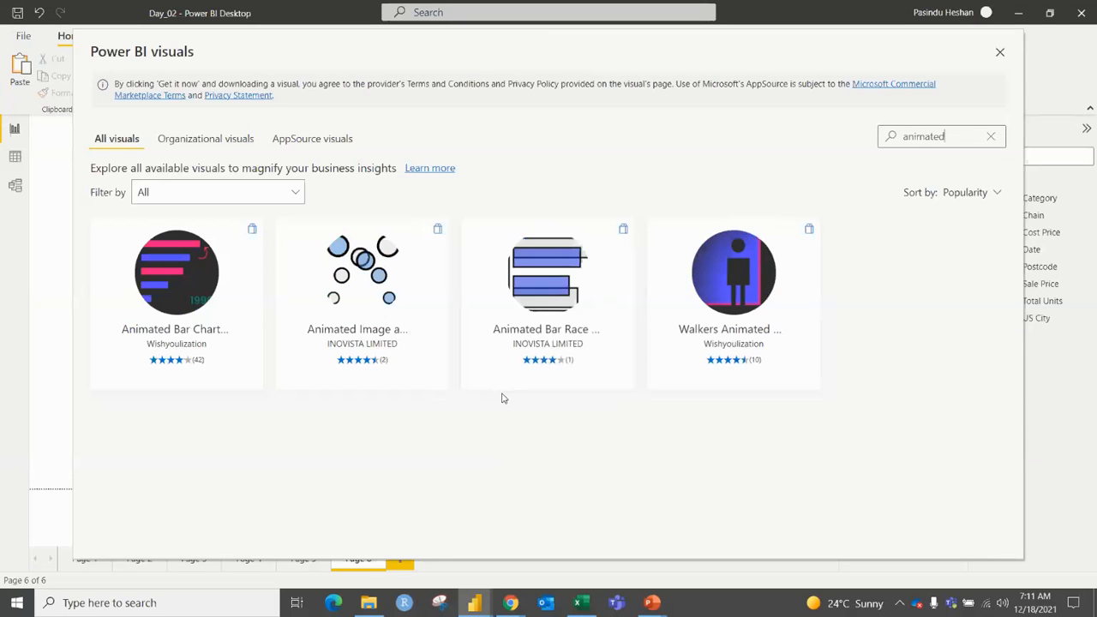
{"action": "mouse_move", "coordinate": [184, 382]}
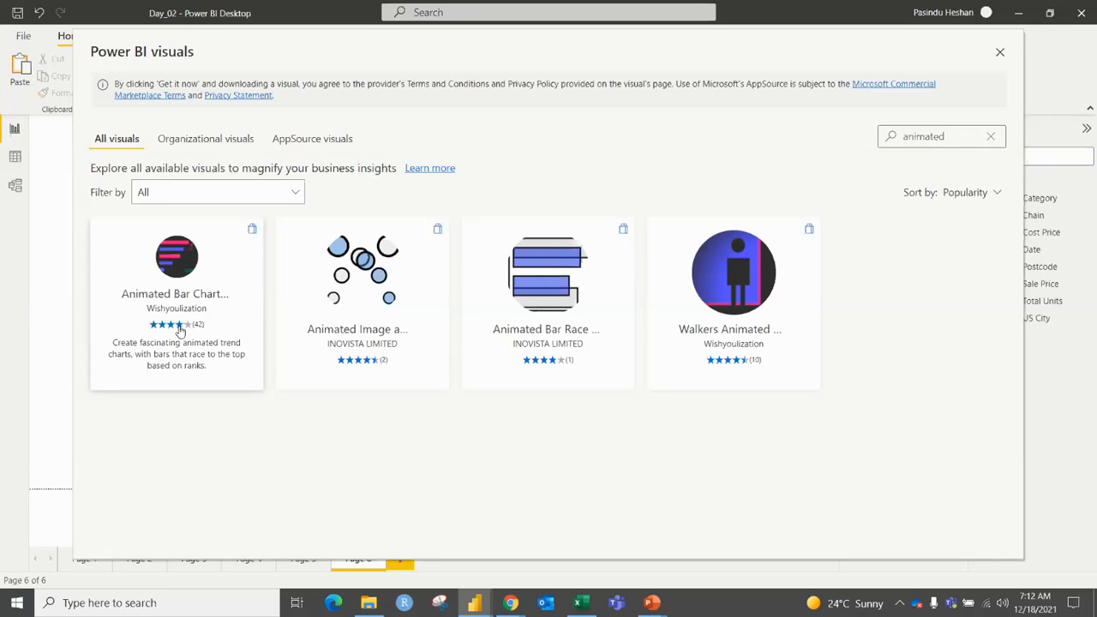
{"action": "left_click", "coordinate": [180, 330]}
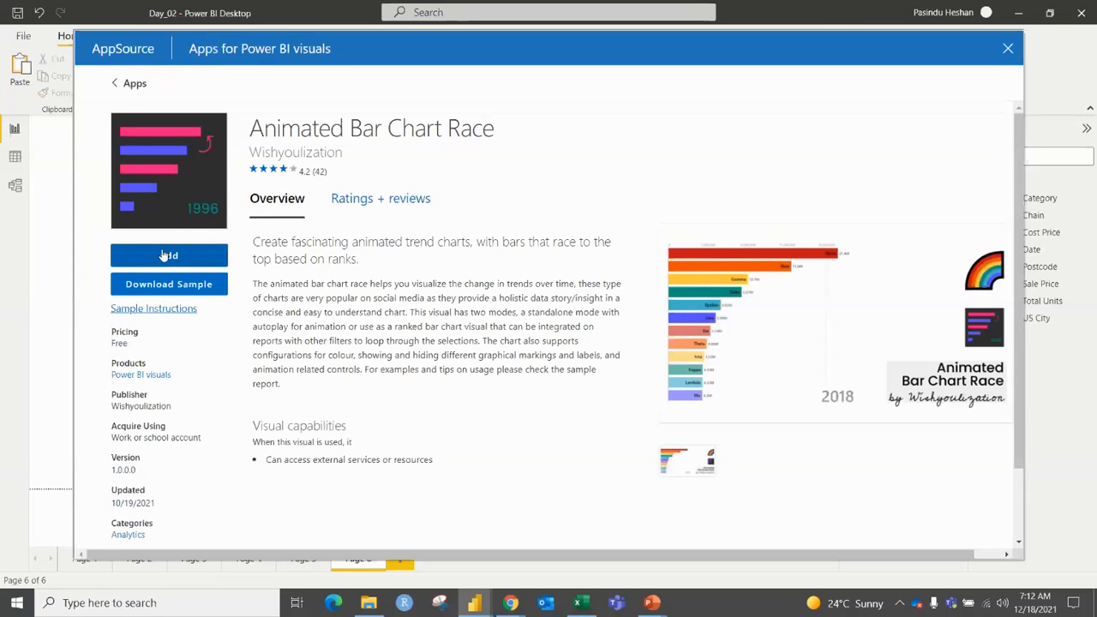
{"action": "left_click", "coordinate": [169, 256]}
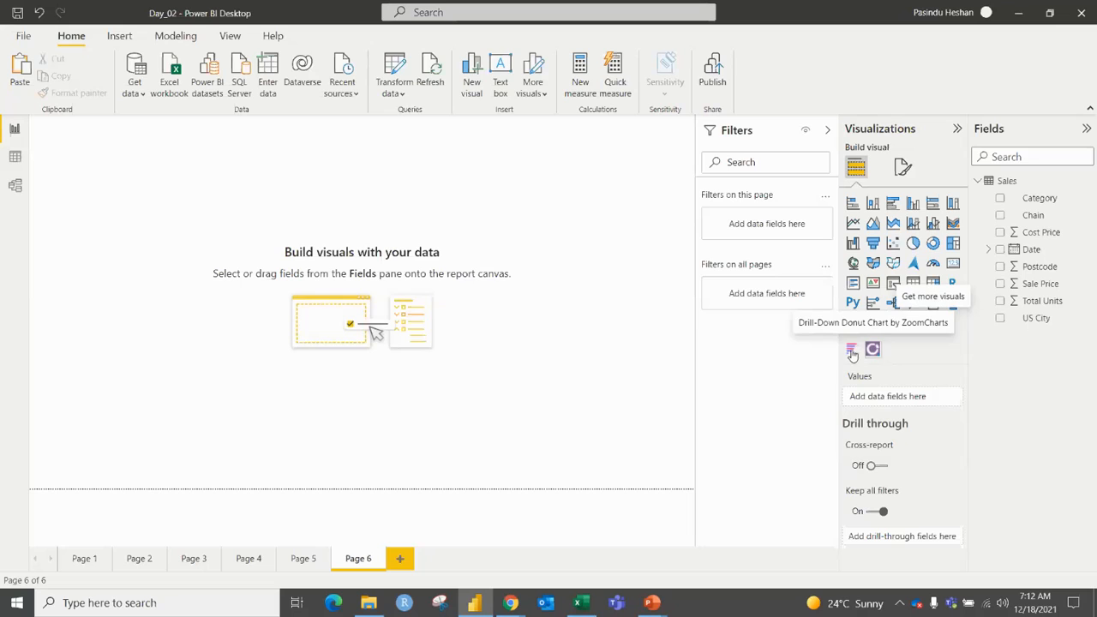
{"action": "left_click", "coordinate": [631, 333]}
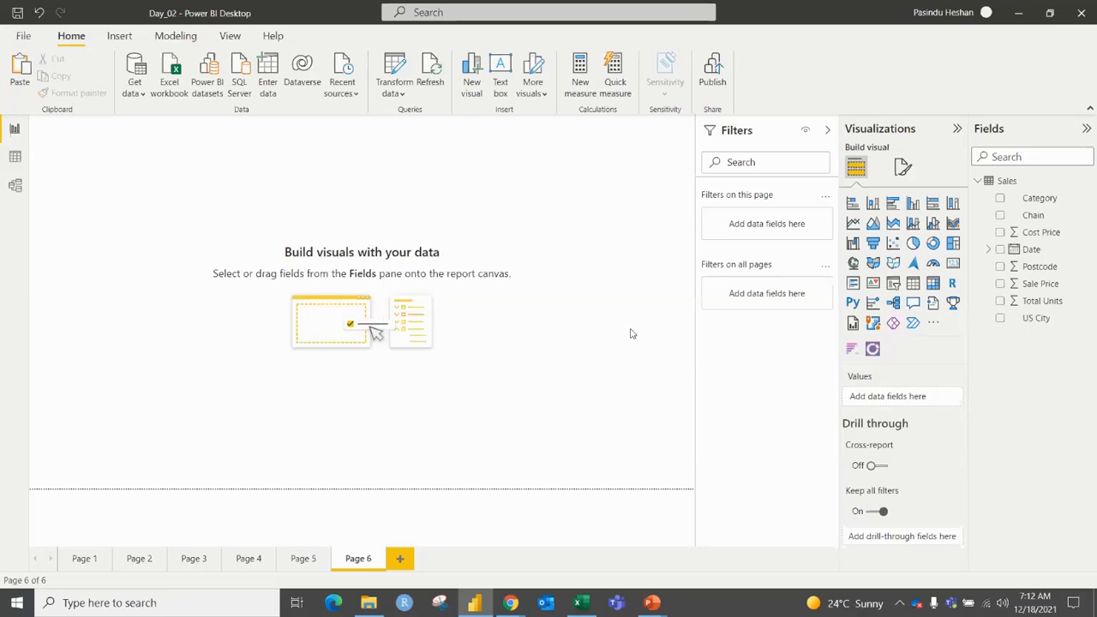
Step: Place the imported Animated Bar Chart Race visual on Page 6, enlarge it and shift it slightly inward from the page corner
{"action": "left_click", "coordinate": [674, 322]}
{"action": "left_click", "coordinate": [852, 348]}
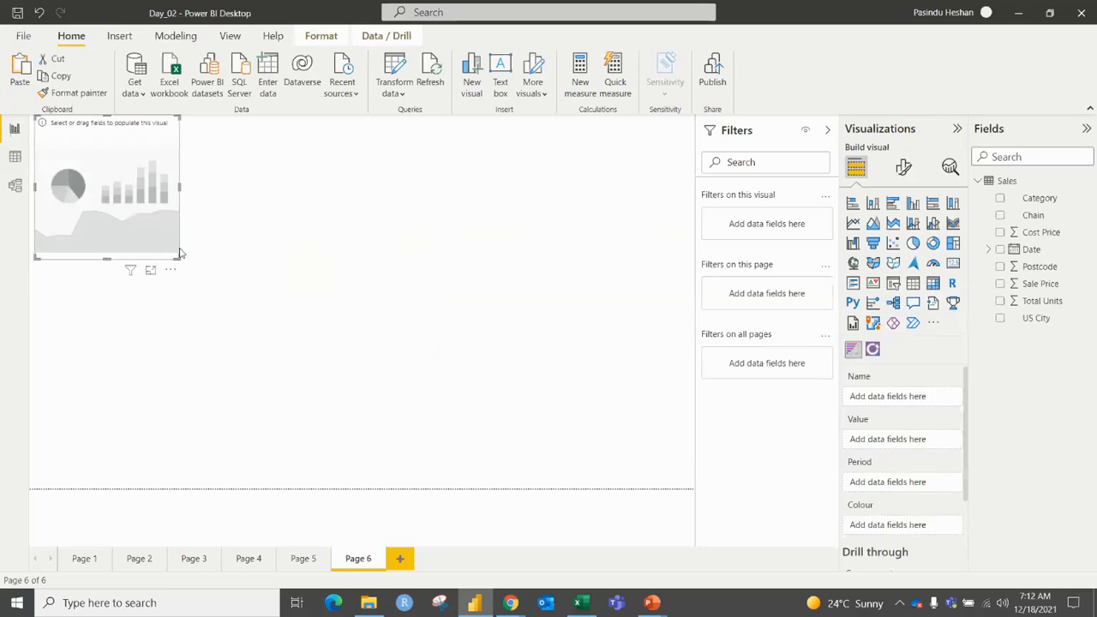
{"action": "left_click_drag", "start_coordinate": [177, 255], "coordinate": [540, 388]}
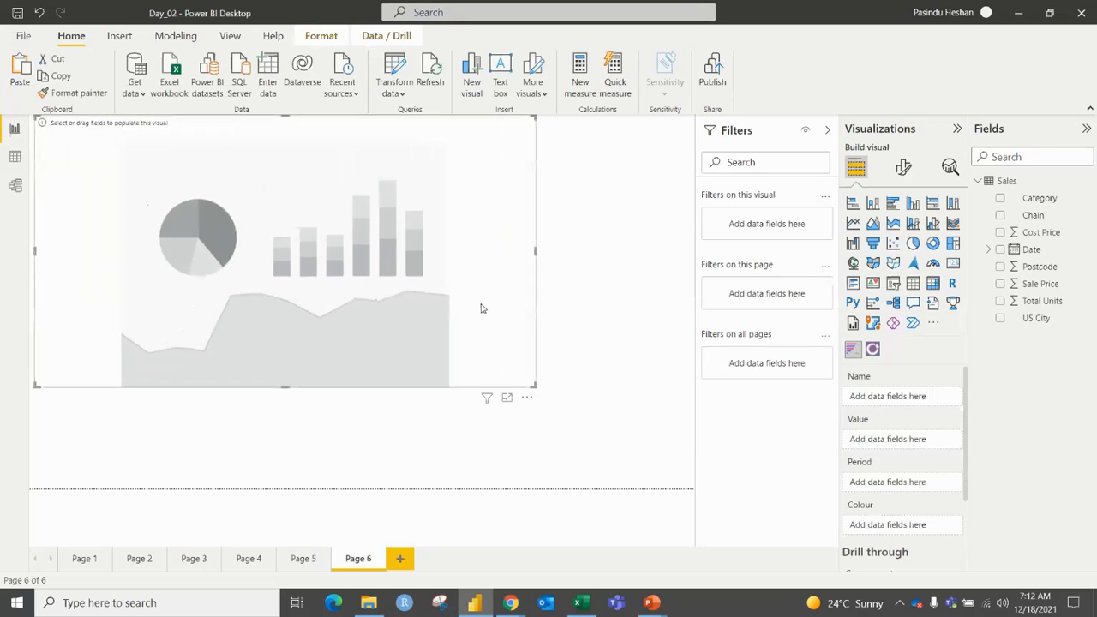
{"action": "left_click_drag", "start_coordinate": [483, 304], "coordinate": [503, 307]}
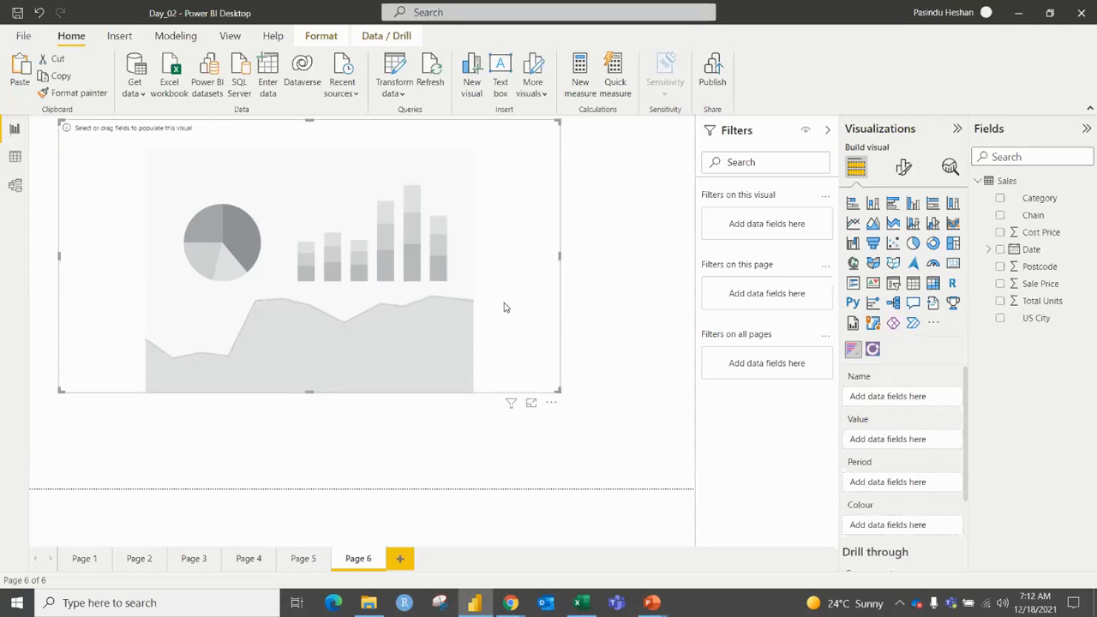
Step: Assign Category as the bar chart race's name, Sale Price as its value and Date as its period, keeping only the Year level
{"action": "left_click_drag", "start_coordinate": [1033, 199], "coordinate": [886, 402]}
{"action": "left_click_drag", "start_coordinate": [1031, 290], "coordinate": [909, 457]}
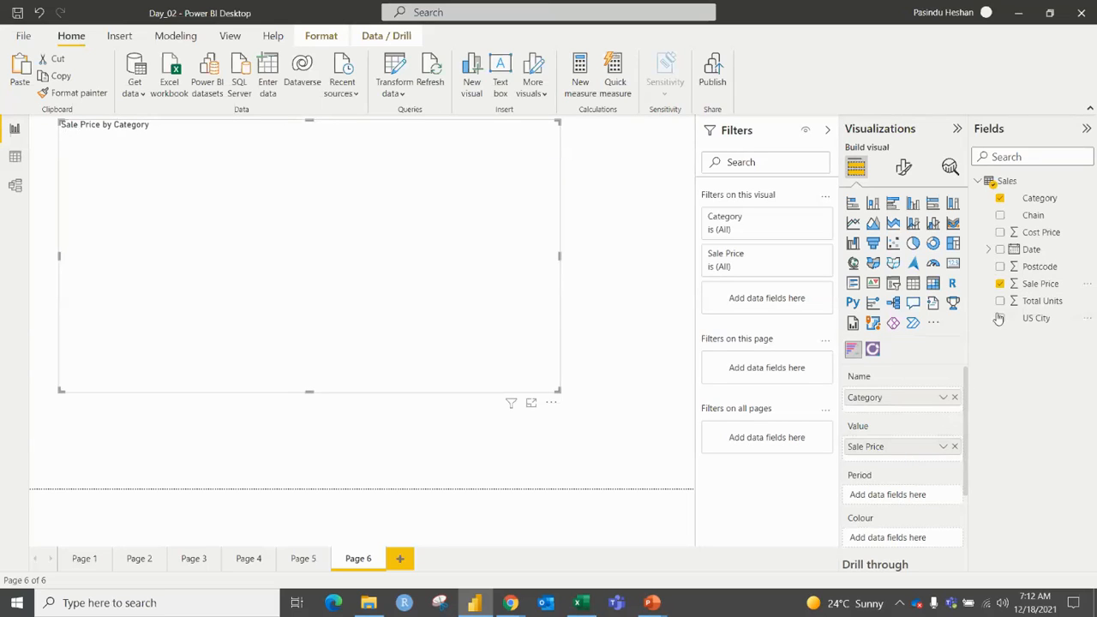
{"action": "left_click_drag", "start_coordinate": [1029, 250], "coordinate": [904, 497]}
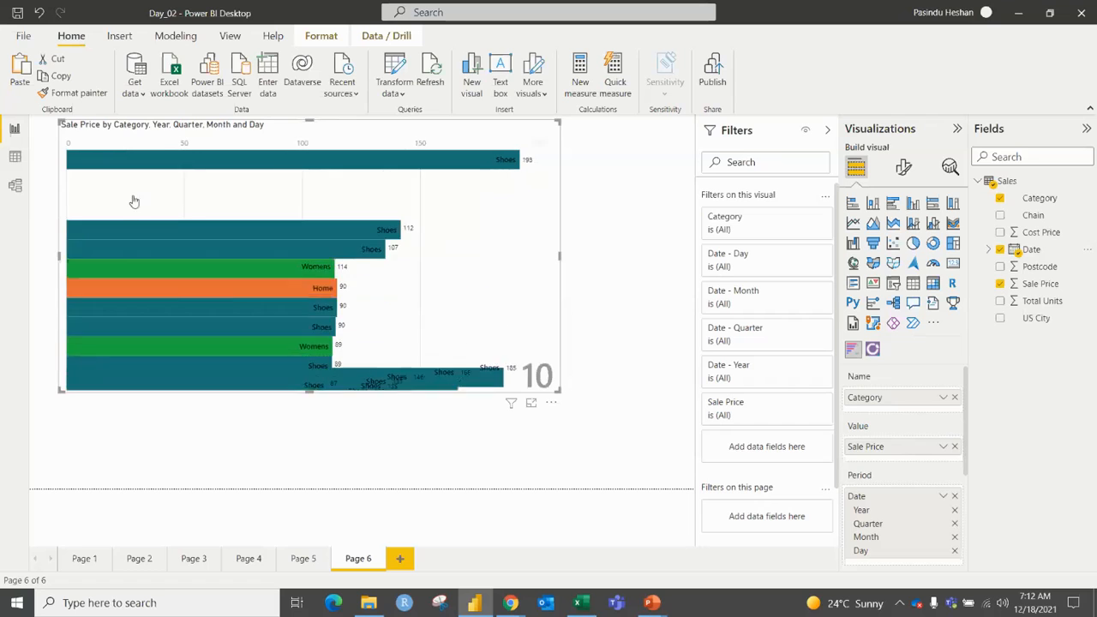
{"action": "left_click", "coordinate": [954, 552]}
{"action": "left_click", "coordinate": [954, 536]}
{"action": "left_click", "coordinate": [954, 522]}
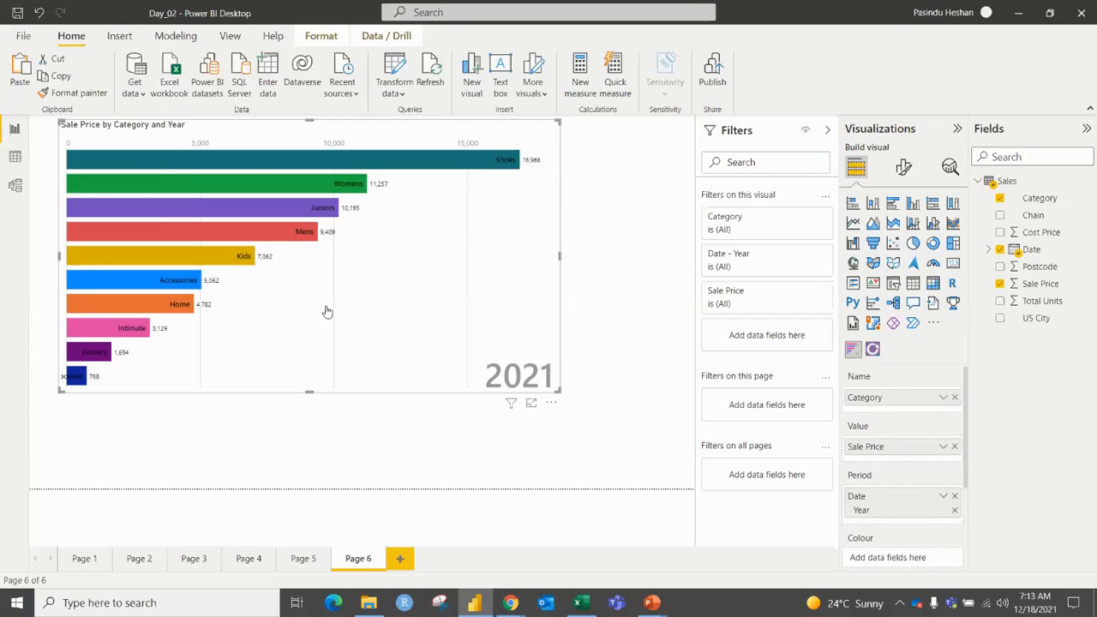
Step: Try a duration of 10000 in the bar chart race's Wishyoulization settings
{"action": "left_click", "coordinate": [904, 168]}
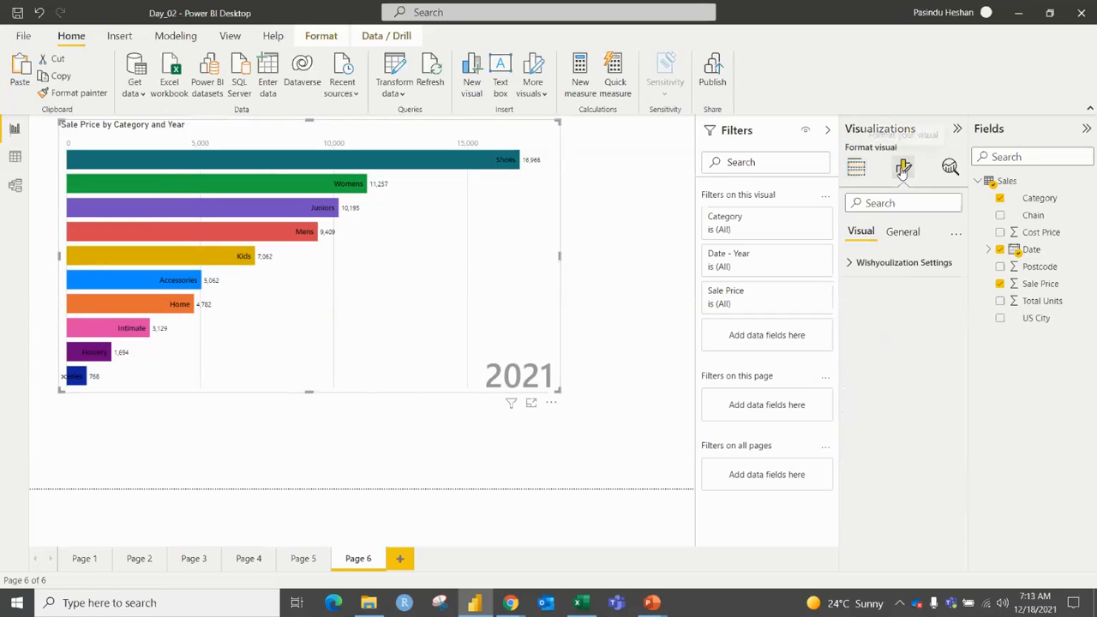
{"action": "left_click", "coordinate": [876, 264]}
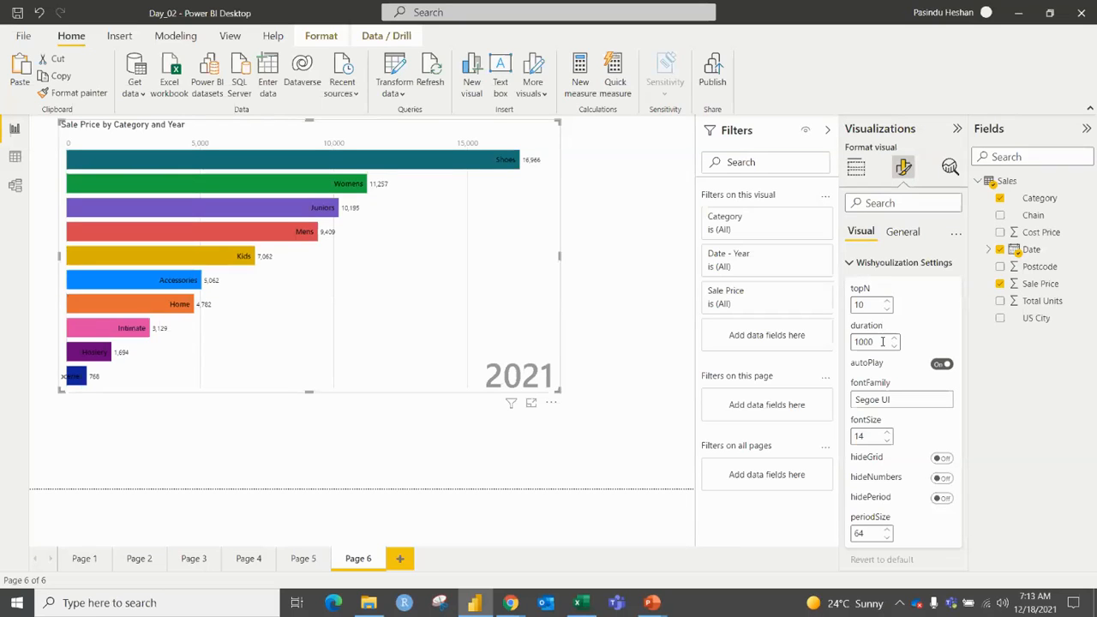
{"action": "double_click", "coordinate": [881, 342]}
{"action": "type", "text": "1000"}
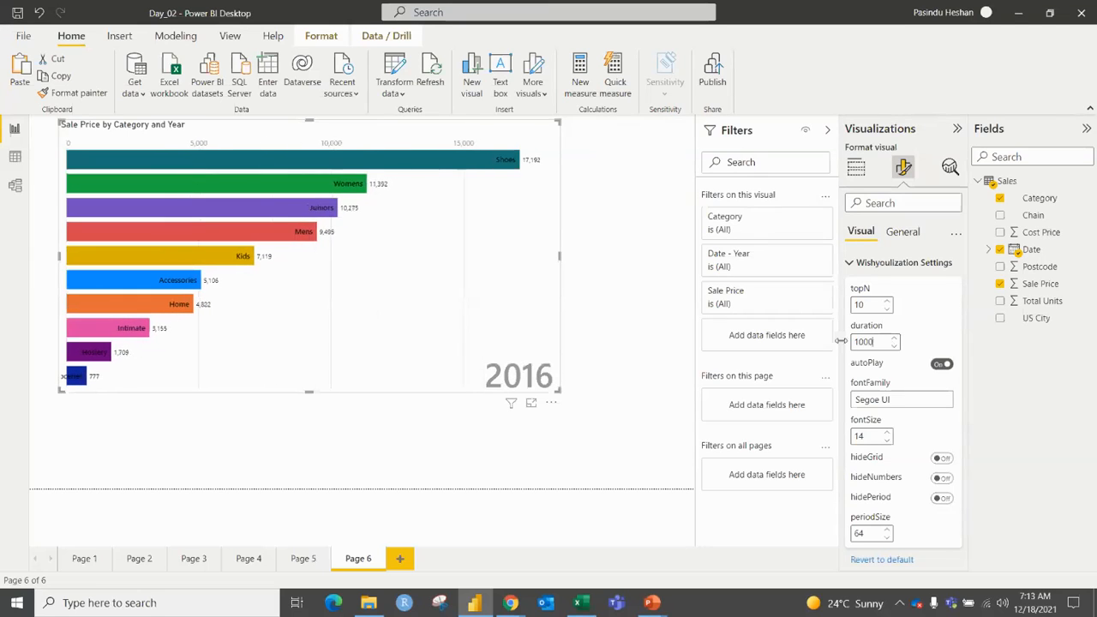
{"action": "type", "text": "0"}
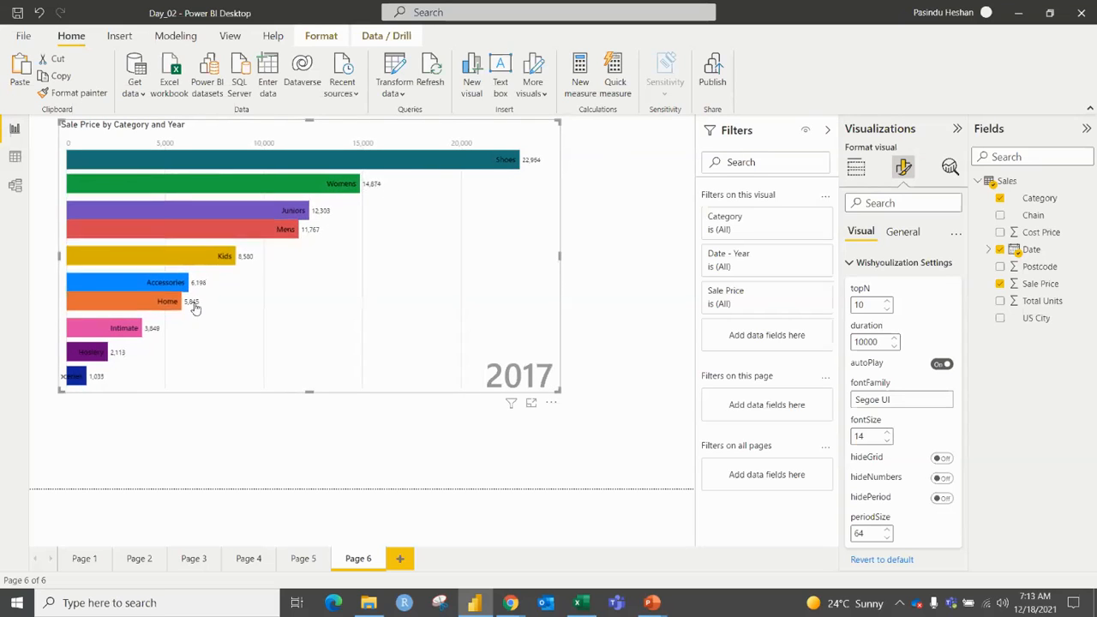
Step: Set the bar chart race's animation duration to 2000 and deselect the visual
{"action": "left_click_drag", "start_coordinate": [881, 343], "coordinate": [837, 345]}
{"action": "type", "text": "2000"}
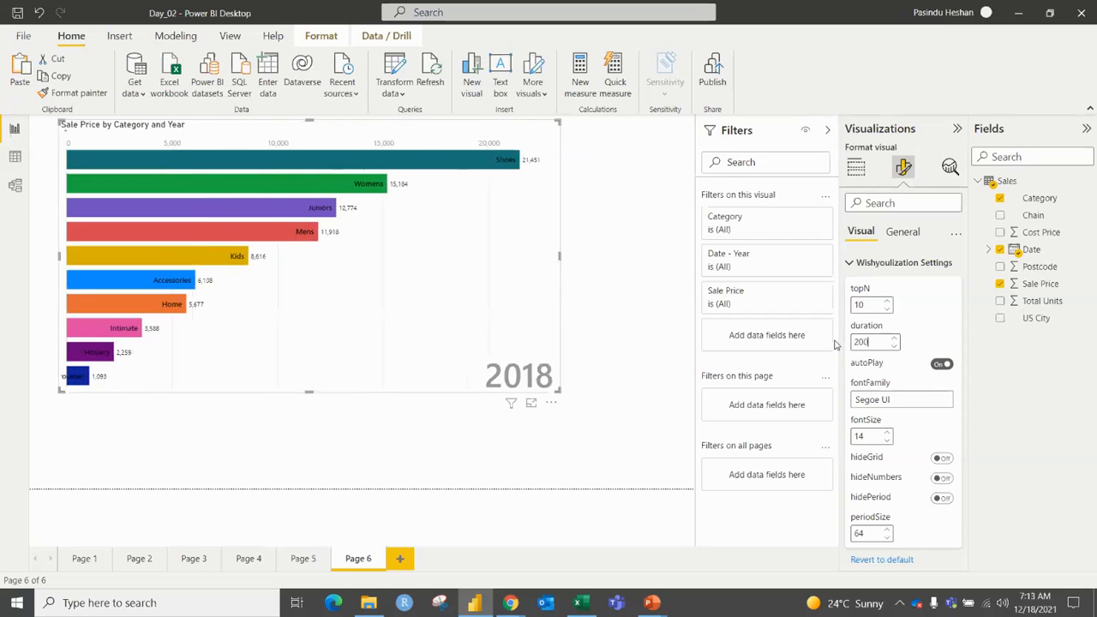
{"action": "left_click", "coordinate": [612, 288]}
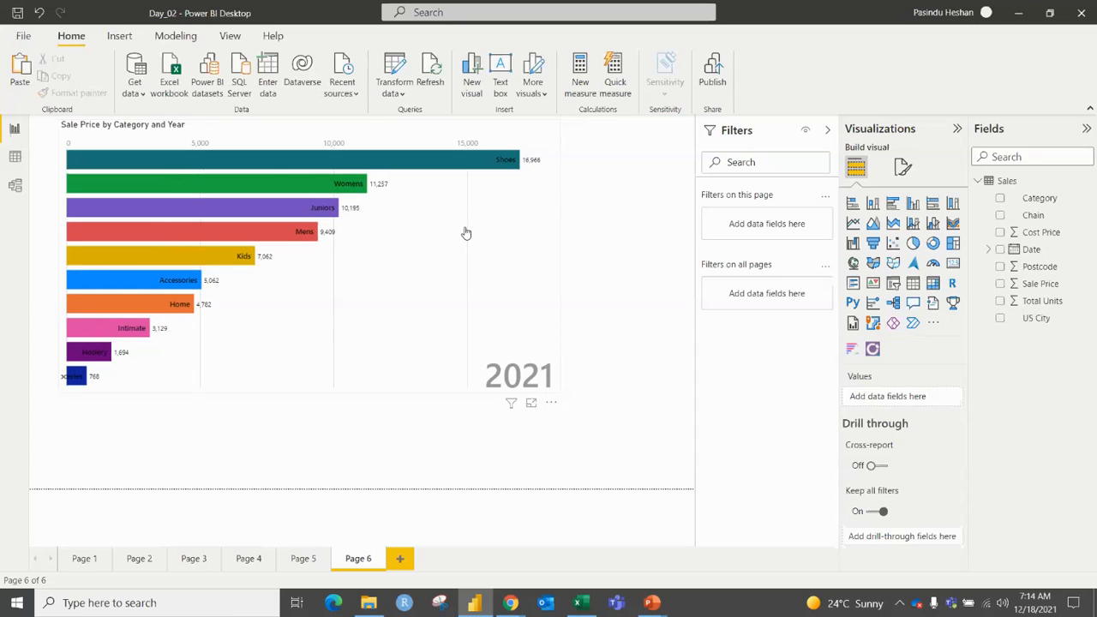
Step: Add a seventh report page, and search the gallery of additional visuals for "donut"
{"action": "left_click", "coordinate": [401, 559]}
{"action": "left_click", "coordinate": [933, 324]}
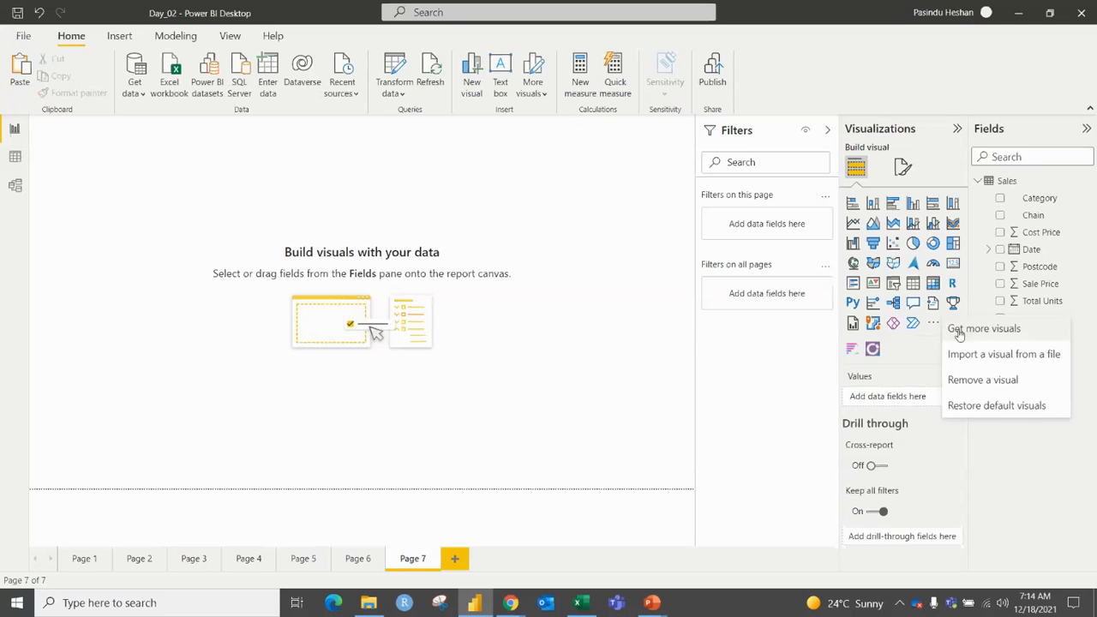
{"action": "left_click", "coordinate": [977, 329]}
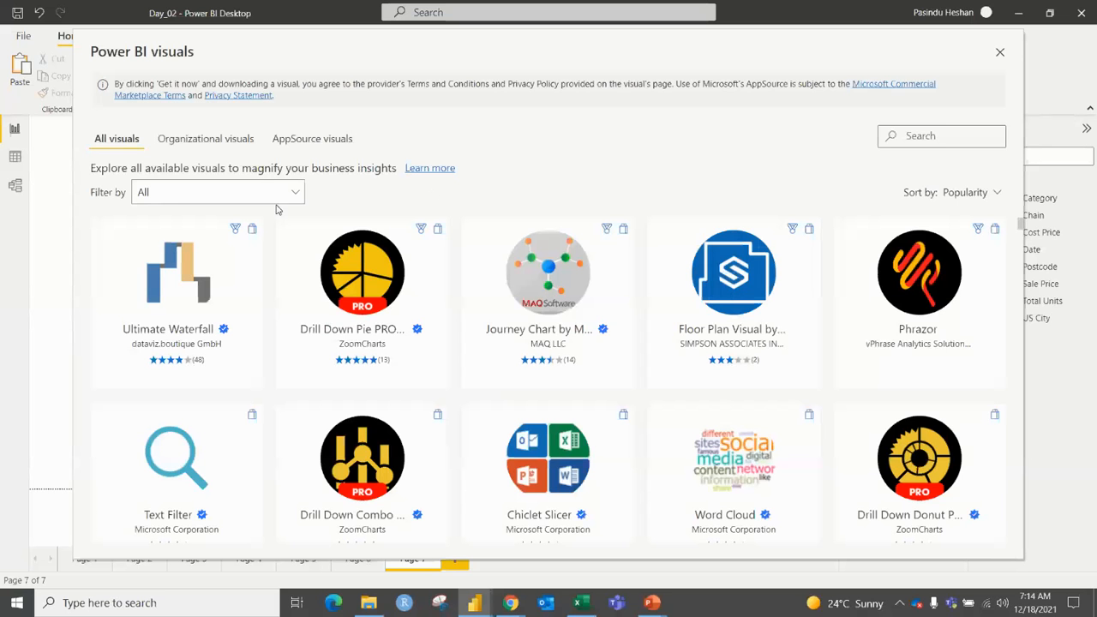
{"action": "left_click", "coordinate": [909, 136]}
{"action": "type", "text": "donut"}
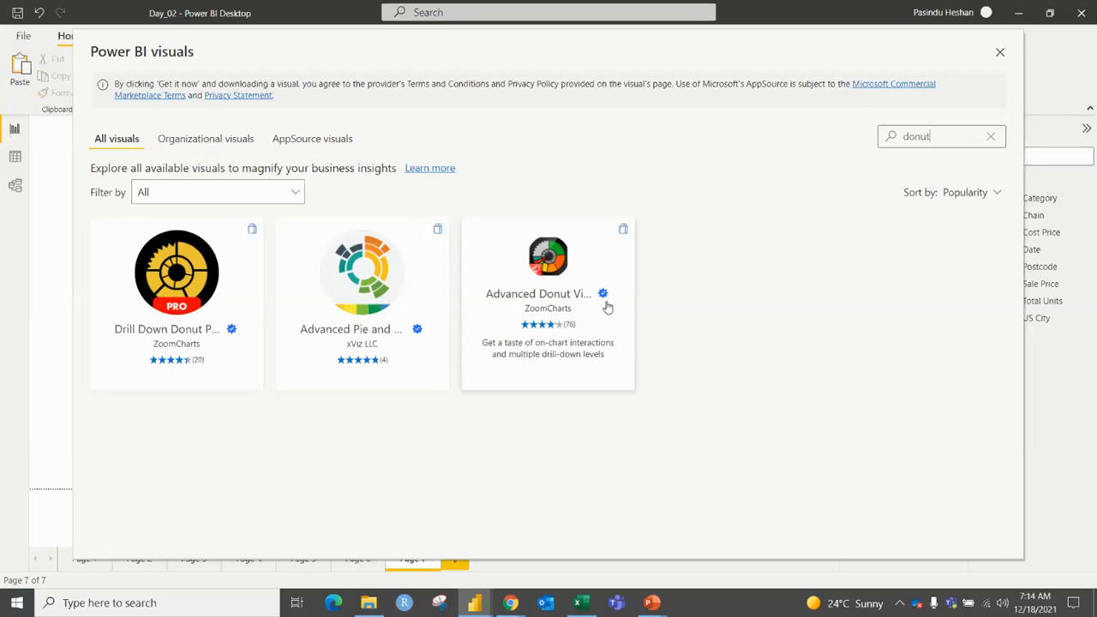
Step: Add the Advanced Donut Visual (Light Edition) by ZoomCharts to the report
{"action": "left_click", "coordinate": [568, 310]}
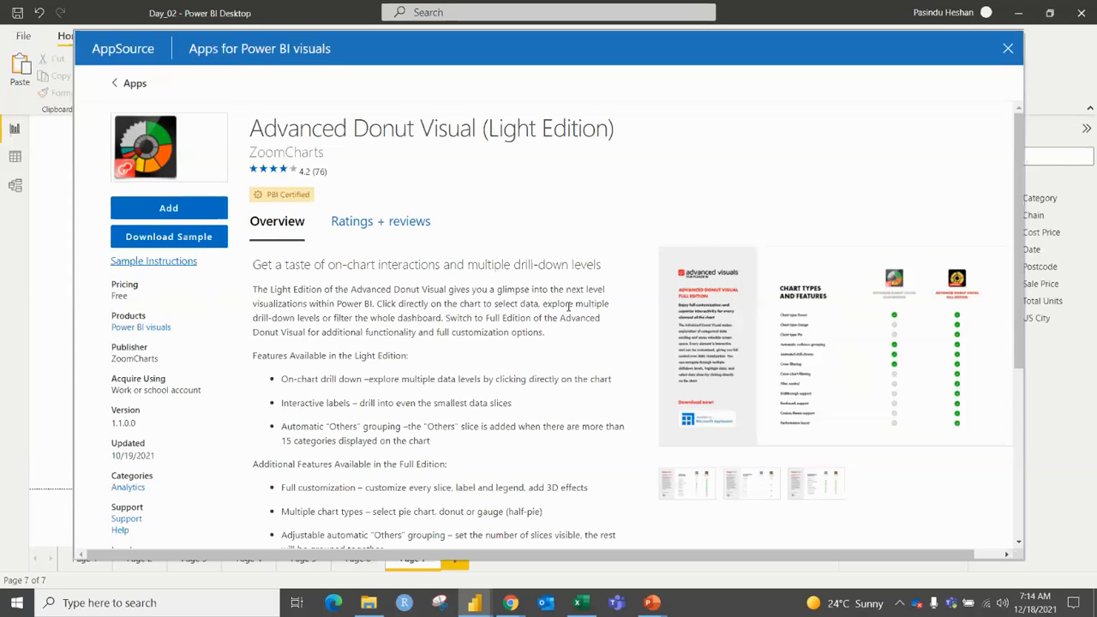
{"action": "left_click", "coordinate": [195, 208]}
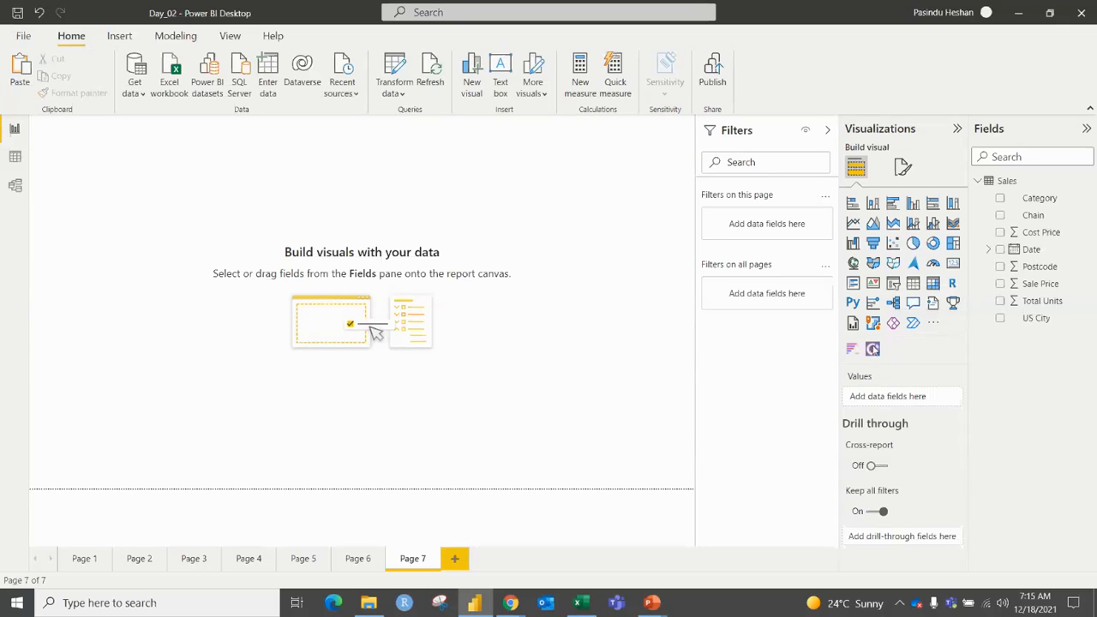
{"action": "left_click", "coordinate": [624, 333]}
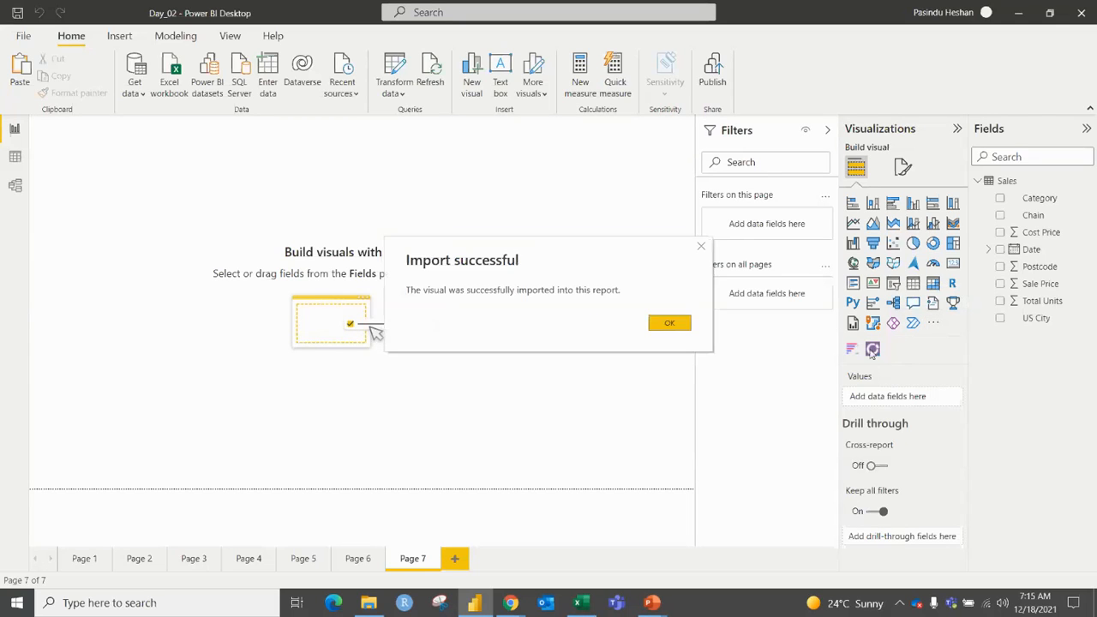
{"action": "left_click", "coordinate": [669, 323]}
Step: Place the imported donut visual on Page 7, enlarge it to fill most of the page and shift it slightly inward
{"action": "left_click", "coordinate": [873, 349]}
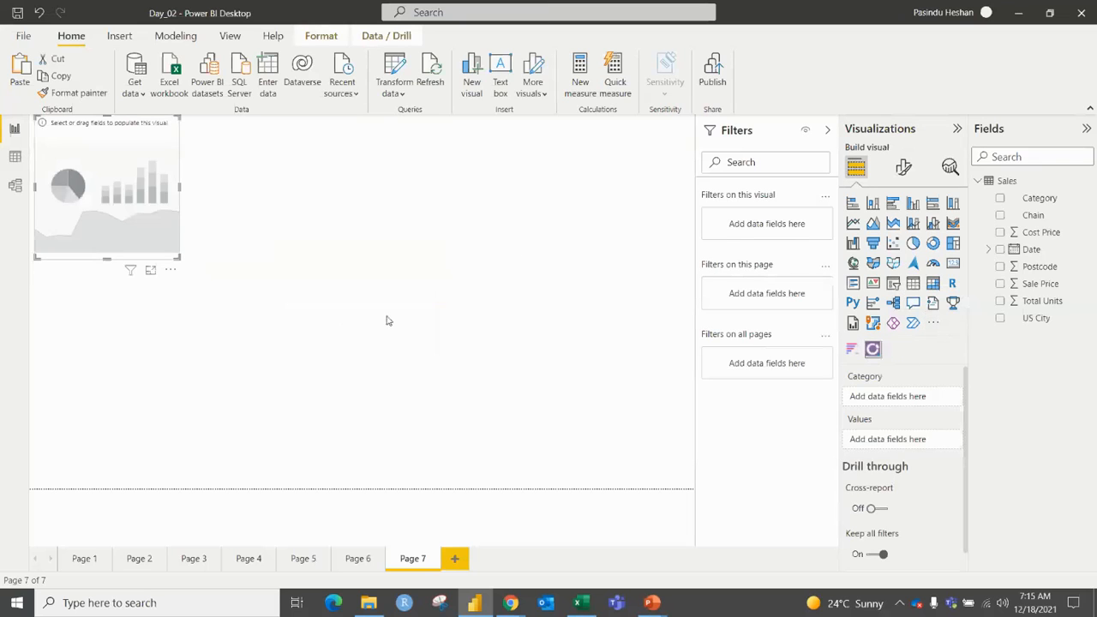
{"action": "left_click_drag", "start_coordinate": [174, 260], "coordinate": [354, 341]}
{"action": "left_click_drag", "start_coordinate": [339, 135], "coordinate": [358, 152]}
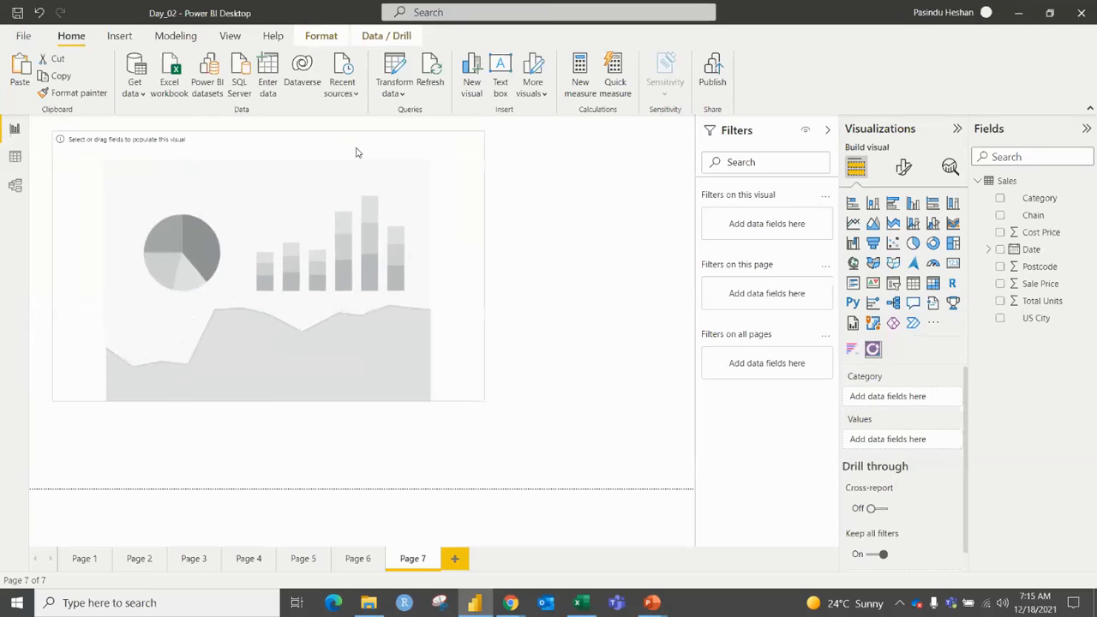
{"action": "left_click_drag", "start_coordinate": [485, 398], "coordinate": [555, 451]}
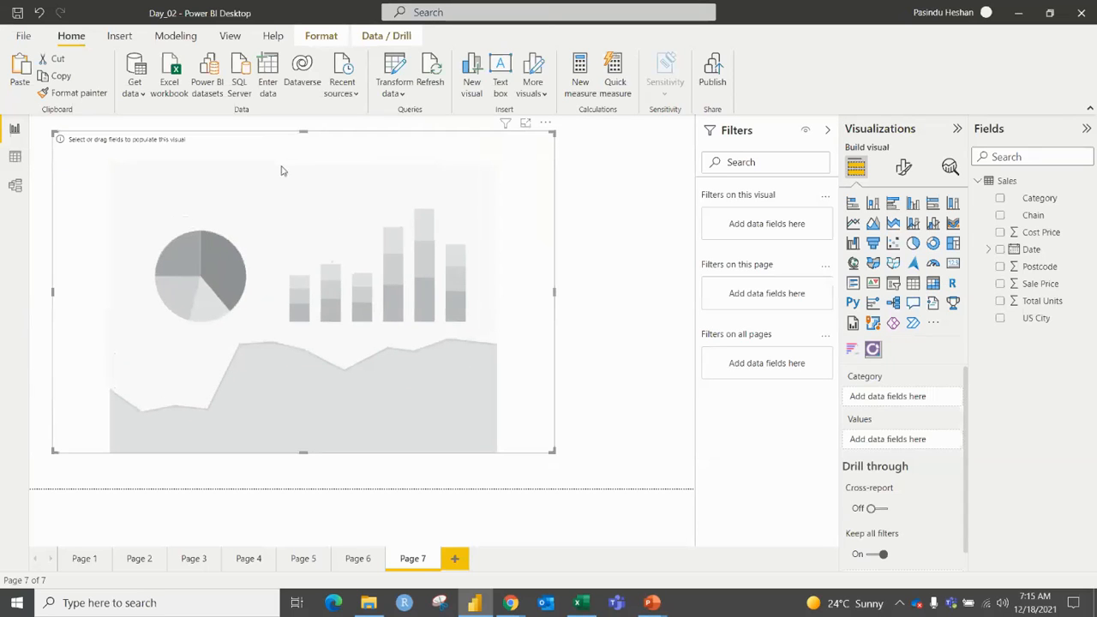
Step: Populate the donut with Category, US City and Chain as its category levels and Sale Price as its values
{"action": "left_click_drag", "start_coordinate": [1033, 200], "coordinate": [904, 396]}
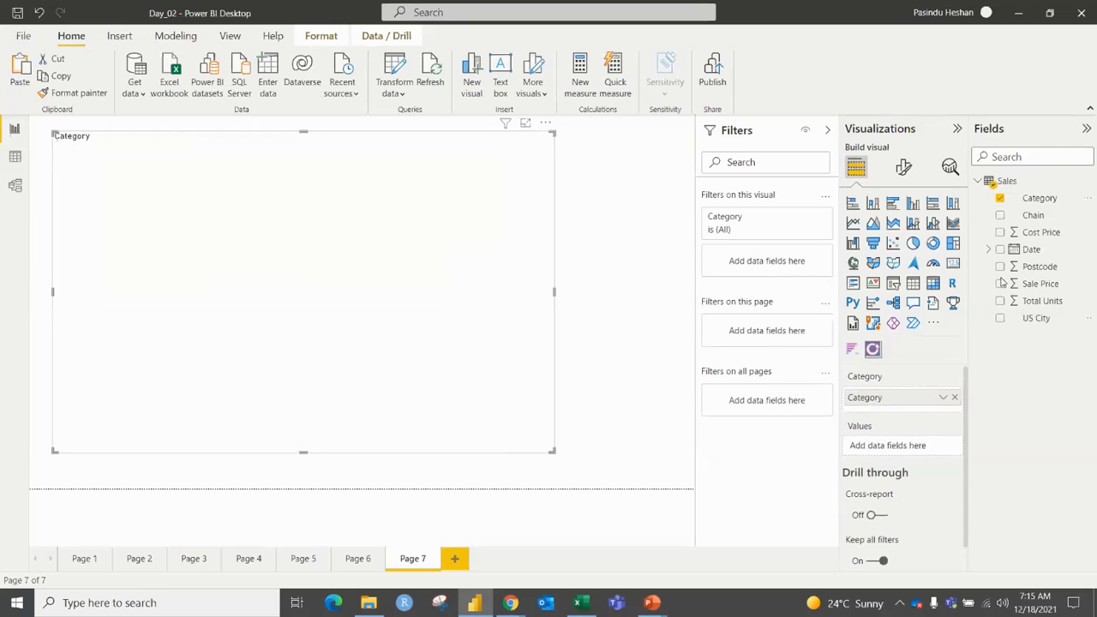
{"action": "left_click_drag", "start_coordinate": [1020, 284], "coordinate": [900, 446]}
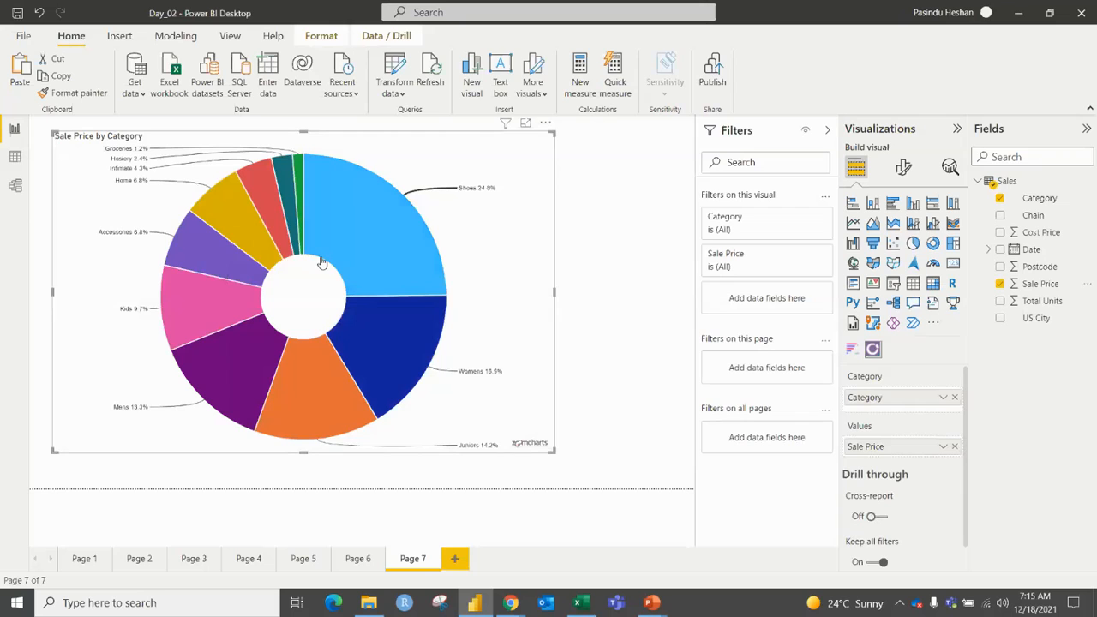
{"action": "mouse_move", "coordinate": [344, 231]}
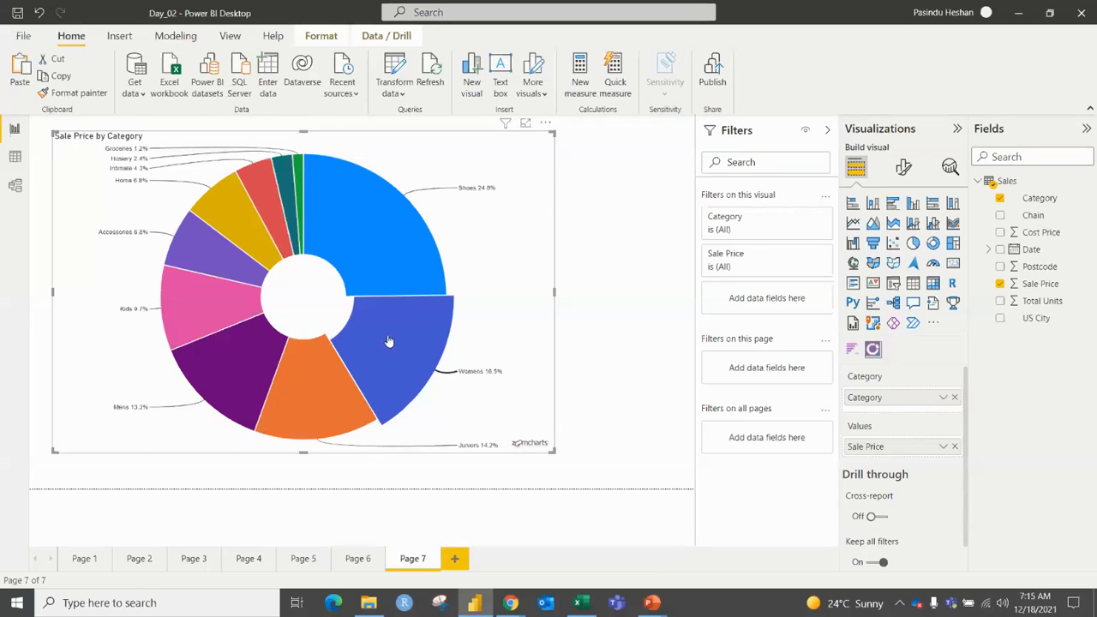
{"action": "left_click_drag", "start_coordinate": [986, 350], "coordinate": [892, 406]}
{"action": "left_click_drag", "start_coordinate": [1026, 221], "coordinate": [912, 432]}
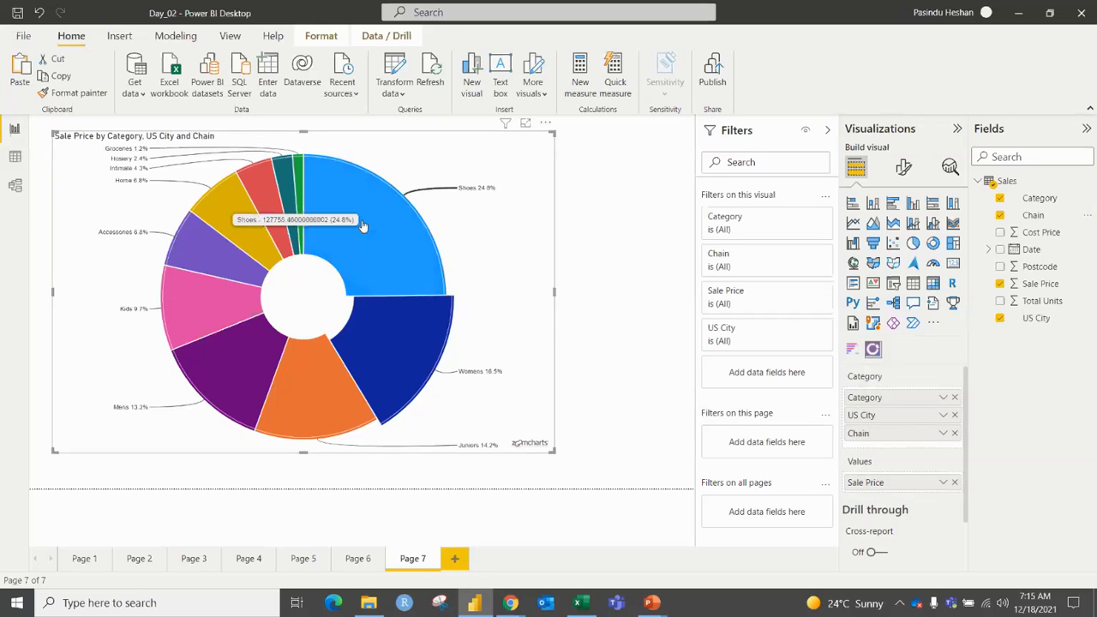
Step: Drill down the donut from the Shoes slice into Nebraska's chains, and return to the category level
{"action": "left_click", "coordinate": [623, 261]}
{"action": "left_click", "coordinate": [360, 256]}
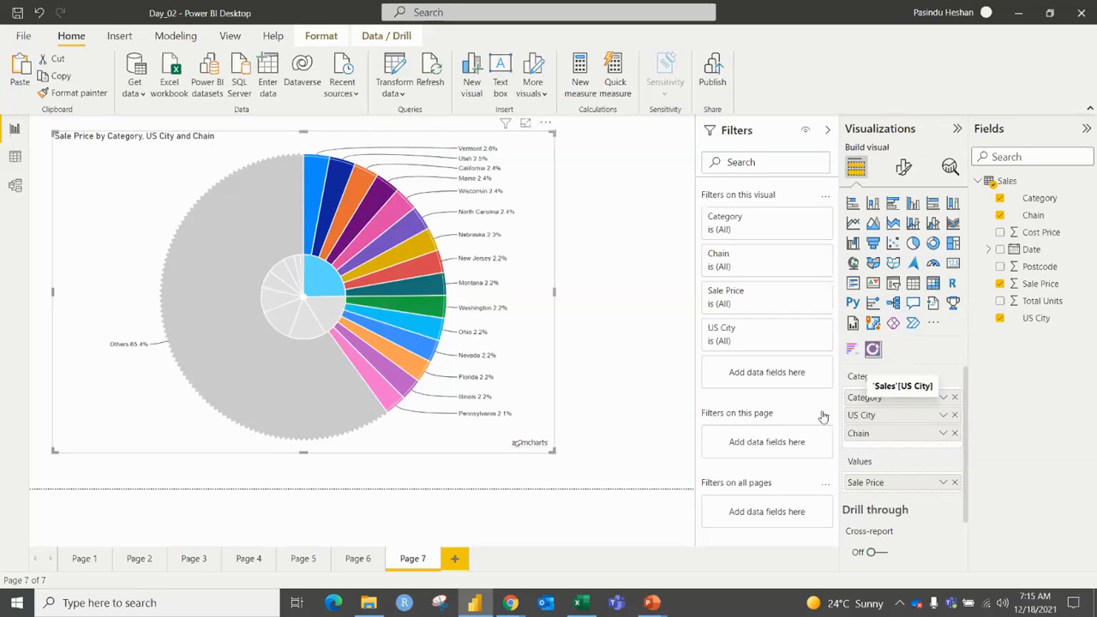
{"action": "left_click", "coordinate": [412, 248]}
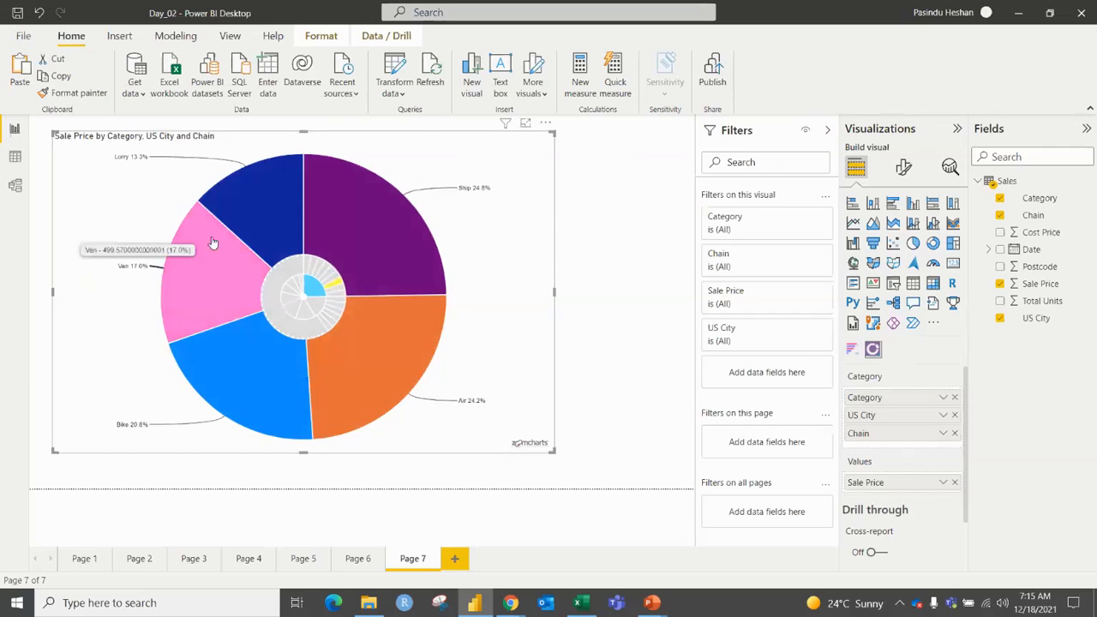
{"action": "left_click", "coordinate": [302, 295]}
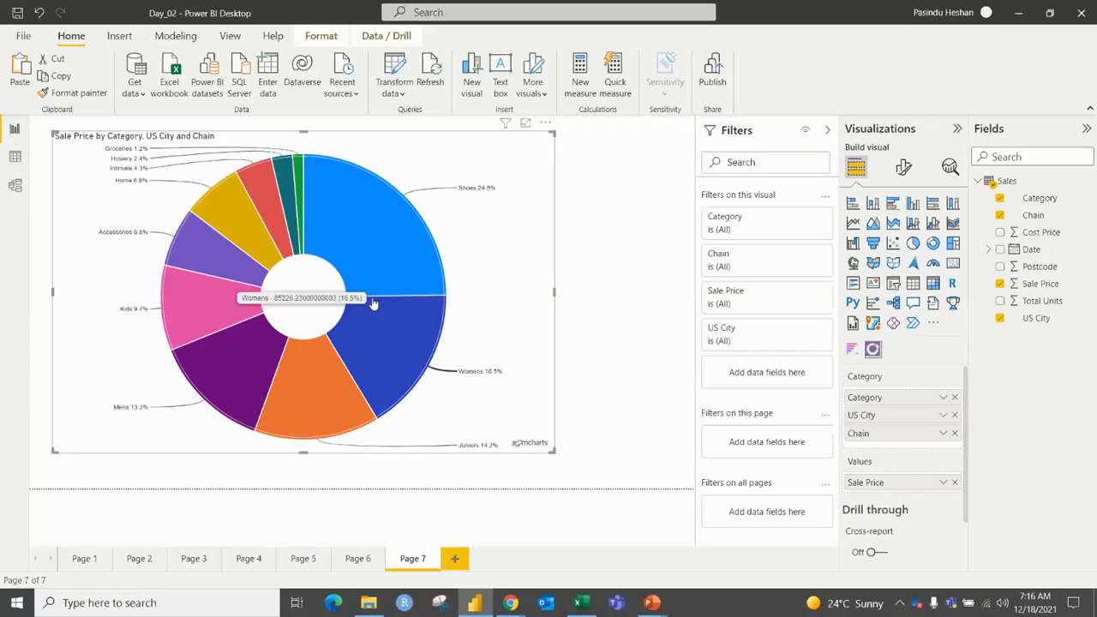
Step: Look through the donut's visual and general format options, and try turning on its Customization setting
{"action": "left_click", "coordinate": [904, 169]}
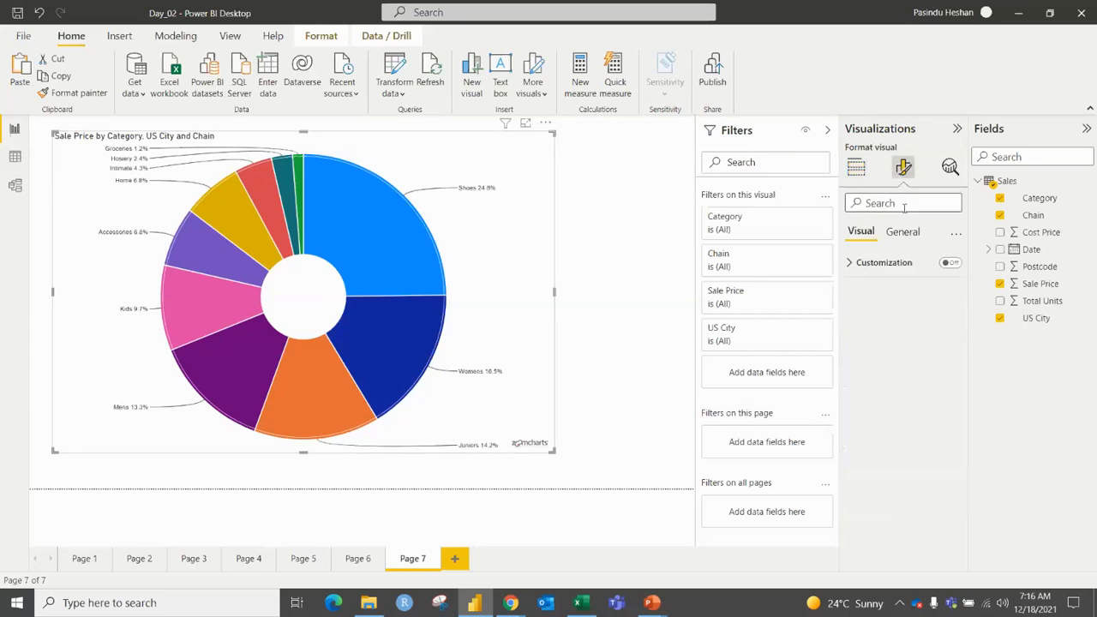
{"action": "left_click", "coordinate": [903, 231]}
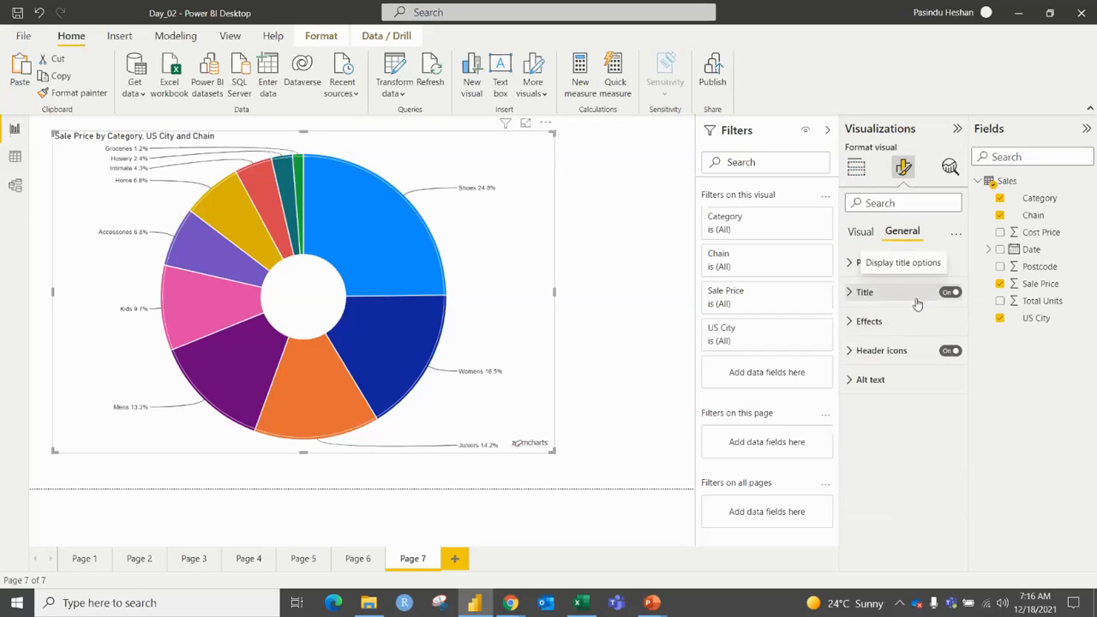
{"action": "left_click", "coordinate": [865, 235]}
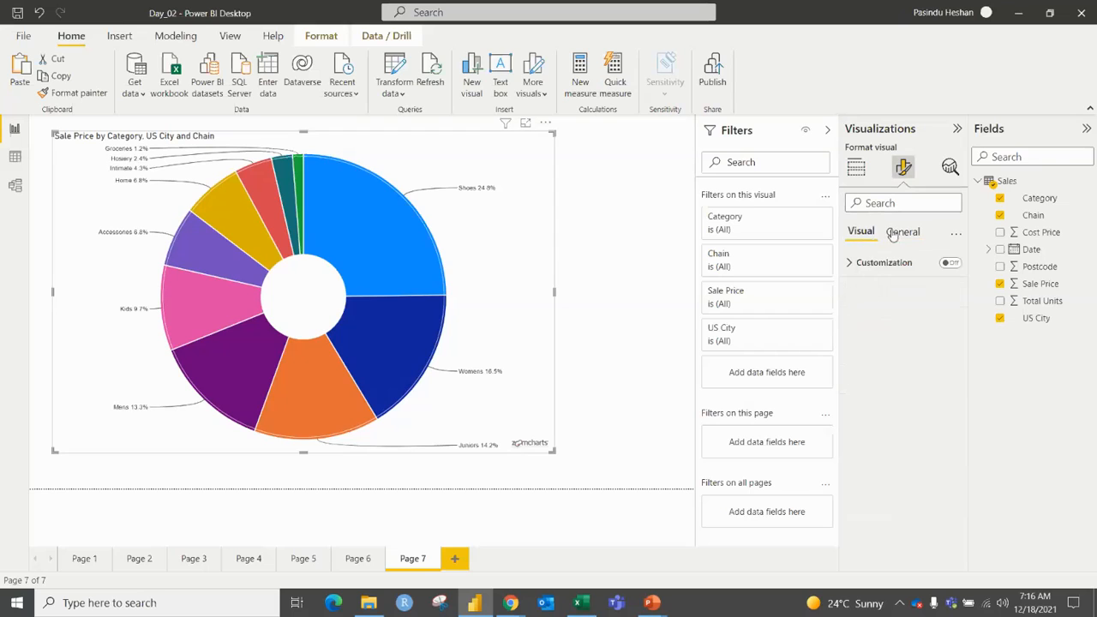
{"action": "left_click", "coordinate": [948, 264]}
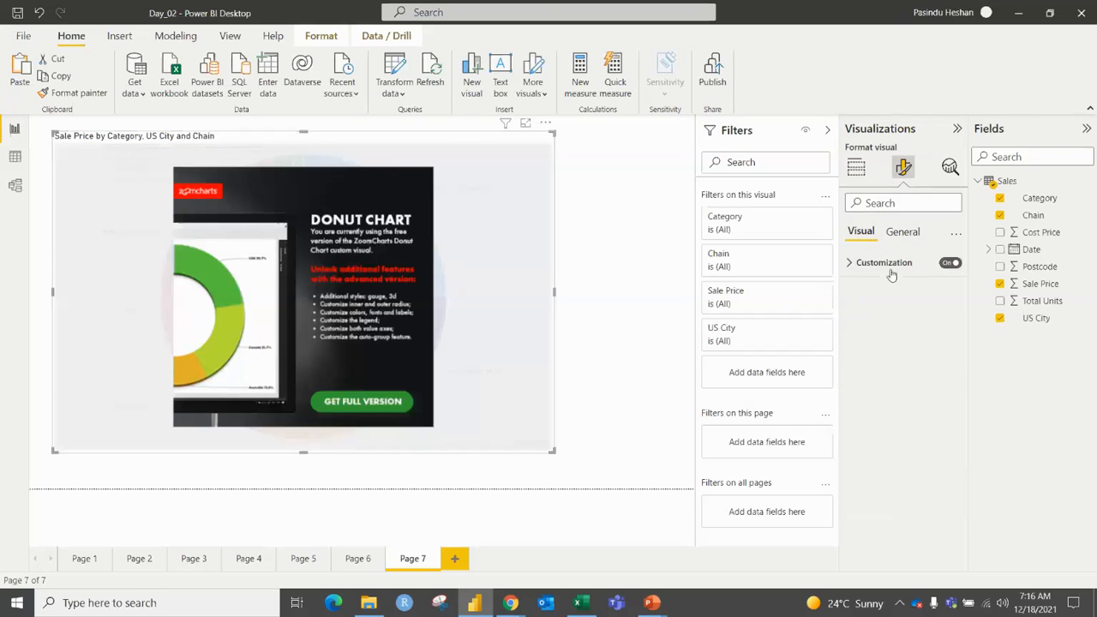
Step: Turn off the donut visual's title and set its background color to green
{"action": "left_click", "coordinate": [902, 232]}
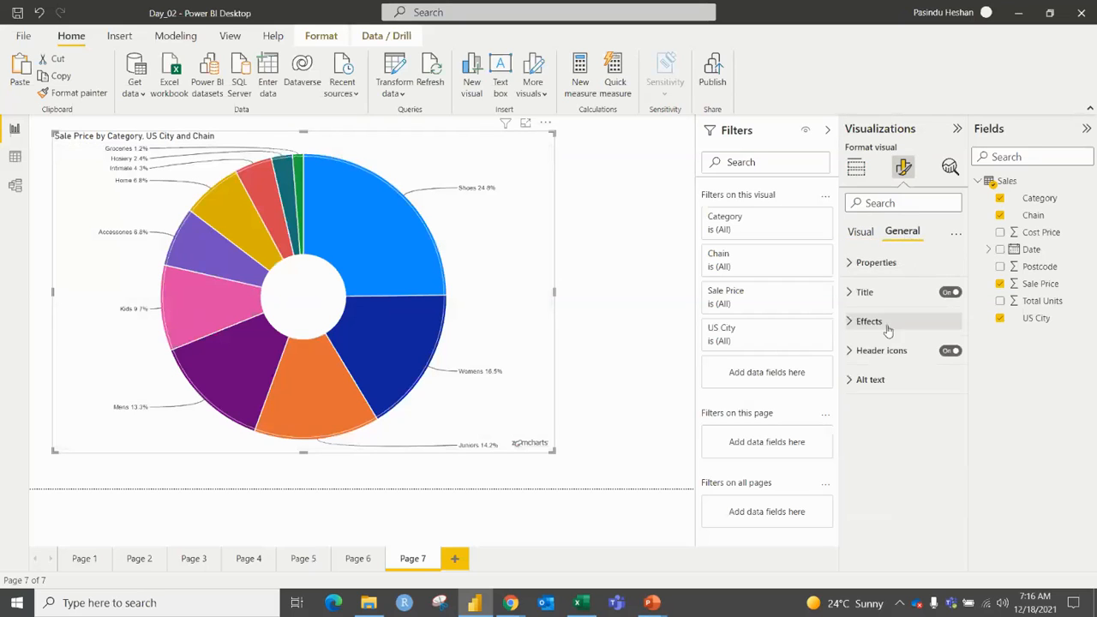
{"action": "left_click", "coordinate": [948, 292]}
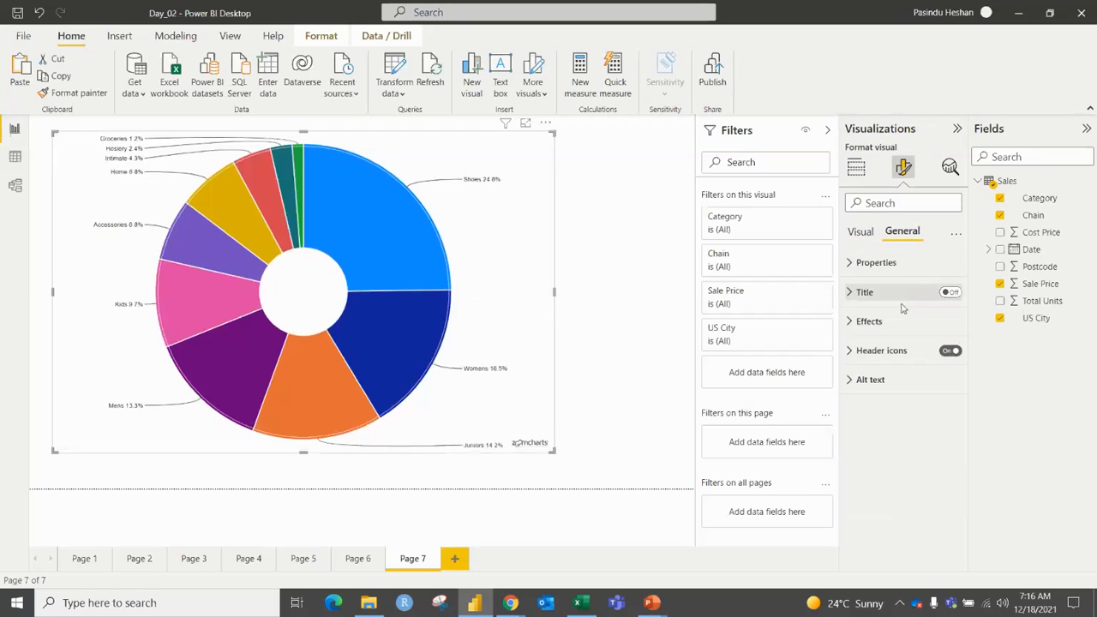
{"action": "left_click", "coordinate": [869, 321]}
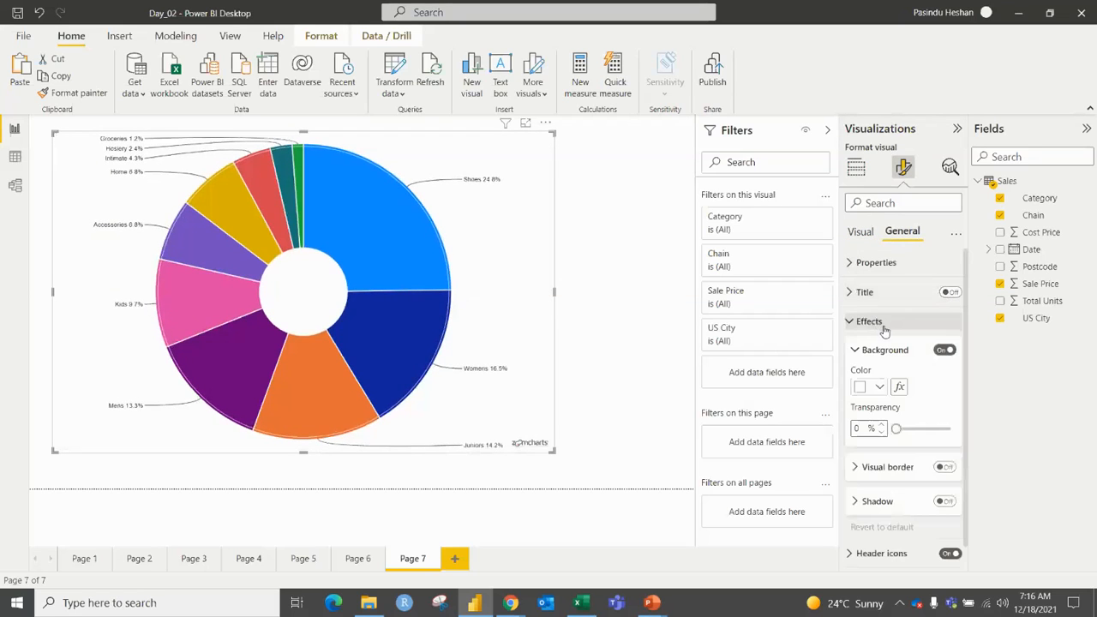
{"action": "left_click", "coordinate": [879, 387]}
{"action": "left_click", "coordinate": [891, 336]}
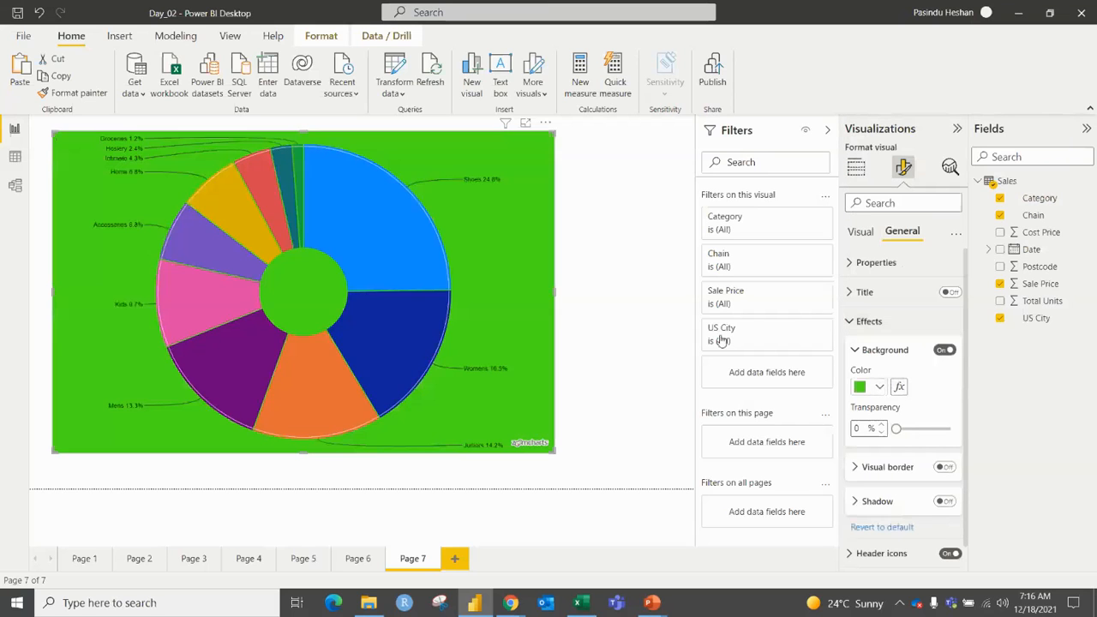
Step: Drill down the donut from the Shoes slice to New Jersey's chains, and return to the category level
{"action": "left_click", "coordinate": [412, 265]}
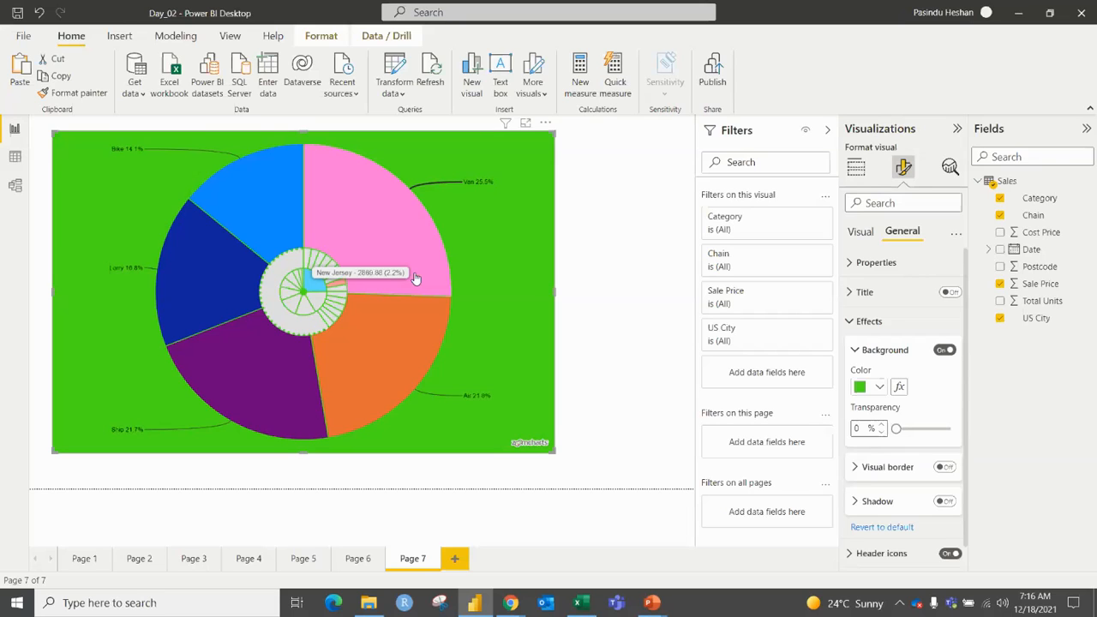
{"action": "left_click", "coordinate": [298, 297]}
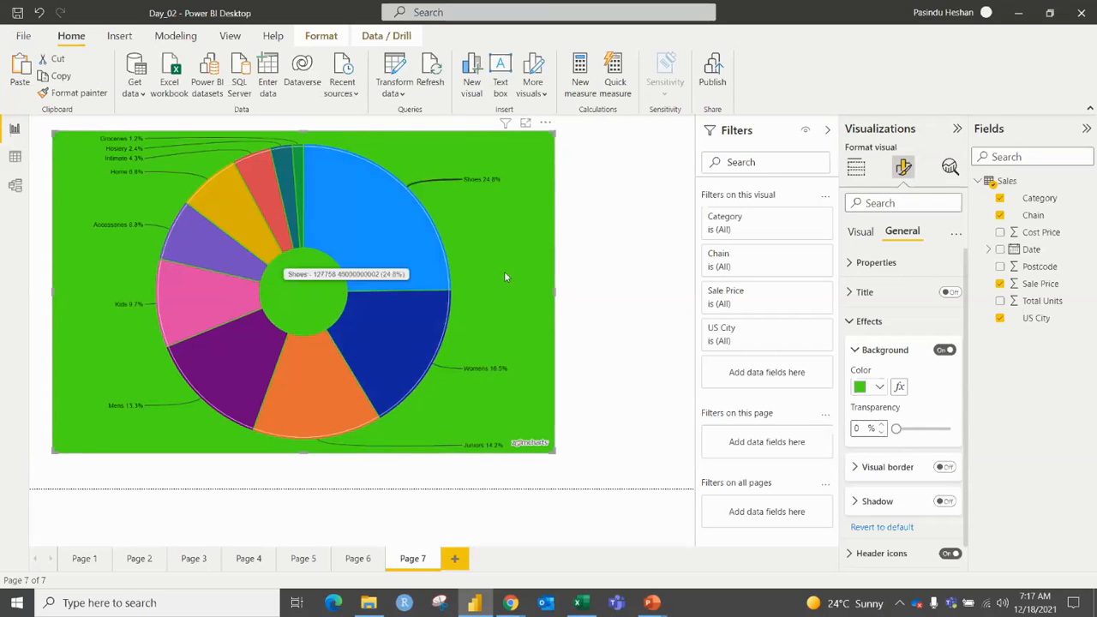
Step: Try turning on the donut's Customization setting, and turn it off again
{"action": "left_click", "coordinate": [861, 232]}
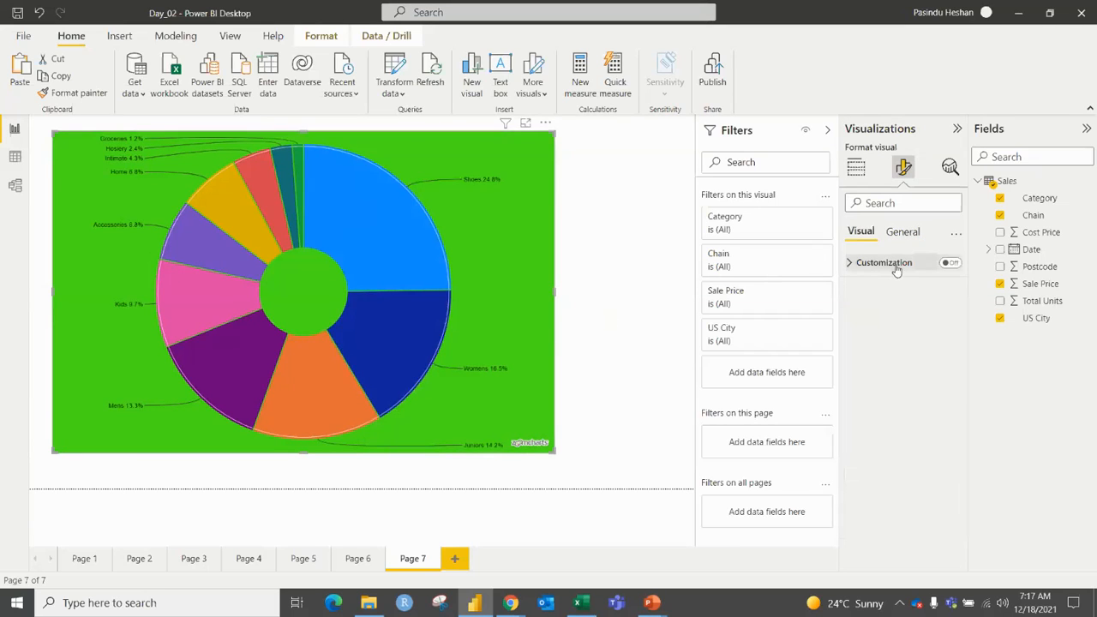
{"action": "left_click", "coordinate": [950, 262]}
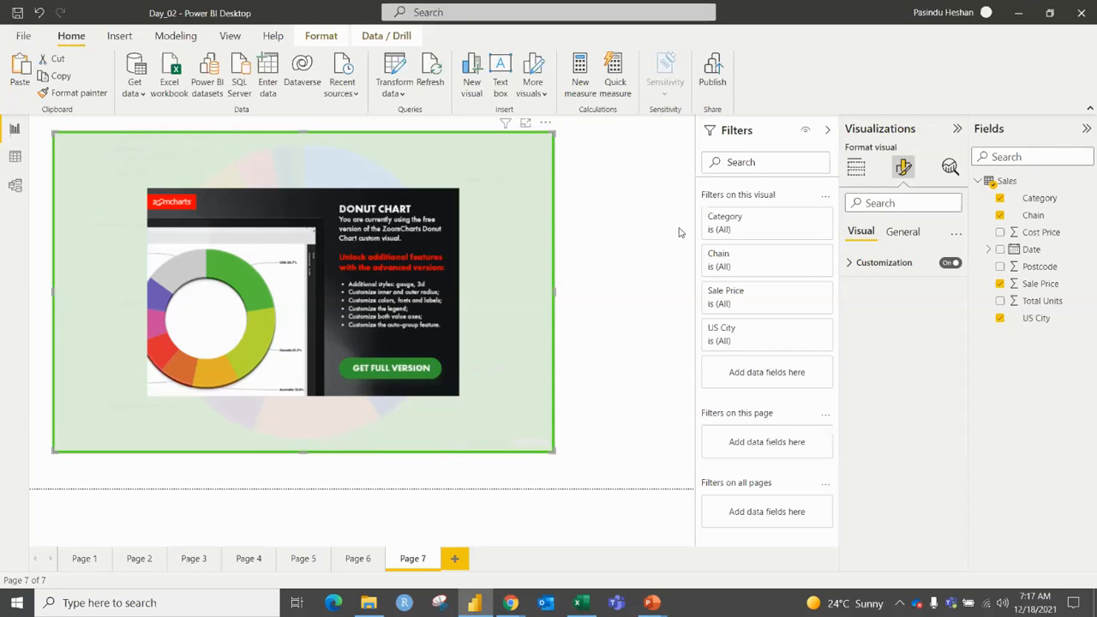
{"action": "left_click", "coordinate": [948, 262]}
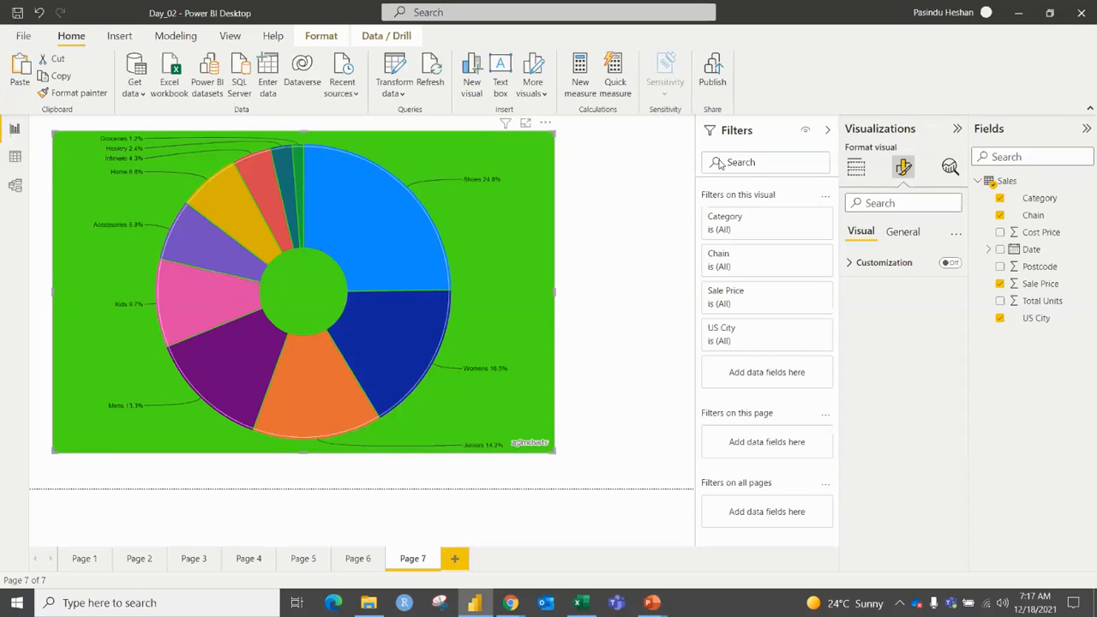
Step: Browse the available custom visuals in the Power BI visuals gallery, and close it without importing any
{"action": "left_click", "coordinate": [855, 168]}
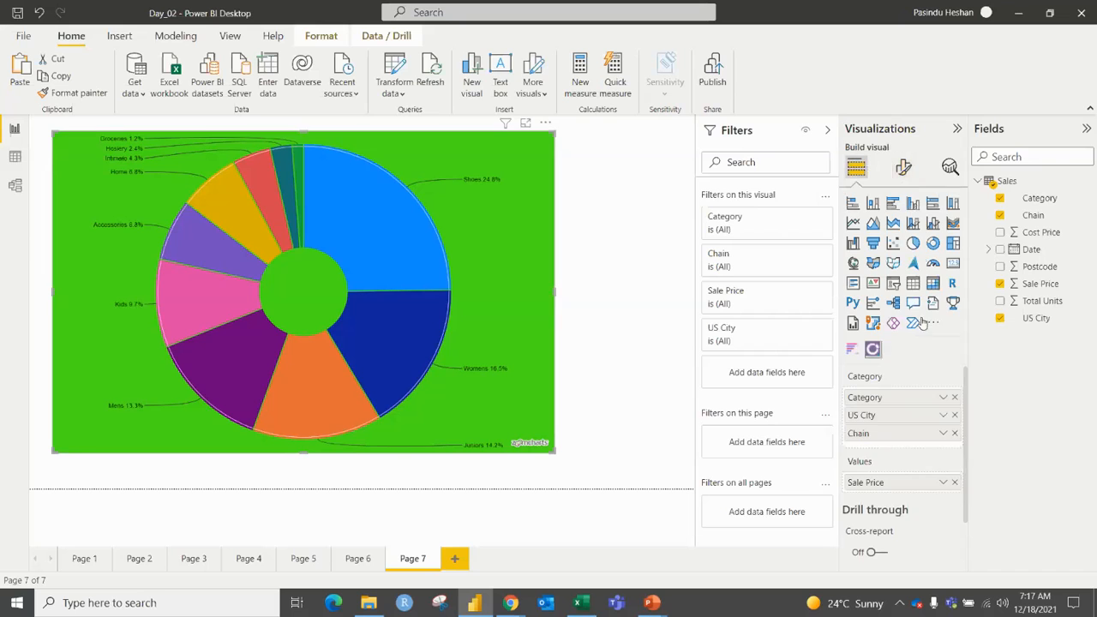
{"action": "left_click", "coordinate": [932, 328]}
{"action": "left_click", "coordinate": [952, 333]}
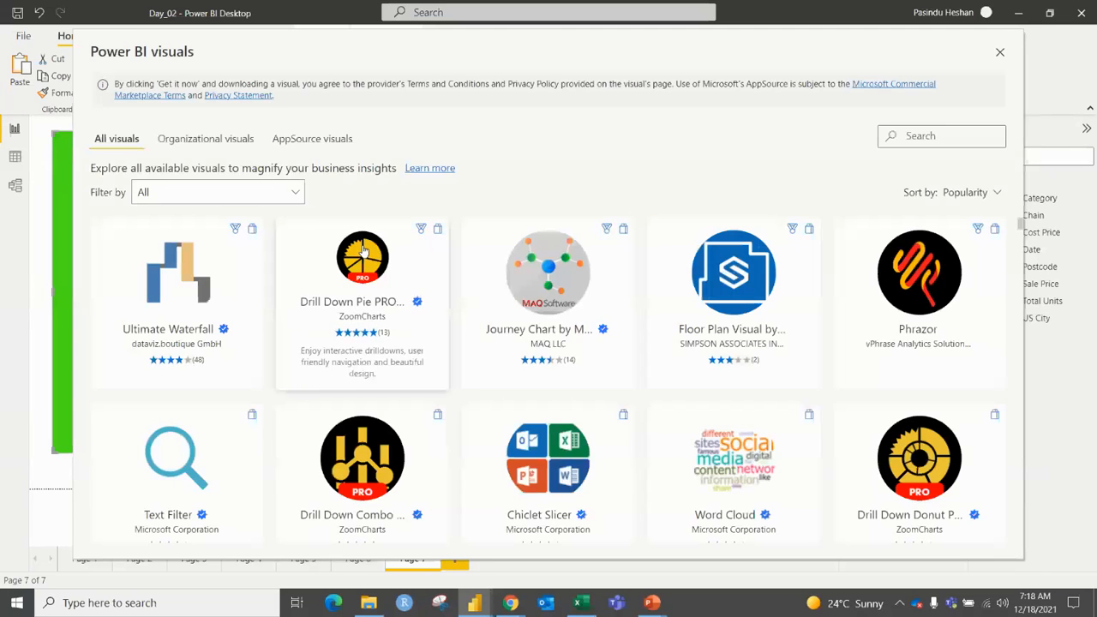
{"action": "scroll", "coordinate": [647, 311], "scroll_direction": "down", "scroll_amount": 8}
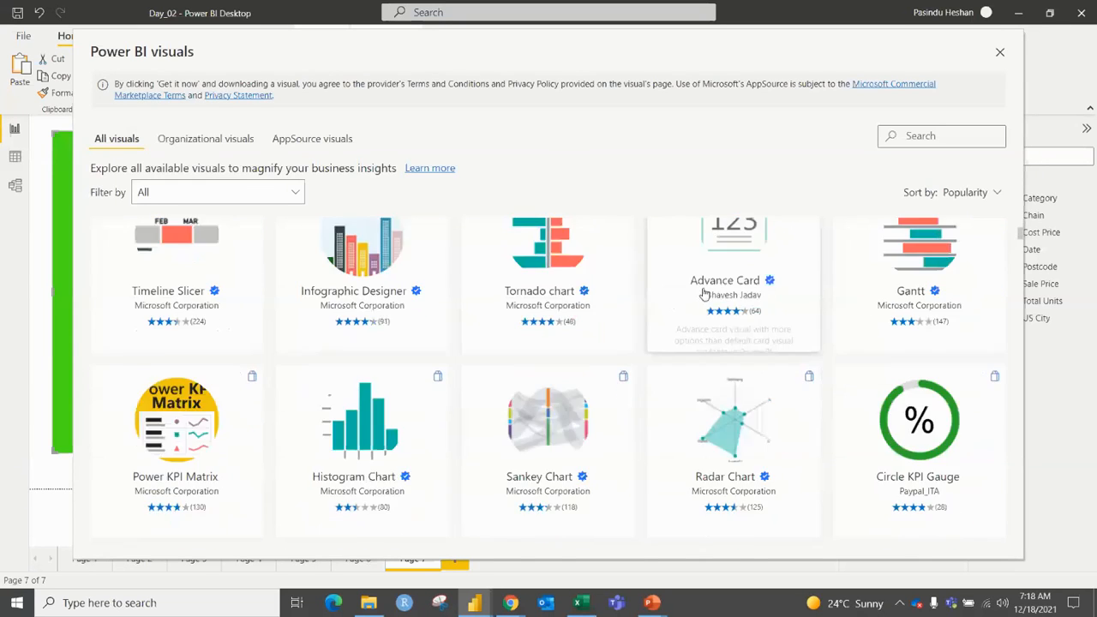
{"action": "scroll", "coordinate": [703, 294], "scroll_direction": "down", "scroll_amount": 10}
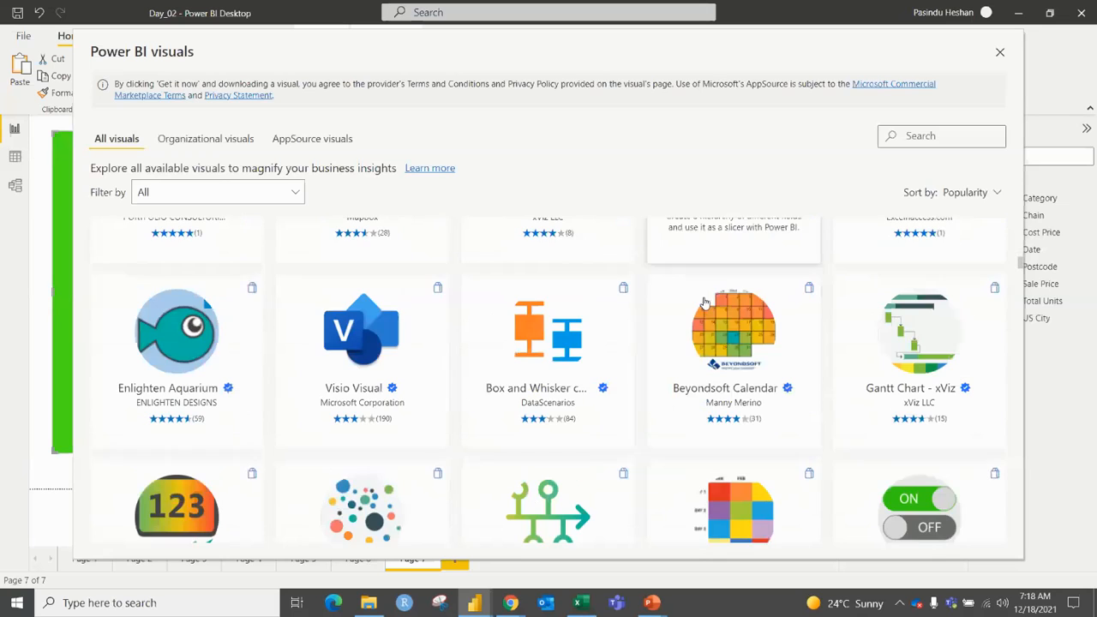
{"action": "scroll", "coordinate": [712, 317], "scroll_direction": "down", "scroll_amount": 2}
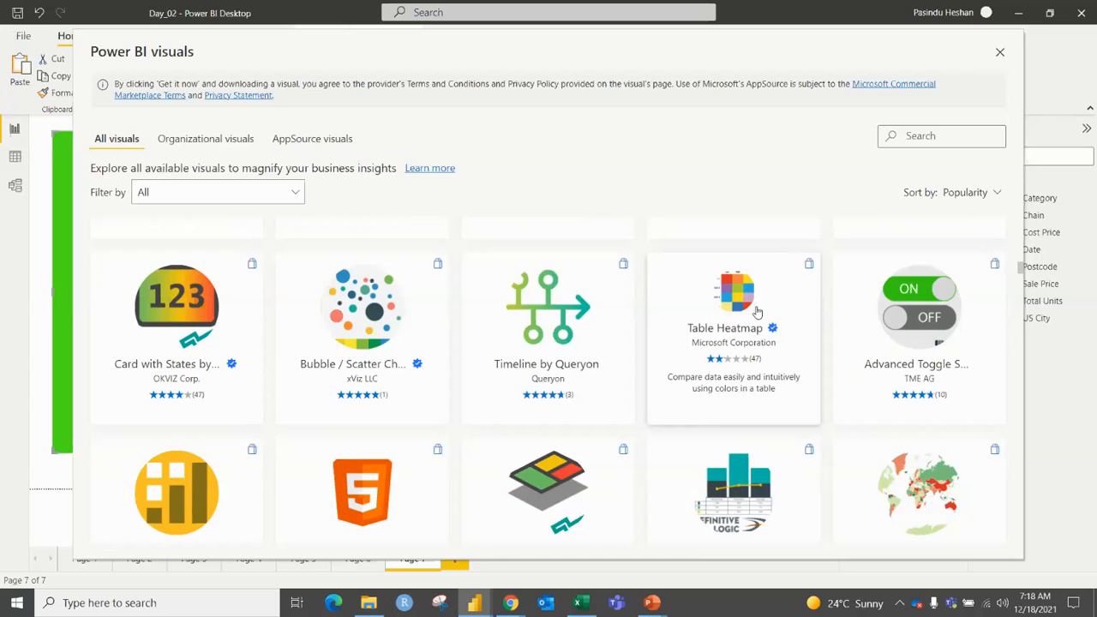
{"action": "scroll", "coordinate": [757, 313], "scroll_direction": "down", "scroll_amount": 6}
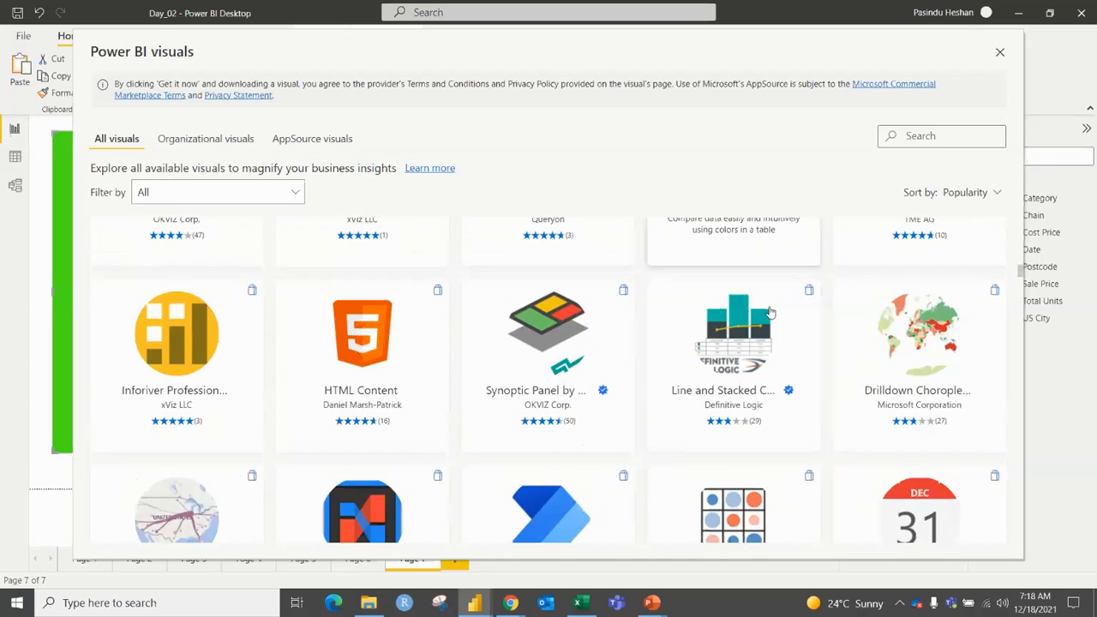
{"action": "scroll", "coordinate": [776, 306], "scroll_direction": "up", "scroll_amount": 2}
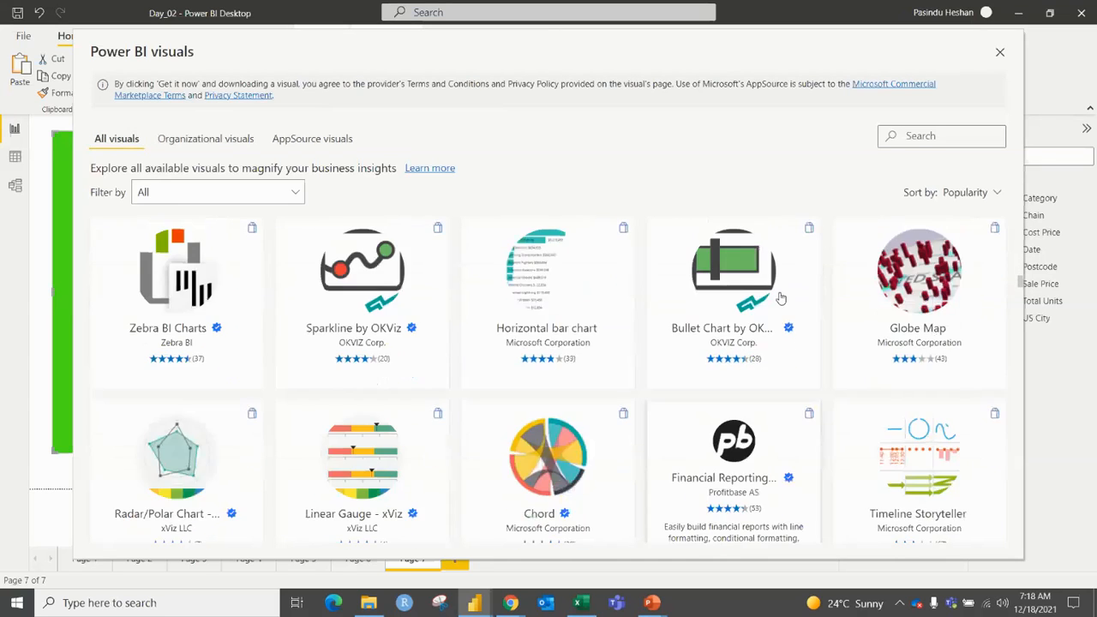
{"action": "scroll", "coordinate": [781, 298], "scroll_direction": "up", "scroll_amount": 2}
{"action": "scroll", "coordinate": [781, 298], "scroll_direction": "up", "scroll_amount": 1}
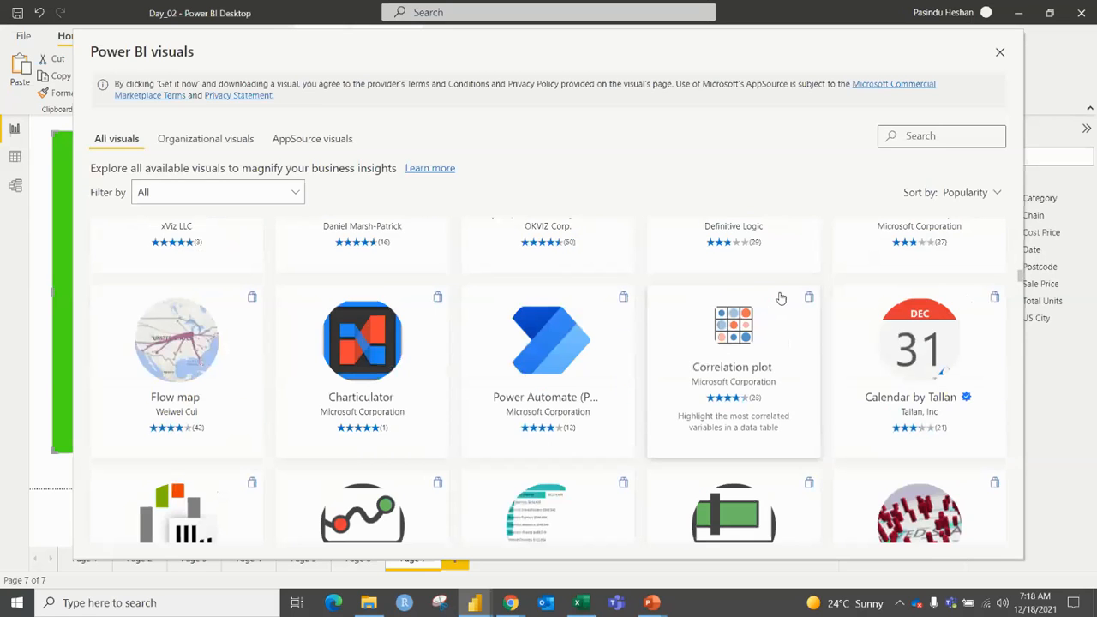
{"action": "scroll", "coordinate": [781, 298], "scroll_direction": "up", "scroll_amount": 4}
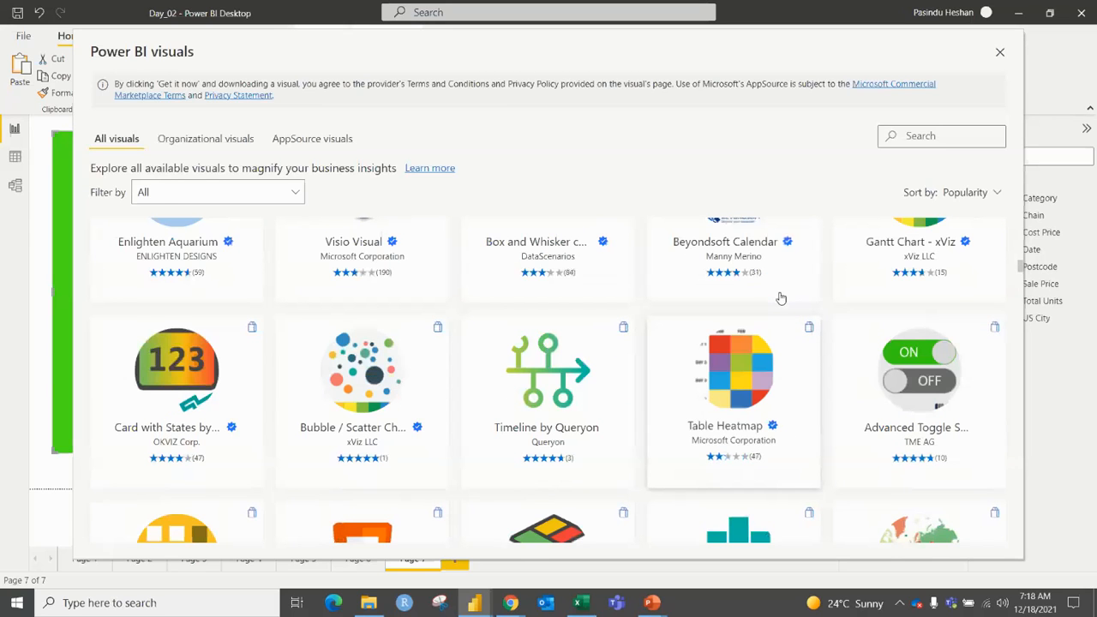
{"action": "scroll", "coordinate": [781, 298], "scroll_direction": "up", "scroll_amount": 3}
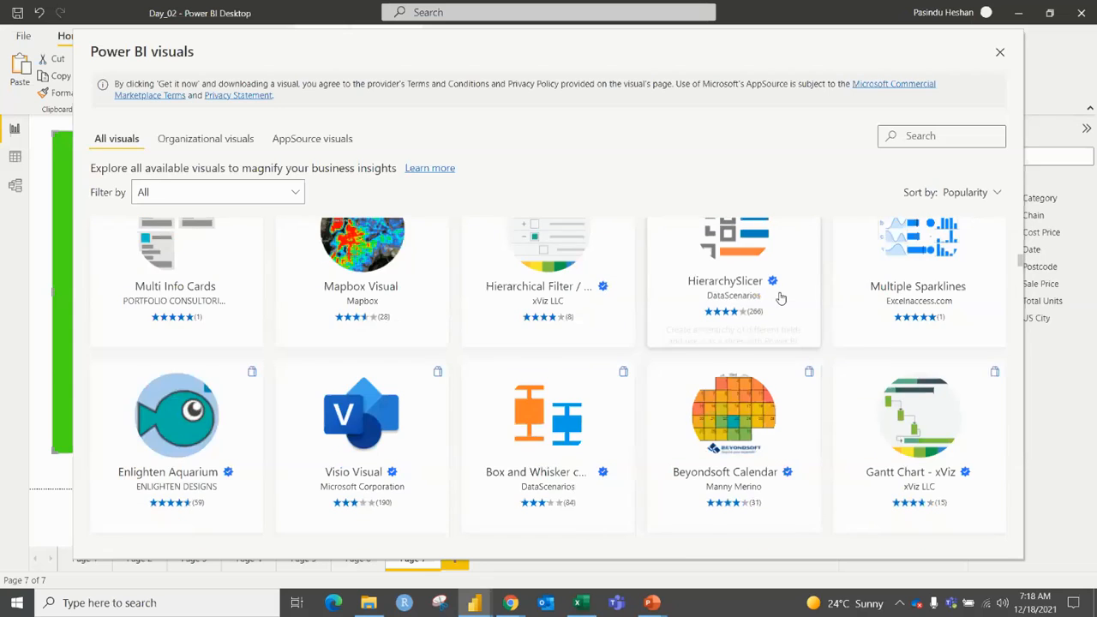
{"action": "scroll", "coordinate": [781, 298], "scroll_direction": "up", "scroll_amount": 2}
{"action": "scroll", "coordinate": [781, 298], "scroll_direction": "up", "scroll_amount": 12}
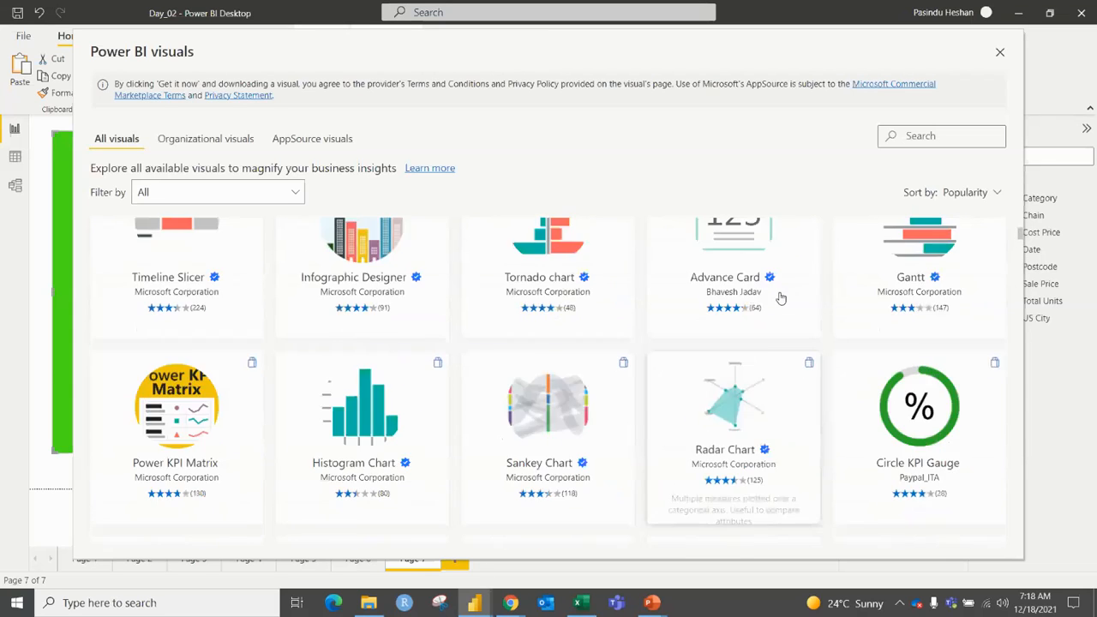
{"action": "left_click", "coordinate": [1000, 55]}
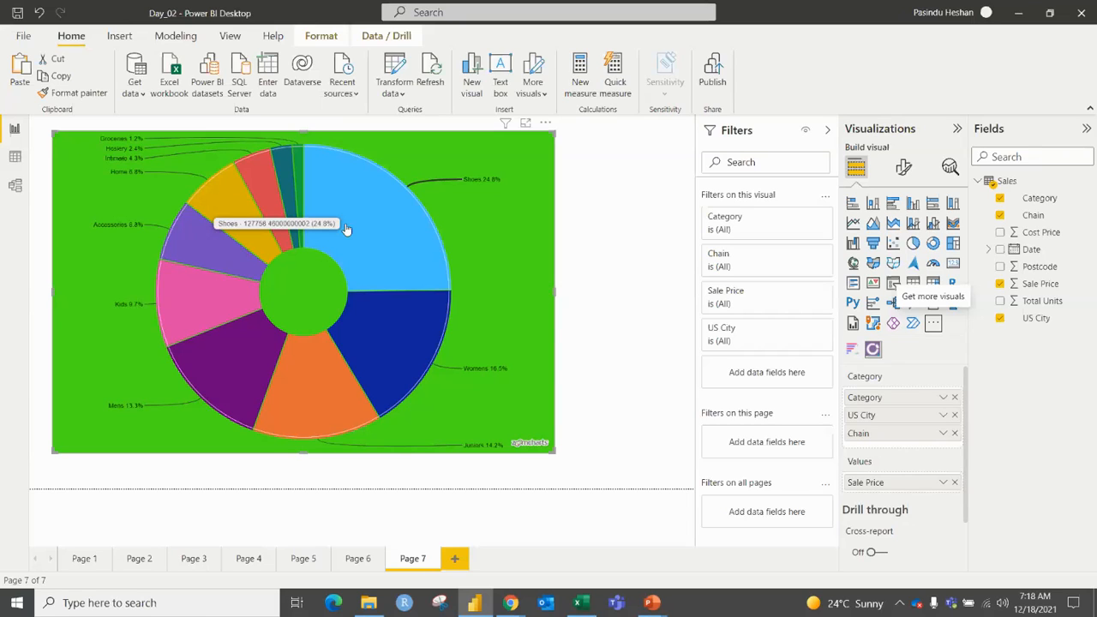
Step: Shrink the green donut visual to roughly half its width in the page's upper-left area
{"action": "left_click", "coordinate": [902, 167]}
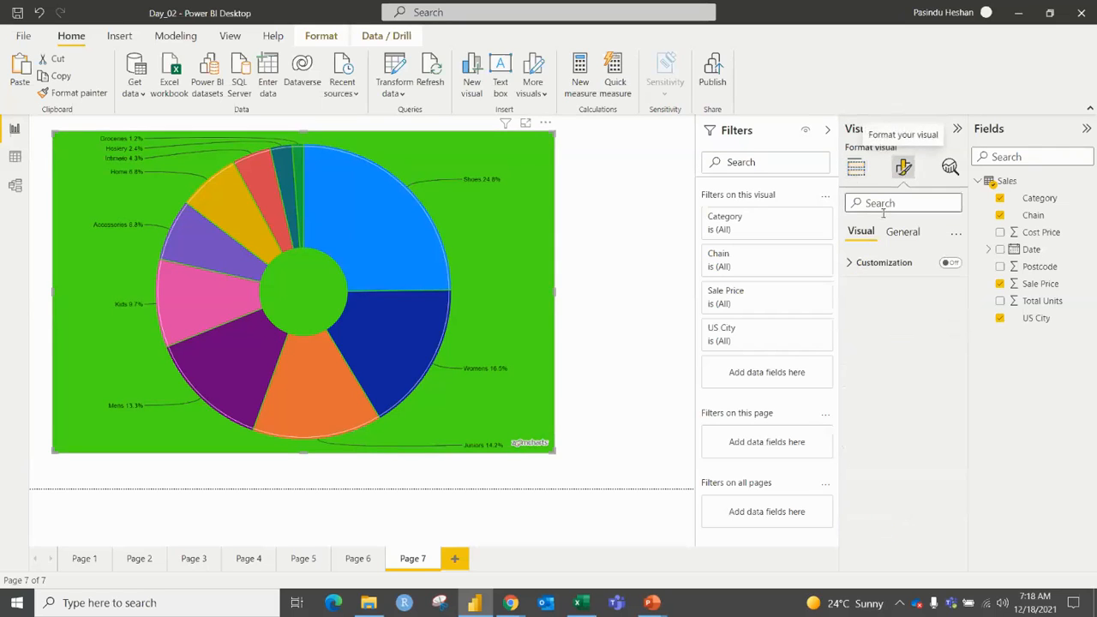
{"action": "left_click", "coordinate": [896, 240]}
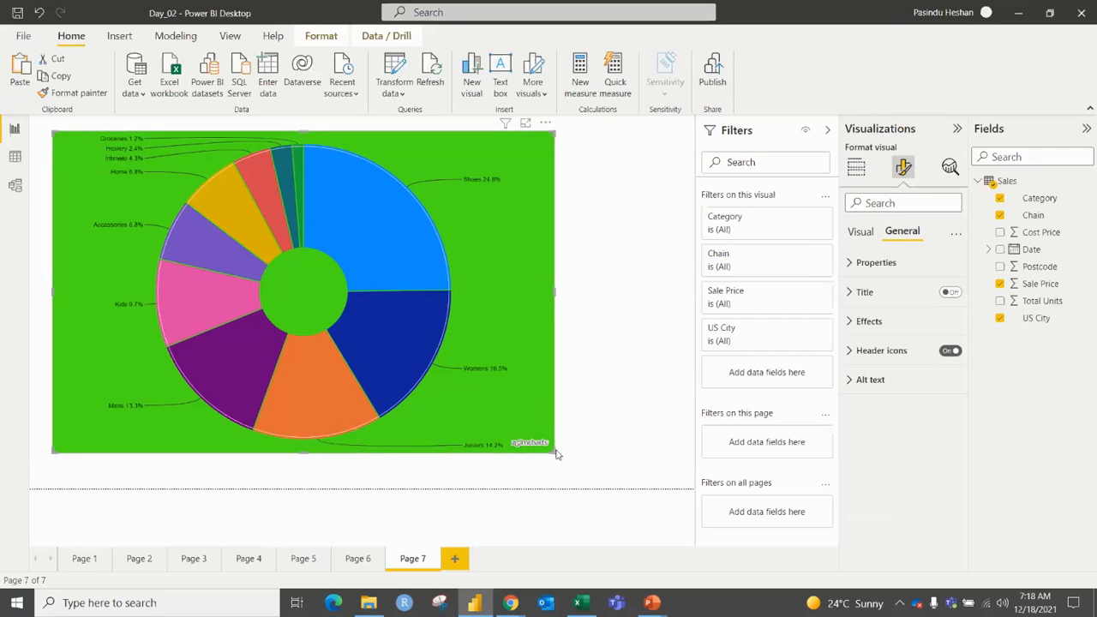
{"action": "left_click_drag", "start_coordinate": [556, 453], "coordinate": [335, 379]}
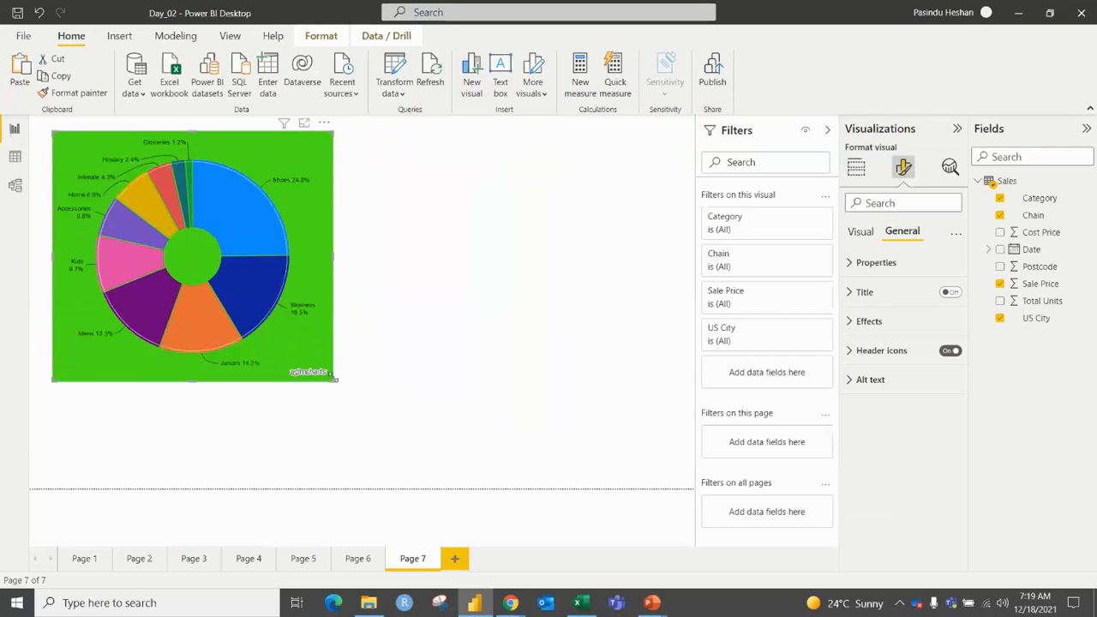
Step: Add a built-in donut chart to Page 7, place it beside the green donut and make it slightly taller
{"action": "left_click", "coordinate": [628, 241]}
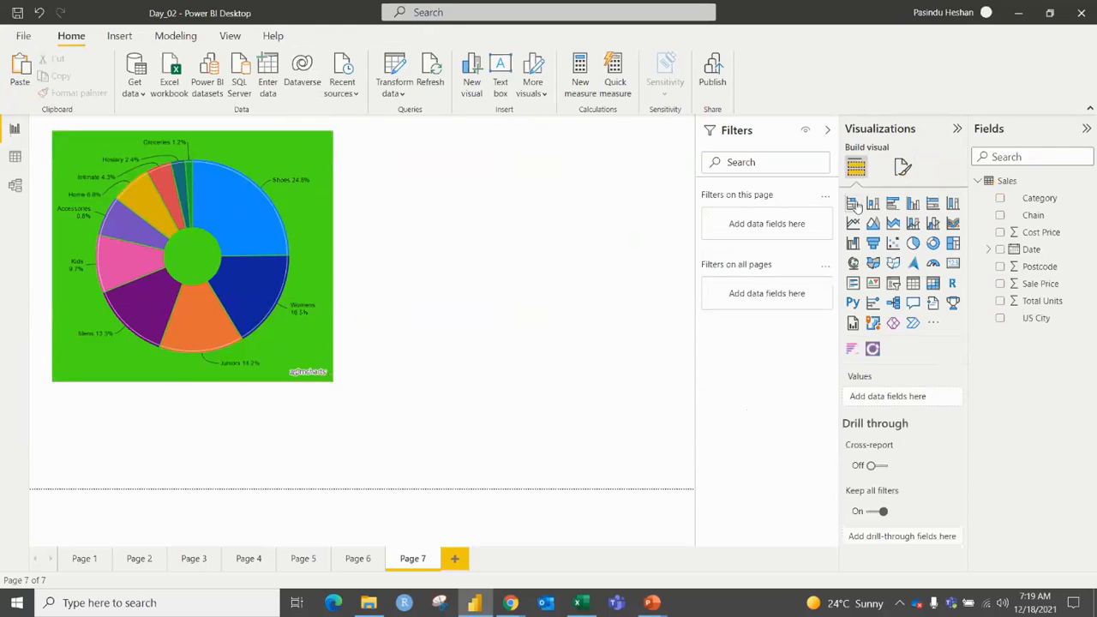
{"action": "left_click", "coordinate": [933, 243]}
{"action": "left_click_drag", "start_coordinate": [331, 389], "coordinate": [636, 170]}
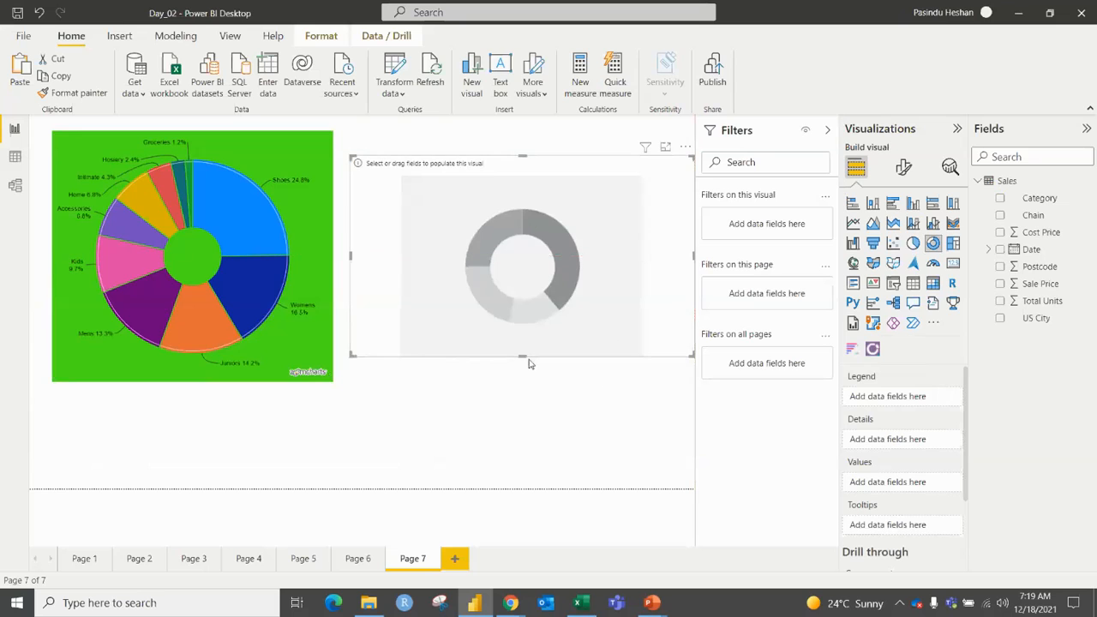
{"action": "left_click_drag", "start_coordinate": [523, 355], "coordinate": [525, 366]}
Step: Populate the built-in donut with Category as legend and Sale Price as values, and align its top edge with the green donut
{"action": "left_click_drag", "start_coordinate": [1011, 201], "coordinate": [891, 396]}
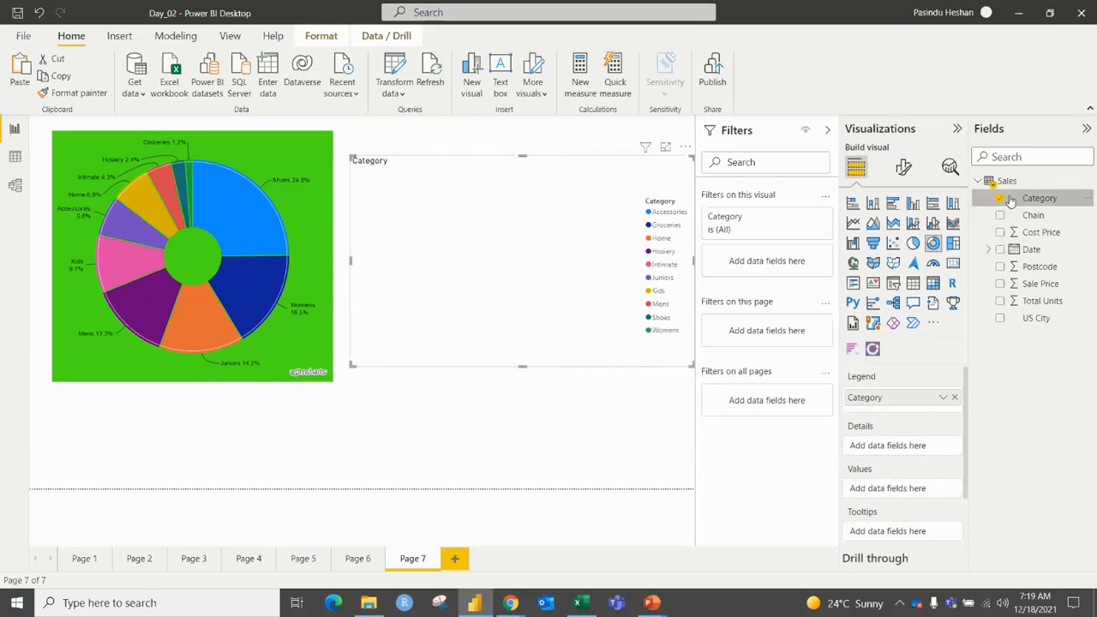
{"action": "left_click_drag", "start_coordinate": [1036, 291], "coordinate": [856, 491]}
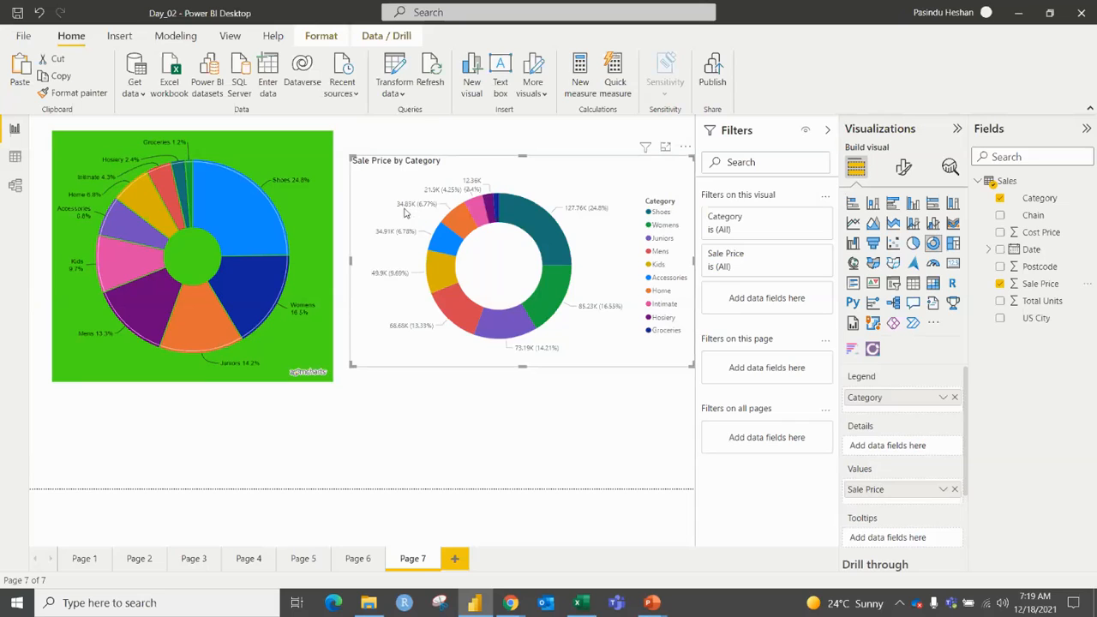
{"action": "mouse_move", "coordinate": [408, 213]}
{"action": "left_click_drag", "start_coordinate": [347, 155], "coordinate": [370, 131]}
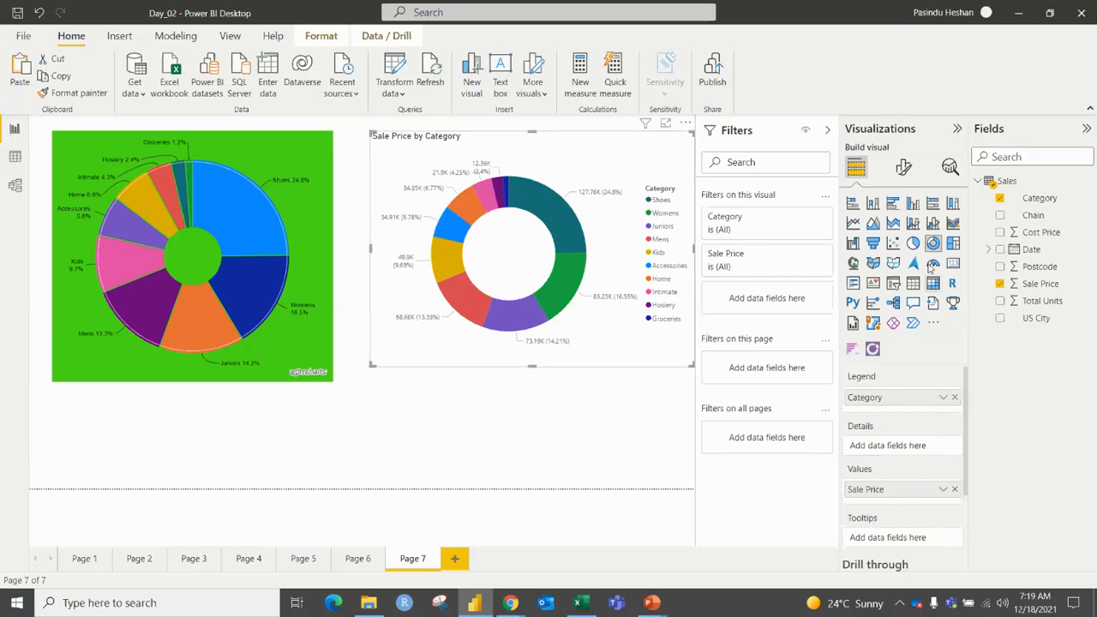
Step: Set the built-in donut's detail label contents to All detail labels
{"action": "left_click", "coordinate": [904, 167]}
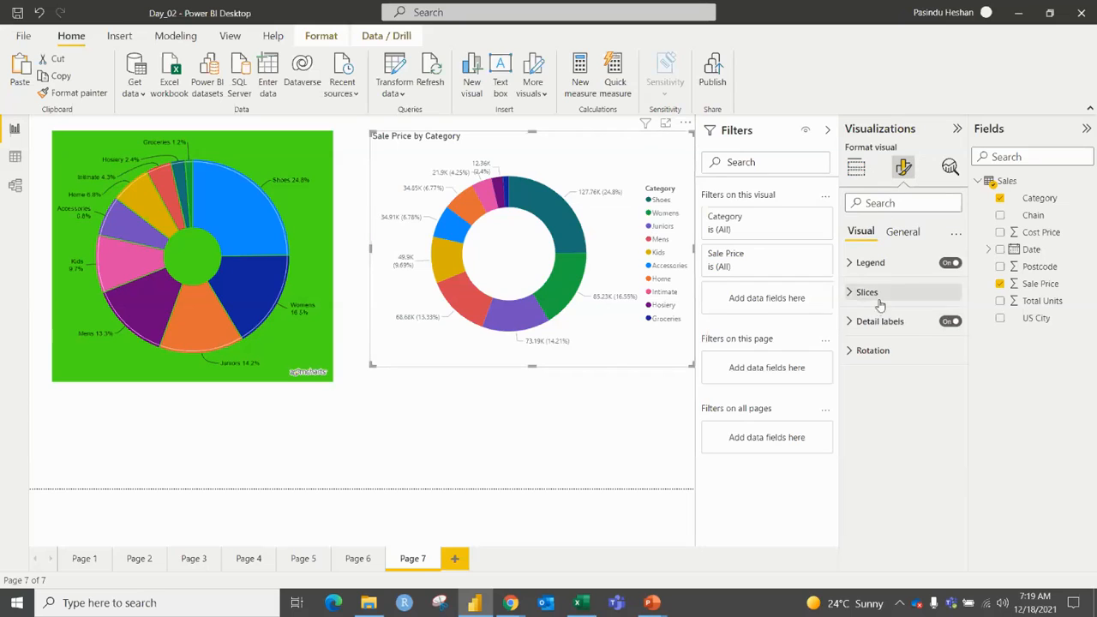
{"action": "left_click", "coordinate": [881, 320]}
{"action": "left_click", "coordinate": [900, 444]}
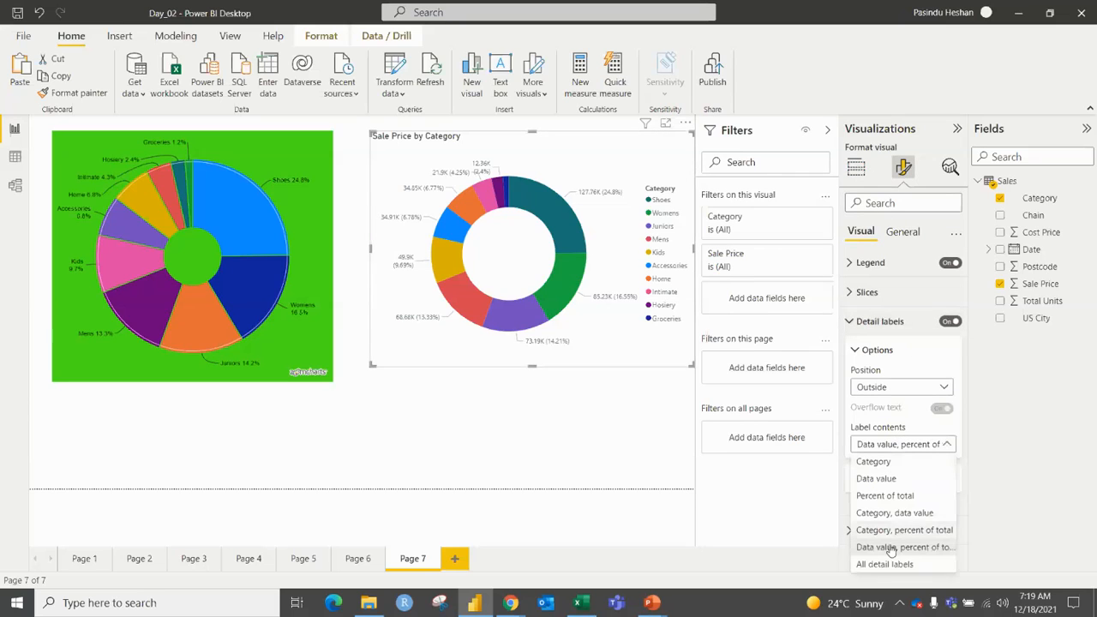
{"action": "left_click", "coordinate": [884, 564]}
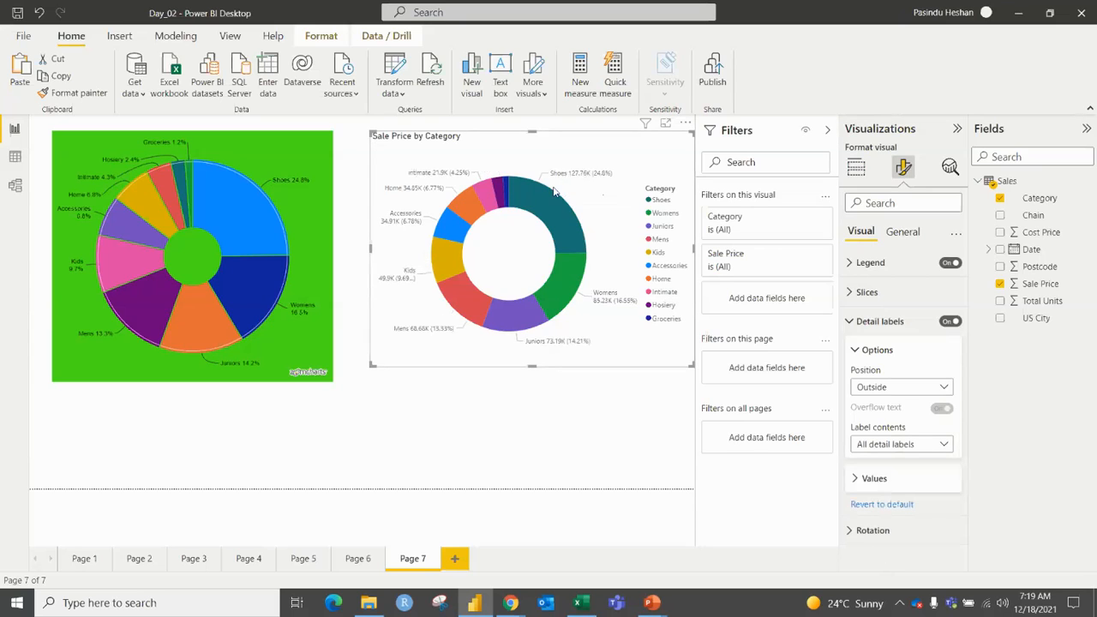
Step: Shift the built-in donut slightly toward the green donut, and reduce the green donut's height to nearly match it
{"action": "left_click_drag", "start_coordinate": [558, 159], "coordinate": [547, 153]}
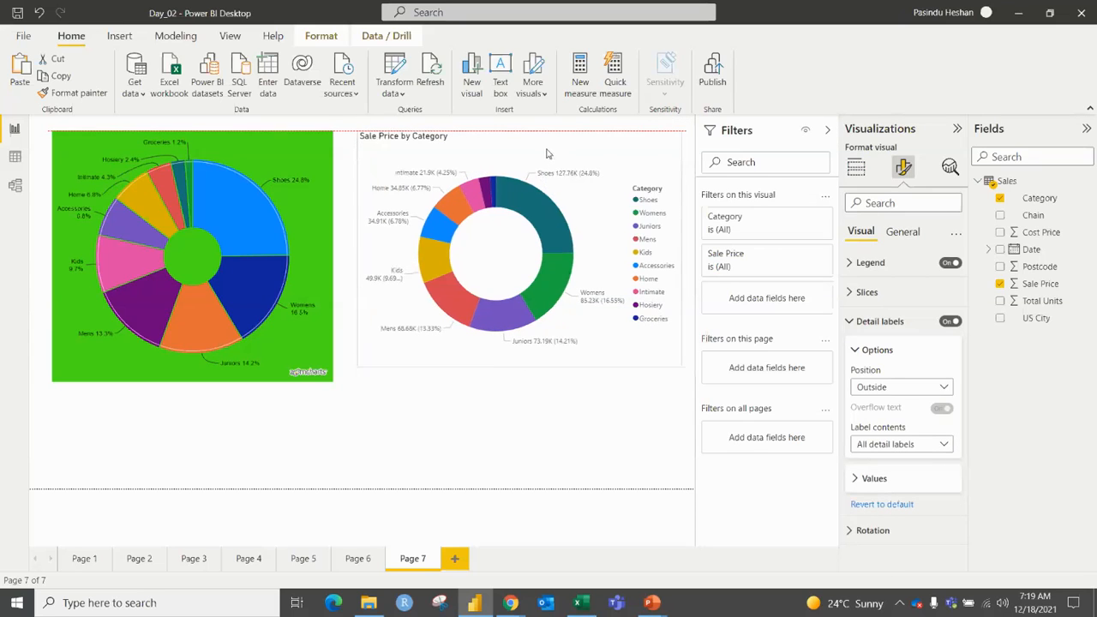
{"action": "left_click", "coordinate": [290, 147]}
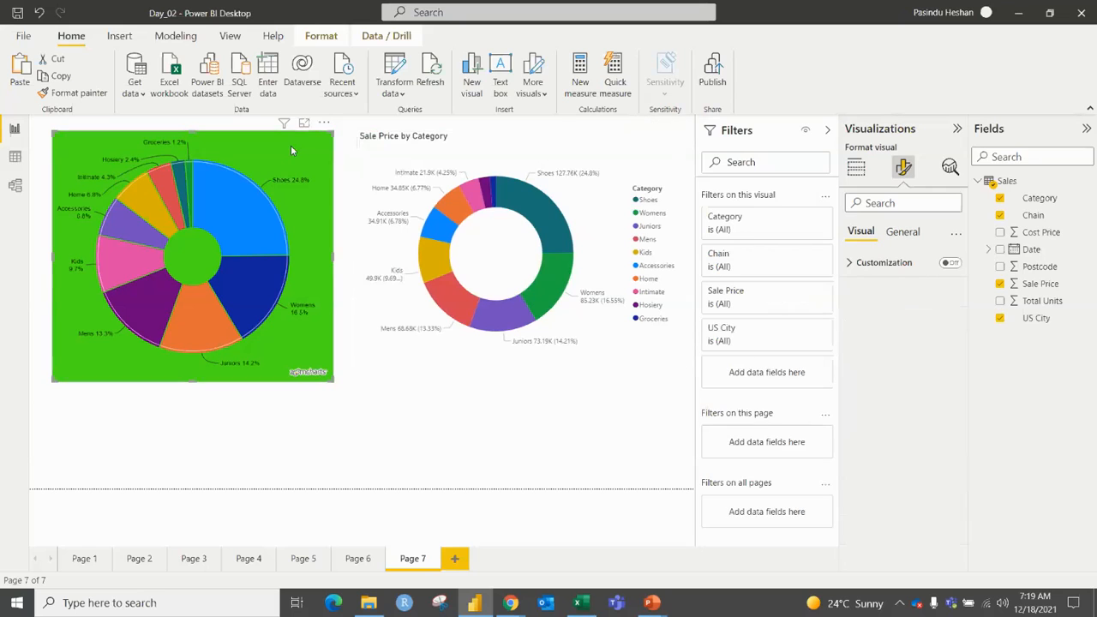
{"action": "left_click_drag", "start_coordinate": [334, 381], "coordinate": [331, 362]}
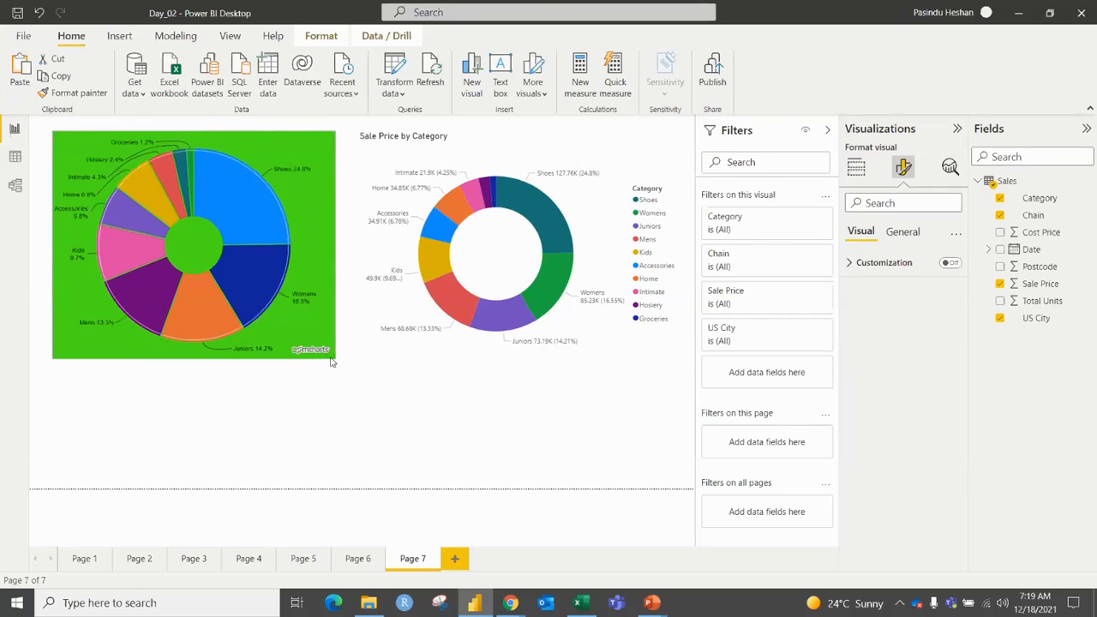
{"action": "mouse_move", "coordinate": [190, 183]}
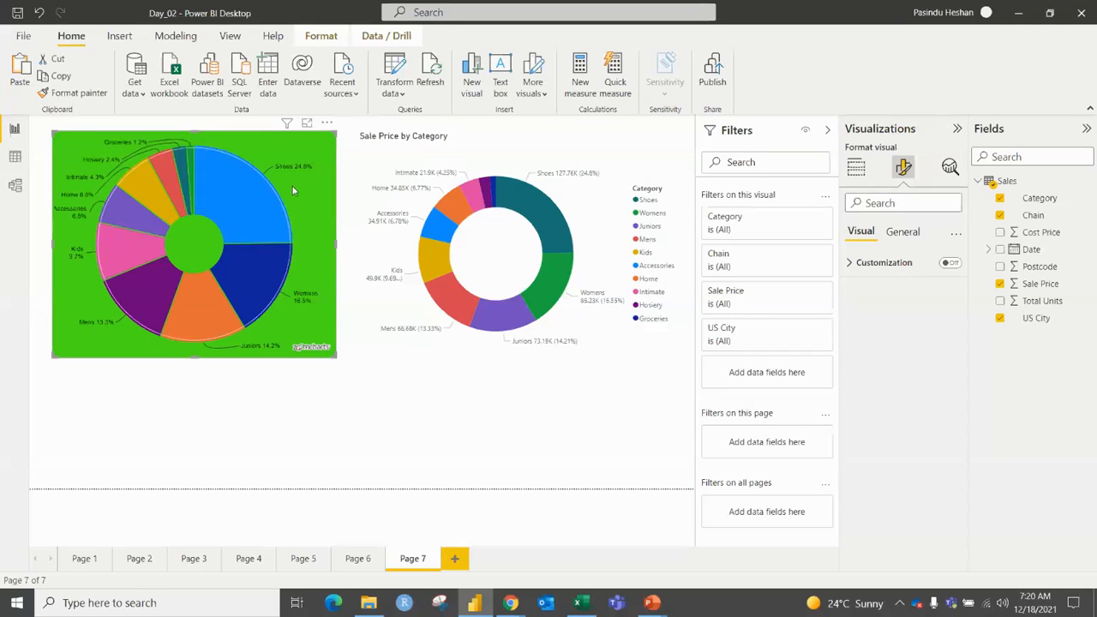
{"action": "left_click", "coordinate": [915, 266]}
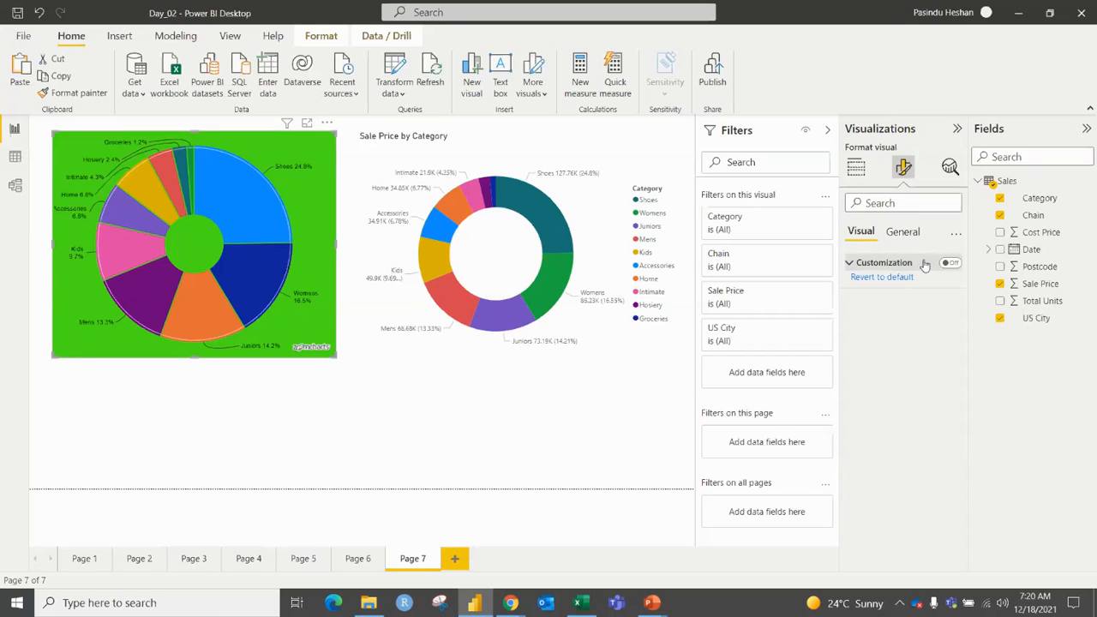
{"action": "left_click", "coordinate": [896, 263]}
{"action": "left_click", "coordinate": [552, 413]}
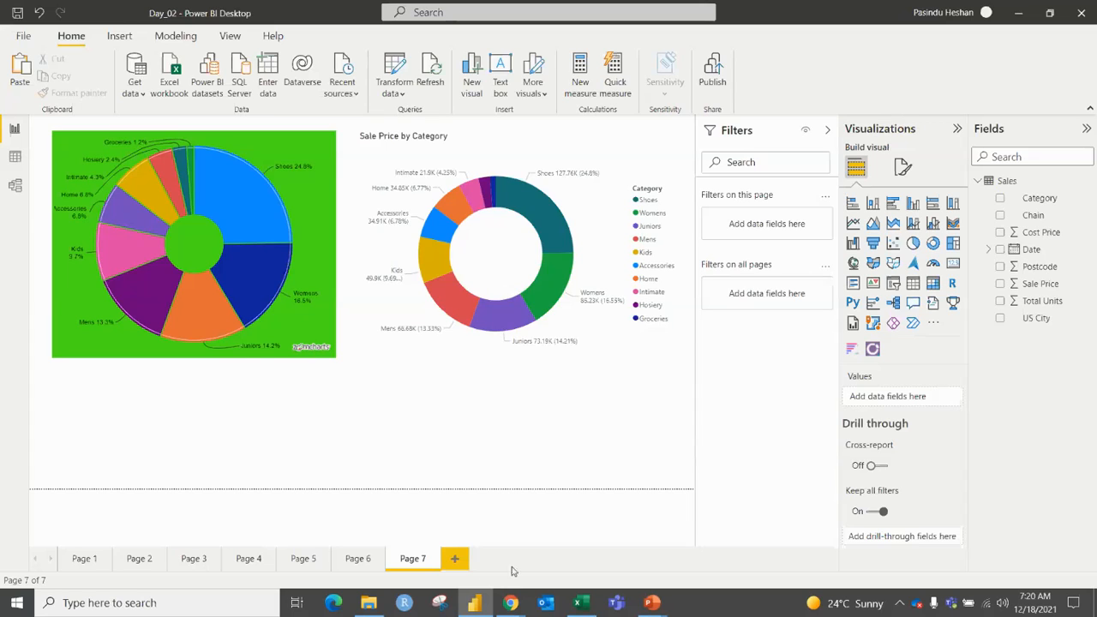
Step: Add a blank report page, close the Day_02 report, and launch a new Power BI Desktop session
{"action": "left_click", "coordinate": [457, 561]}
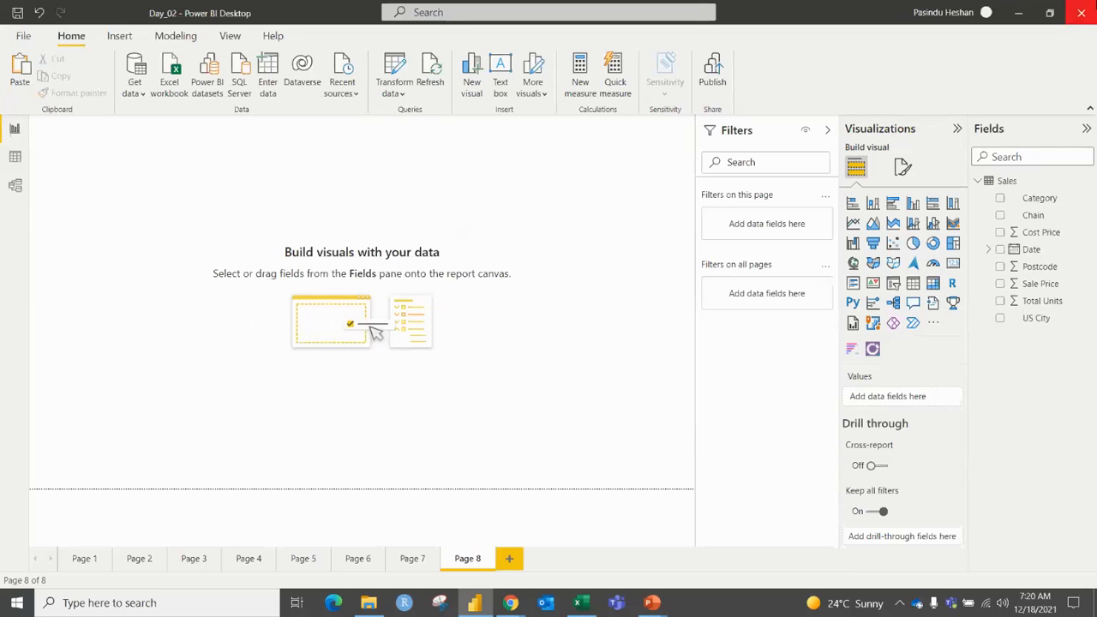
{"action": "left_click", "coordinate": [1080, 9]}
{"action": "left_click", "coordinate": [475, 602]}
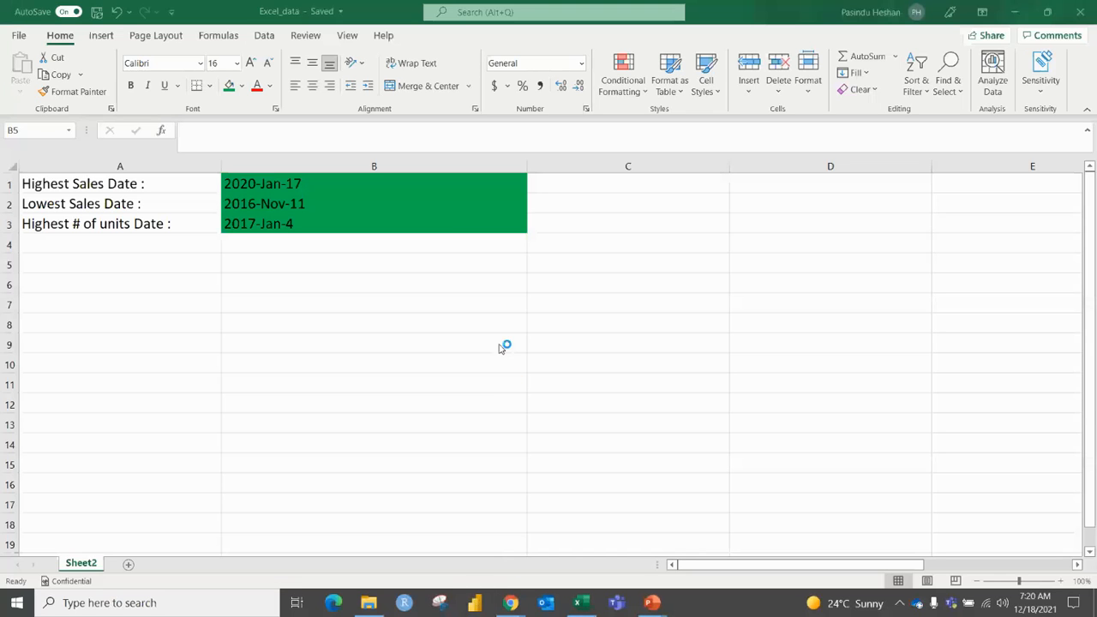
Step: Switch to the PPT_Day_02 slide show and advance to the Data Sources overview slide
{"action": "key", "text": "alt+Tab"}
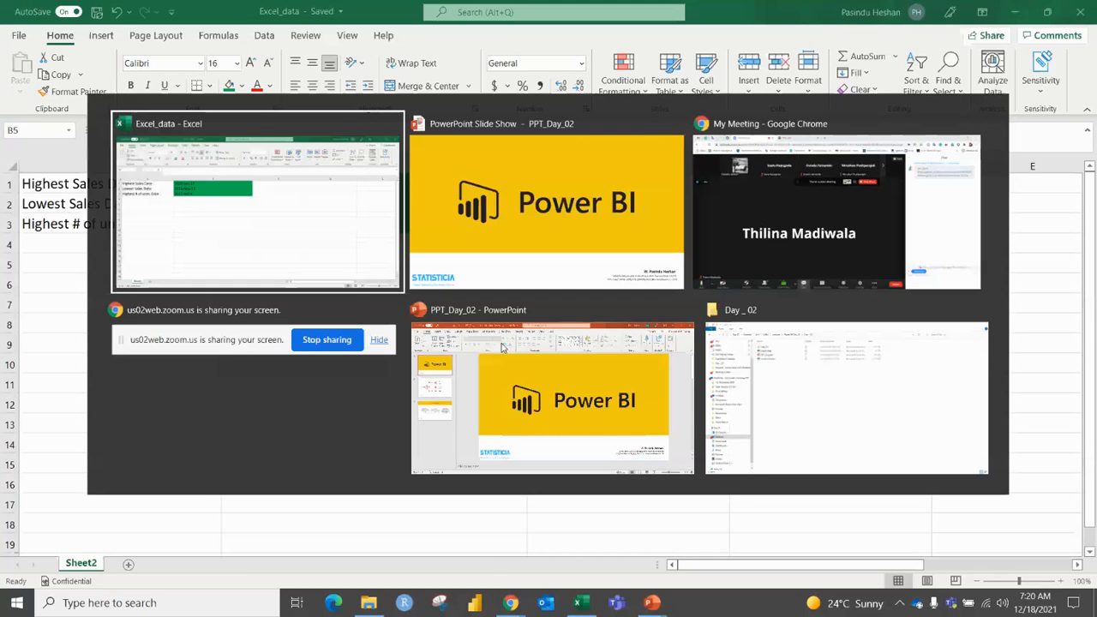
{"action": "key", "text": "Tab"}
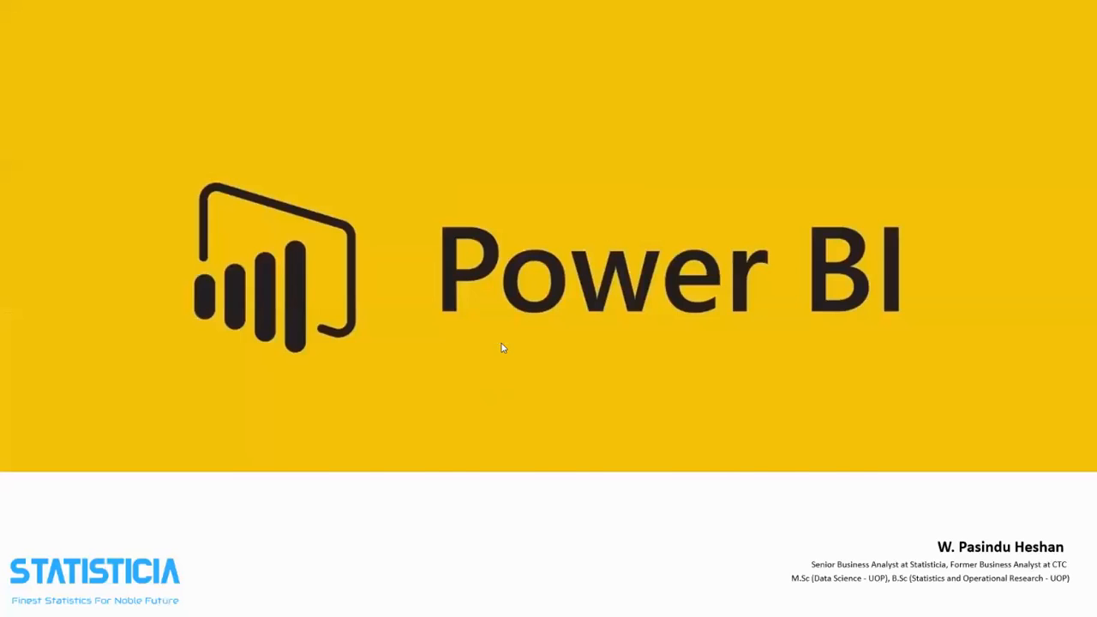
{"action": "left_click", "coordinate": [502, 347]}
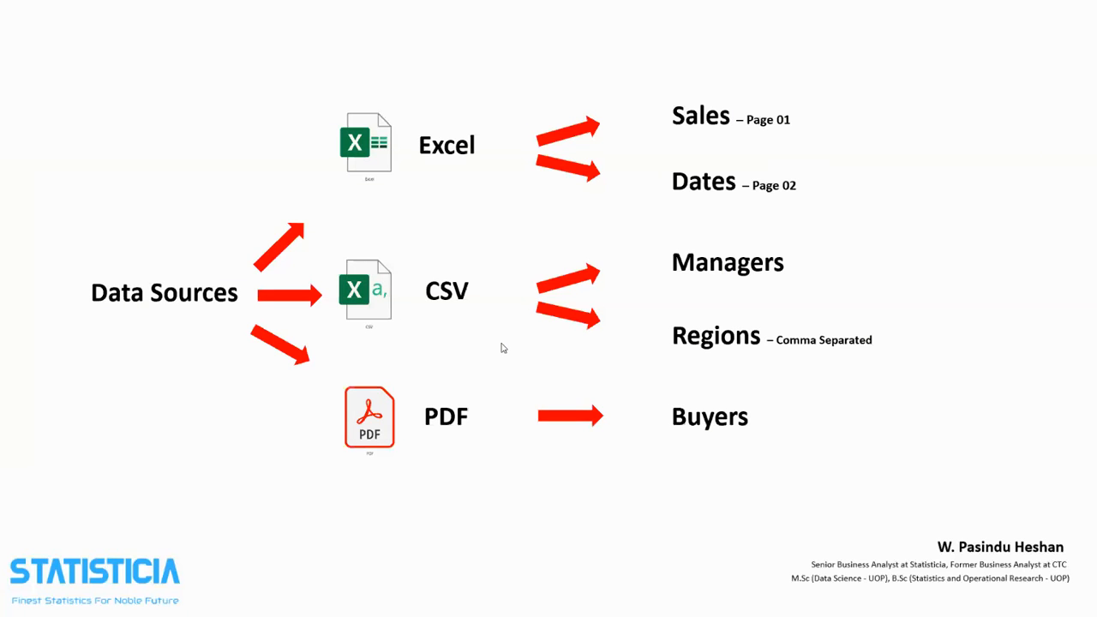
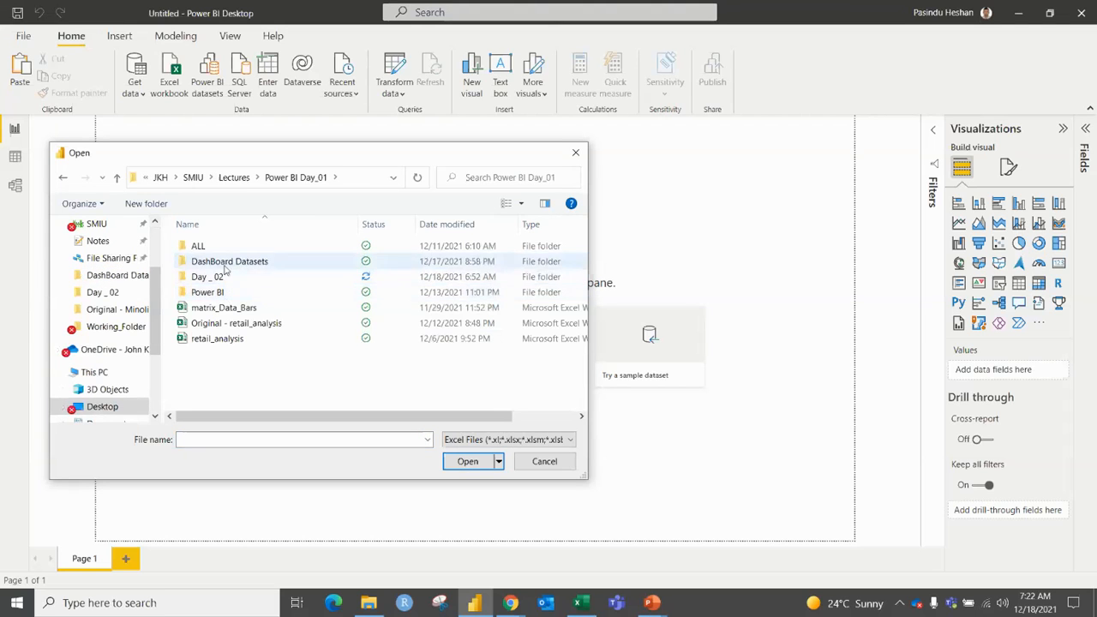
Step: Open the retail_analysis_Excel workbook from the DashBoard Datasets folder as a data source
{"action": "double_click", "coordinate": [234, 262]}
{"action": "left_click", "coordinate": [231, 249]}
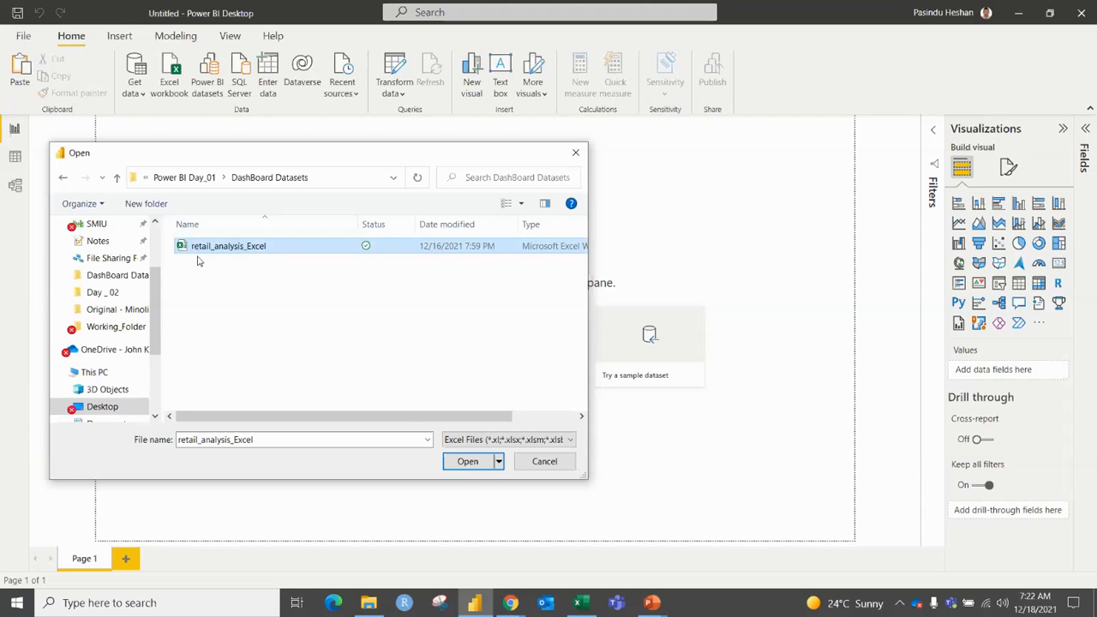
{"action": "left_click", "coordinate": [466, 462]}
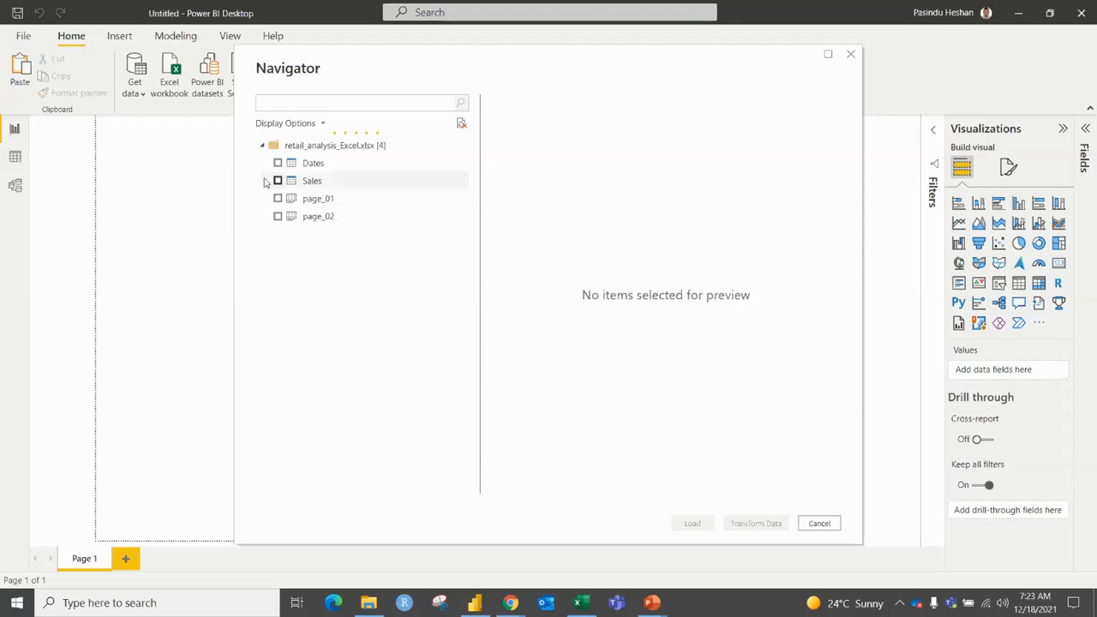
Step: Load the Dates and Sales tables from the retail_analysis_Excel workbook into the report
{"action": "left_click", "coordinate": [277, 164]}
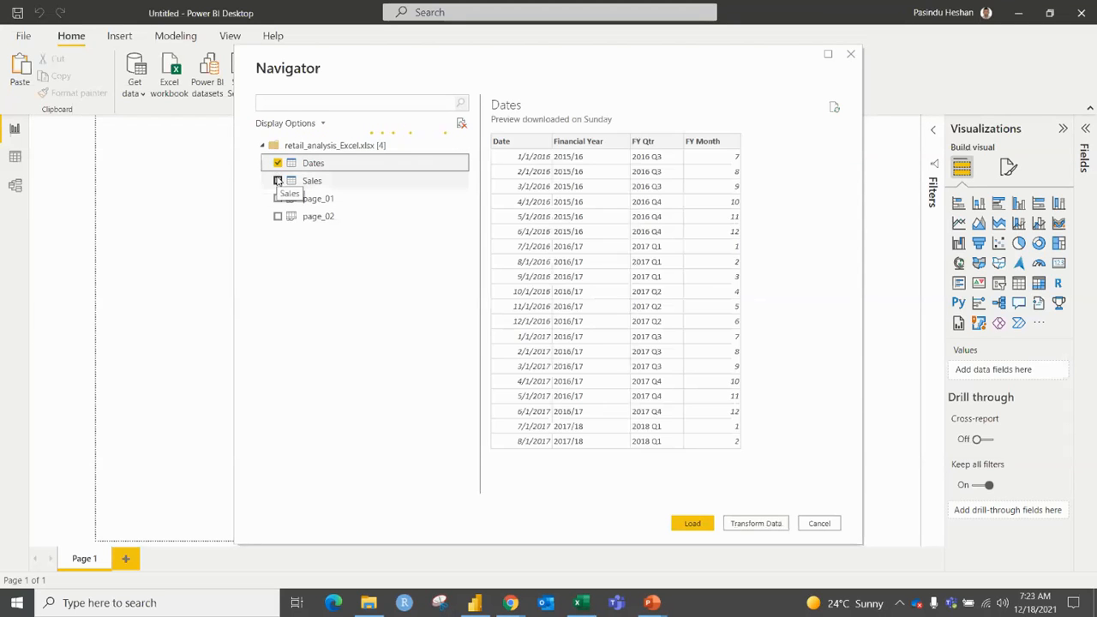
{"action": "left_click", "coordinate": [278, 180]}
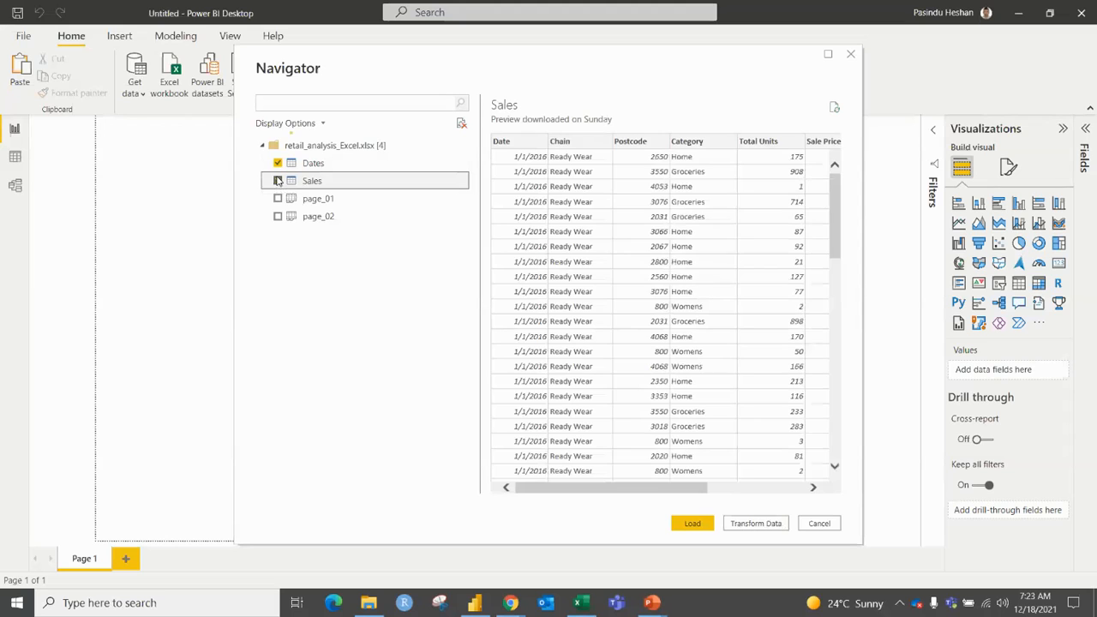
{"action": "left_click", "coordinate": [278, 181]}
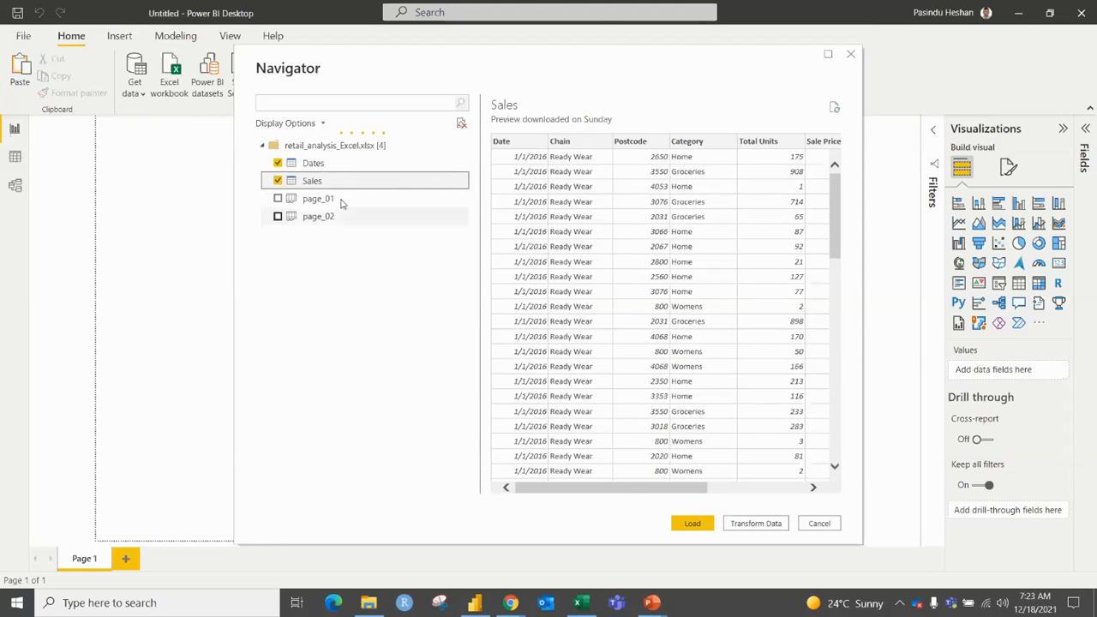
{"action": "mouse_move", "coordinate": [631, 493]}
{"action": "left_mouse_down"}
{"action": "mouse_move", "coordinate": [737, 494]}
{"action": "mouse_move", "coordinate": [624, 498]}
{"action": "left_mouse_up"}
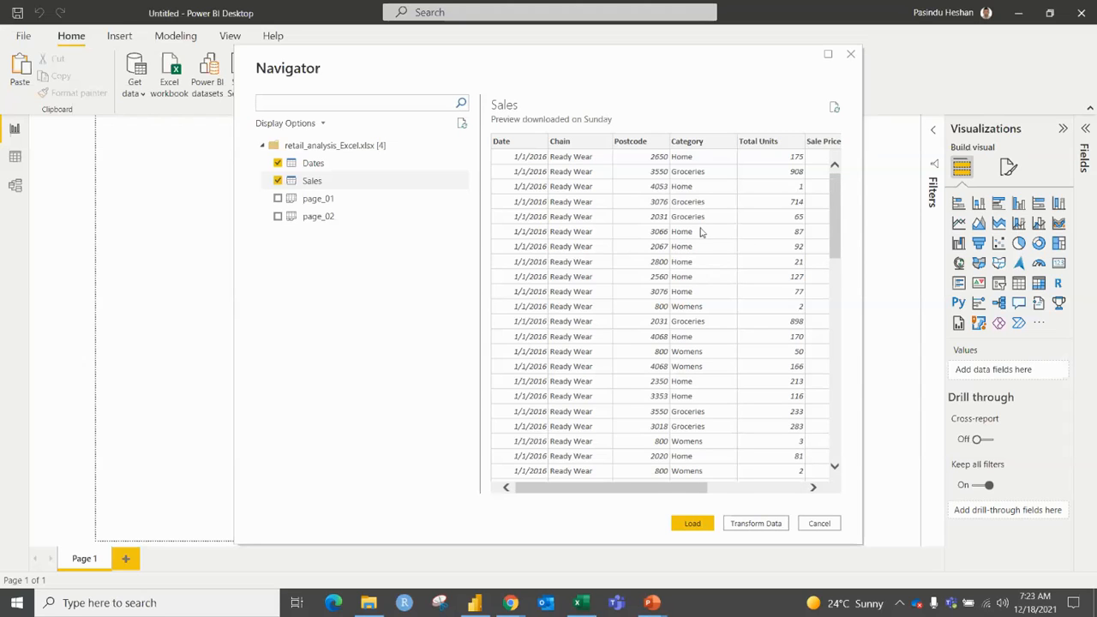
{"action": "left_click", "coordinate": [693, 523]}
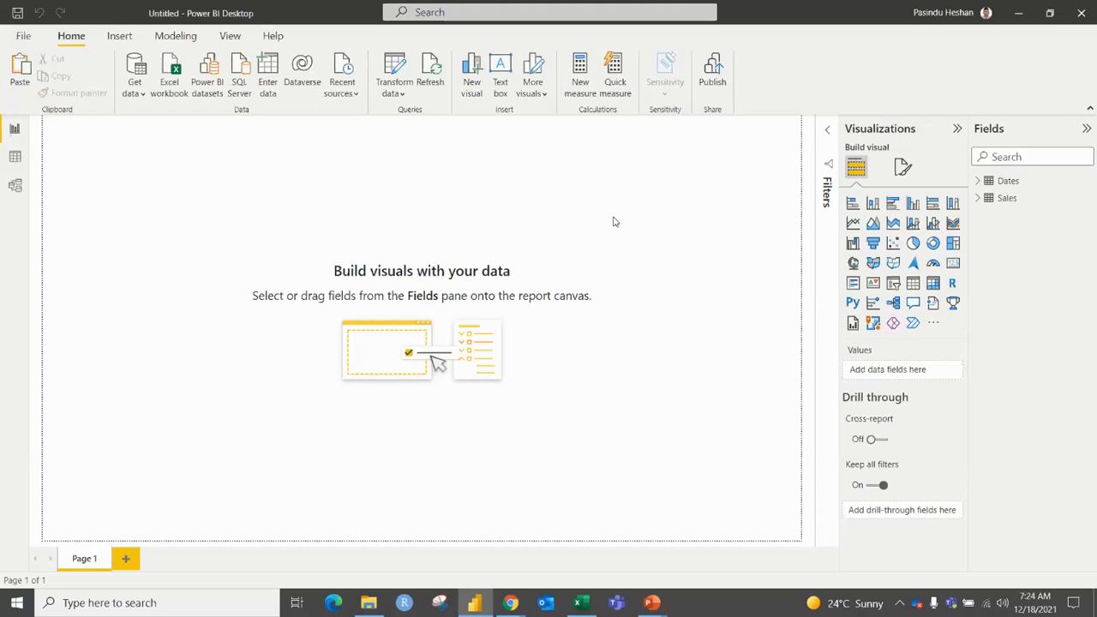
Step: Import the Managers CSV file from the DashBoard Datasets folder and load it into the report
{"action": "left_click", "coordinate": [139, 96]}
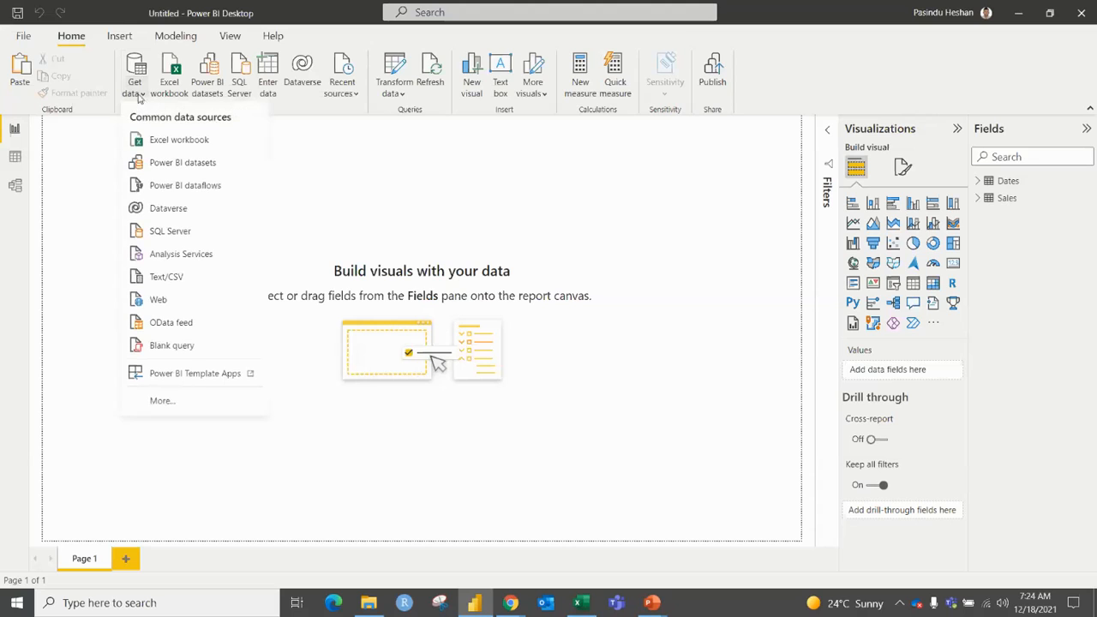
{"action": "left_click", "coordinate": [156, 279]}
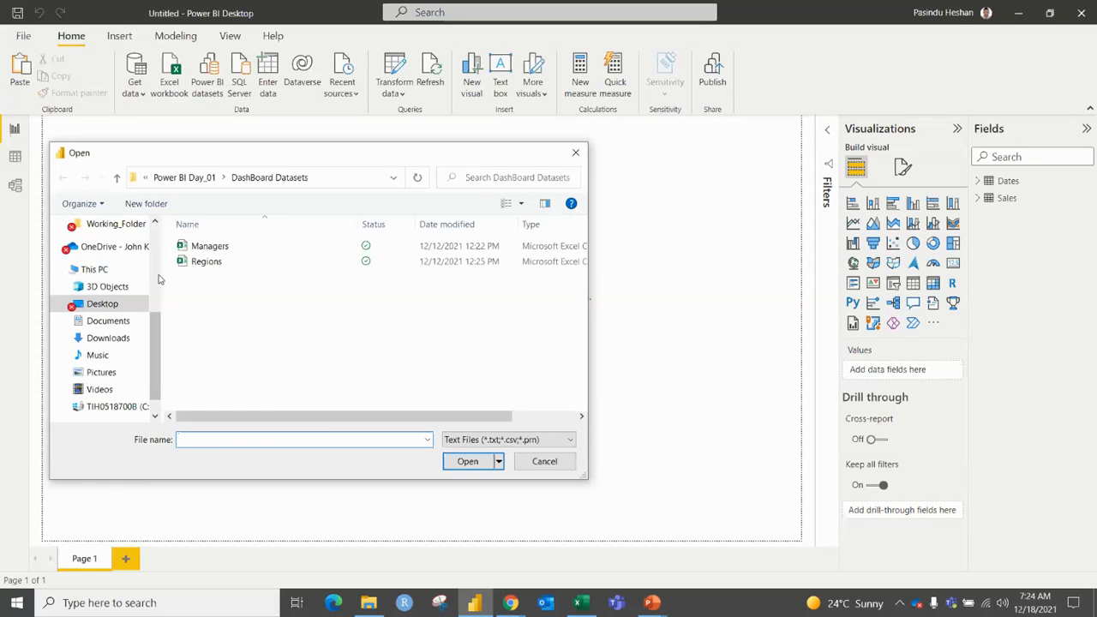
{"action": "left_click", "coordinate": [211, 248]}
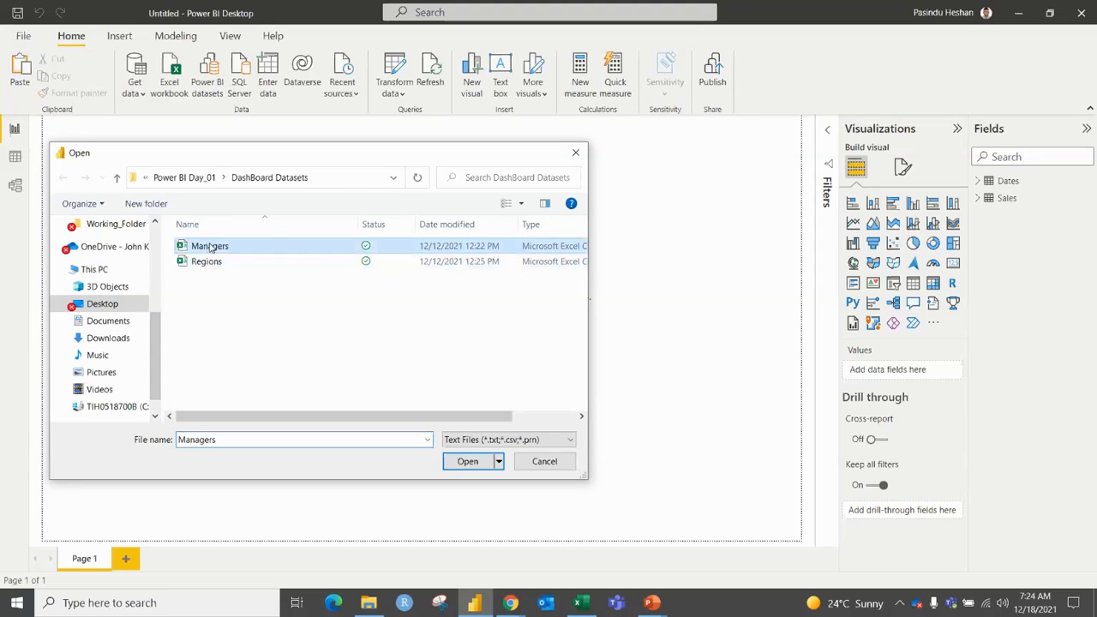
{"action": "left_click", "coordinate": [468, 461]}
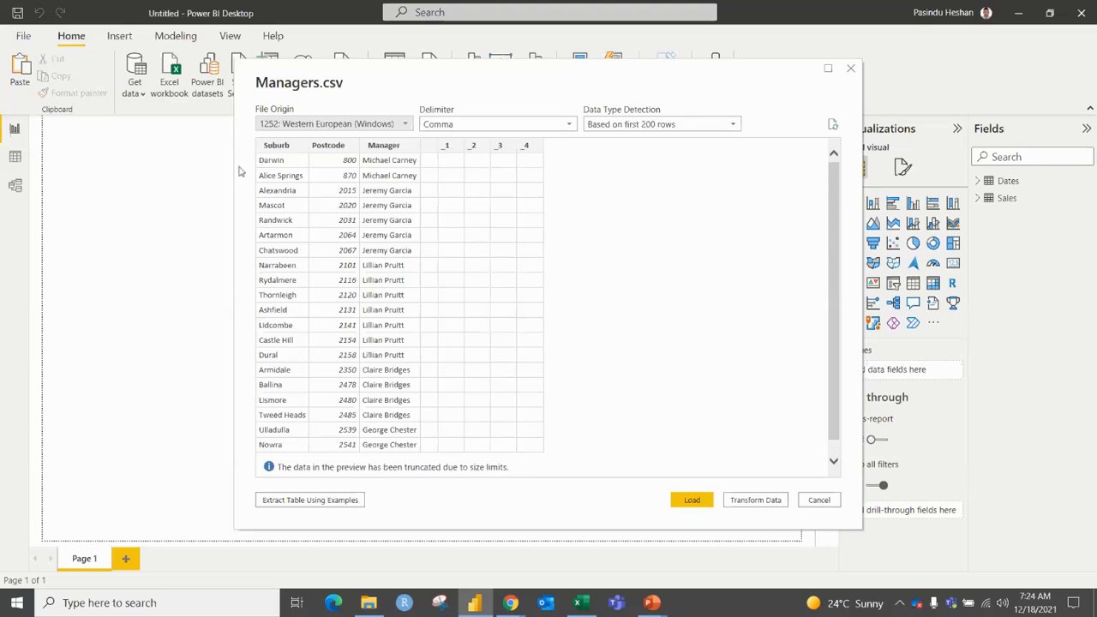
{"action": "scroll", "coordinate": [421, 269], "scroll_direction": "down", "scroll_amount": 1}
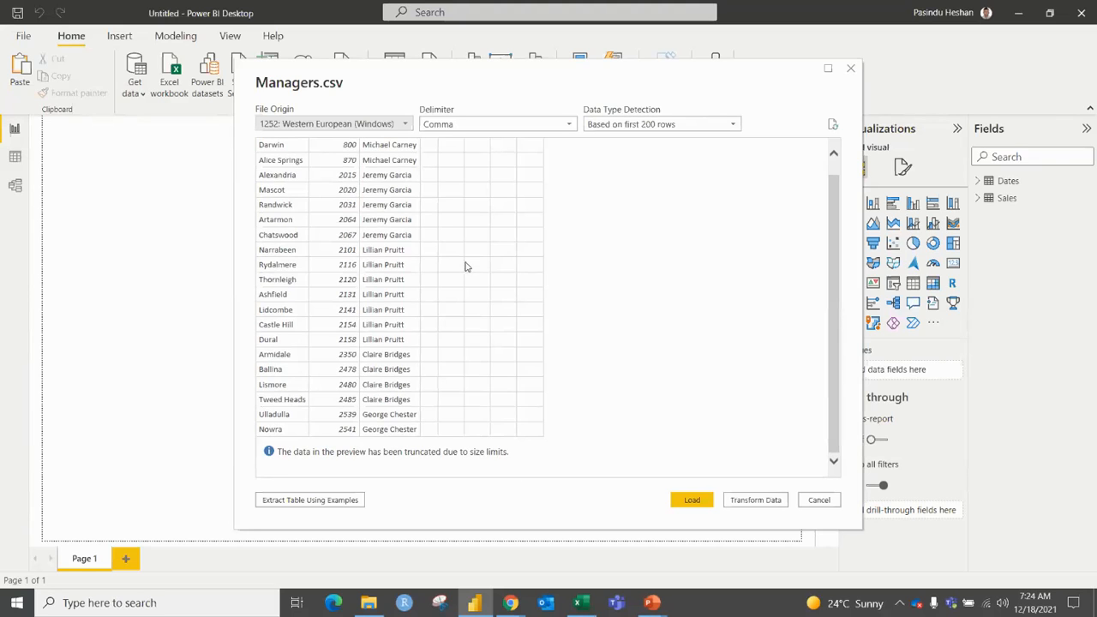
{"action": "left_click", "coordinate": [694, 500]}
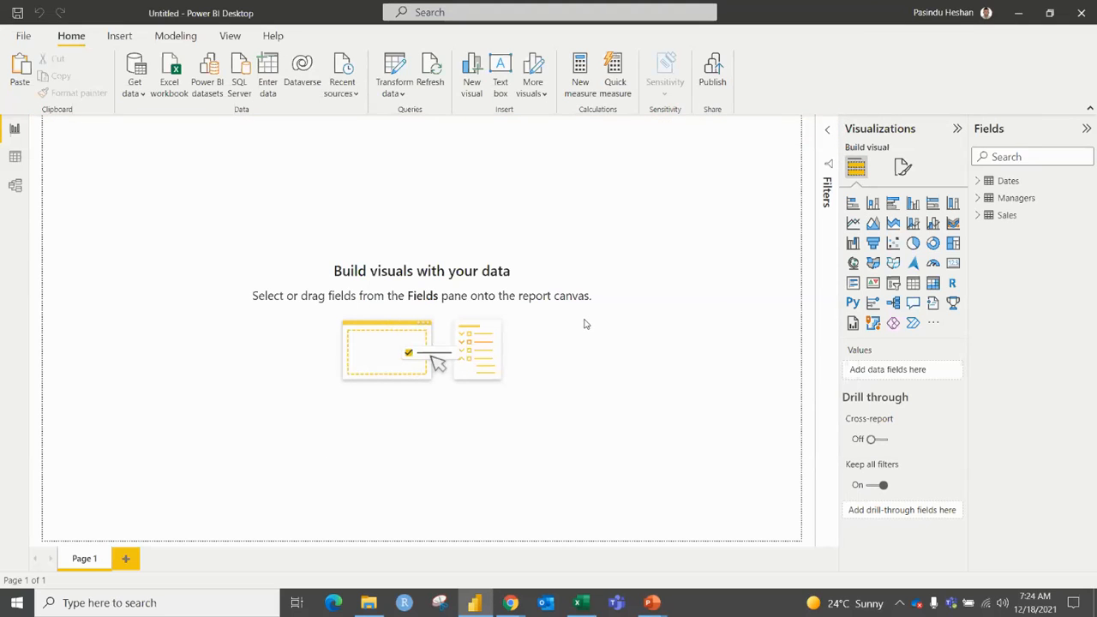
Step: Bring the Regions CSV file into Power Query Editor for transformation and promote its first row to headers
{"action": "left_click", "coordinate": [138, 96]}
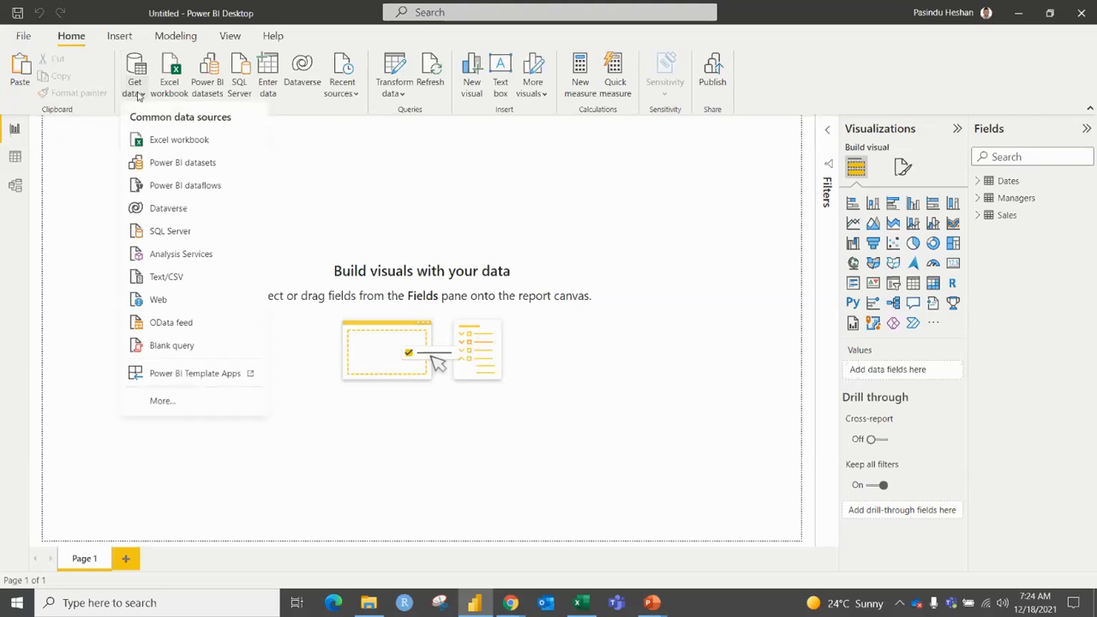
{"action": "left_click", "coordinate": [150, 279]}
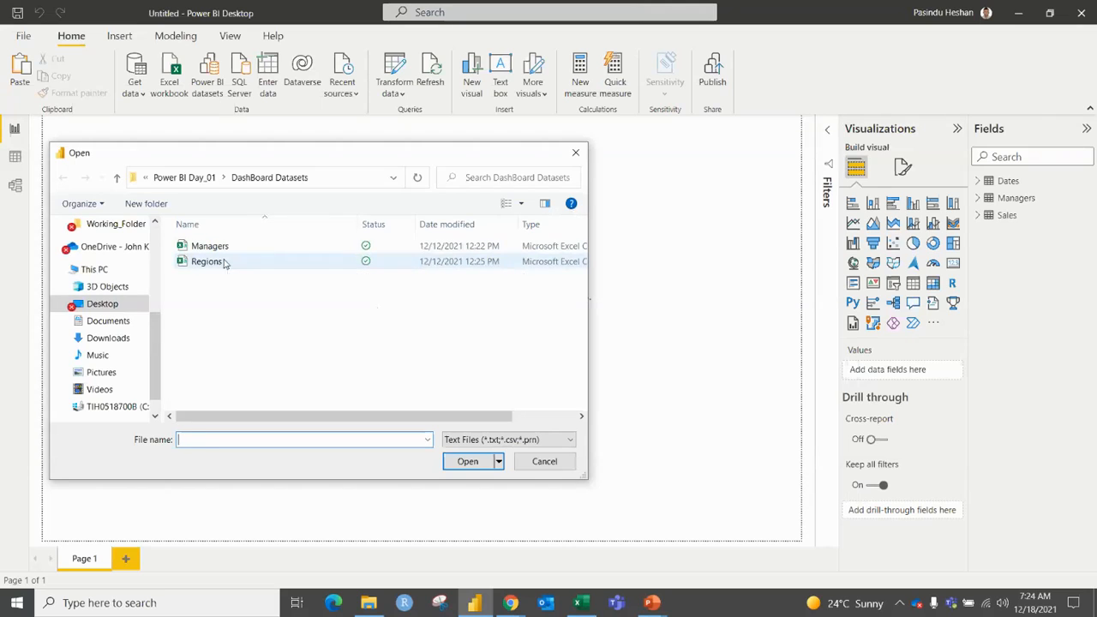
{"action": "left_click", "coordinate": [224, 262]}
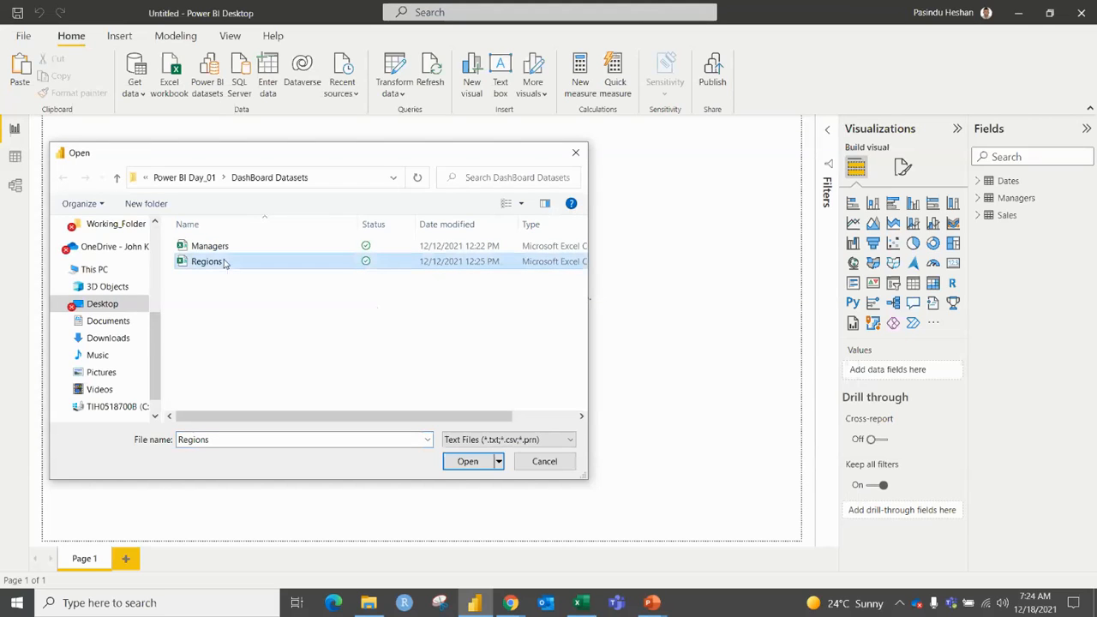
{"action": "left_click", "coordinate": [471, 461]}
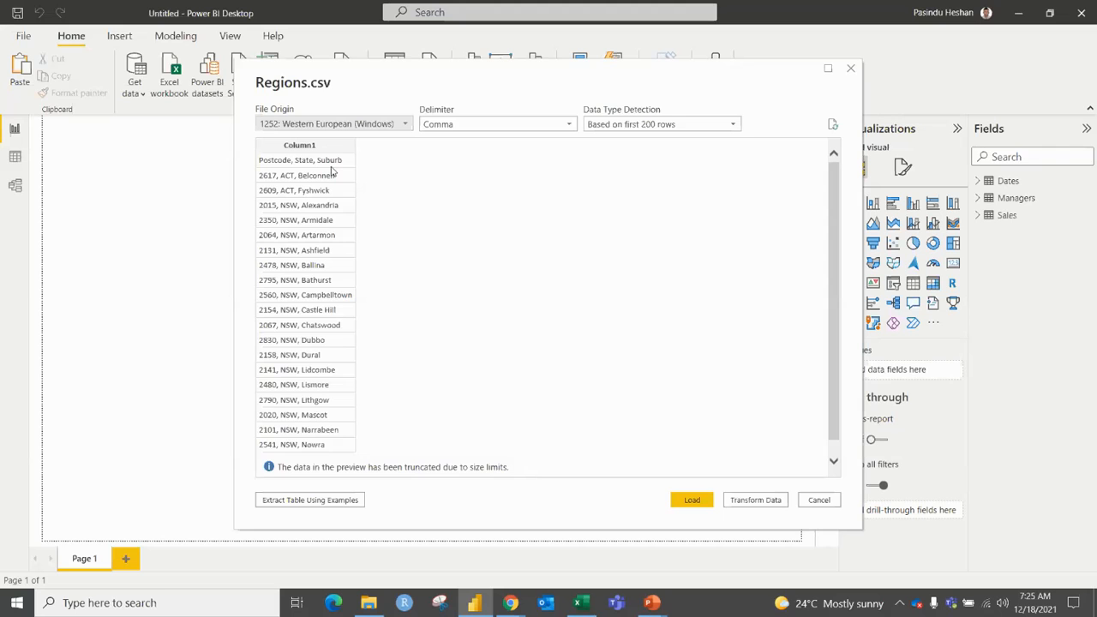
{"action": "left_click", "coordinate": [756, 501]}
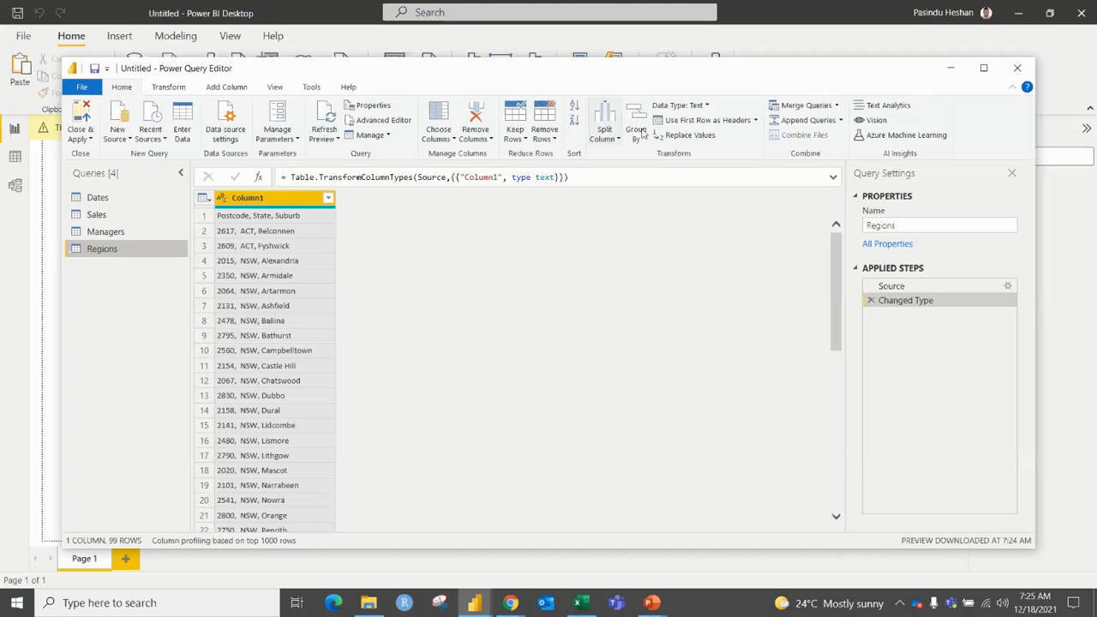
{"action": "left_click", "coordinate": [699, 121]}
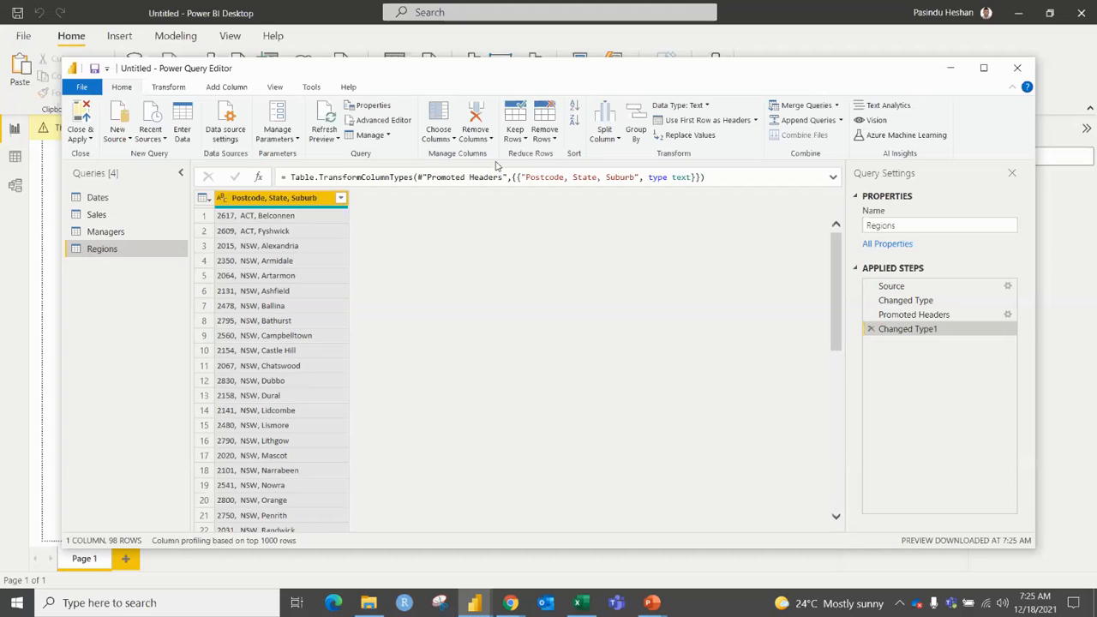
Step: Split the combined Postcode, State, Suburb column at each comma into 3 columns, with the quote character set to None
{"action": "left_click", "coordinate": [604, 139]}
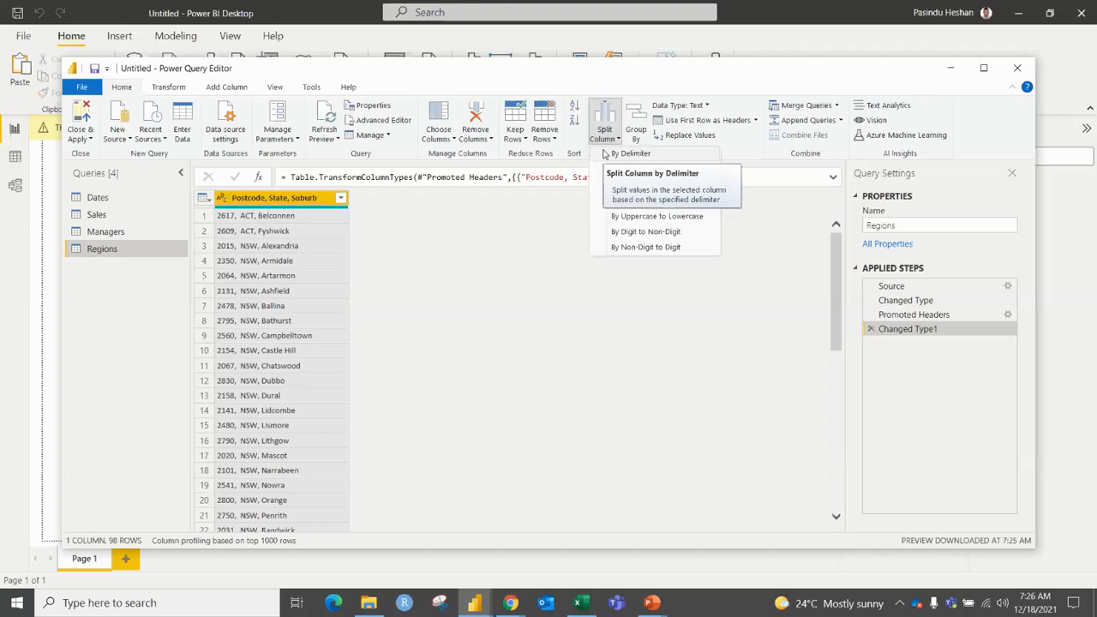
{"action": "left_click", "coordinate": [607, 153]}
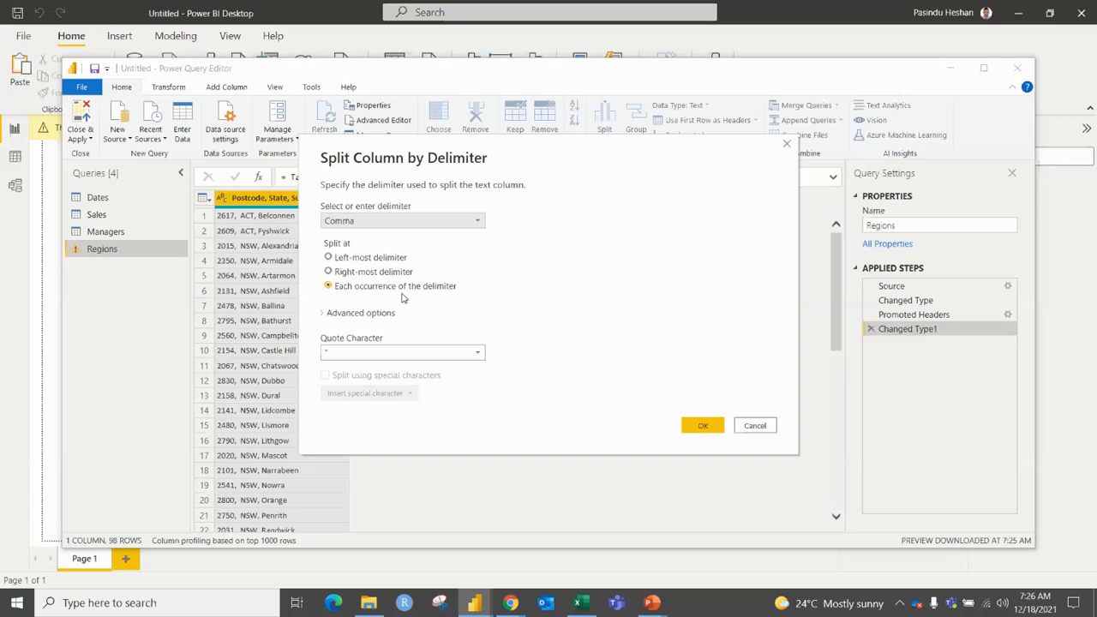
{"action": "left_click", "coordinate": [346, 315]}
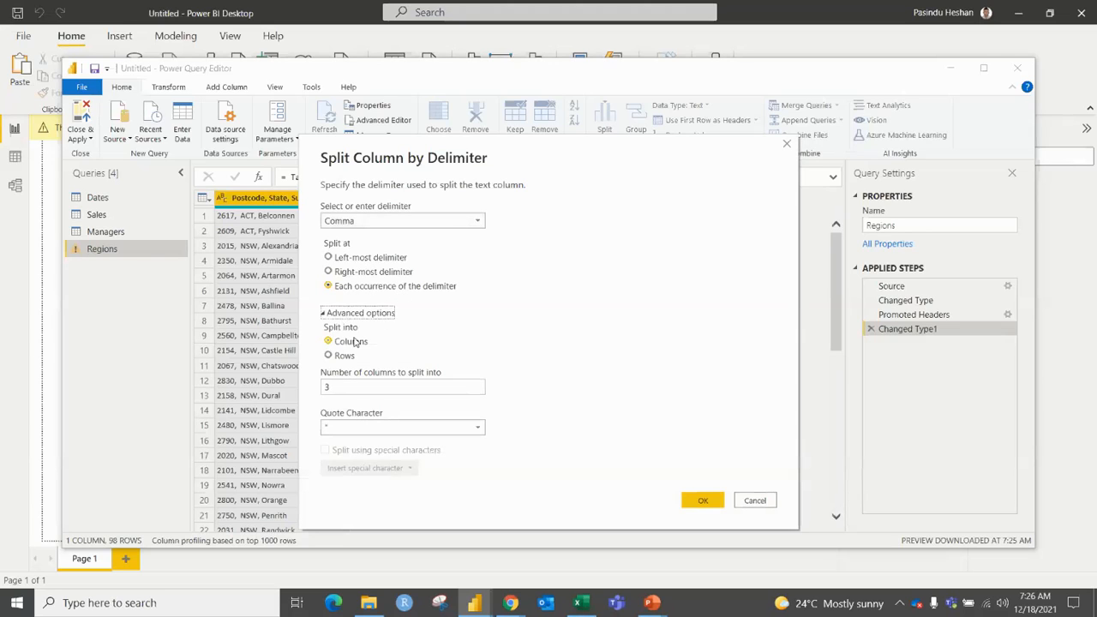
{"action": "left_click_drag", "start_coordinate": [487, 147], "coordinate": [553, 85]}
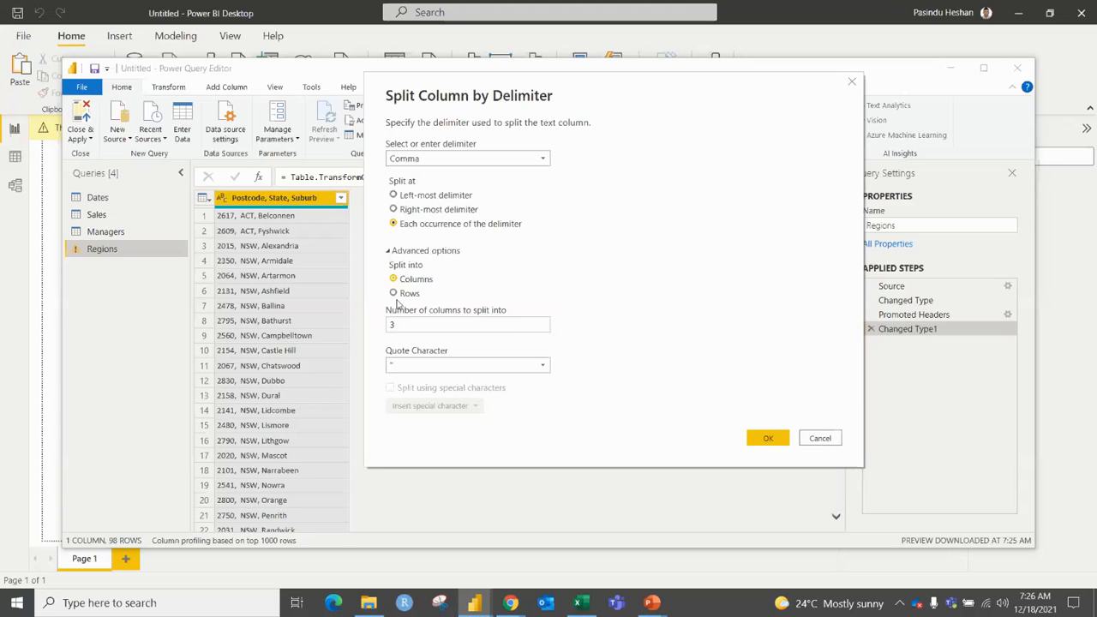
{"action": "left_click", "coordinate": [431, 365]}
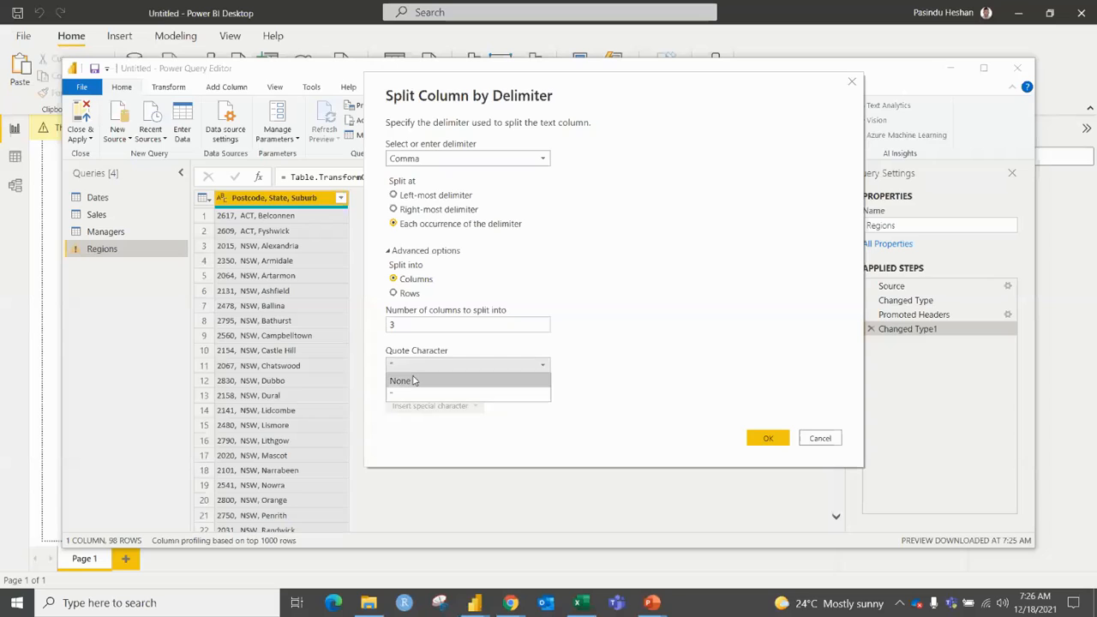
{"action": "left_click", "coordinate": [415, 379]}
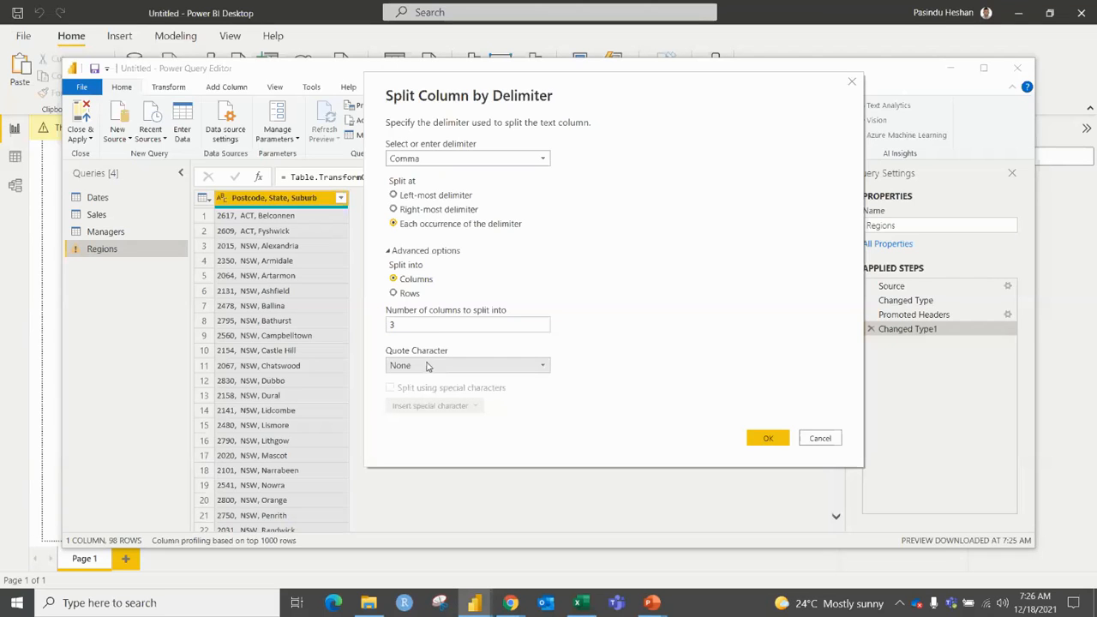
{"action": "left_click", "coordinate": [757, 439]}
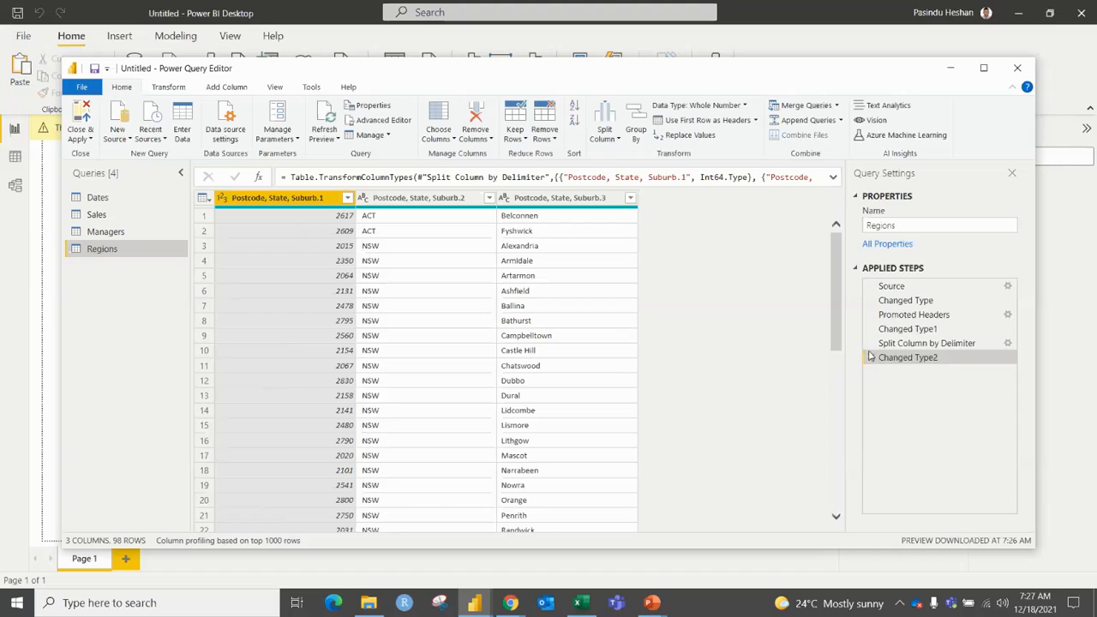
Step: Rename the first split column of the Regions table to Postcode
{"action": "mouse_move", "coordinate": [872, 347]}
{"action": "left_mouse_down"}
{"action": "mouse_move", "coordinate": [875, 286]}
{"action": "mouse_move", "coordinate": [881, 340]}
{"action": "left_mouse_up"}
{"action": "double_click", "coordinate": [269, 198]}
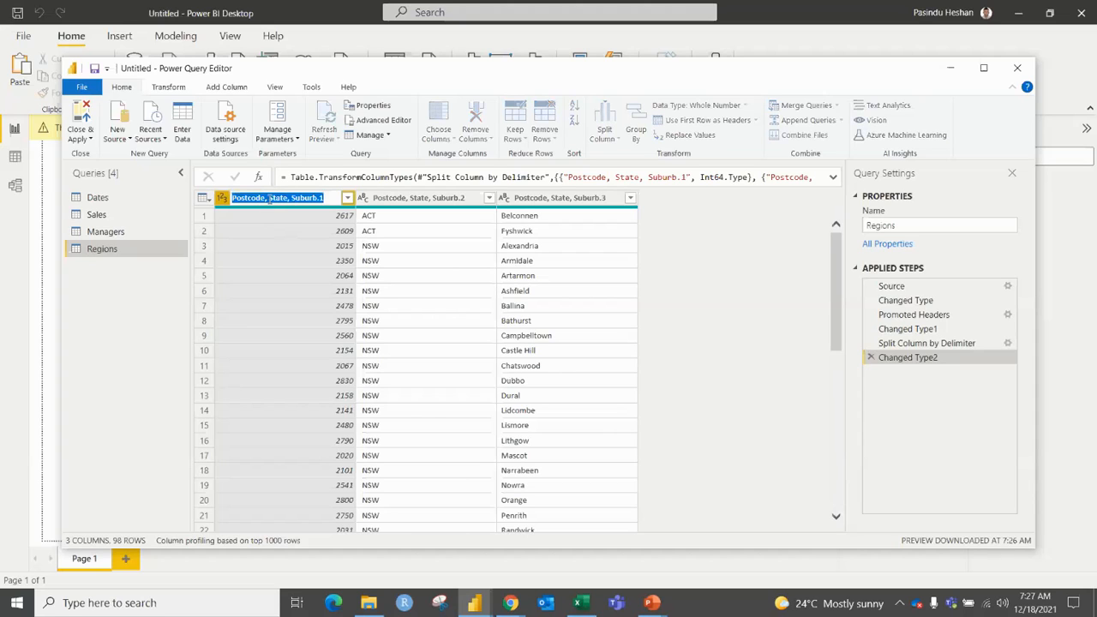
{"action": "left_click", "coordinate": [266, 198]}
{"action": "left_click_drag", "start_coordinate": [267, 198], "coordinate": [325, 200]}
{"action": "key", "text": "Delete"}
{"action": "key", "text": "Return"}
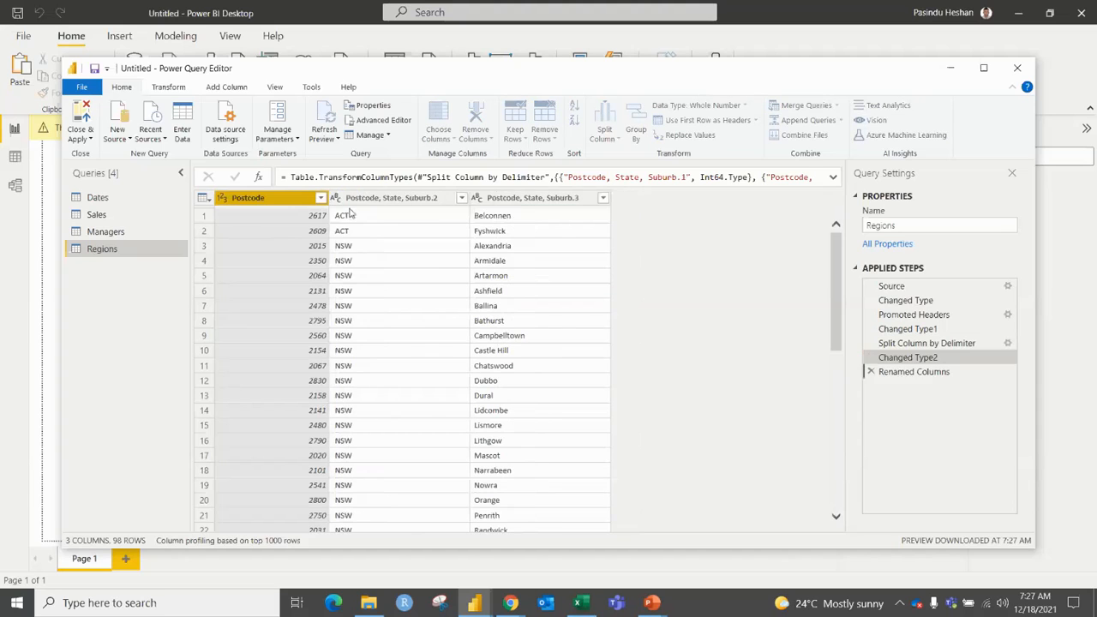
Step: Rename the second split column of the Regions table to State
{"action": "double_click", "coordinate": [356, 198]}
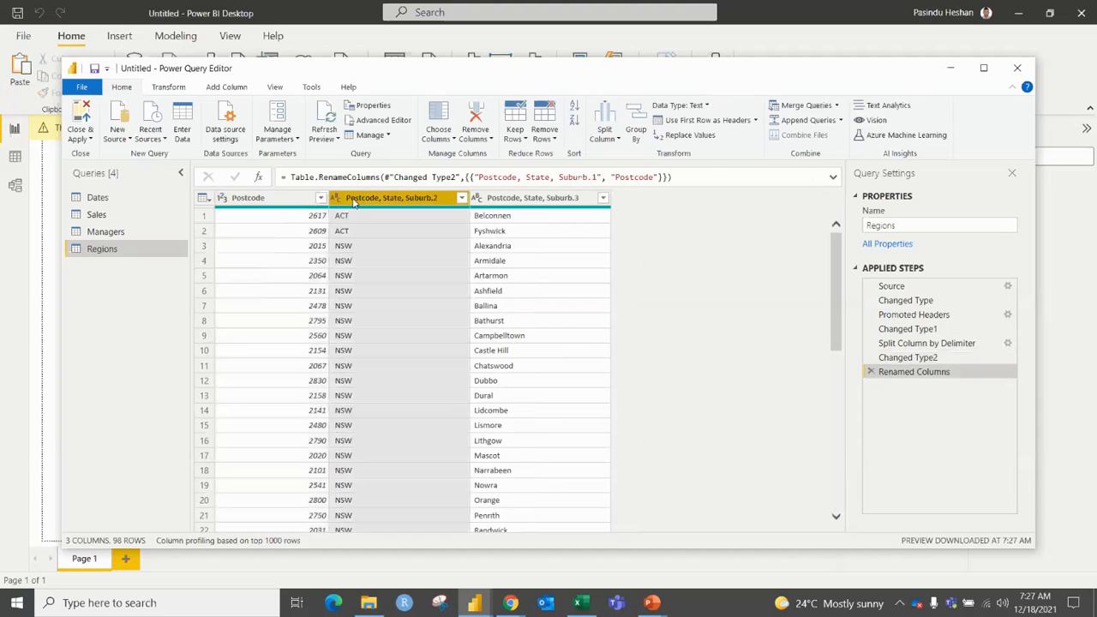
{"action": "left_click", "coordinate": [385, 198]}
{"action": "left_click_drag", "start_coordinate": [385, 198], "coordinate": [341, 201]}
{"action": "key", "text": "Delete"}
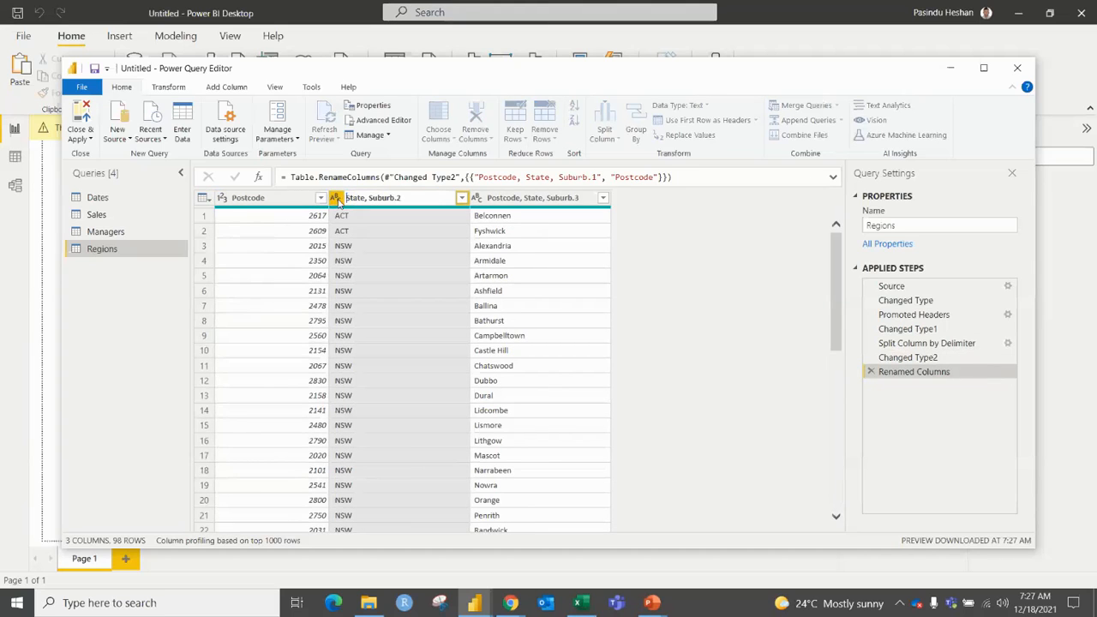
{"action": "left_click_drag", "start_coordinate": [410, 197], "coordinate": [365, 192]}
{"action": "key", "text": "Delete"}
{"action": "key", "text": "Return"}
Step: Rename the third split column of the Regions table to Suburb
{"action": "double_click", "coordinate": [512, 198]}
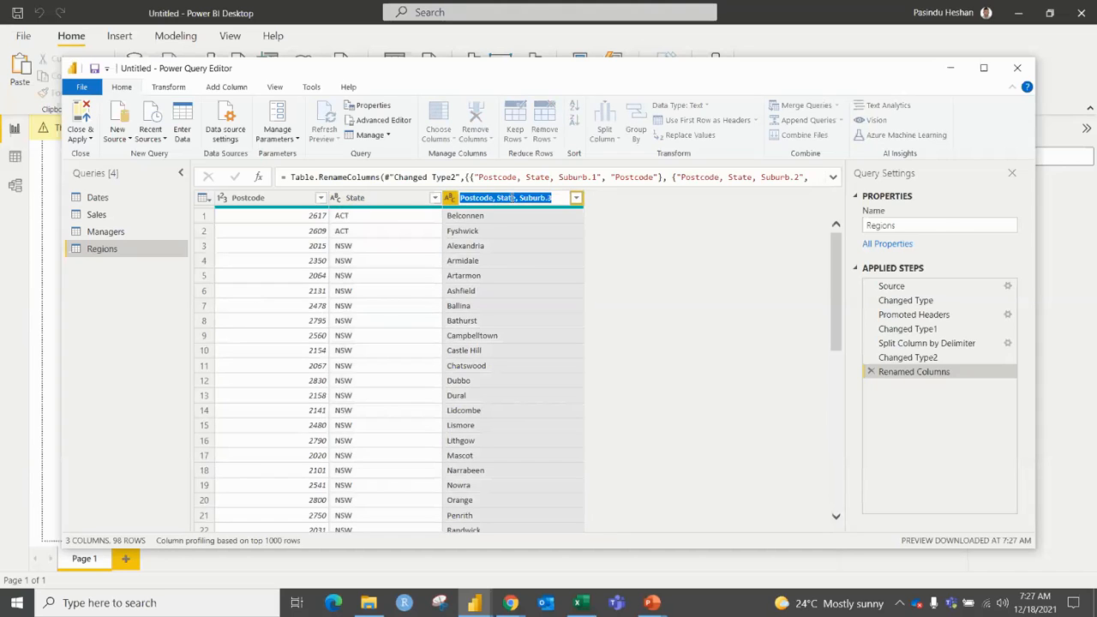
{"action": "left_click", "coordinate": [521, 199]}
{"action": "left_click_drag", "start_coordinate": [520, 198], "coordinate": [461, 198]}
{"action": "key", "text": "Delete"}
{"action": "key", "text": "Return"}
{"action": "key", "text": "BackSpace"}
{"action": "key", "text": "BackSpace"}
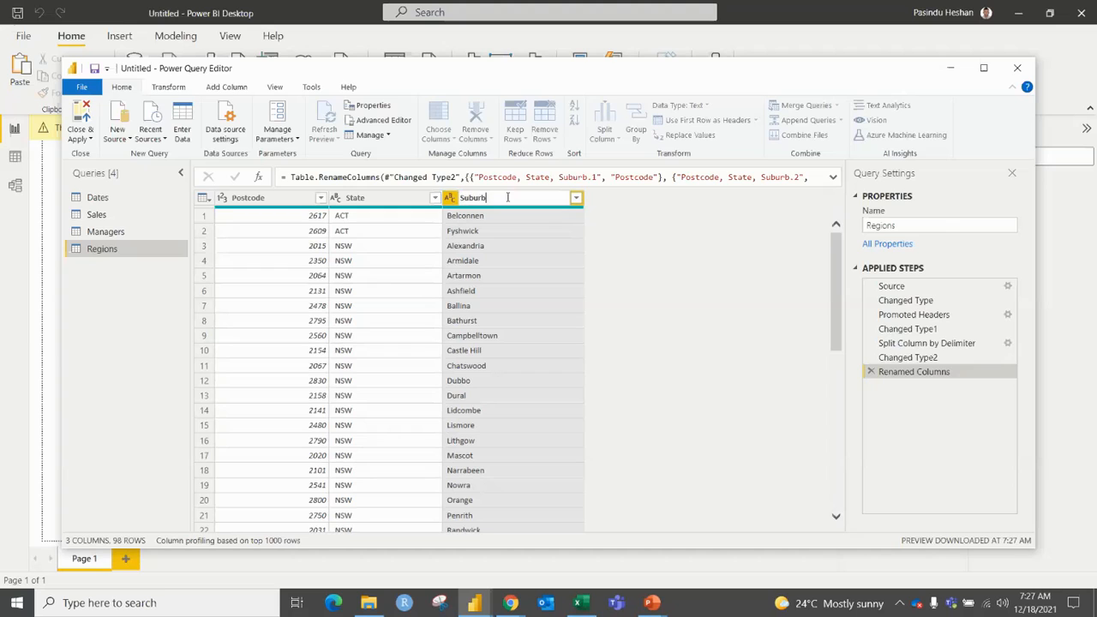
{"action": "type", "text": "b"}
{"action": "key", "text": "Return"}
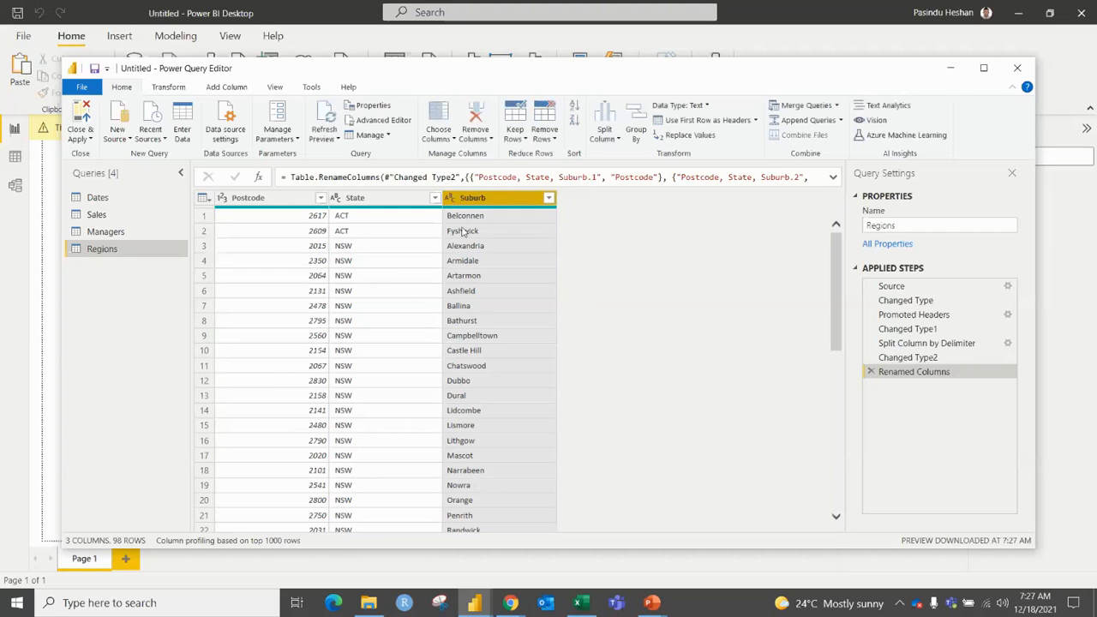
{"action": "left_click", "coordinate": [548, 276]}
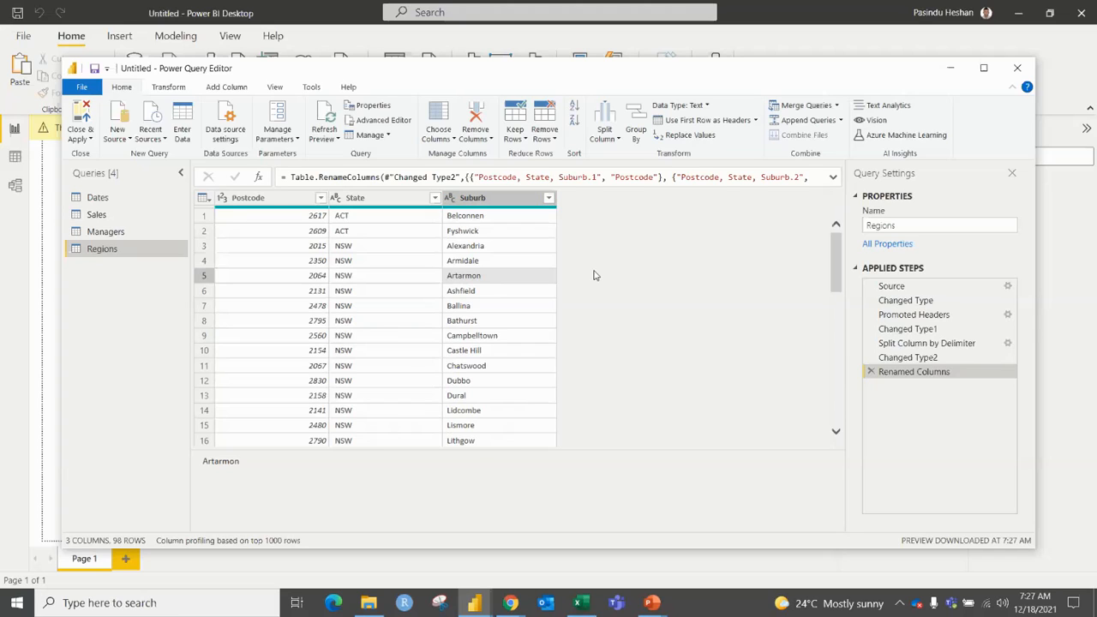
Step: Delete every applied step of the Regions query after Source, from Renamed Columns back to the first Changed Type
{"action": "left_click", "coordinate": [871, 372]}
{"action": "left_click", "coordinate": [871, 357]}
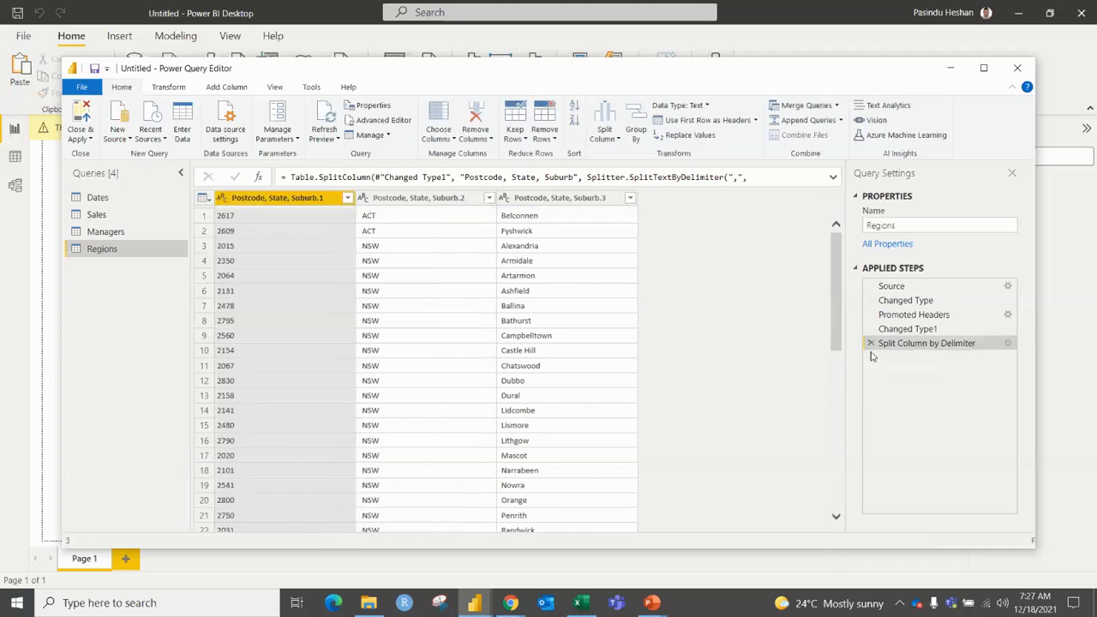
{"action": "left_click", "coordinate": [871, 343]}
{"action": "left_click", "coordinate": [871, 329]}
{"action": "left_click", "coordinate": [871, 314]}
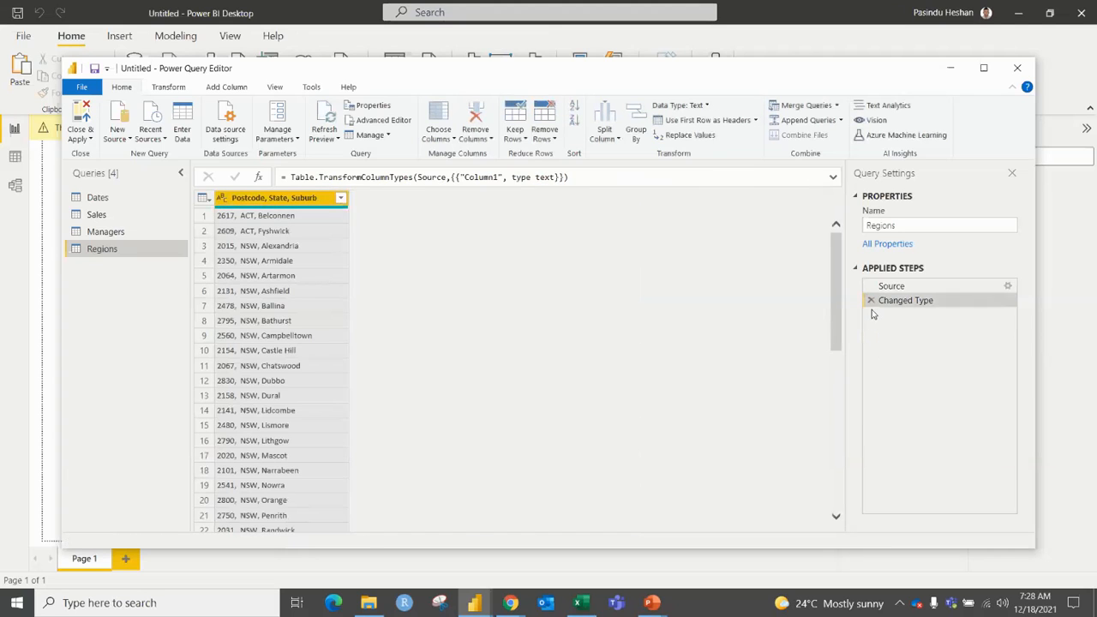
{"action": "left_click", "coordinate": [870, 300]}
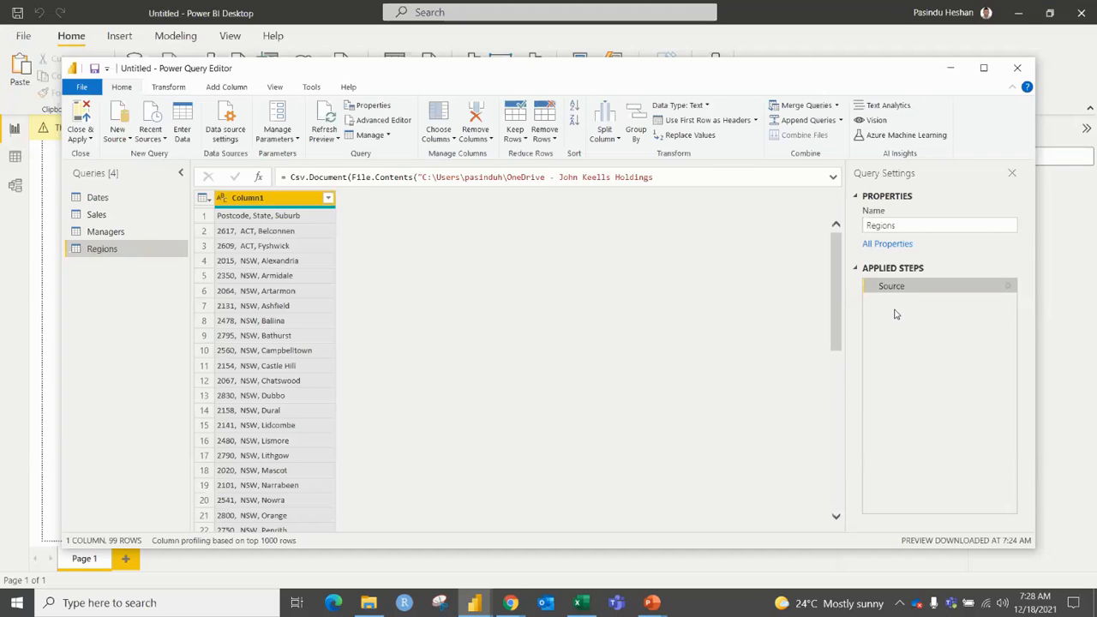
Step: Split Column1 of the Regions table at each occurrence of the comma delimiter into 3 columns
{"action": "left_click", "coordinate": [609, 139]}
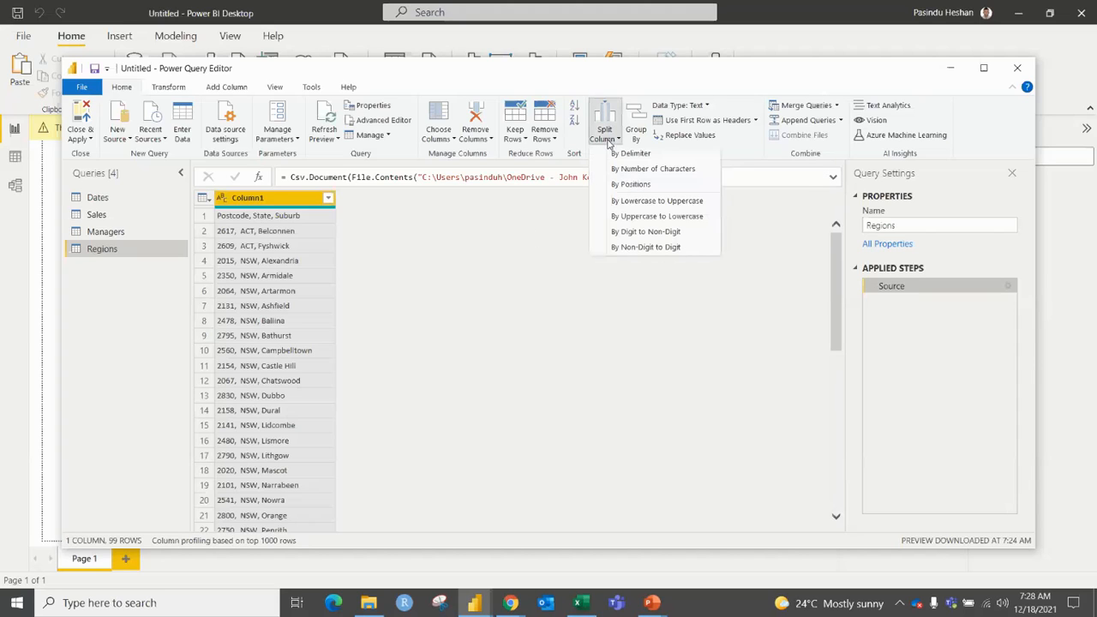
{"action": "left_click", "coordinate": [633, 153]}
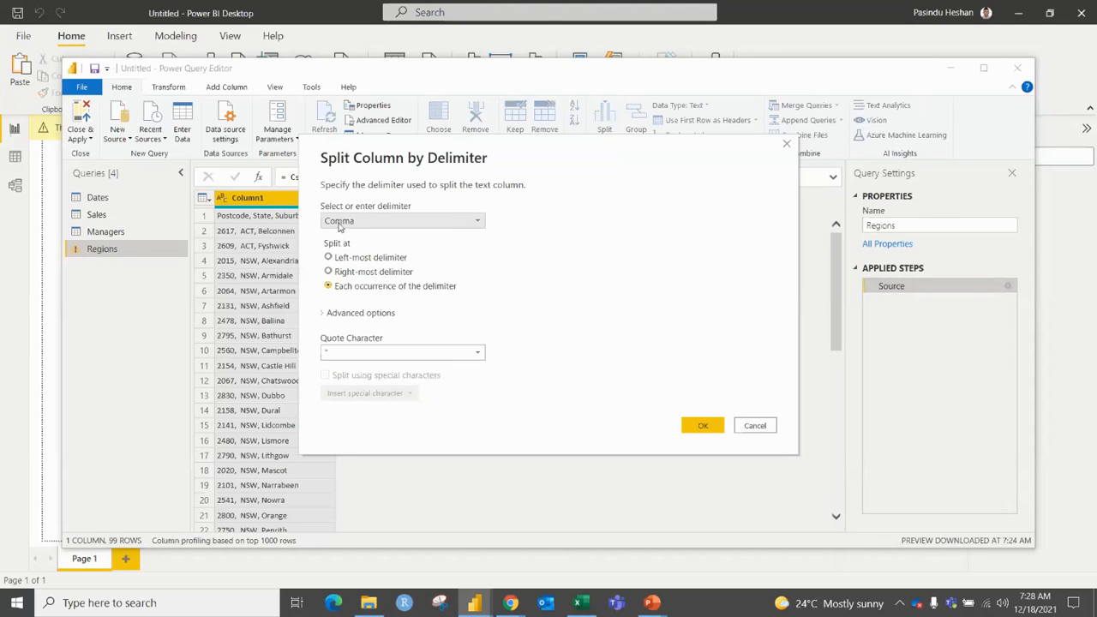
{"action": "left_click", "coordinate": [349, 315]}
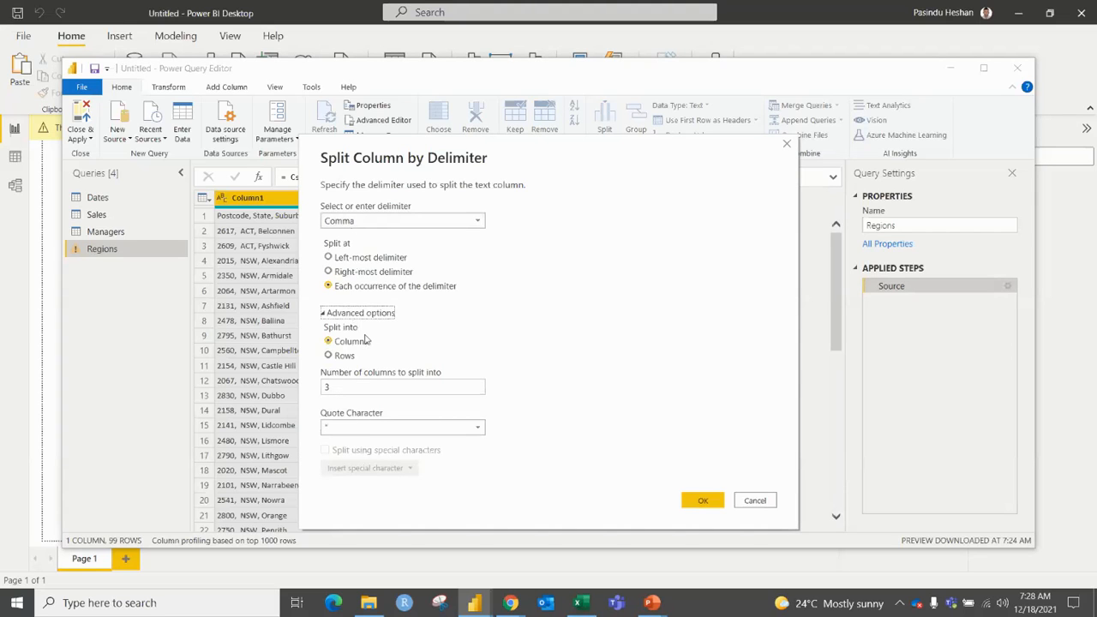
{"action": "left_click", "coordinate": [343, 429]}
{"action": "left_click", "coordinate": [347, 443]}
{"action": "left_click", "coordinate": [703, 501]}
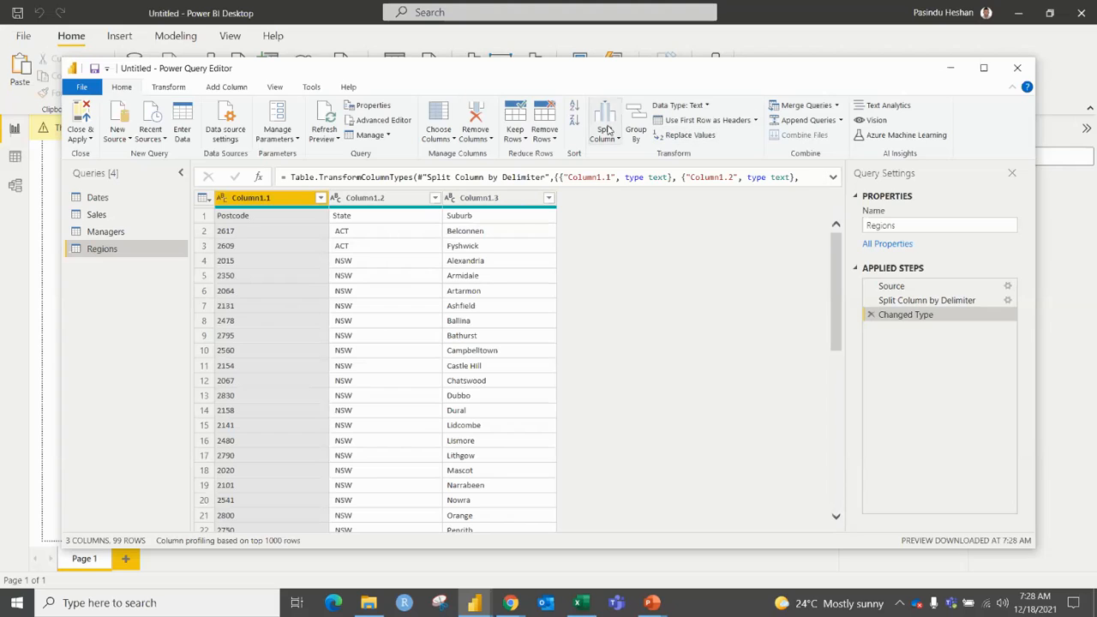
Step: Promote the first row of the split Regions table to headers, then close the query editor and apply the changes
{"action": "left_click", "coordinate": [687, 121]}
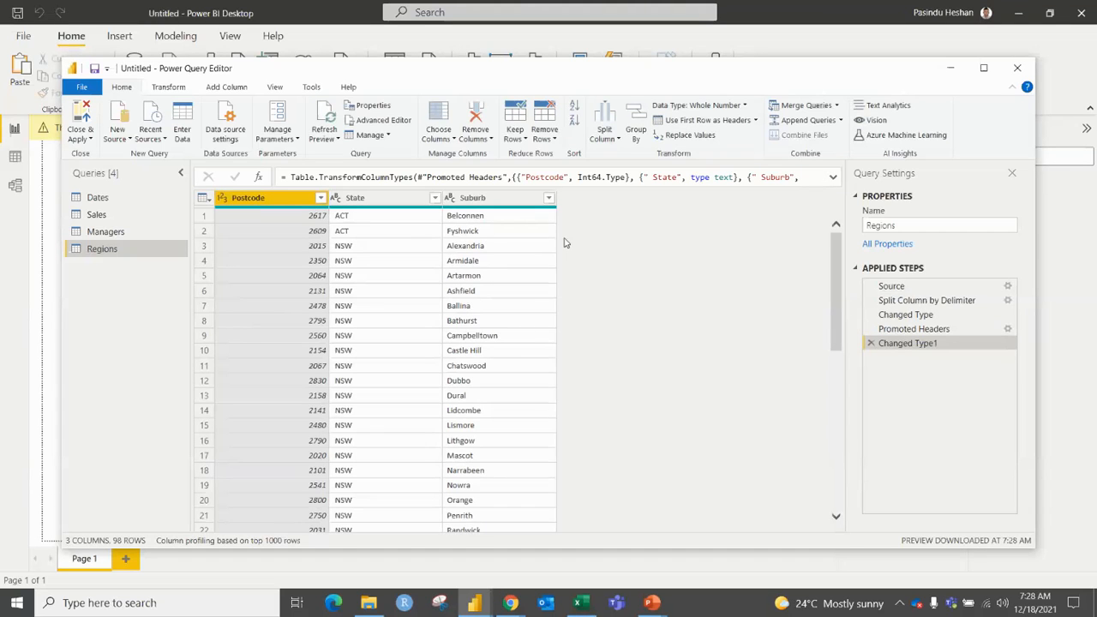
{"action": "scroll", "coordinate": [386, 270], "scroll_direction": "down", "scroll_amount": 5}
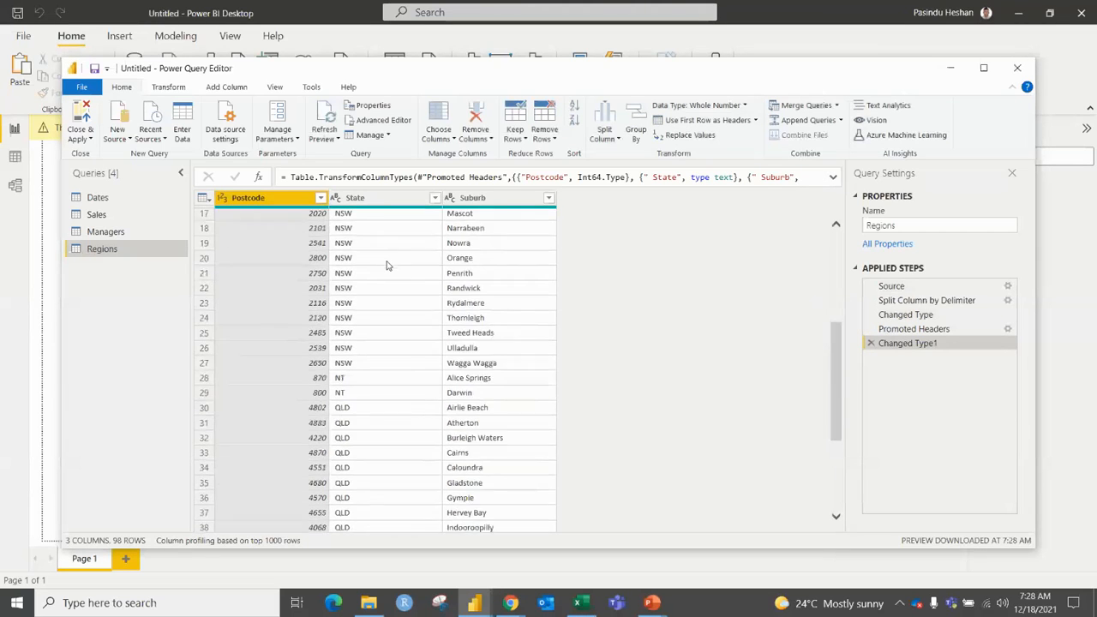
{"action": "scroll", "coordinate": [386, 265], "scroll_direction": "down", "scroll_amount": 13}
{"action": "scroll", "coordinate": [386, 265], "scroll_direction": "up", "scroll_amount": 16}
{"action": "scroll", "coordinate": [385, 266], "scroll_direction": "down", "scroll_amount": 10}
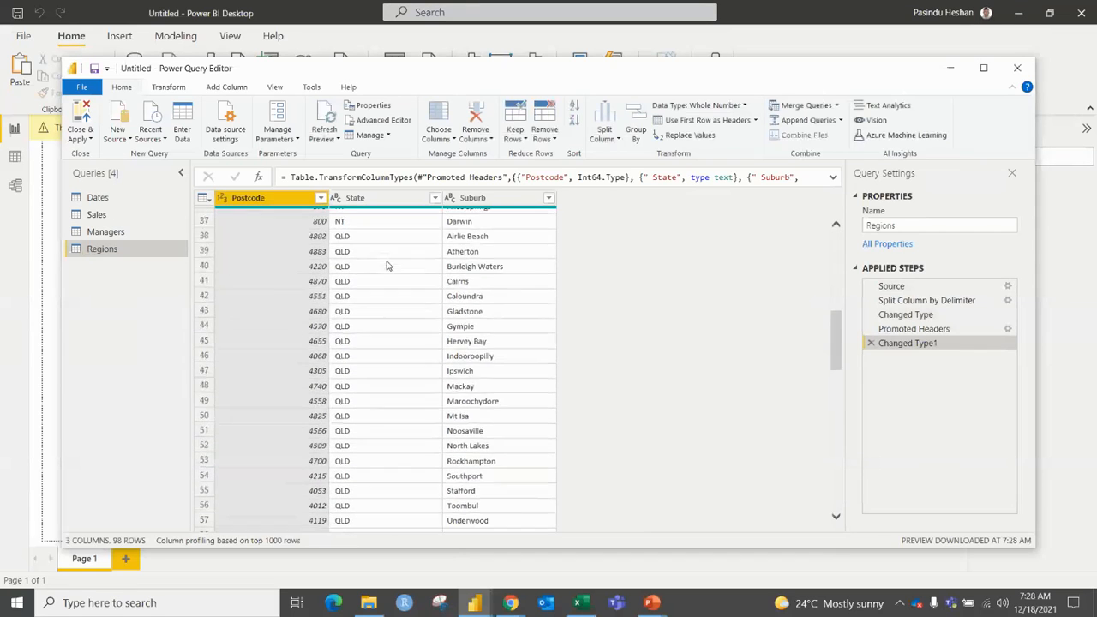
{"action": "scroll", "coordinate": [386, 266], "scroll_direction": "up", "scroll_amount": 12}
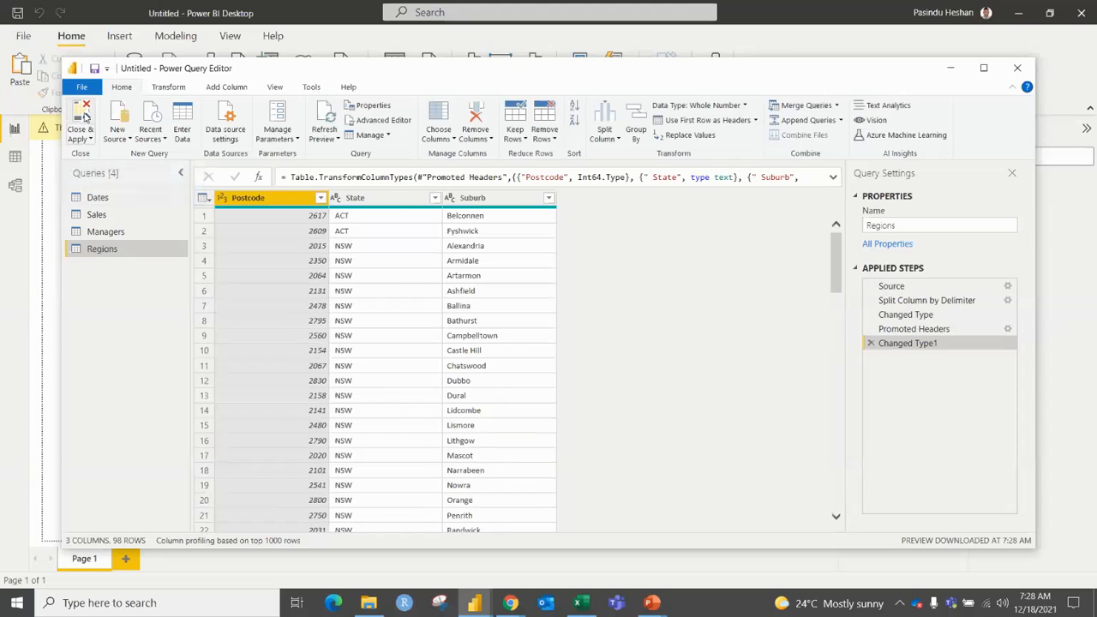
{"action": "left_click", "coordinate": [85, 117]}
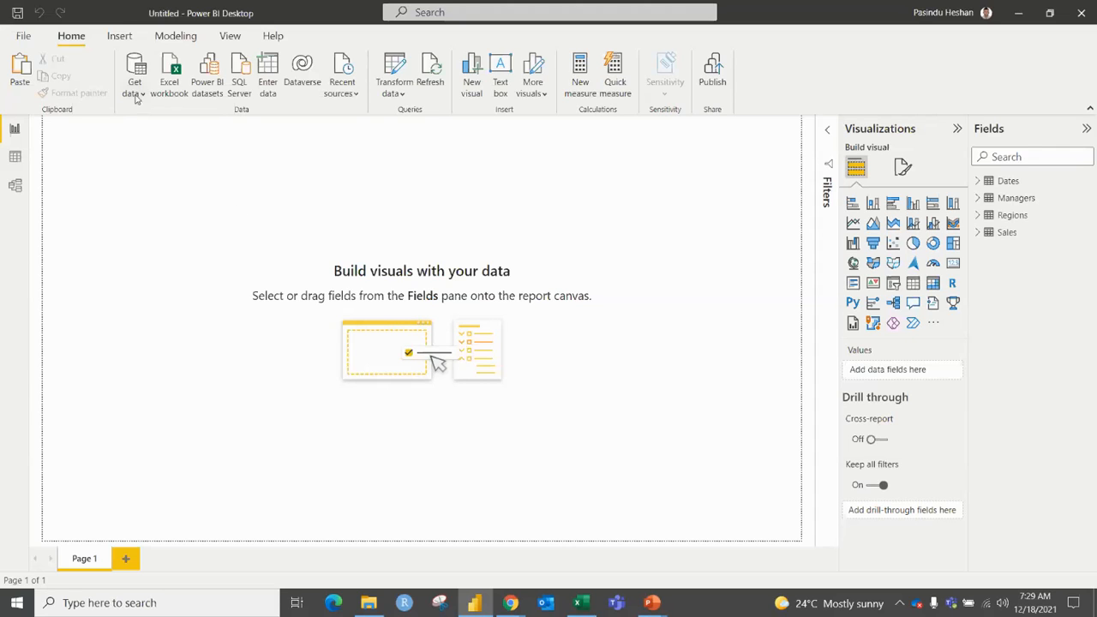
Step: Connect to the Buyers PDF file in the DashBoard Datasets folder as a new data source
{"action": "key", "text": "alt+Tab"}
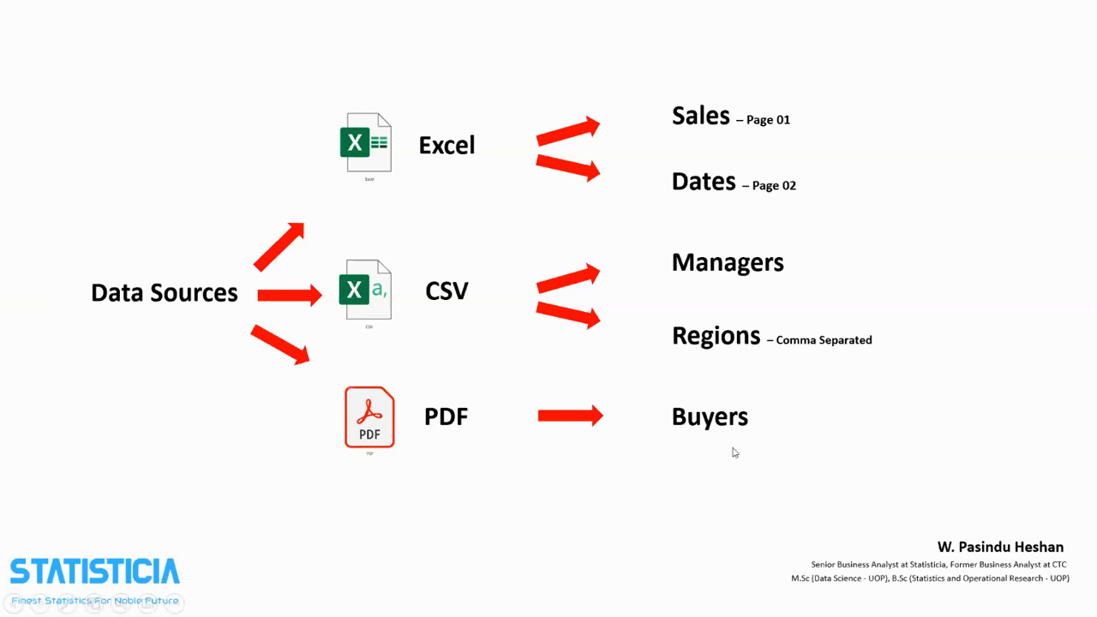
{"action": "key", "text": "alt+Tab"}
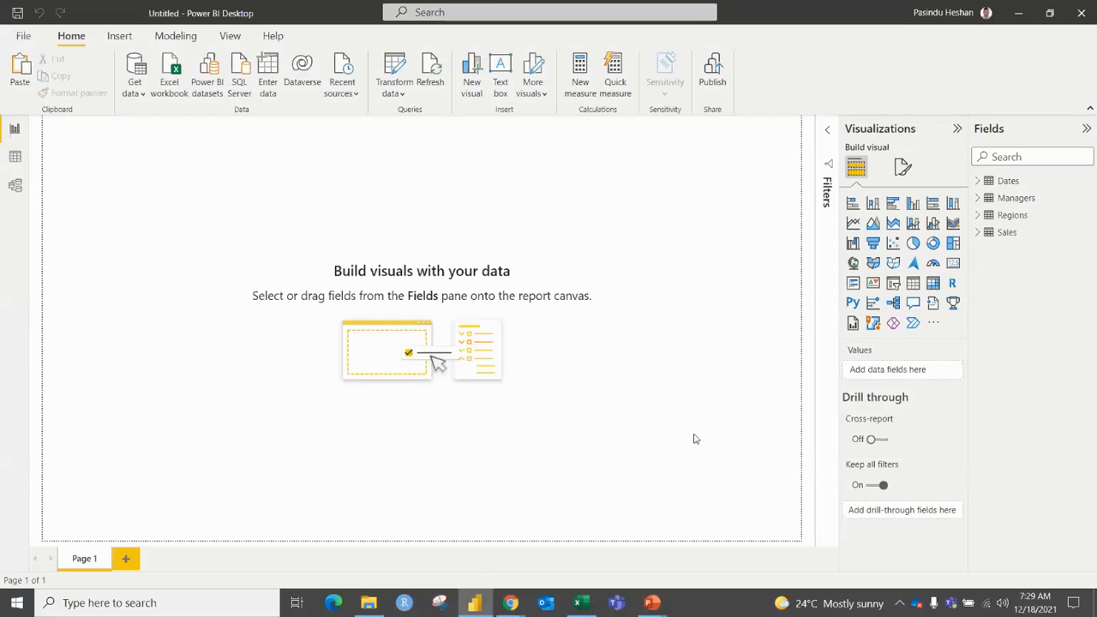
{"action": "left_click", "coordinate": [132, 99]}
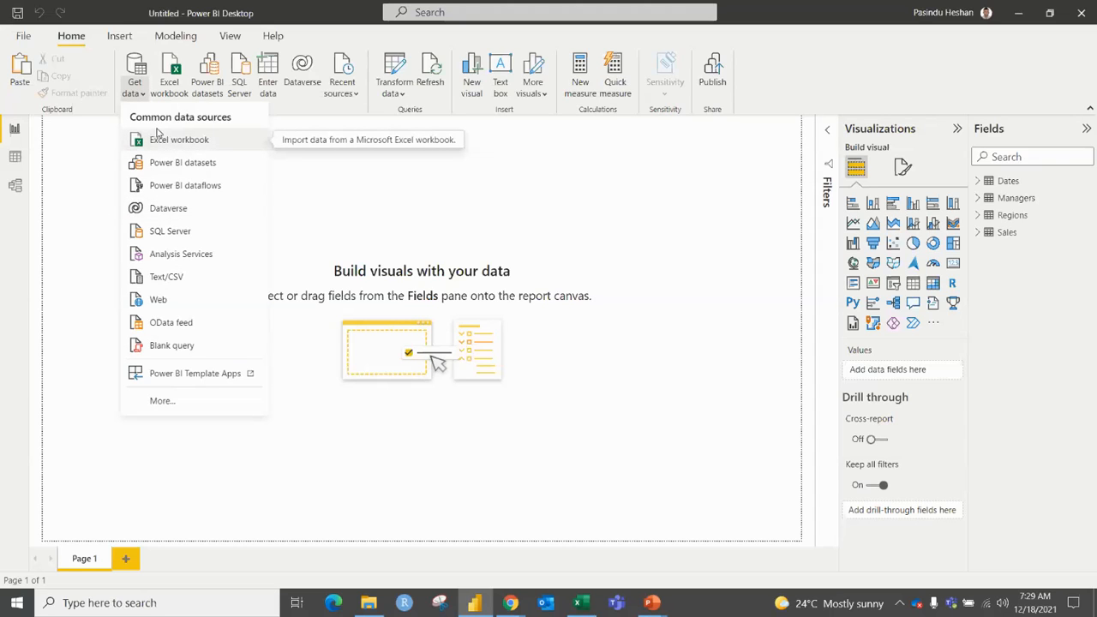
{"action": "left_click", "coordinate": [185, 400]}
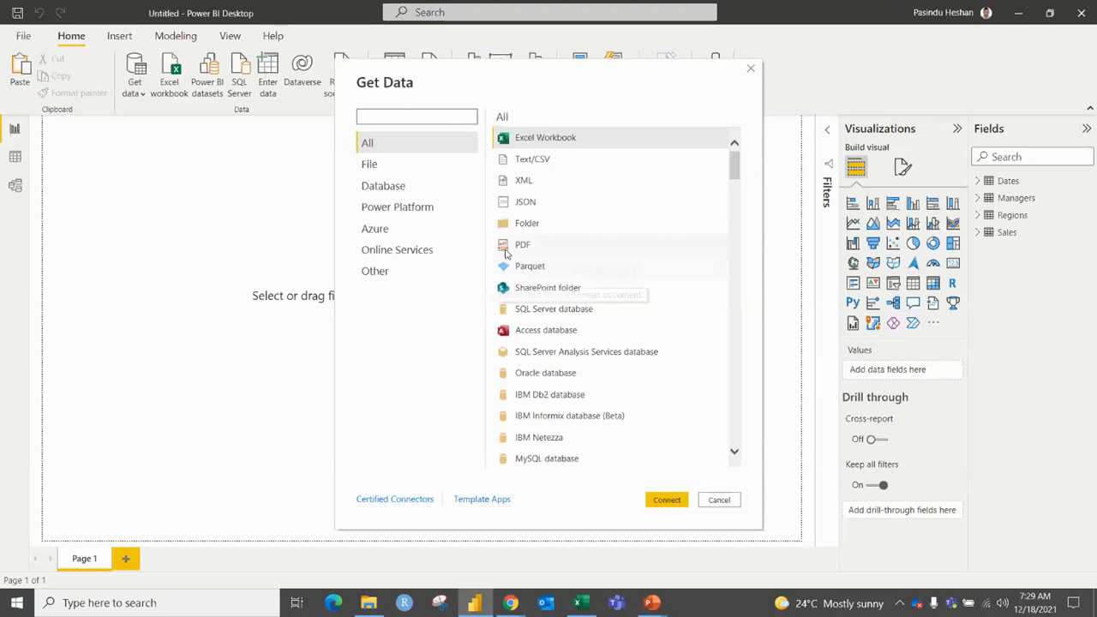
{"action": "left_click", "coordinate": [513, 249]}
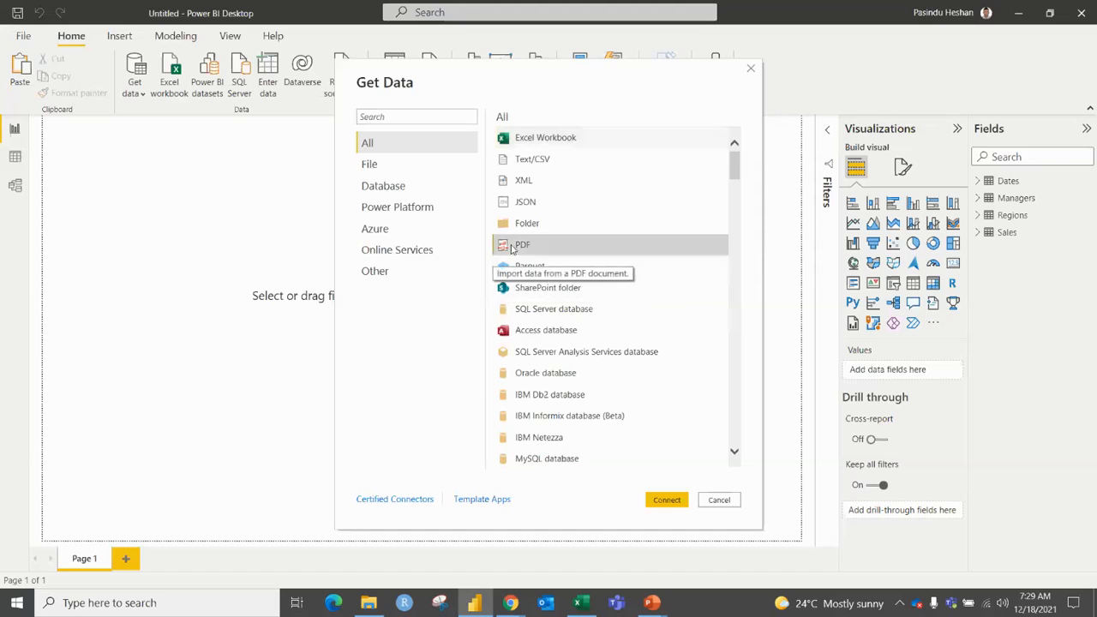
{"action": "left_click", "coordinate": [666, 502]}
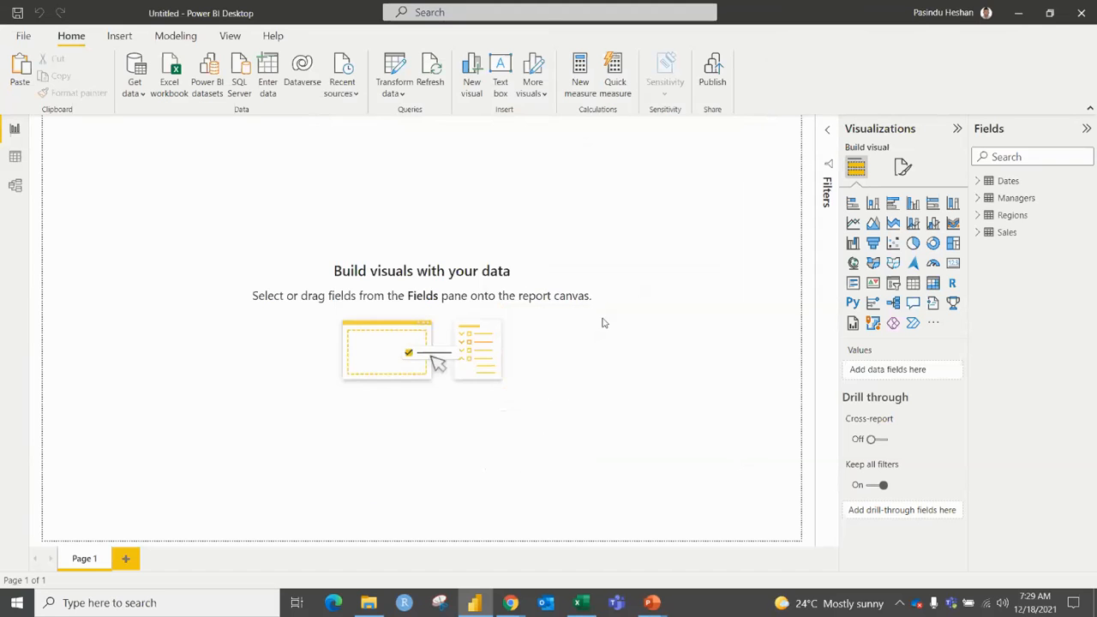
{"action": "left_click", "coordinate": [188, 248]}
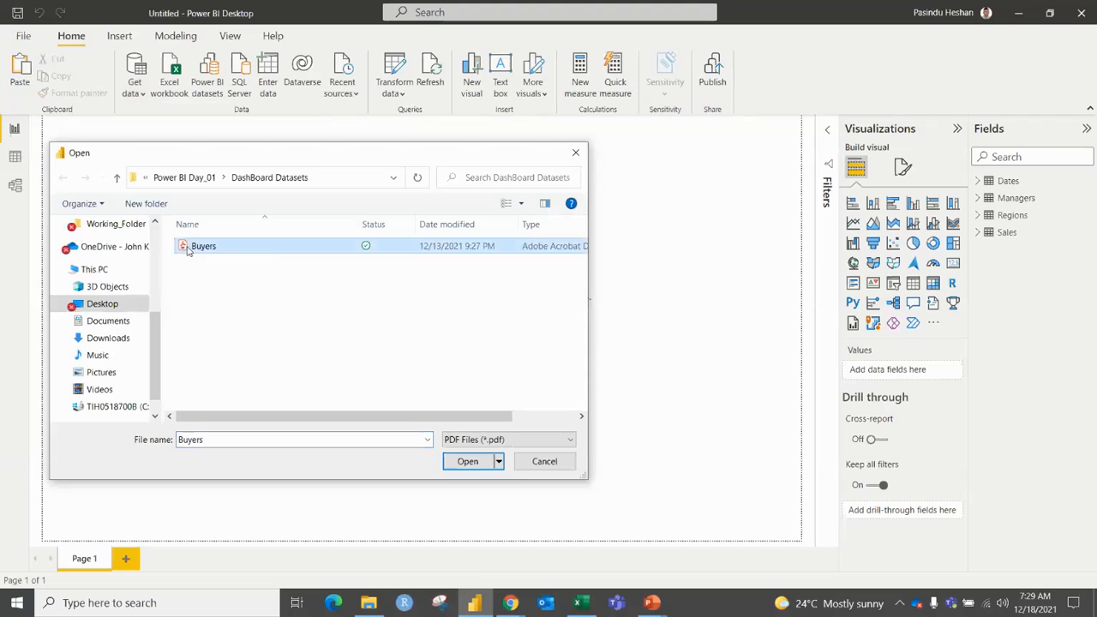
{"action": "left_click", "coordinate": [467, 463]}
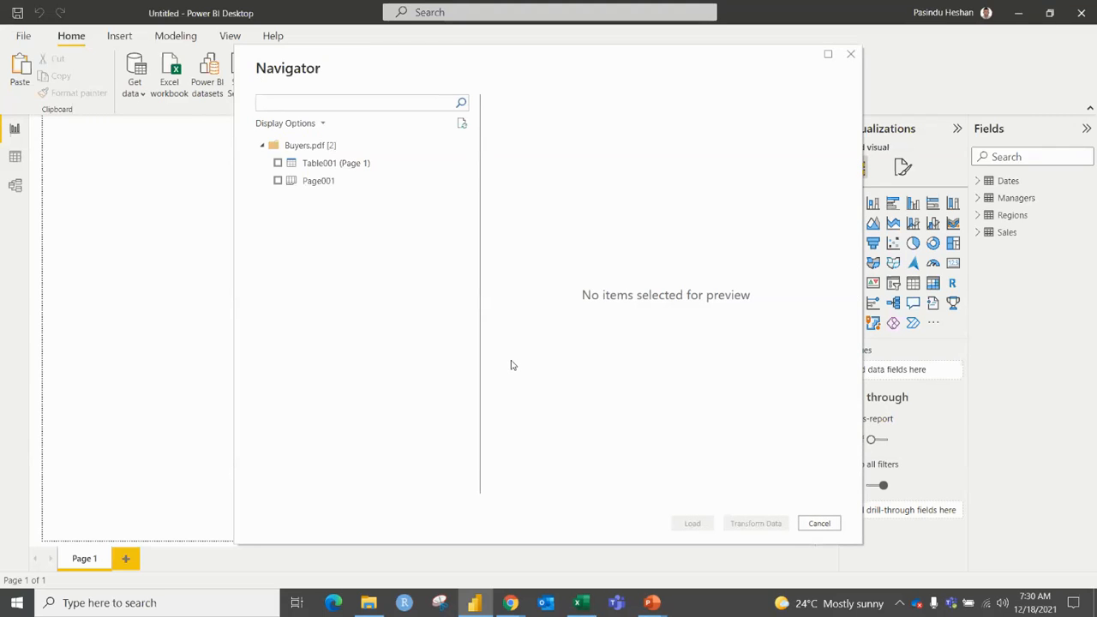
Step: Select Table001 (Page 1) from Buyers.pdf and bring it into Power Query Editor for transformation
{"action": "left_click", "coordinate": [277, 162]}
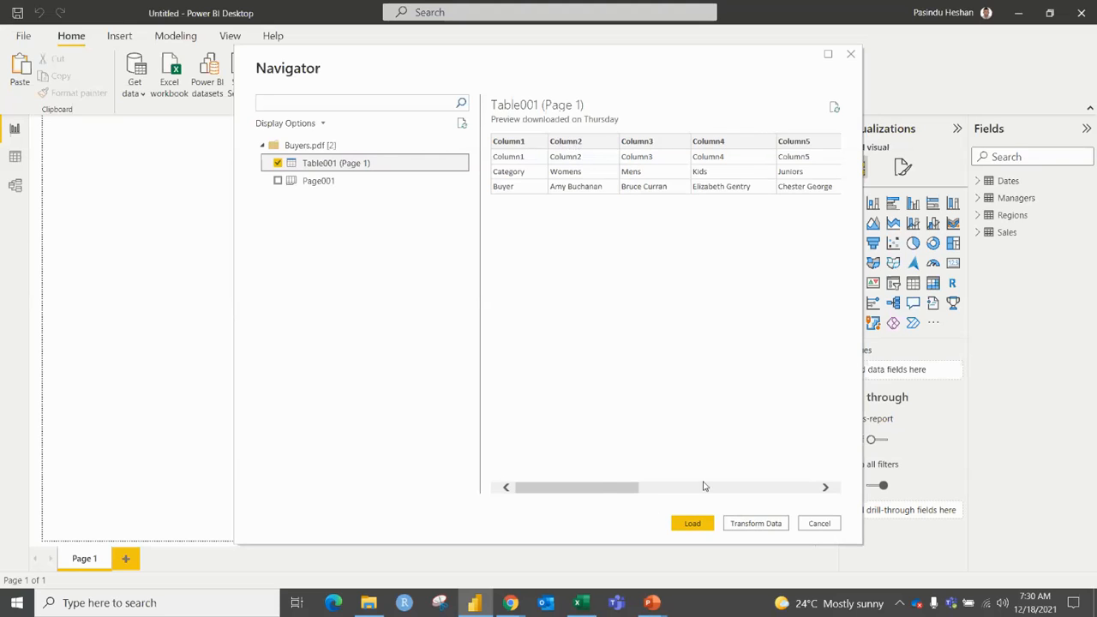
{"action": "left_click_drag", "start_coordinate": [600, 487], "coordinate": [670, 487]}
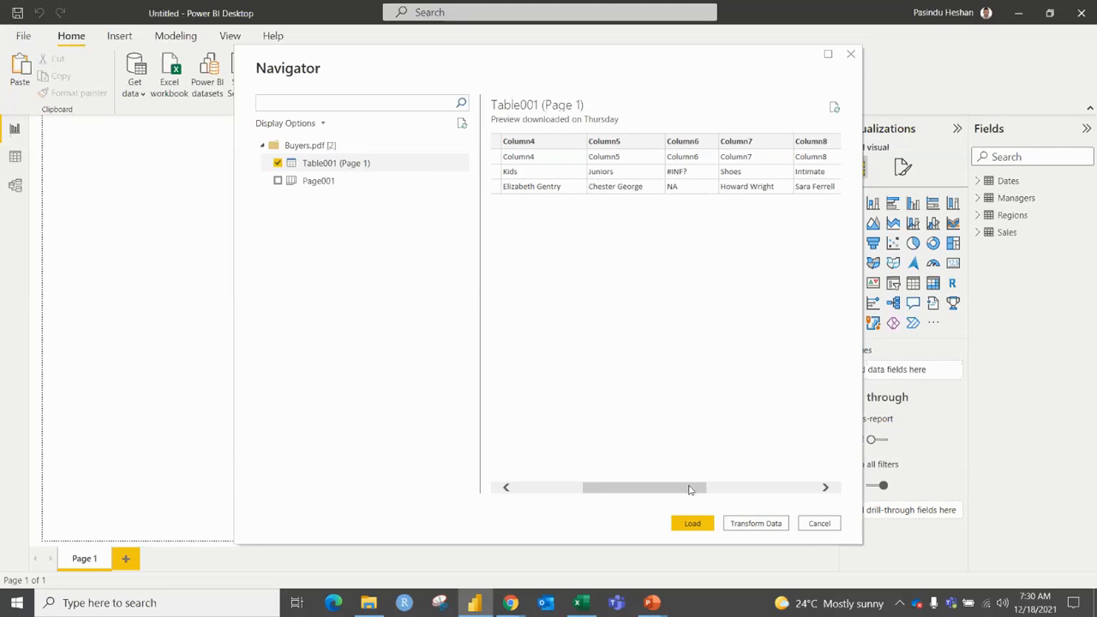
{"action": "left_click", "coordinate": [716, 488]}
{"action": "left_click", "coordinate": [763, 523]}
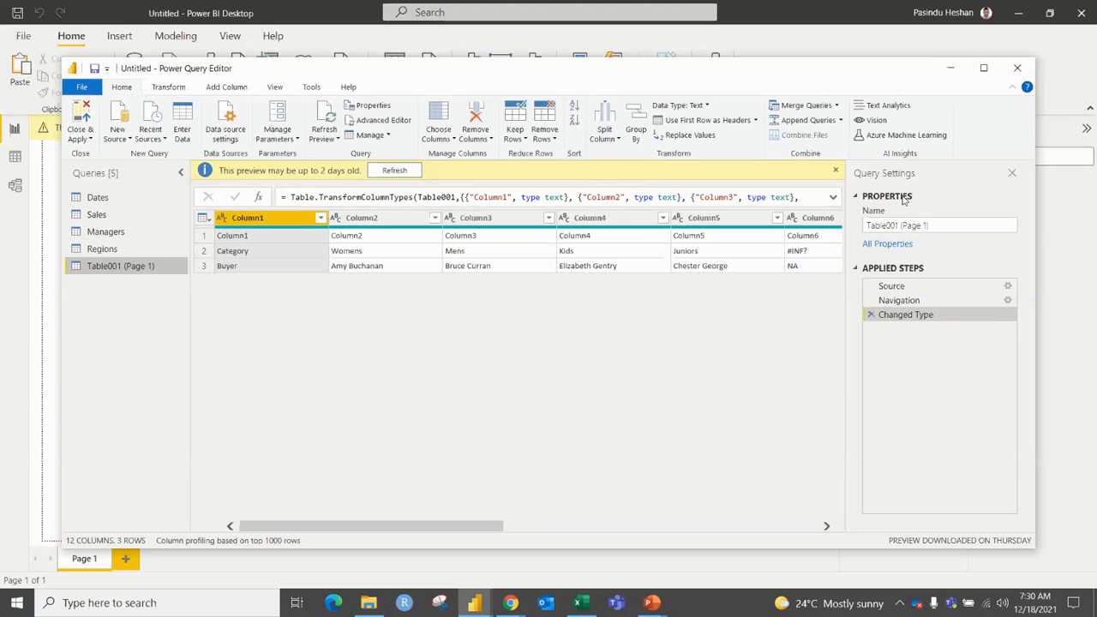
Step: Rename the Table001 (Page 1) query to Buyers
{"action": "left_click", "coordinate": [940, 225]}
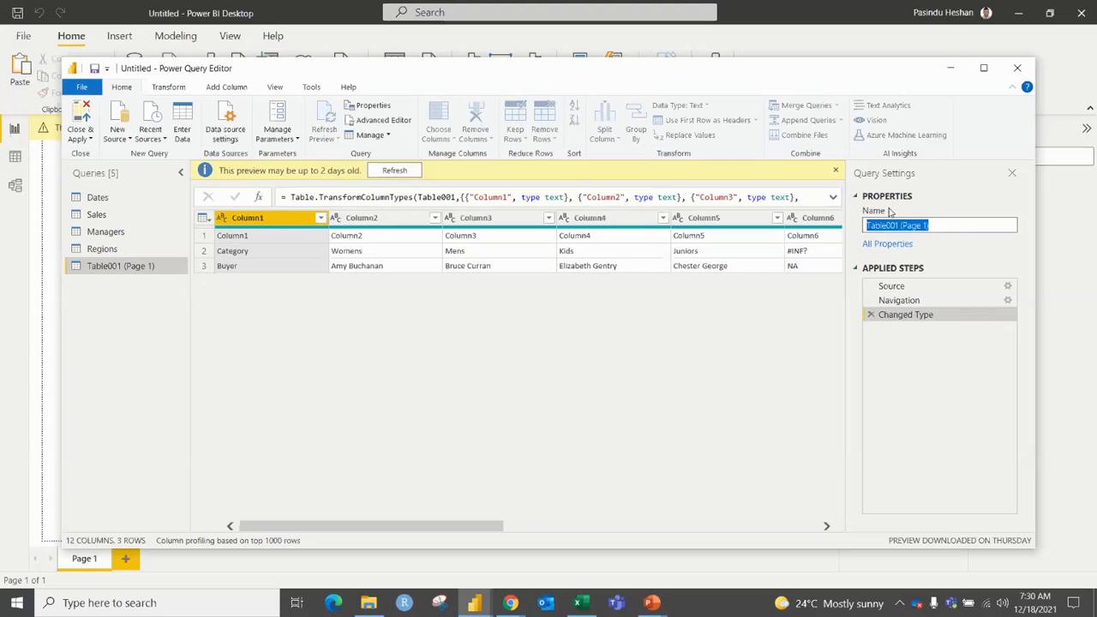
{"action": "type", "text": "S"}
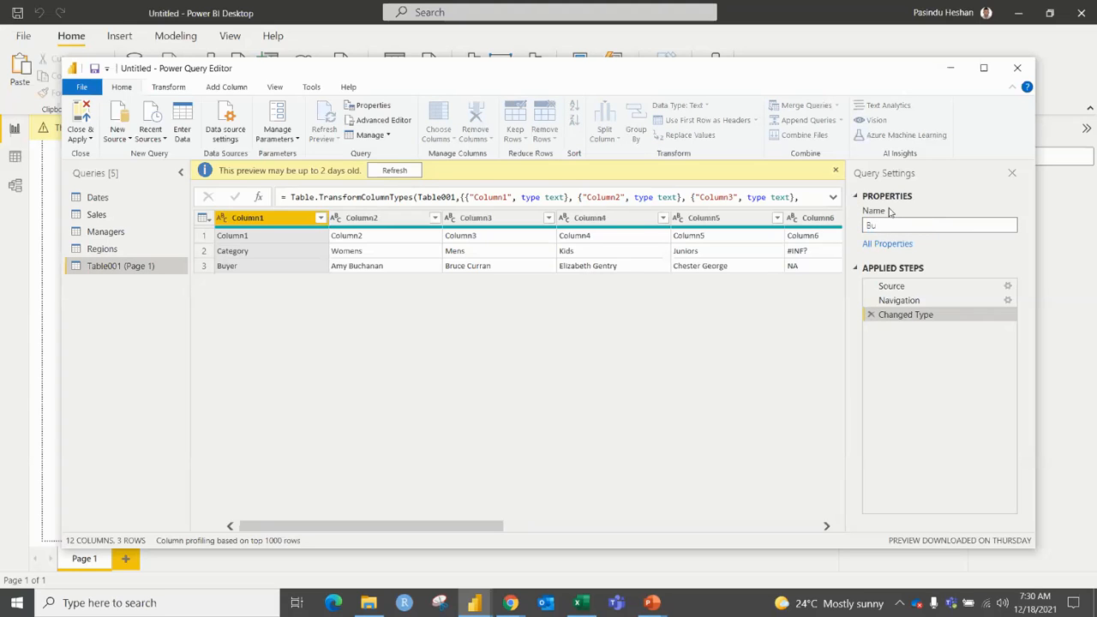
{"action": "key", "text": "Return"}
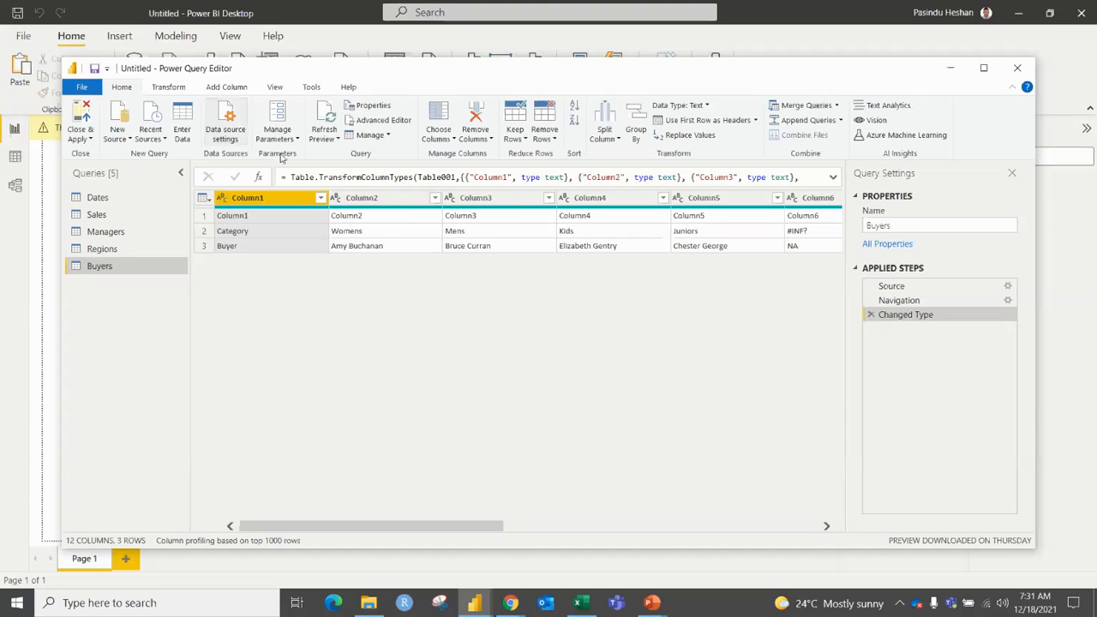
Step: Transpose the Buyers table and remove its first column, Column1
{"action": "left_click", "coordinate": [169, 89]}
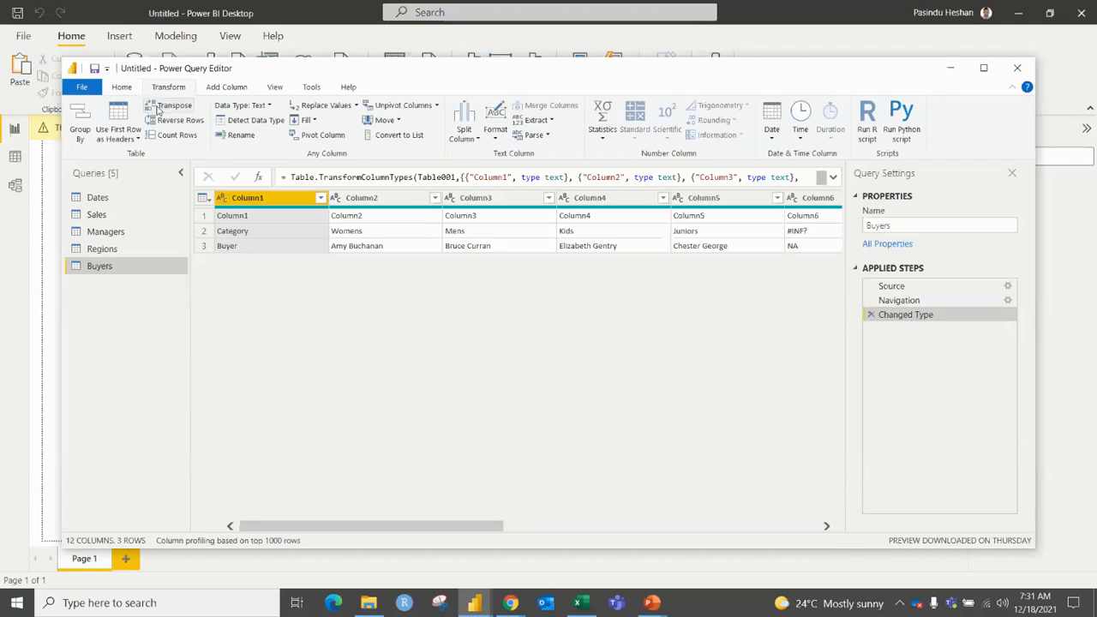
{"action": "left_click", "coordinate": [174, 106]}
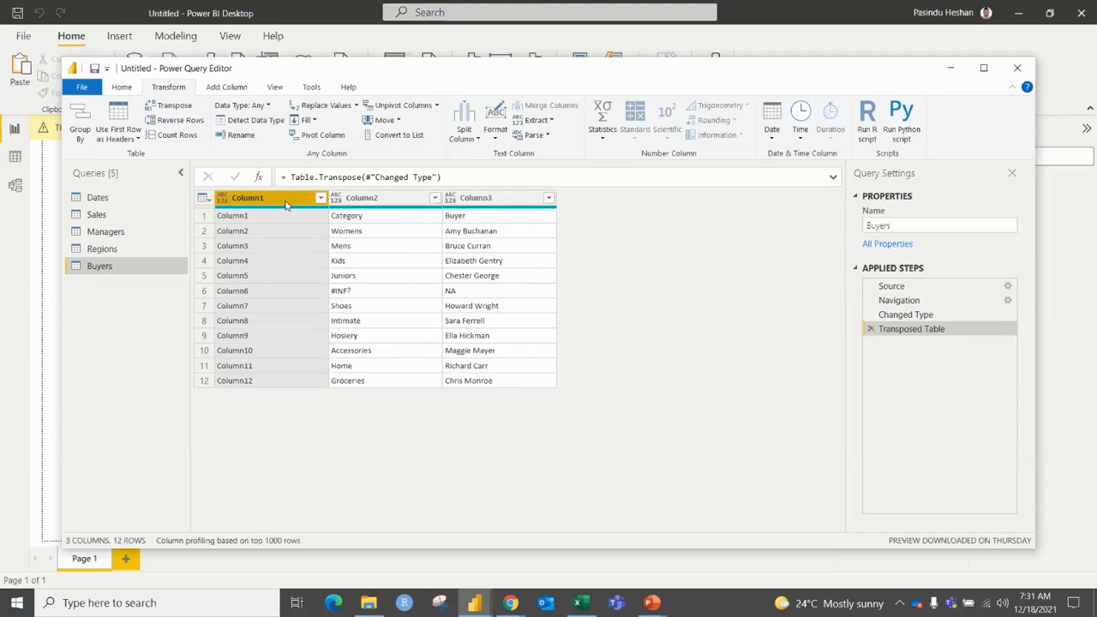
{"action": "left_click", "coordinate": [122, 88]}
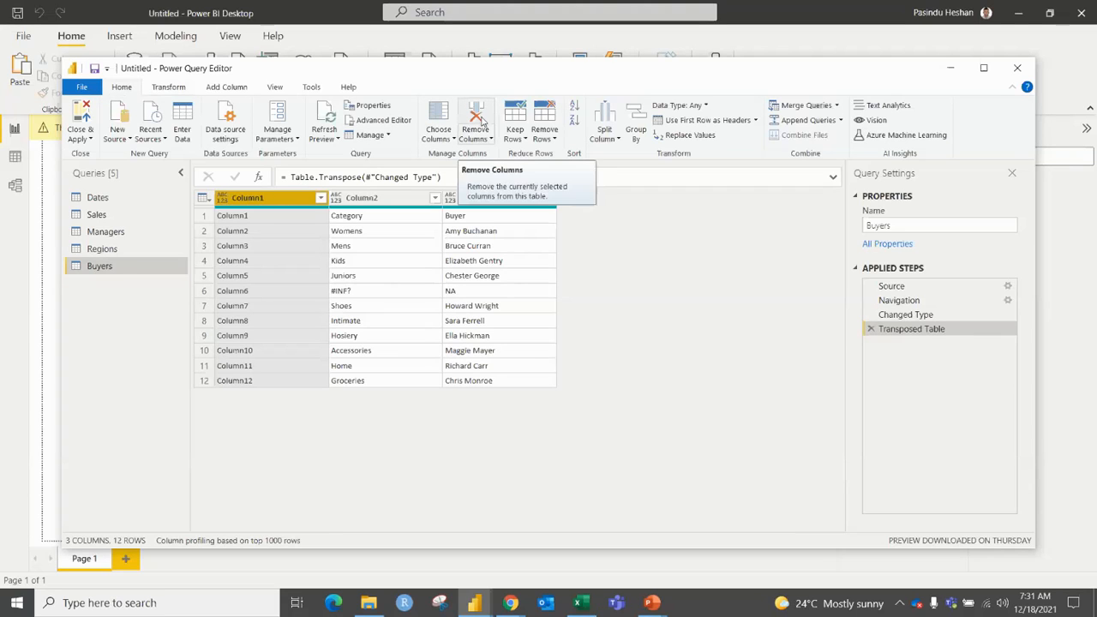
{"action": "left_click", "coordinate": [482, 120]}
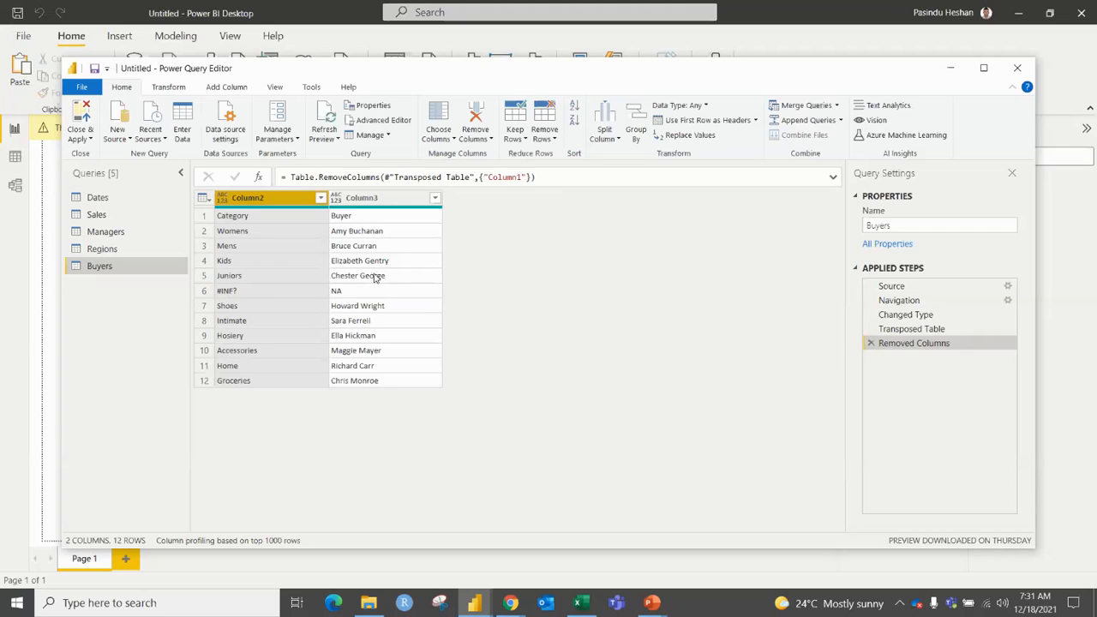
Step: Remove alternate rows from the Buyers table with first row to remove 6, 1 row to remove and 11 rows to keep
{"action": "left_click", "coordinate": [553, 142]}
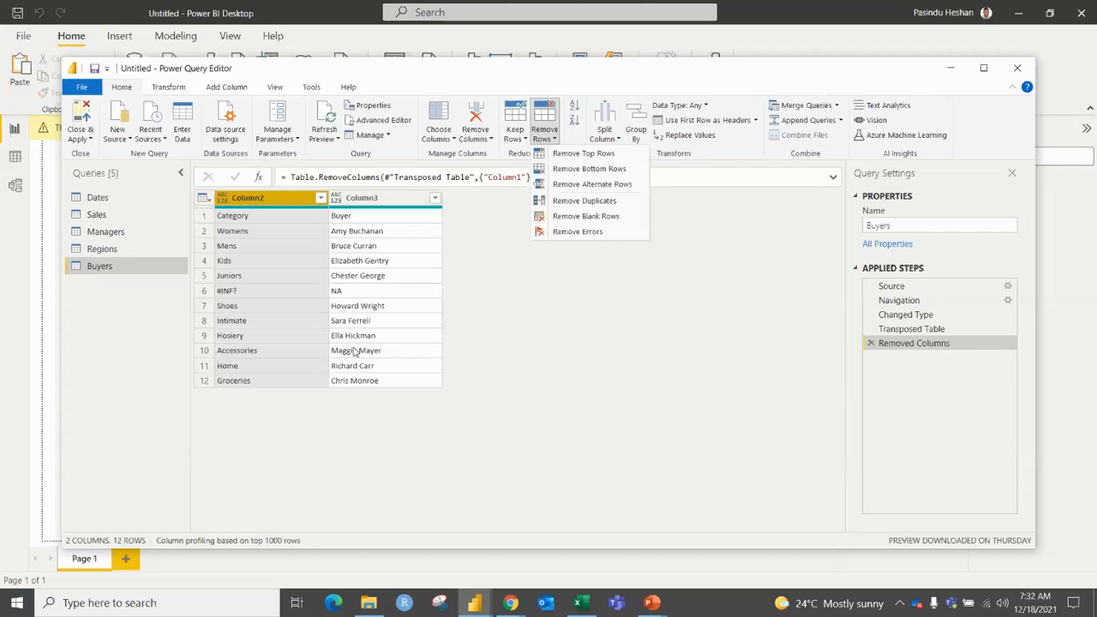
{"action": "left_click", "coordinate": [582, 186]}
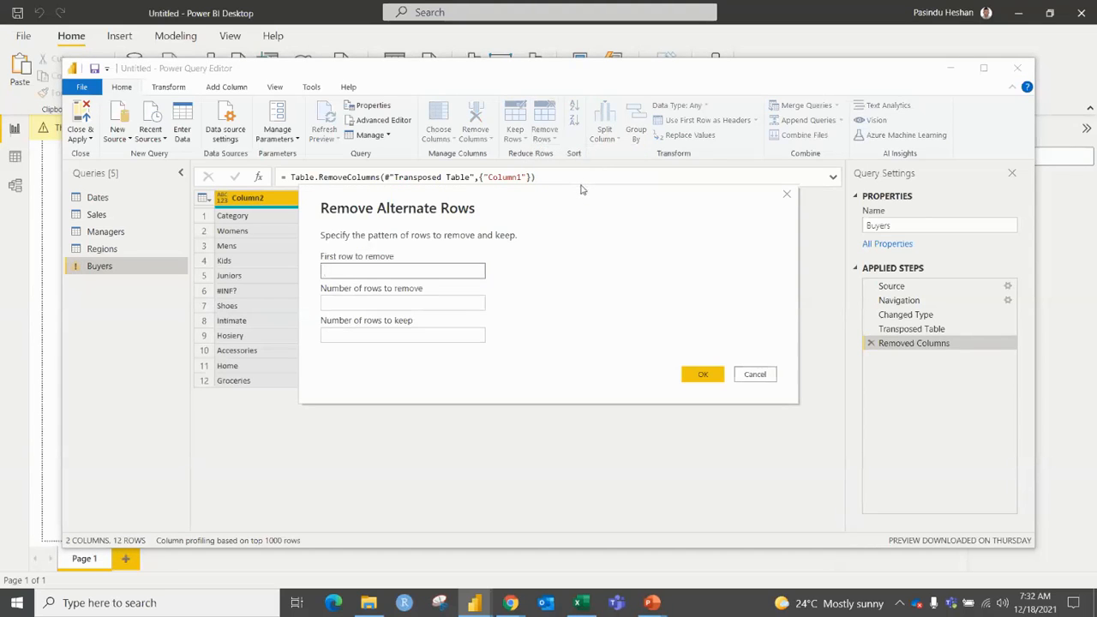
{"action": "left_click_drag", "start_coordinate": [410, 203], "coordinate": [543, 213]}
{"action": "left_click", "coordinate": [393, 284]}
{"action": "left_click", "coordinate": [452, 283]}
{"action": "type", "text": "6"}
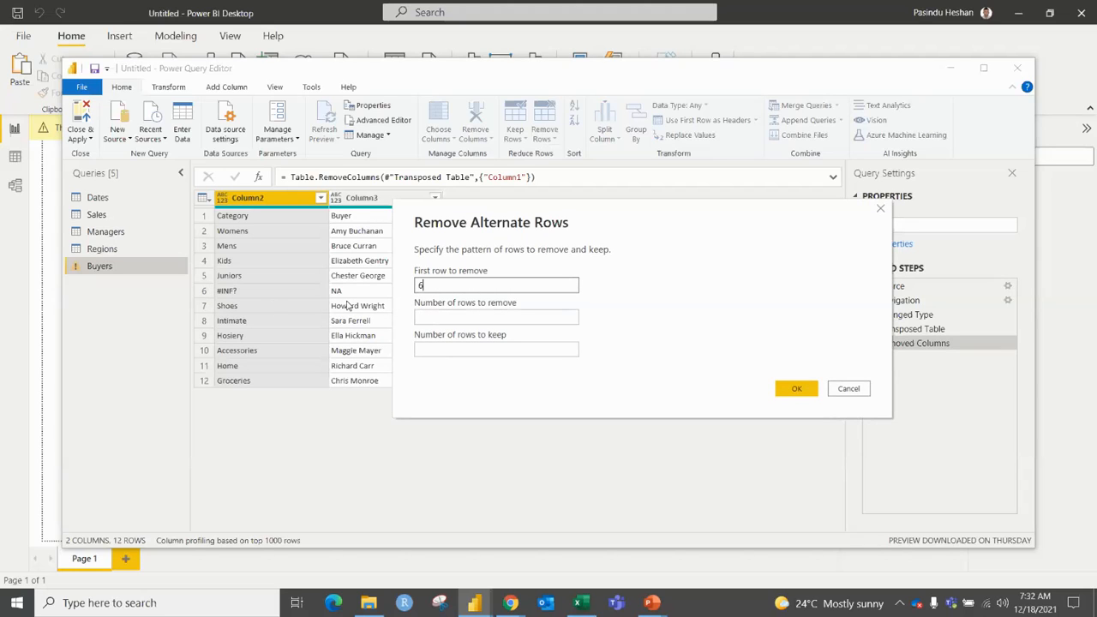
{"action": "left_click", "coordinate": [431, 314]}
{"action": "type", "text": "1"}
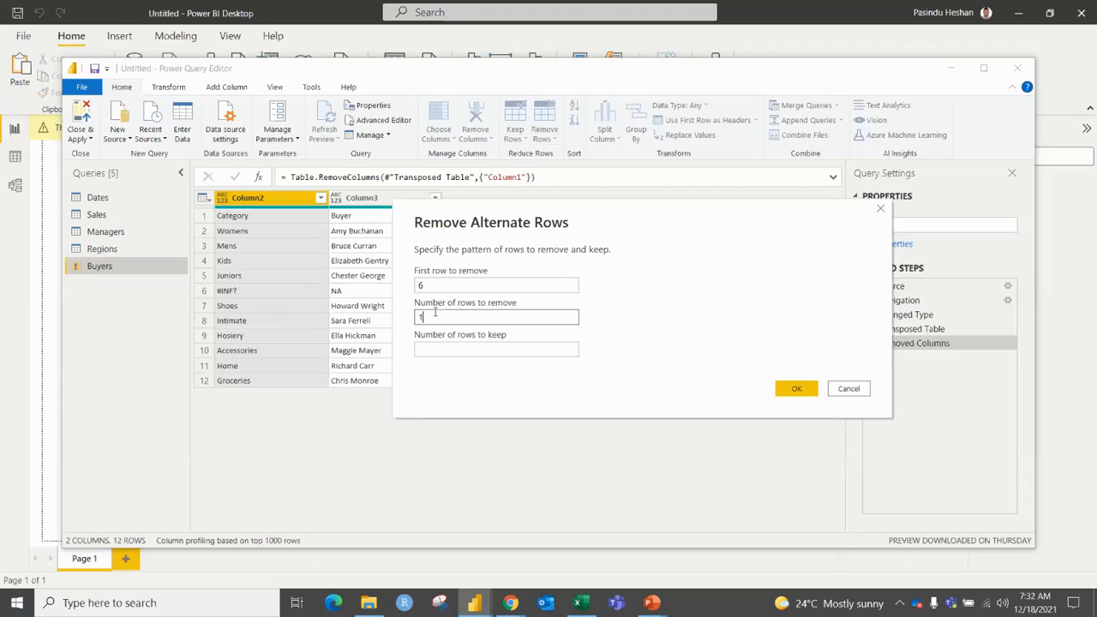
{"action": "left_click", "coordinate": [430, 348]}
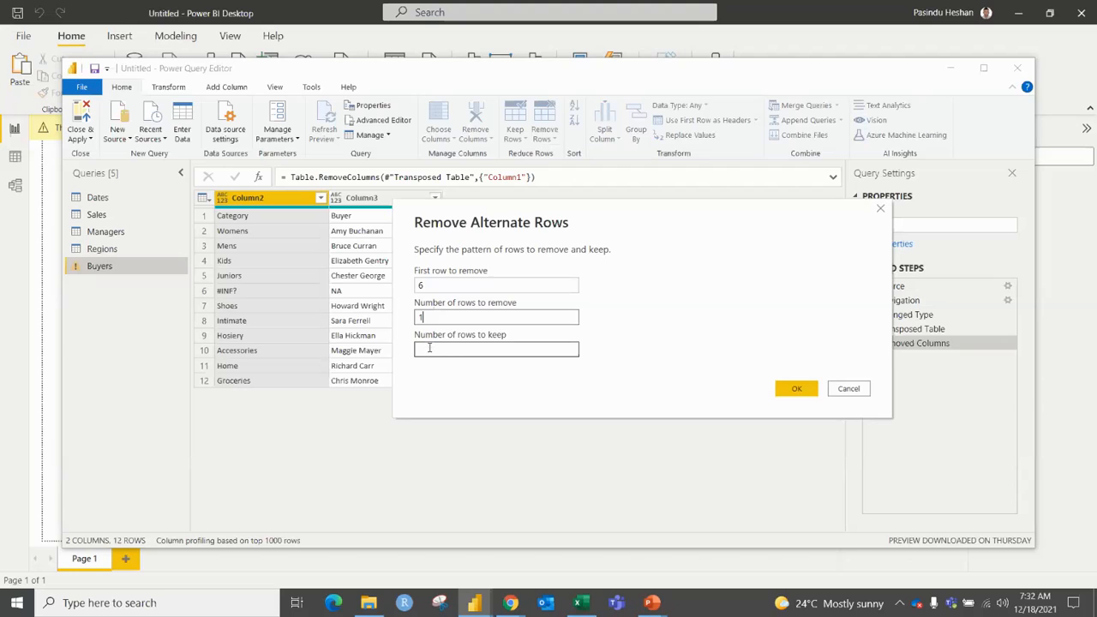
{"action": "left_click", "coordinate": [444, 346]}
{"action": "left_click_drag", "start_coordinate": [531, 219], "coordinate": [557, 213]}
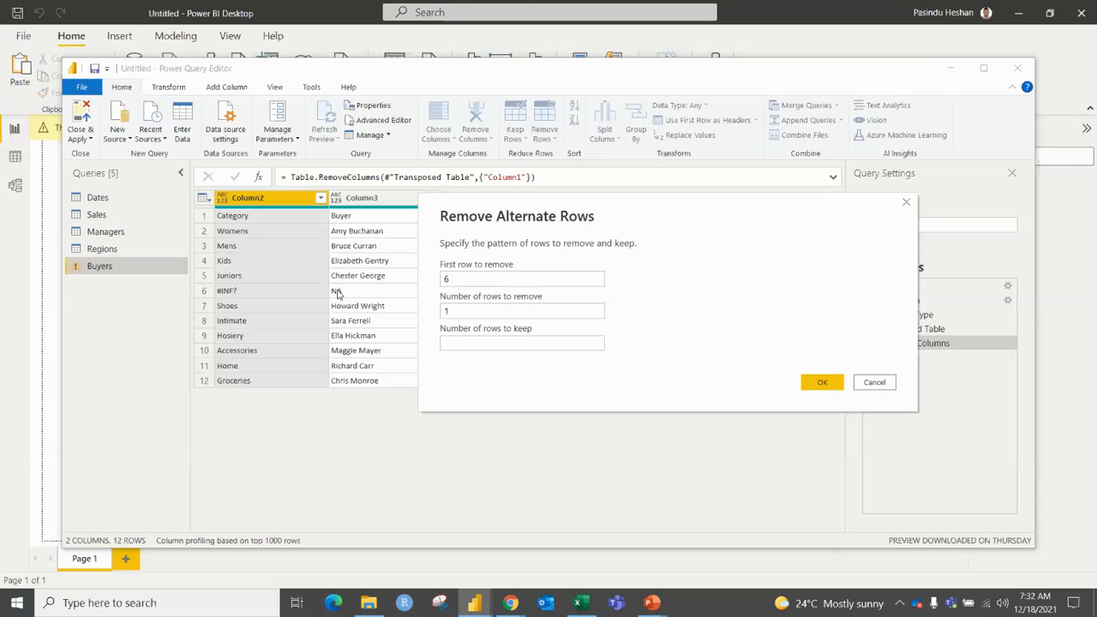
{"action": "left_click", "coordinate": [472, 338]}
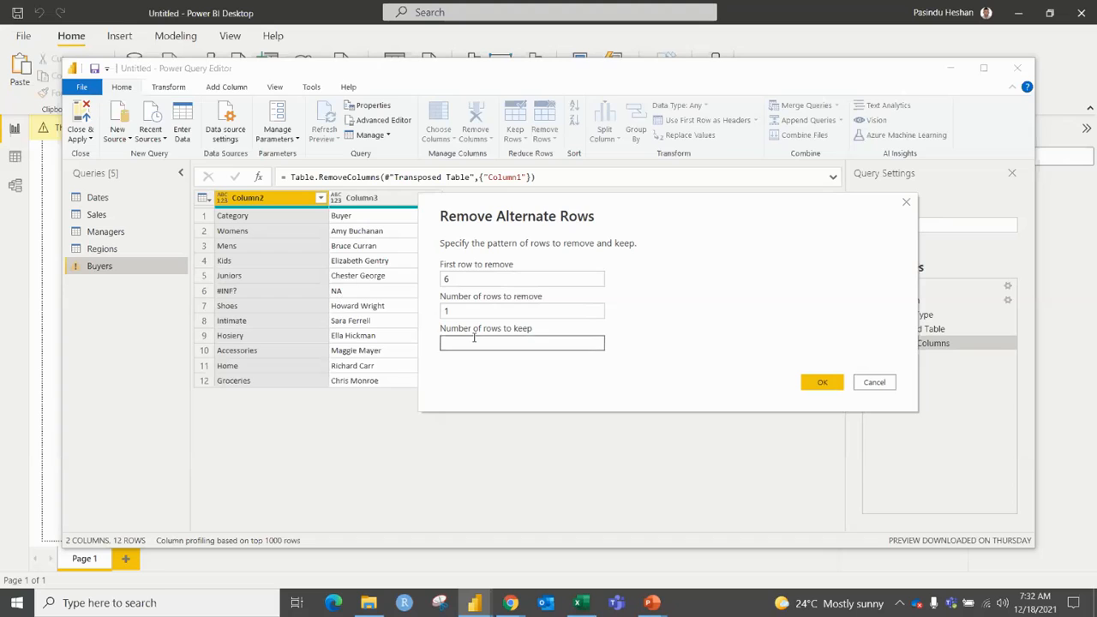
{"action": "type", "text": "11"}
{"action": "left_click", "coordinate": [819, 382]}
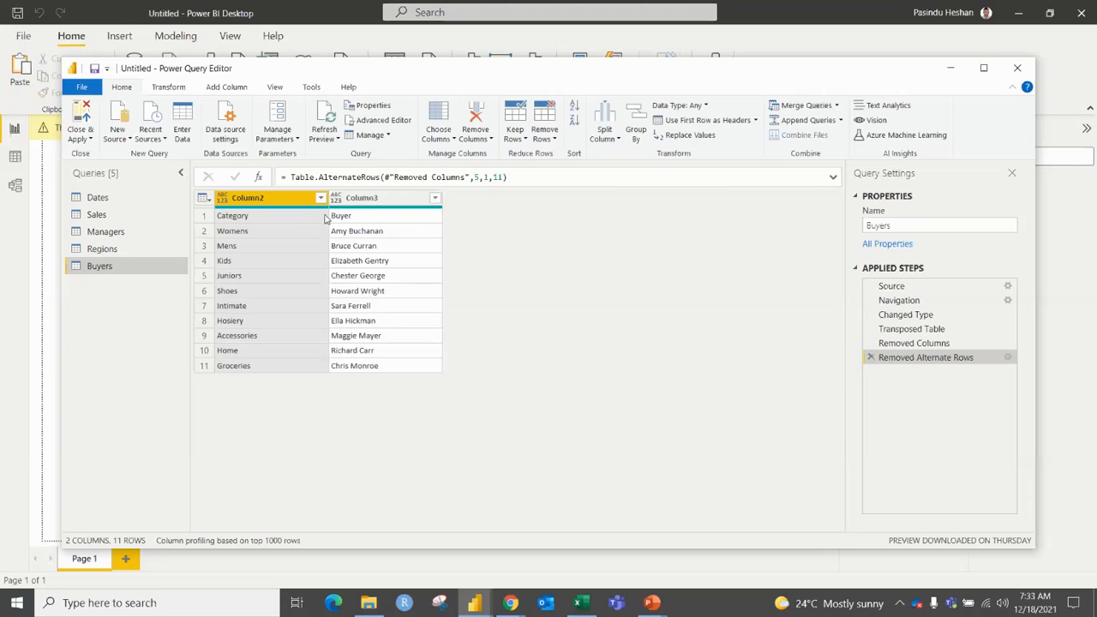
Step: Promote the first row of the Buyers table to headers, then close the query editor and apply the changes
{"action": "left_click", "coordinate": [699, 121]}
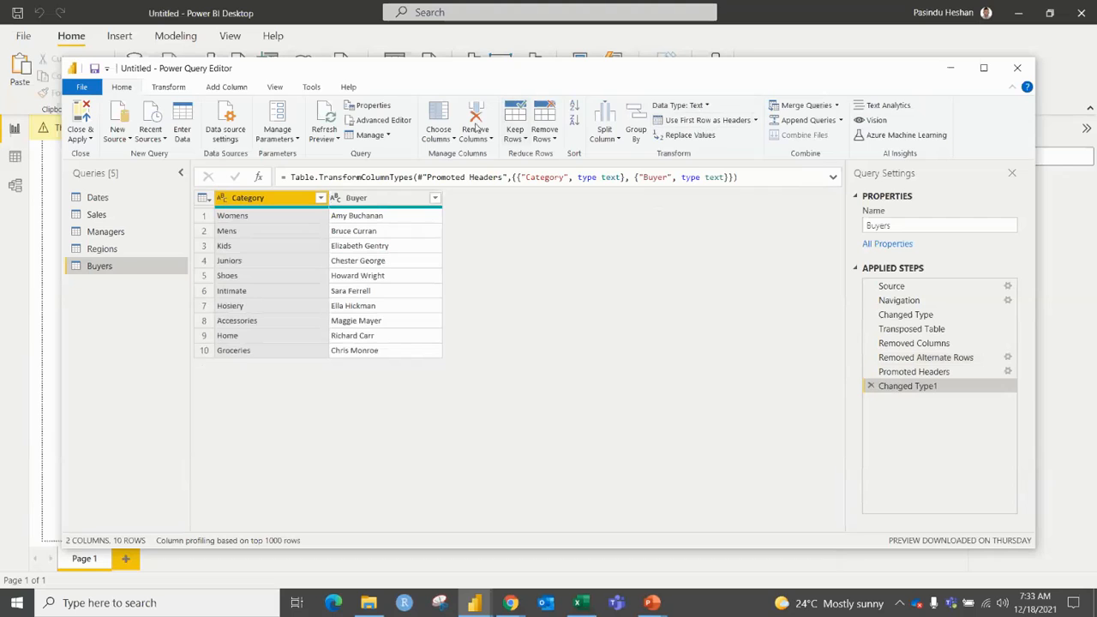
{"action": "left_click", "coordinate": [80, 117]}
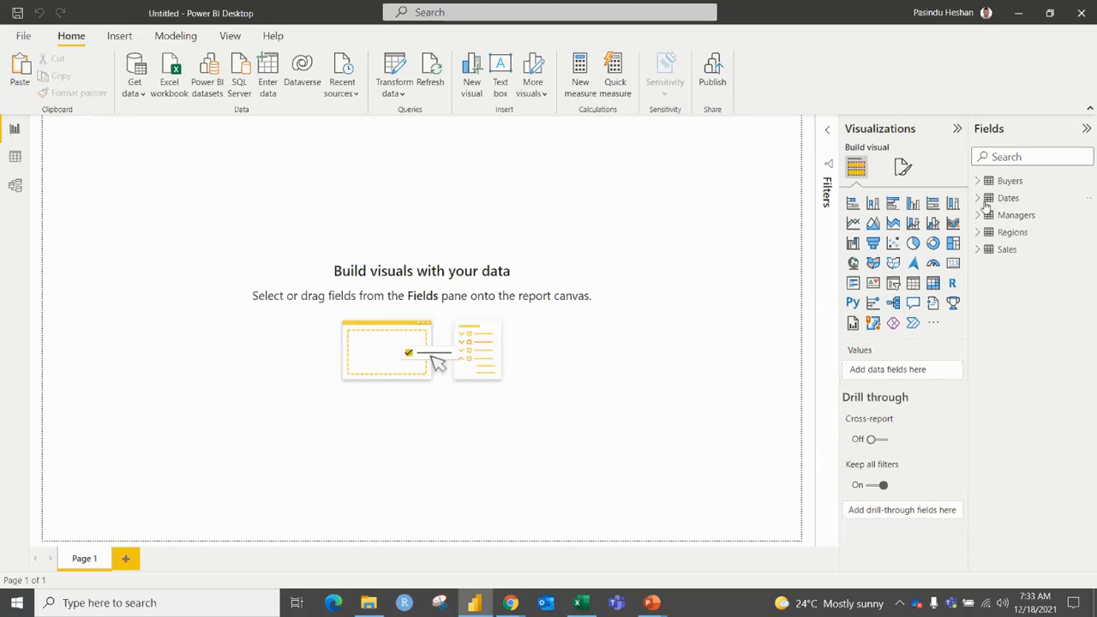
Step: Look through the loaded Dates, Managers and Buyers tables in data view
{"action": "left_click", "coordinate": [5, 134]}
{"action": "left_click", "coordinate": [15, 159]}
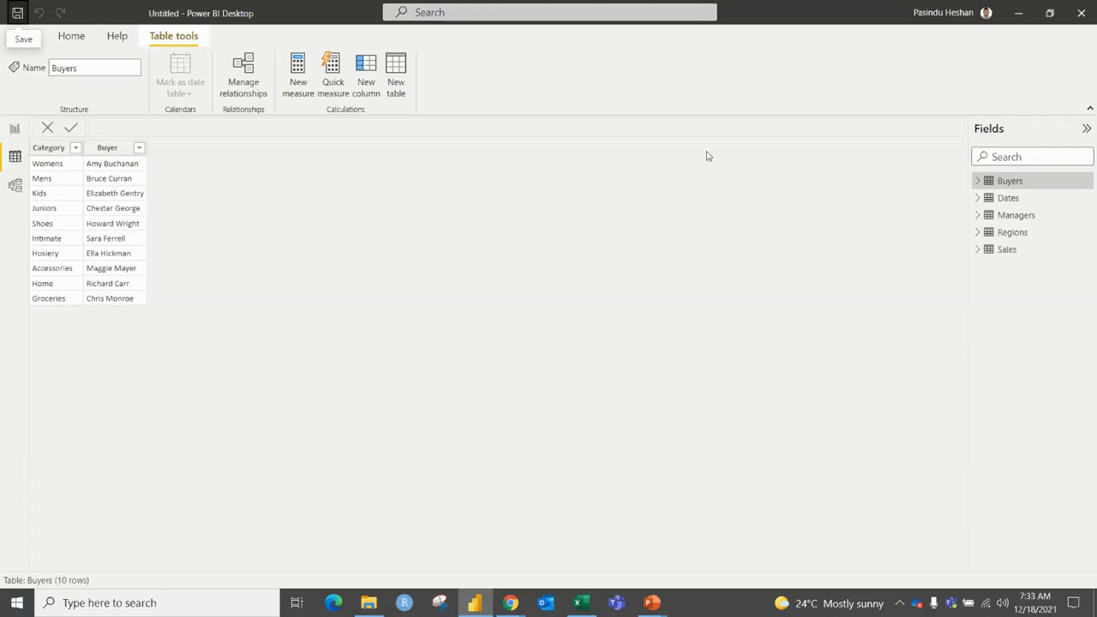
{"action": "left_click", "coordinate": [1037, 197]}
{"action": "left_click", "coordinate": [1031, 214]}
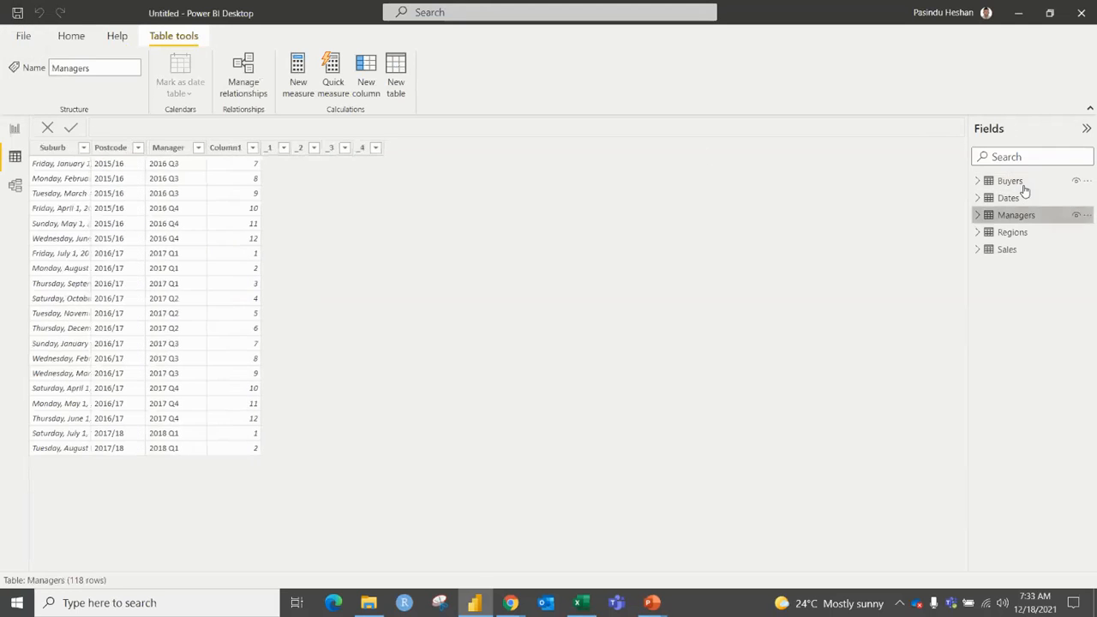
{"action": "left_click", "coordinate": [1020, 181]}
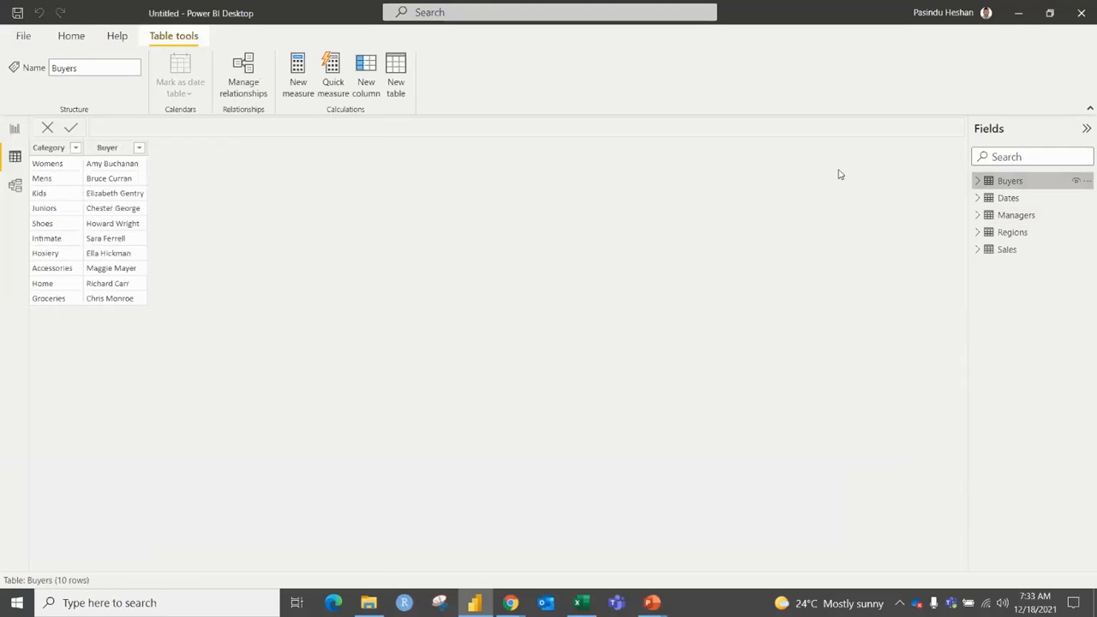
Step: Examine the relationships between the tables in the model diagram with the properties pane collapsed
{"action": "left_click", "coordinate": [14, 186]}
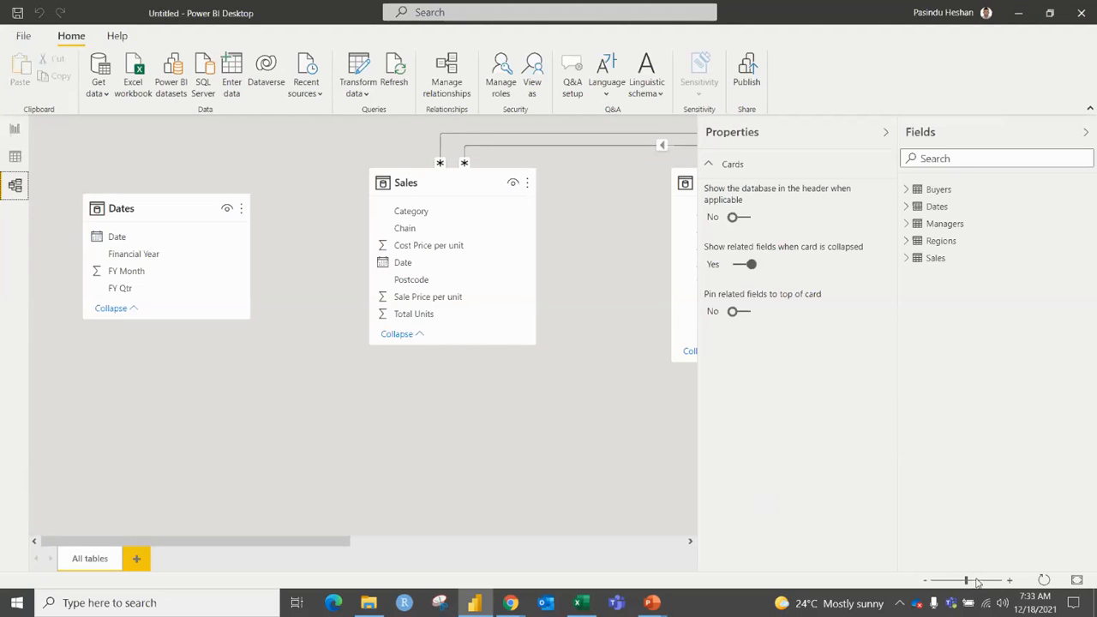
{"action": "left_click", "coordinate": [886, 132]}
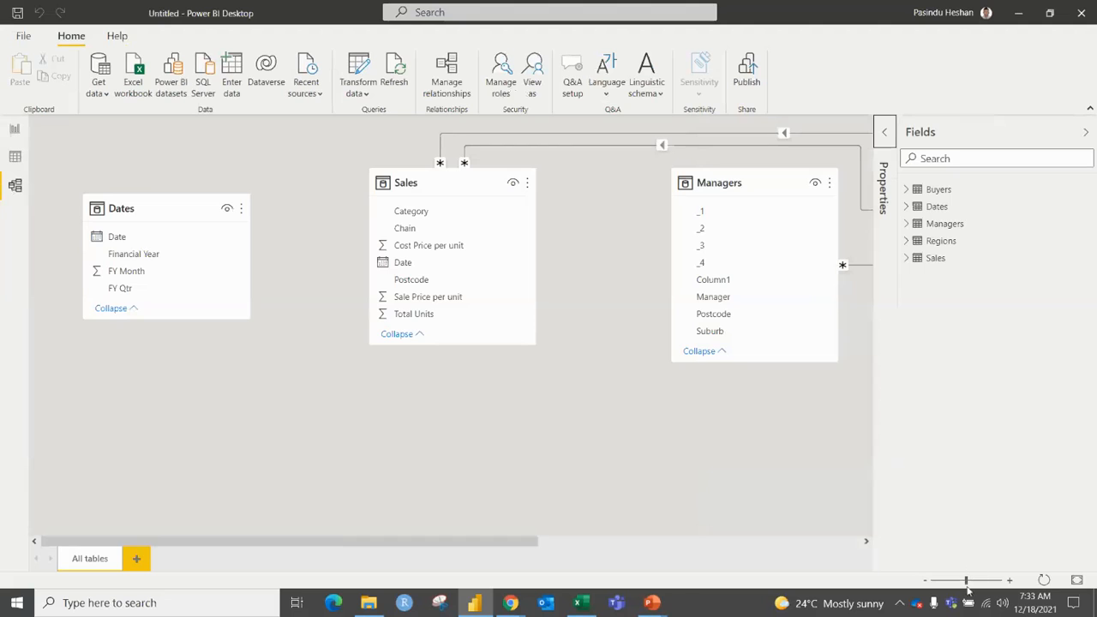
{"action": "left_click_drag", "start_coordinate": [966, 583], "coordinate": [954, 584]}
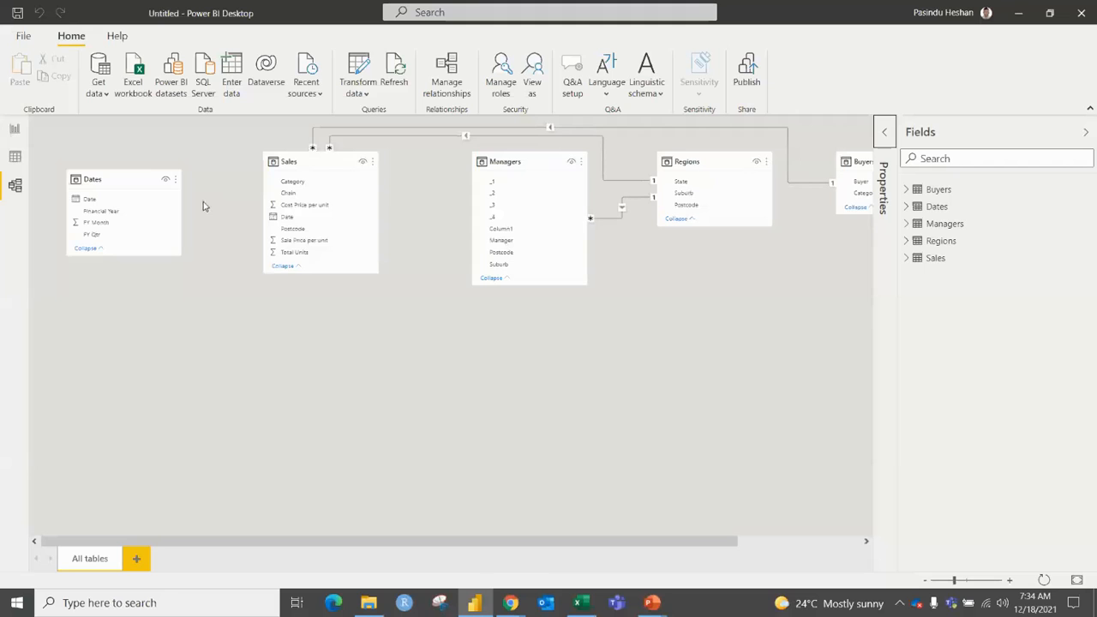
Step: Return to data view and check the columns of the Buyers, Dates and Managers tables for needed cleanup
{"action": "left_click", "coordinate": [14, 157]}
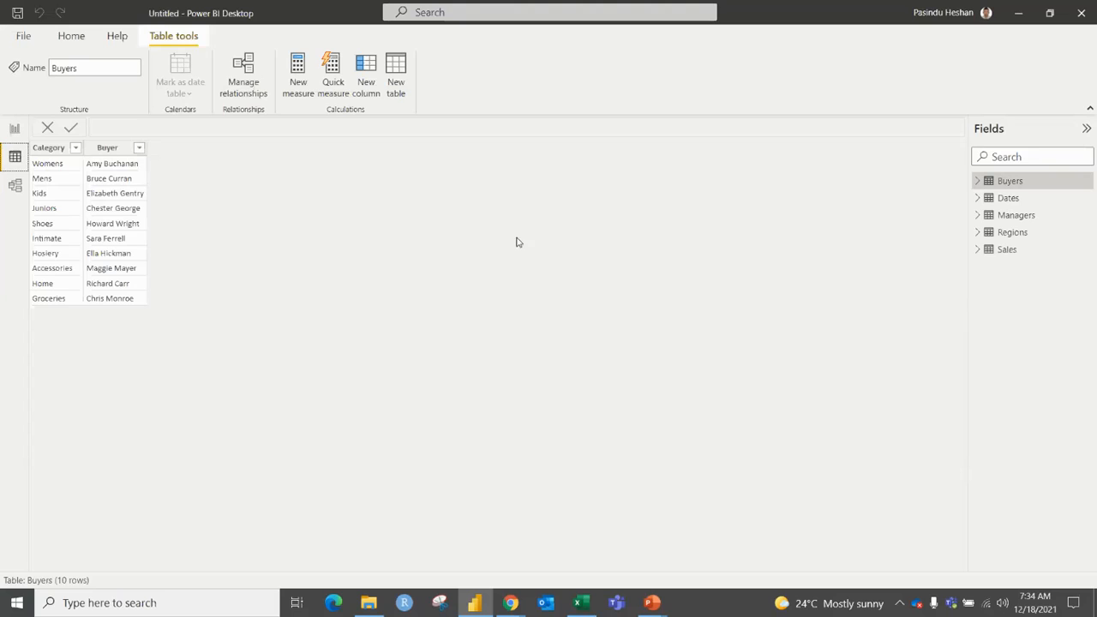
{"action": "left_click", "coordinate": [1040, 186]}
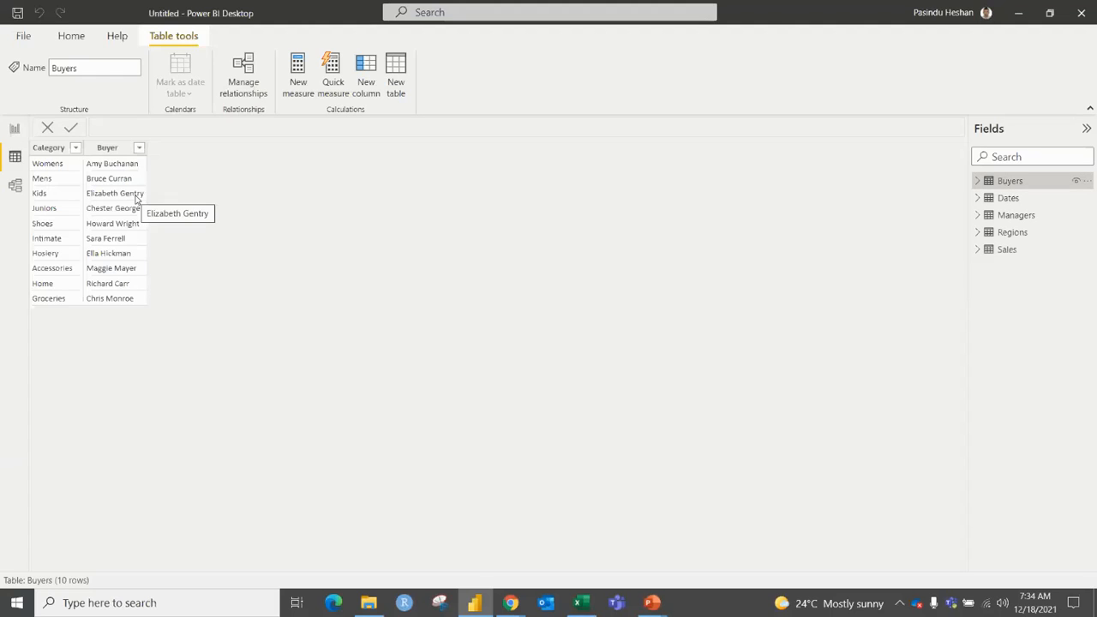
{"action": "left_click", "coordinate": [1009, 198]}
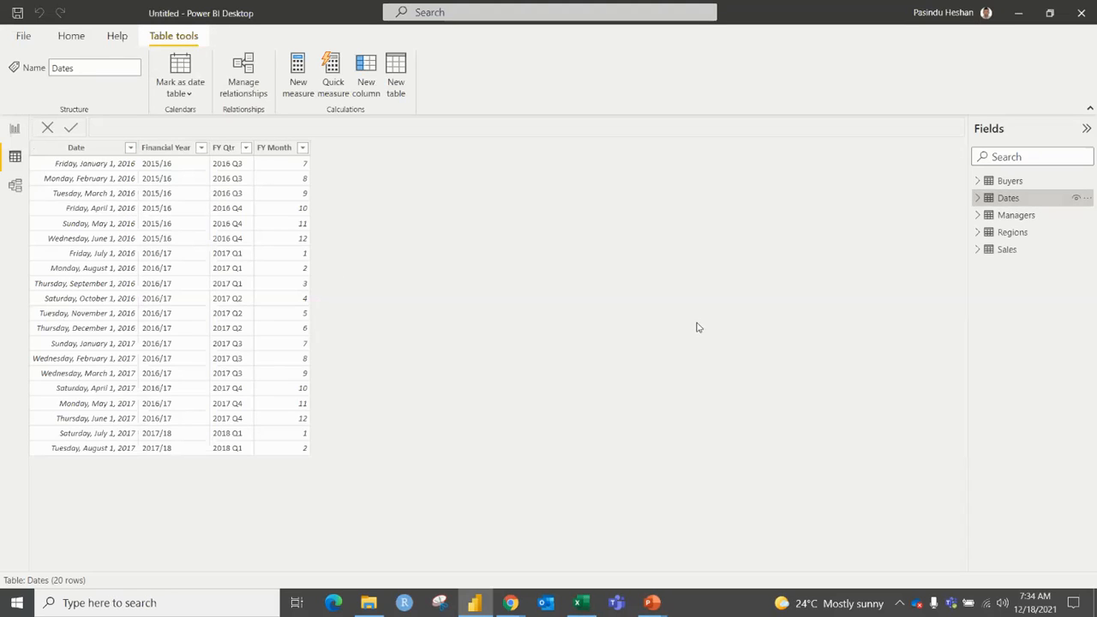
{"action": "left_click", "coordinate": [1005, 217]}
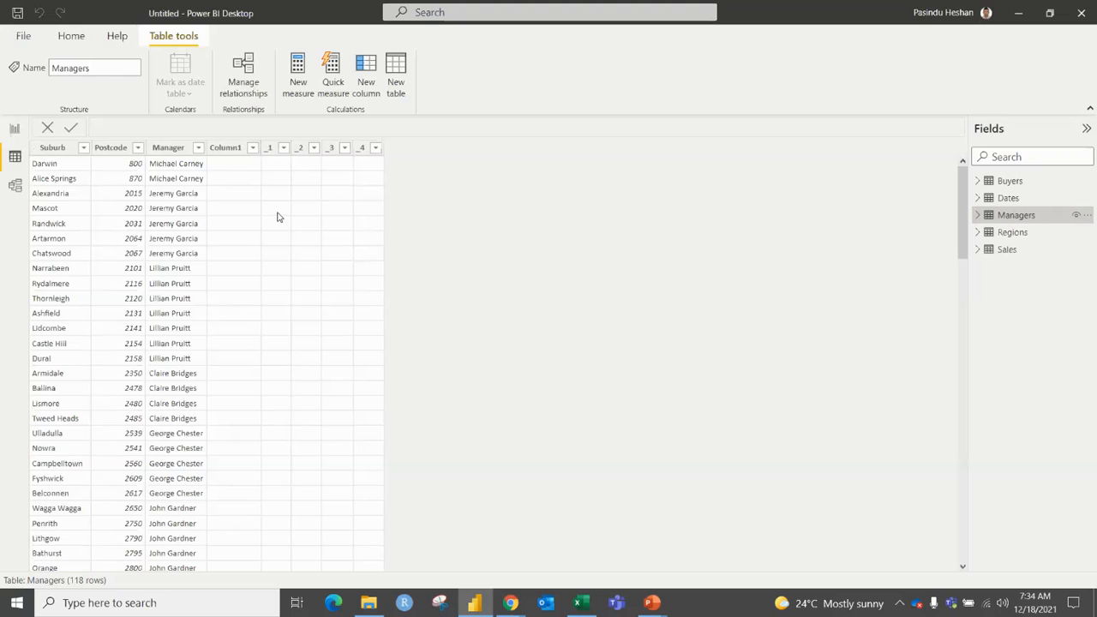
Step: Open the Managers query for editing and select the empty unnamed column together with columns _1, _2, _3 and _4
{"action": "left_click", "coordinate": [1088, 216]}
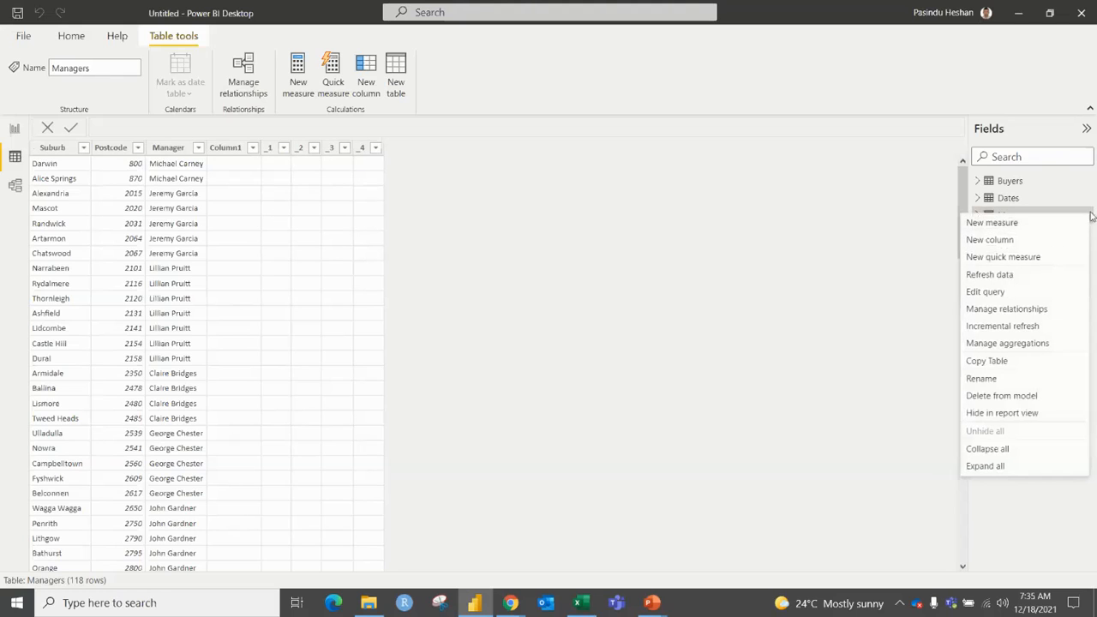
{"action": "left_click", "coordinate": [985, 291]}
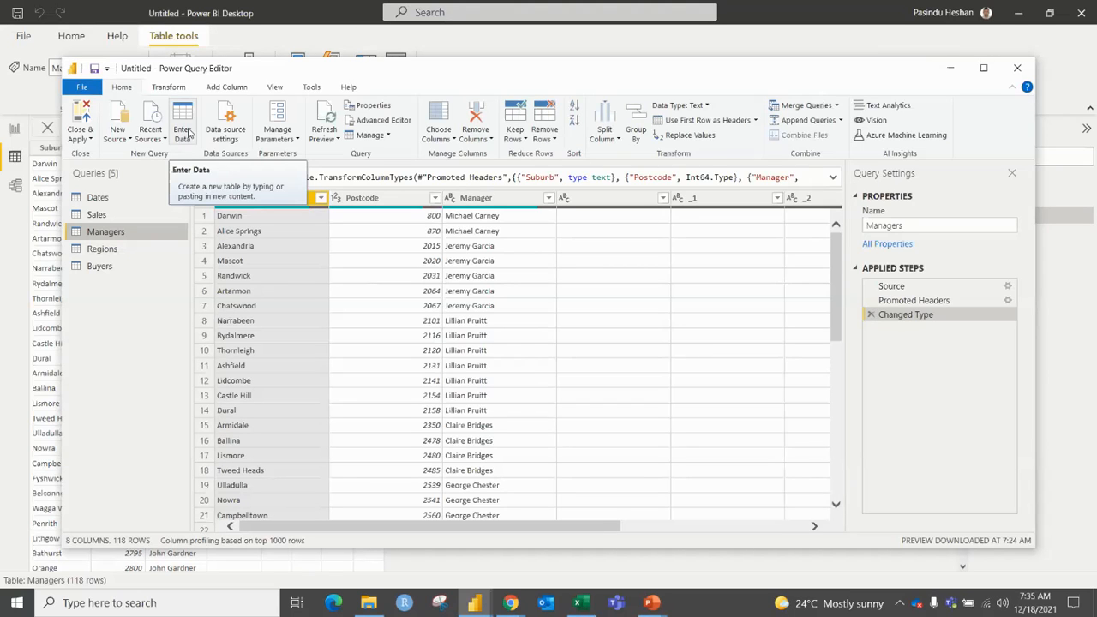
{"action": "left_click_drag", "start_coordinate": [518, 530], "coordinate": [602, 532]}
{"action": "left_click_drag", "start_coordinate": [386, 524], "coordinate": [316, 527]}
{"action": "left_click", "coordinate": [557, 203]}
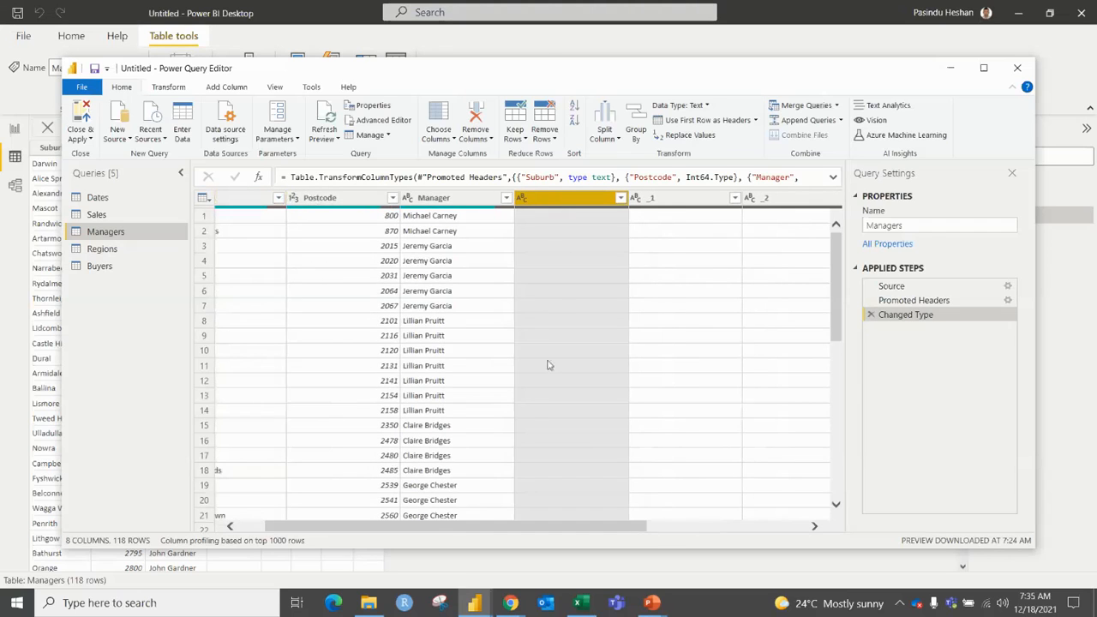
{"action": "left_click_drag", "start_coordinate": [484, 532], "coordinate": [616, 529]}
{"action": "left_click", "coordinate": [510, 200], "text": "shift"}
{"action": "left_click", "coordinate": [565, 203], "text": "shift"}
{"action": "left_click", "coordinate": [657, 211], "text": "shift"}
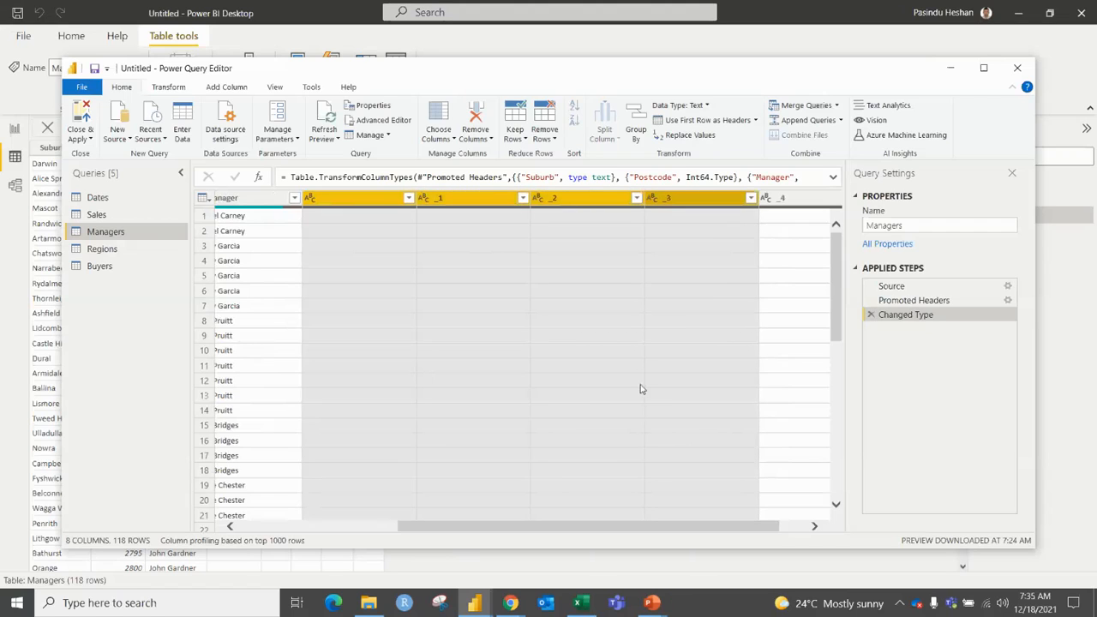
{"action": "left_click_drag", "start_coordinate": [579, 530], "coordinate": [680, 533]}
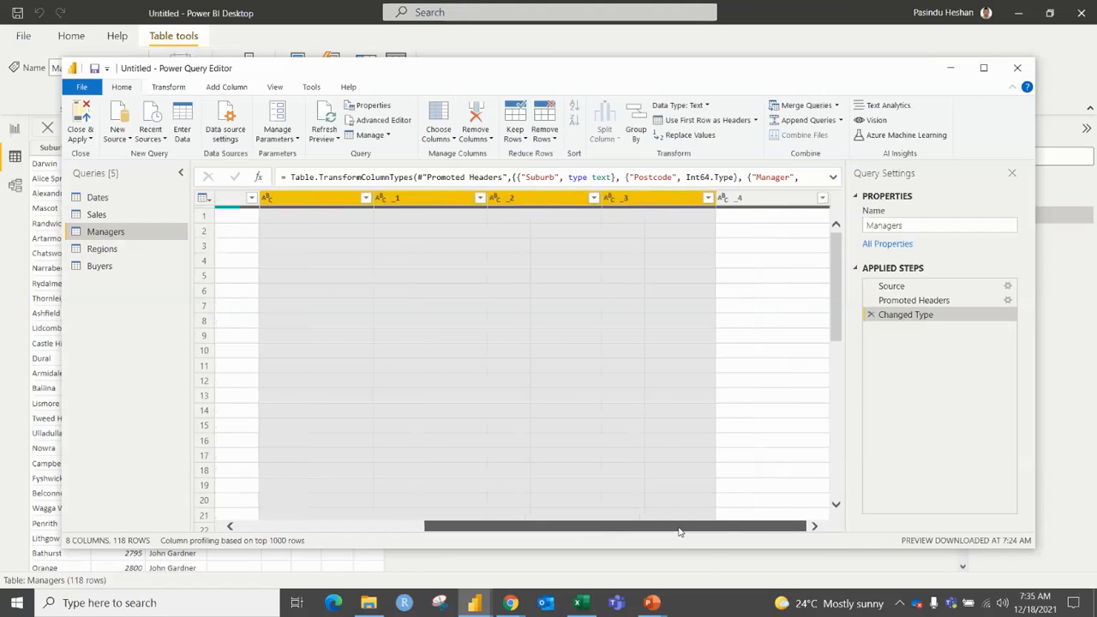
{"action": "left_click", "coordinate": [775, 206], "text": "shift"}
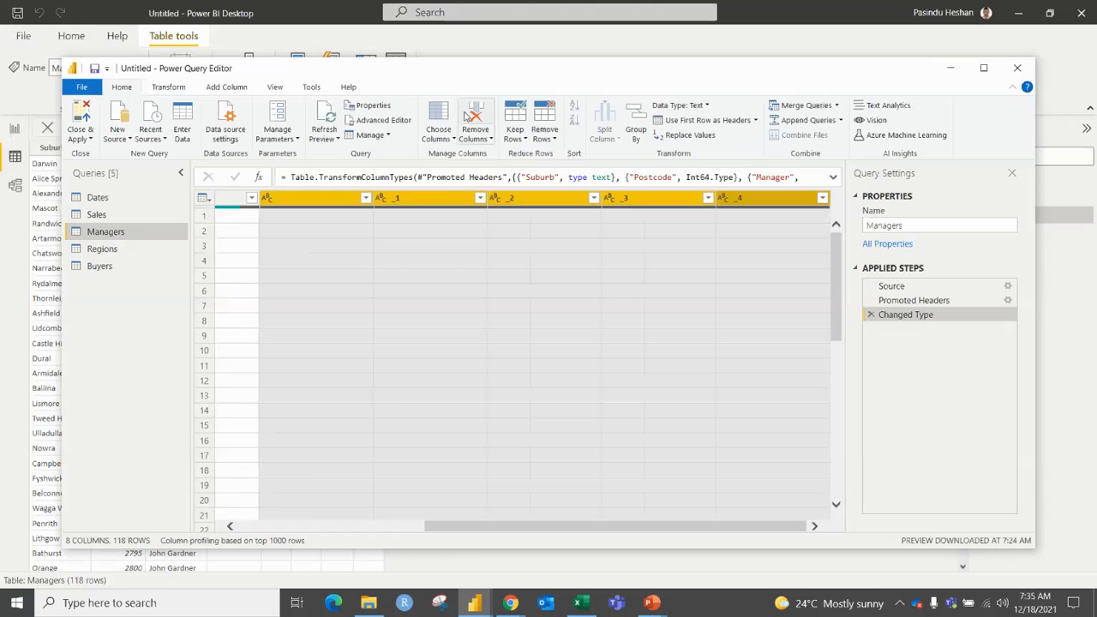
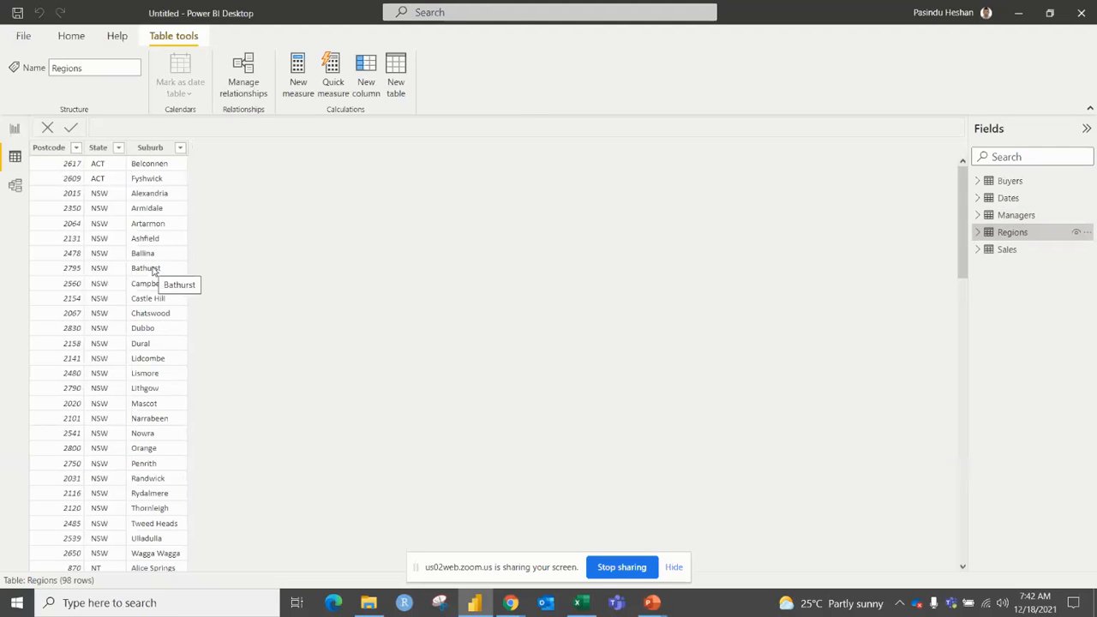
Step: Review the postcode, state and suburb rows of the Regions table, and display the Sales table's data
{"action": "scroll", "coordinate": [155, 271], "scroll_direction": "down", "scroll_amount": 20}
{"action": "scroll", "coordinate": [153, 269], "scroll_direction": "up", "scroll_amount": 20}
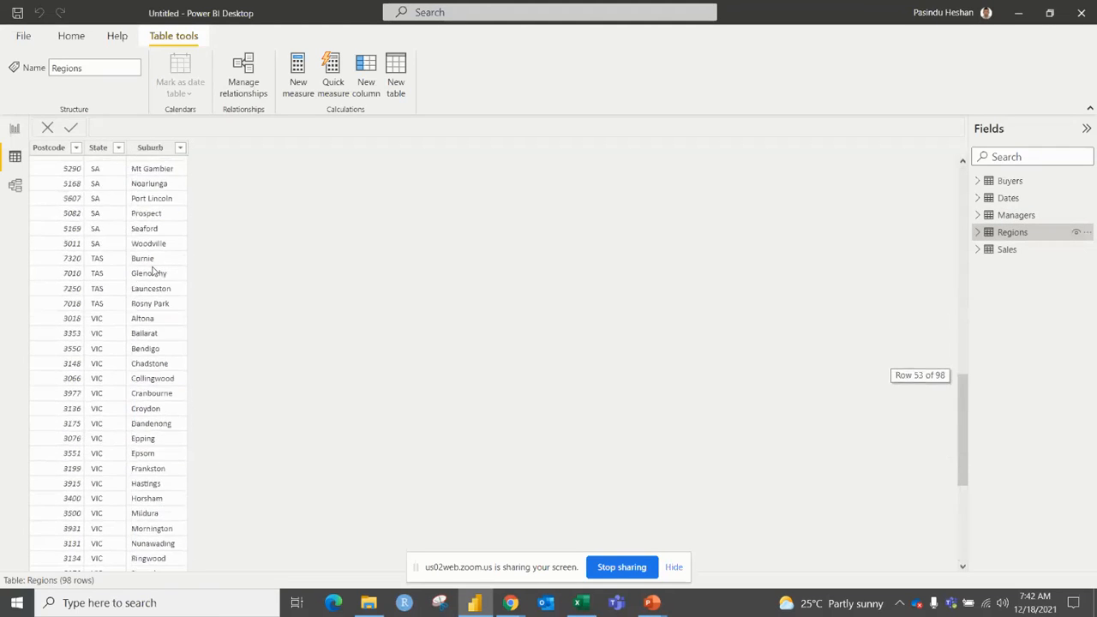
{"action": "scroll", "coordinate": [97, 232], "scroll_direction": "down", "scroll_amount": 20}
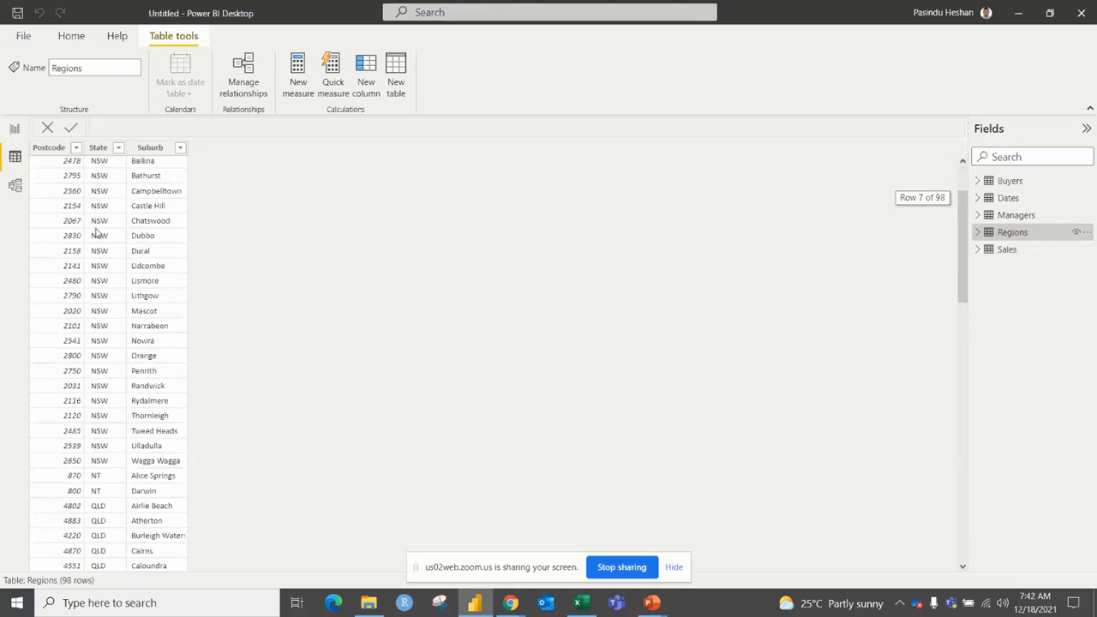
{"action": "scroll", "coordinate": [97, 233], "scroll_direction": "up", "scroll_amount": 7}
{"action": "scroll", "coordinate": [97, 232], "scroll_direction": "up", "scroll_amount": 15}
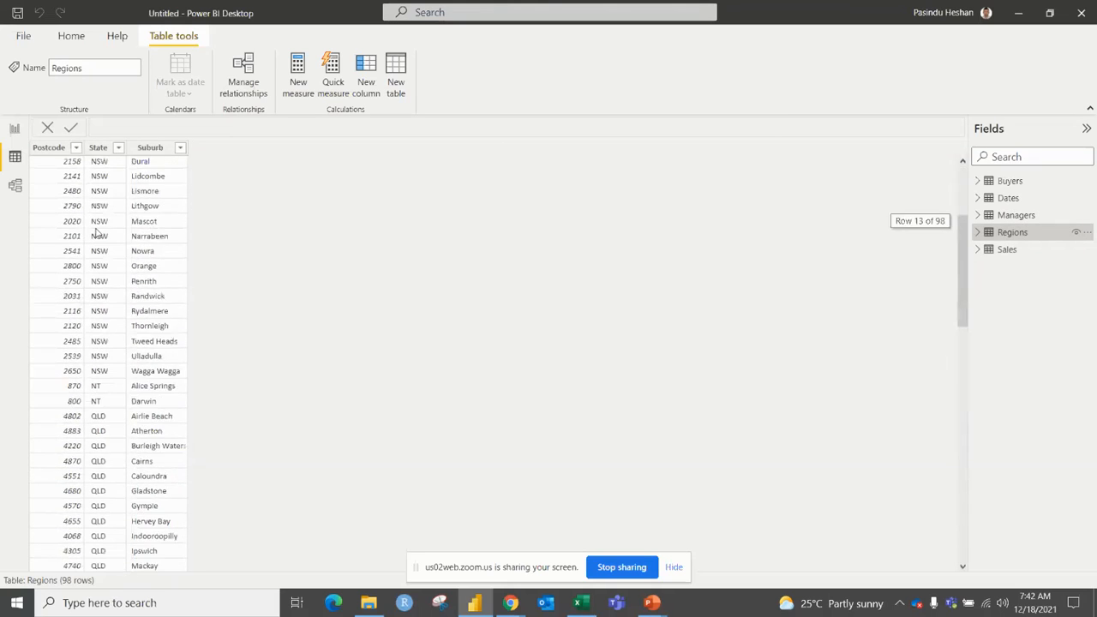
{"action": "left_click", "coordinate": [1029, 255]}
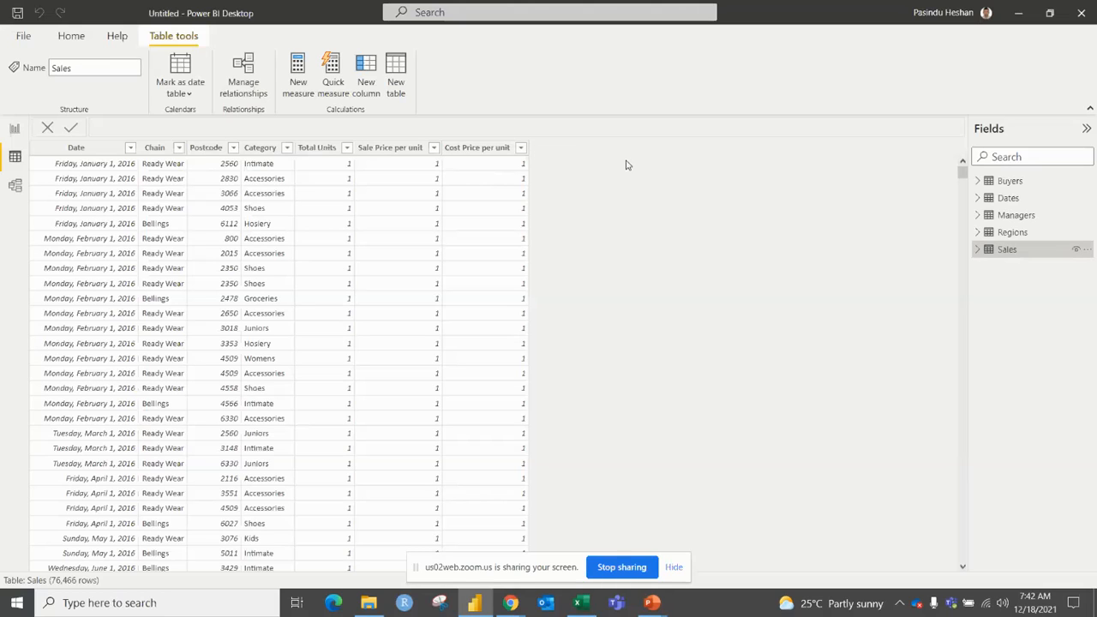
Step: Add a calculated column to the Sales table with the formula Sales = Sales[Total Units] * Sales[Sale Price per unit]
{"action": "left_click", "coordinate": [368, 70]}
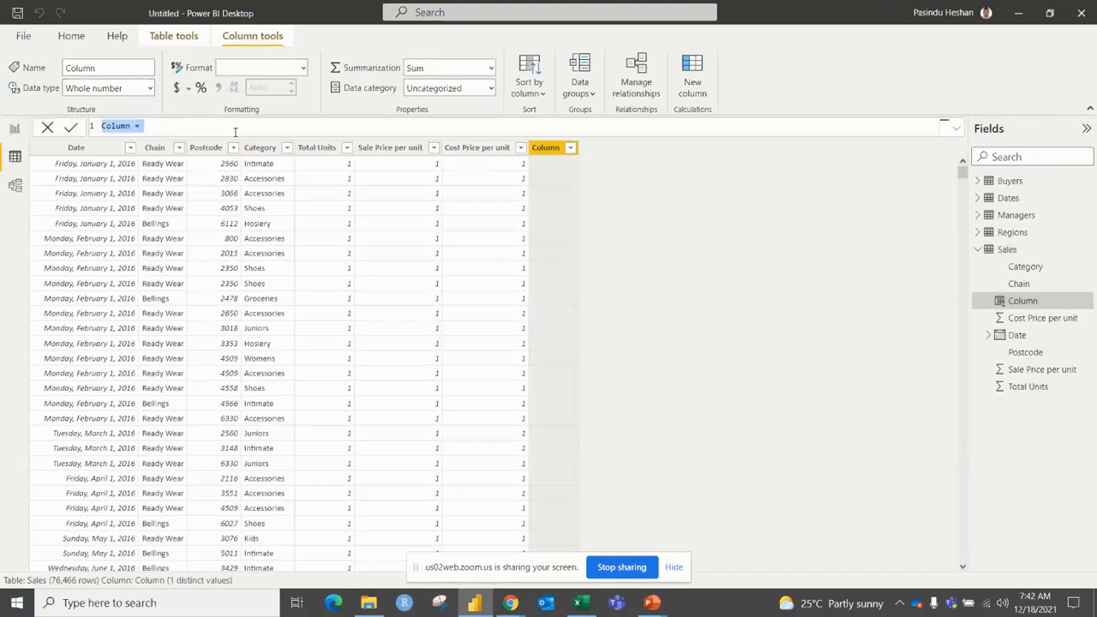
{"action": "type", "text": "Sal"}
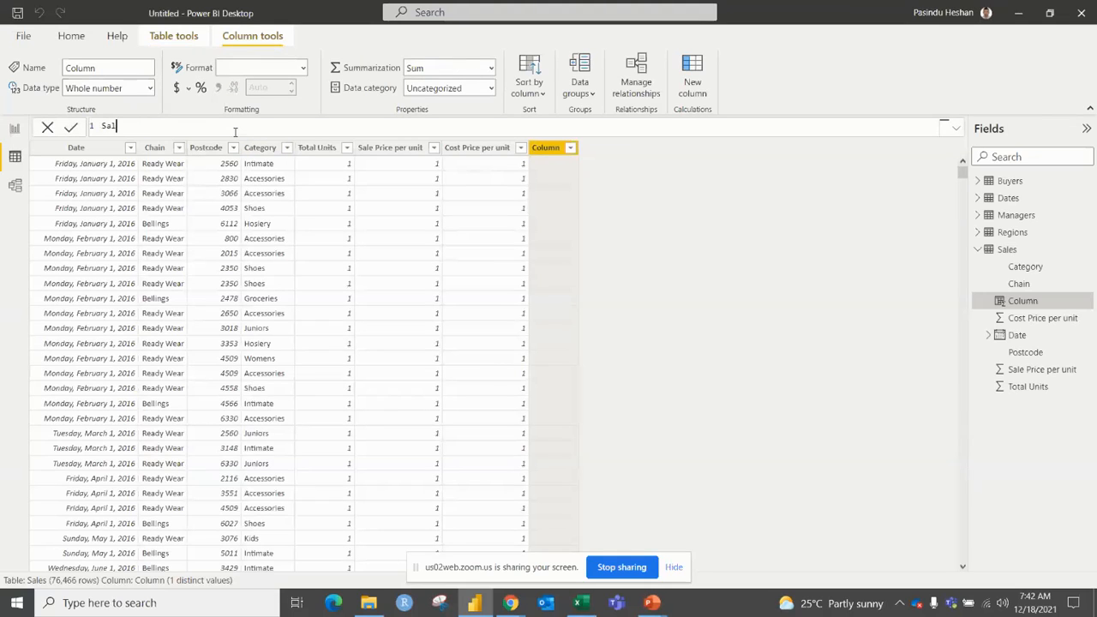
{"action": "type", "text": "es ="}
{"action": "type", "text": "Total"}
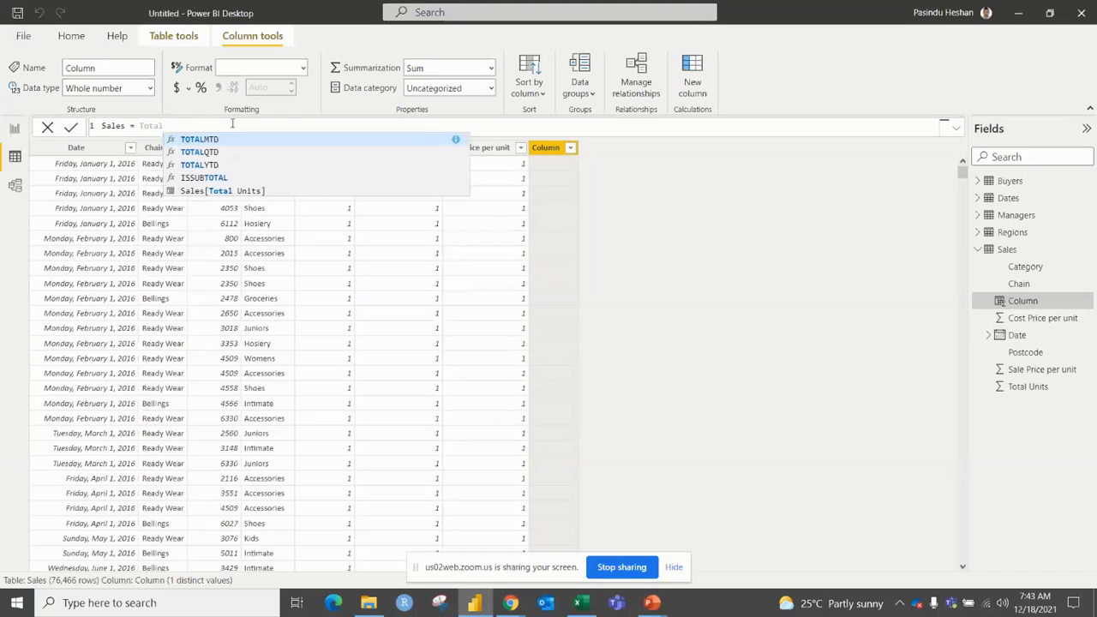
{"action": "left_click", "coordinate": [216, 191]}
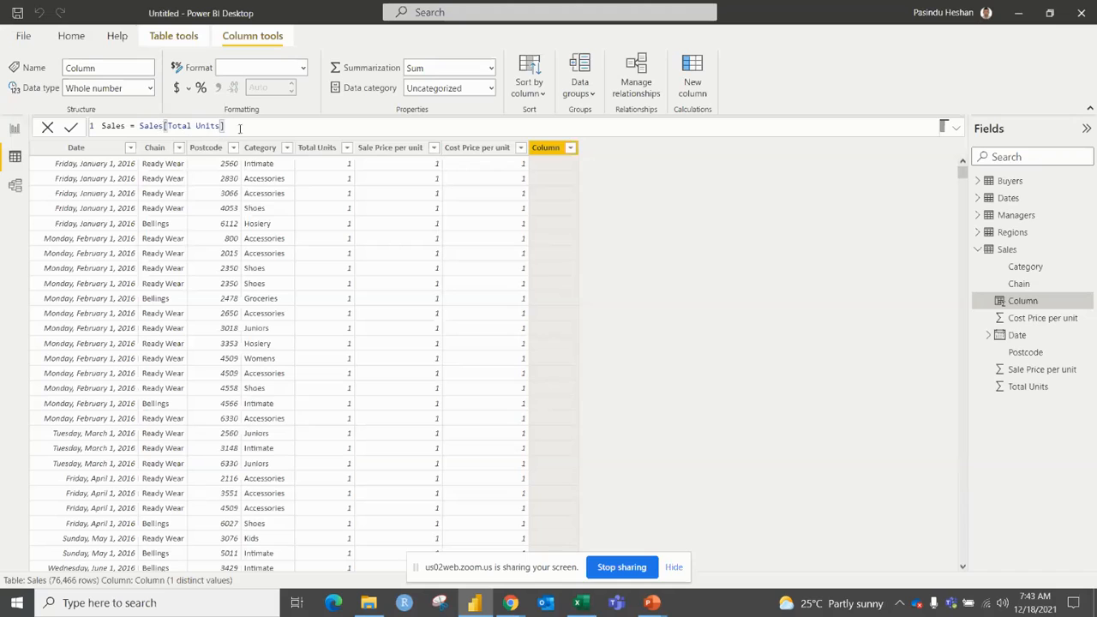
{"action": "type", "text": "* sale"}
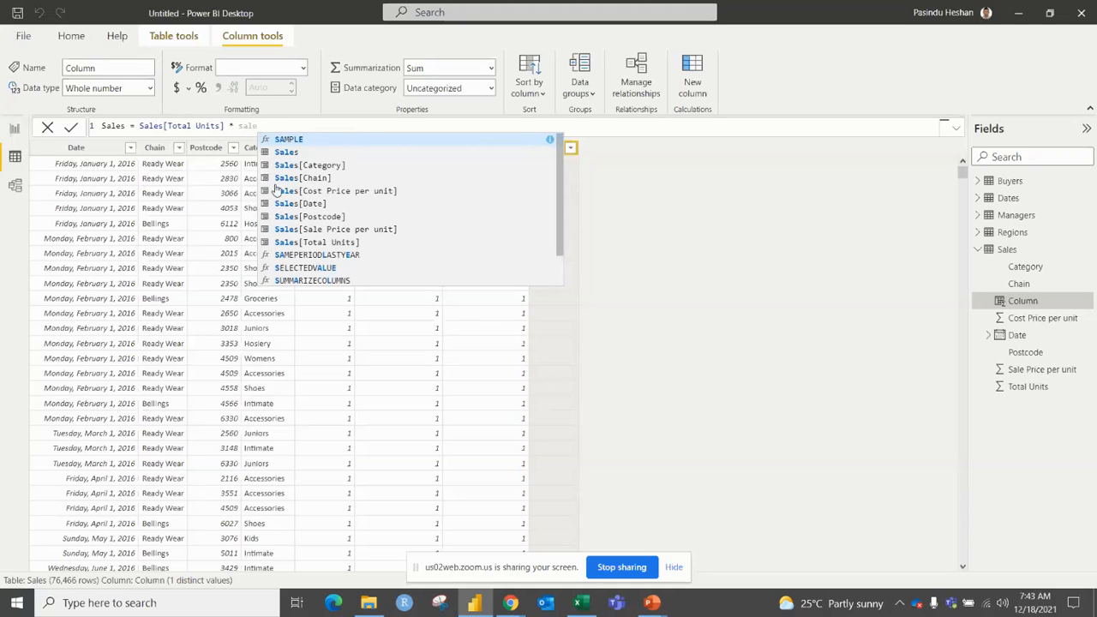
{"action": "left_click", "coordinate": [306, 230]}
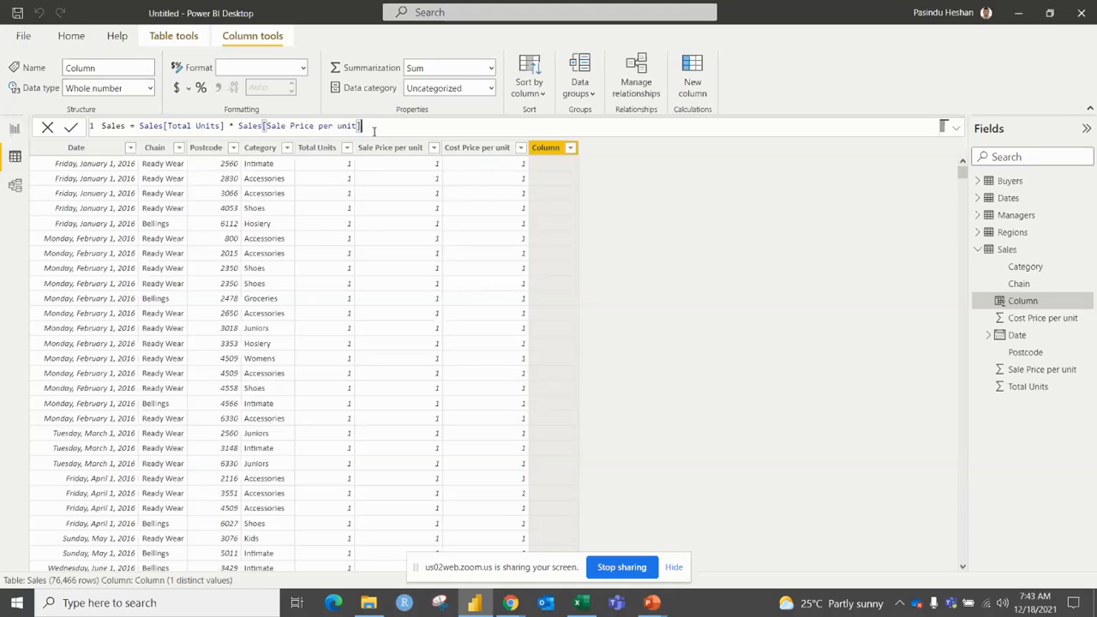
{"action": "key", "text": "Return"}
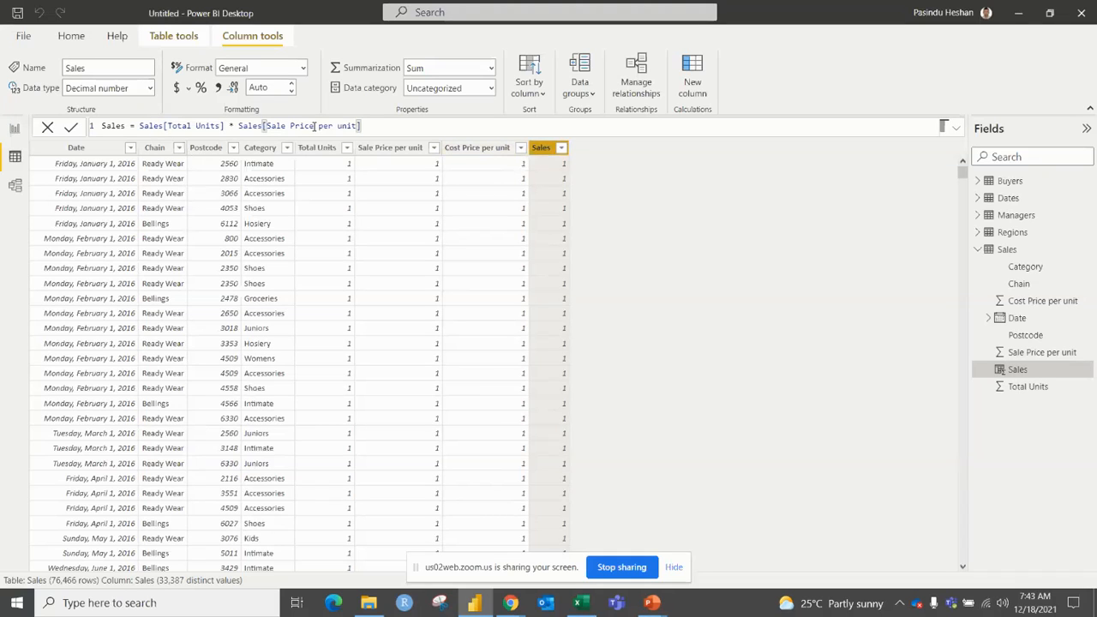
Step: Format the calculated Sales column as a decimal number with two decimal places and a thousands separator
{"action": "left_click", "coordinate": [304, 68]}
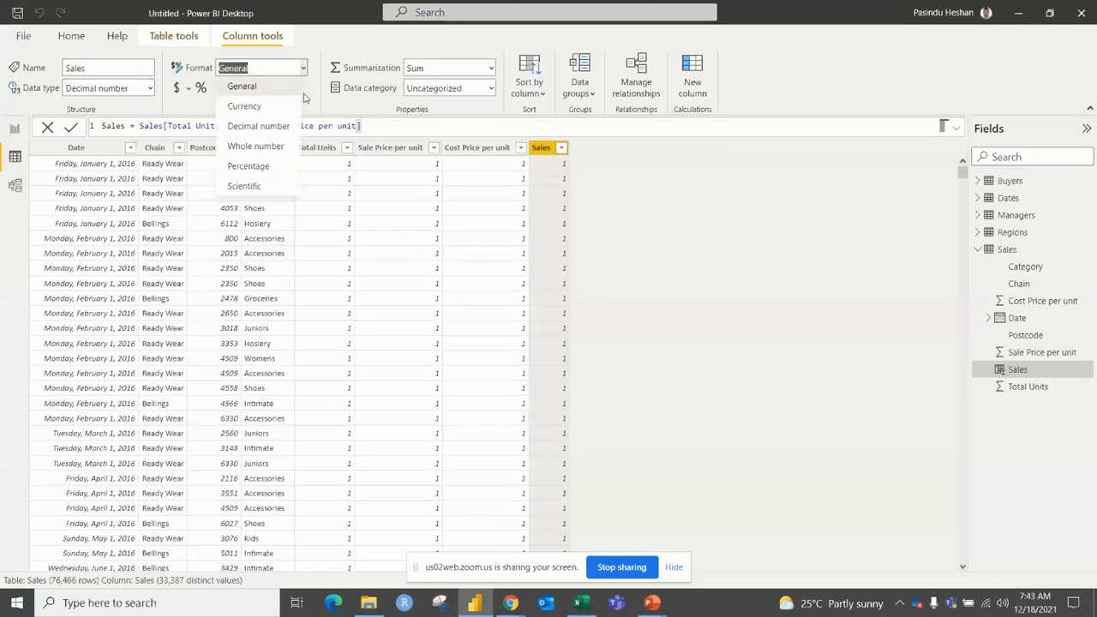
{"action": "left_click", "coordinate": [265, 128]}
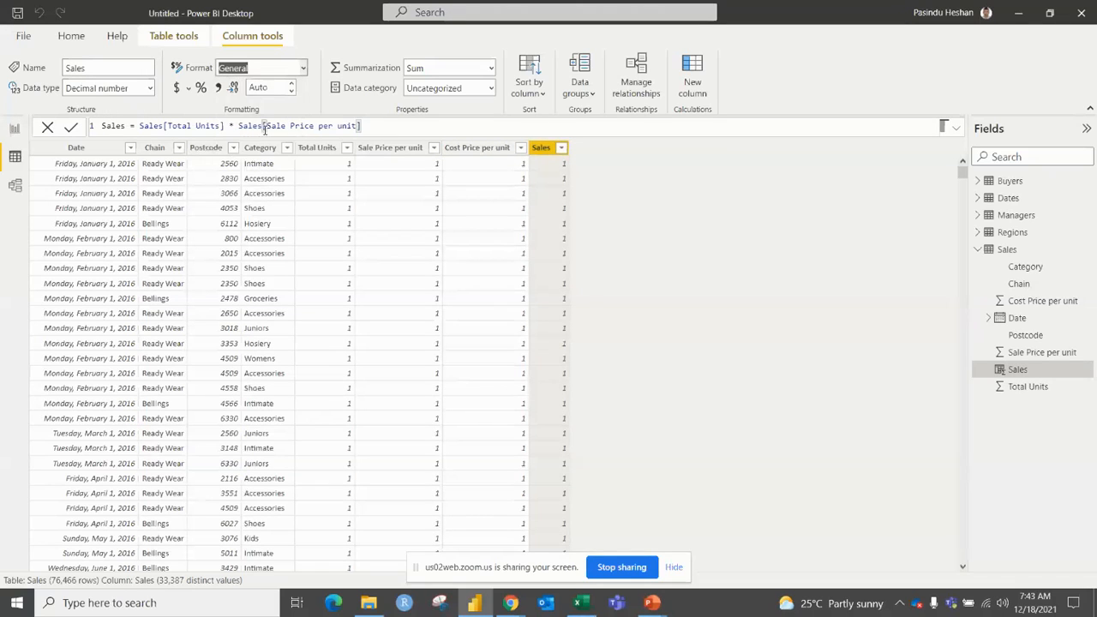
{"action": "left_click", "coordinate": [221, 89]}
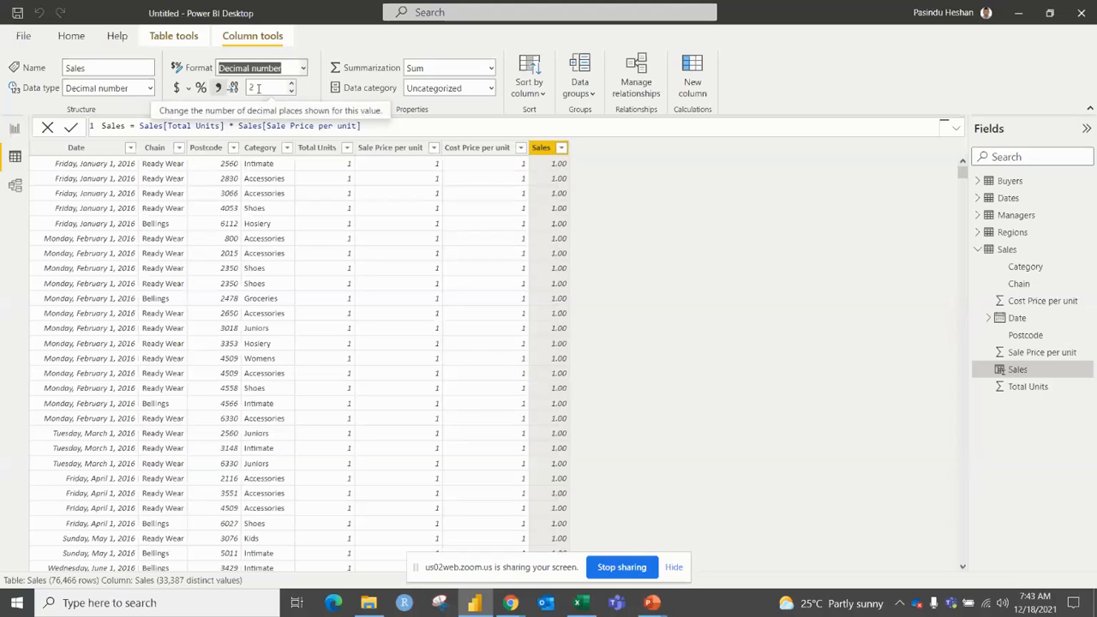
{"action": "left_click", "coordinate": [651, 167]}
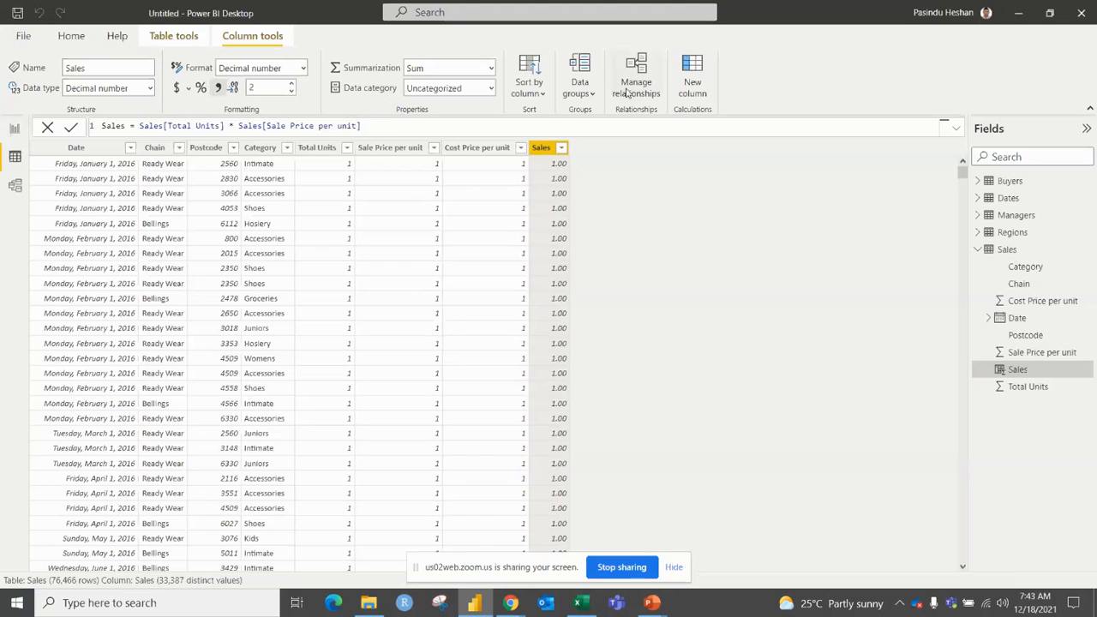
Step: Add a calculated column to the Sales table with the formula Cost = Sales[Total Units] * Sales[Cost Price per unit]
{"action": "left_click", "coordinate": [696, 73]}
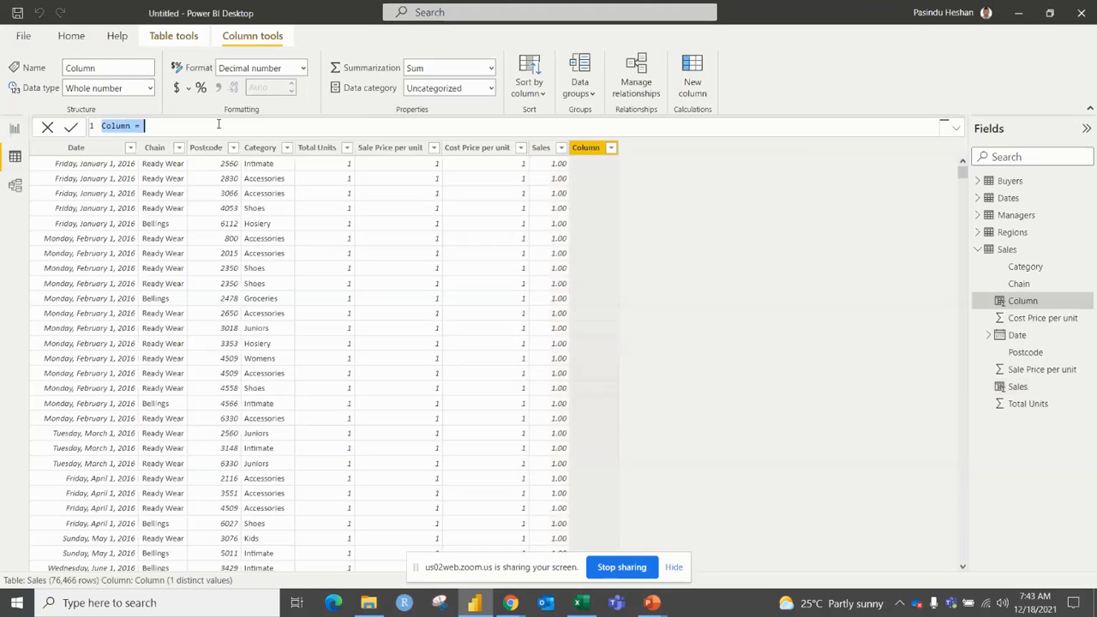
{"action": "type", "text": "Cos"}
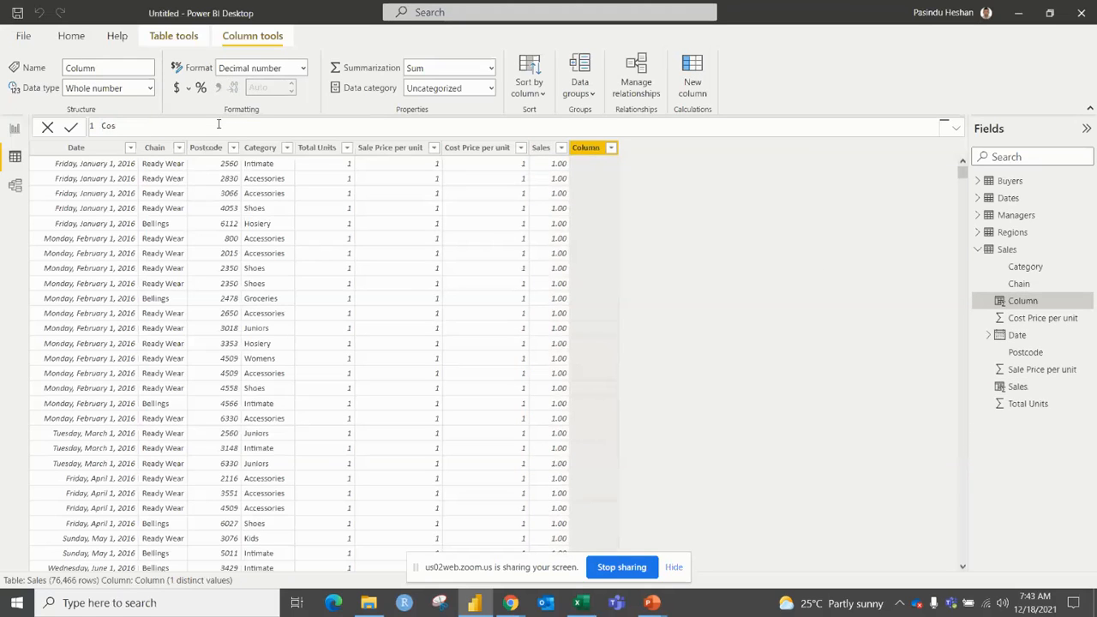
{"action": "type", "text": "t ="}
{"action": "type", "text": "total"}
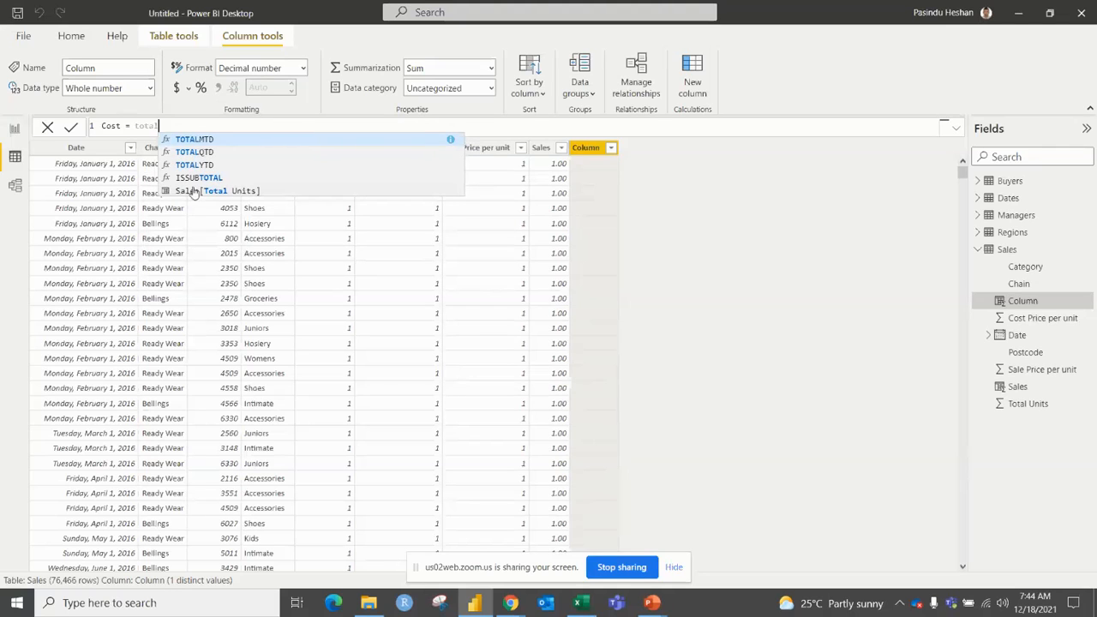
{"action": "left_click", "coordinate": [250, 191]}
{"action": "type", "text": "* cost"}
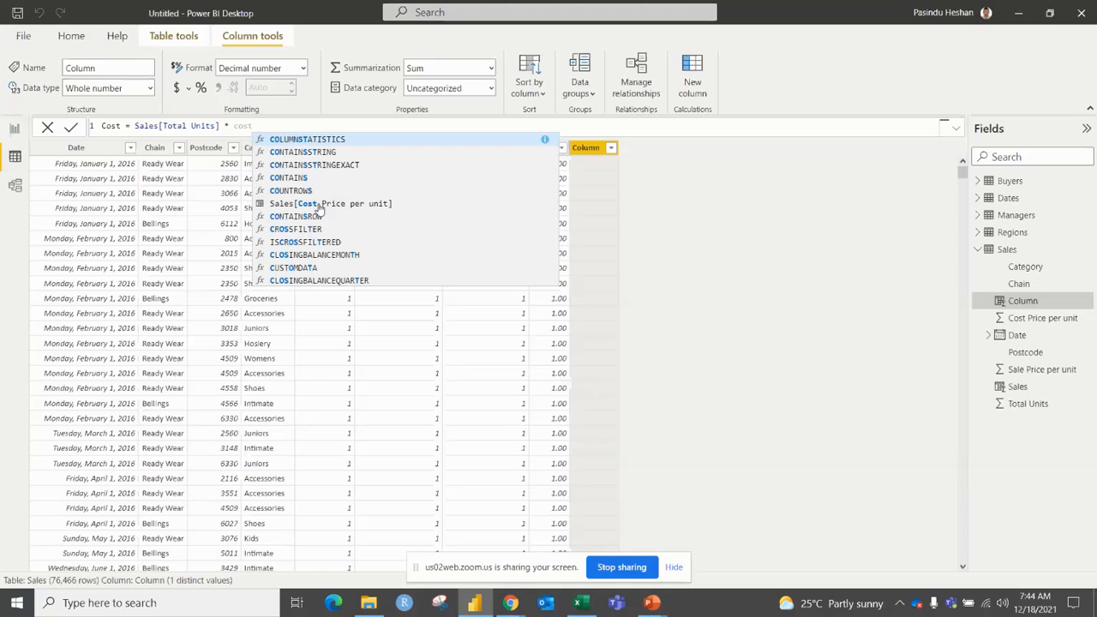
{"action": "left_click", "coordinate": [318, 205]}
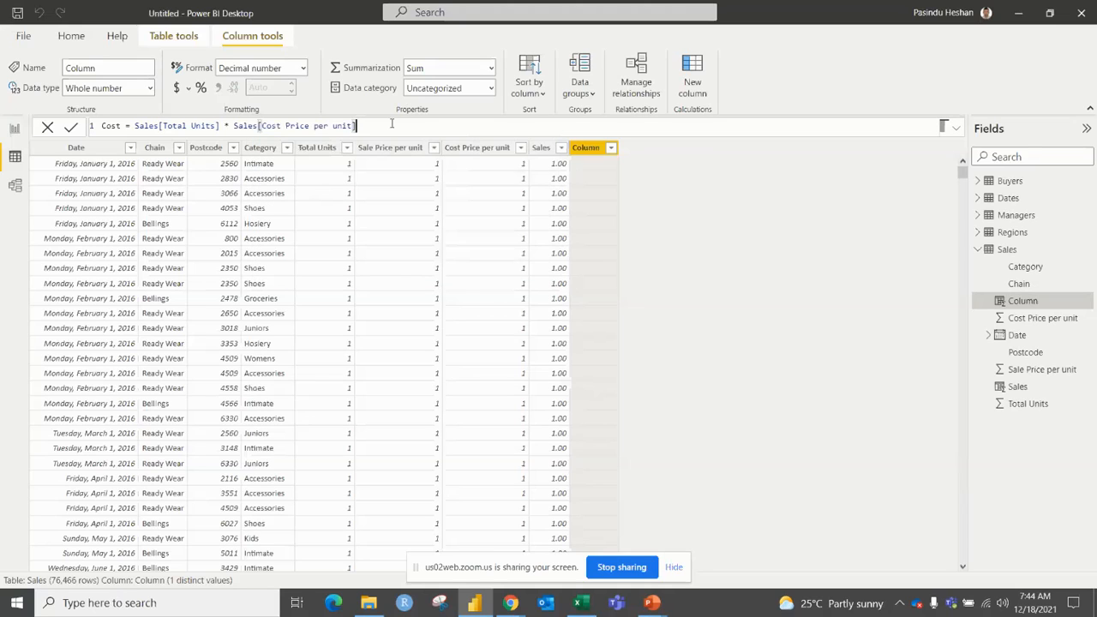
{"action": "key", "text": "Return"}
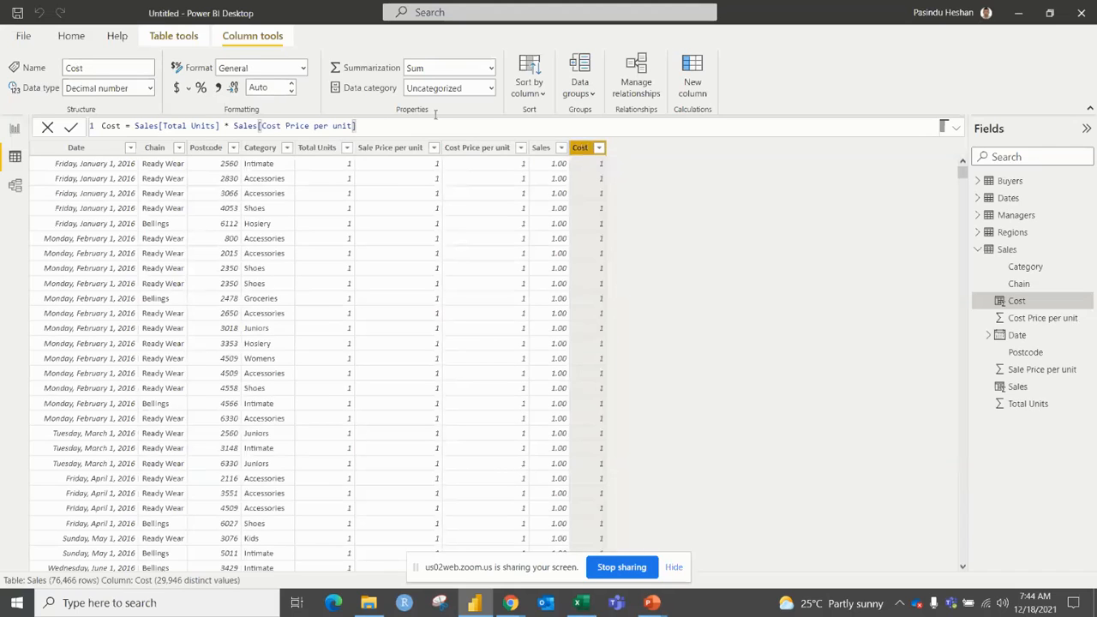
Step: Format the Cost column as a decimal number with two decimal places and a thousands separator
{"action": "left_click", "coordinate": [303, 67]}
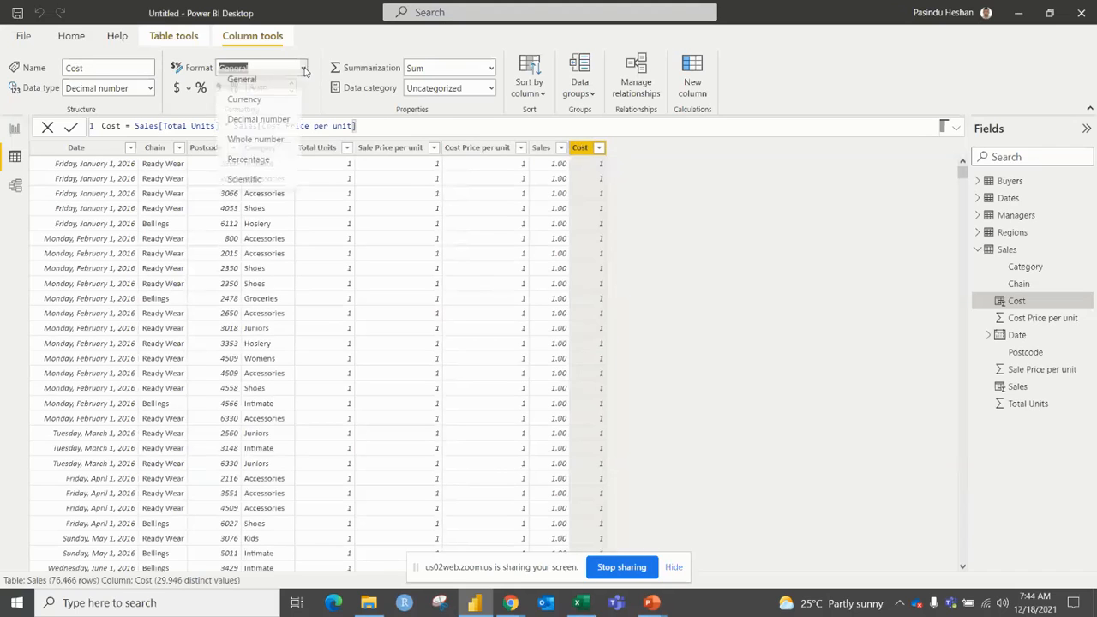
{"action": "left_click", "coordinate": [261, 126]}
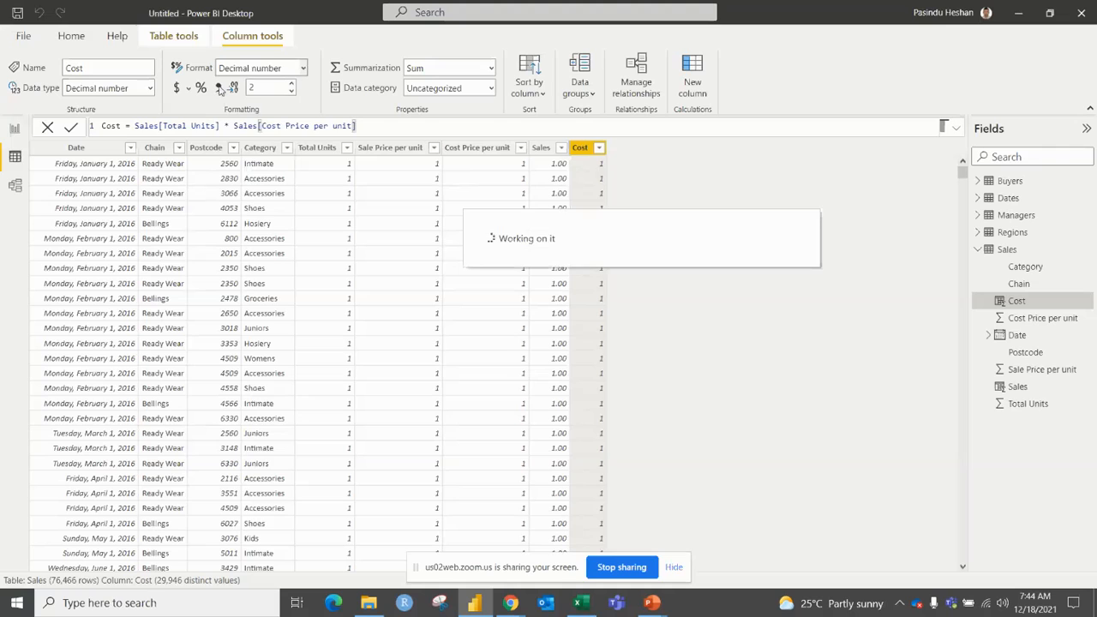
{"action": "left_click", "coordinate": [220, 89]}
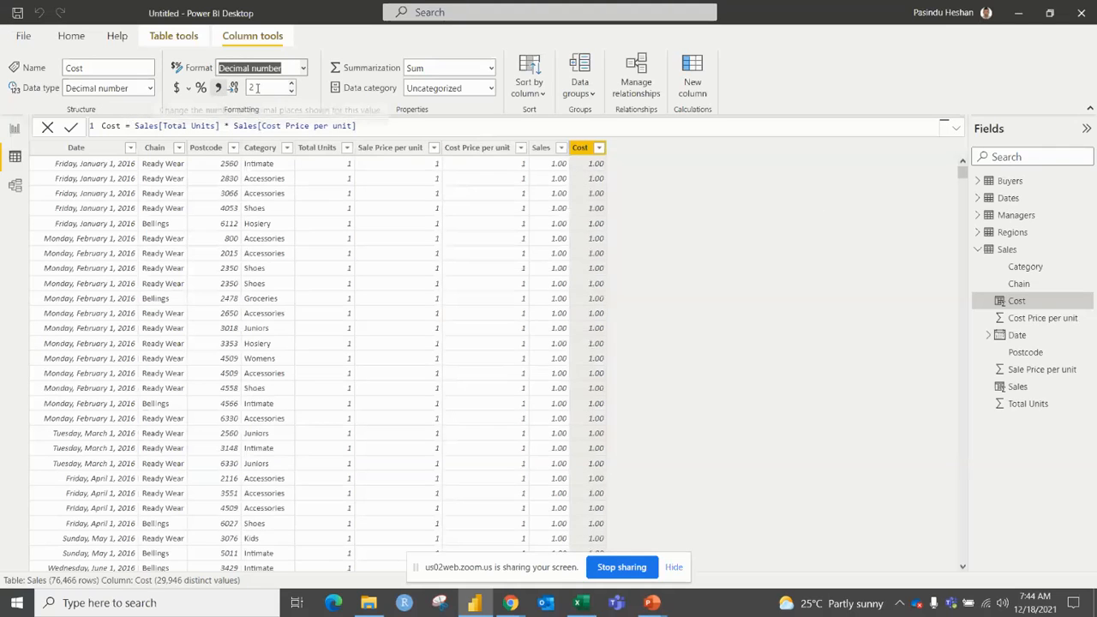
{"action": "left_click", "coordinate": [669, 180]}
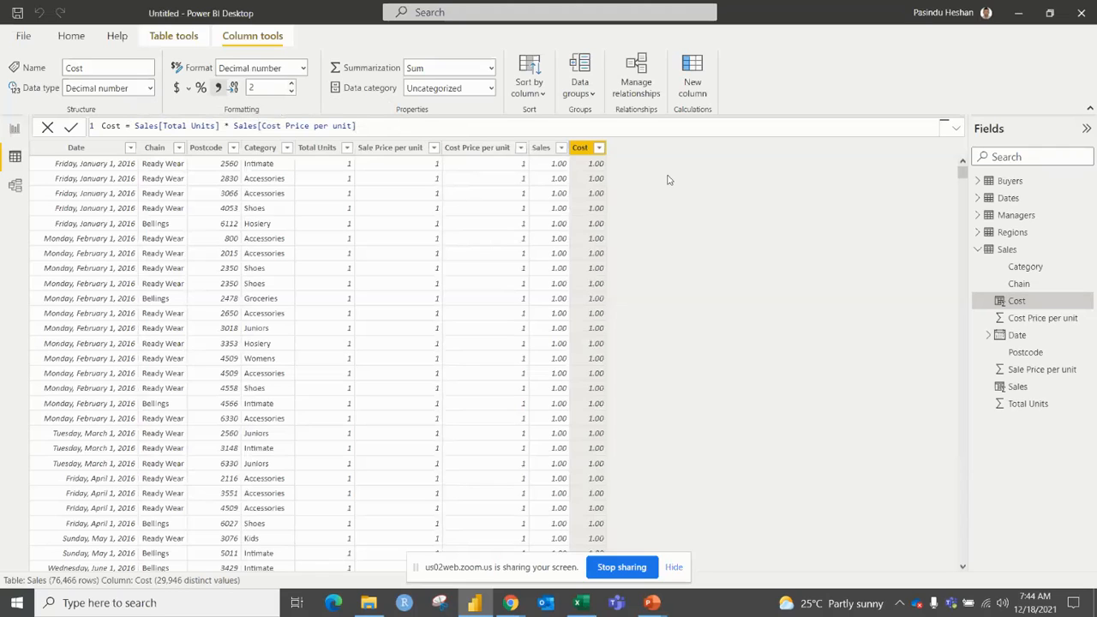
Step: Add a calculated column to the Sales table with the formula Gross profit = Sales[Sales] - Sales[Cost]
{"action": "left_click", "coordinate": [697, 72]}
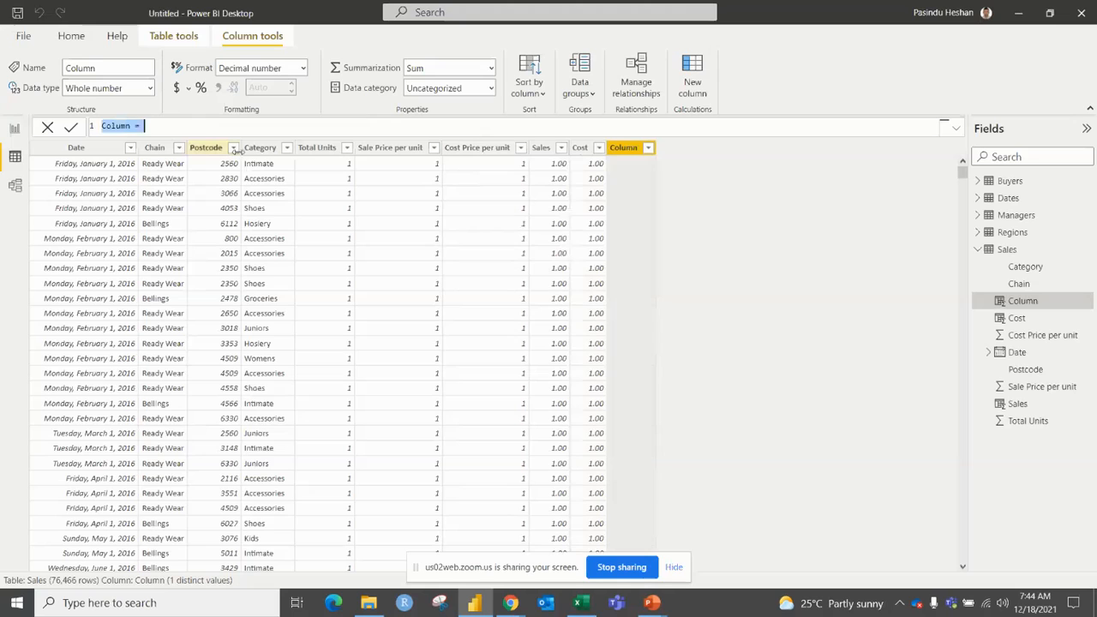
{"action": "type", "text": "Gro"}
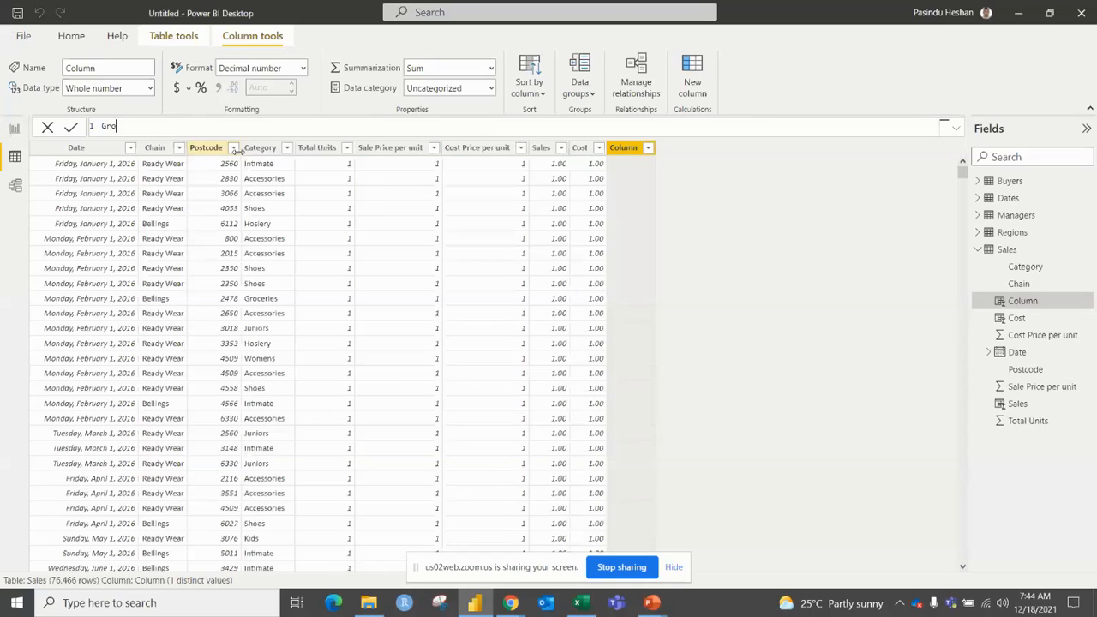
{"action": "type", "text": "ss profit = sale"}
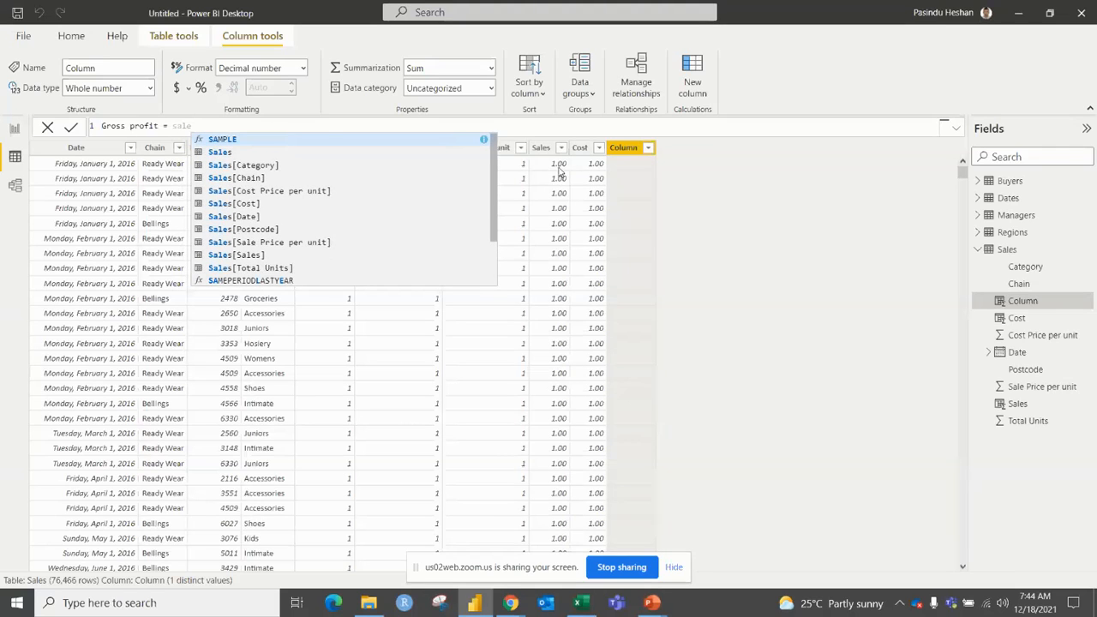
{"action": "left_click", "coordinate": [246, 258]}
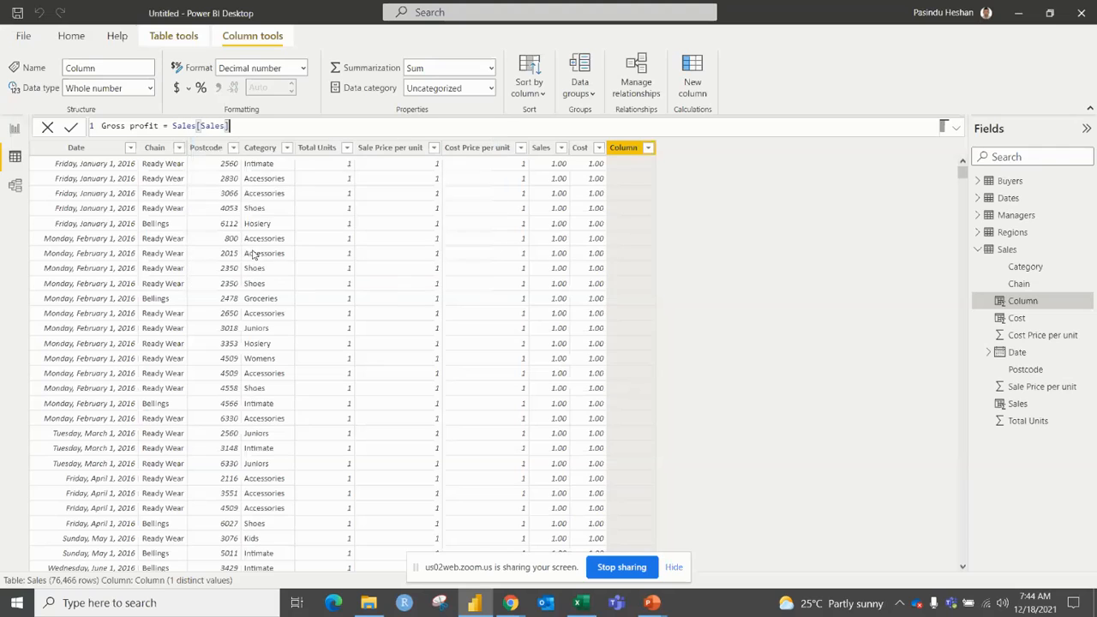
{"action": "type", "text": "- cost"}
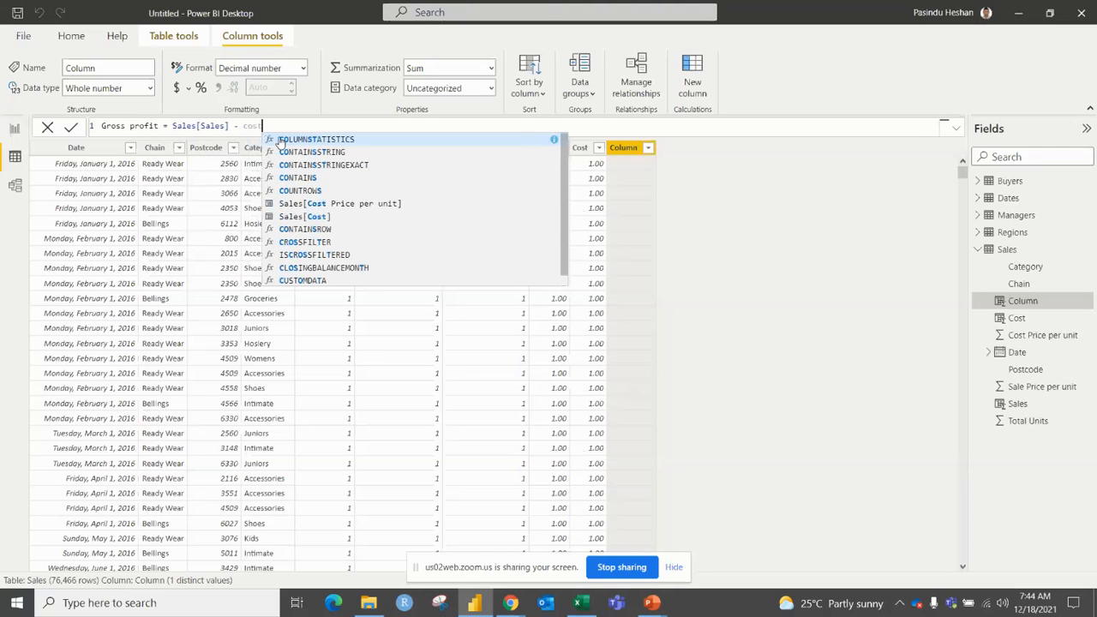
{"action": "left_click", "coordinate": [300, 216]}
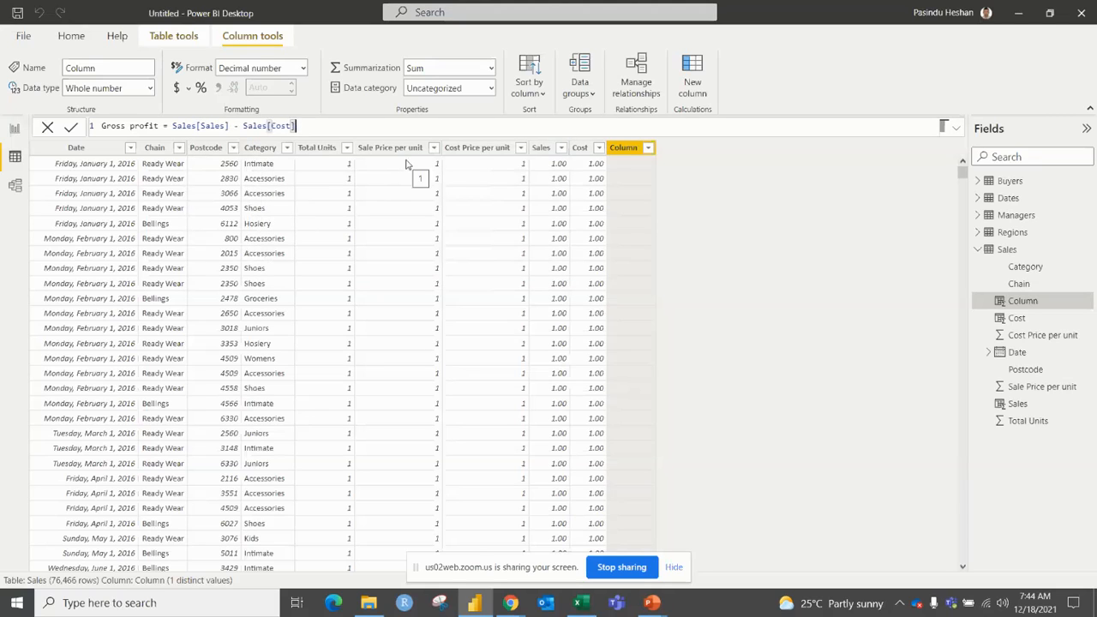
{"action": "key", "text": "Return"}
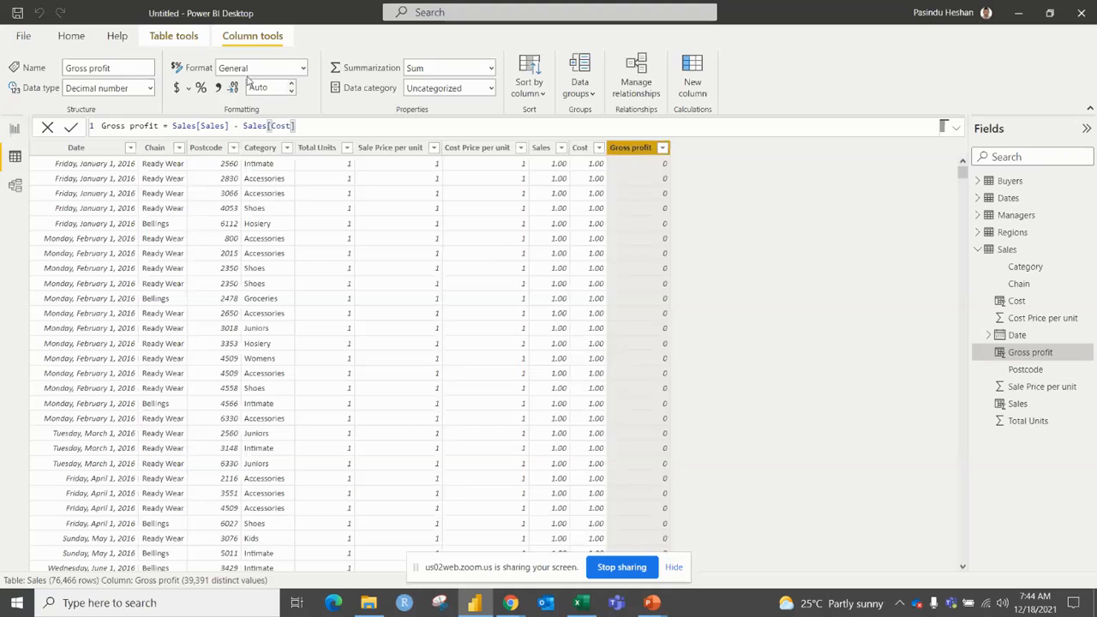
Step: Format the Gross profit column as a decimal number with two decimals and a thousands separator, and check its values through the last rows
{"action": "left_click", "coordinate": [300, 68]}
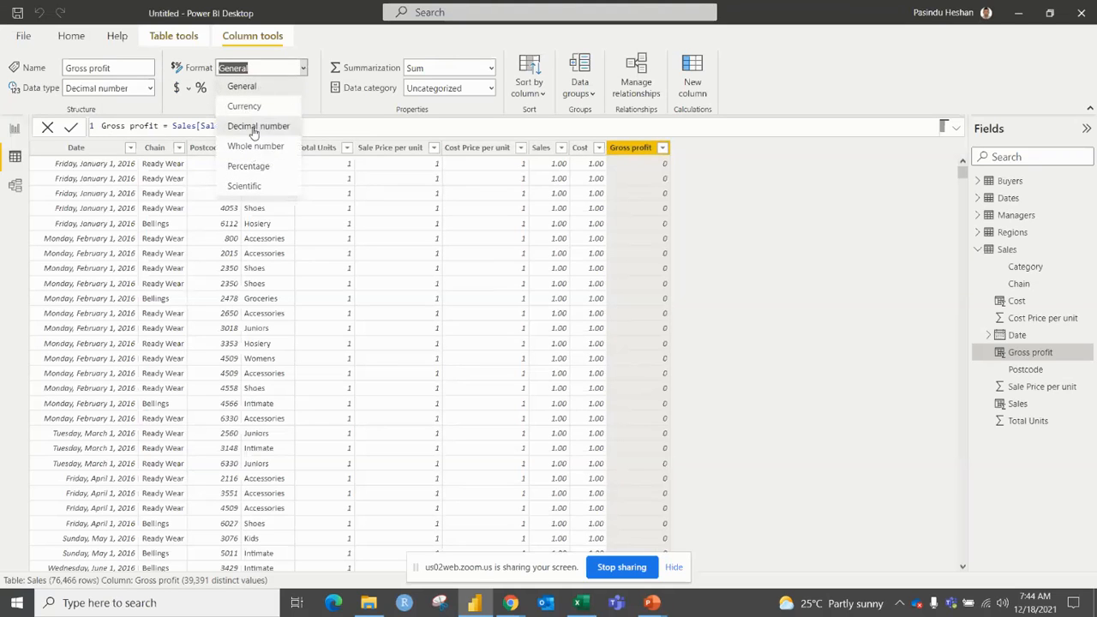
{"action": "left_click", "coordinate": [224, 88]}
{"action": "left_click", "coordinate": [224, 89]}
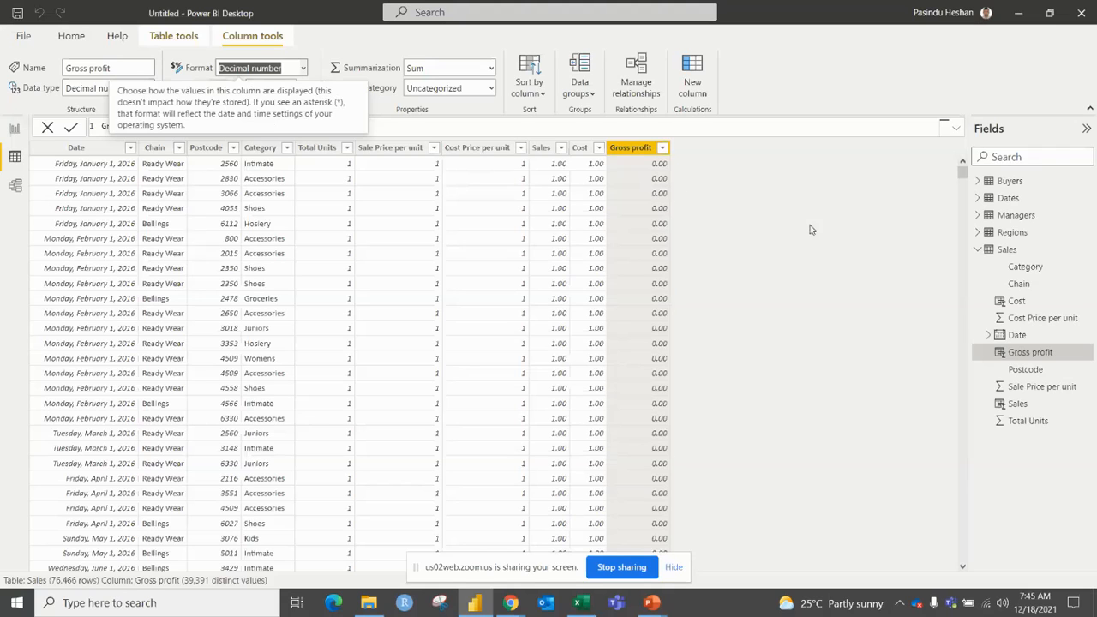
{"action": "scroll", "coordinate": [814, 278], "scroll_direction": "down", "scroll_amount": 1}
{"action": "left_click_drag", "start_coordinate": [962, 171], "coordinate": [962, 556]}
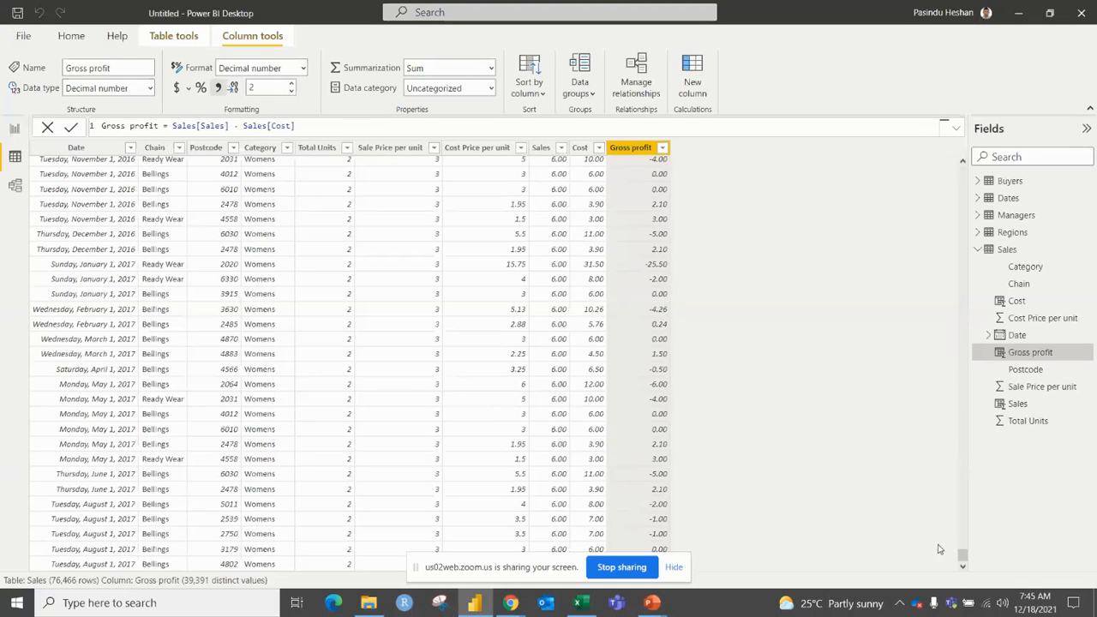
{"action": "left_click_drag", "start_coordinate": [962, 557], "coordinate": [952, 158]}
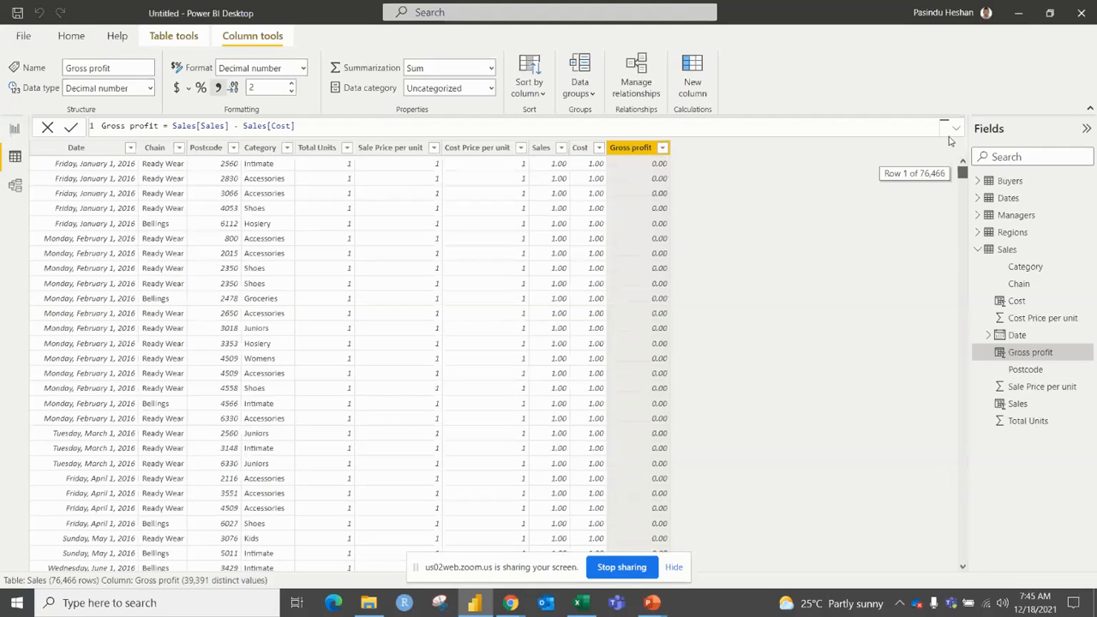
Step: Rearrange the model diagram, placing the Buyers table below Sales and the Regions table below and right of Managers
{"action": "left_click", "coordinate": [15, 187]}
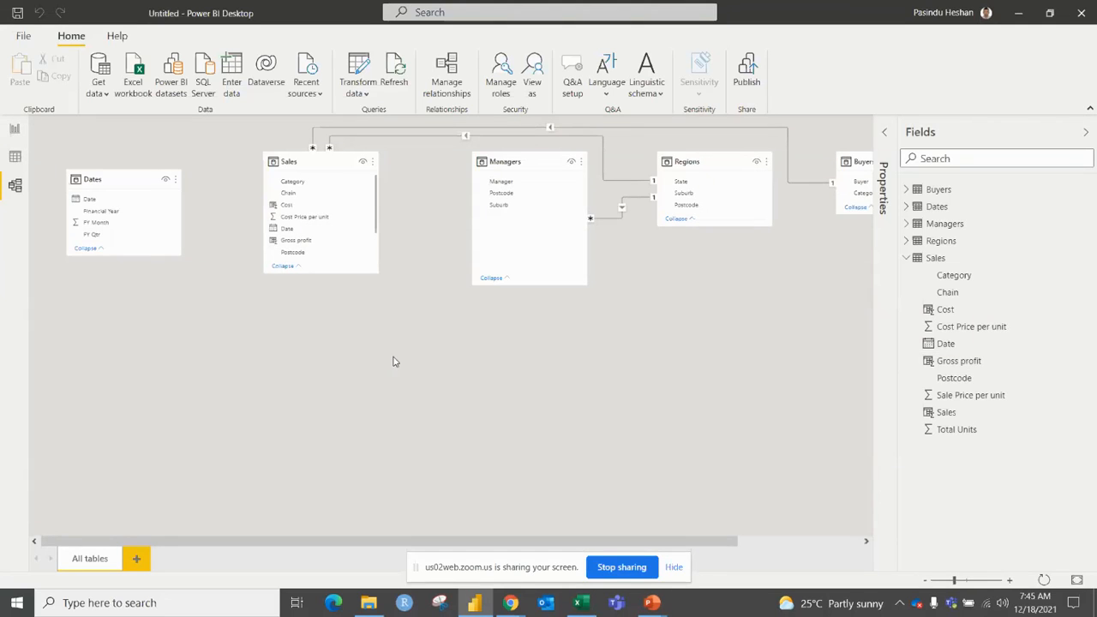
{"action": "left_click_drag", "start_coordinate": [849, 163], "coordinate": [303, 394]}
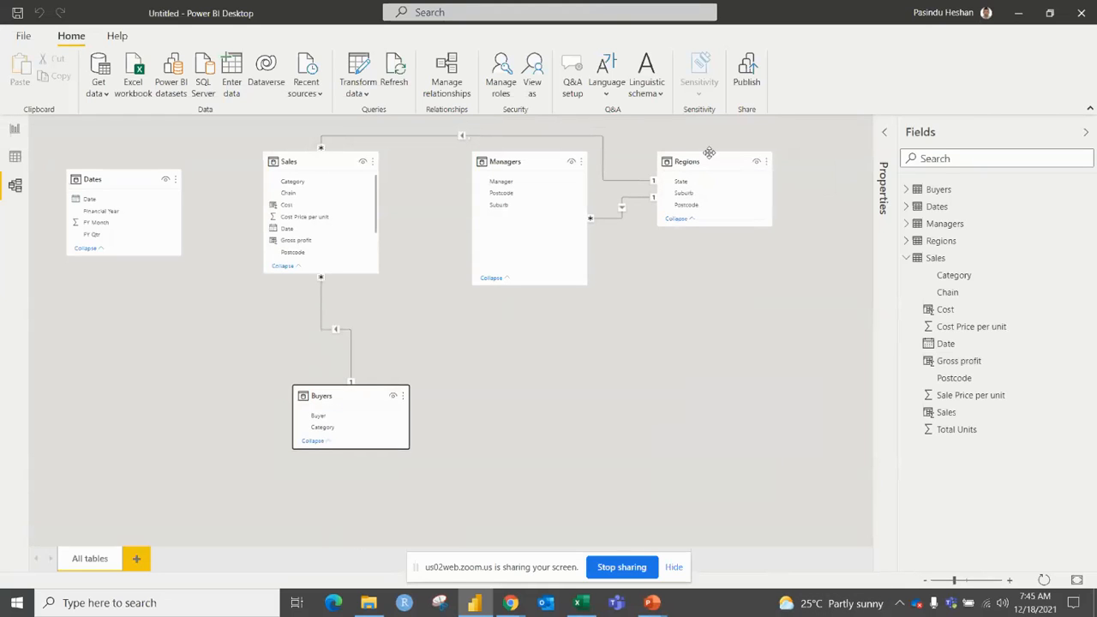
{"action": "left_click_drag", "start_coordinate": [702, 156], "coordinate": [632, 363]}
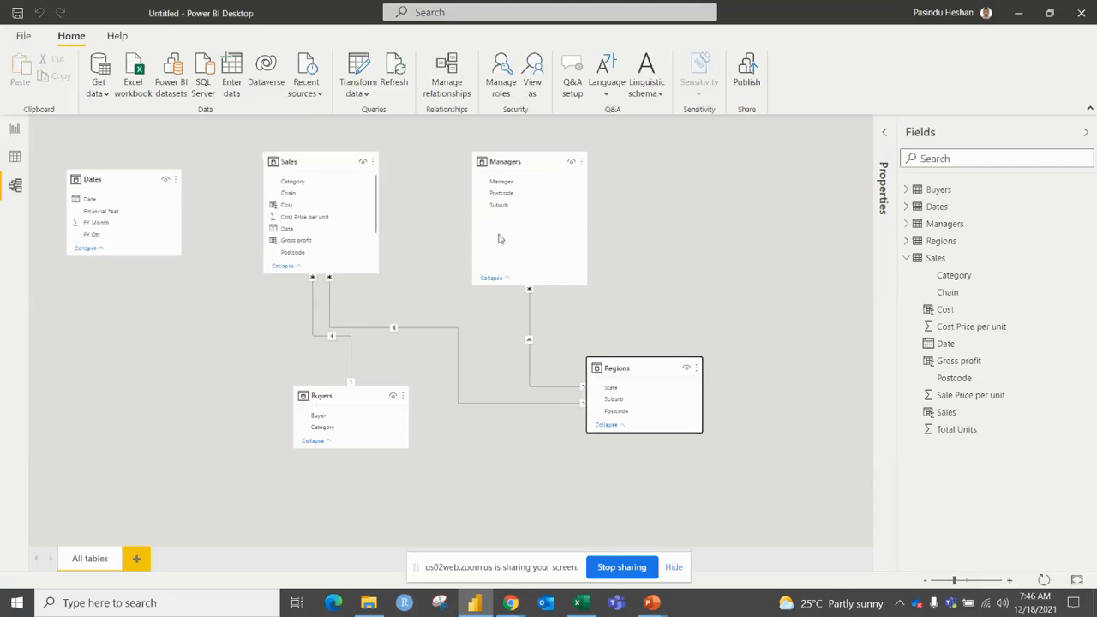
Step: Toggle the current file's data load option for autodetecting new relationships after data is loaded, and apply the options
{"action": "left_click", "coordinate": [23, 36]}
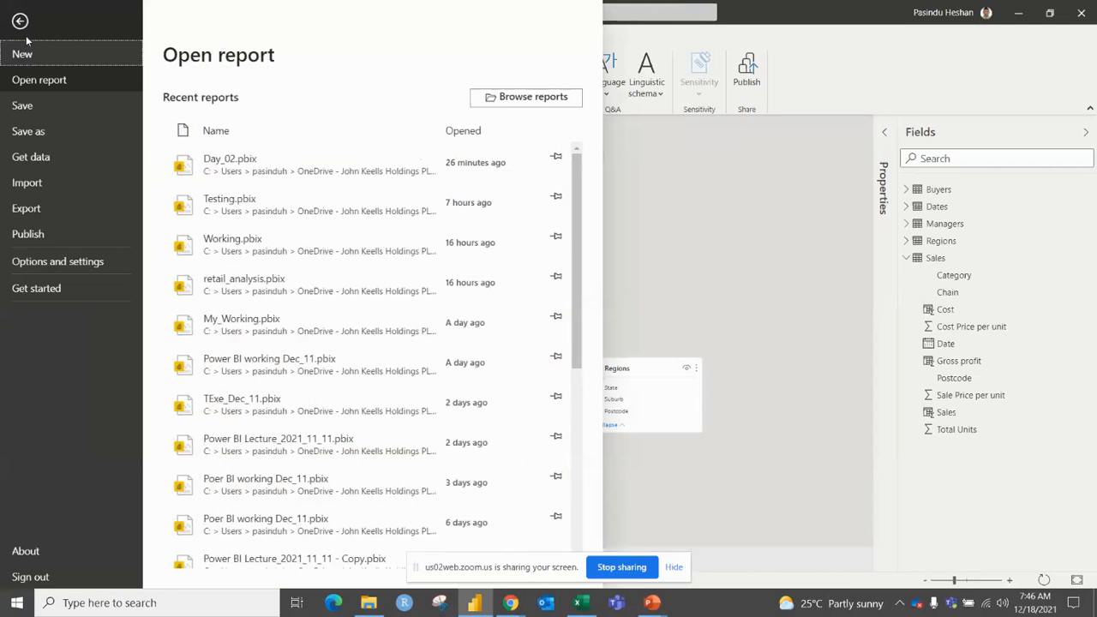
{"action": "left_click", "coordinate": [61, 264]}
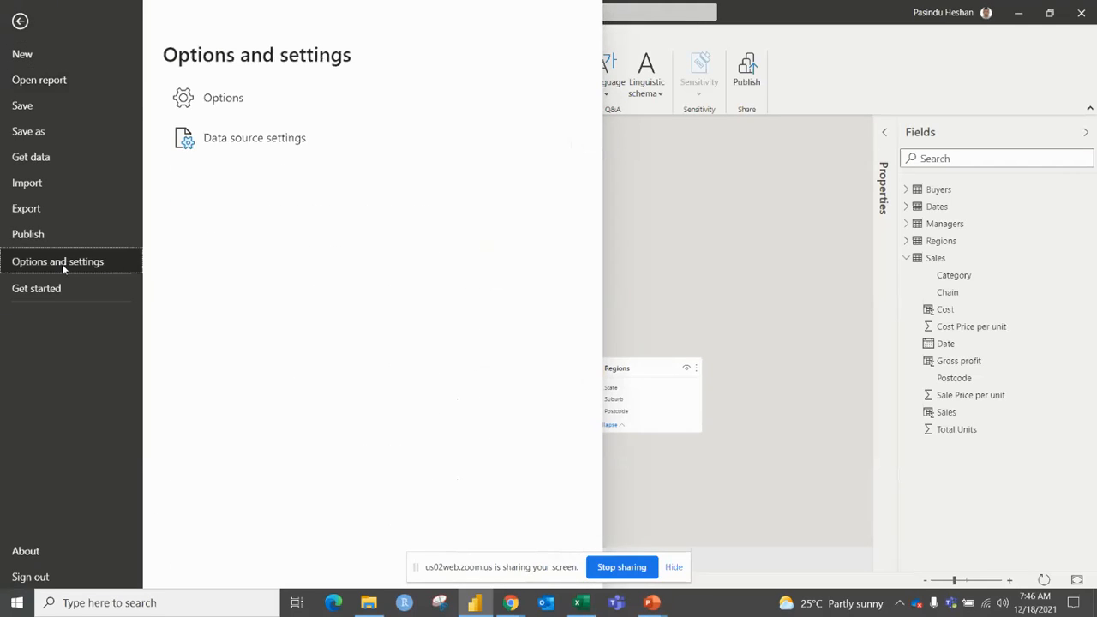
{"action": "left_click", "coordinate": [221, 96]}
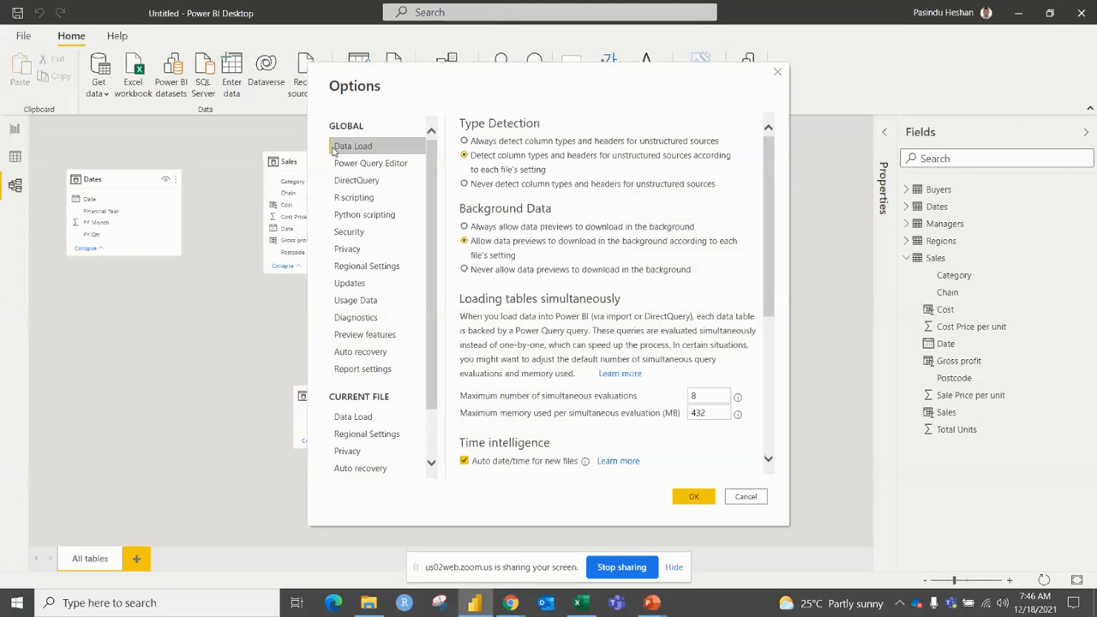
{"action": "left_click", "coordinate": [362, 420]}
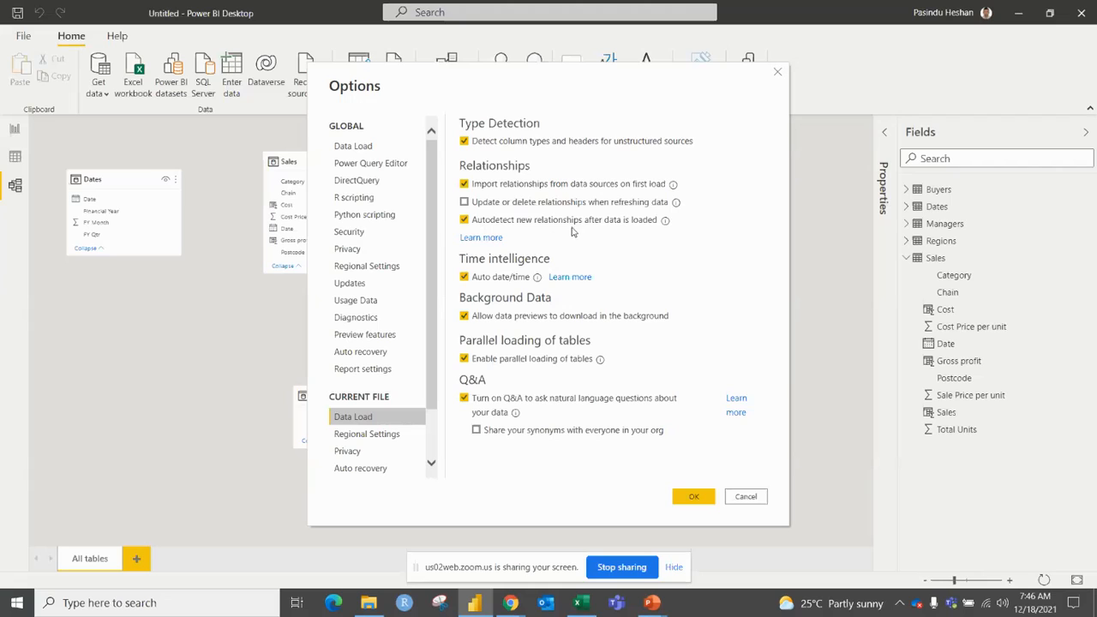
{"action": "left_click", "coordinate": [465, 221]}
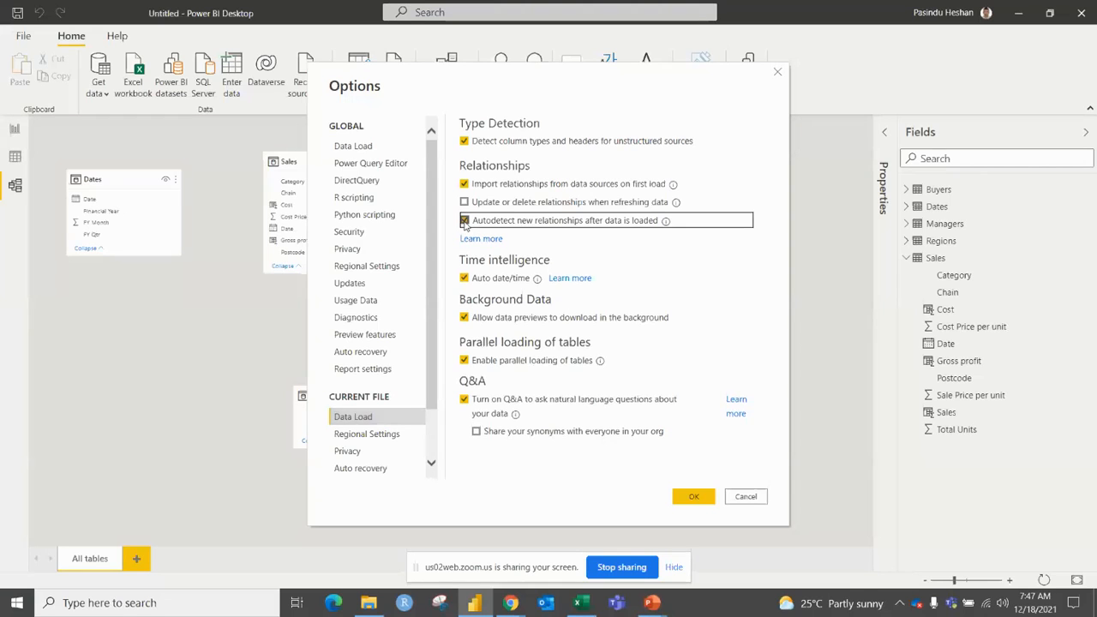
{"action": "left_click", "coordinate": [691, 495]}
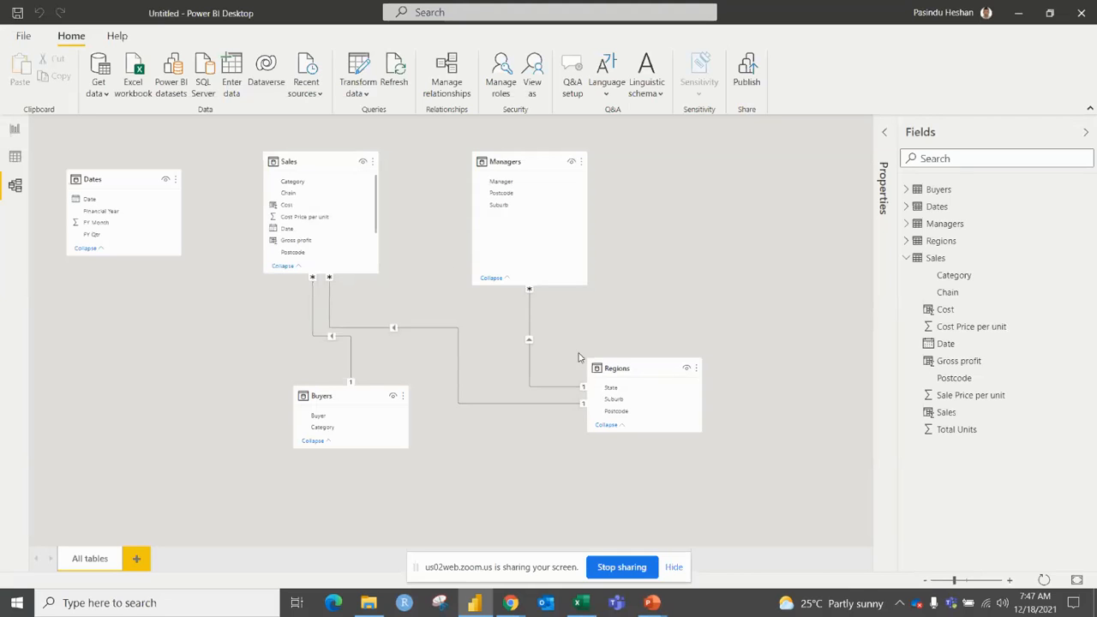
Step: Delete all three existing relationships: Managers to Regions by Postcode, Sales to Buyers by Category, and Sales to Regions by Postcode
{"action": "left_click", "coordinate": [454, 75]}
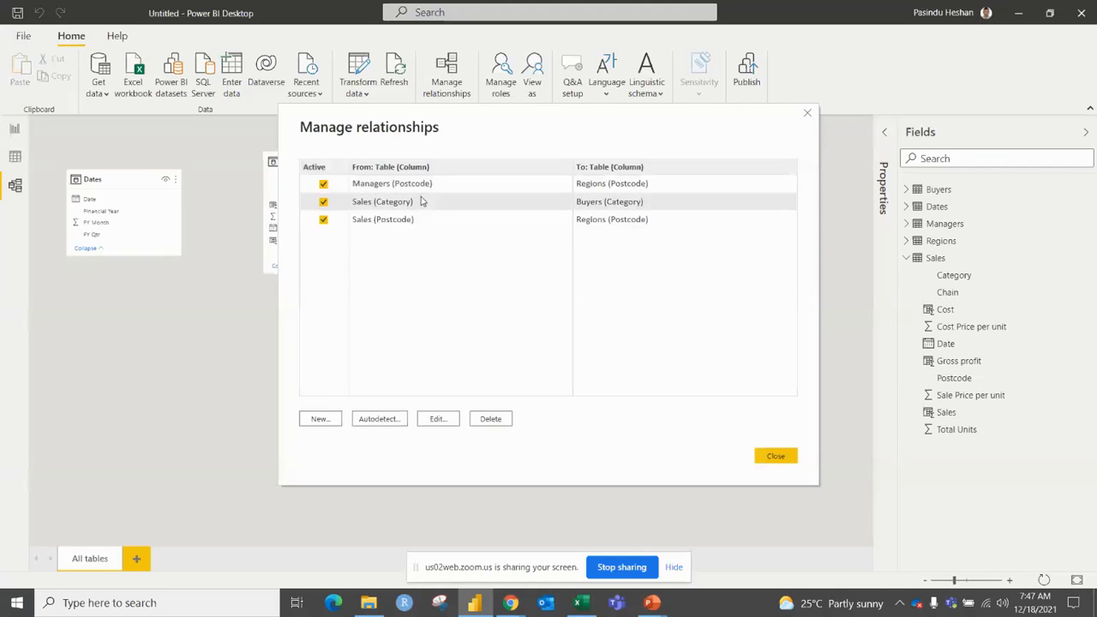
{"action": "left_click", "coordinate": [410, 205]}
{"action": "left_click", "coordinate": [412, 221]}
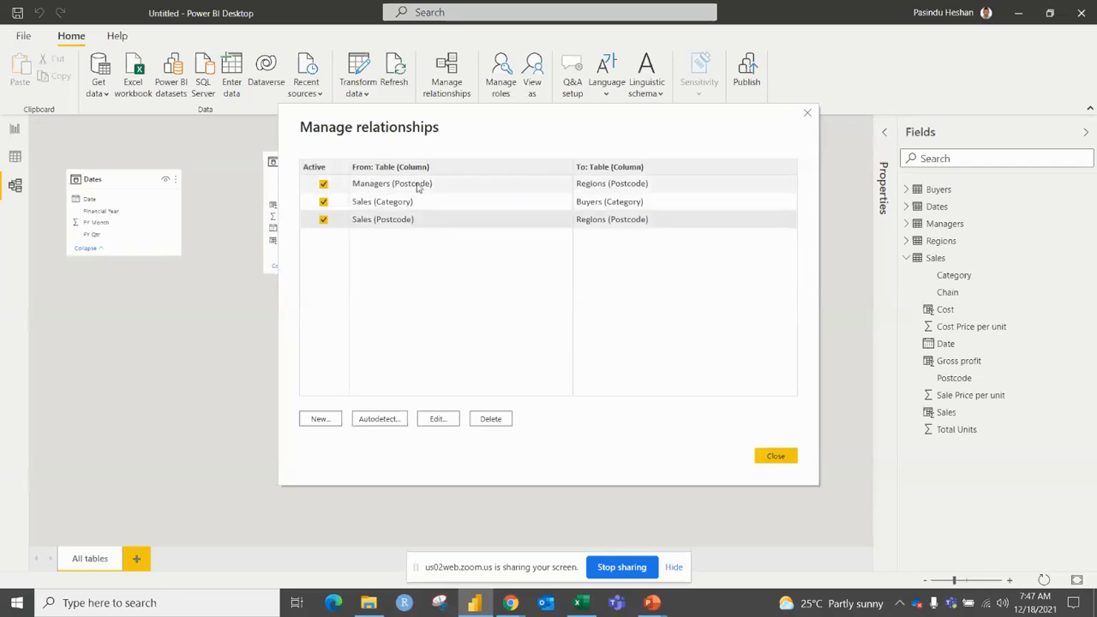
{"action": "left_click", "coordinate": [417, 187]}
{"action": "left_click", "coordinate": [430, 205], "text": "ctrl"}
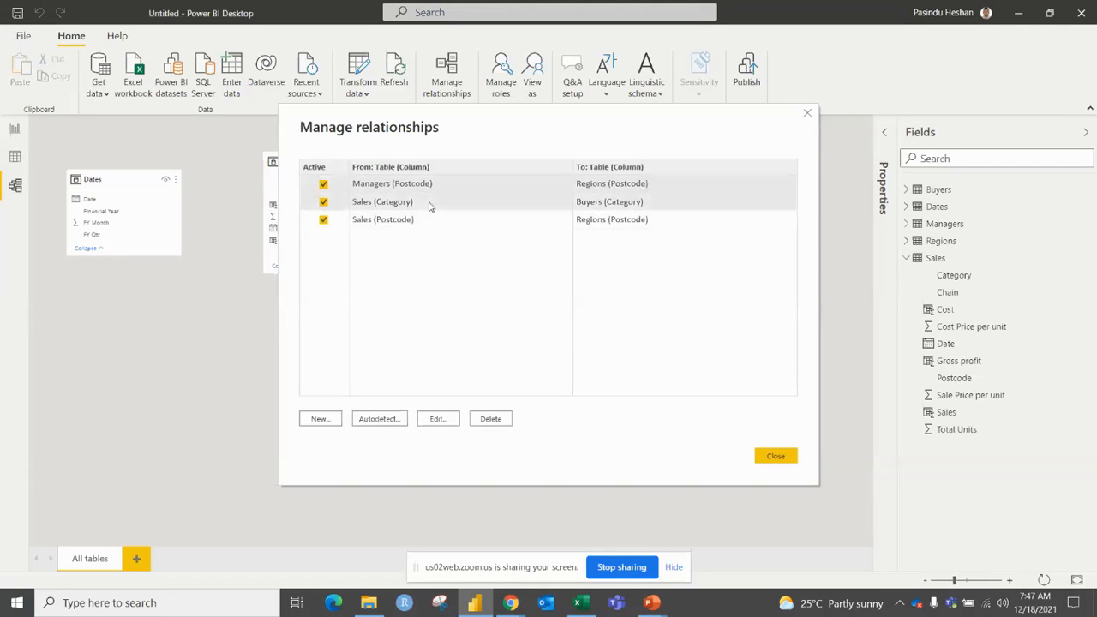
{"action": "left_click", "coordinate": [420, 219], "text": "ctrl"}
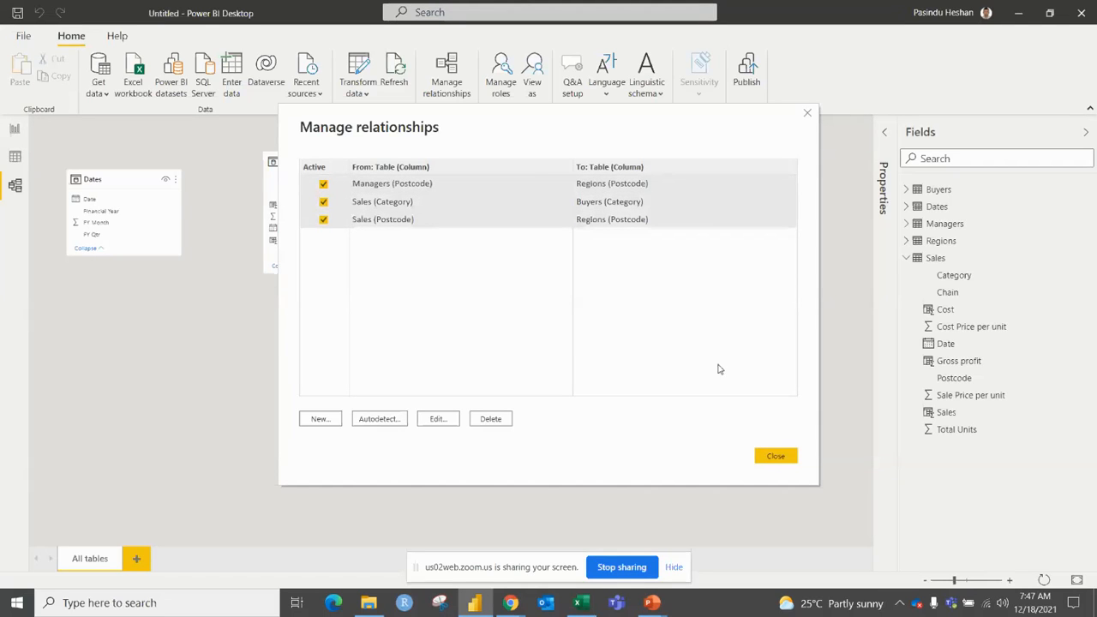
{"action": "left_click", "coordinate": [498, 421]}
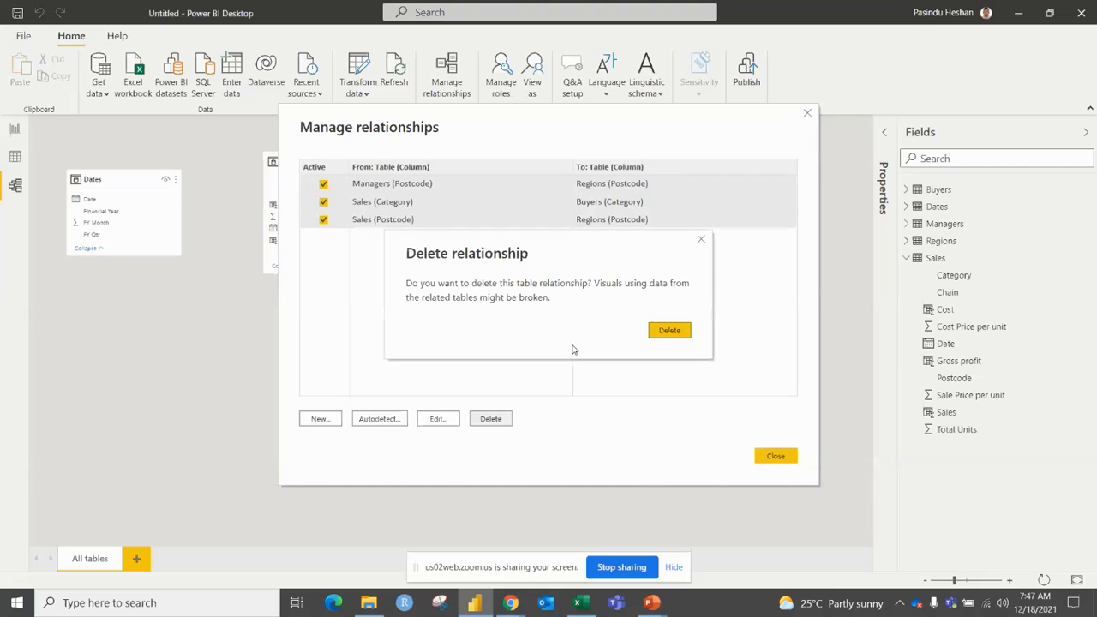
{"action": "left_click", "coordinate": [658, 330]}
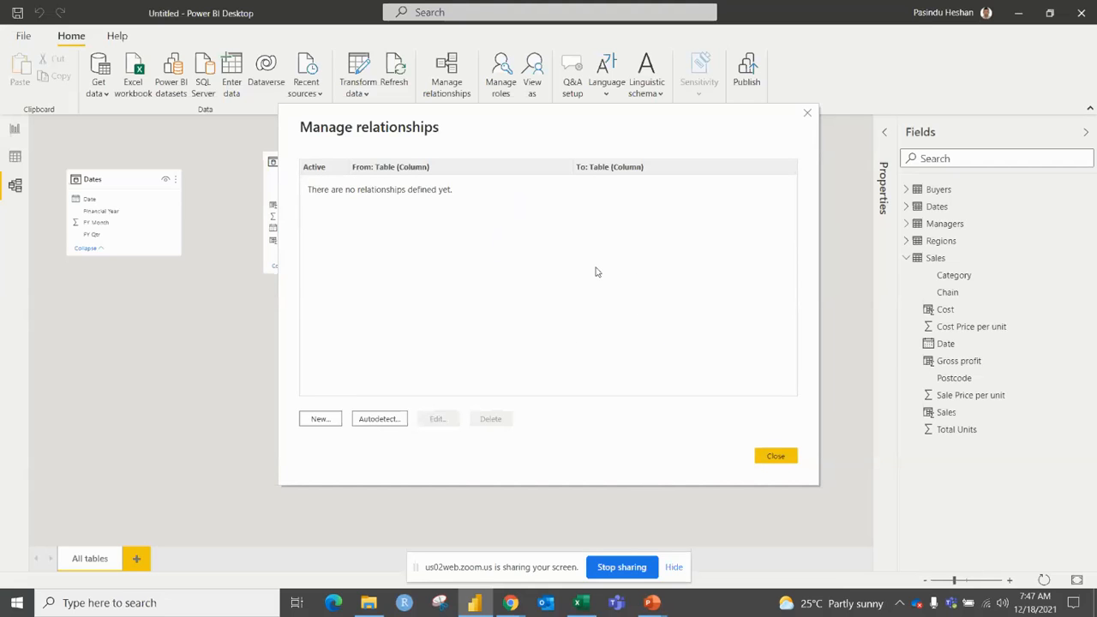
{"action": "left_click", "coordinate": [773, 455]}
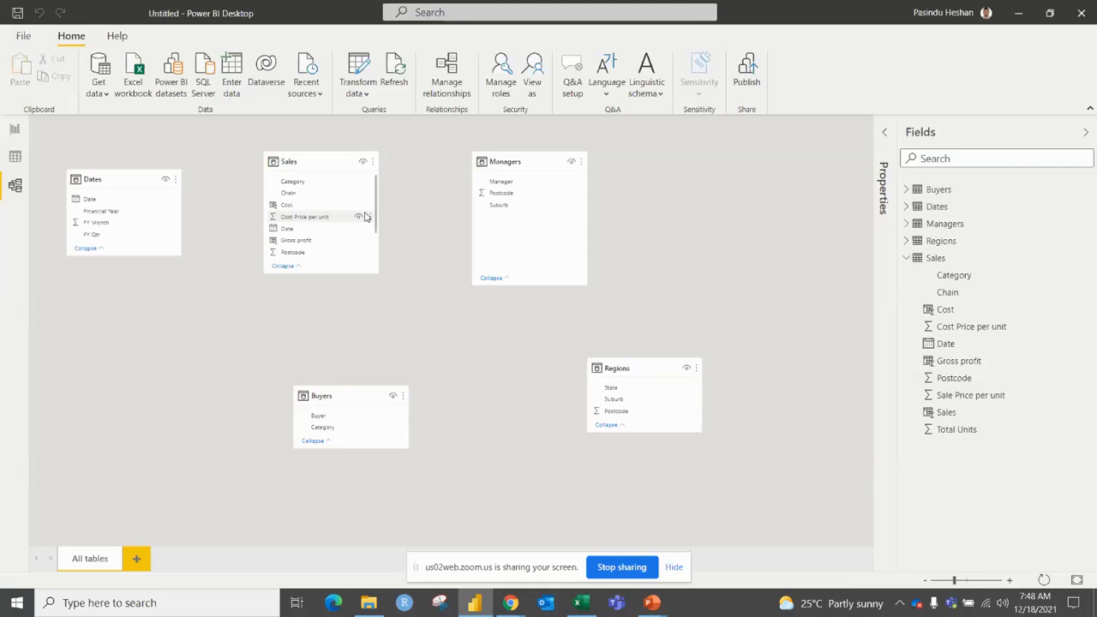
Step: Switch to the PPT_Day_02 slide show on relationship types, and examine the Category values in the Sales table in Power BI for comparison
{"action": "key", "text": "alt+Tab"}
{"action": "key", "text": "alt+Tab"}
{"action": "key", "text": "alt+Tab"}
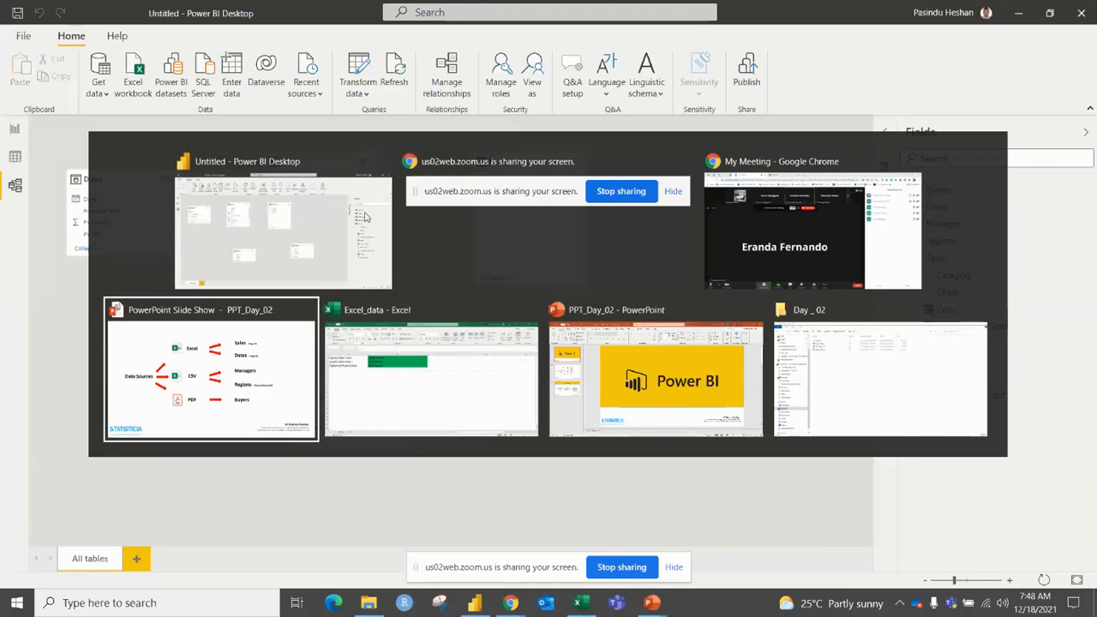
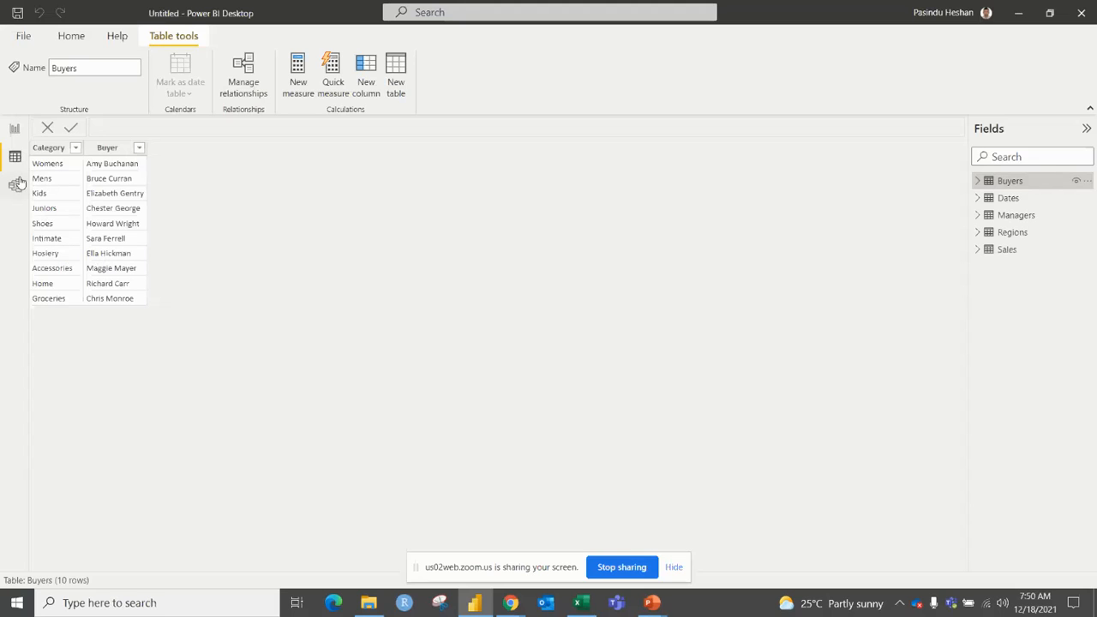
{"action": "left_click", "coordinate": [1008, 250]}
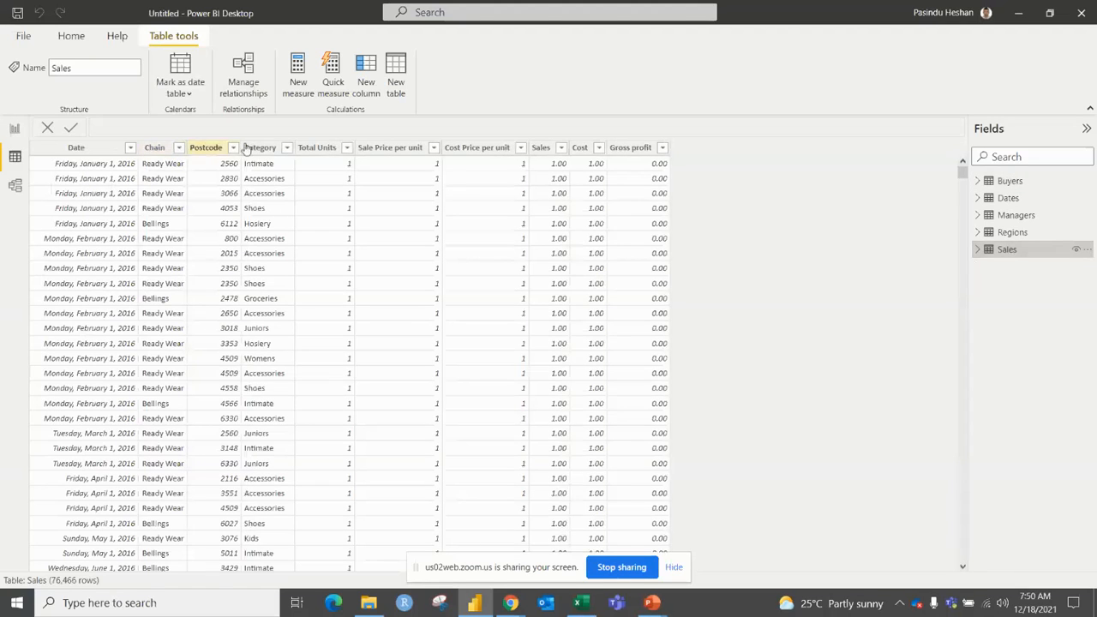
{"action": "scroll", "coordinate": [257, 171], "scroll_direction": "down", "scroll_amount": 8}
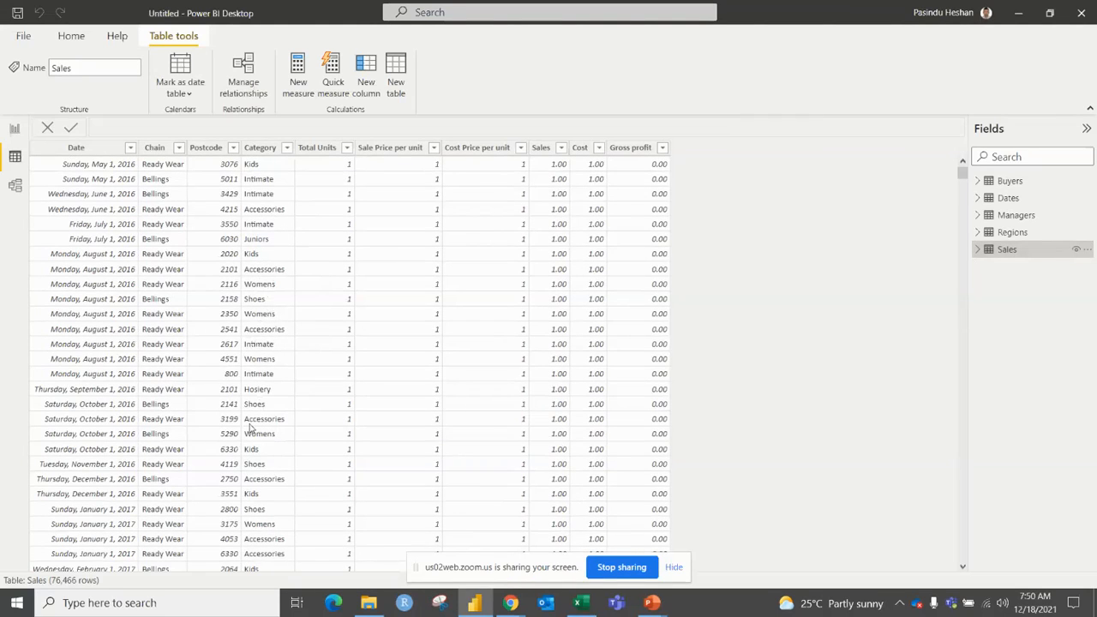
{"action": "scroll", "coordinate": [269, 226], "scroll_direction": "up", "scroll_amount": 8}
{"action": "scroll", "coordinate": [268, 227], "scroll_direction": "up", "scroll_amount": 1}
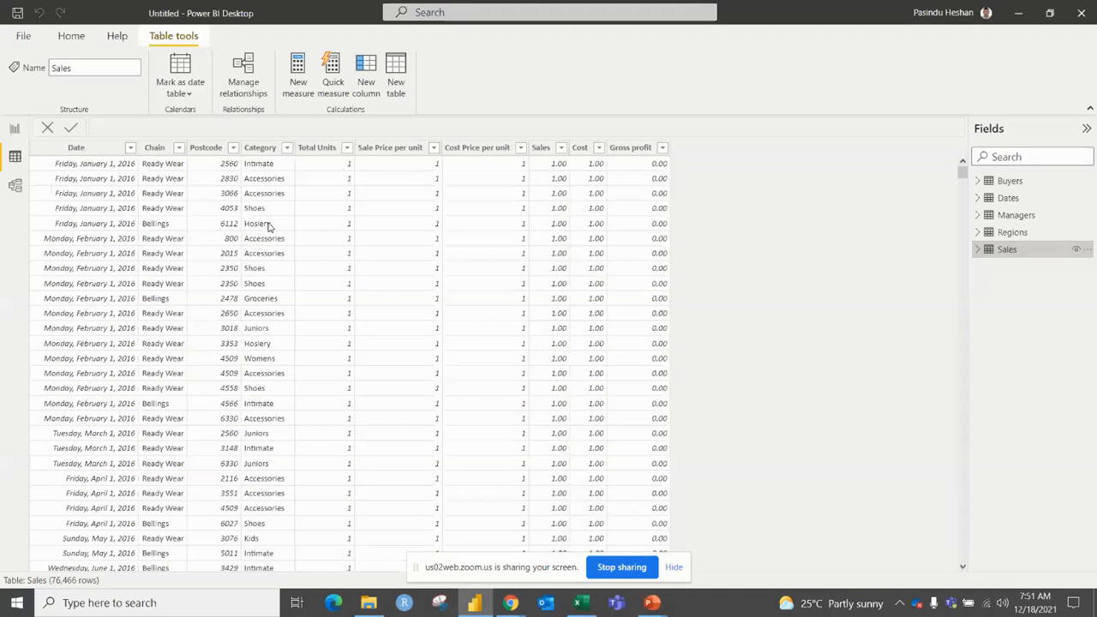
{"action": "key", "text": "alt+Tab"}
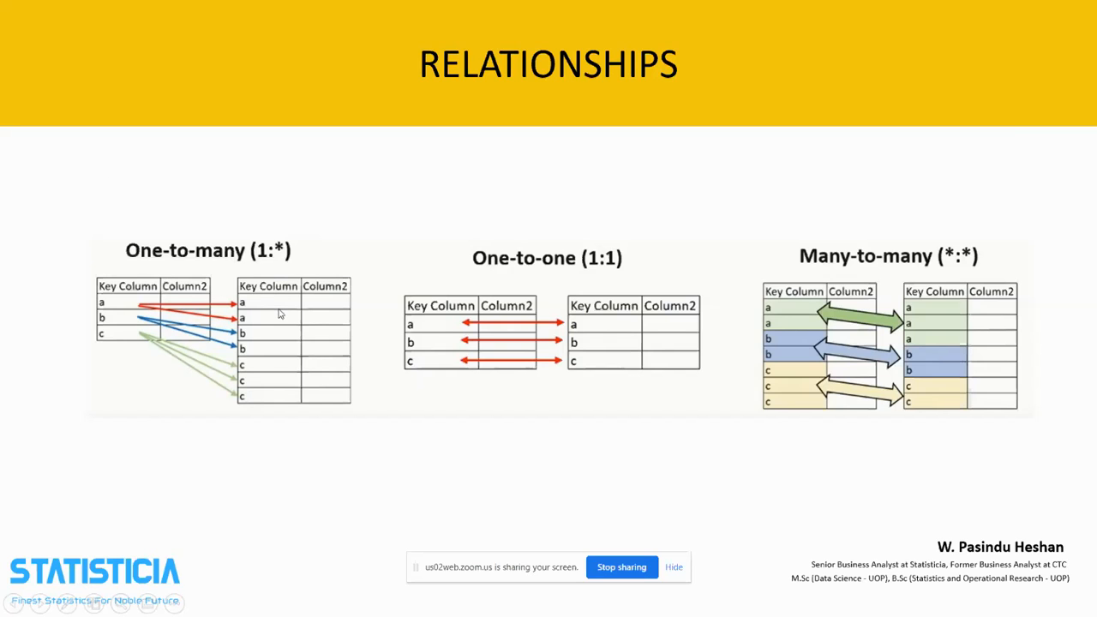
{"action": "key", "text": "alt+Tab"}
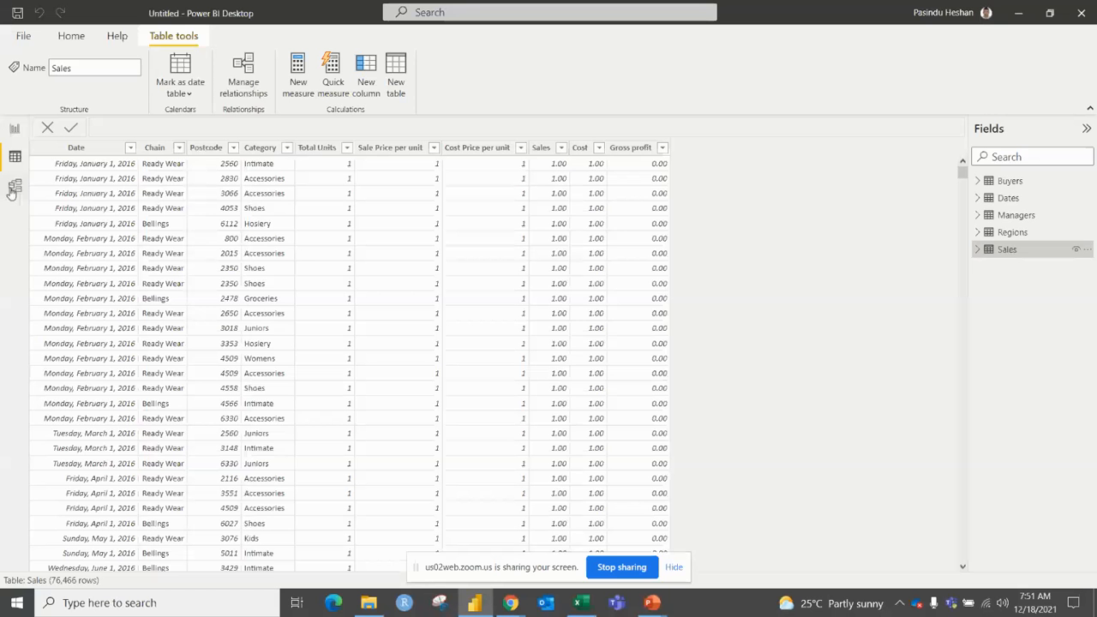
Step: Relate the Category column of Buyers to the Category column of Sales in the model diagram, and shift the Buyers table slightly left
{"action": "left_click", "coordinate": [14, 187]}
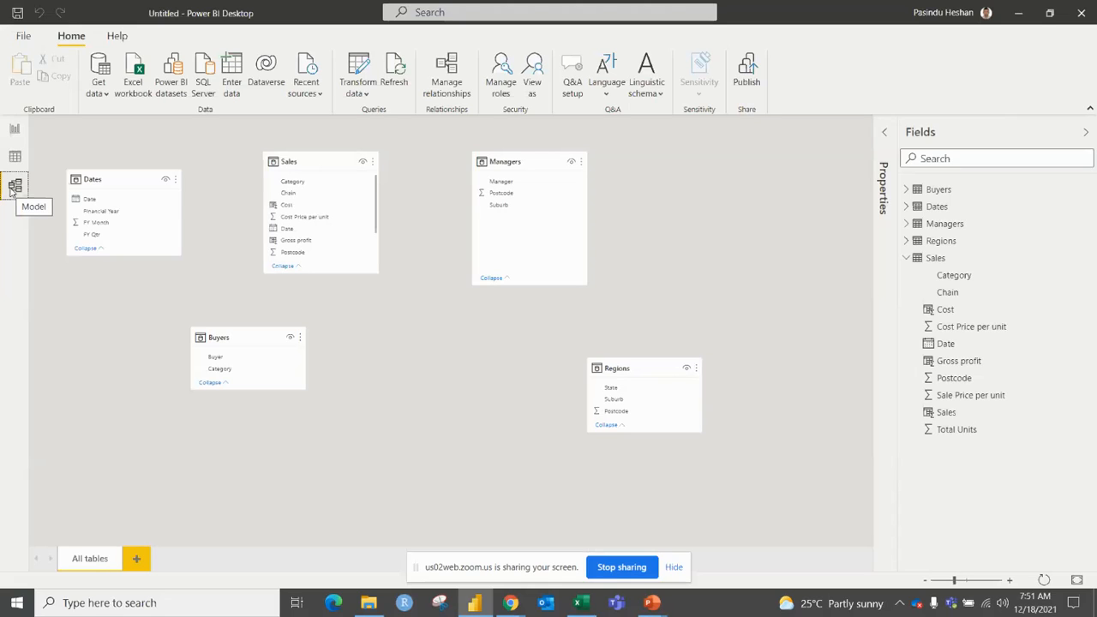
{"action": "left_click", "coordinate": [224, 372]}
{"action": "left_click_drag", "start_coordinate": [223, 372], "coordinate": [317, 182]}
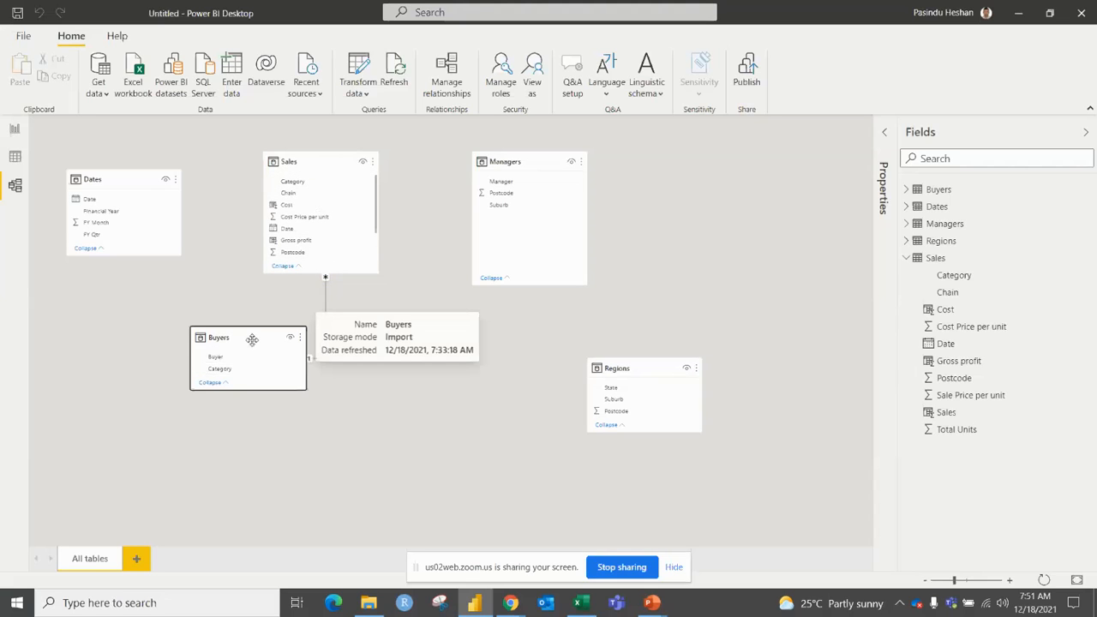
{"action": "left_click_drag", "start_coordinate": [252, 339], "coordinate": [235, 342]}
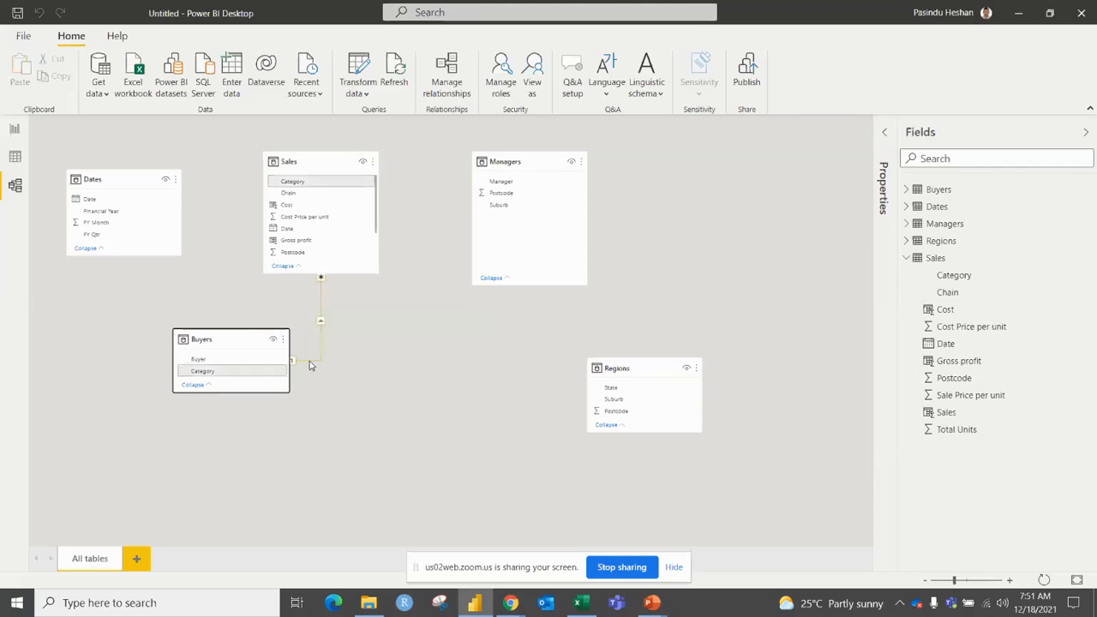
Step: Compare the Date columns of the Dates and Sales tables against the relationship types on the PowerPoint slide, and return to Power BI
{"action": "left_click", "coordinate": [14, 156]}
{"action": "left_click", "coordinate": [994, 199]}
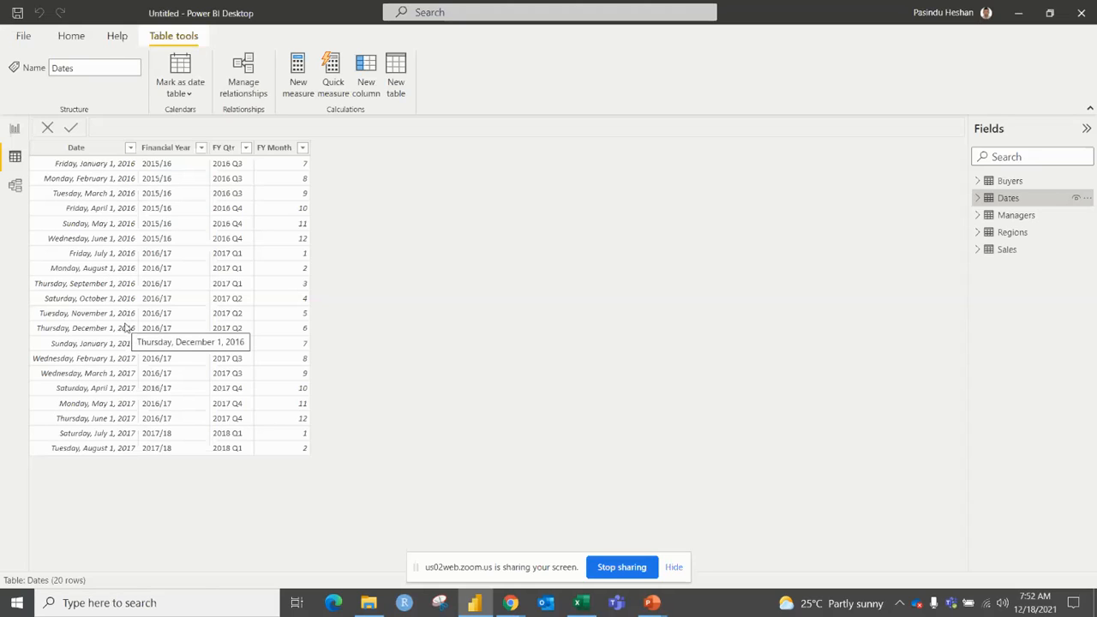
{"action": "left_click", "coordinate": [1005, 251]}
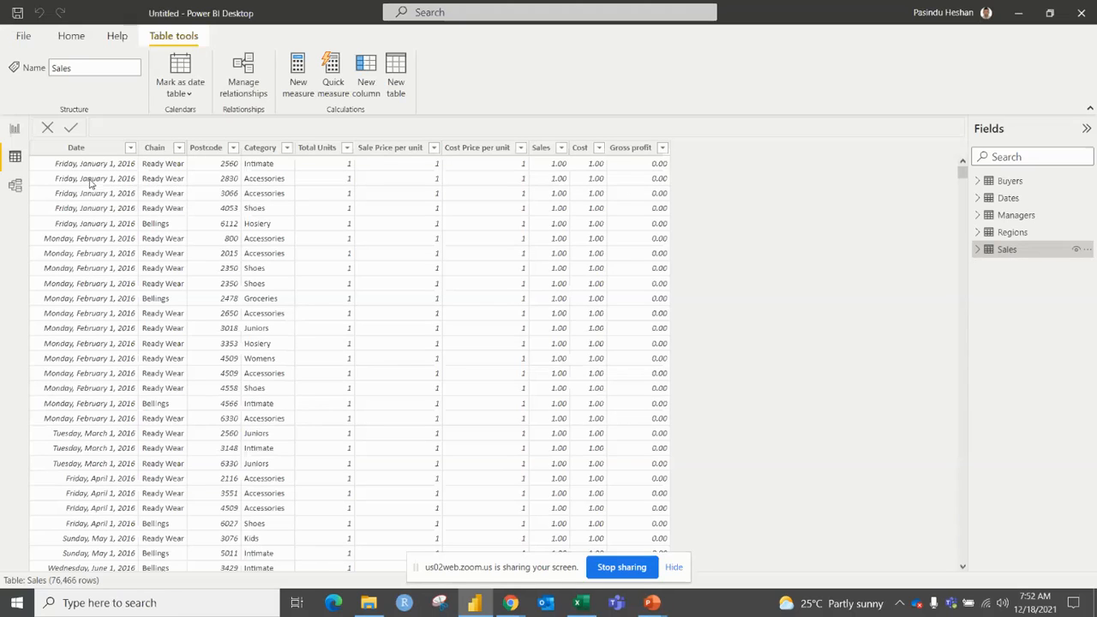
{"action": "key", "text": "alt+Tab"}
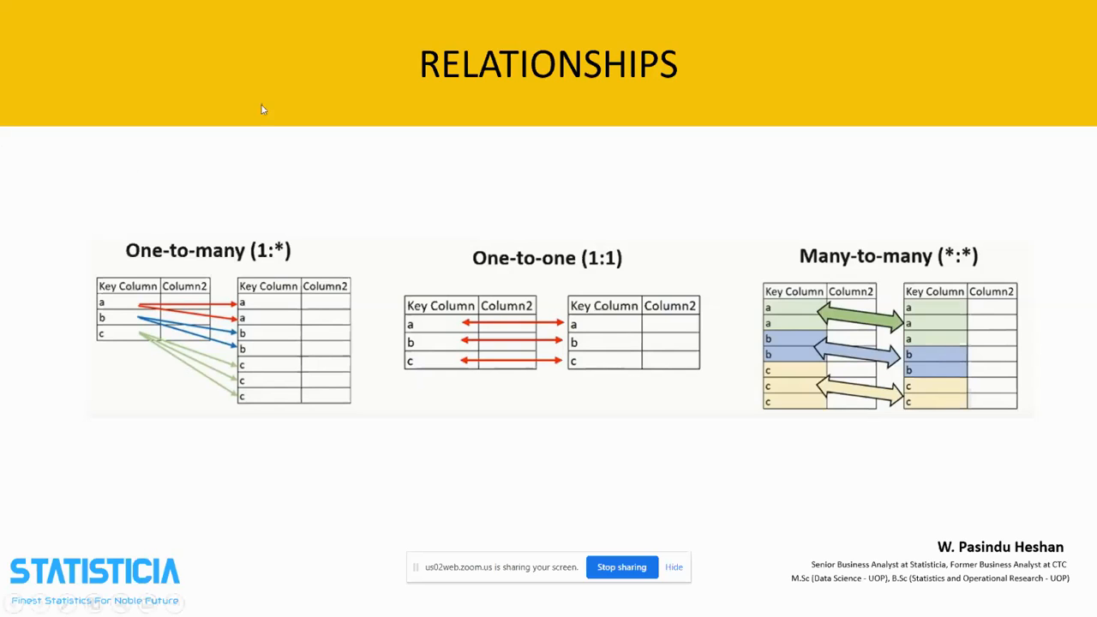
{"action": "key", "text": "alt+Tab"}
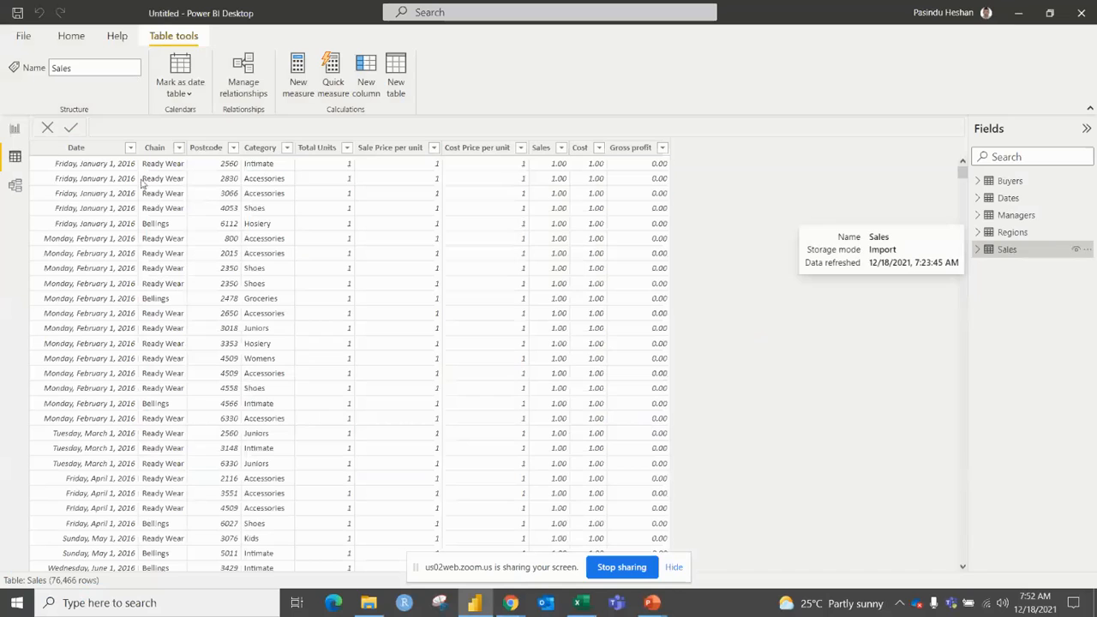
Step: Relate the Date column of Dates to the Date column of Sales in the model diagram
{"action": "left_click", "coordinate": [15, 186]}
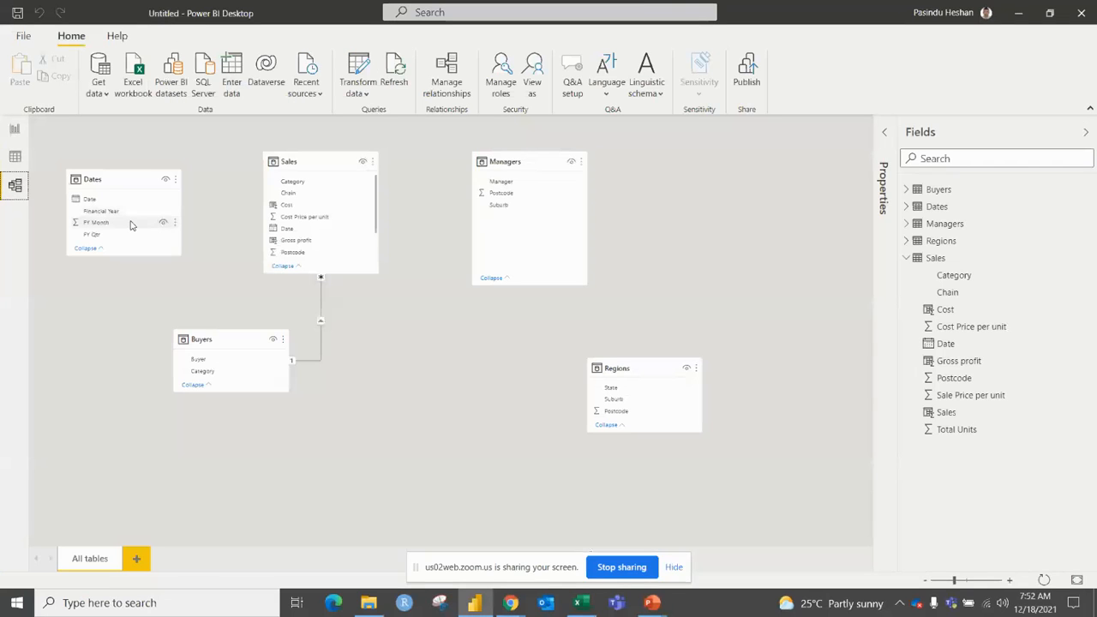
{"action": "left_click", "coordinate": [111, 203]}
{"action": "left_click_drag", "start_coordinate": [112, 204], "coordinate": [291, 233]}
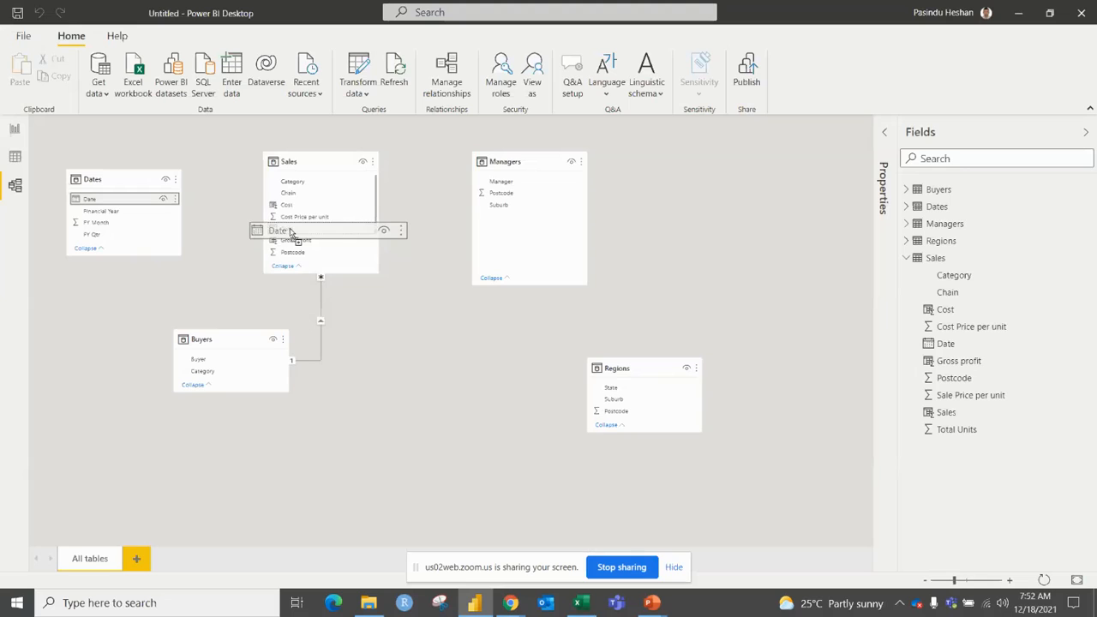
{"action": "left_click_drag", "start_coordinate": [292, 233], "coordinate": [291, 233]}
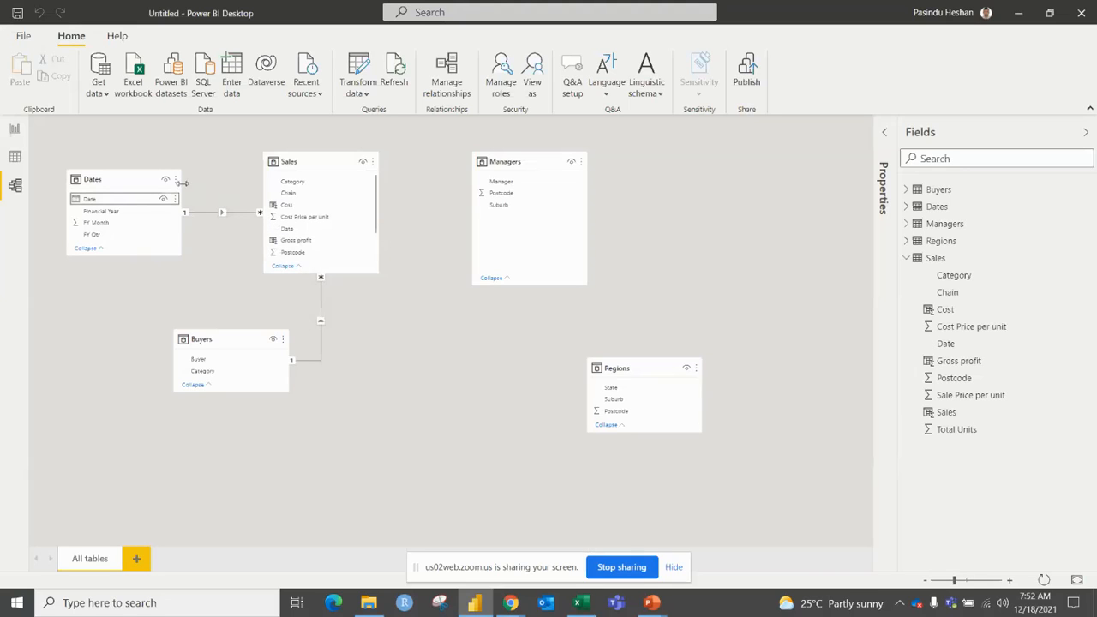
Step: Delete the relationship between the Dates and Sales tables
{"action": "right_click", "coordinate": [228, 214]}
{"action": "left_click", "coordinate": [233, 219]}
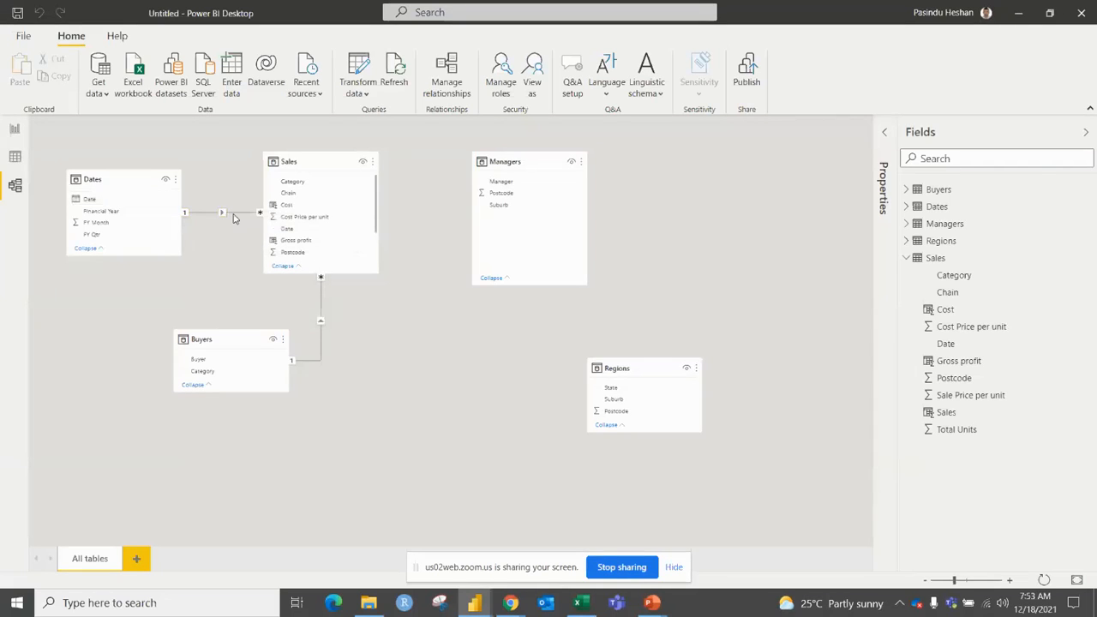
{"action": "left_click", "coordinate": [617, 330]}
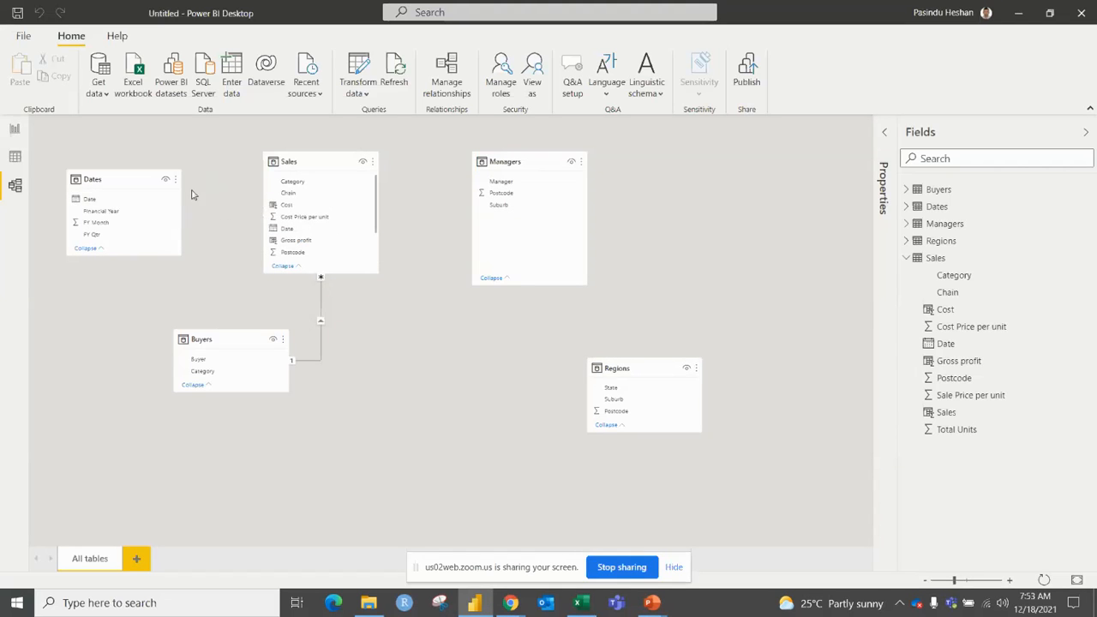
Step: Set up a new relationship between the Date column of Dates and the Date column of Sales
{"action": "left_click", "coordinate": [448, 75]}
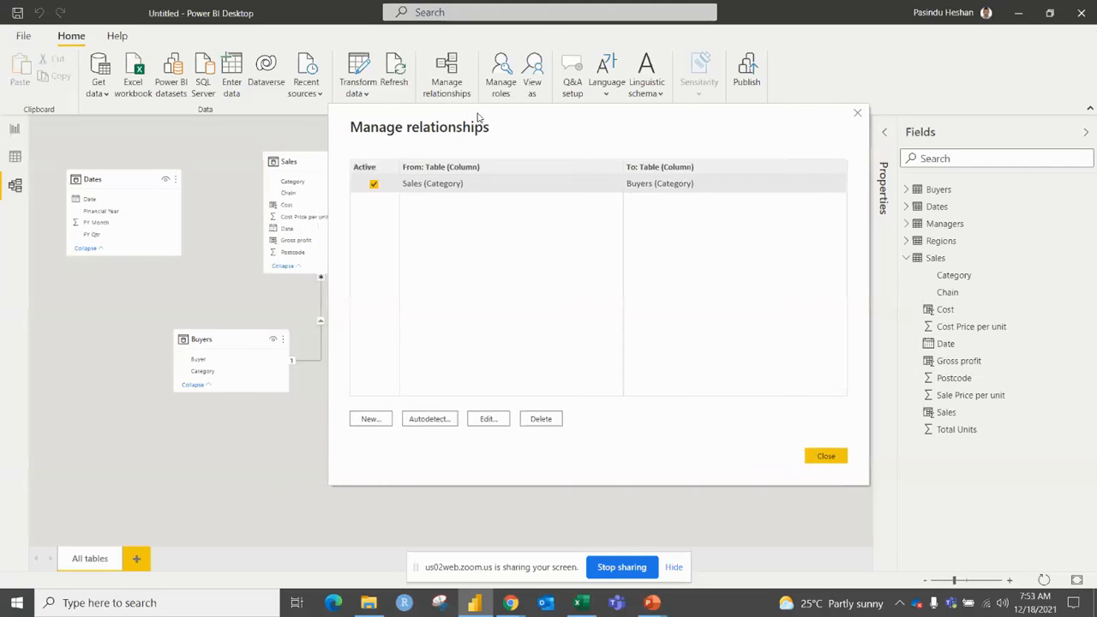
{"action": "left_click", "coordinate": [369, 419]}
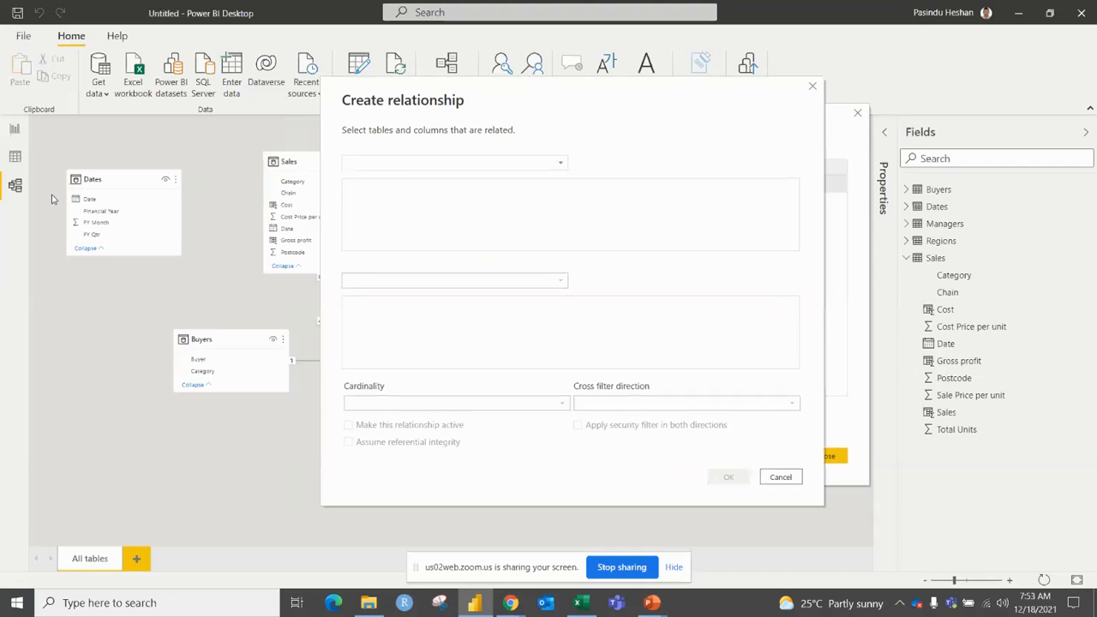
{"action": "left_click", "coordinate": [431, 166]}
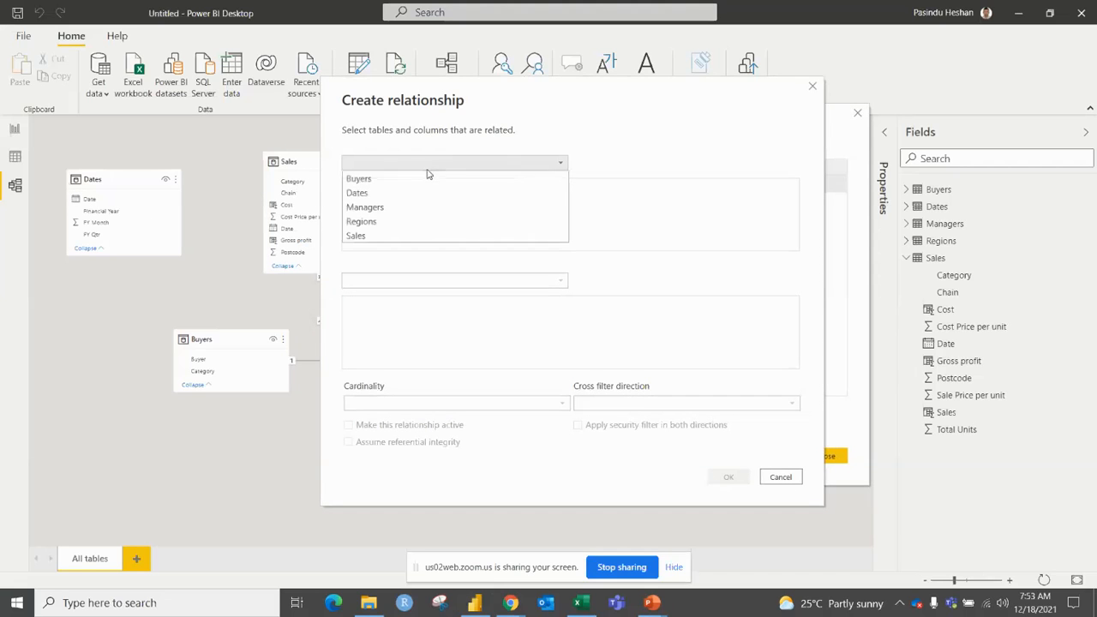
{"action": "left_click", "coordinate": [376, 194]}
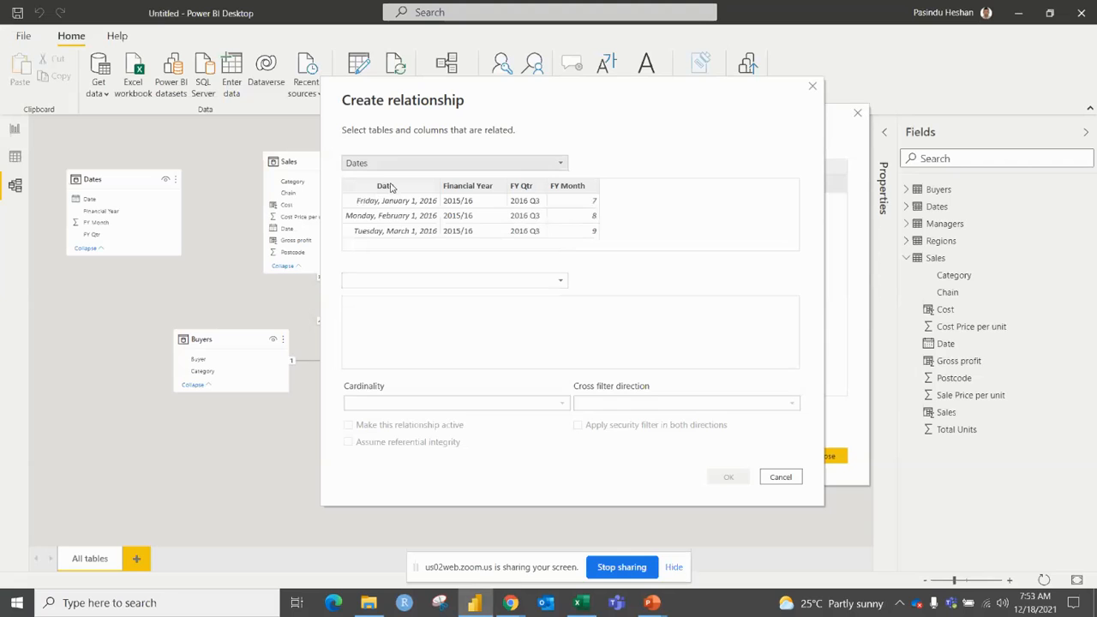
{"action": "left_click", "coordinate": [389, 188]}
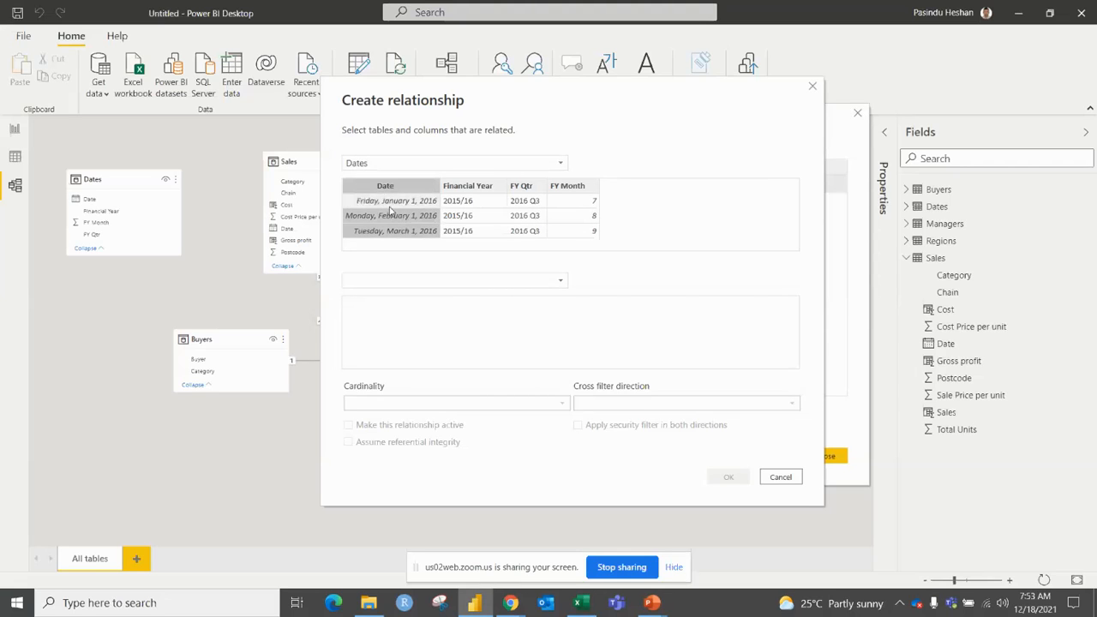
{"action": "left_click_drag", "start_coordinate": [428, 95], "coordinate": [499, 84]}
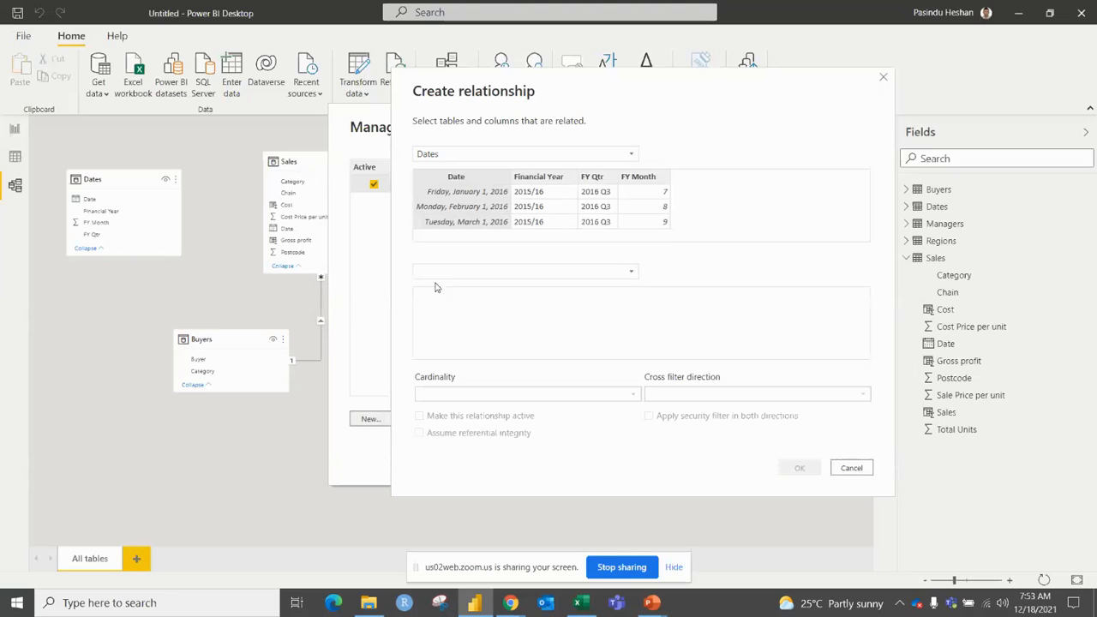
{"action": "left_click", "coordinate": [461, 272]}
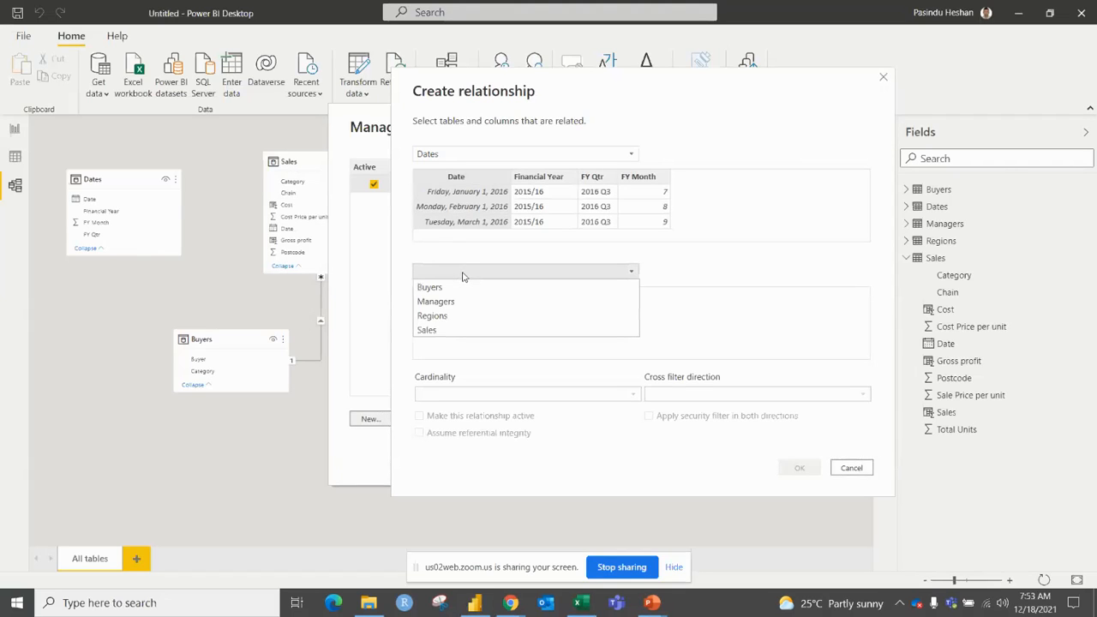
{"action": "left_click", "coordinate": [445, 331]}
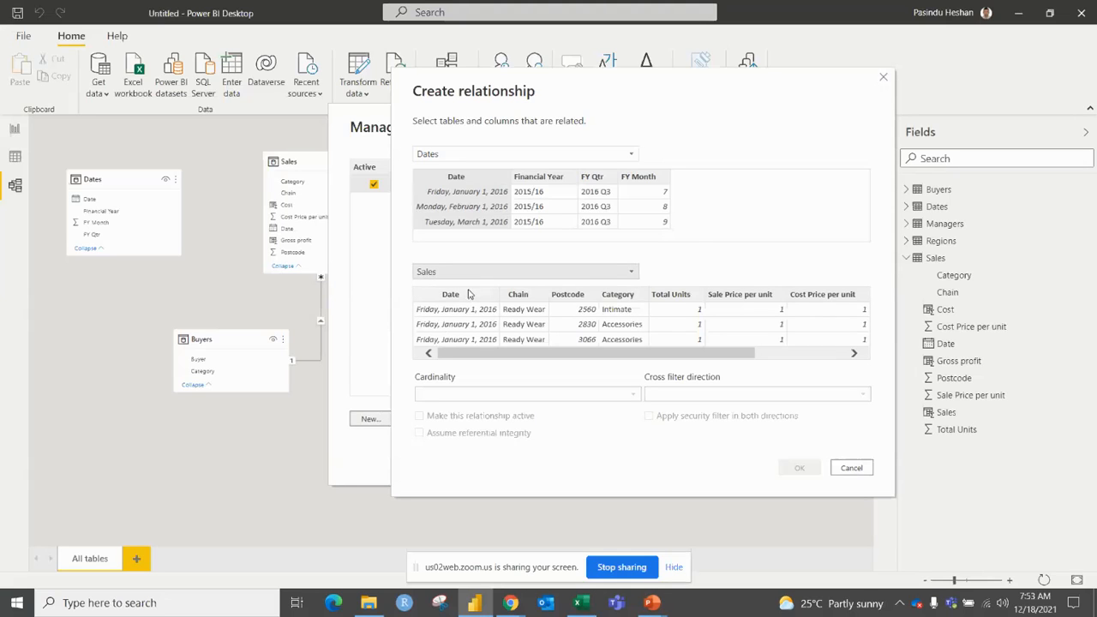
{"action": "left_click", "coordinate": [469, 303]}
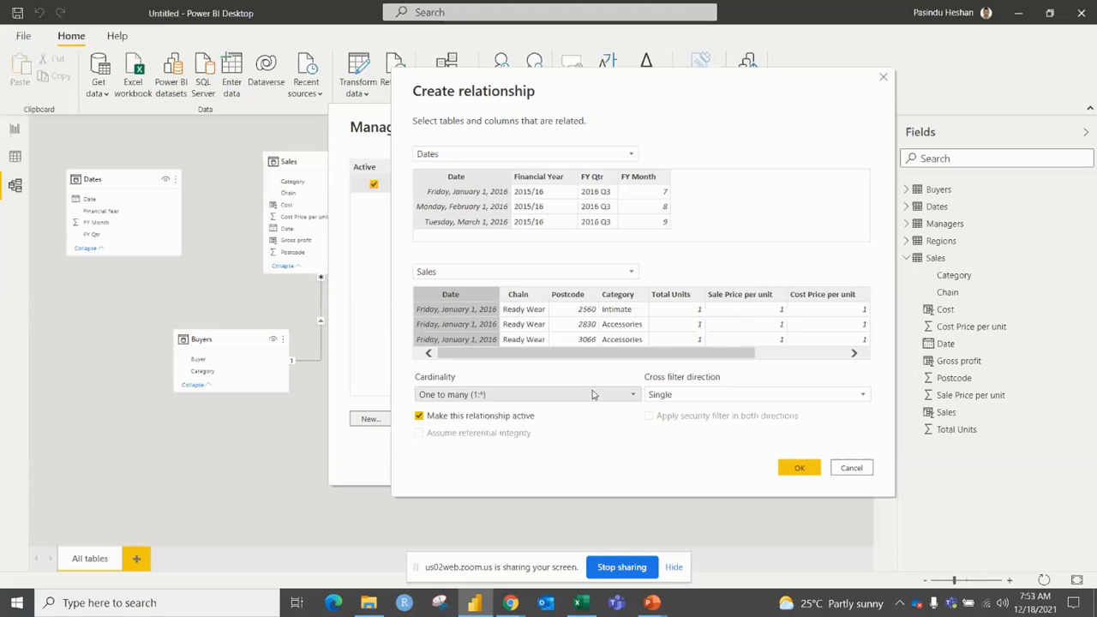
Step: Set the Dates–Sales relationship's cross filter direction to Both, create it, and return to the model diagram
{"action": "left_click", "coordinate": [672, 396]}
{"action": "left_click", "coordinate": [667, 424]}
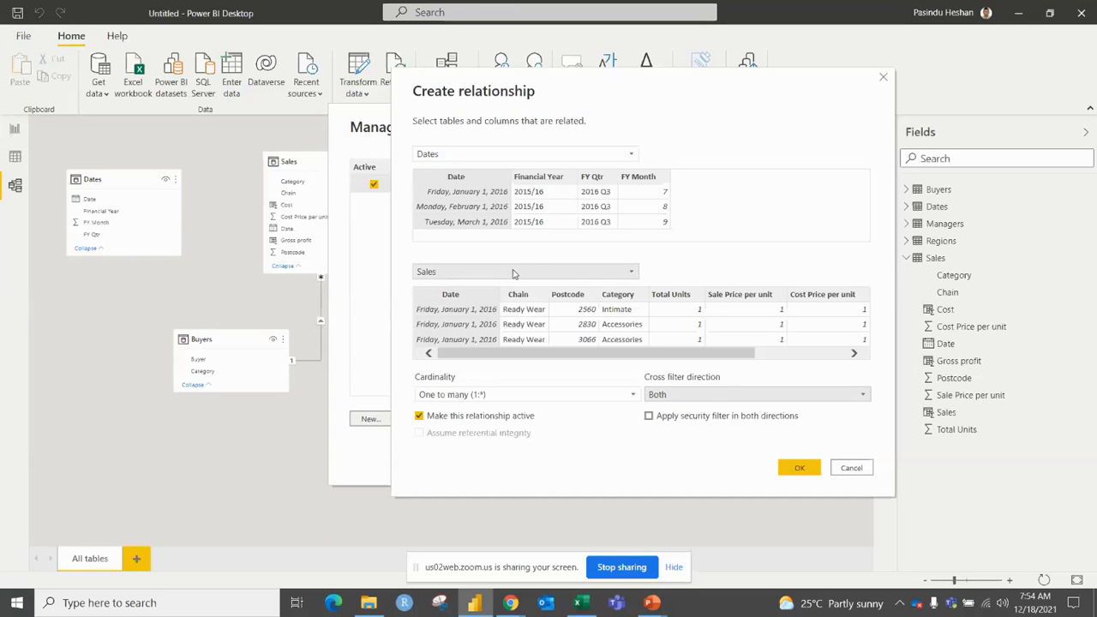
{"action": "left_click", "coordinate": [797, 477]}
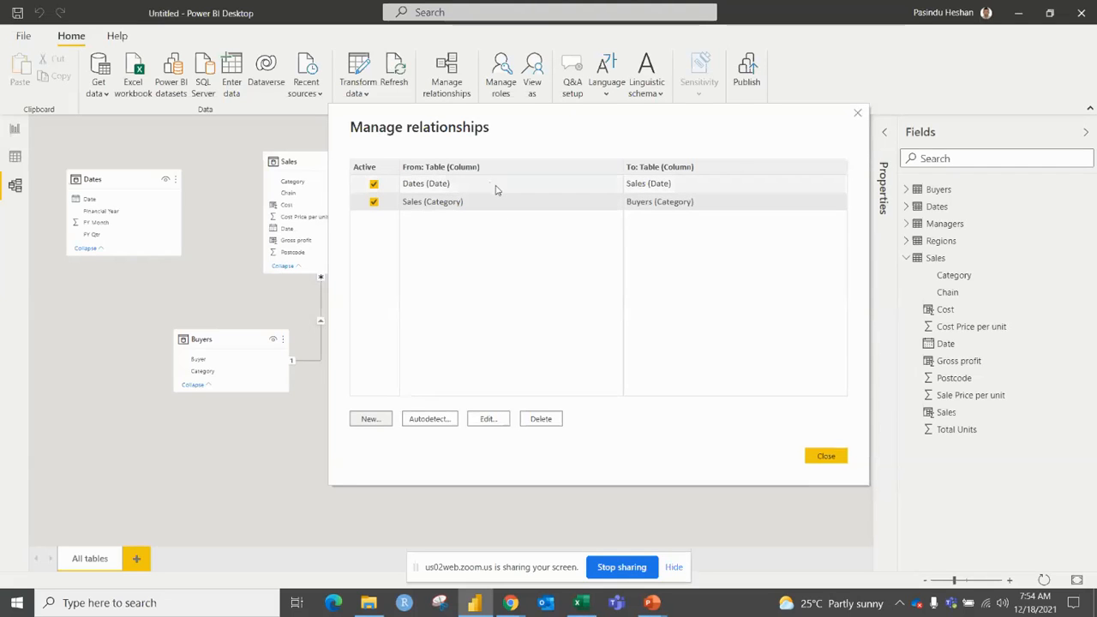
{"action": "left_click", "coordinate": [839, 460]}
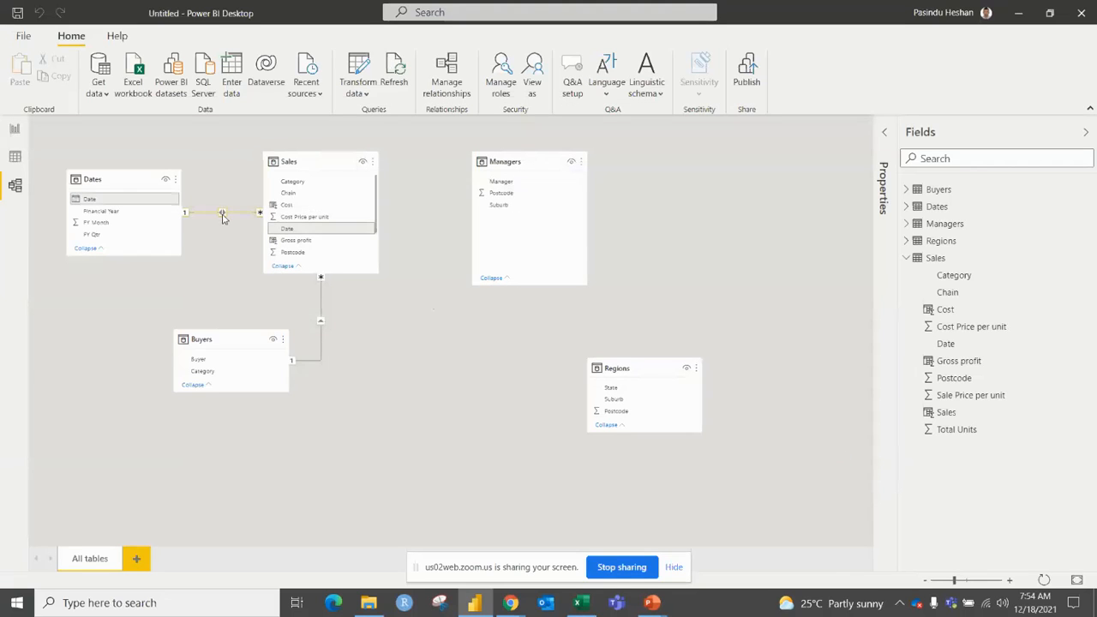
Step: Examine the data in the Managers and Regions tables for columns they have in common
{"action": "left_click", "coordinate": [24, 156]}
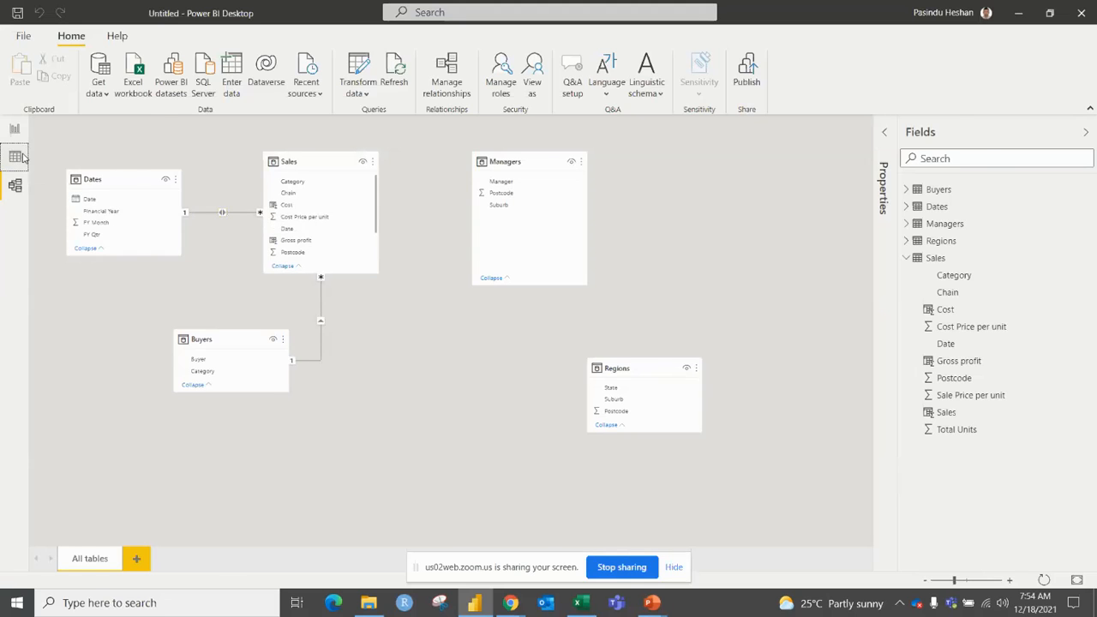
{"action": "left_click", "coordinate": [1013, 216]}
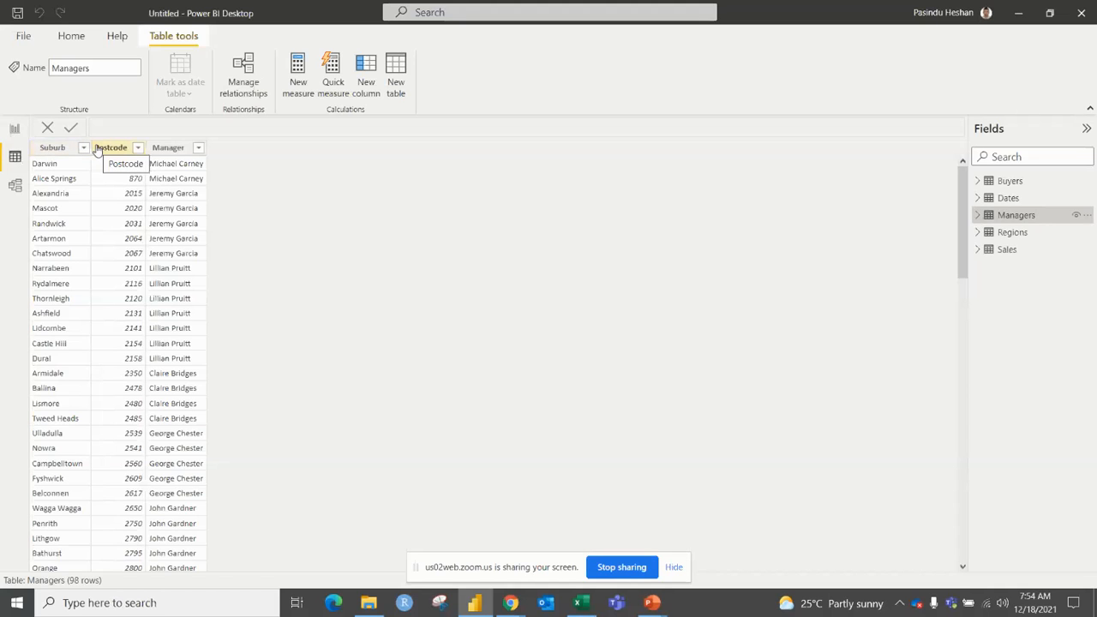
{"action": "scroll", "coordinate": [92, 184], "scroll_direction": "down", "scroll_amount": 18}
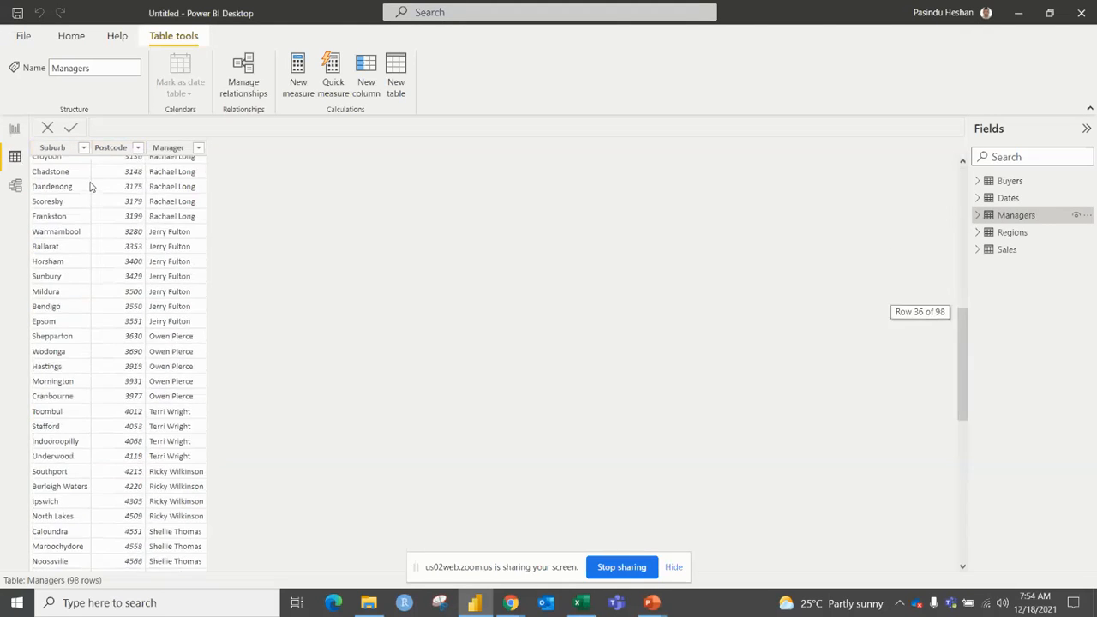
{"action": "scroll", "coordinate": [92, 187], "scroll_direction": "down", "scroll_amount": 4}
{"action": "scroll", "coordinate": [92, 187], "scroll_direction": "up", "scroll_amount": 20}
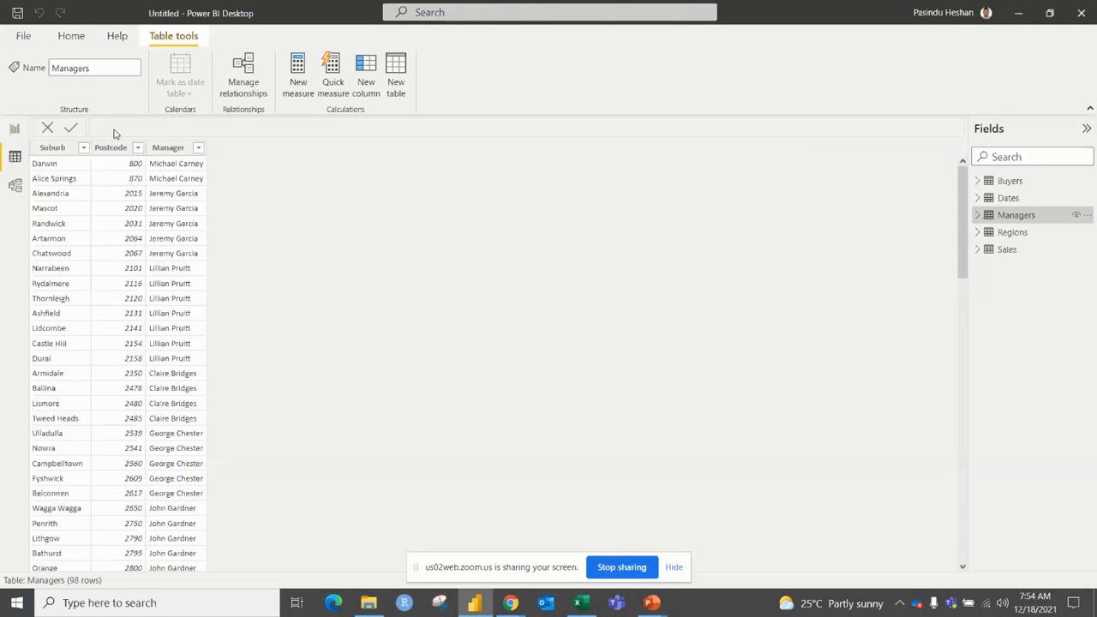
{"action": "left_click", "coordinate": [1012, 232]}
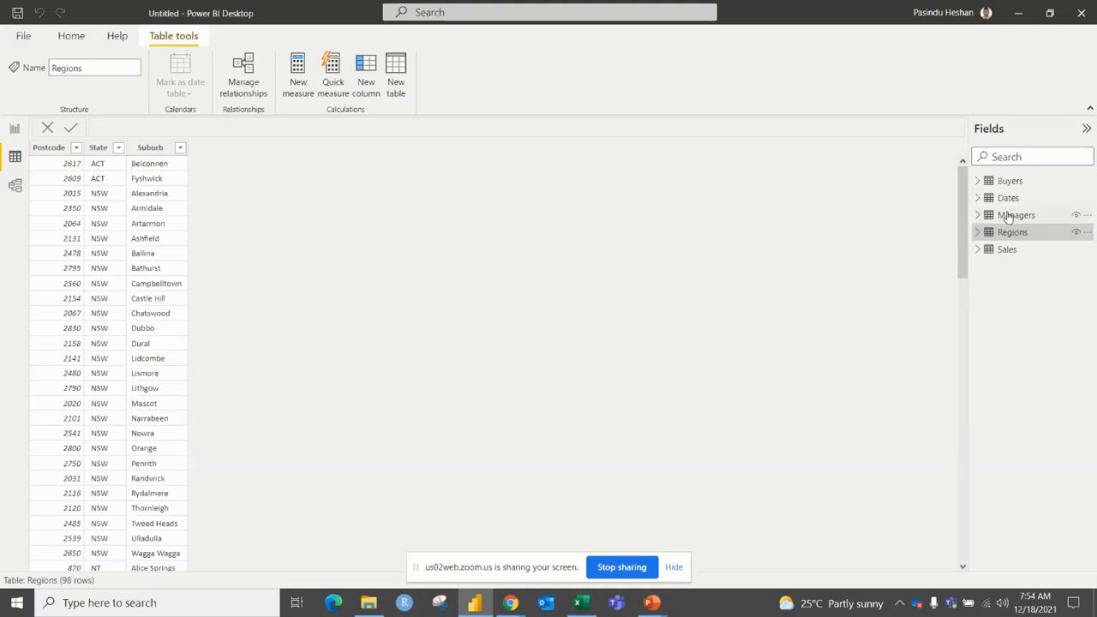
Step: Create a relationship between the Suburb column of Managers and the Suburb column of Regions through the relationship manager
{"action": "left_click", "coordinate": [15, 186]}
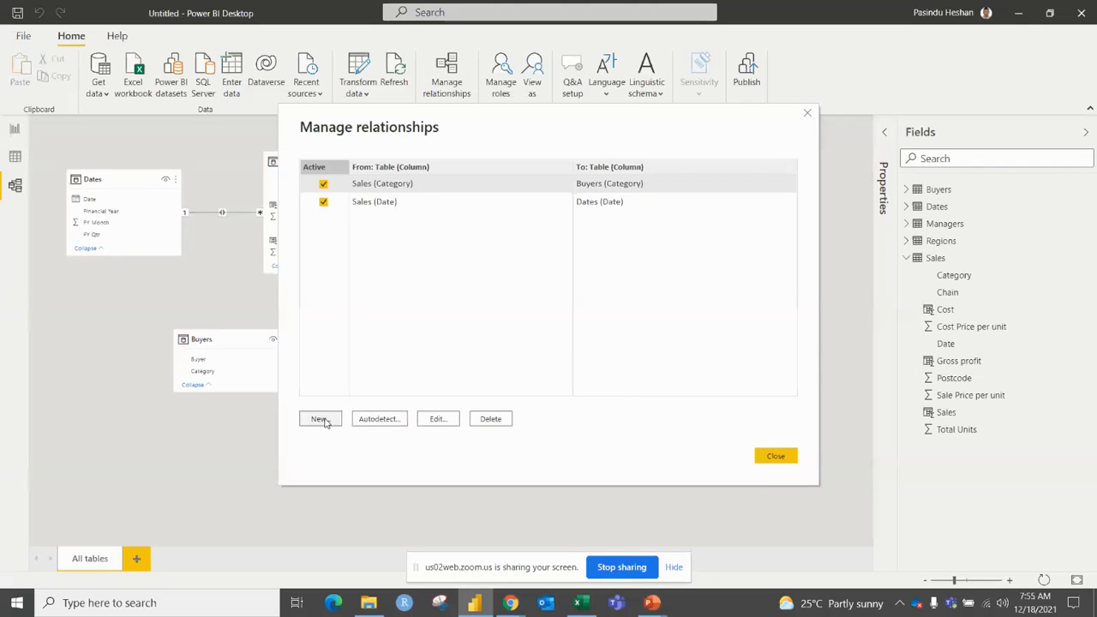
{"action": "left_click", "coordinate": [323, 420]}
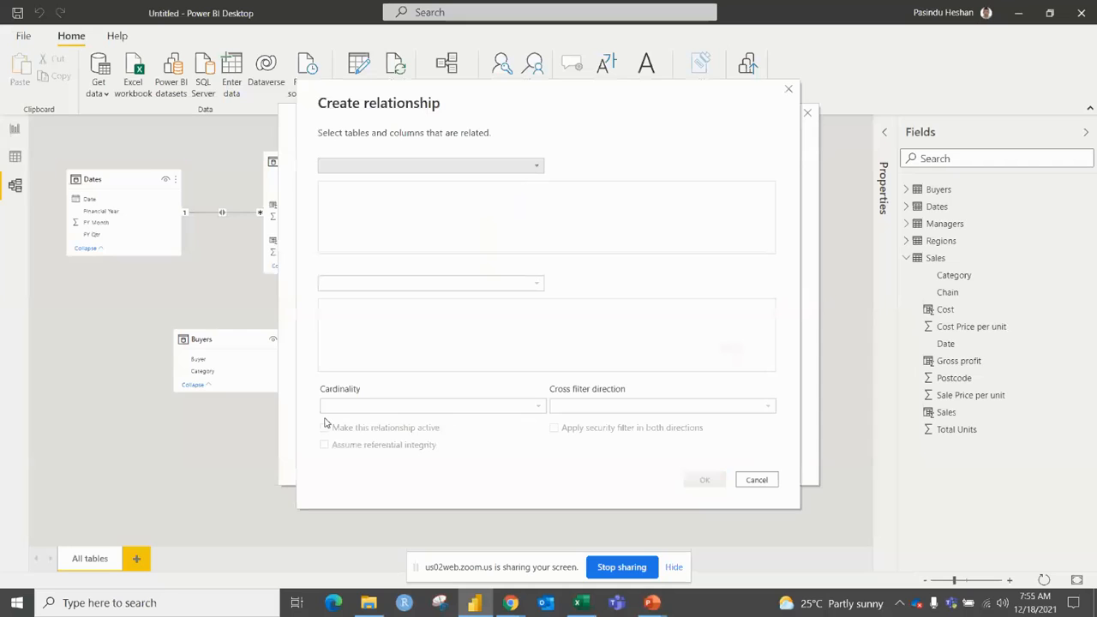
{"action": "left_click", "coordinate": [356, 165]}
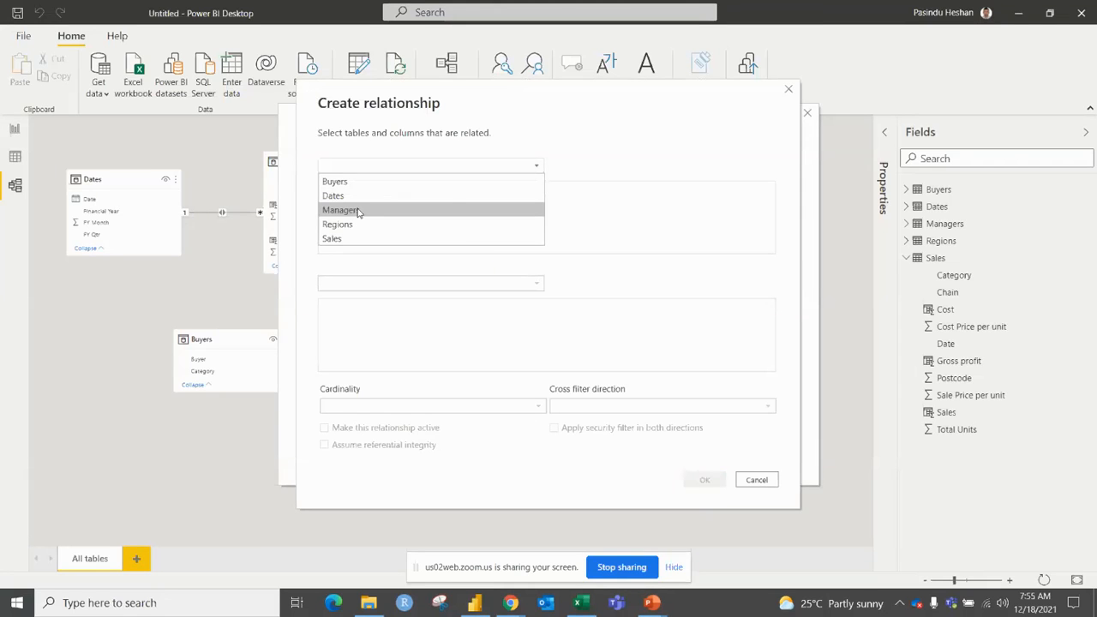
{"action": "left_click", "coordinate": [359, 210]}
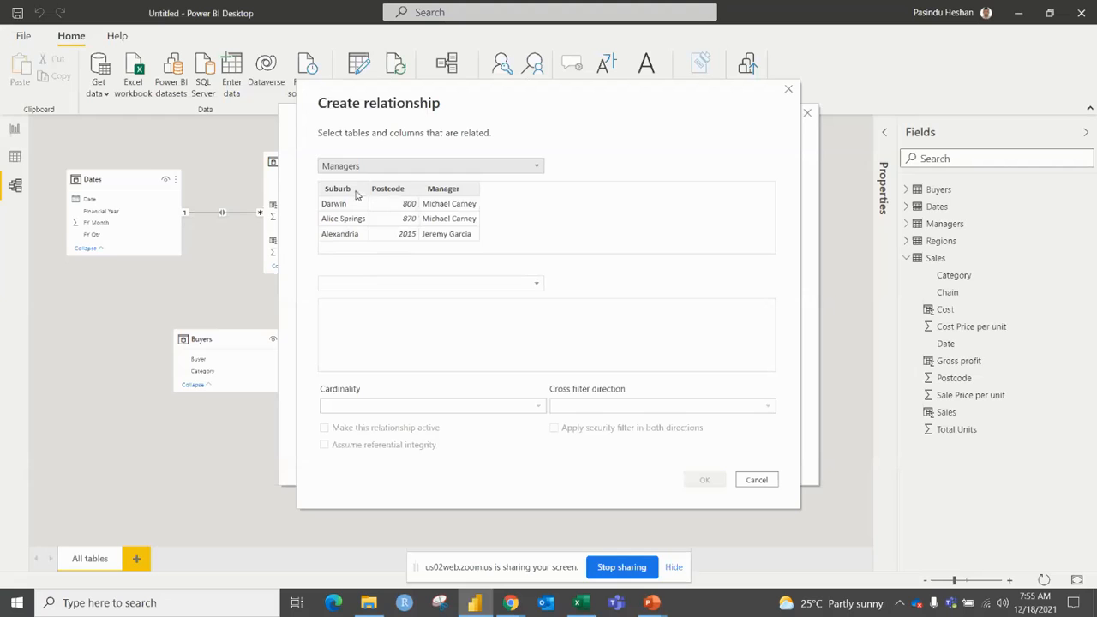
{"action": "left_click", "coordinate": [356, 195]}
{"action": "left_click", "coordinate": [364, 284]}
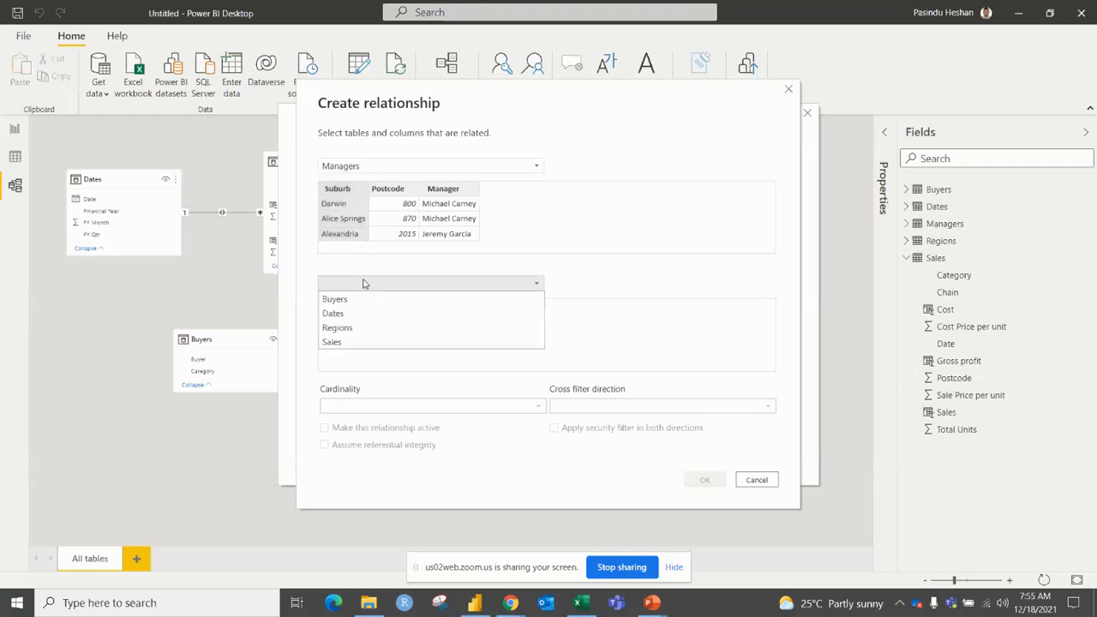
{"action": "left_click", "coordinate": [352, 328]}
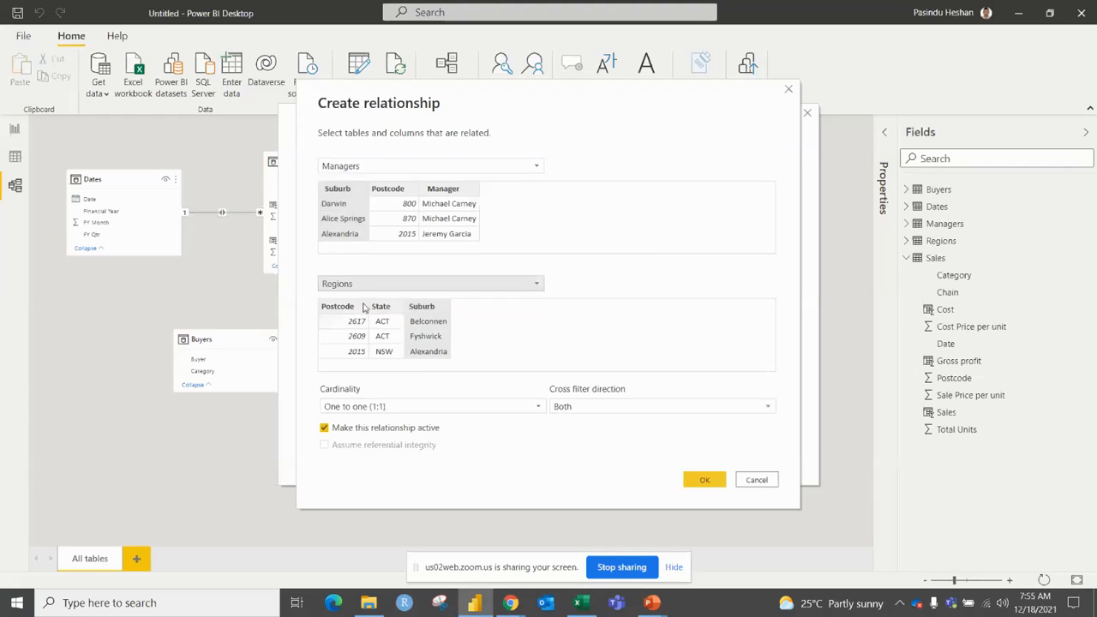
{"action": "left_click", "coordinate": [445, 313]}
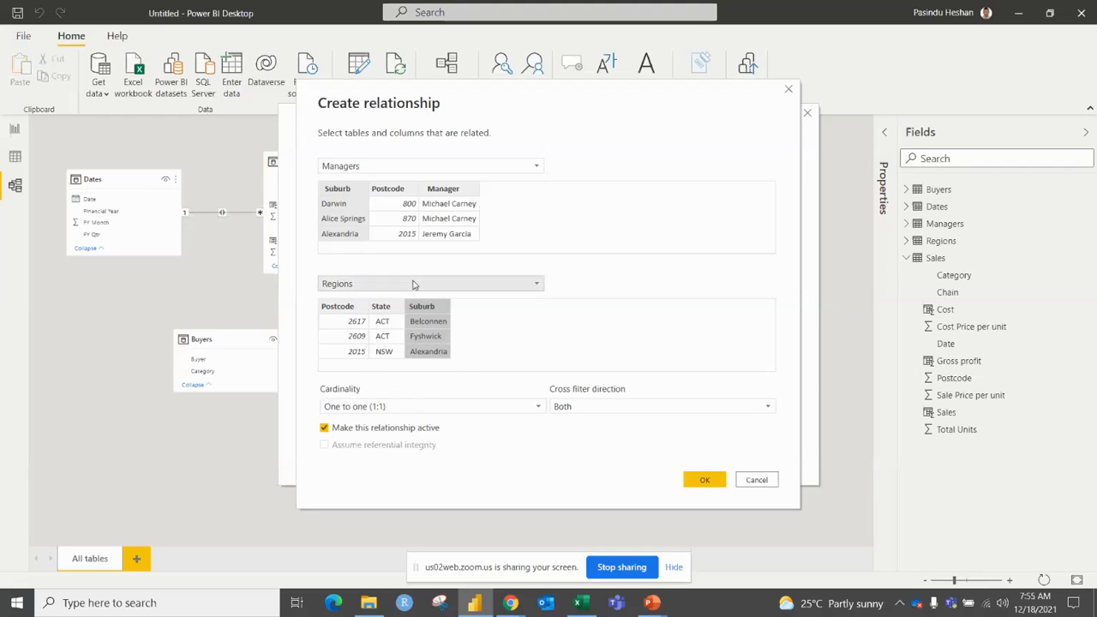
{"action": "key", "text": "Return"}
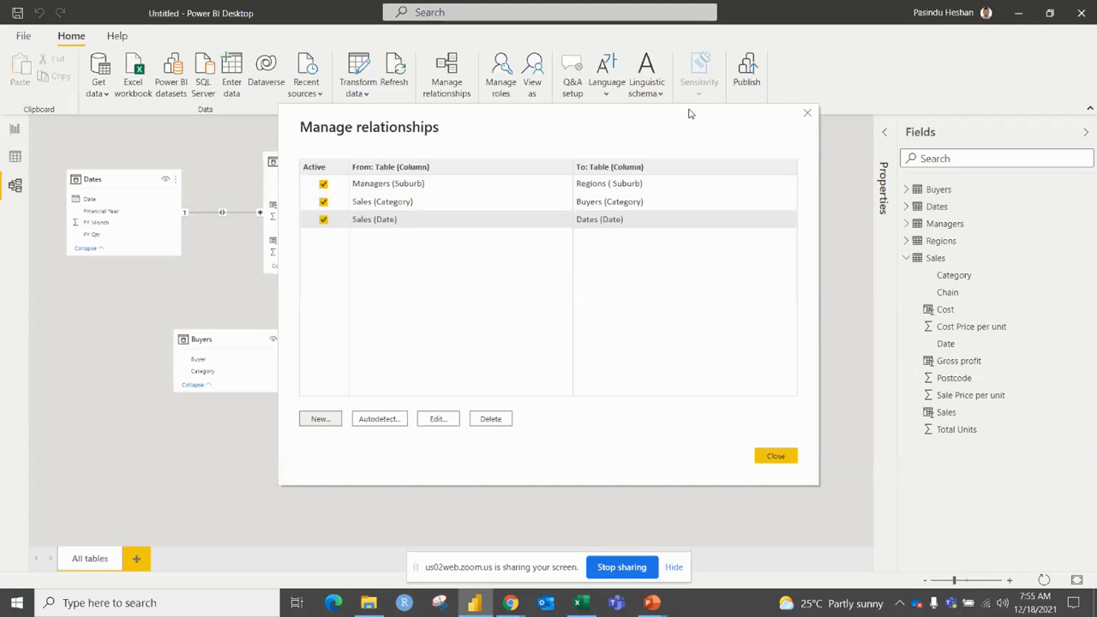
Step: Set up a new relationship between the Postcode column of Managers and the Postcode column of Sales
{"action": "left_click_drag", "start_coordinate": [683, 120], "coordinate": [661, 134]}
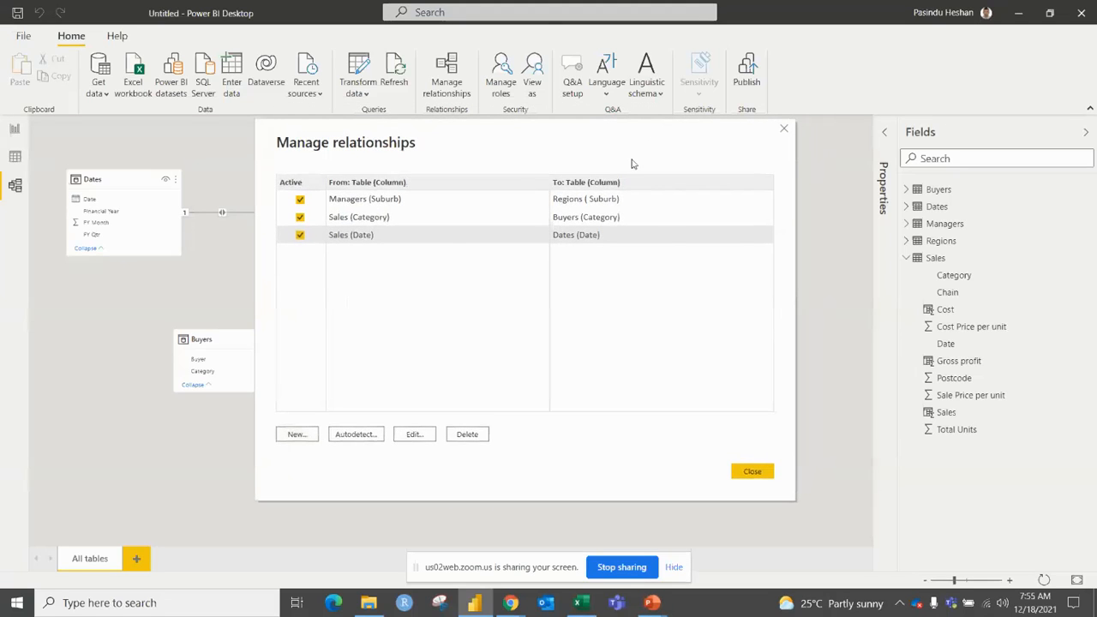
{"action": "left_click", "coordinate": [298, 435]}
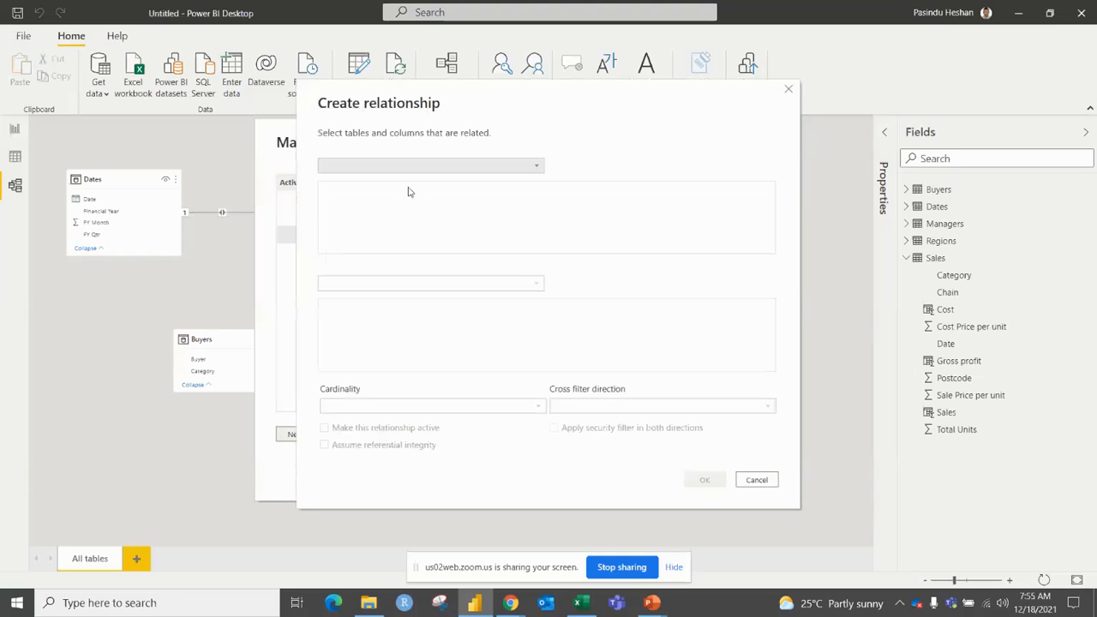
{"action": "left_click", "coordinate": [414, 168]}
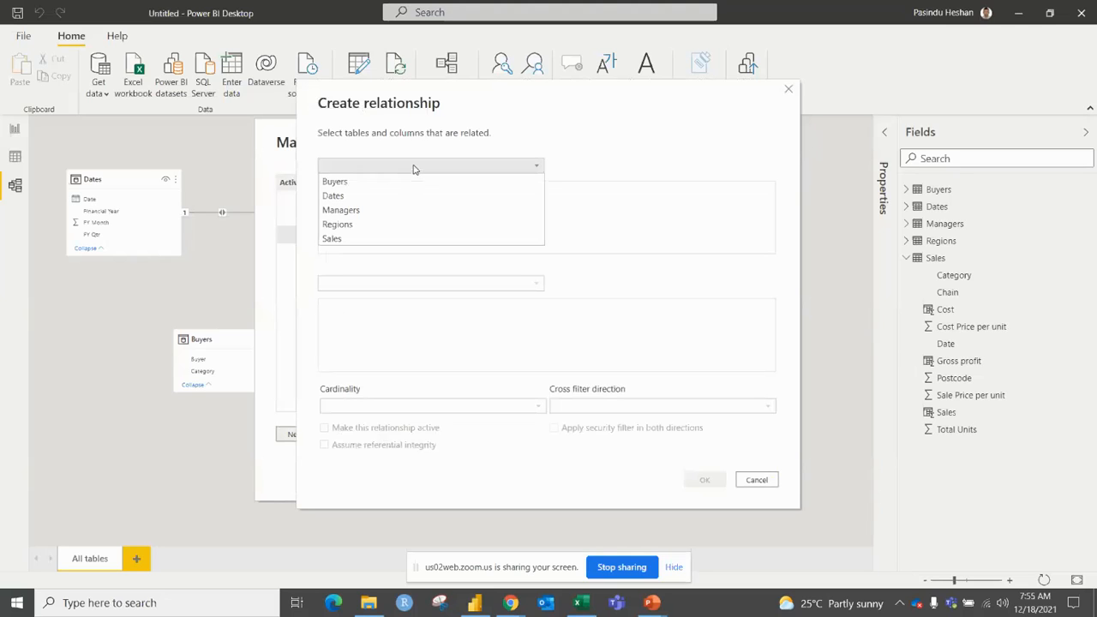
{"action": "left_click", "coordinate": [356, 210]}
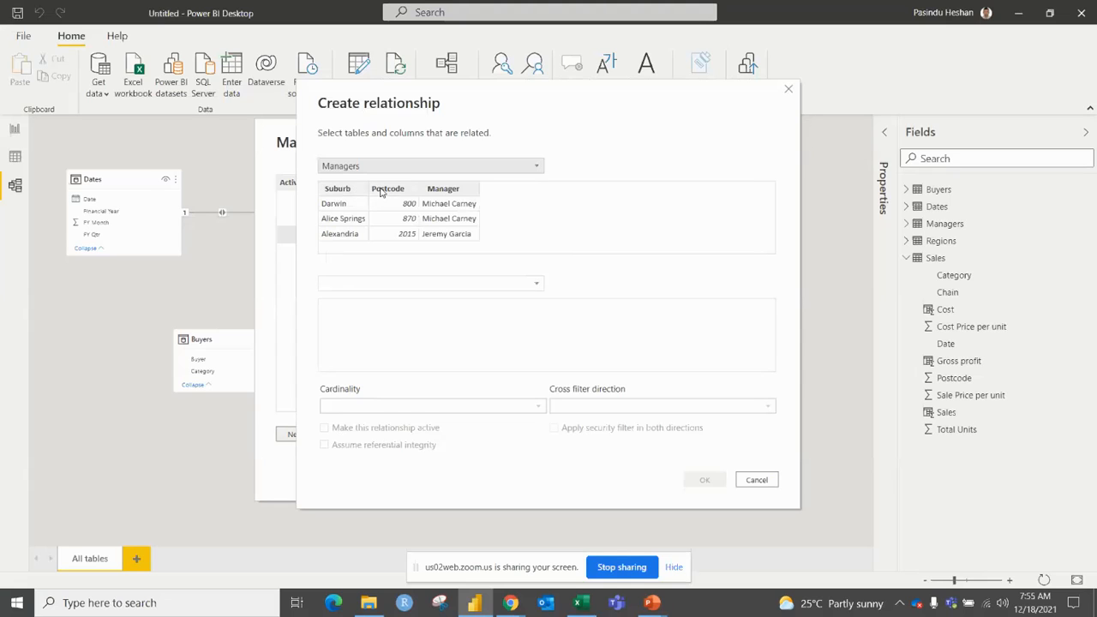
{"action": "left_click", "coordinate": [382, 192]}
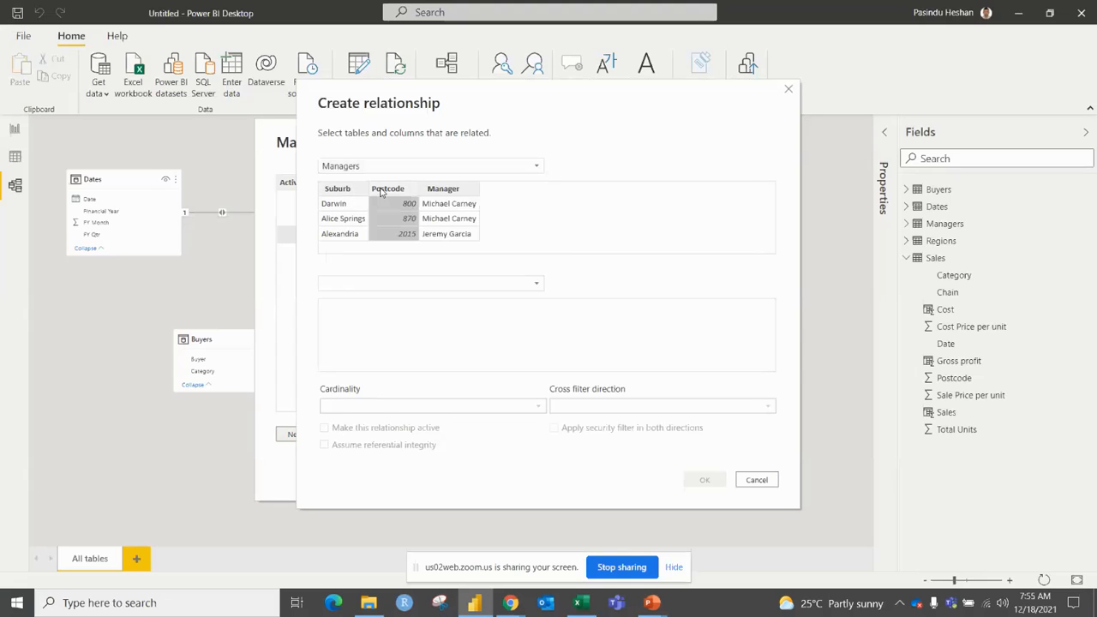
{"action": "left_click", "coordinate": [393, 285]}
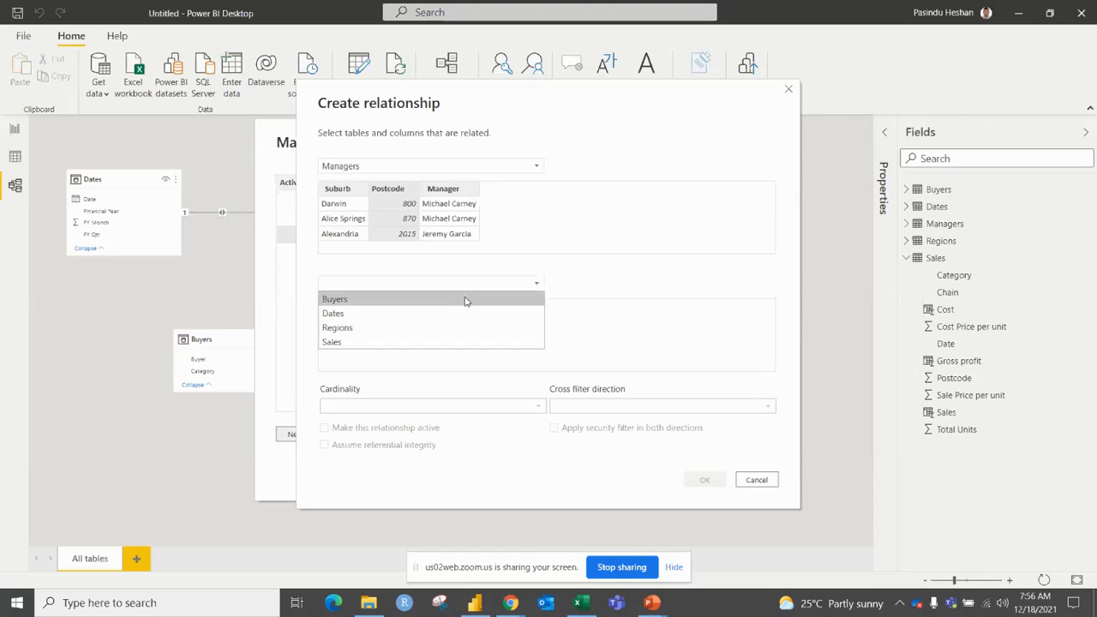
{"action": "left_click", "coordinate": [344, 343]}
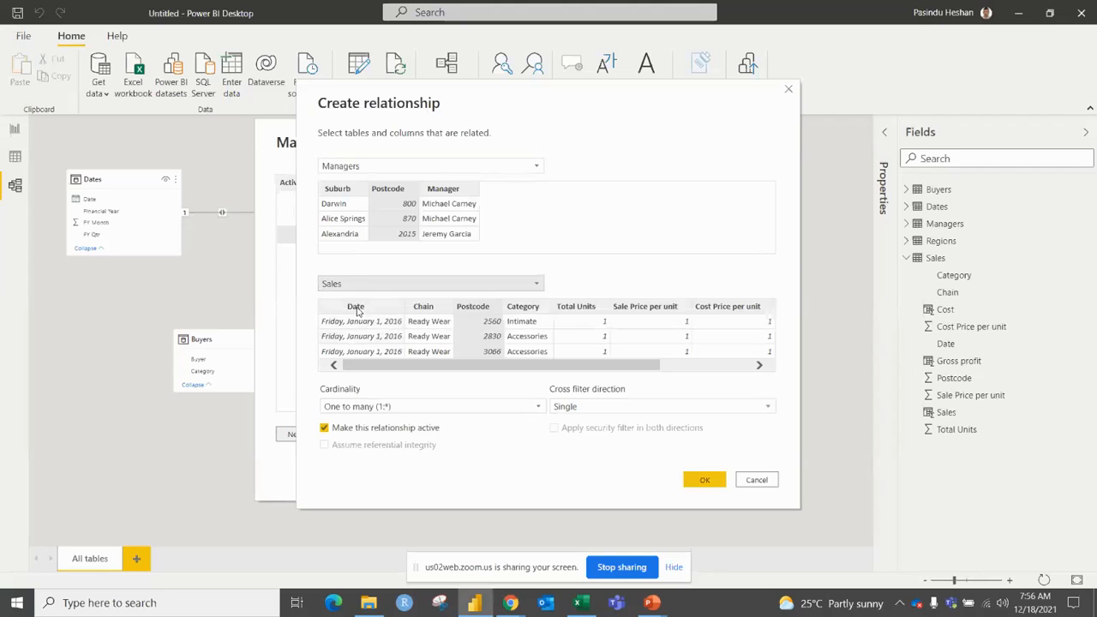
{"action": "left_click", "coordinate": [474, 309]}
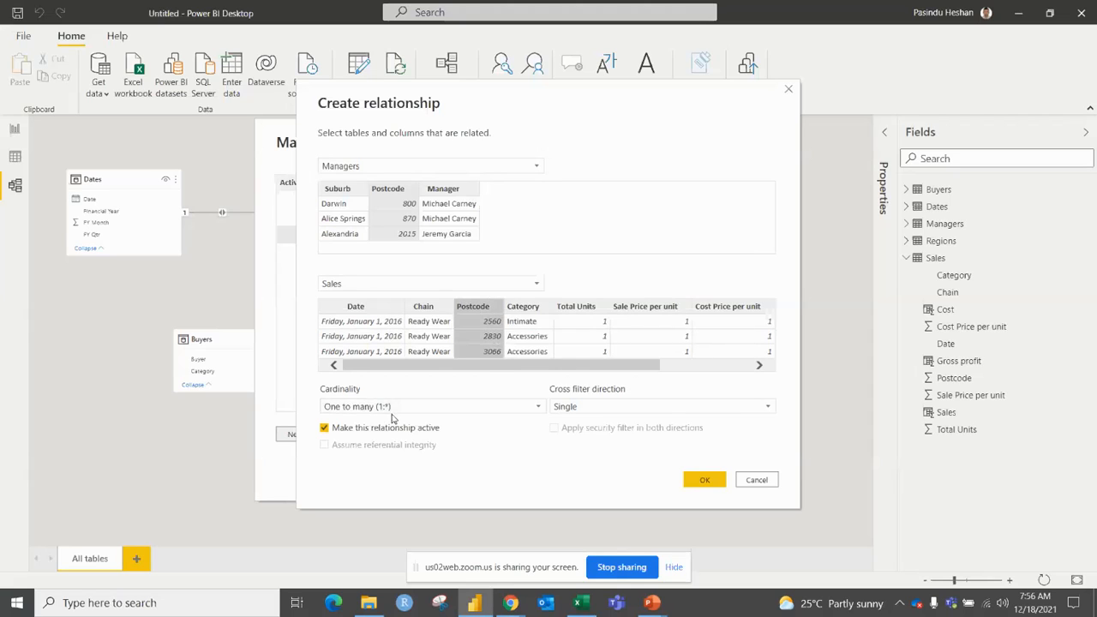
Step: Set the Managers–Sales relationship's cross filter direction to Both, create it, and return to the model diagram
{"action": "left_click", "coordinate": [596, 410]}
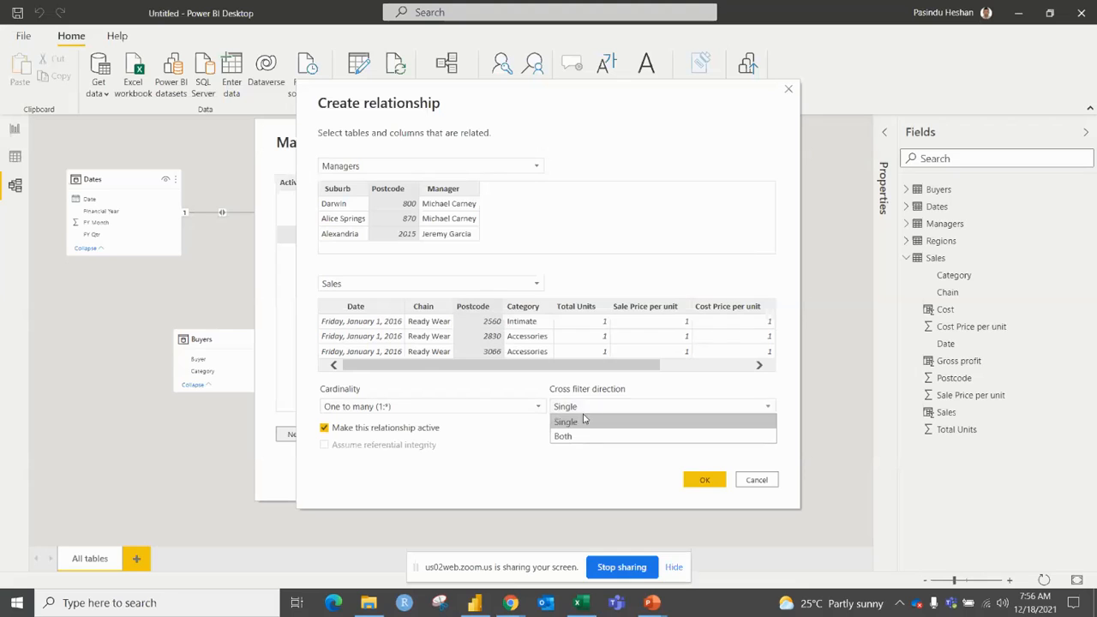
{"action": "left_click", "coordinate": [590, 437]}
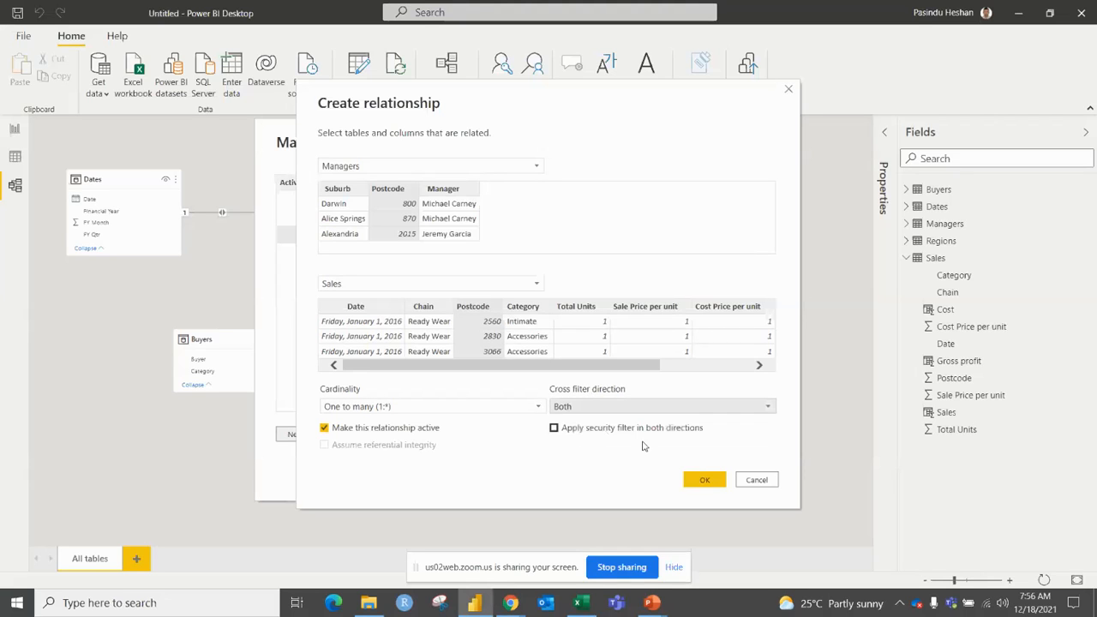
{"action": "left_click", "coordinate": [702, 480]}
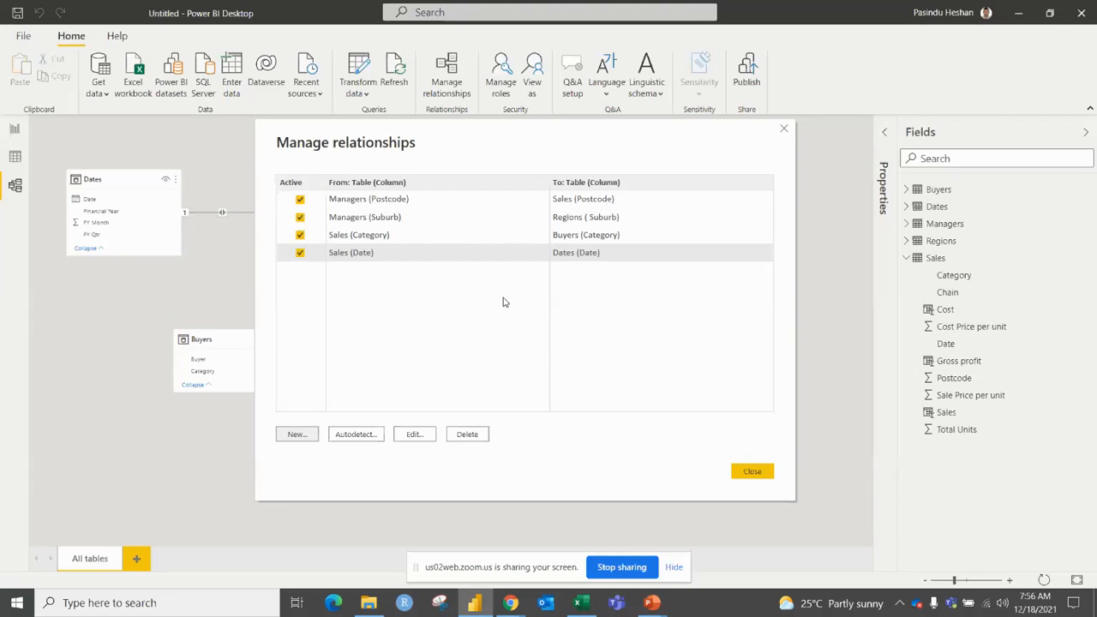
{"action": "left_click", "coordinate": [752, 472]}
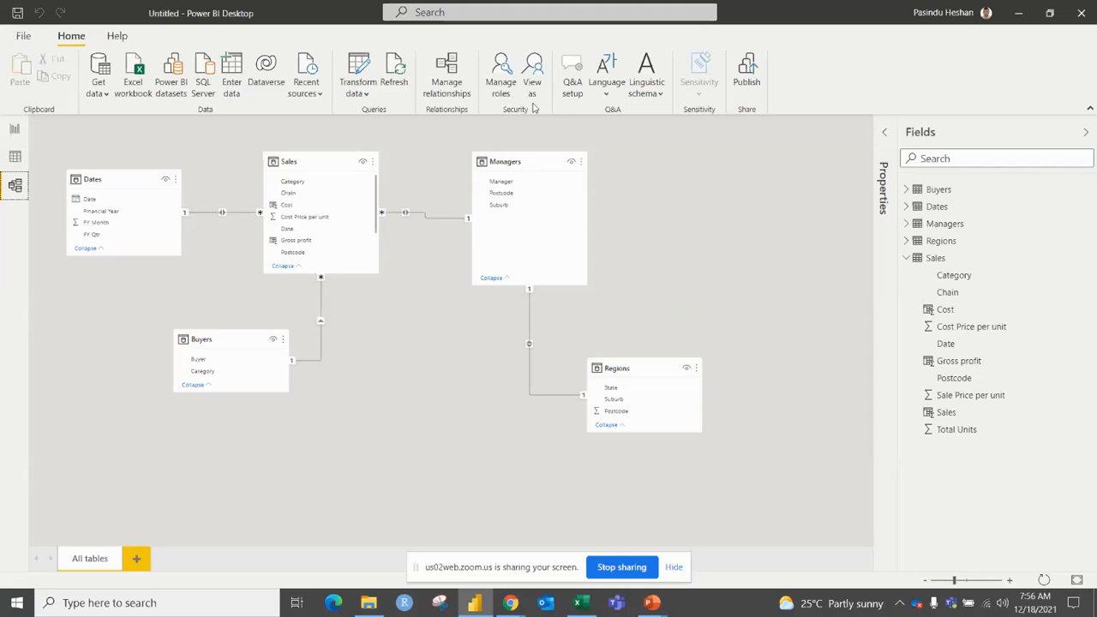
Step: Review the list of relationships in the relationship manager and return to the model diagram
{"action": "left_click", "coordinate": [446, 79]}
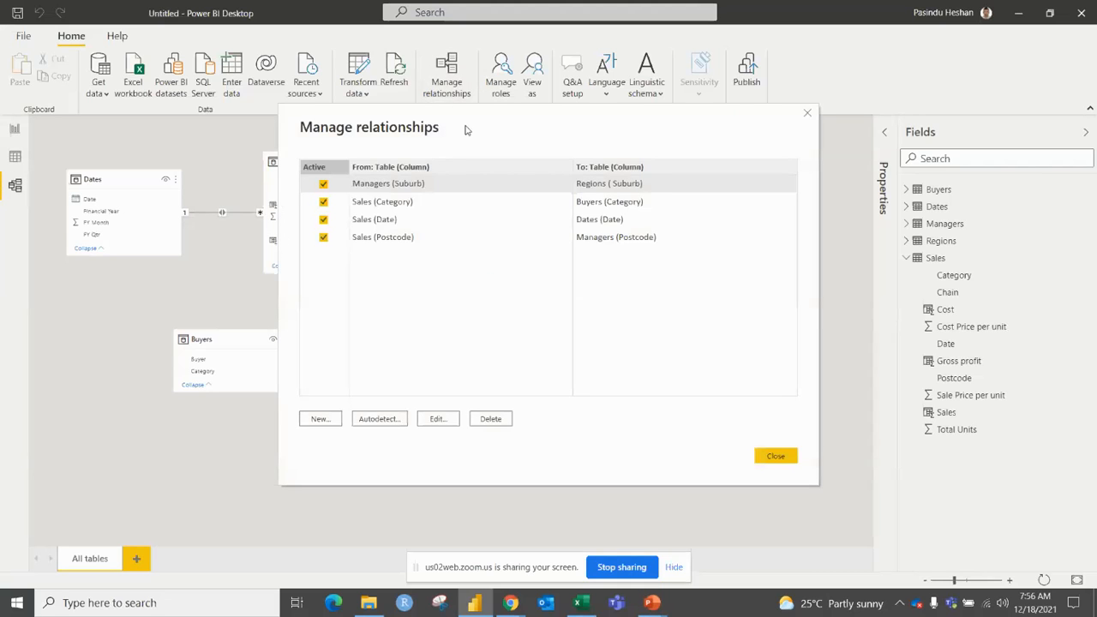
{"action": "left_click_drag", "start_coordinate": [467, 132], "coordinate": [487, 116]}
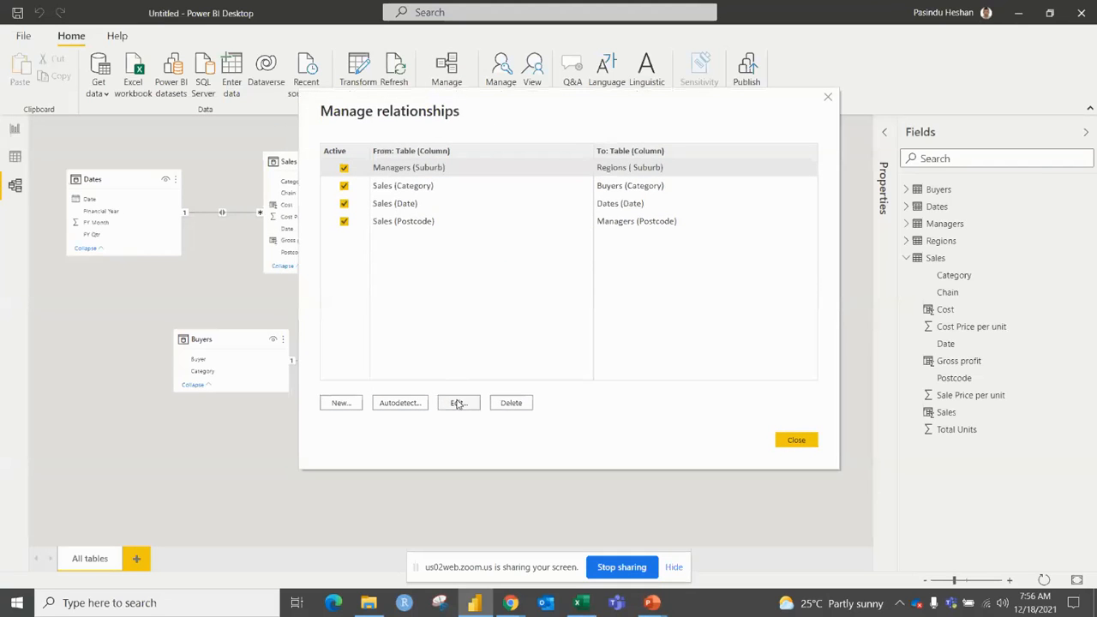
{"action": "left_click", "coordinate": [796, 440]}
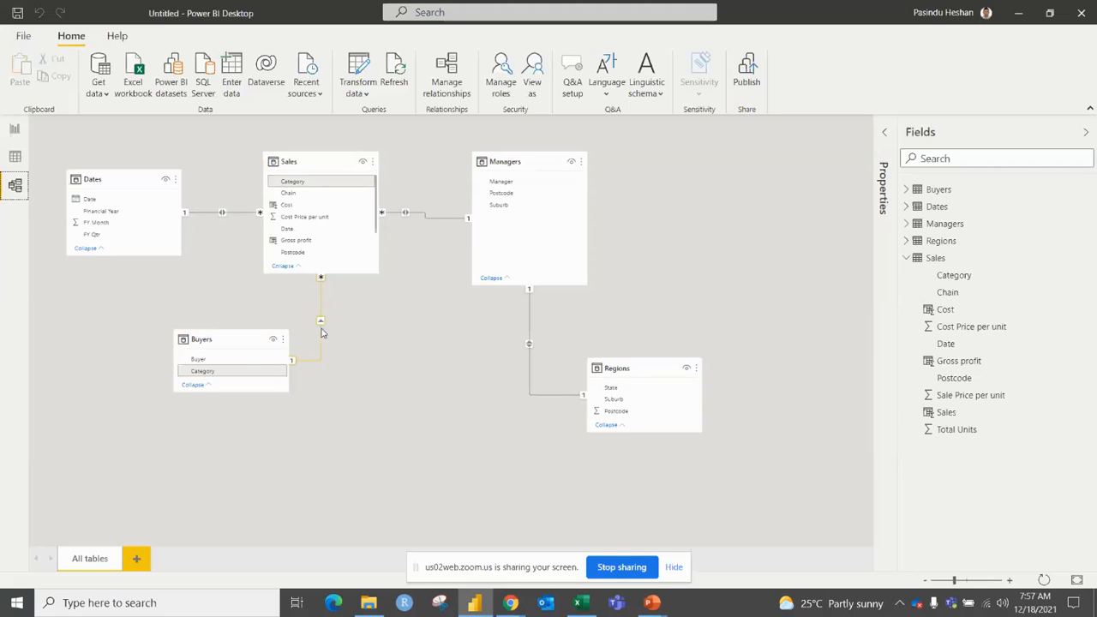
Step: Edit the existing Sales–Buyers relationship on Category so its cross filter direction is Both, and return to the model diagram
{"action": "left_click", "coordinate": [442, 83]}
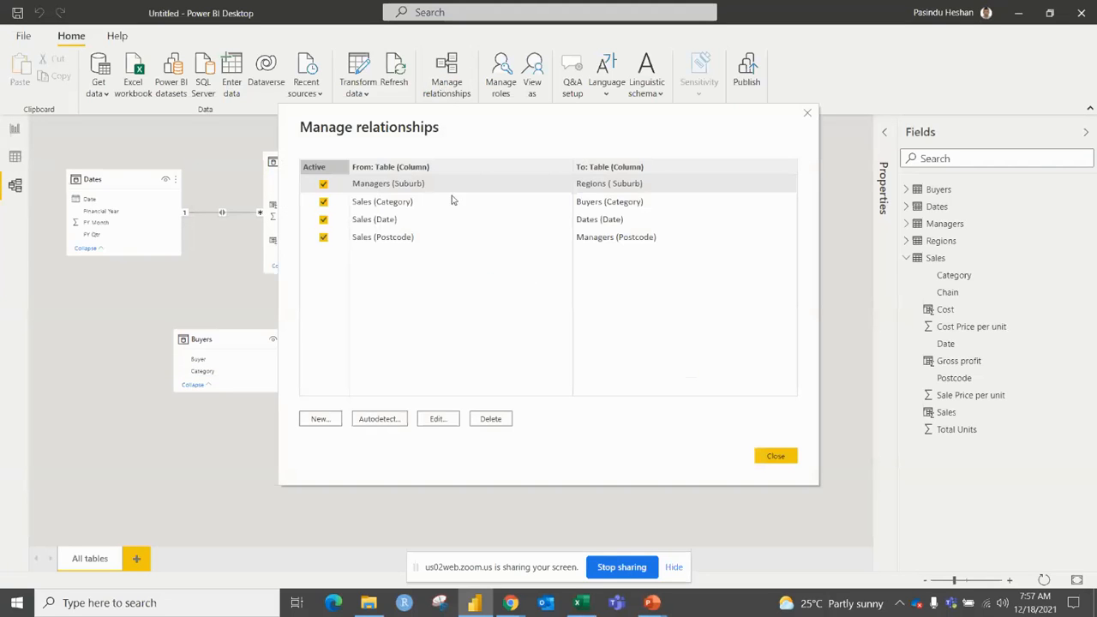
{"action": "left_click", "coordinate": [436, 419]}
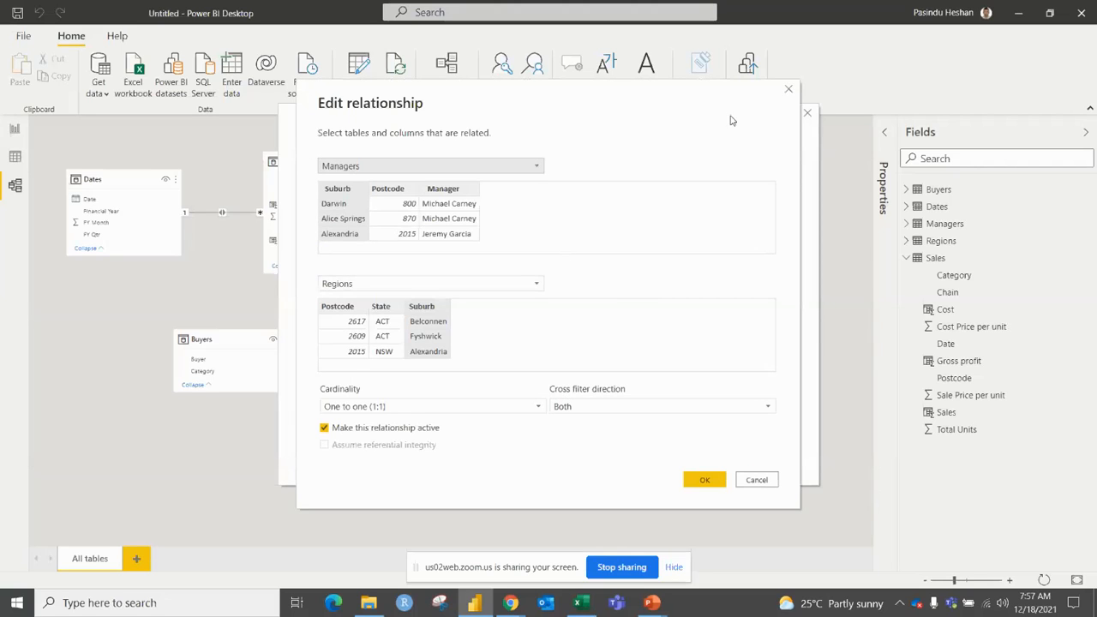
{"action": "left_click", "coordinate": [789, 90]}
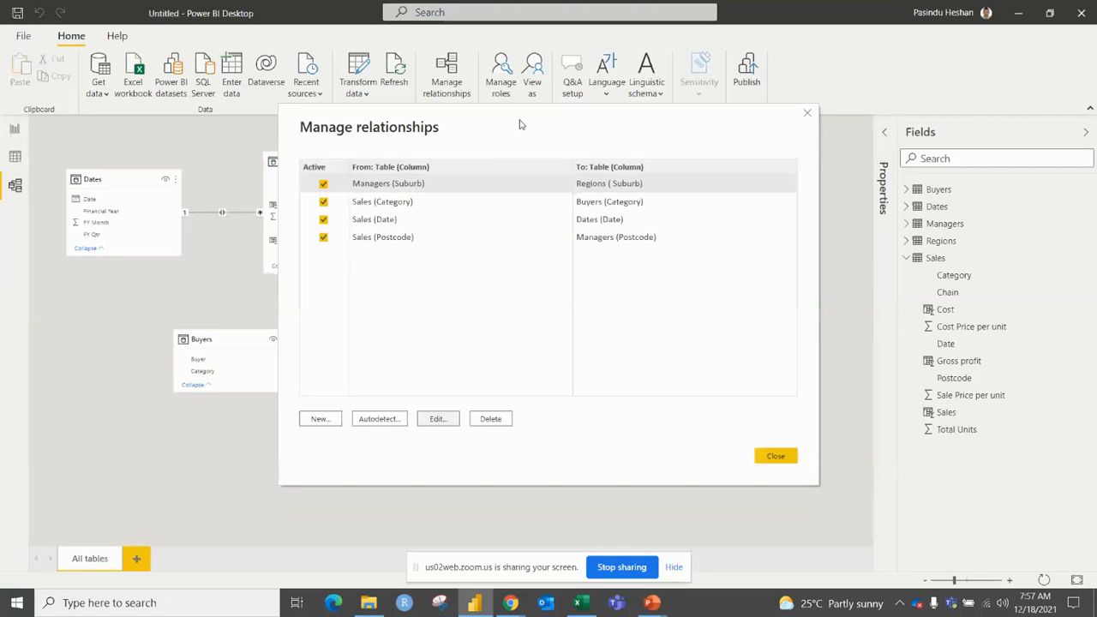
{"action": "left_click_drag", "start_coordinate": [520, 122], "coordinate": [586, 125]}
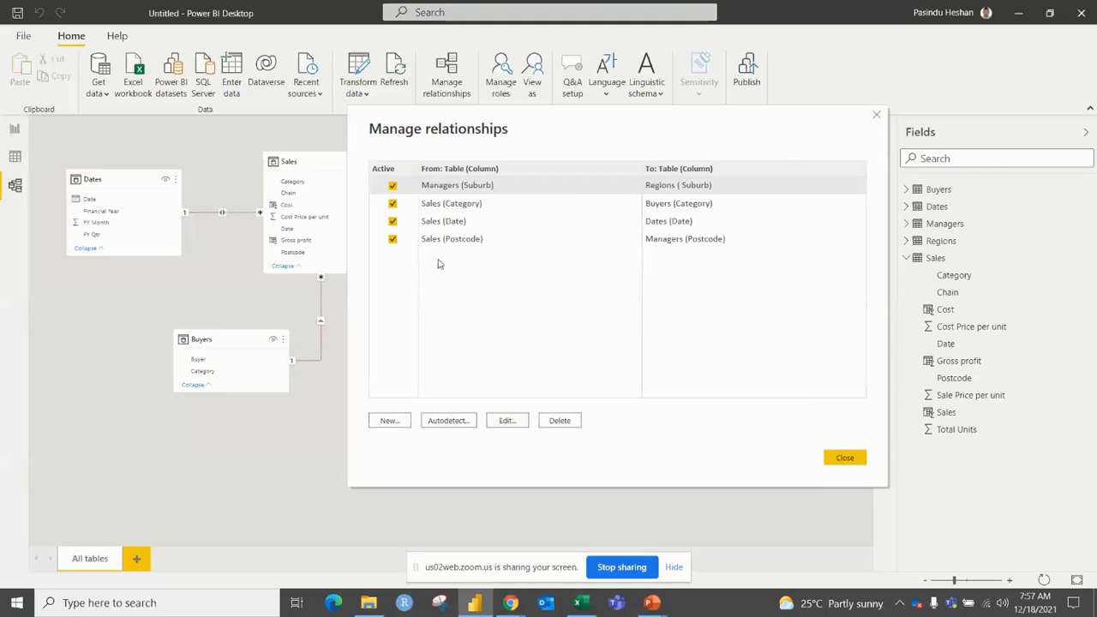
{"action": "left_click_drag", "start_coordinate": [469, 130], "coordinate": [486, 129]}
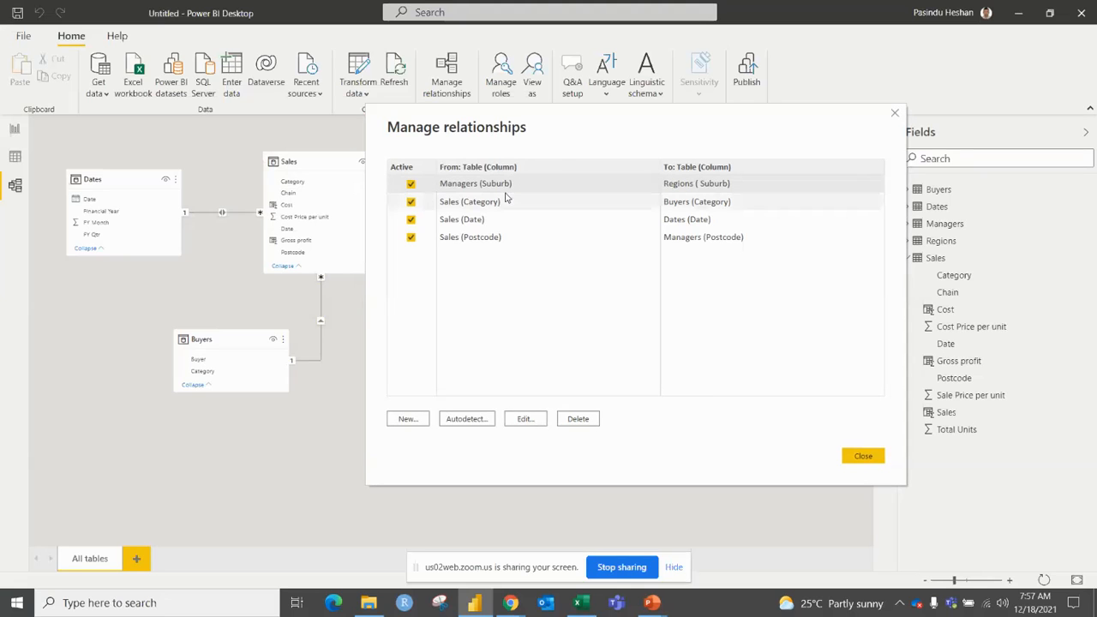
{"action": "left_click", "coordinate": [540, 204]}
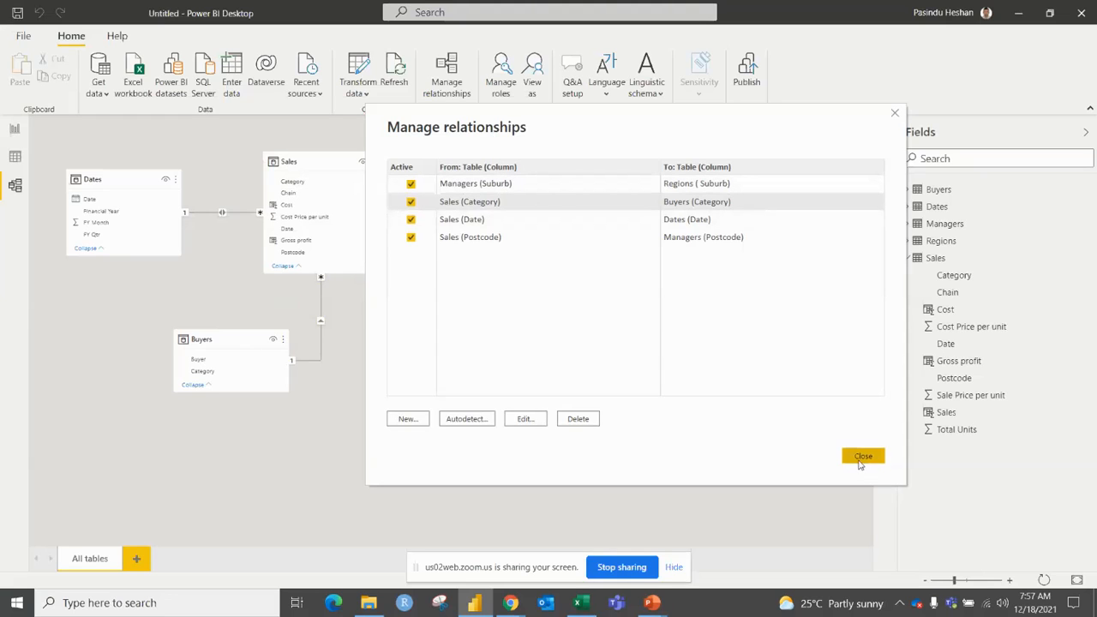
{"action": "left_click", "coordinate": [526, 419]}
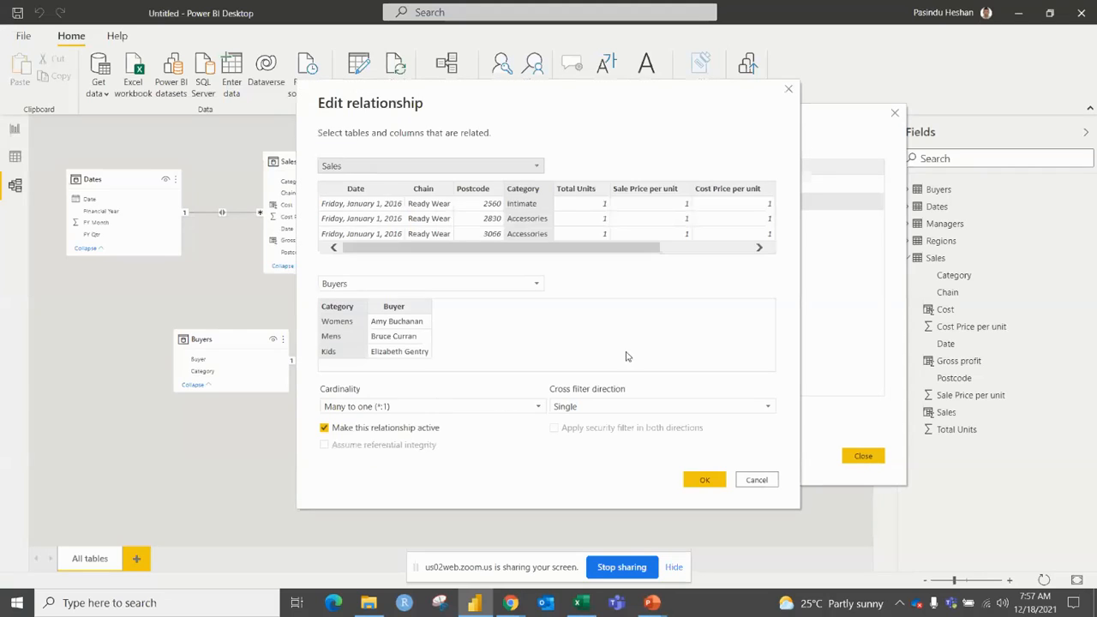
{"action": "left_click", "coordinate": [698, 408]}
{"action": "left_click", "coordinate": [604, 446]}
{"action": "left_click", "coordinate": [701, 481]}
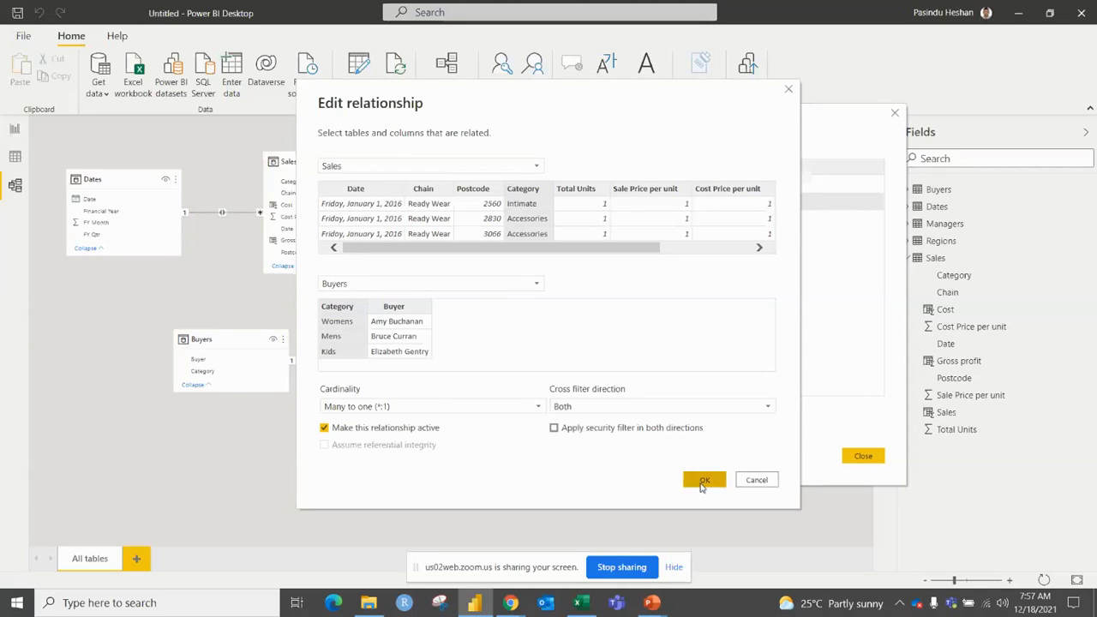
{"action": "left_click", "coordinate": [858, 455]}
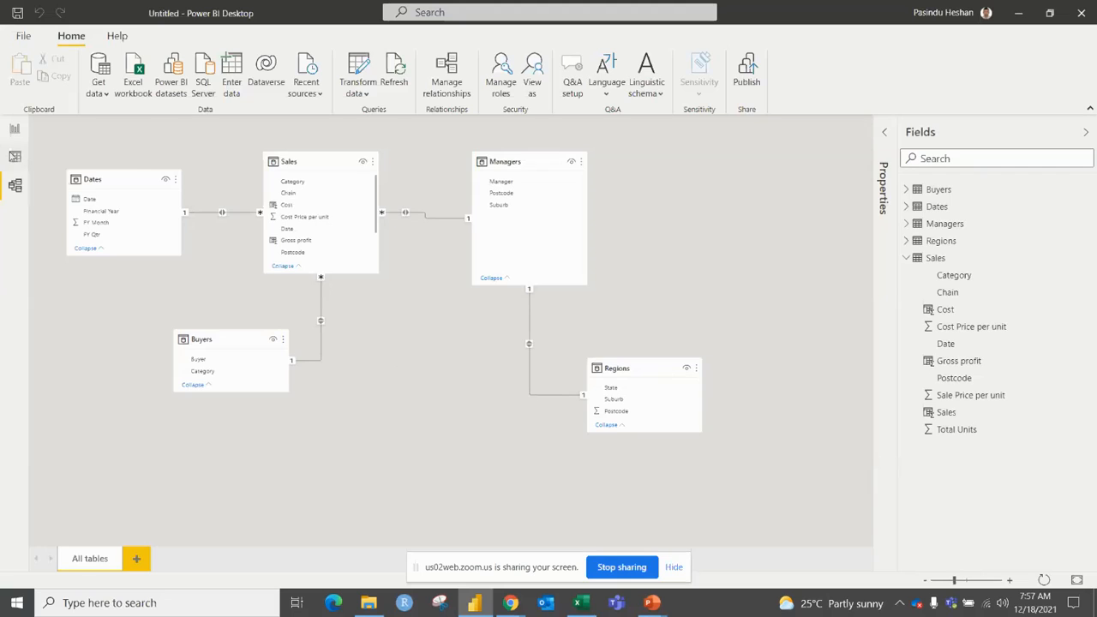
Step: Switch to the report page and add a card visual showing the Sales field from the Sales table
{"action": "left_click", "coordinate": [15, 156]}
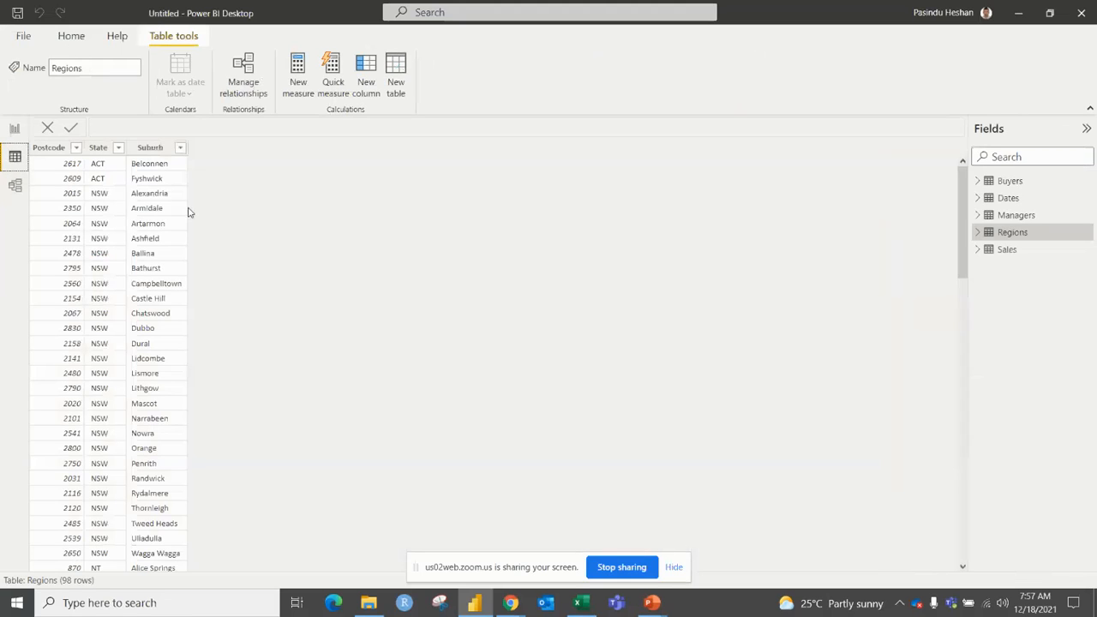
{"action": "left_click", "coordinate": [15, 186]}
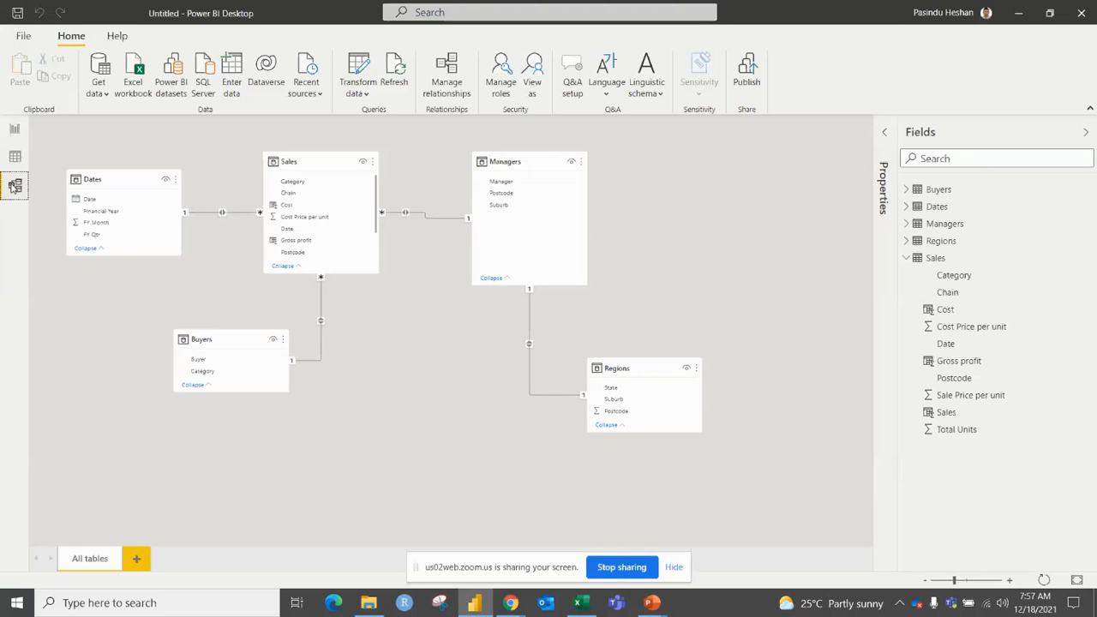
{"action": "left_click", "coordinate": [16, 130]}
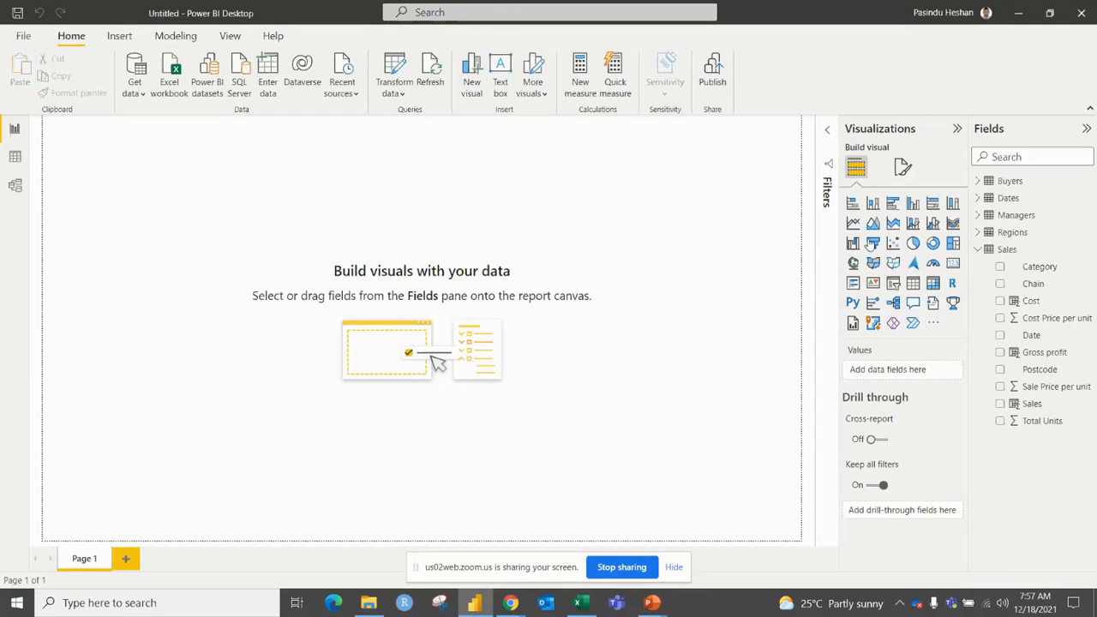
{"action": "left_click", "coordinate": [953, 262]}
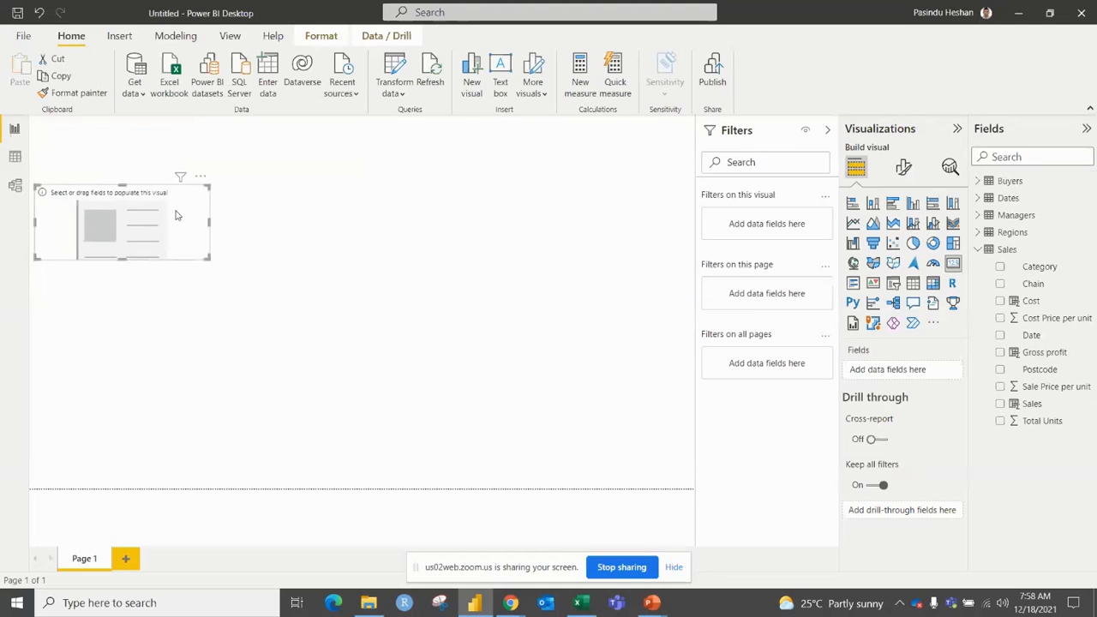
{"action": "left_click", "coordinate": [1001, 404]}
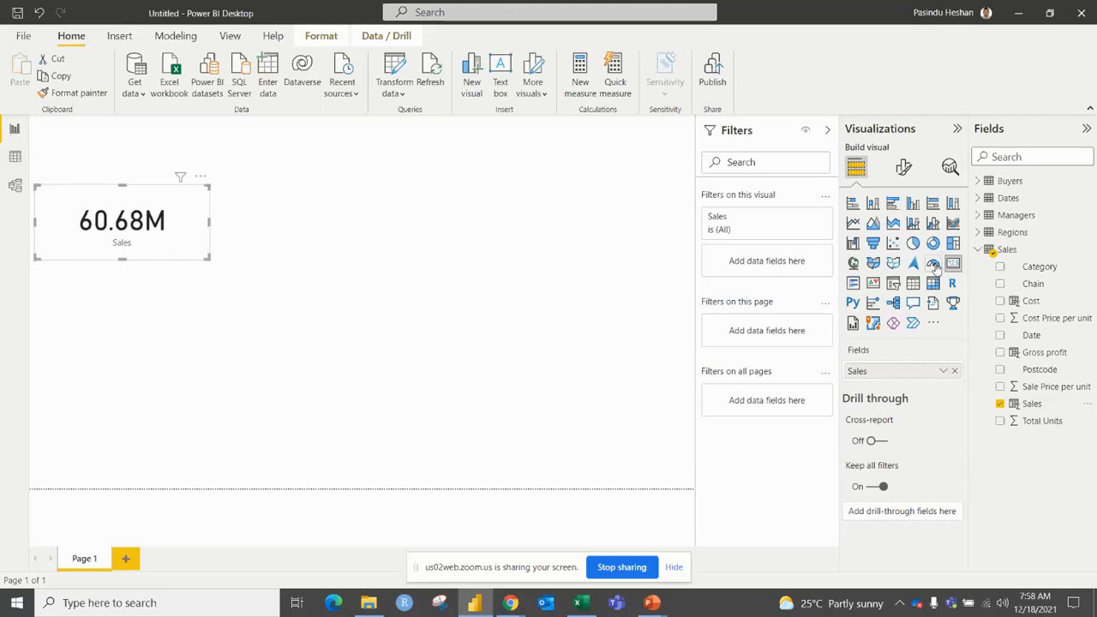
Step: Convert the Sales card to a KPI visual with the Sales table's Date as trend axis, and nudge it slightly upward
{"action": "left_click", "coordinate": [875, 285]}
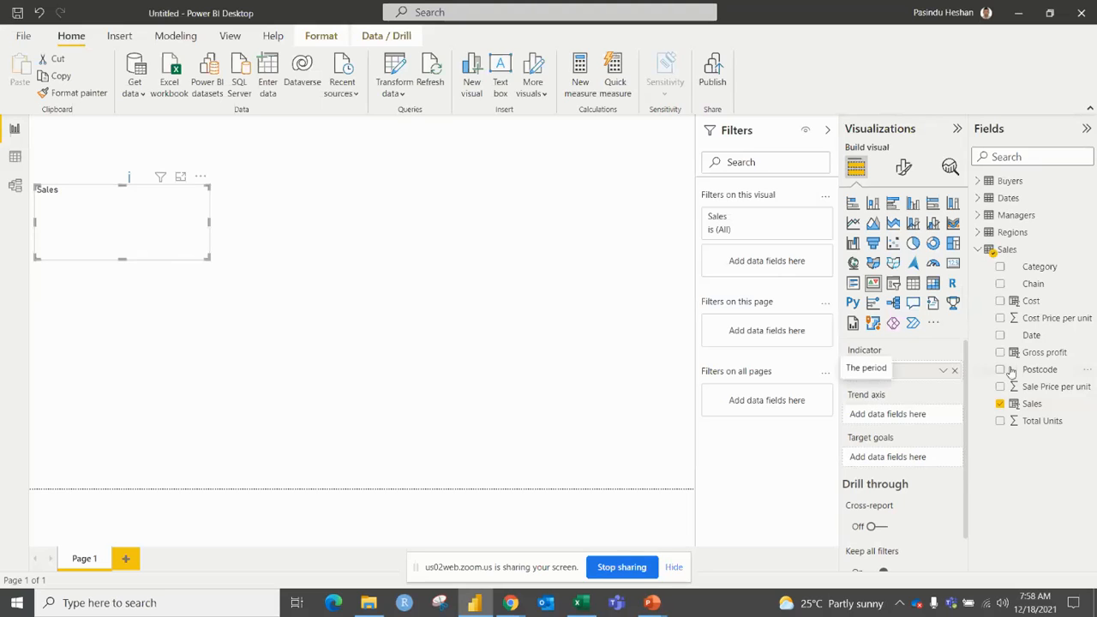
{"action": "left_click_drag", "start_coordinate": [1031, 339], "coordinate": [913, 417]}
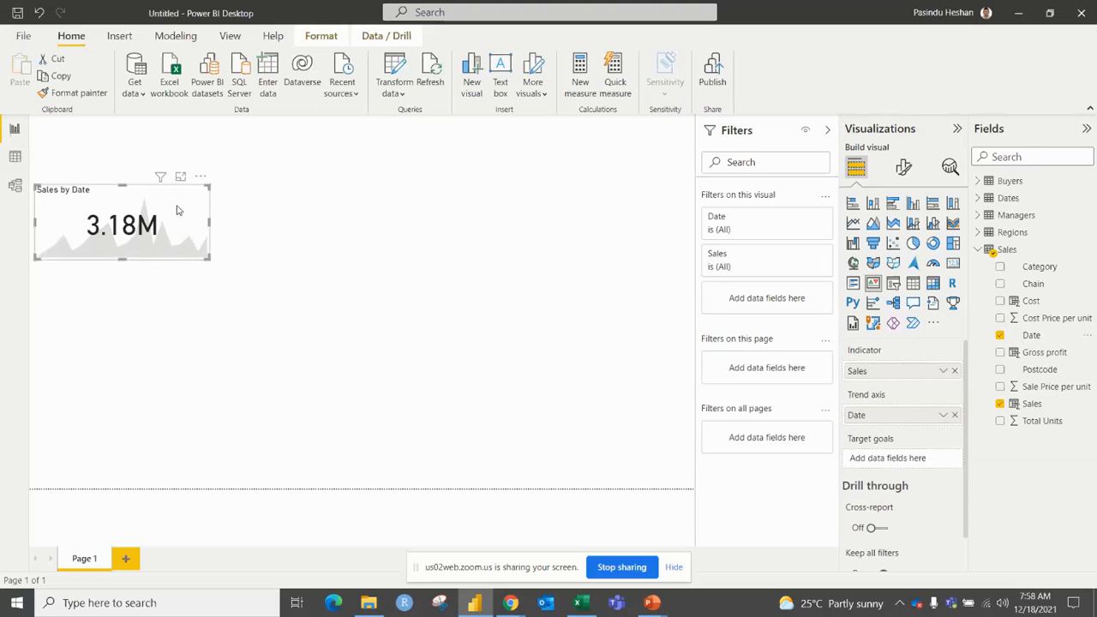
{"action": "left_click_drag", "start_coordinate": [175, 209], "coordinate": [176, 204]}
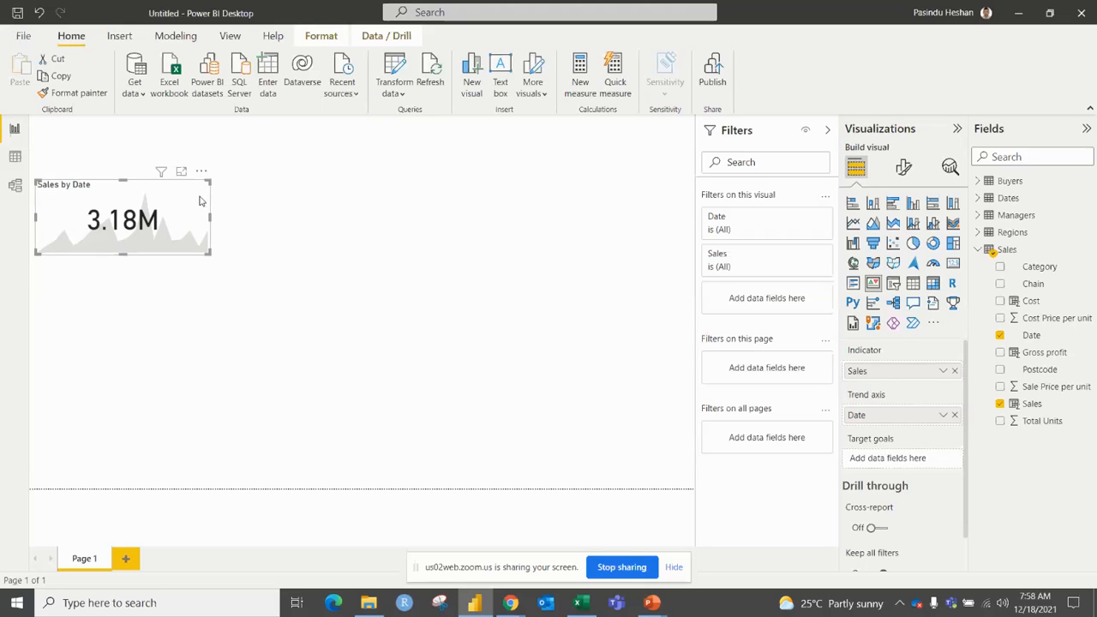
Step: Set the font of the KPI visual's callout value to Arial Black
{"action": "left_click", "coordinate": [903, 168]}
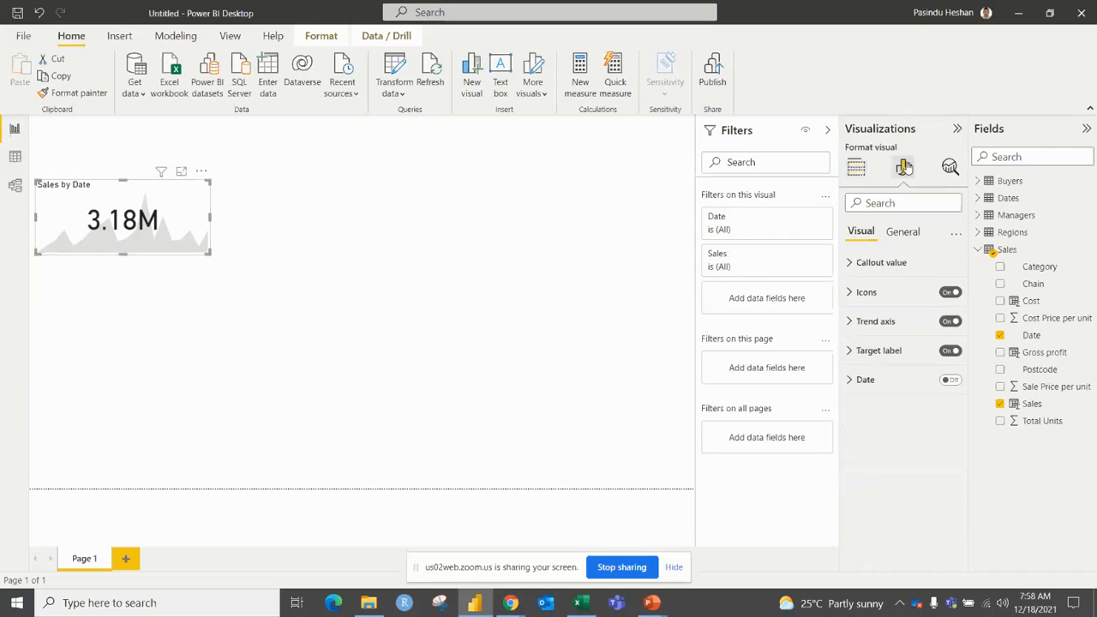
{"action": "left_click", "coordinate": [890, 265]}
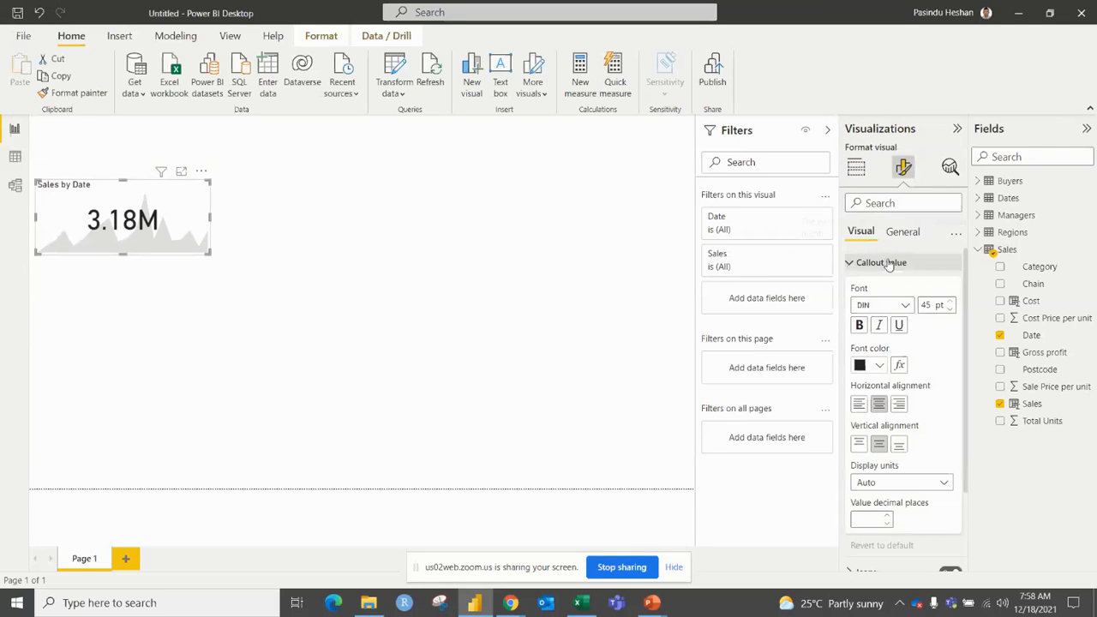
{"action": "left_click", "coordinate": [905, 306]}
{"action": "left_click", "coordinate": [891, 339]}
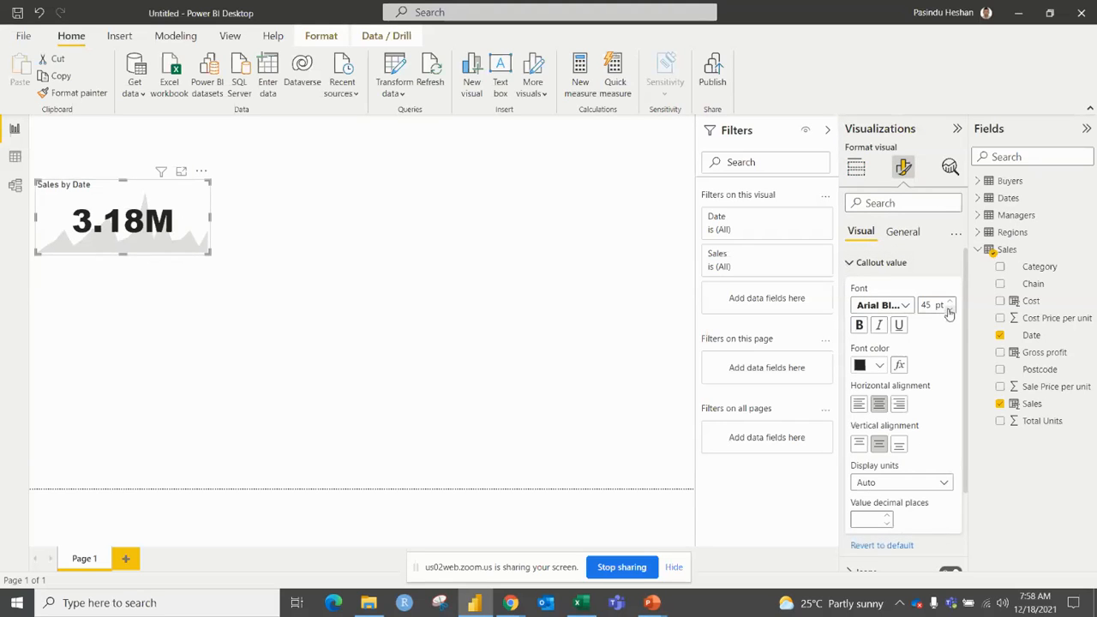
Step: Reduce the font size of the Sales KPI's callout value to 39 pt
{"action": "left_click", "coordinate": [950, 309]}
{"action": "left_click", "coordinate": [950, 309]}
{"action": "left_click", "coordinate": [950, 308]}
{"action": "left_click", "coordinate": [949, 309]}
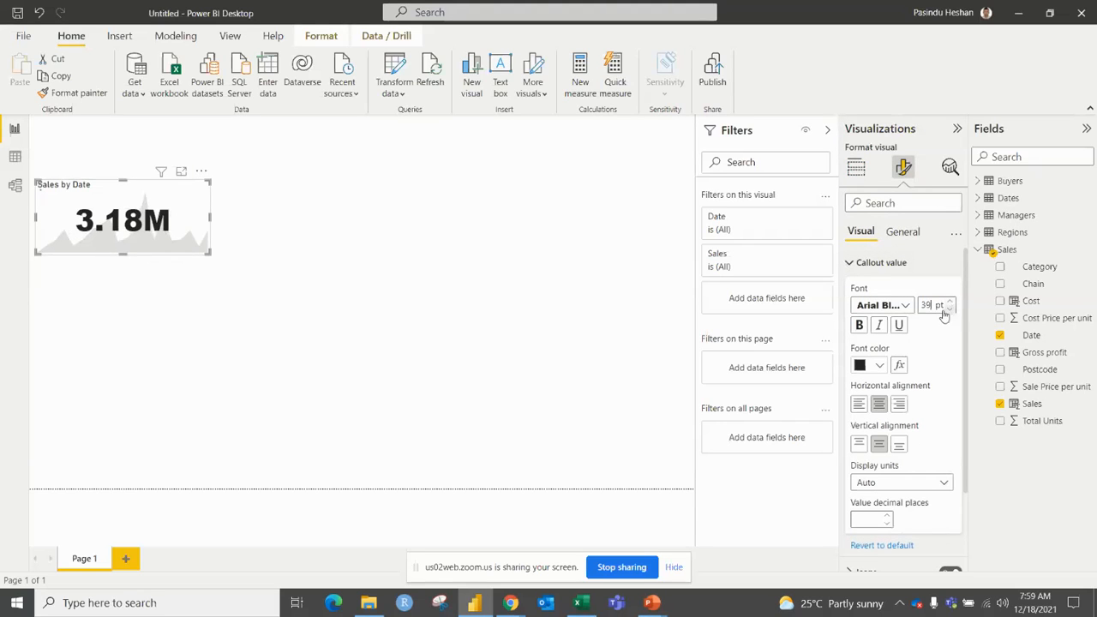
{"action": "left_click", "coordinate": [949, 308]}
Step: Try out bold, italic and underline on the KPI's callout value, and set its font color to blue
{"action": "left_click", "coordinate": [859, 325]}
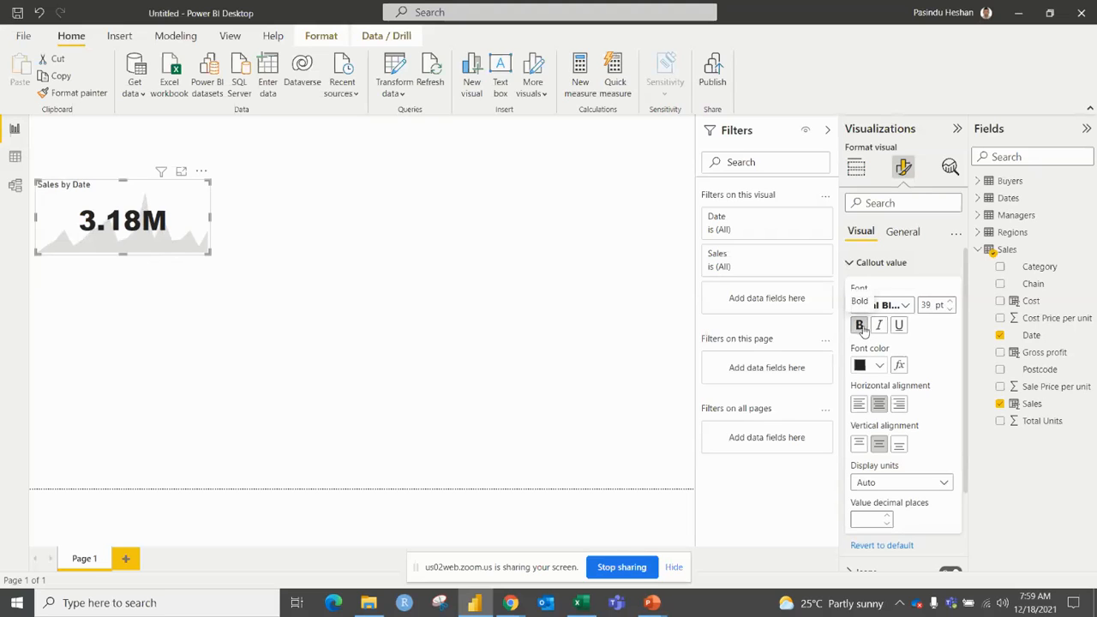
{"action": "left_click", "coordinate": [878, 326]}
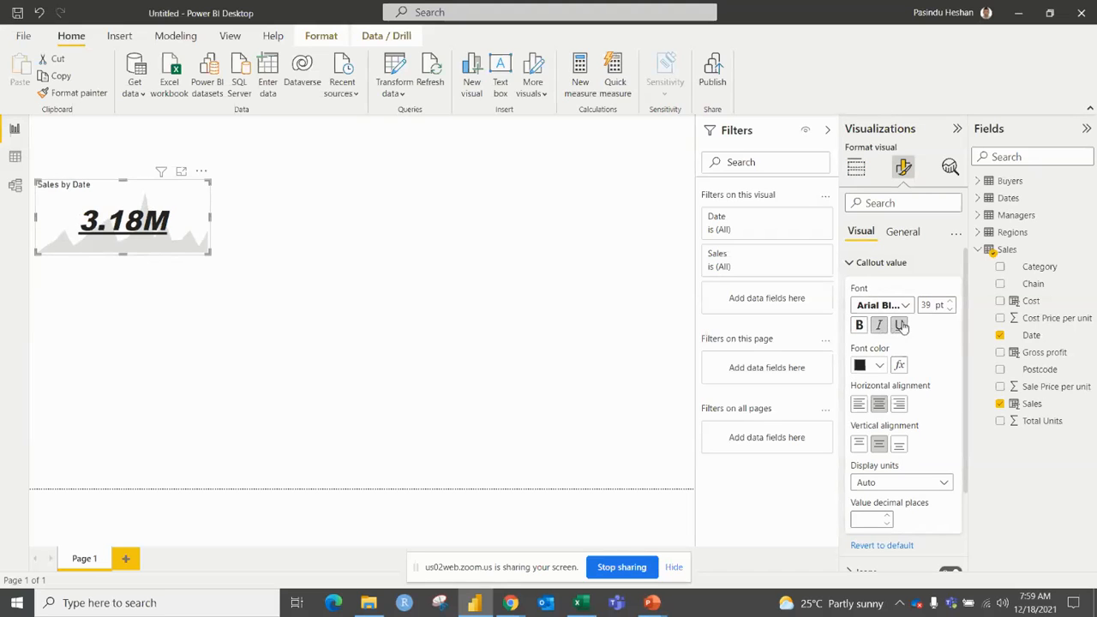
{"action": "left_click", "coordinate": [878, 326]}
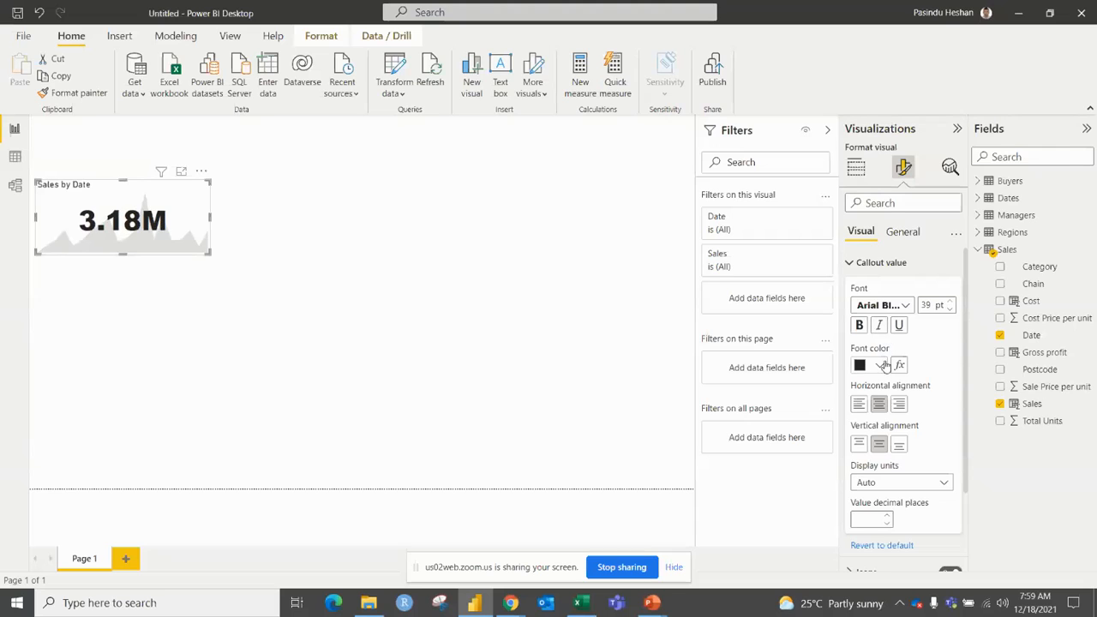
{"action": "left_click", "coordinate": [883, 365]}
{"action": "left_click", "coordinate": [908, 303]}
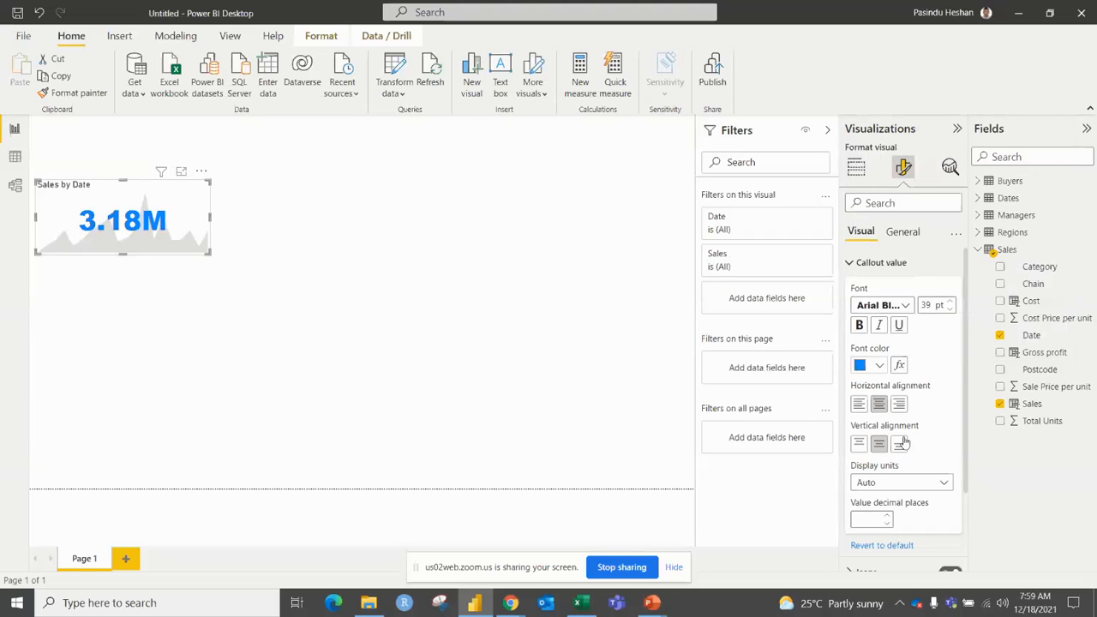
Step: Show the KPI's callout value in Thousands with 0 decimal places
{"action": "left_click", "coordinate": [900, 482]}
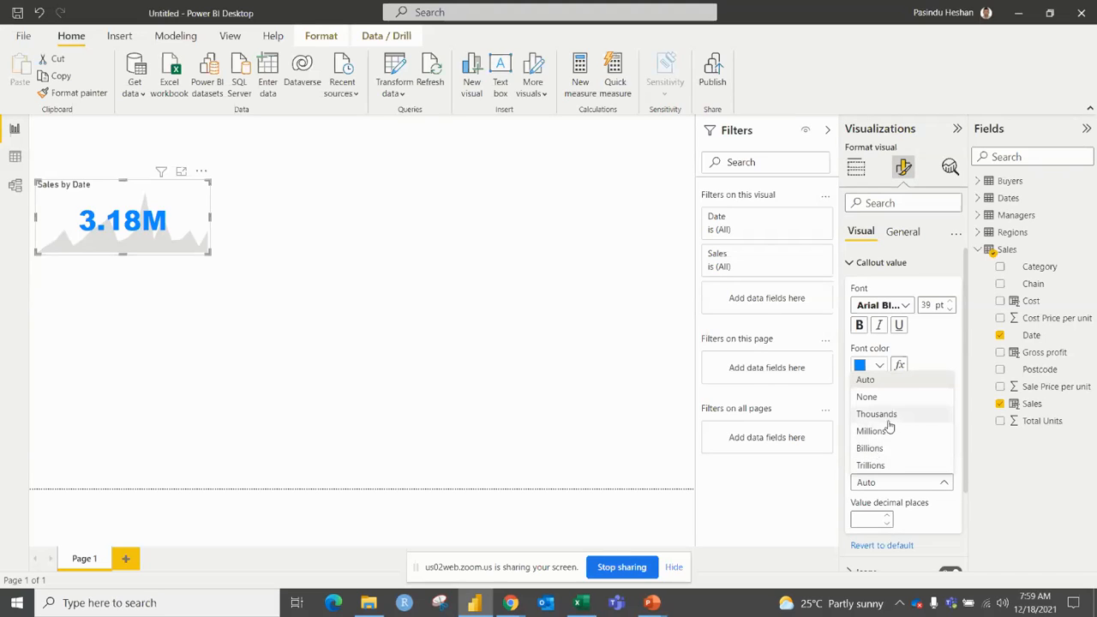
{"action": "left_click", "coordinate": [876, 414]}
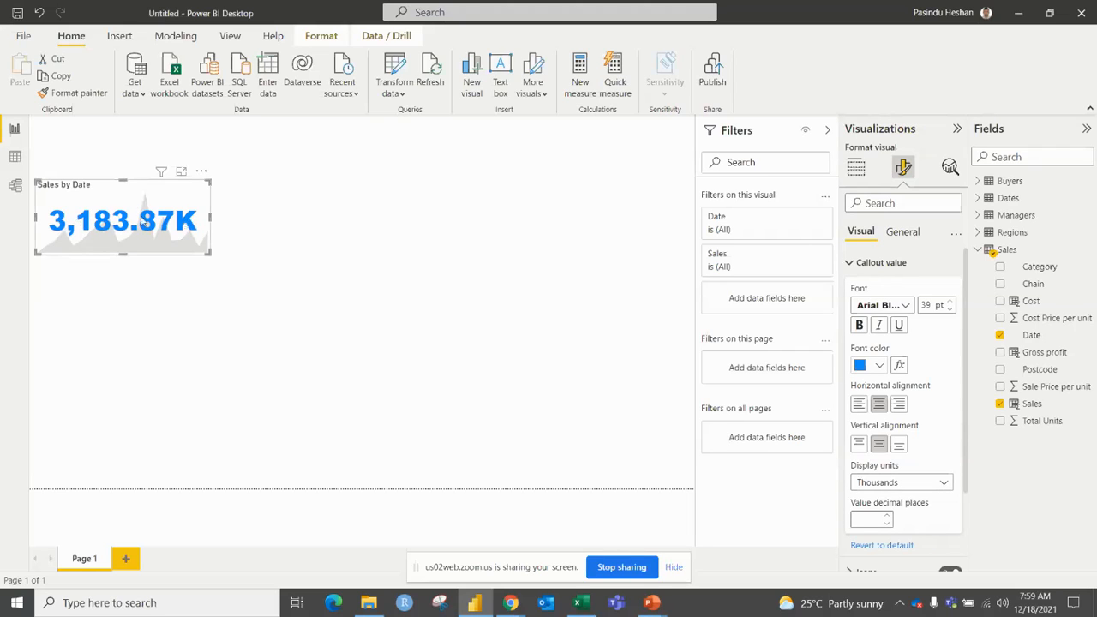
{"action": "left_click", "coordinate": [865, 517]}
{"action": "type", "text": "0"}
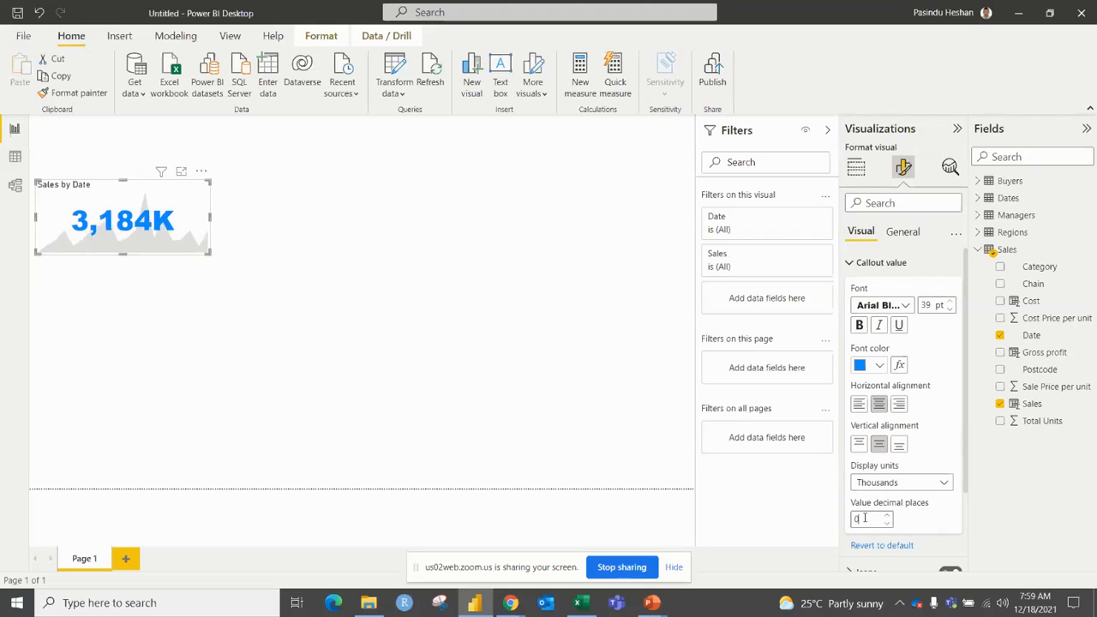
Step: Set the KPI callout value's display units to Millions with 2 decimal places, and deselect the visual
{"action": "left_click", "coordinate": [911, 484]}
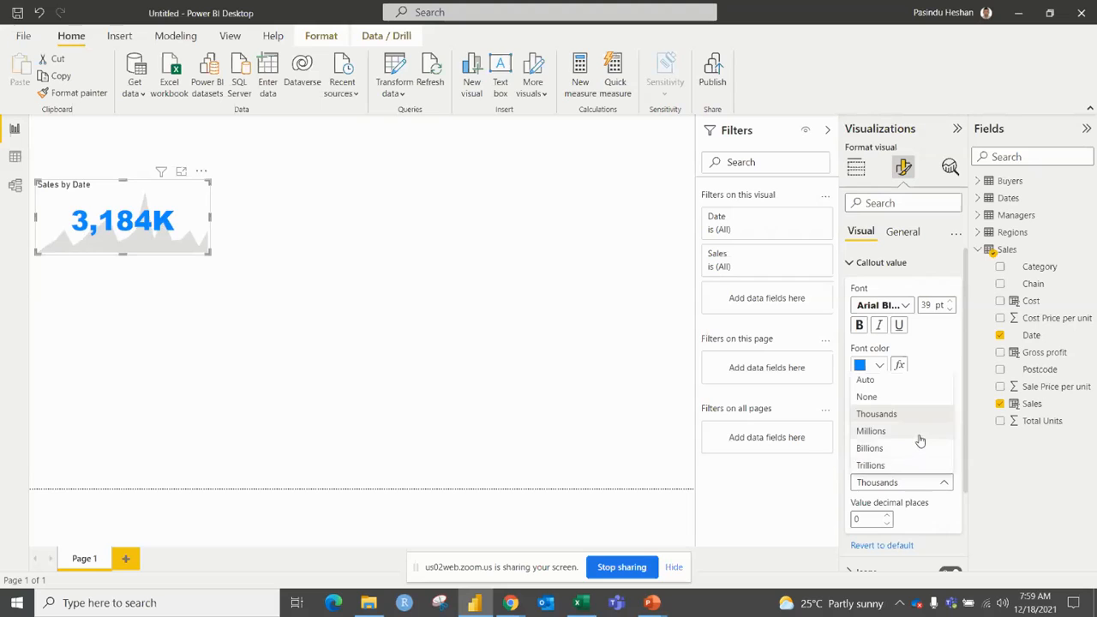
{"action": "left_click", "coordinate": [871, 431]}
{"action": "left_click_drag", "start_coordinate": [866, 520], "coordinate": [847, 525]}
{"action": "type", "text": "2"}
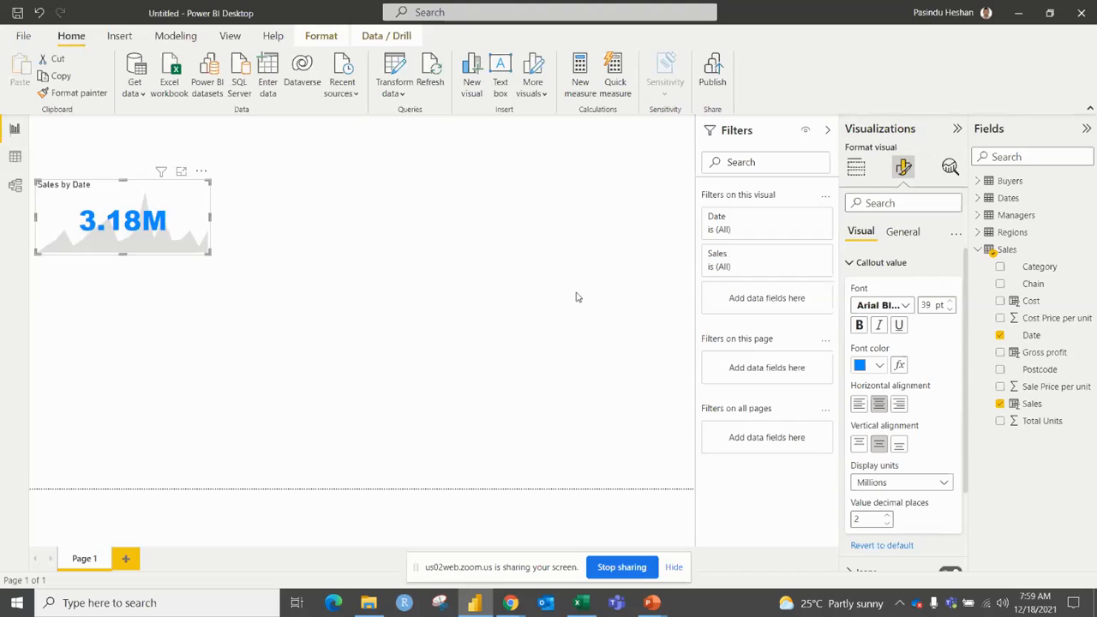
{"action": "left_click", "coordinate": [504, 284]}
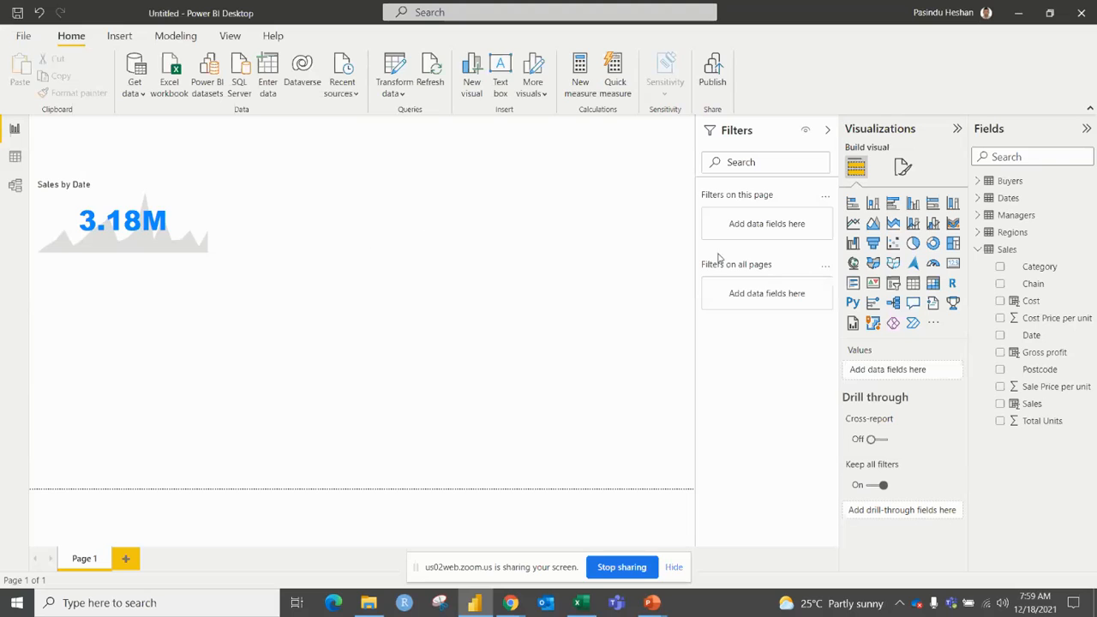
Step: Add a slicer on State from the Regions table below the KPI, adjust its size, and leave no state selected
{"action": "left_click", "coordinate": [893, 284]}
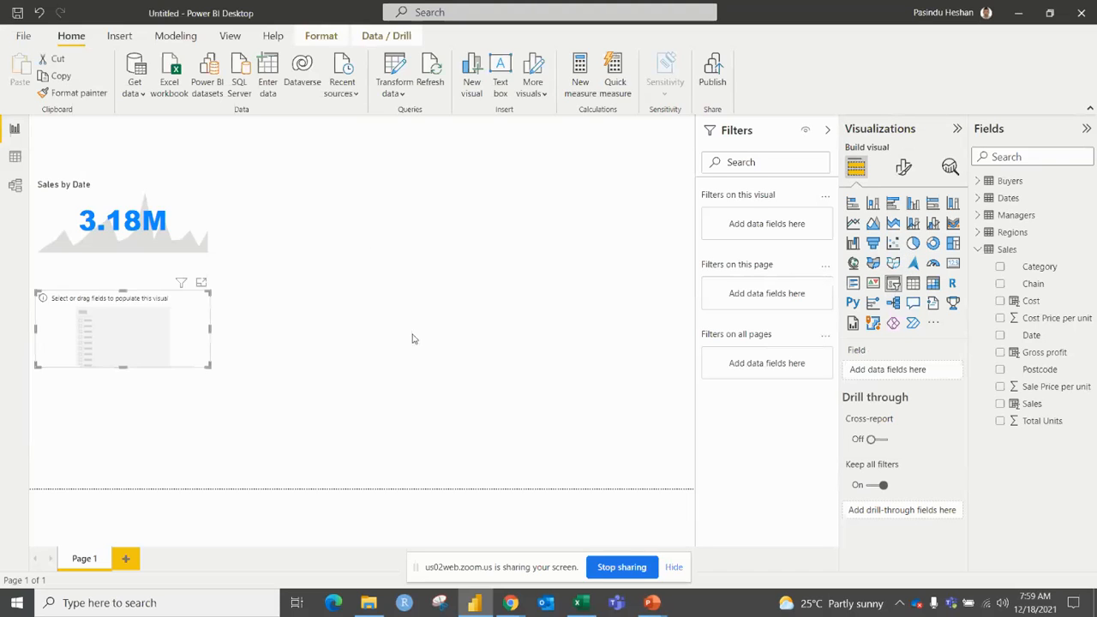
{"action": "left_click_drag", "start_coordinate": [208, 368], "coordinate": [224, 409]}
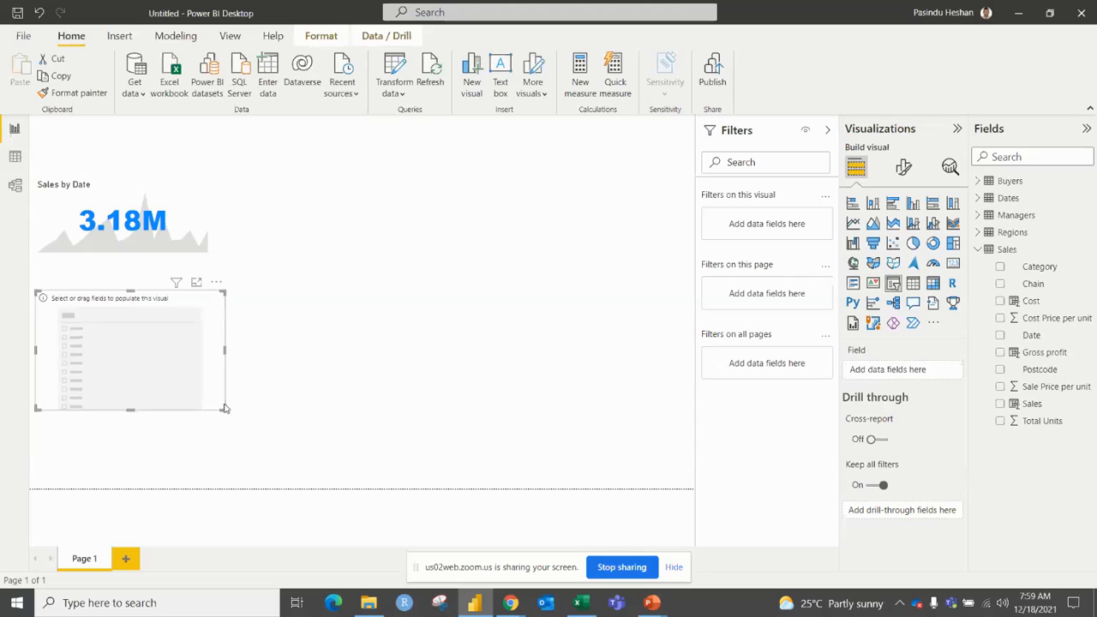
{"action": "left_click", "coordinate": [979, 249]}
{"action": "left_click", "coordinate": [980, 233]}
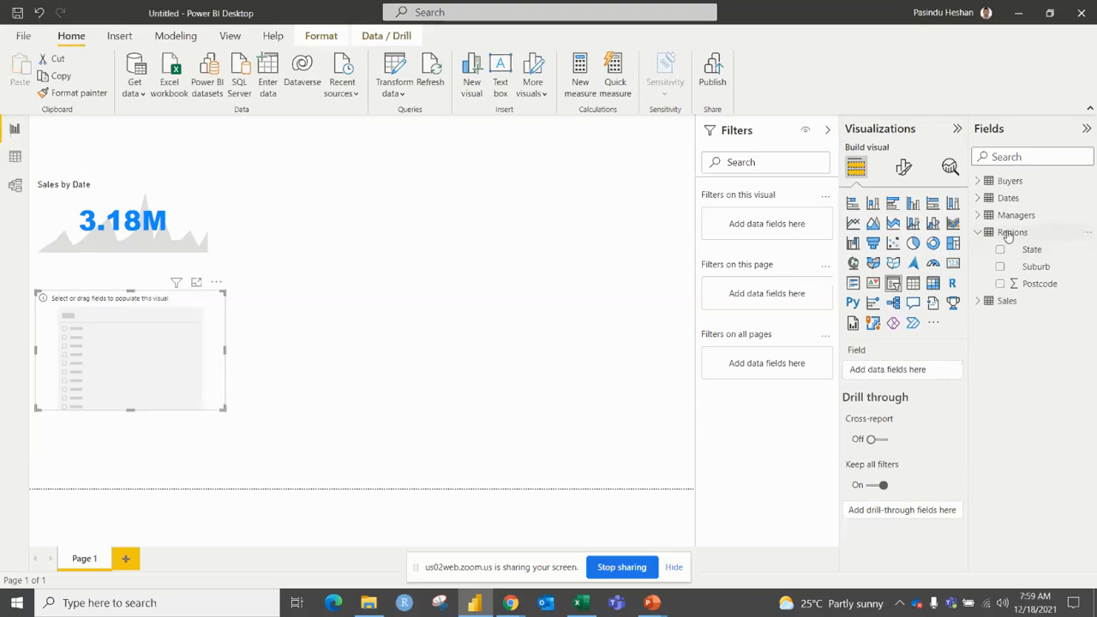
{"action": "left_click_drag", "start_coordinate": [1020, 251], "coordinate": [896, 370]}
{"action": "left_click_drag", "start_coordinate": [220, 405], "coordinate": [183, 402]}
{"action": "left_click", "coordinate": [132, 358]}
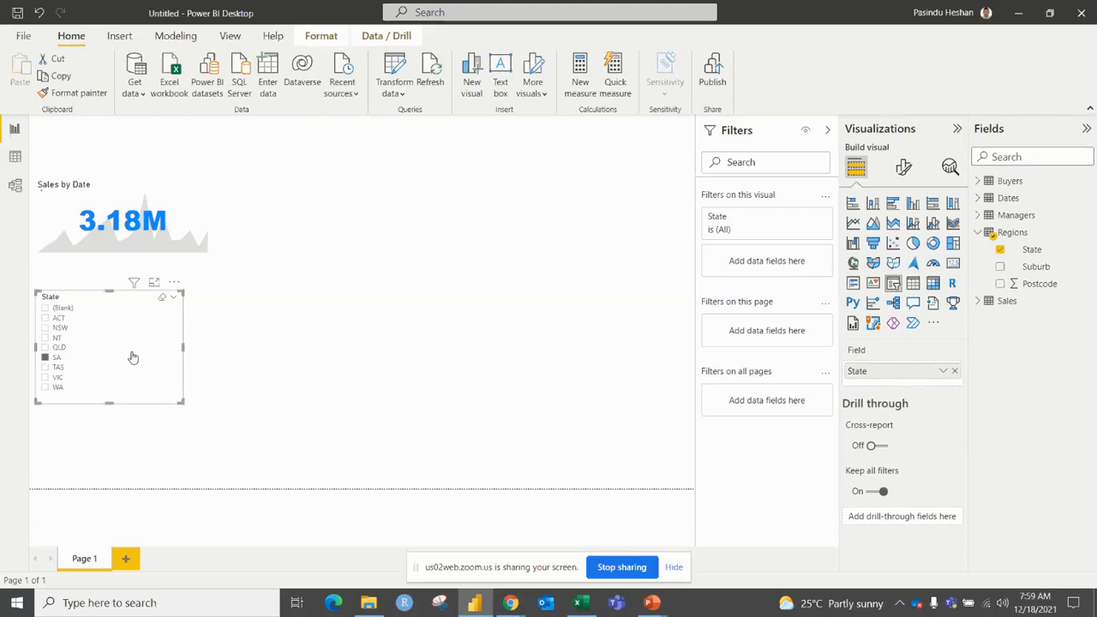
{"action": "left_click", "coordinate": [45, 358]}
Step: Set the State slicer's orientation to Horizontal and place it above the KPI as a wide single-row strip
{"action": "left_click", "coordinate": [904, 168]}
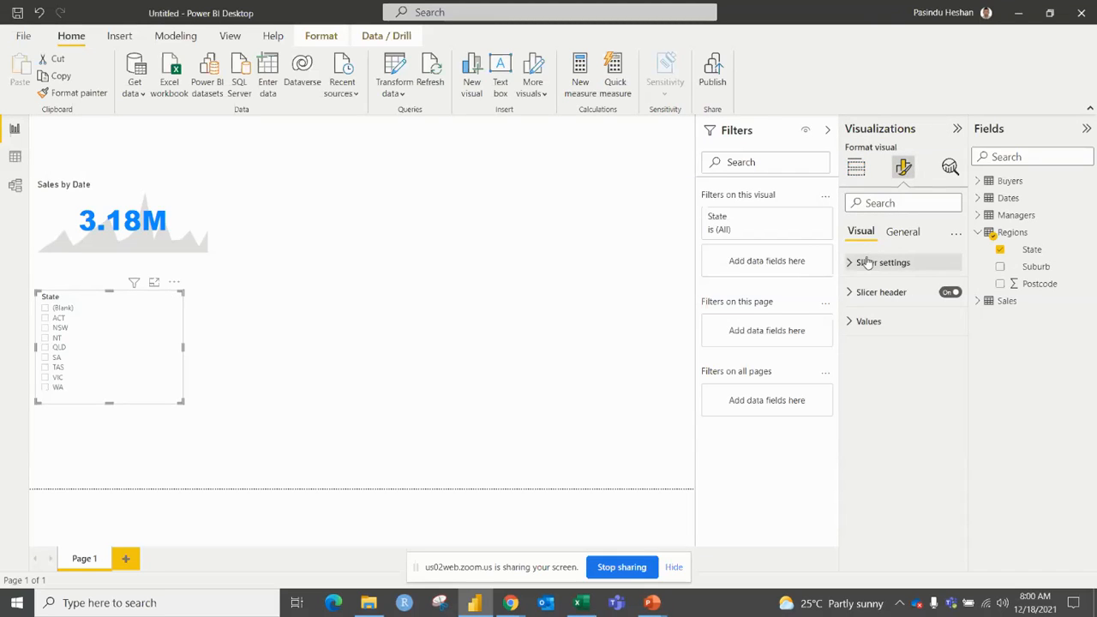
{"action": "left_click", "coordinate": [867, 263]}
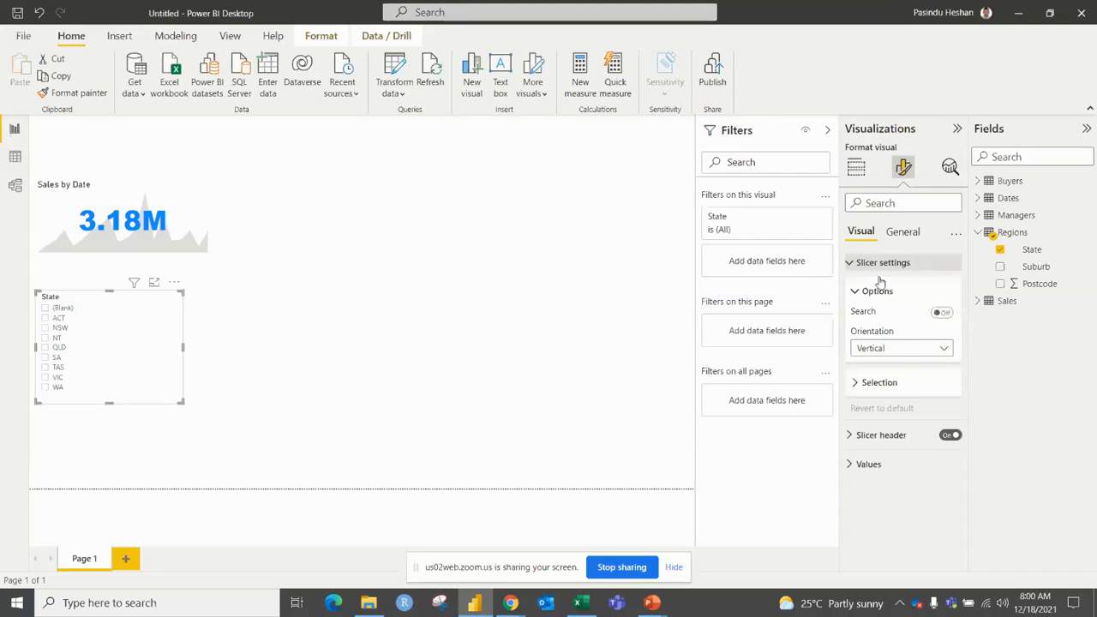
{"action": "left_click", "coordinate": [903, 351]}
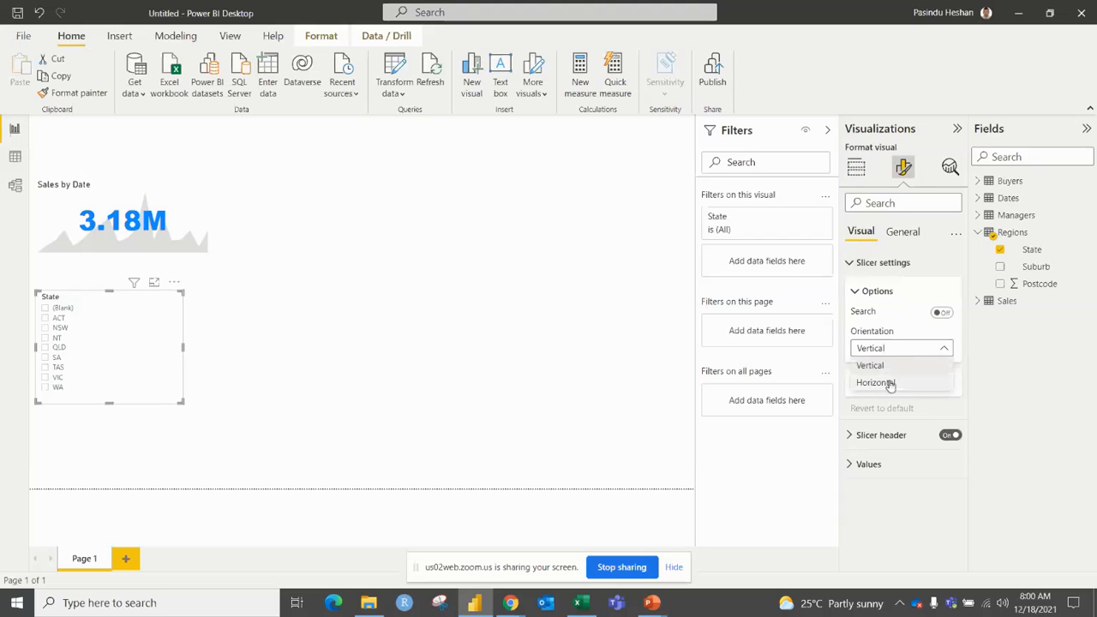
{"action": "left_click", "coordinate": [882, 383]}
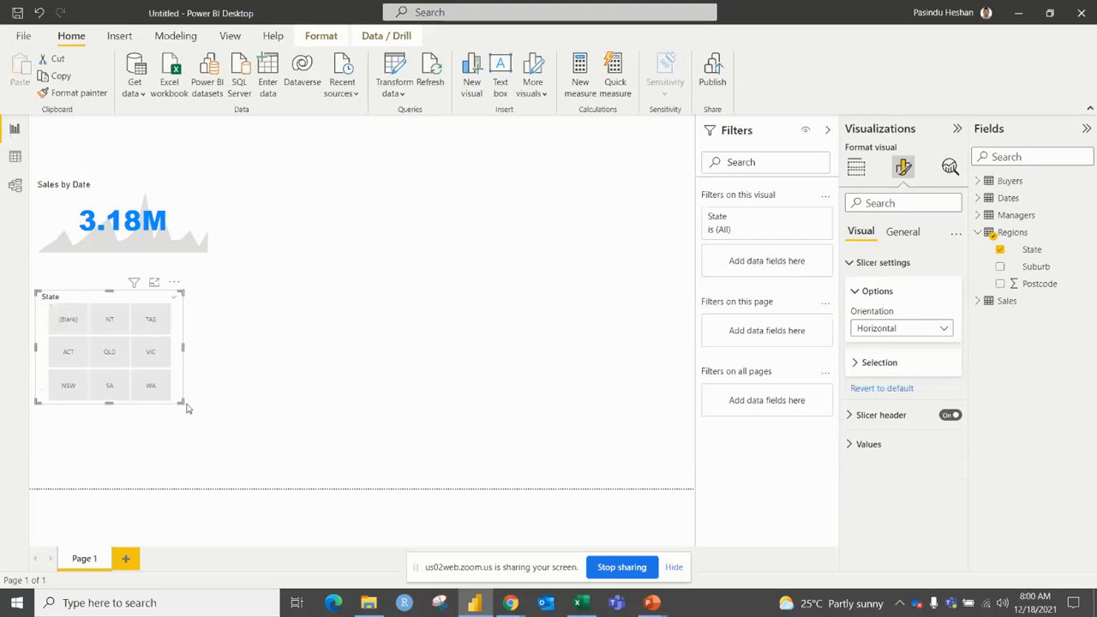
{"action": "left_click_drag", "start_coordinate": [186, 403], "coordinate": [299, 134]}
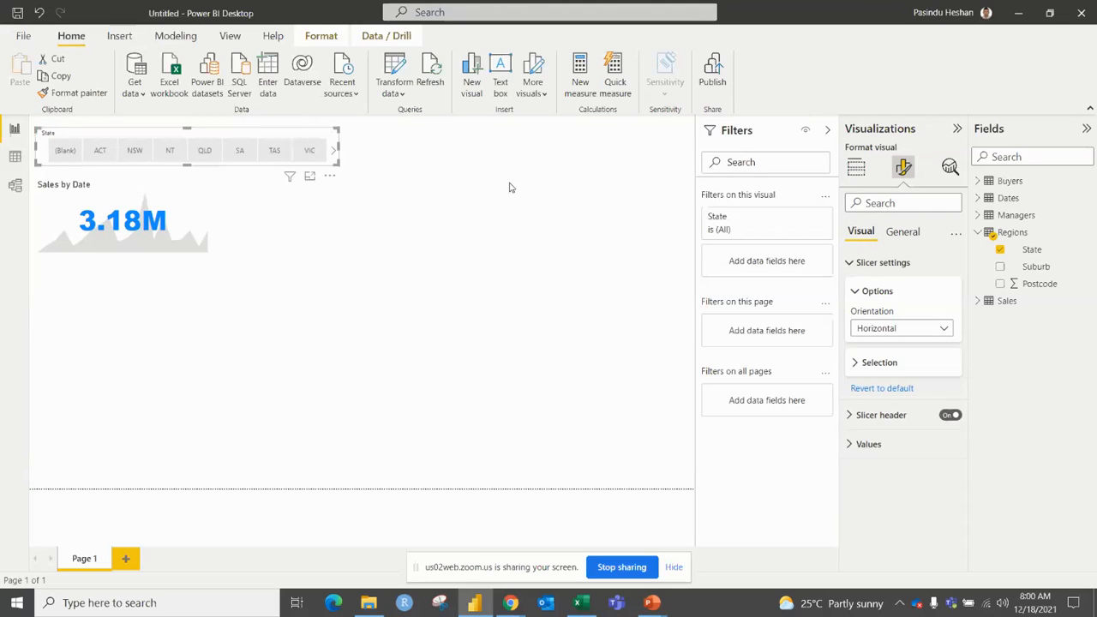
Step: Turn off Multi-select with CTRL and turn on the Show "Select all" option for the State slicer
{"action": "left_click", "coordinate": [868, 363]}
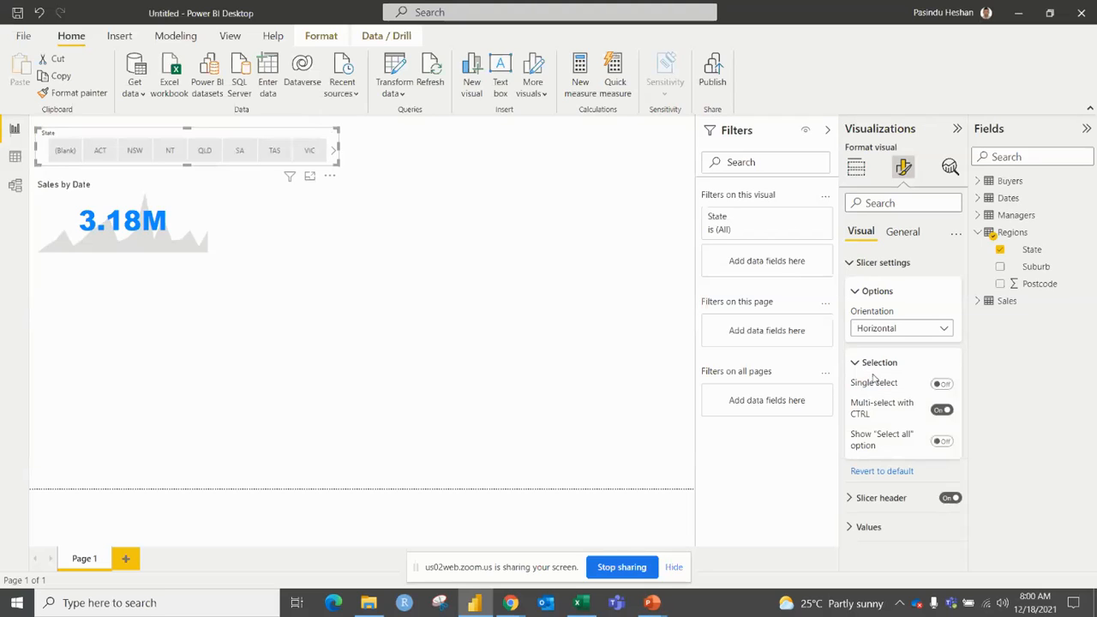
{"action": "left_click", "coordinate": [942, 409]}
{"action": "left_click", "coordinate": [942, 444]}
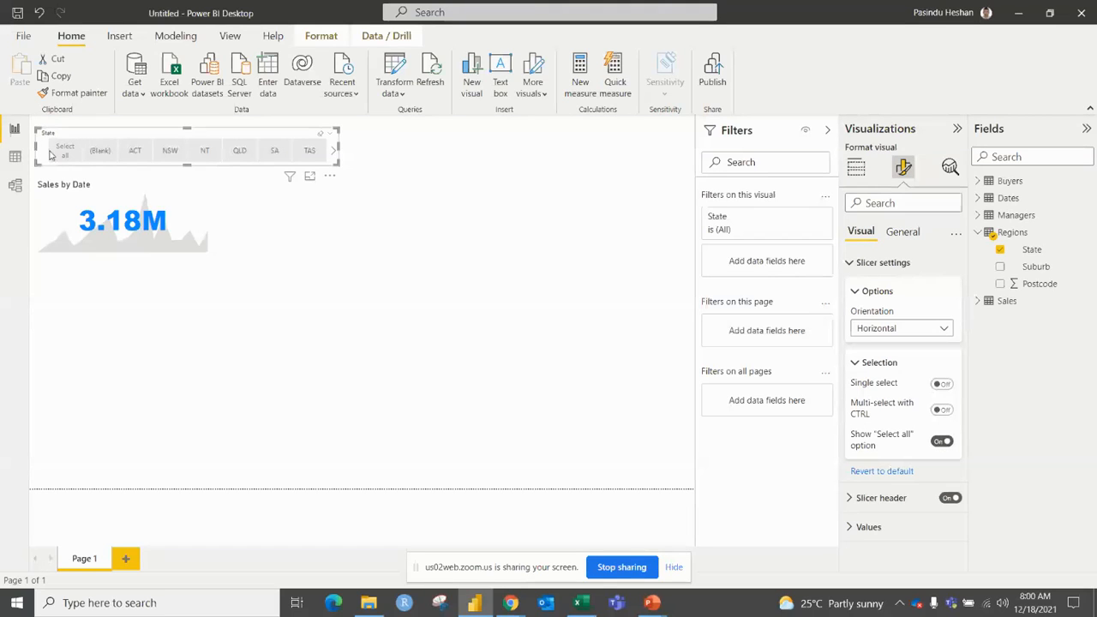
{"action": "left_click", "coordinate": [74, 300]}
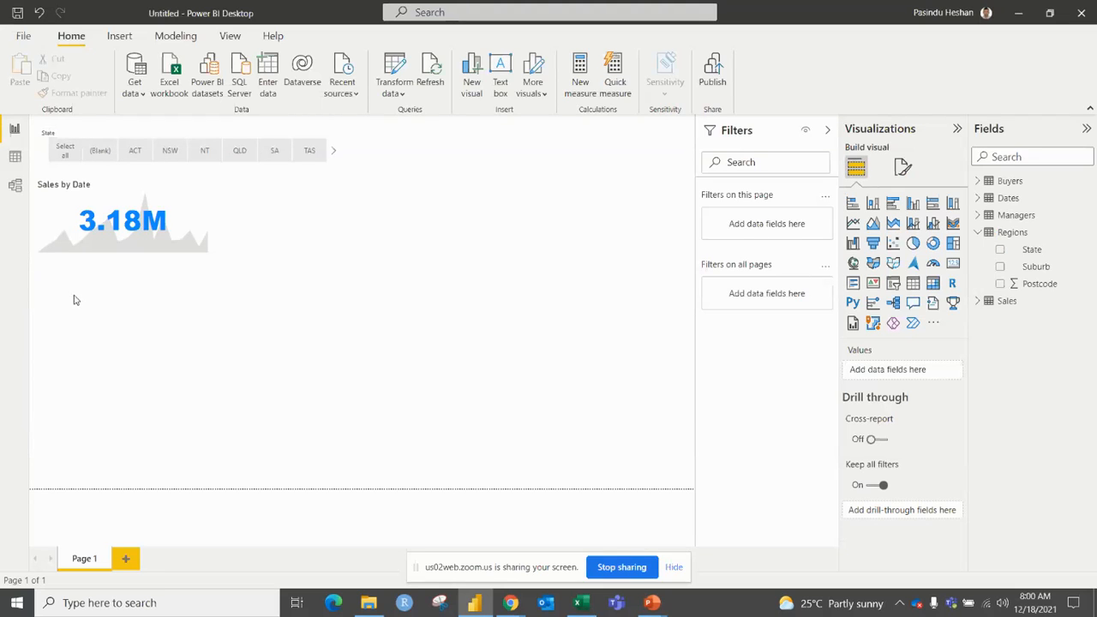
Step: Add an empty pie chart to the report page and place it directly below the Sales KPI, slightly wider than it
{"action": "left_click", "coordinate": [913, 243]}
{"action": "left_click_drag", "start_coordinate": [331, 255], "coordinate": [309, 300]}
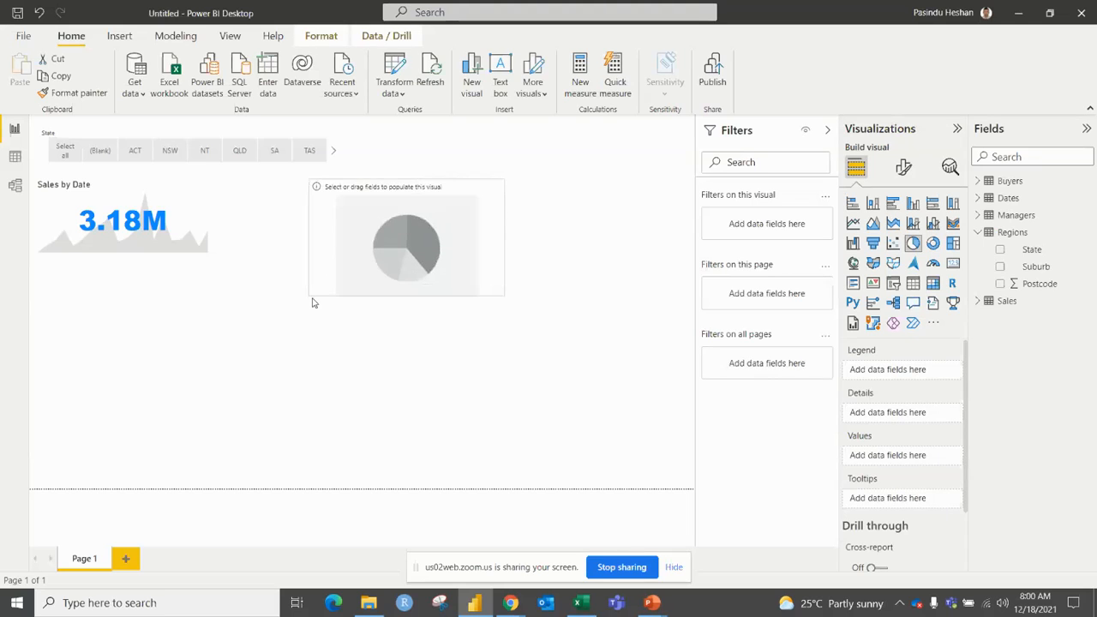
{"action": "left_click_drag", "start_coordinate": [394, 246], "coordinate": [136, 317]}
{"action": "left_click", "coordinate": [236, 378]}
{"action": "left_click", "coordinate": [233, 369]}
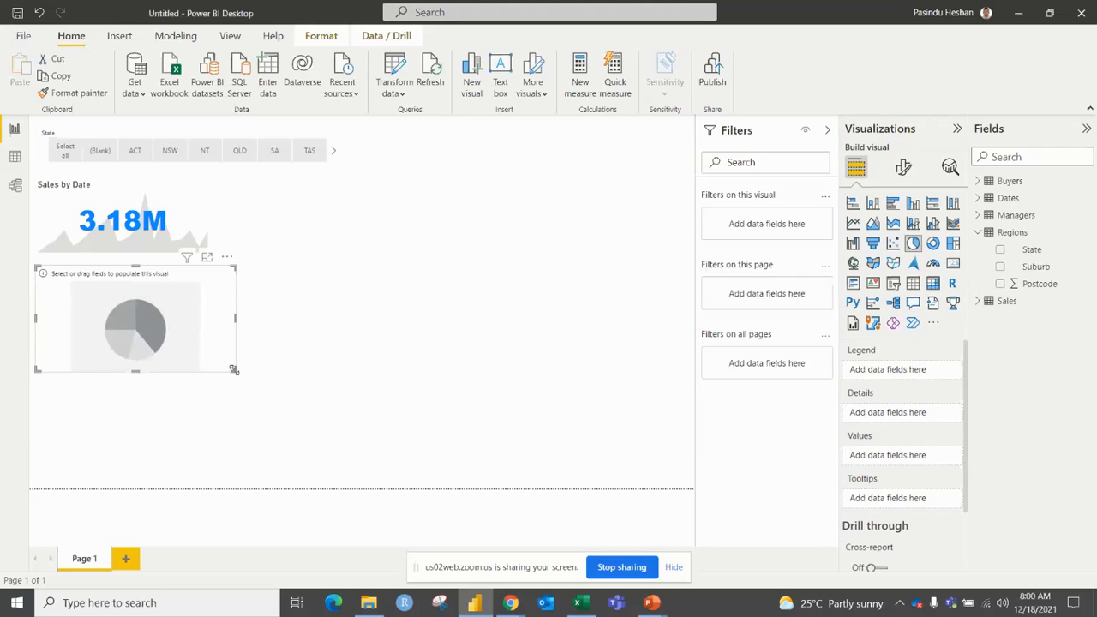
Step: Fill the pie chart from the Sales table with Chain as legend and Sales as values
{"action": "left_click", "coordinate": [978, 232]}
{"action": "left_click", "coordinate": [978, 250]}
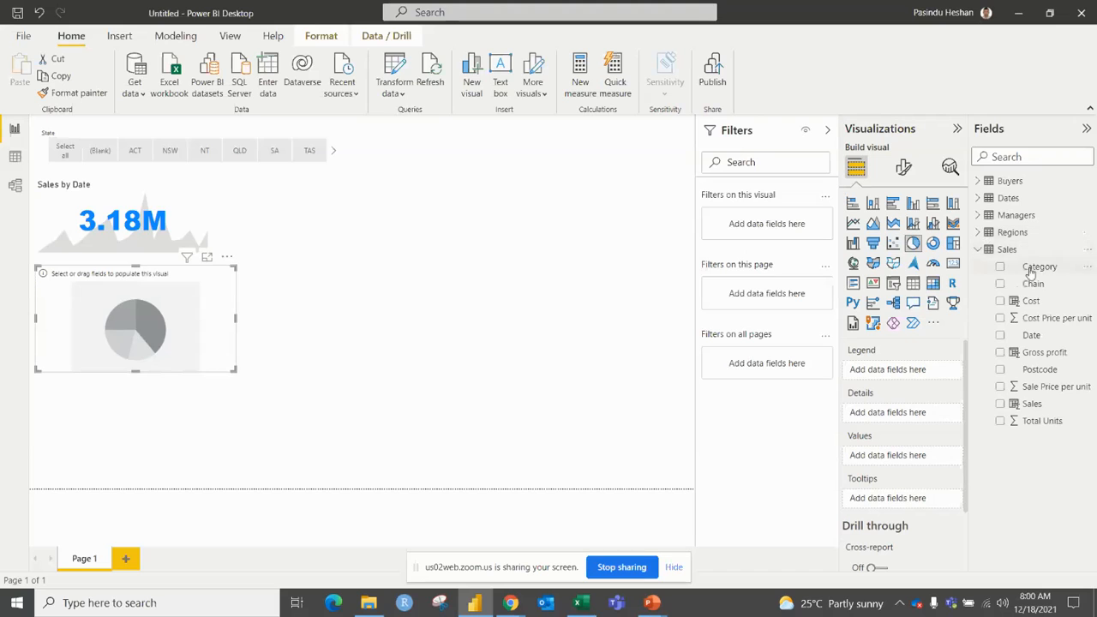
{"action": "left_click", "coordinate": [1033, 267]}
{"action": "left_click_drag", "start_coordinate": [1033, 285], "coordinate": [908, 371]}
{"action": "left_click_drag", "start_coordinate": [1032, 404], "coordinate": [896, 461]}
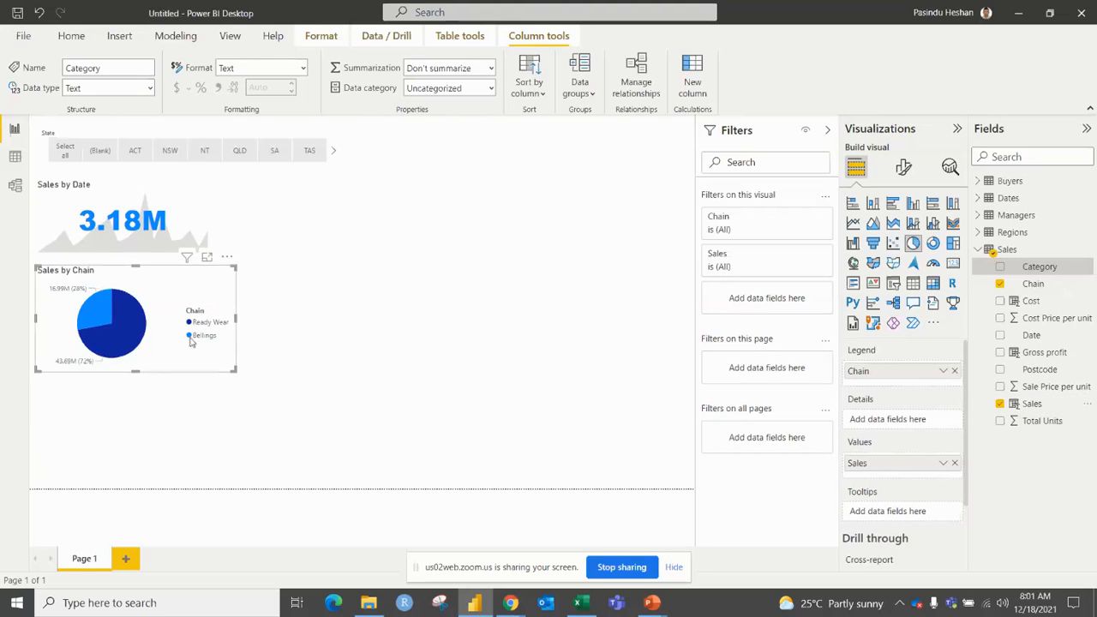
Step: Turn off the pie chart's legend and set its detail label contents to All detail labels
{"action": "left_click", "coordinate": [903, 167]}
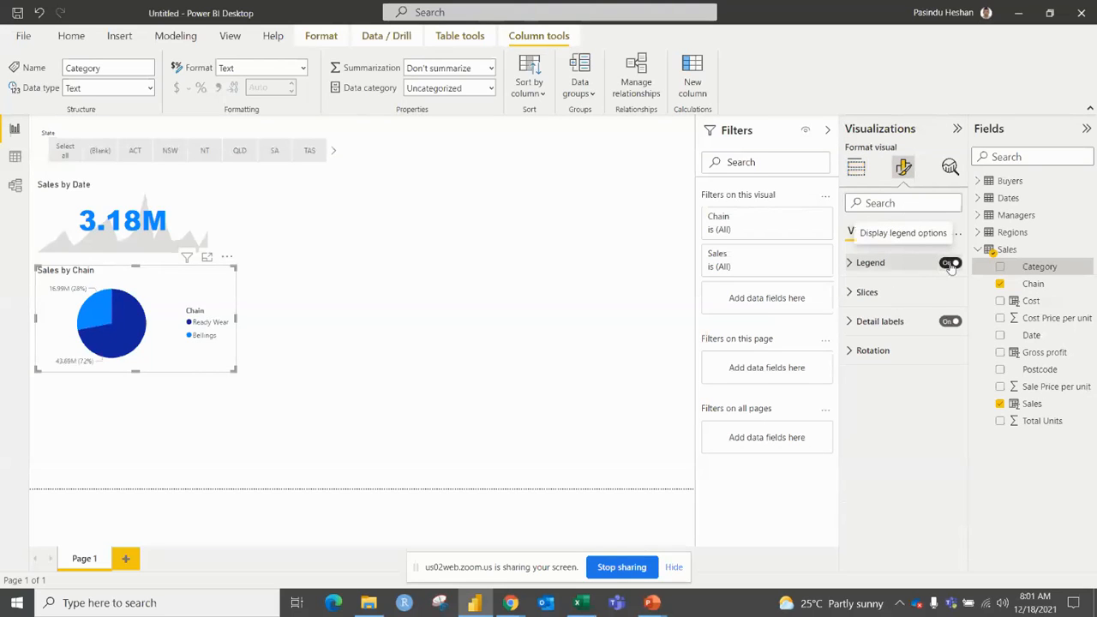
{"action": "left_click", "coordinate": [950, 264]}
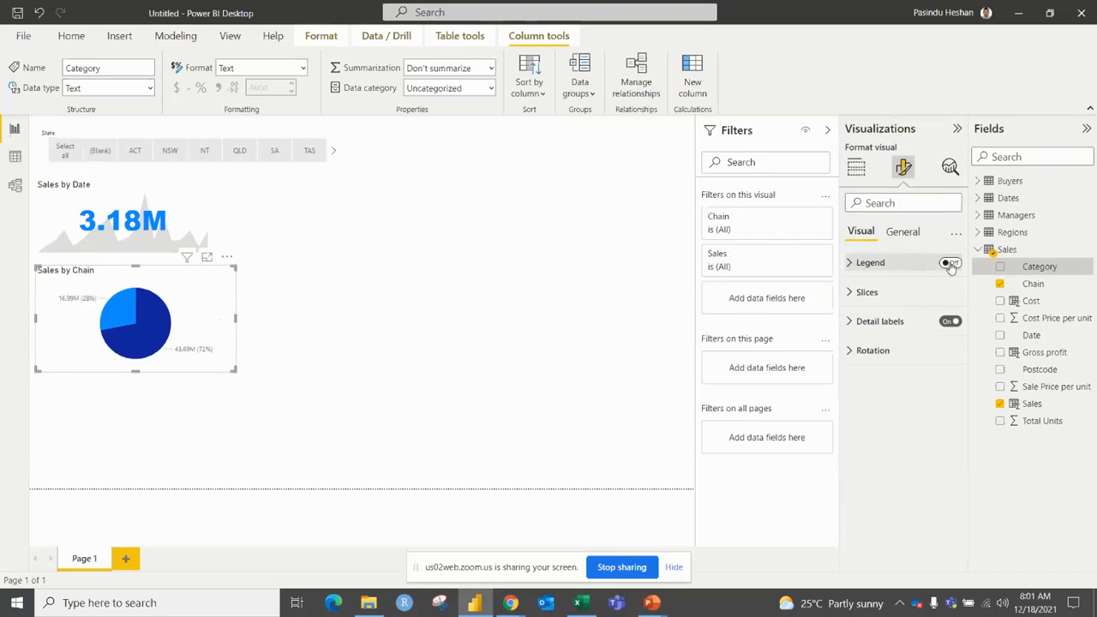
{"action": "left_click", "coordinate": [895, 332]}
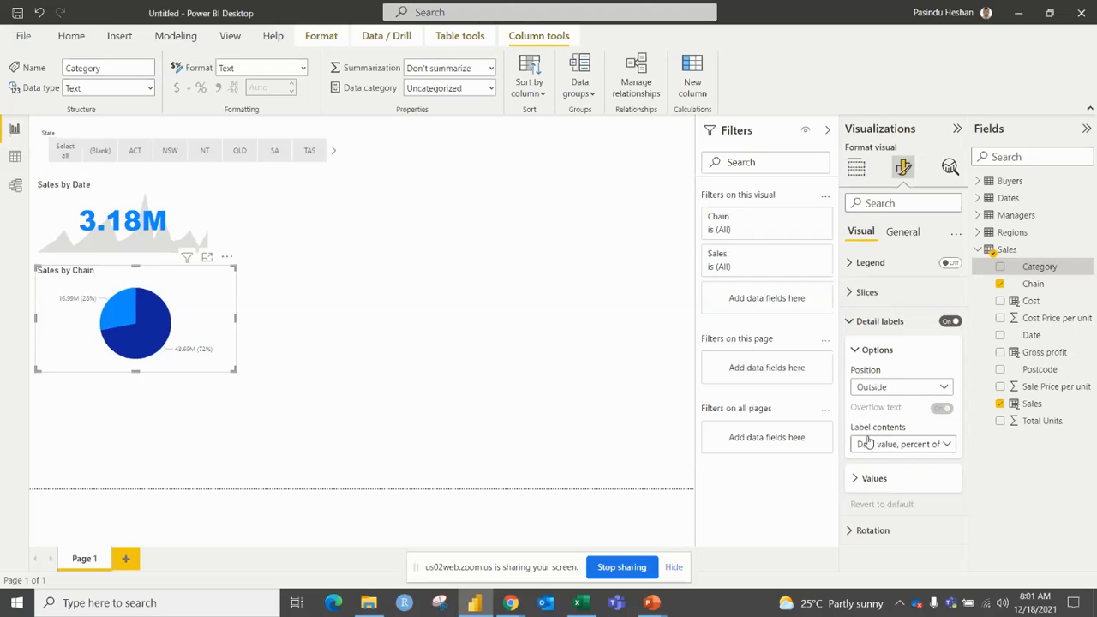
{"action": "left_click", "coordinate": [902, 445]}
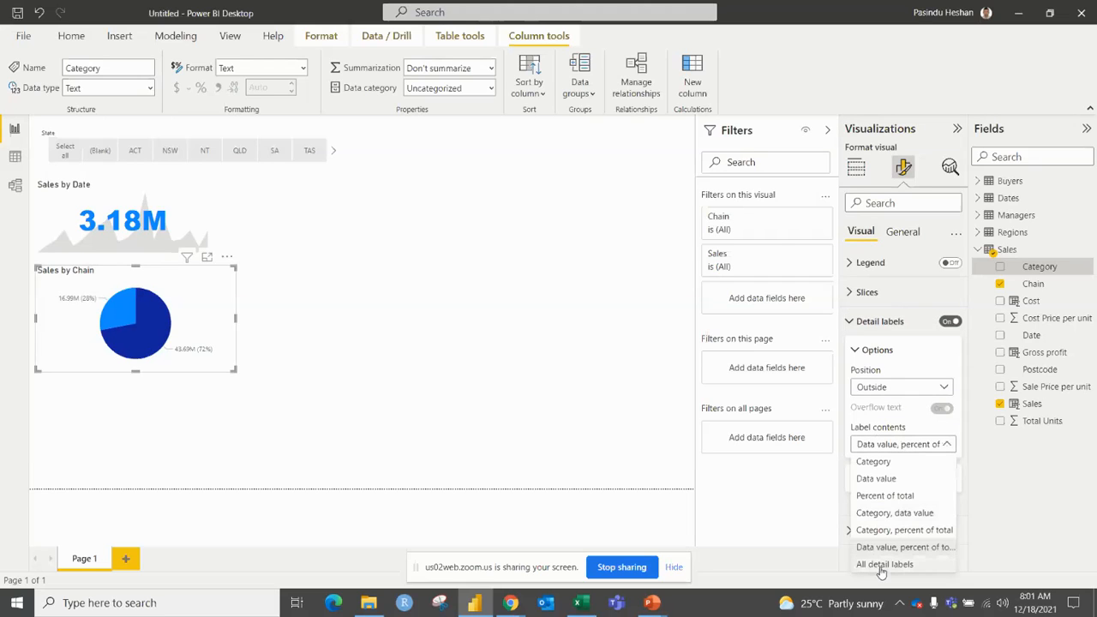
{"action": "left_click", "coordinate": [883, 564]}
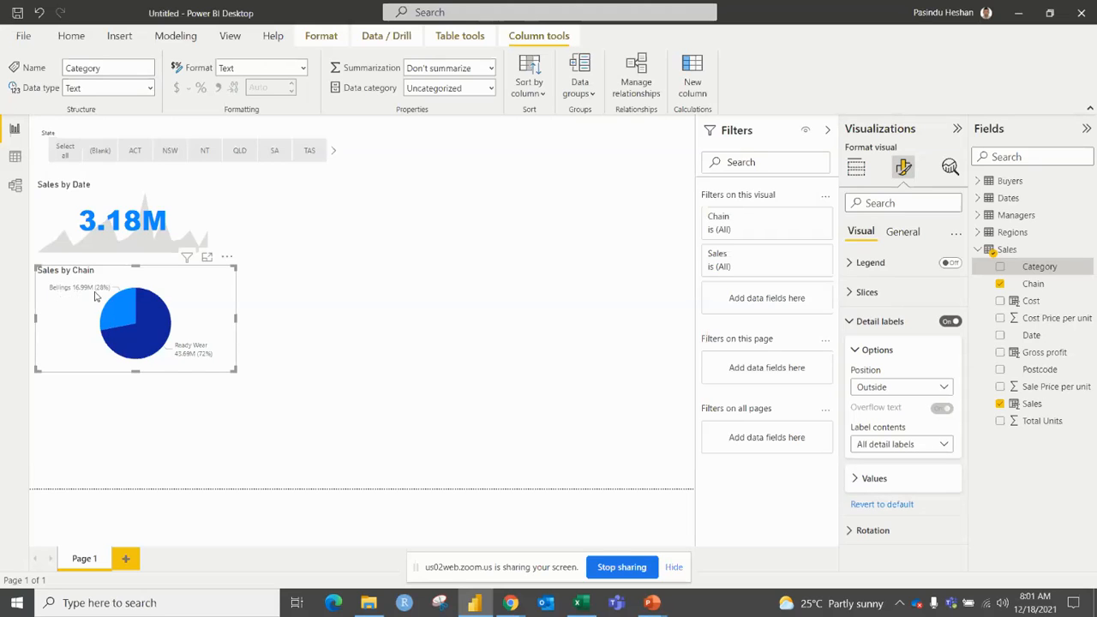
{"action": "mouse_move", "coordinate": [104, 293]}
{"action": "left_click", "coordinate": [355, 302]}
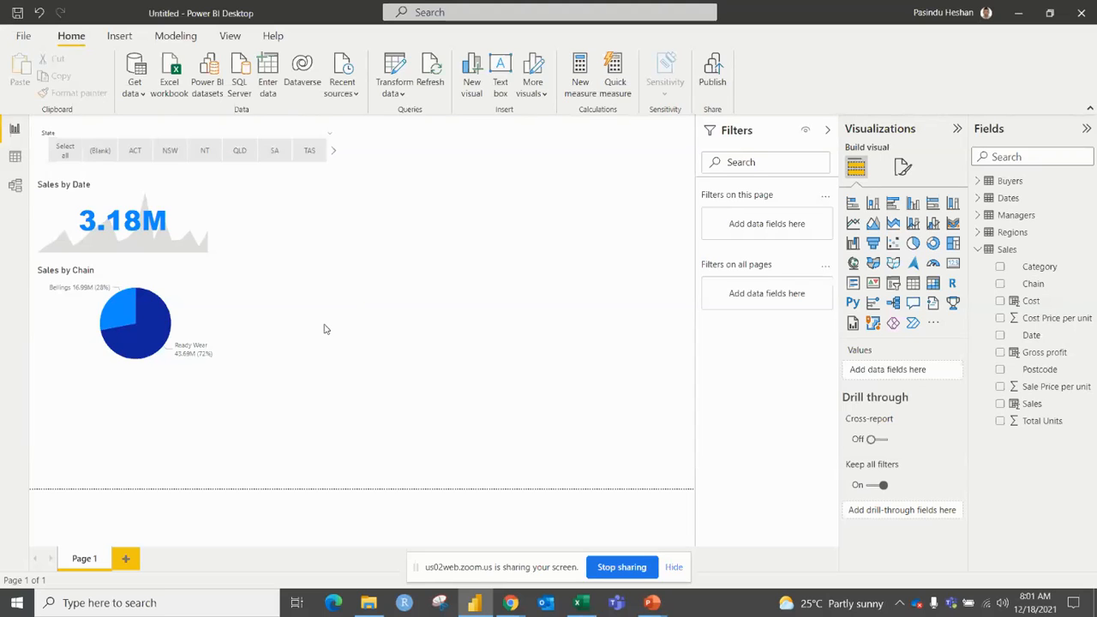
Step: Add an empty filled map to the report page, enlarge it and place it beside the Sales KPI and pie chart
{"action": "left_click", "coordinate": [873, 263]}
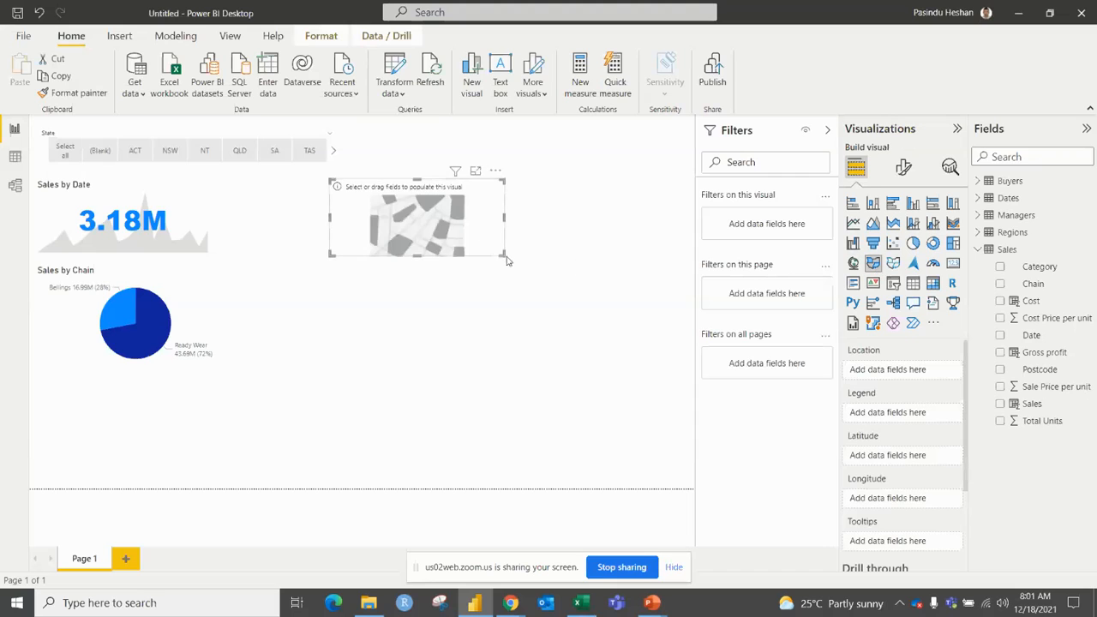
{"action": "left_click_drag", "start_coordinate": [507, 260], "coordinate": [593, 344]}
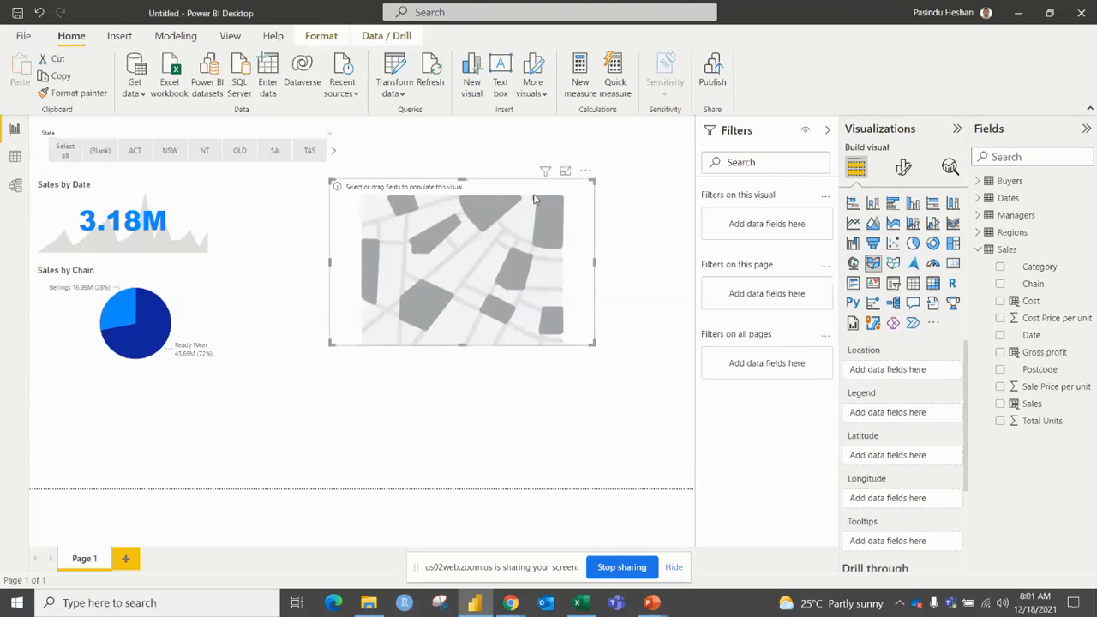
{"action": "left_click_drag", "start_coordinate": [593, 180], "coordinate": [499, 207]}
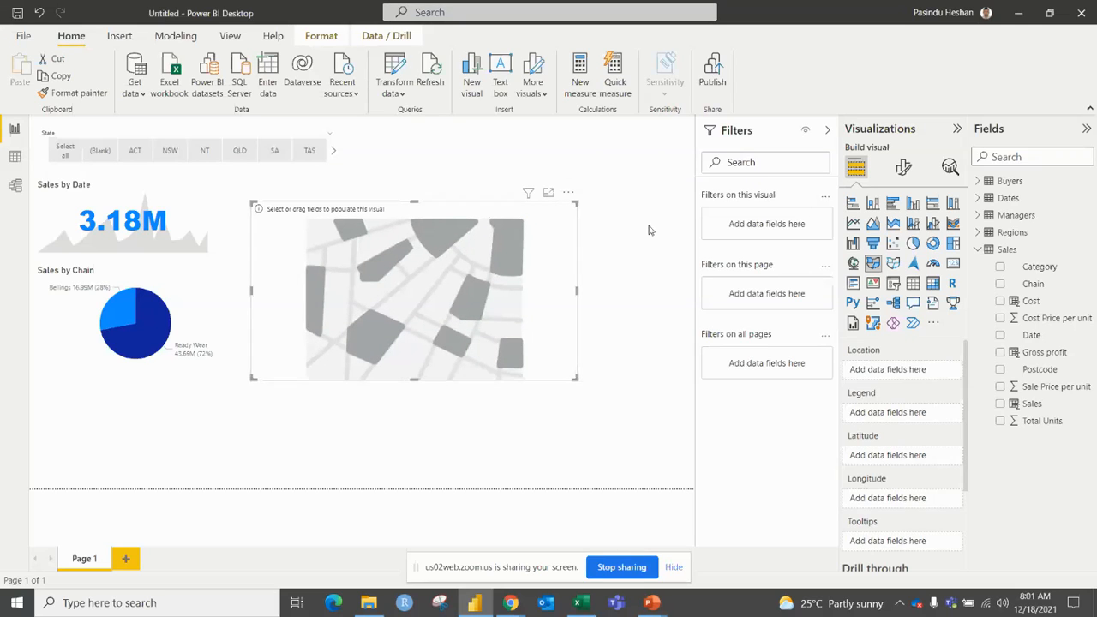
Step: Set State from the Regions table as the filled map's location and check where the states are plotted
{"action": "left_click", "coordinate": [978, 250]}
{"action": "left_click", "coordinate": [978, 233]}
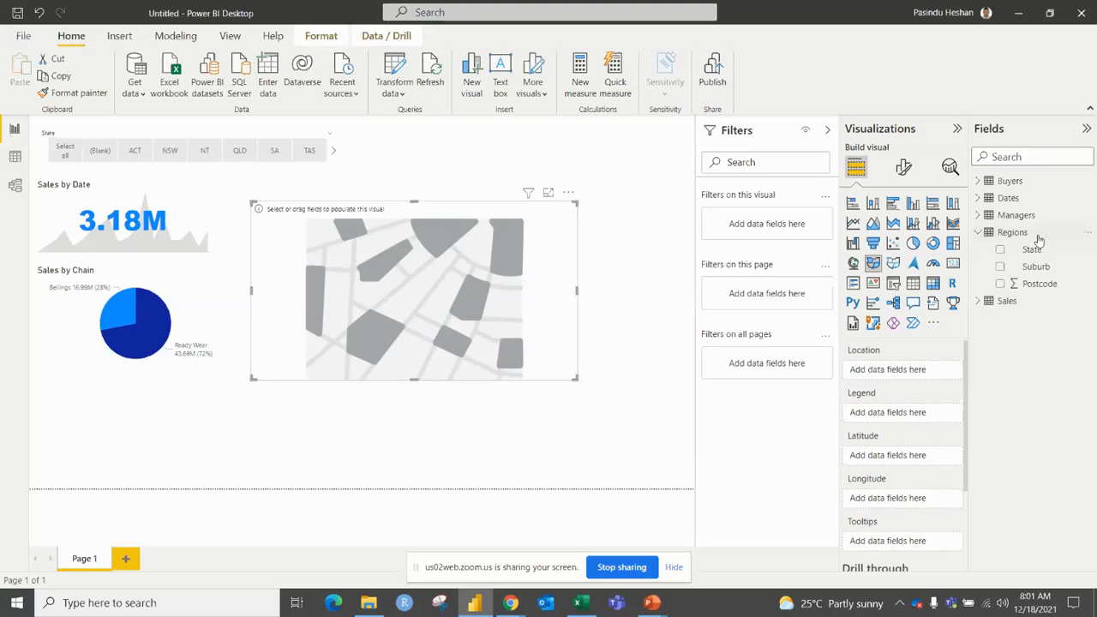
{"action": "left_click_drag", "start_coordinate": [1019, 249], "coordinate": [891, 368]}
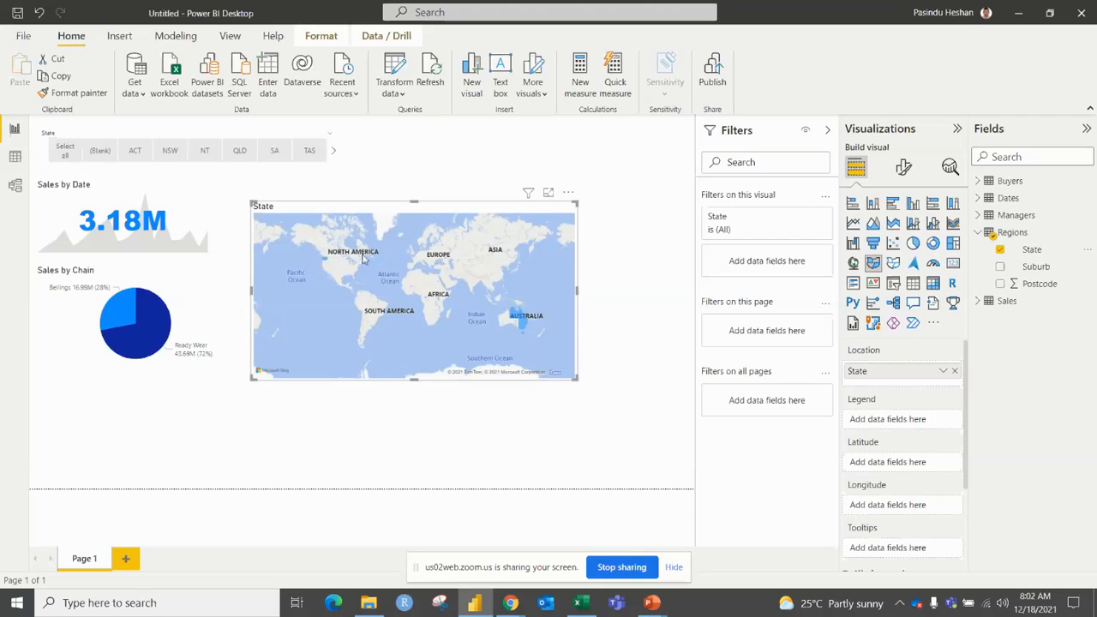
{"action": "mouse_move", "coordinate": [521, 317]}
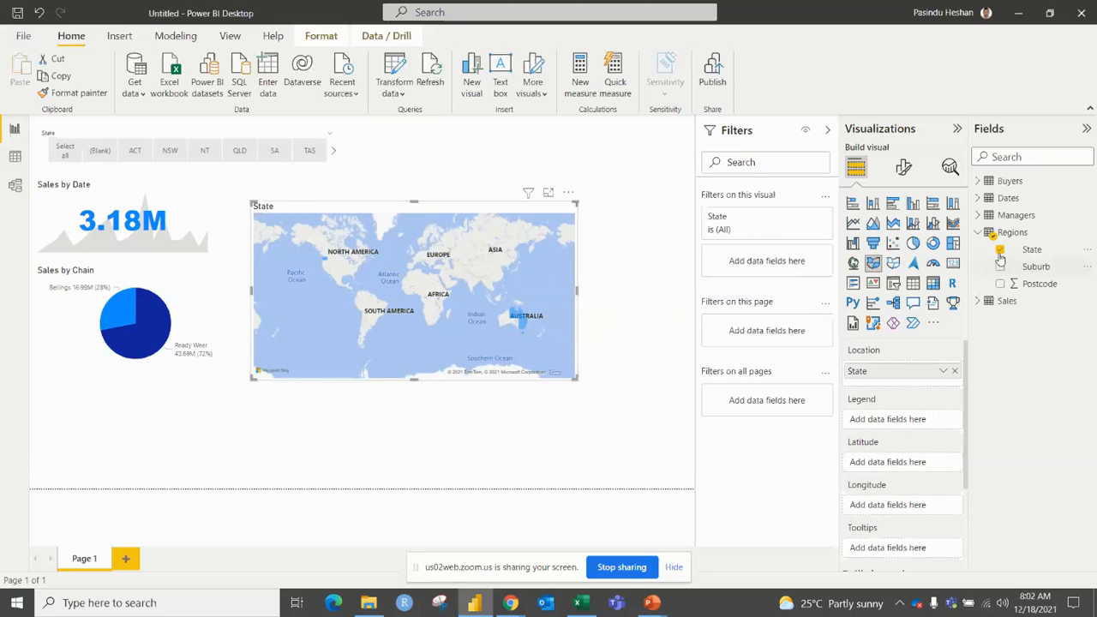
Step: Create a calculated column in the Regions table with the formula State, Country = Regions[ State]&", Australia" and check its rows
{"action": "left_click", "coordinate": [15, 158]}
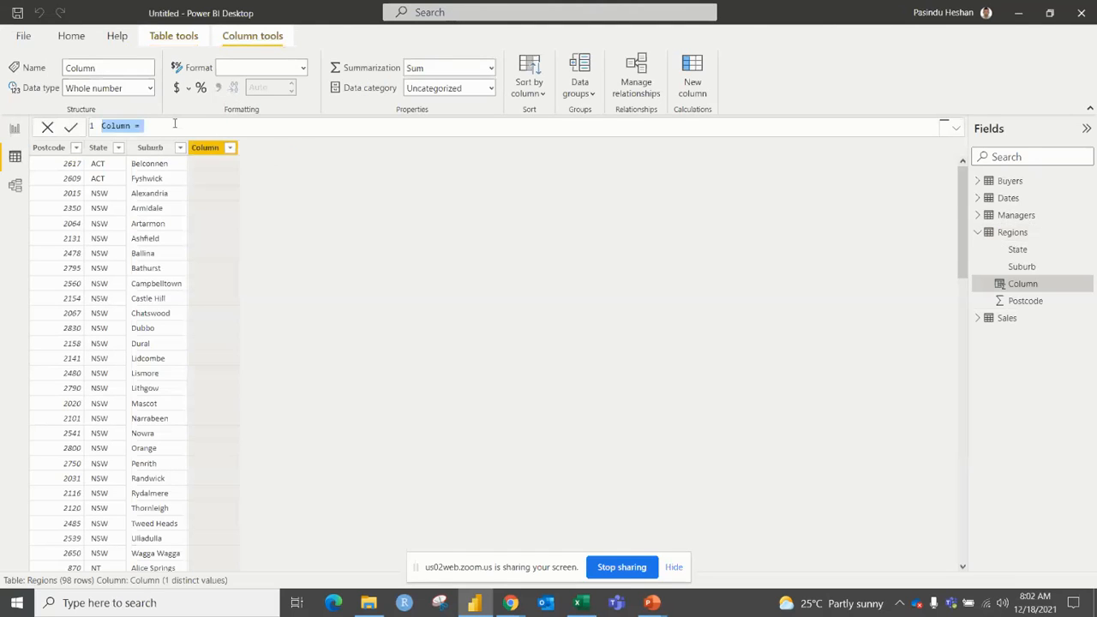
{"action": "type", "text": "Sa"}
{"action": "key", "text": "BackSpace"}
{"action": "type", "text": "te"}
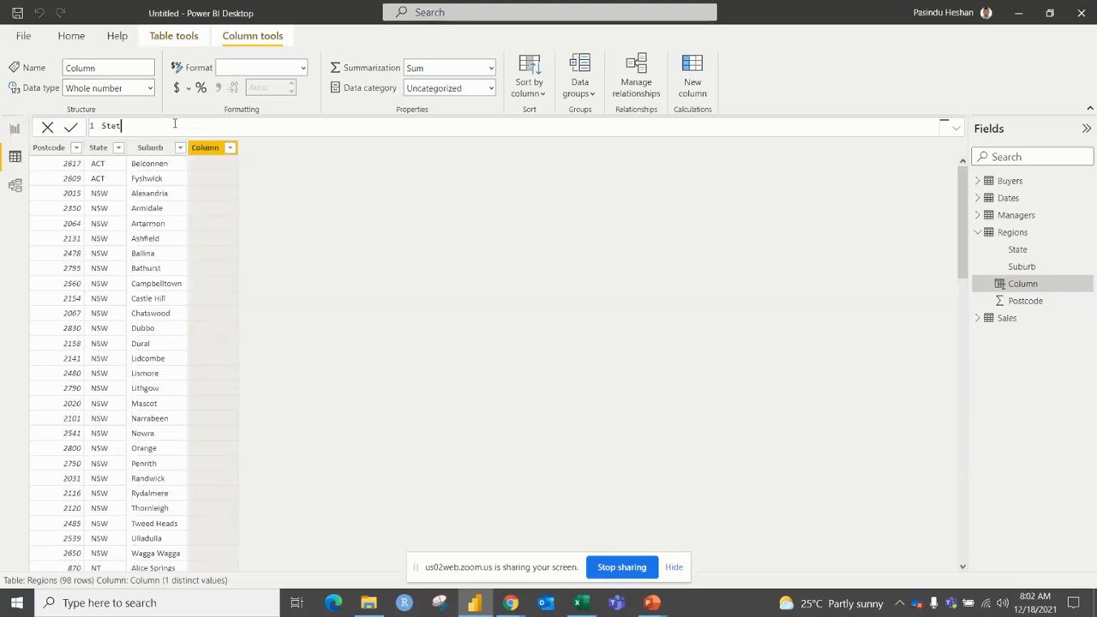
{"action": "type", "text": ", Country = st"}
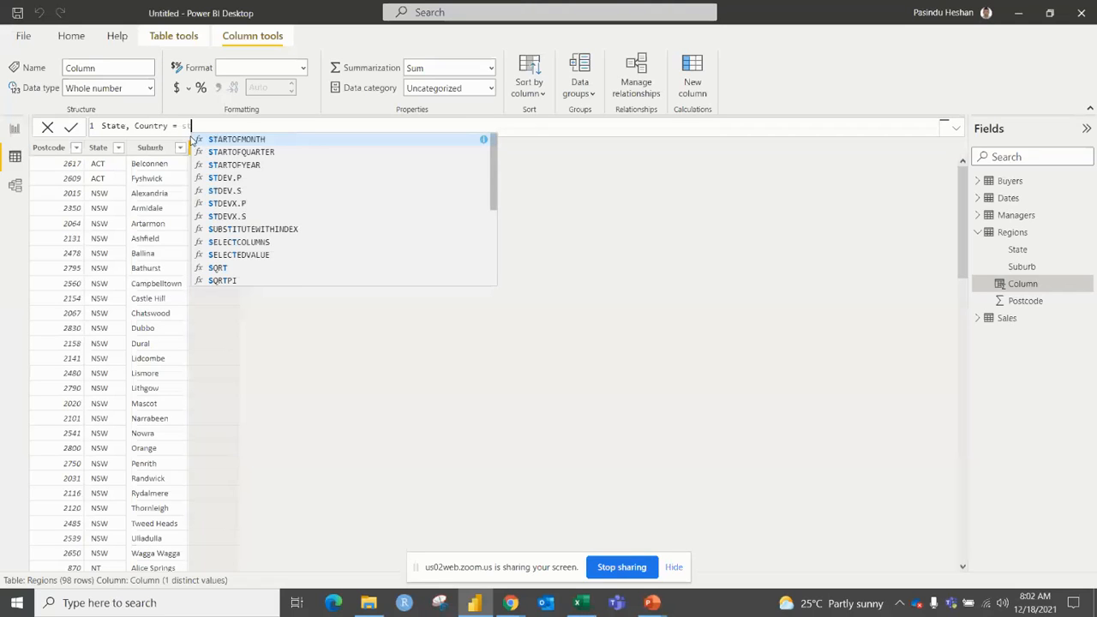
{"action": "type", "text": "a"}
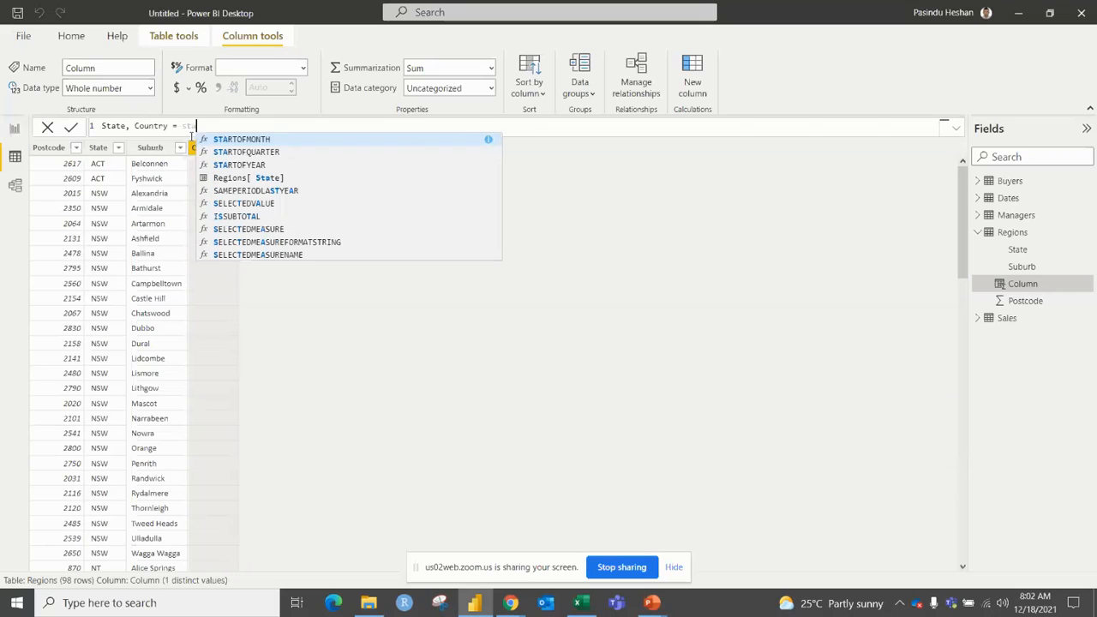
{"action": "left_click", "coordinate": [238, 177]}
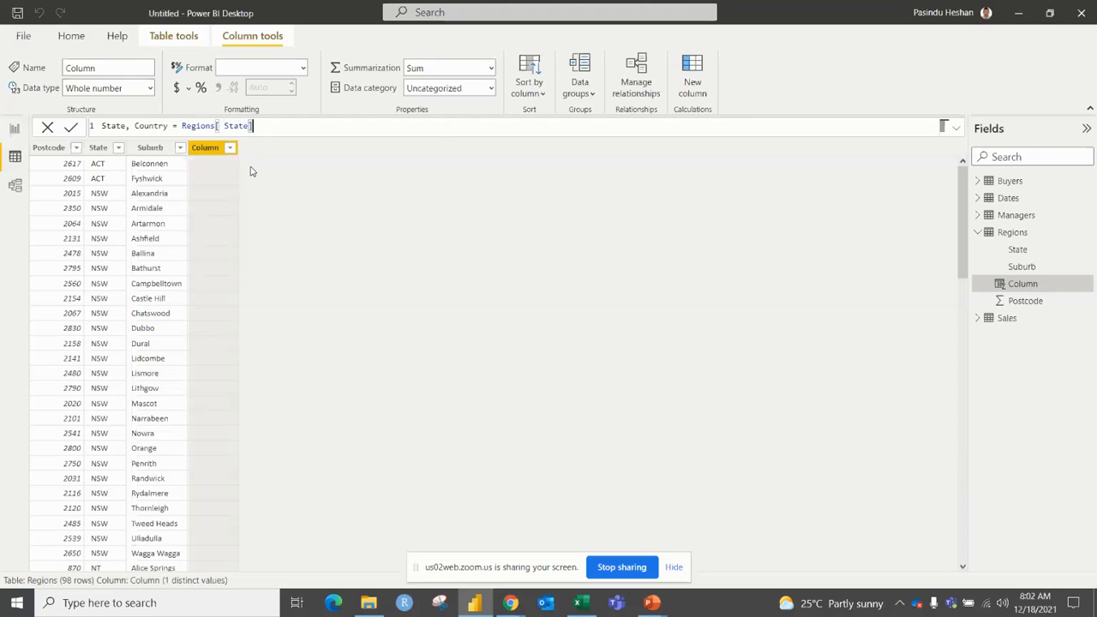
{"action": "type", "text": "&\"\""}
{"action": "key", "text": "BackSpace"}
{"action": "key", "text": "Right"}
{"action": "type", "text": "Australi"}
{"action": "key", "text": "Return"}
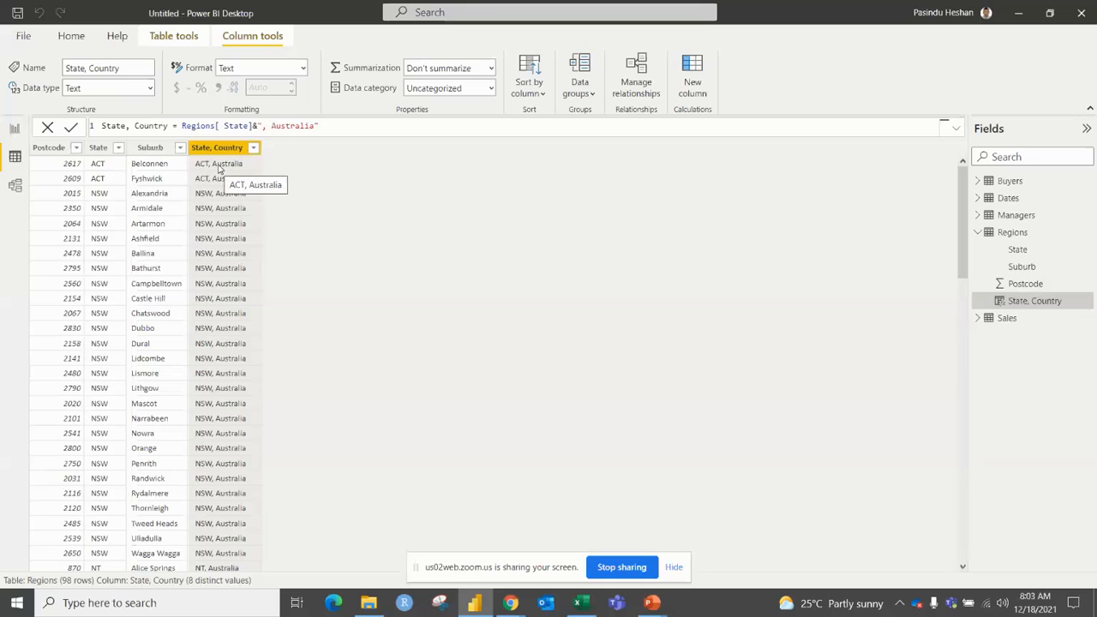
{"action": "scroll", "coordinate": [219, 169], "scroll_direction": "down", "scroll_amount": 20}
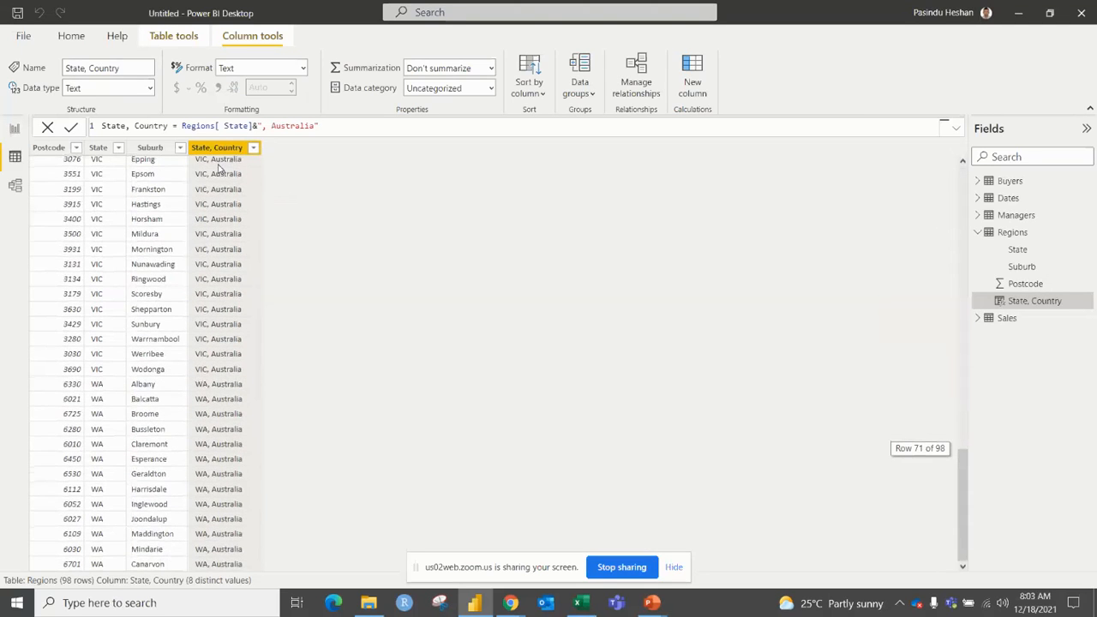
{"action": "scroll", "coordinate": [204, 193], "scroll_direction": "up", "scroll_amount": 20}
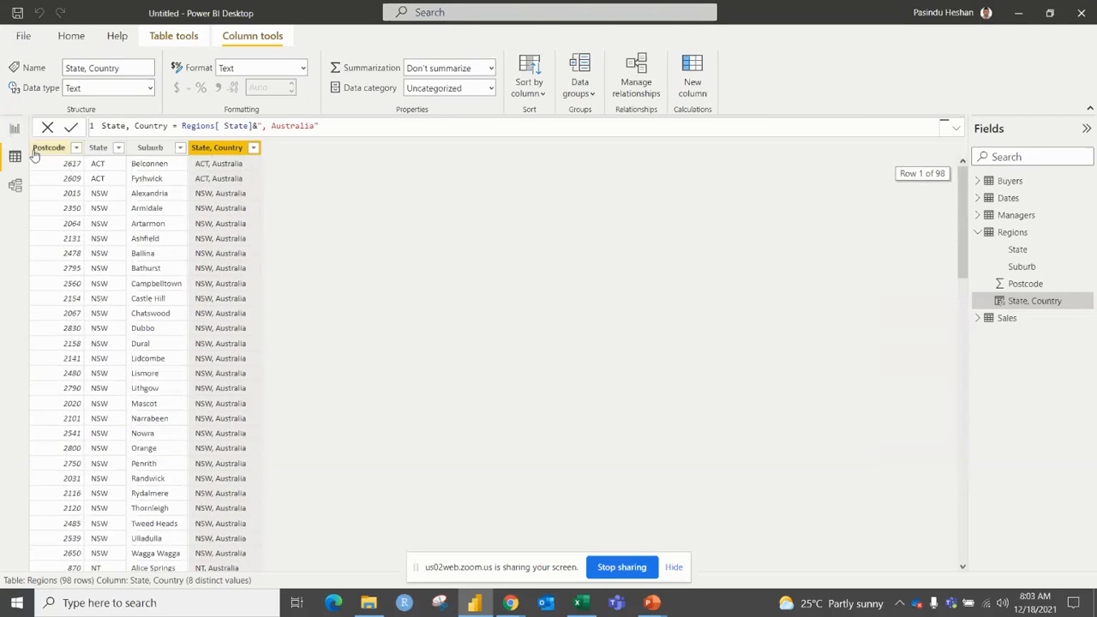
Step: Replace State with the State, Country column as the filled map's location on the report page
{"action": "left_click", "coordinate": [14, 130]}
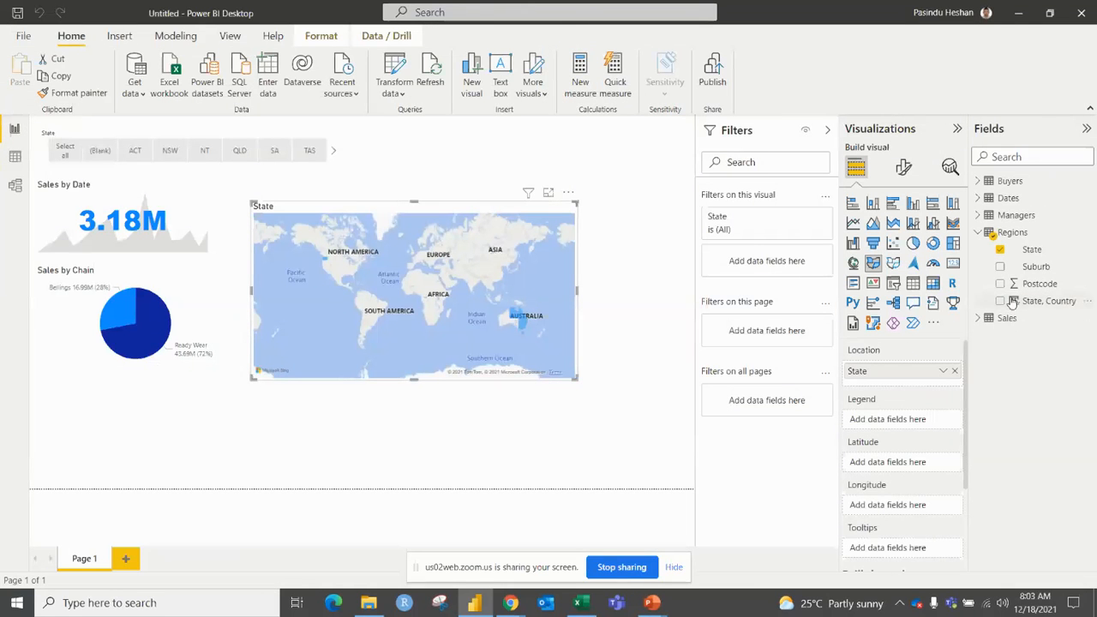
{"action": "left_click", "coordinate": [954, 372]}
{"action": "left_click_drag", "start_coordinate": [1041, 300], "coordinate": [927, 384]}
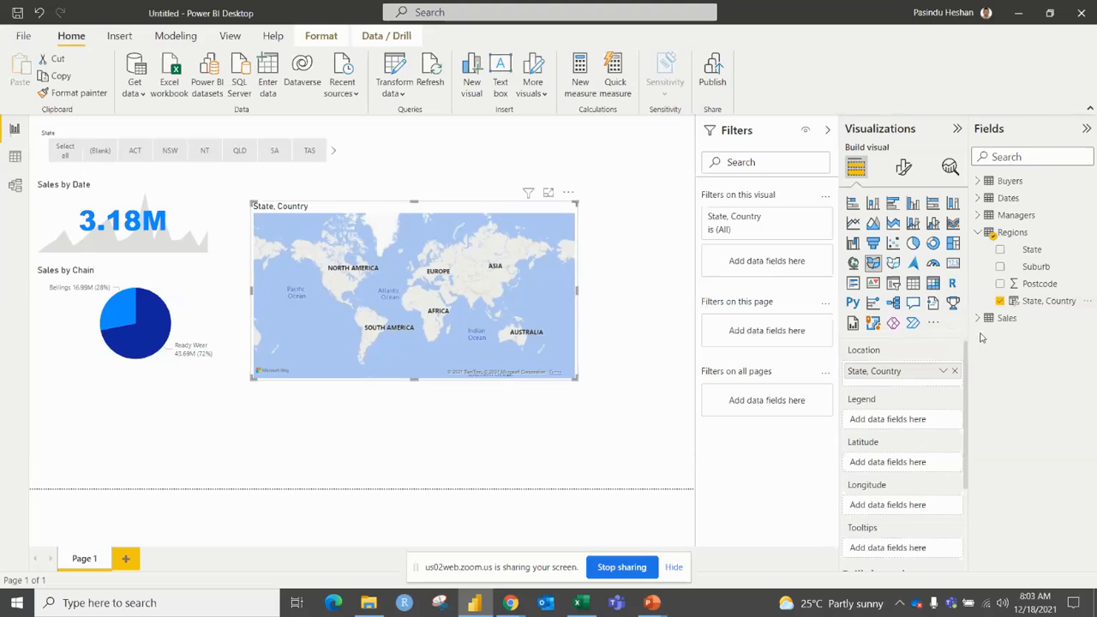
Step: Set the data category of the State, Country column to Place
{"action": "left_click", "coordinate": [1024, 311]}
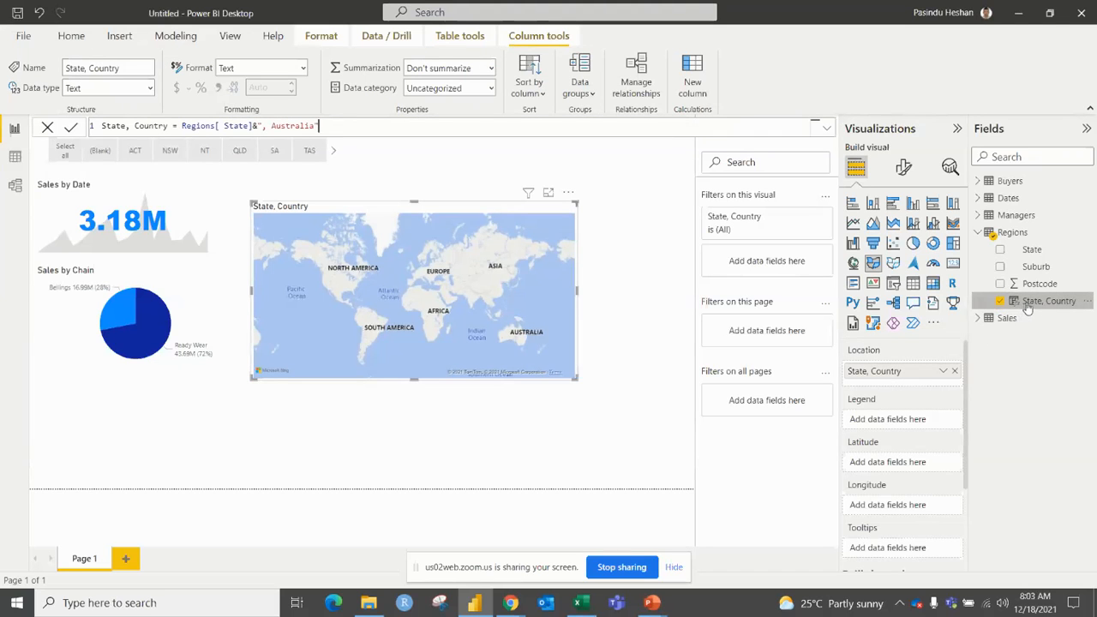
{"action": "left_click", "coordinate": [491, 89]}
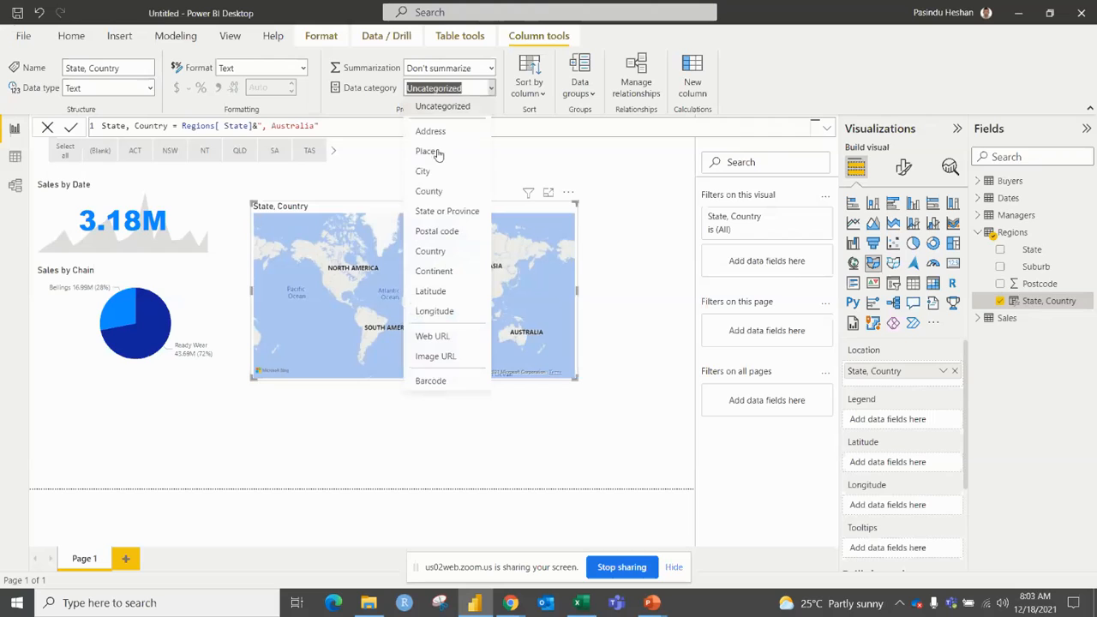
{"action": "left_click", "coordinate": [426, 152]}
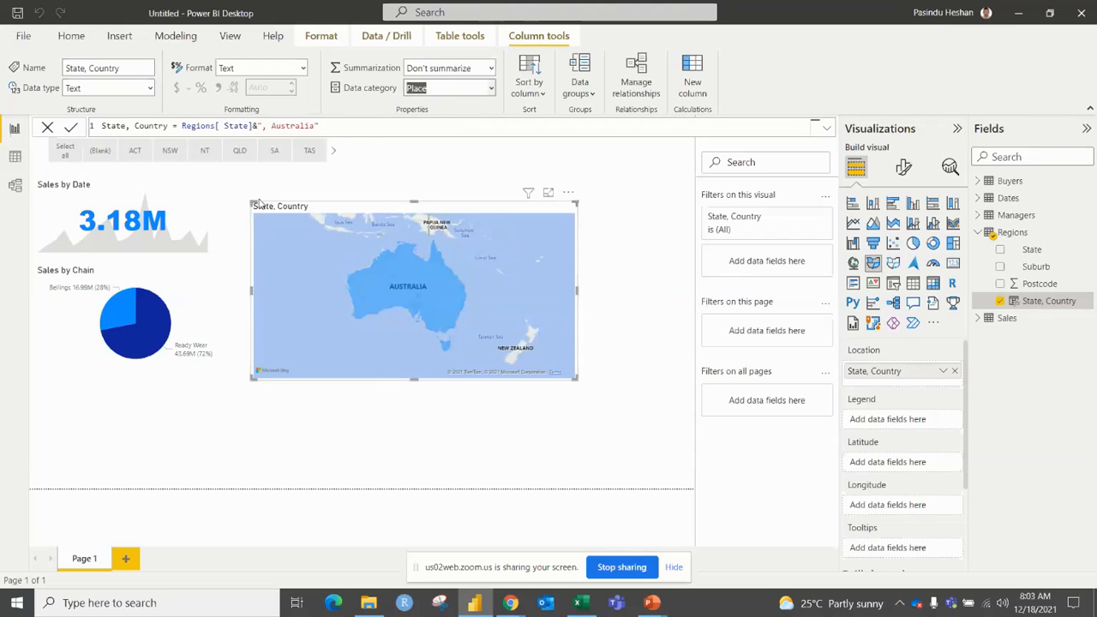
Step: Shrink the map slightly from its upper-left corner and check the tooltips of the Australian states
{"action": "left_click_drag", "start_coordinate": [253, 200], "coordinate": [318, 219]}
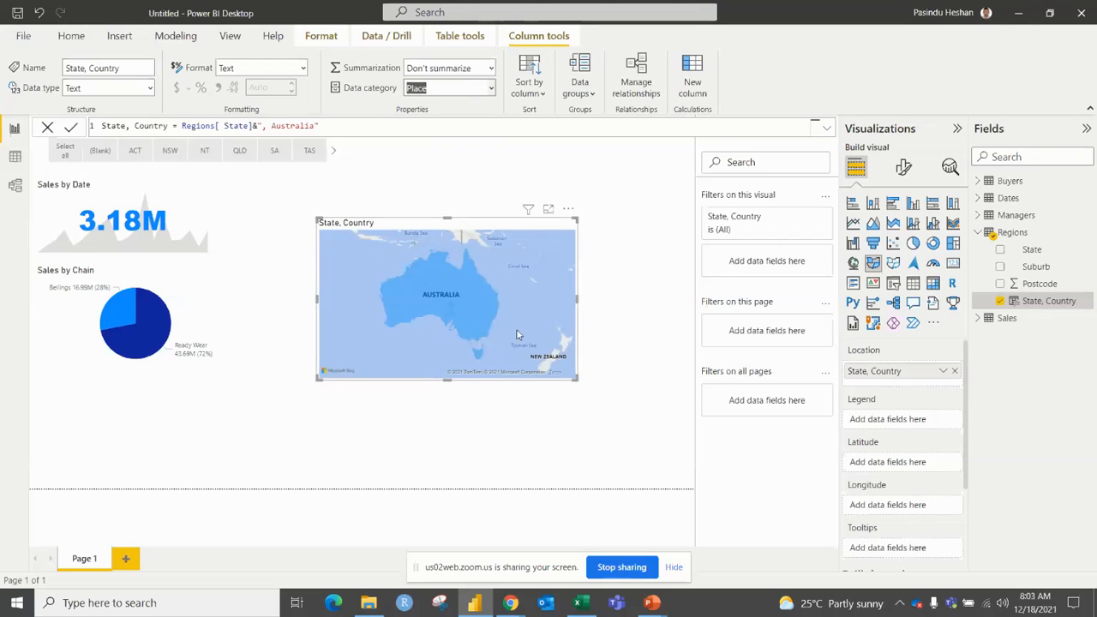
{"action": "left_click", "coordinate": [990, 233]}
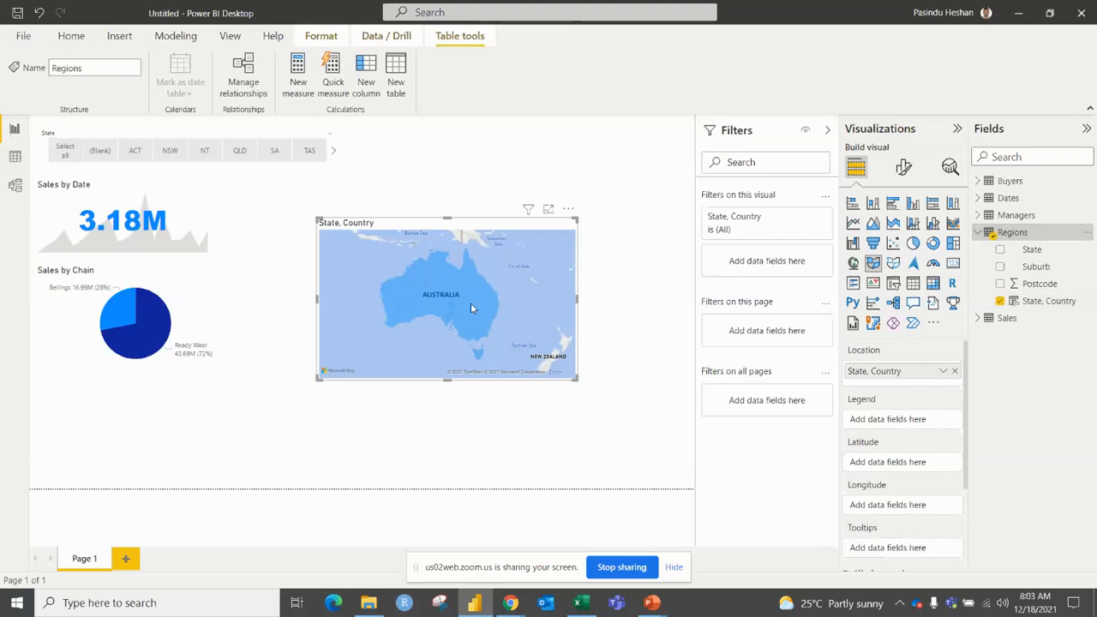
{"action": "mouse_move", "coordinate": [470, 306]}
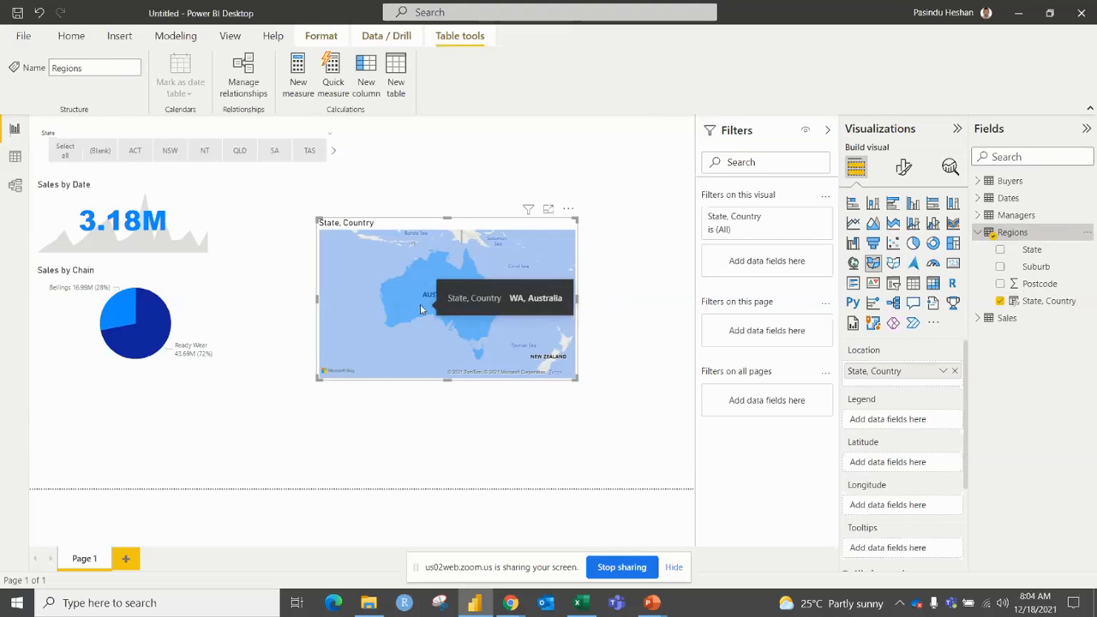
{"action": "mouse_move", "coordinate": [407, 305]}
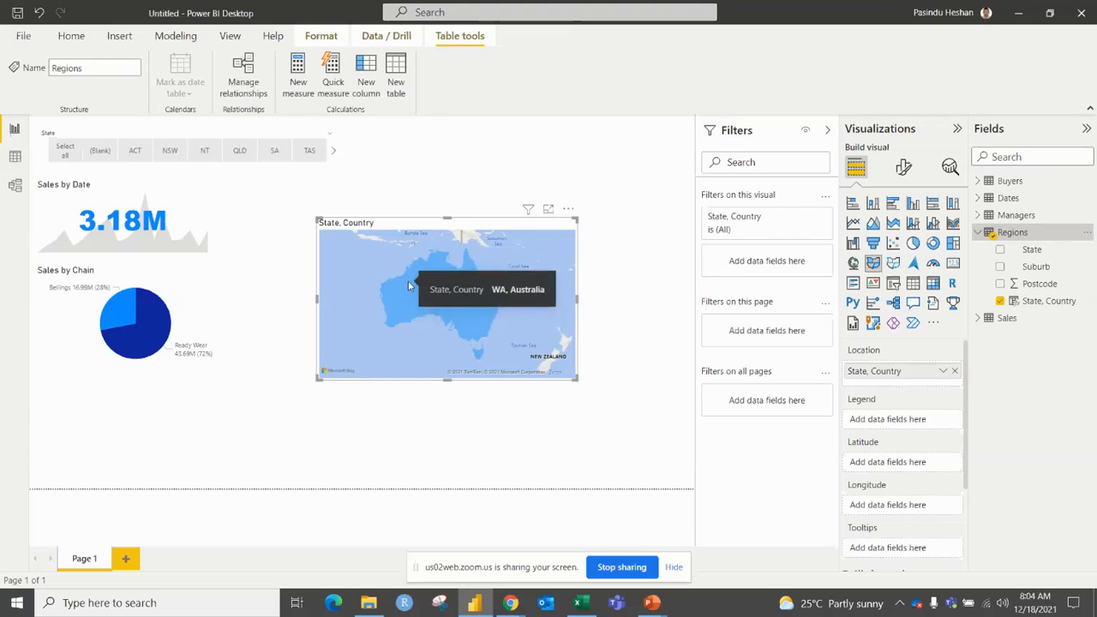
{"action": "mouse_move", "coordinate": [428, 275]}
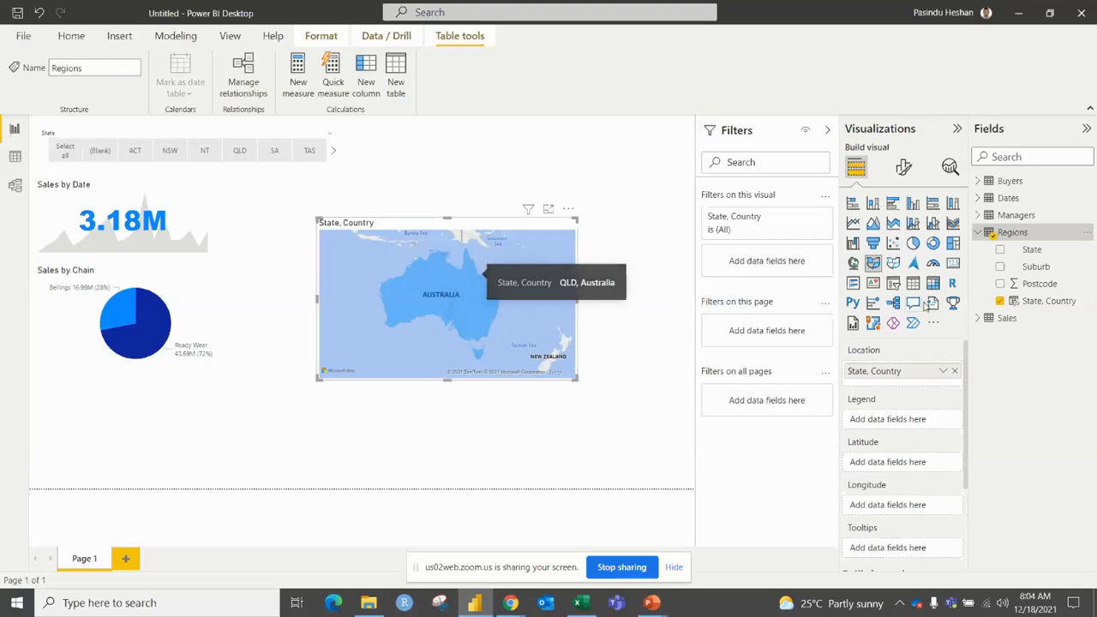
{"action": "left_click", "coordinate": [977, 318]}
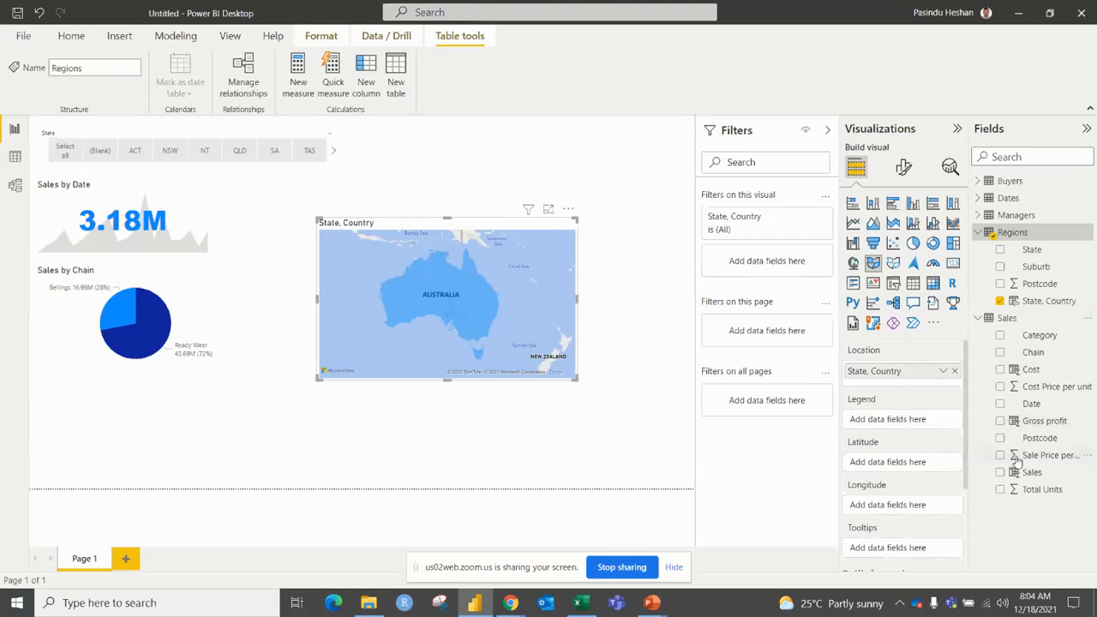
{"action": "left_click_drag", "start_coordinate": [1014, 477], "coordinate": [911, 548]}
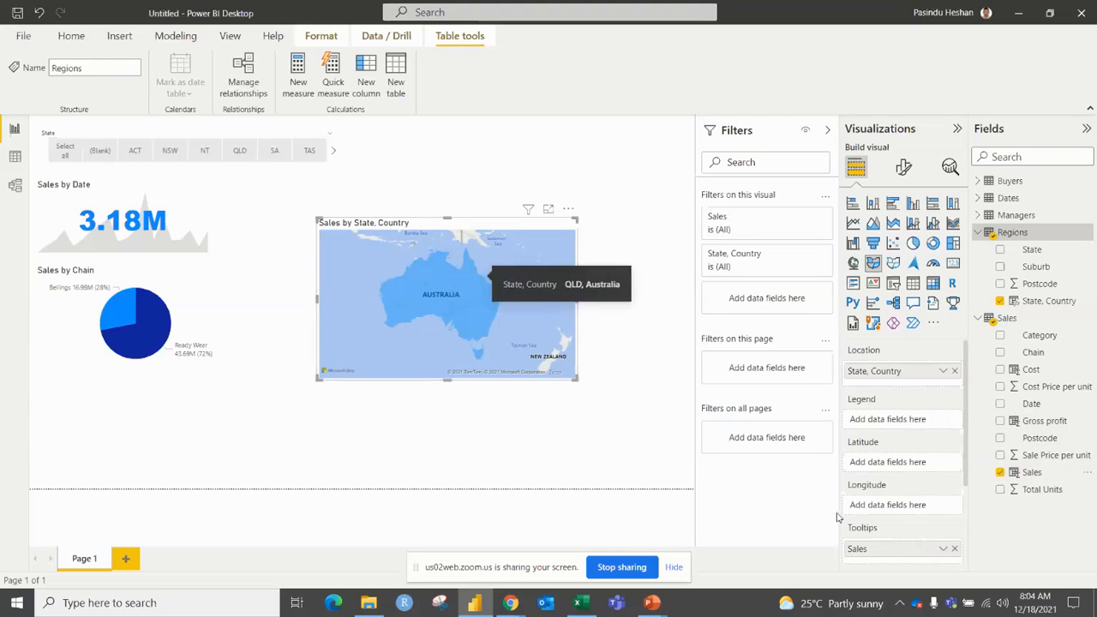
{"action": "scroll", "coordinate": [866, 525], "scroll_direction": "down", "scroll_amount": 1}
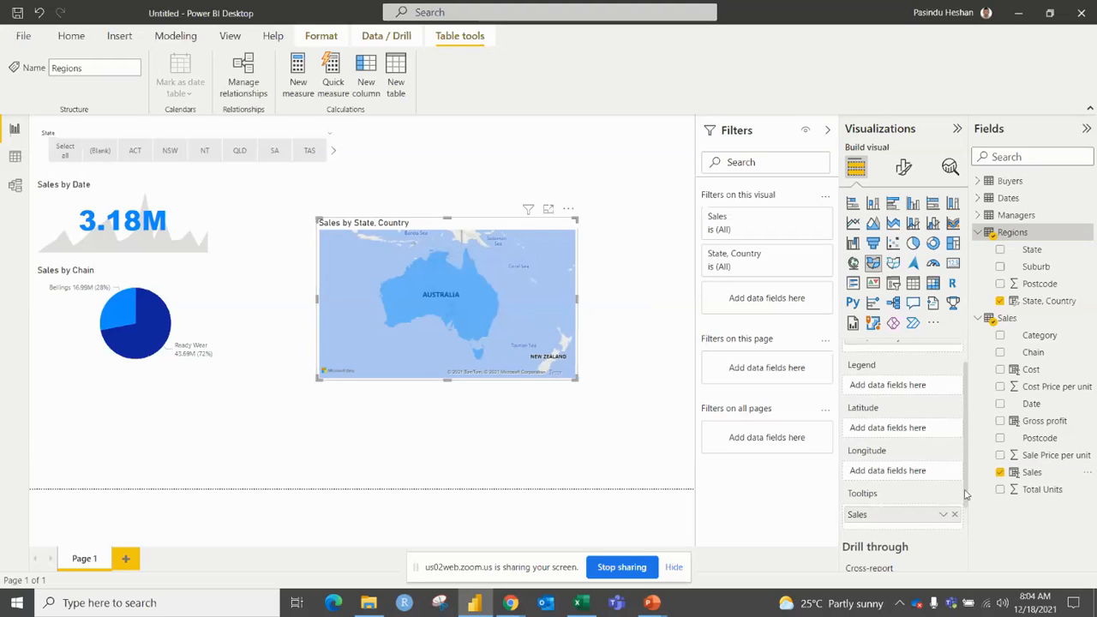
{"action": "left_click", "coordinate": [1000, 473]}
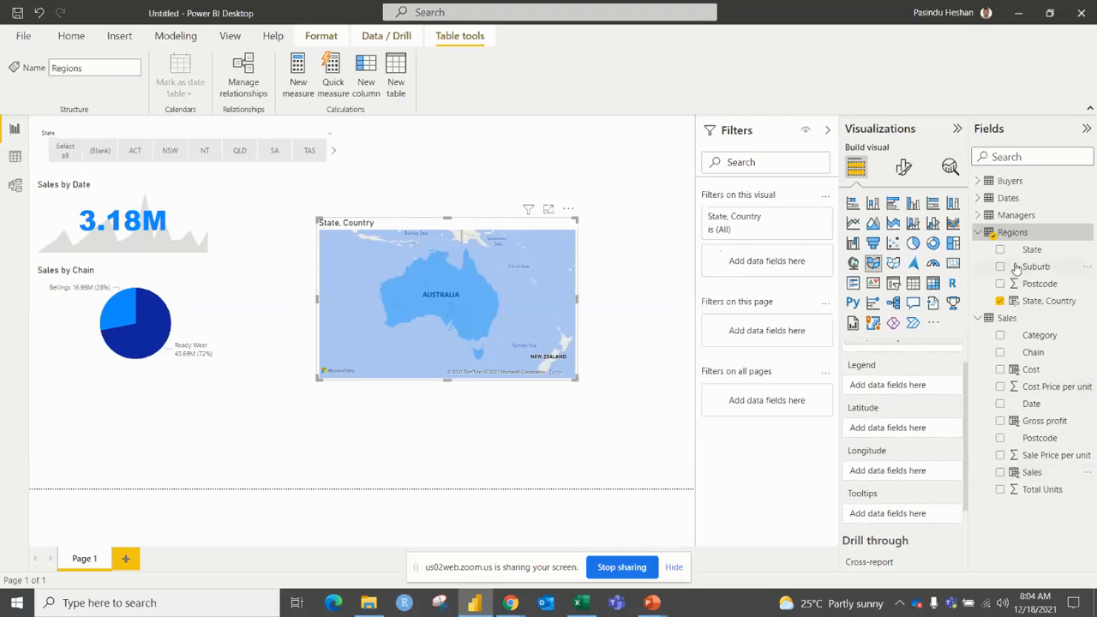
Step: Add Sales from the Sales table to the map's tooltips and narrow the map slightly from its left edge
{"action": "left_click", "coordinate": [977, 232]}
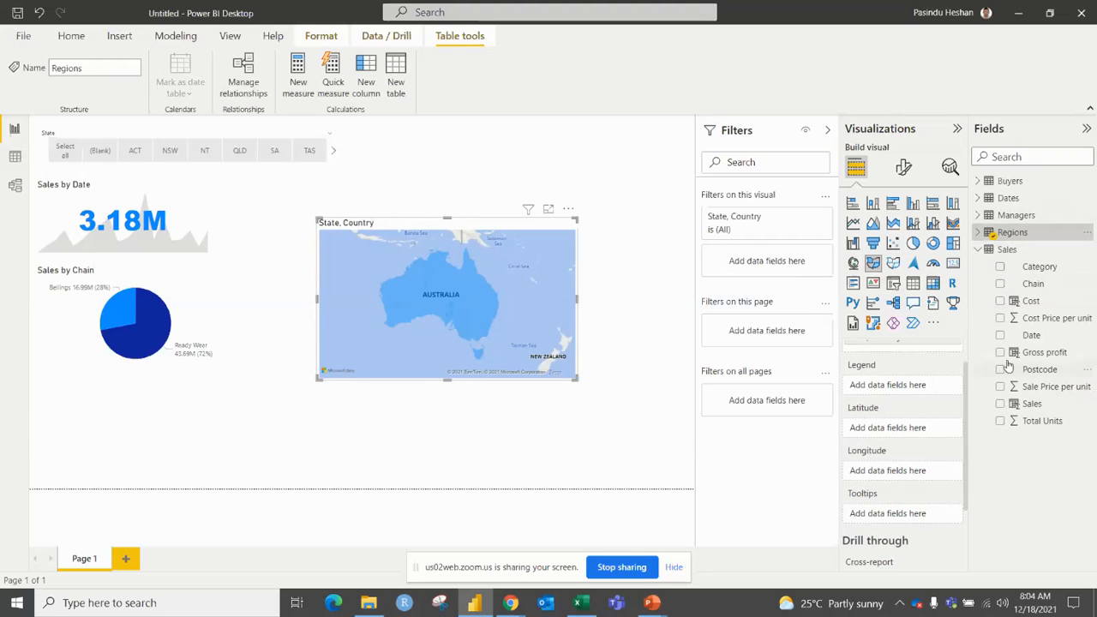
{"action": "left_click_drag", "start_coordinate": [1031, 403], "coordinate": [895, 513]}
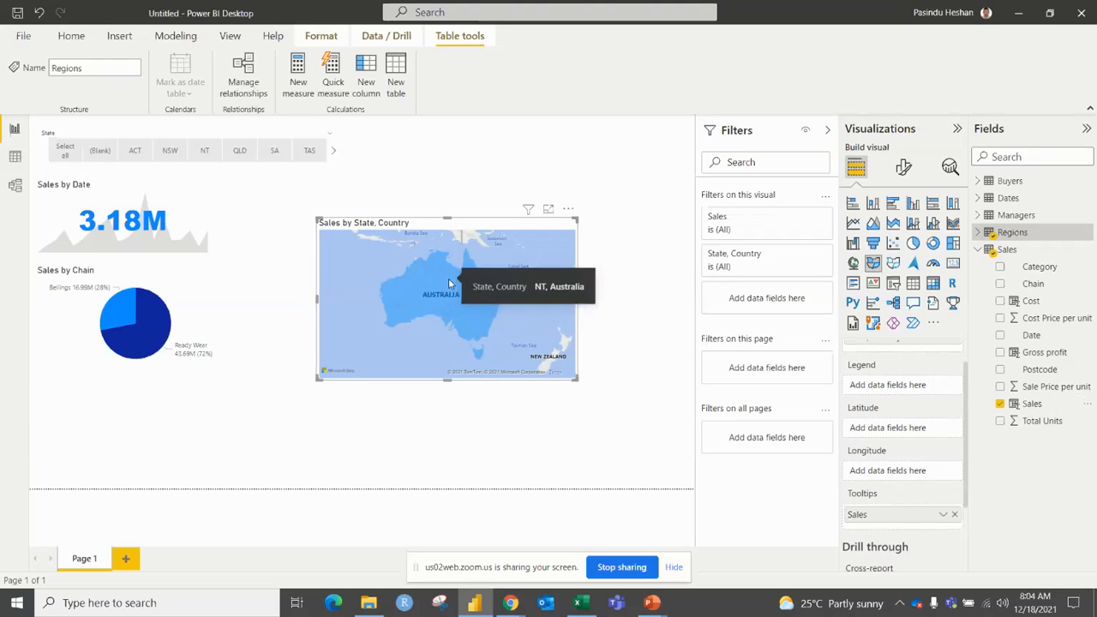
{"action": "left_click_drag", "start_coordinate": [317, 299], "coordinate": [333, 300]}
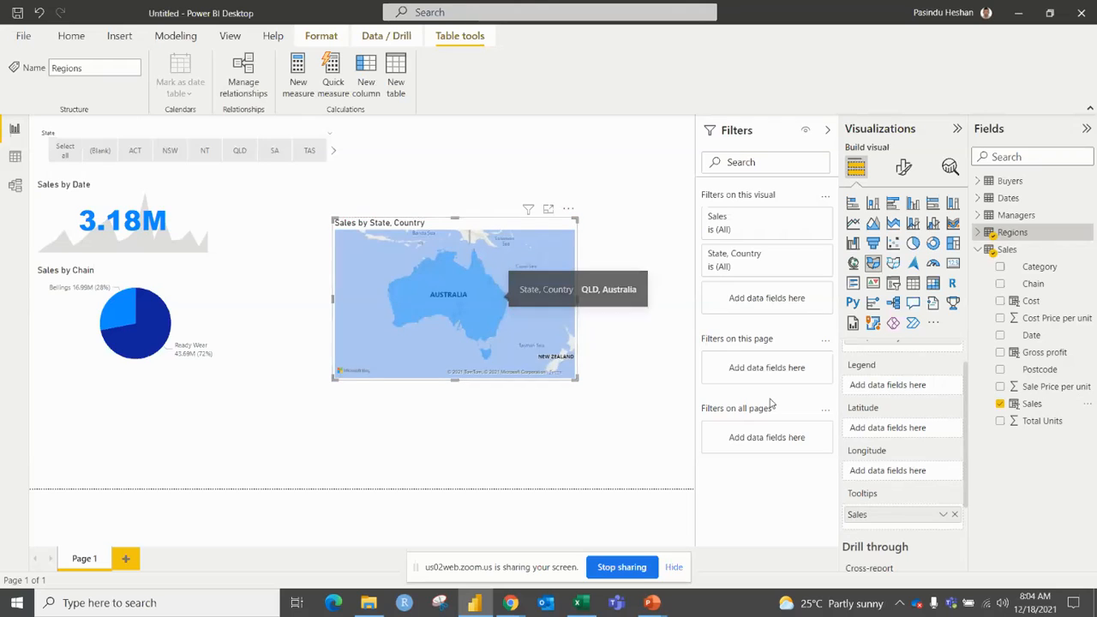
{"action": "scroll", "coordinate": [934, 404], "scroll_direction": "up", "scroll_amount": 1}
{"action": "mouse_move", "coordinate": [411, 300]}
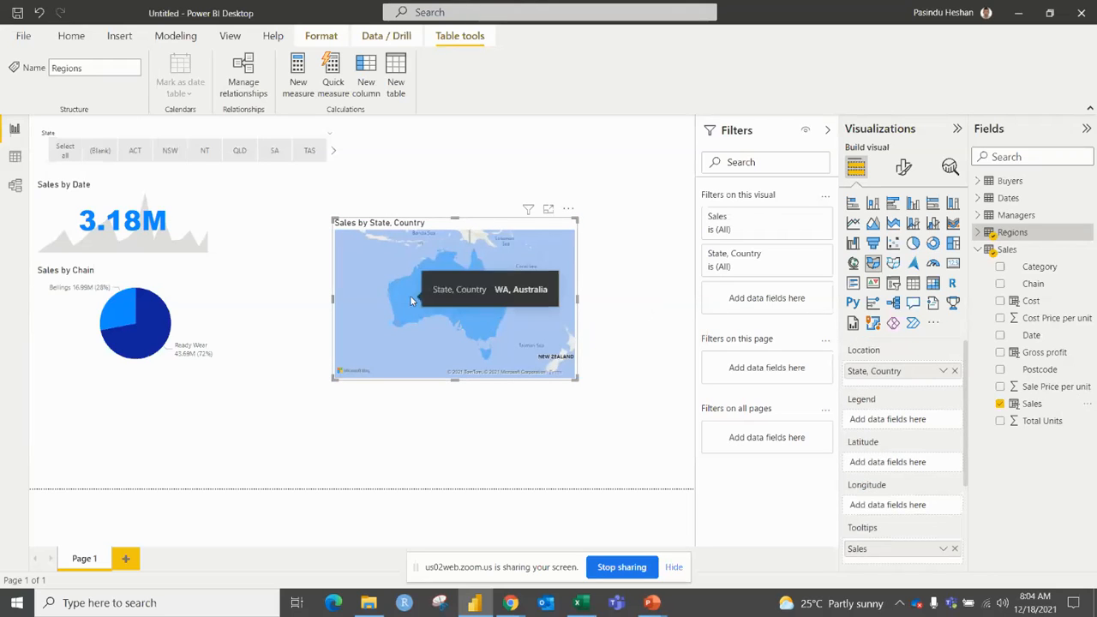
{"action": "mouse_move", "coordinate": [453, 294]}
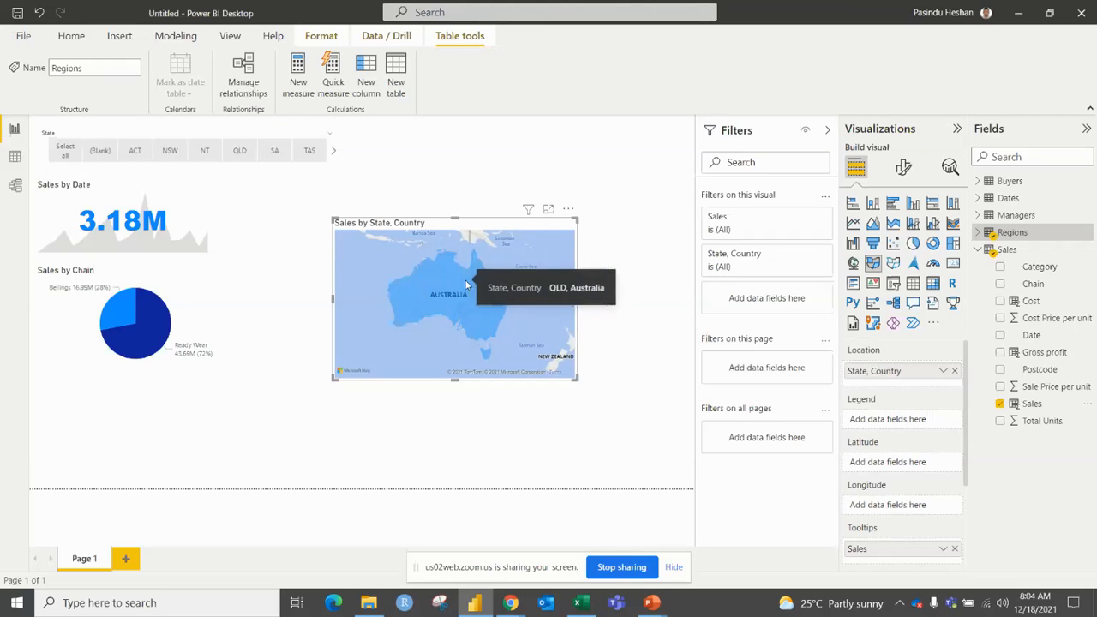
Step: Turn on Show all in the map's Fill colors settings to list a separate color for each state
{"action": "left_click", "coordinate": [903, 168]}
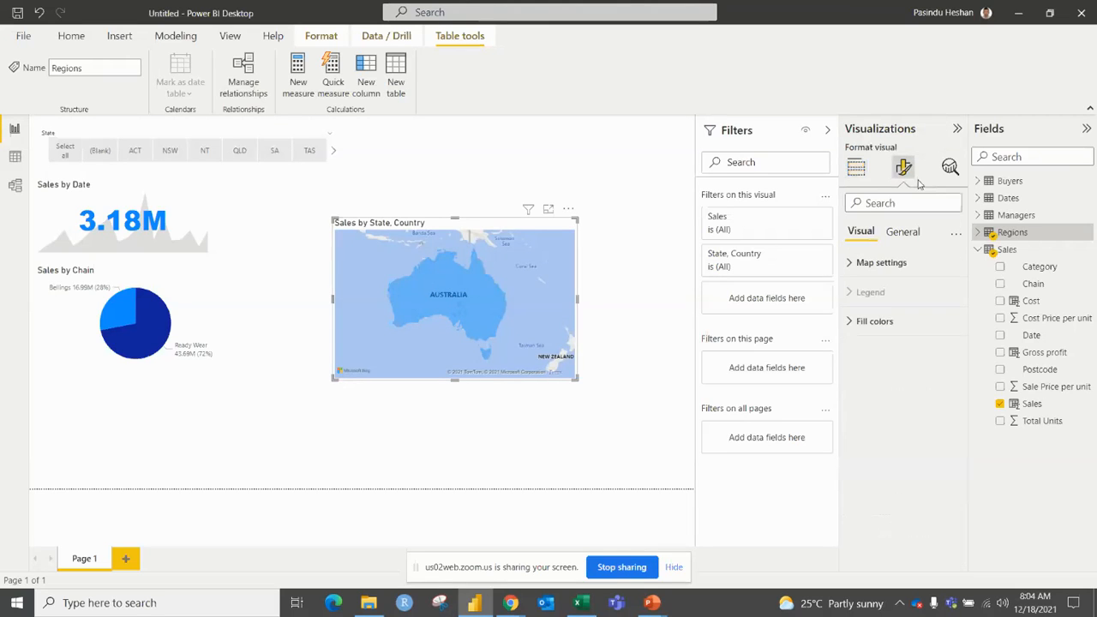
{"action": "left_click", "coordinate": [895, 331]}
{"action": "left_click", "coordinate": [942, 408]}
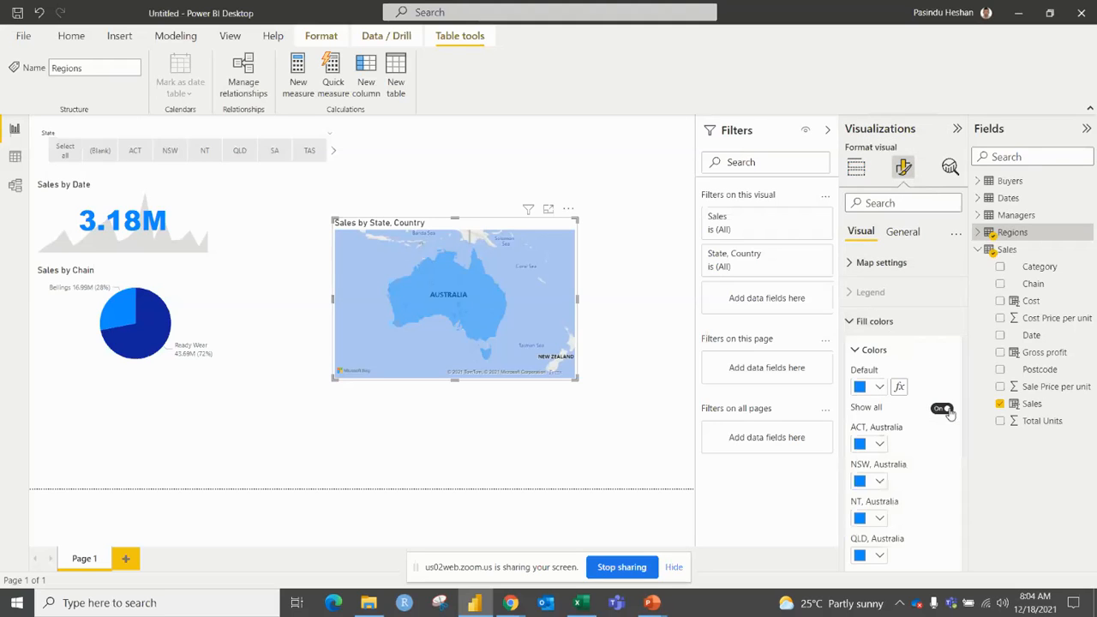
Step: Color ACT light indigo and NSW golden yellow in the map's fill colors
{"action": "scroll", "coordinate": [934, 435], "scroll_direction": "down", "scroll_amount": 3}
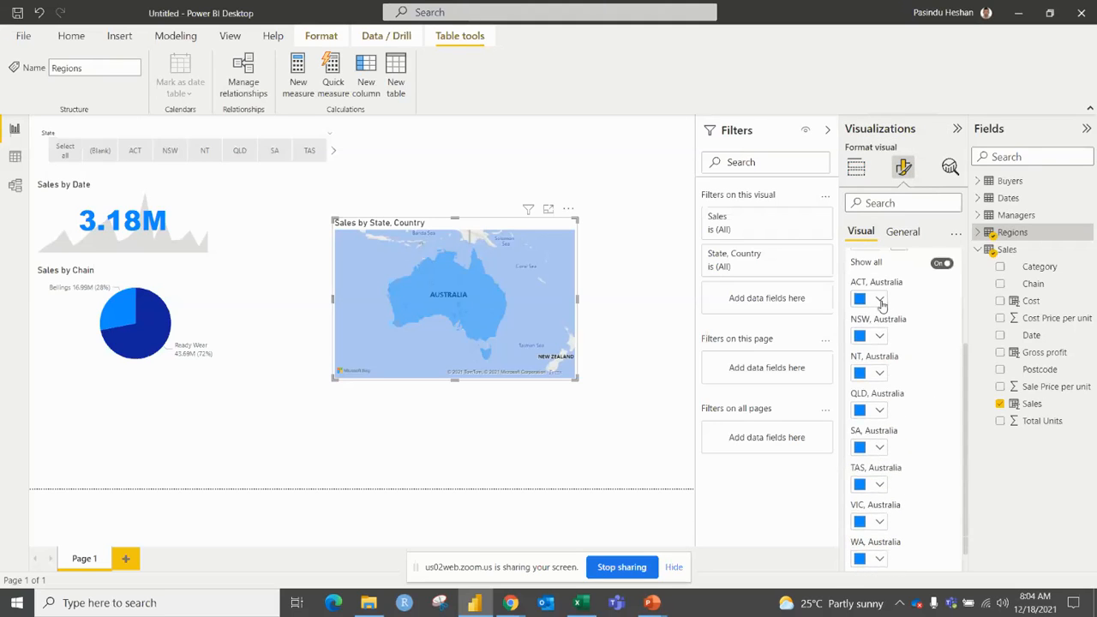
{"action": "left_click", "coordinate": [879, 300]}
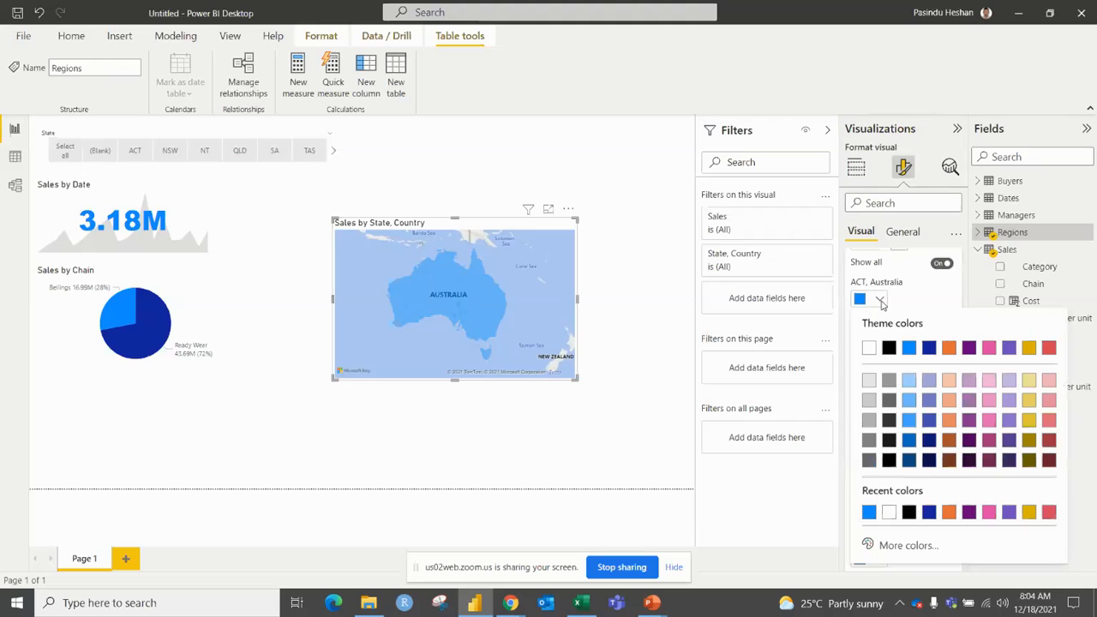
{"action": "left_click", "coordinate": [929, 380]}
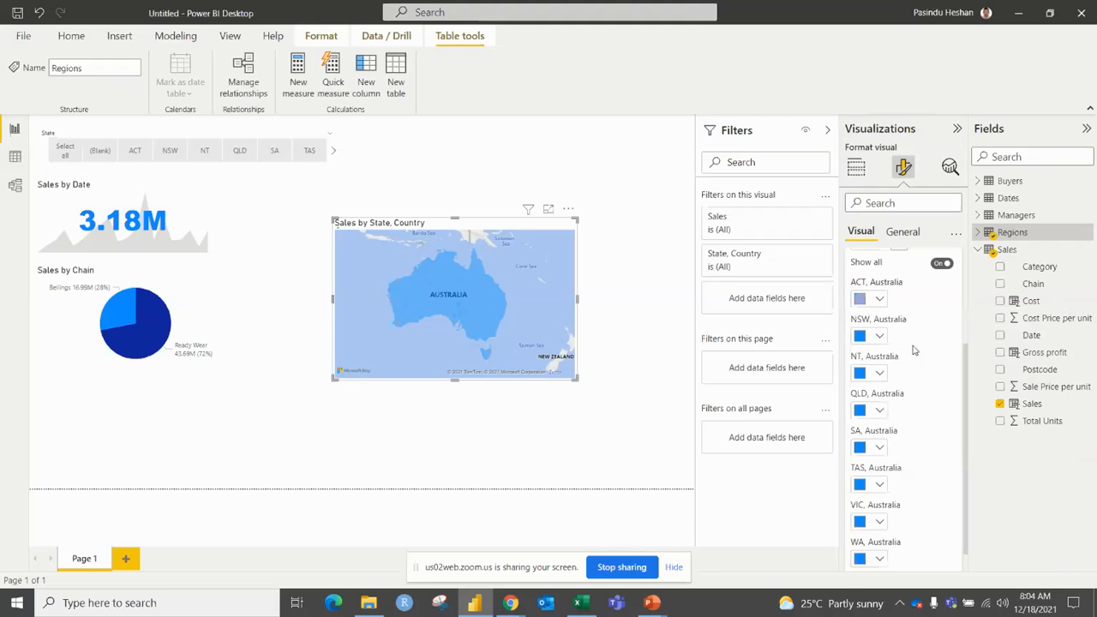
{"action": "left_click", "coordinate": [881, 336]}
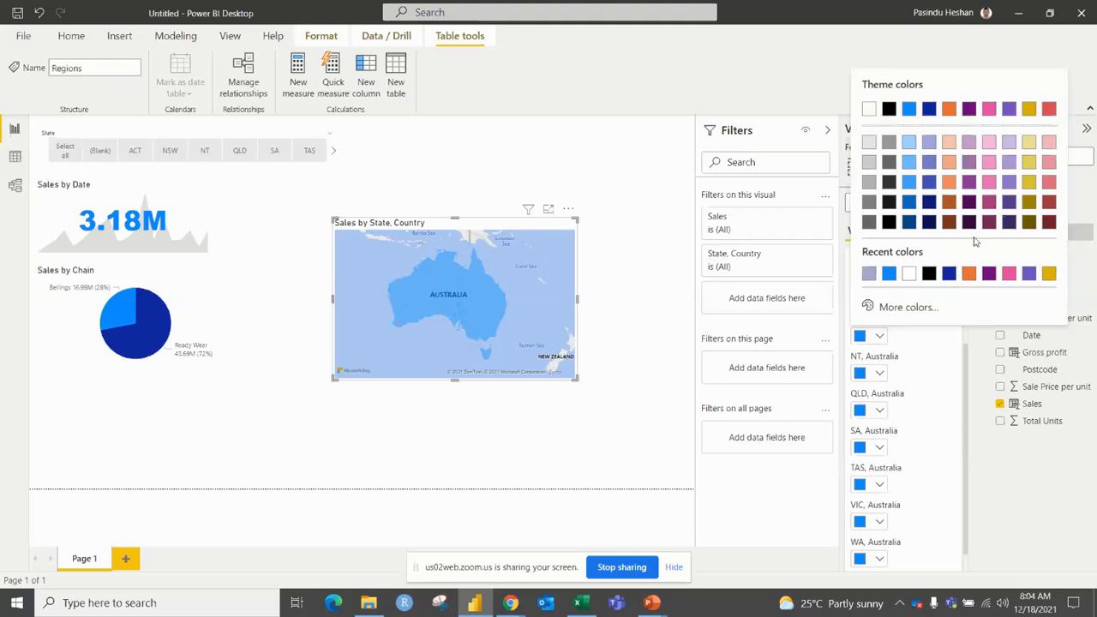
{"action": "left_click", "coordinate": [1029, 182]}
Step: Give NT the custom green #10FF40 and QLD a custom dark orange in the map's fill colors
{"action": "left_click", "coordinate": [883, 372]}
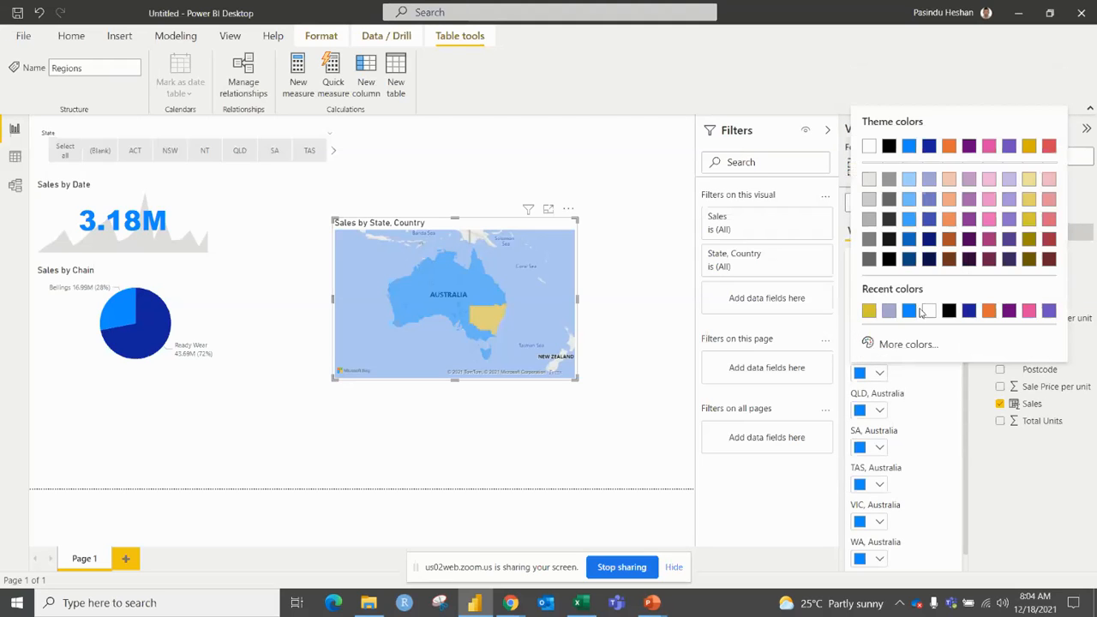
{"action": "left_click", "coordinate": [895, 345]}
{"action": "left_click", "coordinate": [934, 291]}
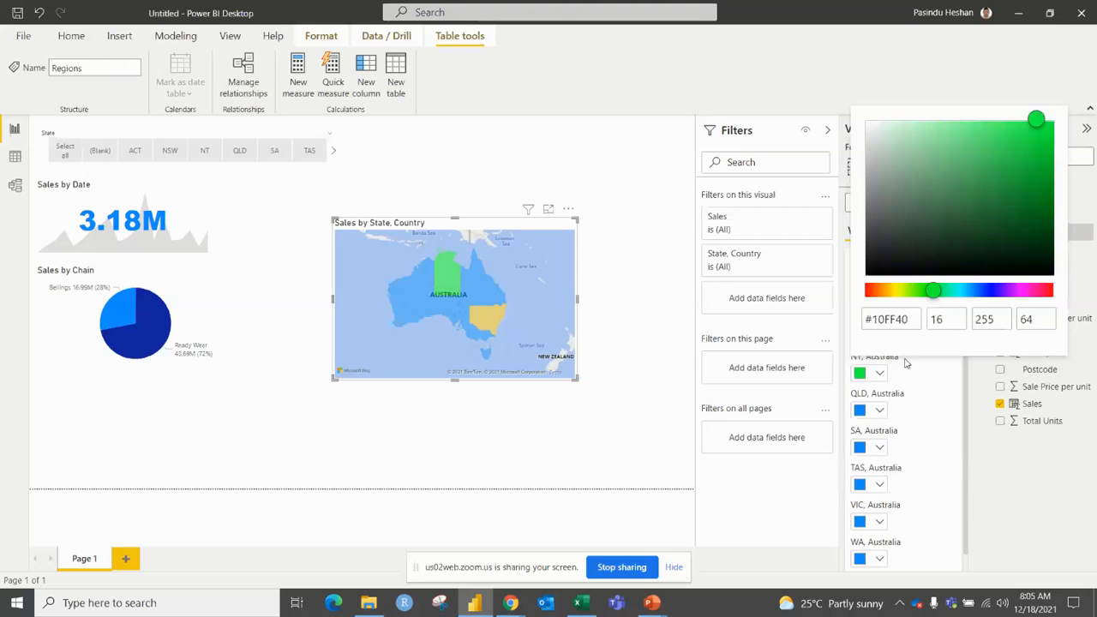
{"action": "left_click", "coordinate": [917, 394]}
{"action": "left_click", "coordinate": [879, 410]}
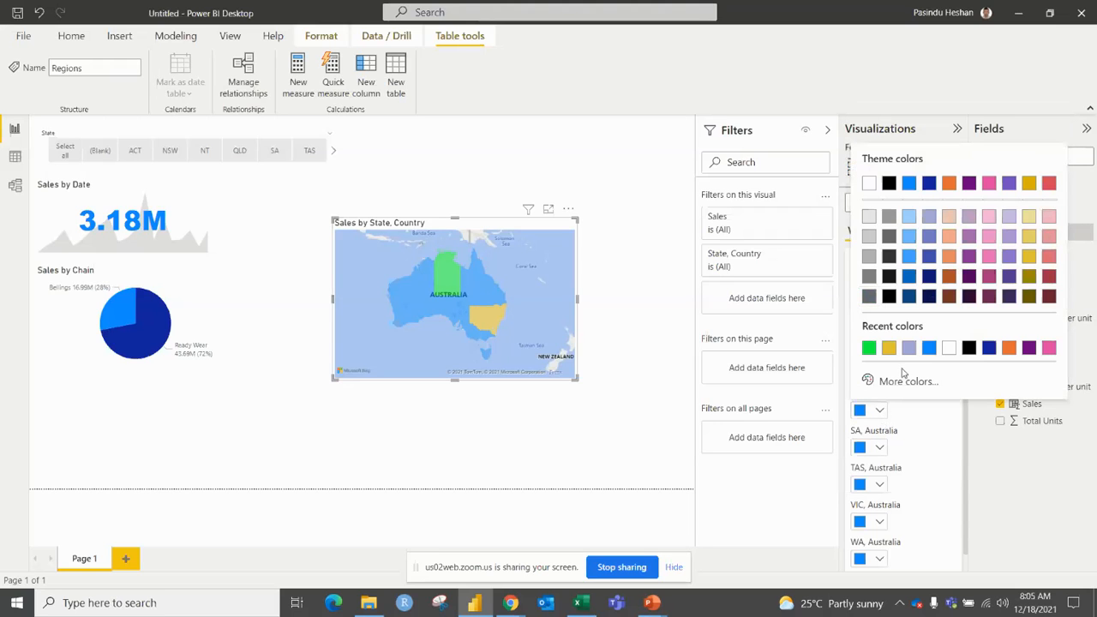
{"action": "left_click", "coordinate": [900, 381]}
{"action": "left_click", "coordinate": [874, 327]}
{"action": "left_click", "coordinate": [1017, 190]}
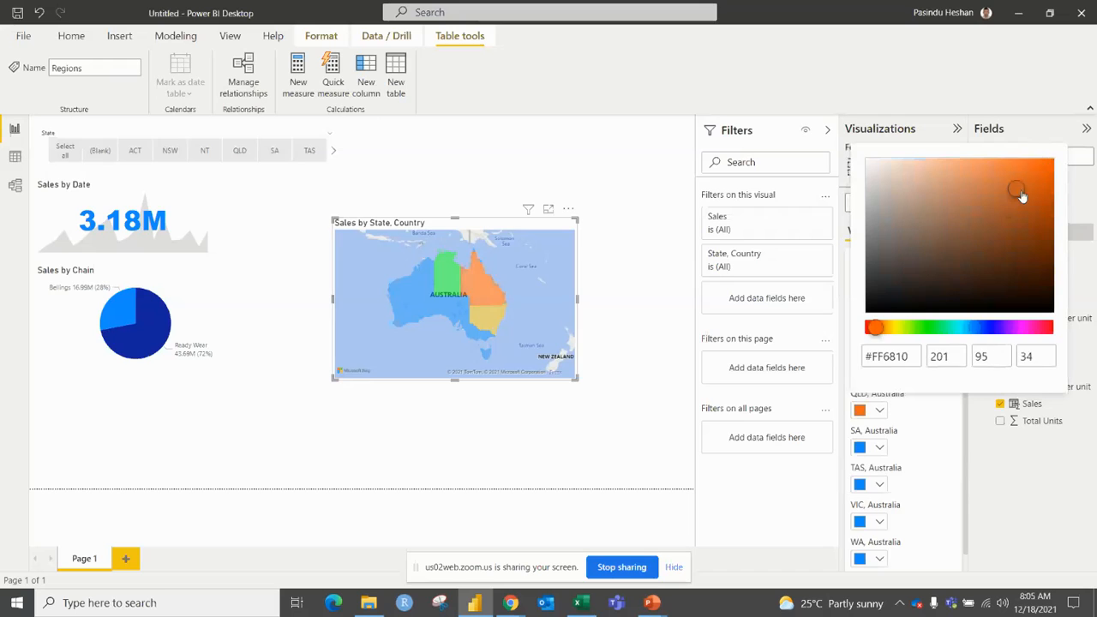
{"action": "left_click", "coordinate": [884, 452]}
Step: Color SA medium indigo, TAS light grey and VIC pink in the map's fill colors
{"action": "left_click", "coordinate": [883, 448]}
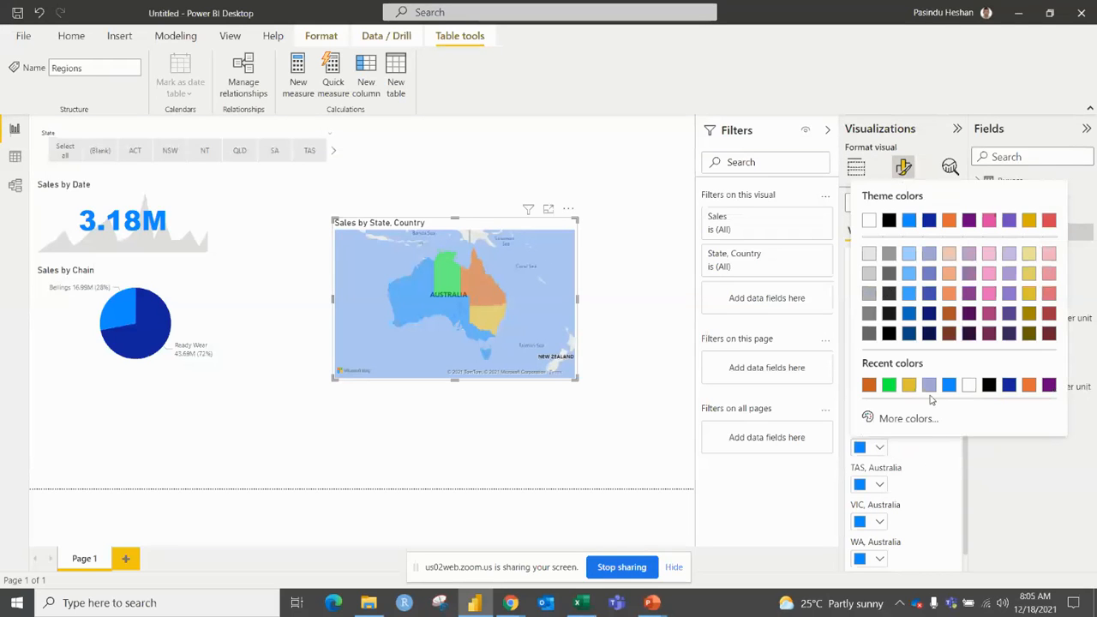
{"action": "left_click", "coordinate": [929, 275]}
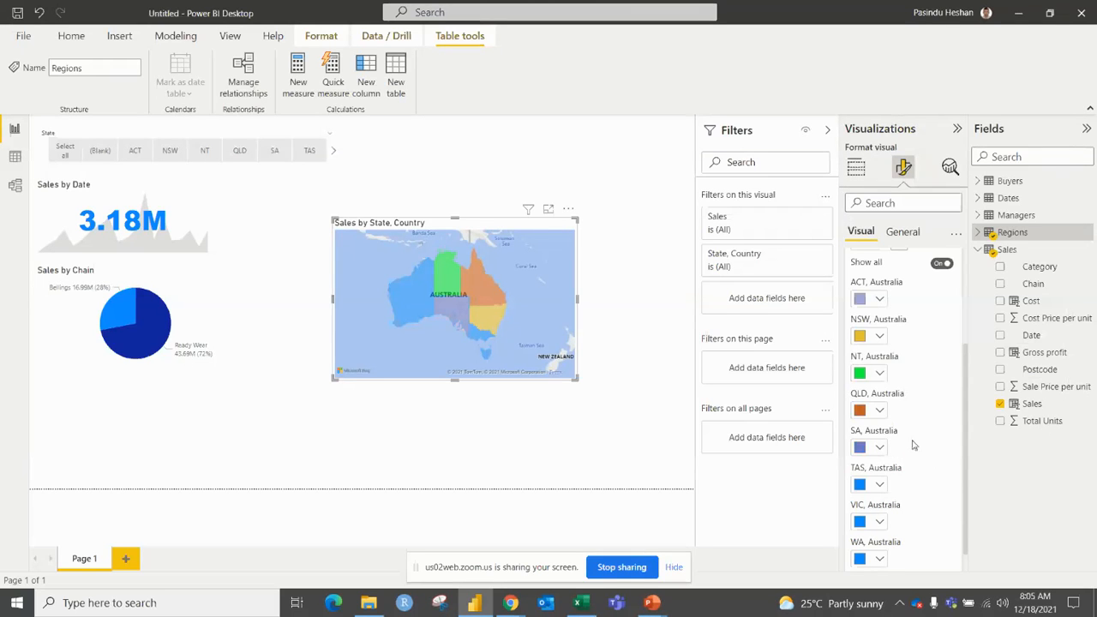
{"action": "scroll", "coordinate": [912, 445], "scroll_direction": "down", "scroll_amount": 1}
{"action": "left_click", "coordinate": [884, 461]}
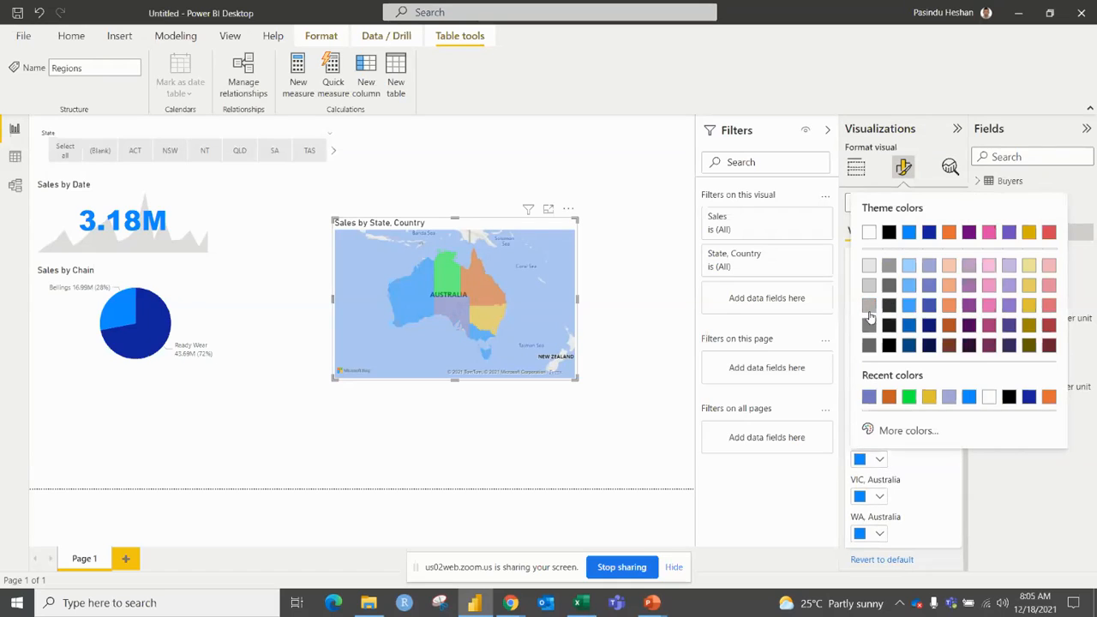
{"action": "left_click", "coordinate": [876, 334]}
{"action": "left_click", "coordinate": [879, 499]}
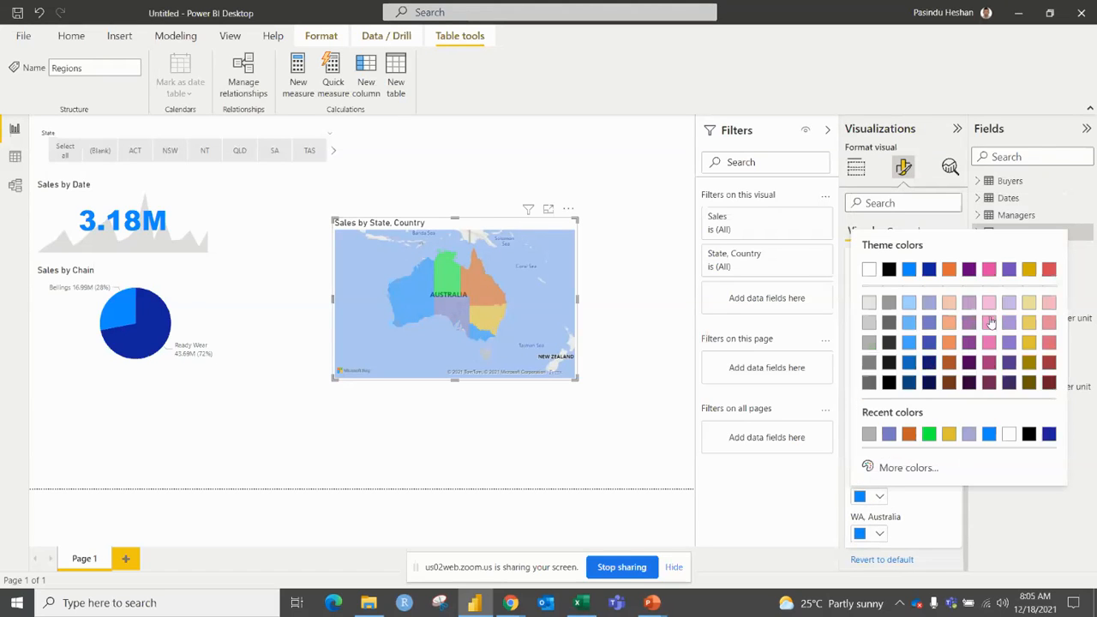
{"action": "left_click", "coordinate": [990, 321]}
{"action": "scroll", "coordinate": [945, 458], "scroll_direction": "up", "scroll_amount": 3}
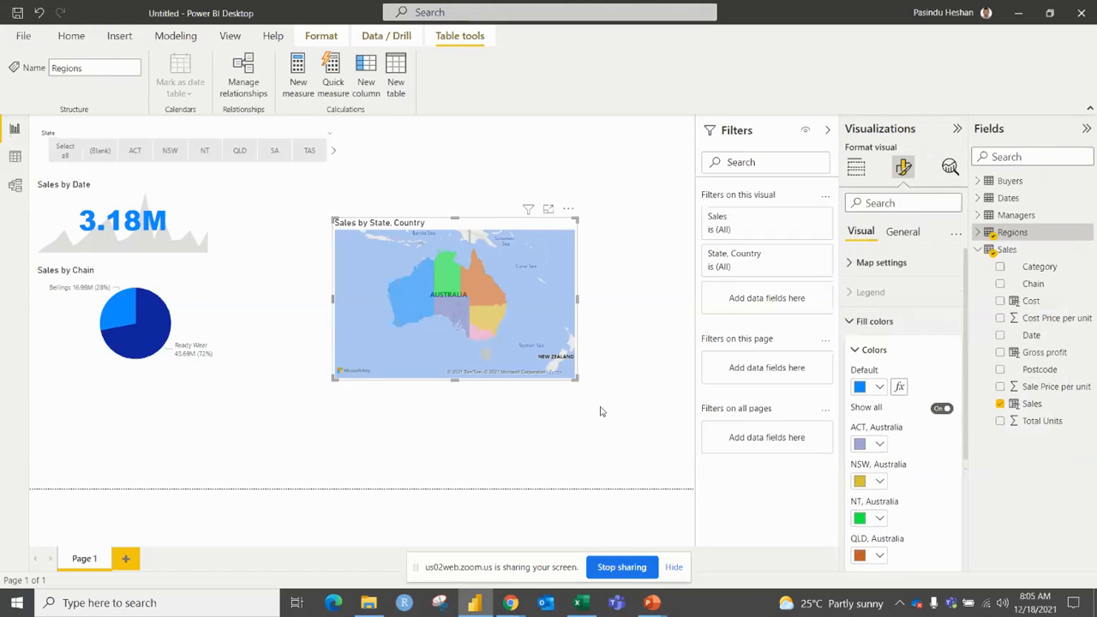
Step: Test the map's cross-filtering with NSW and clear it, and fit a smaller map beneath the Chain pie chart
{"action": "left_click", "coordinate": [493, 324]}
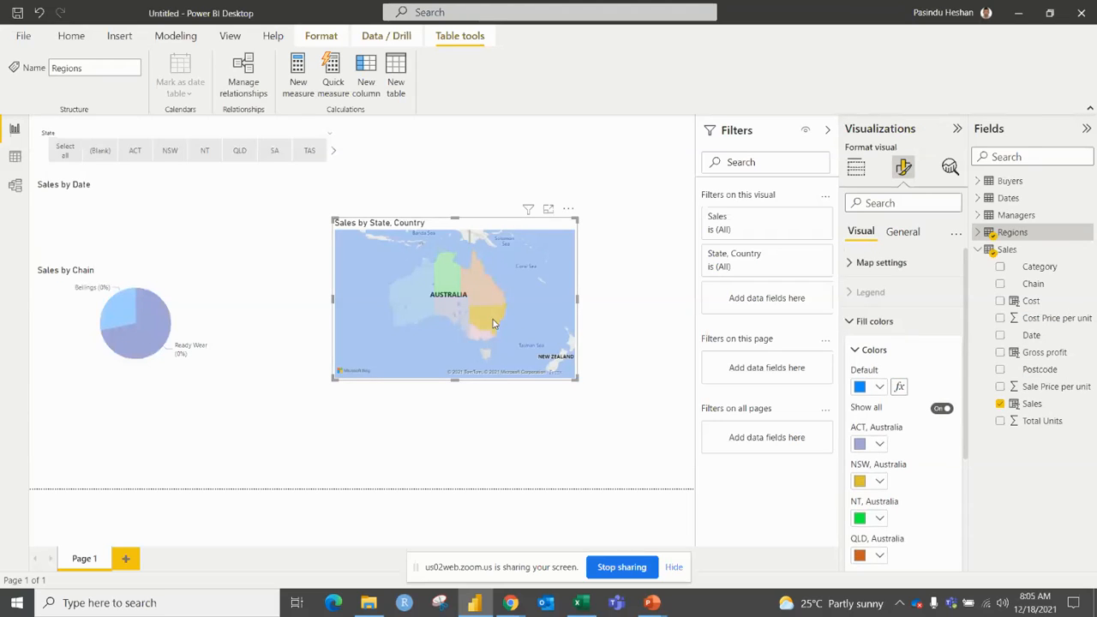
{"action": "left_click", "coordinate": [493, 323]}
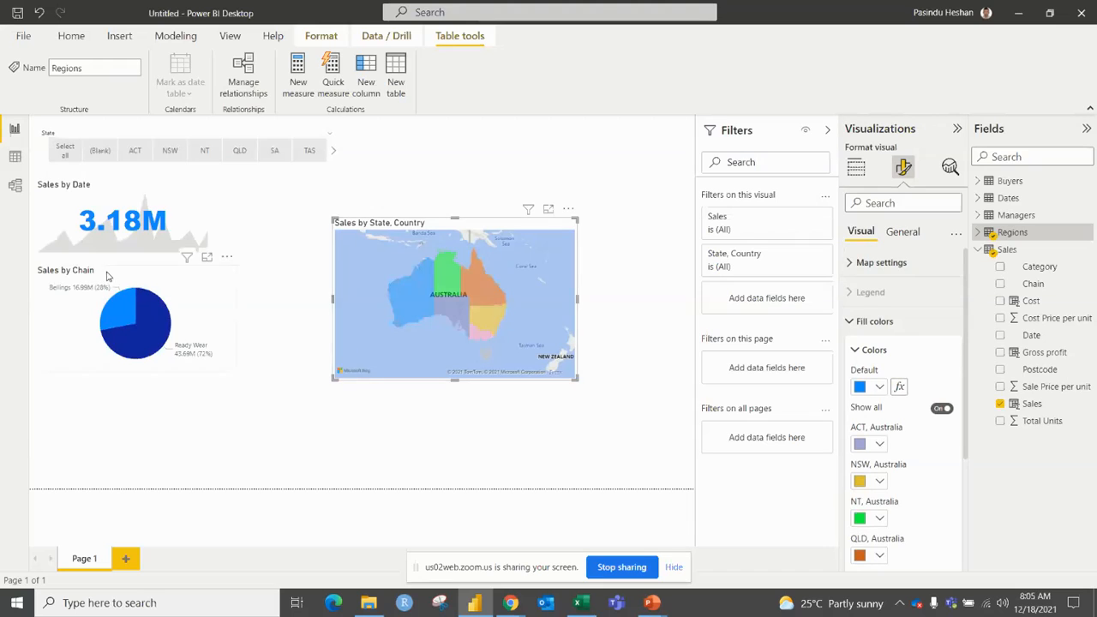
{"action": "left_click_drag", "start_coordinate": [578, 219], "coordinate": [260, 374]}
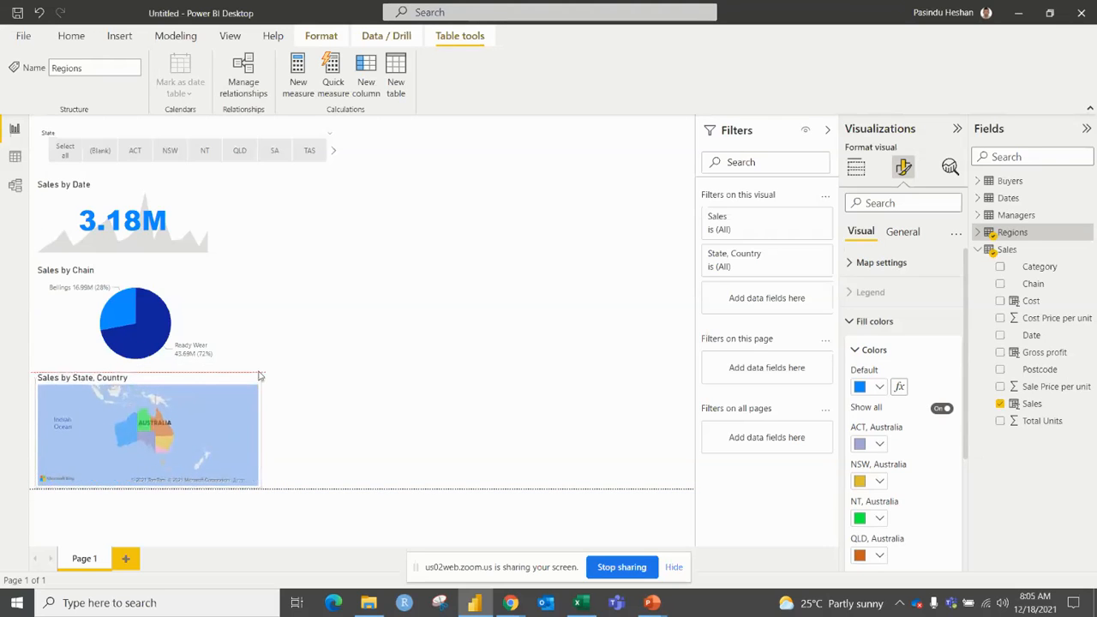
{"action": "left_click", "coordinate": [325, 277]}
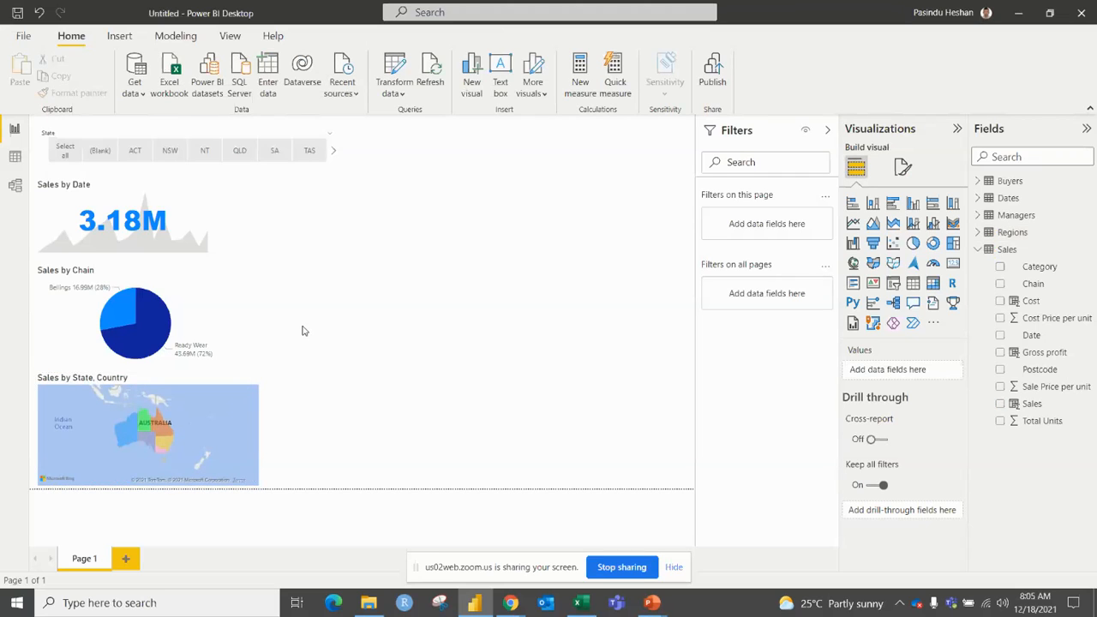
Step: Add a clustered column chart, enlarge it and place it beside the Sales KPI
{"action": "left_click", "coordinate": [911, 204]}
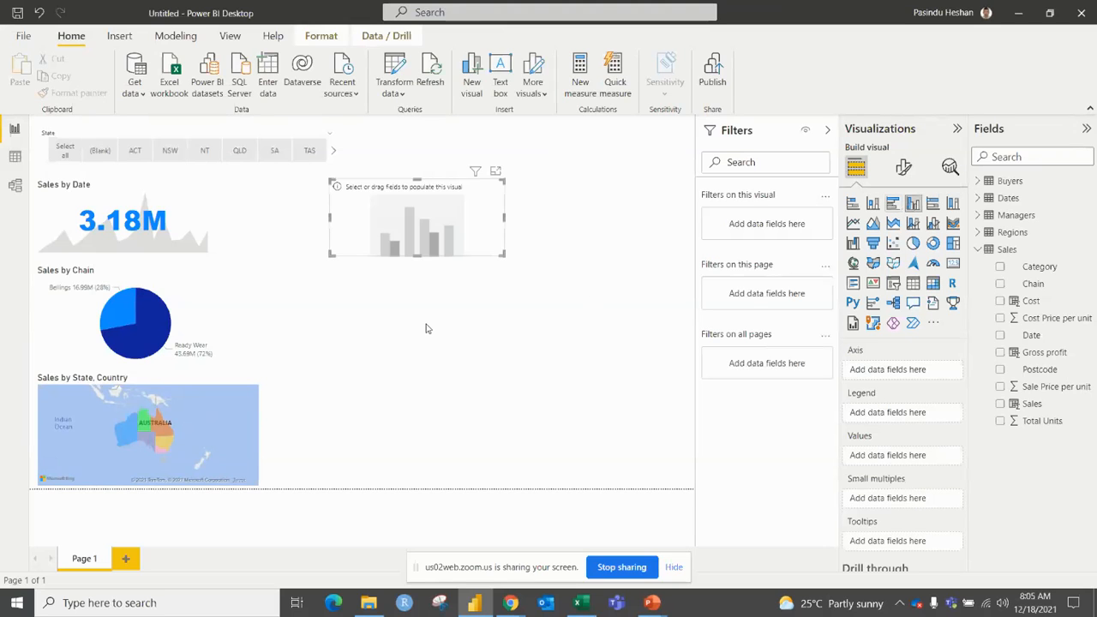
{"action": "left_click_drag", "start_coordinate": [504, 254], "coordinate": [588, 301]}
{"action": "left_click_drag", "start_coordinate": [526, 218], "coordinate": [431, 212]}
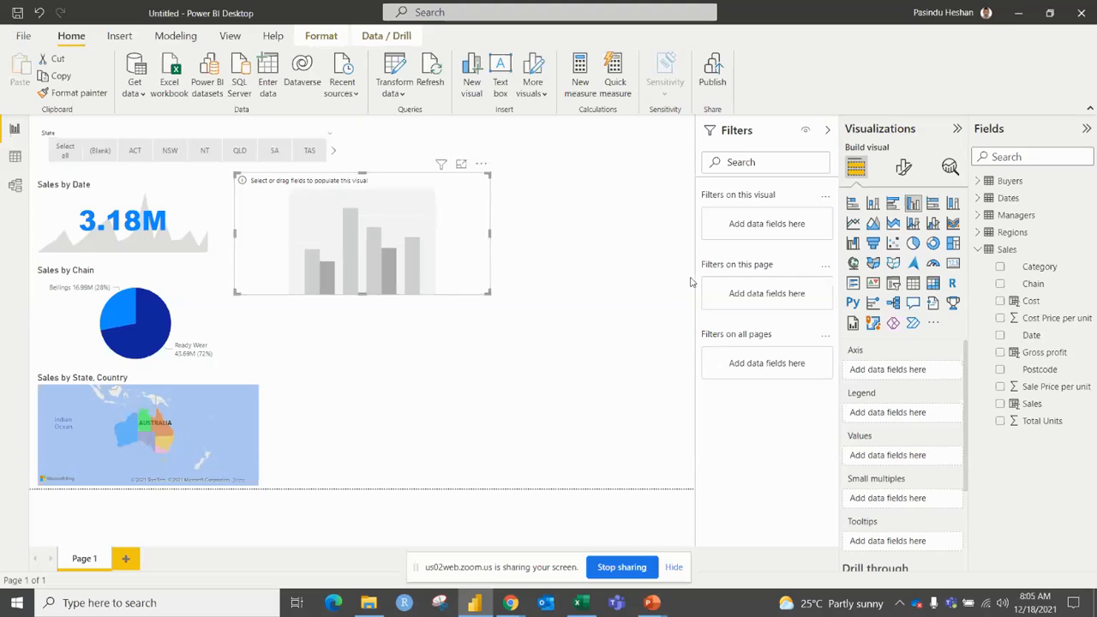
Step: Fill the column chart with State from Regions as axis, and Chain and Sales from the Sales table as legend and values
{"action": "left_click", "coordinate": [1007, 233]}
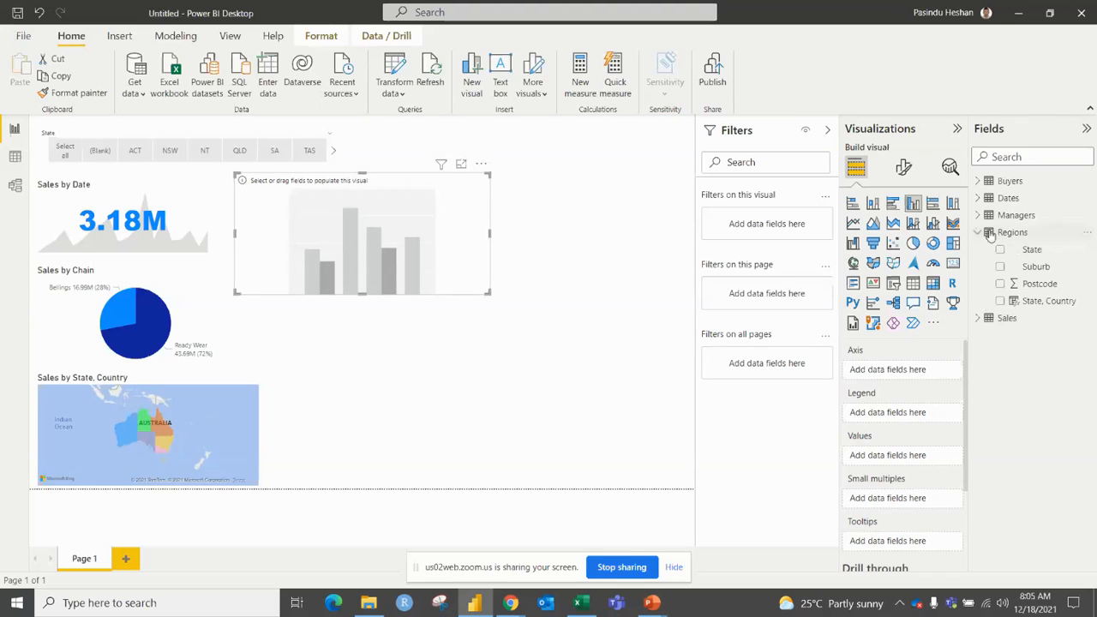
{"action": "left_click_drag", "start_coordinate": [1024, 249], "coordinate": [924, 366]}
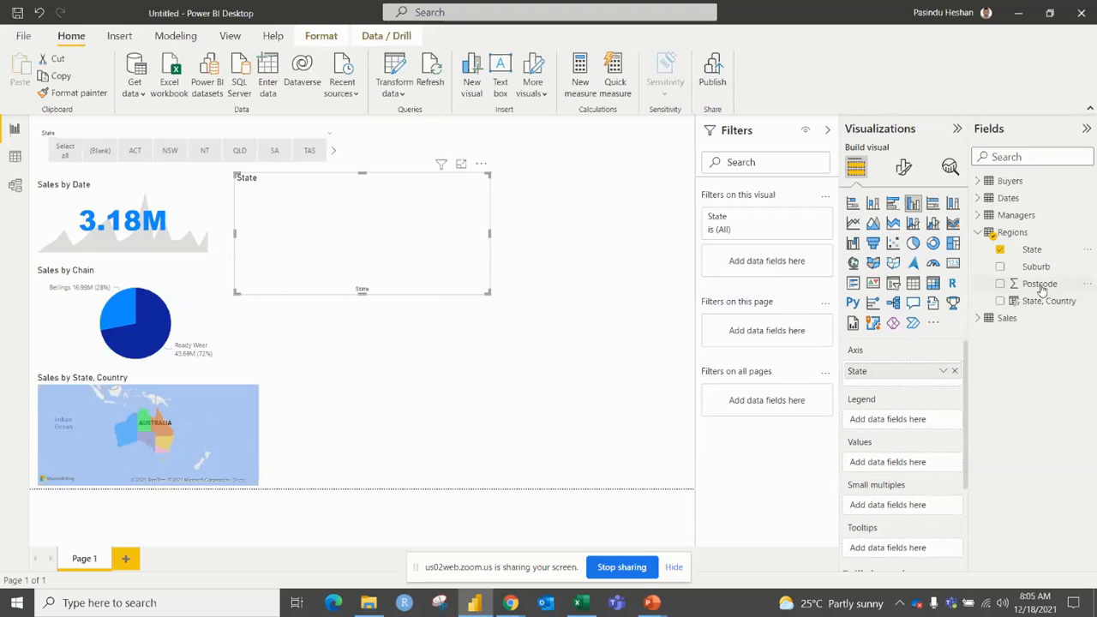
{"action": "left_click", "coordinate": [978, 321]}
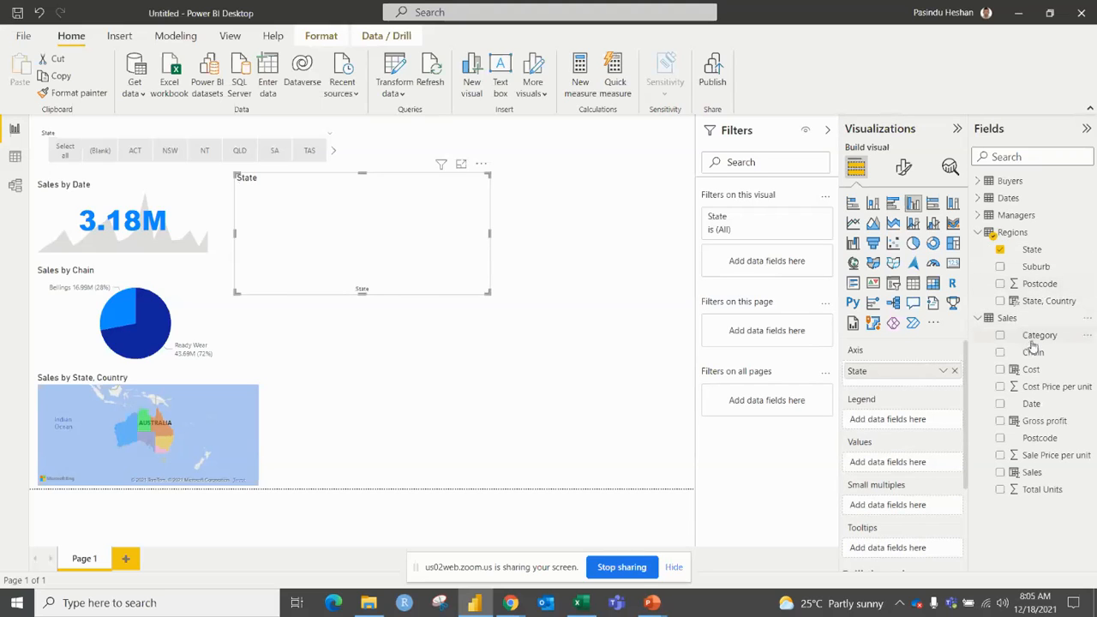
{"action": "left_click_drag", "start_coordinate": [1033, 358], "coordinate": [942, 418]}
{"action": "left_click_drag", "start_coordinate": [1040, 477], "coordinate": [933, 465]}
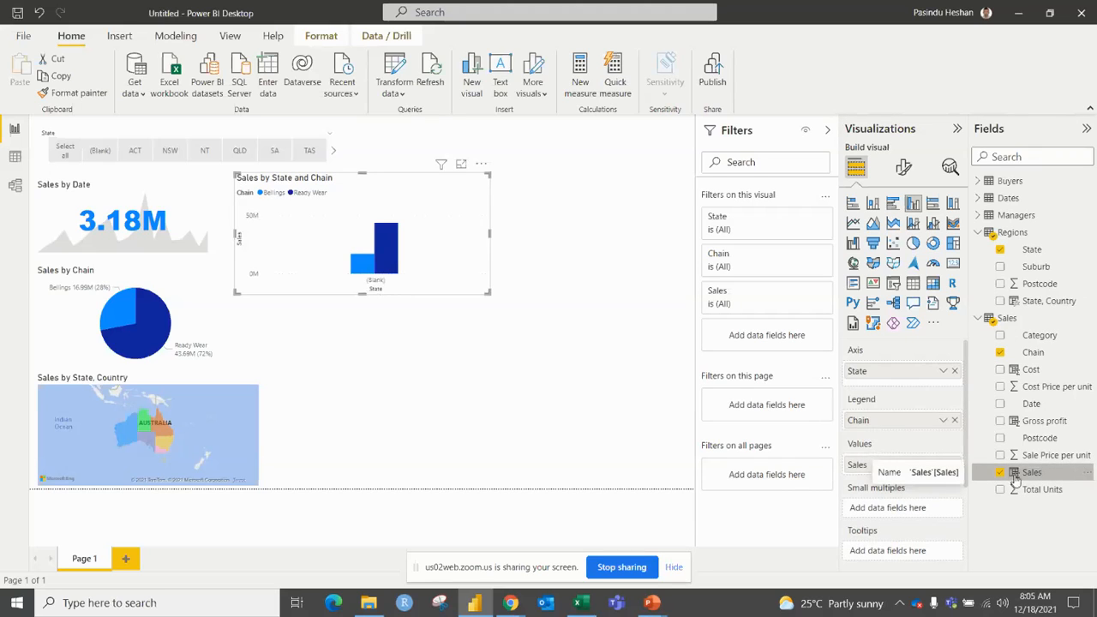
Step: Remove State from the column chart's axis and try Suburb from the Managers table there instead
{"action": "left_click", "coordinate": [1000, 250]}
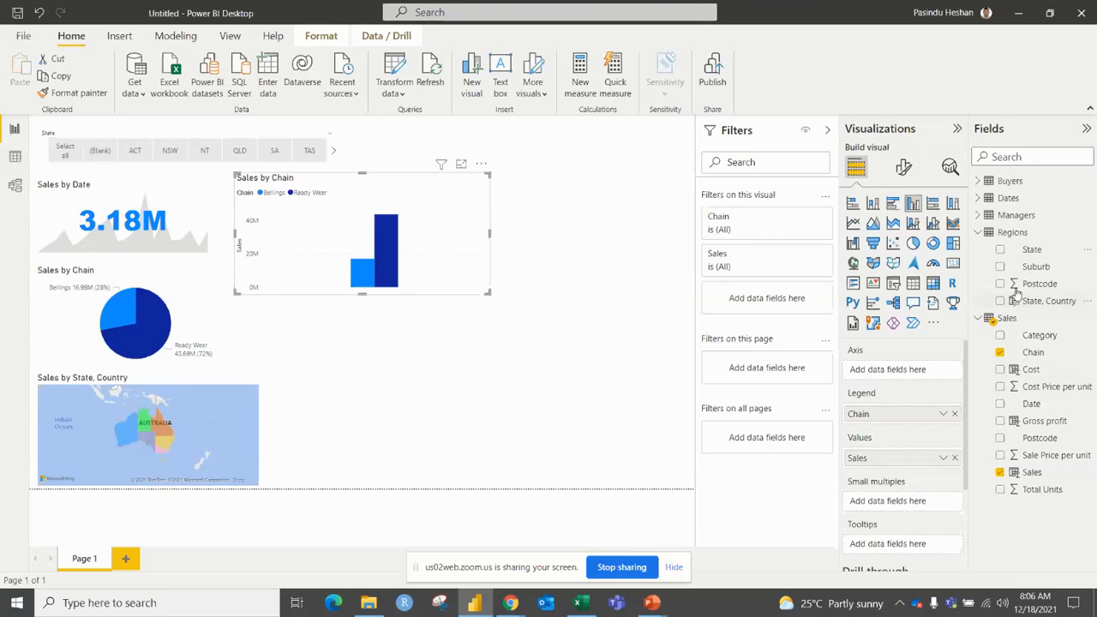
{"action": "left_click", "coordinate": [978, 233]}
{"action": "left_click", "coordinate": [977, 216]}
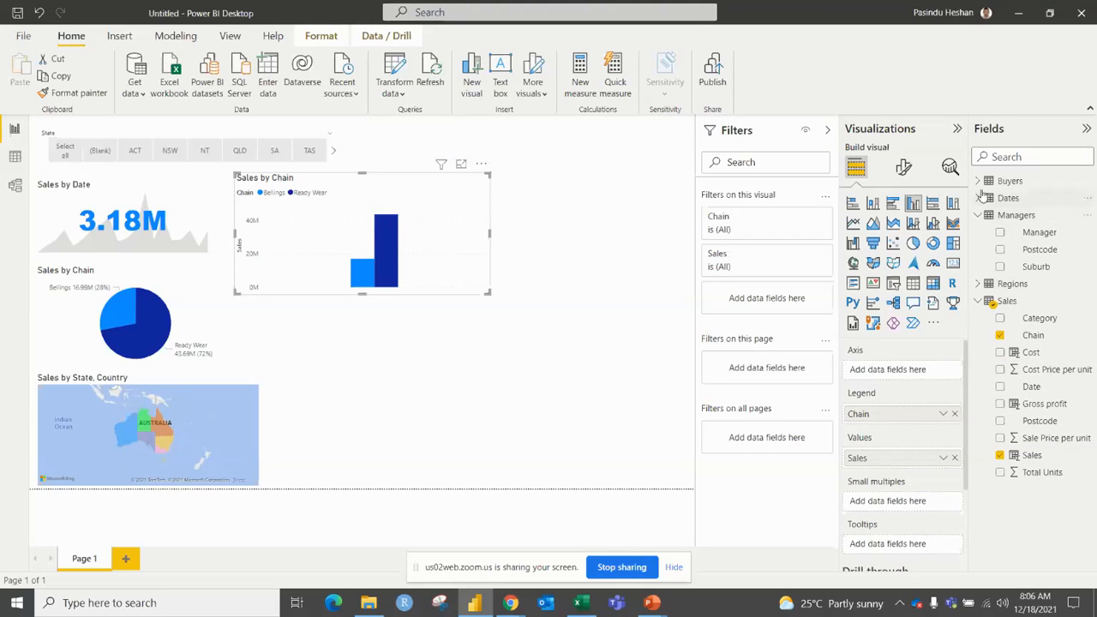
{"action": "left_click_drag", "start_coordinate": [1025, 266], "coordinate": [889, 372]}
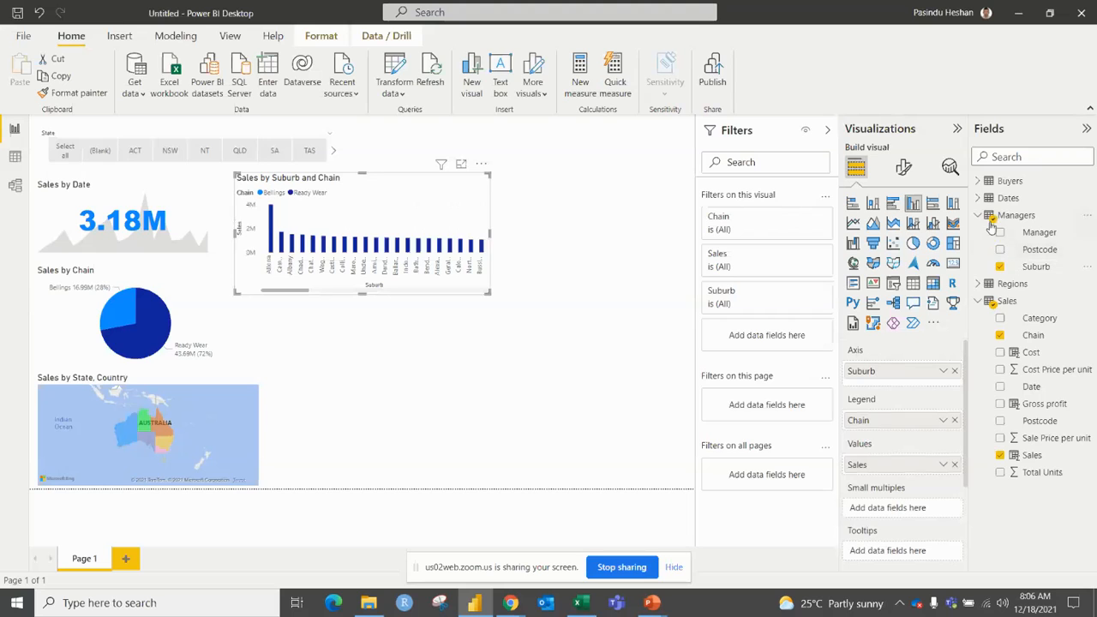
{"action": "left_click", "coordinate": [1001, 266]}
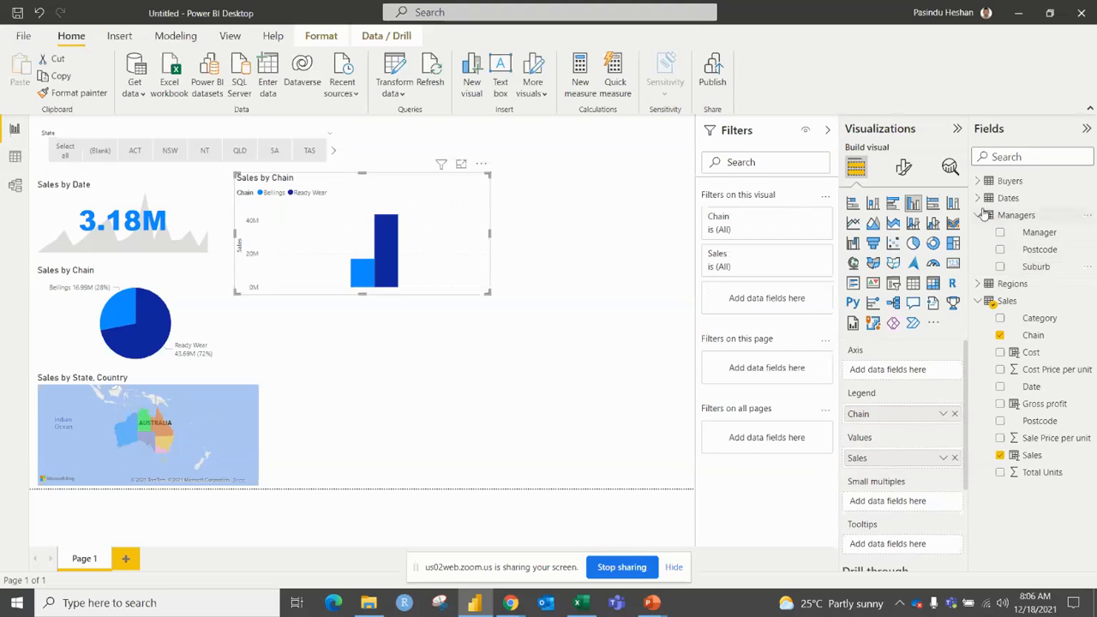
Step: Put Category from the Buyers table on the column chart's axis and widen the chart slightly
{"action": "left_click", "coordinate": [978, 215]}
{"action": "left_click", "coordinate": [978, 198]}
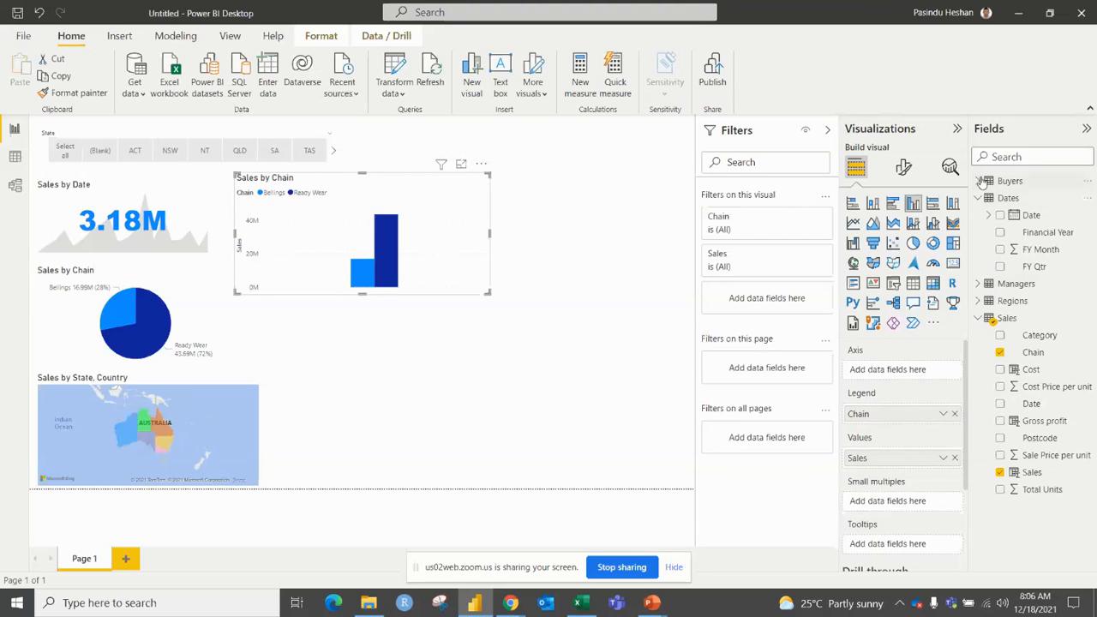
{"action": "left_click", "coordinate": [979, 181]}
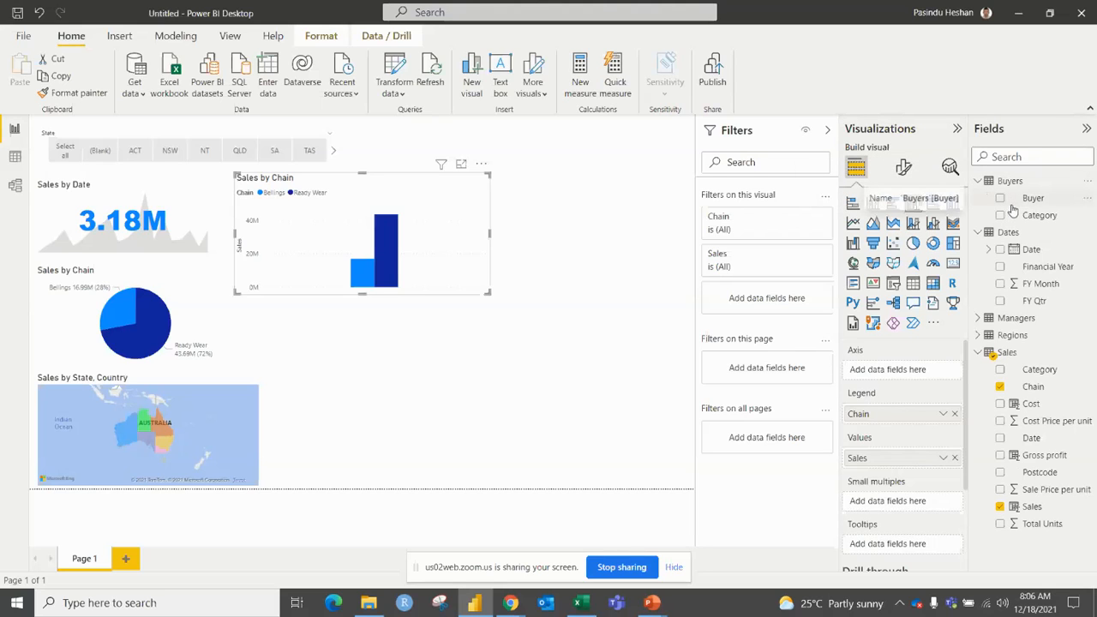
{"action": "left_click_drag", "start_coordinate": [1012, 219], "coordinate": [883, 377]}
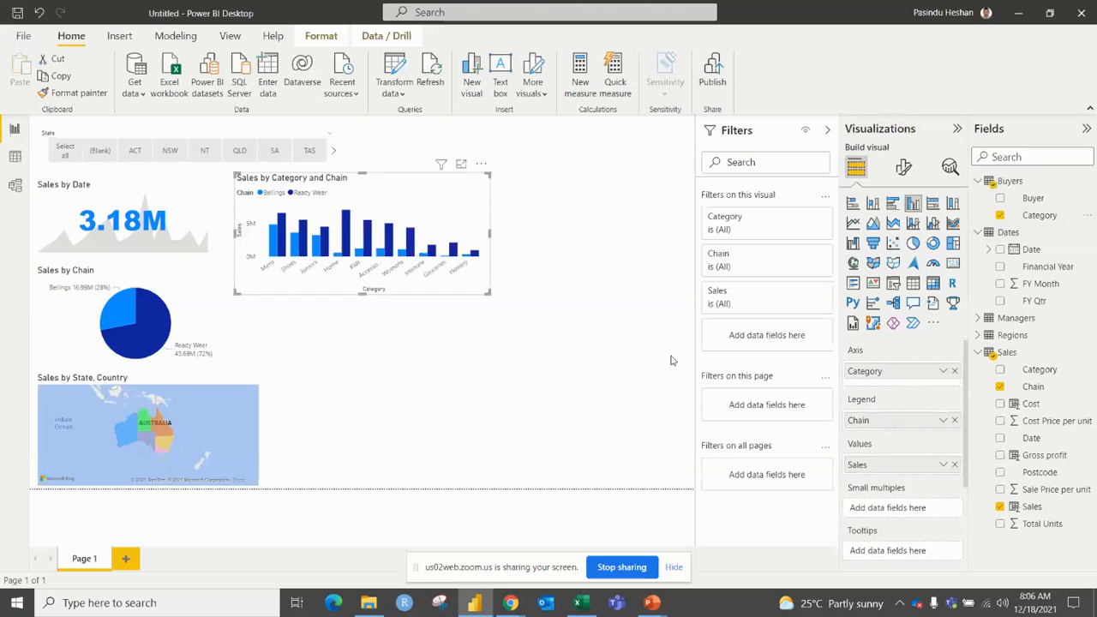
{"action": "left_click_drag", "start_coordinate": [490, 294], "coordinate": [496, 292]}
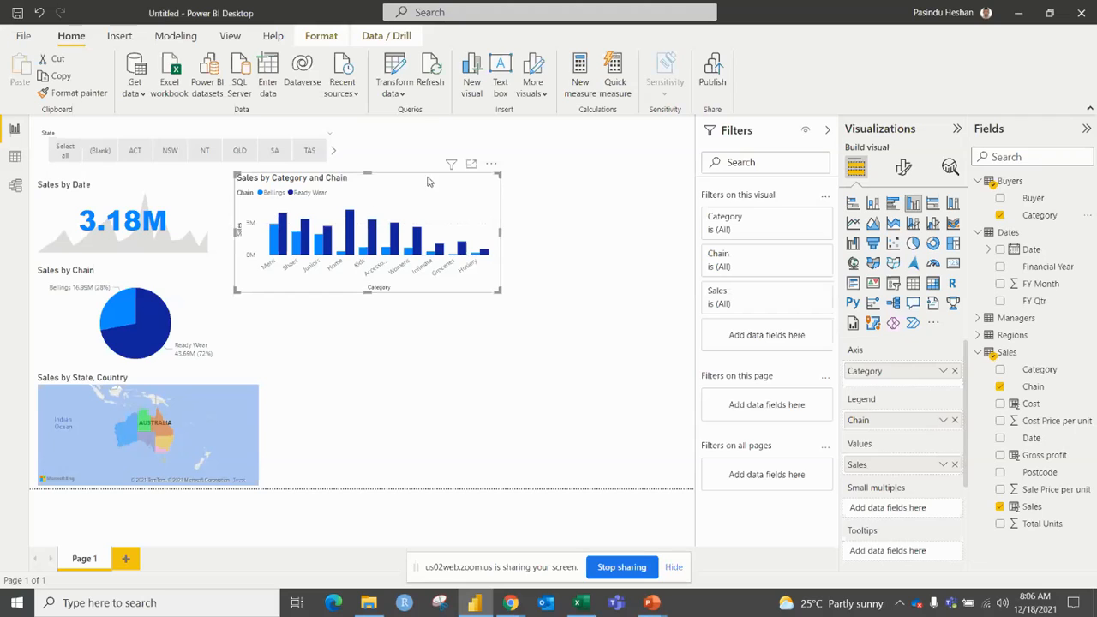
Step: Sort the column chart's legend by Chain with Ready Wear first, and reduce the chart's height slightly
{"action": "left_click", "coordinate": [491, 164]}
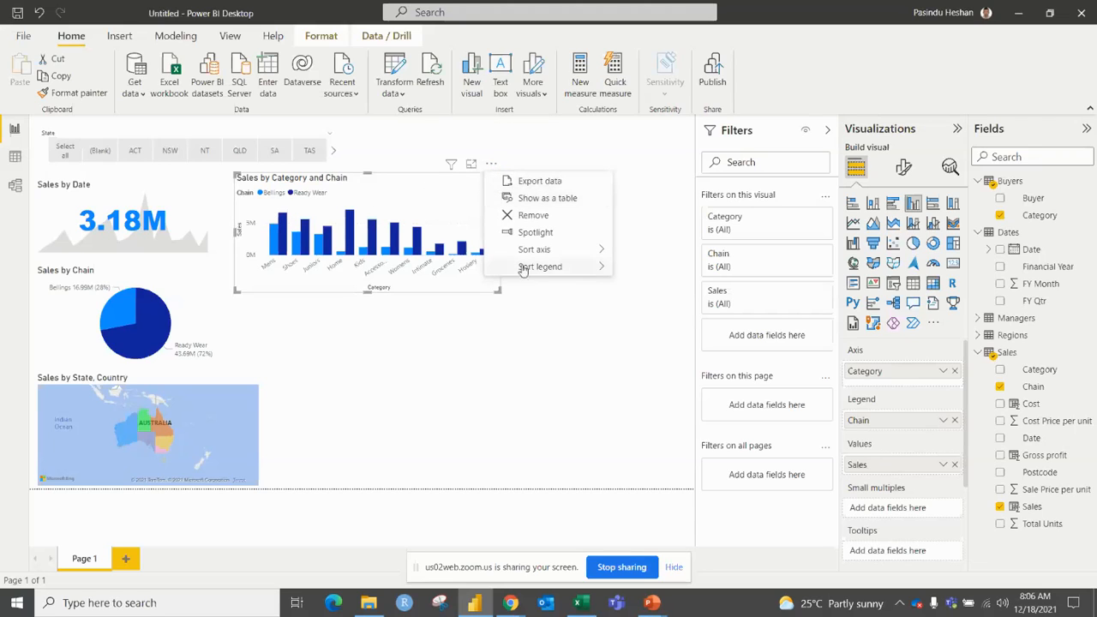
{"action": "mouse_move", "coordinate": [571, 258]}
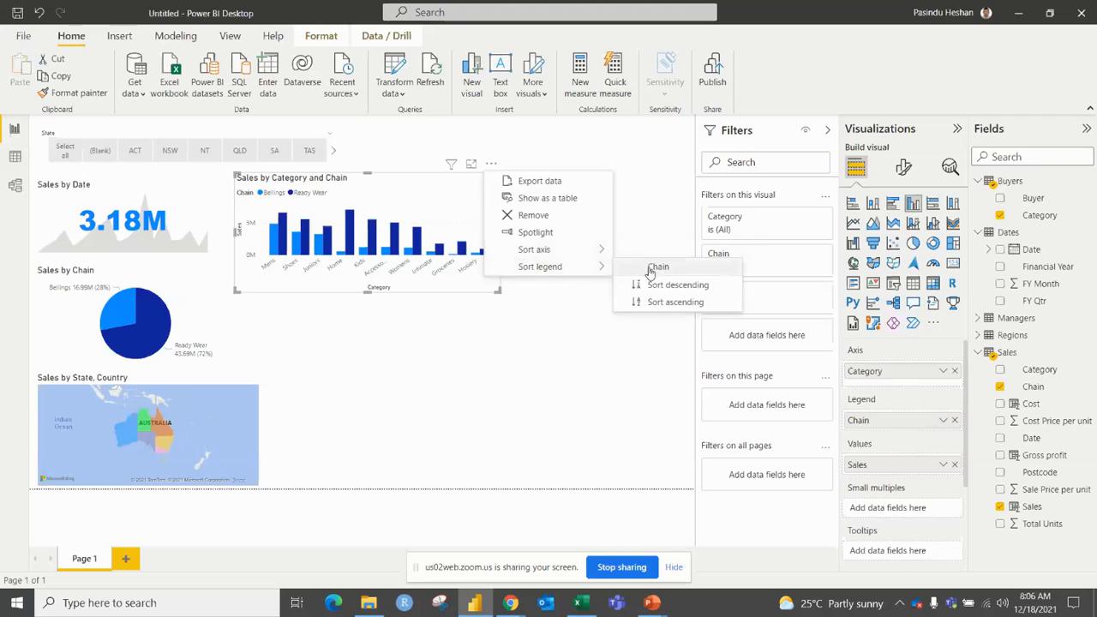
{"action": "left_click", "coordinate": [651, 269]}
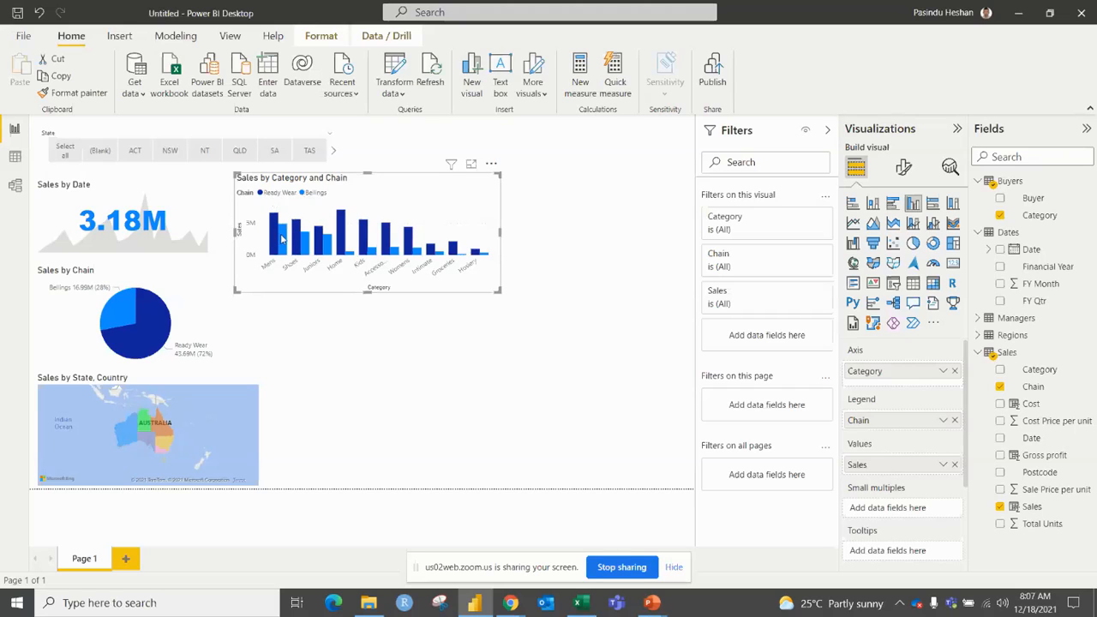
{"action": "left_click_drag", "start_coordinate": [500, 291], "coordinate": [505, 273]}
{"action": "left_click", "coordinate": [408, 314]}
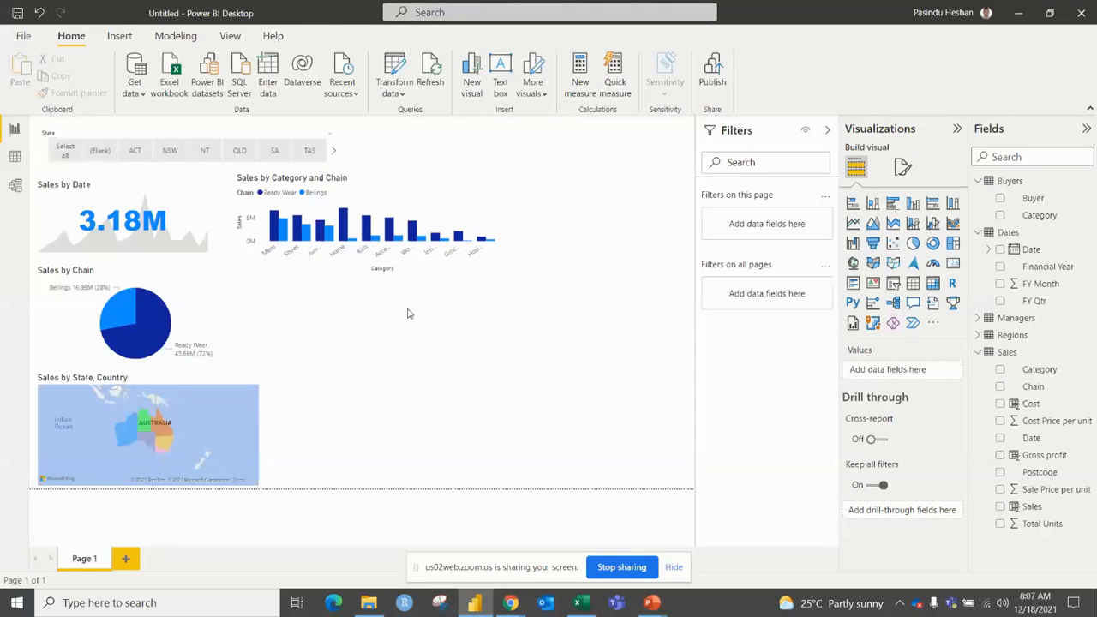
Step: Add a clustered bar chart and place it beneath the column chart
{"action": "left_click", "coordinate": [895, 210]}
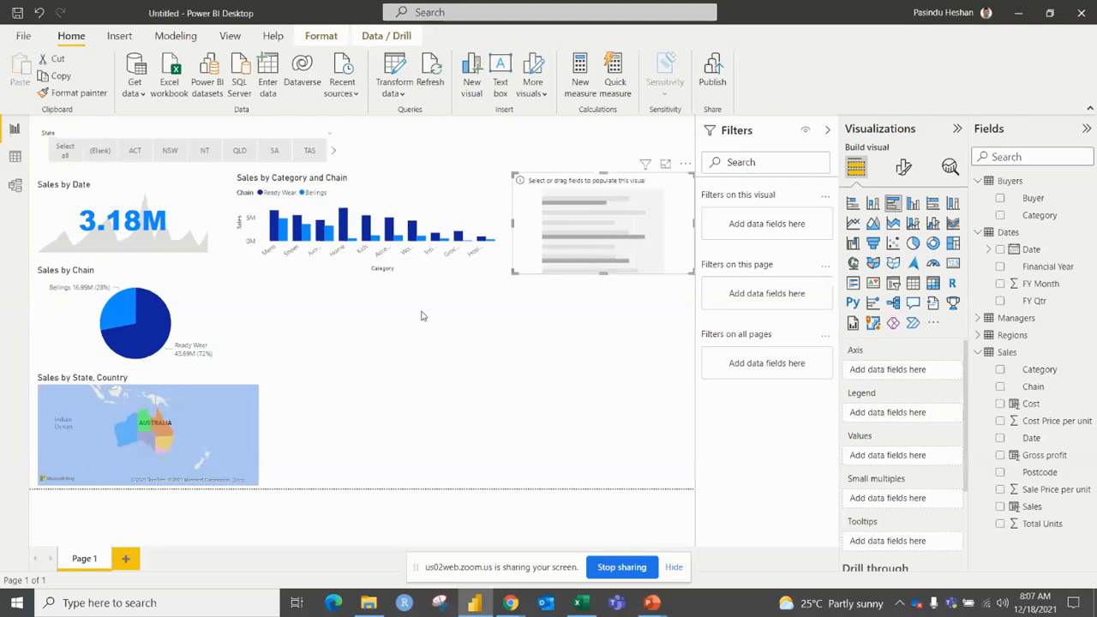
{"action": "left_click_drag", "start_coordinate": [590, 216], "coordinate": [380, 307]}
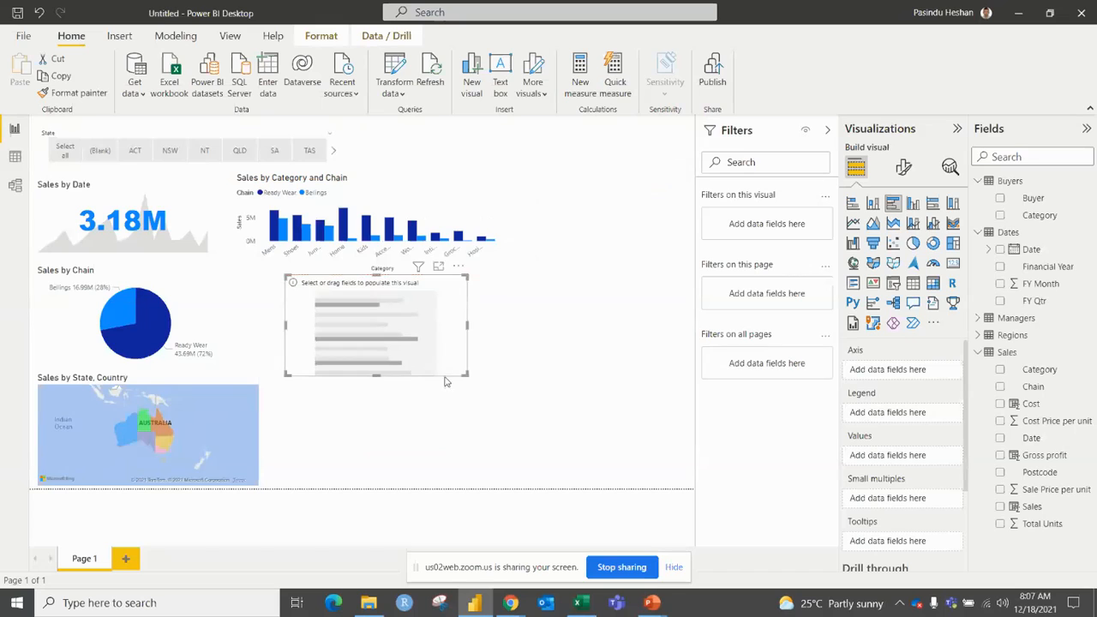
Step: Enlarge the empty clustered bar chart and populate it with Category on the axis, Chain as legend and Sales as values
{"action": "left_click_drag", "start_coordinate": [462, 441], "coordinate": [465, 487]}
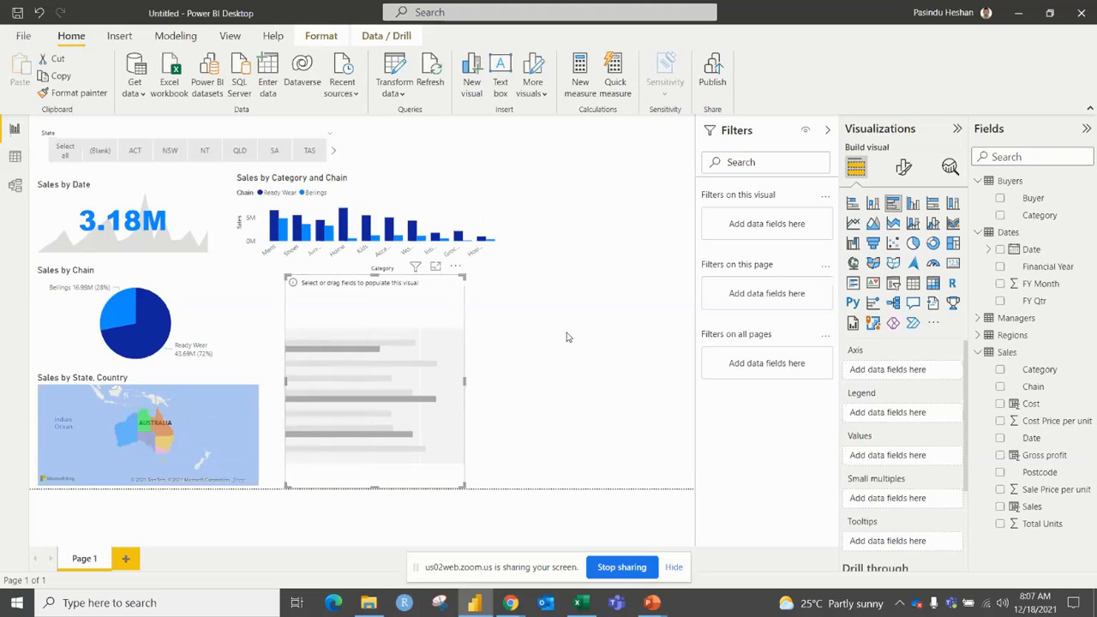
{"action": "left_click", "coordinate": [978, 232]}
{"action": "left_click", "coordinate": [978, 181]}
{"action": "left_click_drag", "start_coordinate": [1027, 269], "coordinate": [886, 367]}
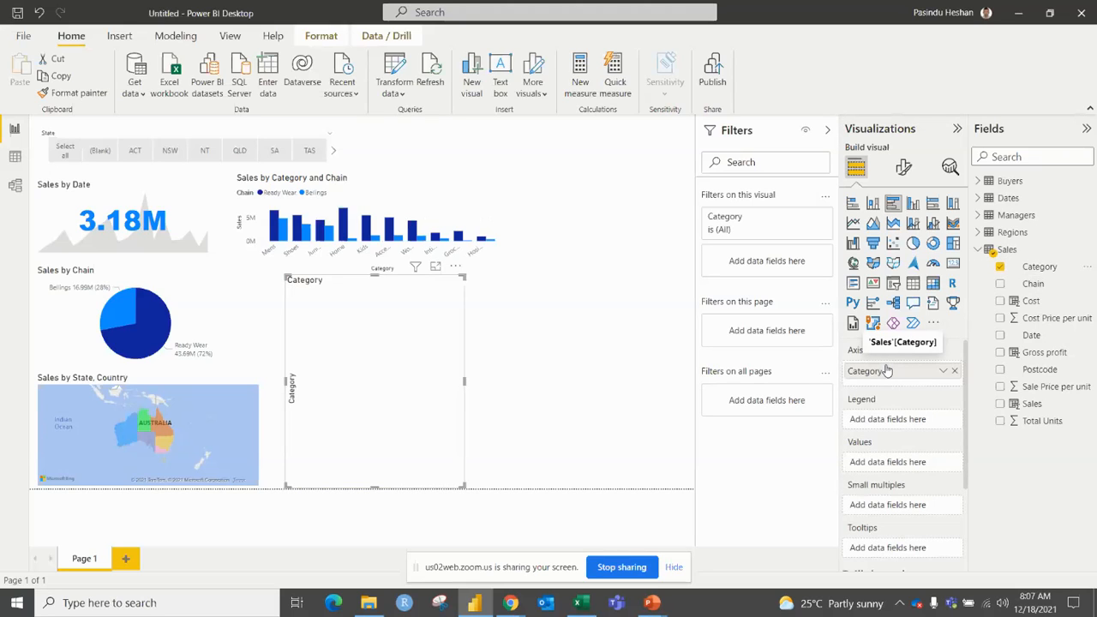
{"action": "left_click_drag", "start_coordinate": [1050, 286], "coordinate": [938, 421]}
{"action": "left_click_drag", "start_coordinate": [1050, 405], "coordinate": [915, 469]}
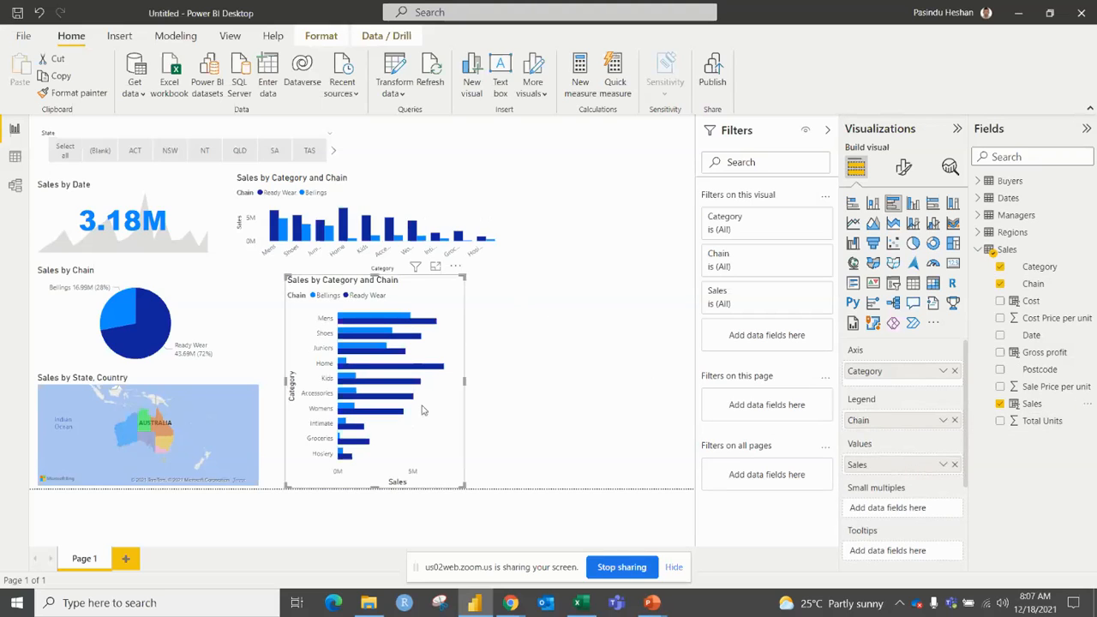
{"action": "left_click_drag", "start_coordinate": [286, 276], "coordinate": [269, 276]}
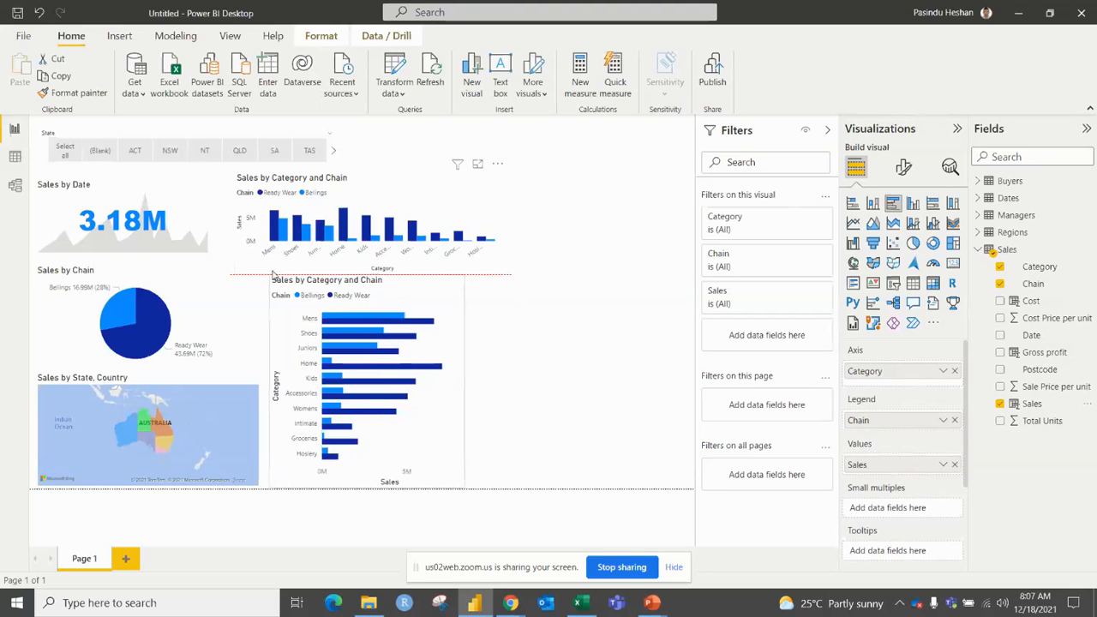
{"action": "left_click", "coordinate": [510, 318]}
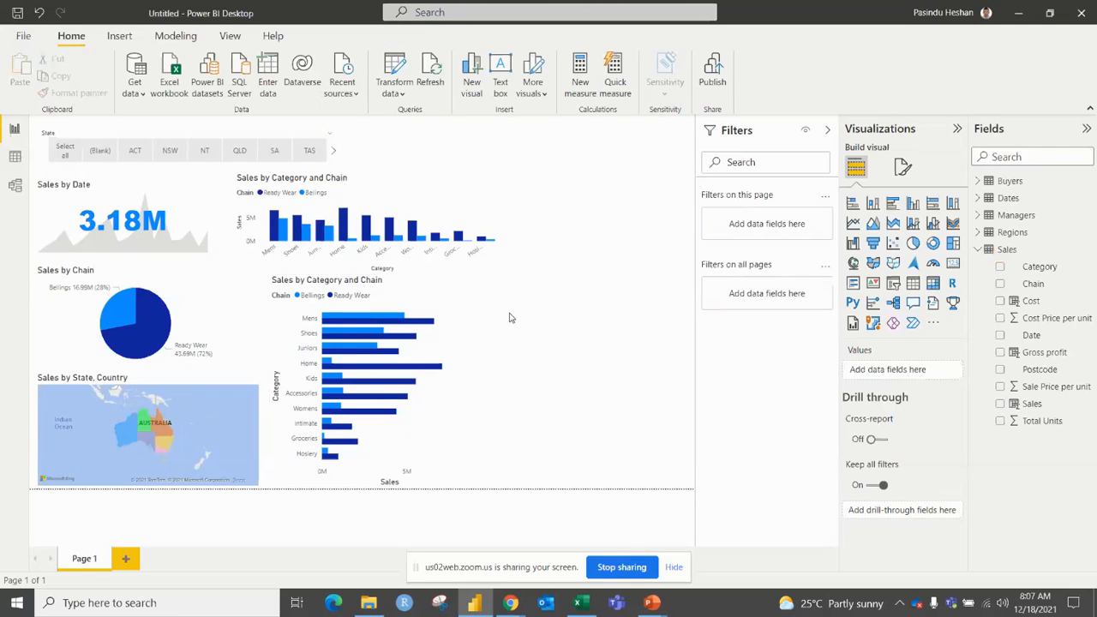
Step: Add a line and clustered column chart beside the column chart, with Date as shared axis and Sales as column values
{"action": "left_click", "coordinate": [932, 224]}
{"action": "left_click_drag", "start_coordinate": [510, 306], "coordinate": [502, 302]}
{"action": "left_click_drag", "start_coordinate": [538, 181], "coordinate": [536, 188]}
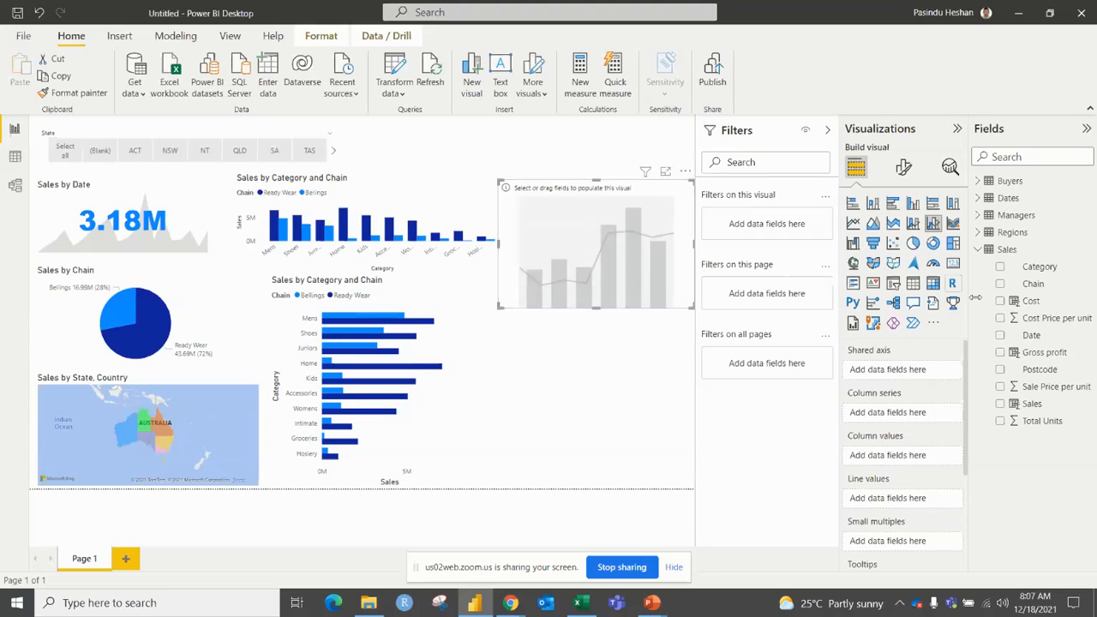
{"action": "left_click_drag", "start_coordinate": [1029, 335], "coordinate": [853, 370]}
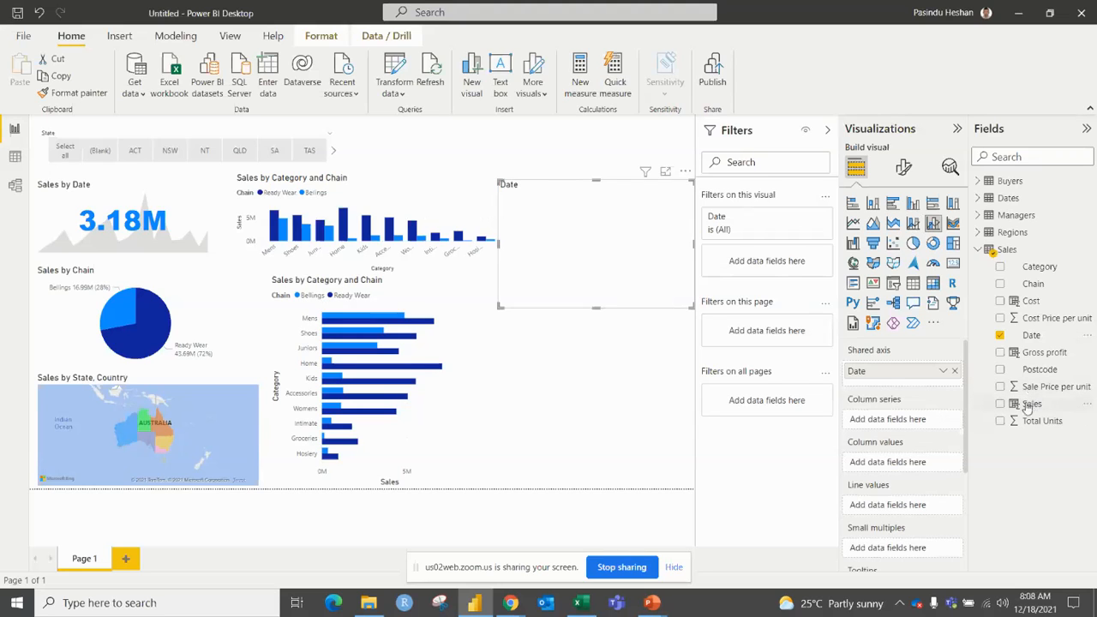
{"action": "left_click_drag", "start_coordinate": [1029, 406], "coordinate": [891, 463]}
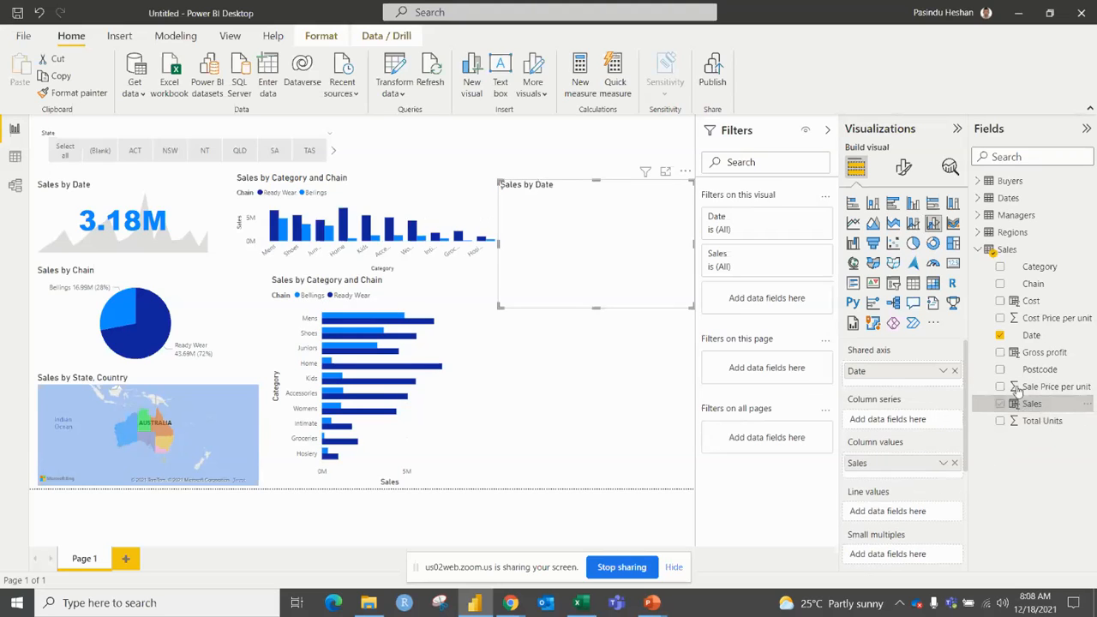
Step: Try Cost as the combo chart's line values, replace it with Gross profit, and widen the chart
{"action": "left_click_drag", "start_coordinate": [1034, 305], "coordinate": [926, 513]}
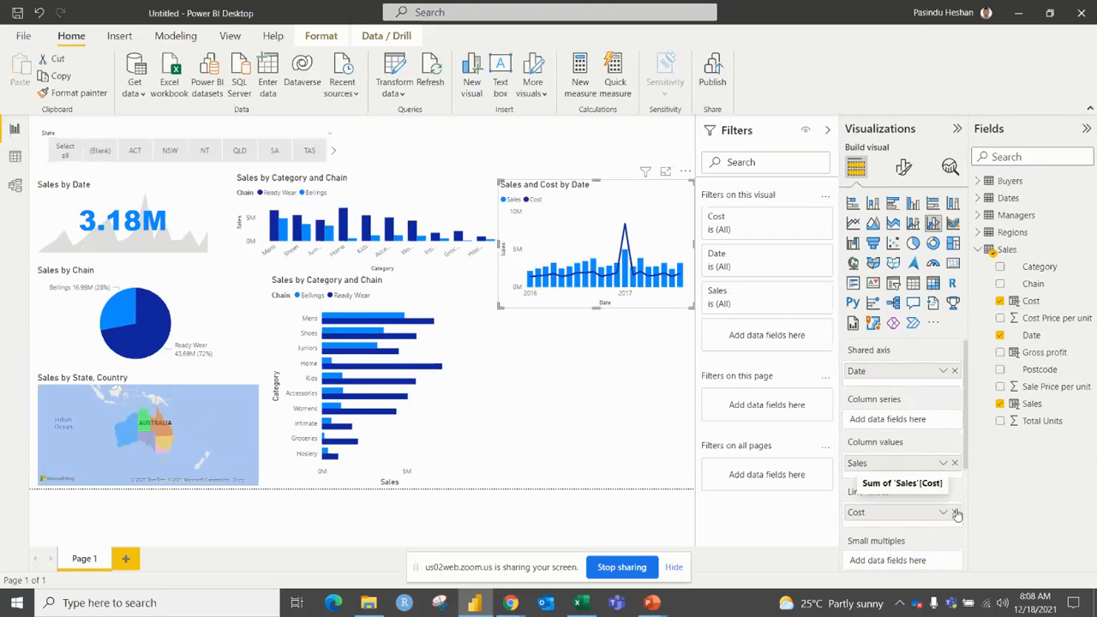
{"action": "left_click", "coordinate": [954, 512]}
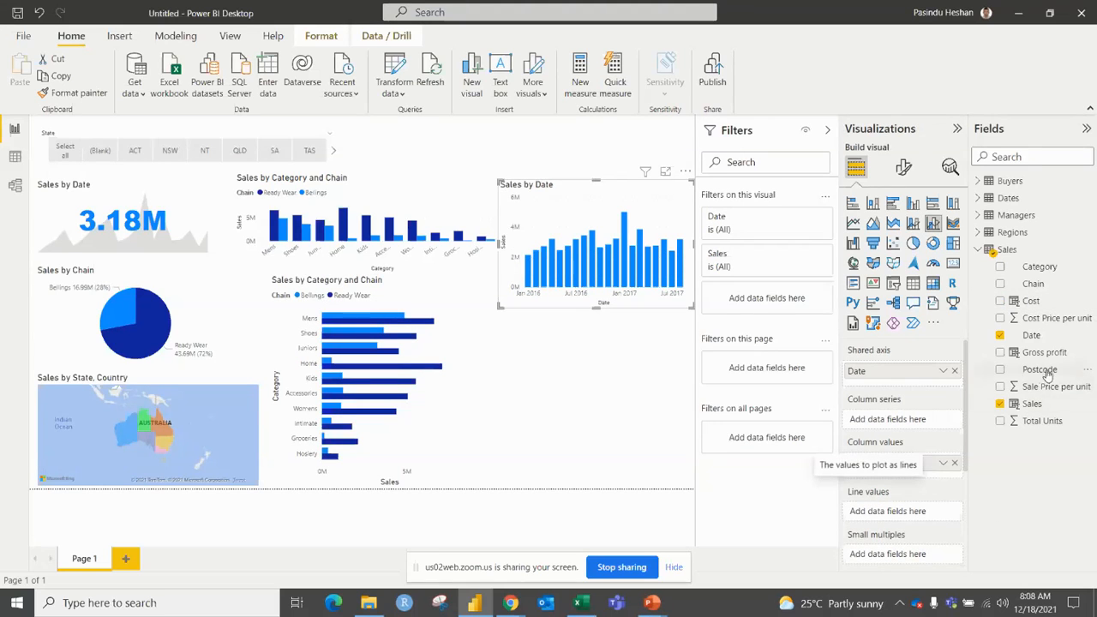
{"action": "left_click_drag", "start_coordinate": [1053, 355], "coordinate": [933, 514]}
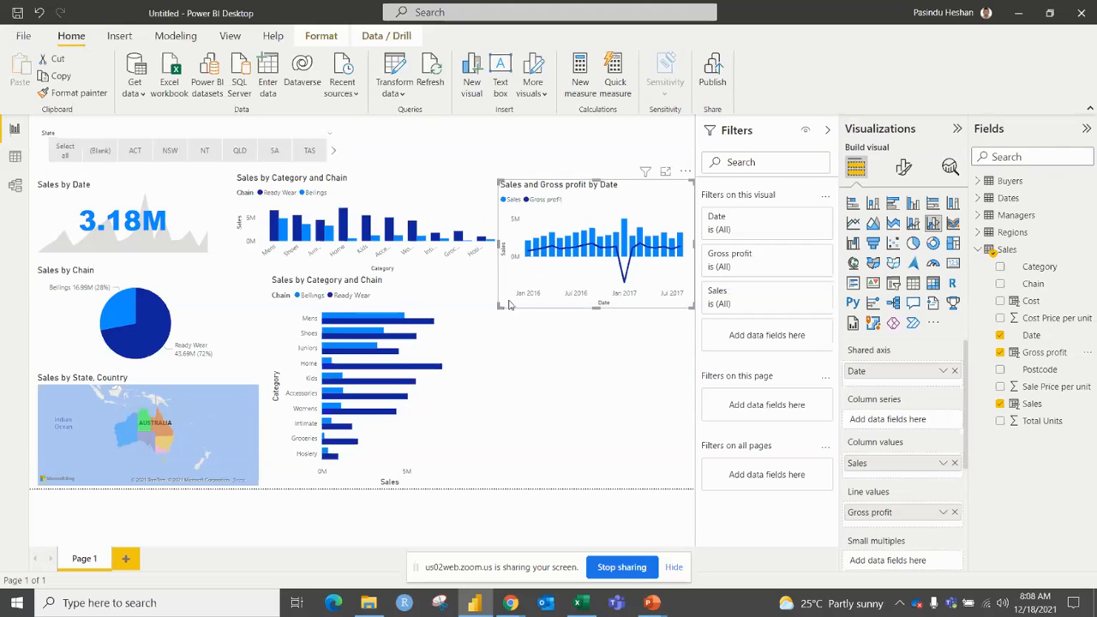
{"action": "left_click_drag", "start_coordinate": [499, 305], "coordinate": [476, 305]}
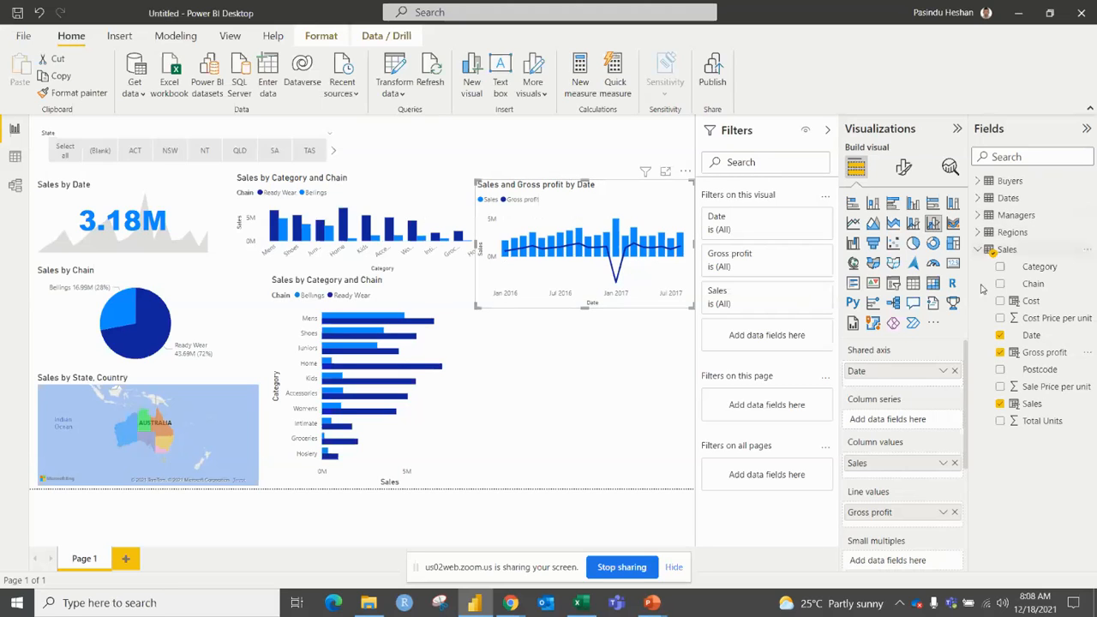
Step: Replace Date on the combo chart's shared axis with FY Qtr from the Dates table
{"action": "left_click", "coordinate": [955, 372]}
{"action": "left_click", "coordinate": [978, 198]}
{"action": "left_click_drag", "start_coordinate": [1058, 268], "coordinate": [893, 373]}
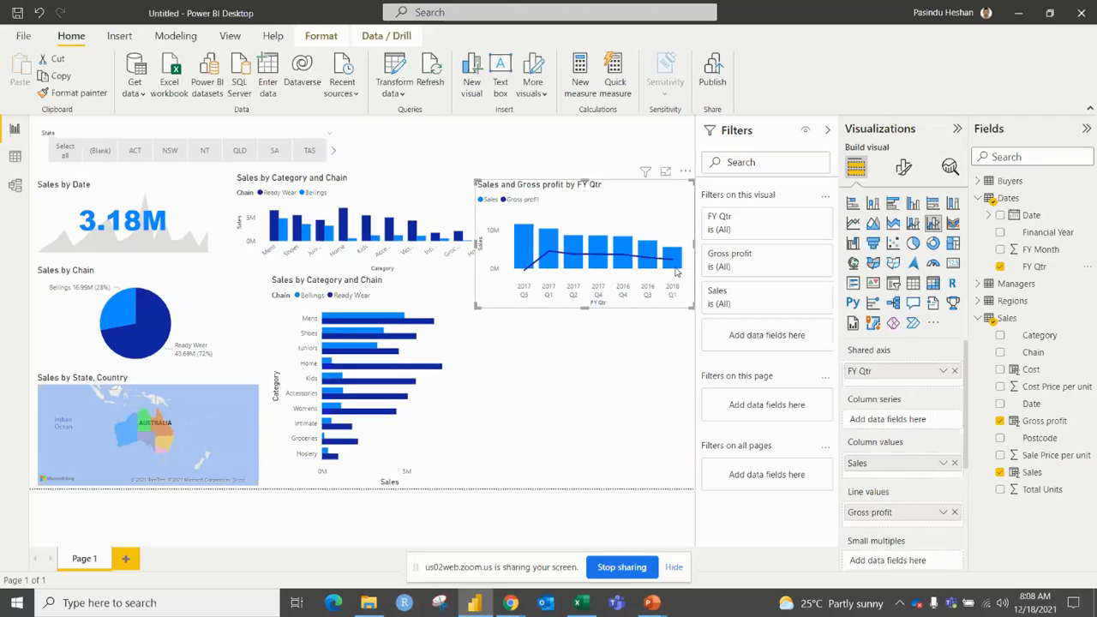
Step: Sort the combo chart's axis by FY Qtr in ascending order
{"action": "left_click", "coordinate": [686, 172]}
{"action": "mouse_move", "coordinate": [748, 257]}
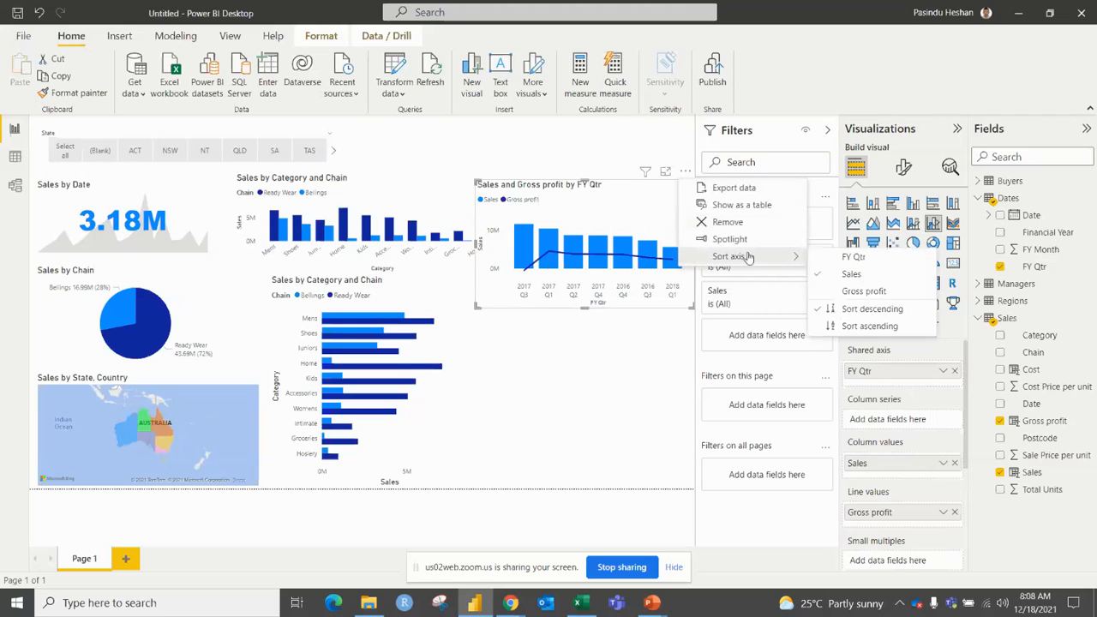
{"action": "left_click", "coordinate": [851, 273]}
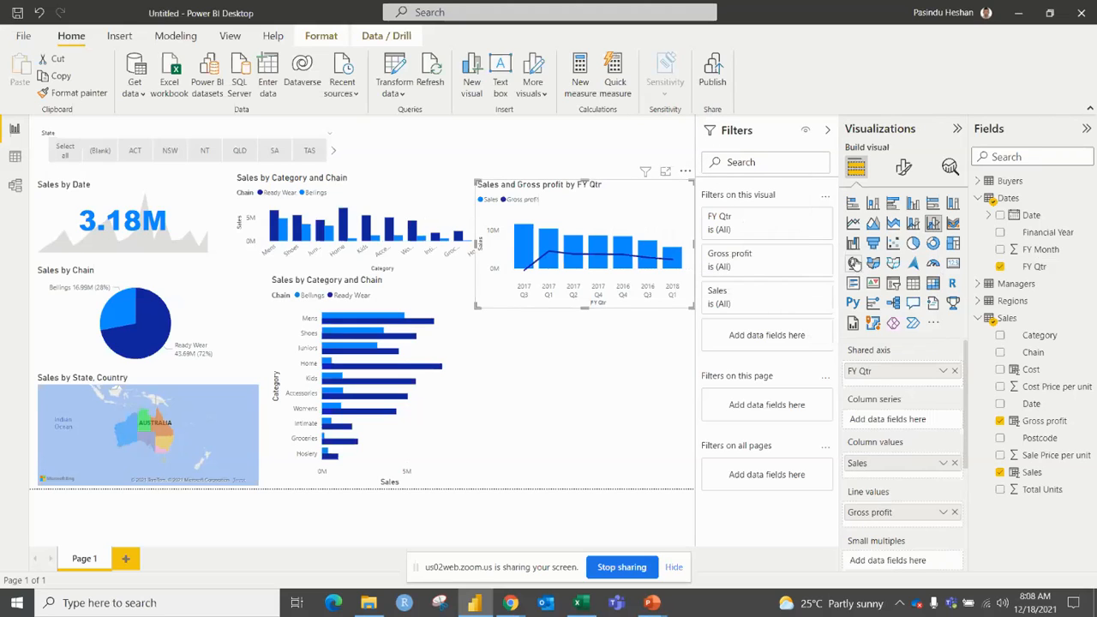
{"action": "left_click", "coordinate": [684, 173]}
{"action": "mouse_move", "coordinate": [710, 259]}
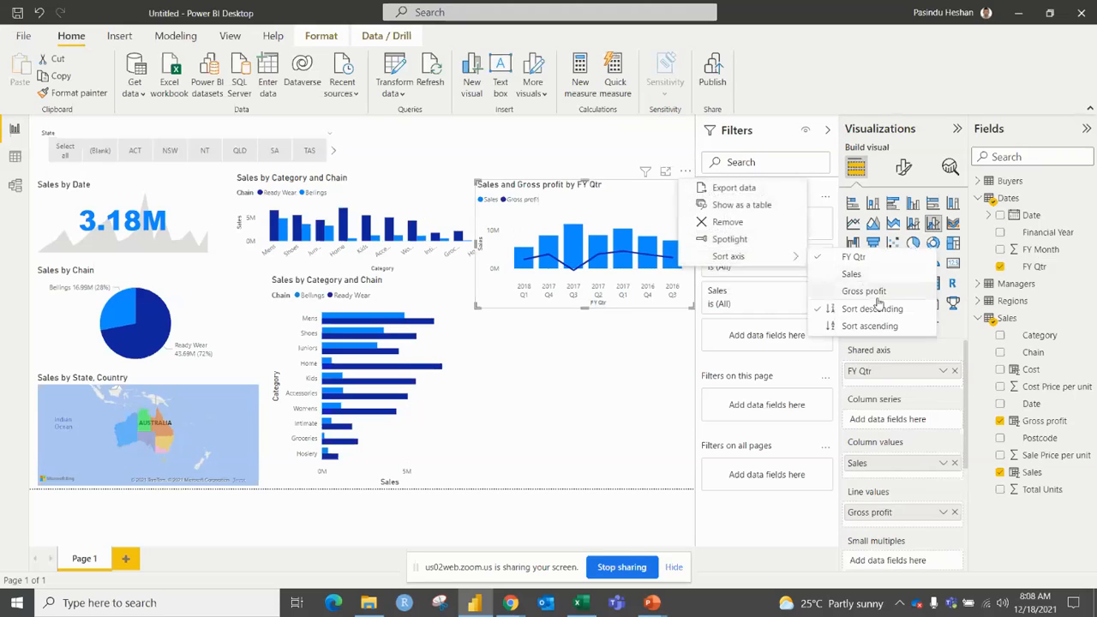
{"action": "left_click", "coordinate": [847, 327]}
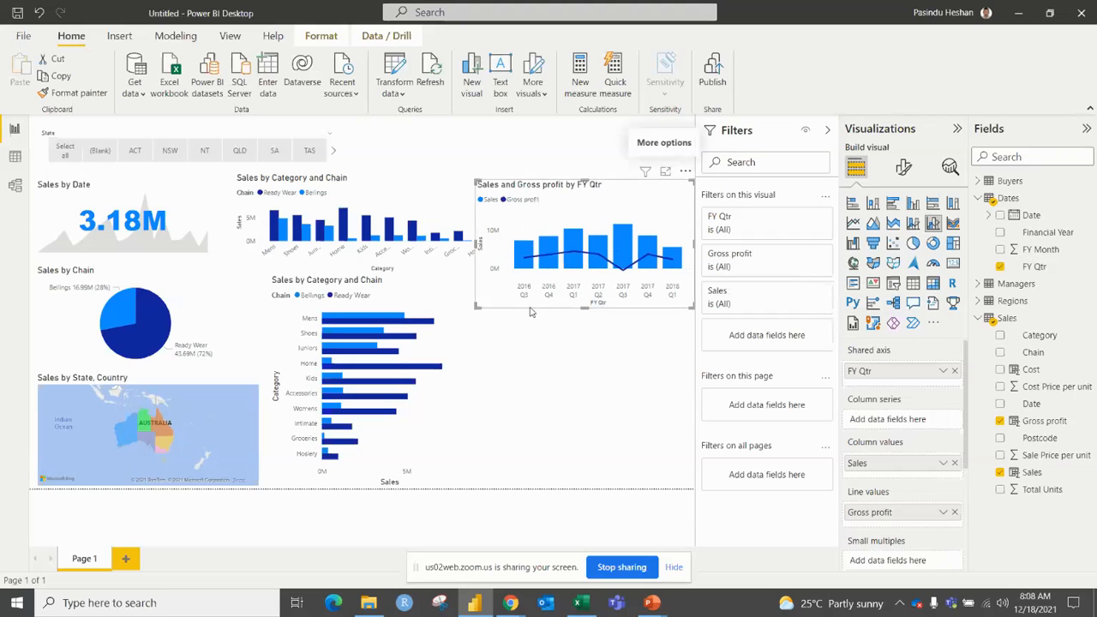
{"action": "left_click", "coordinate": [632, 321]}
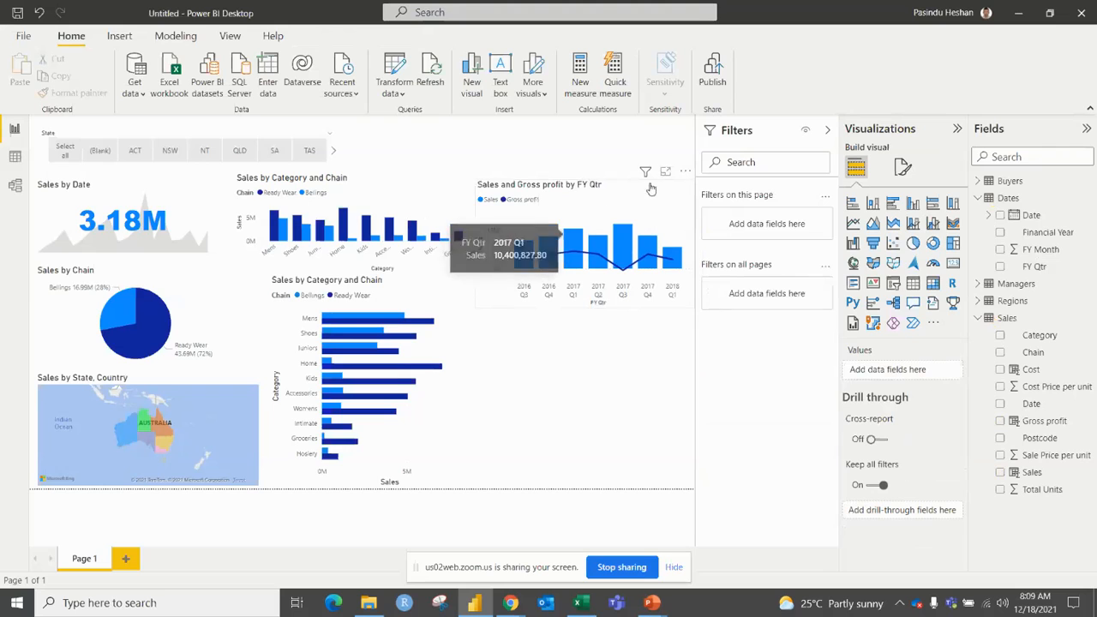
Step: Turn on data labels for the Sales and Gross profit combo chart
{"action": "left_click", "coordinate": [647, 177]}
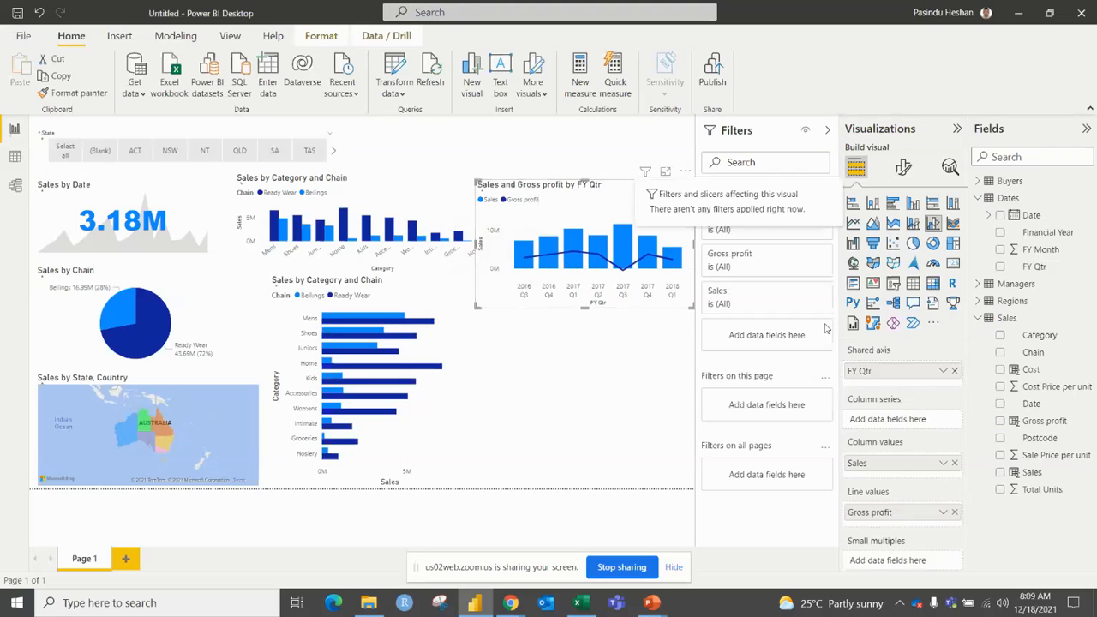
{"action": "left_click", "coordinate": [904, 169]}
{"action": "scroll", "coordinate": [939, 476], "scroll_direction": "down", "scroll_amount": 1}
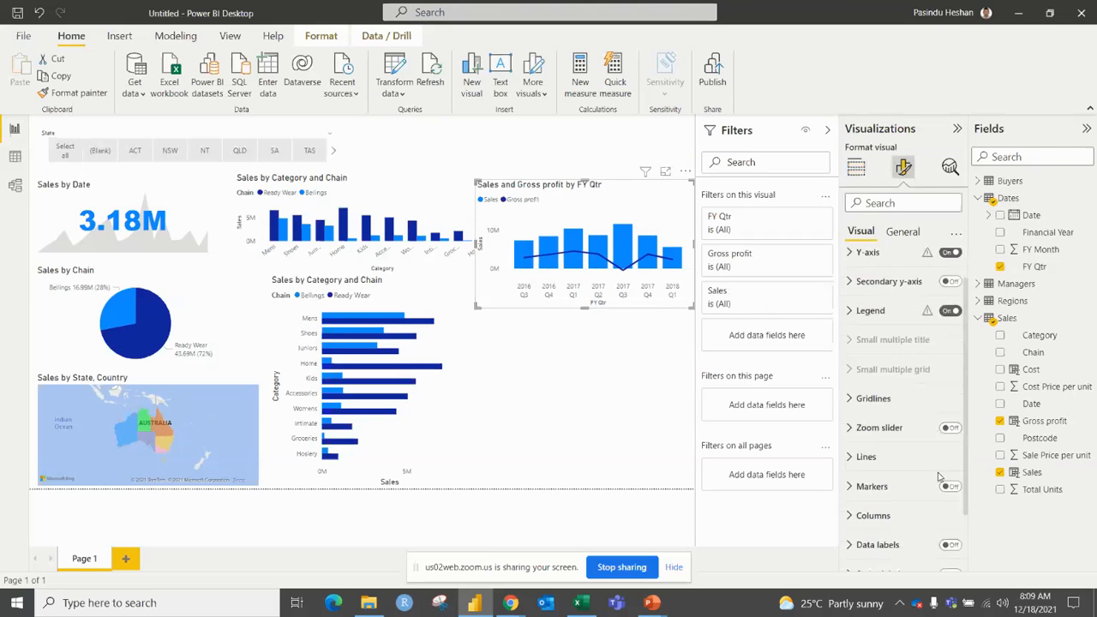
{"action": "scroll", "coordinate": [938, 475], "scroll_direction": "down", "scroll_amount": 1}
{"action": "left_click", "coordinate": [952, 491]}
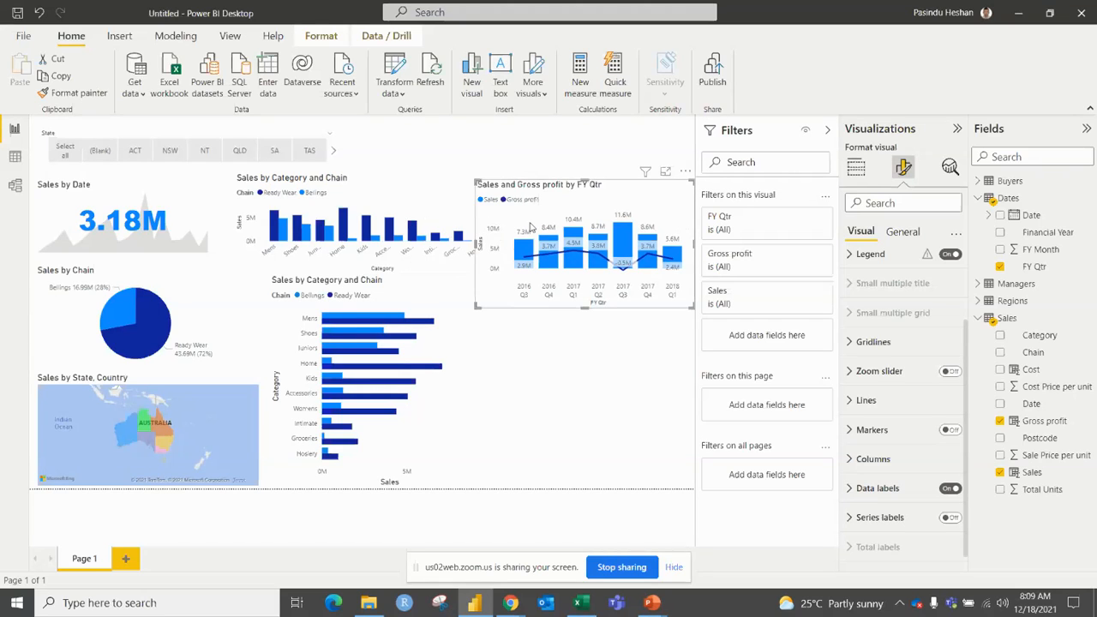
Step: Turn off the x-axis and y-axis titles of the combo chart
{"action": "scroll", "coordinate": [913, 305], "scroll_direction": "up", "scroll_amount": 2}
{"action": "left_click", "coordinate": [864, 264]}
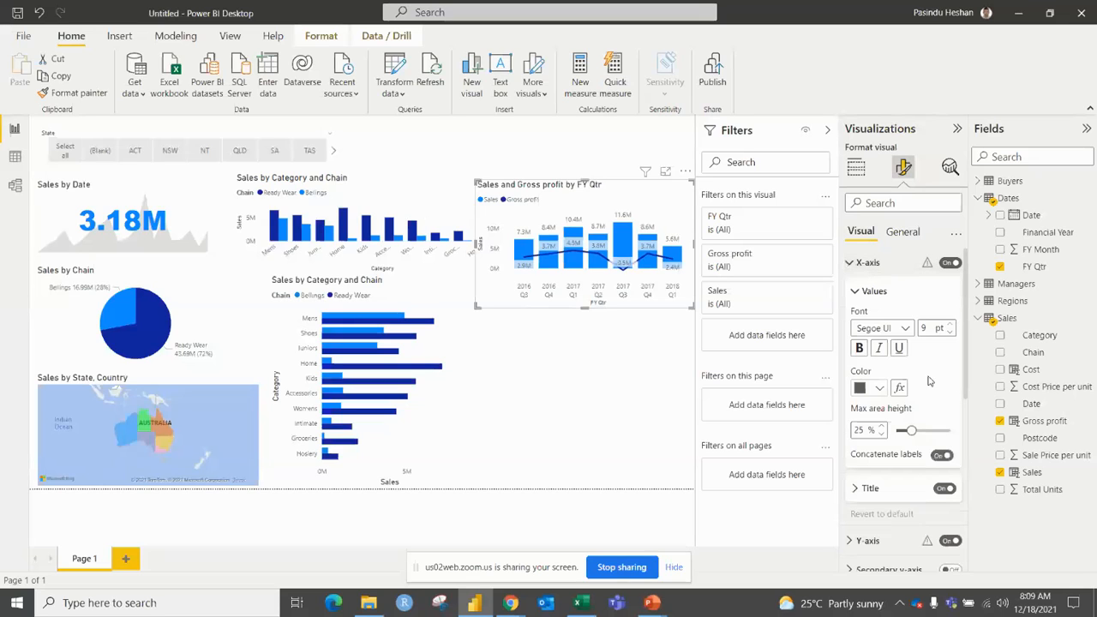
{"action": "left_click", "coordinate": [864, 263]}
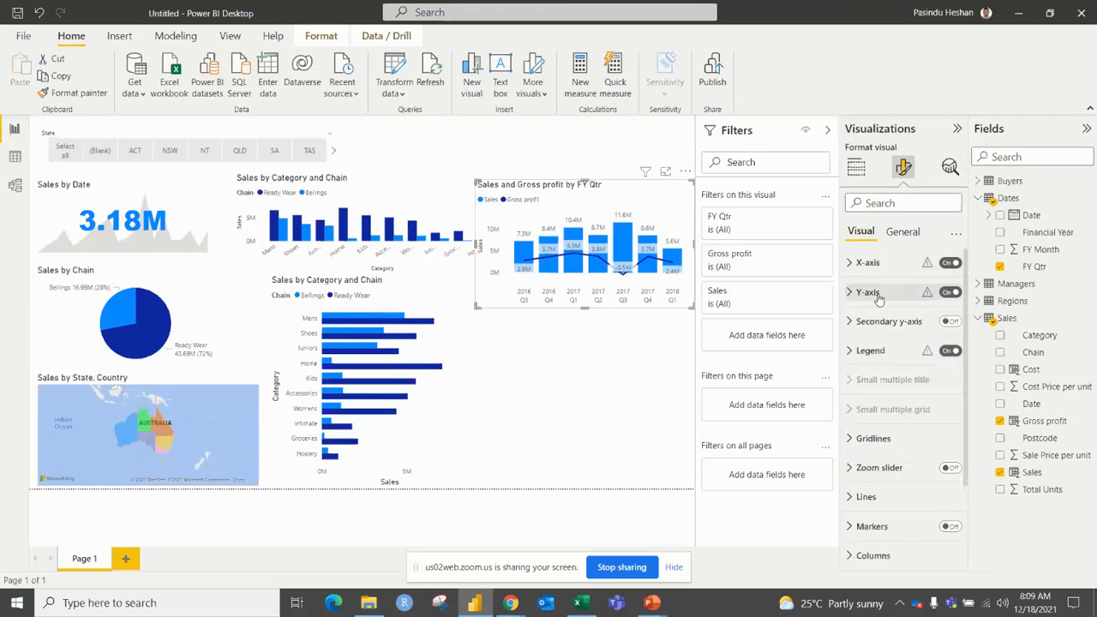
{"action": "left_click", "coordinate": [869, 291]}
{"action": "left_click", "coordinate": [943, 520]}
{"action": "left_click", "coordinate": [851, 300]}
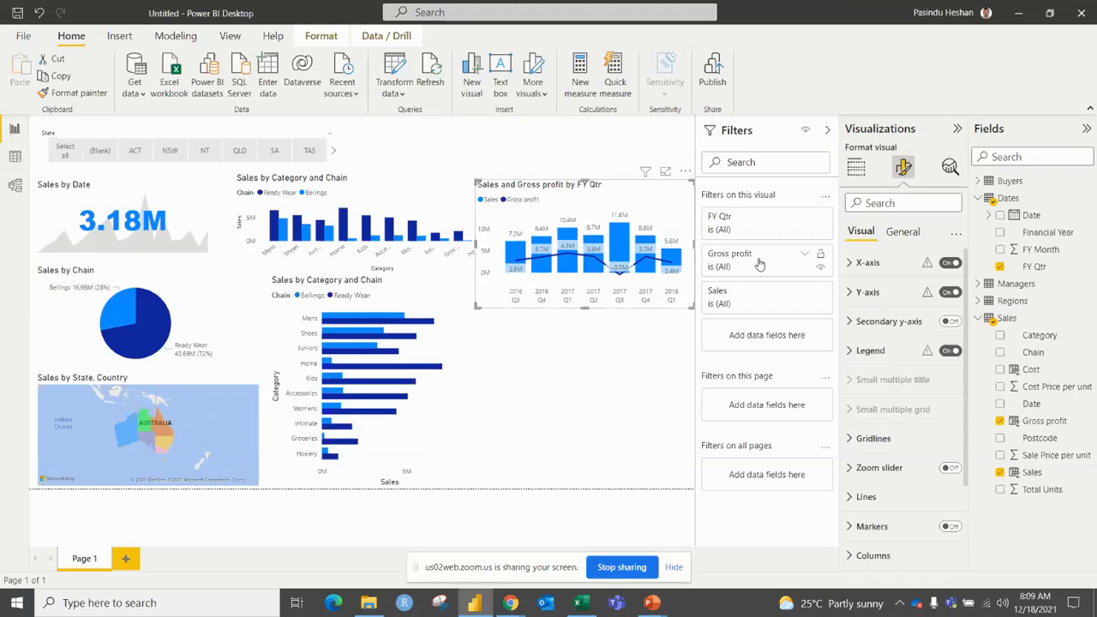
Step: Enable the combo chart's secondary y-axis and set its range from a minimum of 0 to a maximum of 10000000
{"action": "left_click", "coordinate": [949, 322]}
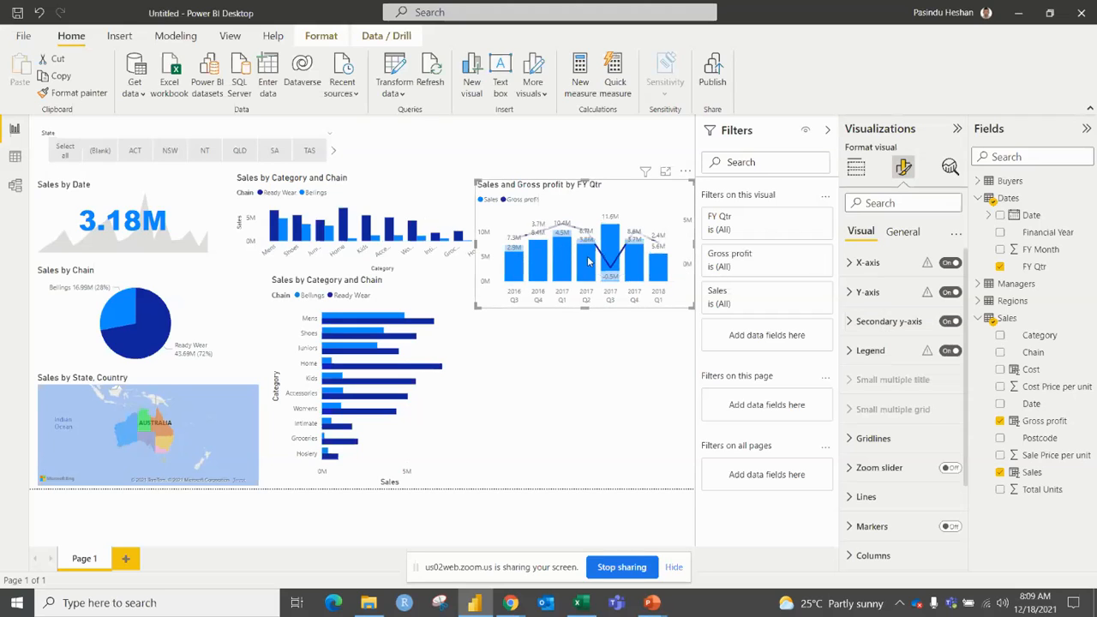
{"action": "mouse_move", "coordinate": [607, 241]}
{"action": "left_click", "coordinate": [863, 322]}
{"action": "scroll", "coordinate": [865, 321], "scroll_direction": "down", "scroll_amount": 1}
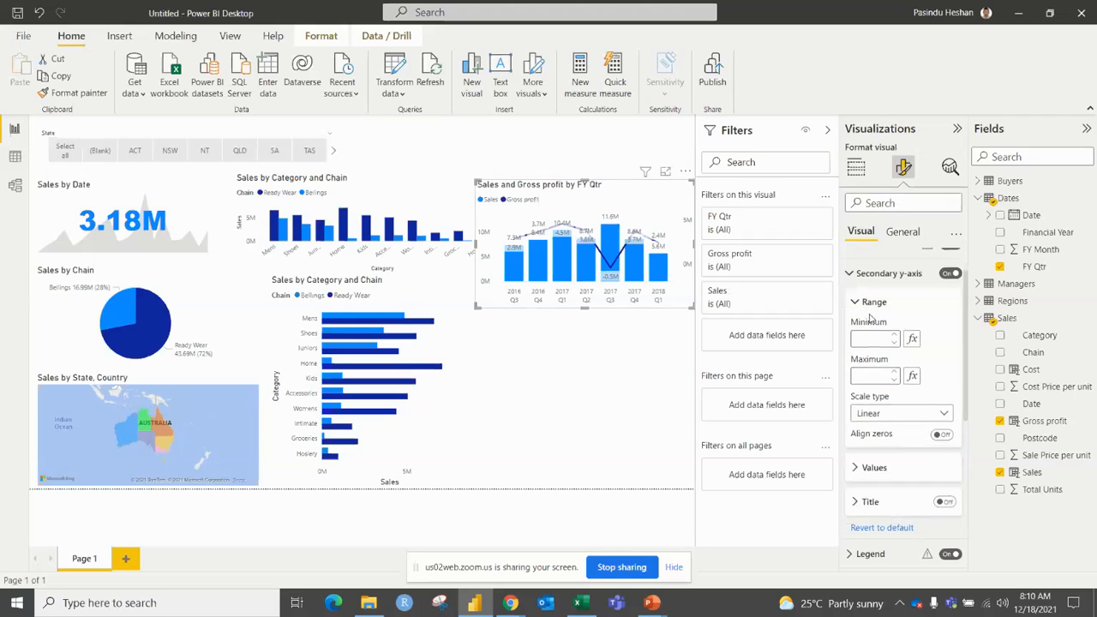
{"action": "left_click", "coordinate": [866, 336]}
{"action": "type", "text": "0"}
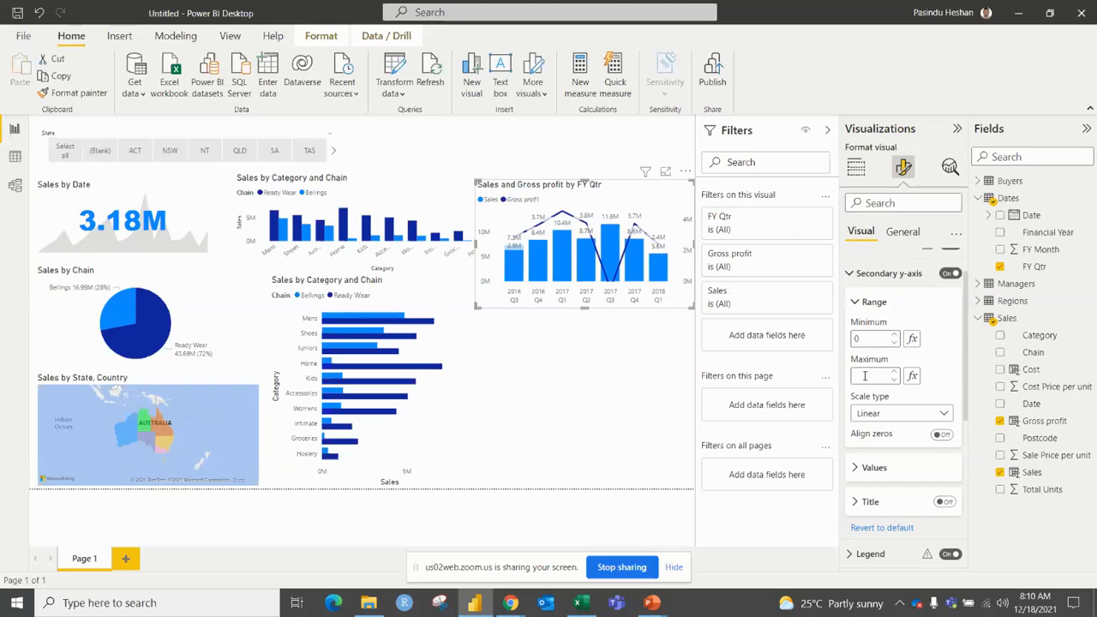
{"action": "type", "text": "10000"}
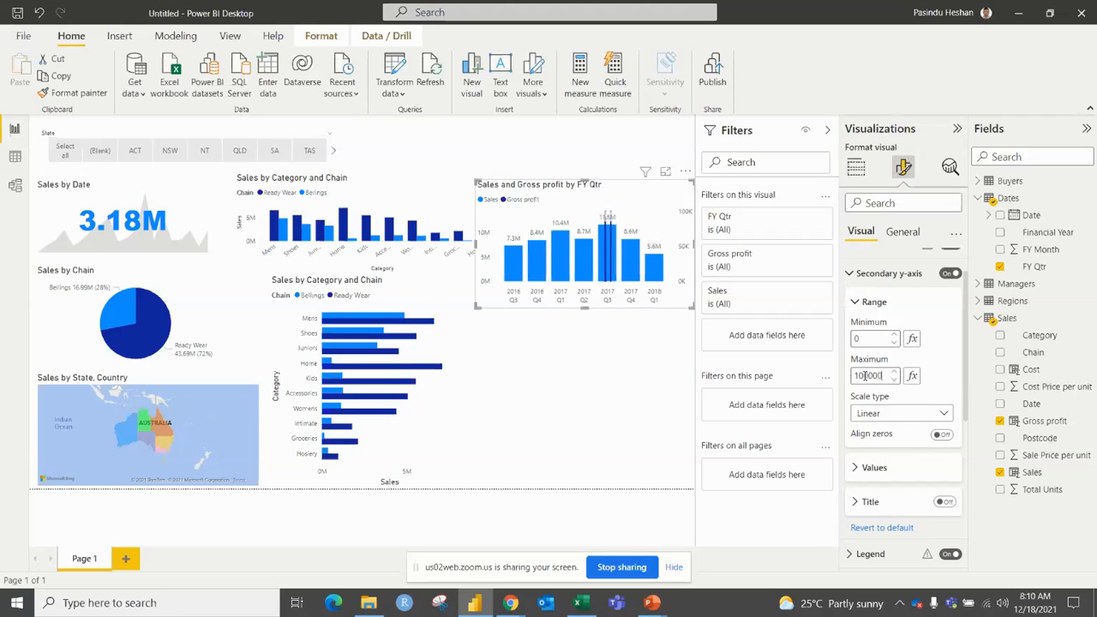
{"action": "type", "text": "00"}
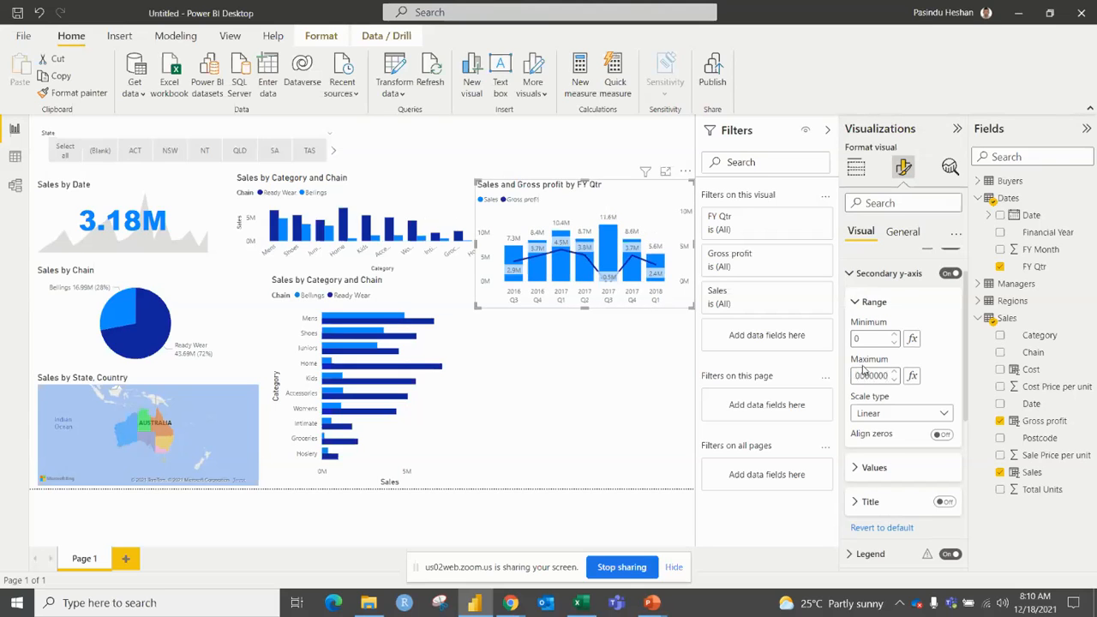
{"action": "left_click", "coordinate": [607, 367]}
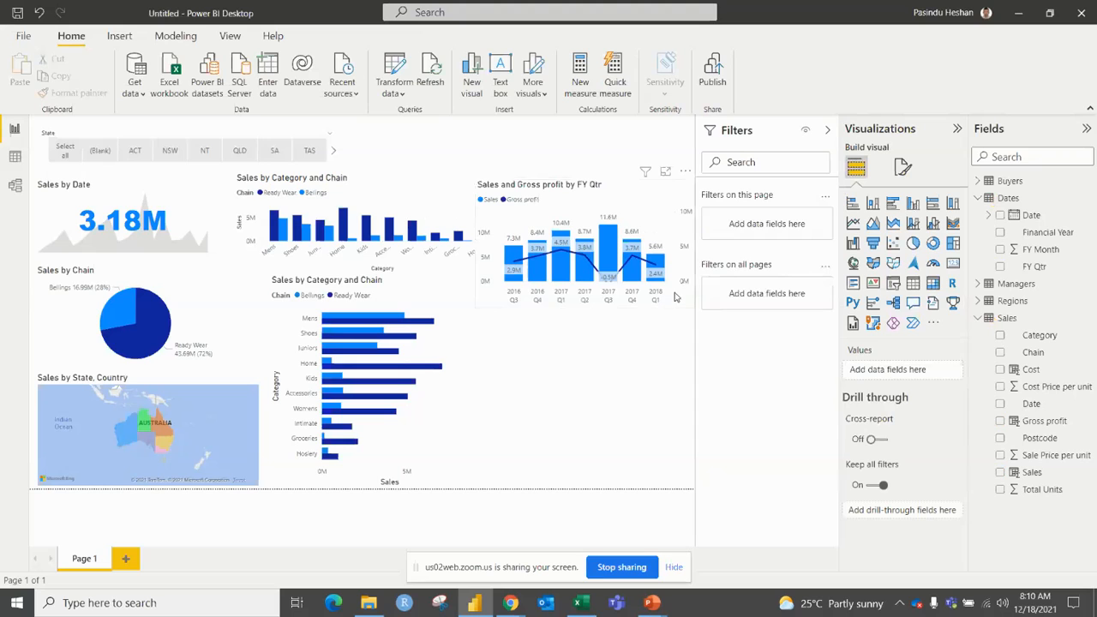
Step: Reduce the combo chart's height slightly and place a scatter chart in the free area beneath it
{"action": "left_click", "coordinate": [682, 300]}
{"action": "left_click", "coordinate": [685, 307]}
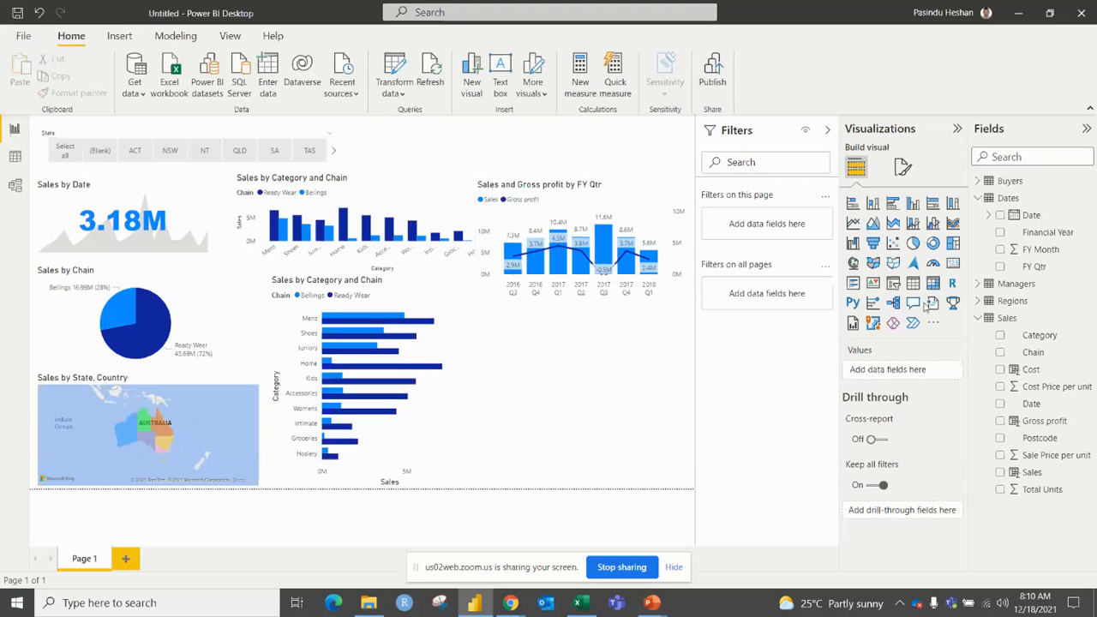
{"action": "left_click", "coordinate": [893, 243]}
{"action": "left_click_drag", "start_coordinate": [476, 305], "coordinate": [453, 303]}
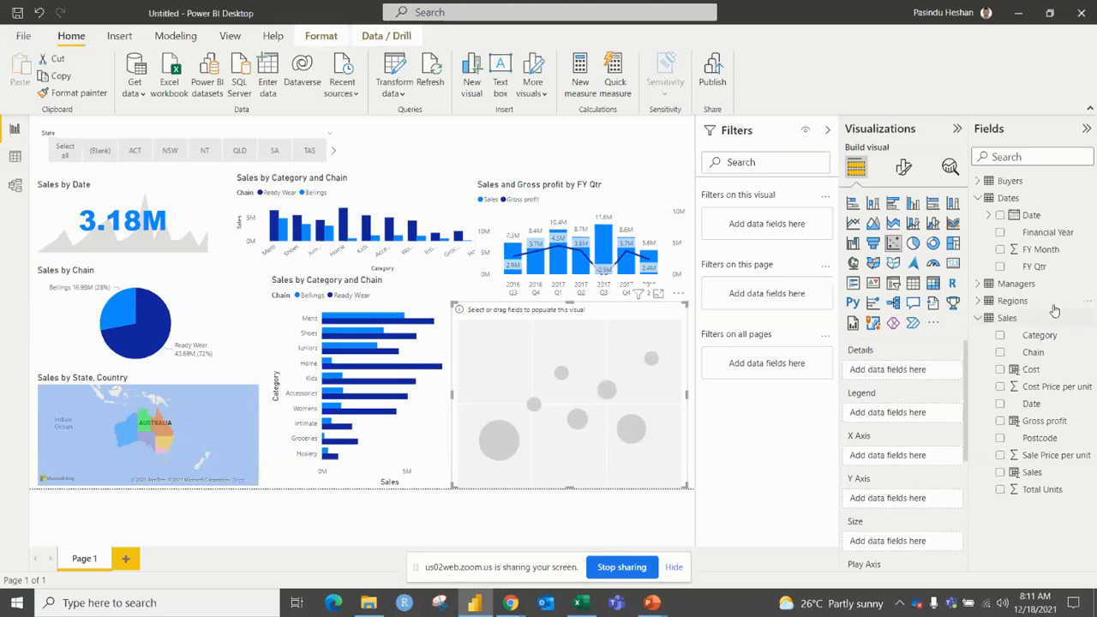
Step: Populate the scatter chart with Category as legend, Sales on the X axis and Gross profit on the Y axis
{"action": "left_click_drag", "start_coordinate": [1027, 338], "coordinate": [928, 414]}
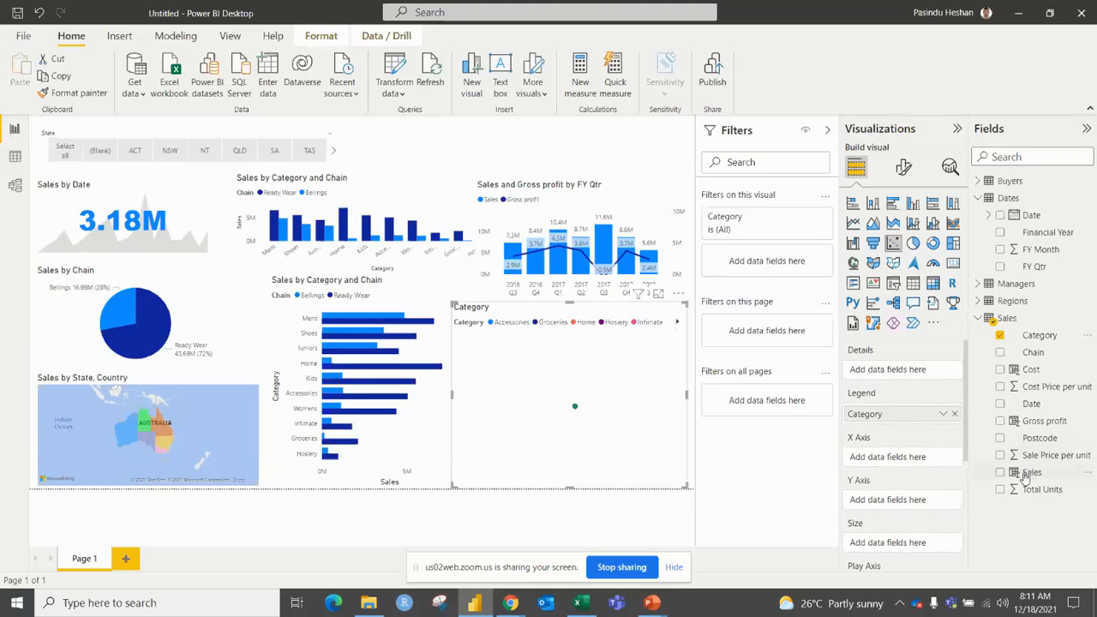
{"action": "left_click_drag", "start_coordinate": [1027, 474], "coordinate": [887, 457]}
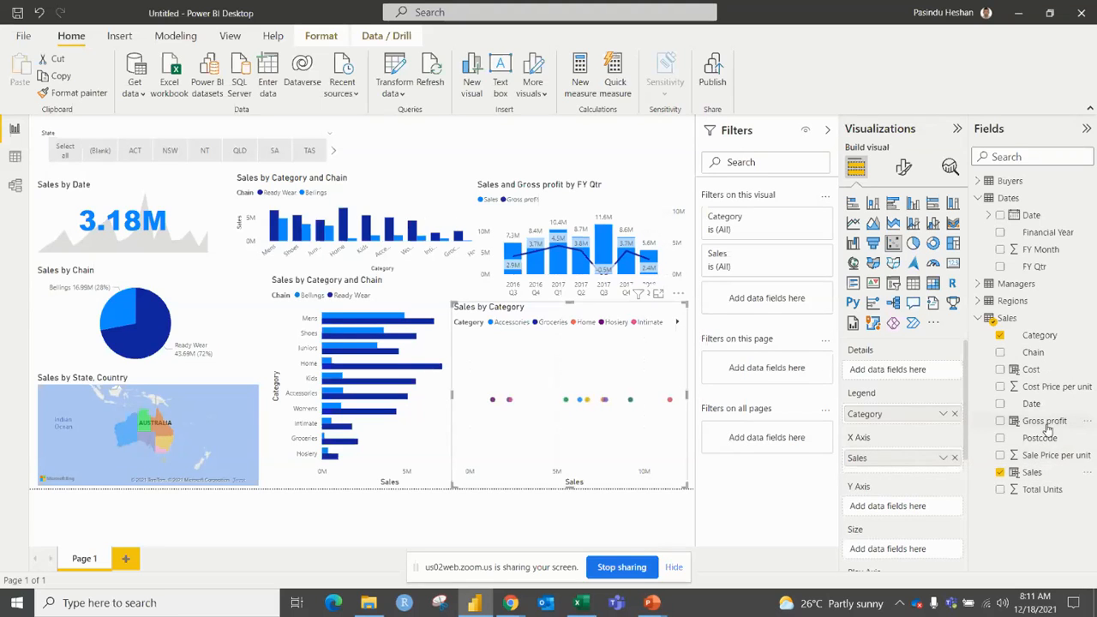
{"action": "left_click_drag", "start_coordinate": [1046, 426], "coordinate": [922, 508]}
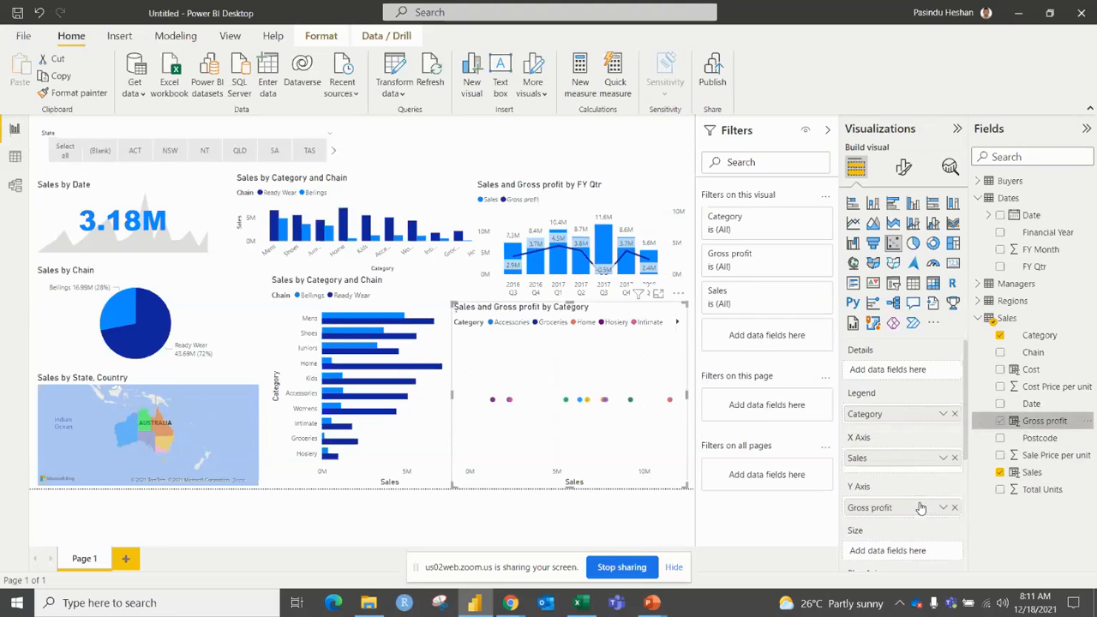
Step: Size the scatter chart's bubbles by Sales
{"action": "scroll", "coordinate": [924, 509], "scroll_direction": "down", "scroll_amount": 2}
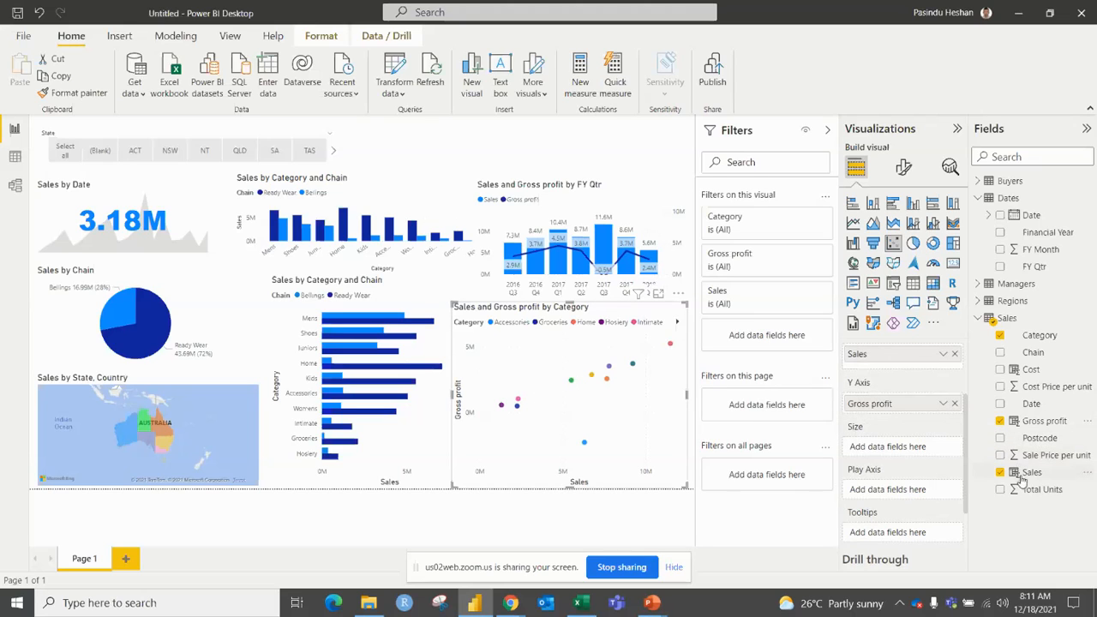
{"action": "left_click_drag", "start_coordinate": [1020, 482], "coordinate": [916, 451]}
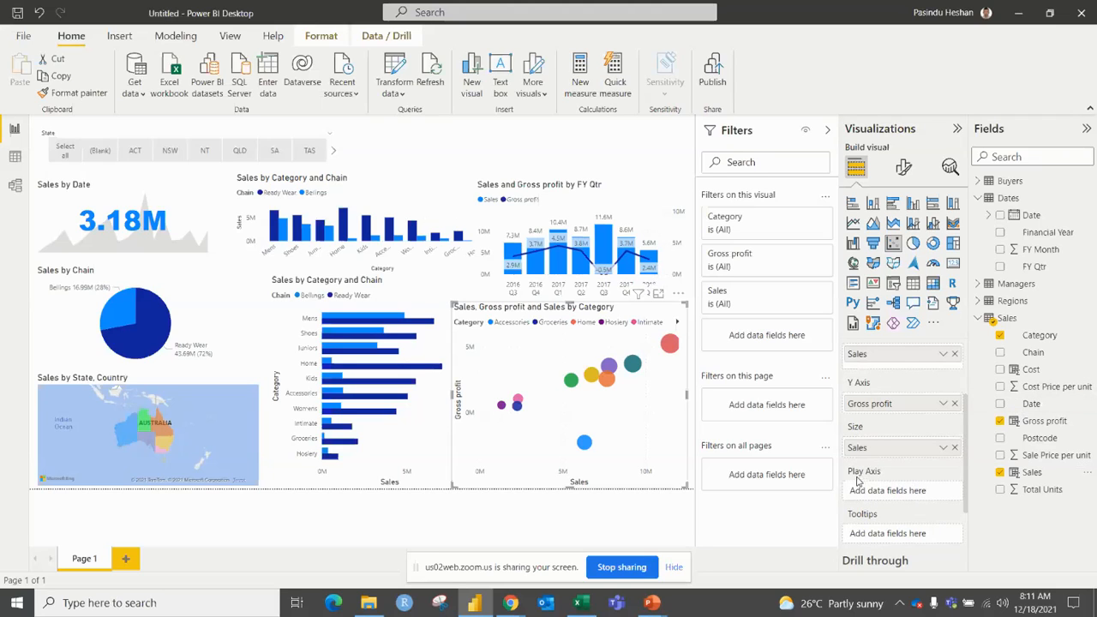
Step: Try Date as the scatter chart's play axis, run the animation briefly and remove the field
{"action": "left_click_drag", "start_coordinate": [1027, 406], "coordinate": [920, 493]}
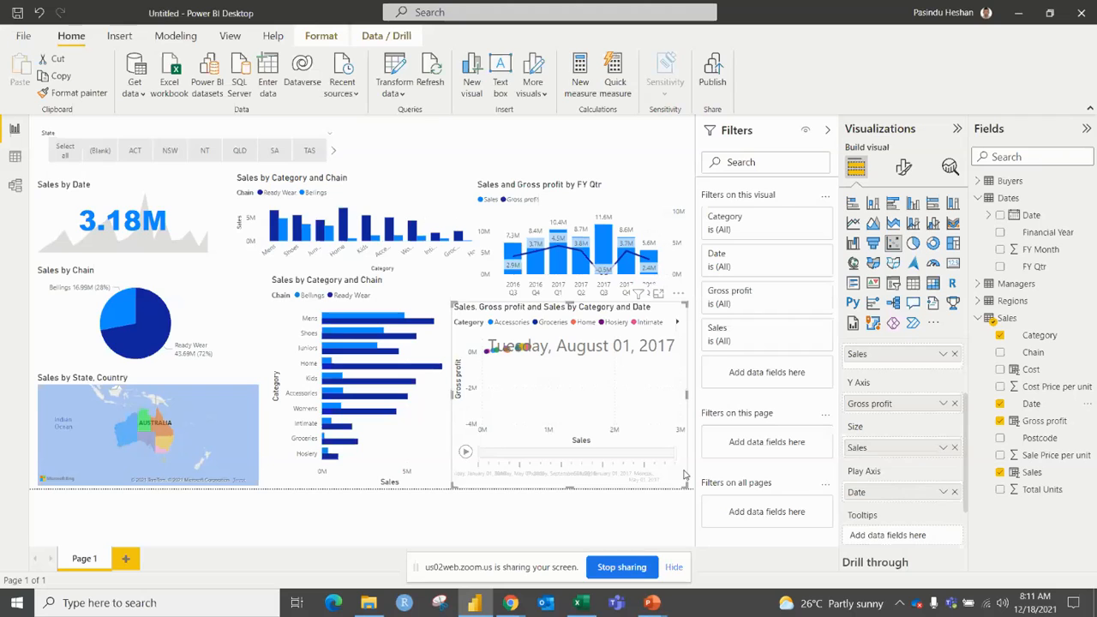
{"action": "left_click", "coordinate": [465, 455]}
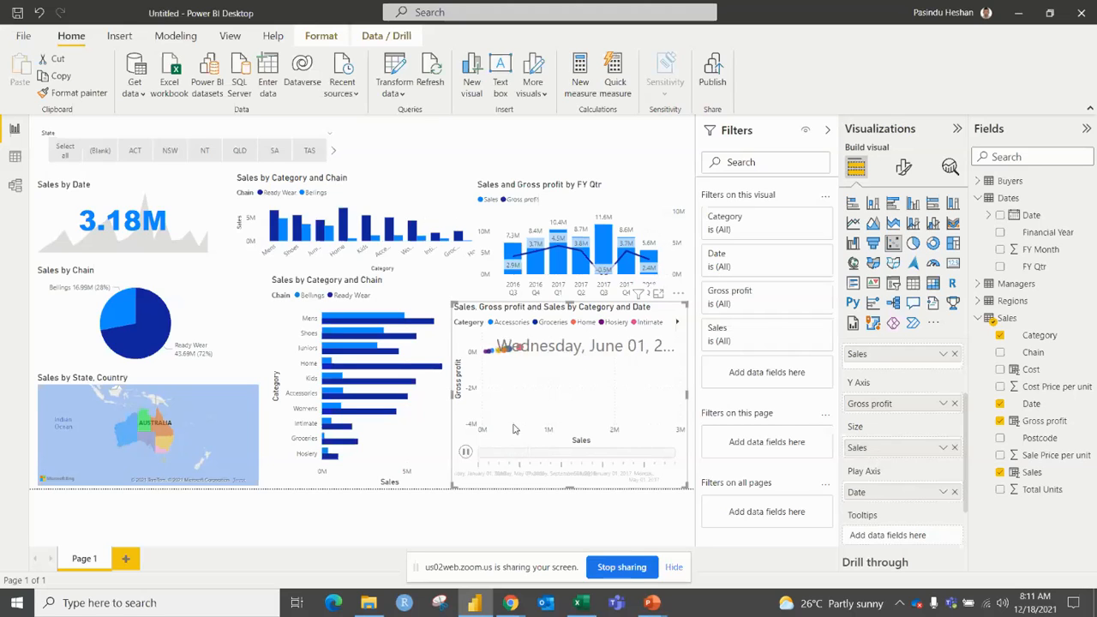
{"action": "left_click", "coordinate": [465, 453]}
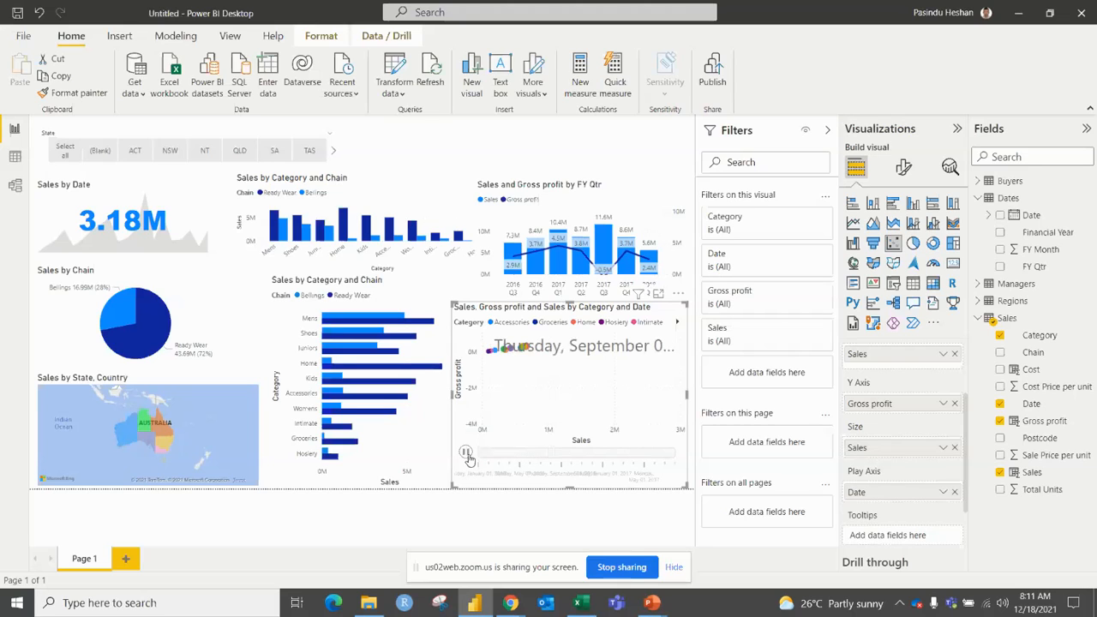
{"action": "left_click", "coordinate": [944, 492]}
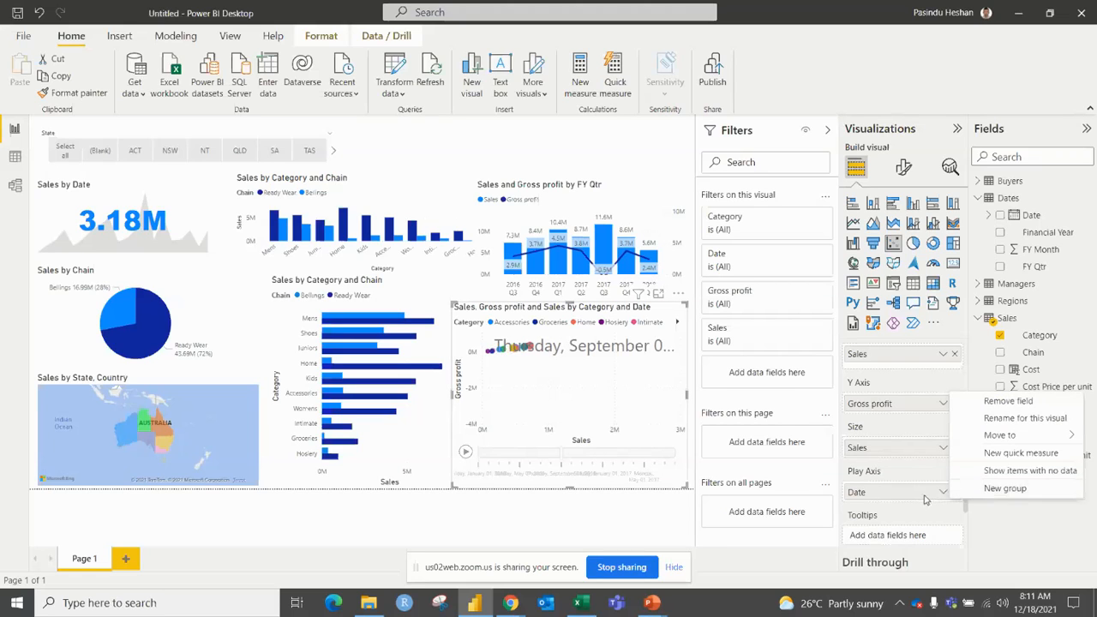
{"action": "left_click", "coordinate": [946, 511]}
{"action": "scroll", "coordinate": [946, 510], "scroll_direction": "down", "scroll_amount": 2}
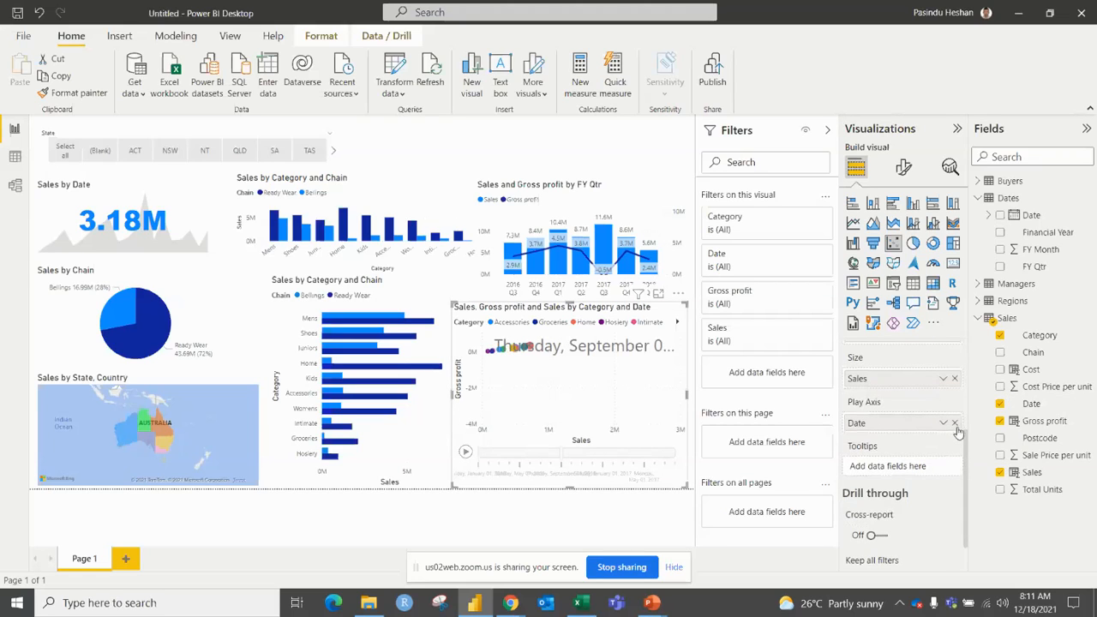
{"action": "left_click", "coordinate": [954, 423]}
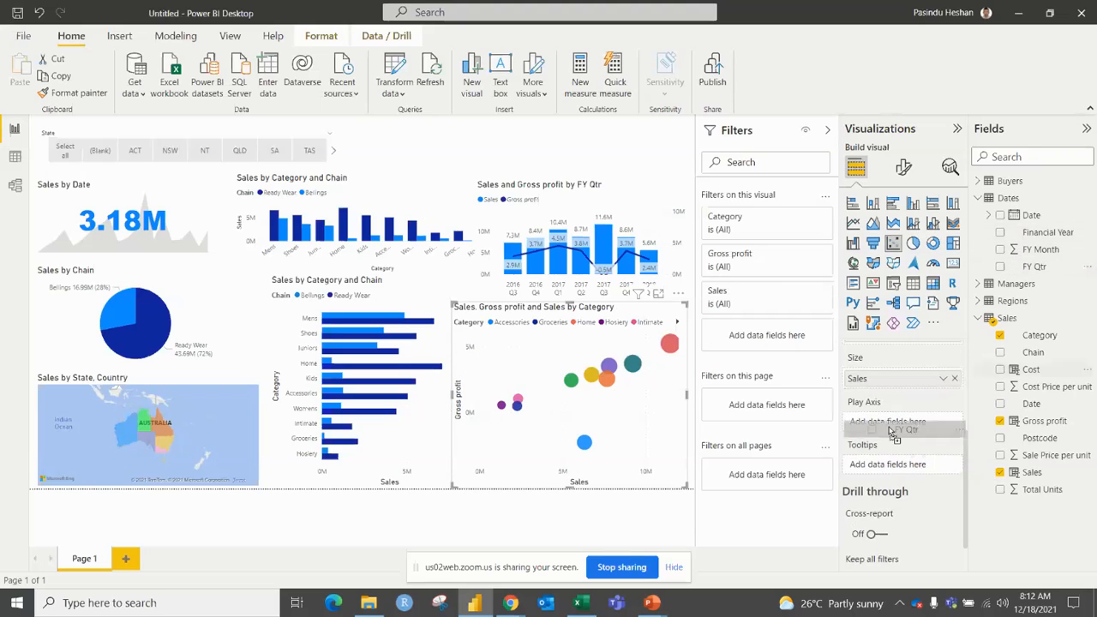
Step: Set FY Qtr as the scatter chart's play axis and run the animation
{"action": "left_click_drag", "start_coordinate": [891, 421], "coordinate": [896, 424]}
{"action": "left_click", "coordinate": [465, 452]}
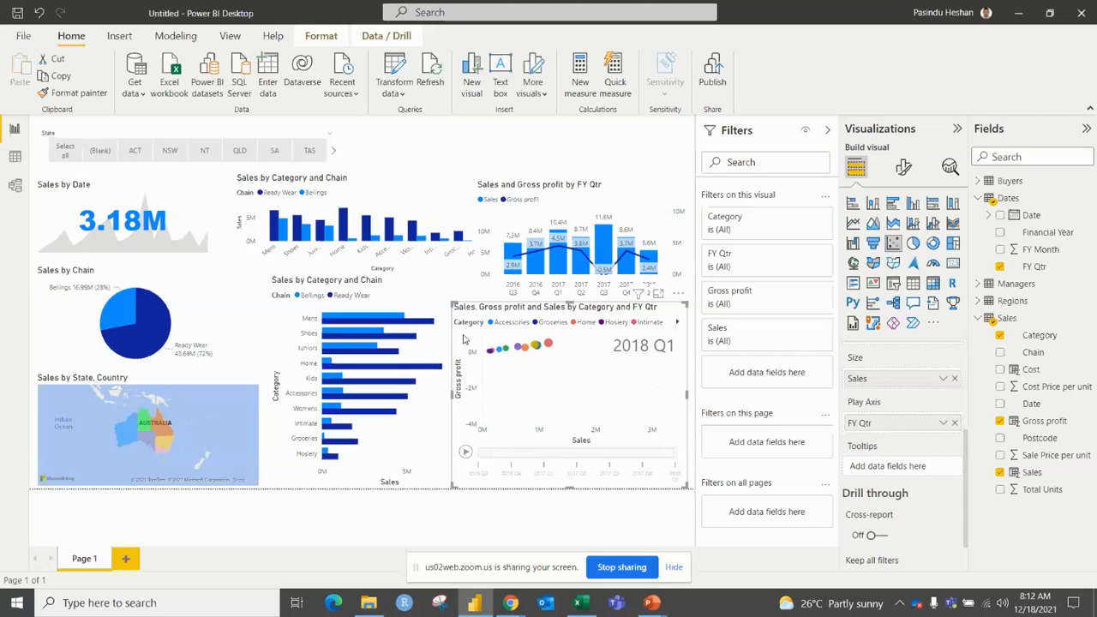
Step: Set the scatter chart's y-axis maximum to 5000000 and replay the animation through the quarters
{"action": "left_click", "coordinate": [903, 169]}
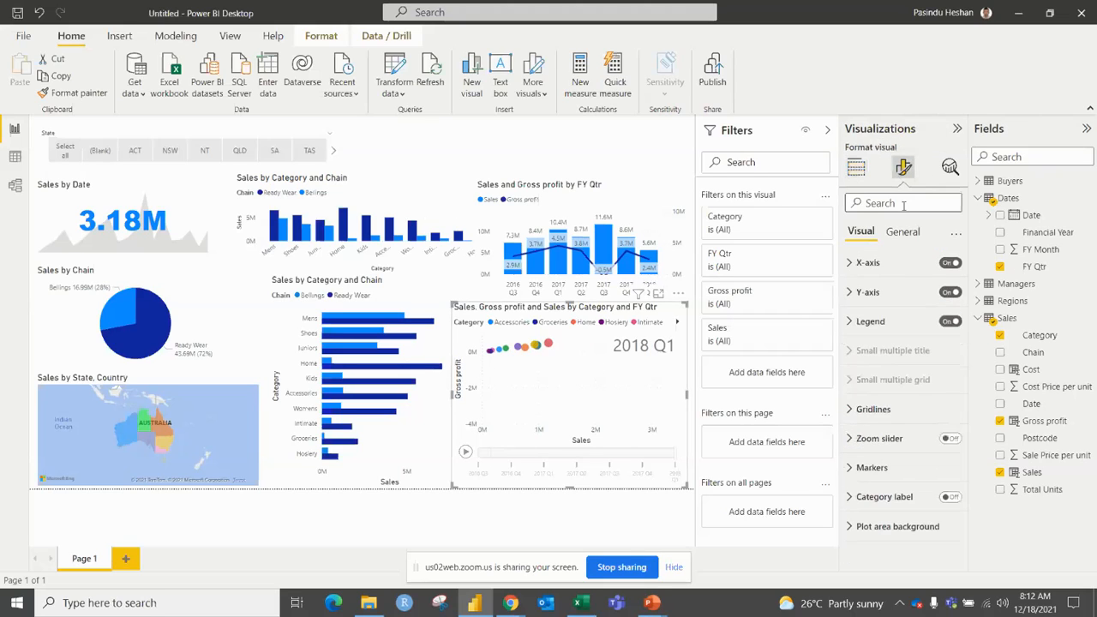
{"action": "left_click", "coordinate": [865, 294]}
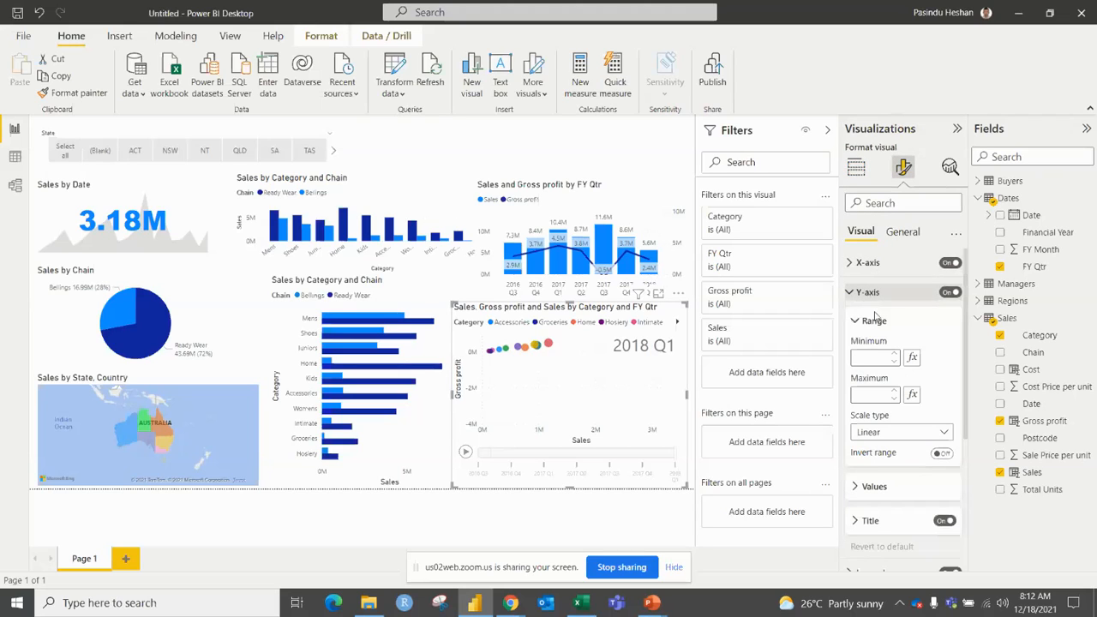
{"action": "left_click", "coordinate": [870, 394]}
{"action": "type", "text": "5000000"}
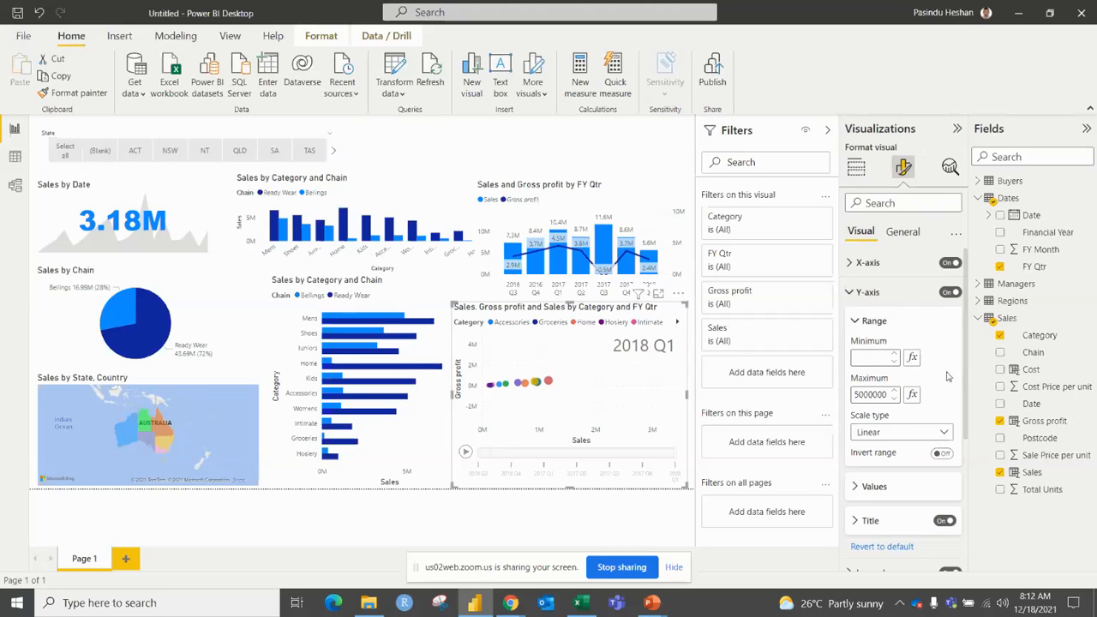
{"action": "left_click", "coordinate": [465, 452]}
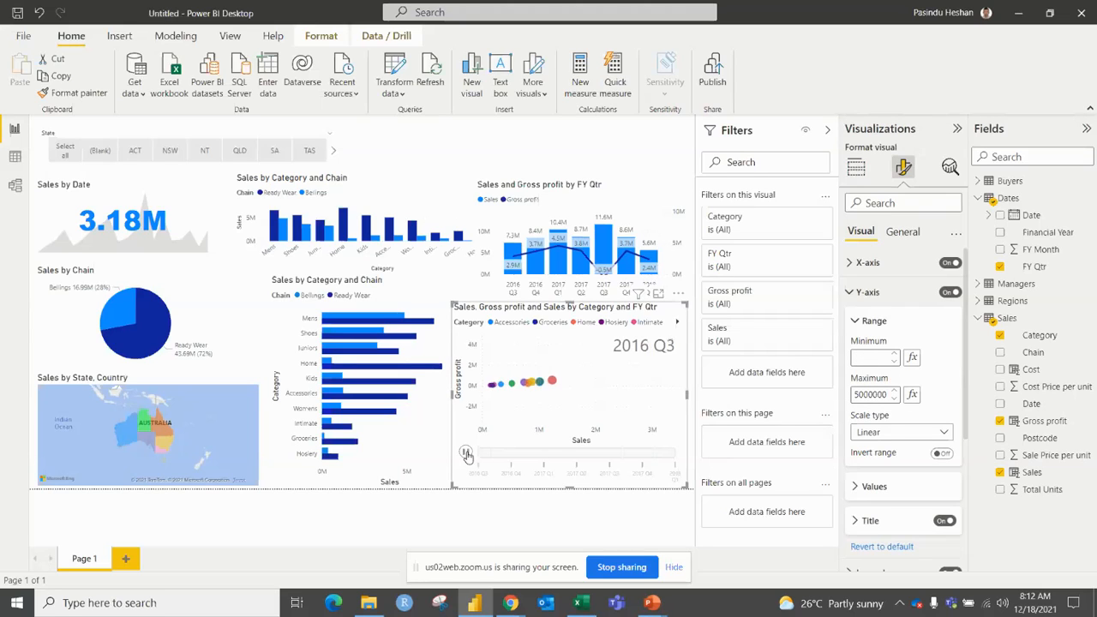
{"action": "left_click", "coordinate": [481, 496]}
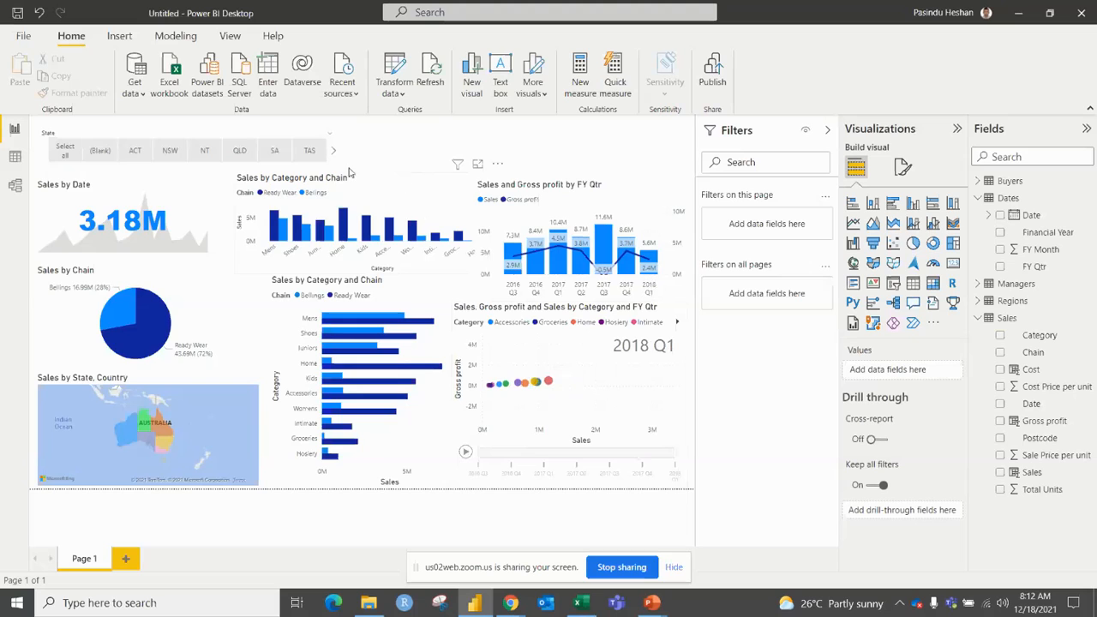
Step: Insert a text box reading "XYZ Company Sales" in the free strip beside the State slicer and narrow it slightly
{"action": "left_click", "coordinate": [128, 37]}
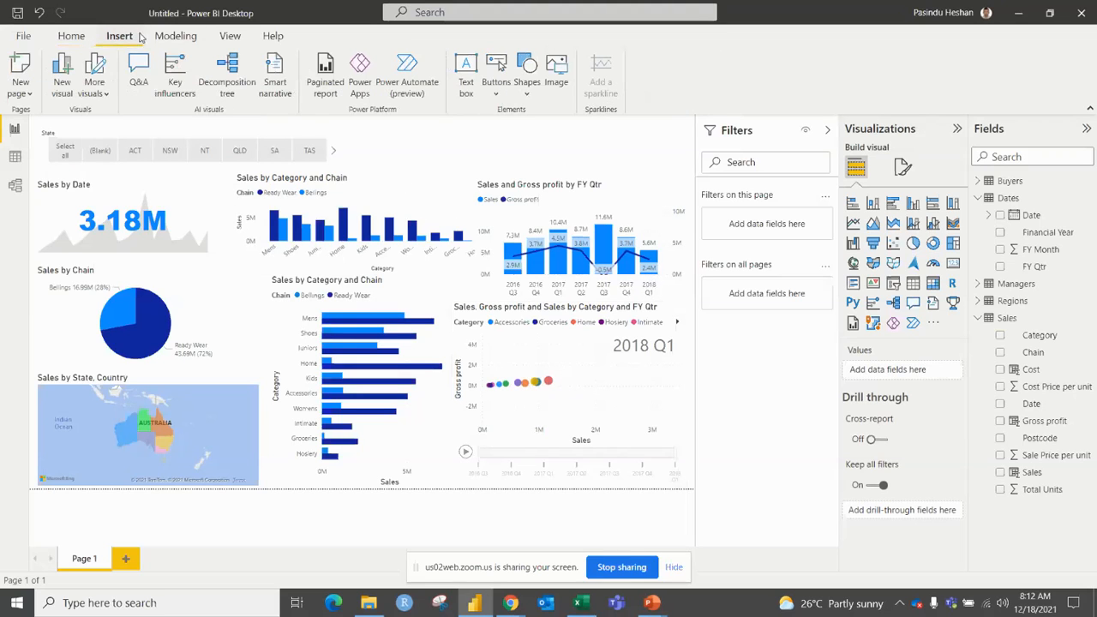
{"action": "left_click", "coordinate": [473, 69]}
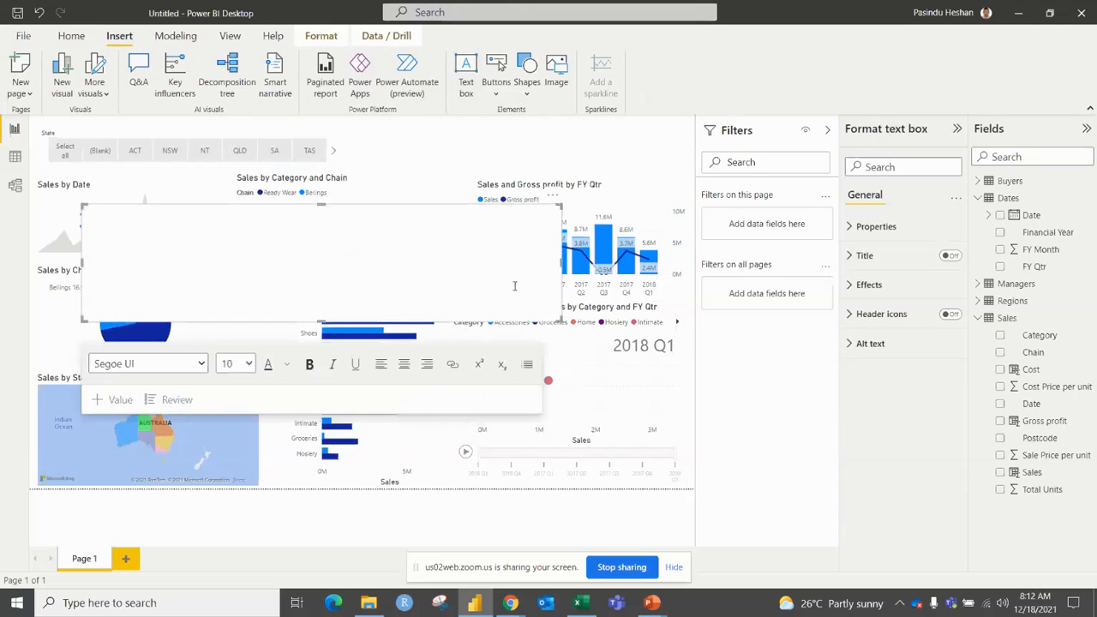
{"action": "left_click_drag", "start_coordinate": [562, 319], "coordinate": [611, 133]}
{"action": "left_click_drag", "start_coordinate": [205, 188], "coordinate": [368, 160]}
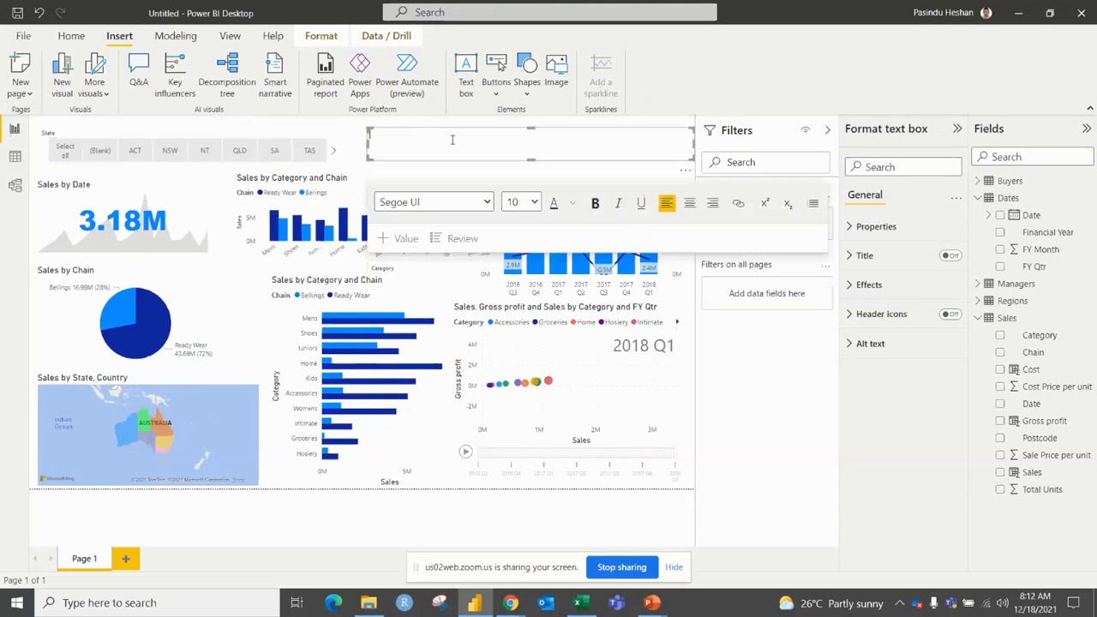
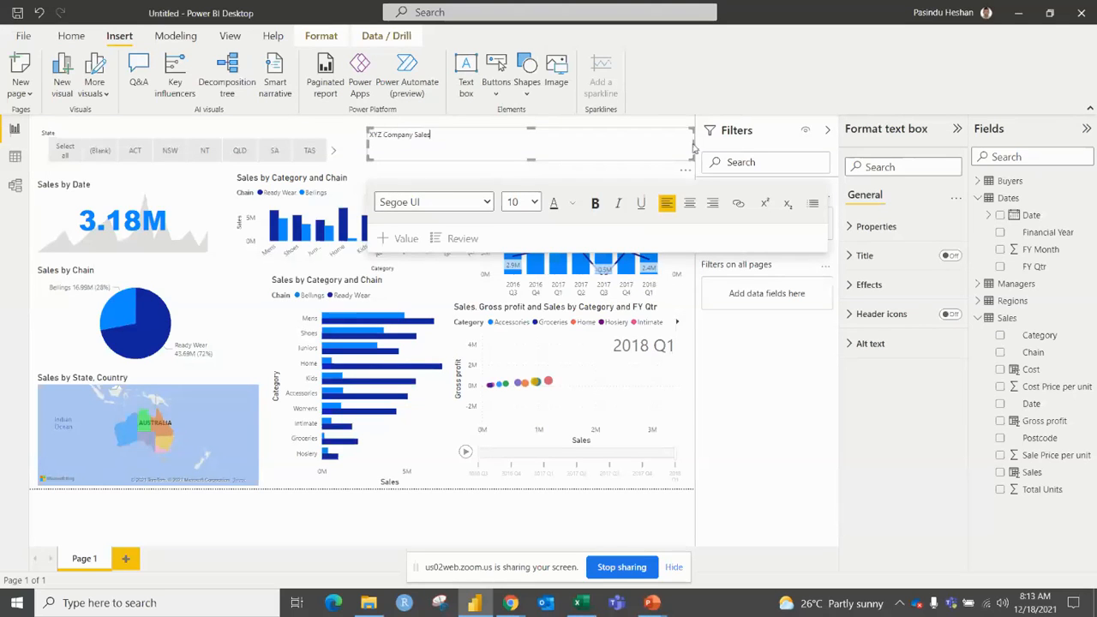
{"action": "left_click_drag", "start_coordinate": [695, 148], "coordinate": [656, 147]}
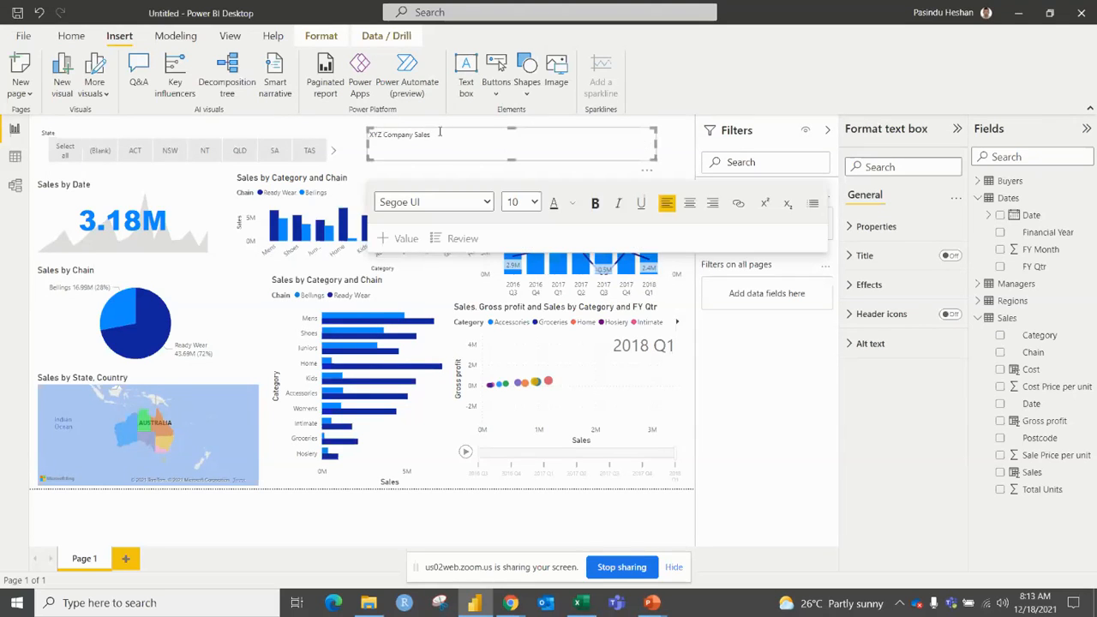
Step: Format the "XYZ Company Sales" title in Arial Black at size 28
{"action": "left_click_drag", "start_coordinate": [435, 137], "coordinate": [369, 139]}
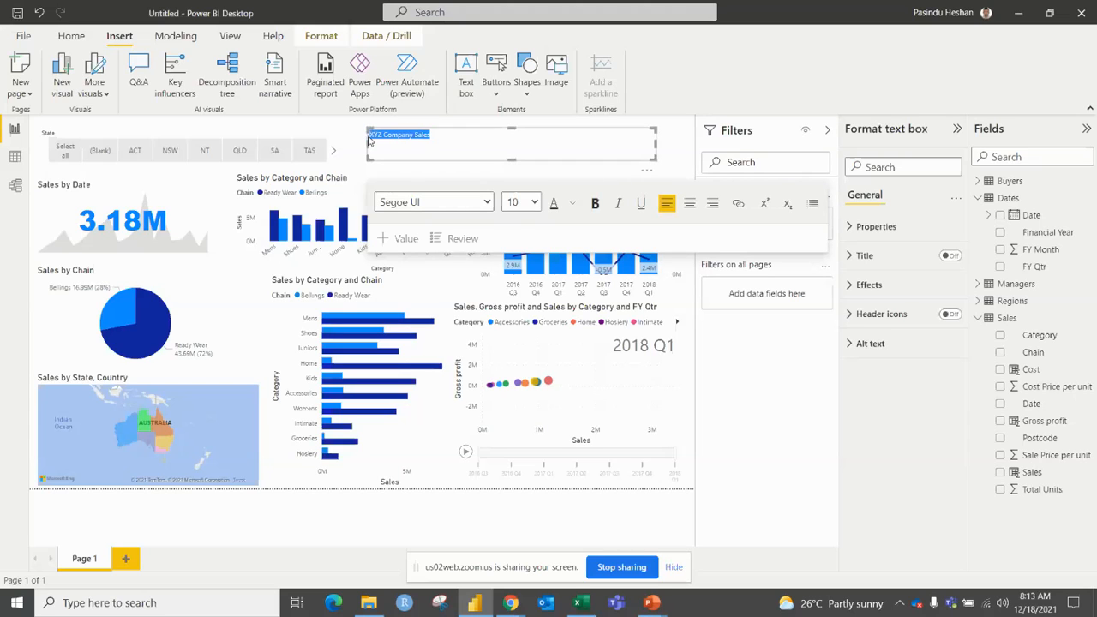
{"action": "left_click", "coordinate": [487, 202]}
{"action": "left_click", "coordinate": [433, 240]}
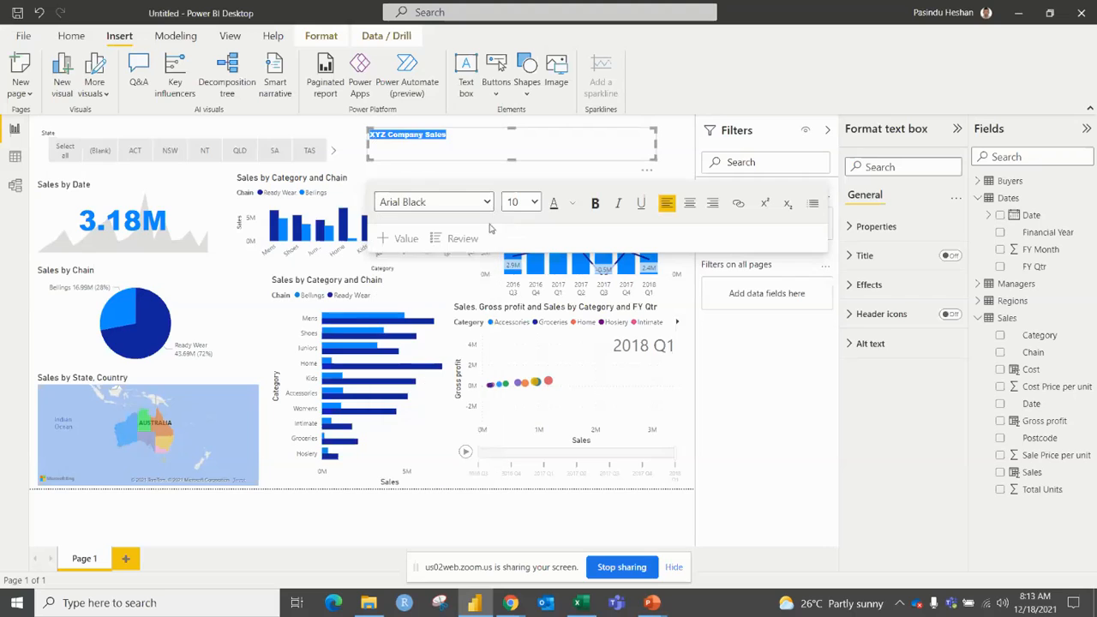
{"action": "left_click", "coordinate": [534, 204]}
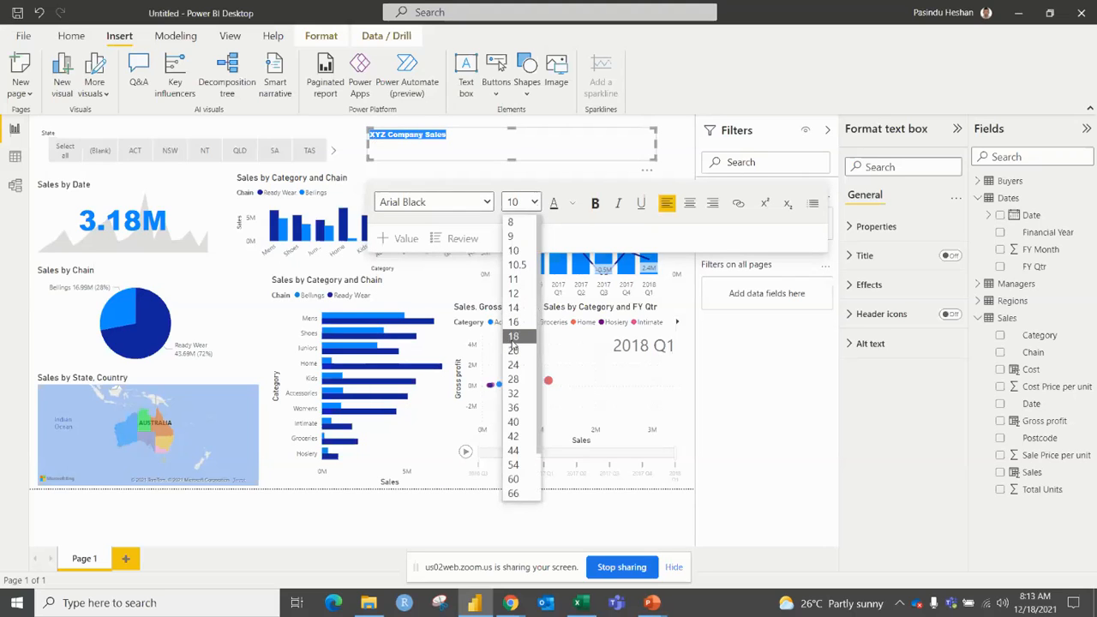
{"action": "left_click", "coordinate": [513, 337]}
{"action": "left_click", "coordinate": [534, 203]}
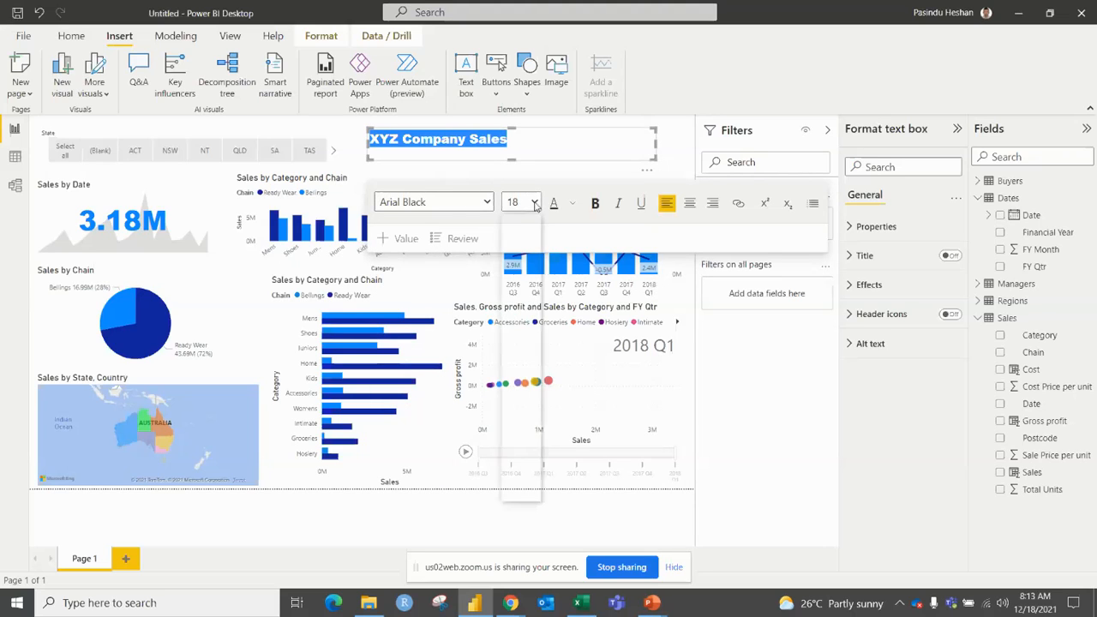
{"action": "left_click", "coordinate": [519, 383]}
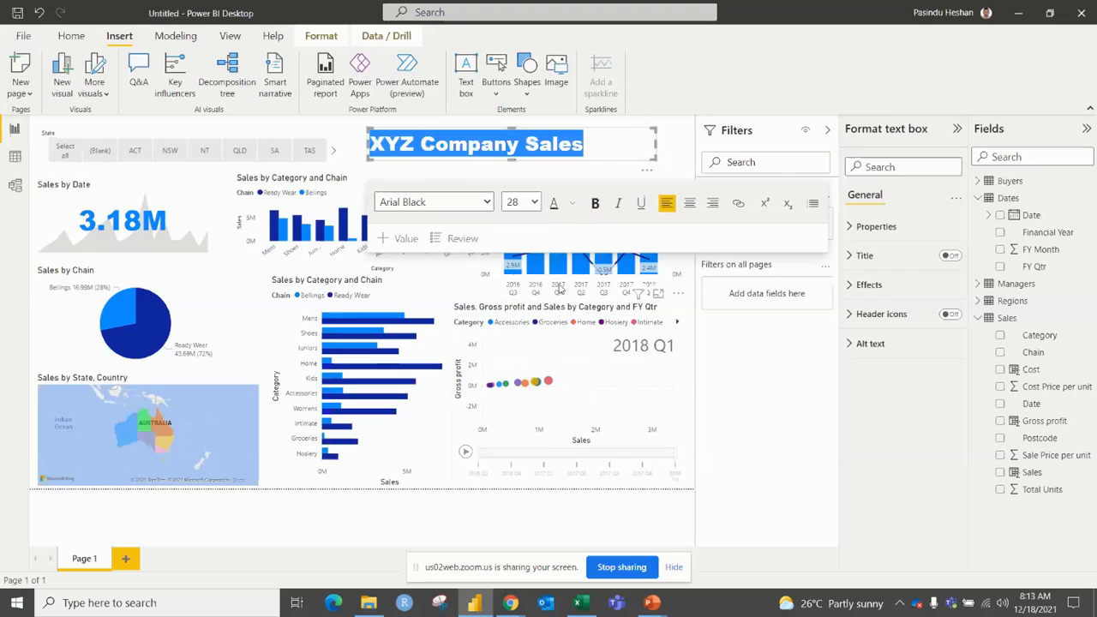
Step: Colour the title text dark orange, make it bold and centre it in its text box
{"action": "left_click", "coordinate": [572, 204]}
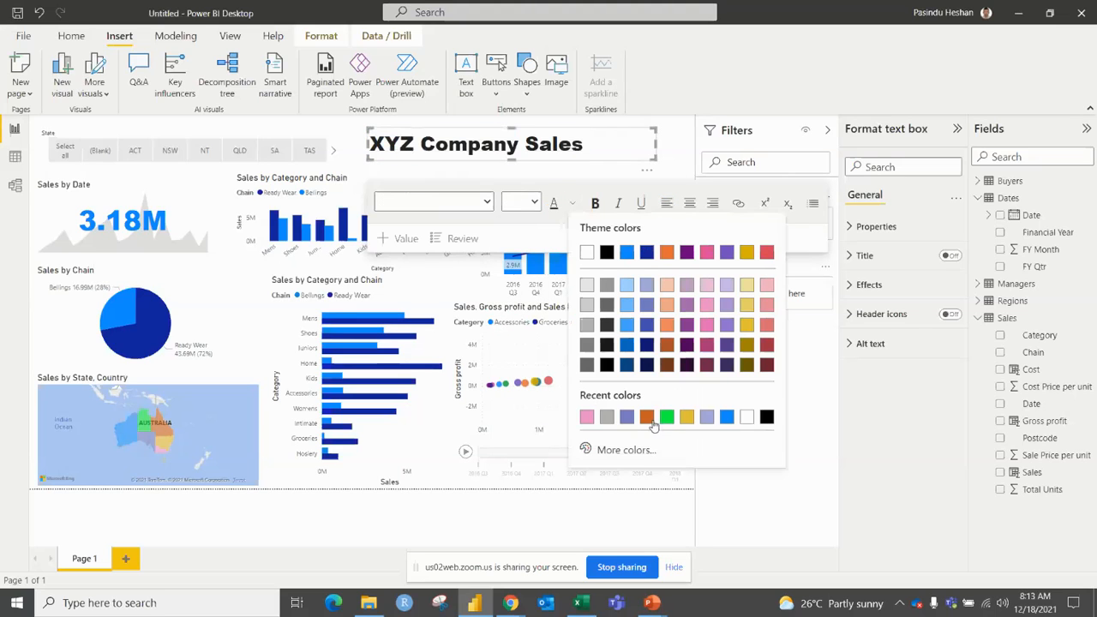
{"action": "left_click", "coordinate": [647, 417]}
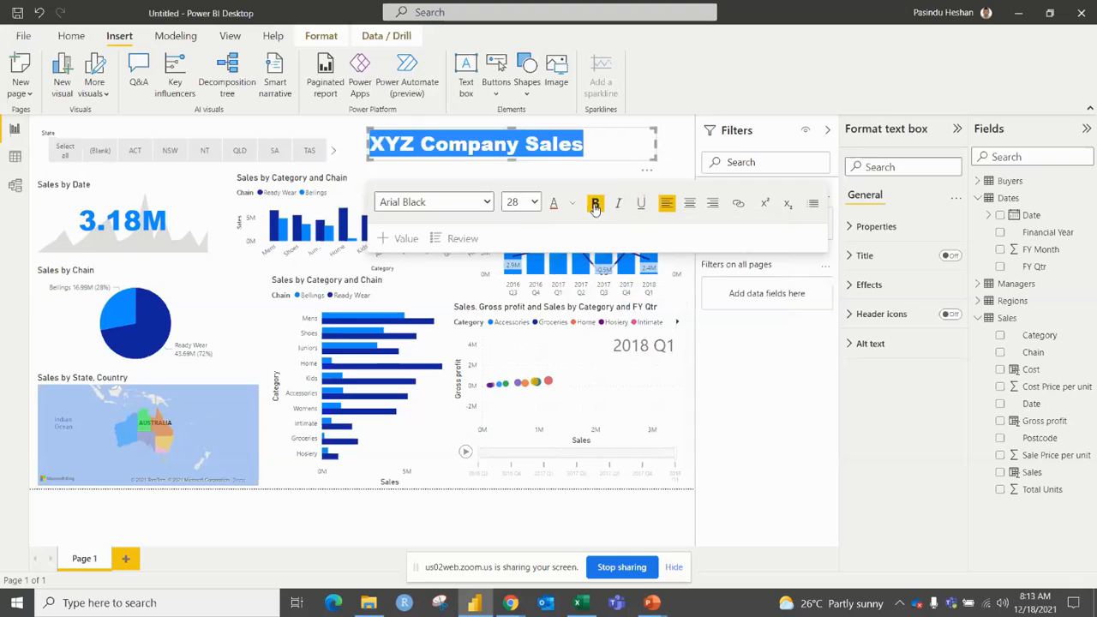
{"action": "left_click", "coordinate": [690, 206]}
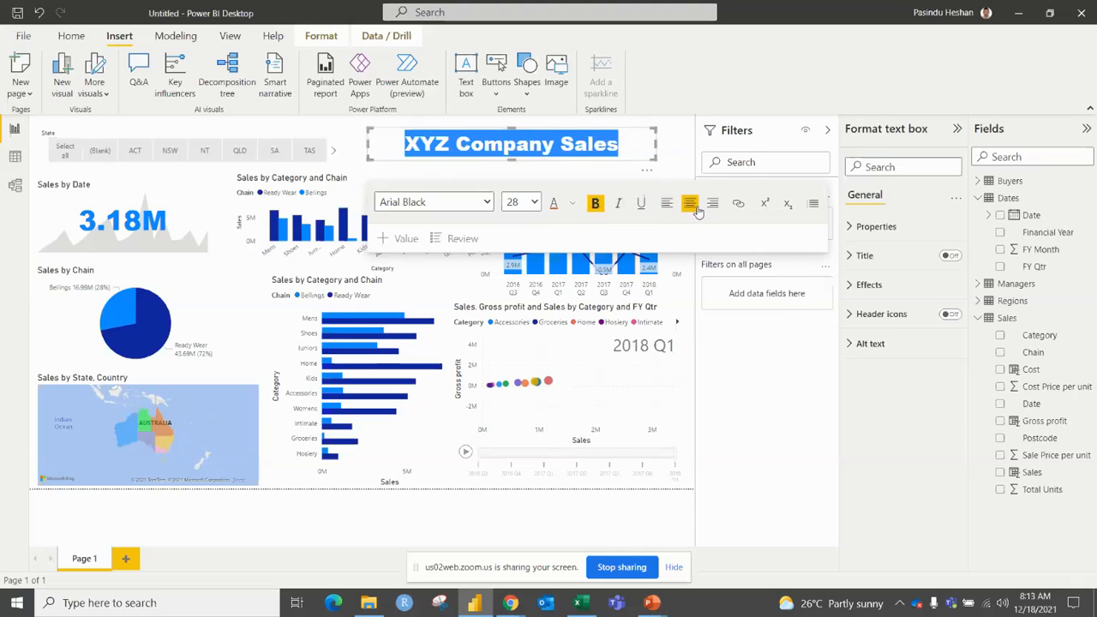
{"action": "left_click", "coordinate": [677, 146]}
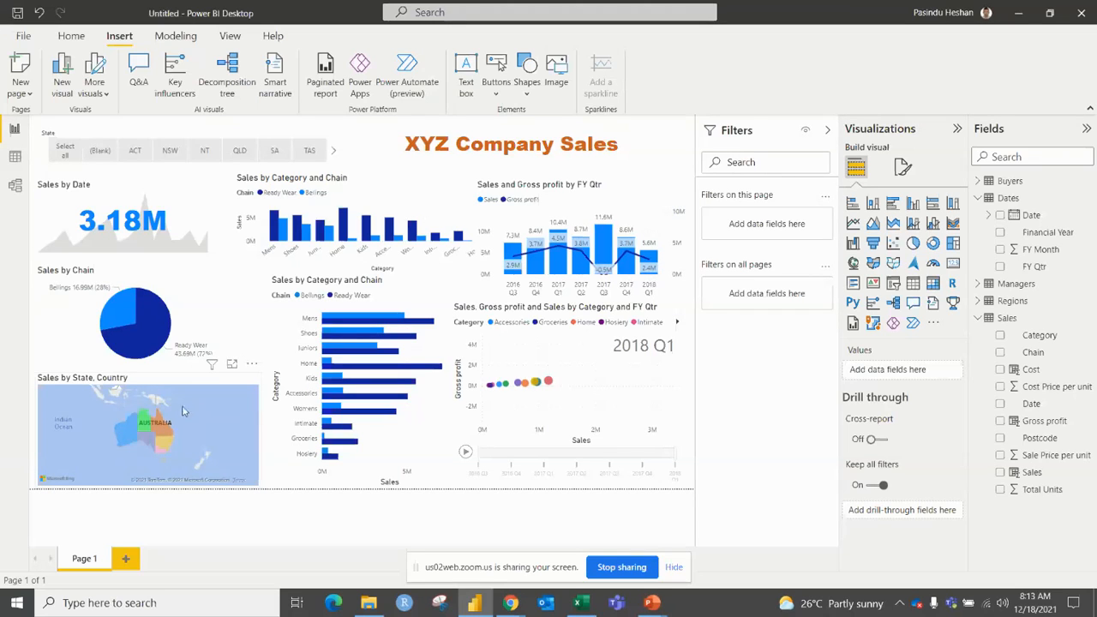
Step: Add a second report page and place a reduced-size slicer in the upper-left corner of its canvas
{"action": "left_click", "coordinate": [126, 558]}
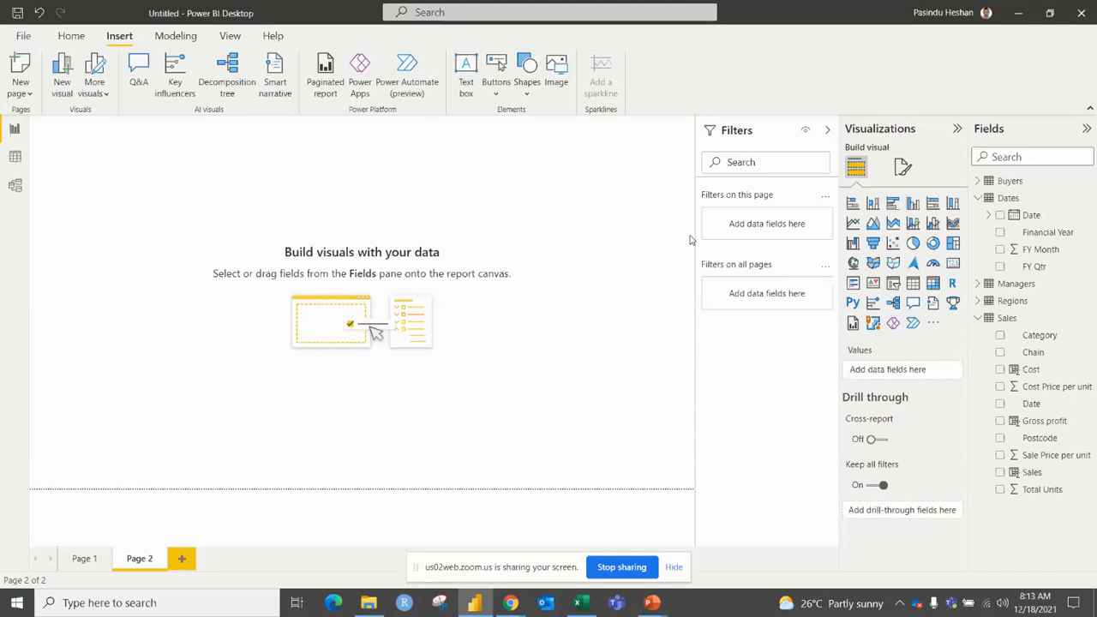
{"action": "left_click", "coordinate": [893, 283]}
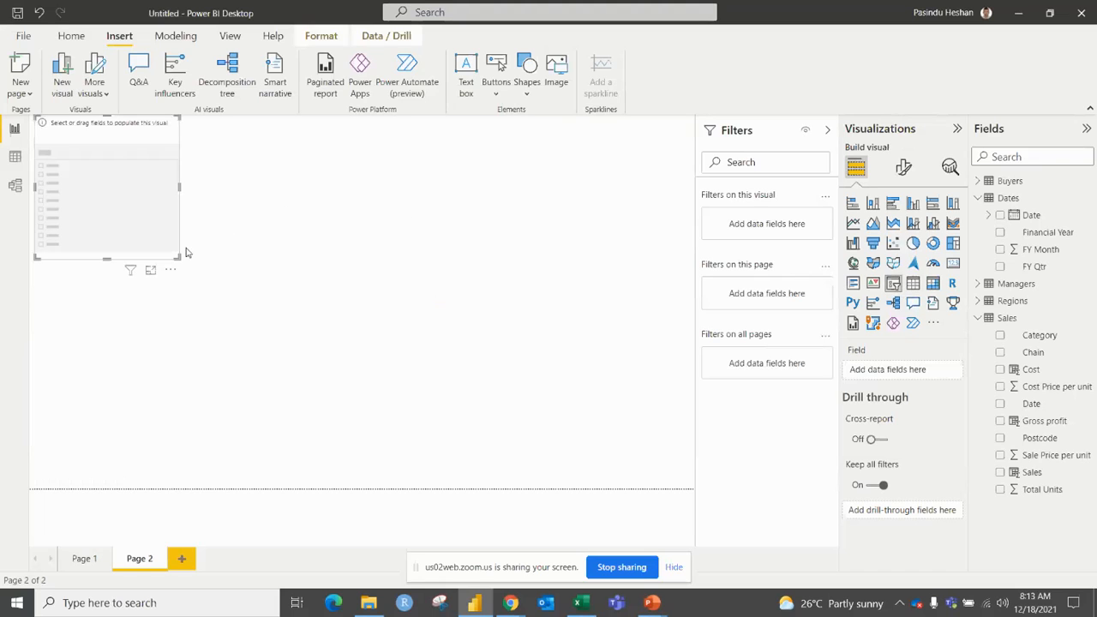
{"action": "left_click_drag", "start_coordinate": [177, 255], "coordinate": [144, 209]}
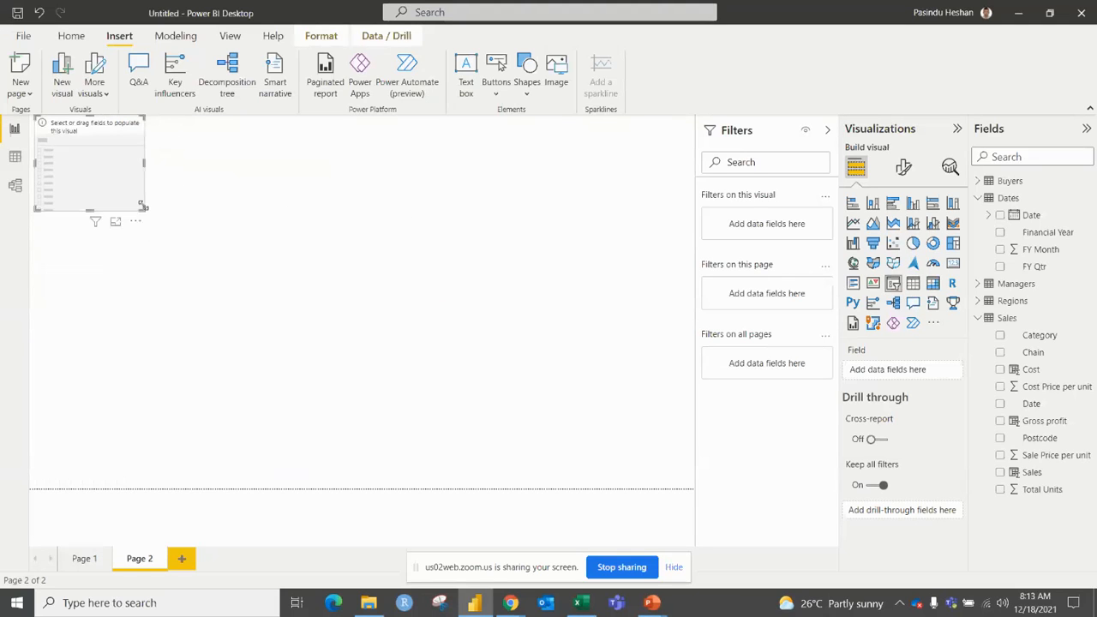
Step: Assign Chain to the slicer, shrink it to fit its options and test the Ready Wear selection
{"action": "left_click_drag", "start_coordinate": [1031, 355], "coordinate": [897, 370]}
{"action": "left_click_drag", "start_coordinate": [148, 213], "coordinate": [135, 157]}
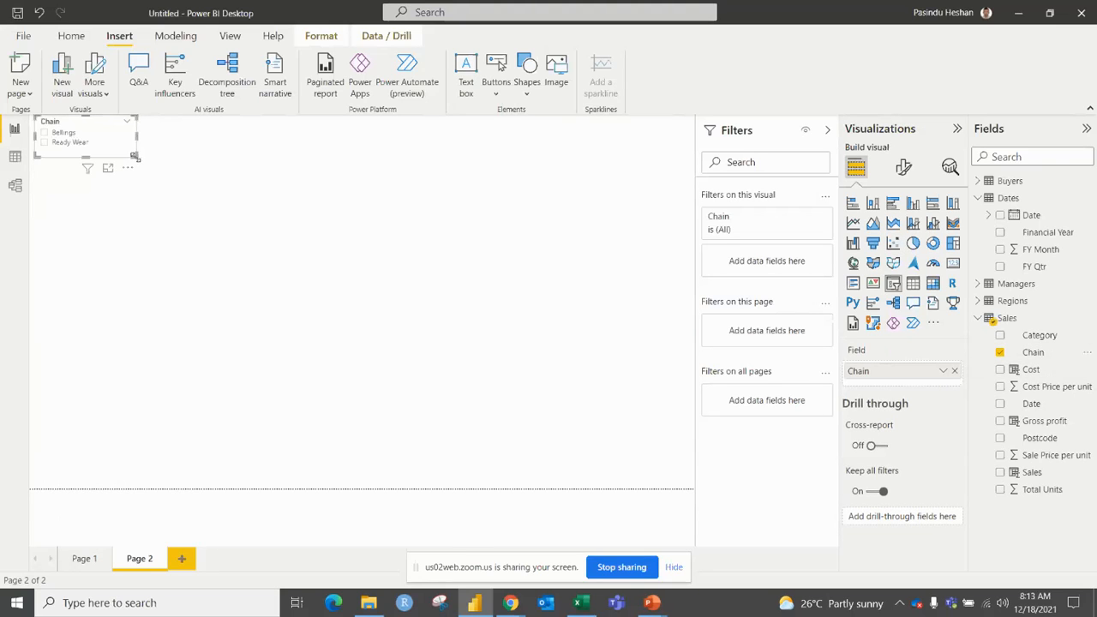
{"action": "left_click", "coordinate": [133, 212]}
{"action": "left_click", "coordinate": [44, 143]}
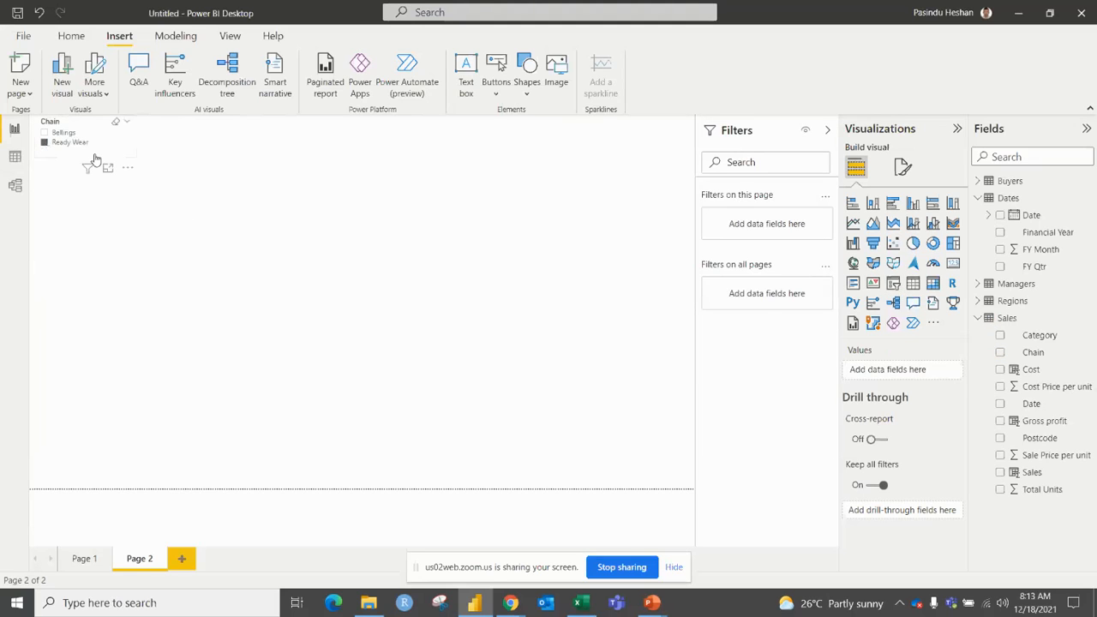
Step: Add a multi-row card showing Sales beneath the Chain slicer
{"action": "left_click", "coordinate": [853, 284]}
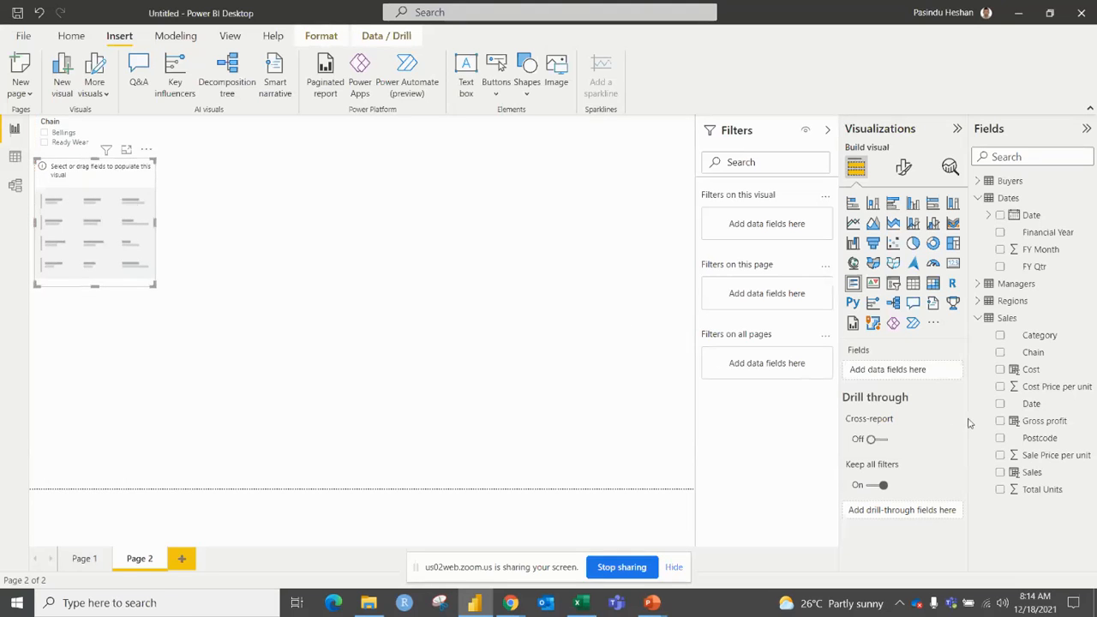
{"action": "left_click_drag", "start_coordinate": [1013, 474], "coordinate": [893, 374]}
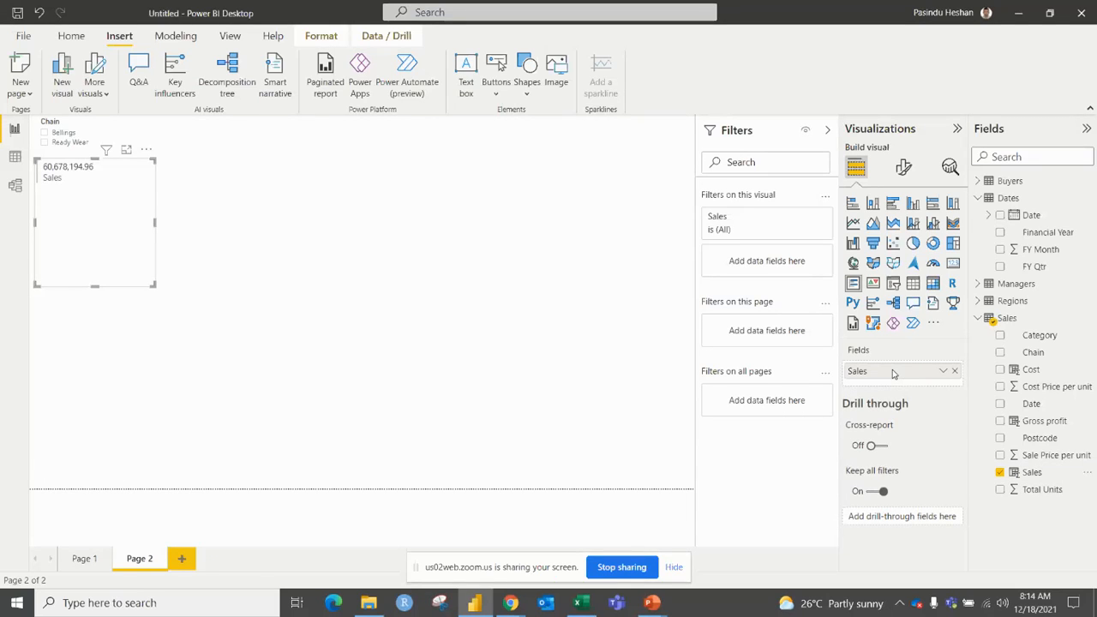
Step: Add Gross profit twice to the multi-row card, show the second one as Percent of grand total, and narrow the card slightly
{"action": "left_click_drag", "start_coordinate": [1048, 424], "coordinate": [900, 387]}
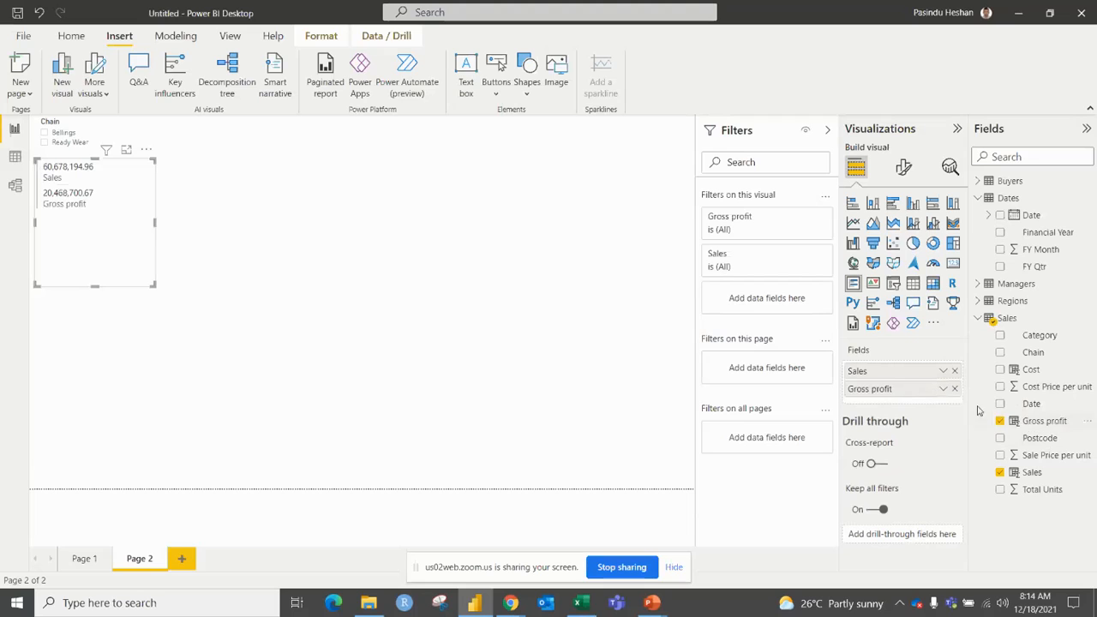
{"action": "left_click_drag", "start_coordinate": [1044, 421], "coordinate": [912, 407]}
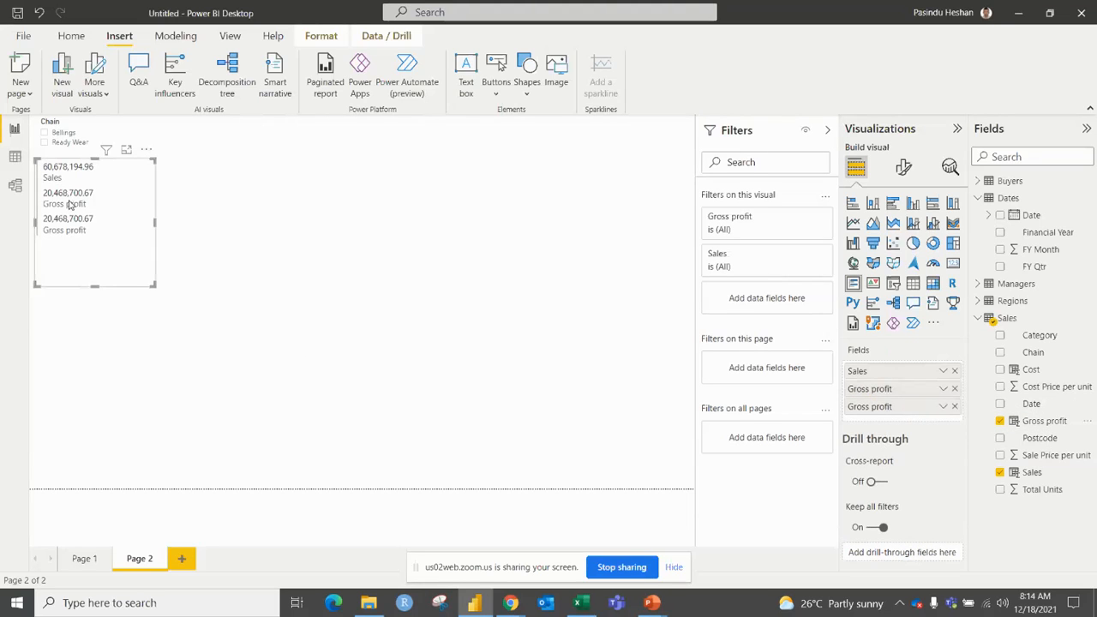
{"action": "left_click", "coordinate": [943, 408]}
{"action": "mouse_move", "coordinate": [978, 392]}
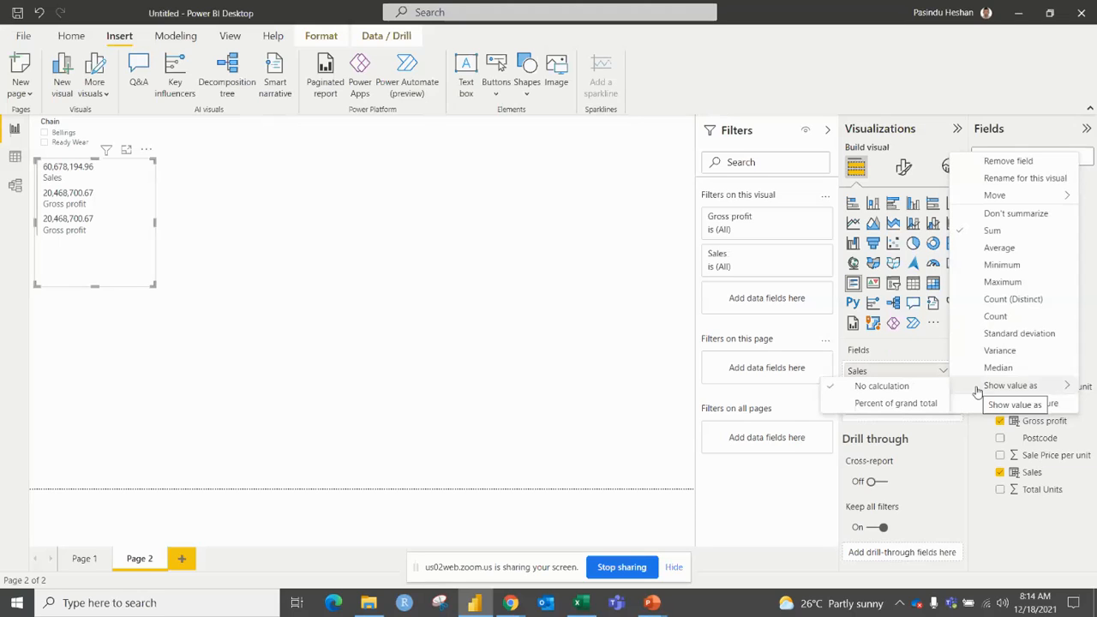
{"action": "left_click", "coordinate": [908, 406]}
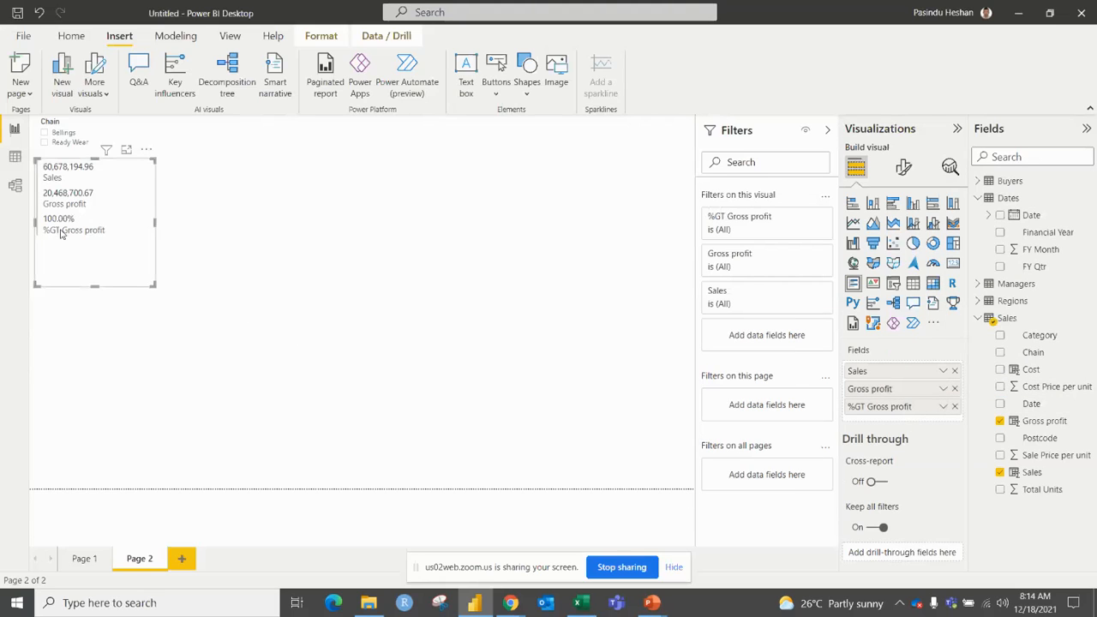
{"action": "mouse_move", "coordinate": [153, 284]}
{"action": "left_mouse_down"}
{"action": "mouse_move", "coordinate": [130, 249]}
{"action": "mouse_move", "coordinate": [144, 282]}
{"action": "left_mouse_up"}
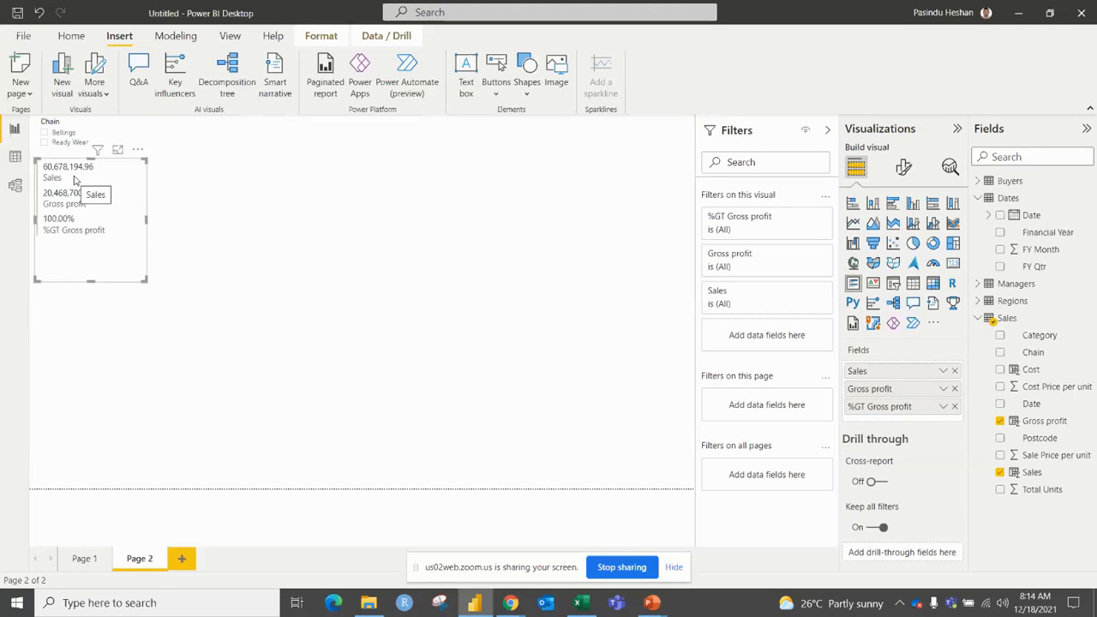
Step: Format the multi-row card's callout values in a bold Segoe UI variant at 16 pt, coloured bright green, and shorten the card
{"action": "left_click", "coordinate": [905, 169]}
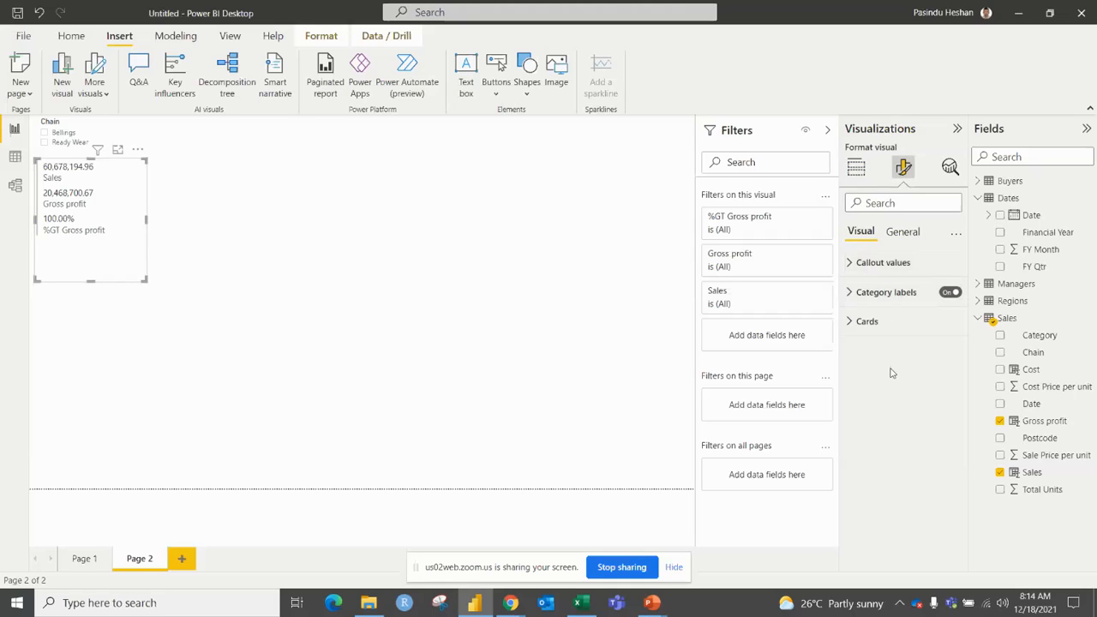
{"action": "left_click", "coordinate": [863, 271]}
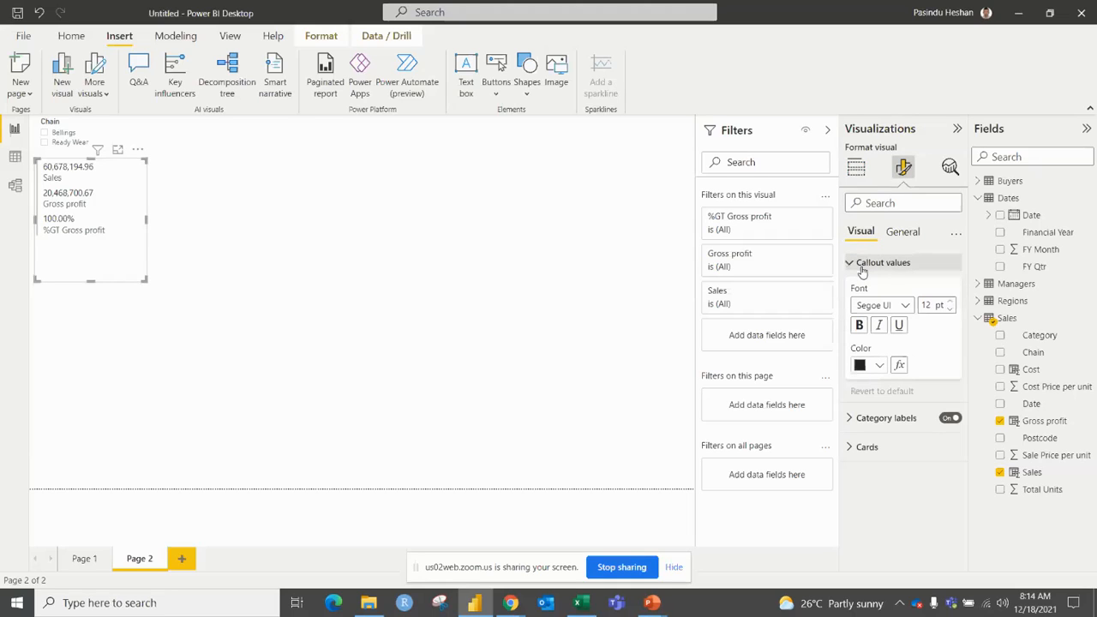
{"action": "left_click", "coordinate": [906, 306]}
{"action": "left_click", "coordinate": [888, 476]}
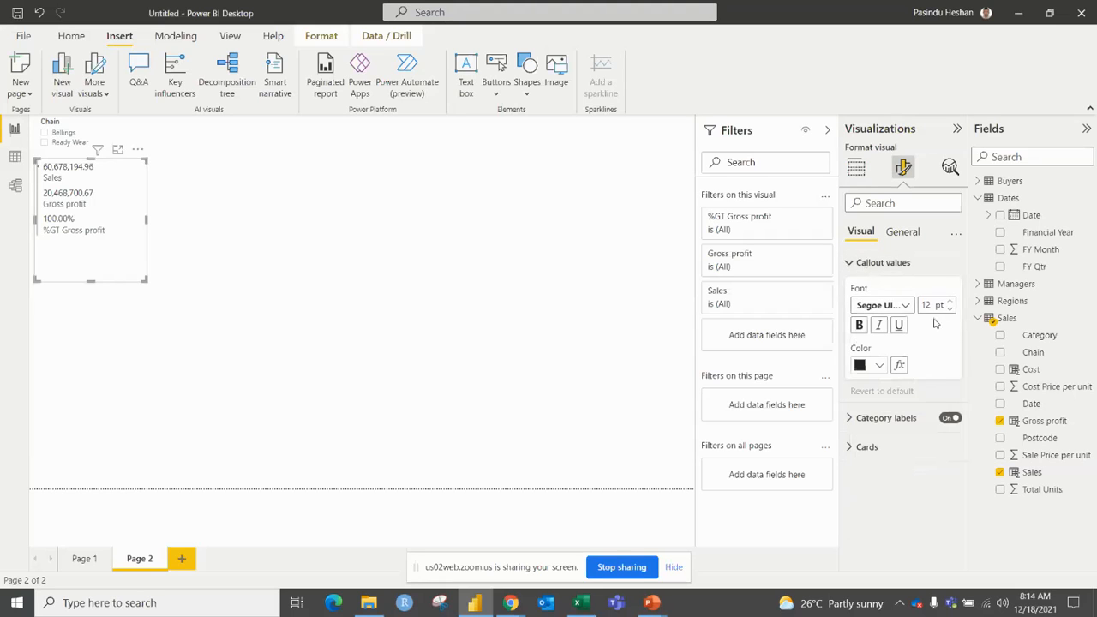
{"action": "left_click", "coordinate": [950, 302]}
{"action": "left_click", "coordinate": [950, 303]}
{"action": "left_click", "coordinate": [949, 303]}
{"action": "left_click", "coordinate": [859, 325]}
{"action": "left_click", "coordinate": [883, 367]}
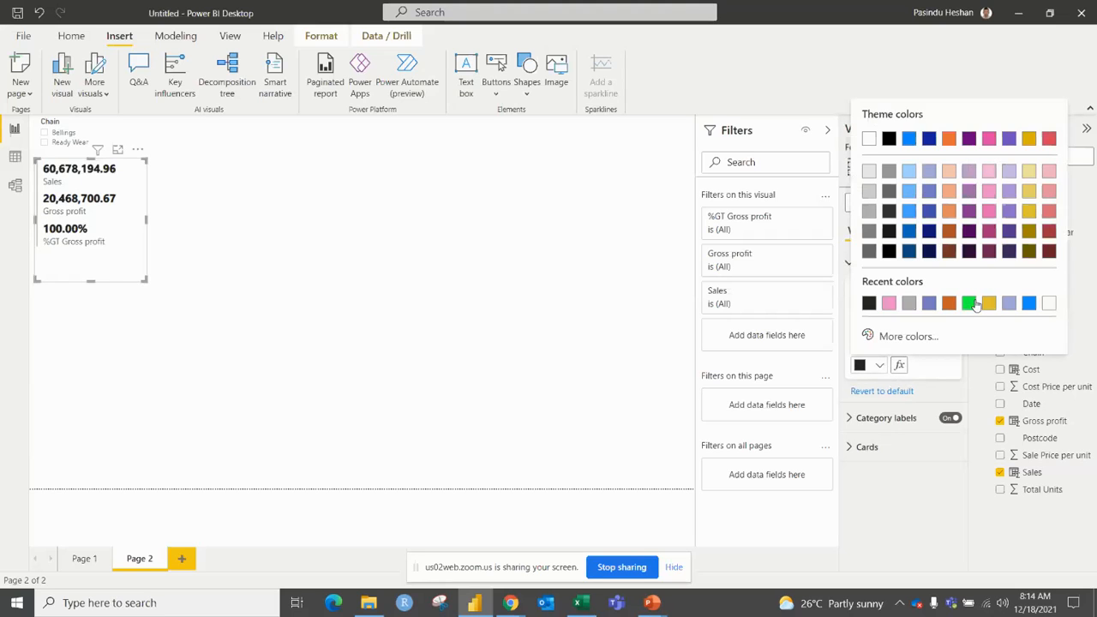
{"action": "left_click", "coordinate": [970, 302]}
{"action": "left_click_drag", "start_coordinate": [146, 283], "coordinate": [146, 266]}
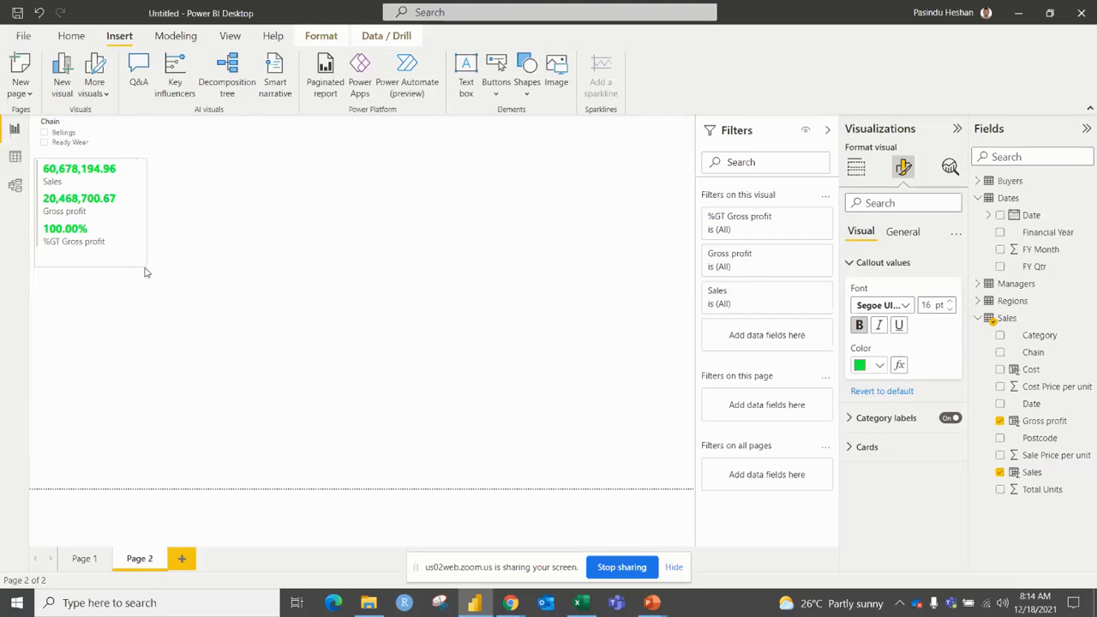
{"action": "left_click", "coordinate": [242, 271]}
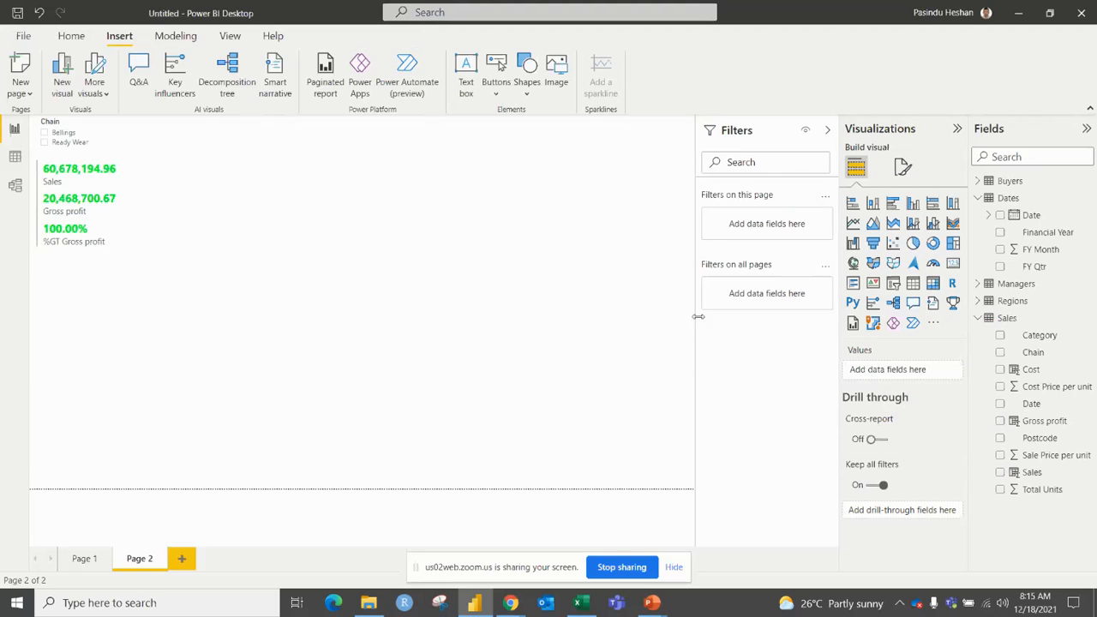
Step: Add a slicer for State from the Regions table beside the Chain slicer and multi-row card, sized to fit its options
{"action": "left_click", "coordinate": [905, 168]}
{"action": "left_click", "coordinate": [857, 167]}
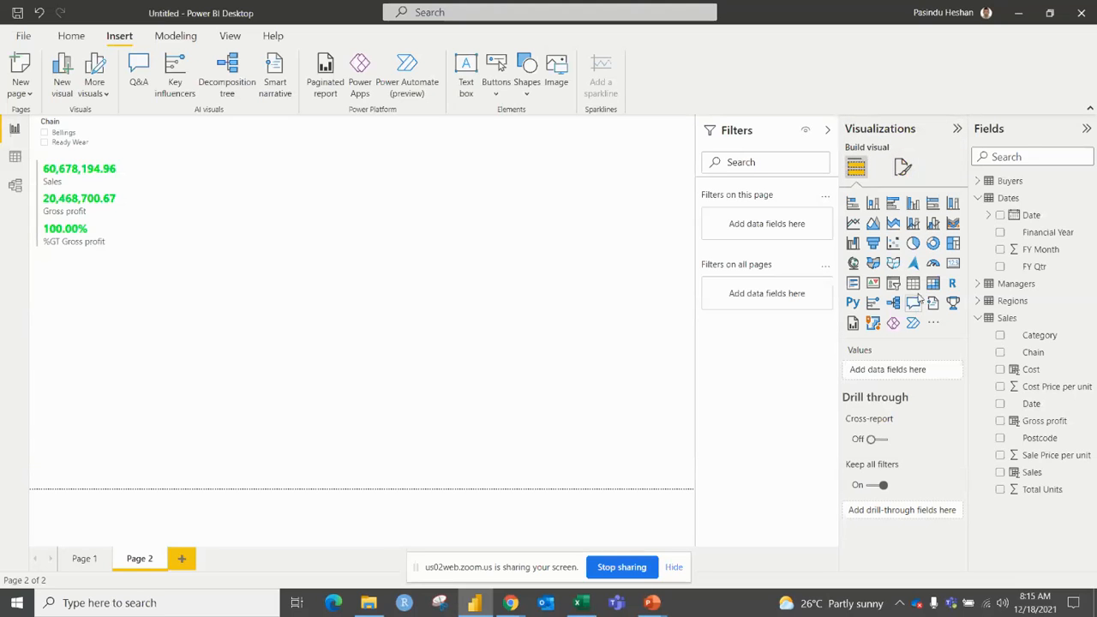
{"action": "left_click", "coordinate": [893, 283]}
{"action": "left_click_drag", "start_coordinate": [144, 289], "coordinate": [185, 133]}
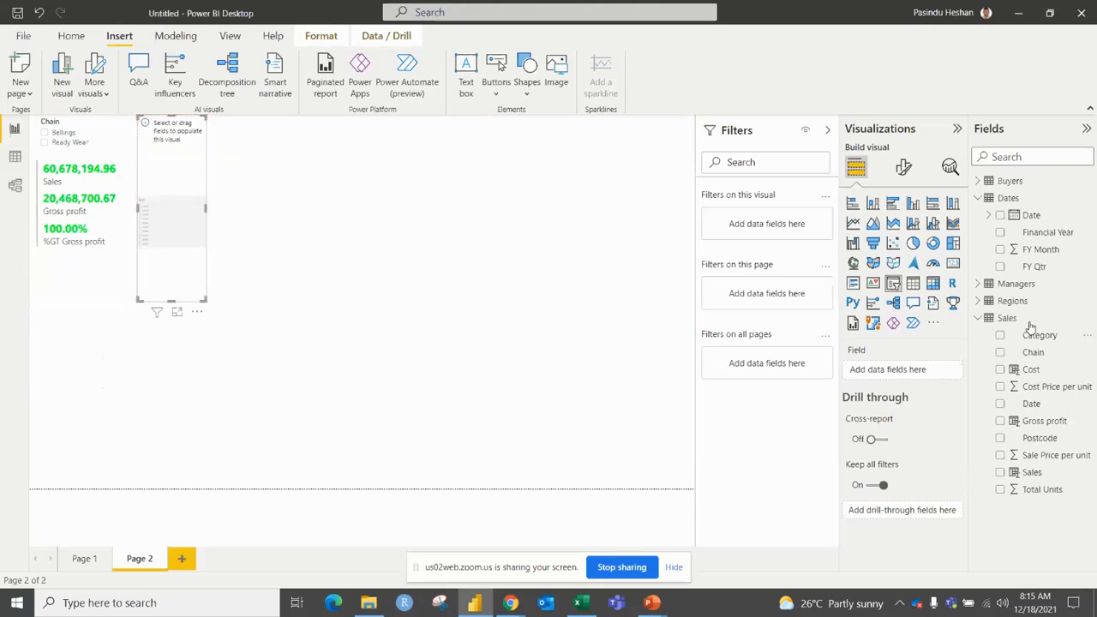
{"action": "left_click", "coordinate": [981, 301]}
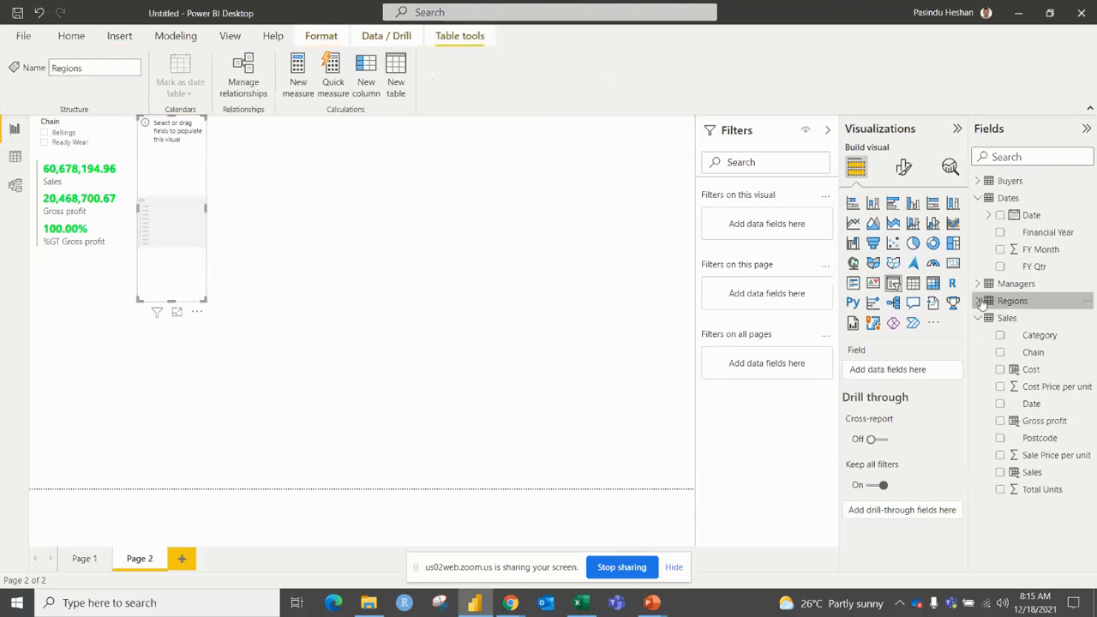
{"action": "left_click_drag", "start_coordinate": [1031, 318], "coordinate": [896, 371]}
{"action": "left_click_drag", "start_coordinate": [204, 300], "coordinate": [210, 233]}
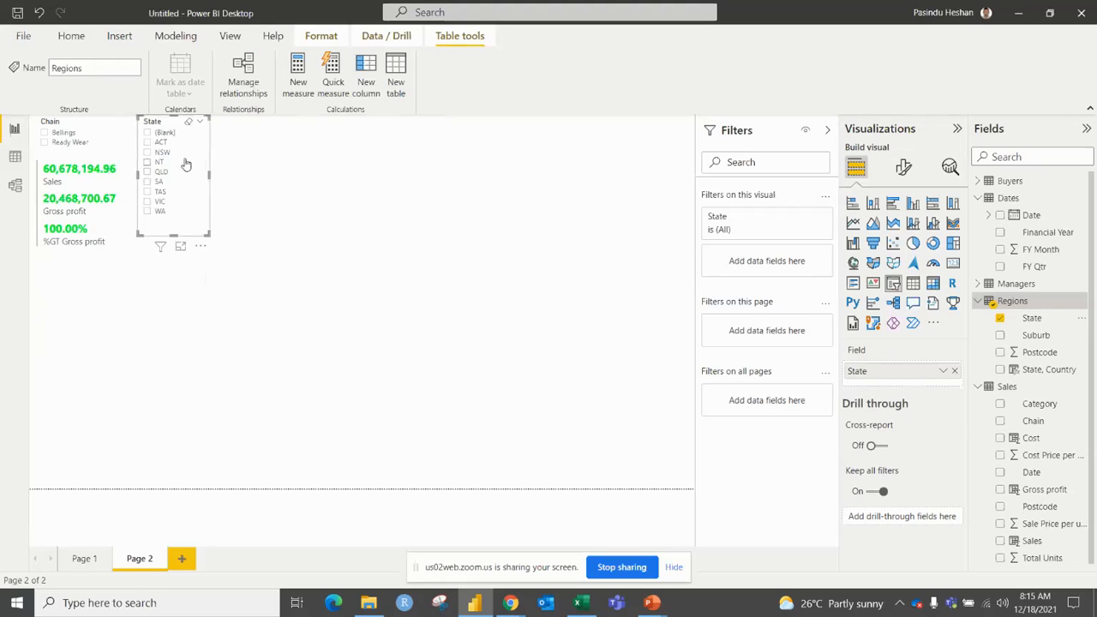
Step: Turn off Multi-select with CTRL in the State slicer's selection settings
{"action": "left_click", "coordinate": [904, 168]}
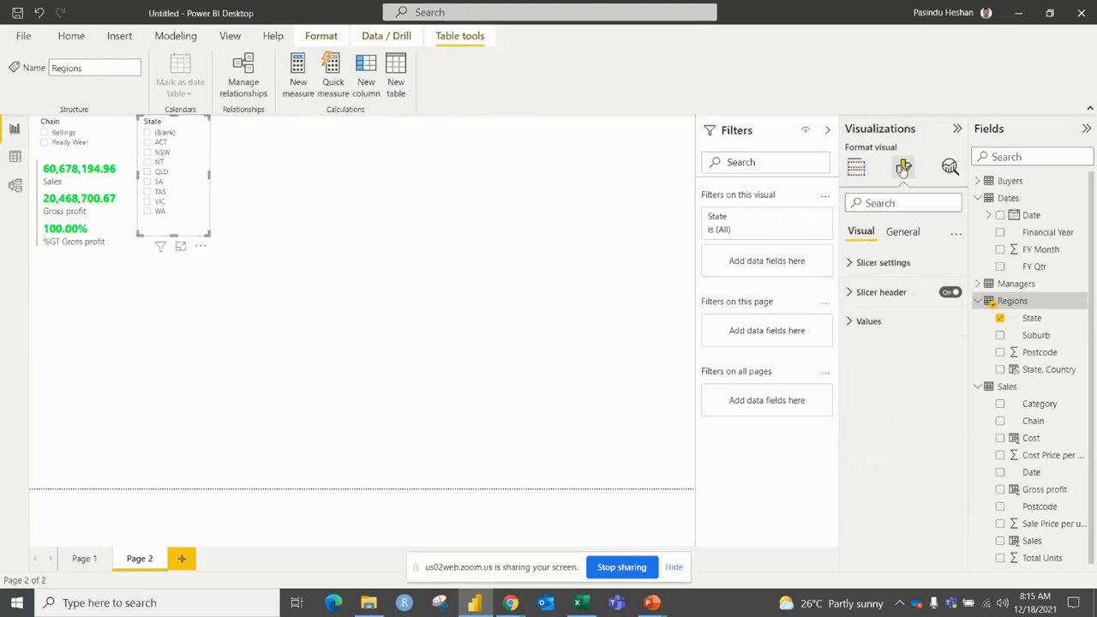
{"action": "left_click", "coordinate": [885, 260]}
{"action": "left_click", "coordinate": [908, 382]}
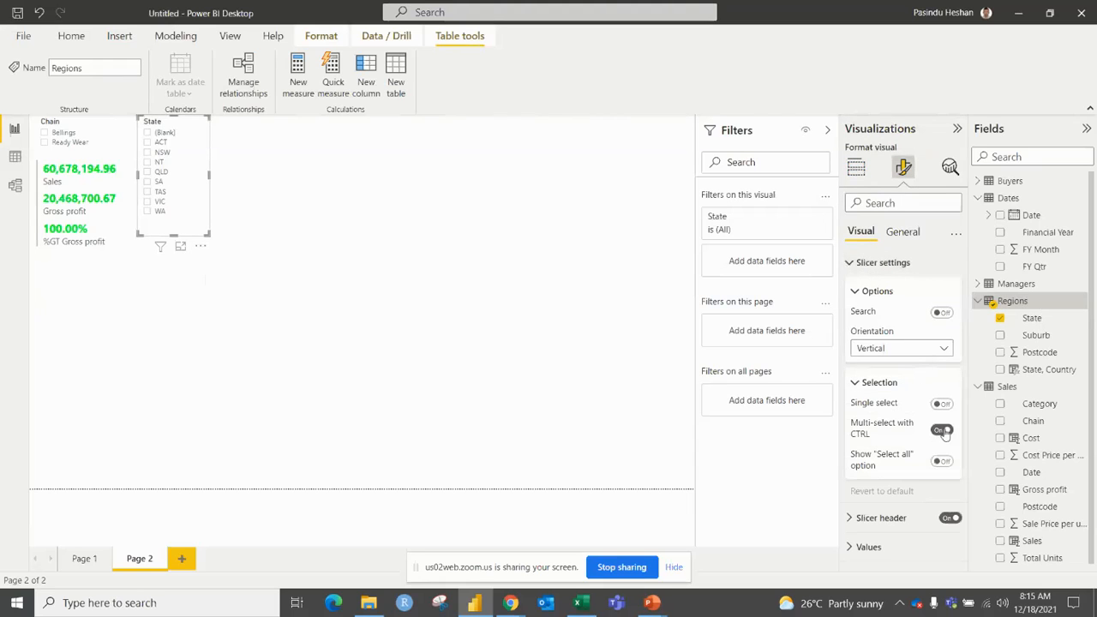
{"action": "left_click", "coordinate": [943, 431]}
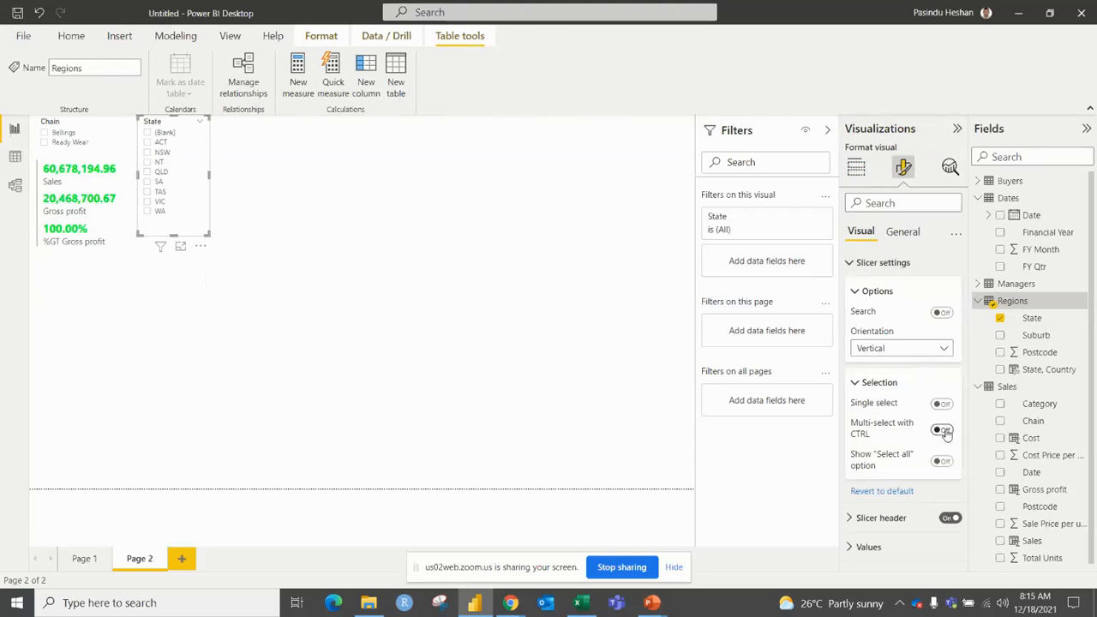
{"action": "left_click", "coordinate": [855, 383]}
{"action": "left_click", "coordinate": [854, 292]}
{"action": "left_click", "coordinate": [851, 263]}
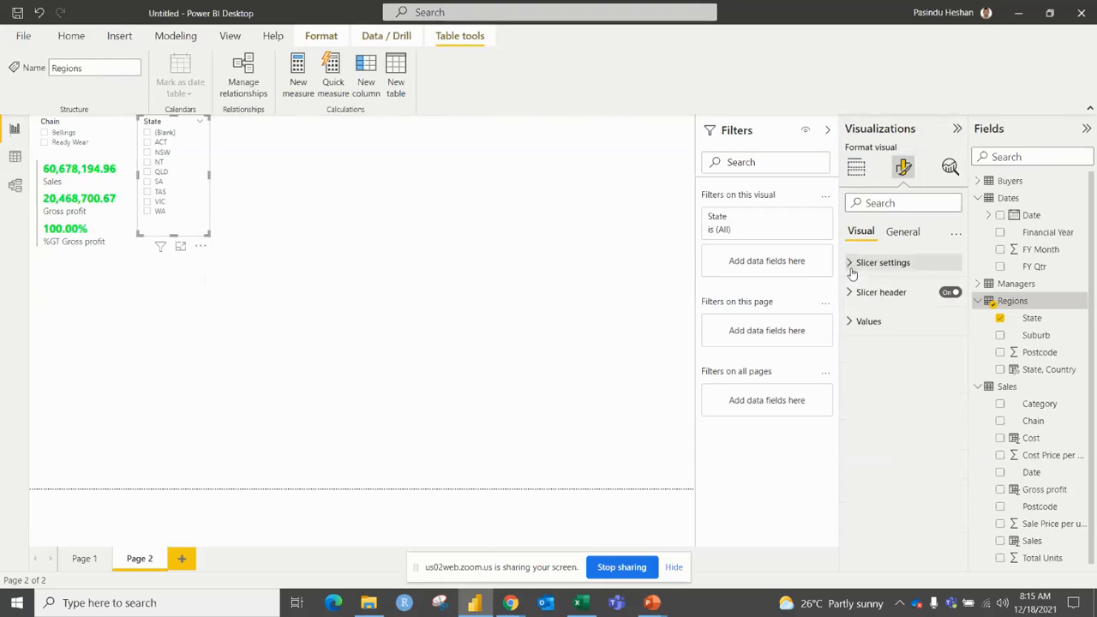
{"action": "left_click", "coordinate": [375, 307]}
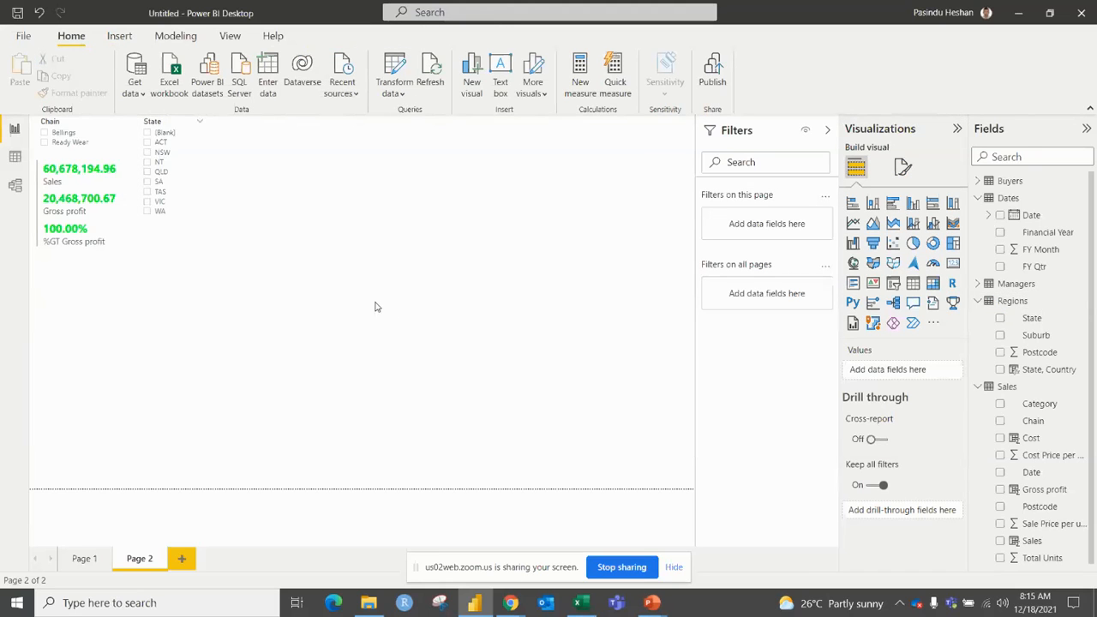
Step: Place an enlarged empty clustered column chart beneath the multi-row card and check the existing category charts on Page 1 for comparison
{"action": "left_click", "coordinate": [913, 206]}
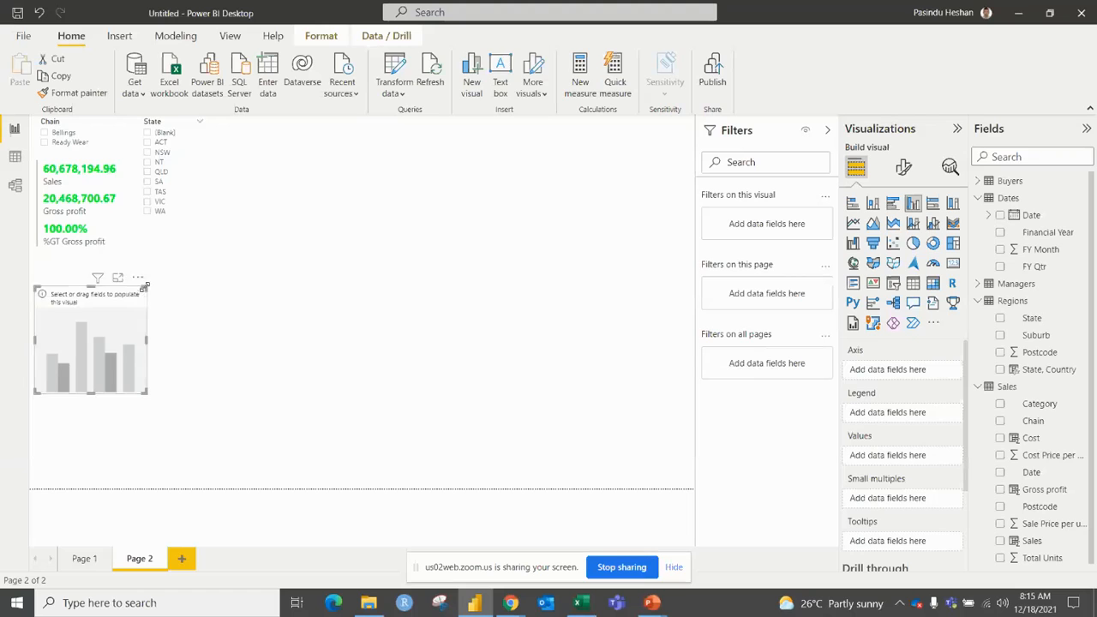
{"action": "left_click_drag", "start_coordinate": [146, 286], "coordinate": [228, 251]}
{"action": "left_click_drag", "start_coordinate": [228, 390], "coordinate": [301, 356]}
{"action": "left_click_drag", "start_coordinate": [260, 284], "coordinate": [262, 288]}
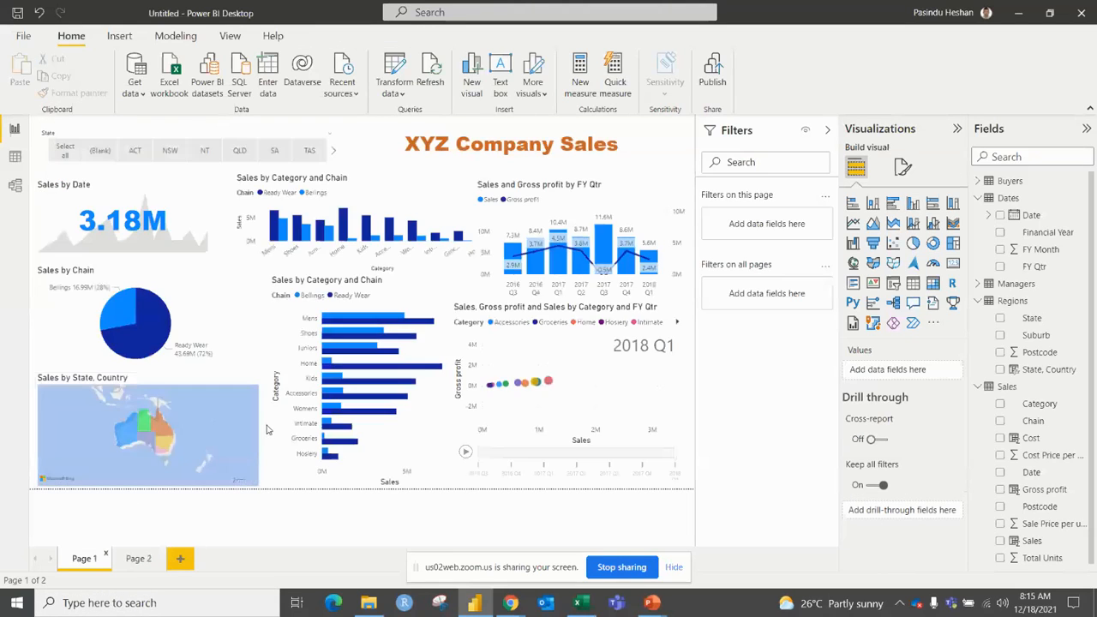
{"action": "mouse_move", "coordinate": [277, 243]}
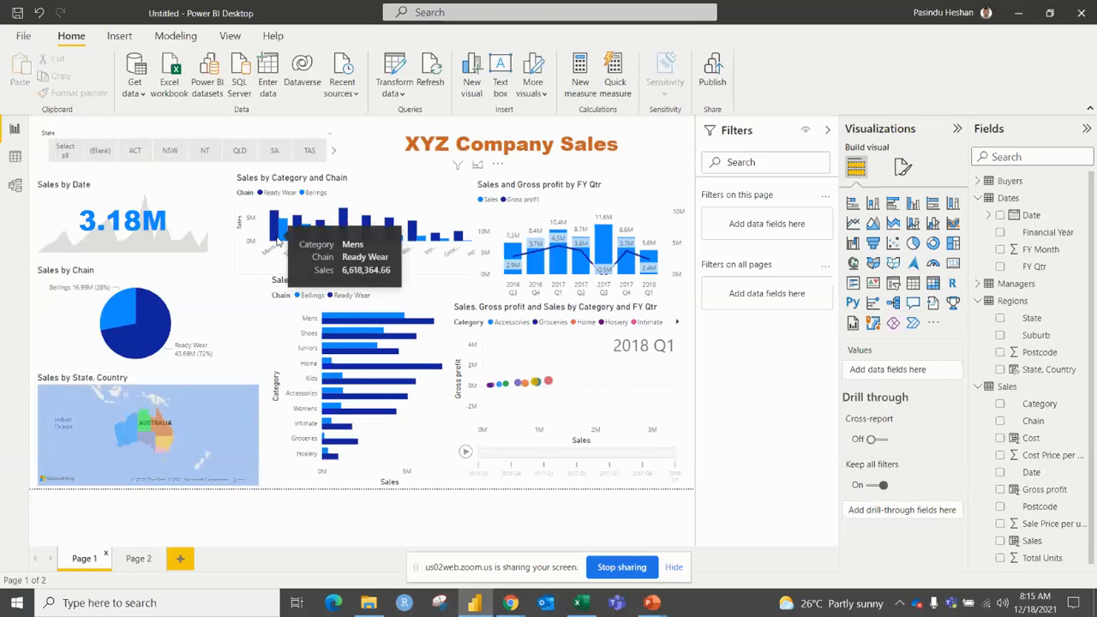
{"action": "left_click", "coordinate": [135, 559]}
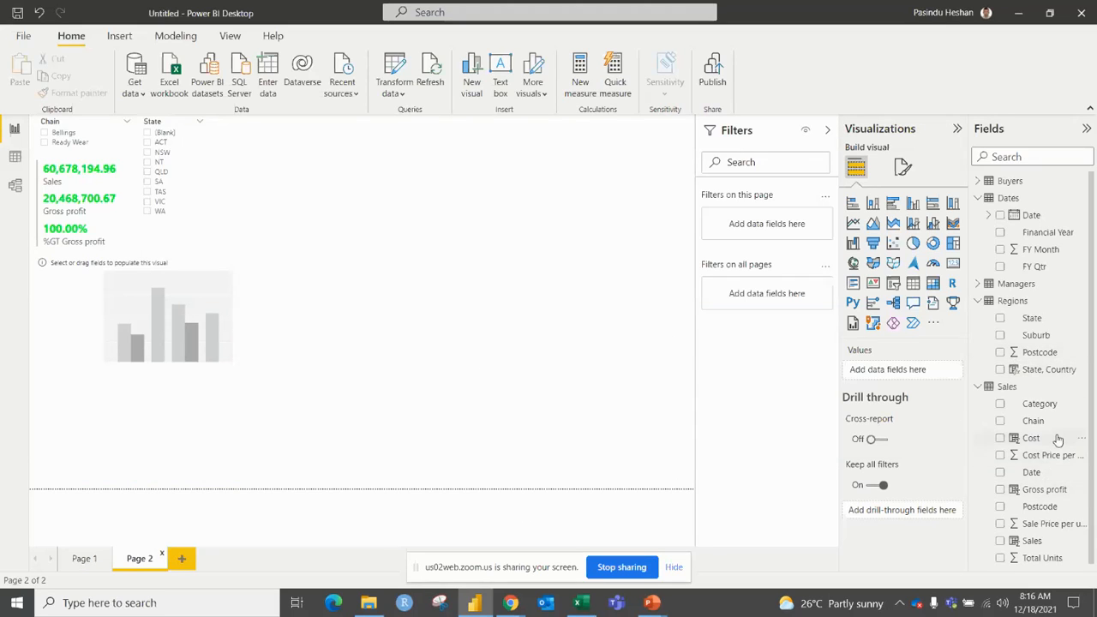
{"action": "left_click_drag", "start_coordinate": [1043, 426], "coordinate": [943, 375]}
{"action": "left_click_drag", "start_coordinate": [1039, 404], "coordinate": [914, 393]}
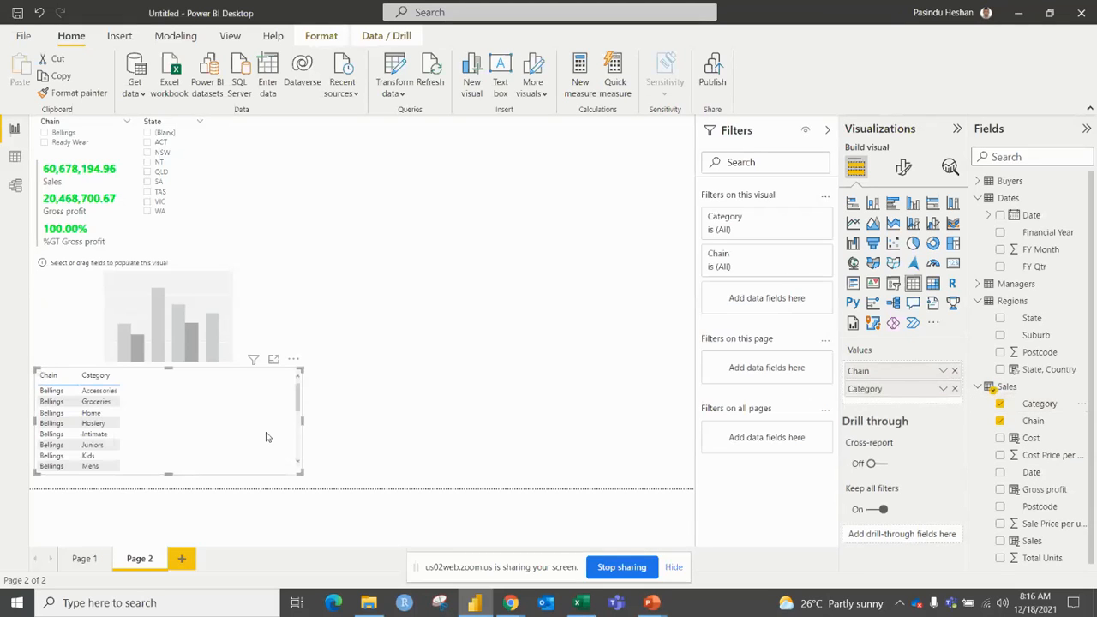
{"action": "key", "text": "Delete"}
Step: Fill the column chart with Postcode as axis, Chain as legend and Sales as values, then shrink it beneath the multi-row card
{"action": "left_click", "coordinate": [146, 351]}
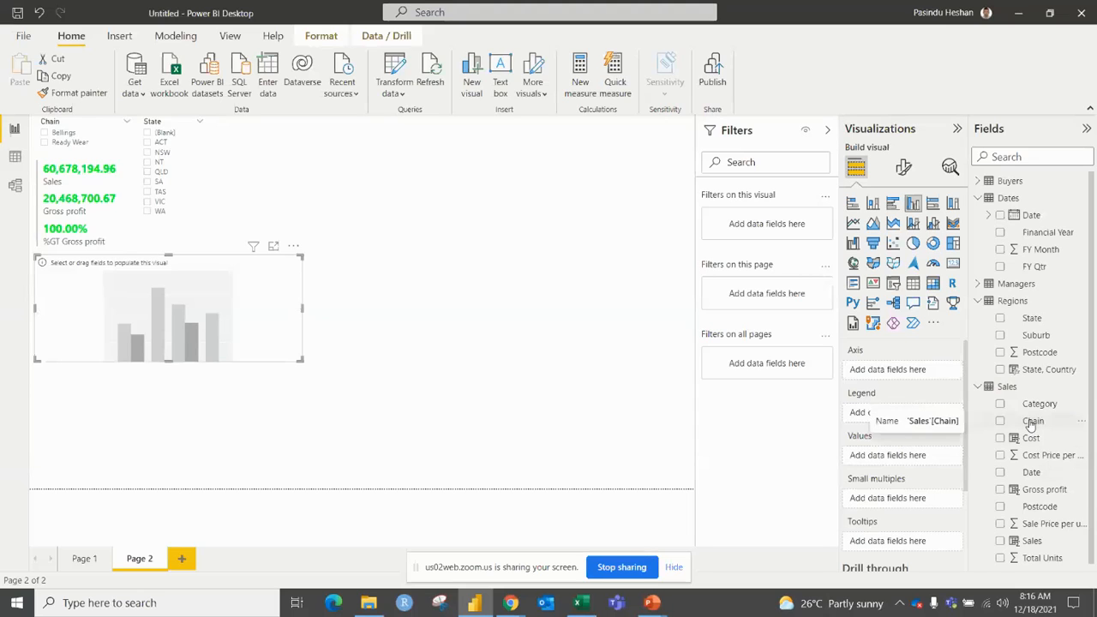
{"action": "left_click_drag", "start_coordinate": [1015, 507], "coordinate": [899, 371]}
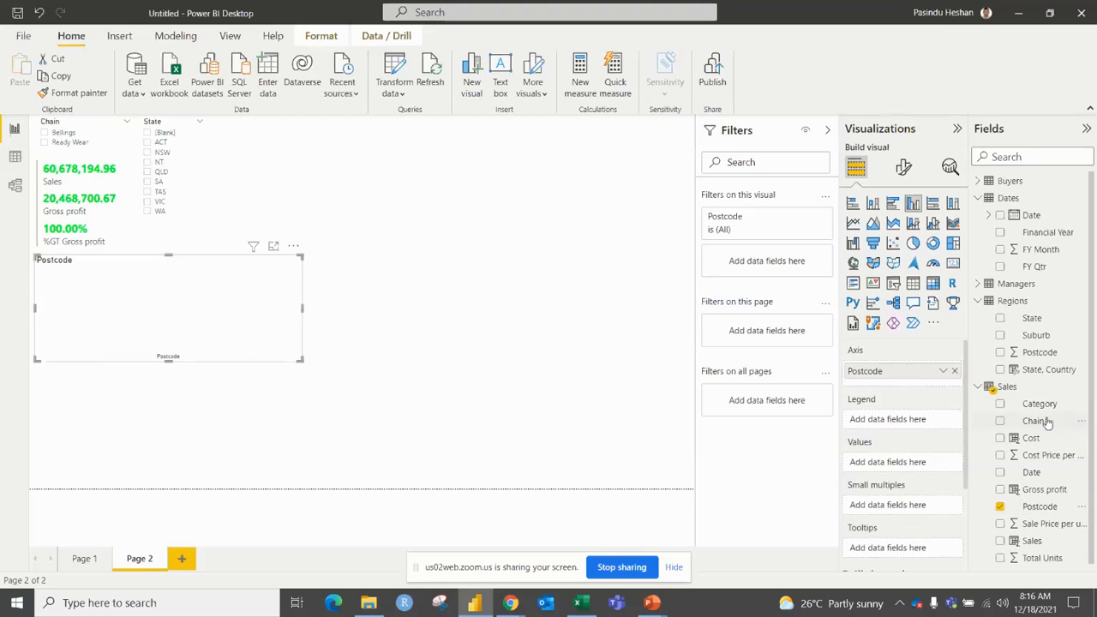
{"action": "left_click_drag", "start_coordinate": [1047, 423], "coordinate": [915, 418]}
{"action": "left_click_drag", "start_coordinate": [1032, 541], "coordinate": [891, 464]}
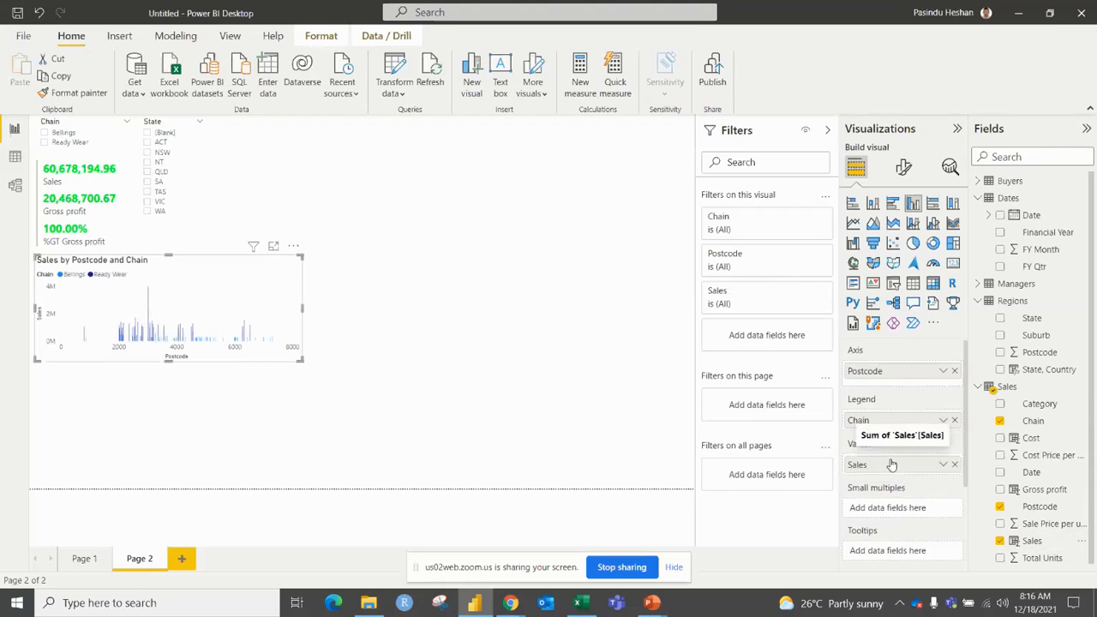
{"action": "left_click_drag", "start_coordinate": [293, 364], "coordinate": [618, 375]}
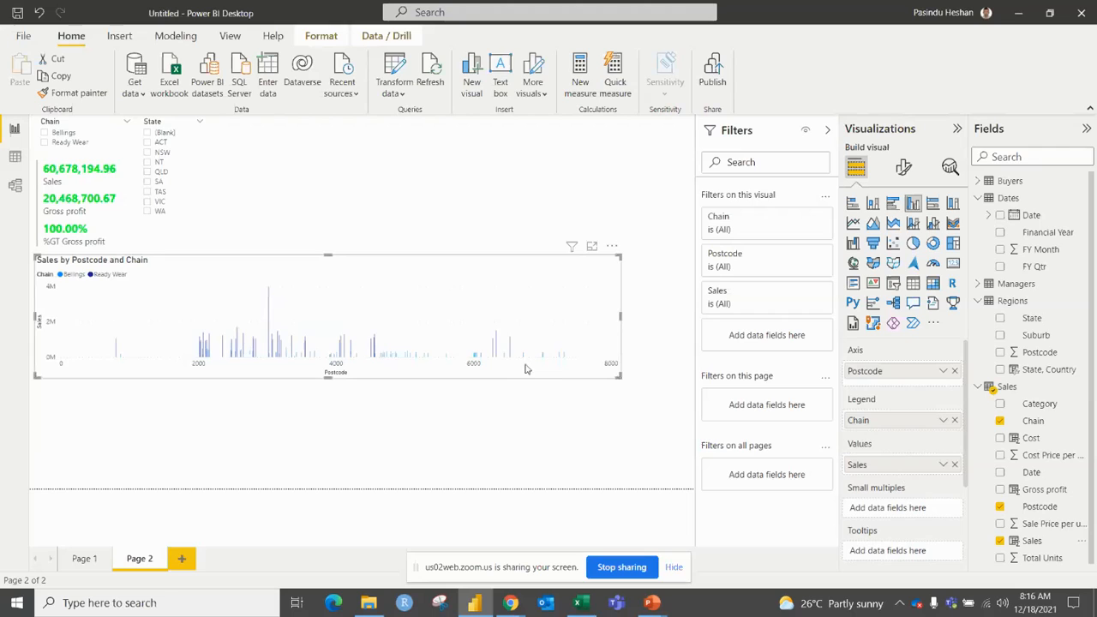
{"action": "left_click_drag", "start_coordinate": [618, 376], "coordinate": [238, 337]}
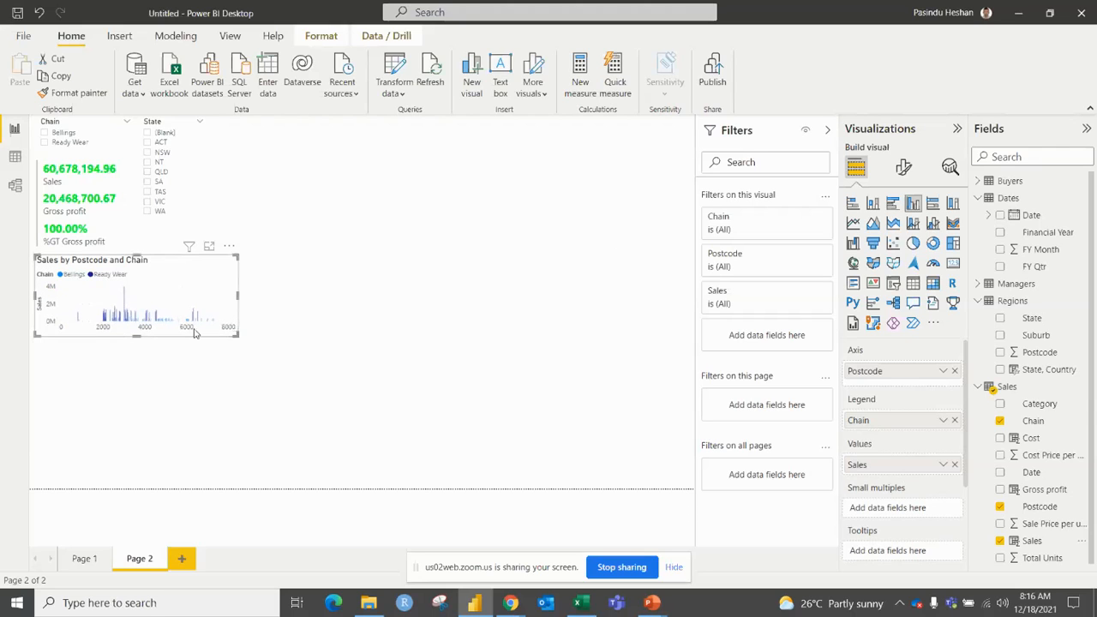
{"action": "left_click", "coordinate": [158, 400]}
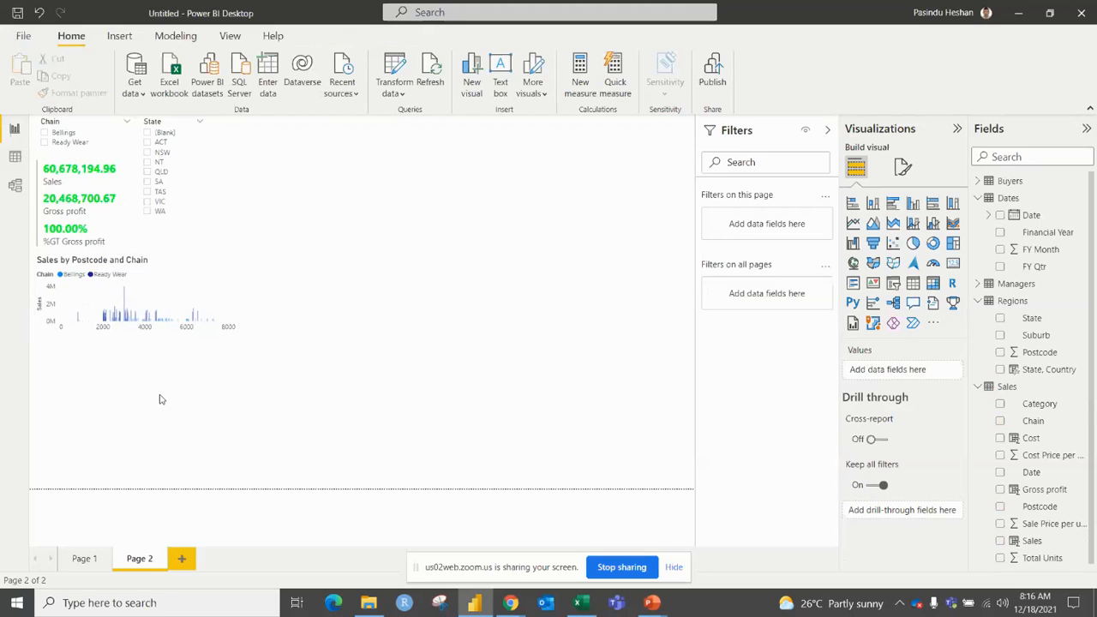
Step: Add an enlarged area chart beneath the column chart with Date as axis, Chain as legend and Sales as values
{"action": "left_click", "coordinate": [874, 223]}
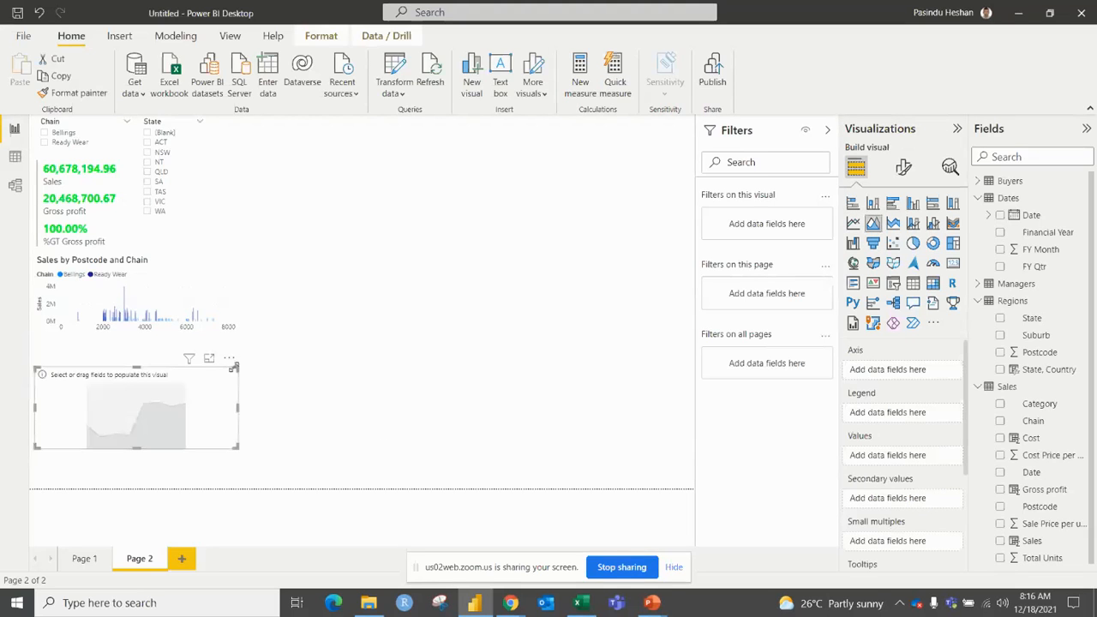
{"action": "left_click_drag", "start_coordinate": [253, 354], "coordinate": [268, 377]}
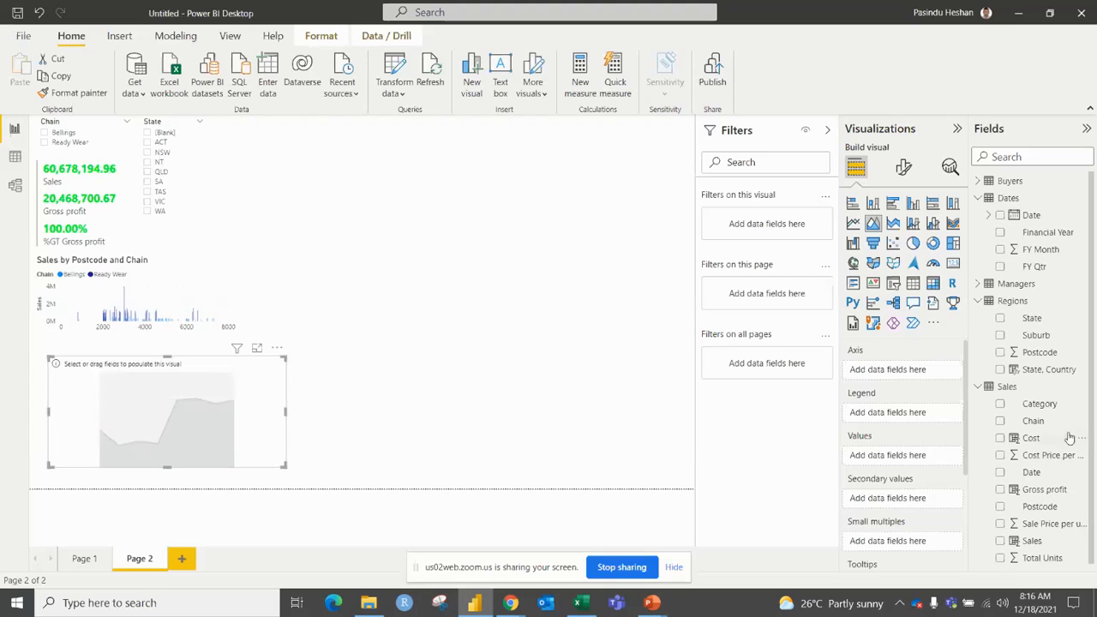
{"action": "left_click_drag", "start_coordinate": [1029, 472], "coordinate": [903, 370]}
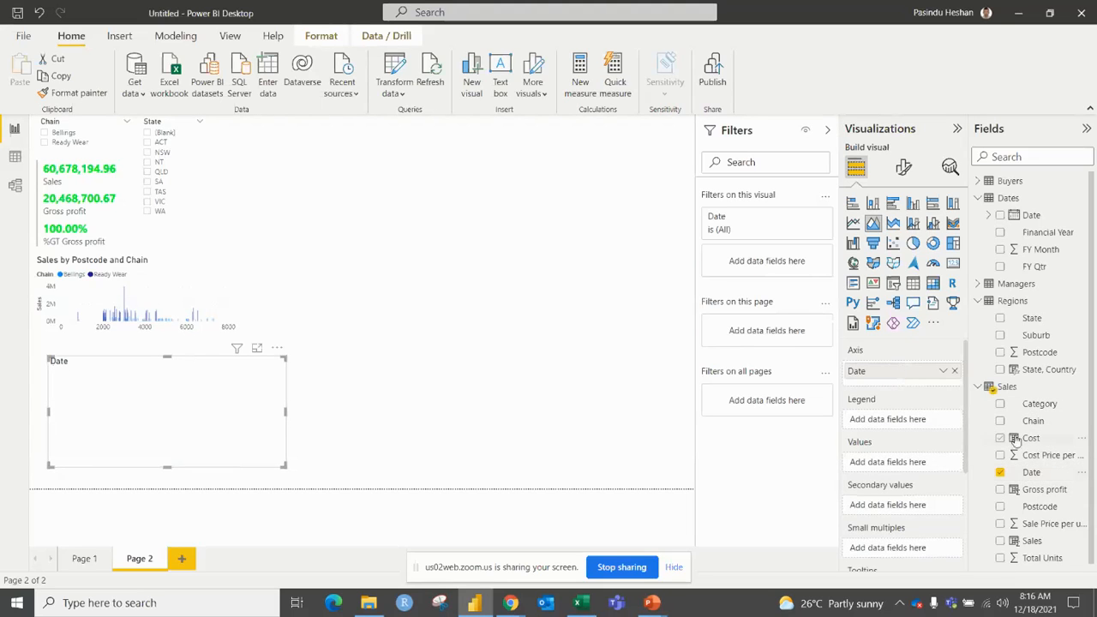
{"action": "left_click_drag", "start_coordinate": [1029, 420], "coordinate": [911, 420]}
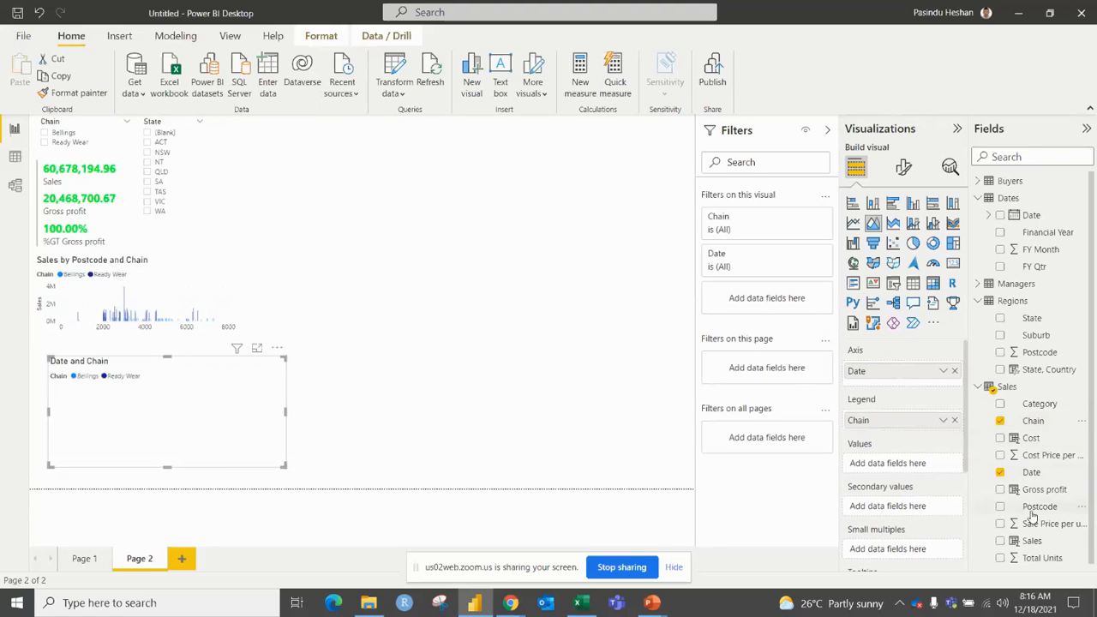
{"action": "left_click_drag", "start_coordinate": [1027, 540], "coordinate": [896, 464]}
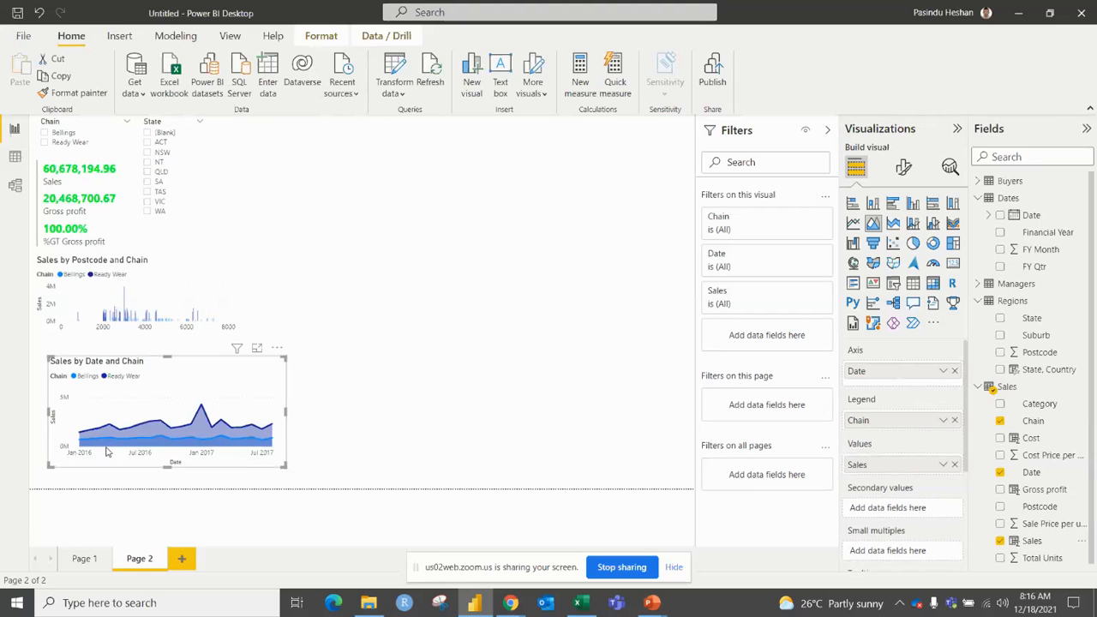
{"action": "mouse_move", "coordinate": [120, 437]}
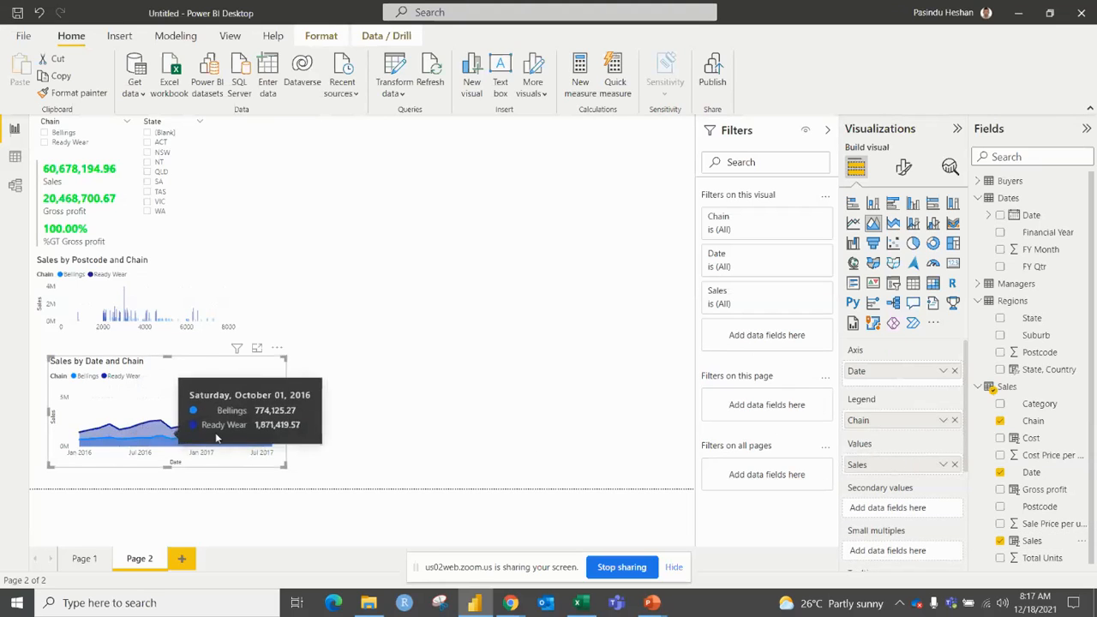
Step: Turn on data labels for the Sales by Date and Chain area chart and narrow the chart slightly
{"action": "left_click", "coordinate": [904, 167]}
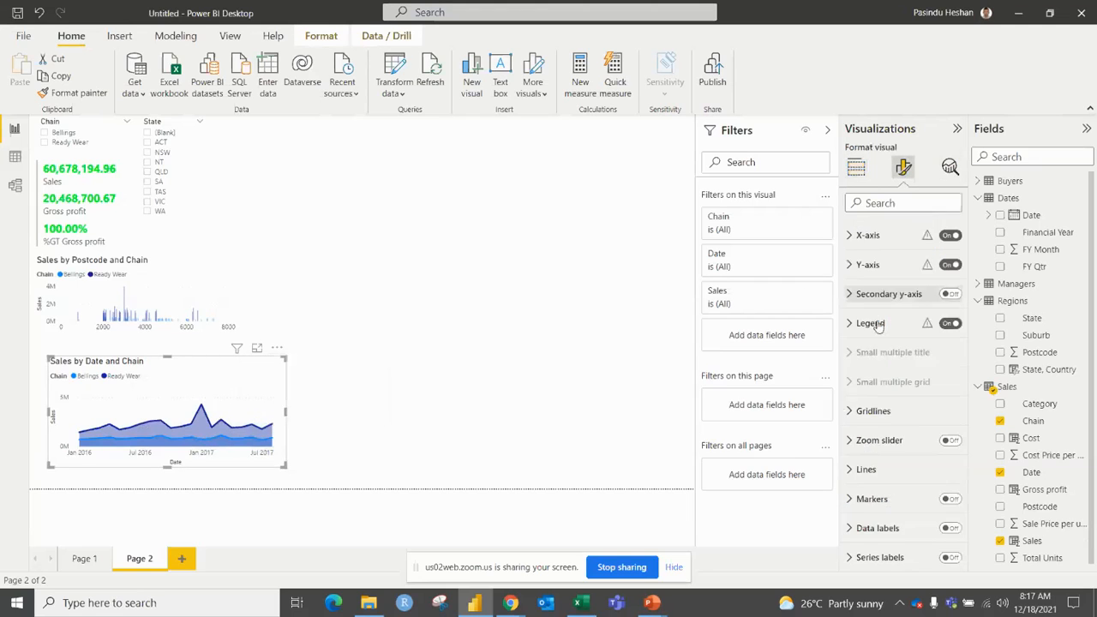
{"action": "scroll", "coordinate": [953, 480], "scroll_direction": "down", "scroll_amount": 1}
{"action": "left_click", "coordinate": [950, 507]}
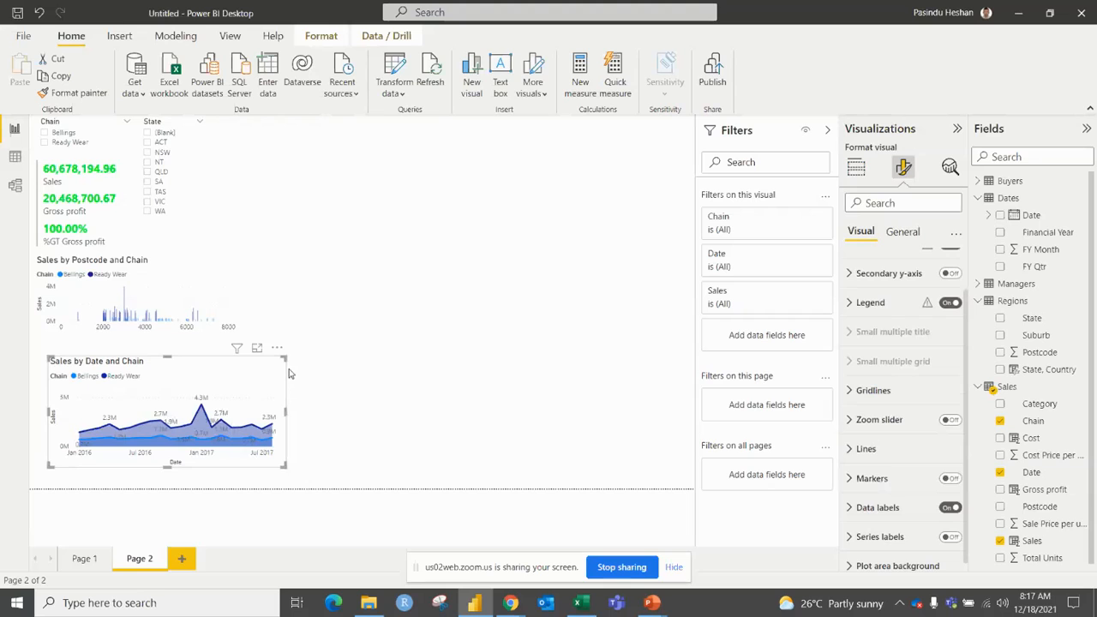
{"action": "left_click_drag", "start_coordinate": [285, 359], "coordinate": [265, 360]}
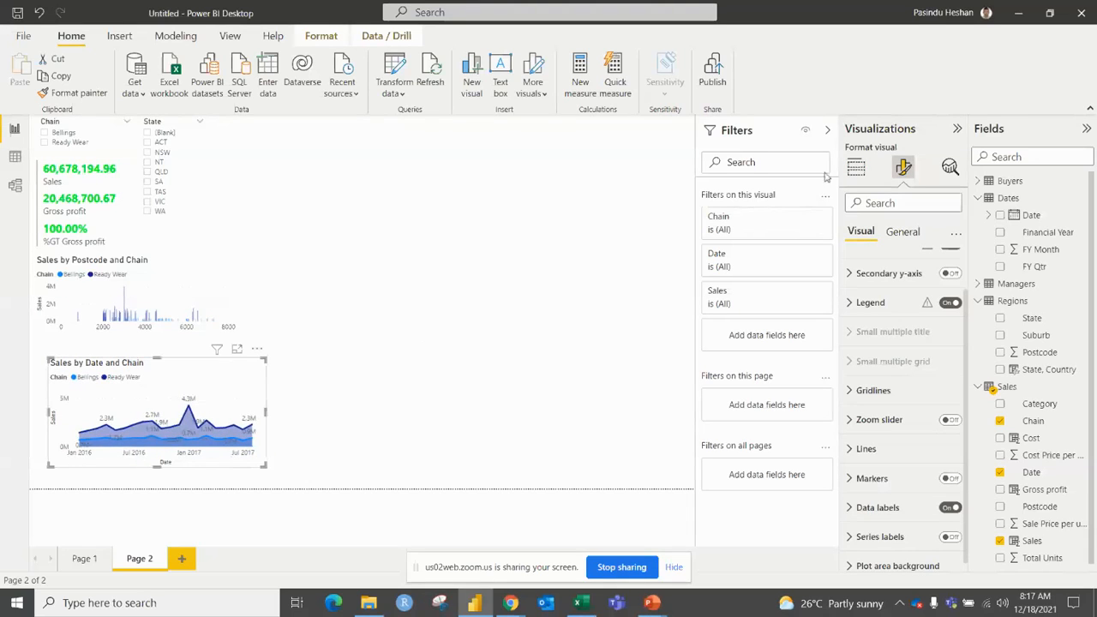
Step: Turn off the area chart's X-axis and Y-axis titles and align the chart beneath the Sales by Postcode and Chain chart
{"action": "scroll", "coordinate": [861, 282], "scroll_direction": "up", "scroll_amount": 1}
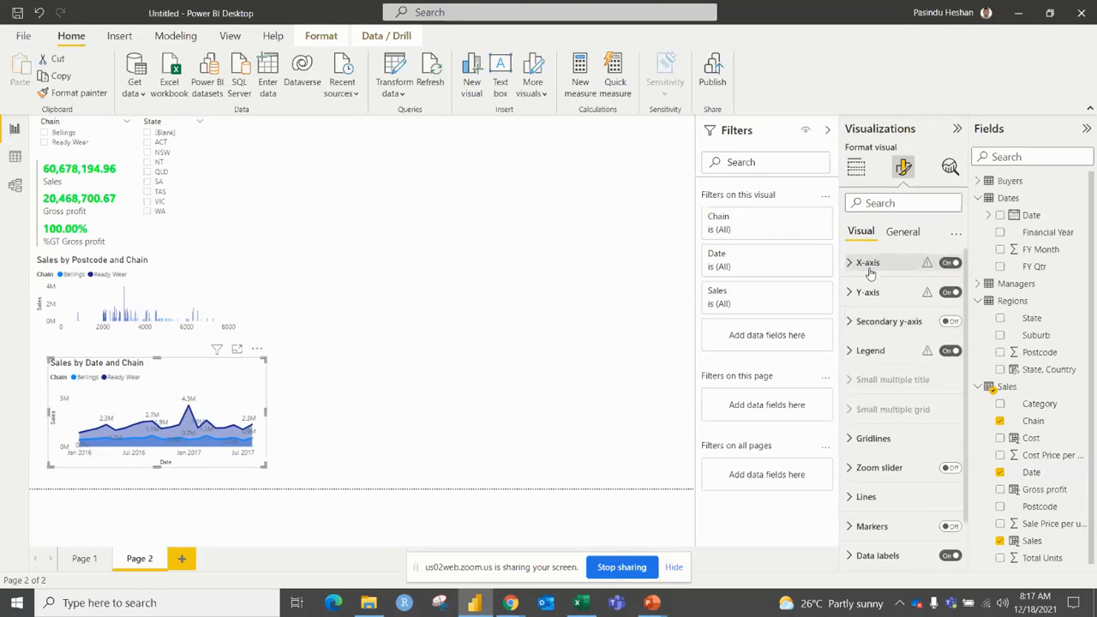
{"action": "left_click", "coordinate": [868, 263]}
{"action": "left_click", "coordinate": [946, 520]}
{"action": "left_click", "coordinate": [851, 262]}
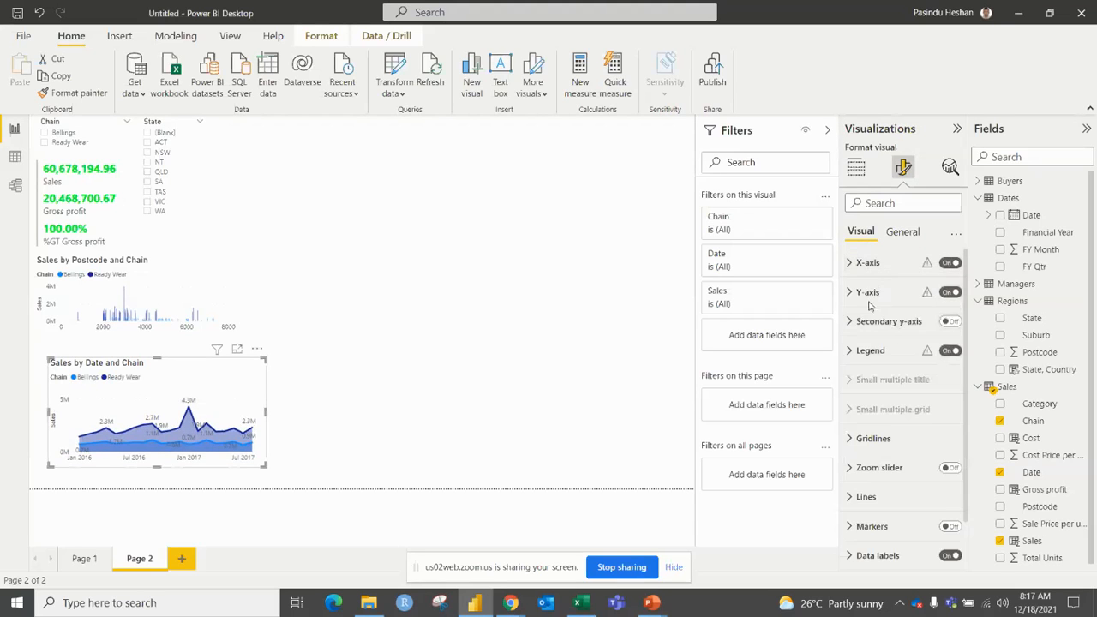
{"action": "left_click", "coordinate": [857, 293]}
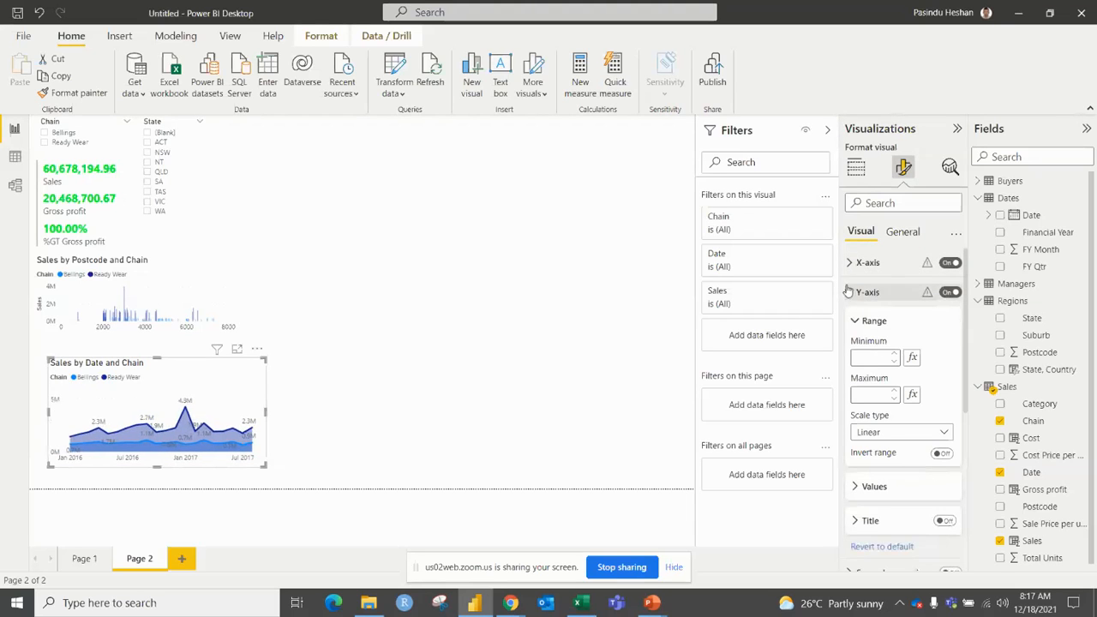
{"action": "left_click", "coordinate": [514, 324]}
{"action": "left_click", "coordinate": [217, 373]}
{"action": "left_click_drag", "start_coordinate": [217, 373], "coordinate": [206, 374]}
{"action": "left_click", "coordinate": [384, 323]}
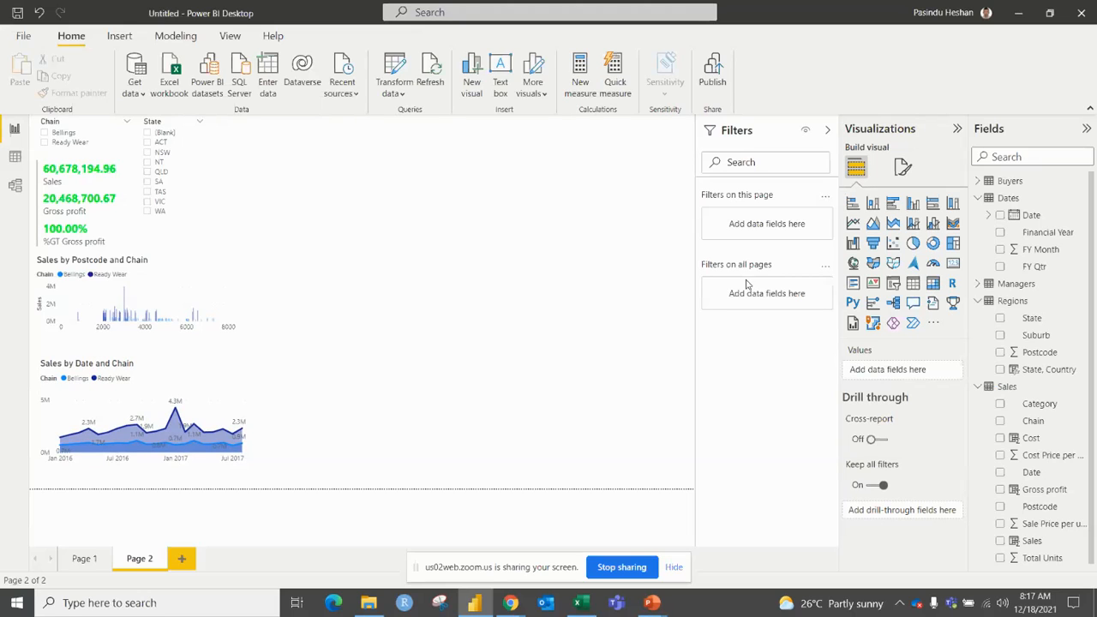
Step: Place an empty clustered bar chart beside the column and area charts and enlarge it into a tall frame
{"action": "left_click", "coordinate": [893, 205]}
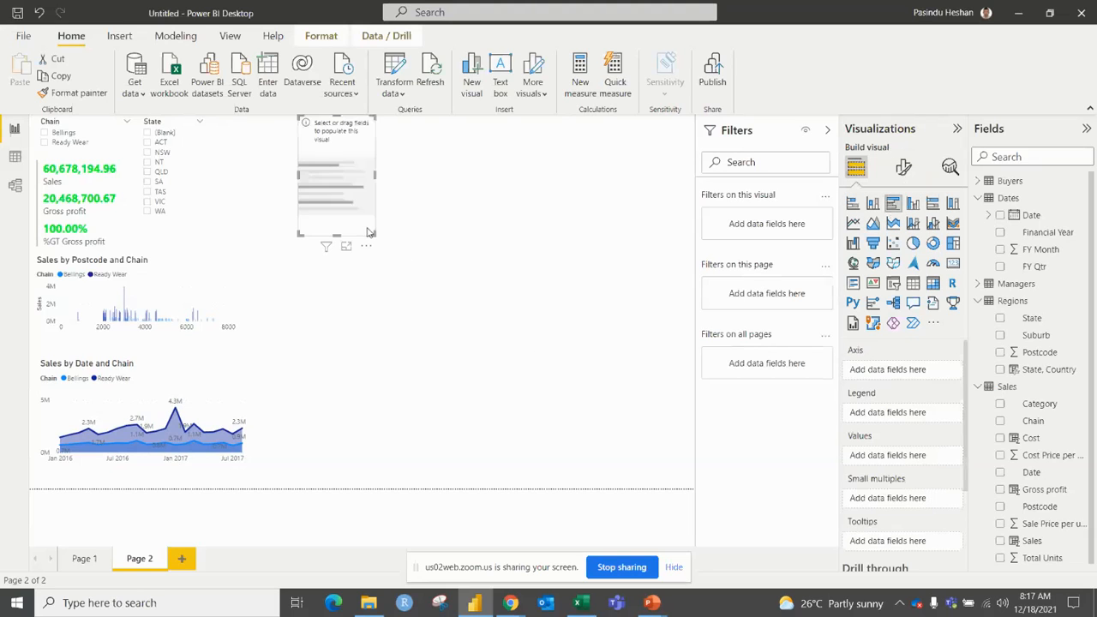
{"action": "left_click_drag", "start_coordinate": [372, 233], "coordinate": [452, 391]}
{"action": "left_click_drag", "start_coordinate": [331, 130], "coordinate": [299, 215]}
{"action": "left_click_drag", "start_coordinate": [416, 473], "coordinate": [426, 480]}
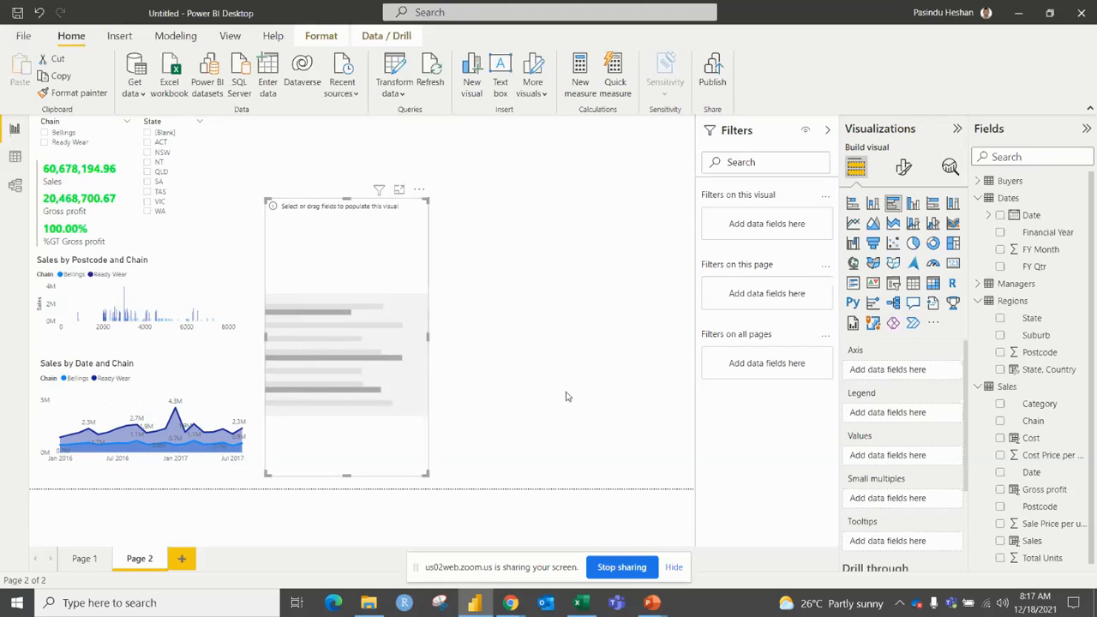
Step: Fill the bar chart with Buyer from the Buyers table as axis and Sales as values, trying Chain as legend and removing it
{"action": "left_click", "coordinate": [976, 198]}
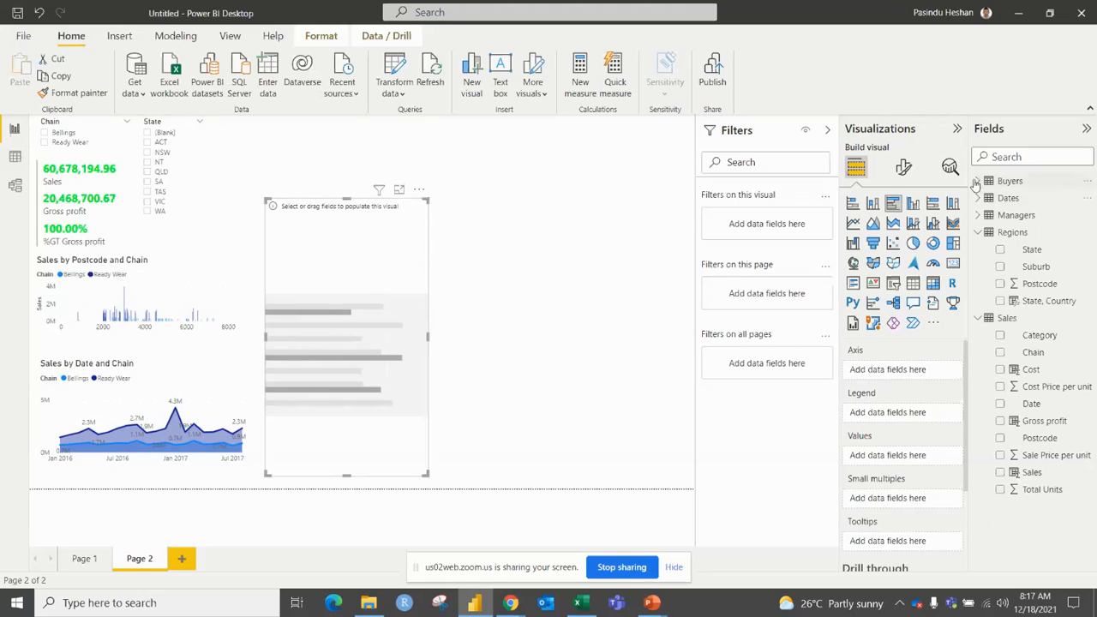
{"action": "left_click", "coordinate": [976, 181]}
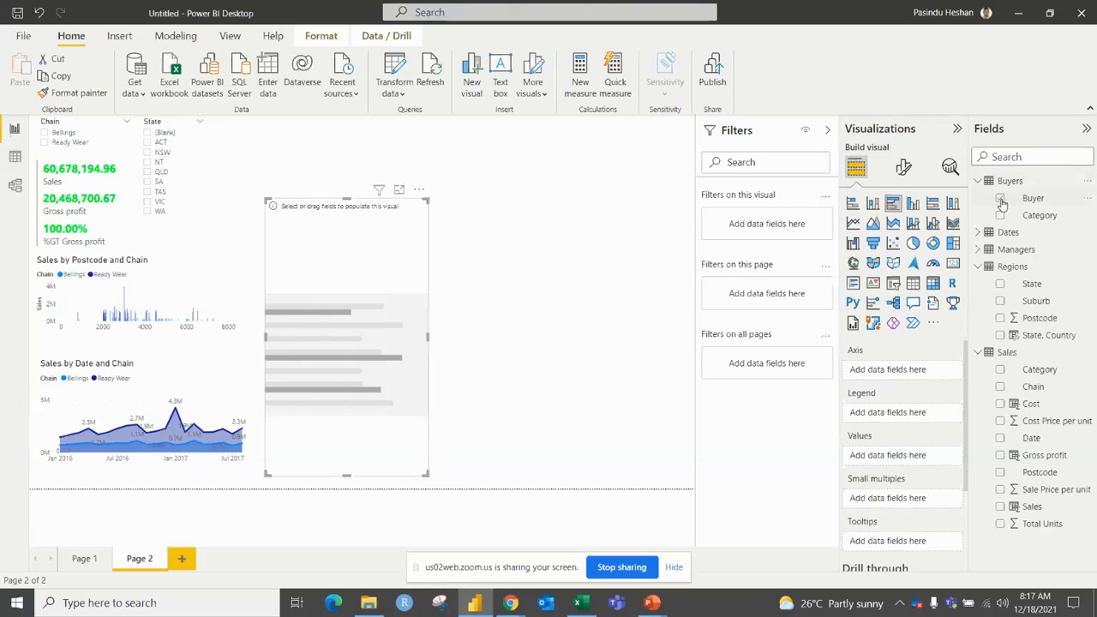
{"action": "left_click_drag", "start_coordinate": [1002, 204], "coordinate": [880, 417]}
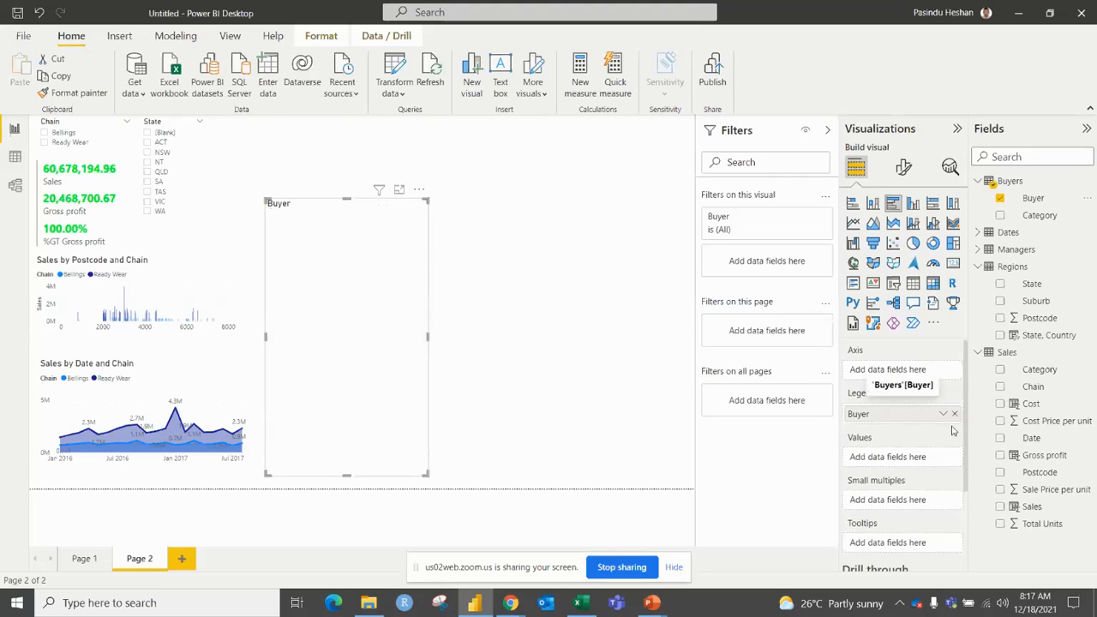
{"action": "left_click_drag", "start_coordinate": [1032, 506], "coordinate": [912, 458]}
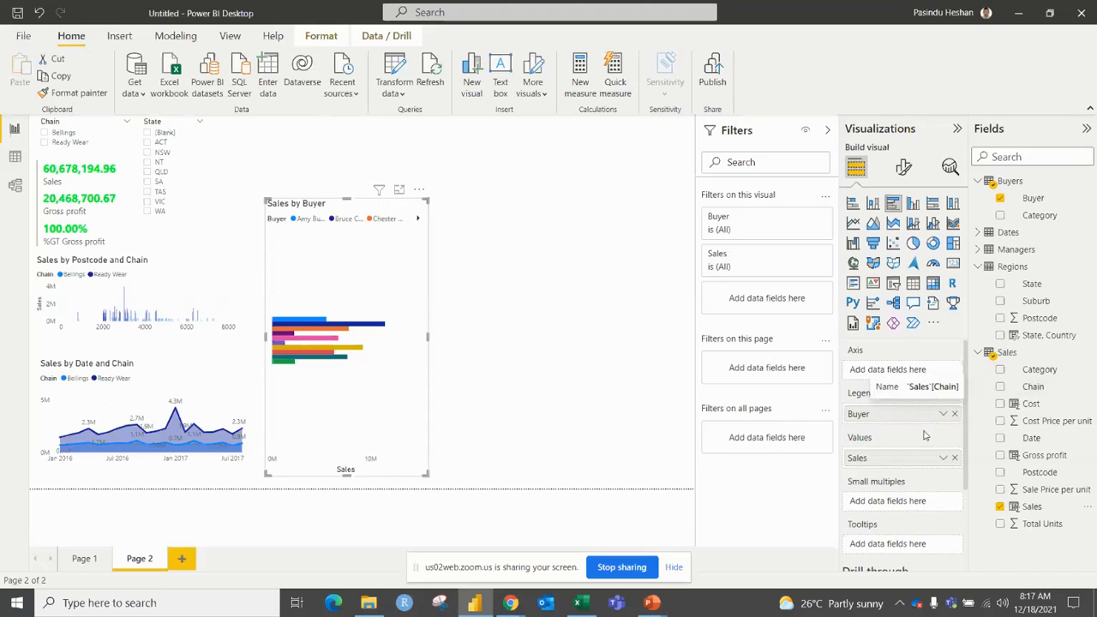
{"action": "left_click_drag", "start_coordinate": [898, 421], "coordinate": [900, 370]}
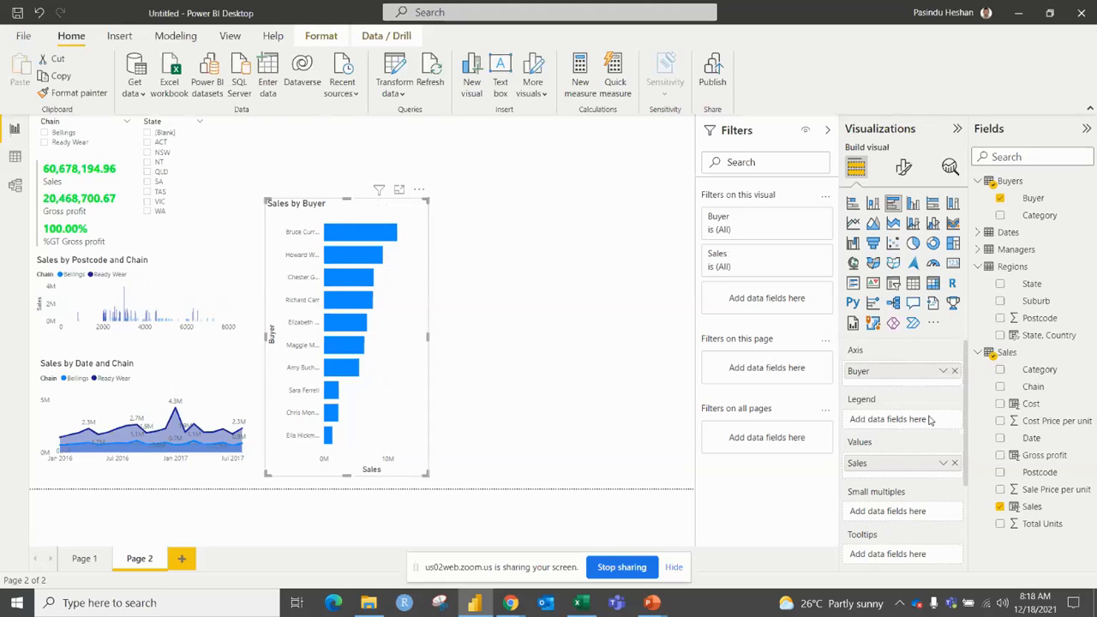
{"action": "left_click_drag", "start_coordinate": [1020, 386], "coordinate": [907, 419]}
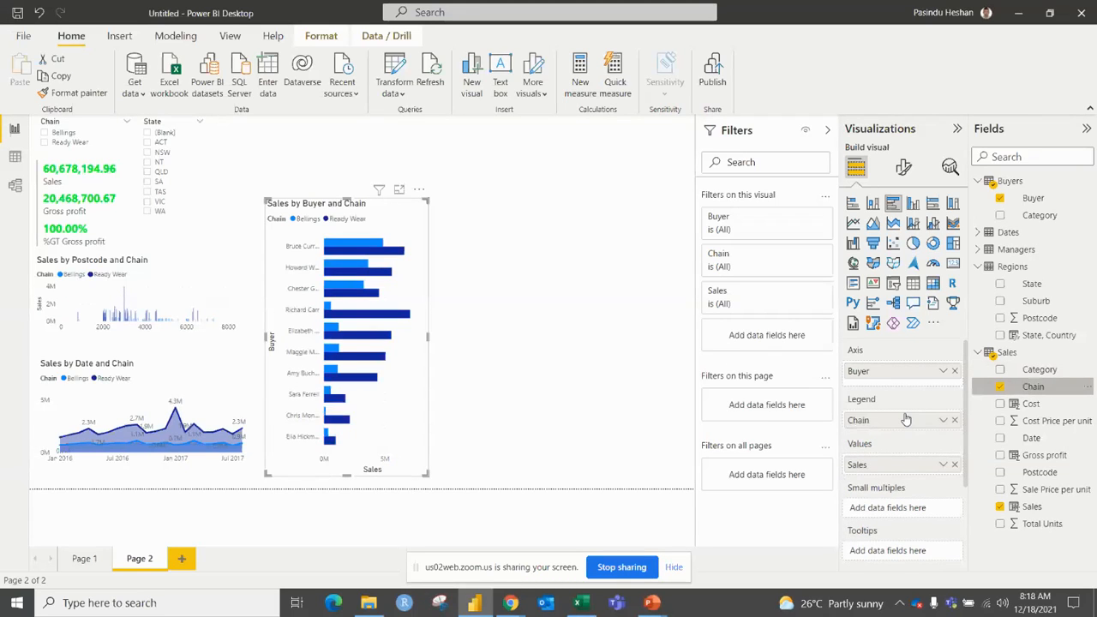
{"action": "left_click", "coordinate": [954, 420]}
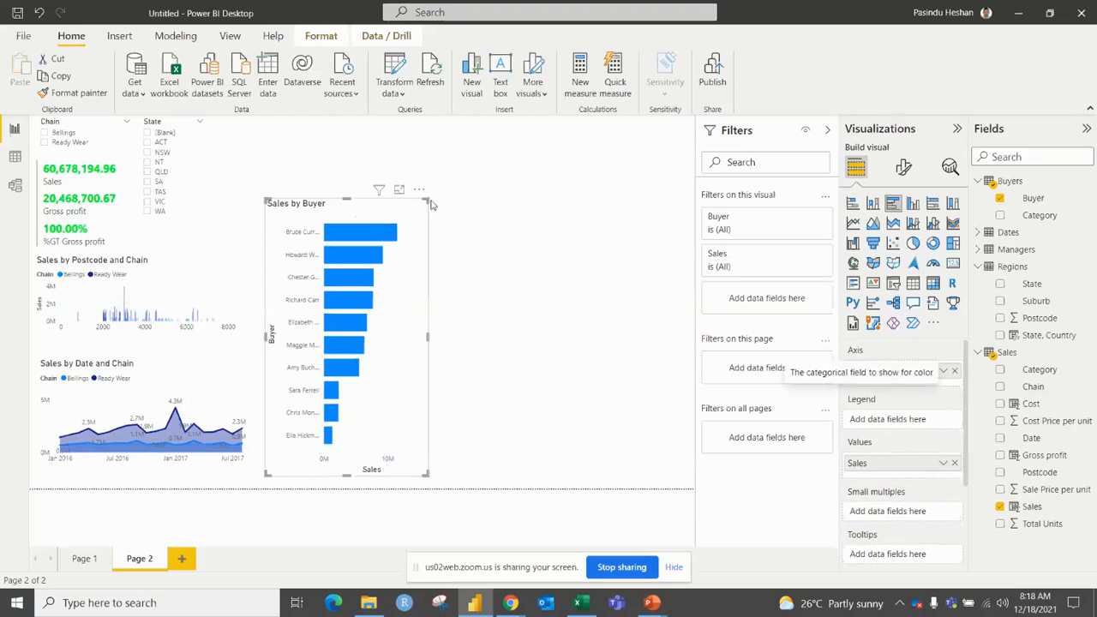
Step: Resize the Sales by Buyer bar chart to fit its buyer labels and turn on its data labels
{"action": "left_click_drag", "start_coordinate": [425, 200], "coordinate": [481, 214]}
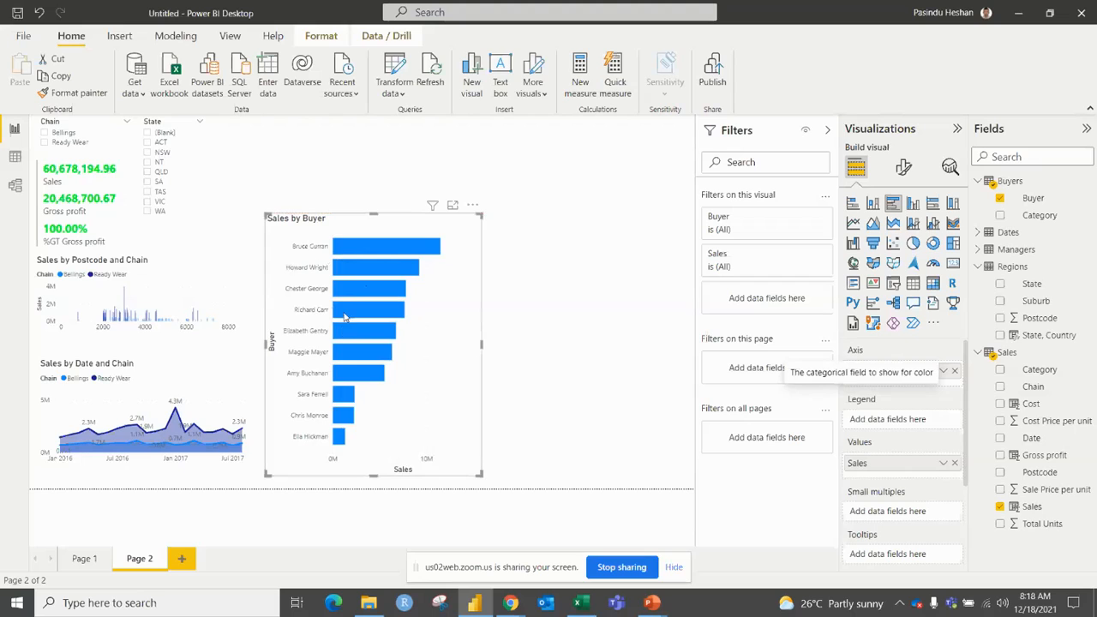
{"action": "left_click_drag", "start_coordinate": [481, 473], "coordinate": [460, 478]}
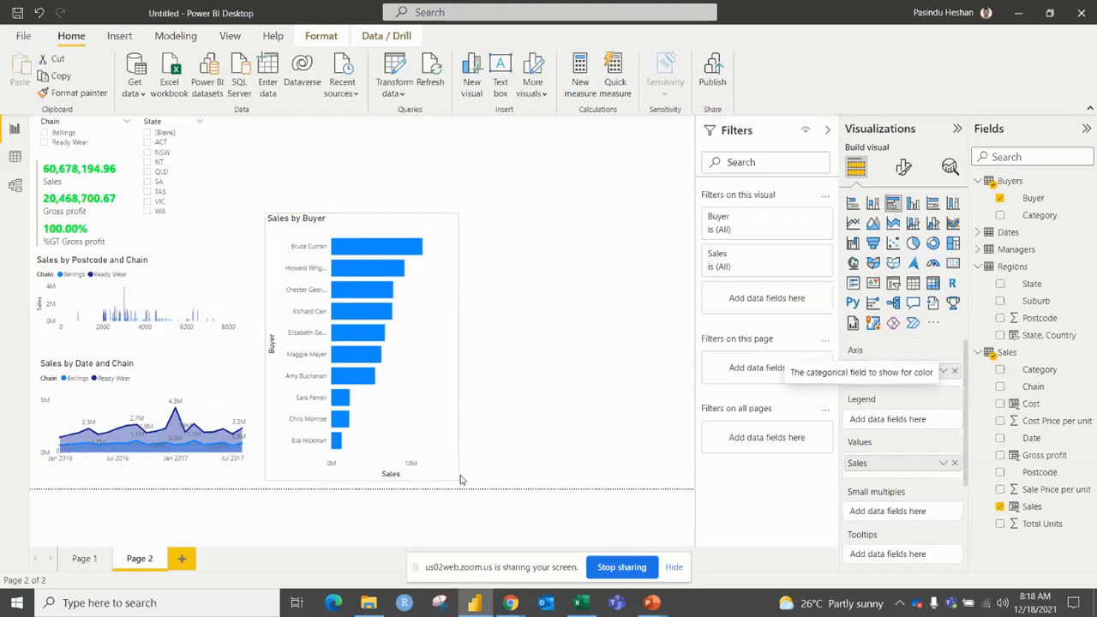
{"action": "left_click", "coordinate": [904, 166]}
{"action": "left_click", "coordinate": [950, 498]}
{"action": "left_click", "coordinate": [575, 303]}
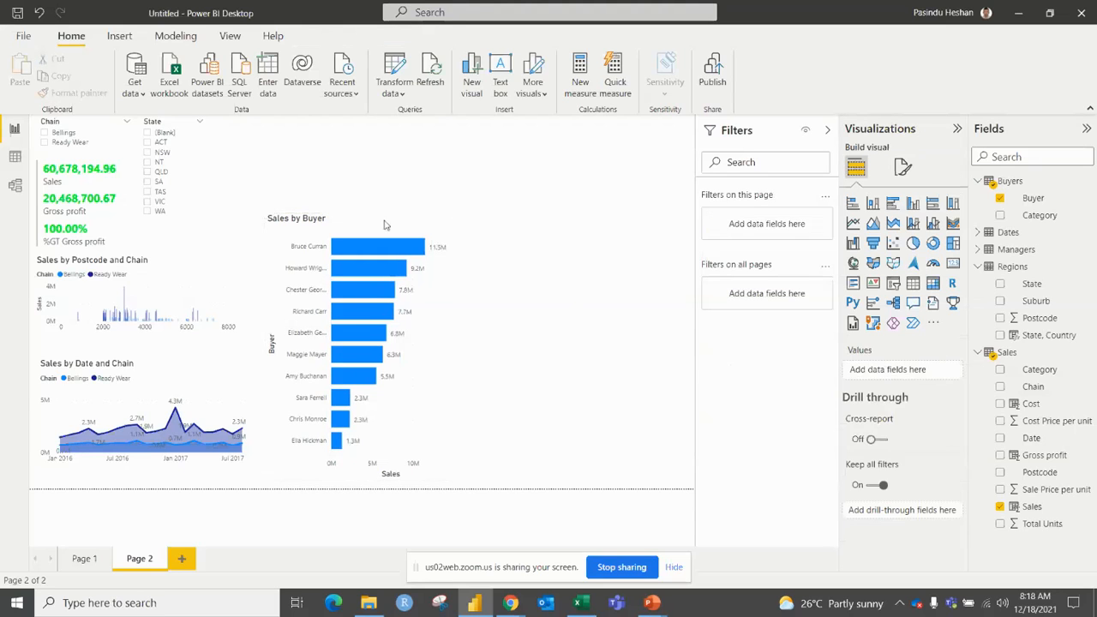
{"action": "left_click", "coordinate": [387, 223]}
{"action": "left_click_drag", "start_coordinate": [458, 215], "coordinate": [437, 221]}
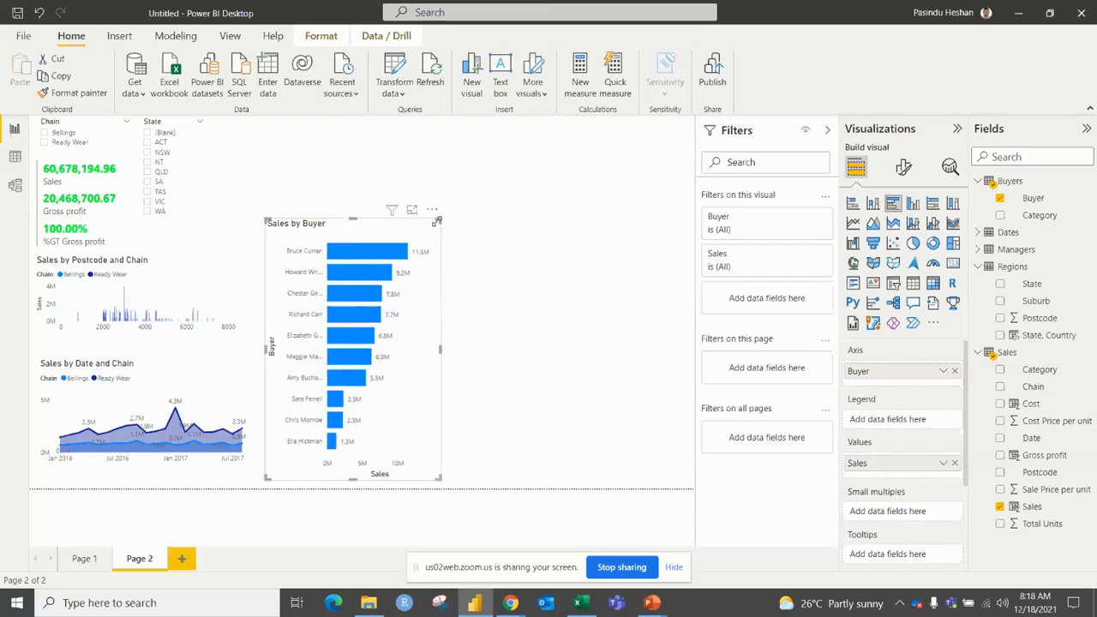
{"action": "left_click", "coordinate": [468, 283]}
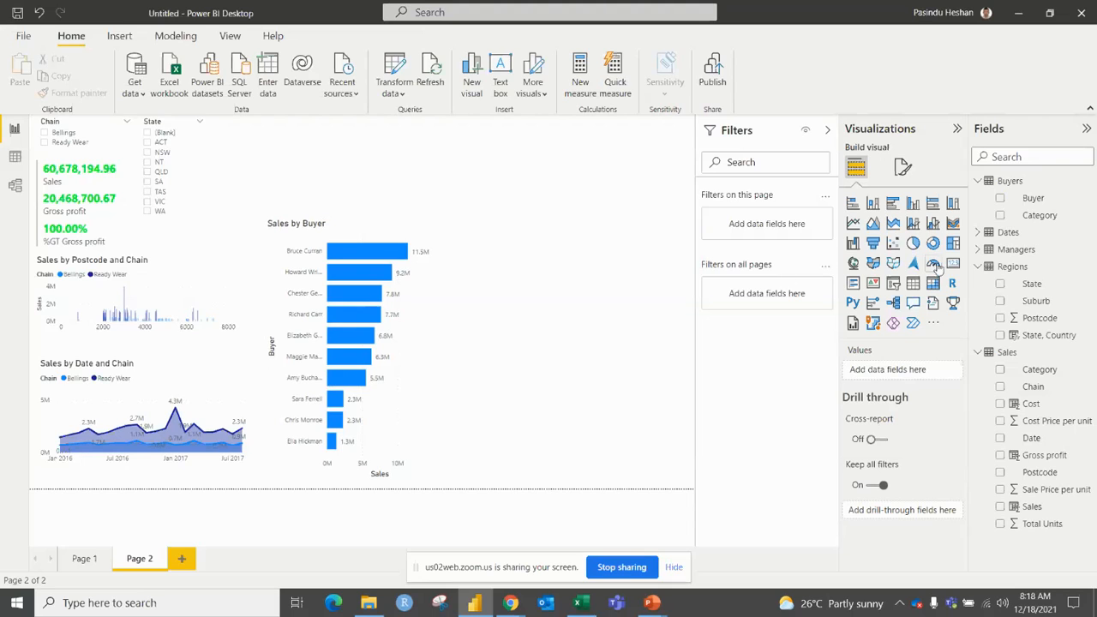
Step: Place an empty ribbon chart near the page's lower edge beside the Sales by Buyer chart and widen it
{"action": "left_click", "coordinate": [952, 222]}
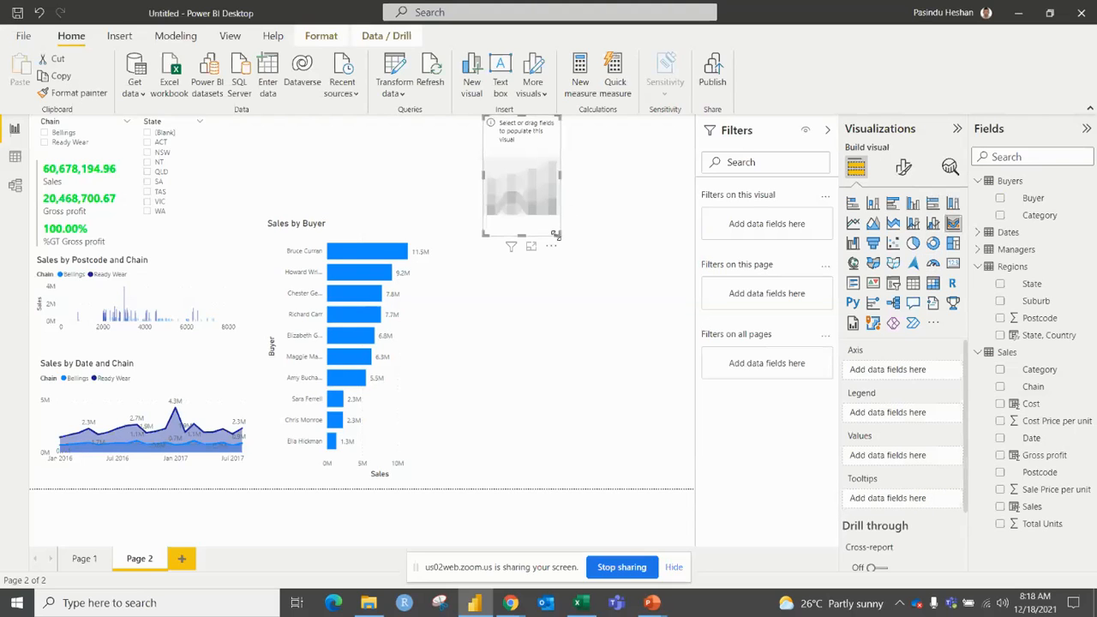
{"action": "left_click_drag", "start_coordinate": [561, 234], "coordinate": [677, 220]}
{"action": "left_click_drag", "start_coordinate": [653, 128], "coordinate": [632, 378]}
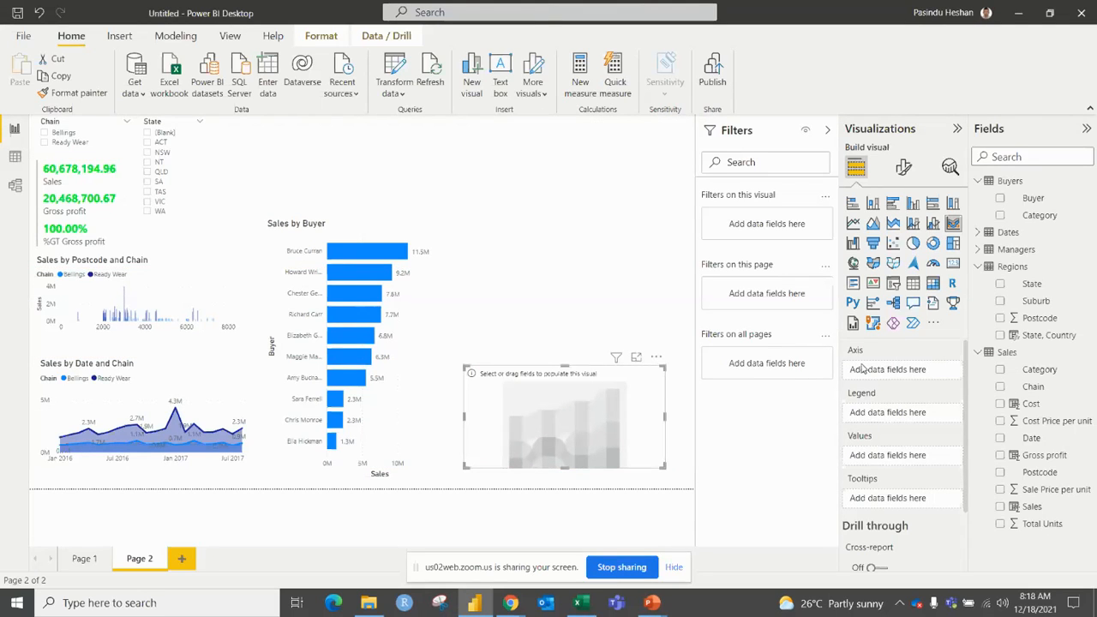
{"action": "left_click_drag", "start_coordinate": [666, 371], "coordinate": [678, 360]}
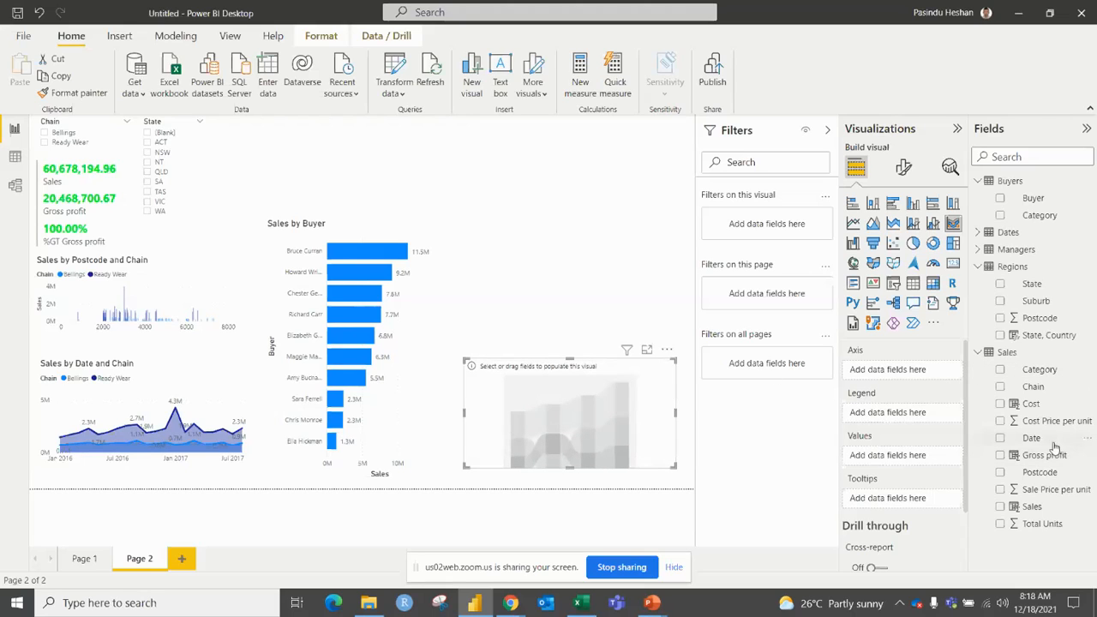
Step: Fill the ribbon chart with Date as axis, Category as legend and Sales as values, widening it towards the bar chart
{"action": "left_click_drag", "start_coordinate": [1052, 442], "coordinate": [866, 372]}
{"action": "left_click_drag", "start_coordinate": [674, 362], "coordinate": [679, 359]}
{"action": "left_click_drag", "start_coordinate": [1028, 506], "coordinate": [896, 463]}
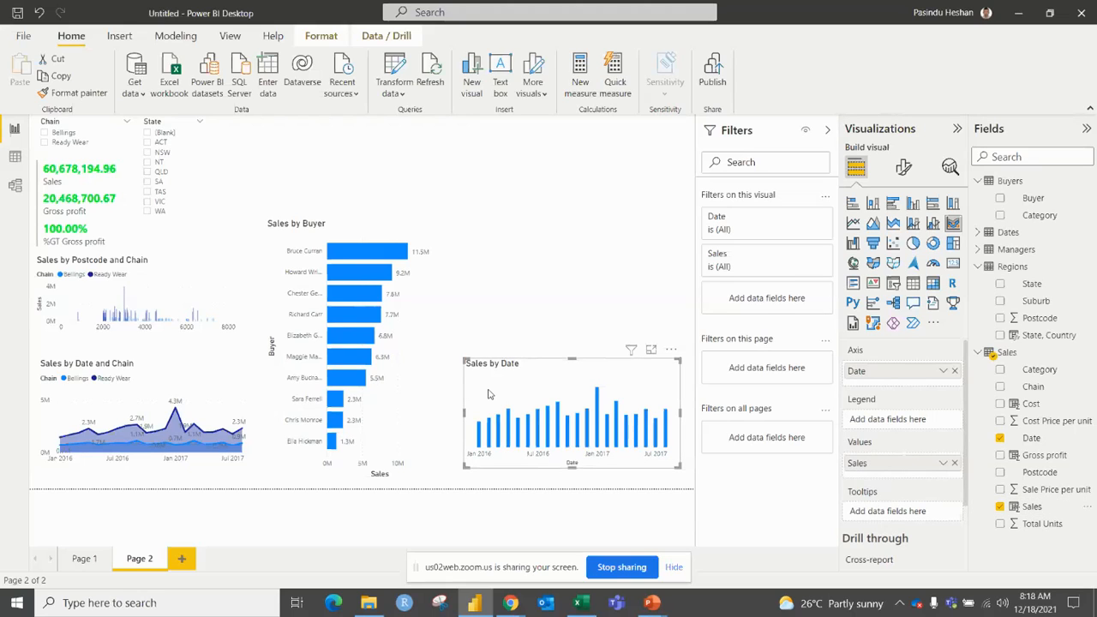
{"action": "left_click_drag", "start_coordinate": [468, 369], "coordinate": [498, 378]}
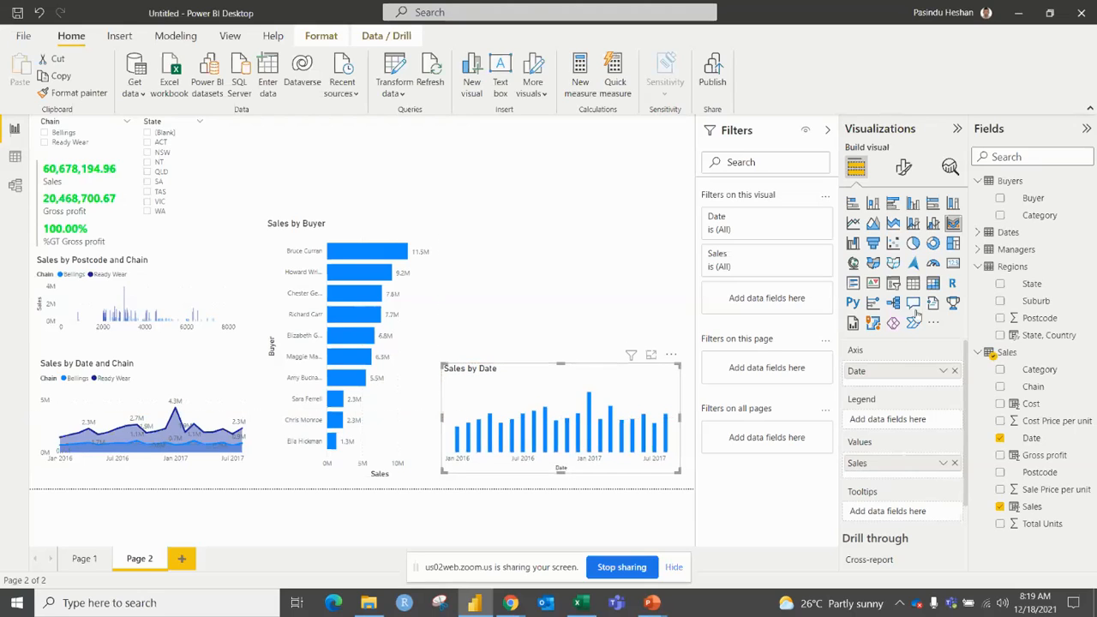
{"action": "left_click_drag", "start_coordinate": [1022, 369], "coordinate": [908, 423]}
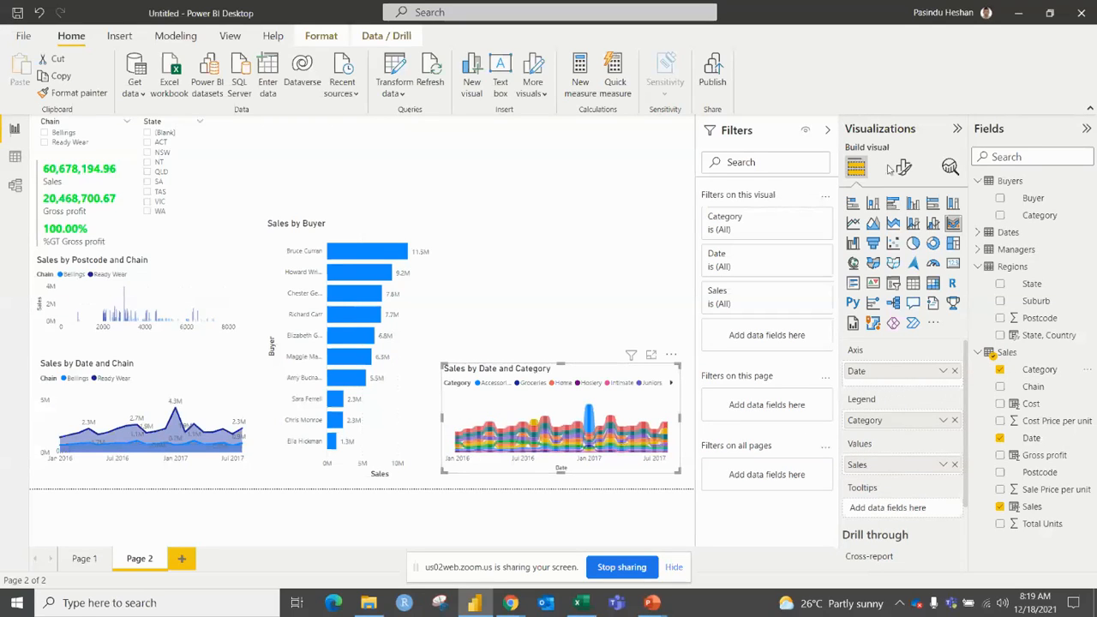
Step: Turn off the X-axis title of the Sales by Date and Category ribbon chart
{"action": "left_click", "coordinate": [903, 166]}
{"action": "left_click", "coordinate": [868, 263]}
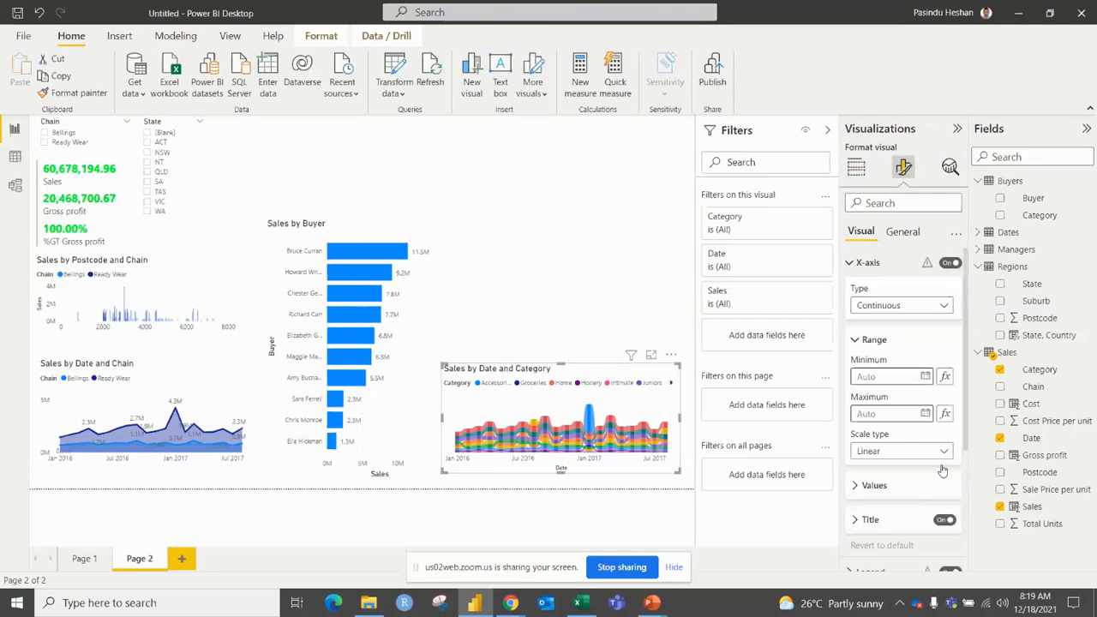
{"action": "left_click", "coordinate": [851, 263]}
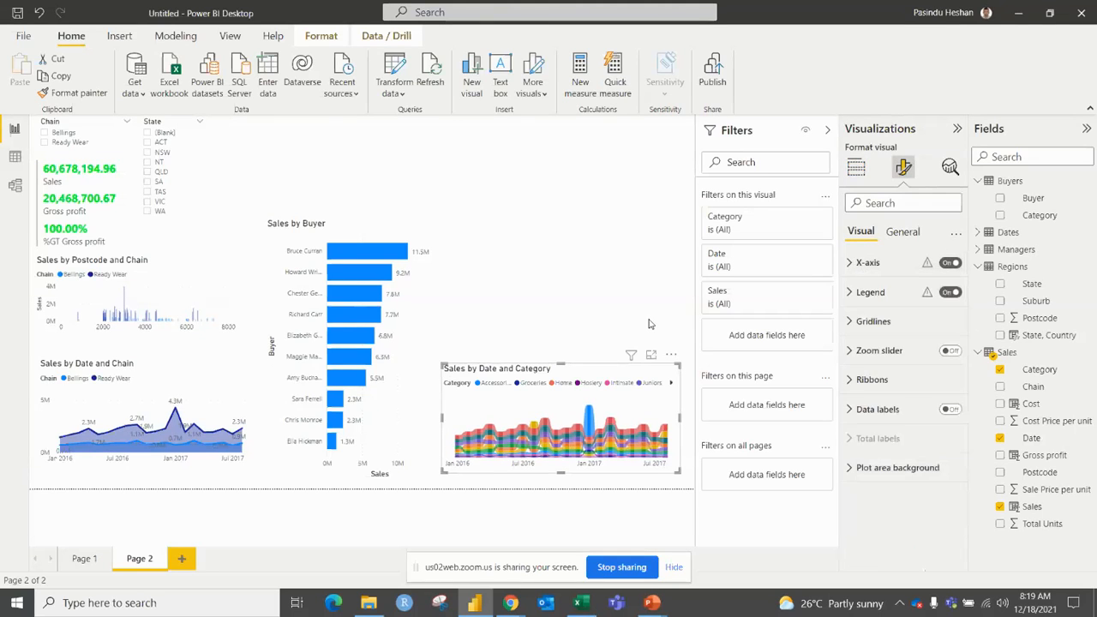
Step: Add an empty map visual, shrink it slightly and place it directly above the Sales by Date and Category ribbon chart
{"action": "left_click", "coordinate": [647, 315]}
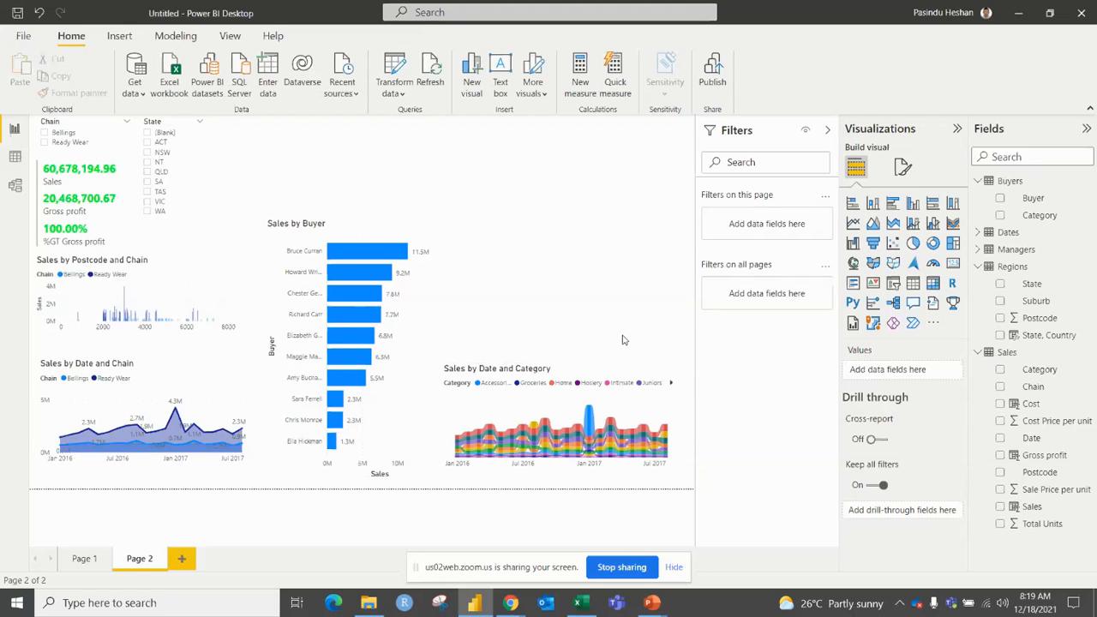
{"action": "left_click", "coordinate": [854, 264]}
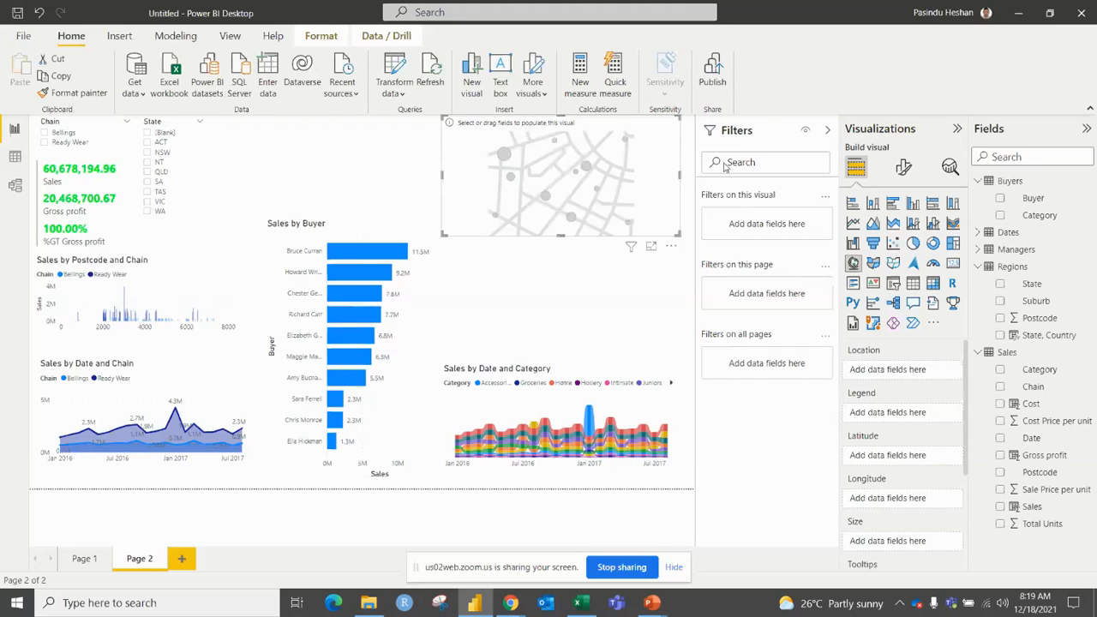
{"action": "left_click_drag", "start_coordinate": [680, 121], "coordinate": [673, 145]}
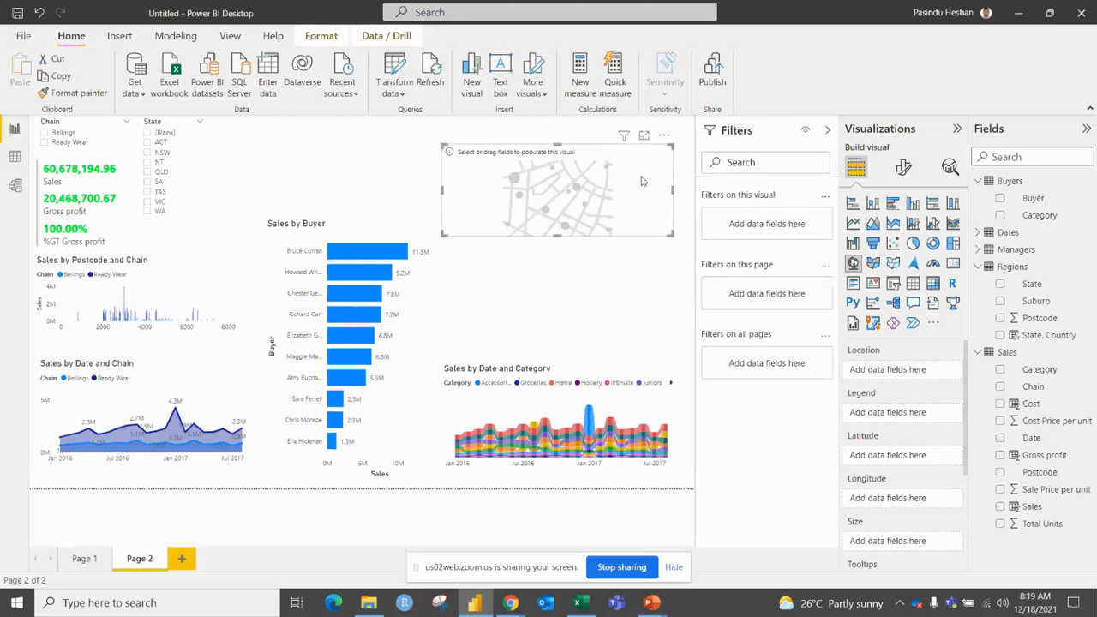
{"action": "left_click_drag", "start_coordinate": [642, 181], "coordinate": [641, 294]}
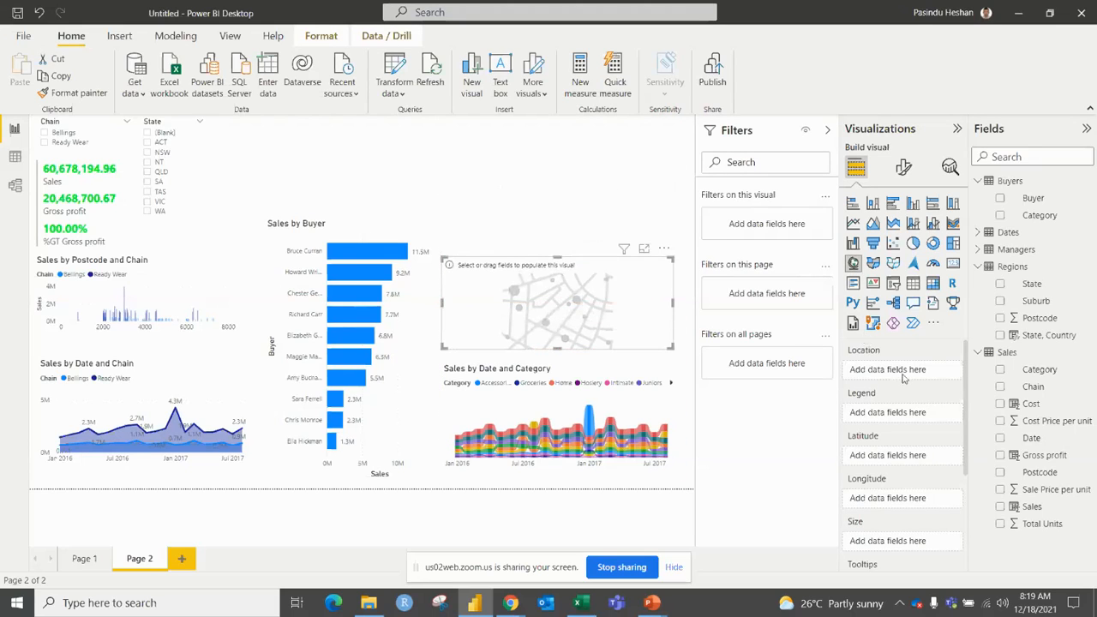
Step: Add Postcode from the Sales table as the map's legend and set that column's data category to Postal code
{"action": "left_click", "coordinate": [1000, 473]}
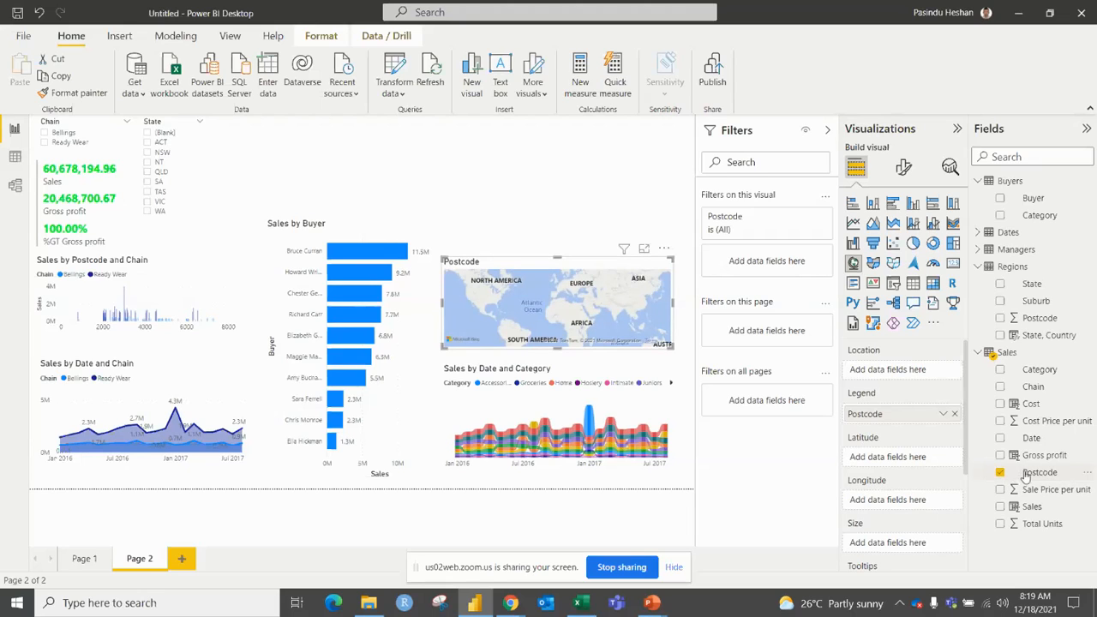
{"action": "left_click", "coordinate": [1028, 473]}
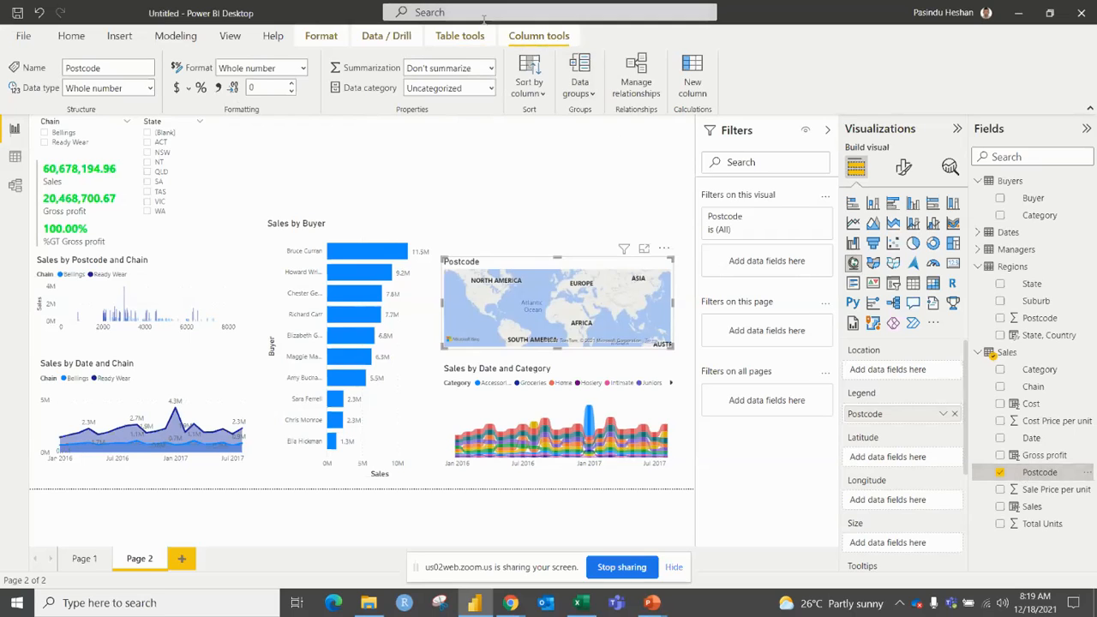
{"action": "left_click", "coordinate": [493, 90]}
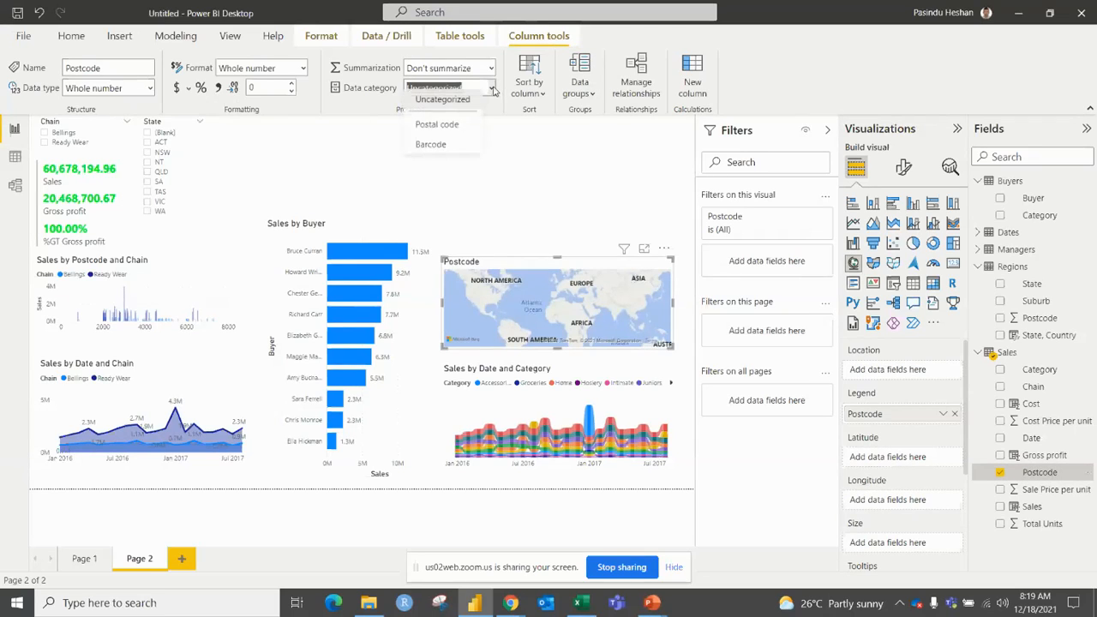
{"action": "left_click", "coordinate": [433, 136]}
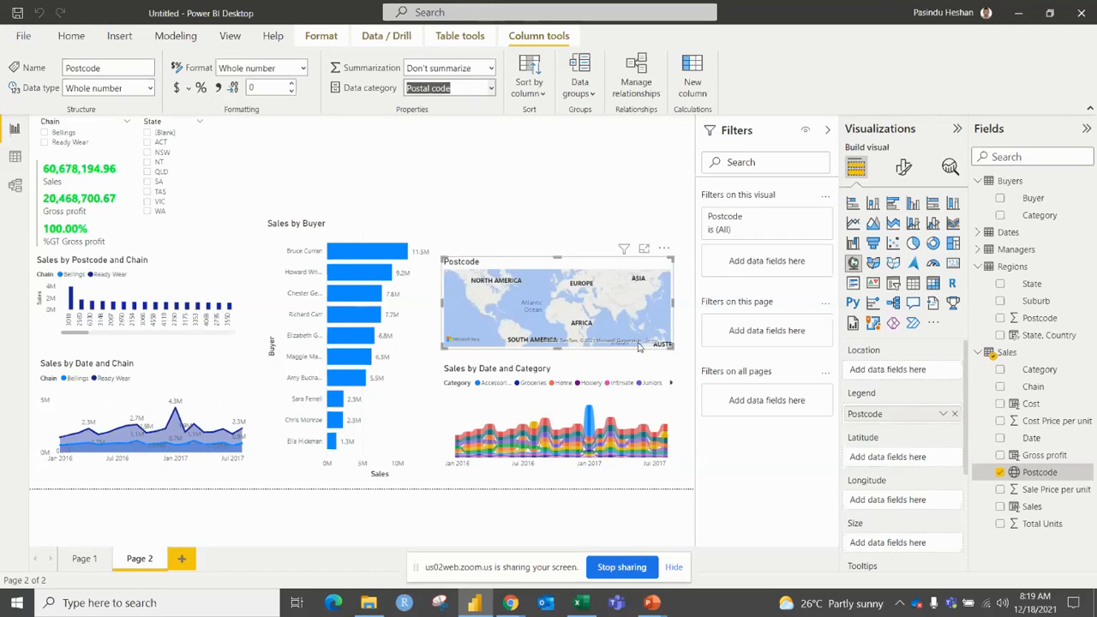
{"action": "mouse_move", "coordinate": [671, 346]}
{"action": "left_mouse_down"}
{"action": "mouse_move", "coordinate": [688, 370]}
{"action": "mouse_move", "coordinate": [669, 347]}
{"action": "left_mouse_up"}
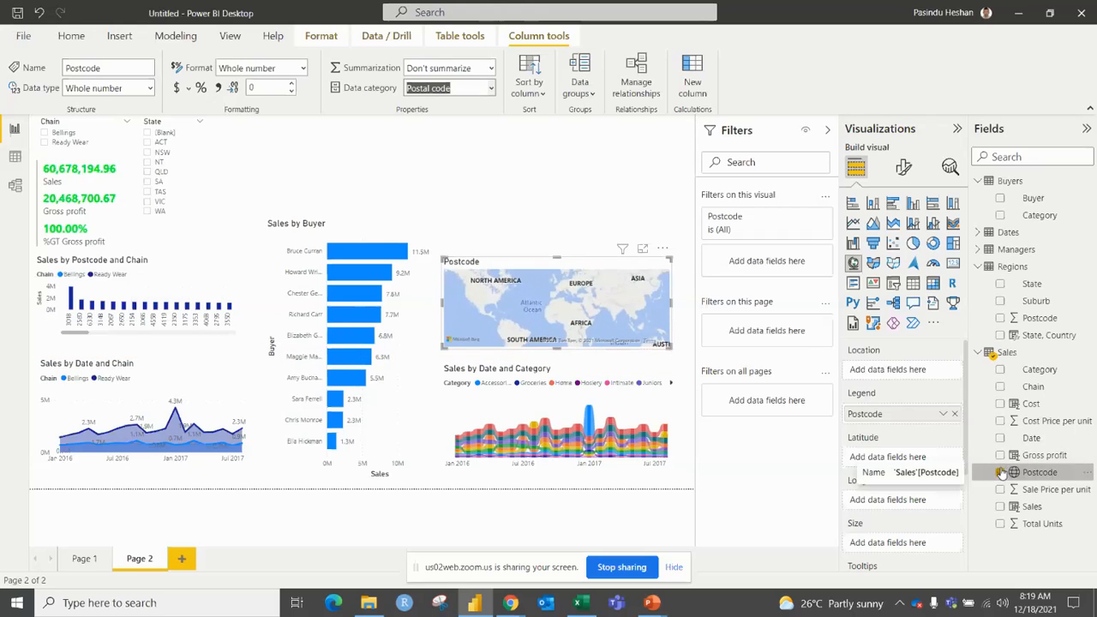
Step: Collapse the Regions and Sales field lists, then search the visuals marketplace for "spark" and import Sparkline by OKViz
{"action": "left_click", "coordinate": [981, 268]}
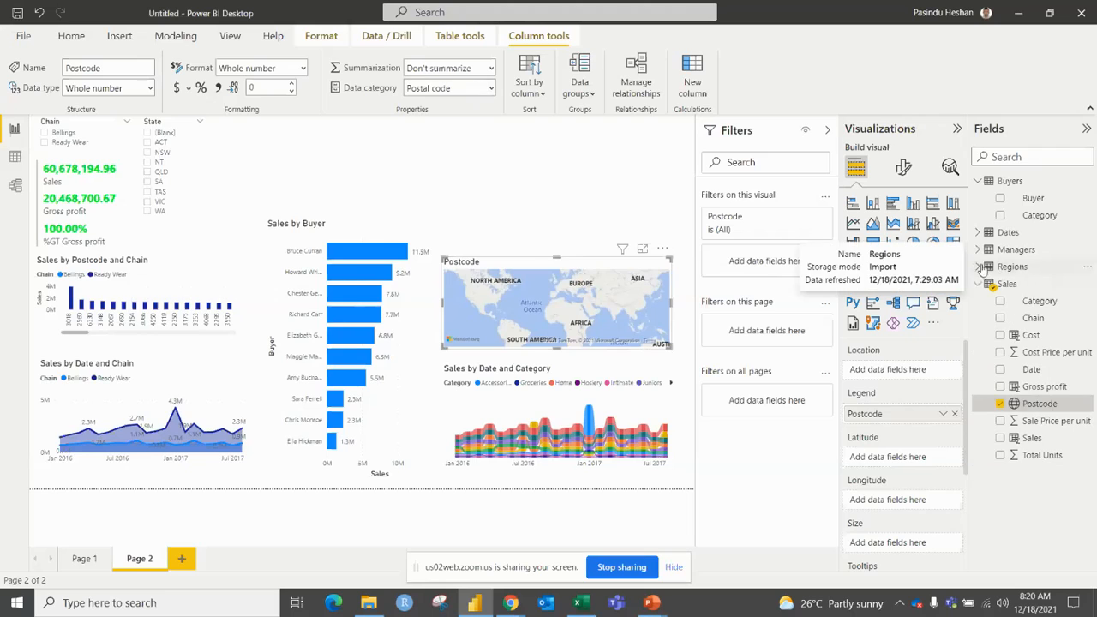
{"action": "left_click", "coordinate": [978, 285]}
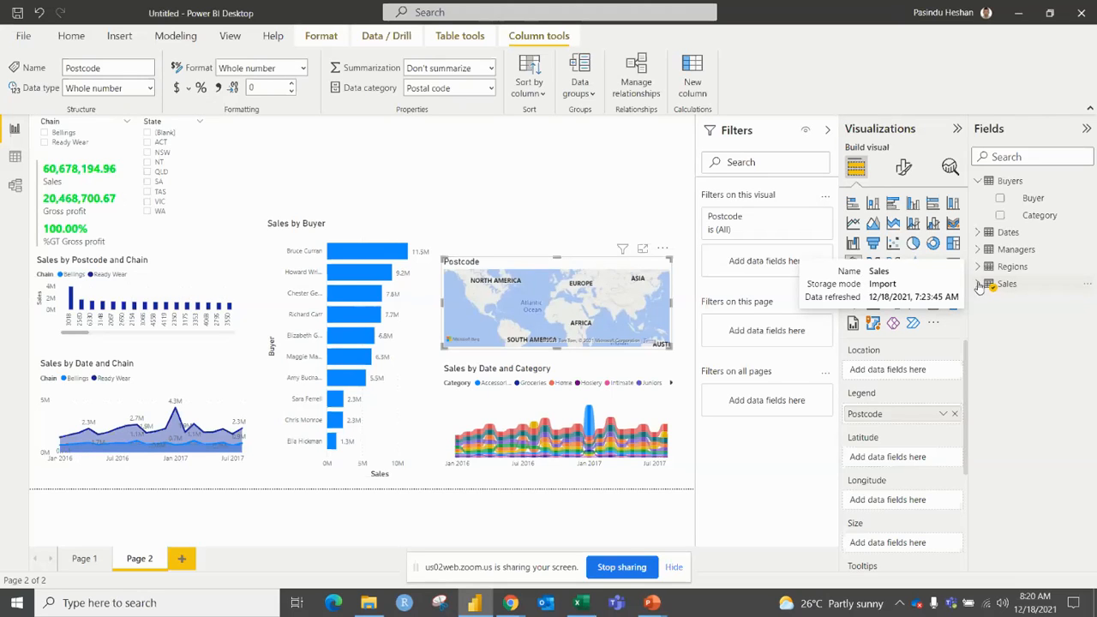
{"action": "left_click", "coordinate": [930, 324]}
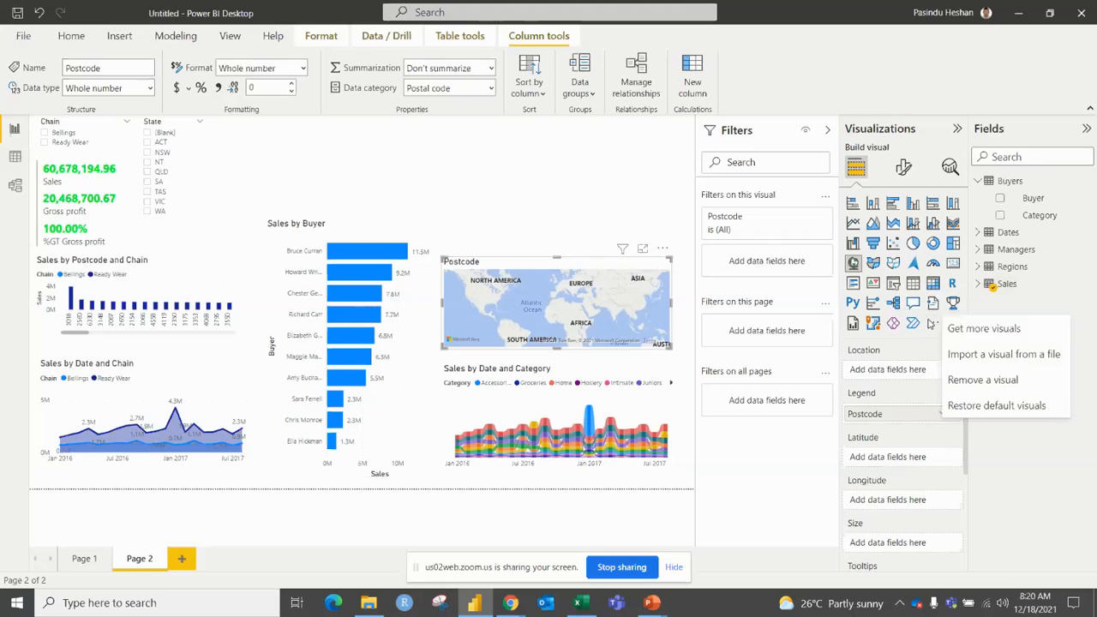
{"action": "left_click", "coordinate": [949, 327]}
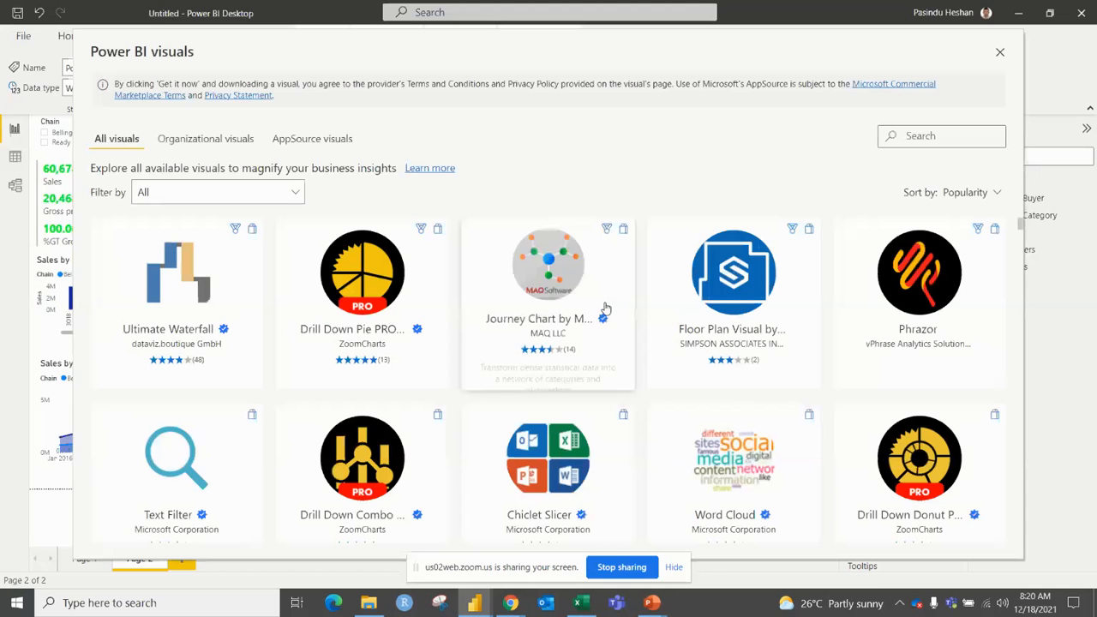
{"action": "type", "text": "spa"}
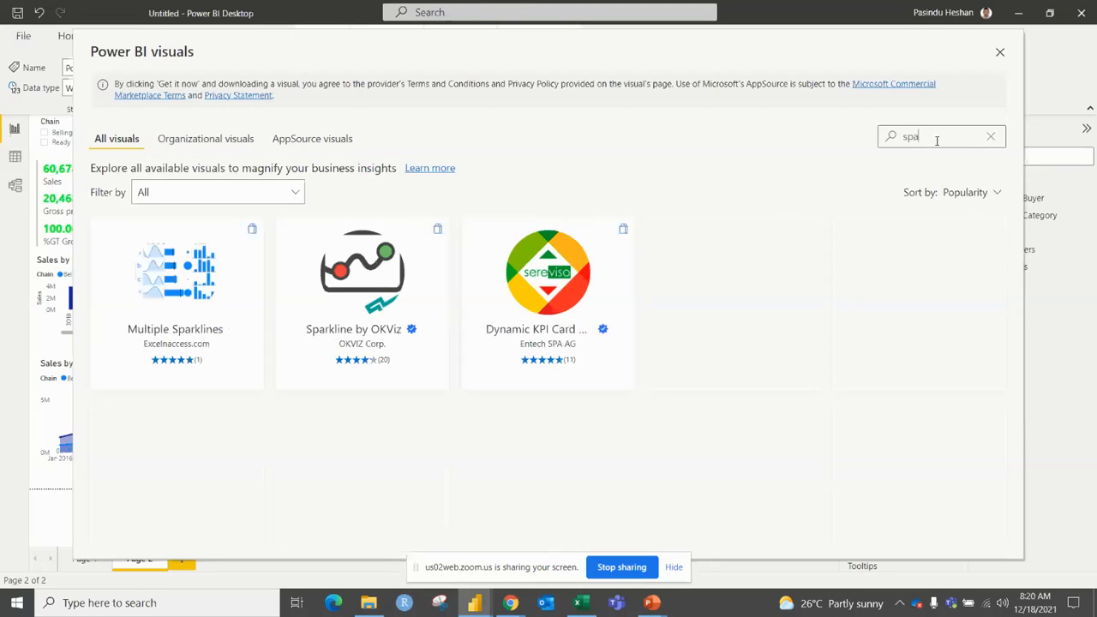
{"action": "type", "text": "rlk"}
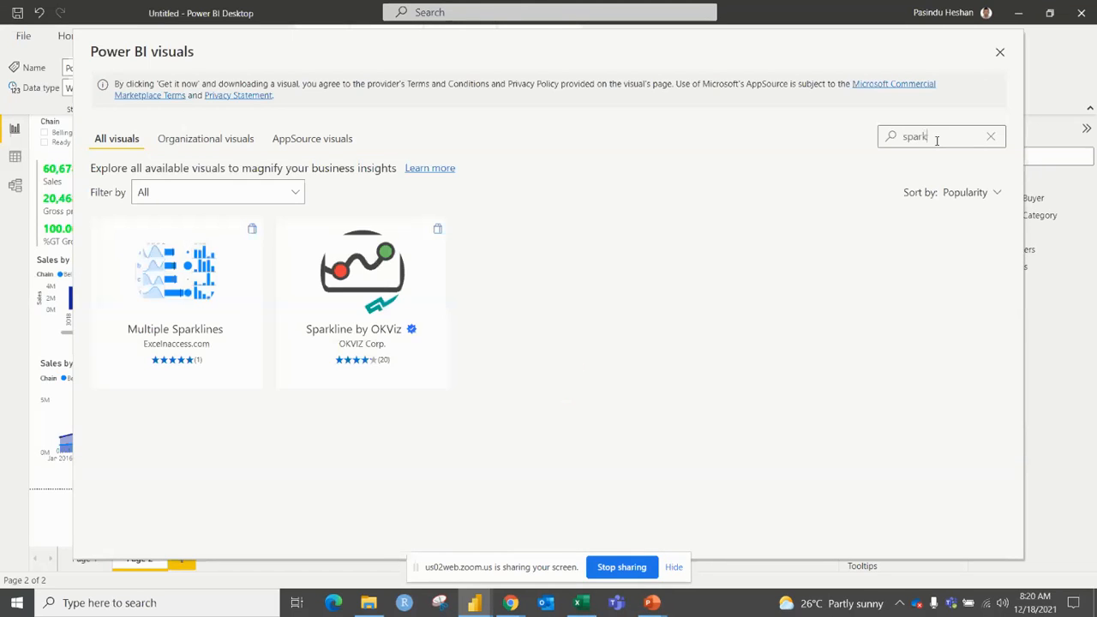
{"action": "mouse_move", "coordinate": [359, 337]}
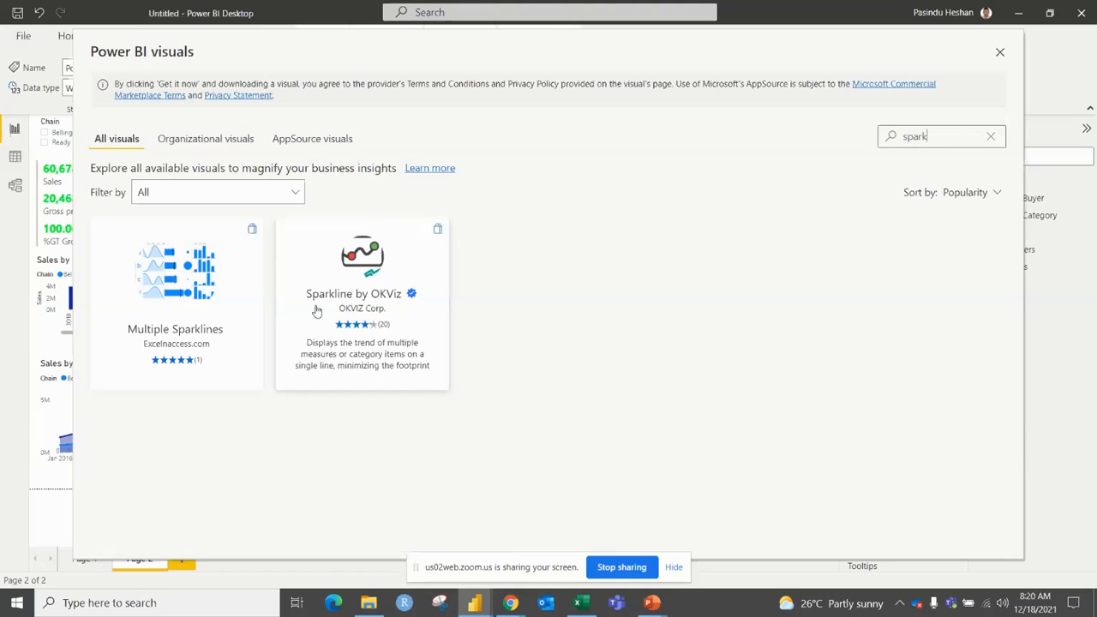
{"action": "left_click", "coordinate": [382, 290]}
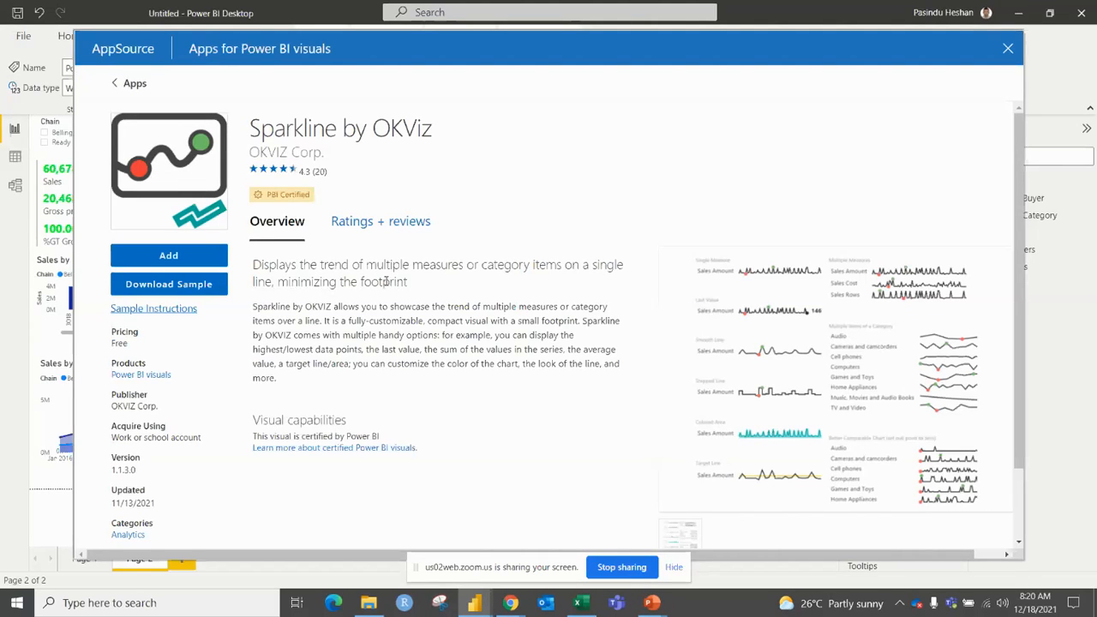
{"action": "left_click", "coordinate": [128, 260]}
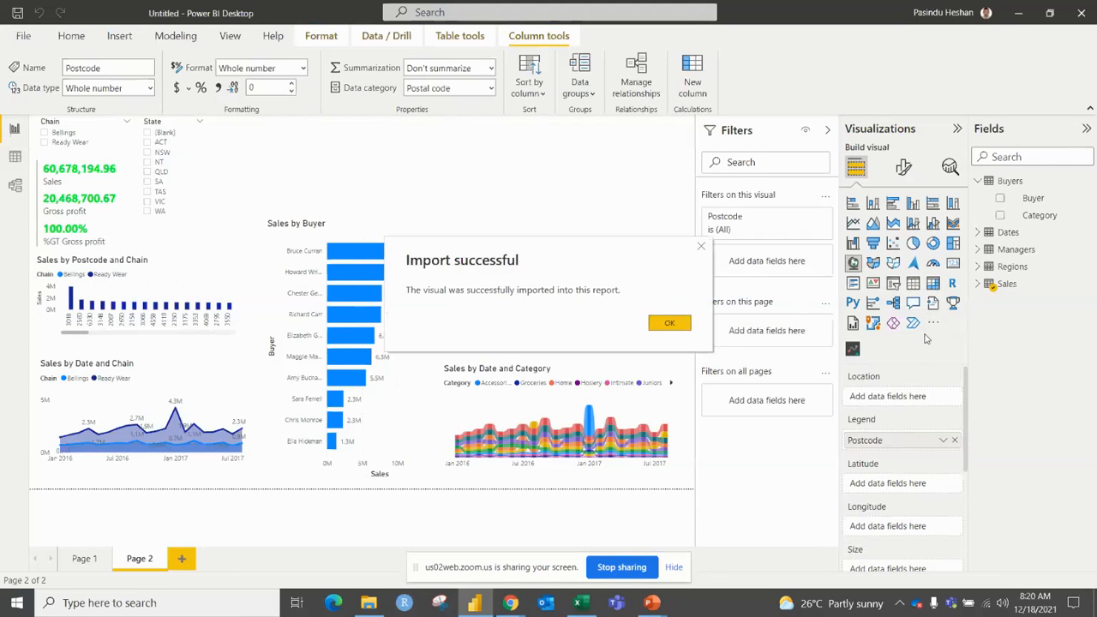
{"action": "left_click", "coordinate": [665, 324]}
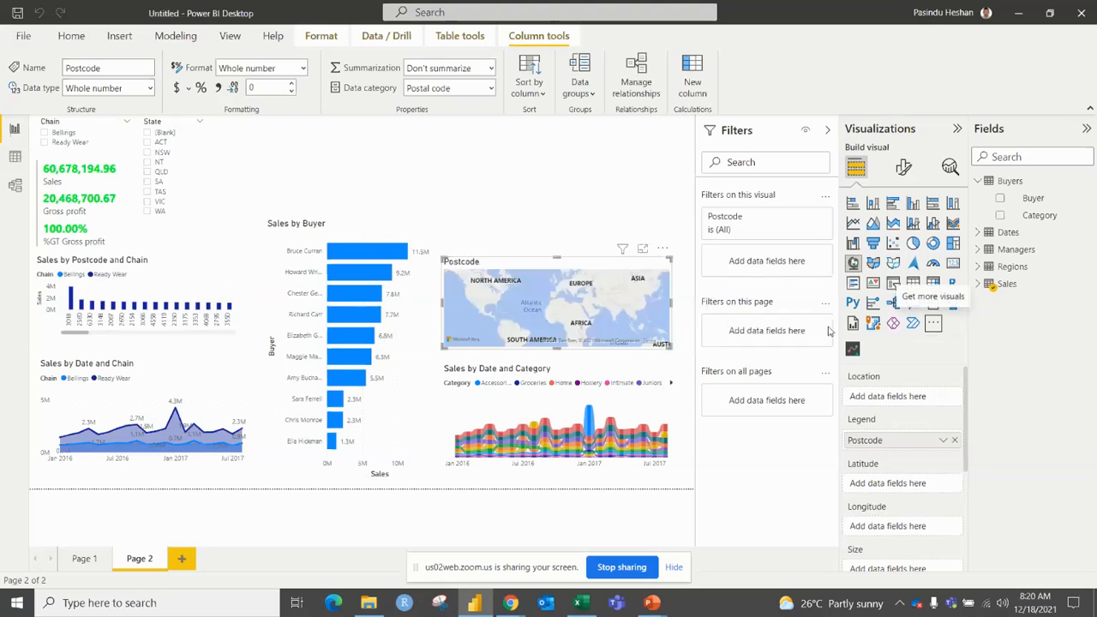
Step: Place an empty Sparkline by OKViz visual above the Postcode map and shrink it slightly
{"action": "left_click", "coordinate": [649, 216]}
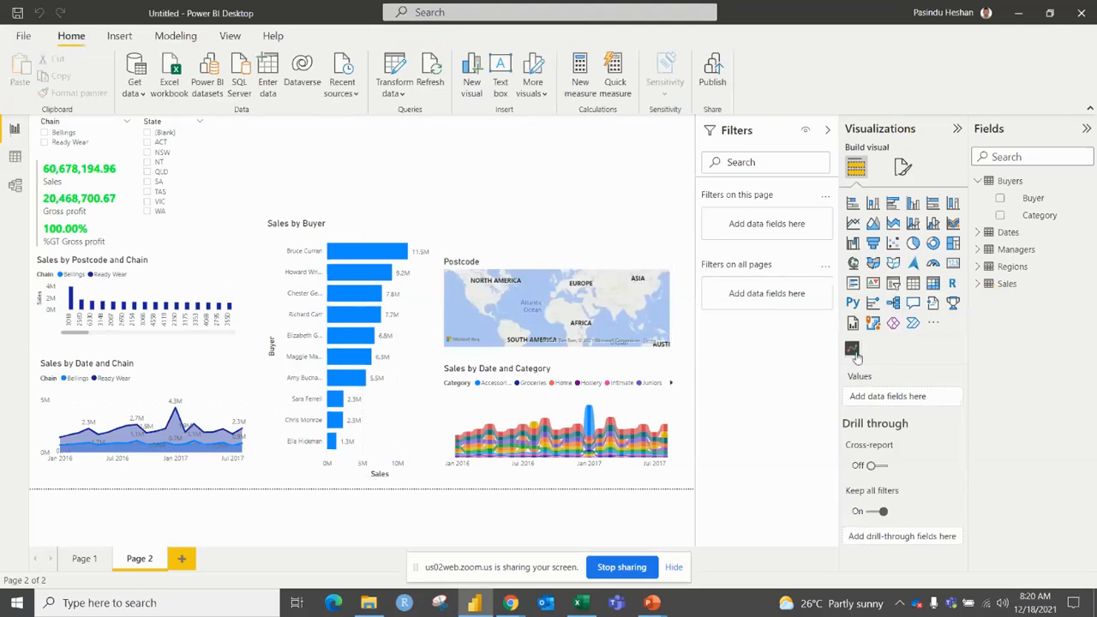
{"action": "left_click", "coordinate": [853, 350]}
{"action": "left_click_drag", "start_coordinate": [443, 232], "coordinate": [459, 226]}
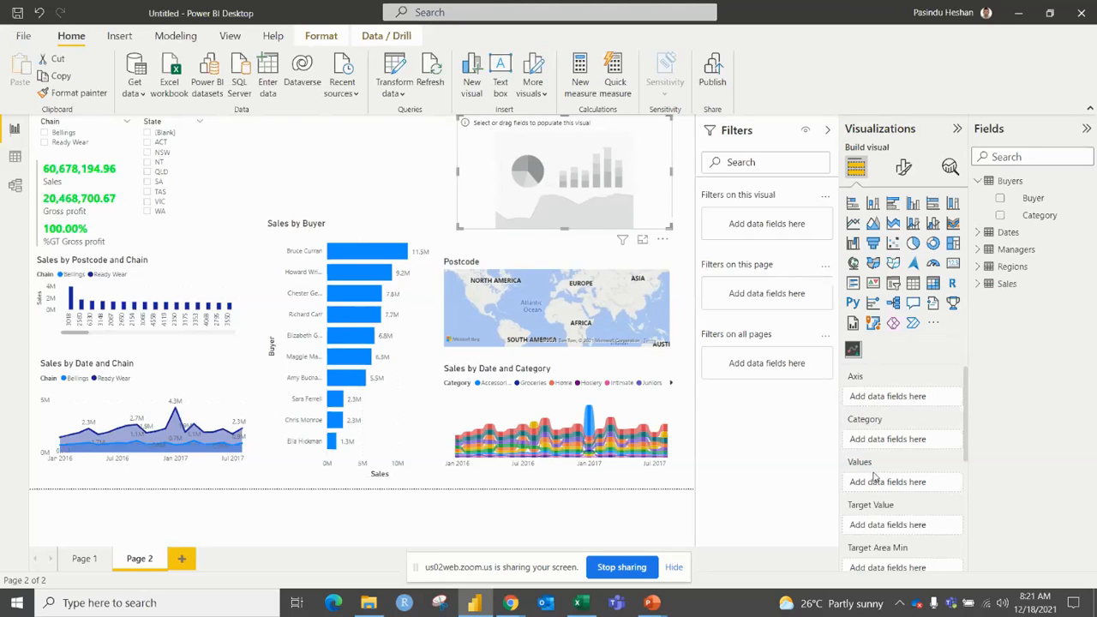
{"action": "scroll", "coordinate": [880, 499], "scroll_direction": "down", "scroll_amount": 1}
{"action": "scroll", "coordinate": [891, 505], "scroll_direction": "up", "scroll_amount": 1}
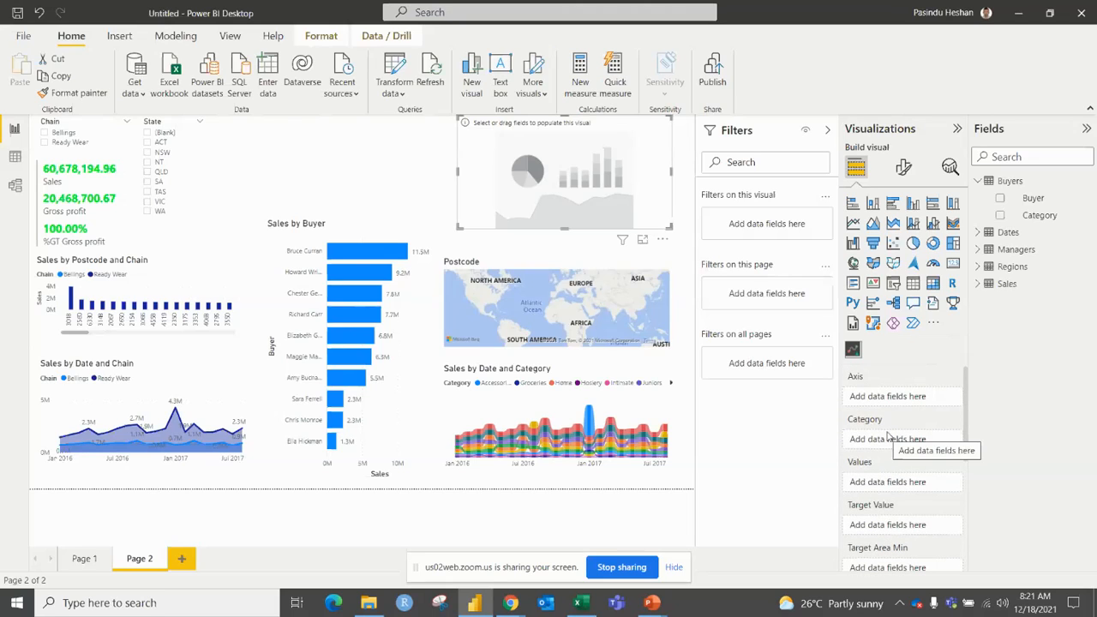
Step: Fill the sparkline visual with Date as axis, Category as category and Sales as values from the Sales table
{"action": "left_click", "coordinate": [401, 209]}
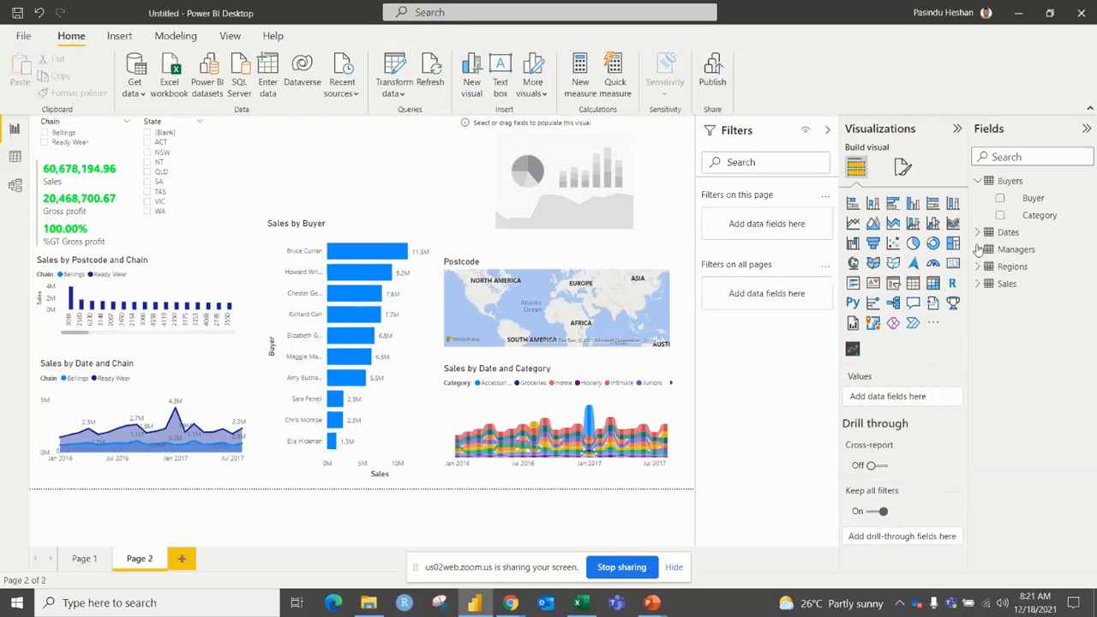
{"action": "left_click", "coordinate": [979, 284]}
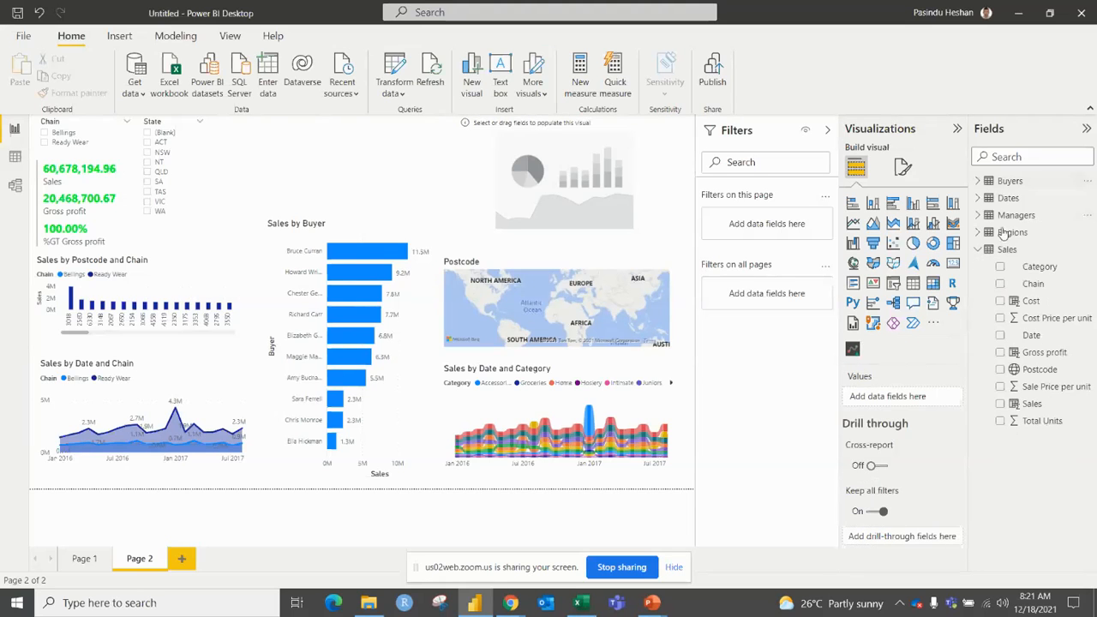
{"action": "left_click", "coordinate": [562, 203]}
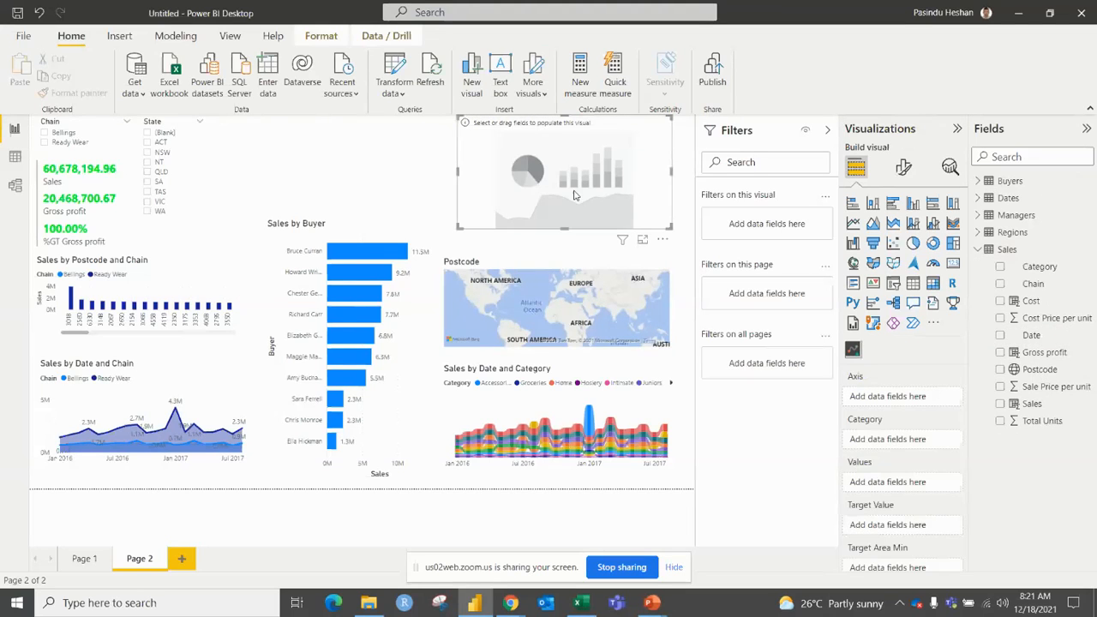
{"action": "left_click_drag", "start_coordinate": [1031, 336], "coordinate": [924, 403]}
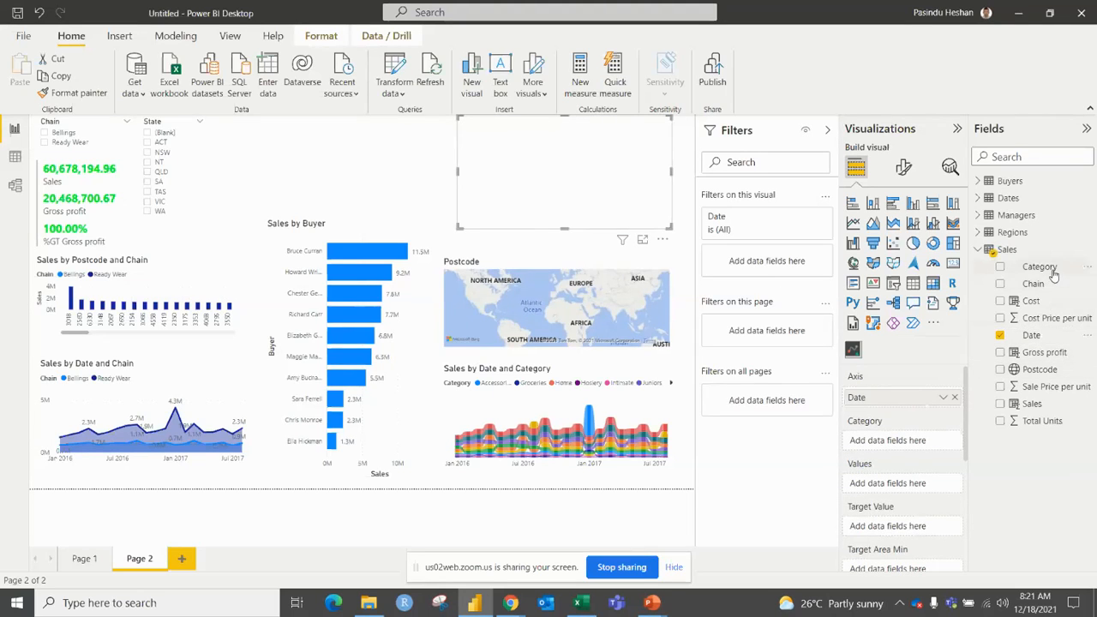
{"action": "left_click_drag", "start_coordinate": [1040, 266], "coordinate": [933, 449]}
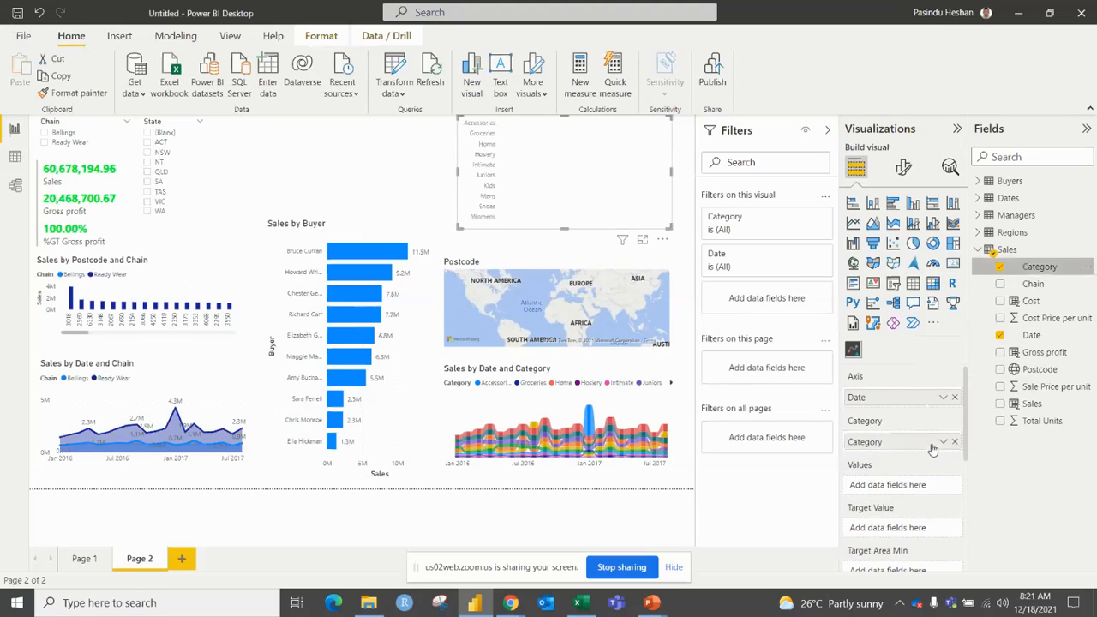
{"action": "left_click_drag", "start_coordinate": [1038, 407], "coordinate": [935, 503]}
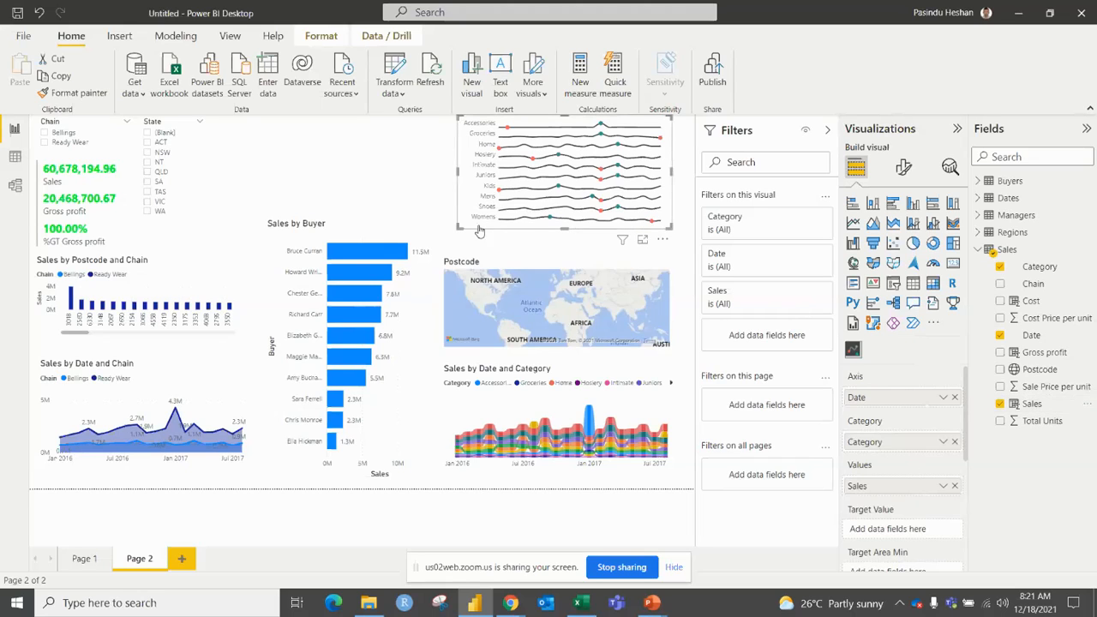
Step: Narrow the sparkline visual from its left side and reduce its height by lowering its upper edge
{"action": "mouse_move", "coordinate": [517, 227]}
{"action": "left_mouse_down"}
{"action": "mouse_move", "coordinate": [473, 180]}
{"action": "mouse_move", "coordinate": [500, 231]}
{"action": "left_mouse_up"}
{"action": "left_click", "coordinate": [426, 182]}
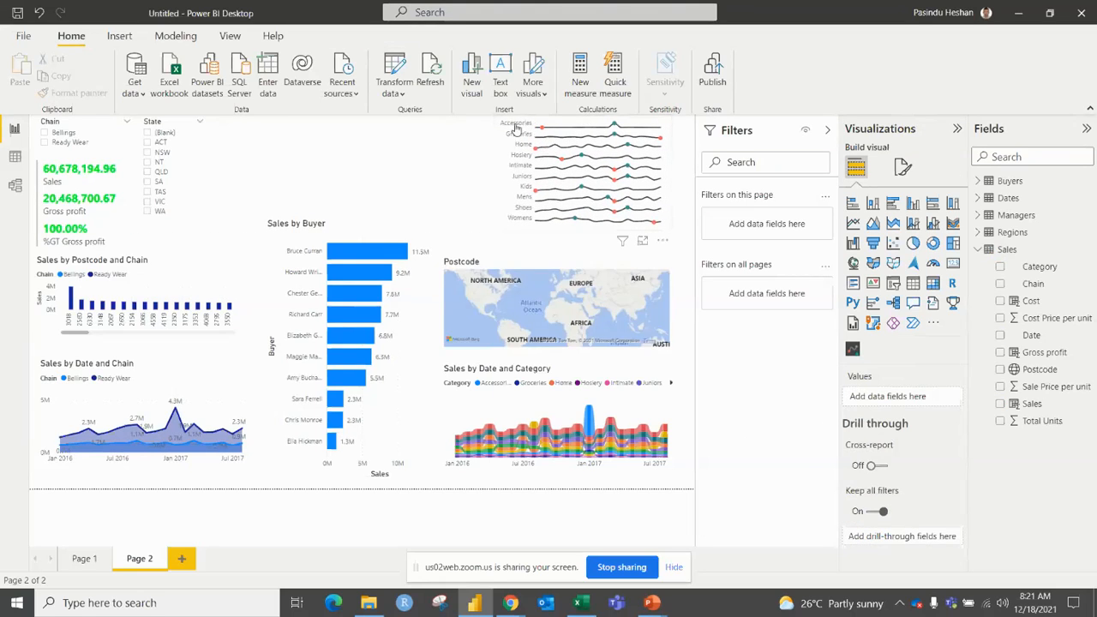
{"action": "left_click", "coordinate": [574, 131]}
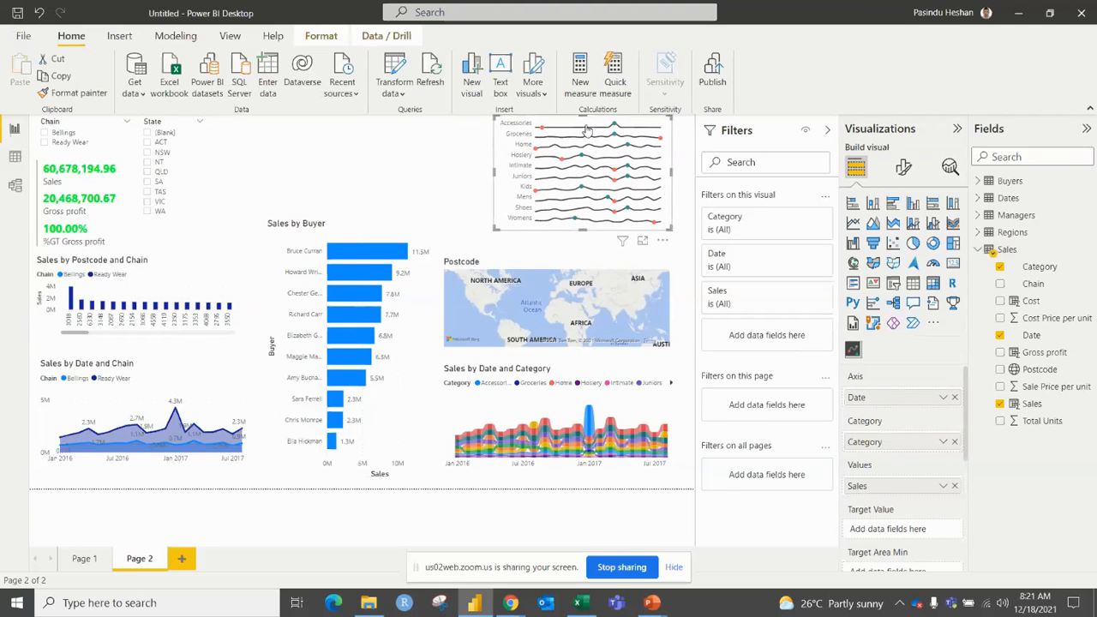
{"action": "left_click_drag", "start_coordinate": [583, 117], "coordinate": [586, 165]}
{"action": "left_click", "coordinate": [393, 171]}
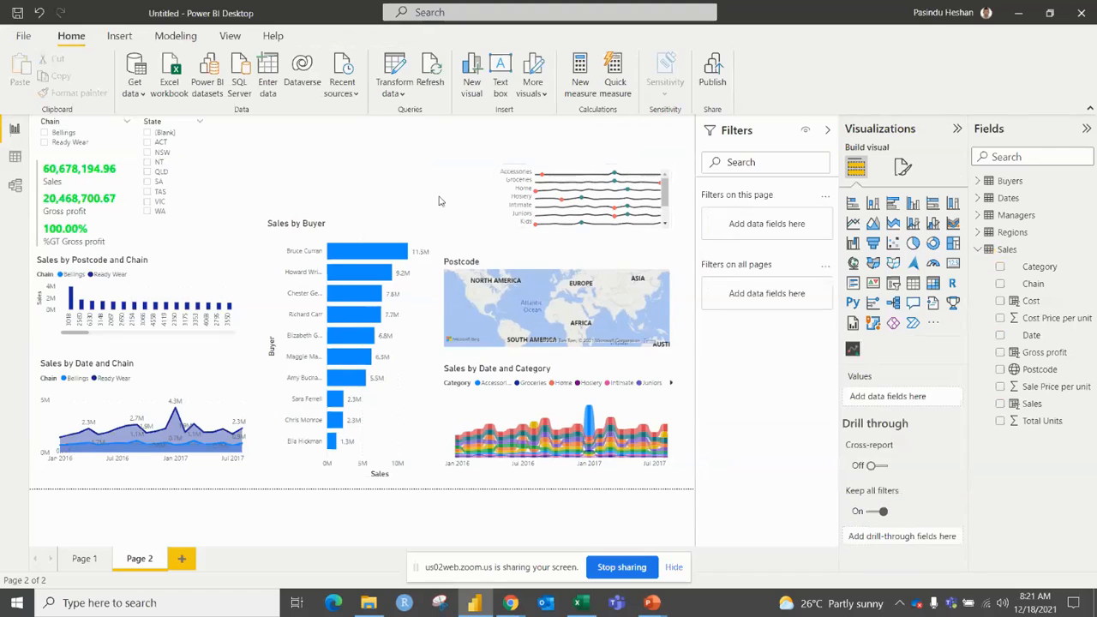
Step: Search the visuals marketplace for "word" and import the Word Cloud visual by Microsoft Corporation
{"action": "left_click", "coordinate": [932, 326]}
{"action": "left_click", "coordinate": [950, 330]}
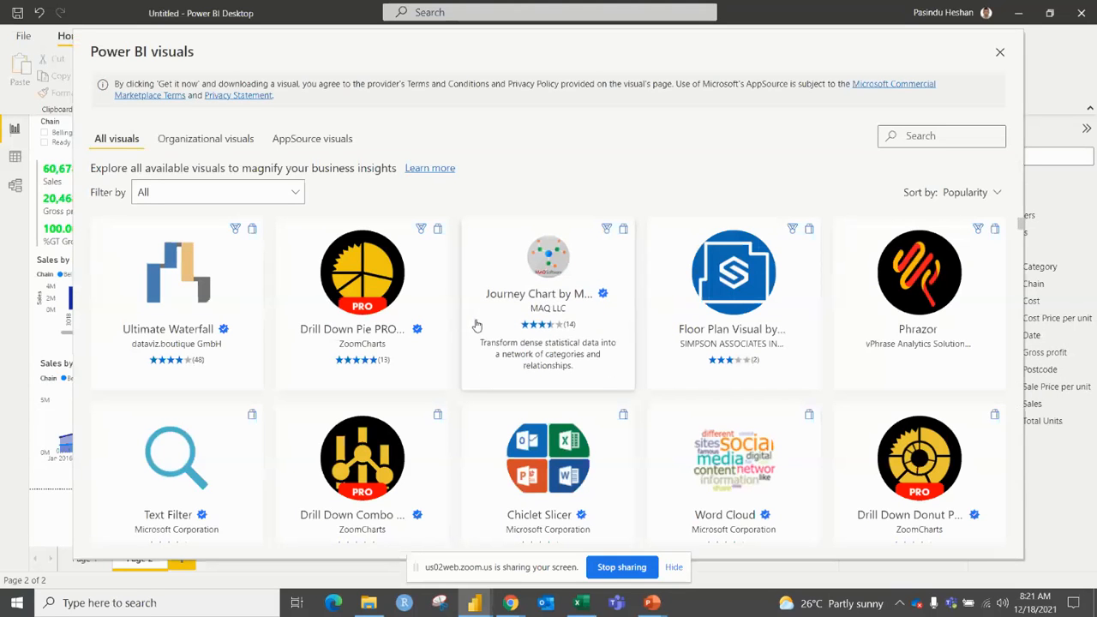
{"action": "left_click", "coordinate": [909, 137]}
{"action": "type", "text": "word"}
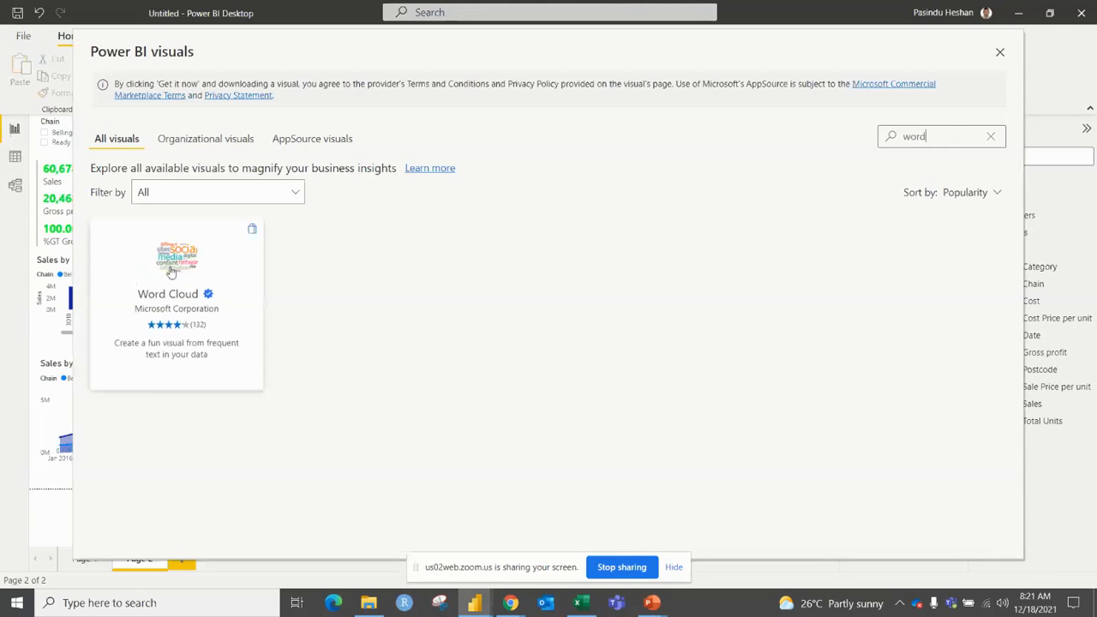
{"action": "left_click", "coordinate": [165, 296]}
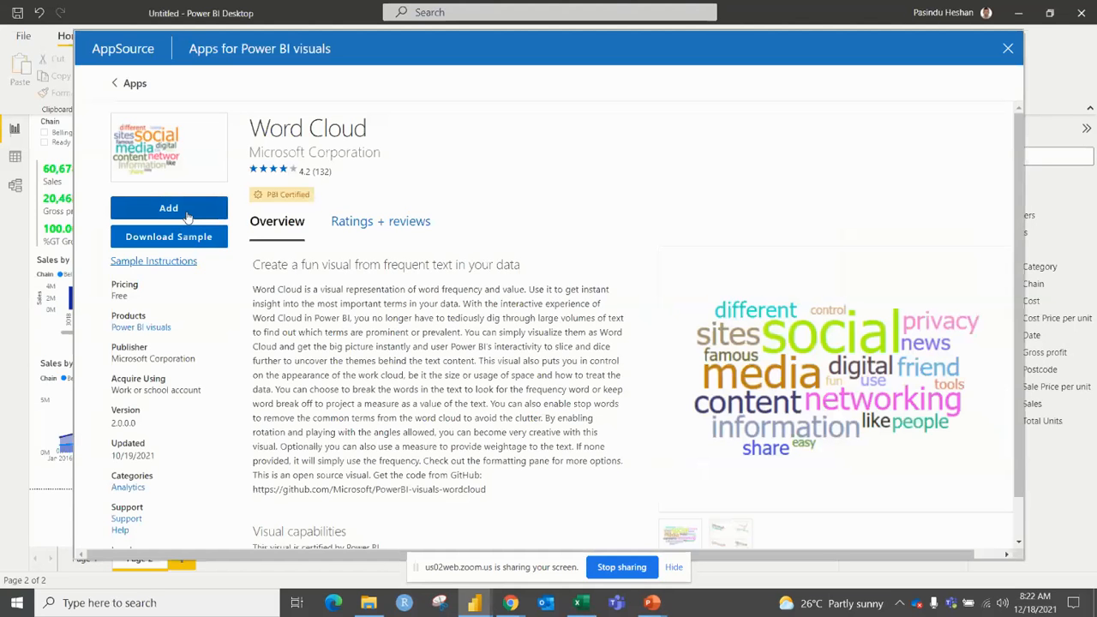
{"action": "left_click", "coordinate": [187, 210]}
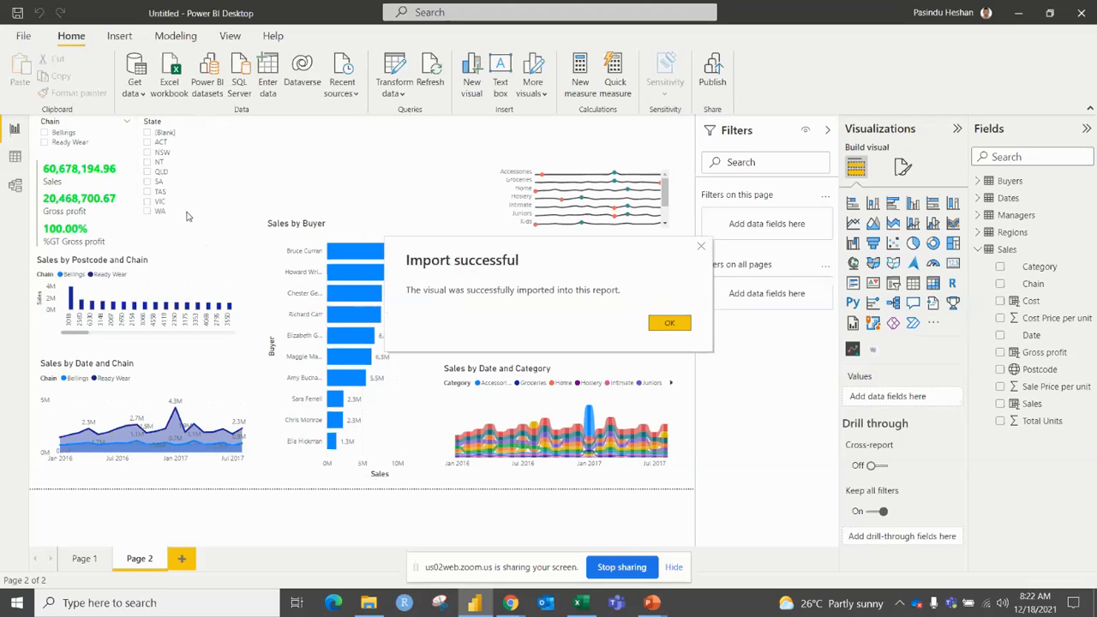
Step: Place a Word Cloud visual above the Sales by Buyer chart, with Category as category and Sales as values
{"action": "left_click", "coordinate": [667, 324]}
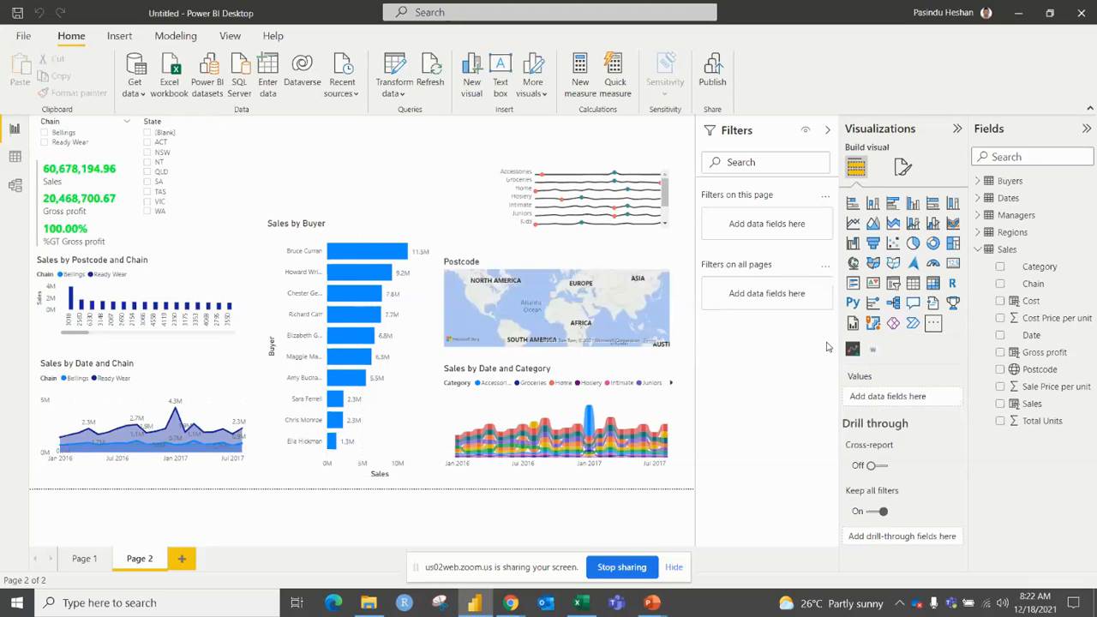
{"action": "left_click", "coordinate": [872, 349]}
{"action": "left_click_drag", "start_coordinate": [437, 212], "coordinate": [499, 218]}
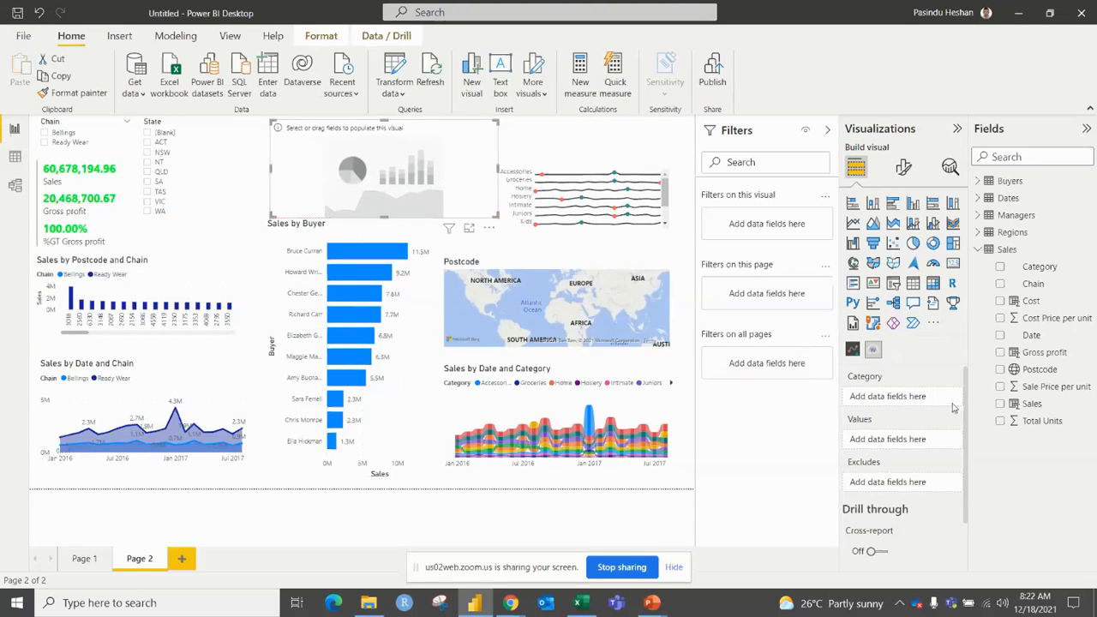
{"action": "left_click", "coordinate": [1001, 268]}
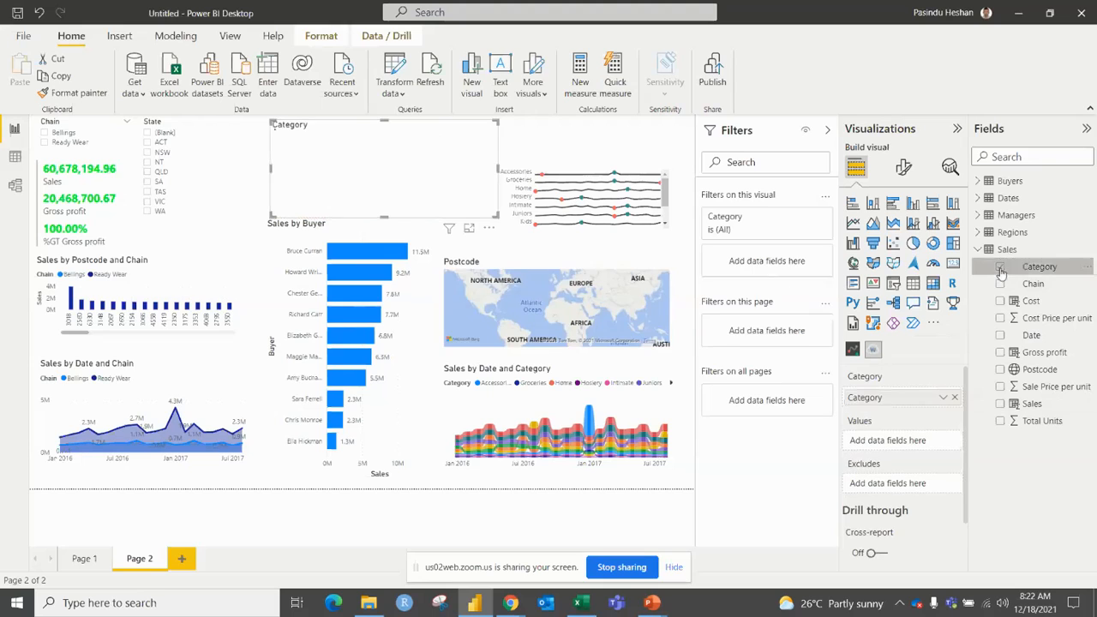
{"action": "left_click_drag", "start_coordinate": [958, 427], "coordinate": [896, 441]}
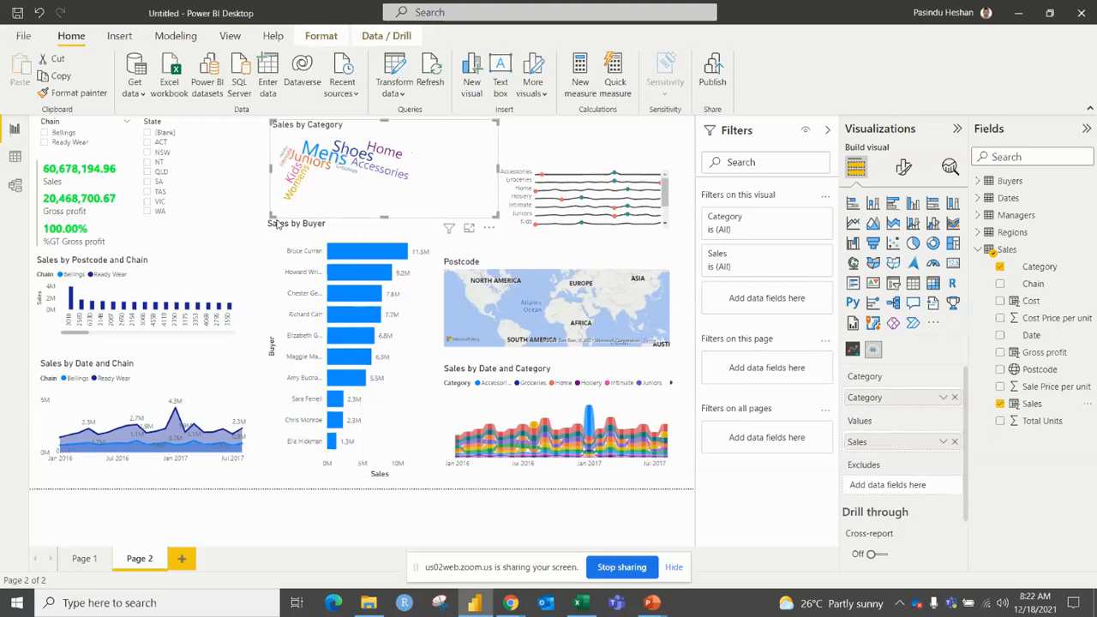
Step: Shrink the word cloud to about half its width and move it down beside the sparkline visual
{"action": "left_click_drag", "start_coordinate": [273, 214], "coordinate": [387, 203]}
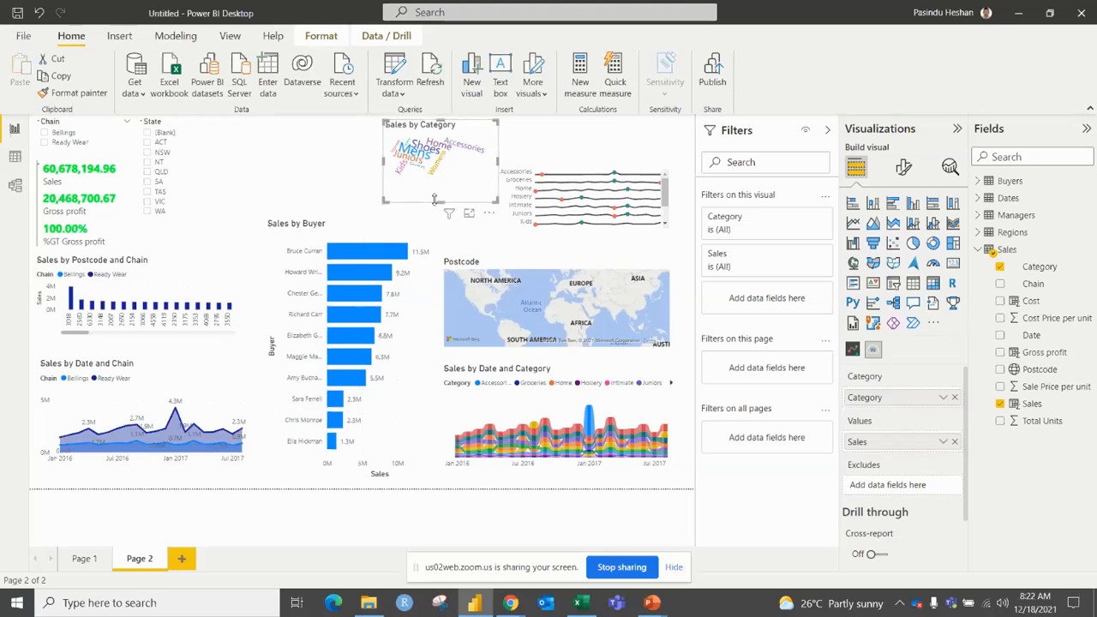
{"action": "left_click_drag", "start_coordinate": [480, 146], "coordinate": [480, 149]}
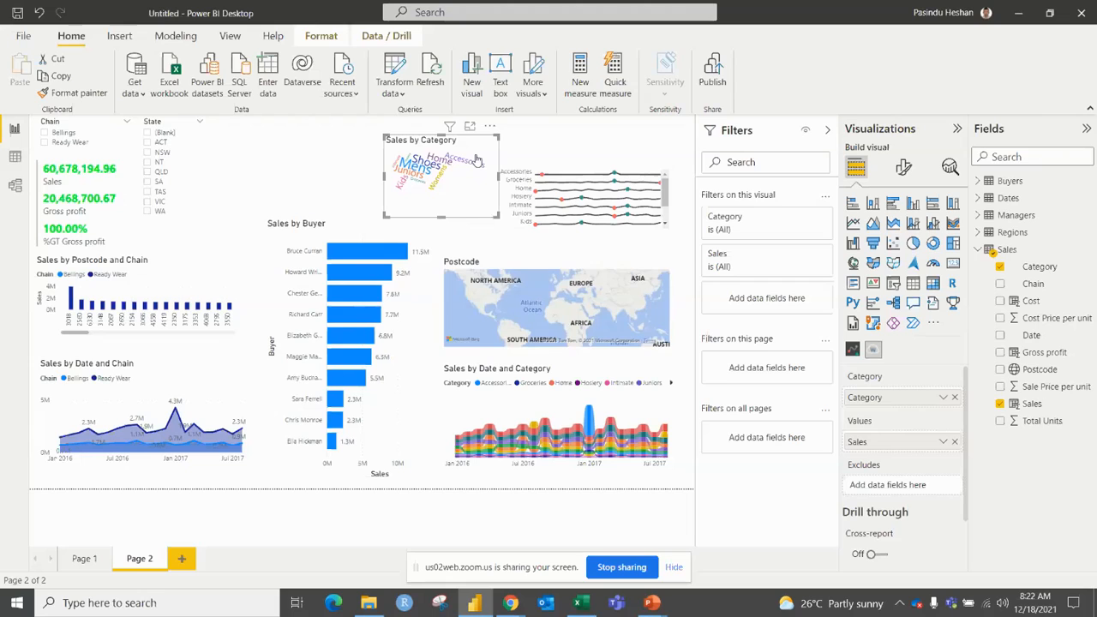
{"action": "left_click", "coordinate": [275, 169]}
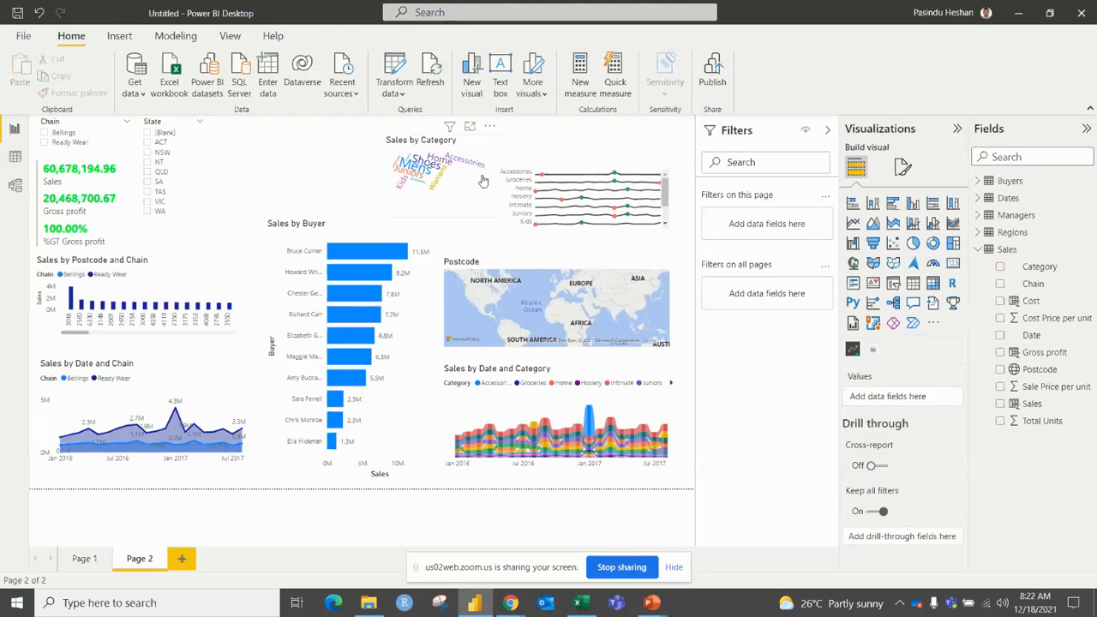
{"action": "left_click", "coordinate": [408, 144]}
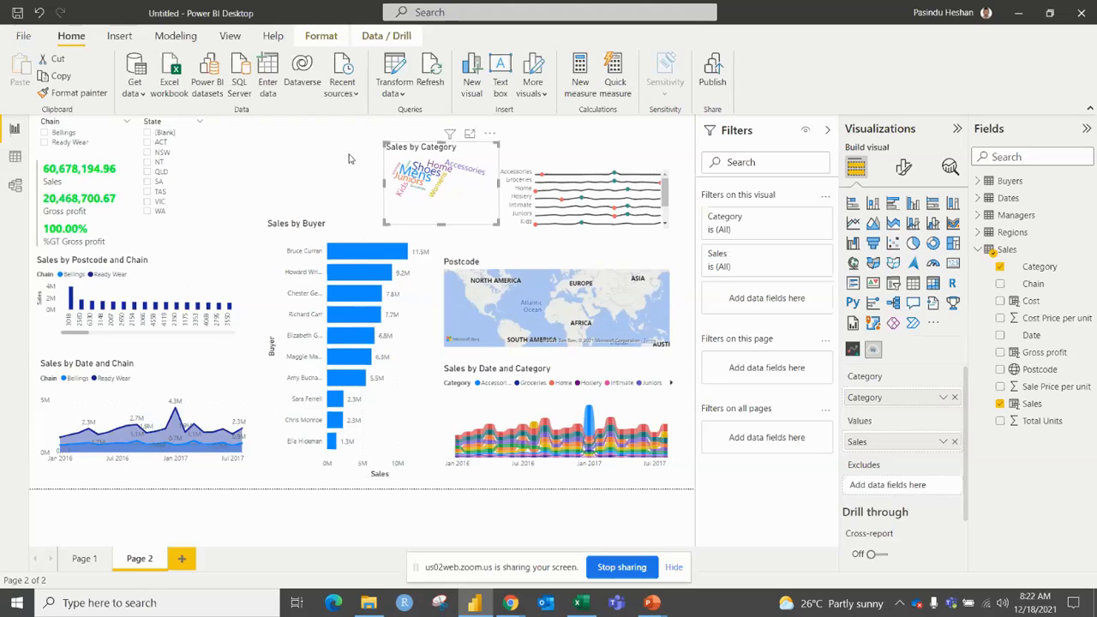
Step: Search the visuals marketplace for "aqu" and import the Enlighten Aquarium visual by Enlighten Designs
{"action": "left_click", "coordinate": [932, 323]}
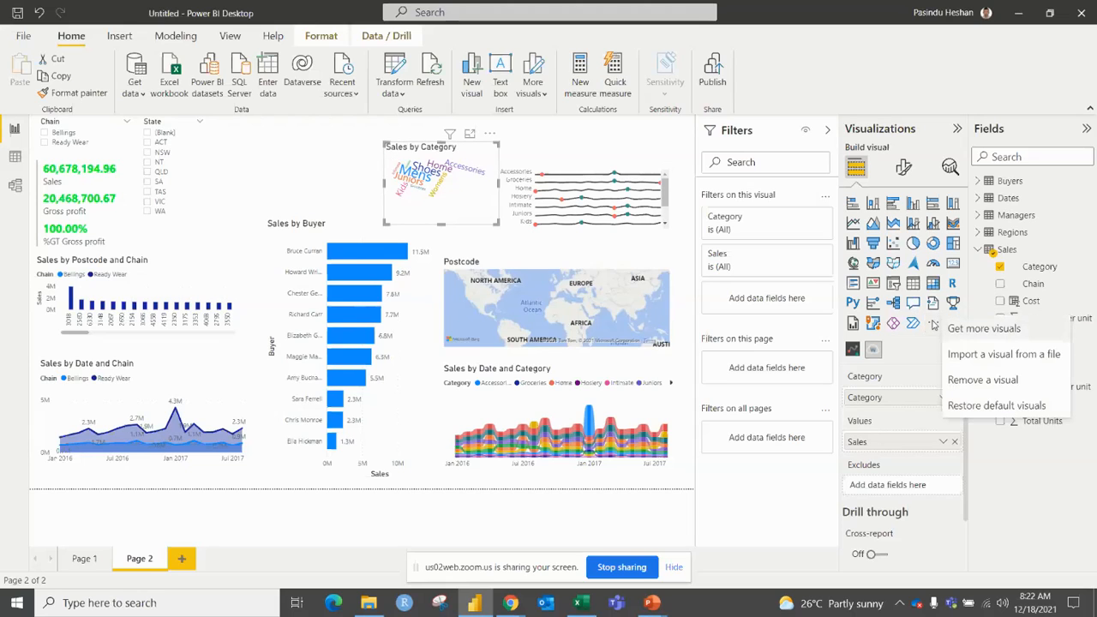
{"action": "left_click", "coordinate": [966, 330]}
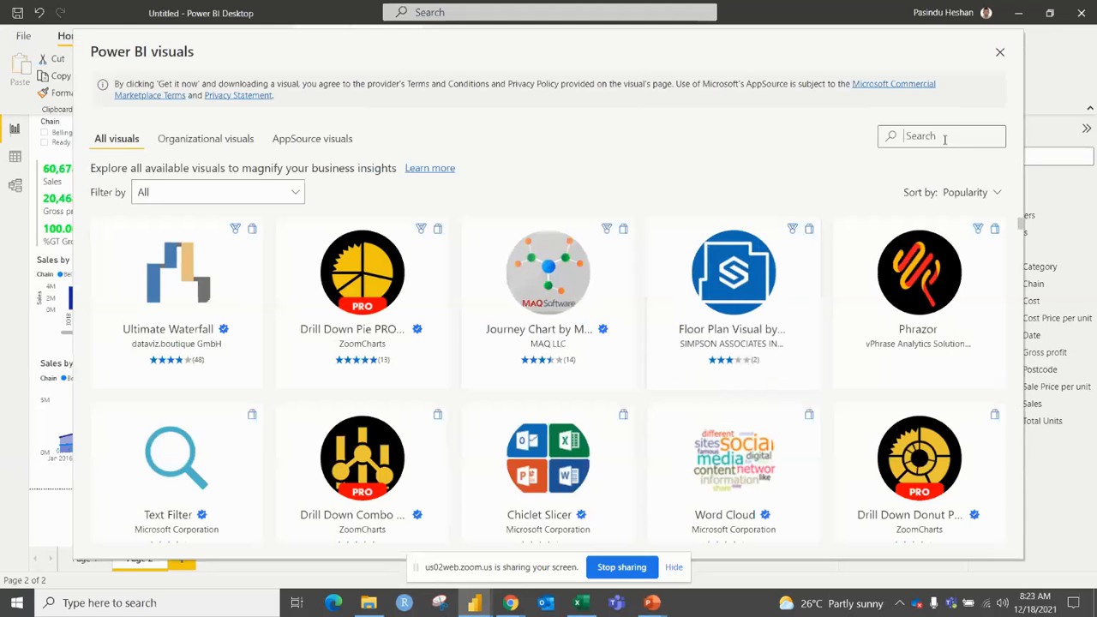
{"action": "left_click", "coordinate": [944, 137]}
{"action": "type", "text": "aqu"}
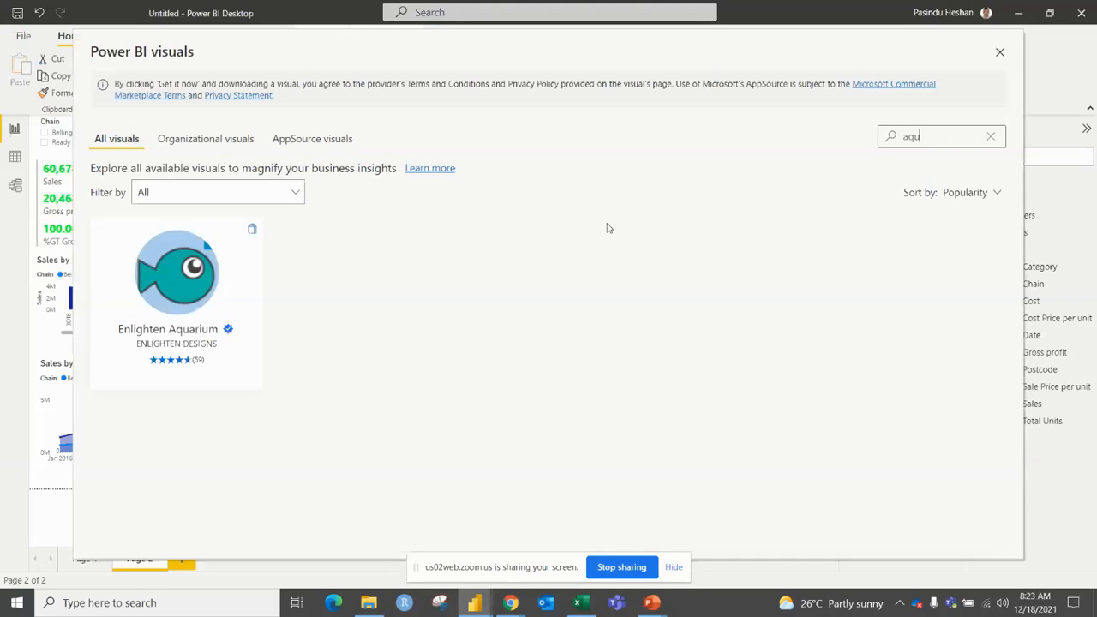
{"action": "left_click", "coordinate": [172, 317]}
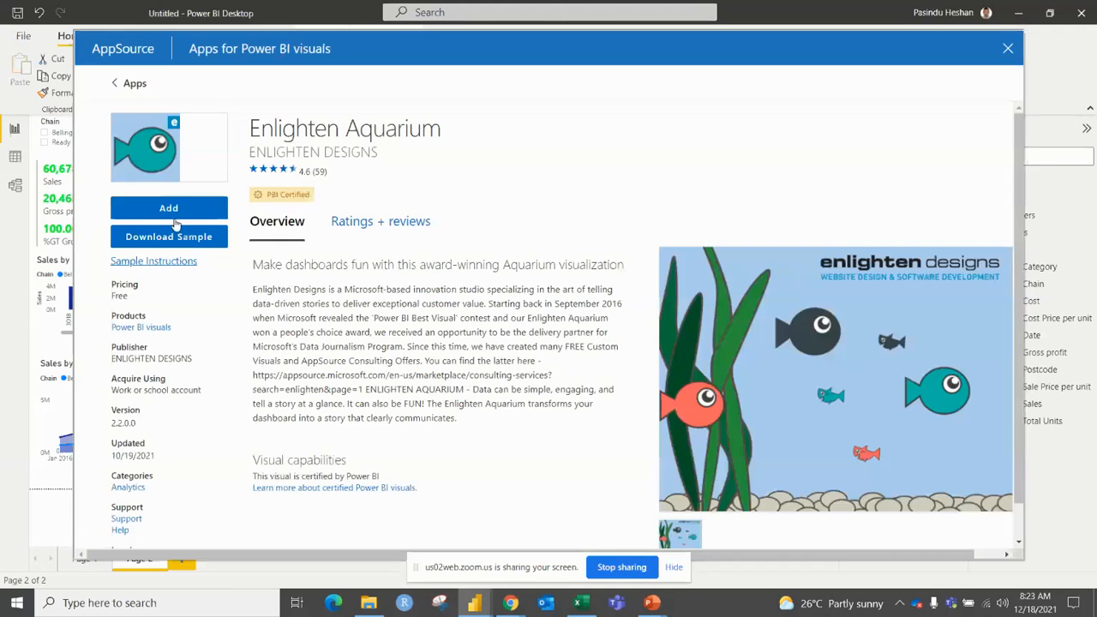
{"action": "left_click", "coordinate": [176, 206]}
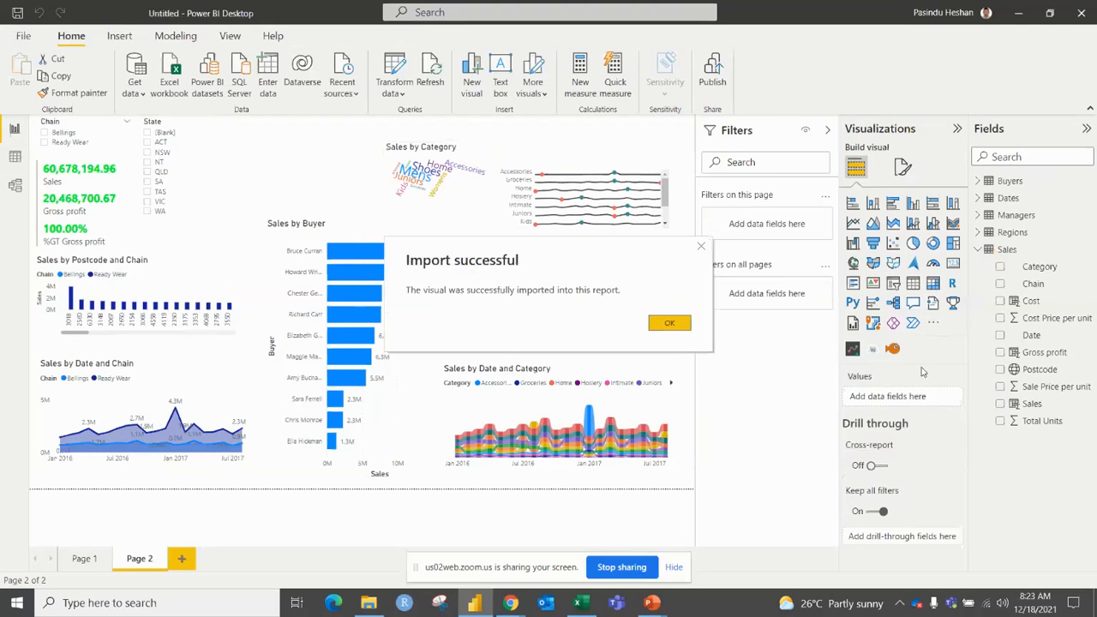
{"action": "left_click", "coordinate": [670, 323]}
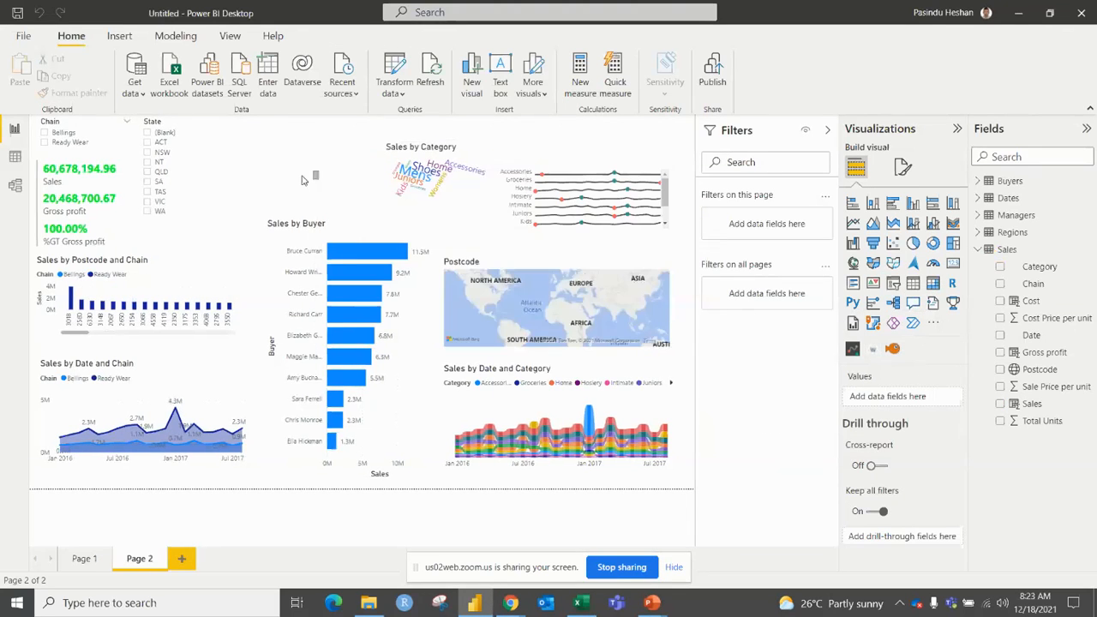
Step: Fit an Enlighten Aquarium visual between the State slicer and the word cloud, with Category as fish and Sales as fish size
{"action": "left_click", "coordinate": [893, 348]}
{"action": "left_click_drag", "start_coordinate": [265, 217], "coordinate": [182, 213]}
{"action": "left_click_drag", "start_coordinate": [315, 124], "coordinate": [317, 129]}
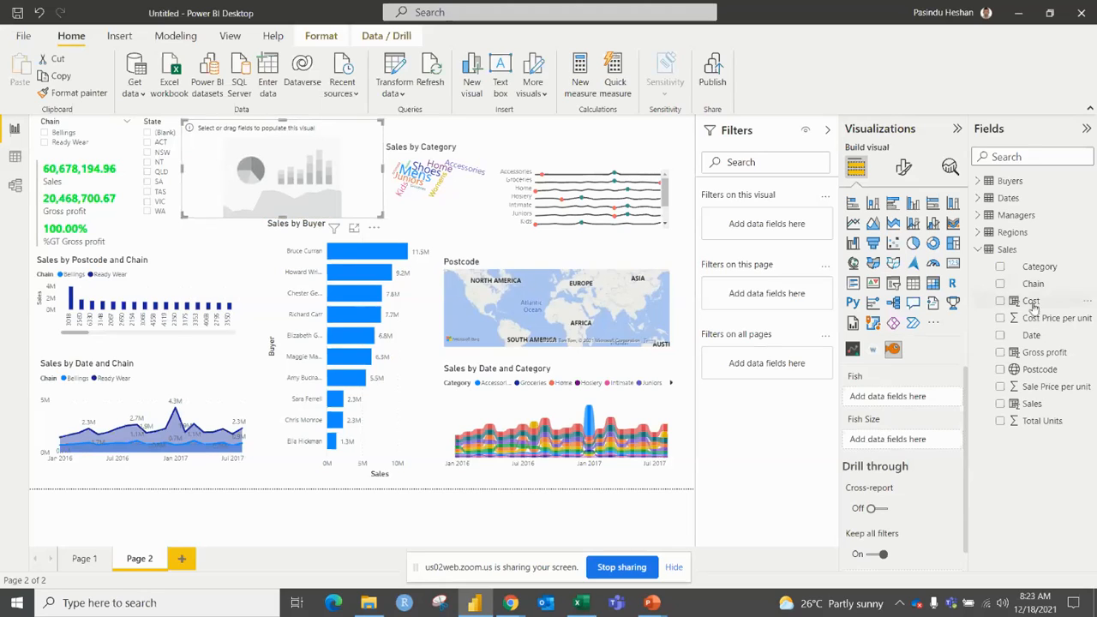
{"action": "left_click_drag", "start_coordinate": [1033, 272], "coordinate": [891, 393]}
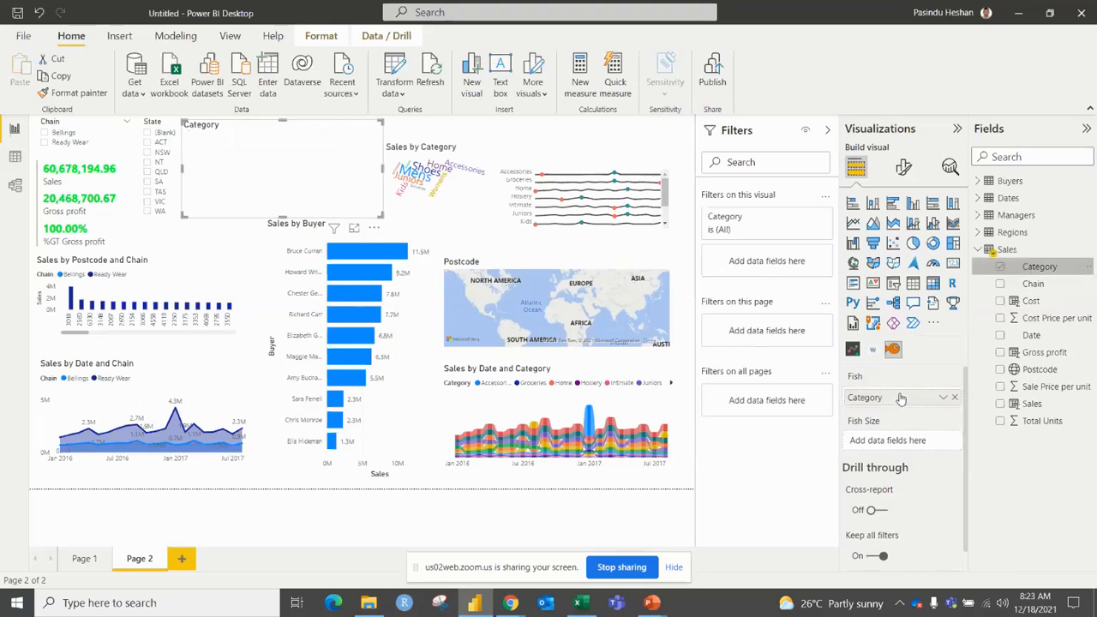
{"action": "left_click_drag", "start_coordinate": [1031, 403], "coordinate": [897, 444]}
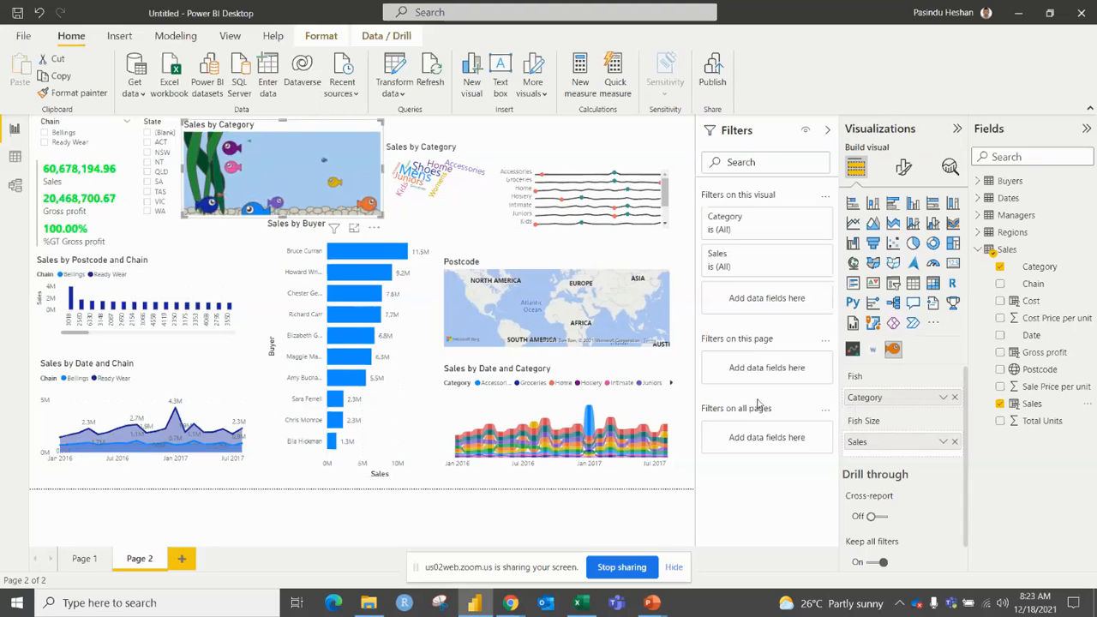
Step: Save the report to the Desktop folder as a Power BI file named Day_02
{"action": "key", "text": "ctrl+s"}
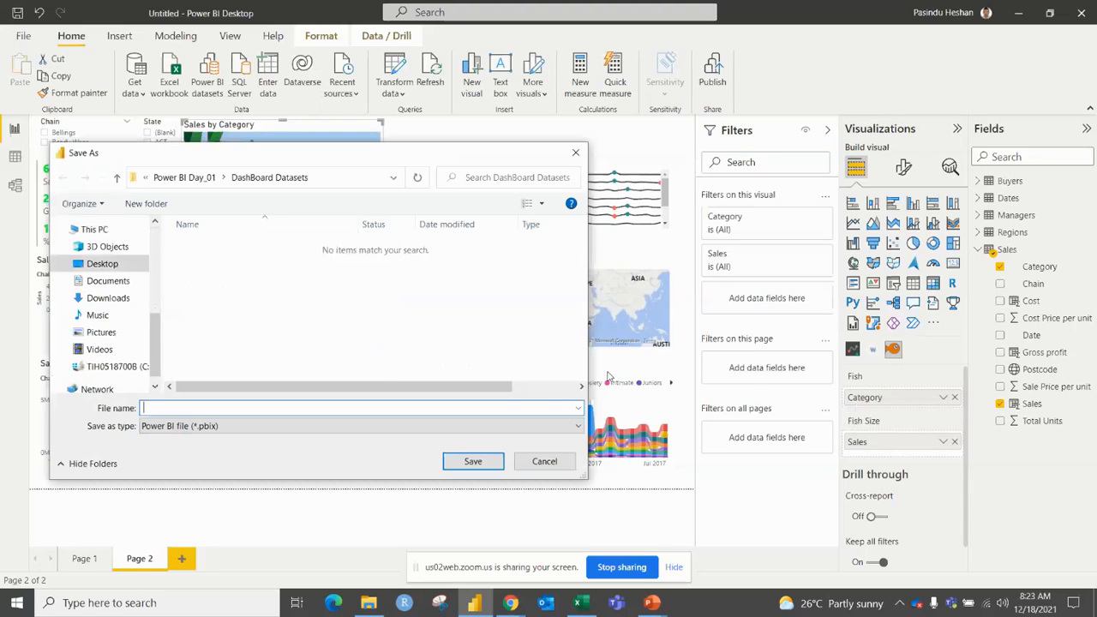
{"action": "scroll", "coordinate": [72, 267], "scroll_direction": "up", "scroll_amount": 1}
{"action": "left_click", "coordinate": [102, 305]}
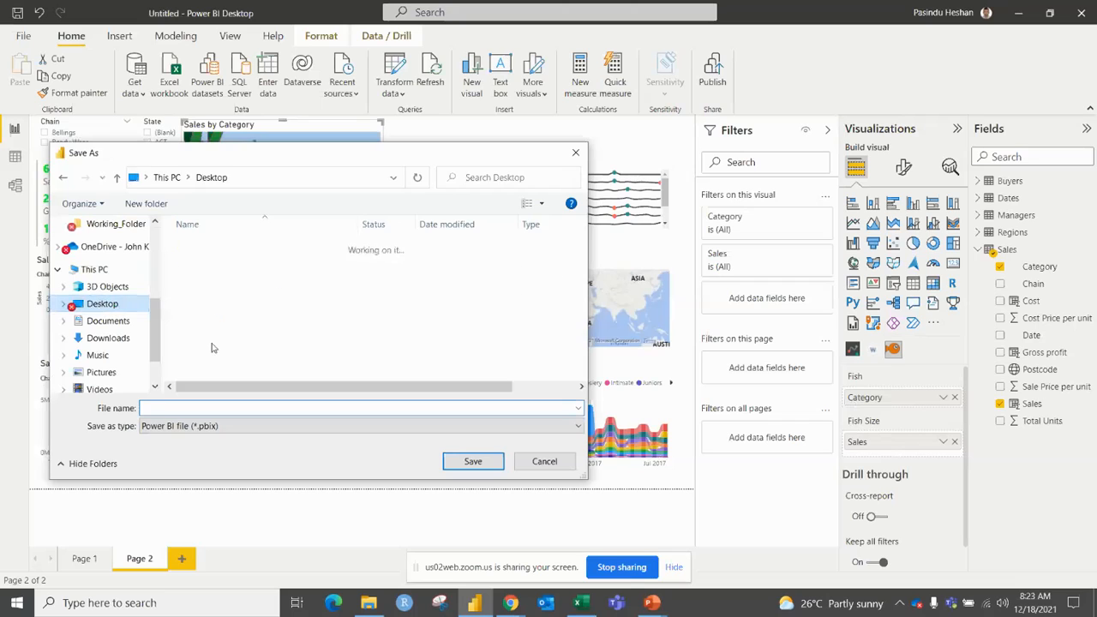
{"action": "left_click", "coordinate": [155, 406]}
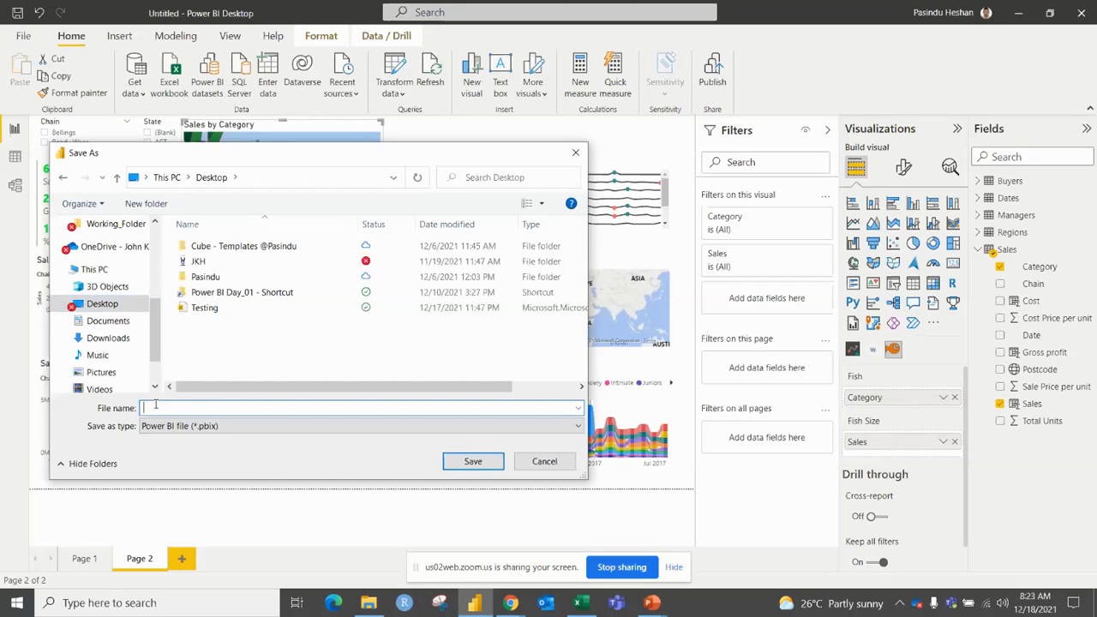
{"action": "type", "text": "Da"}
{"action": "key", "text": "Return"}
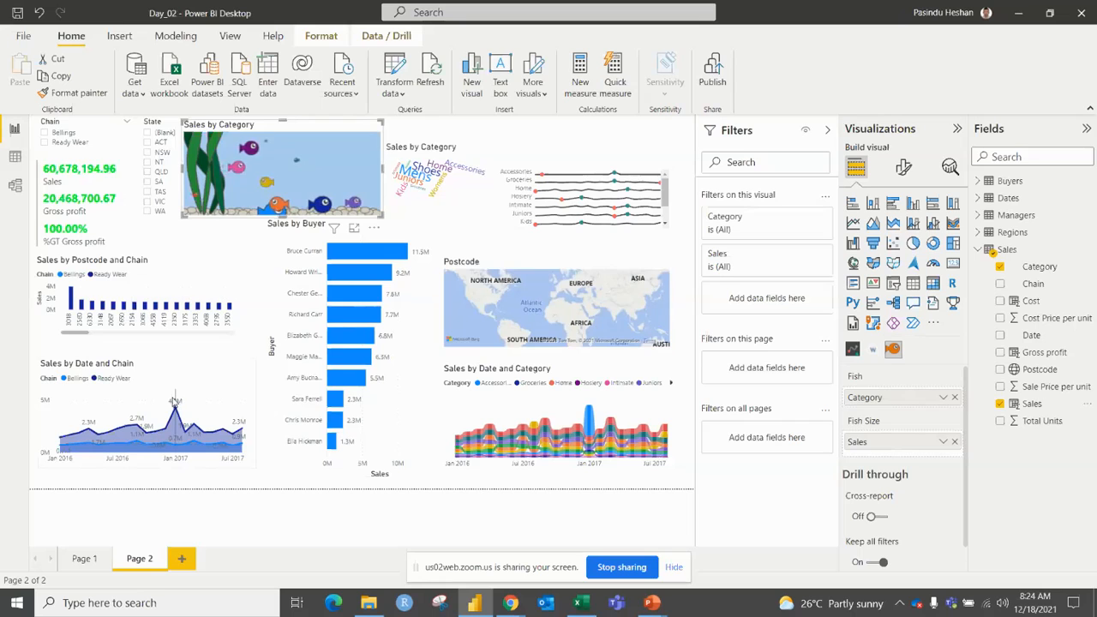
Step: Publish the report to My workspace
{"action": "mouse_move", "coordinate": [175, 400]}
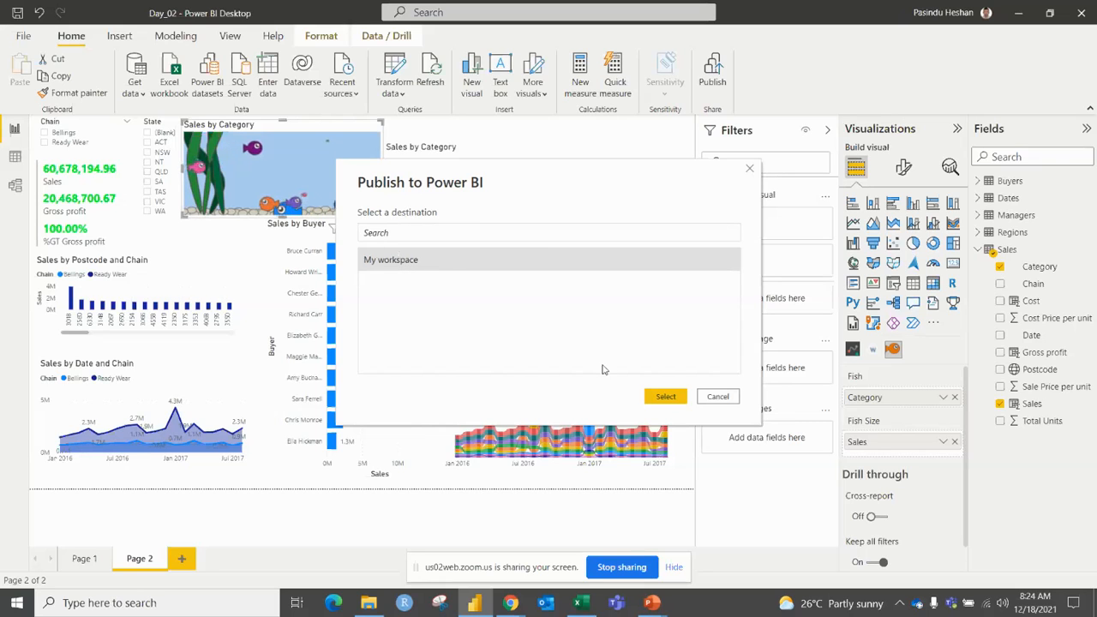
{"action": "left_click", "coordinate": [666, 396]}
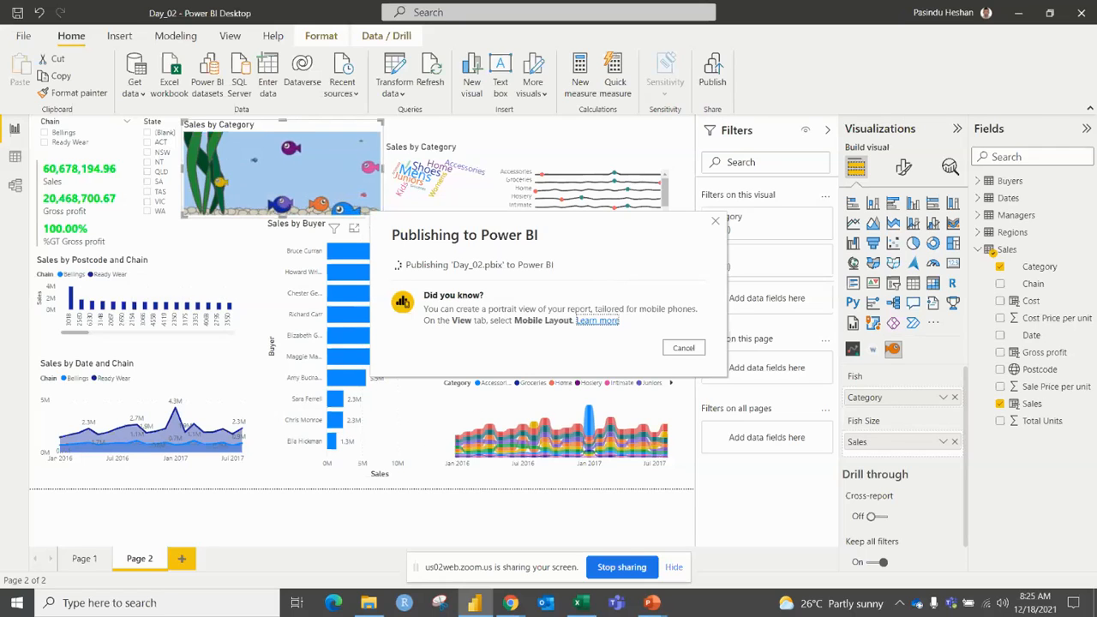
Step: Switch to the PowerPoint slide show, end it at the Relationships slide, and return to Power BI Desktop
{"action": "mouse_move", "coordinate": [655, 600]}
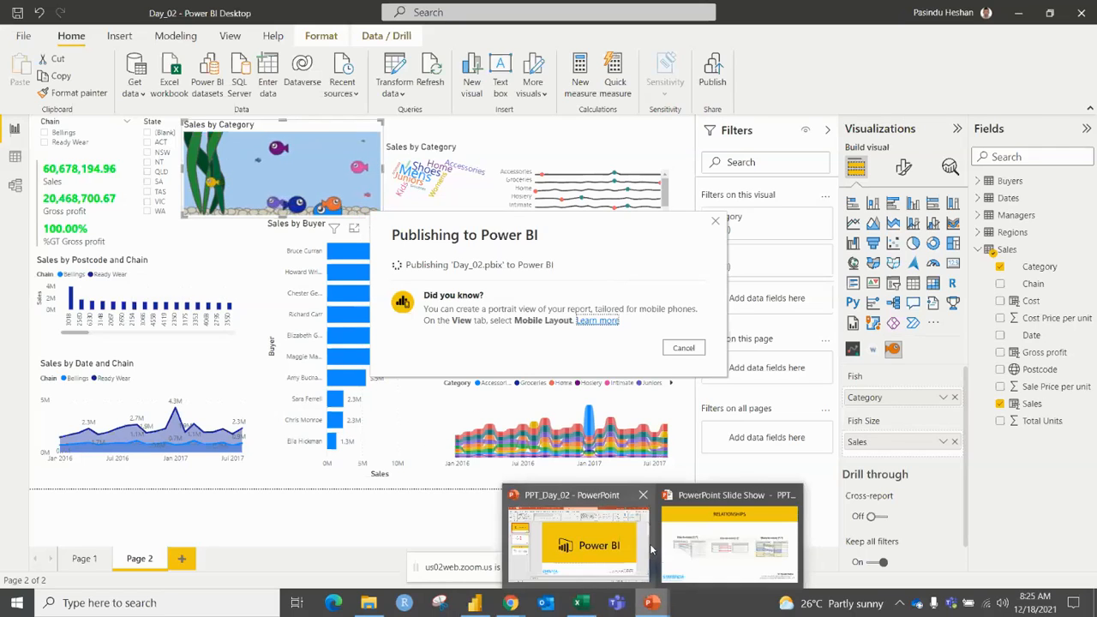
{"action": "left_click", "coordinate": [728, 533]}
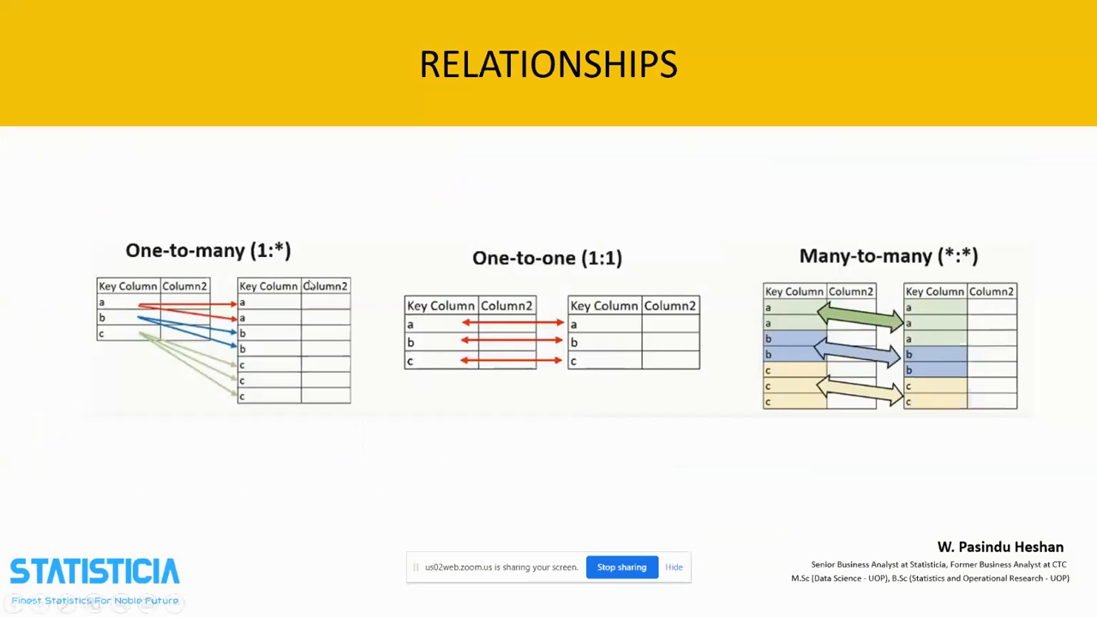
{"action": "left_click", "coordinate": [659, 187]}
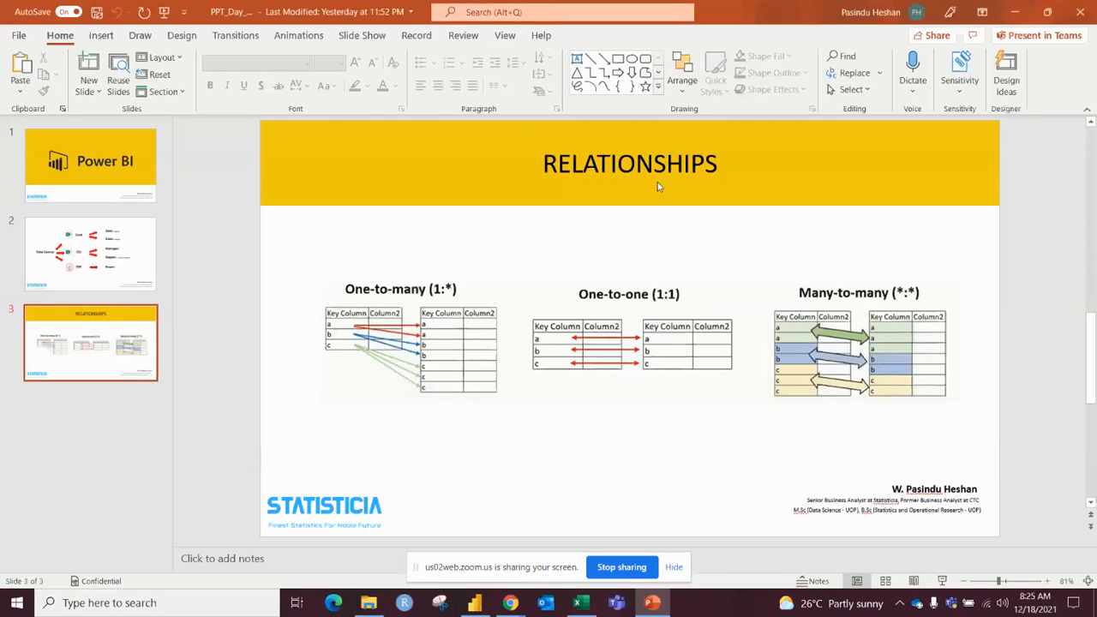
{"action": "key", "text": "alt+Tab"}
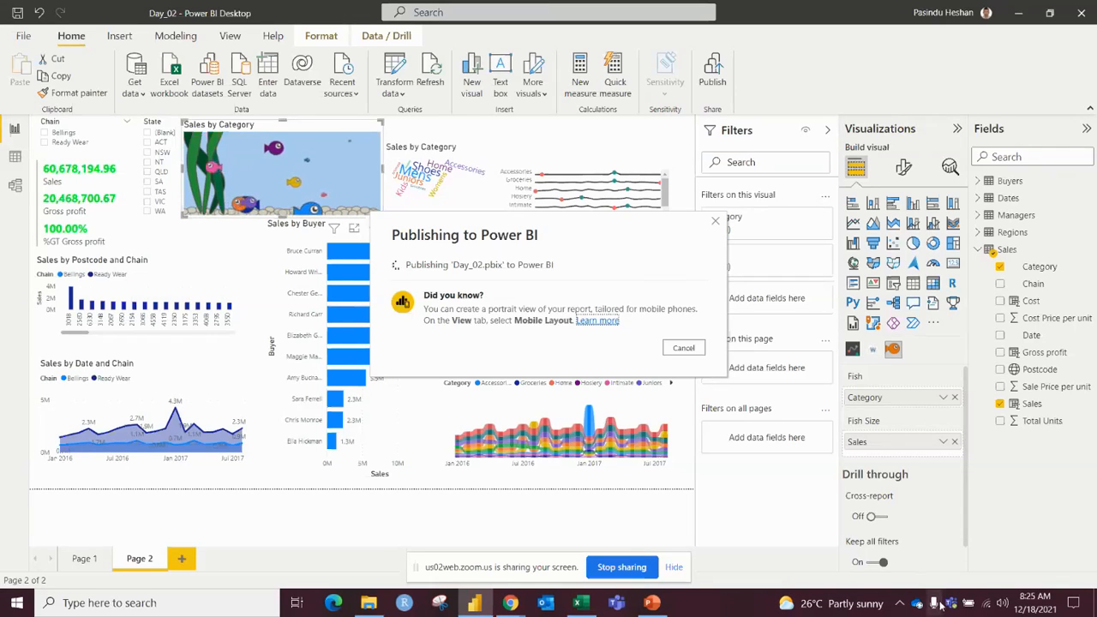
Step: Check the computer's Wi-Fi connection while the report is publishing
{"action": "left_click", "coordinate": [986, 604]}
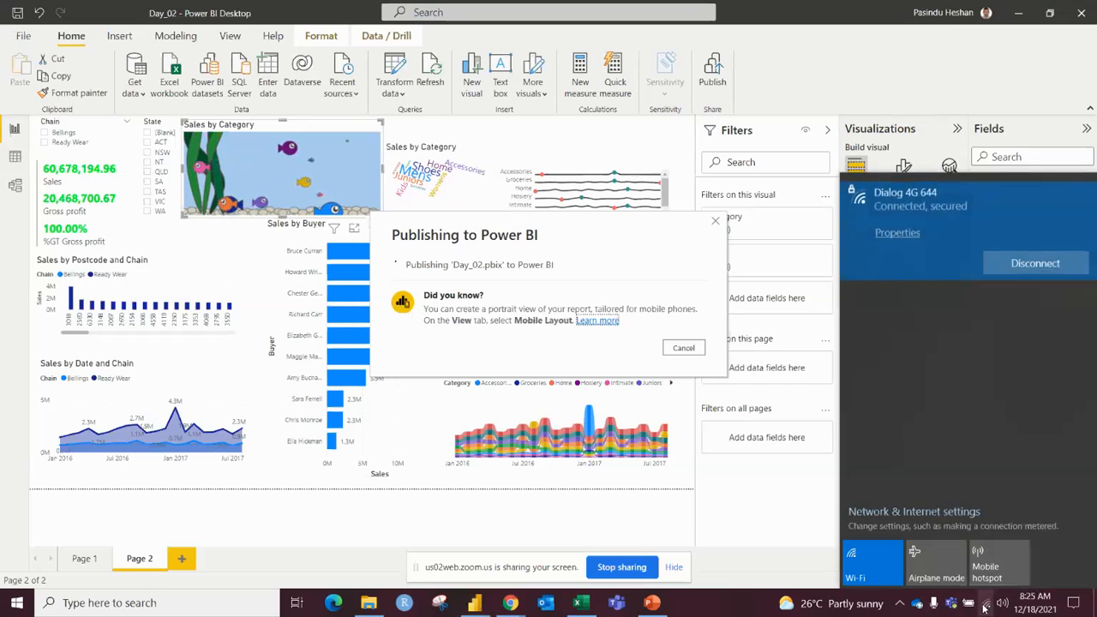
{"action": "left_click", "coordinate": [986, 604]}
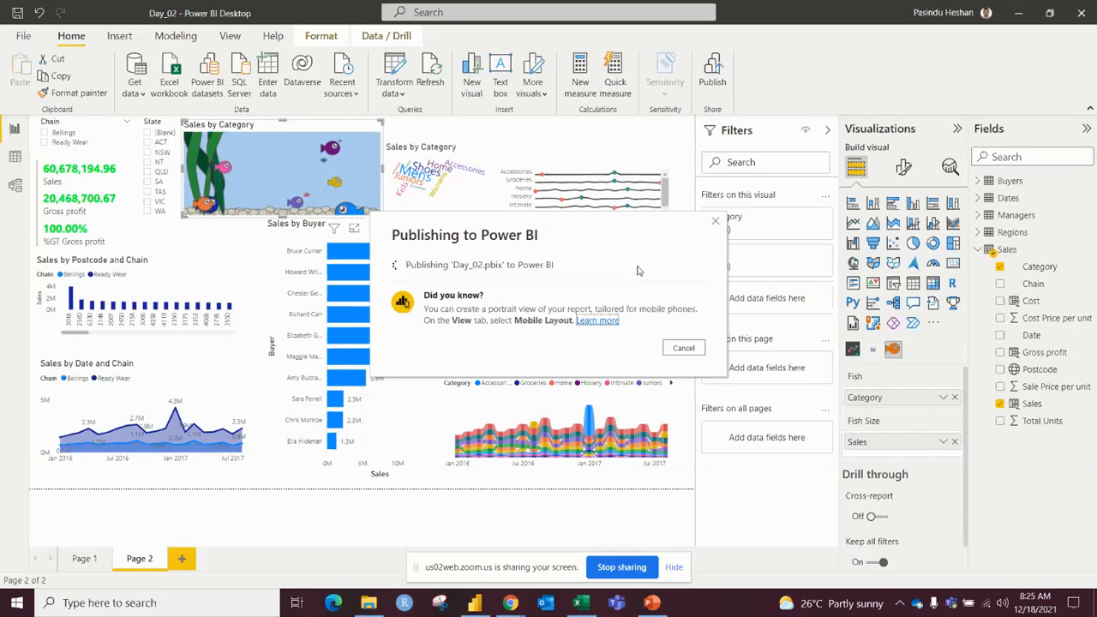
{"action": "left_click", "coordinate": [987, 608]}
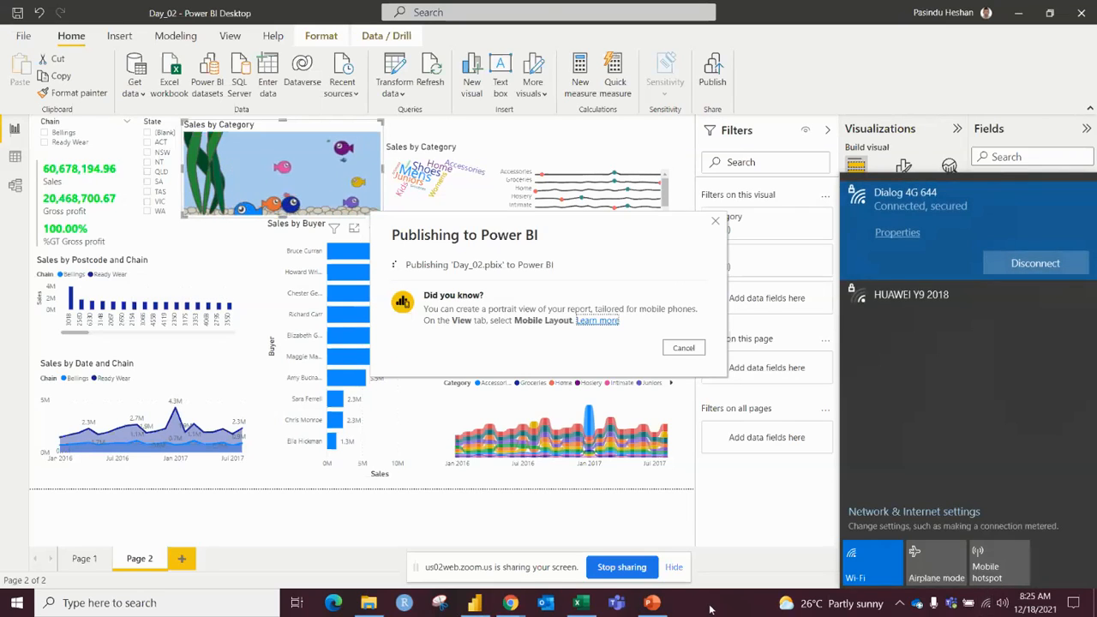
{"action": "left_click", "coordinate": [710, 608]}
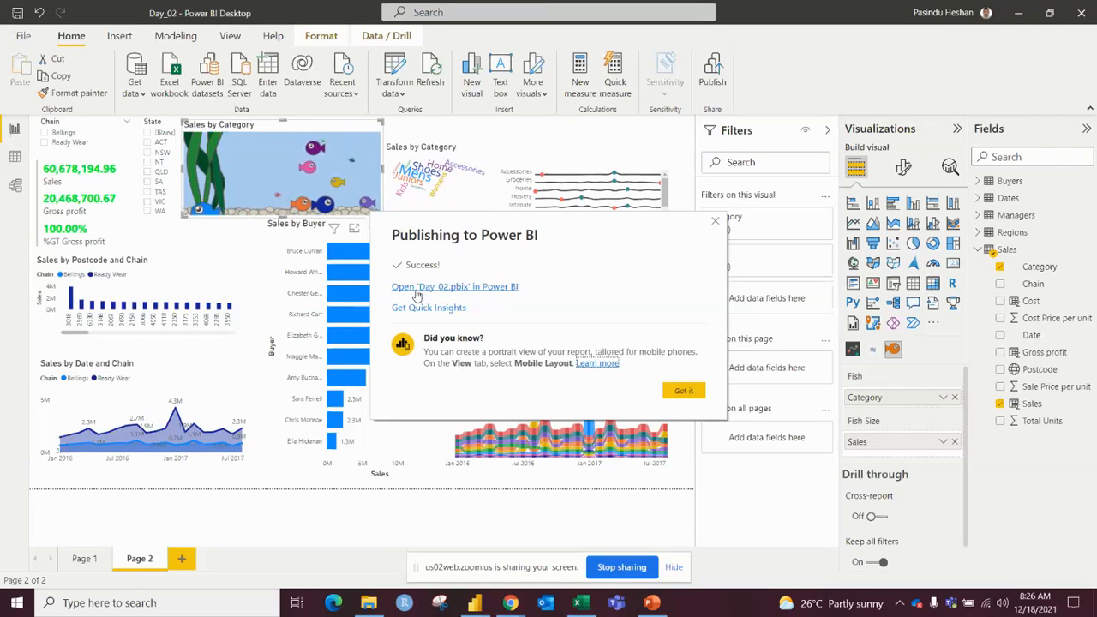
Step: Open the published Day_02 report in the Power BI service and look through Page 1 and Page 2
{"action": "left_click", "coordinate": [463, 287]}
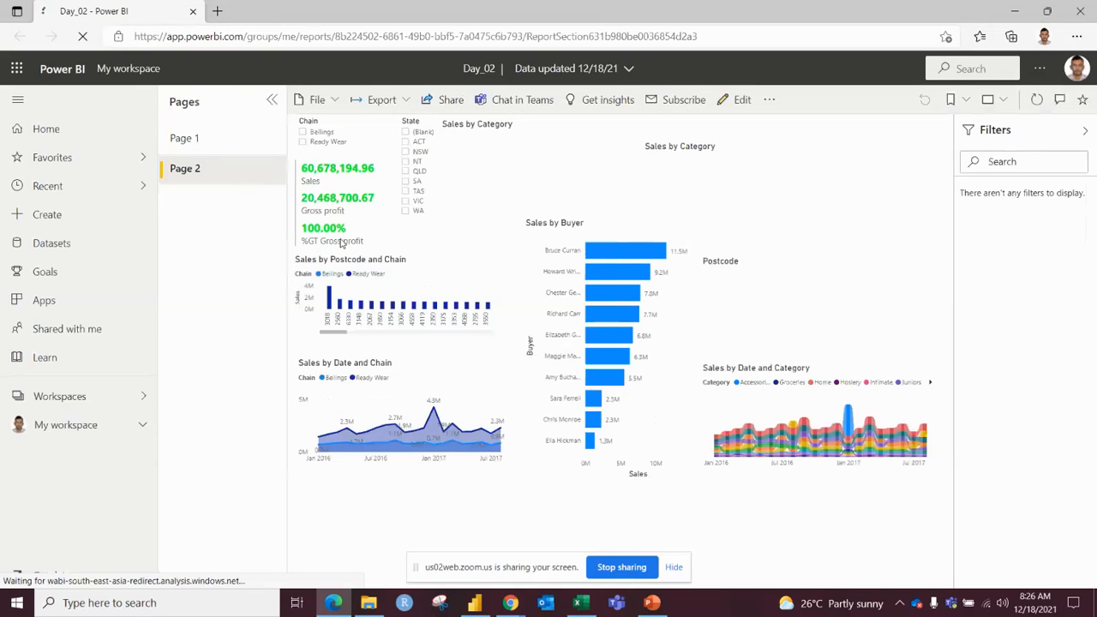
{"action": "left_click", "coordinate": [215, 149]}
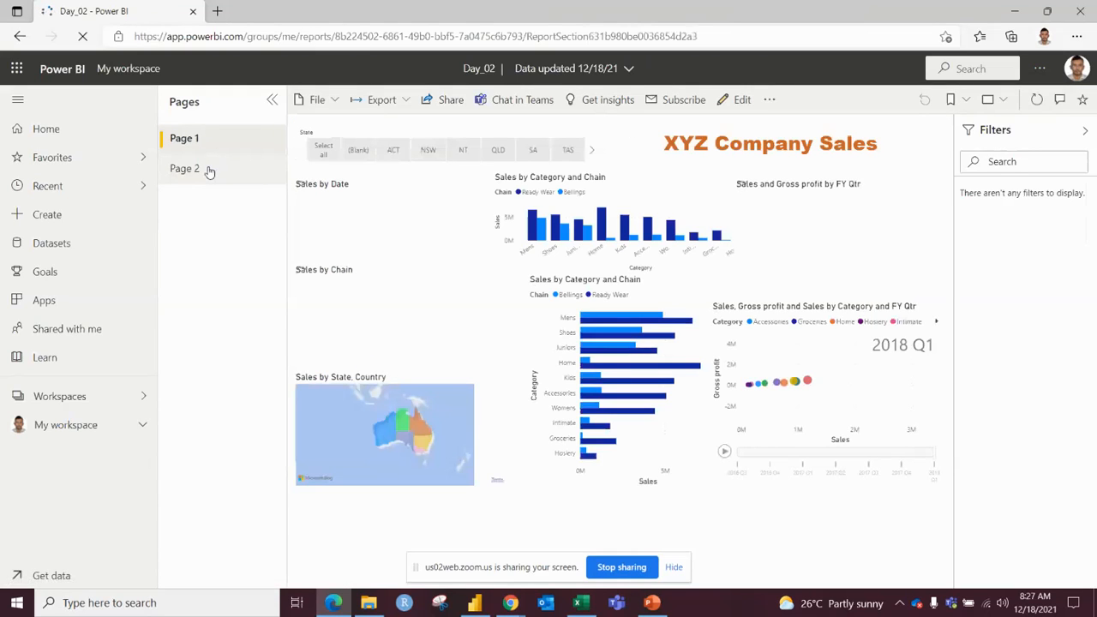
{"action": "left_click", "coordinate": [209, 170]}
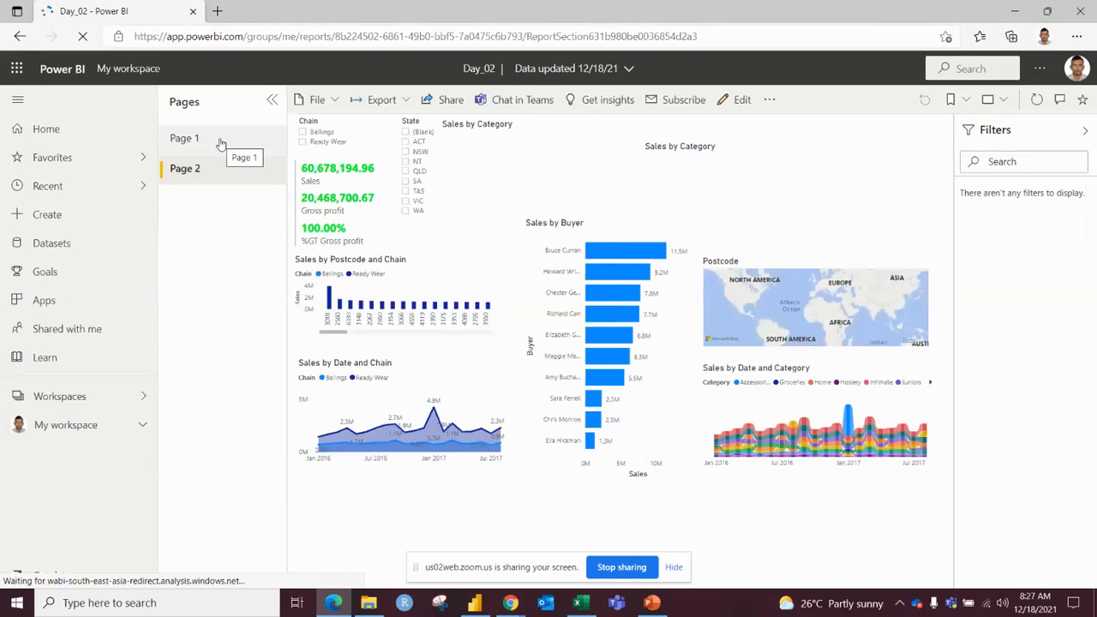
{"action": "left_click", "coordinate": [220, 143]}
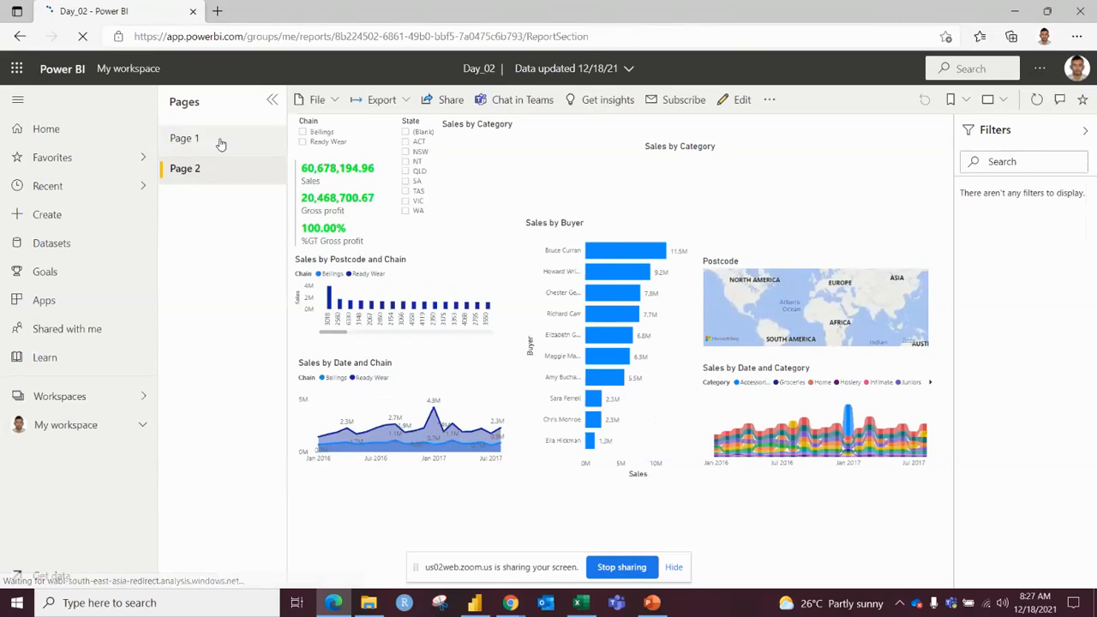
Step: Cross-filter Page 1 by the Bellings column for Mens in Sales by Category and Chain, and clear the selection
{"action": "left_click", "coordinate": [541, 231]}
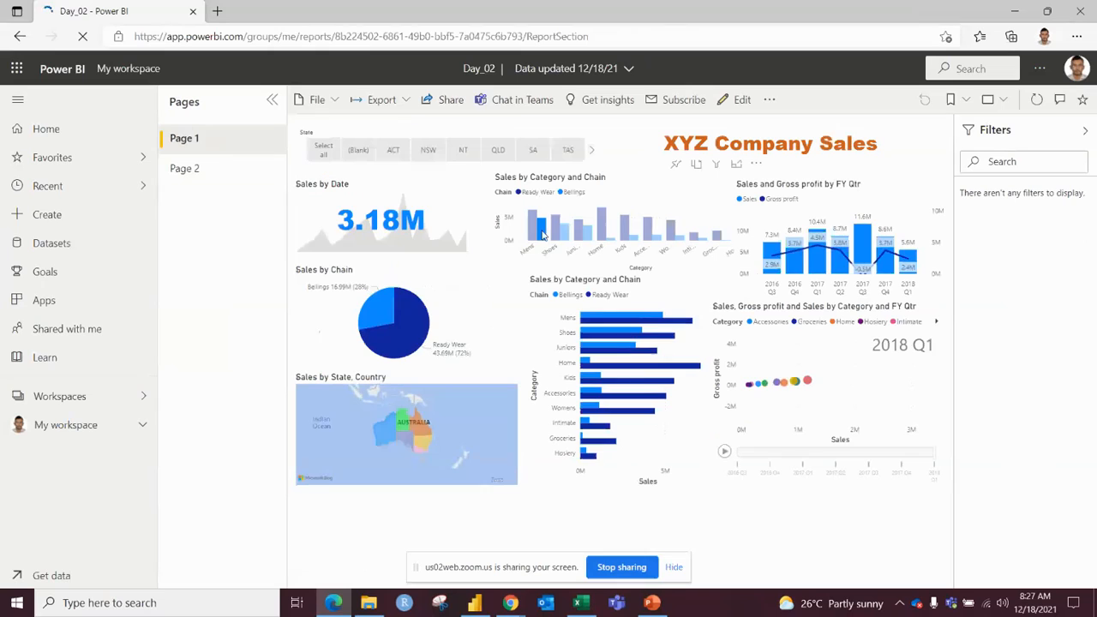
{"action": "left_click", "coordinate": [541, 231]}
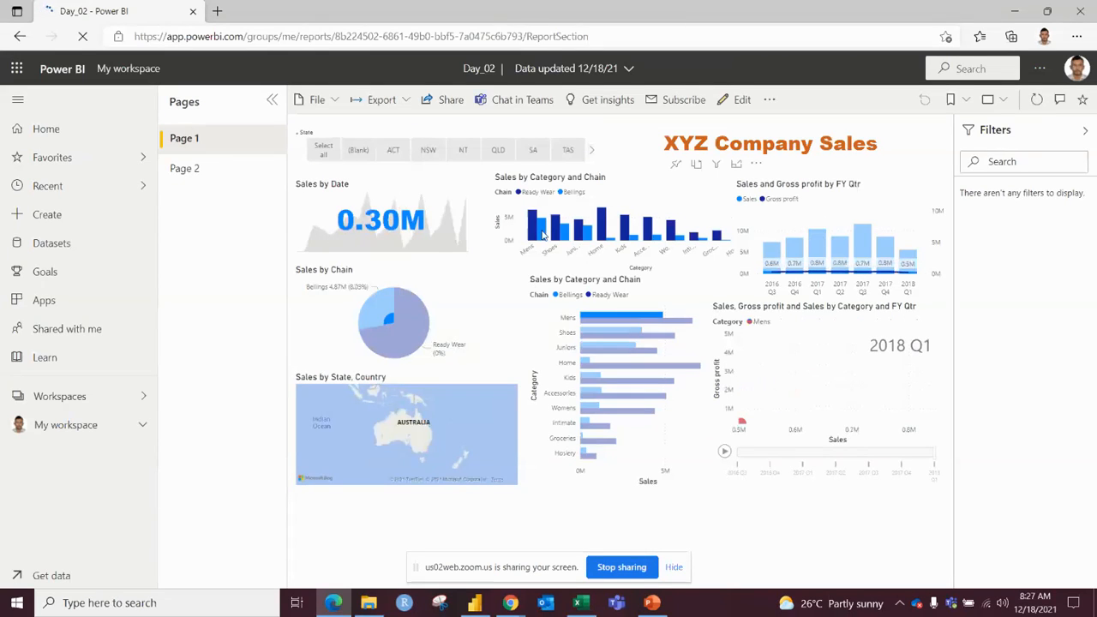
{"action": "left_click", "coordinate": [500, 151]}
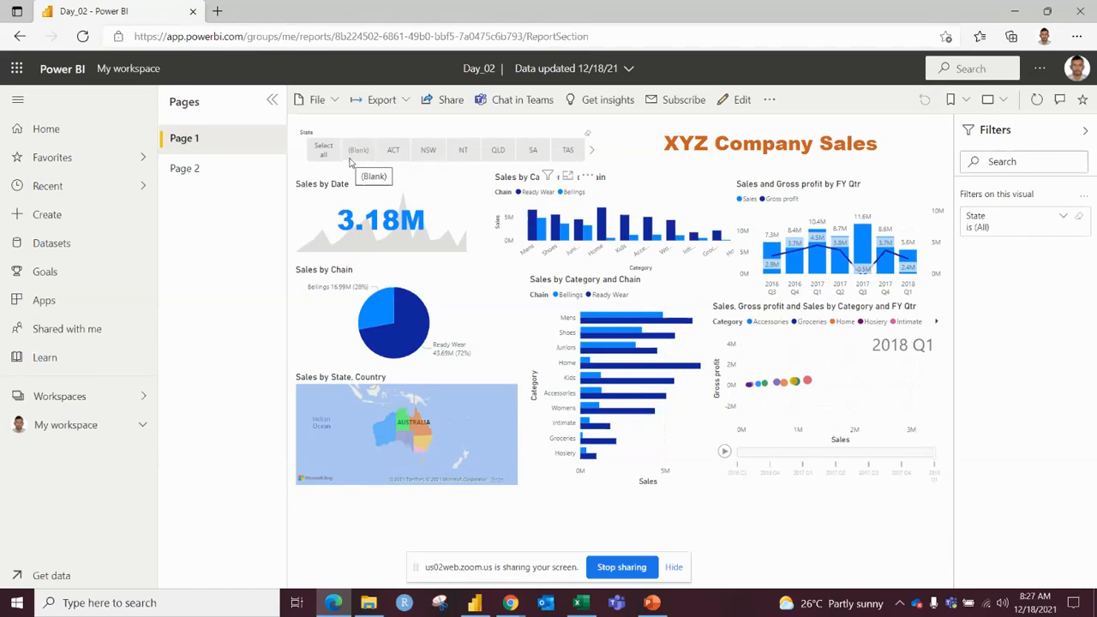
Step: Export the report to PowerPoint with Default Values and check the computer's Wi-Fi connection while it is exporting
{"action": "left_click", "coordinate": [389, 106]}
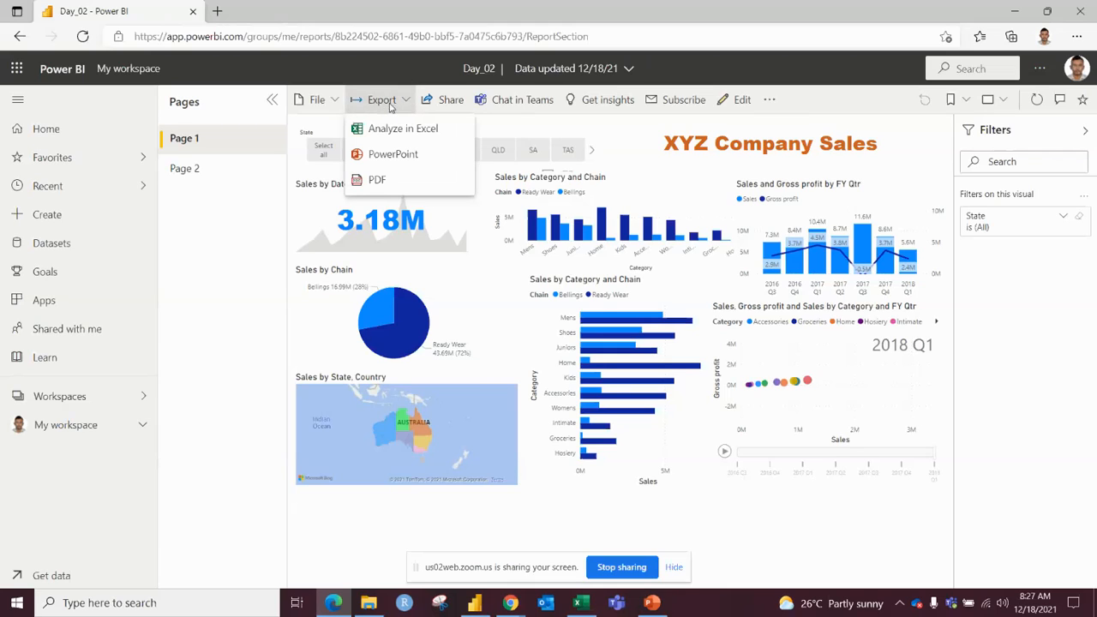
{"action": "left_click", "coordinate": [392, 154]}
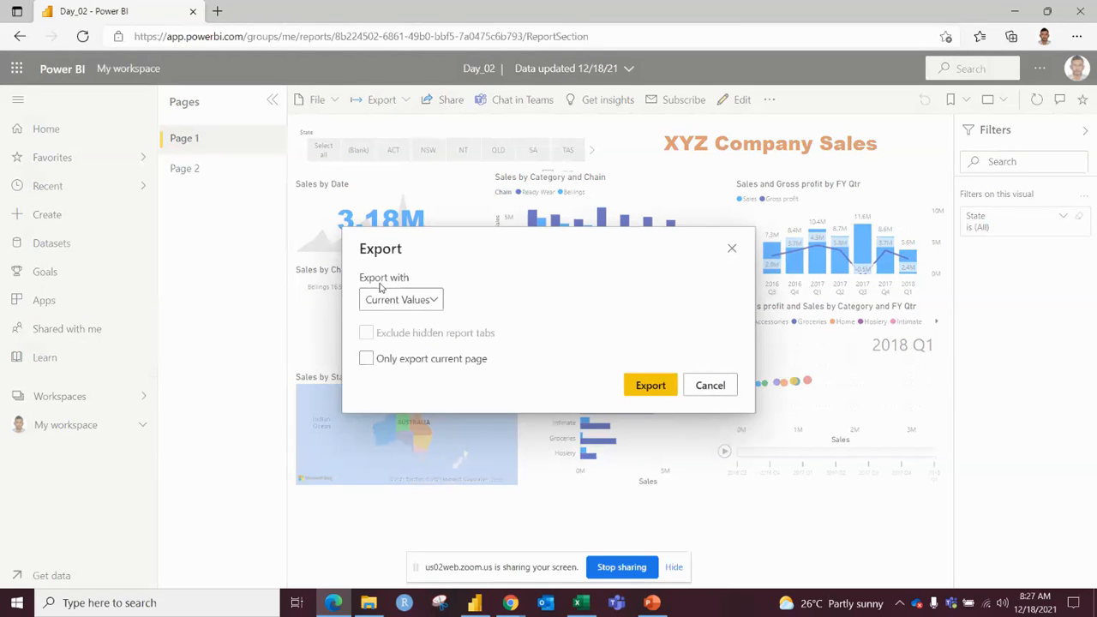
{"action": "left_click", "coordinate": [428, 306]}
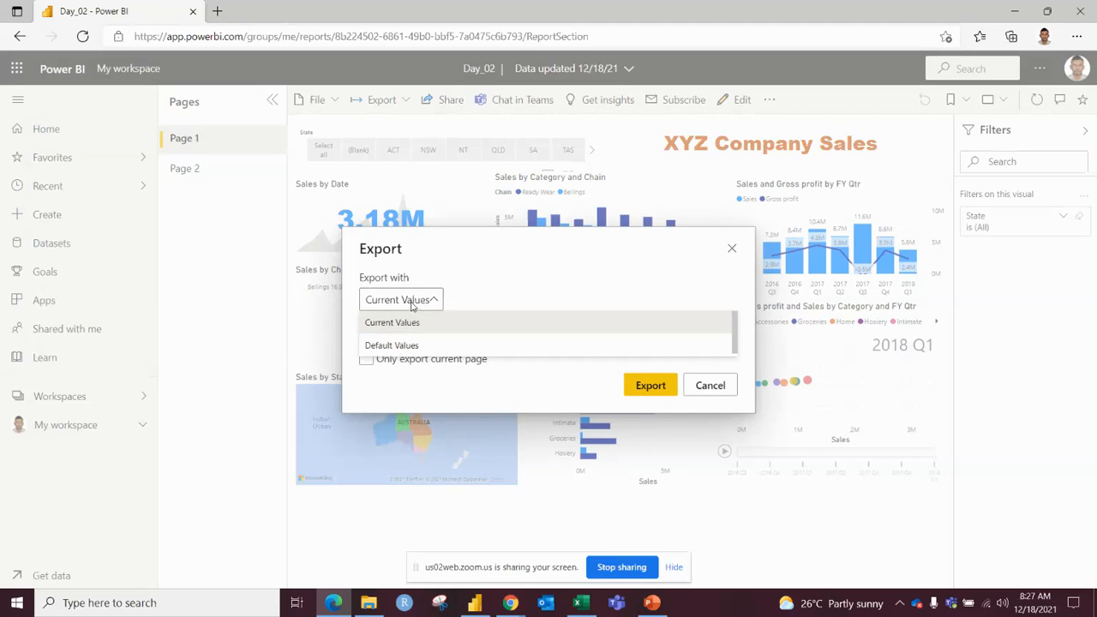
{"action": "left_click", "coordinate": [393, 347]}
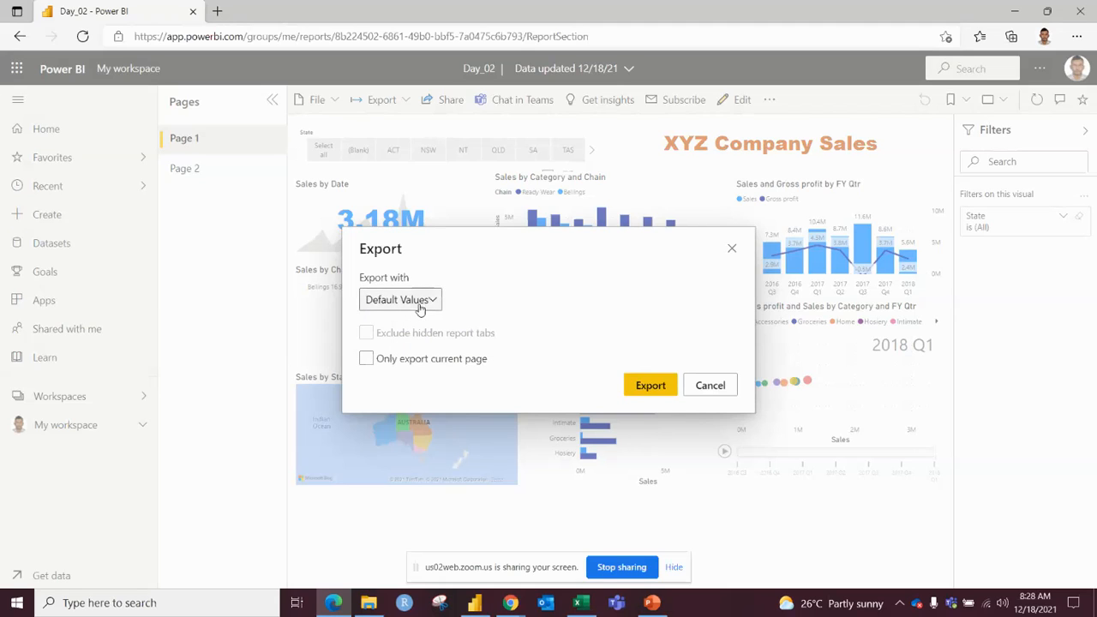
{"action": "left_click", "coordinate": [651, 386]}
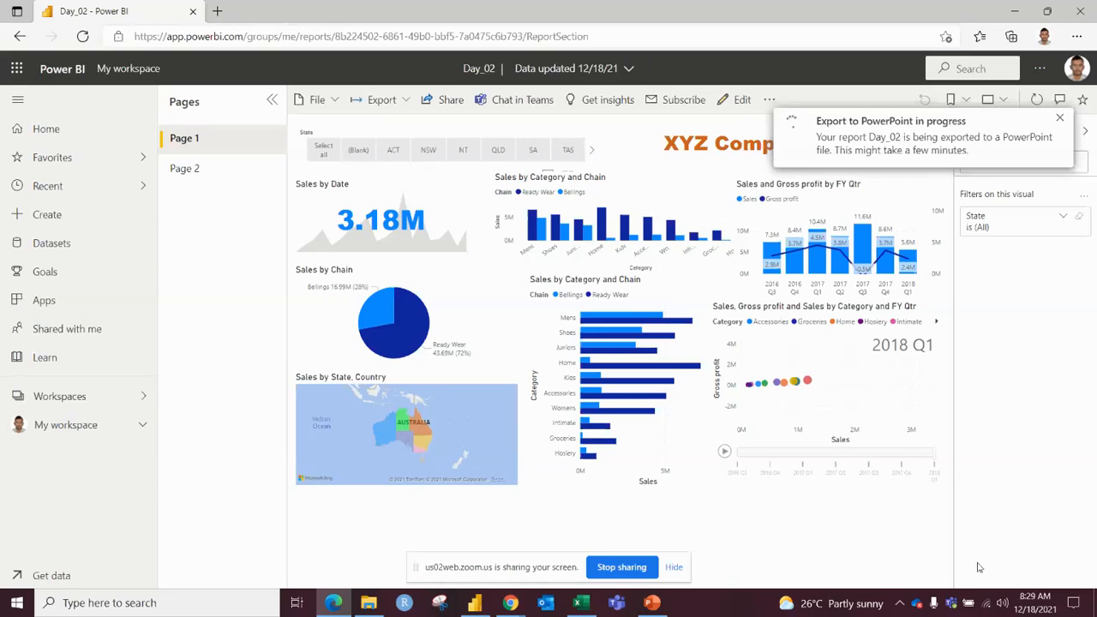
{"action": "left_click", "coordinate": [989, 605]}
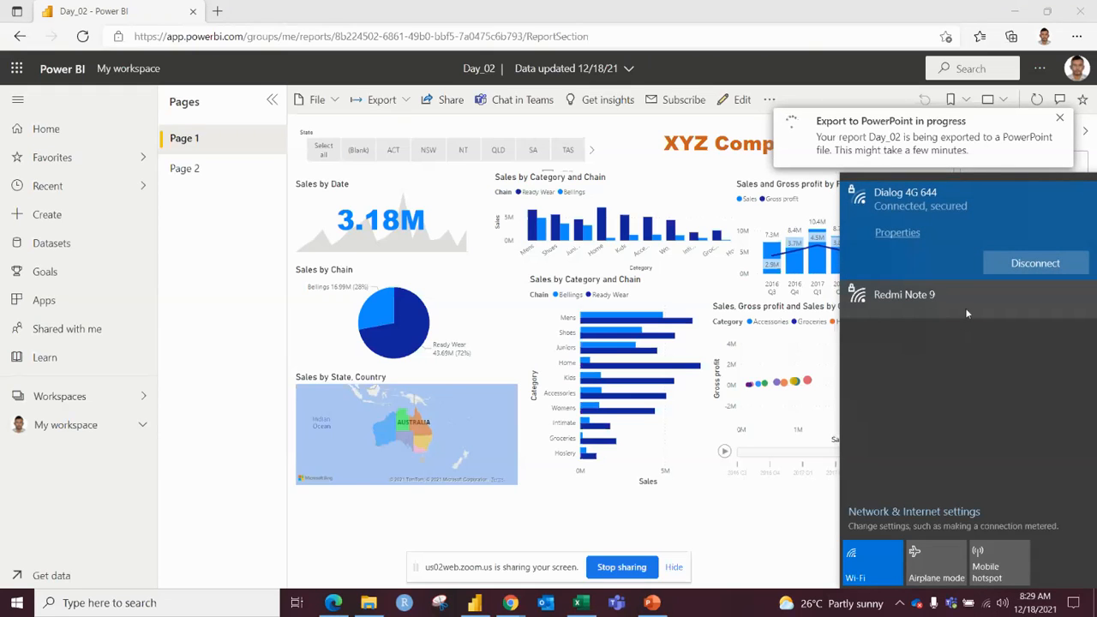
{"action": "left_click", "coordinate": [779, 519]}
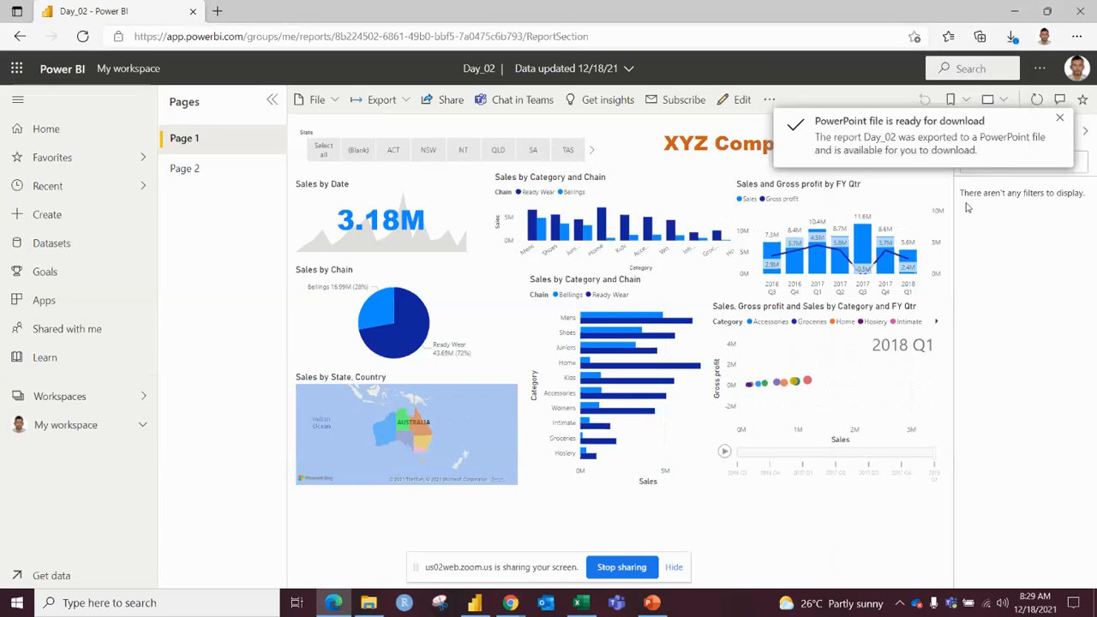
Step: Save the exported presentation as Day_02 in the Downloads folder and open it in PowerPoint
{"action": "left_click", "coordinate": [1012, 39]}
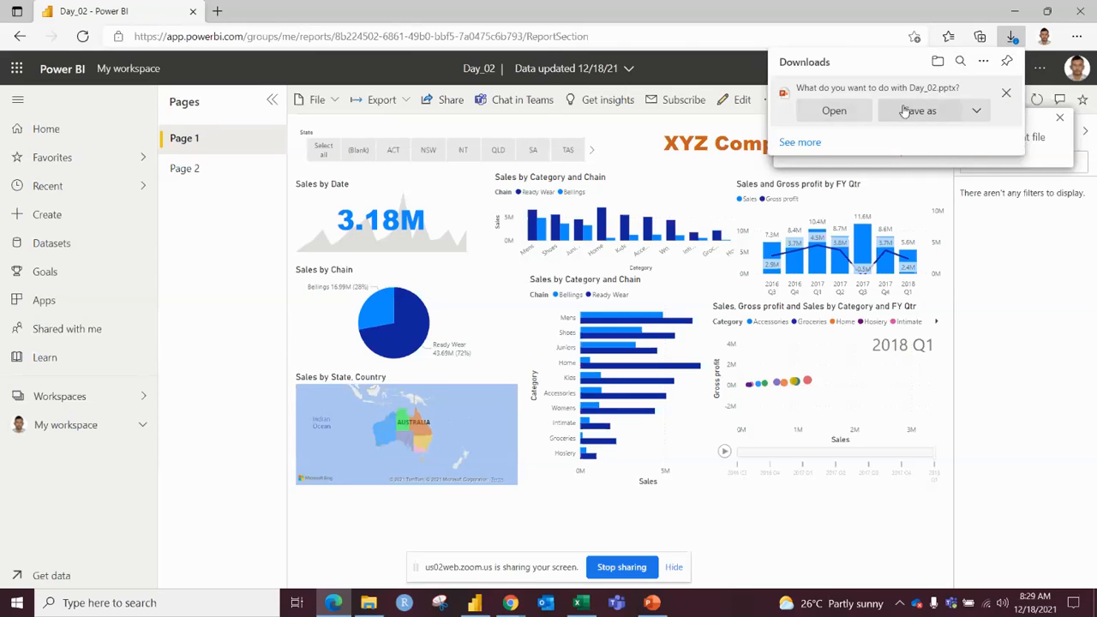
{"action": "left_click", "coordinate": [905, 113]}
{"action": "left_click", "coordinate": [73, 164]}
{"action": "left_click", "coordinate": [144, 267]}
{"action": "left_click", "coordinate": [144, 265]}
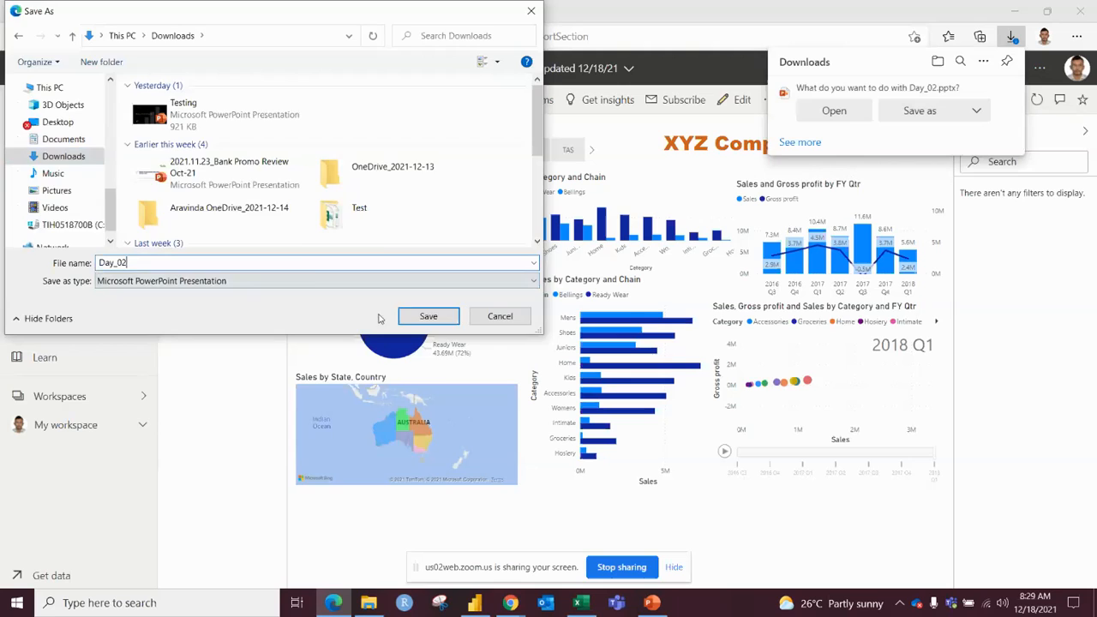
{"action": "left_click", "coordinate": [428, 316]}
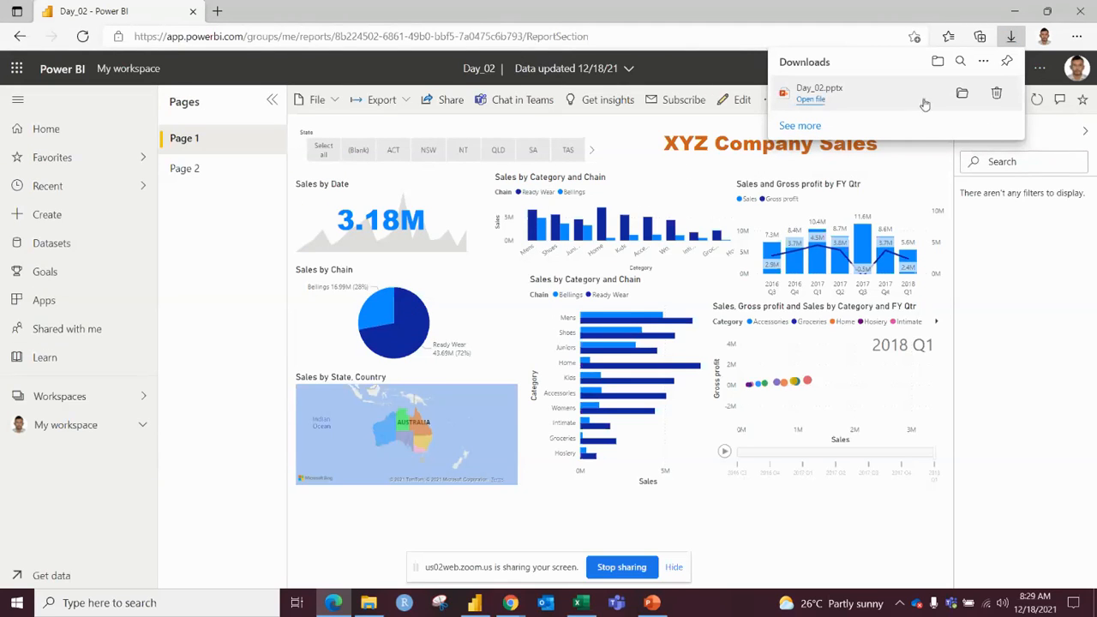
{"action": "left_click", "coordinate": [828, 99]}
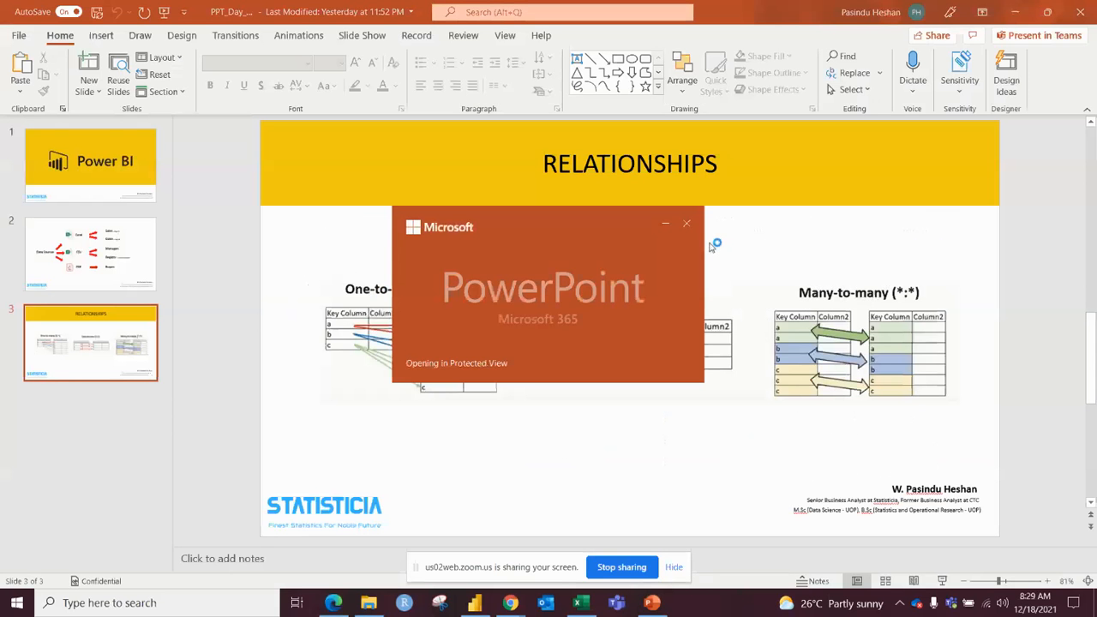
Step: Return to the report in the Power BI service and export it to PDF with Default Values
{"action": "key", "text": "alt+Tab"}
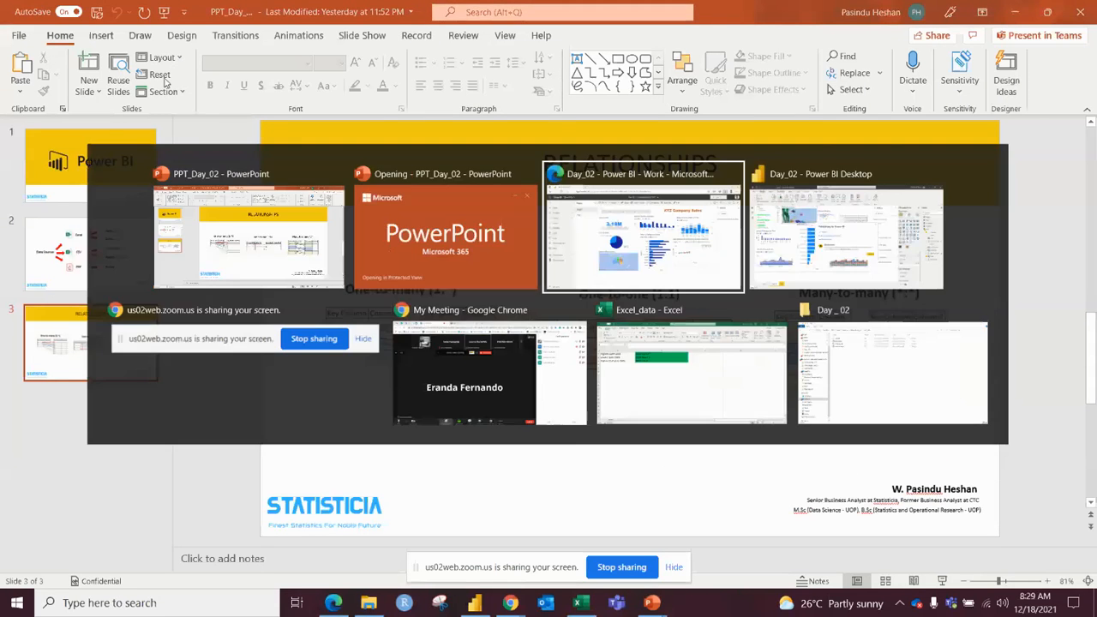
{"action": "left_click", "coordinate": [377, 99]}
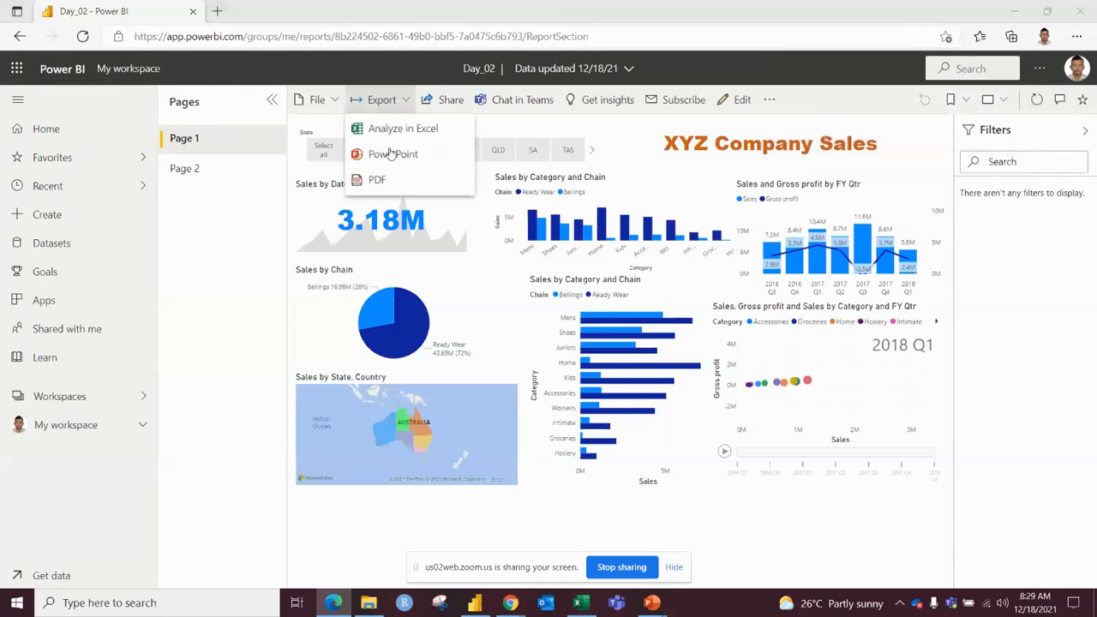
{"action": "key", "text": "alt+Tab"}
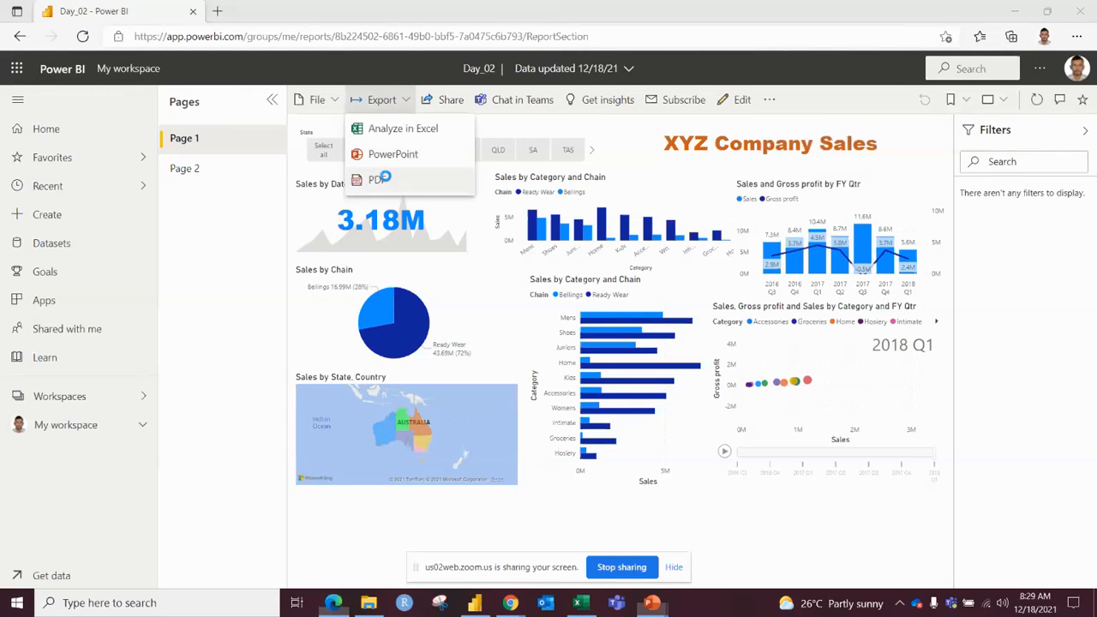
{"action": "key", "text": "alt+Tab"}
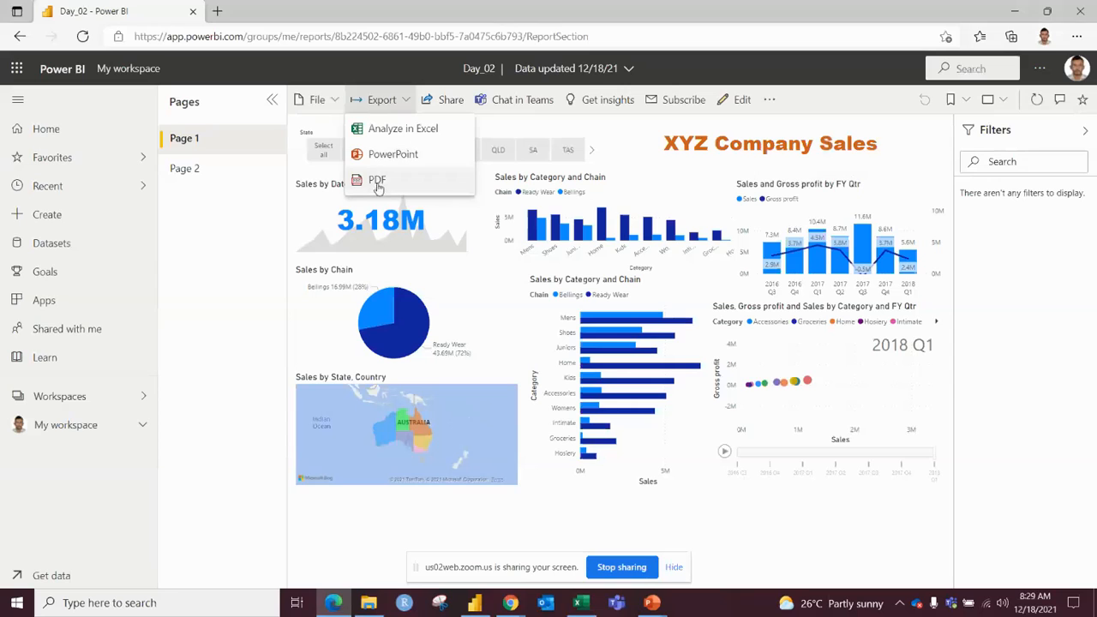
{"action": "left_click", "coordinate": [378, 182]}
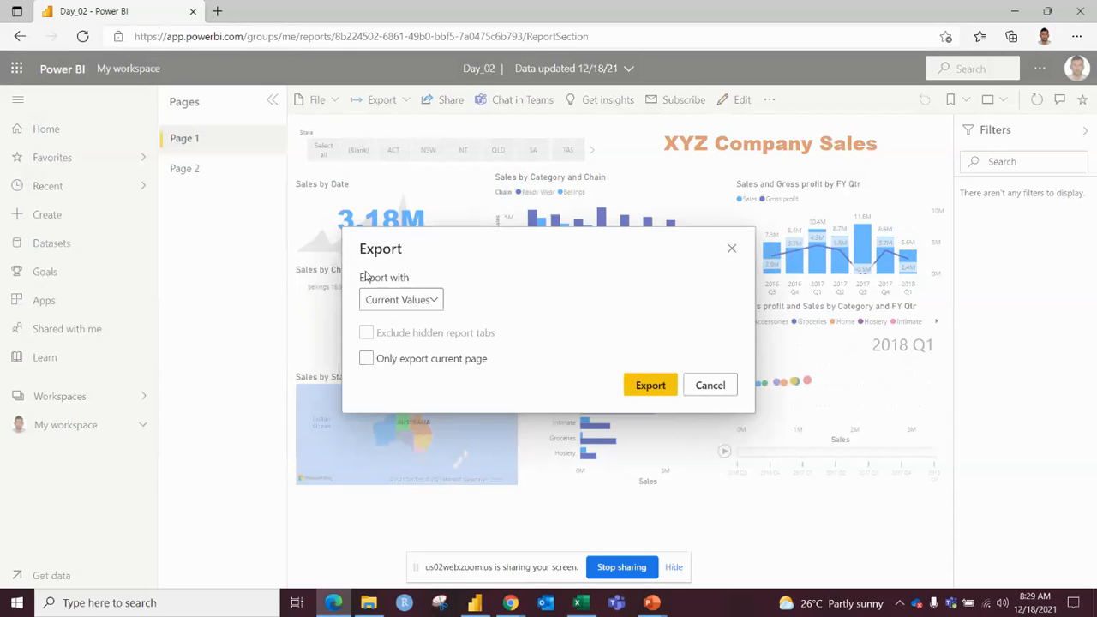
{"action": "left_click", "coordinate": [429, 308]}
{"action": "left_click", "coordinate": [406, 347]}
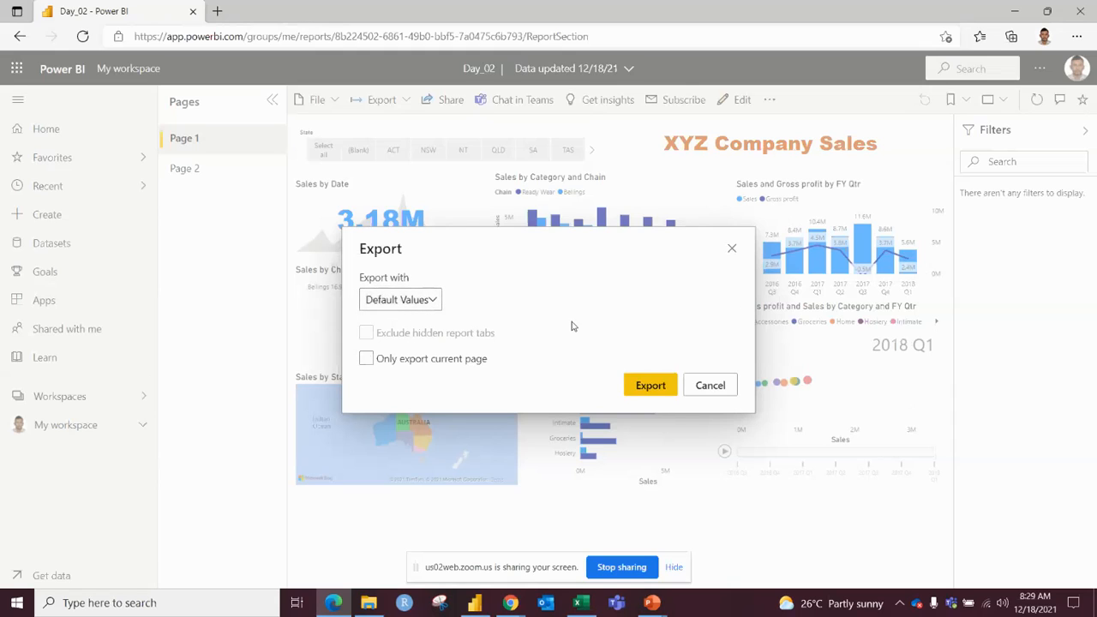
{"action": "left_click", "coordinate": [644, 385]}
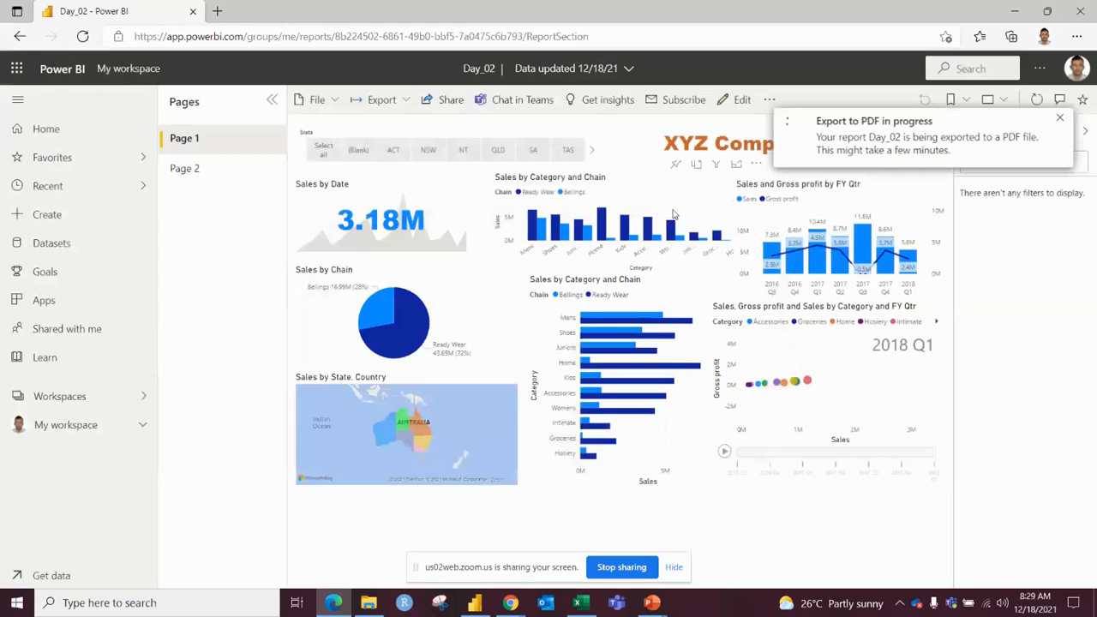
Step: Switch to the exported Day_02 presentation in PowerPoint, look through its three slides and close it
{"action": "key", "text": "alt+Tab"}
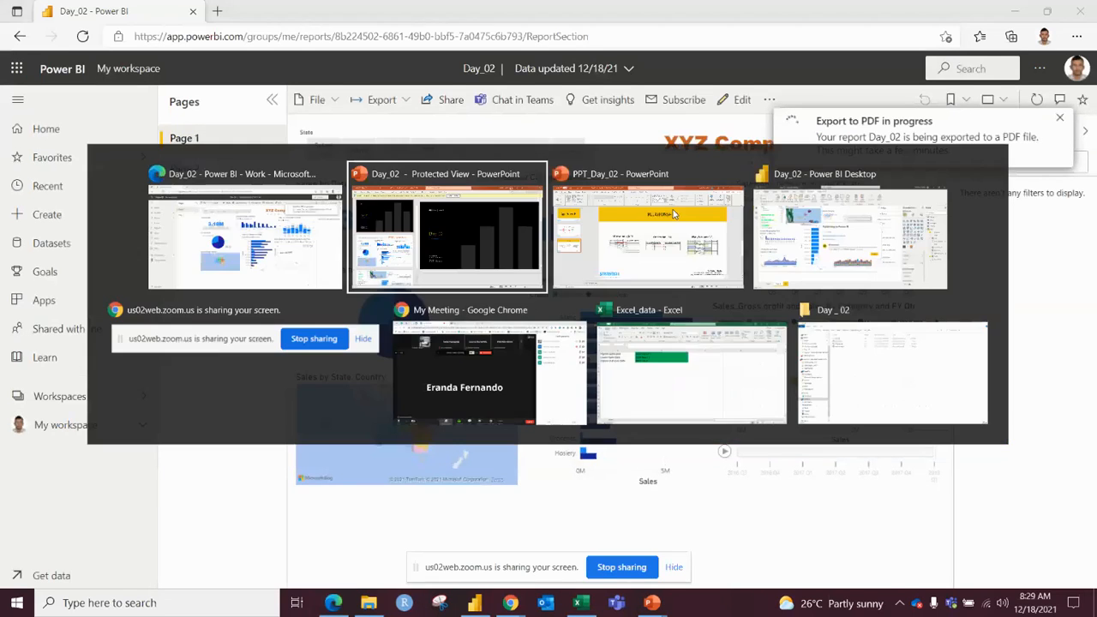
{"action": "left_click", "coordinate": [582, 58]}
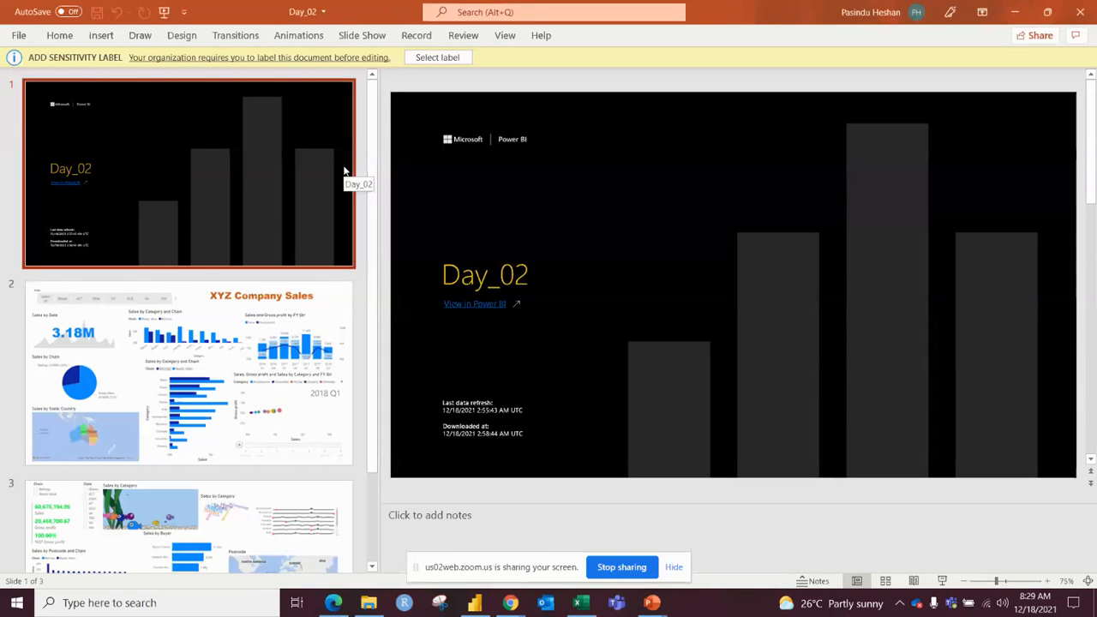
{"action": "left_click", "coordinate": [494, 194]}
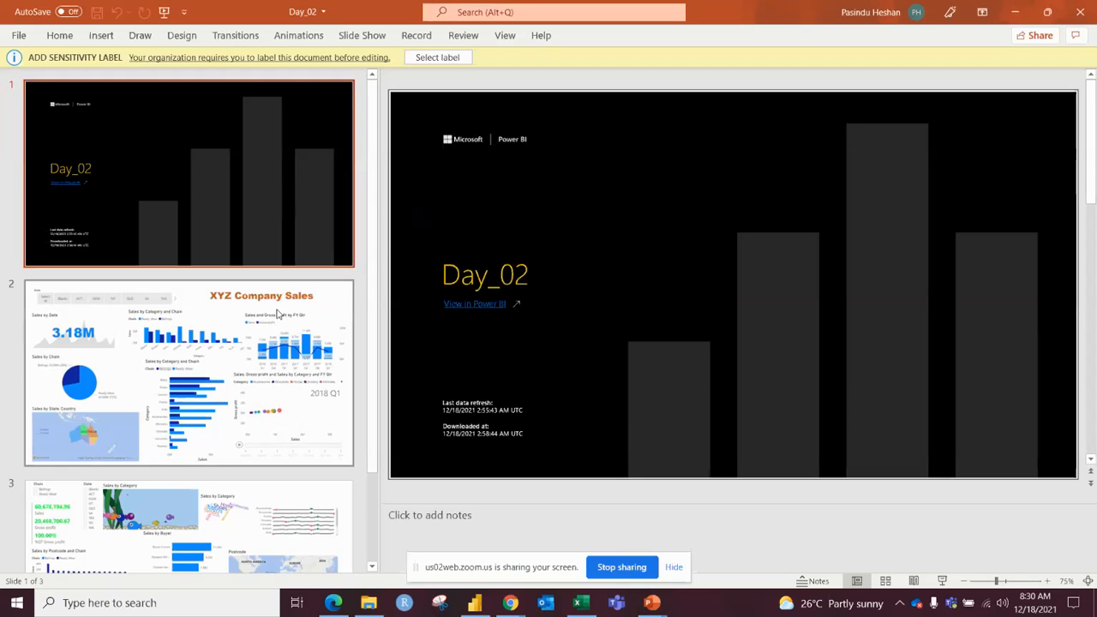
{"action": "key", "text": "Page_Down"}
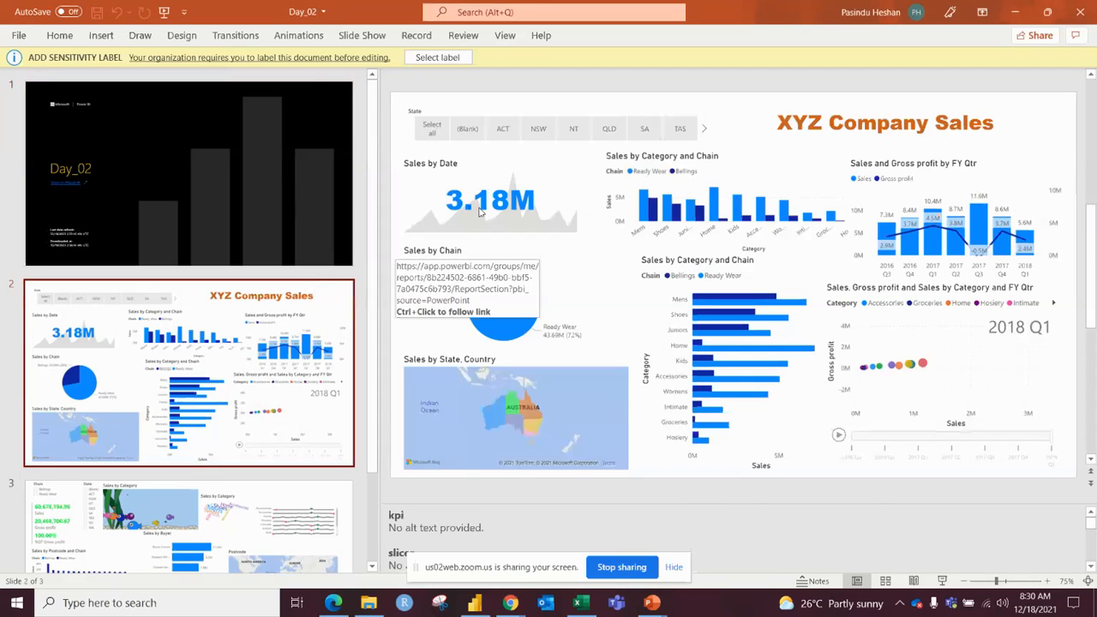
{"action": "left_click", "coordinate": [291, 517]}
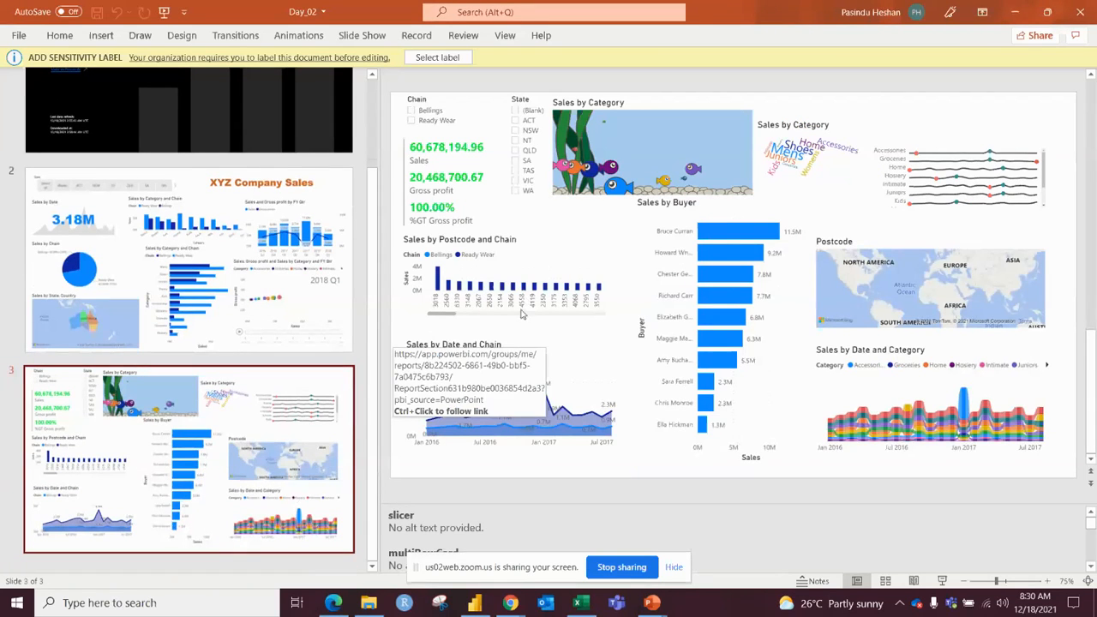
{"action": "left_click", "coordinate": [328, 295]}
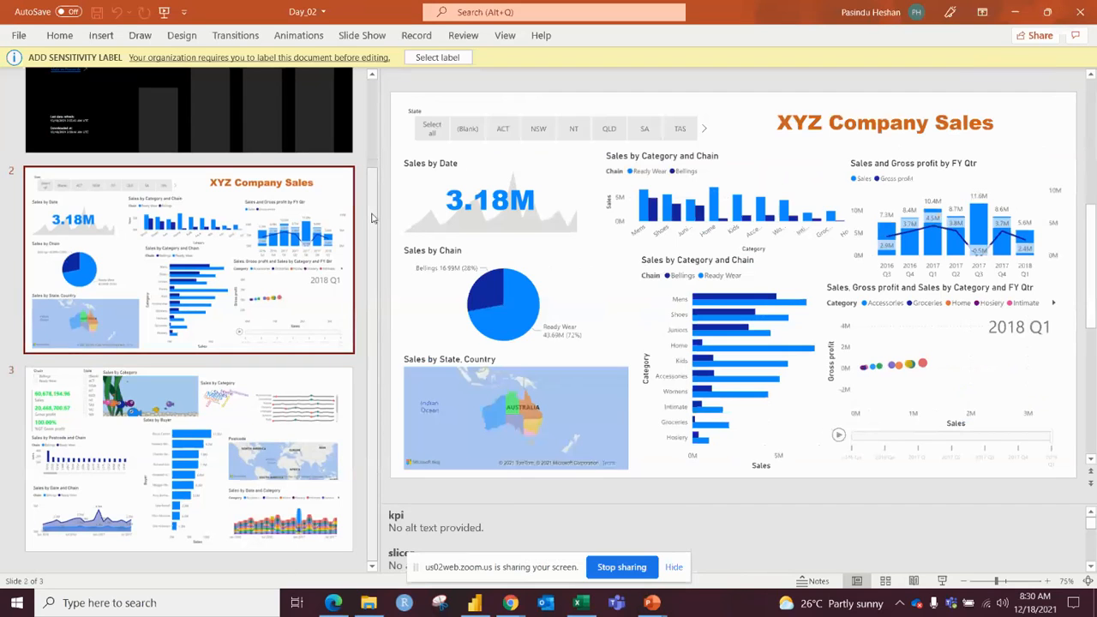
{"action": "scroll", "coordinate": [371, 218], "scroll_direction": "up", "scroll_amount": 2}
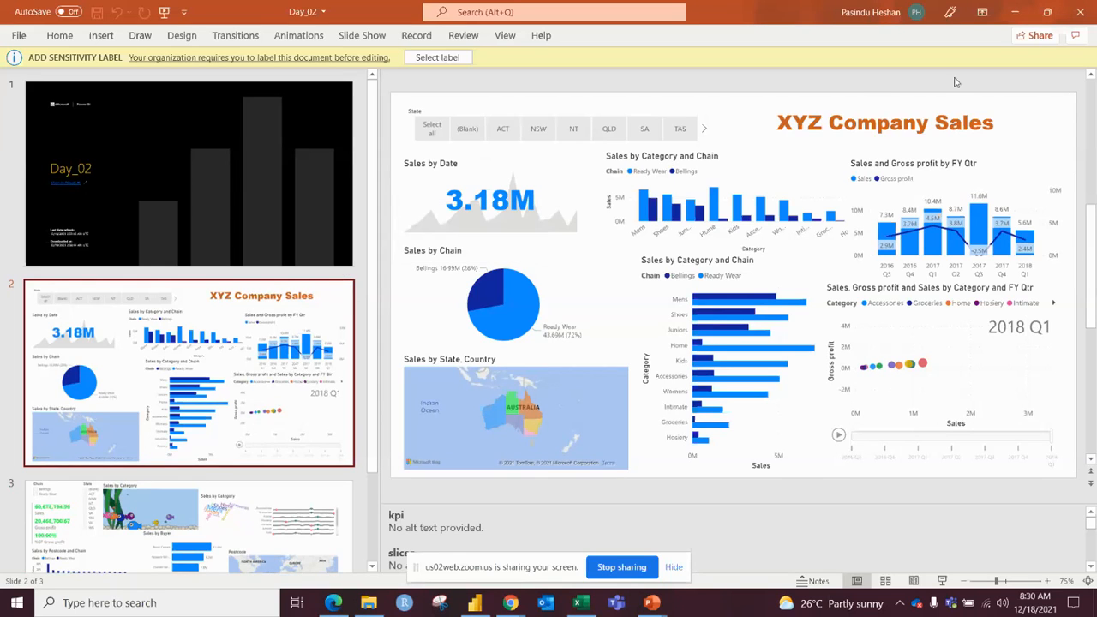
{"action": "left_click", "coordinate": [1080, 12]}
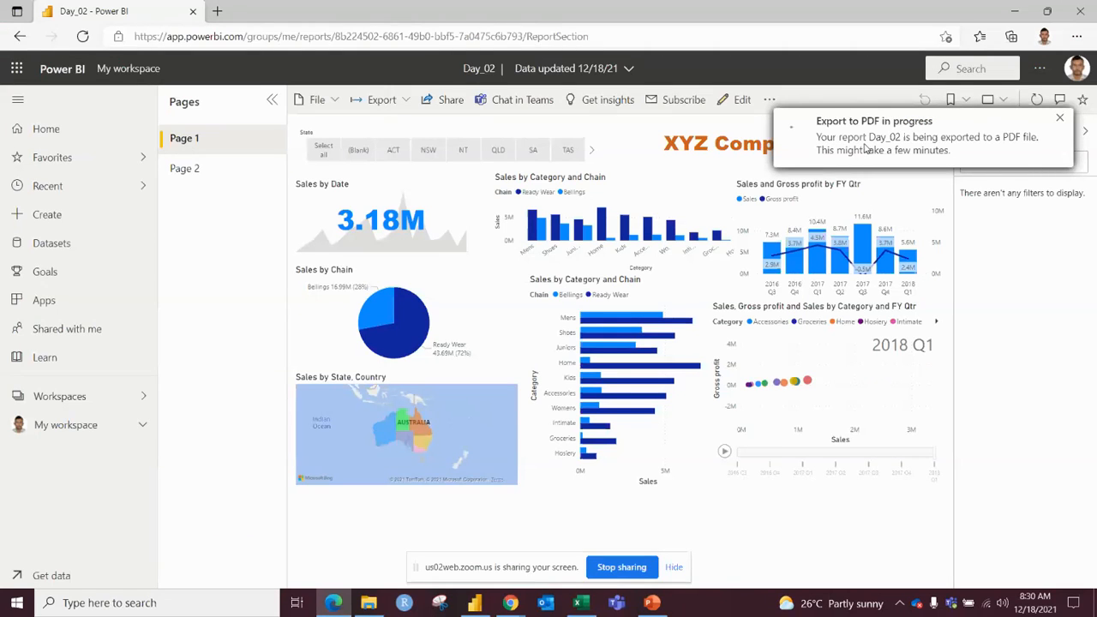
Step: Generate the report's secure embed link for a website or portal, select the link and close the dialog
{"action": "left_click", "coordinate": [331, 101]}
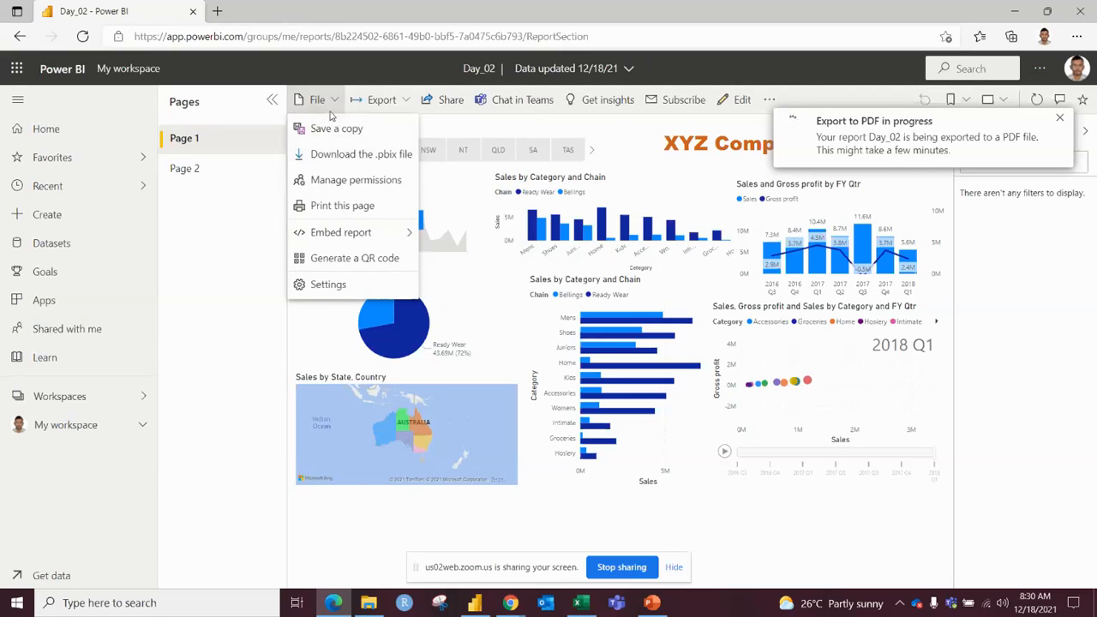
{"action": "mouse_move", "coordinate": [335, 242]}
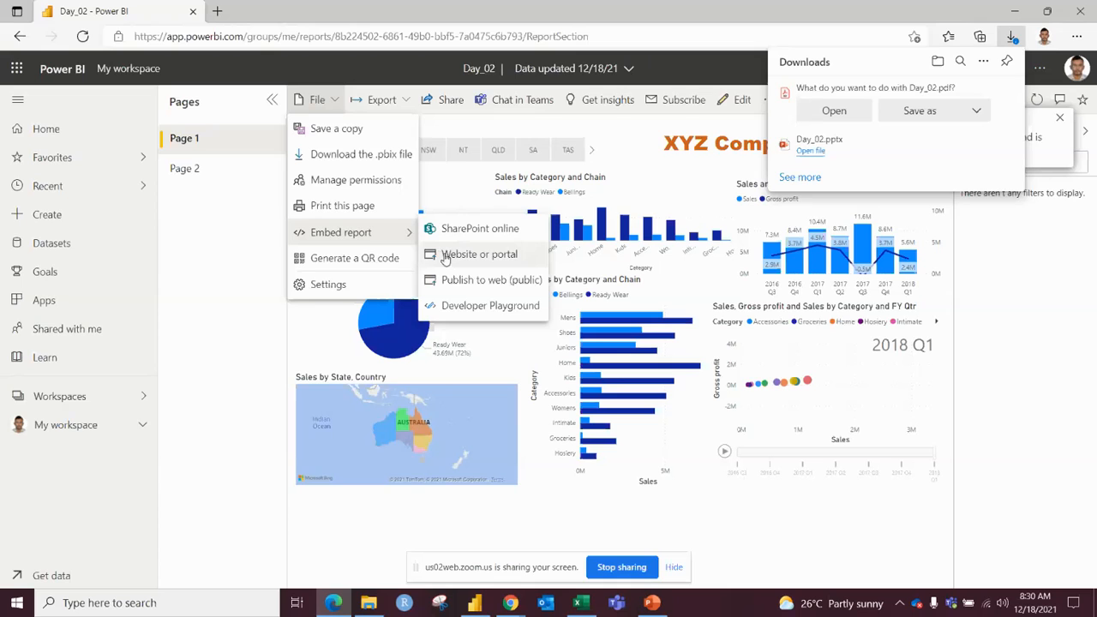
{"action": "left_click", "coordinate": [445, 255]}
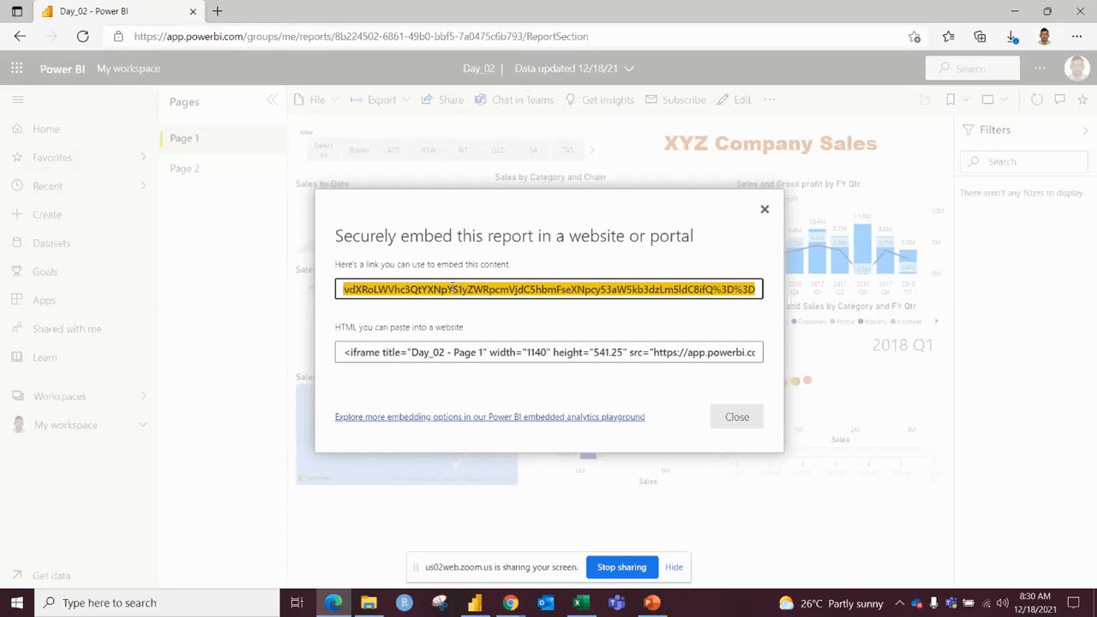
{"action": "left_click", "coordinate": [724, 416]}
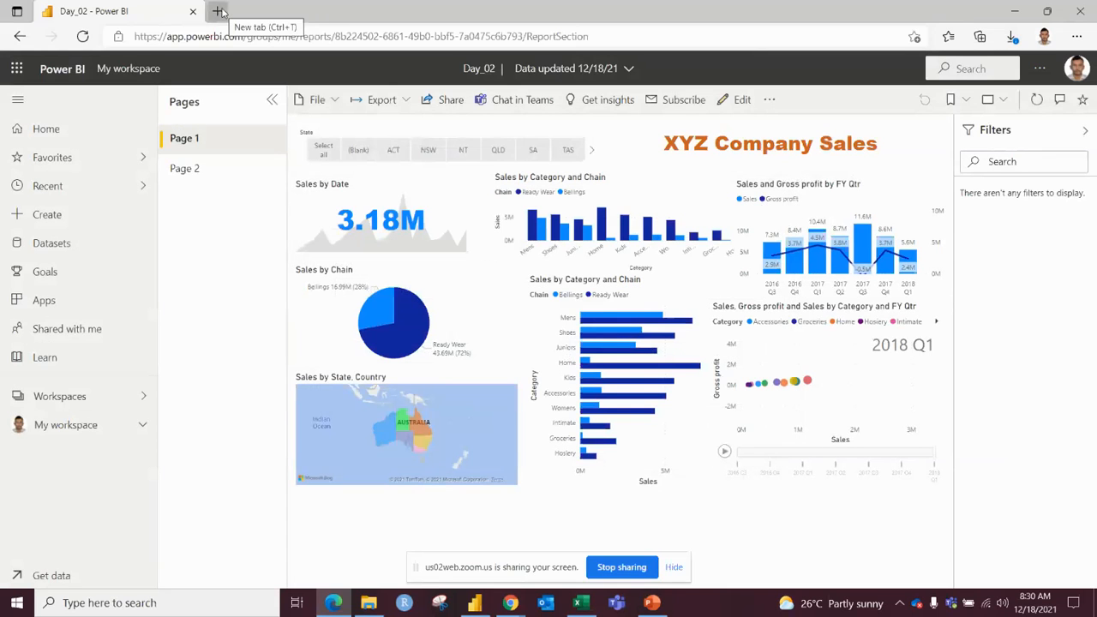
{"action": "left_click", "coordinate": [511, 602]}
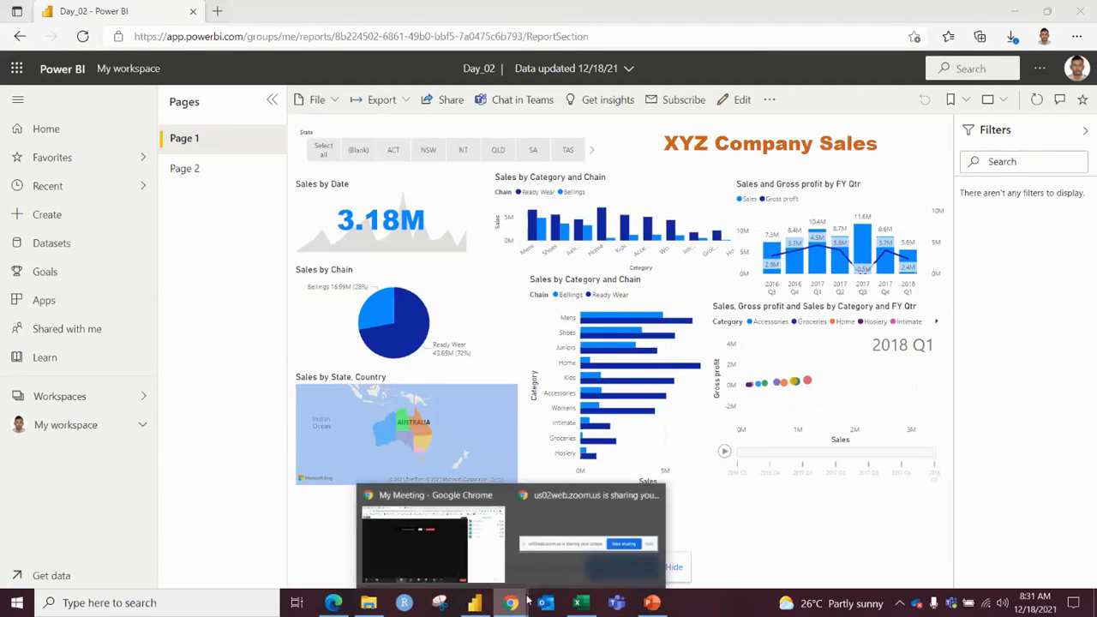
{"action": "left_click", "coordinate": [490, 525]}
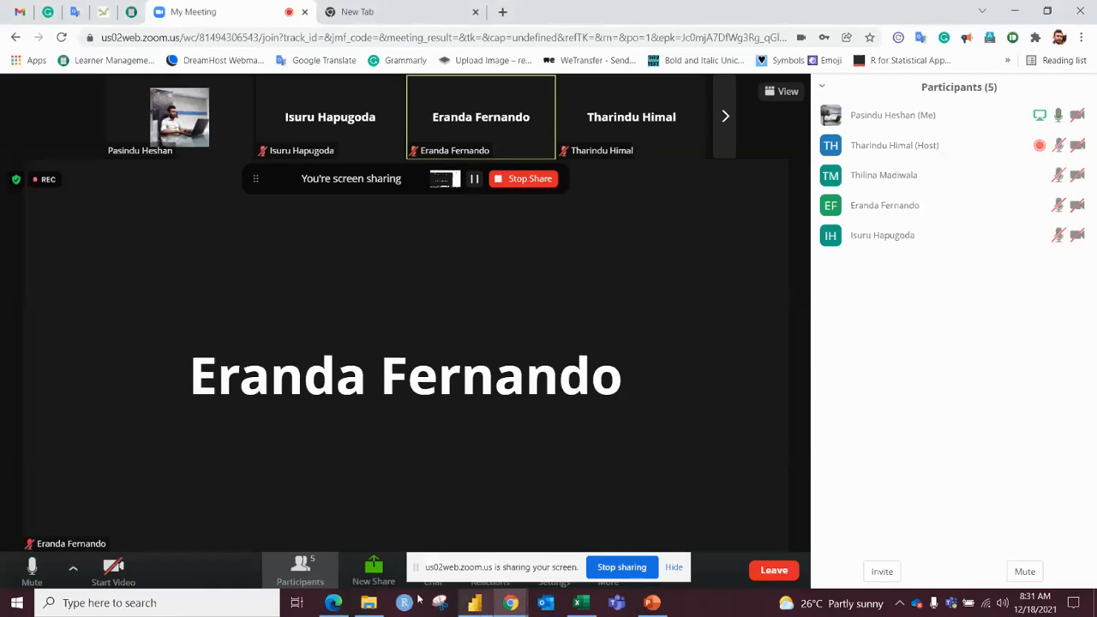
{"action": "left_click", "coordinate": [336, 603]}
Step: Load the copied secure embed link of the report in a new browser tab
{"action": "left_click", "coordinate": [212, 11]}
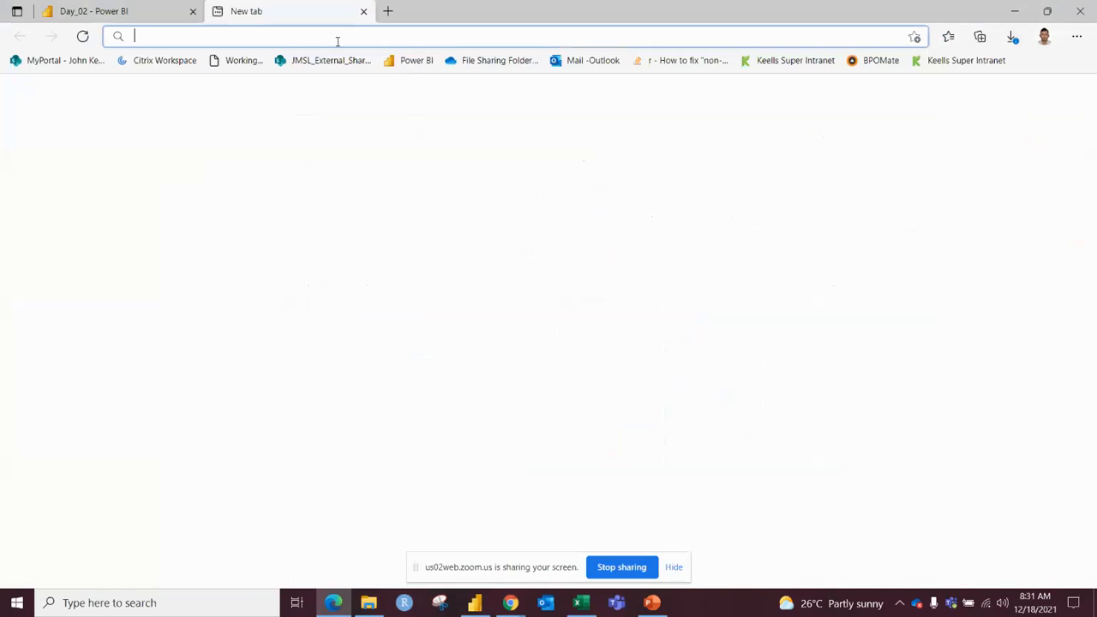
{"action": "key", "text": "ctrl+v"}
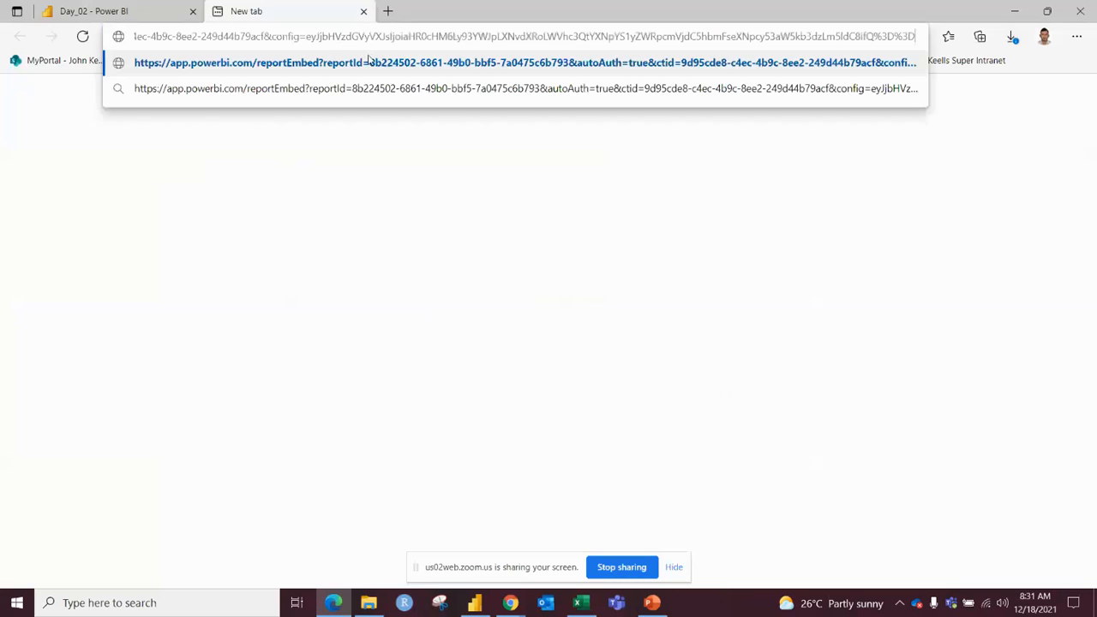
{"action": "left_click", "coordinate": [471, 67]}
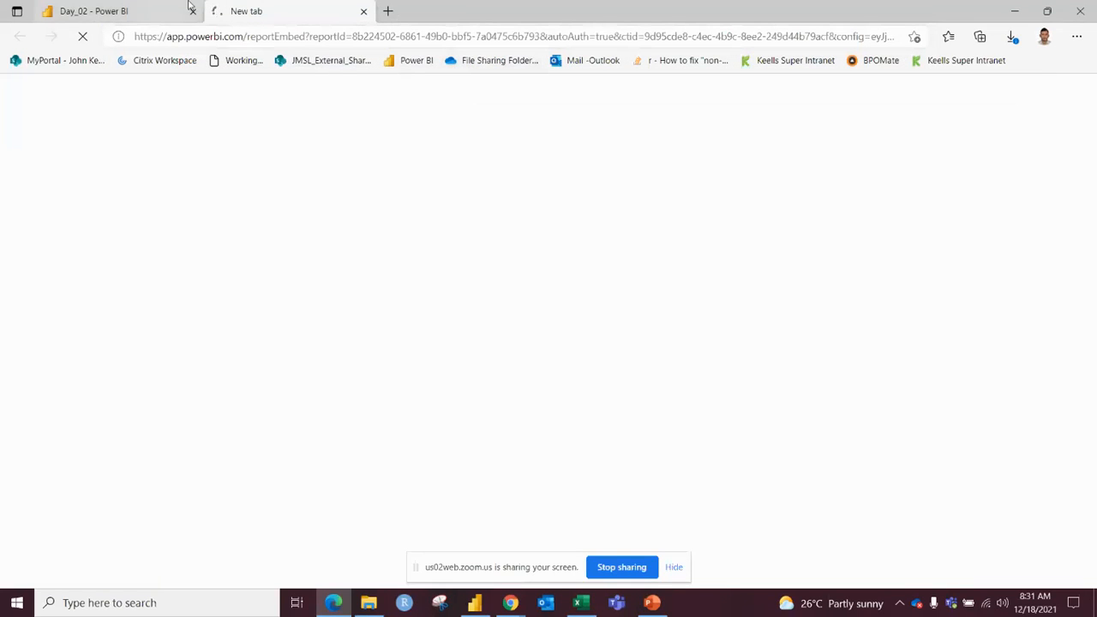
Step: Save the exported PDF as Day_02 in the Downloads folder and open it
{"action": "left_click", "coordinate": [1013, 38]}
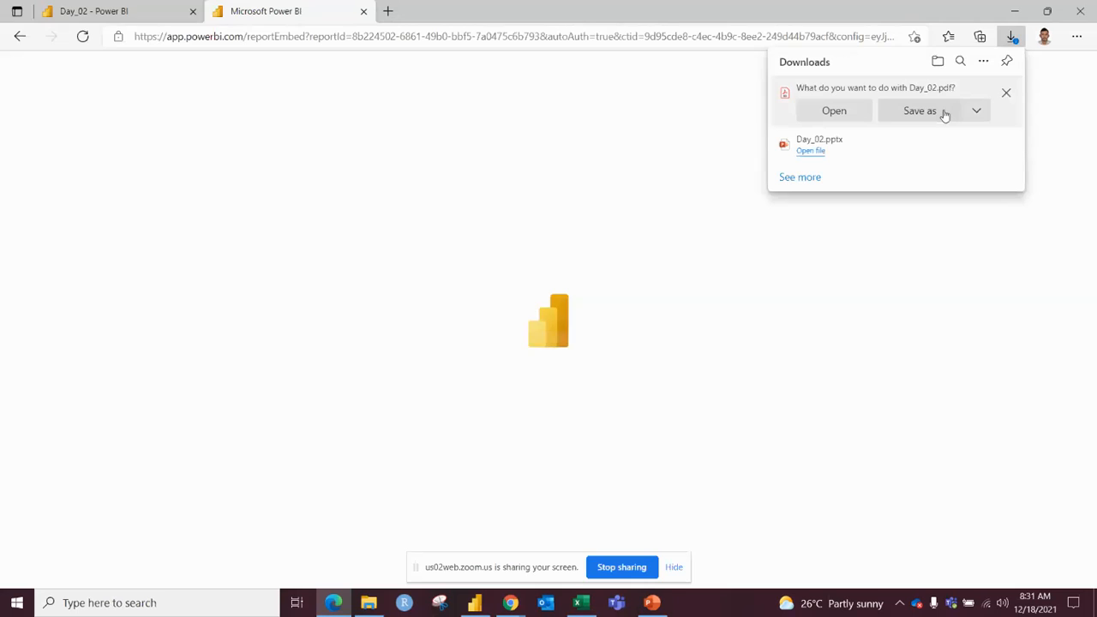
{"action": "left_click", "coordinate": [919, 111]}
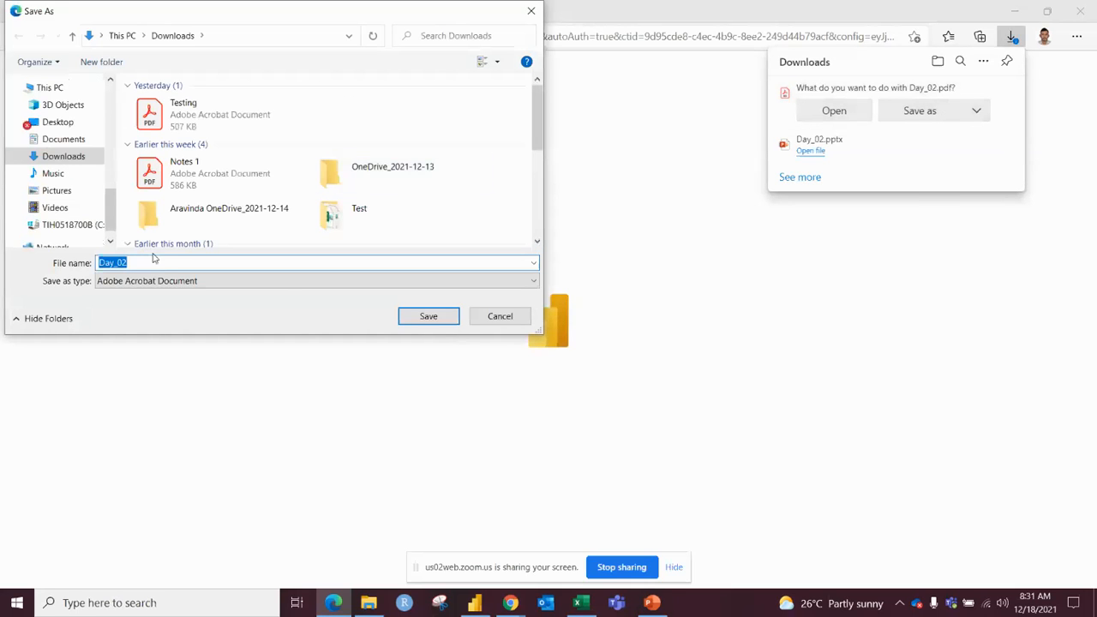
{"action": "left_click", "coordinate": [424, 316]}
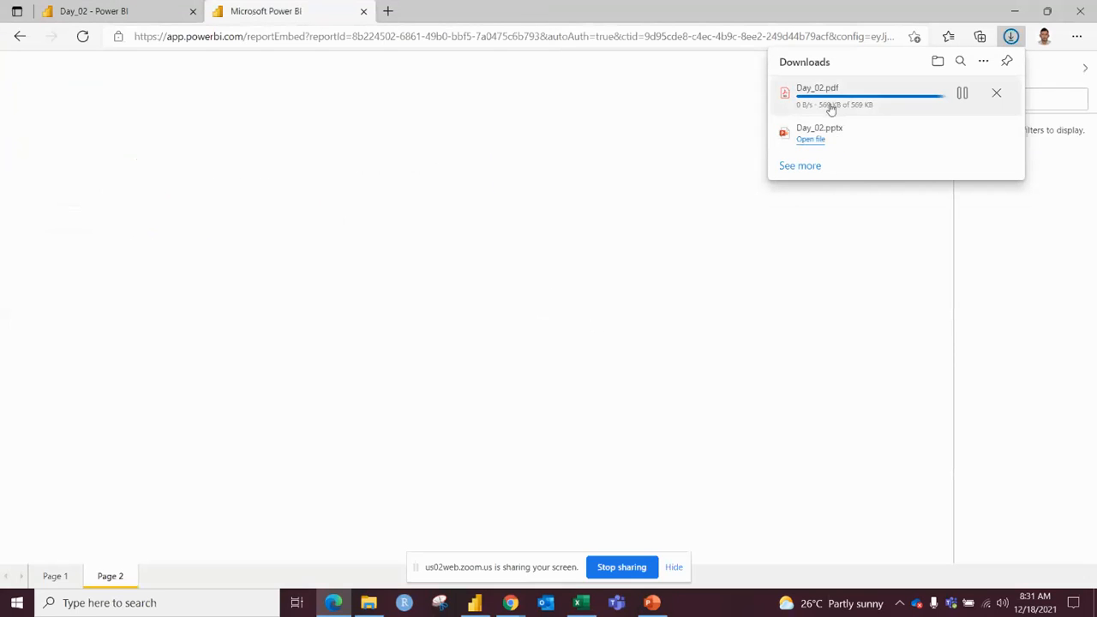
{"action": "left_click", "coordinate": [831, 109]}
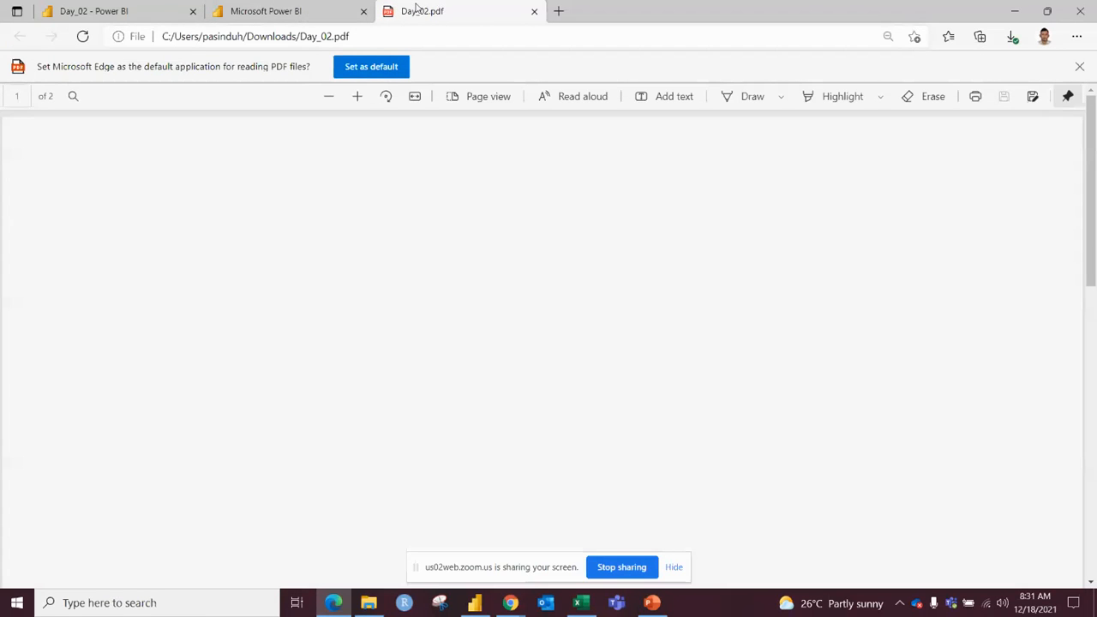
Step: Move the Day_02 PDF to its own window, look through both report pages and close it
{"action": "left_click_drag", "start_coordinate": [415, 10], "coordinate": [415, 113]}
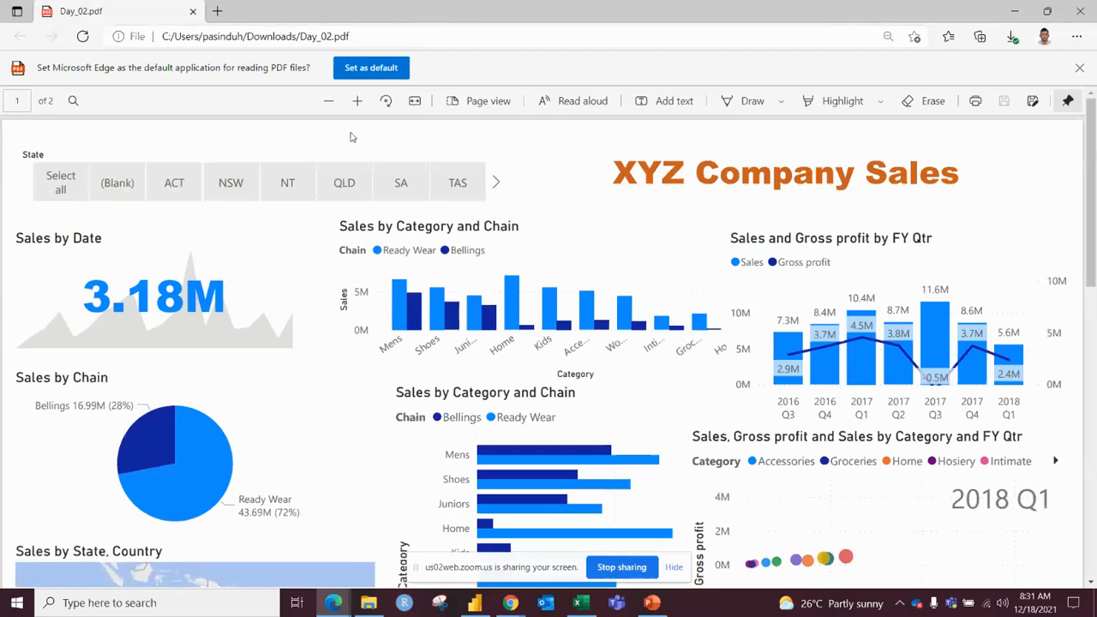
{"action": "scroll", "coordinate": [349, 135], "scroll_direction": "down", "scroll_amount": 5}
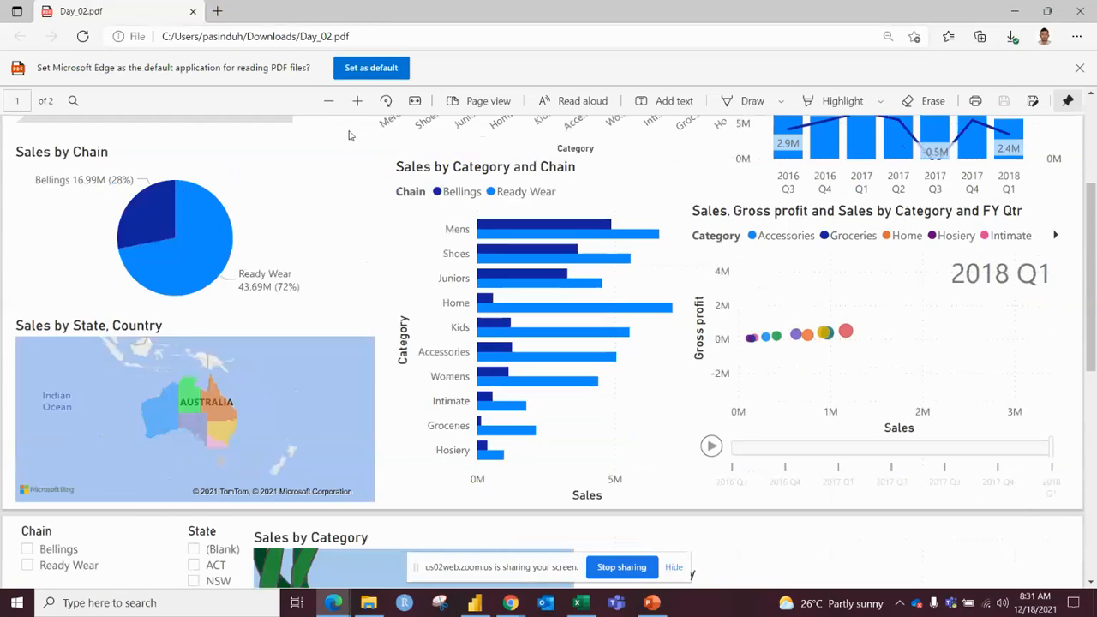
{"action": "scroll", "coordinate": [349, 135], "scroll_direction": "down", "scroll_amount": 1}
{"action": "scroll", "coordinate": [349, 135], "scroll_direction": "up", "scroll_amount": 6}
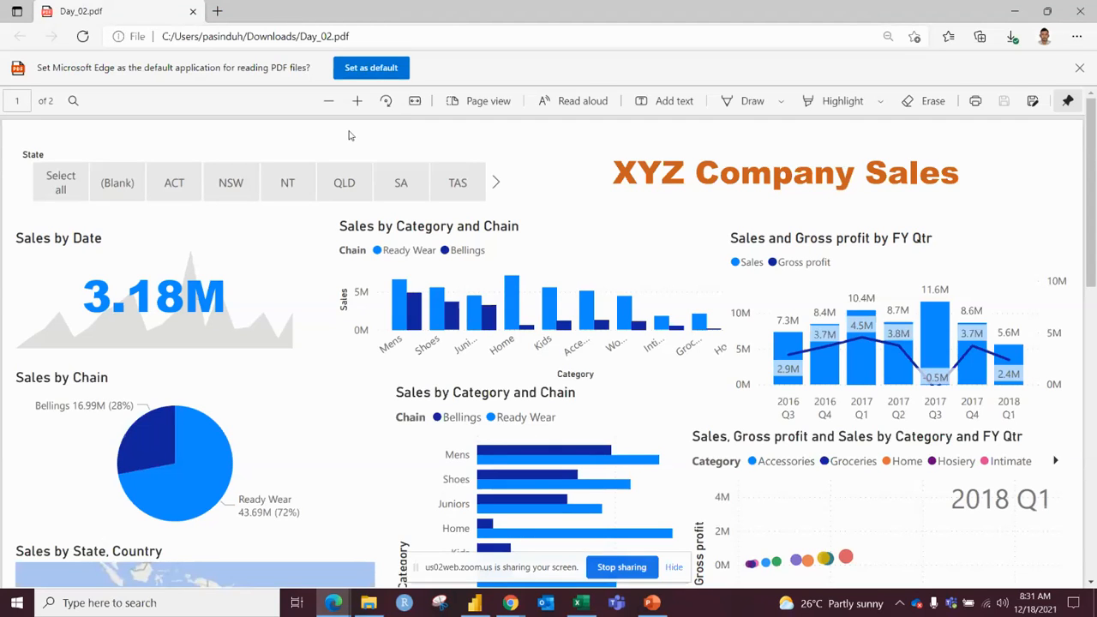
{"action": "scroll", "coordinate": [349, 135], "scroll_direction": "down", "scroll_amount": 7}
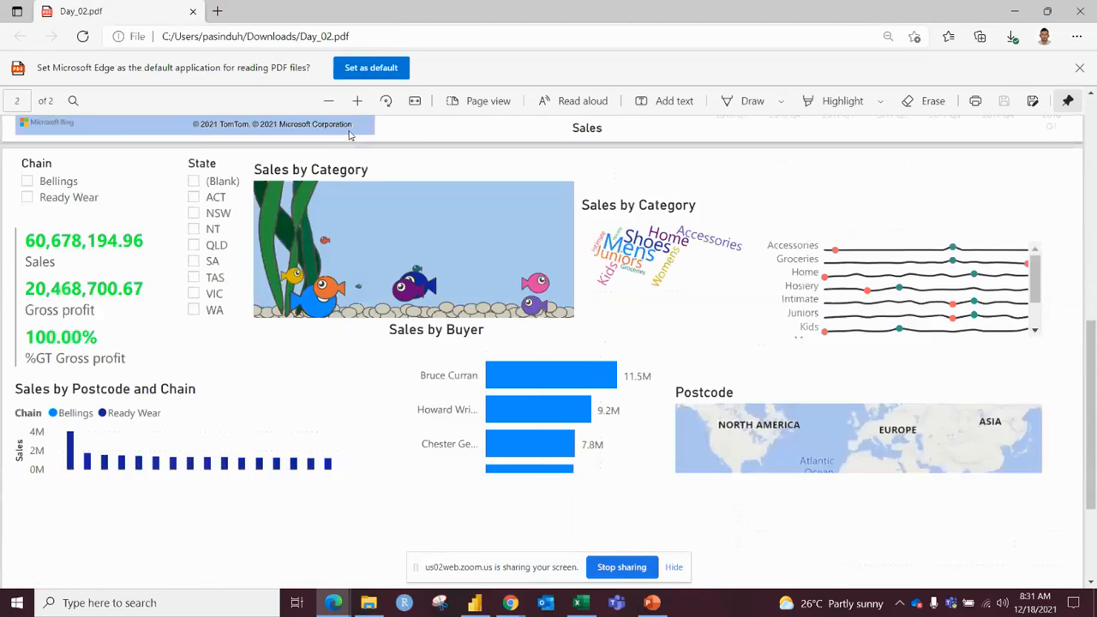
{"action": "scroll", "coordinate": [349, 135], "scroll_direction": "up", "scroll_amount": 6}
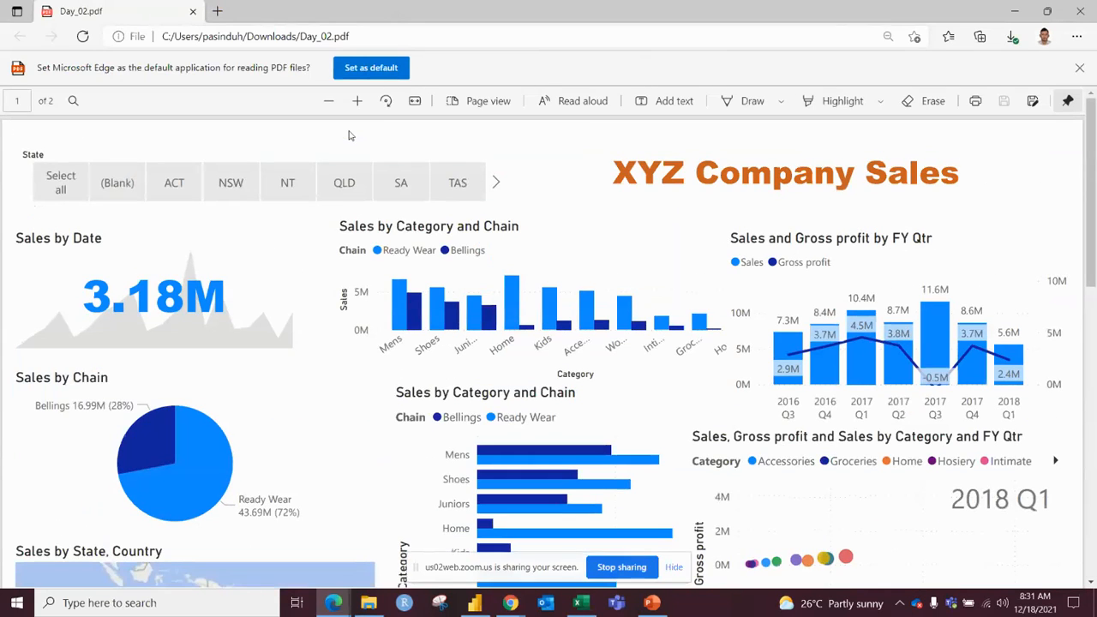
{"action": "scroll", "coordinate": [343, 151], "scroll_direction": "down", "scroll_amount": 10}
{"action": "scroll", "coordinate": [340, 151], "scroll_direction": "down", "scroll_amount": 1}
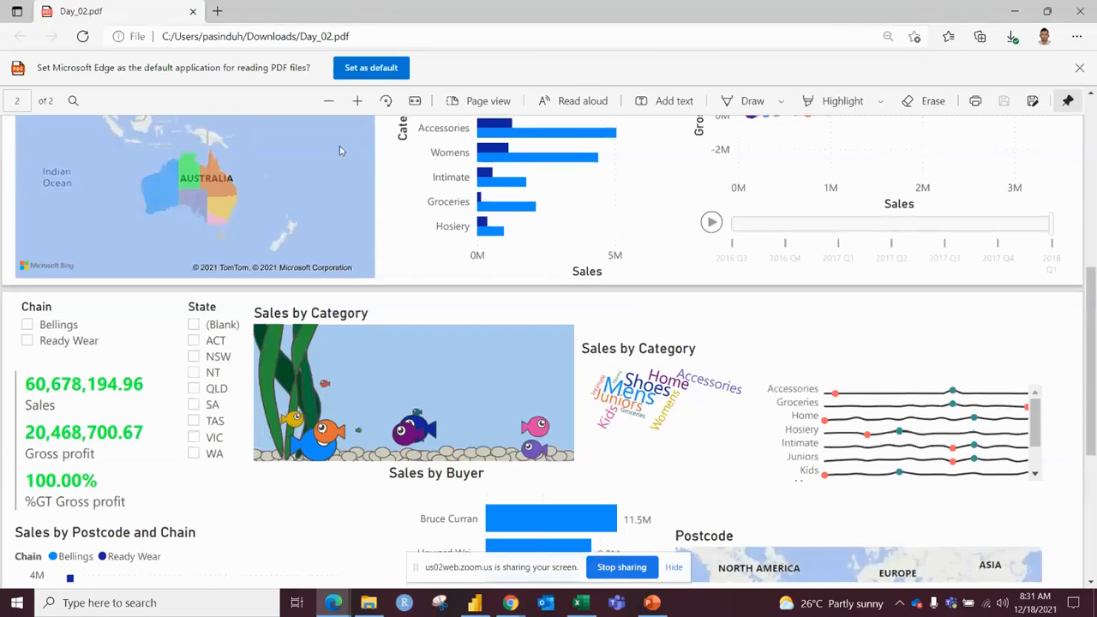
{"action": "scroll", "coordinate": [339, 150], "scroll_direction": "down", "scroll_amount": 4}
{"action": "scroll", "coordinate": [335, 147], "scroll_direction": "up", "scroll_amount": 8}
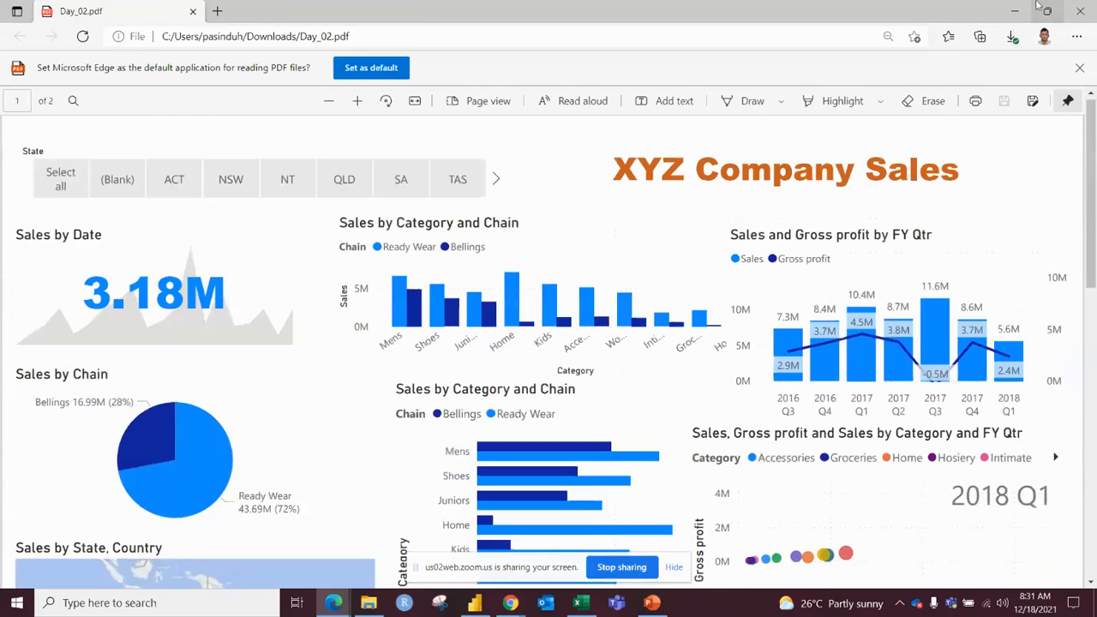
{"action": "left_click", "coordinate": [1080, 10]}
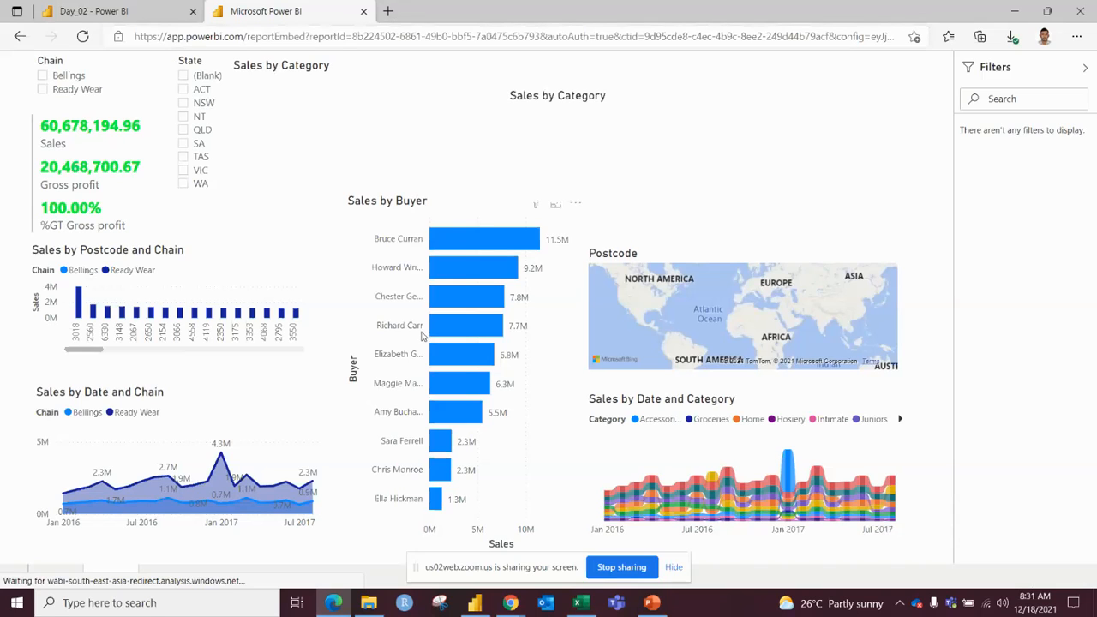
Step: Try the QLD state filter on Page 2 of the embedded report, clear it, and switch between both pages
{"action": "left_click", "coordinate": [183, 130]}
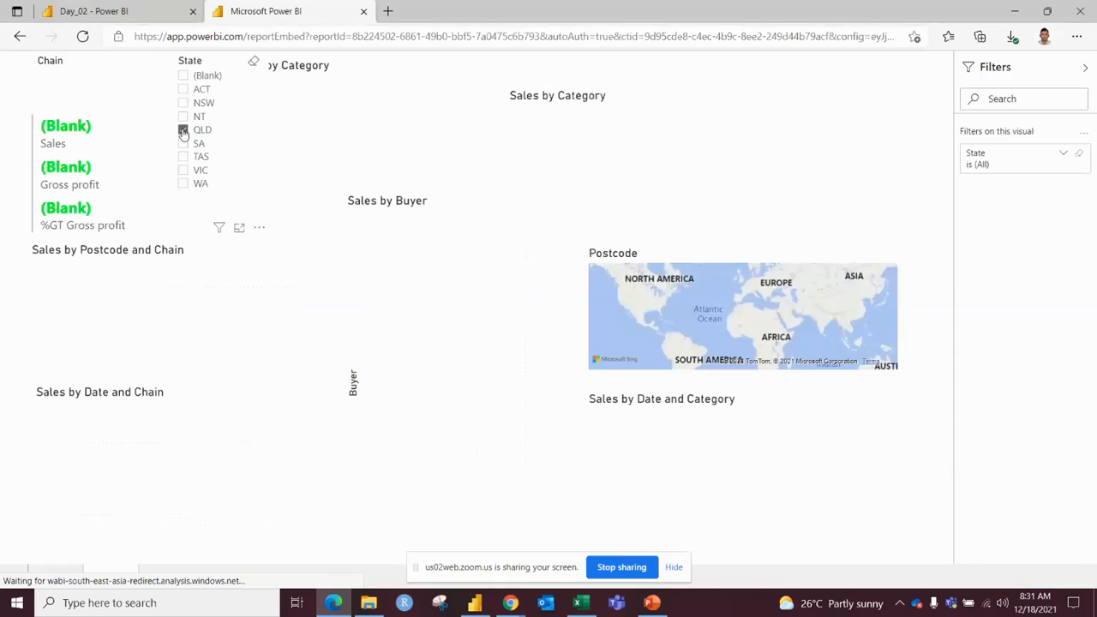
{"action": "left_click", "coordinate": [184, 130]}
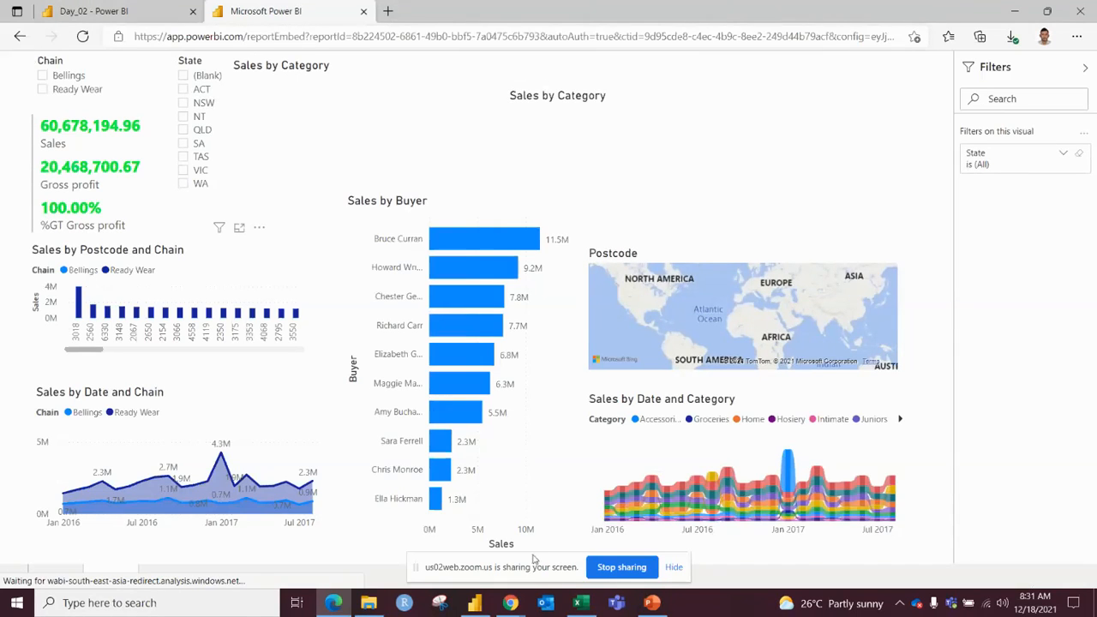
{"action": "left_click", "coordinate": [674, 567]}
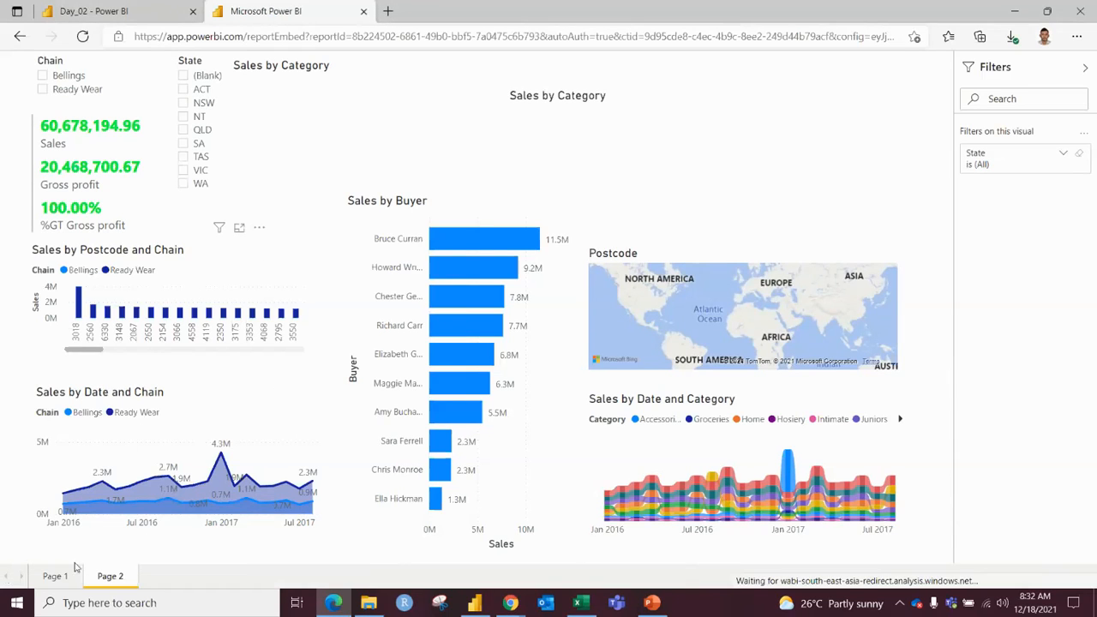
{"action": "left_click", "coordinate": [56, 577]}
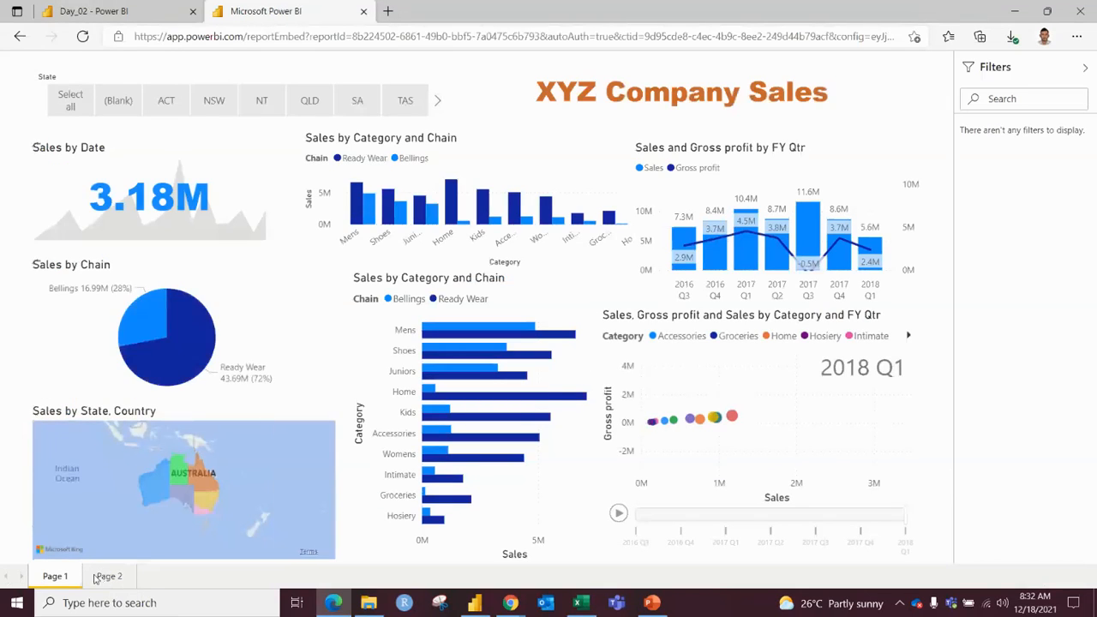
{"action": "left_click", "coordinate": [101, 577]}
{"action": "left_click", "coordinate": [64, 581]}
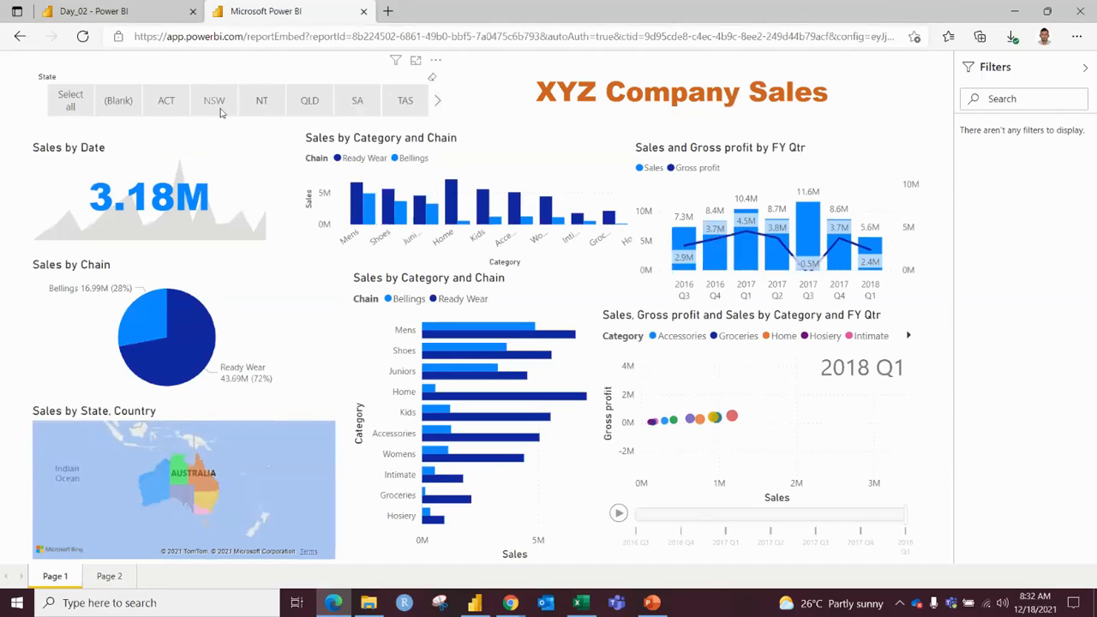
Step: Try cross-highlighting on Page 1 with the Ready Wear pie slice and the Bellings Shoes bar, clear each, and view Page 2
{"action": "left_click", "coordinate": [278, 101]}
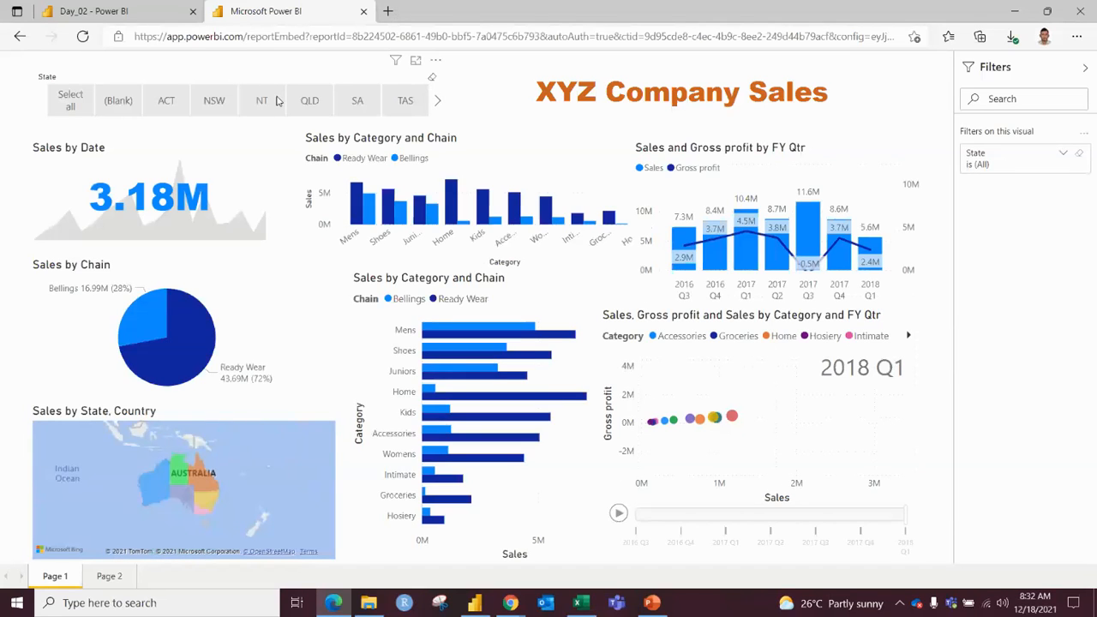
{"action": "left_click", "coordinate": [178, 340]}
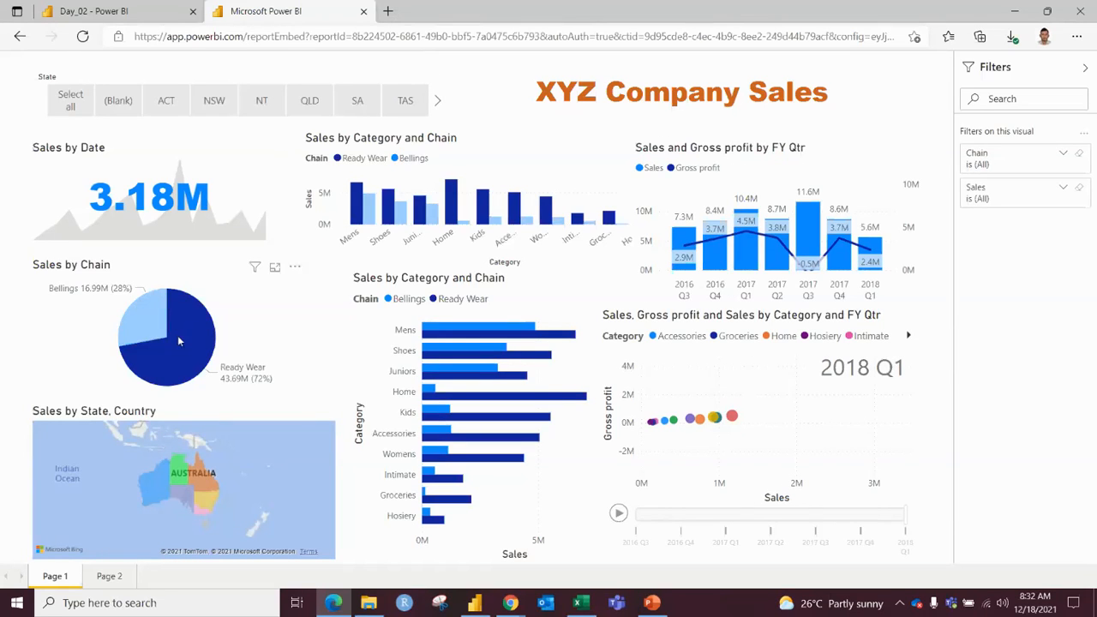
{"action": "left_click", "coordinate": [177, 335]}
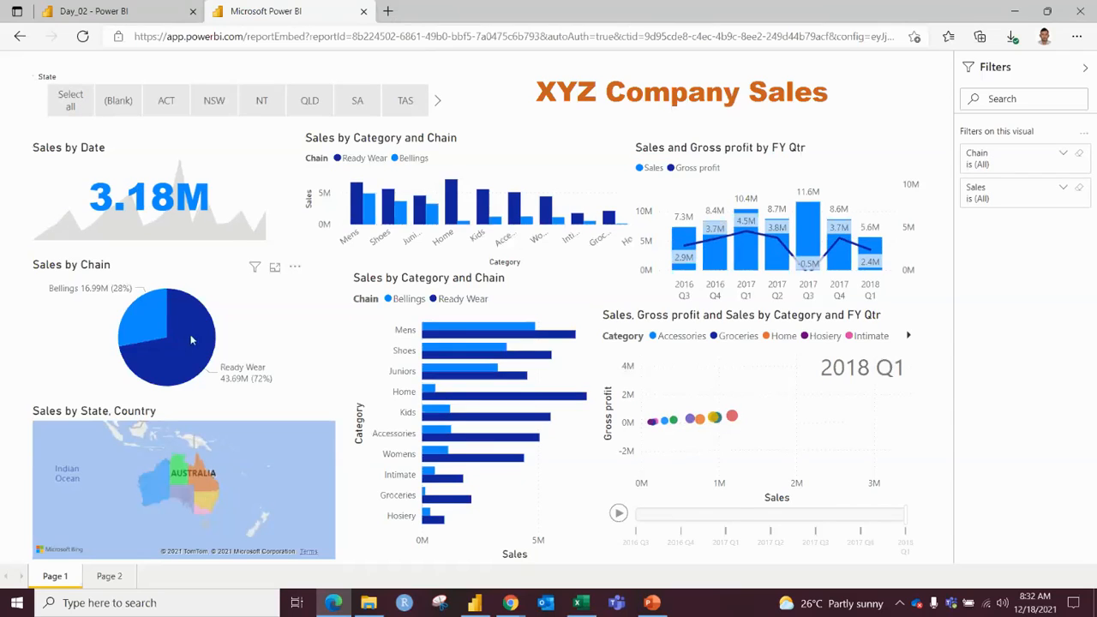
{"action": "left_click", "coordinate": [463, 347]}
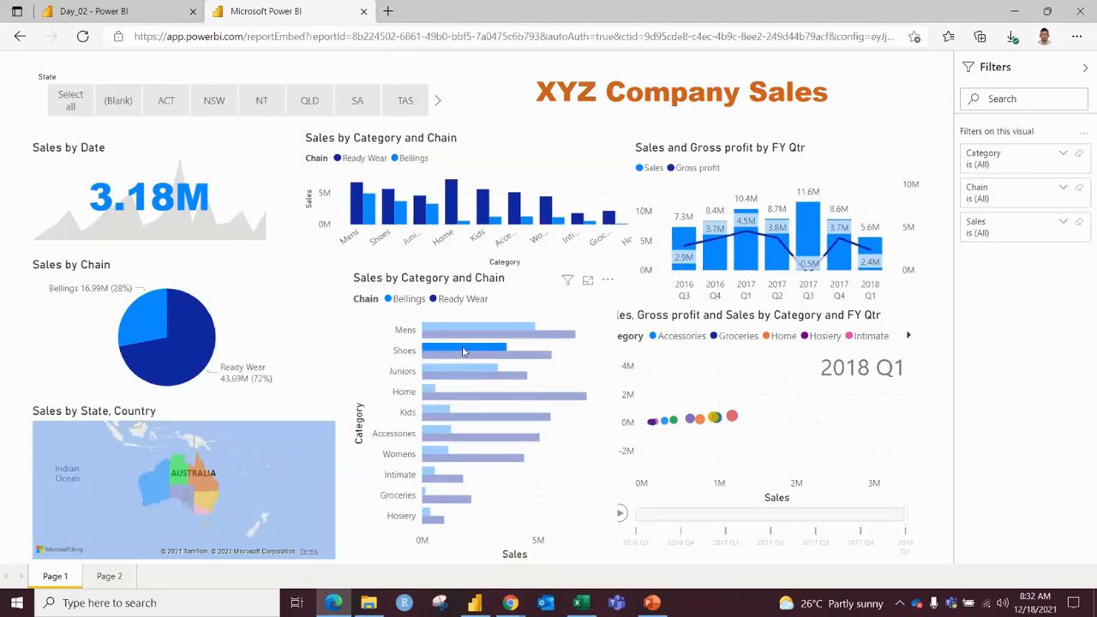
{"action": "left_click", "coordinate": [462, 351]}
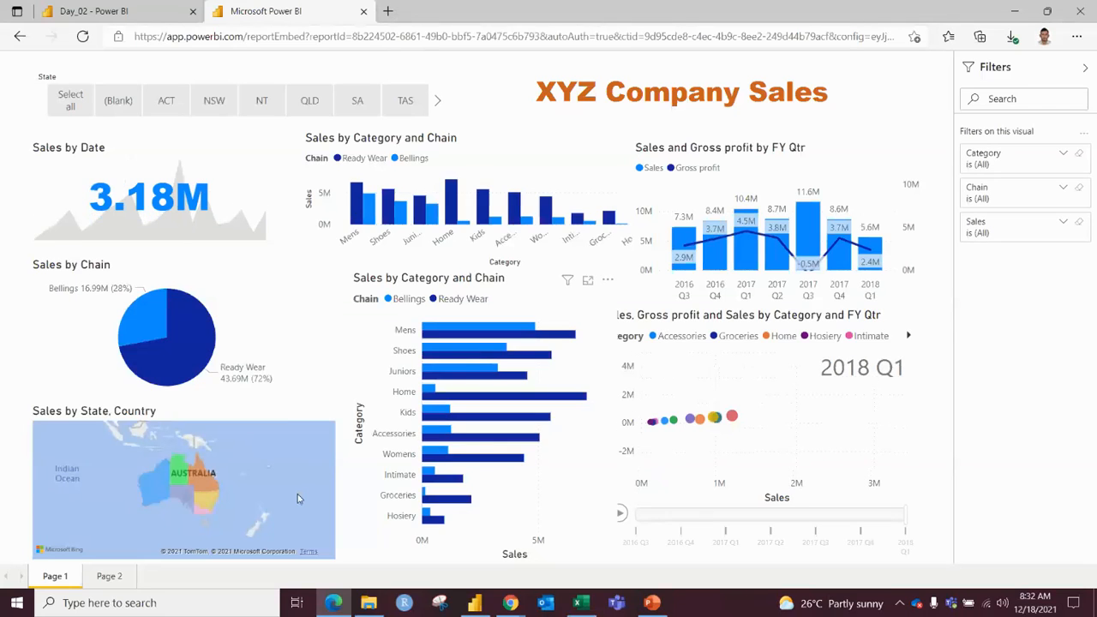
{"action": "left_click", "coordinate": [109, 576]}
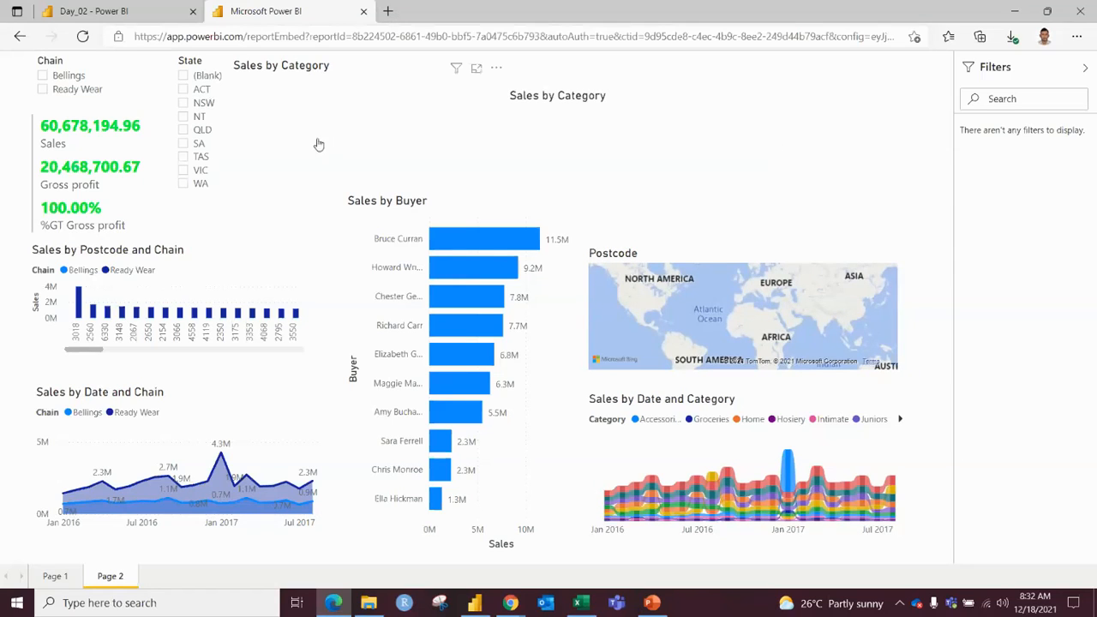
{"action": "left_click", "coordinate": [221, 452]}
Step: Return to the Day_02 report in the Power BI service and make its sharing link work for Specific people
{"action": "left_click", "coordinate": [94, 12]}
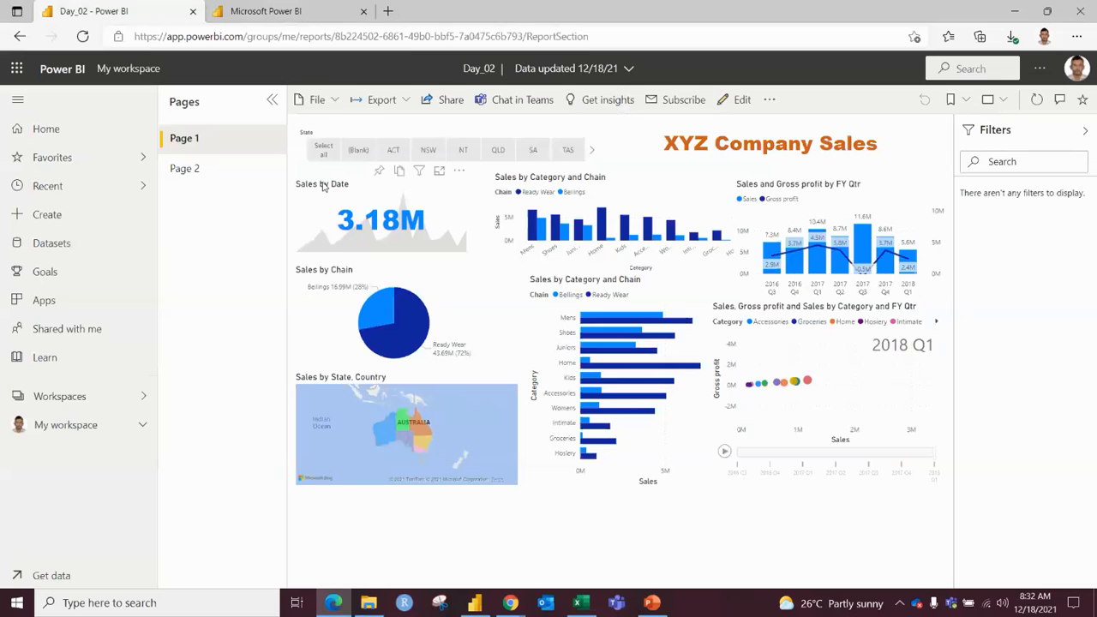
{"action": "left_click", "coordinate": [432, 103]}
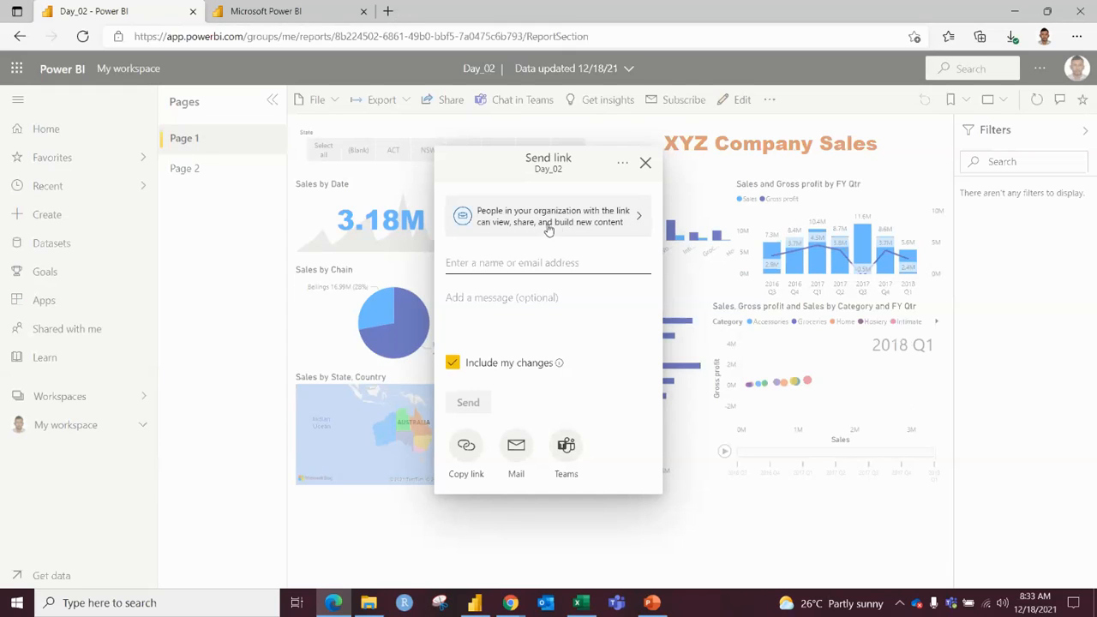
{"action": "left_click", "coordinate": [604, 225]}
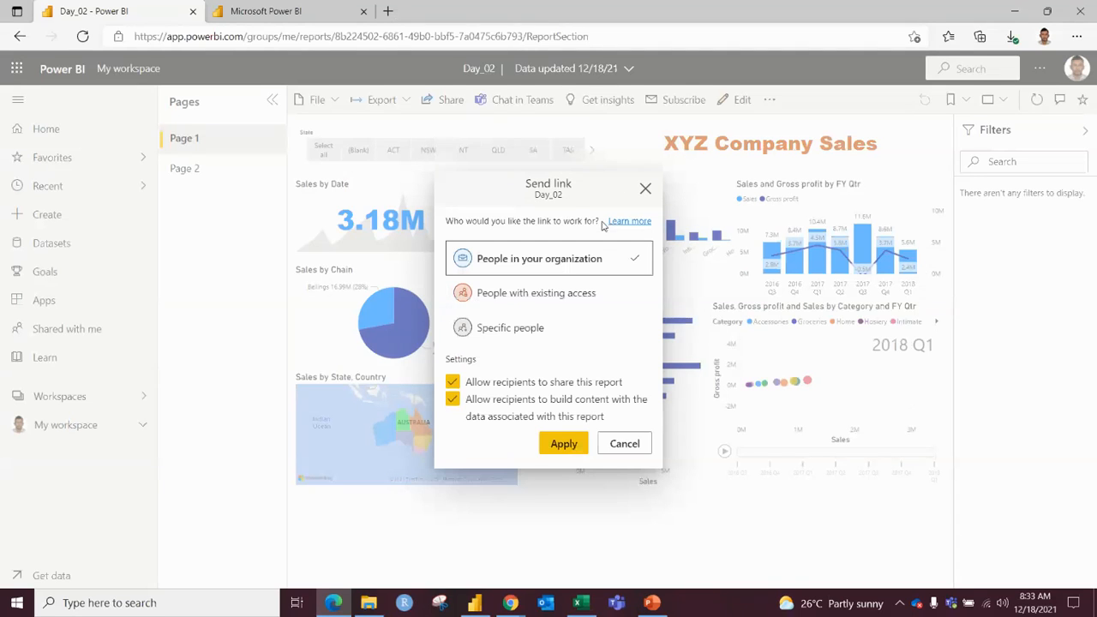
{"action": "left_click", "coordinate": [520, 330]}
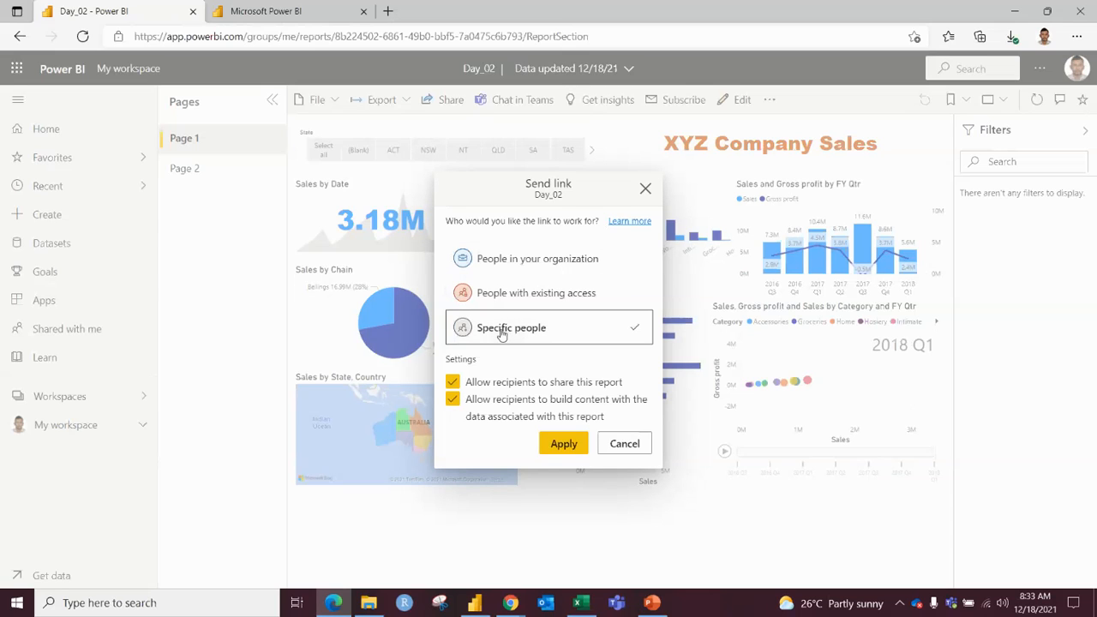
{"action": "left_click", "coordinate": [564, 444]}
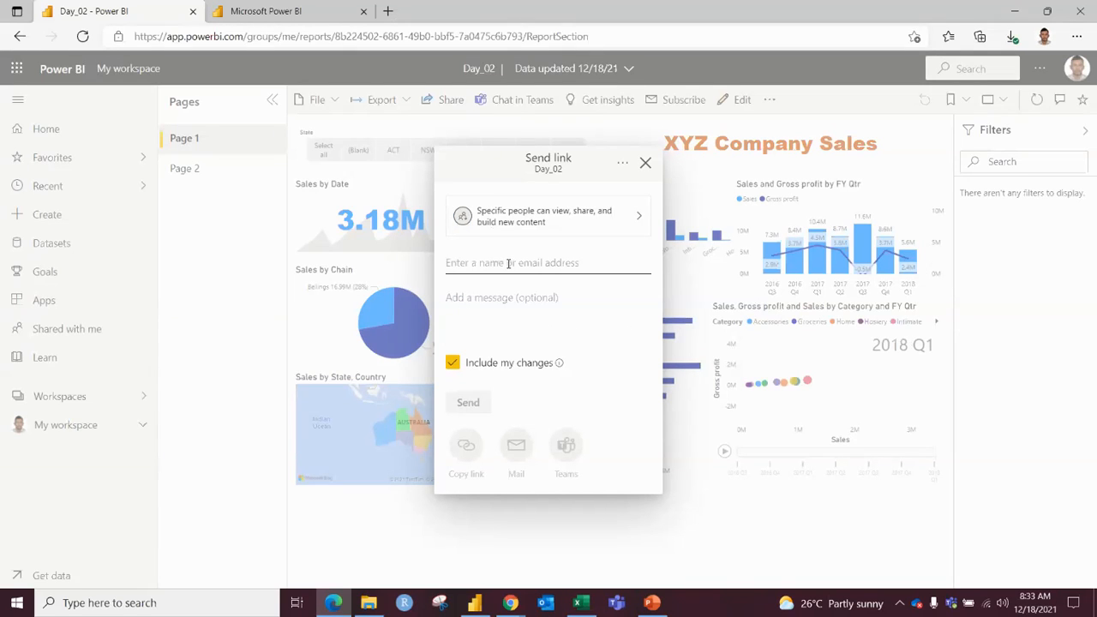
Step: Look up a recipient by name for the Day_02 sharing link, clear the entry and close the sharing dialog unsent
{"action": "type", "text": "Aravin"}
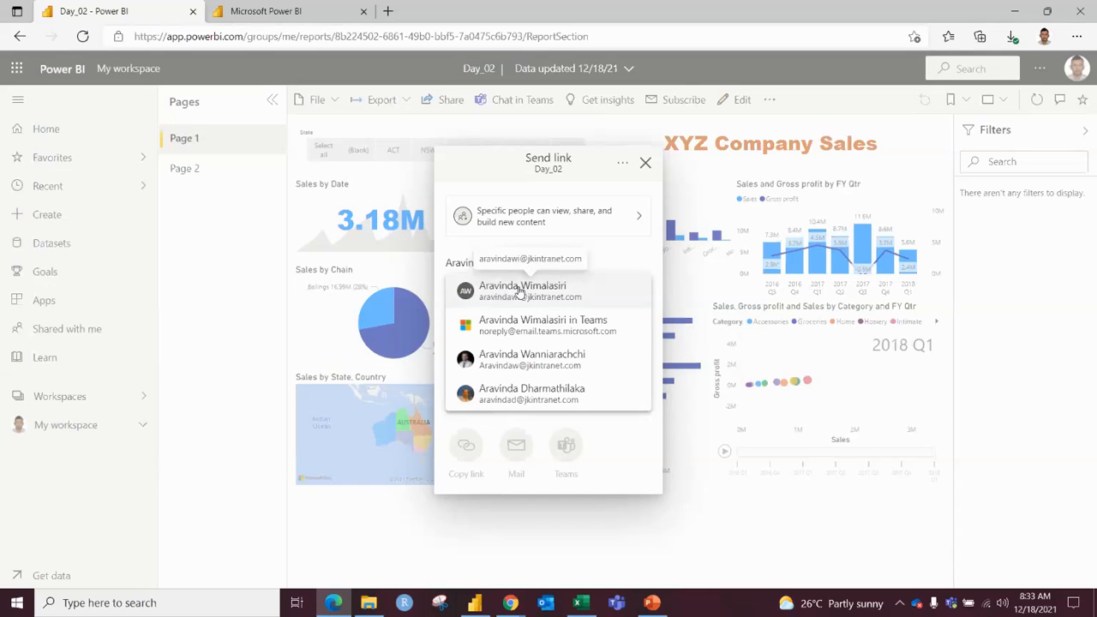
{"action": "type", "text": "da"}
{"action": "left_click_drag", "start_coordinate": [558, 257], "coordinate": [426, 257]}
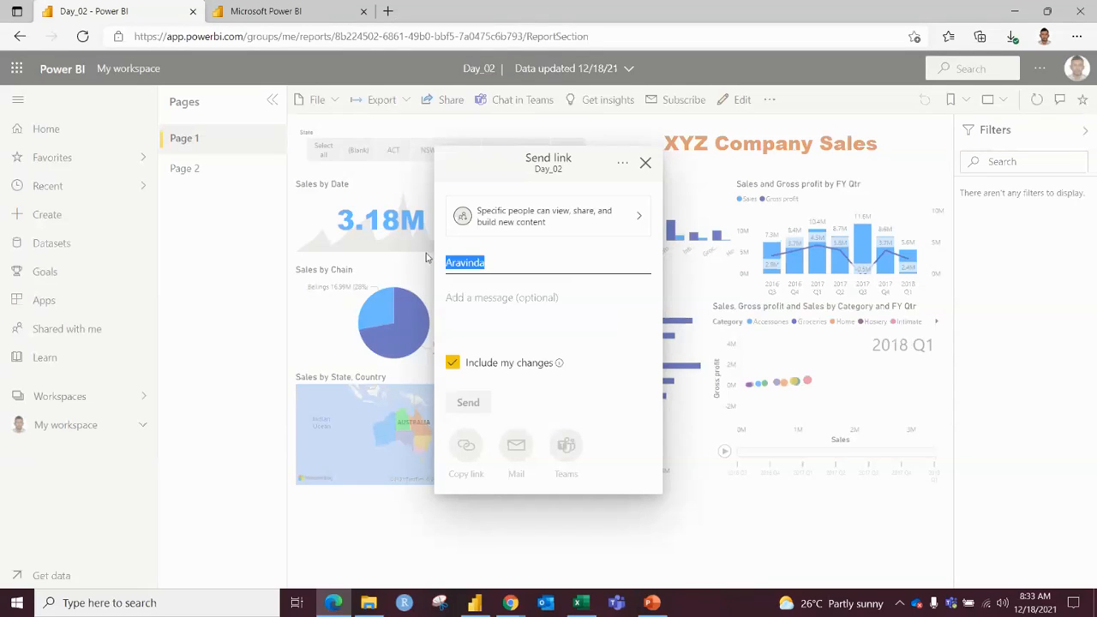
{"action": "key", "text": "BackSpace"}
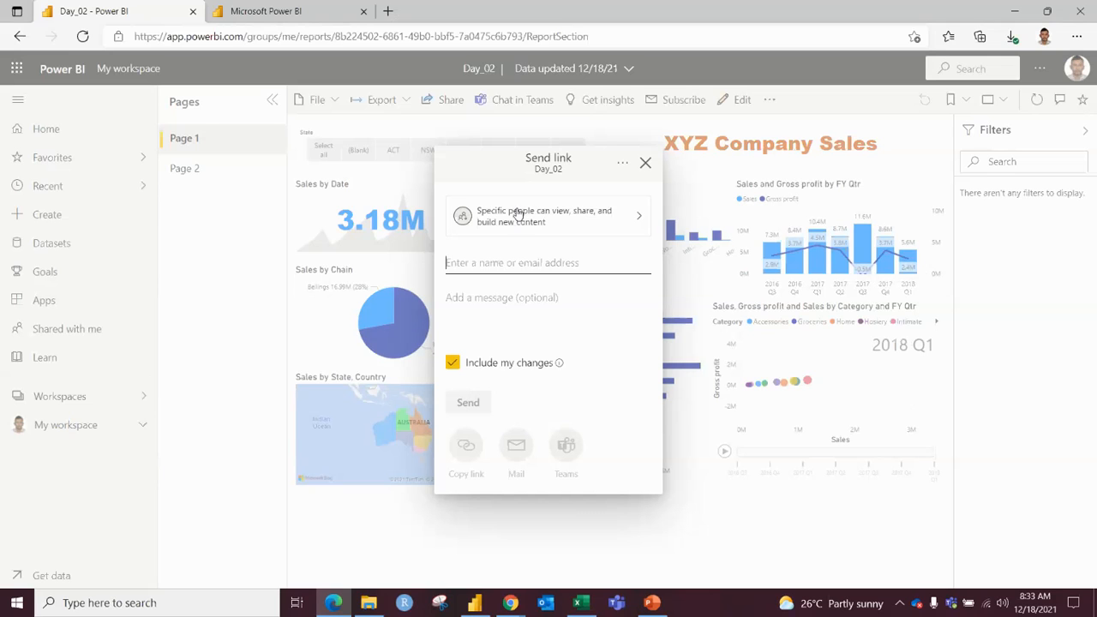
{"action": "left_click", "coordinate": [645, 163]}
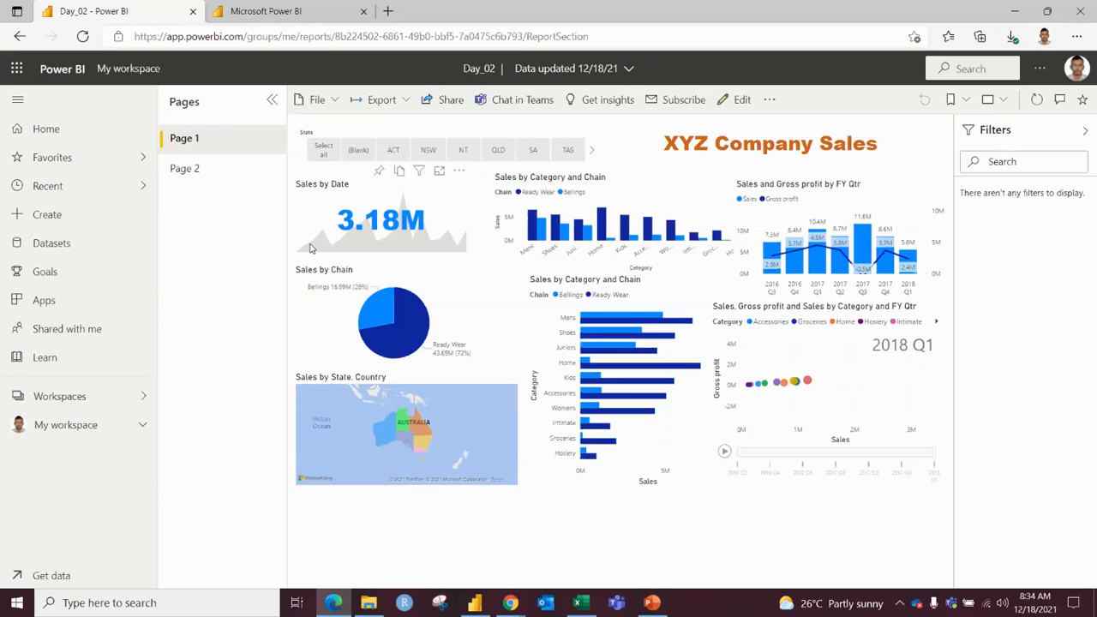
{"action": "key", "text": "alt+Tab"}
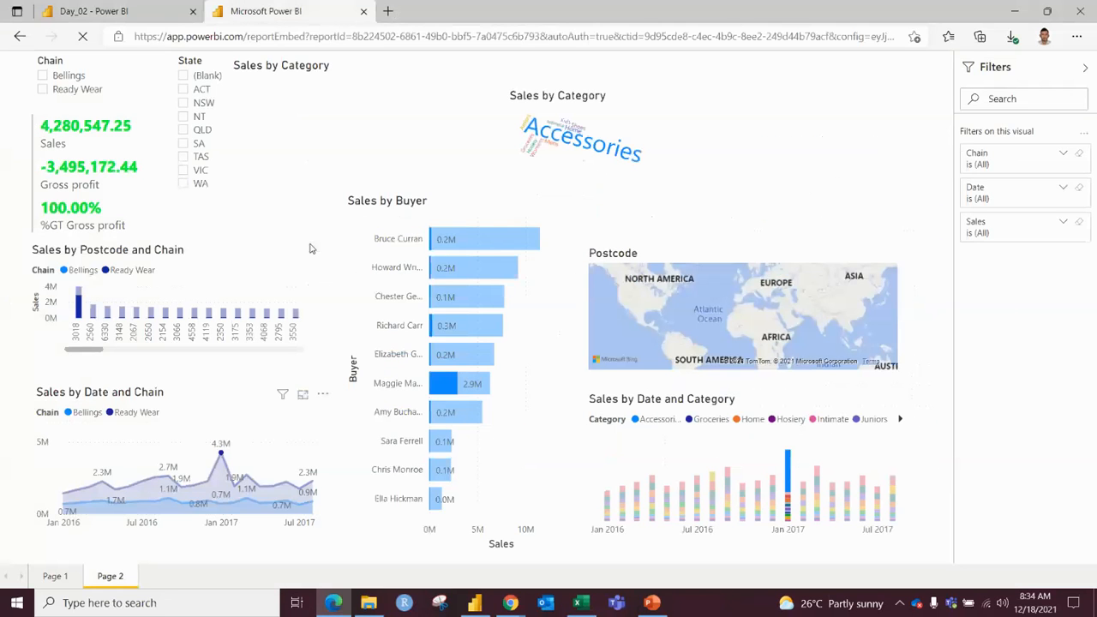
{"action": "key", "text": "alt+Tab"}
{"action": "key", "text": "Tab"}
{"action": "key", "text": "Tab"}
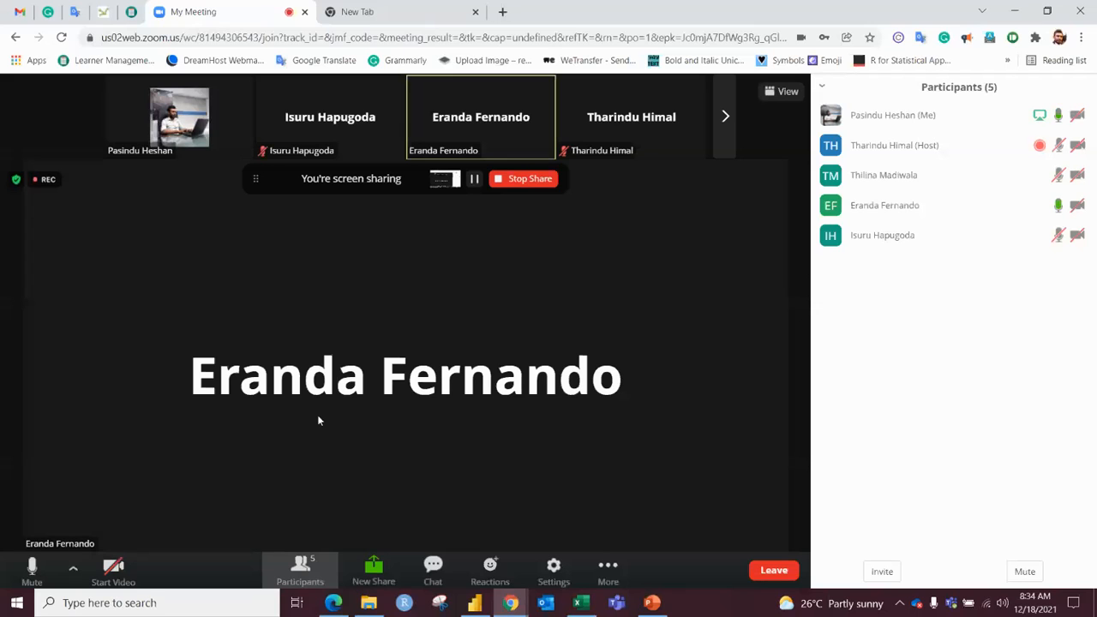
{"action": "key", "text": "alt+Tab"}
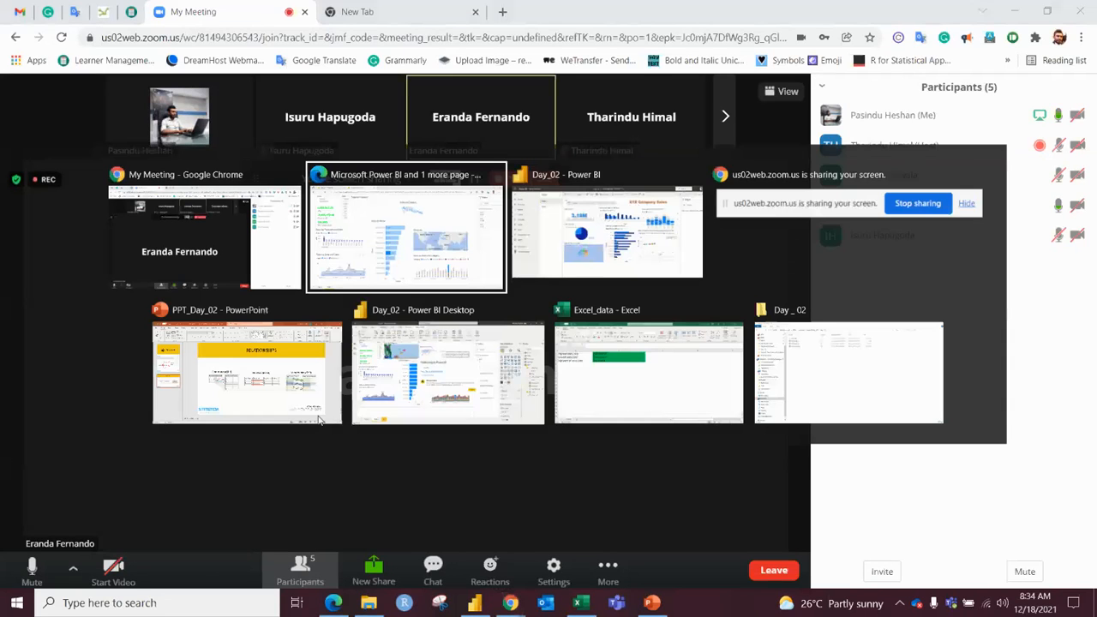
{"action": "key", "text": "alt+Tab"}
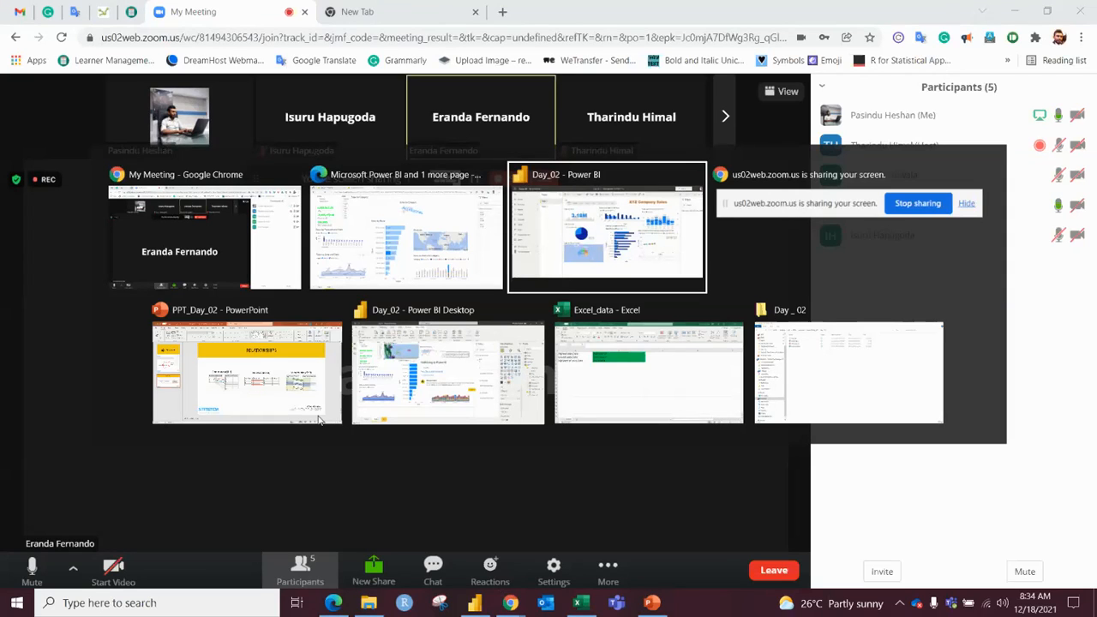
{"action": "key", "text": "alt+shift+Tab"}
{"action": "key", "text": "alt+Tab"}
{"action": "key", "text": "alt+Tab"}
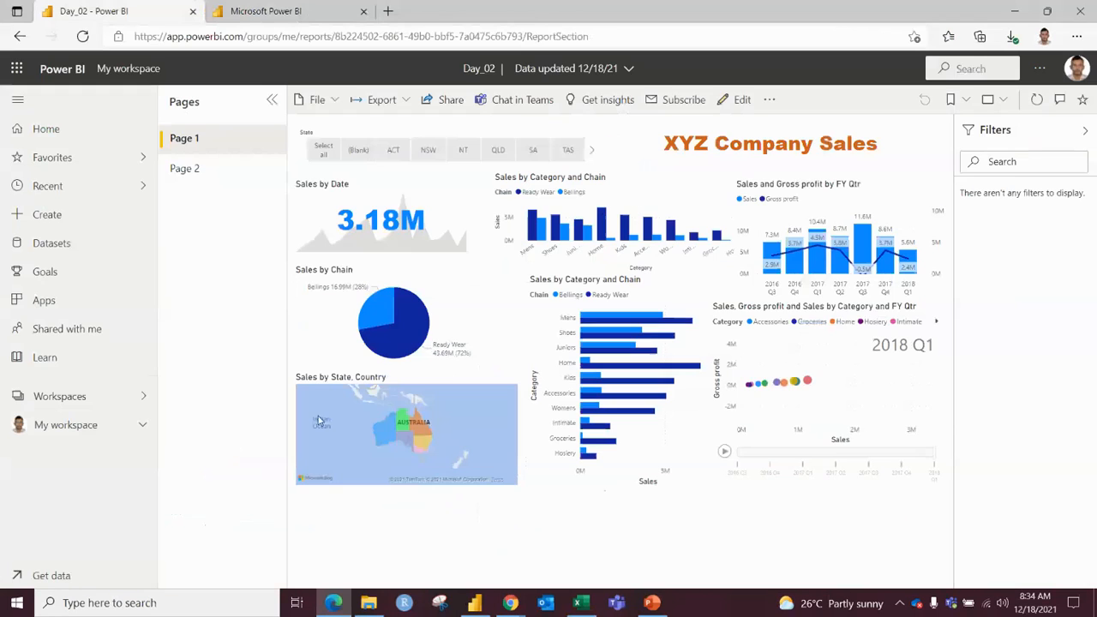
Step: Switch to the Day_02 report in Power BI Desktop and dismiss the publishing message
{"action": "key", "text": "alt+Tab"}
{"action": "key", "text": "alt+Down"}
{"action": "key", "text": "alt+Left"}
{"action": "key", "text": "alt+Right"}
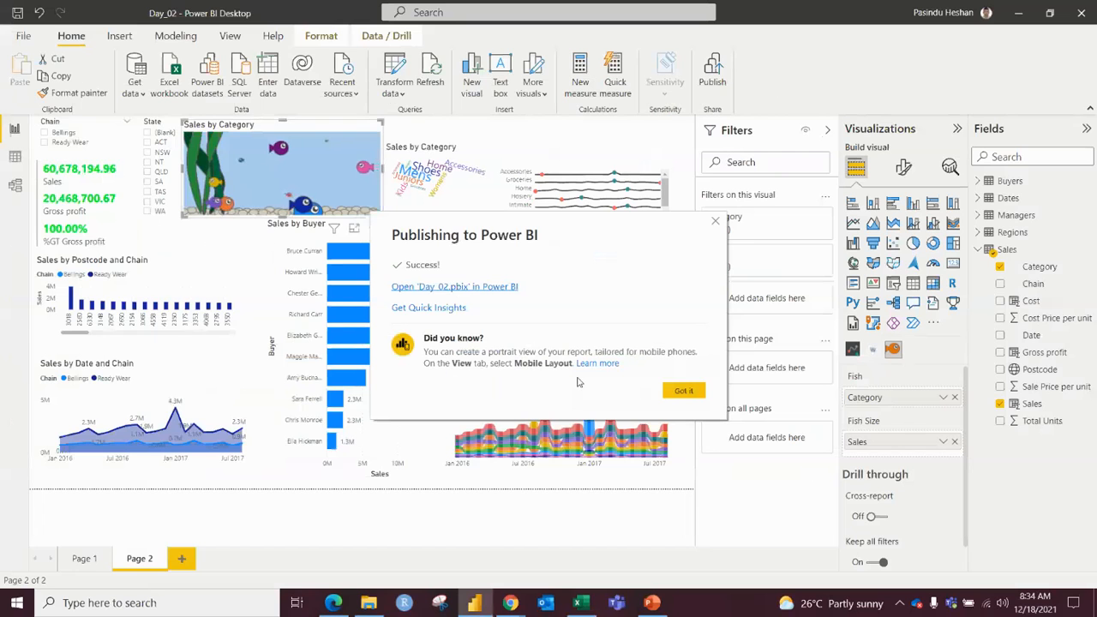
{"action": "left_click", "coordinate": [683, 391]}
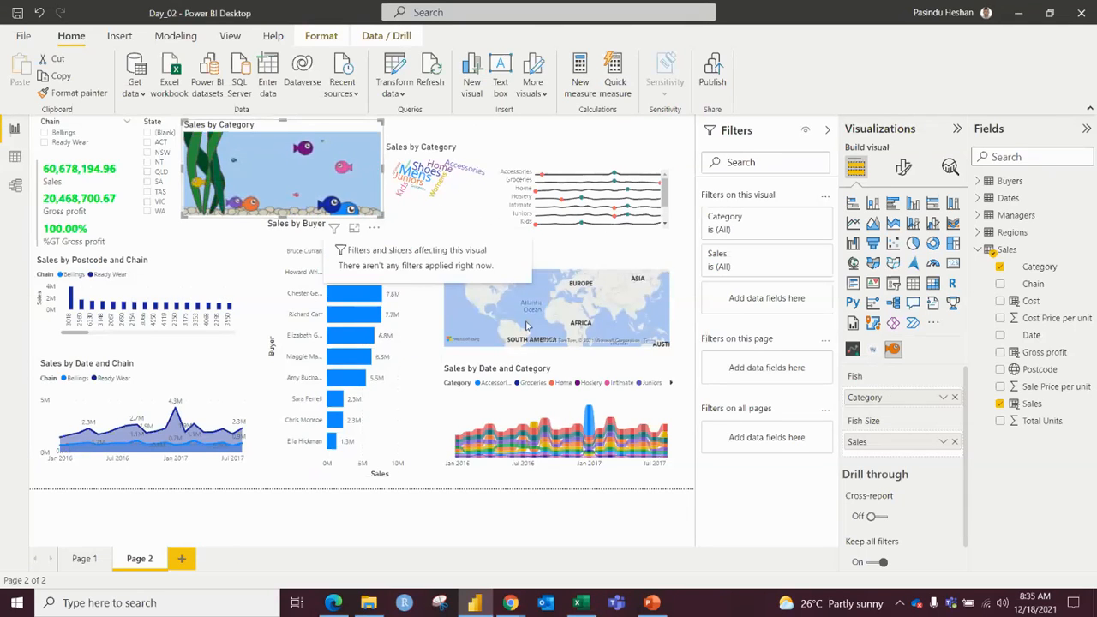
Step: Copy the Sales by Date and Chain area chart from Page 2 onto a new Page 3 and enlarge it to fill the page
{"action": "left_click", "coordinate": [231, 374]}
{"action": "key", "text": "ctrl+c"}
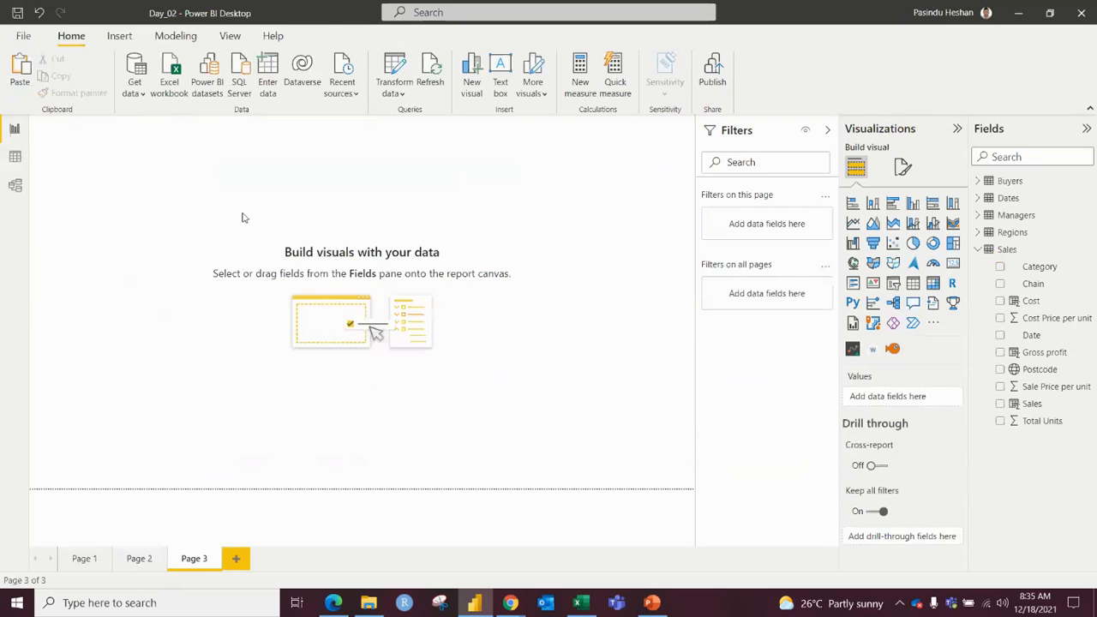
{"action": "key", "text": "ctrl+v"}
{"action": "left_click_drag", "start_coordinate": [258, 356], "coordinate": [695, 120]}
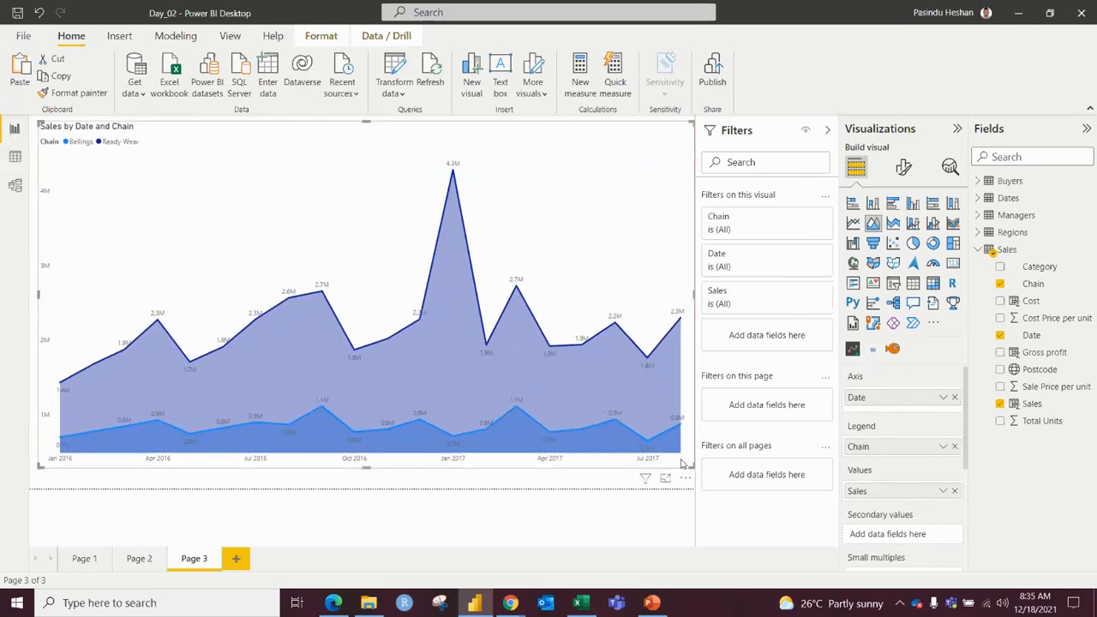
{"action": "left_click_drag", "start_coordinate": [683, 464], "coordinate": [690, 486]}
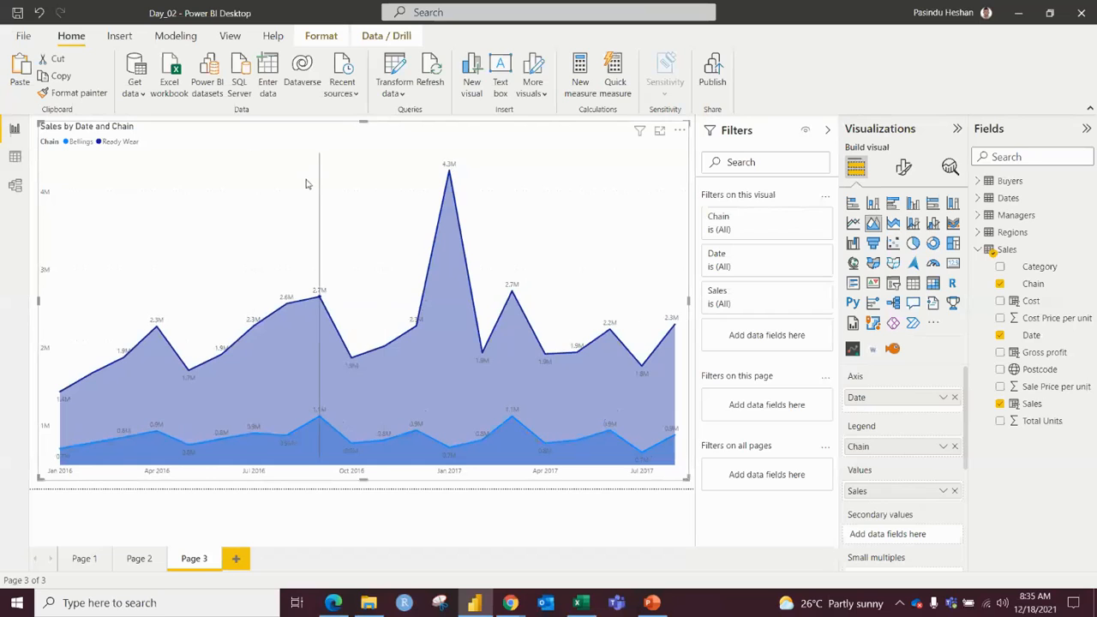
Step: Publish the report to My workspace, replacing the existing Day_02 dataset, and open the published Page 3 in the browser
{"action": "left_click", "coordinate": [710, 75]}
{"action": "left_click", "coordinate": [628, 320]}
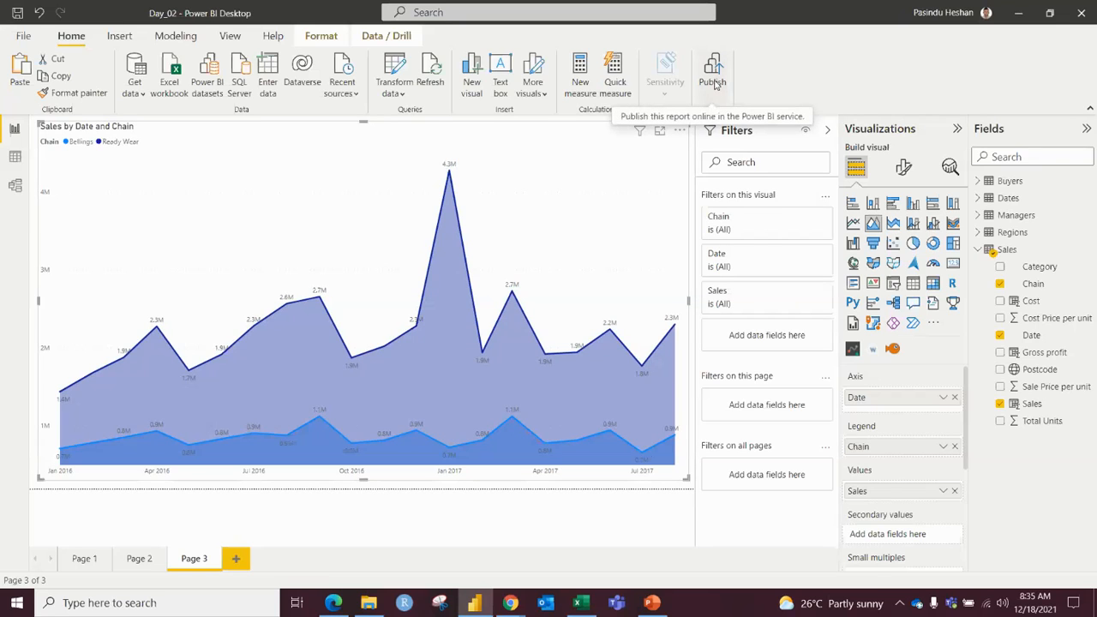
{"action": "key", "text": "alt+Tab"}
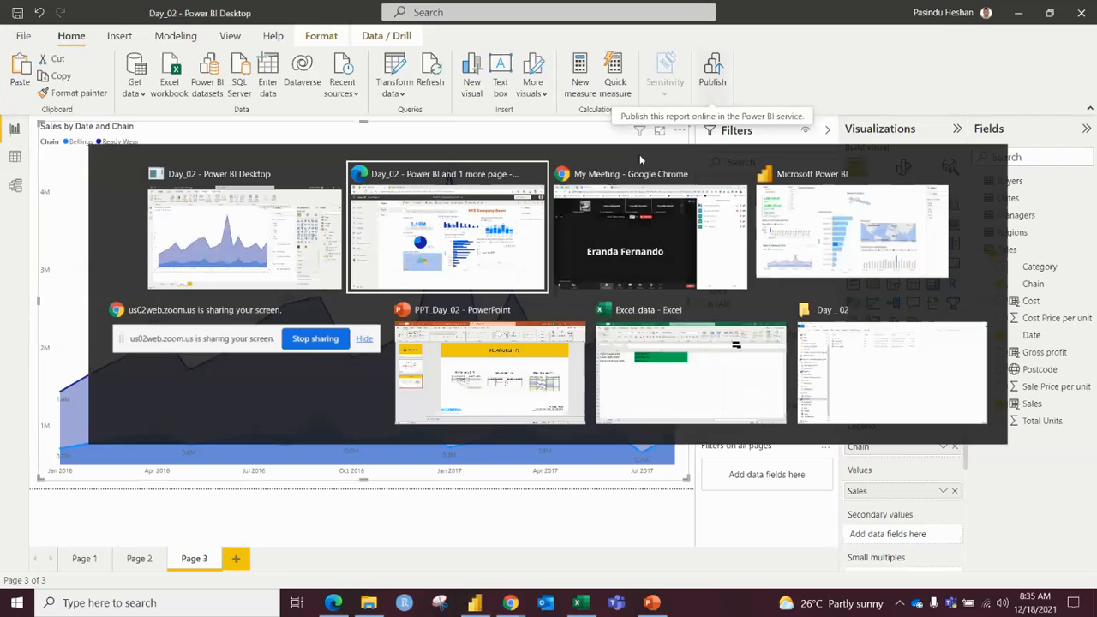
{"action": "key", "text": "alt+Tab"}
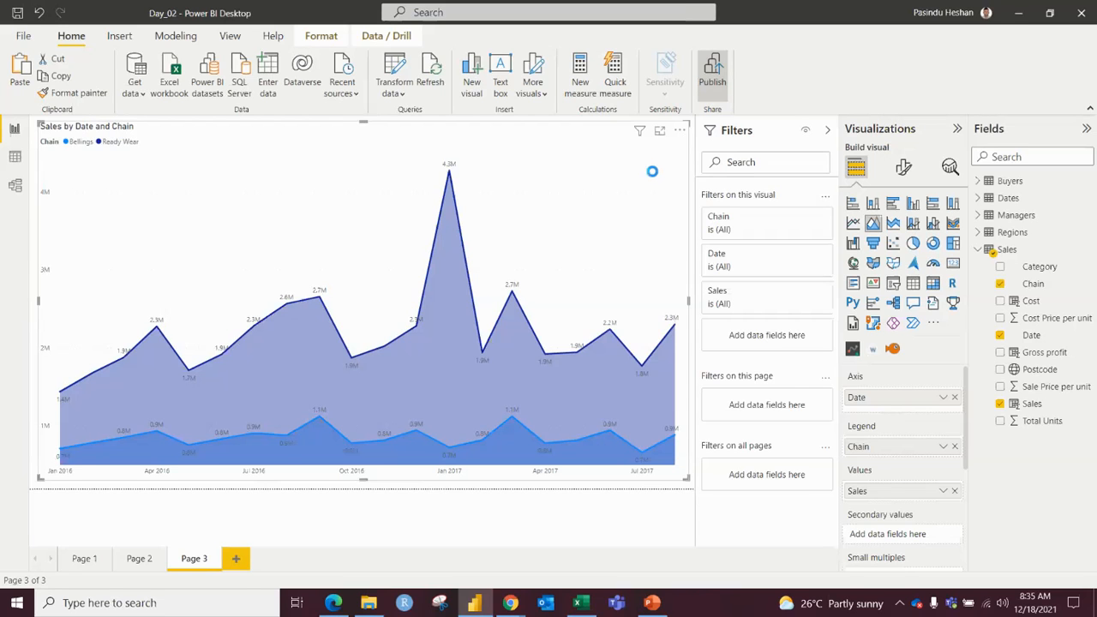
{"action": "key", "text": "alt+Tab"}
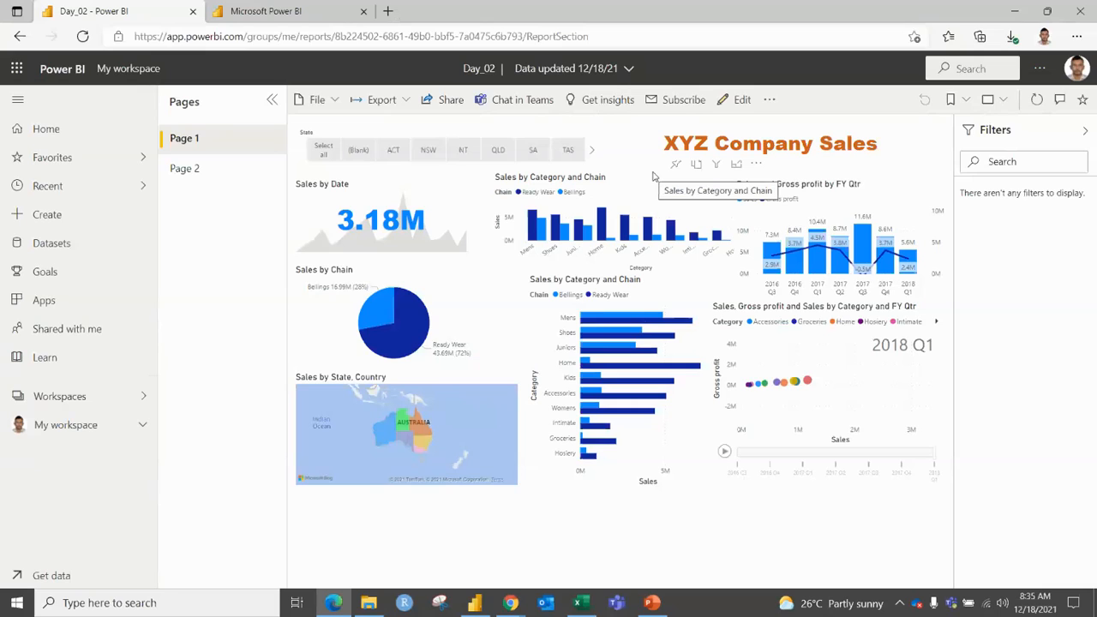
{"action": "left_click", "coordinate": [1036, 100]}
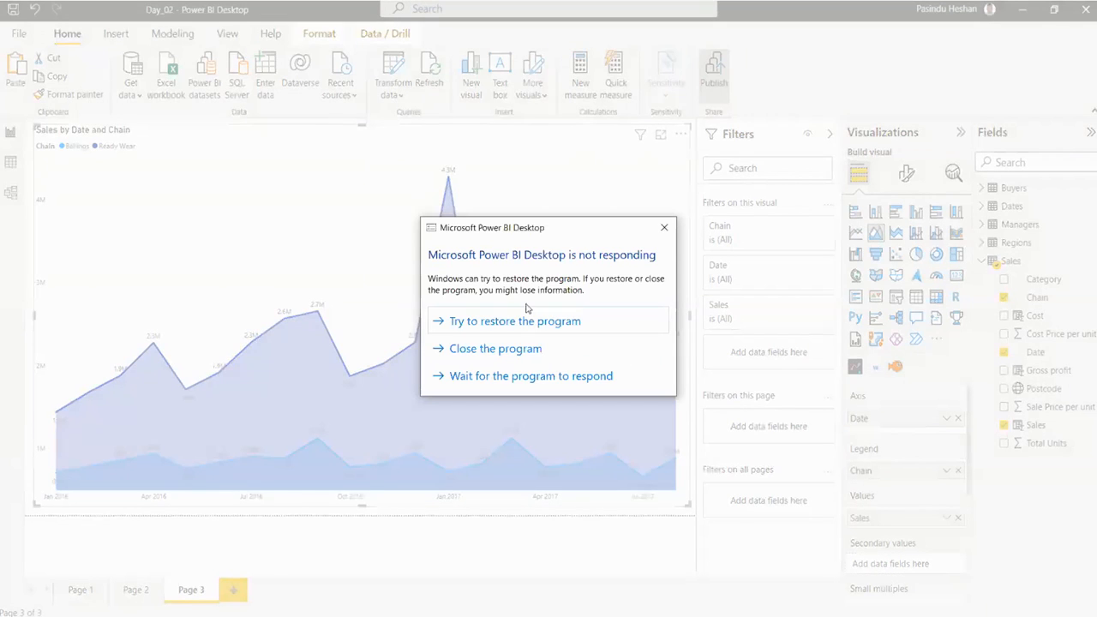
{"action": "left_click", "coordinate": [661, 227]}
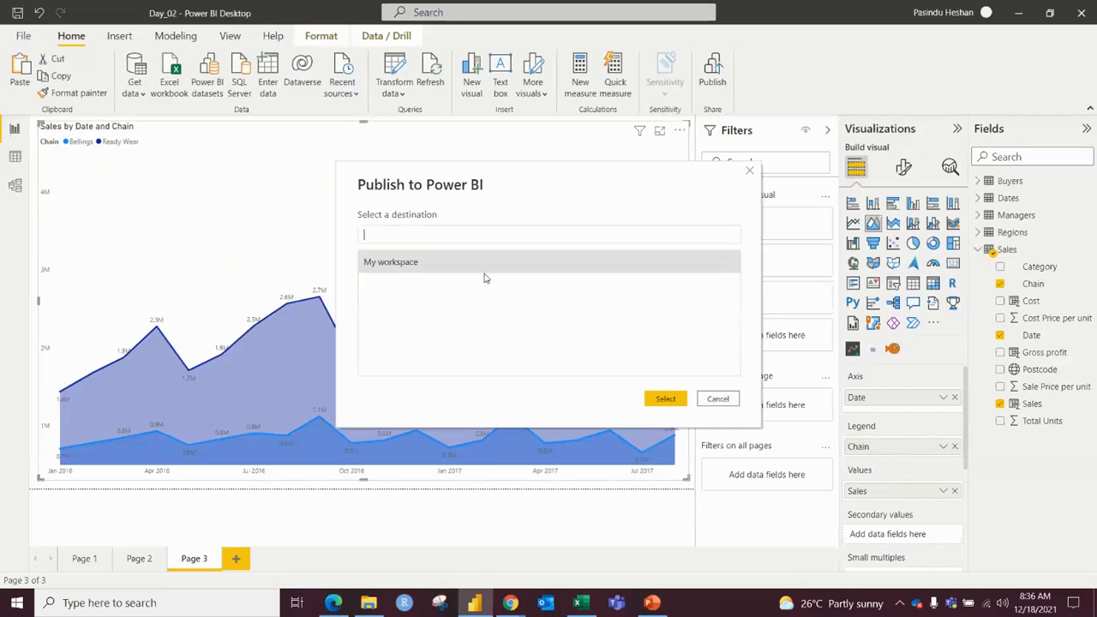
{"action": "left_click", "coordinate": [660, 399]}
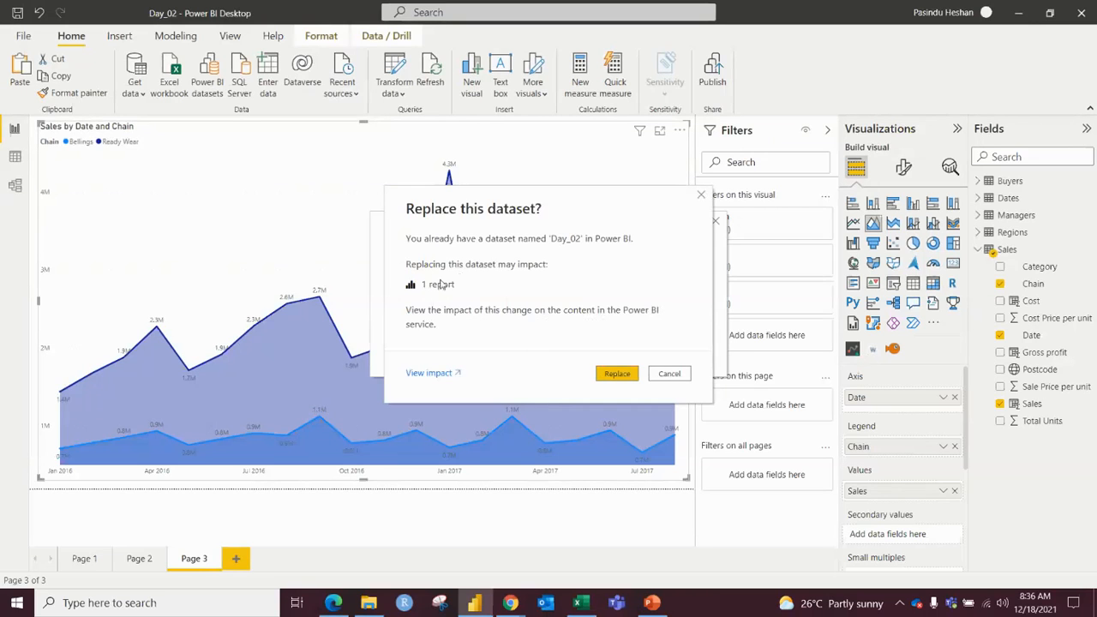
{"action": "left_click", "coordinate": [610, 376]}
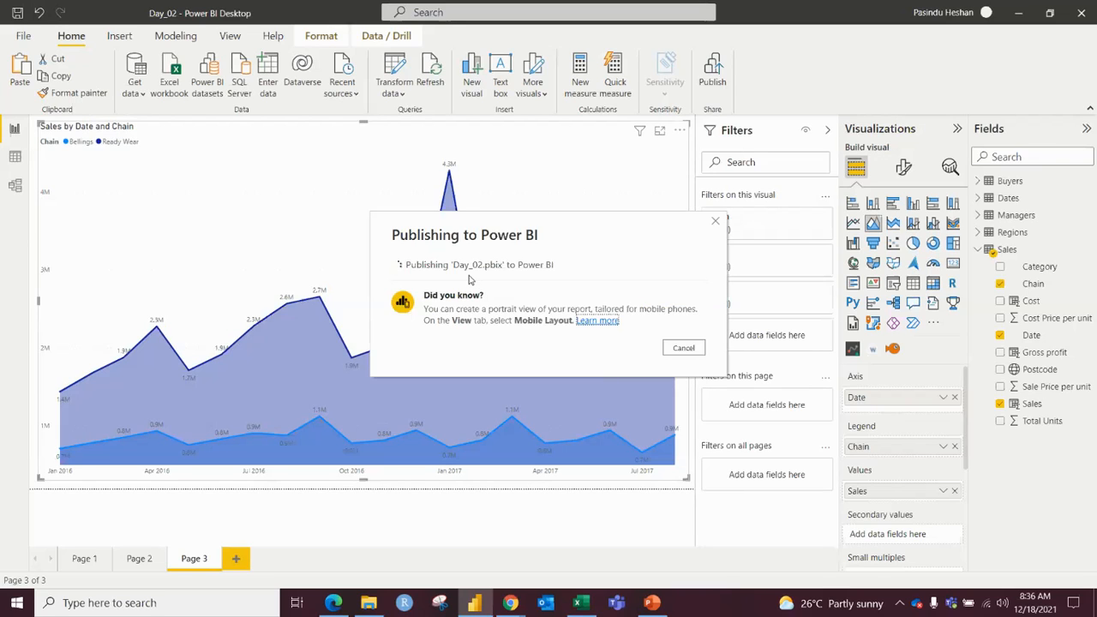
{"action": "key", "text": "alt+Tab"}
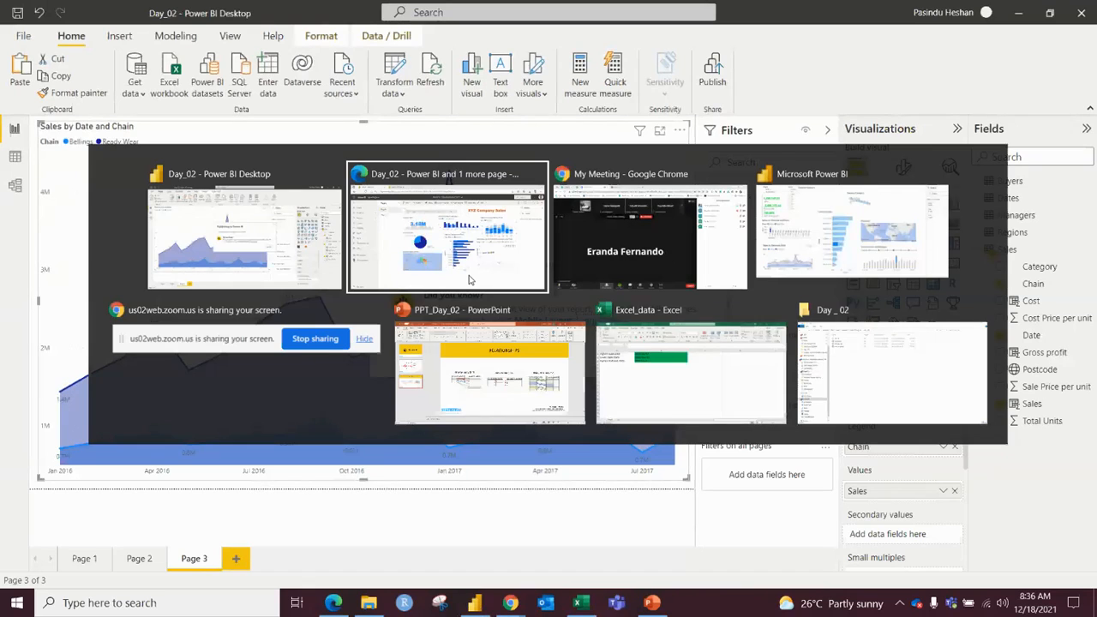
{"action": "key", "text": "Escape"}
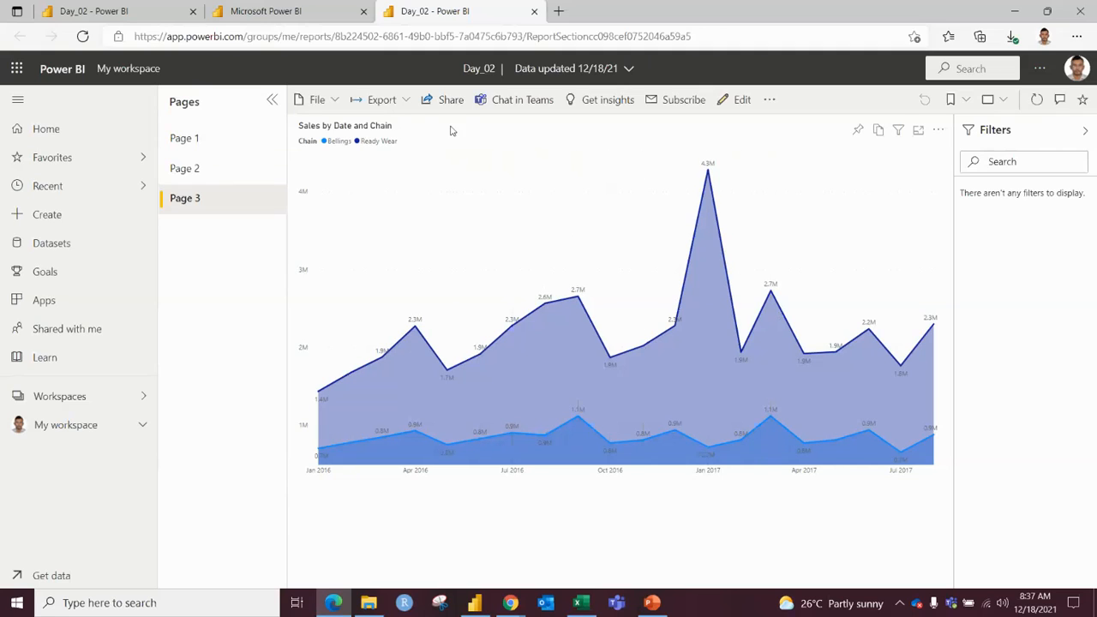
Step: Export all pages of the published Day_02 report to PDF with current values
{"action": "left_click", "coordinate": [405, 102]}
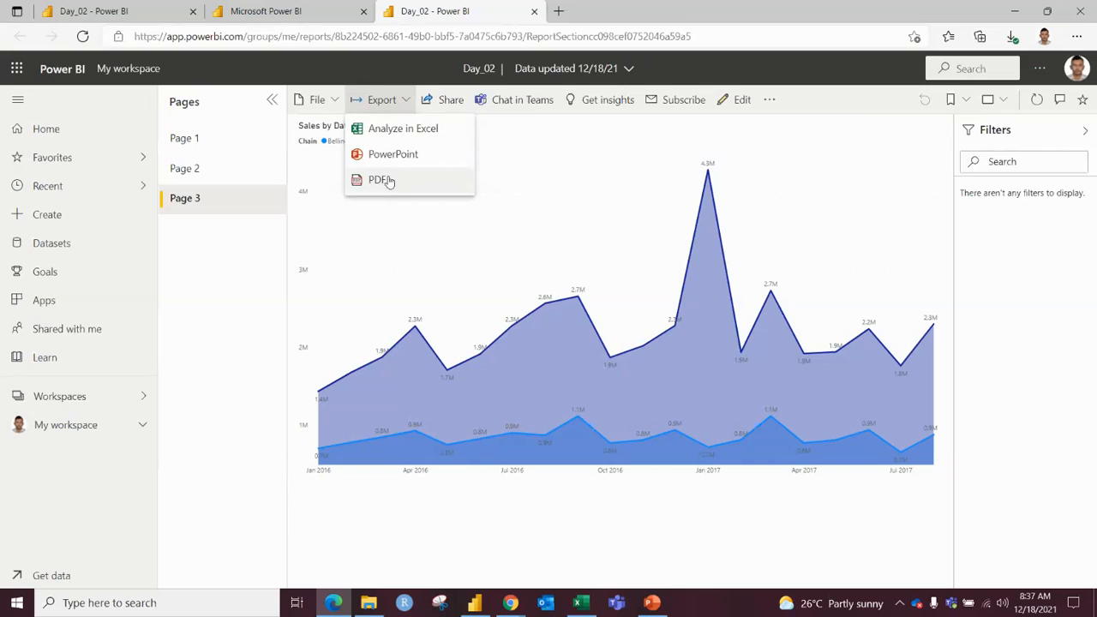
{"action": "left_click", "coordinate": [383, 180]}
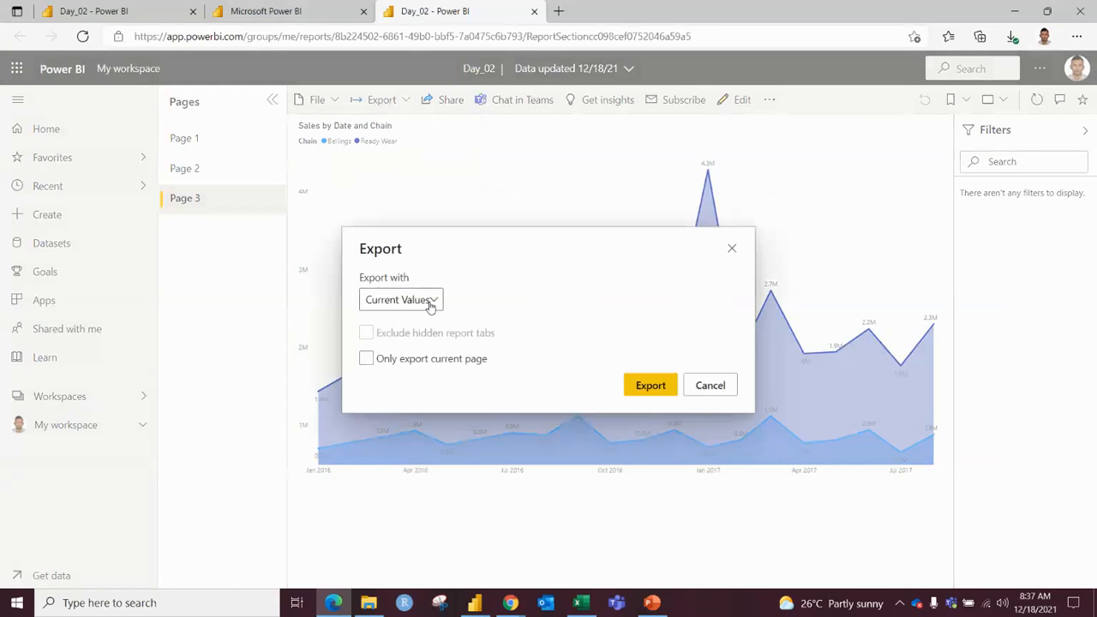
{"action": "left_click", "coordinate": [433, 300]}
{"action": "left_click", "coordinate": [459, 293]}
{"action": "left_click", "coordinate": [366, 360]}
{"action": "left_click", "coordinate": [366, 360]}
{"action": "left_click", "coordinate": [643, 387]}
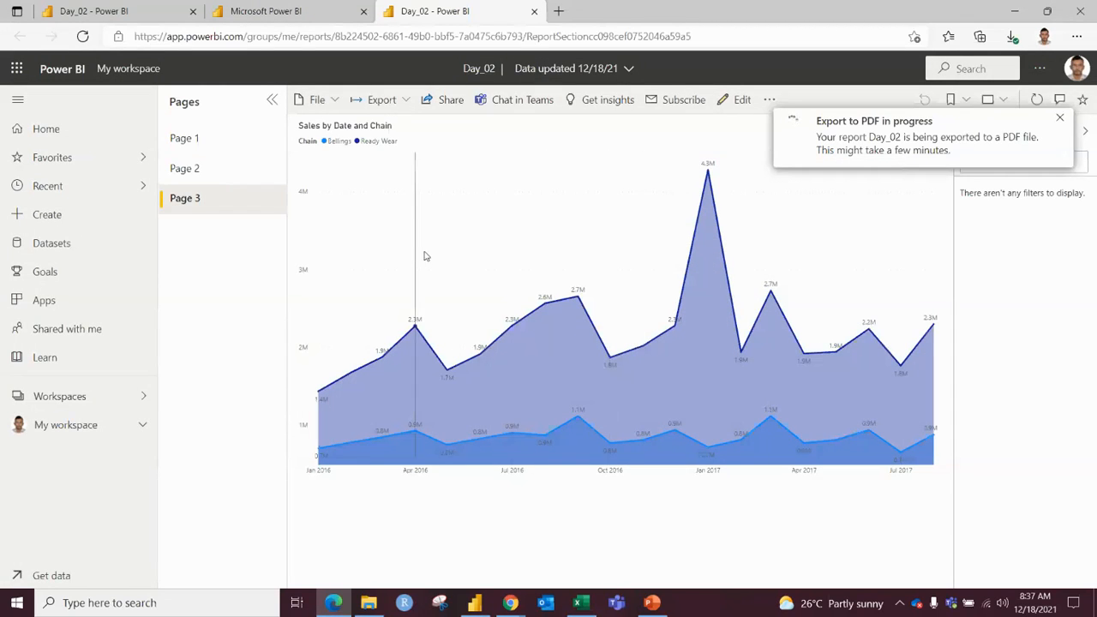
{"action": "mouse_move", "coordinate": [620, 193]}
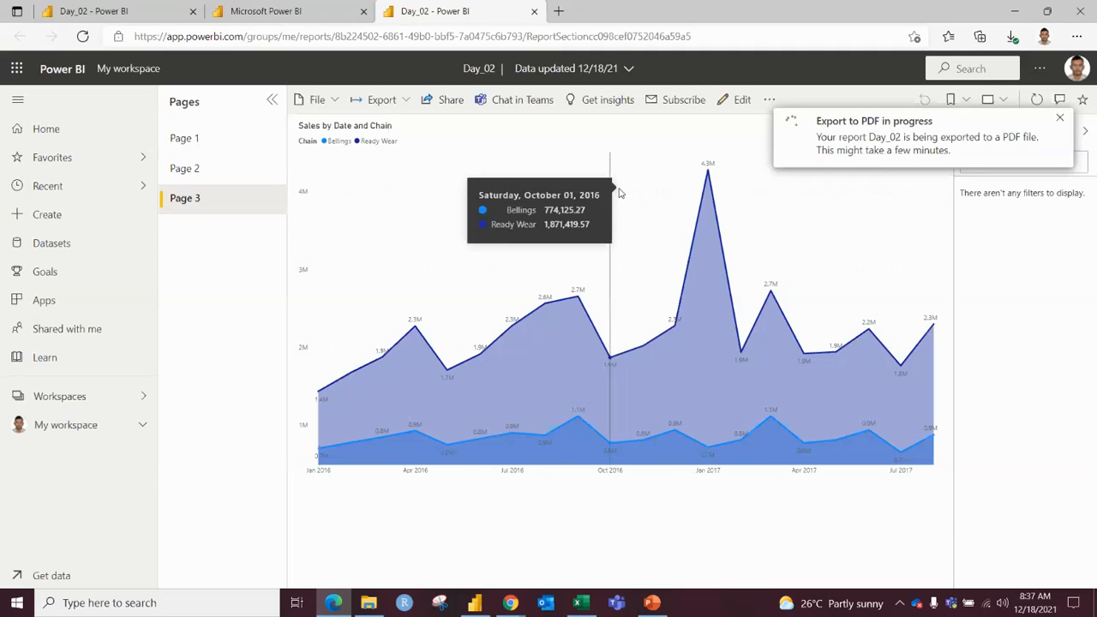
Step: Return to Power BI Desktop, close the publishing message and rename Page 1 as XYZ Company
{"action": "key", "text": "alt+Tab"}
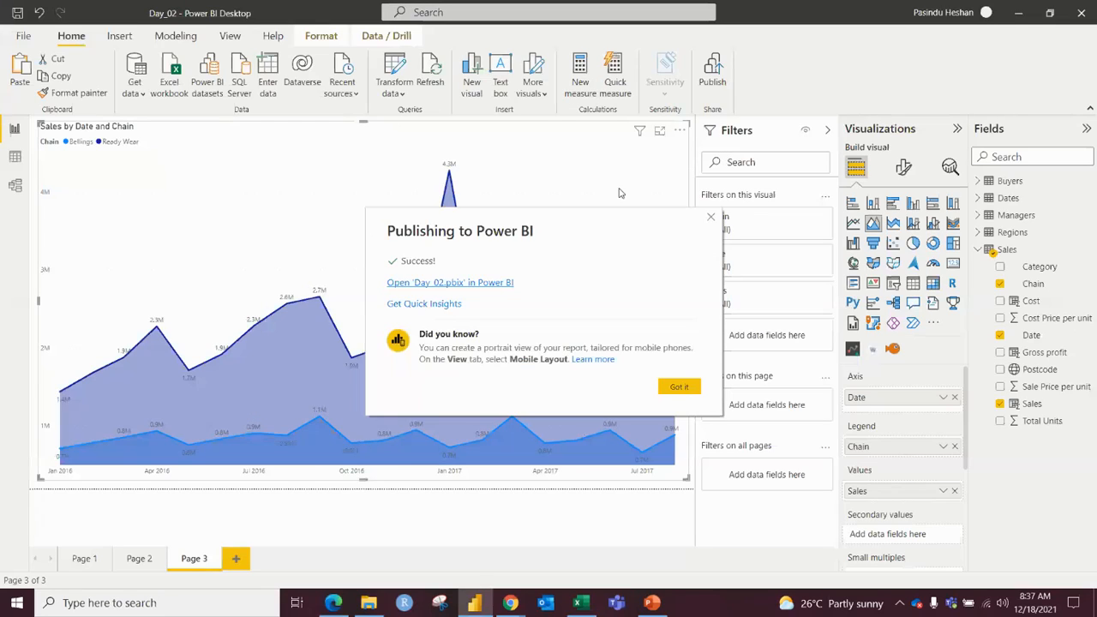
{"action": "left_click", "coordinate": [711, 217]}
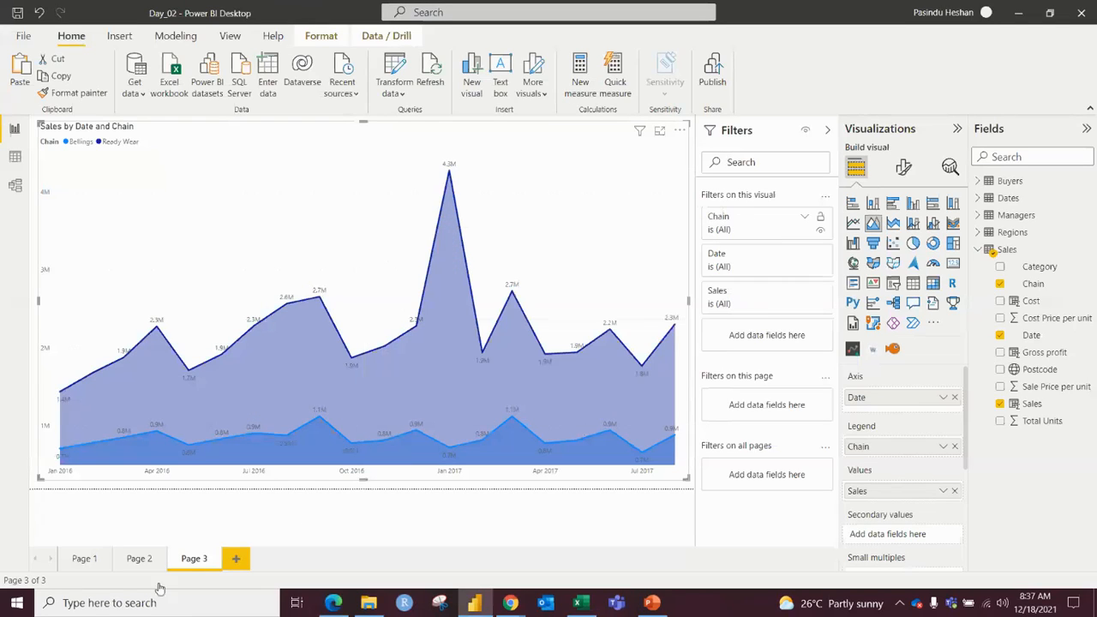
{"action": "left_click", "coordinate": [84, 558]}
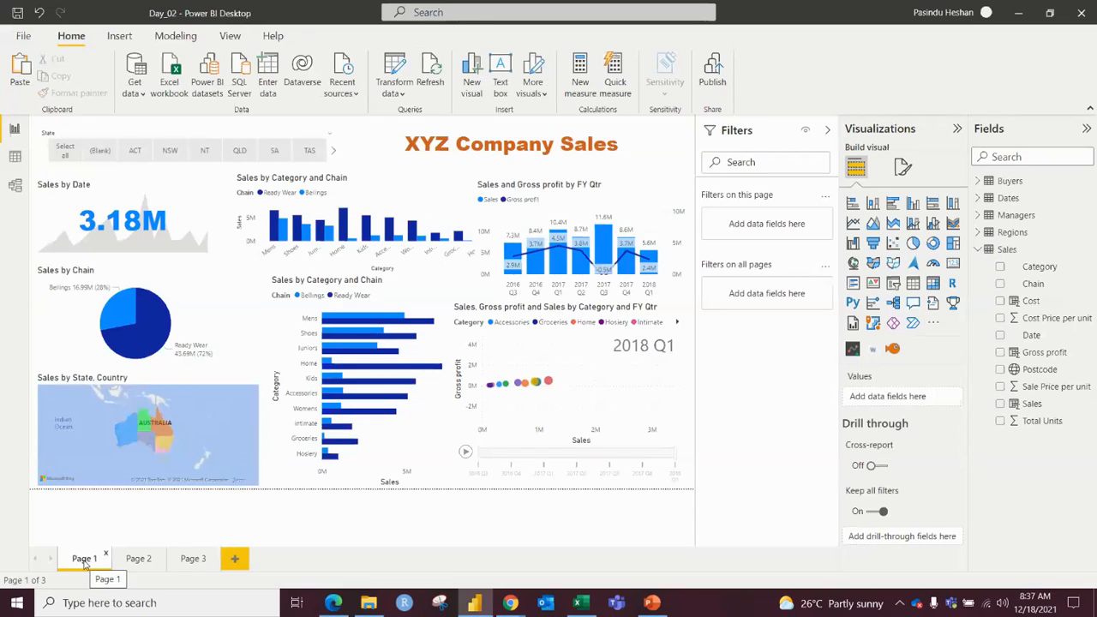
{"action": "right_click", "coordinate": [84, 559]}
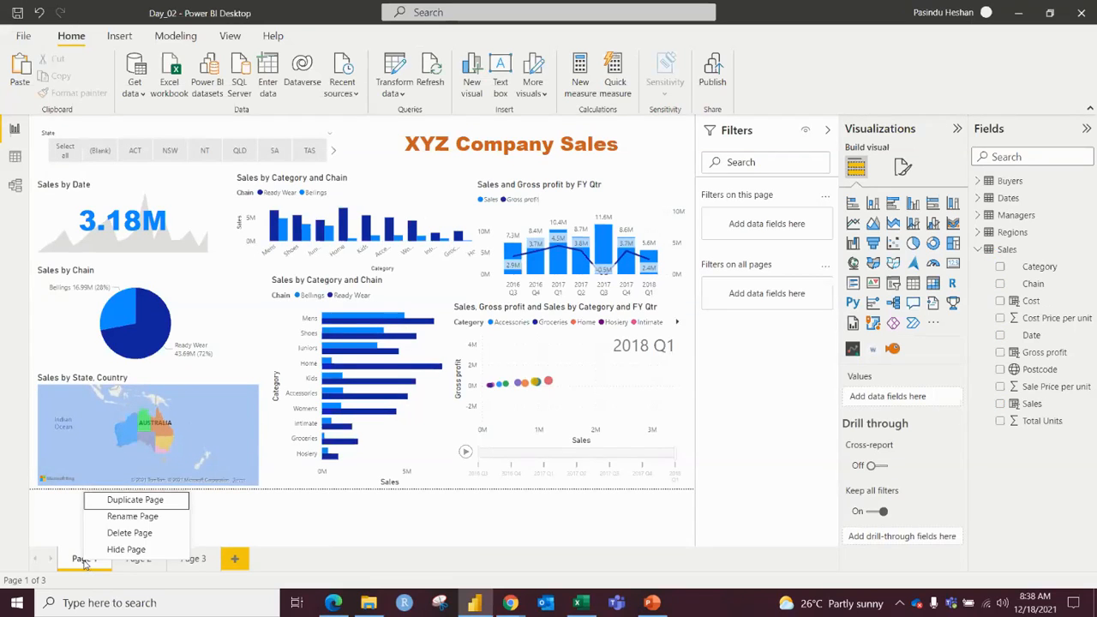
{"action": "left_click", "coordinate": [116, 517]}
{"action": "type", "text": "XYZ Company"}
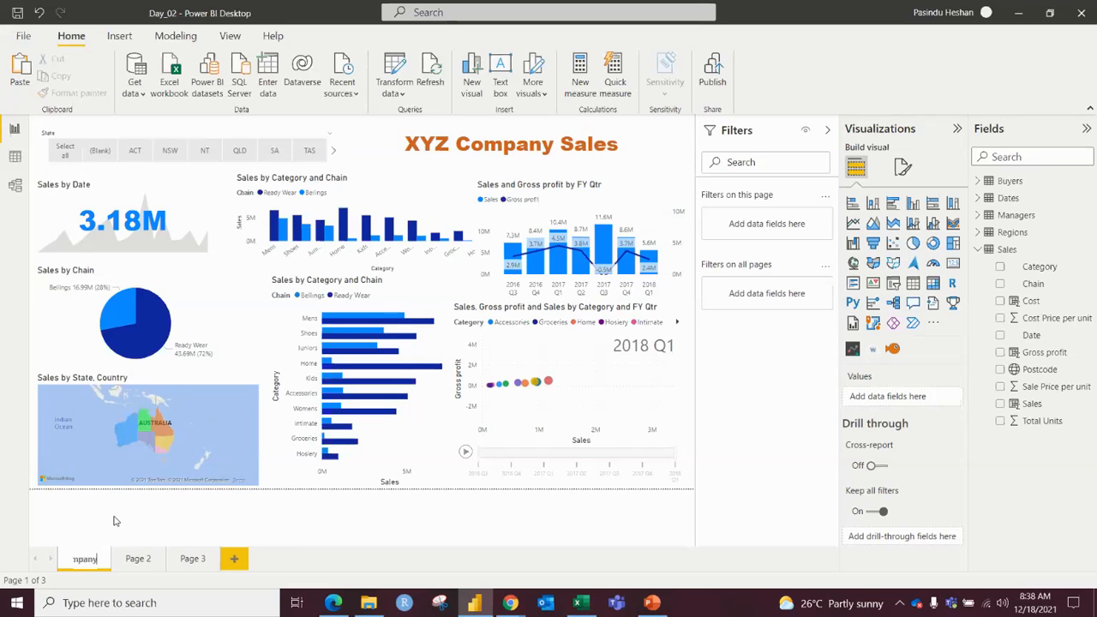
{"action": "key", "text": "Return"}
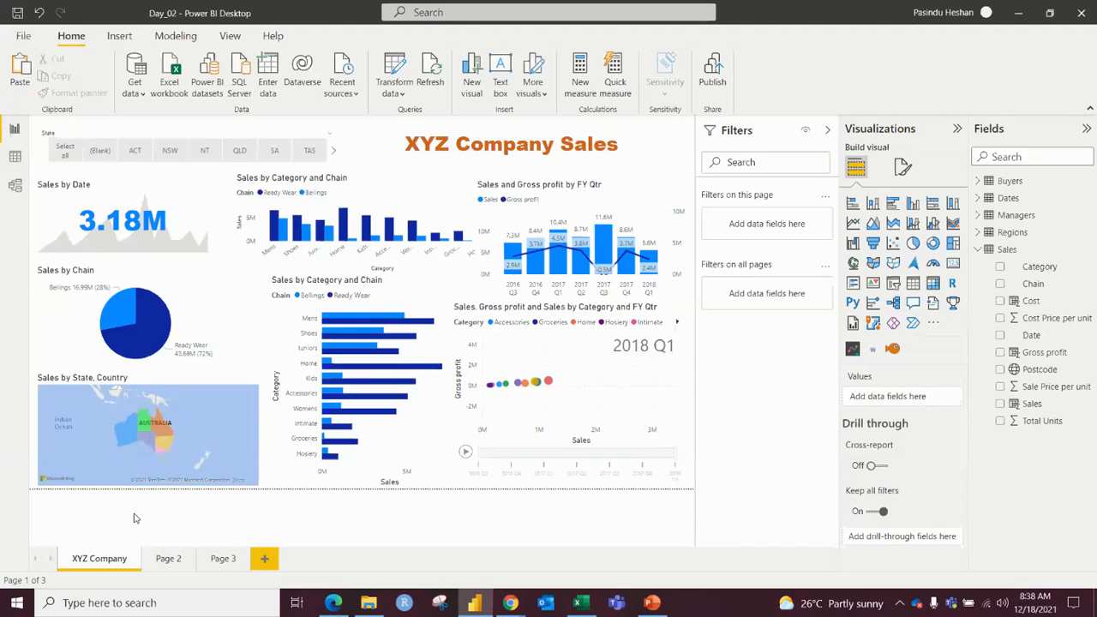
Step: Add a new blank report page after Page 3
{"action": "left_click", "coordinate": [225, 559]}
{"action": "left_click", "coordinate": [264, 558]}
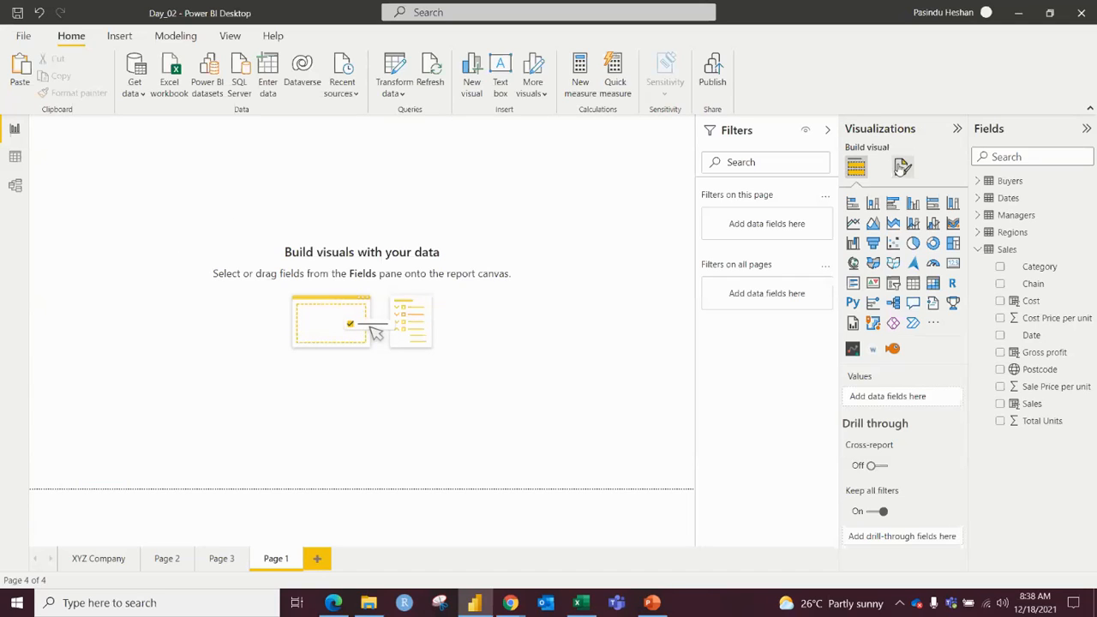
Step: Set the new blank page's canvas background to near-black with 0% transparency
{"action": "left_click", "coordinate": [902, 168]}
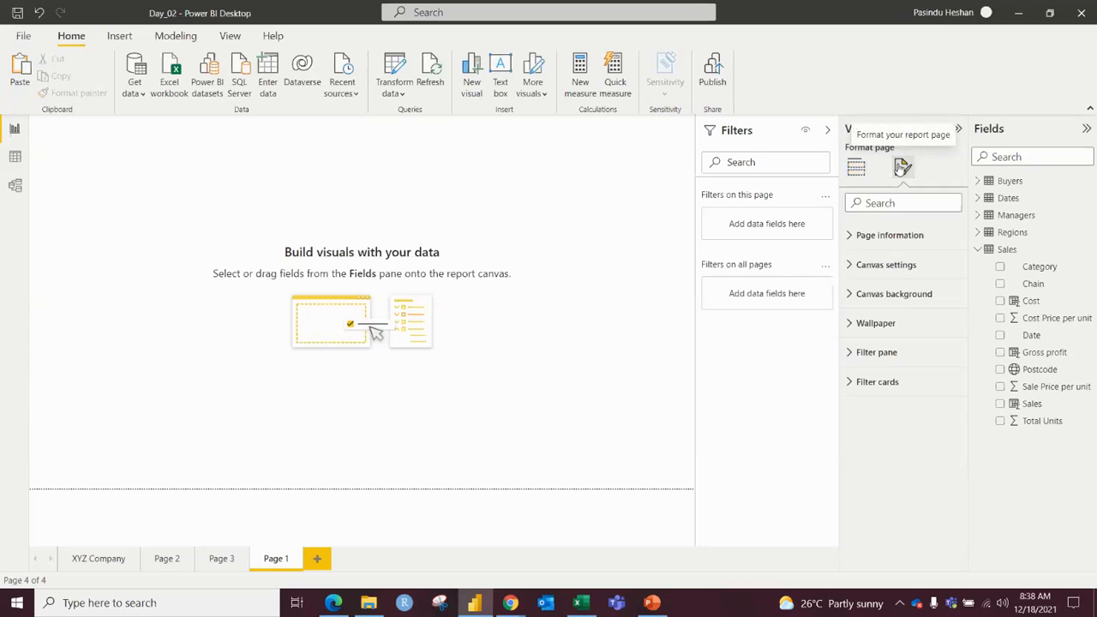
{"action": "left_click", "coordinate": [890, 295]}
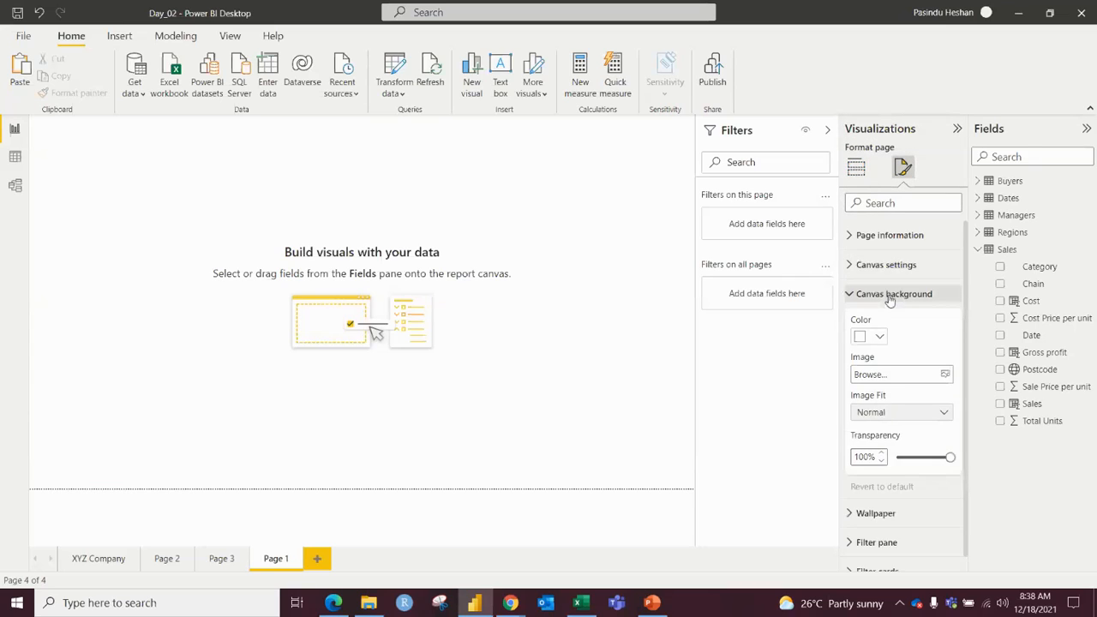
{"action": "left_click", "coordinate": [880, 336]}
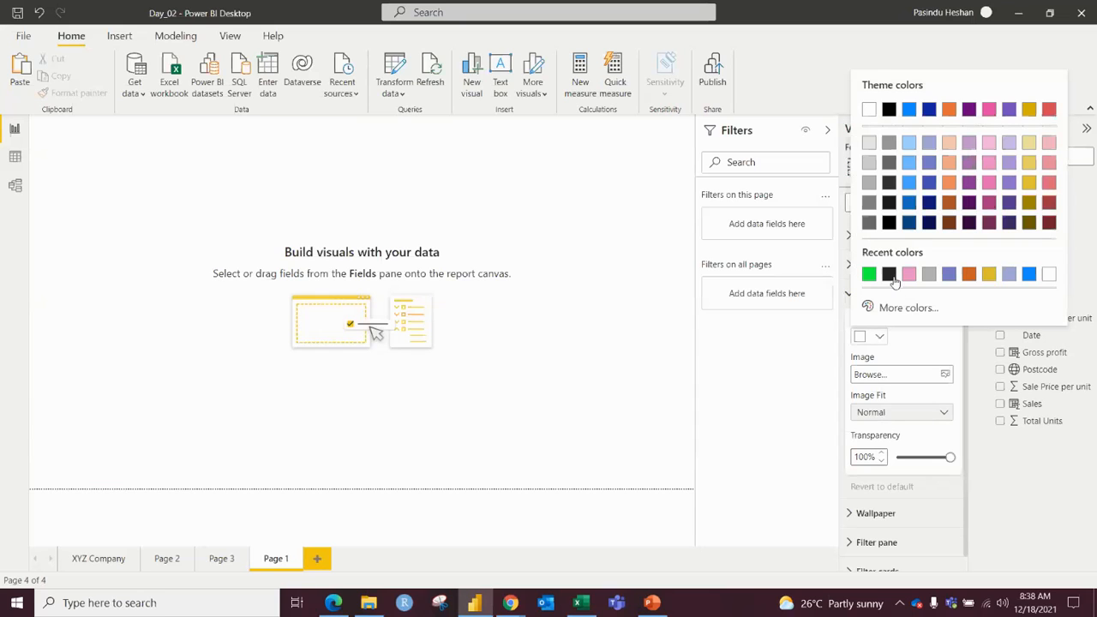
{"action": "left_click", "coordinate": [889, 274]}
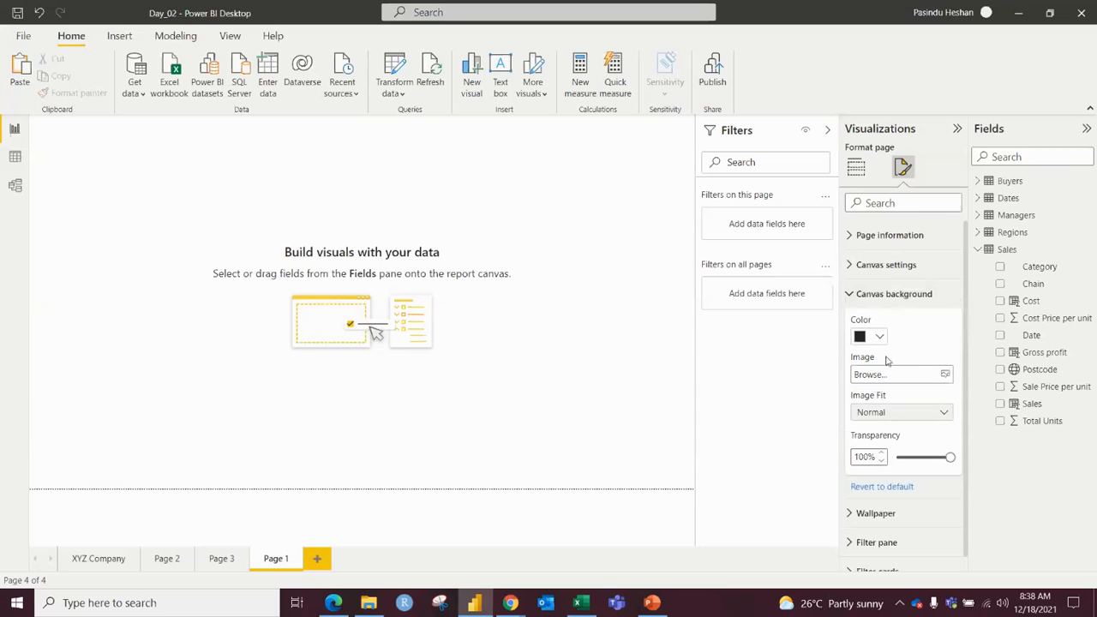
{"action": "left_click_drag", "start_coordinate": [950, 457], "coordinate": [896, 457]}
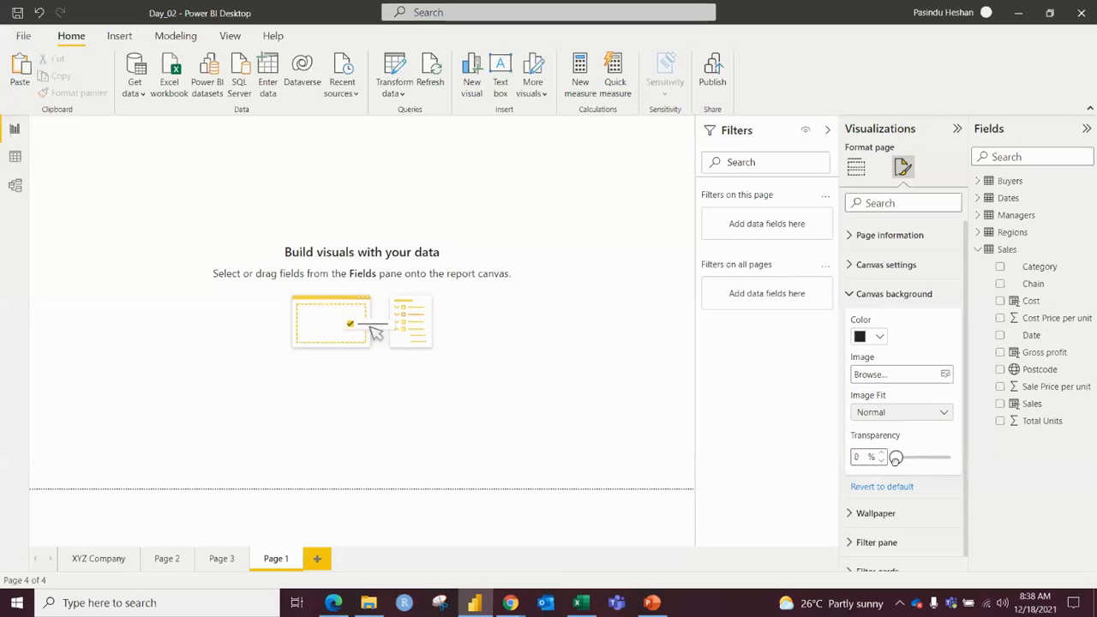
Step: Try a dark blue canvas background on the new page and replace it with dark brown
{"action": "left_click", "coordinate": [882, 343]}
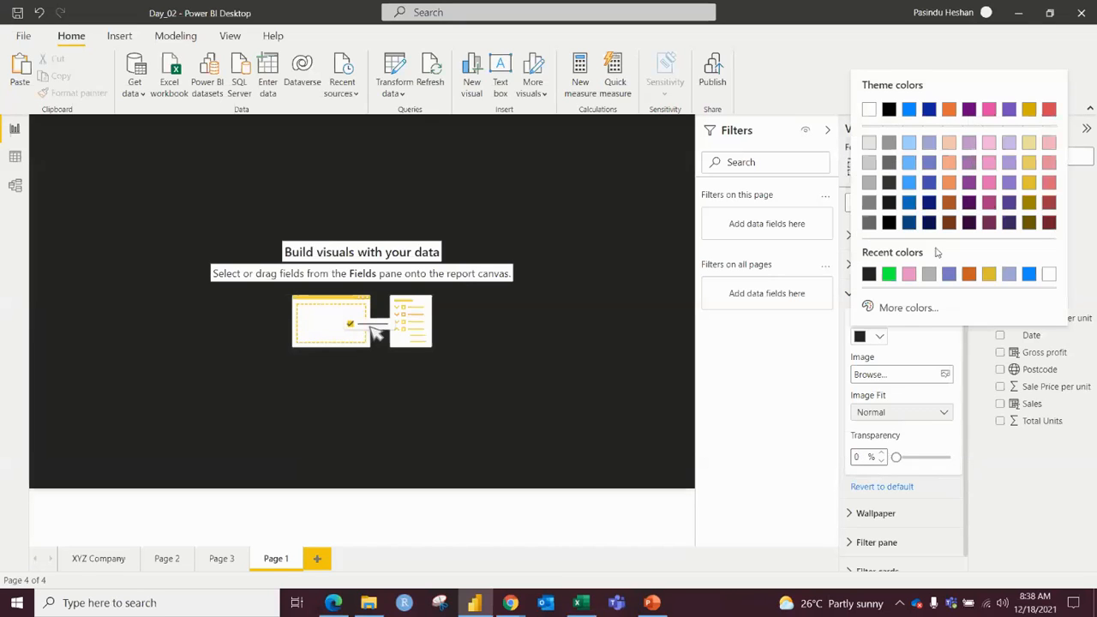
{"action": "left_click", "coordinate": [909, 222]}
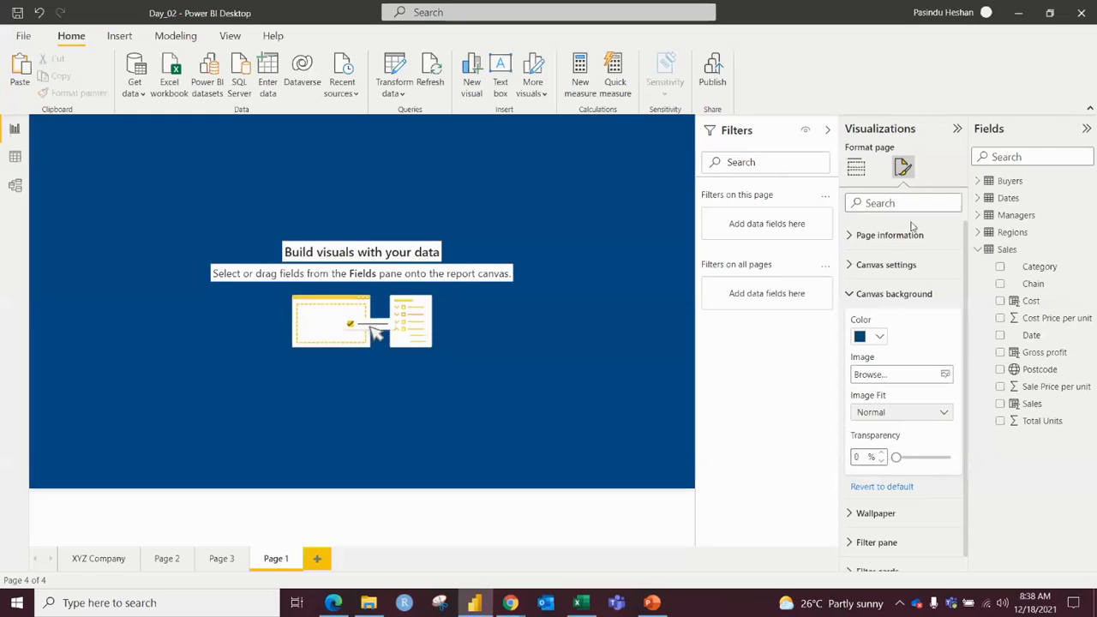
{"action": "left_click", "coordinate": [884, 336]}
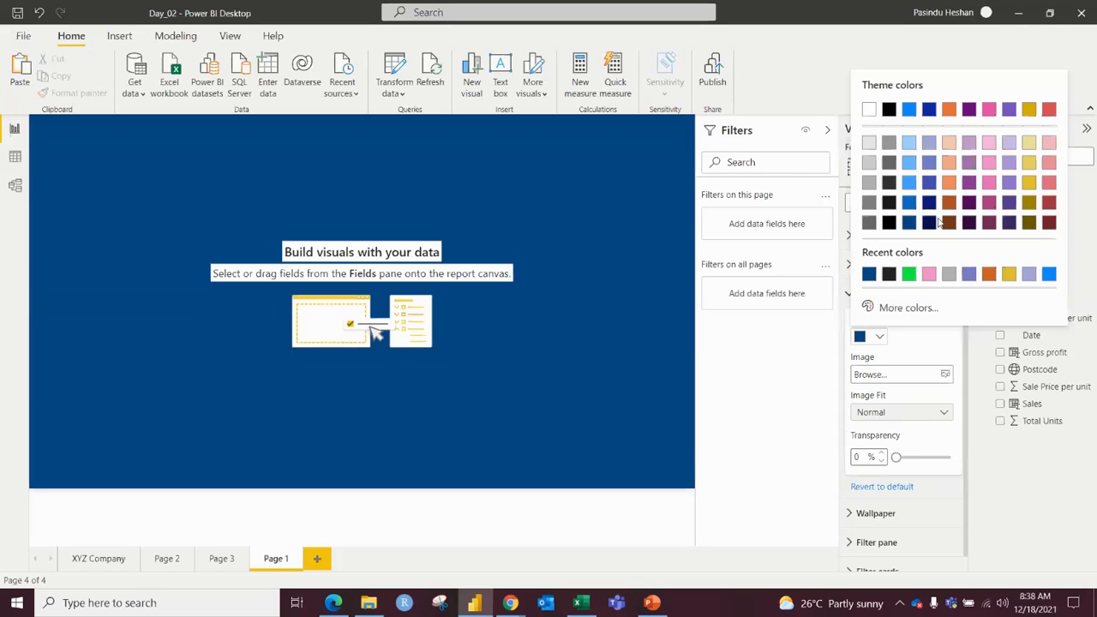
{"action": "left_click", "coordinate": [949, 223]}
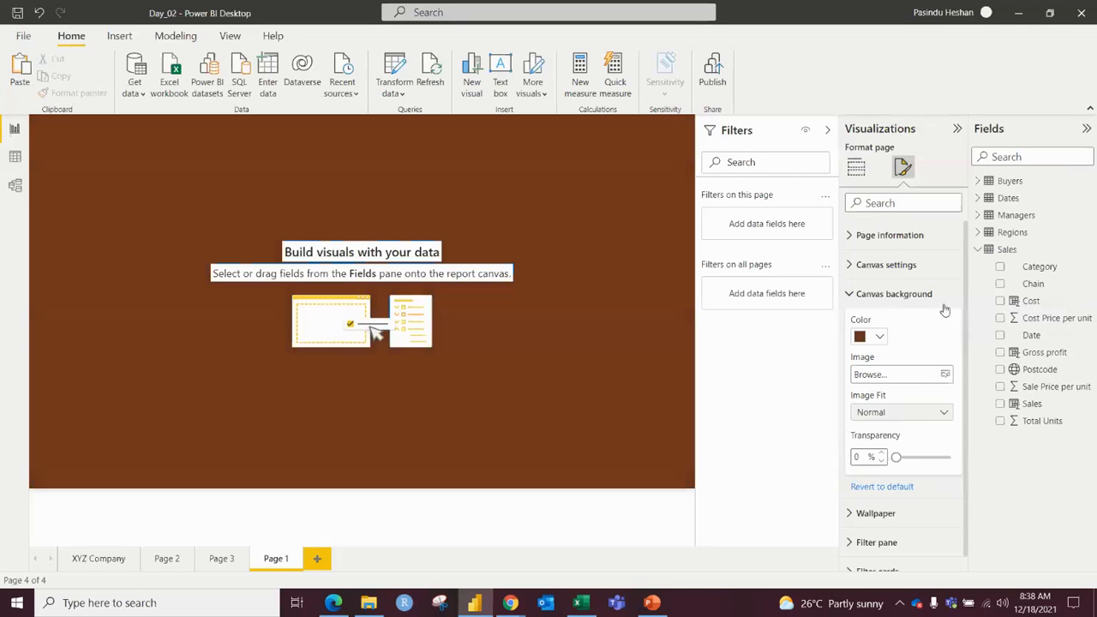
{"action": "left_click", "coordinate": [605, 396]}
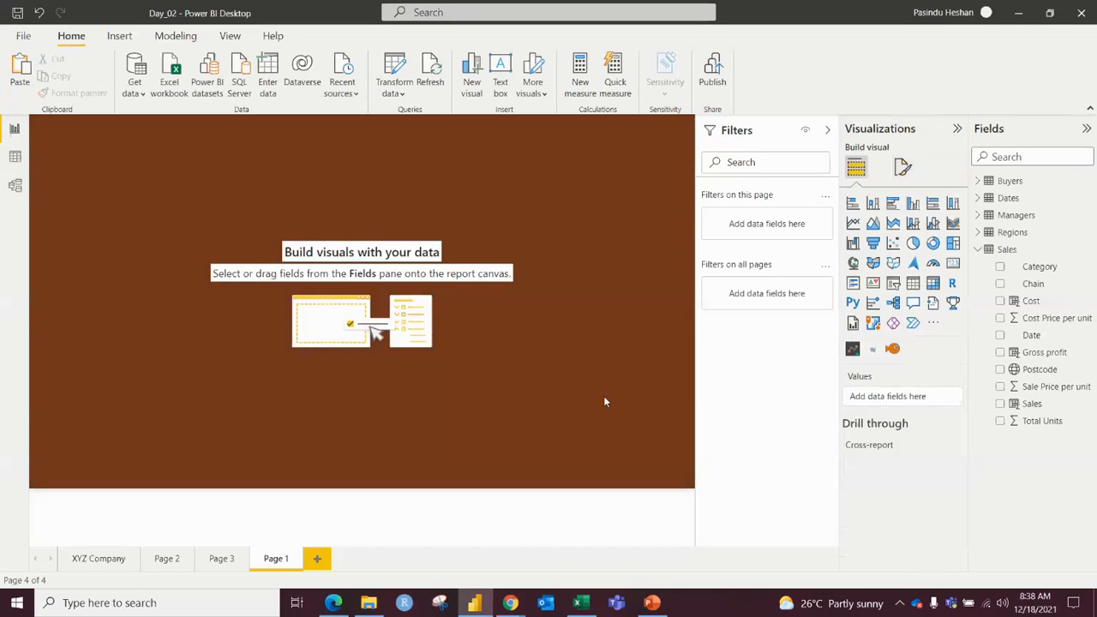
Step: Add an empty area chart to the brown page, widen it and offset it slightly from the page's upper-left corner
{"action": "left_click", "coordinate": [874, 223]}
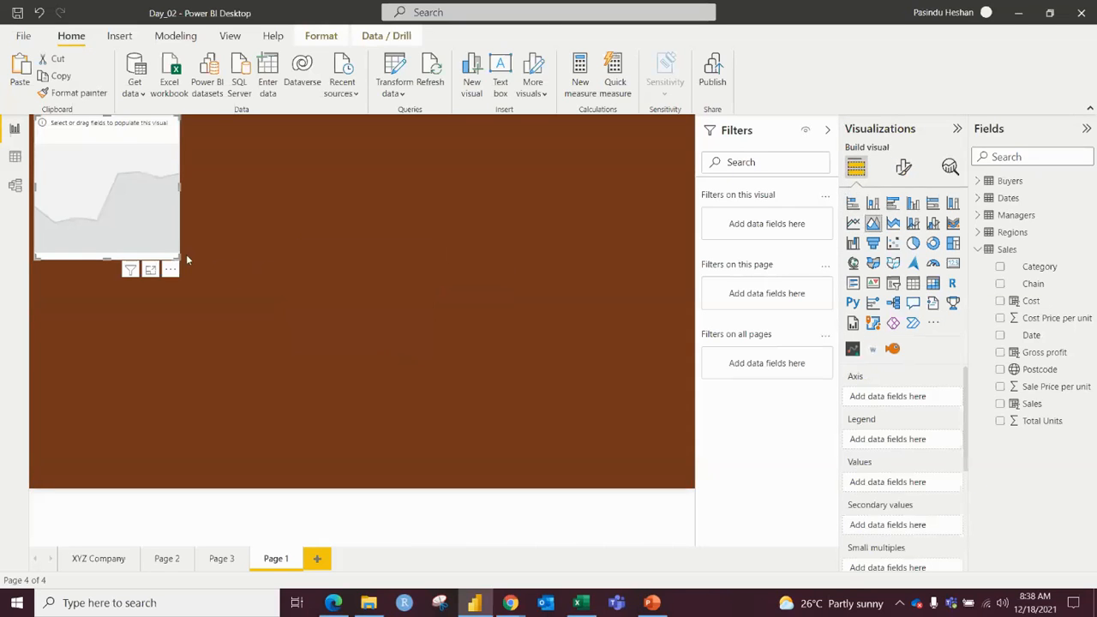
{"action": "left_click_drag", "start_coordinate": [180, 256], "coordinate": [220, 257]}
{"action": "left_click_drag", "start_coordinate": [181, 126], "coordinate": [187, 138]}
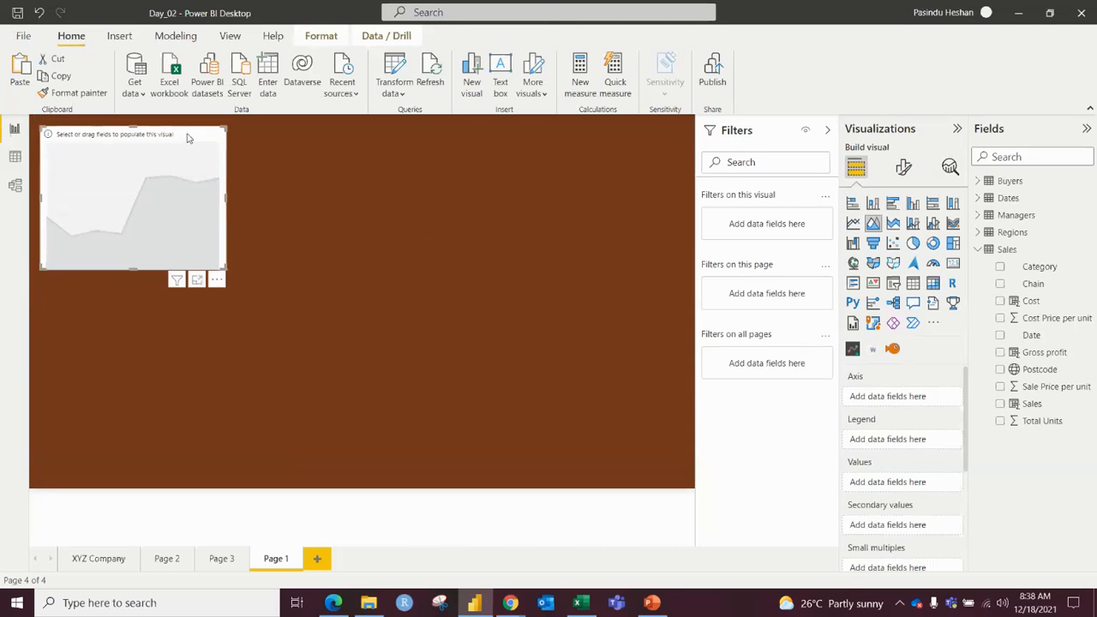
{"action": "left_click", "coordinate": [306, 246]}
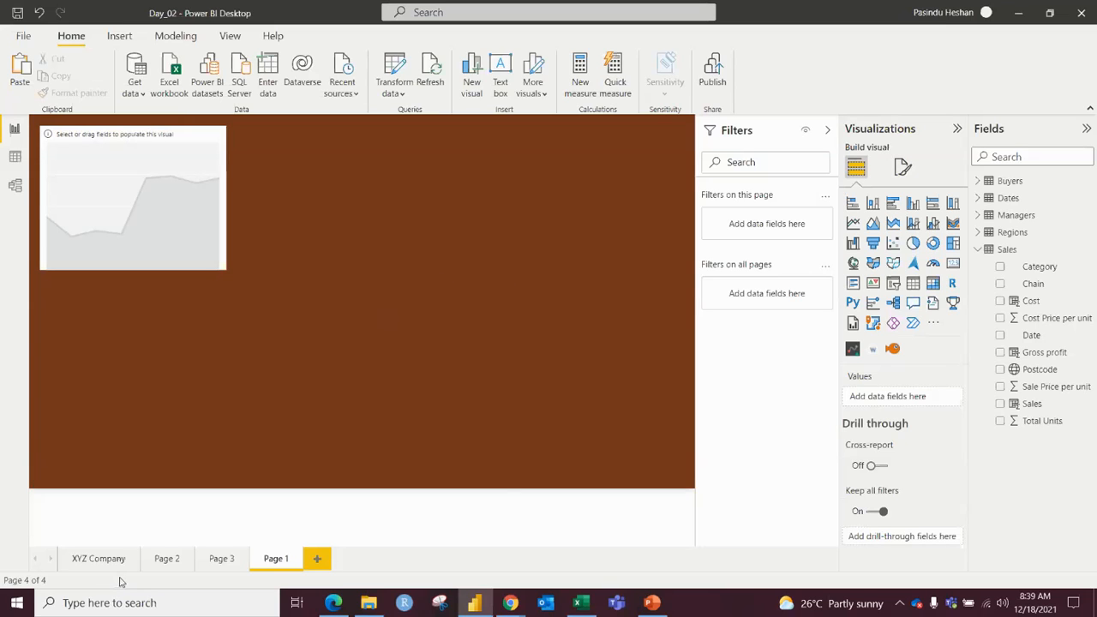
Step: View the XYZ Company page, switch to the published Day_02 report in the browser and show its report embedding options
{"action": "left_click", "coordinate": [99, 558]}
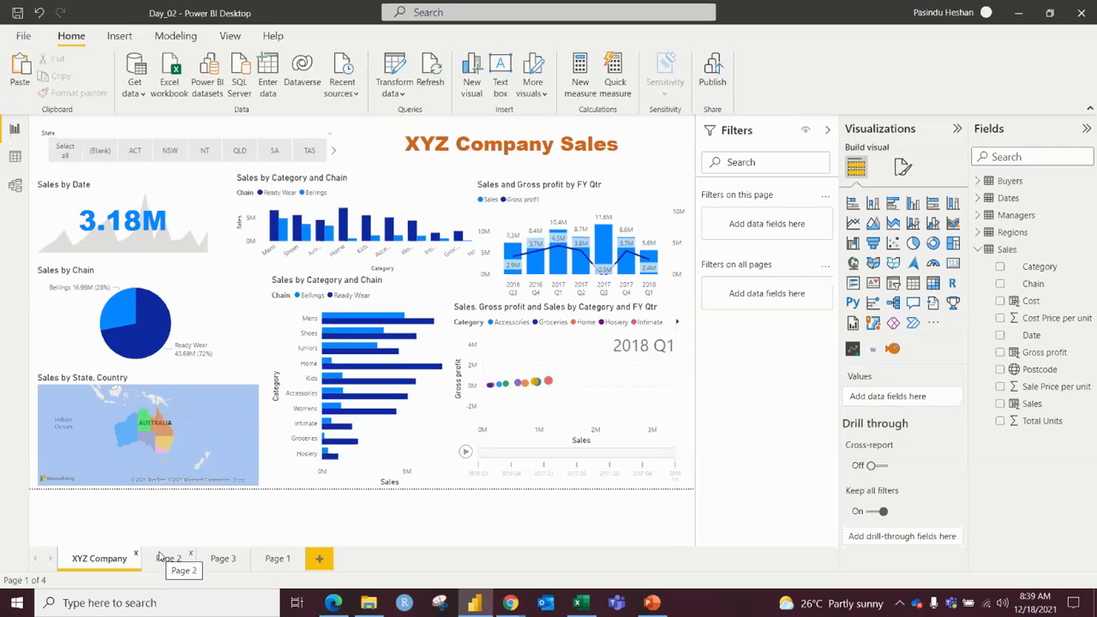
{"action": "key", "text": "alt+Tab"}
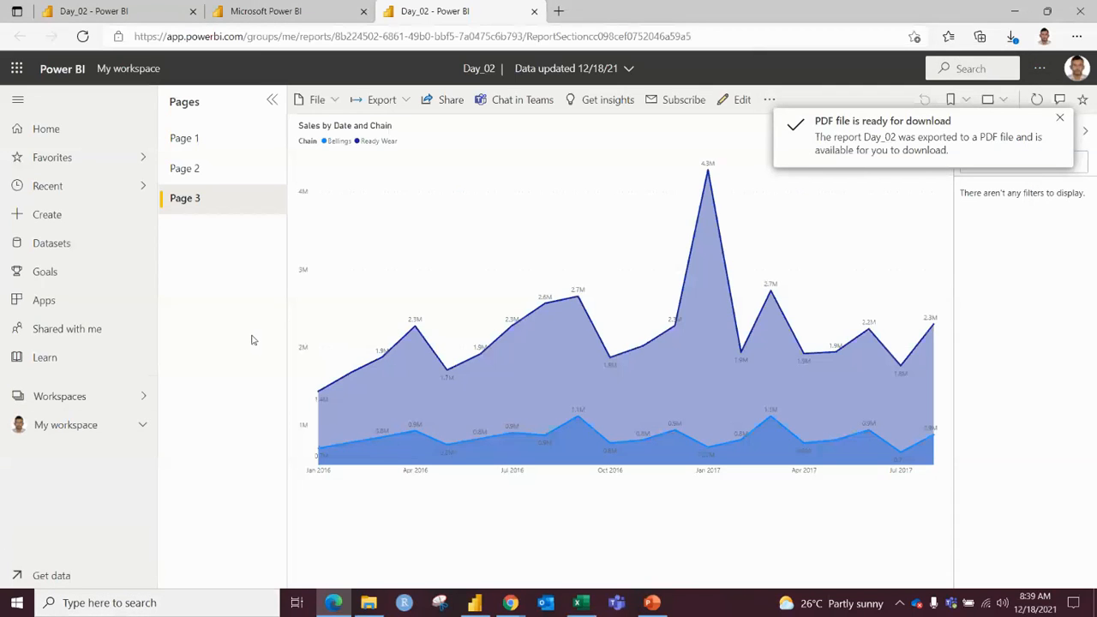
{"action": "left_click", "coordinate": [334, 105]}
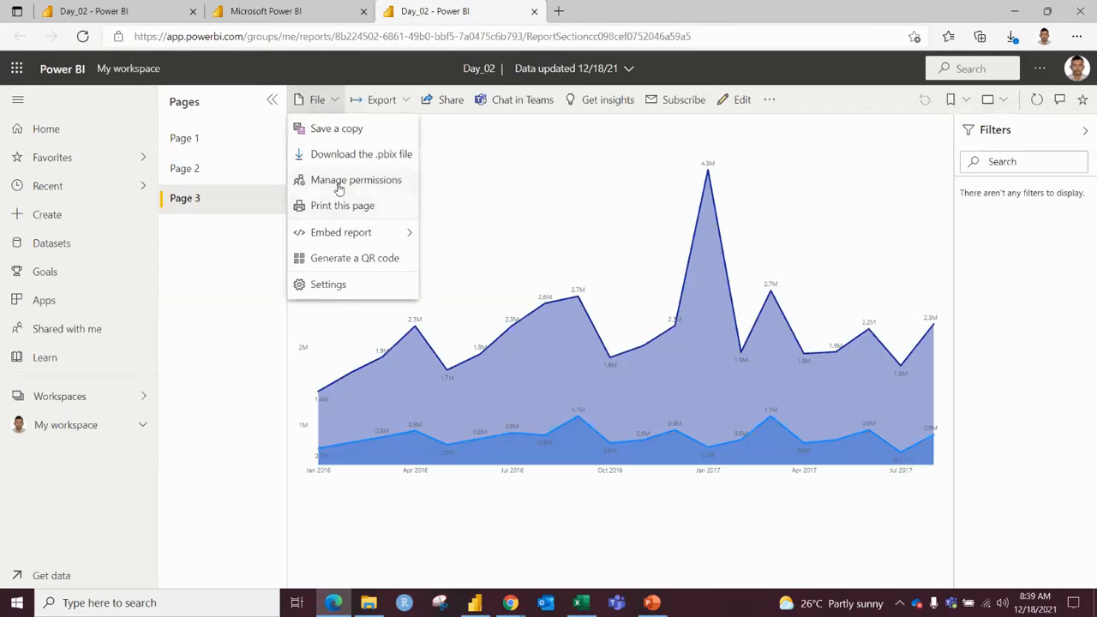
{"action": "mouse_move", "coordinate": [339, 236]}
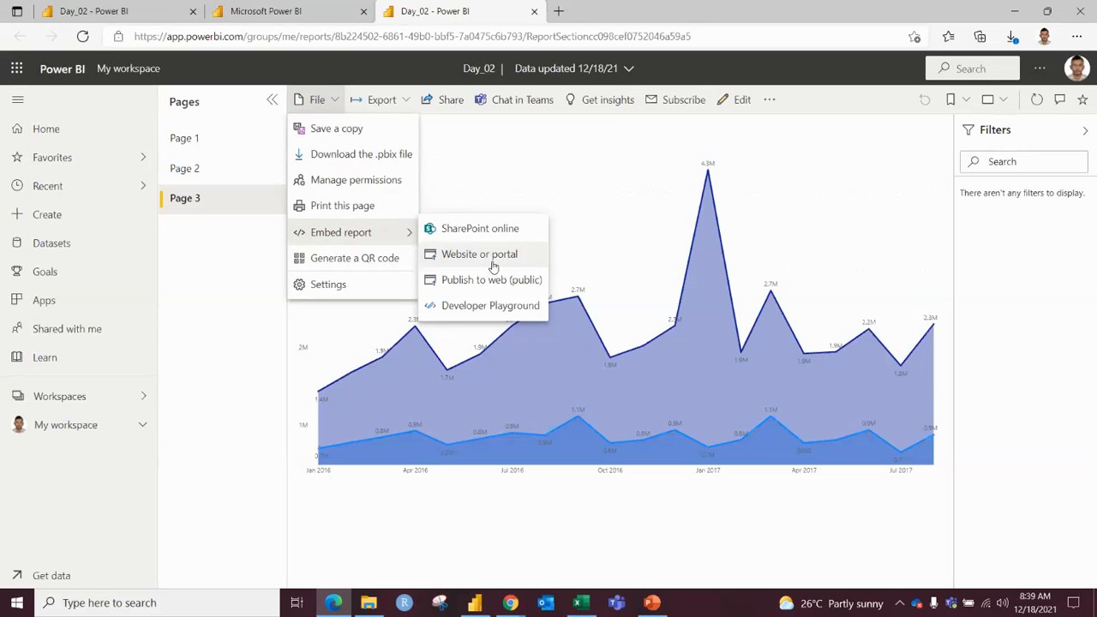
Step: On Page 2 of the embedded report, cross-filter by the first and fifth buyers' bars in Sales by Buyer, clearing each selection
{"action": "left_click", "coordinate": [346, 8]}
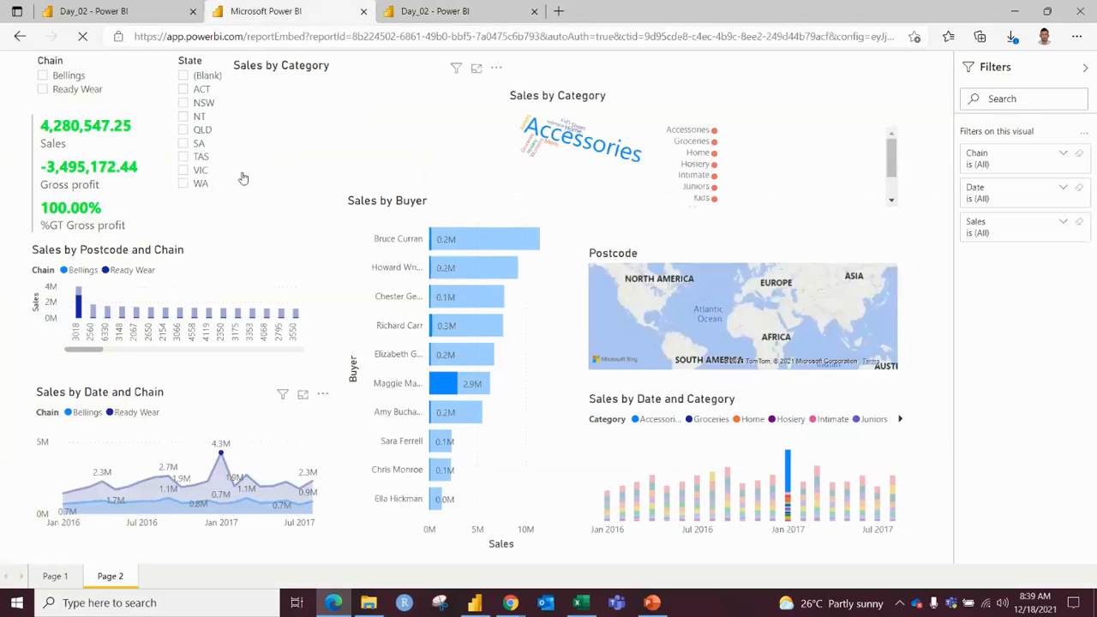
{"action": "left_click", "coordinate": [499, 240]}
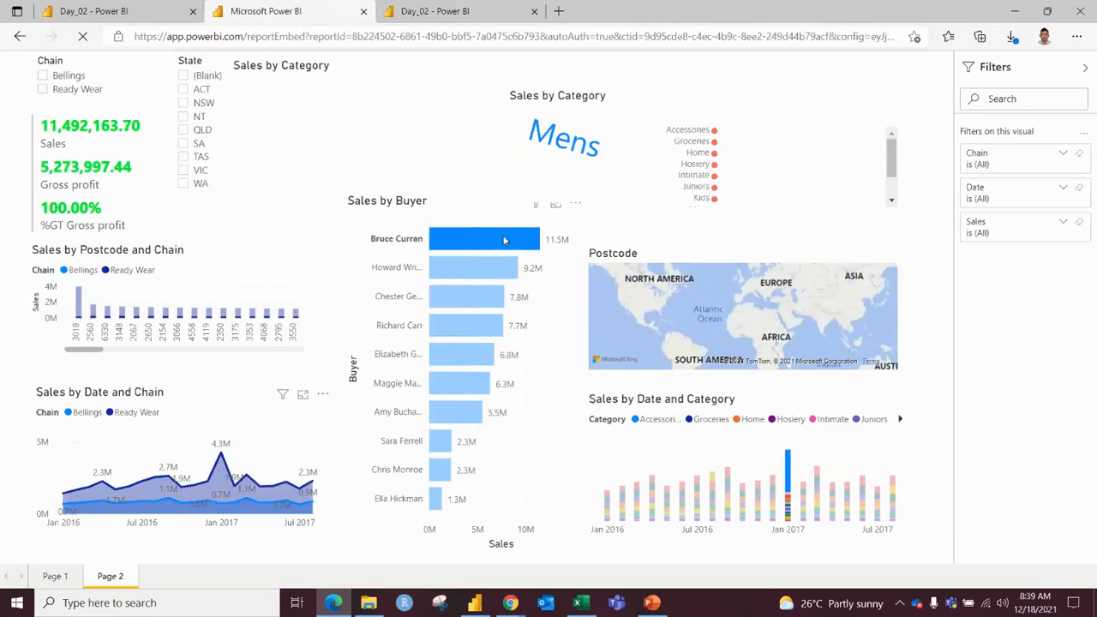
{"action": "left_click", "coordinate": [504, 240]}
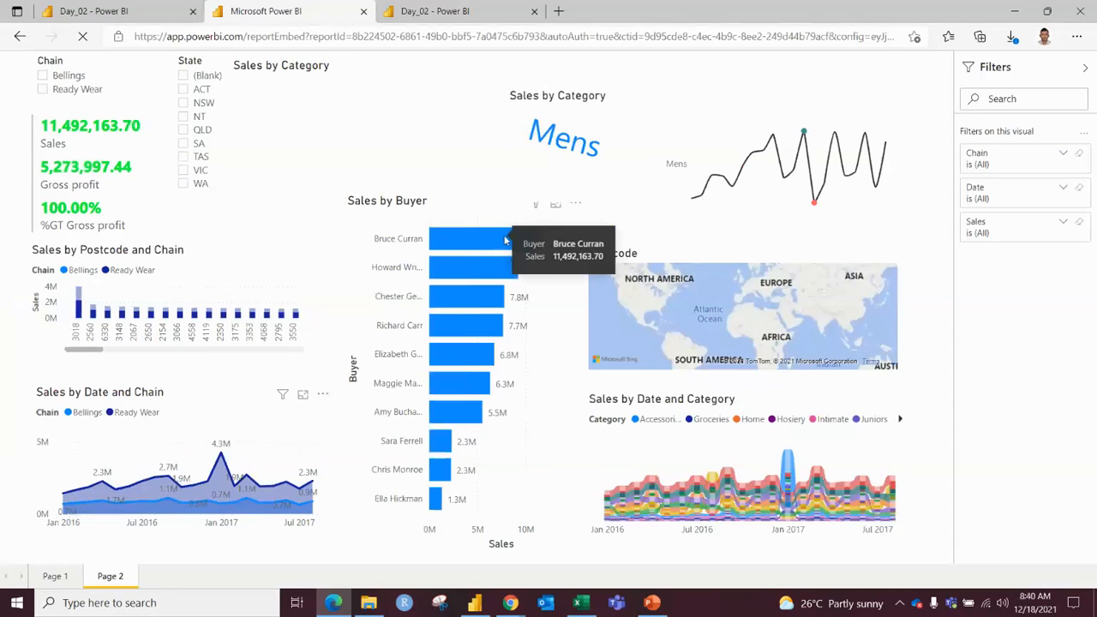
{"action": "left_click", "coordinate": [485, 361]}
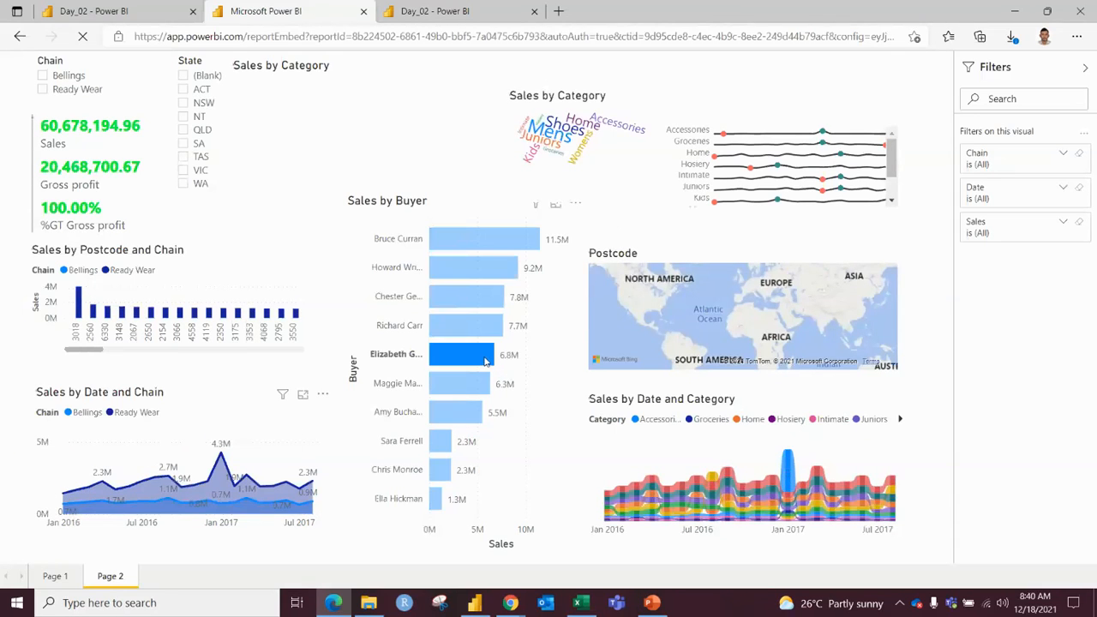
{"action": "left_click", "coordinate": [455, 362]}
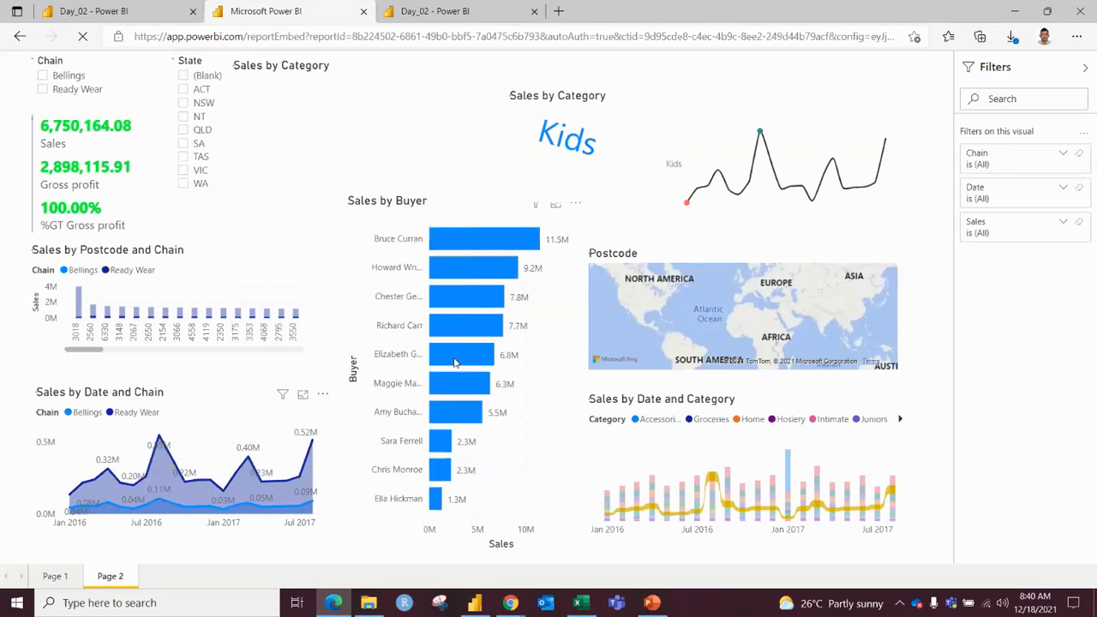
Step: Return to Page 1 of the earlier published Day_02 report and review its options for embedding the report
{"action": "left_click", "coordinate": [145, 11]}
{"action": "left_click", "coordinate": [328, 99]}
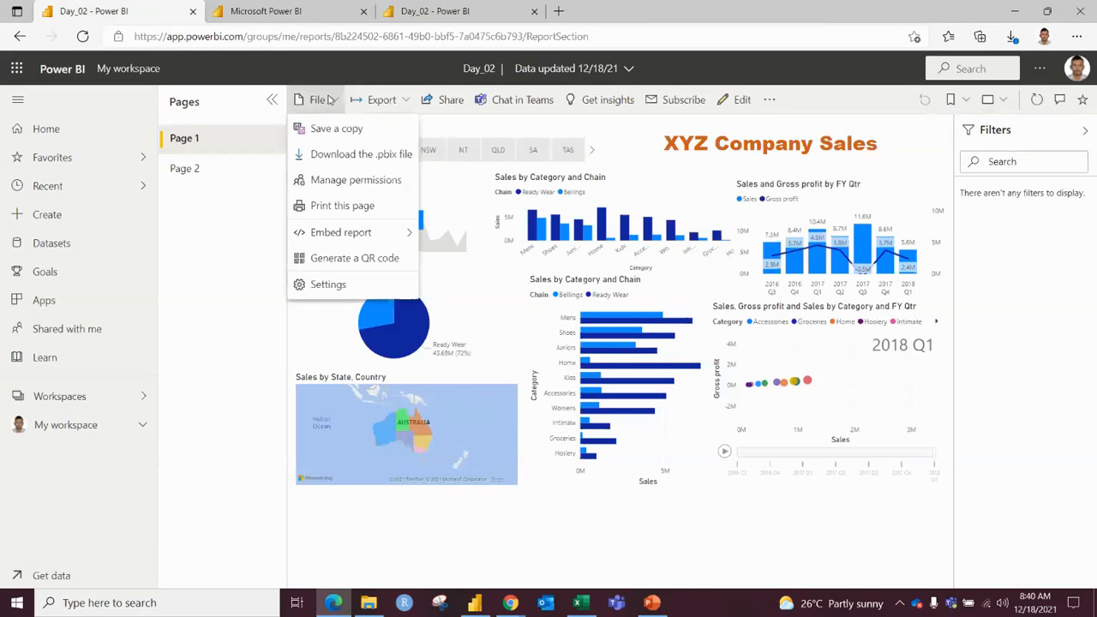
{"action": "left_click", "coordinate": [361, 99]}
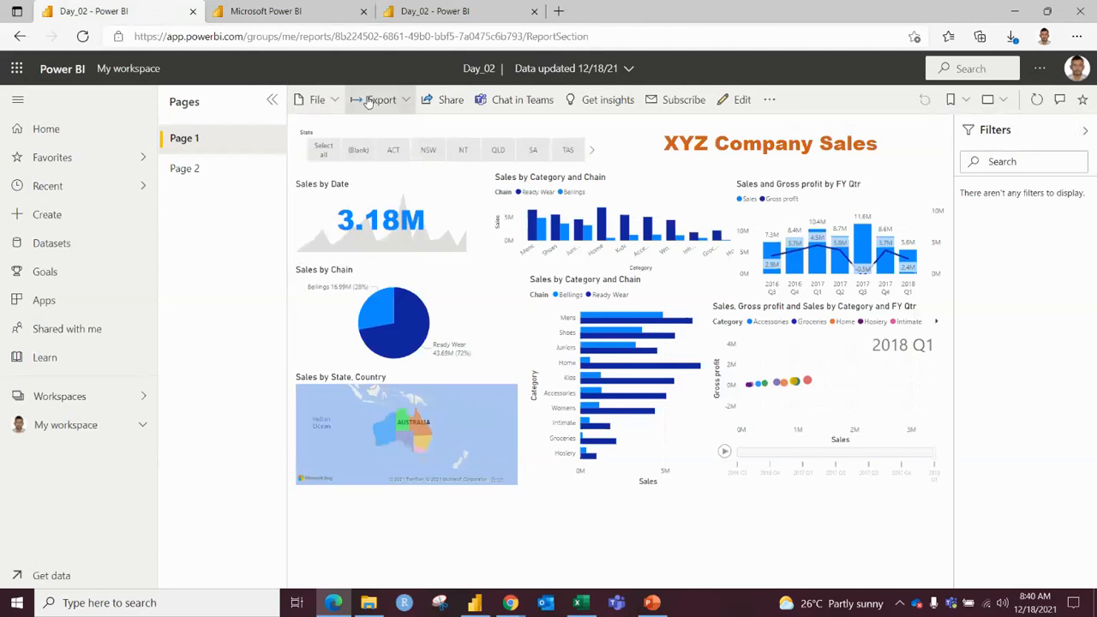
{"action": "left_click", "coordinate": [370, 100]}
{"action": "left_click", "coordinate": [324, 99]}
{"action": "left_click", "coordinate": [331, 102]}
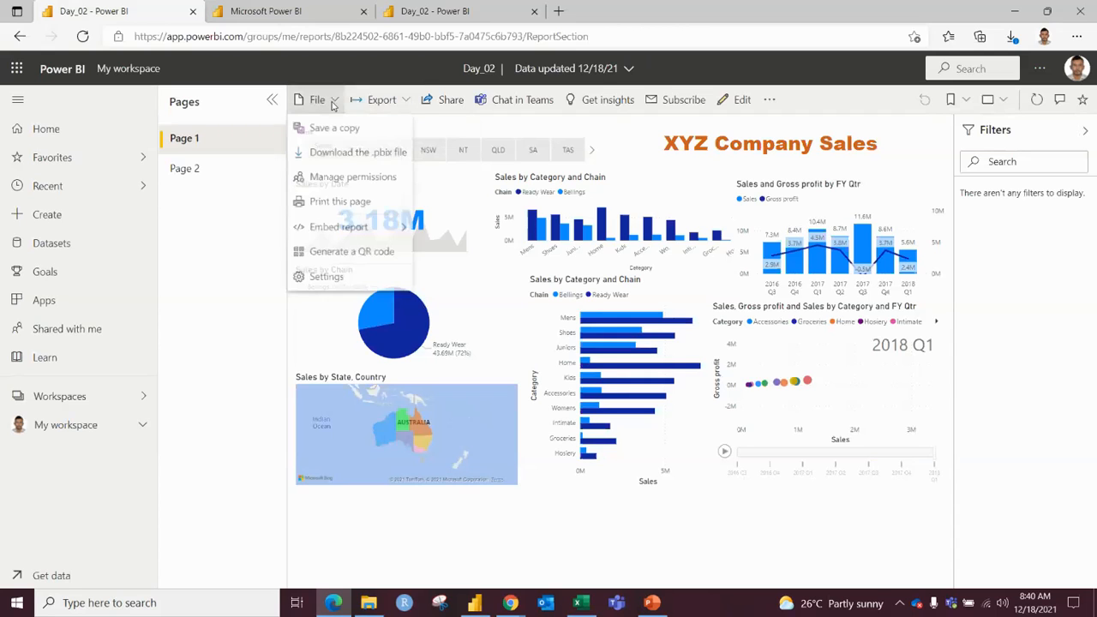
{"action": "mouse_move", "coordinate": [394, 237]}
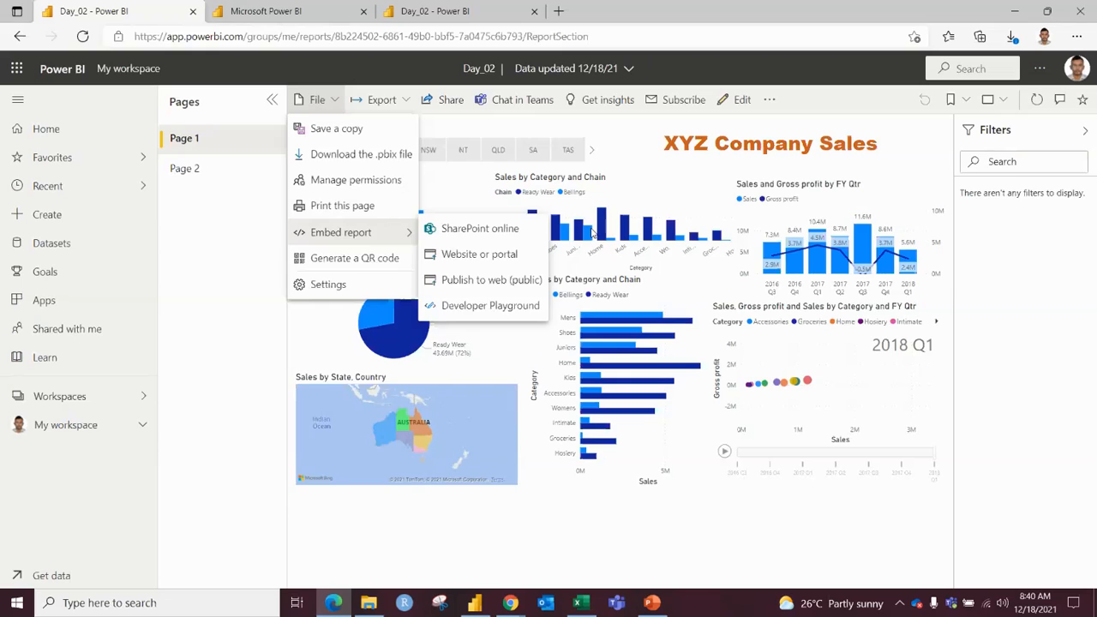
Step: Switch to the Zoom meeting in Chrome and leave the meeting
{"action": "key", "text": "alt+Tab"}
{"action": "key", "text": "alt+Tab"}
{"action": "key", "text": "alt+Tab"}
{"action": "key", "text": "alt+Tab"}
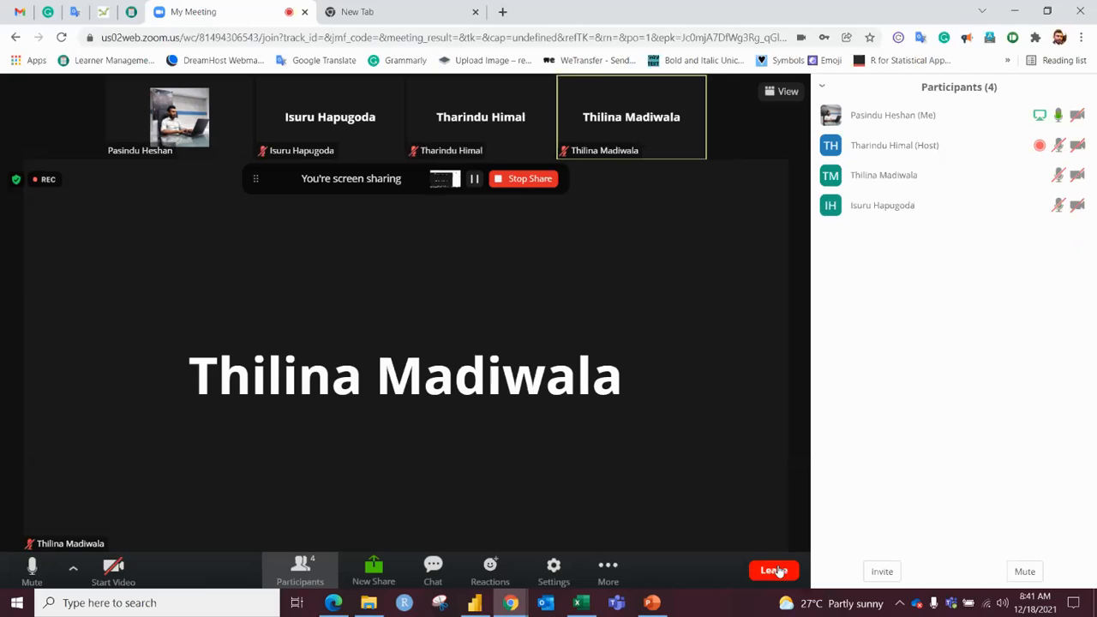
{"action": "left_click", "coordinate": [774, 570]}
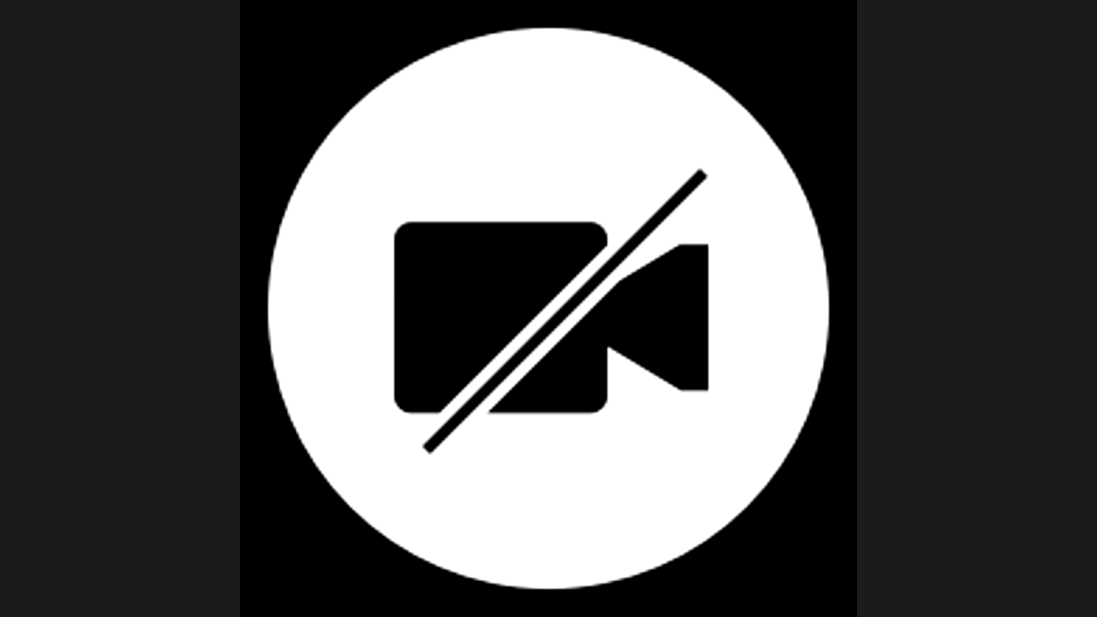